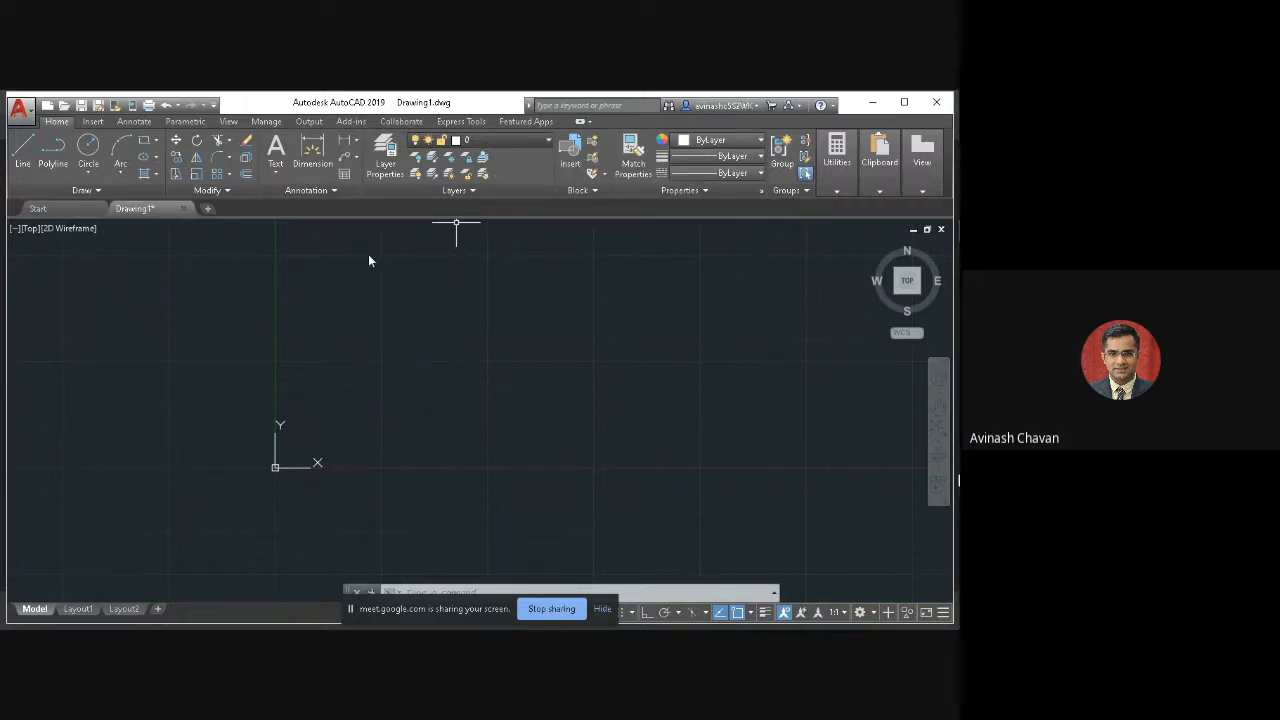
Open the Layer Properties Manager and hide the screen-sharing notification bar.
left_click(416, 369)
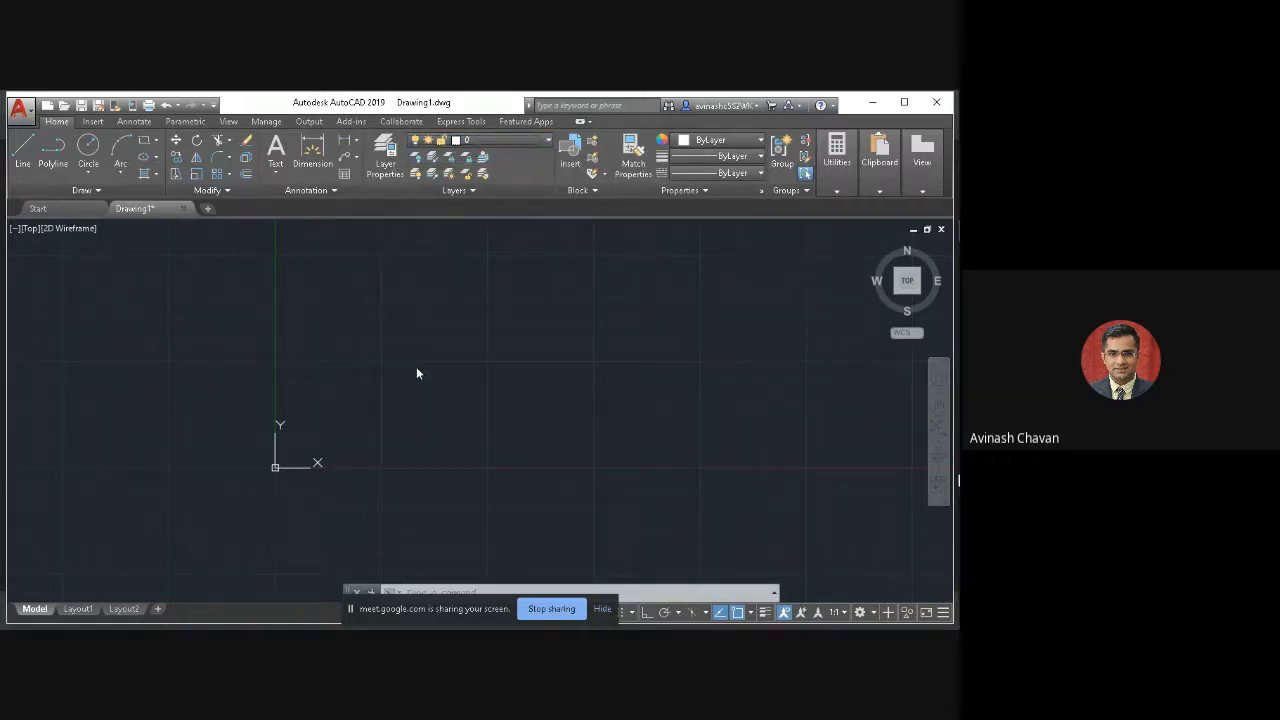
left_click(388, 169)
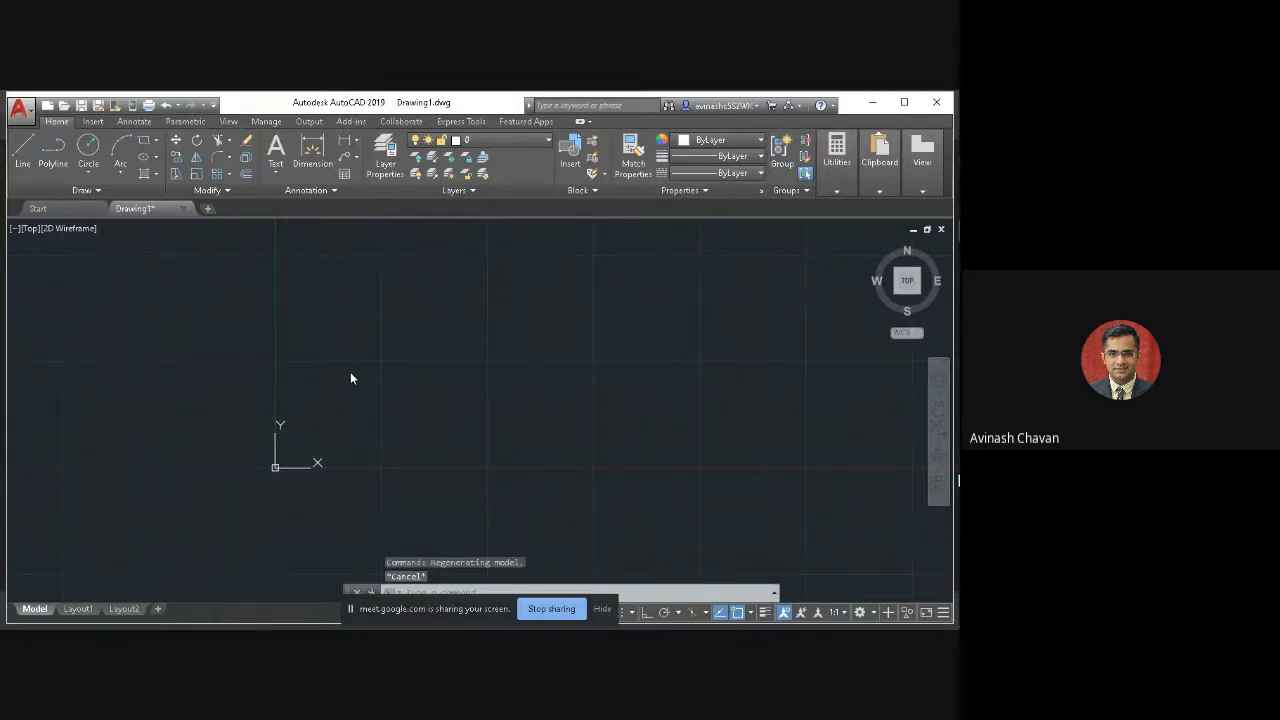
left_click(605, 609)
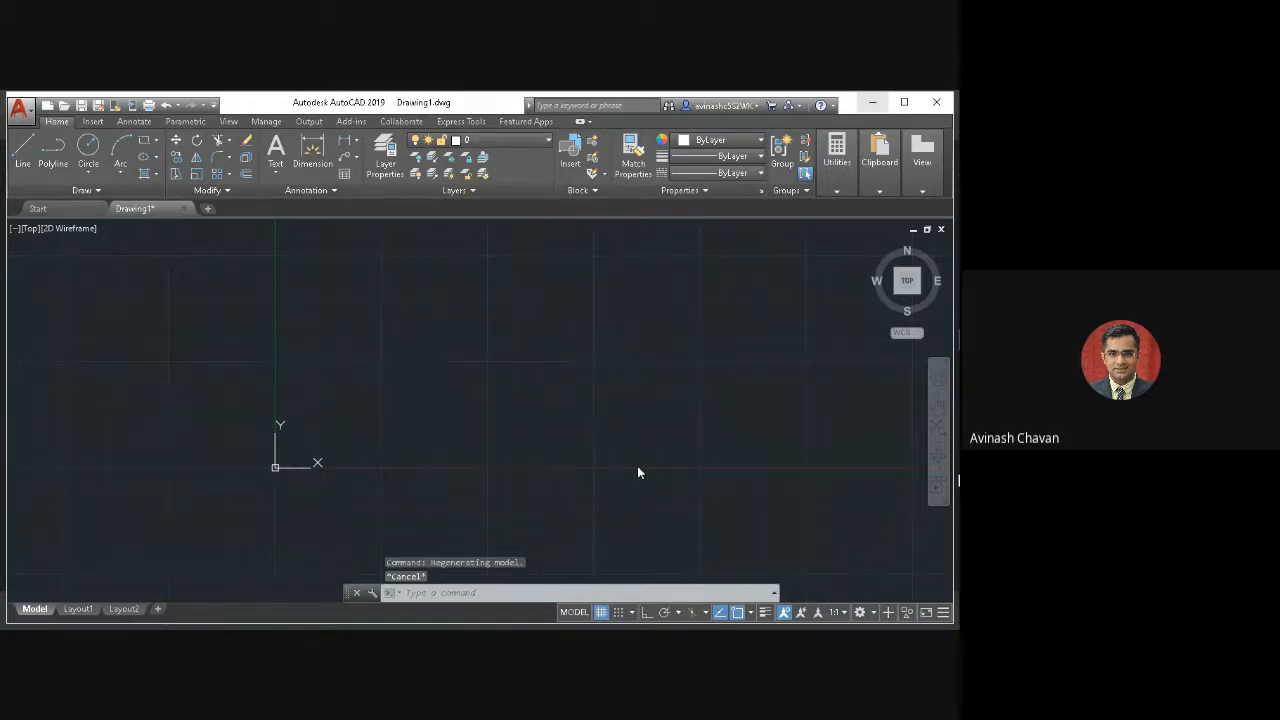
key("alt+Tab")
key("alt+Tab")
key("alt+Tab")
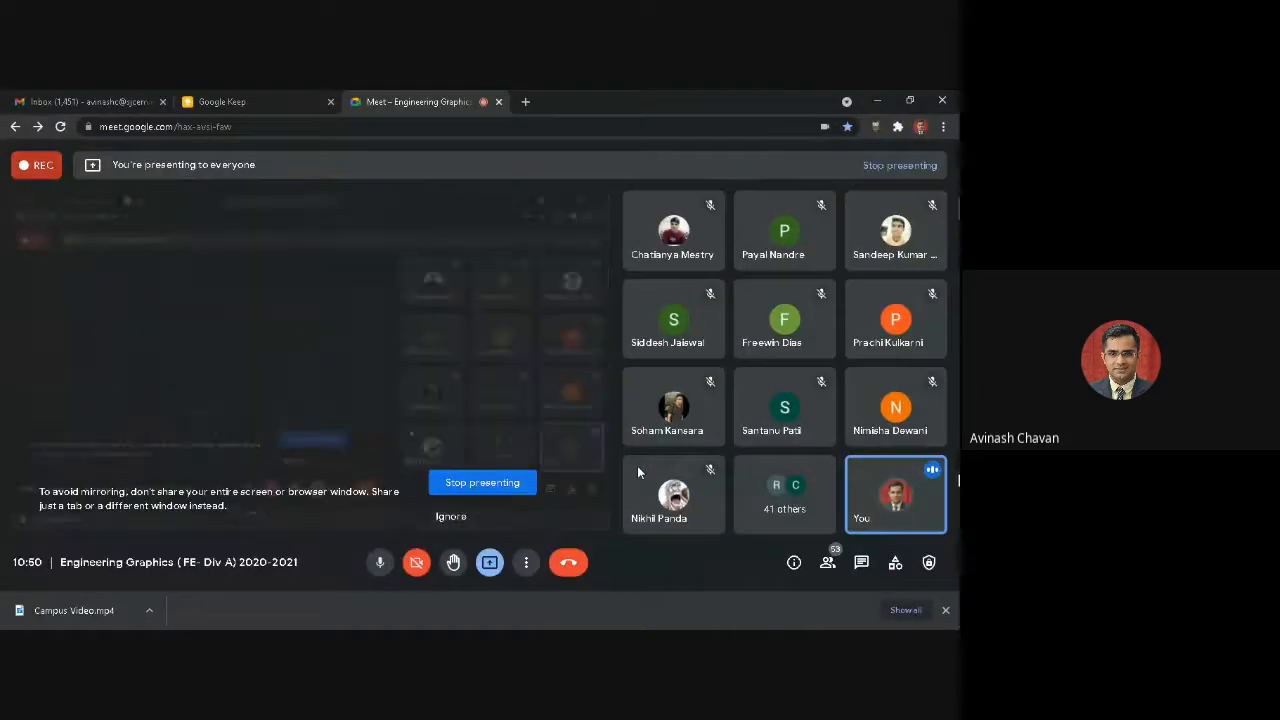
key("alt+Tab")
key("alt+Tab")
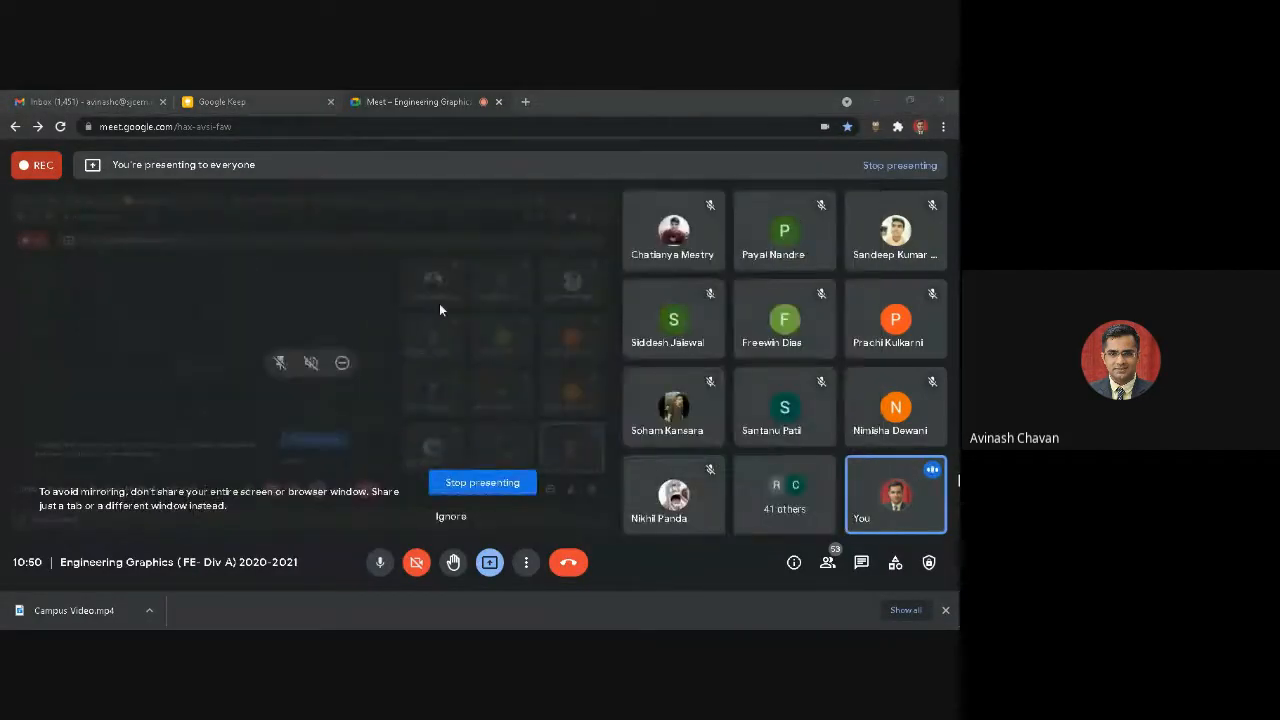
key("alt+Tab")
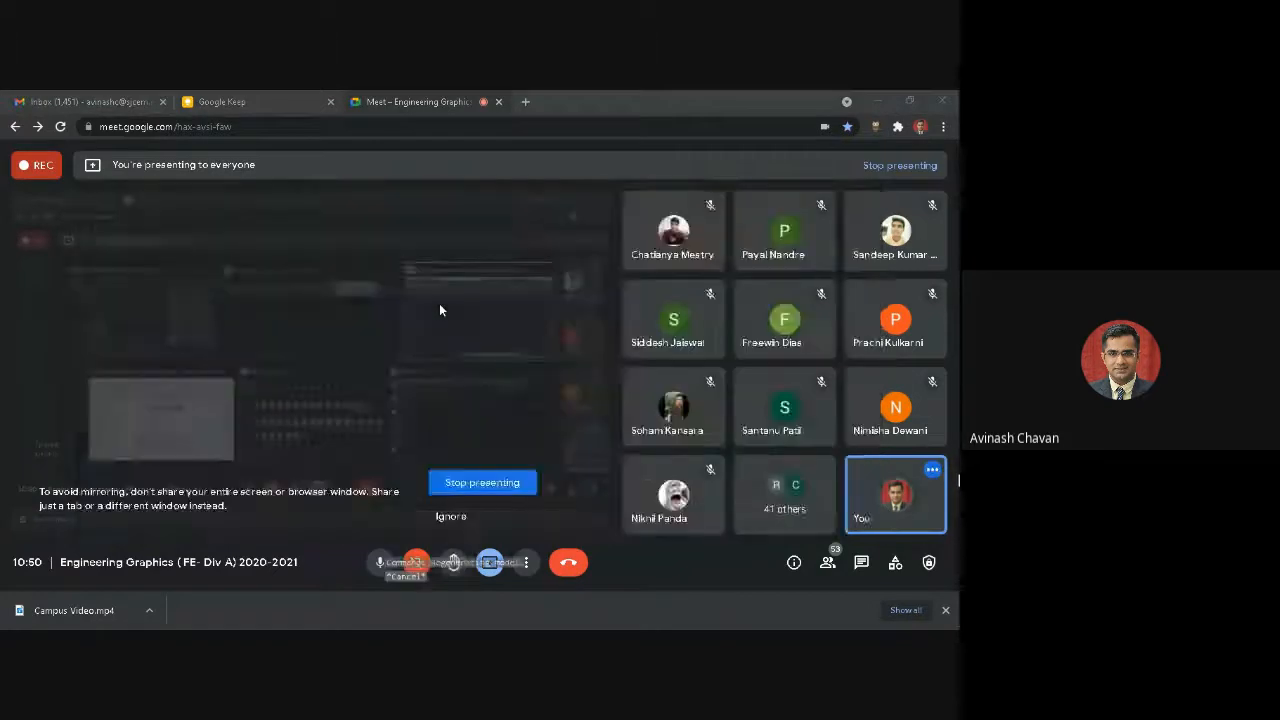
key("alt+Tab")
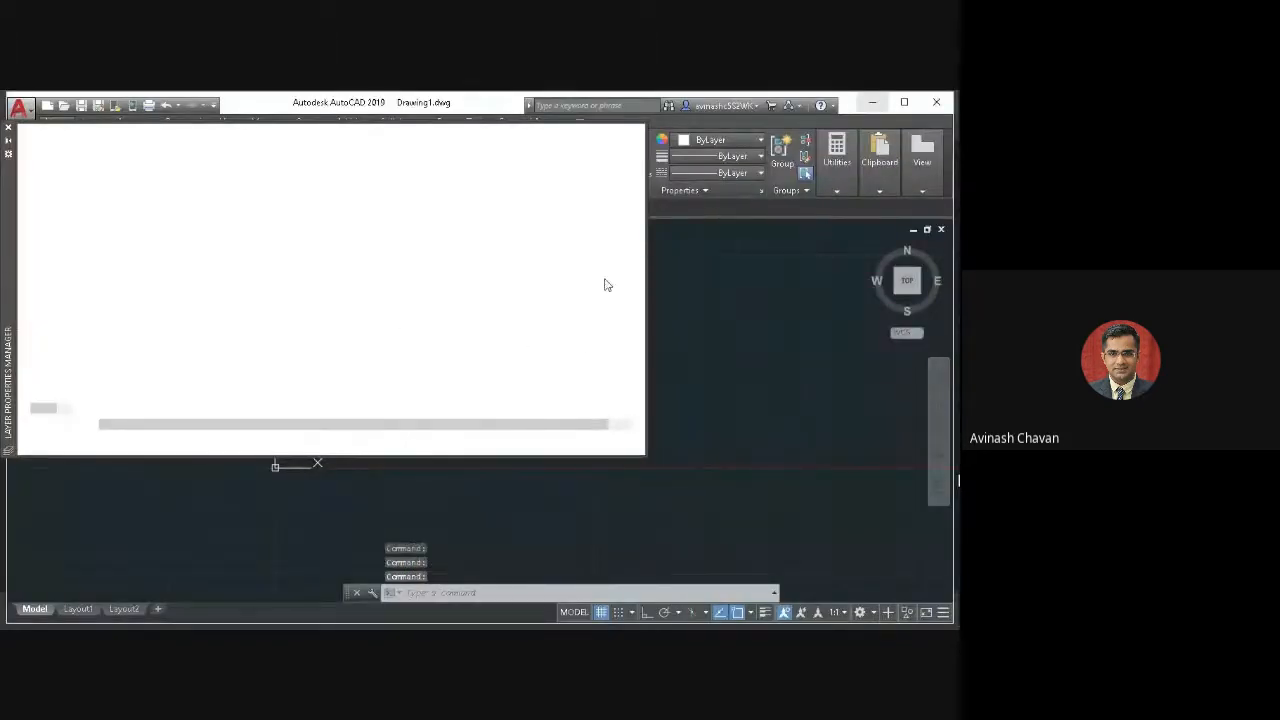
key("alt+Tab")
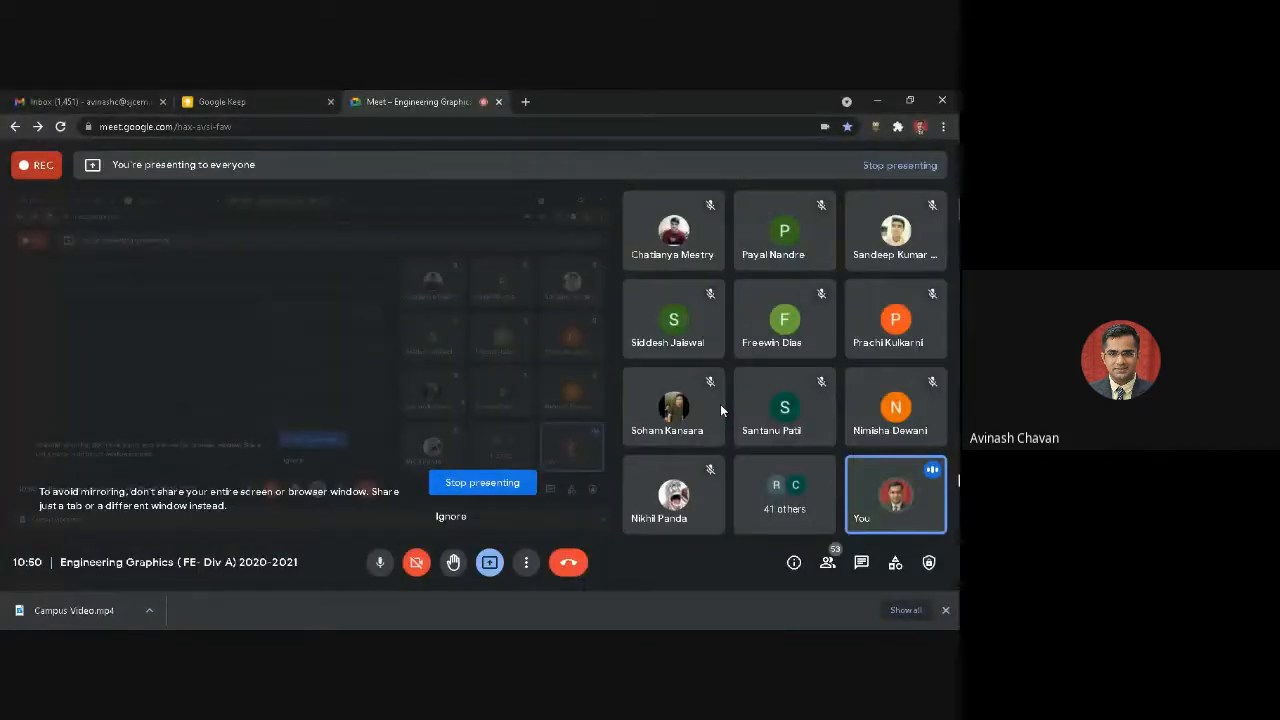
key("alt+Tab")
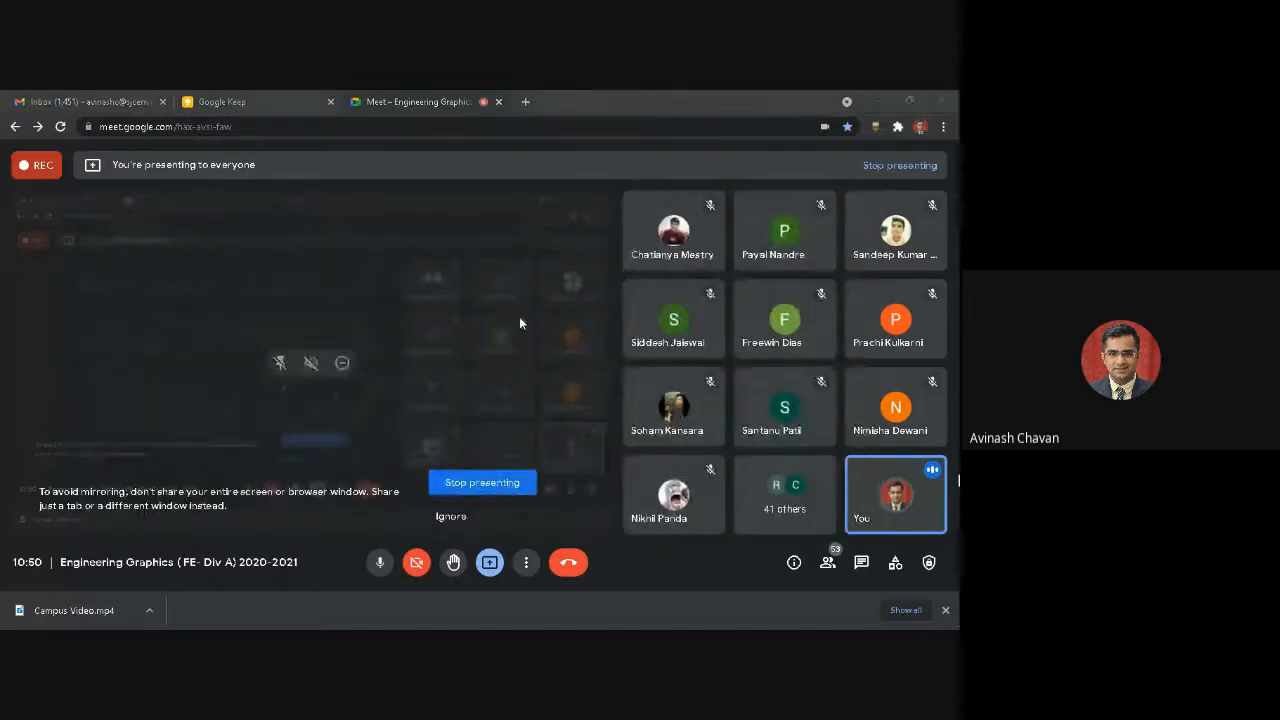
key("alt+Tab")
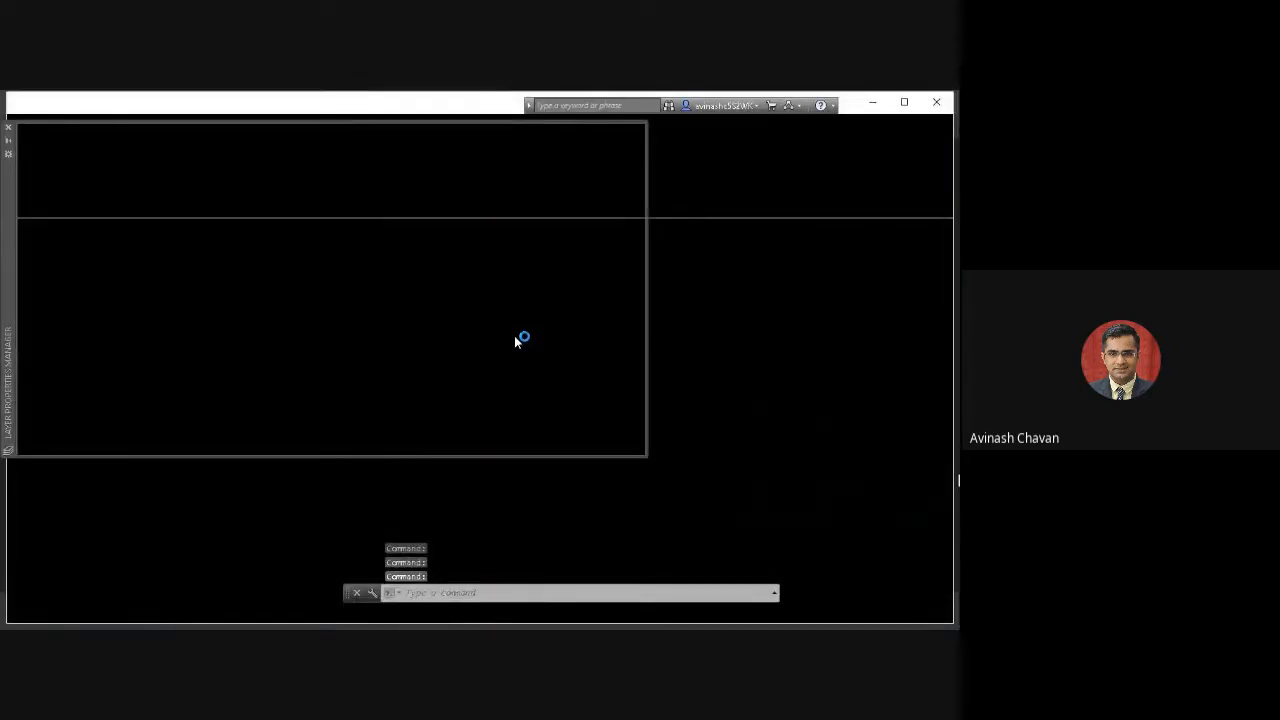
key("alt+Tab")
key("alt+Tab")
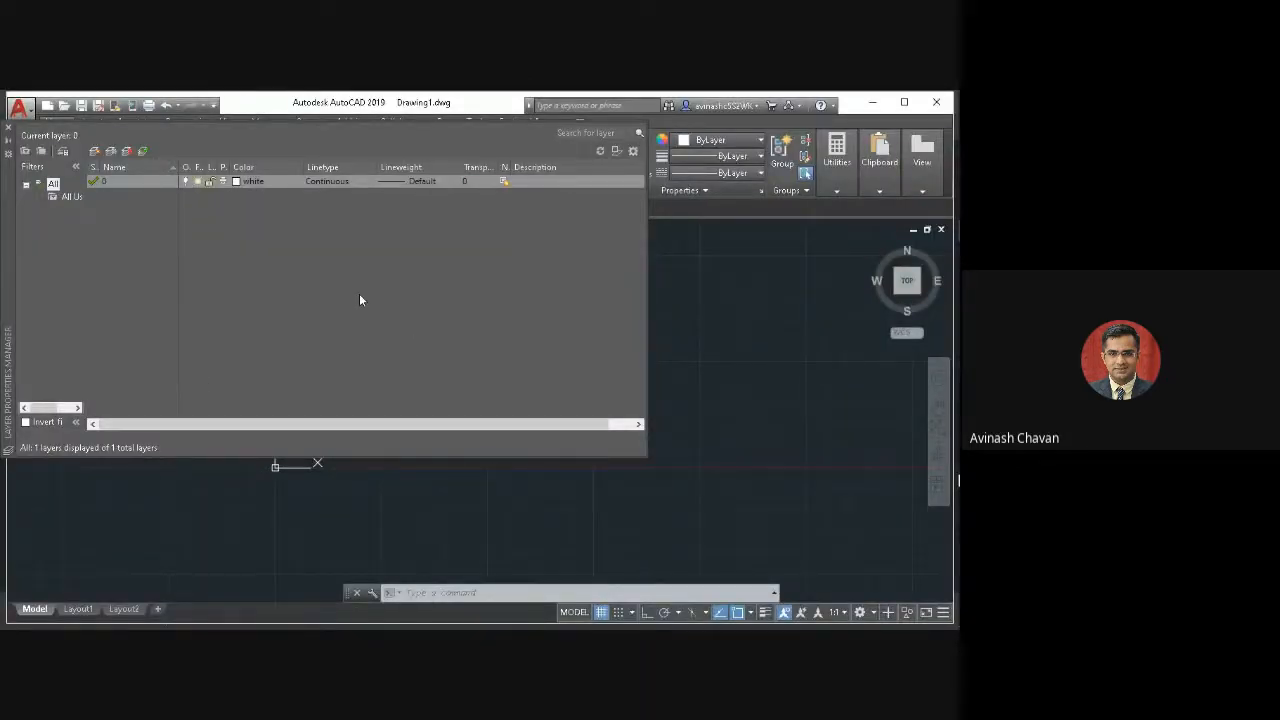
Create a new layer named Construction.
left_click(95, 152)
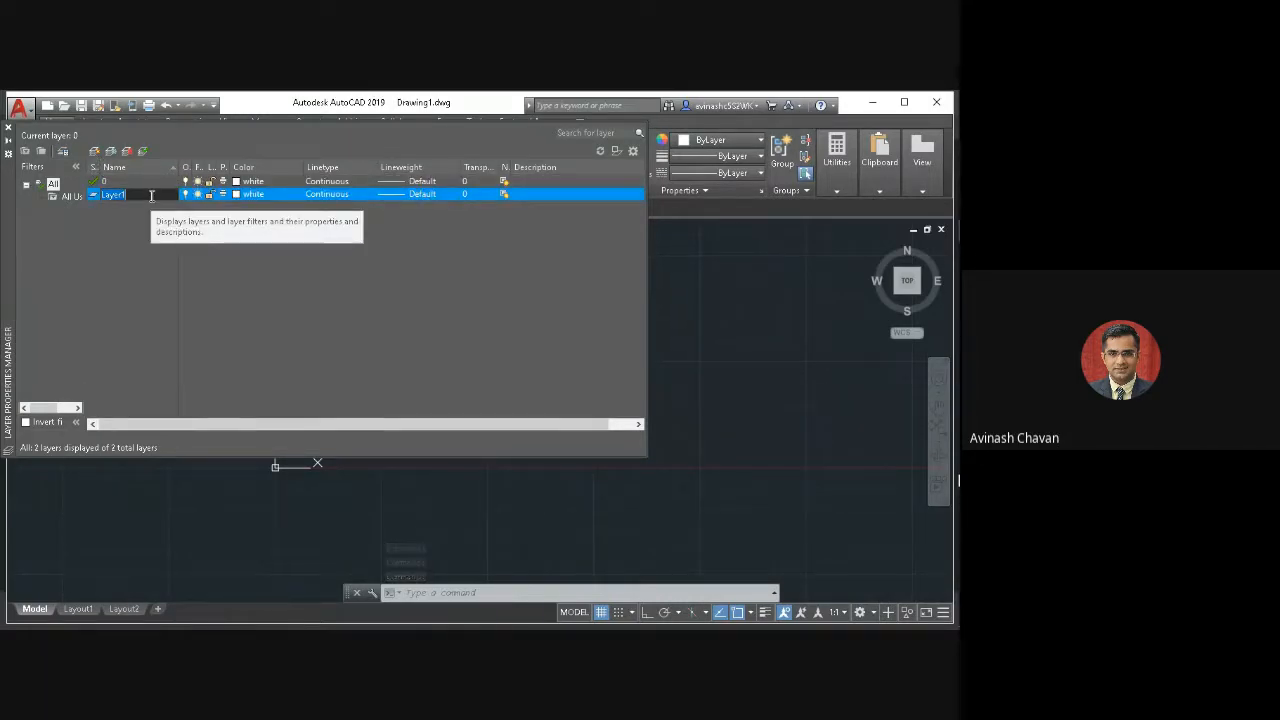
type("CO")
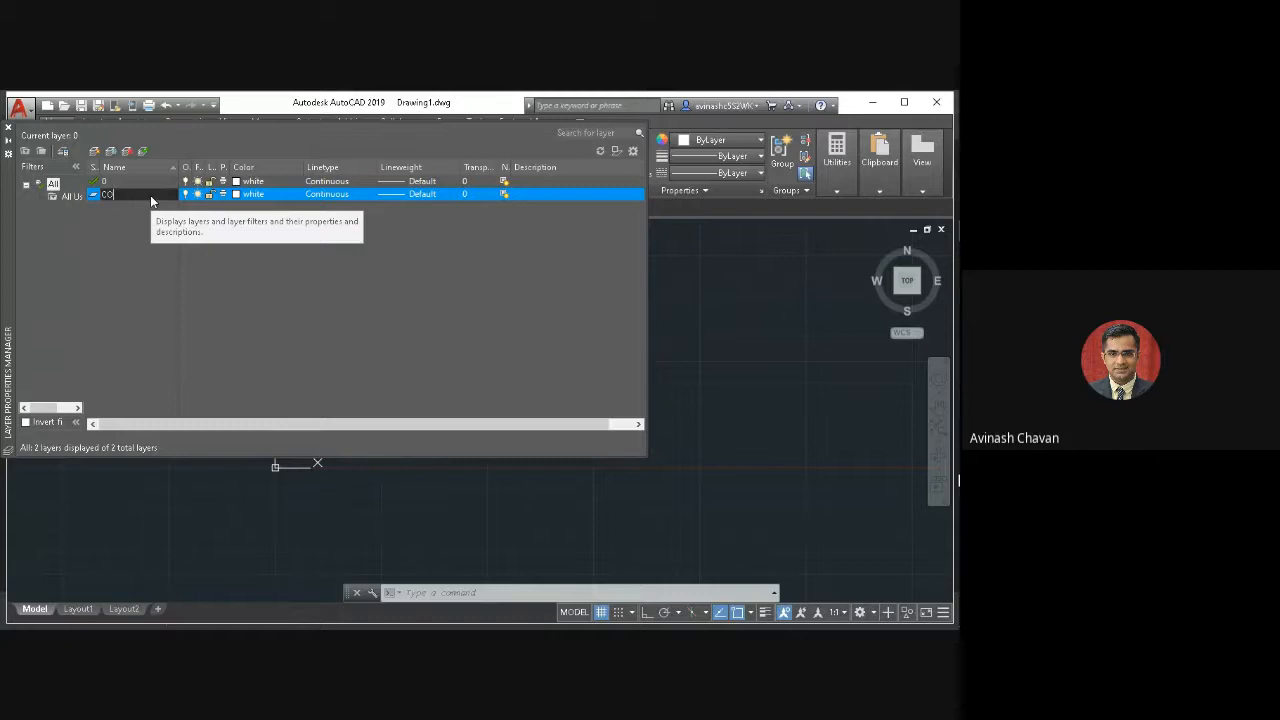
type("NS")
key("BackSpace")
key("BackSpace")
key("BackSpace")
key("BackSpace")
type("ern")
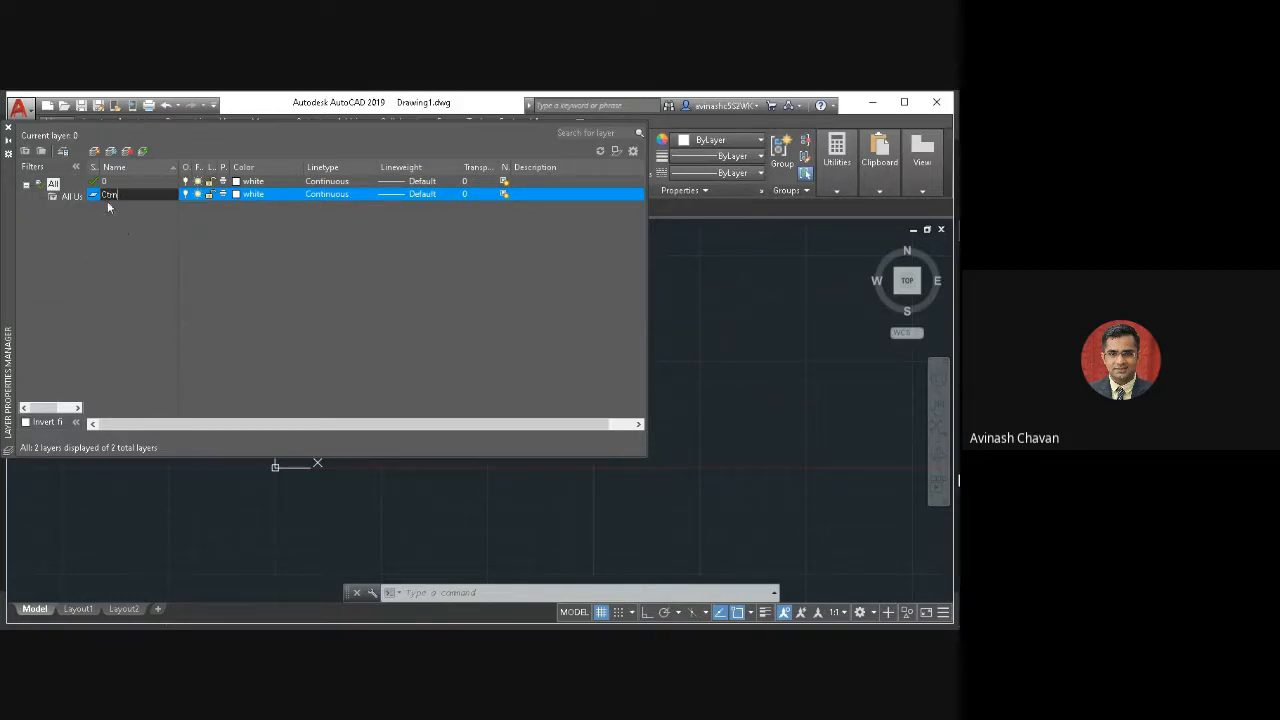
key("BackSpace")
key("BackSpace")
key("BackSpace")
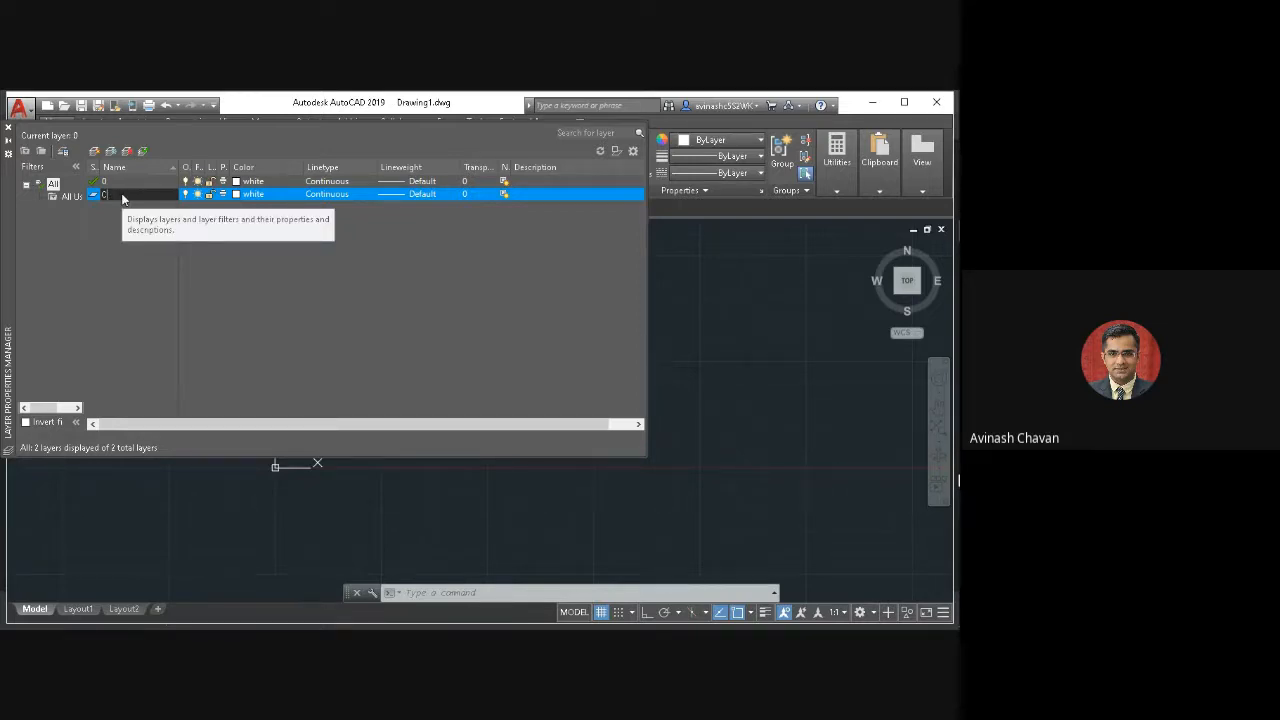
type("p")
key("BackSpace")
type("ond")
type("truc")
type("tion")
key("Return")
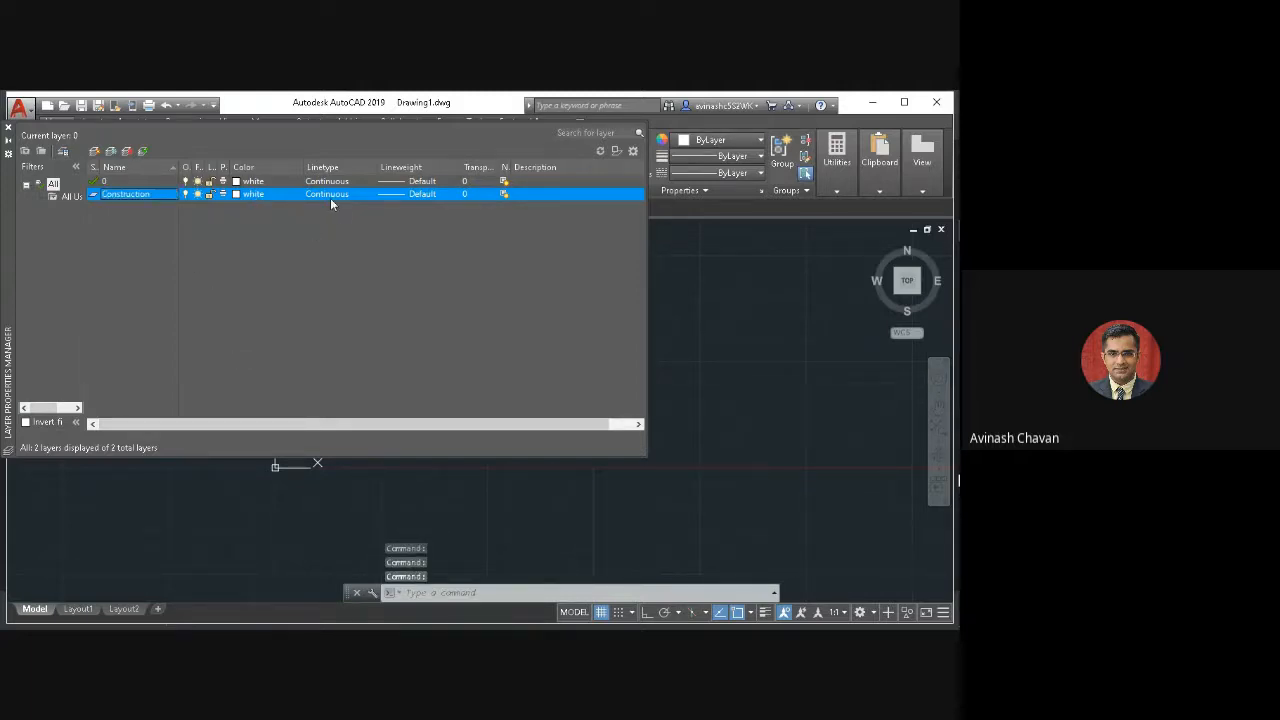
Set the Construction layer's lineweight to 0.20 mm.
left_click(400, 195)
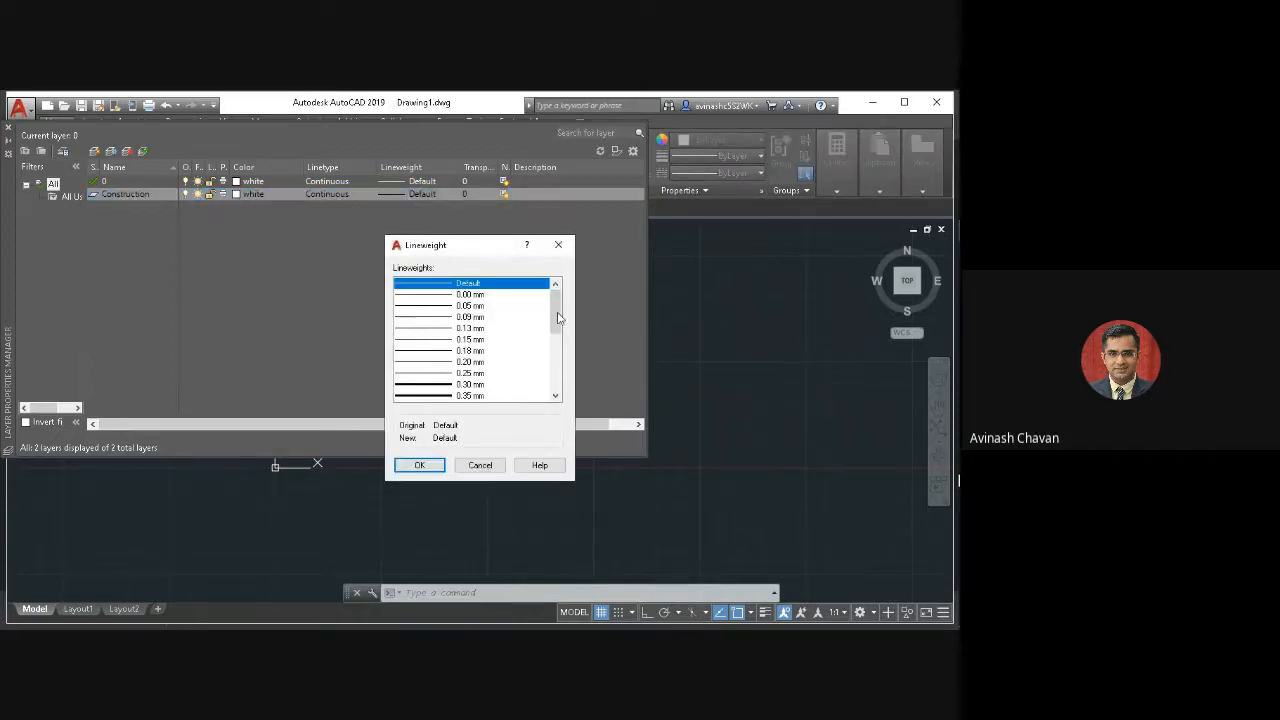
scroll(558, 340, "down", 3)
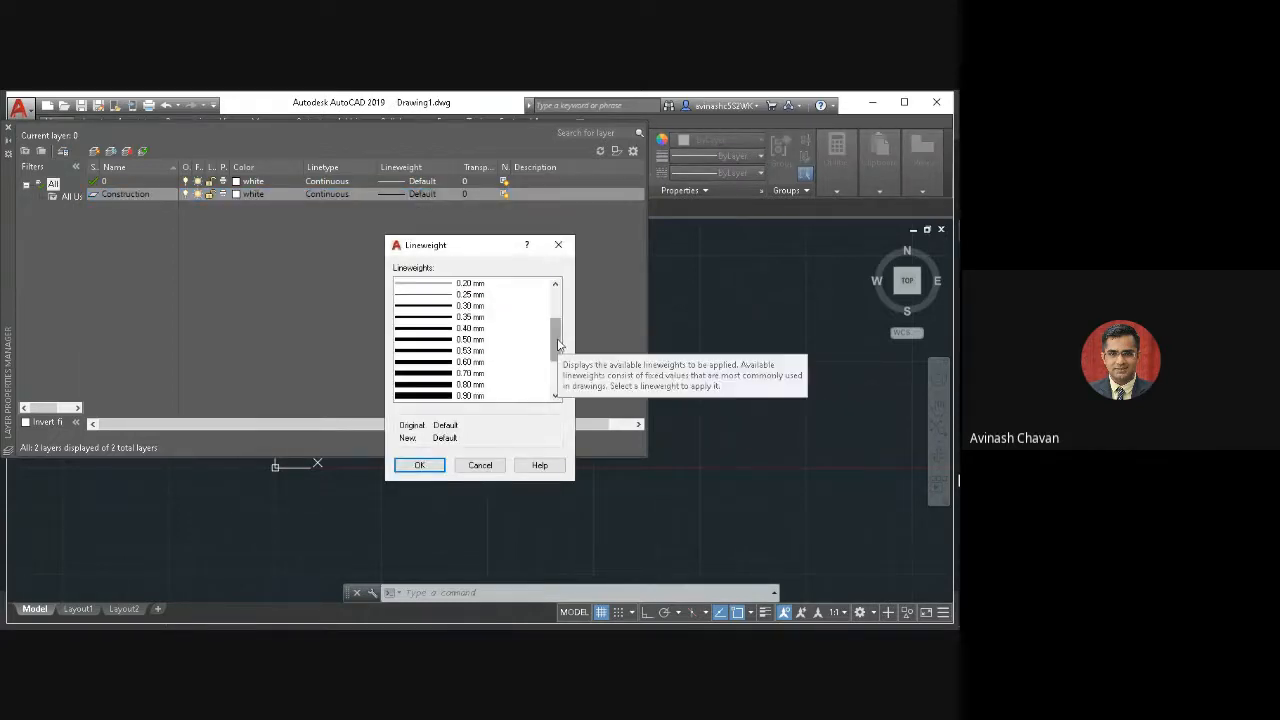
scroll(459, 326, "up", 1)
left_click(462, 317)
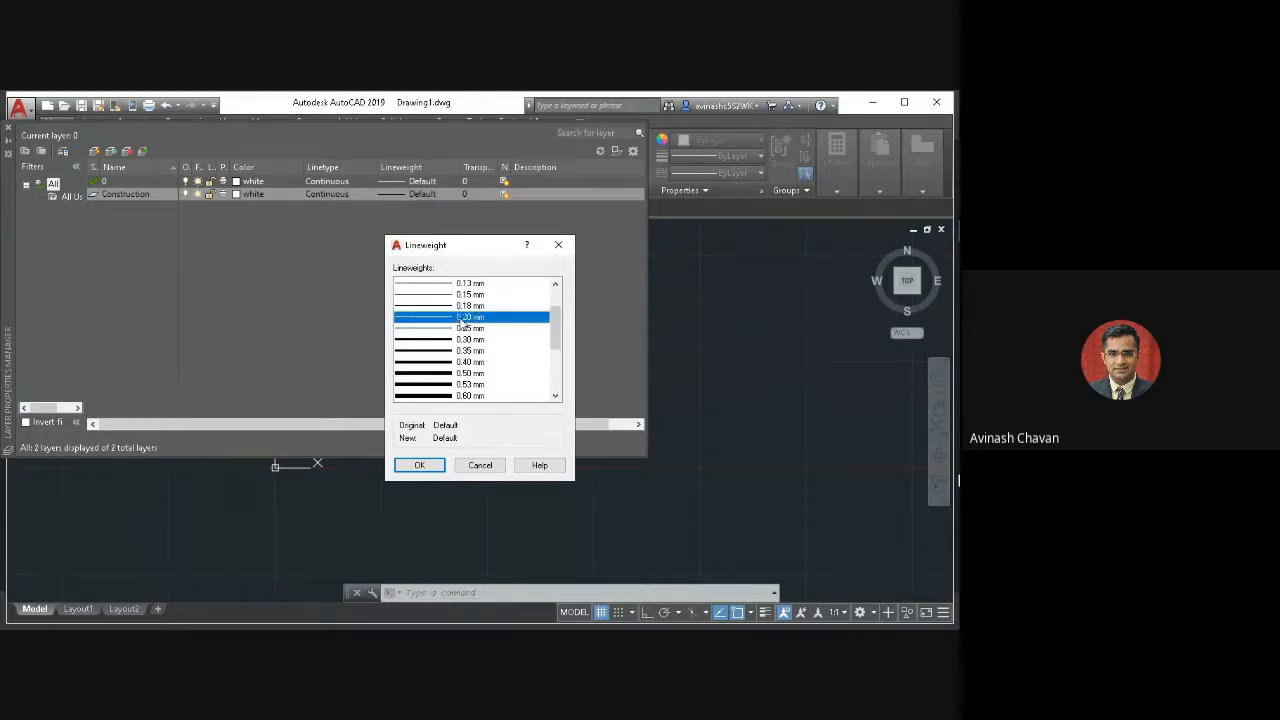
left_click(420, 465)
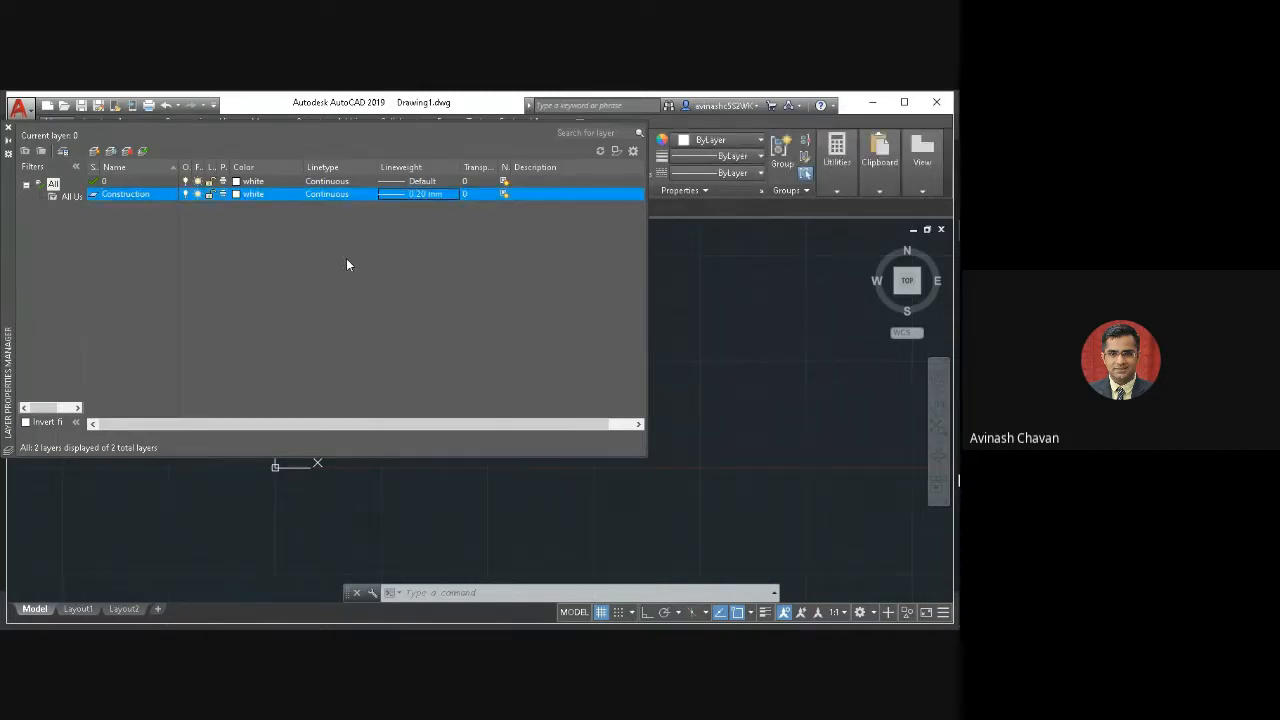
Create a new layer named XY and set its lineweight to 0.50 mm.
left_click(93, 151)
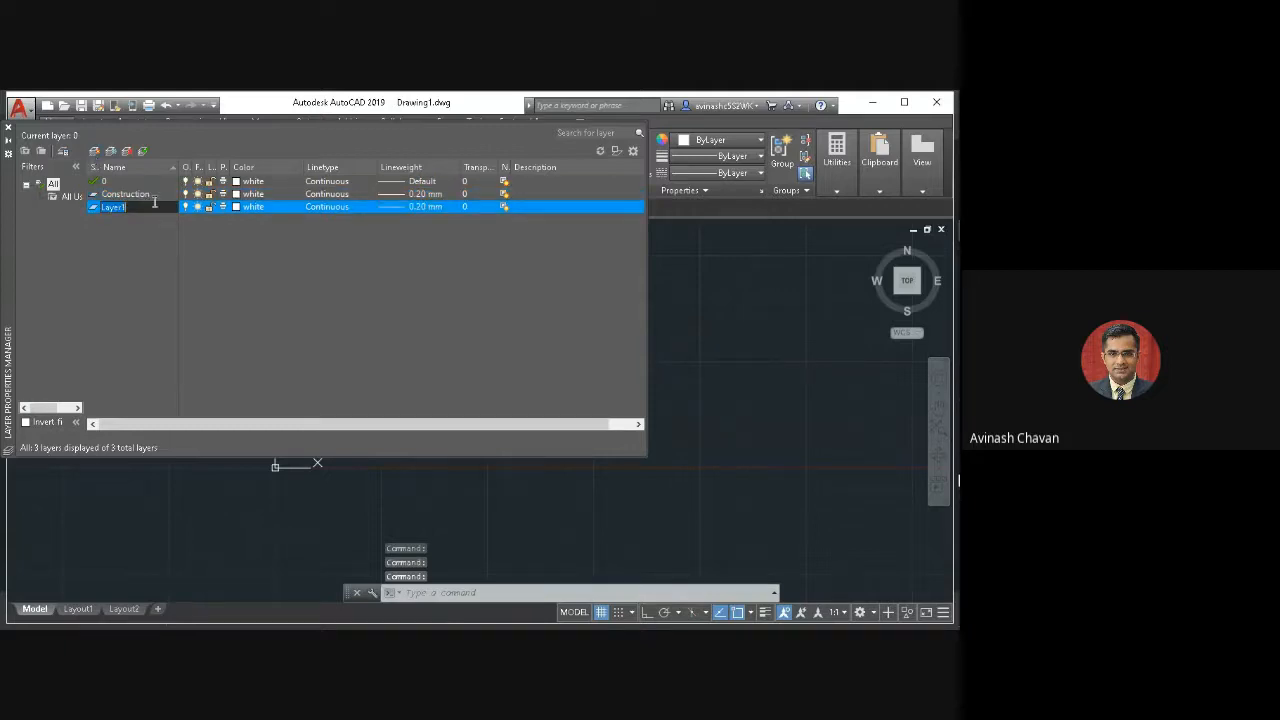
type("XY")
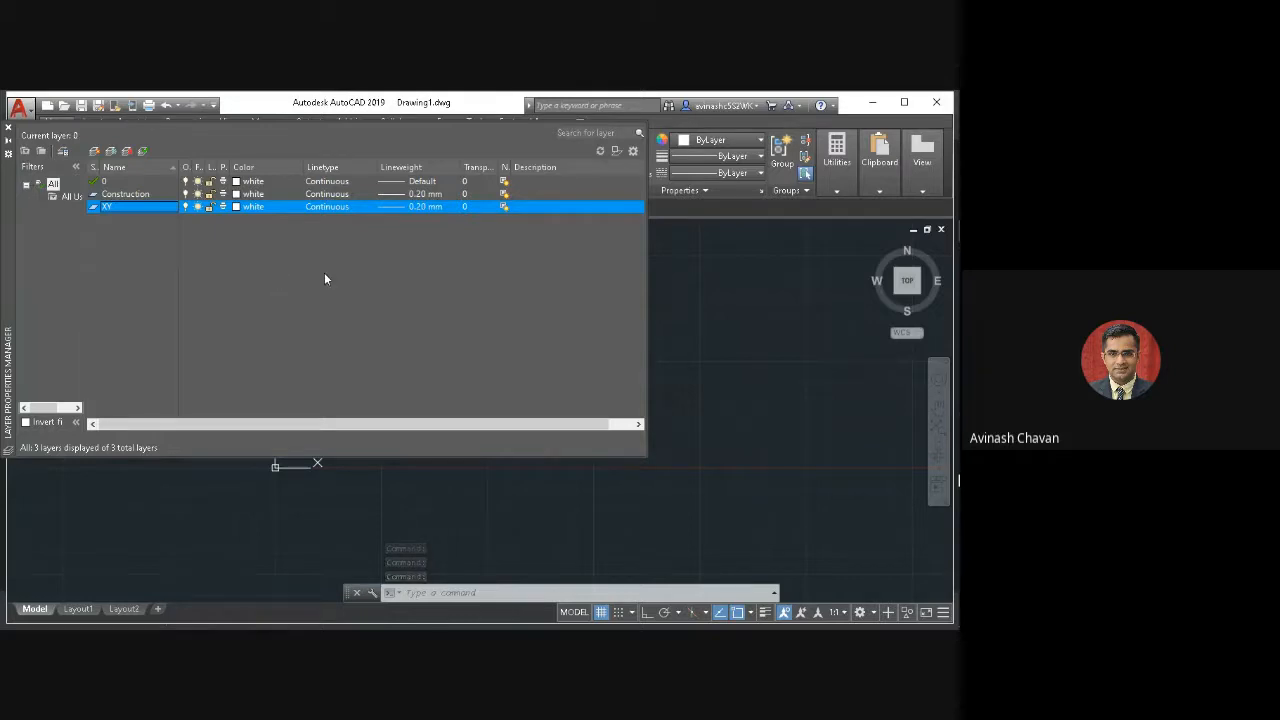
left_click(410, 207)
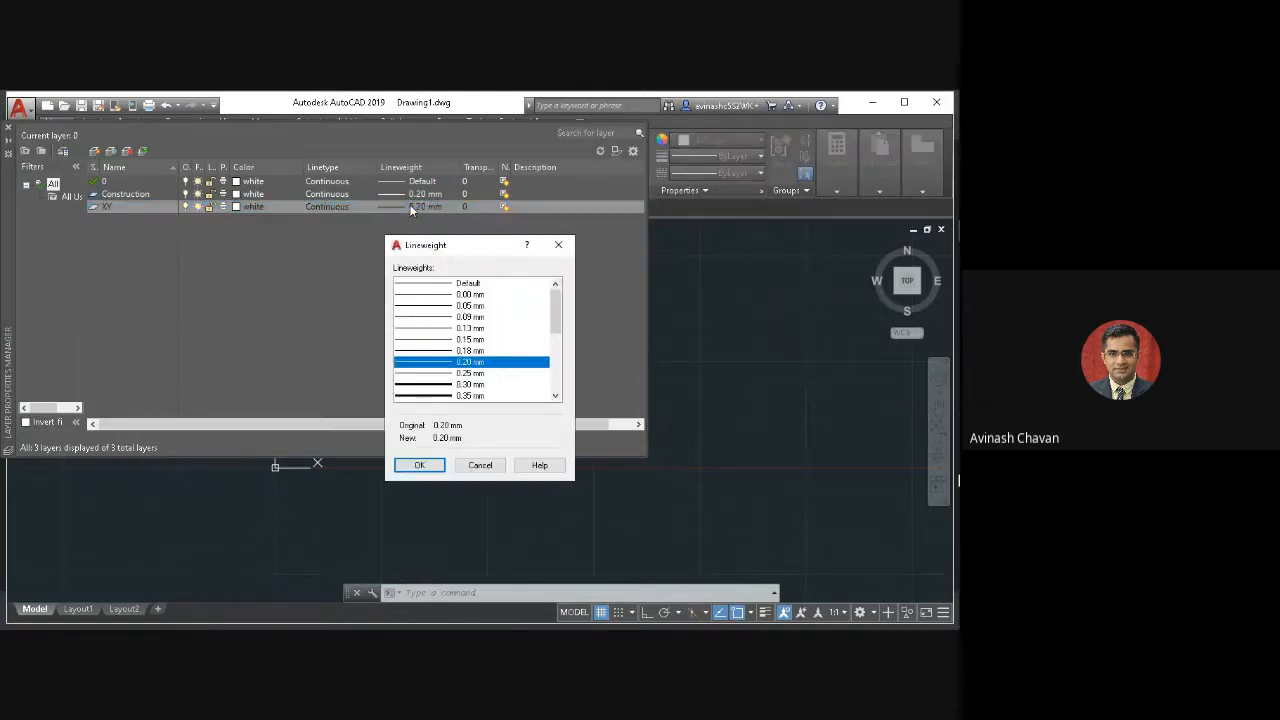
scroll(556, 316, "down", 2)
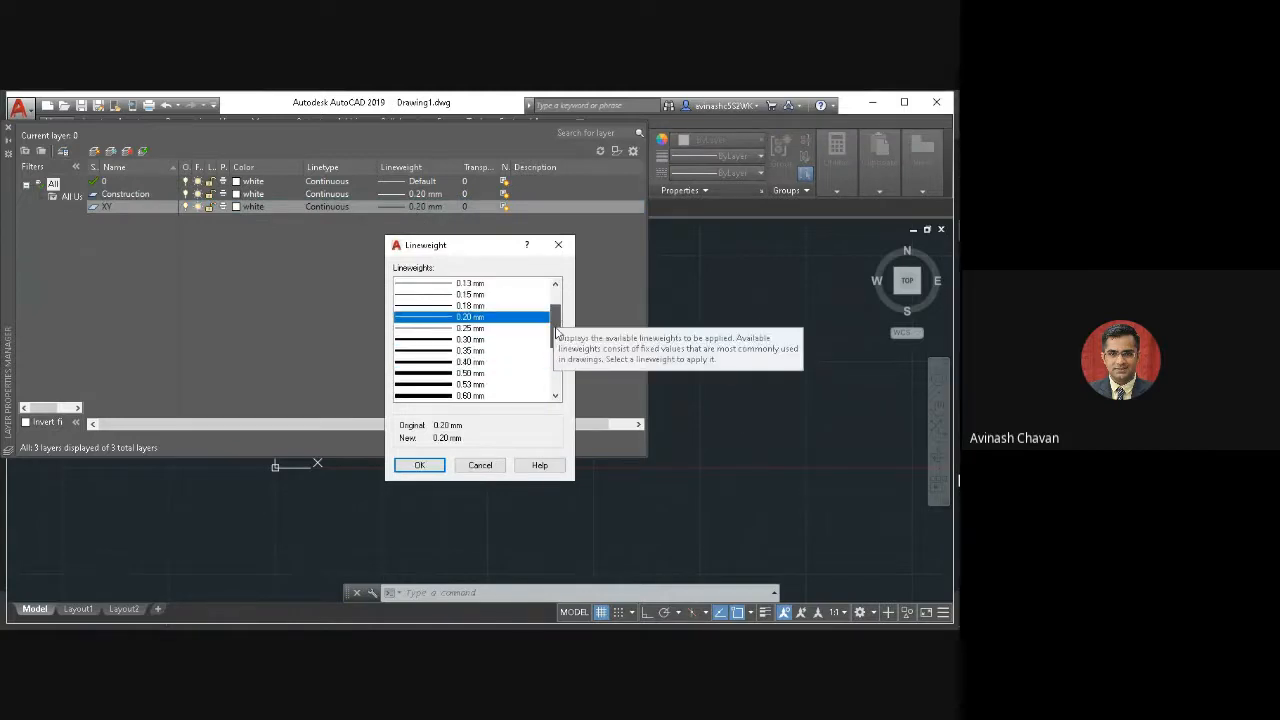
left_click(463, 362)
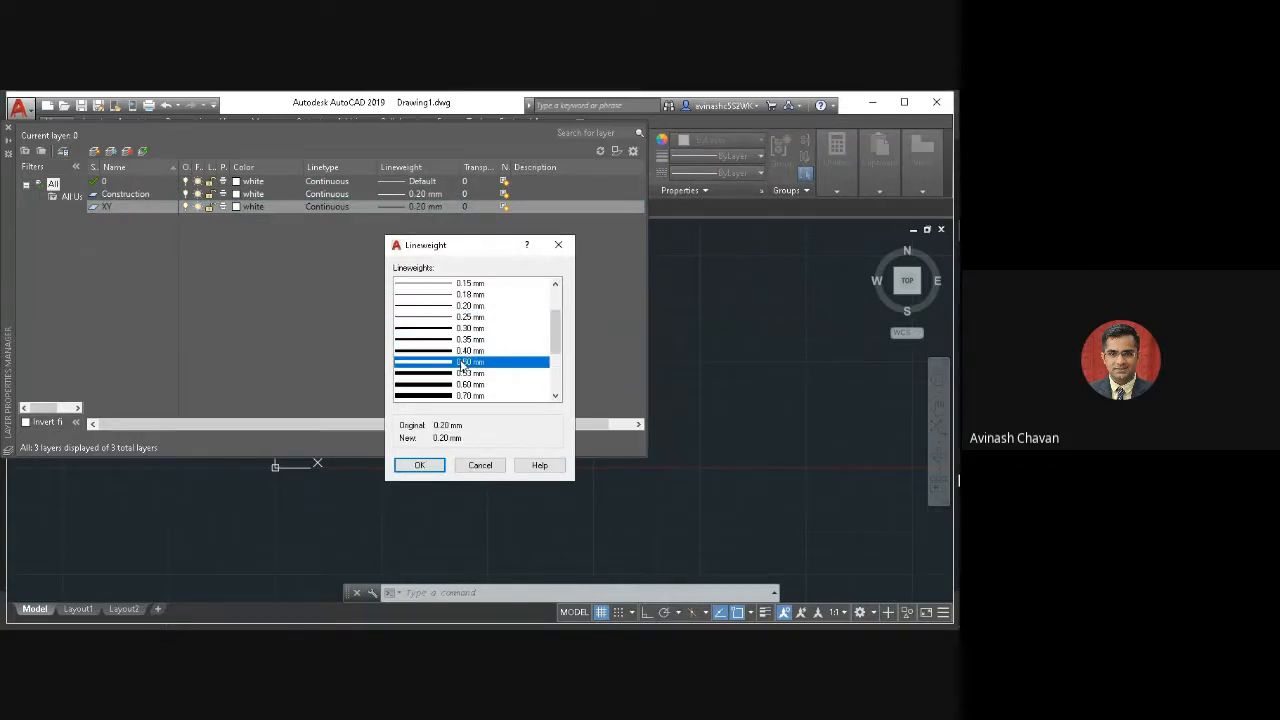
left_click(419, 465)
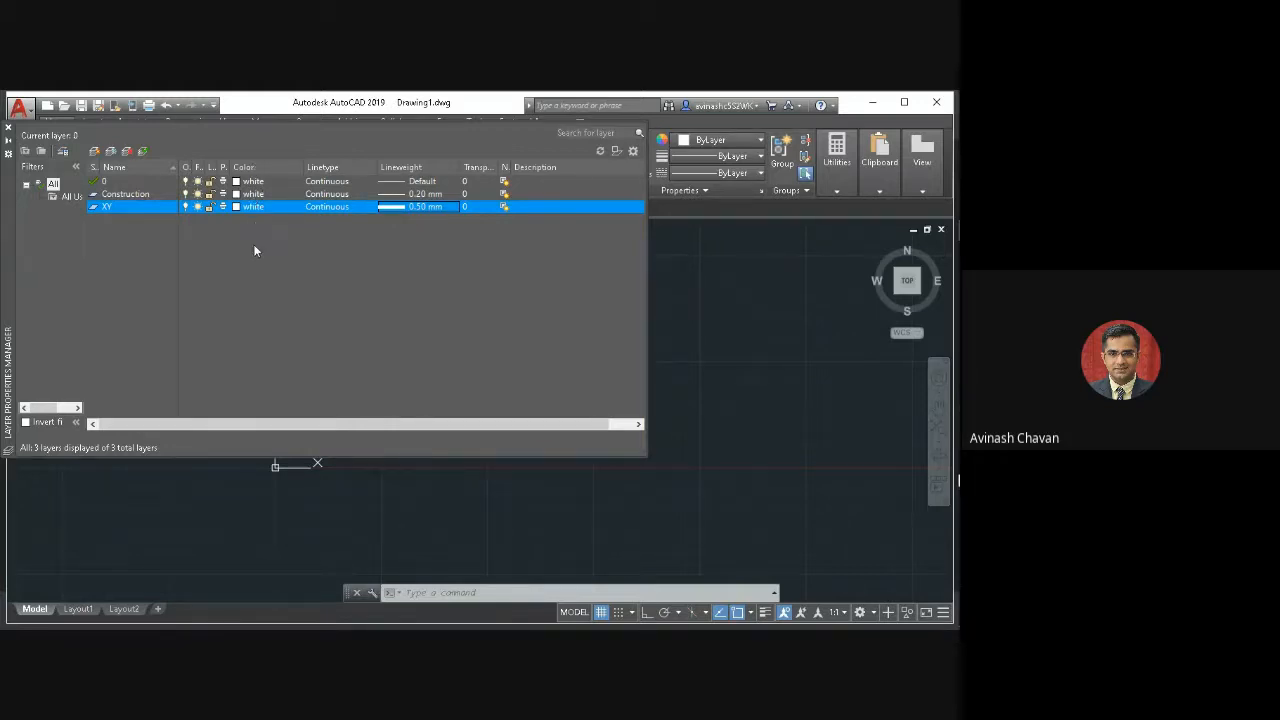
Set the Construction layer's color to the dark grey index color 251.
left_click(238, 196)
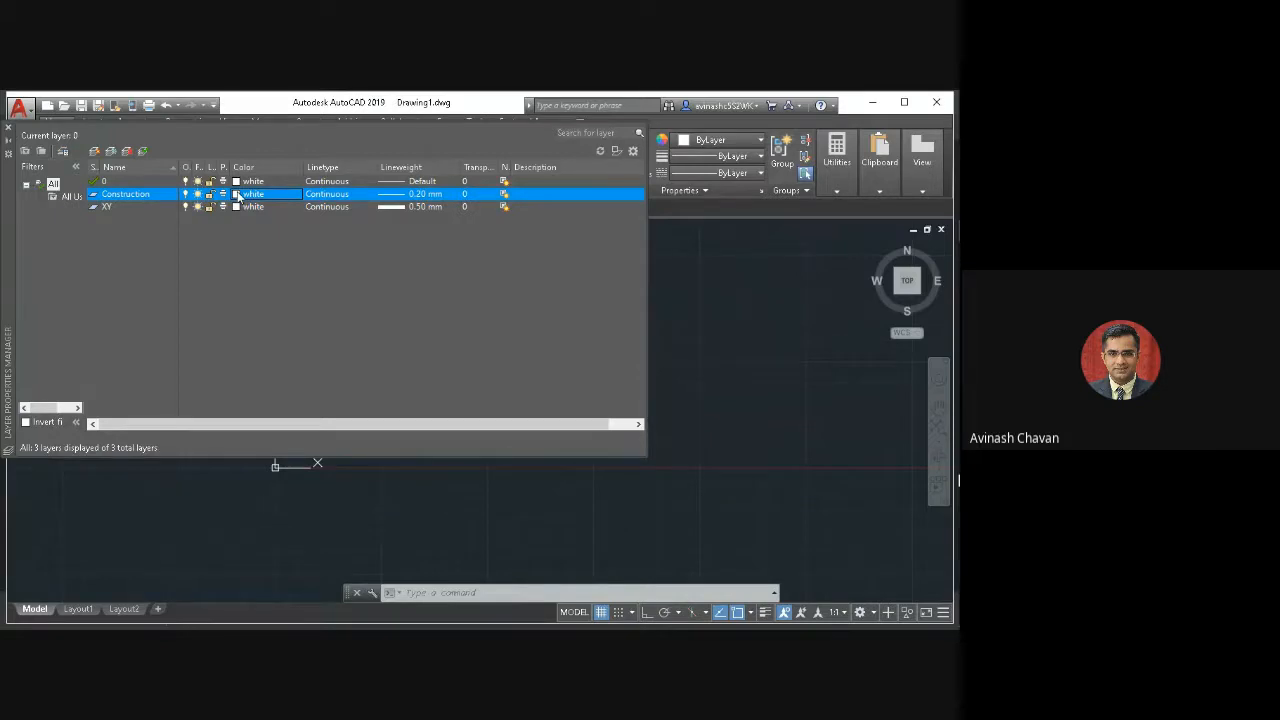
left_click(238, 196)
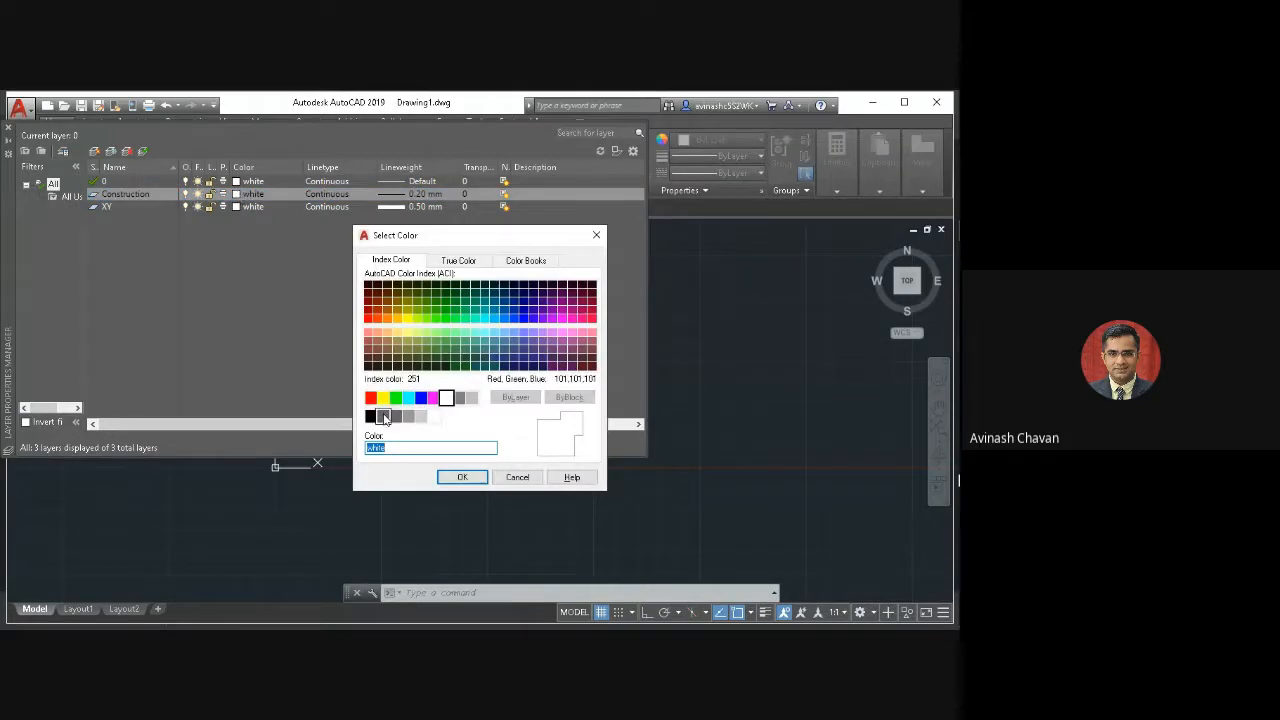
left_click(384, 416)
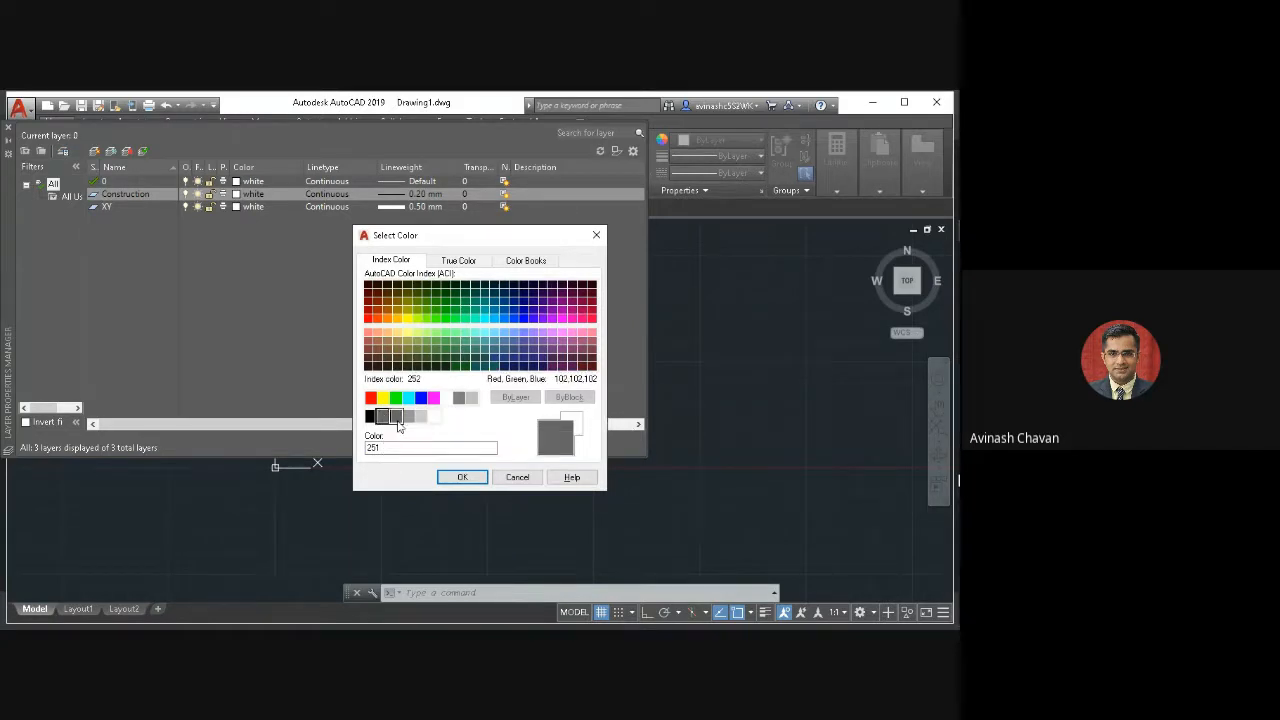
left_click(397, 416)
left_click(384, 418)
left_click(462, 477)
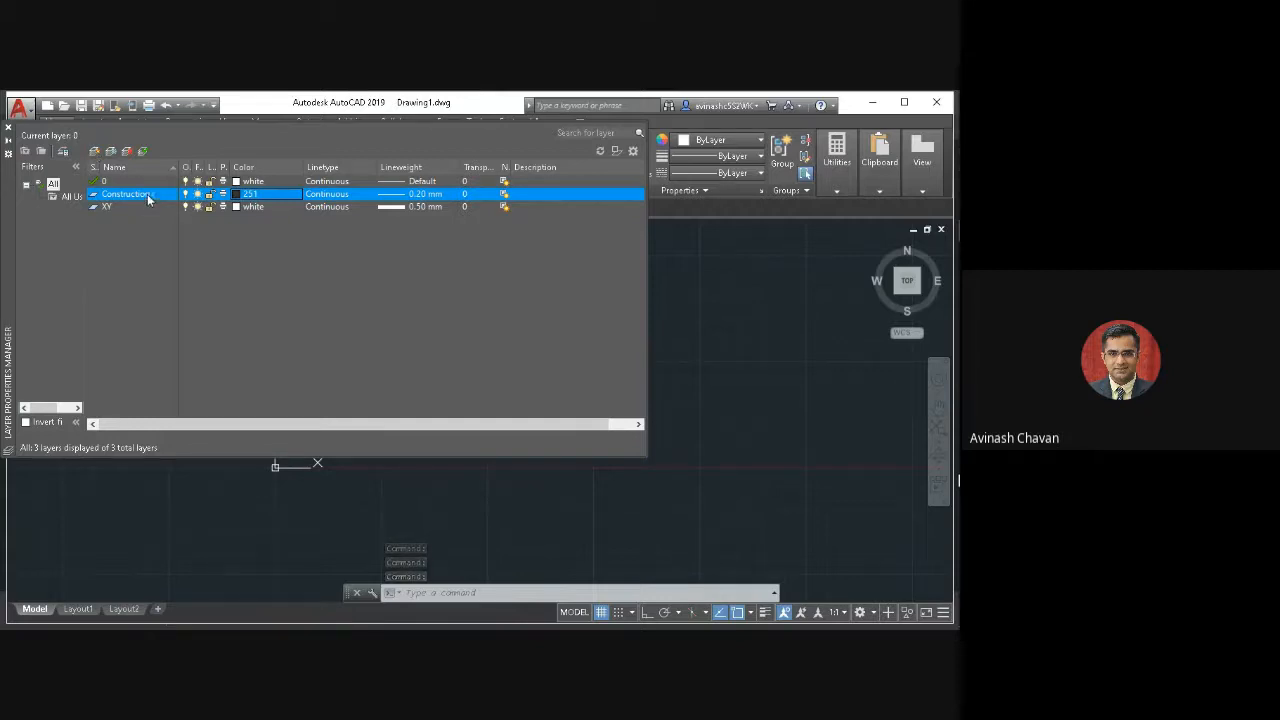
Create a new layer named Object.
left_click(94, 152)
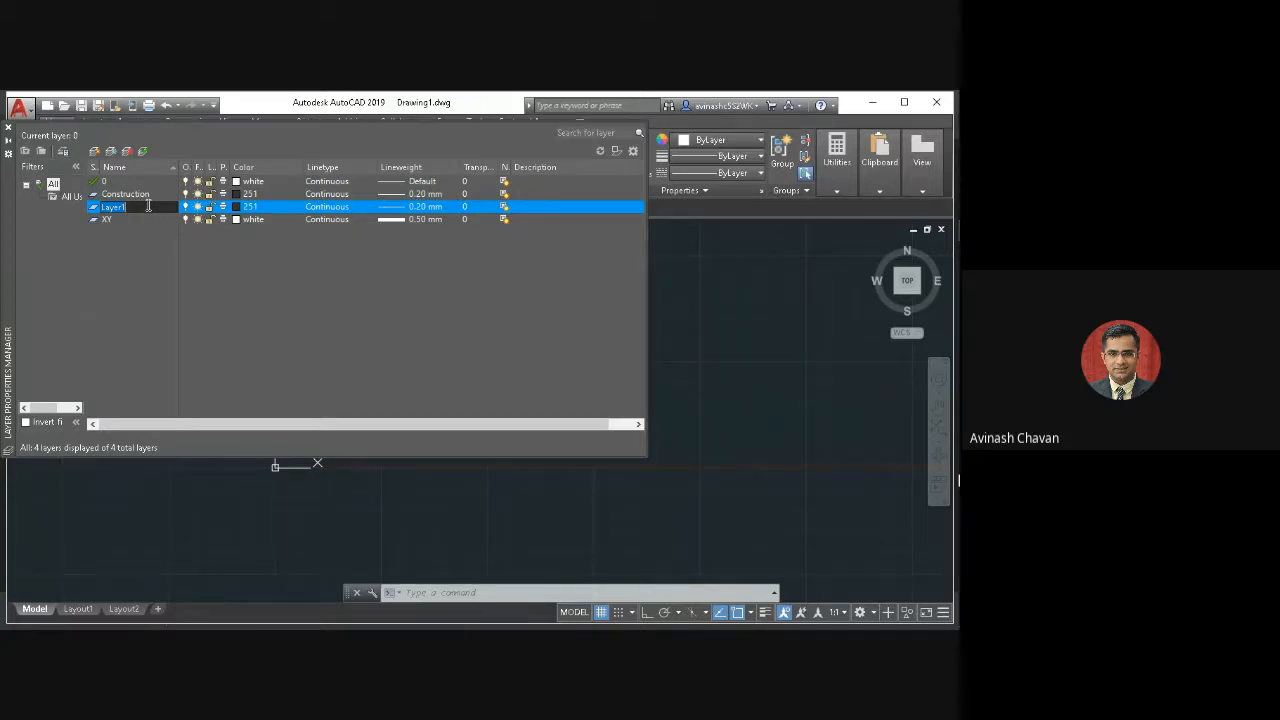
type("Object")
key("Return")
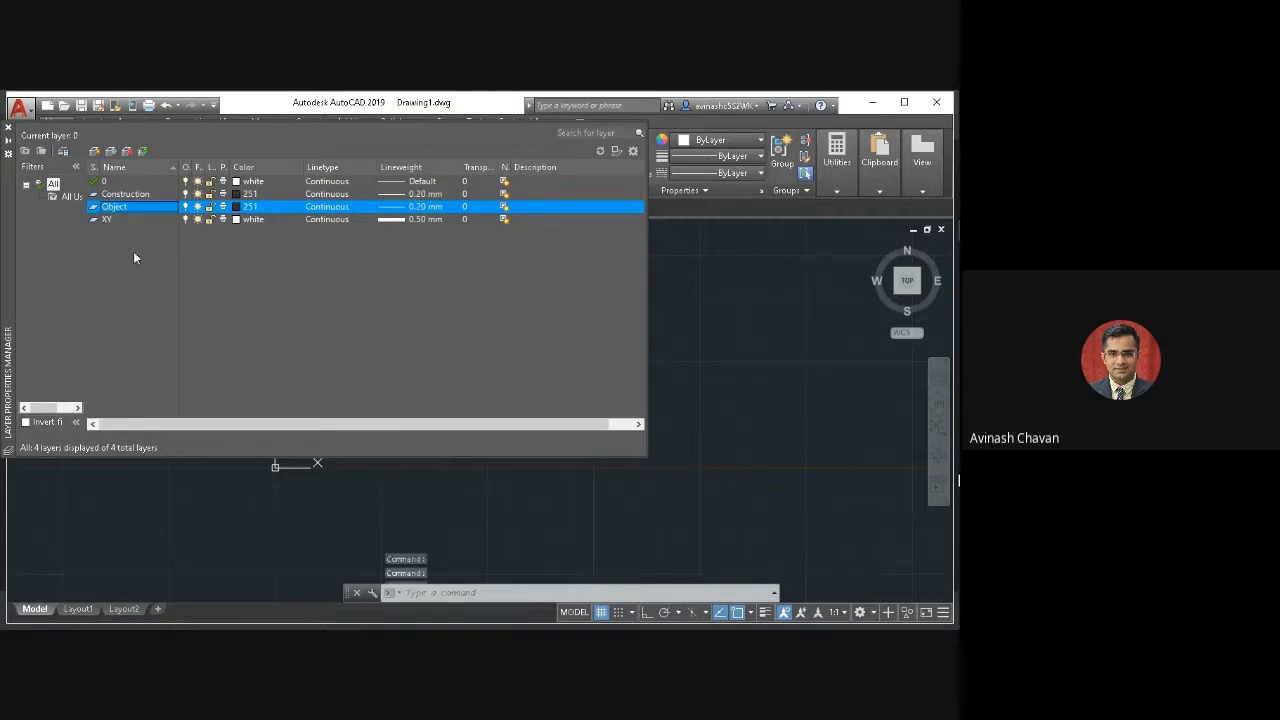
Set the Object layer's color to white, index color 7.
left_click(236, 210)
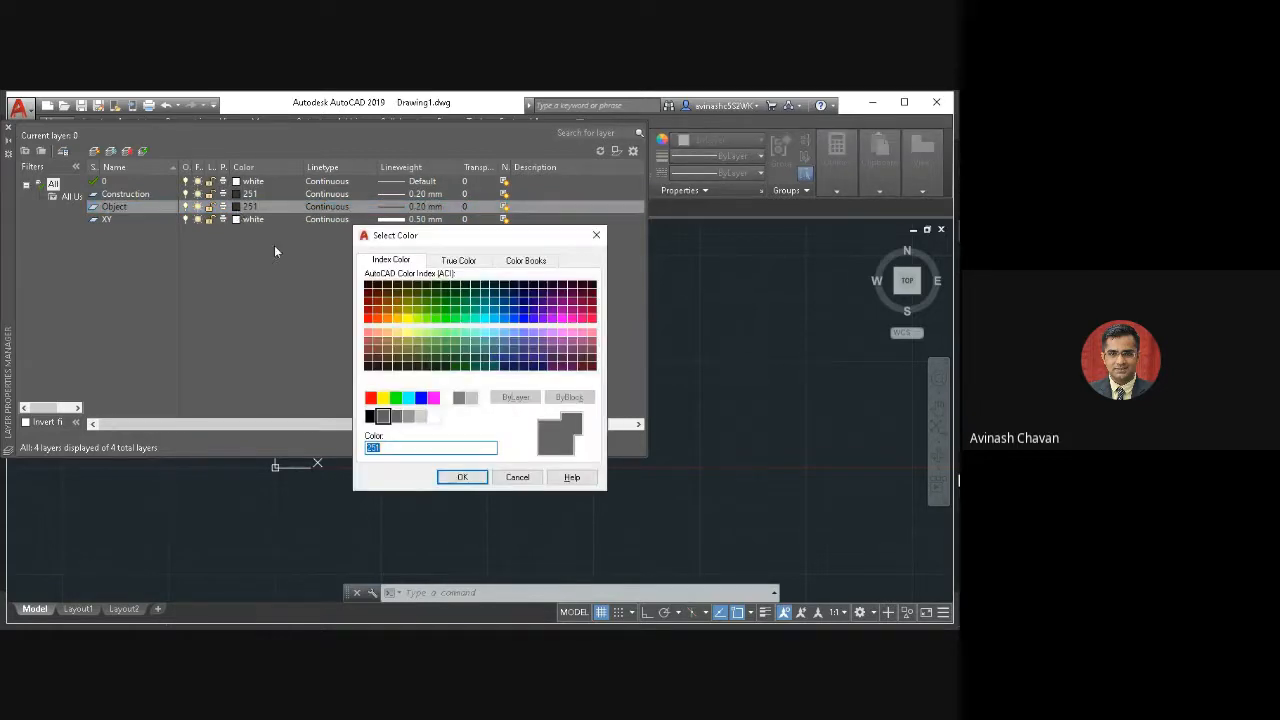
left_click(435, 418)
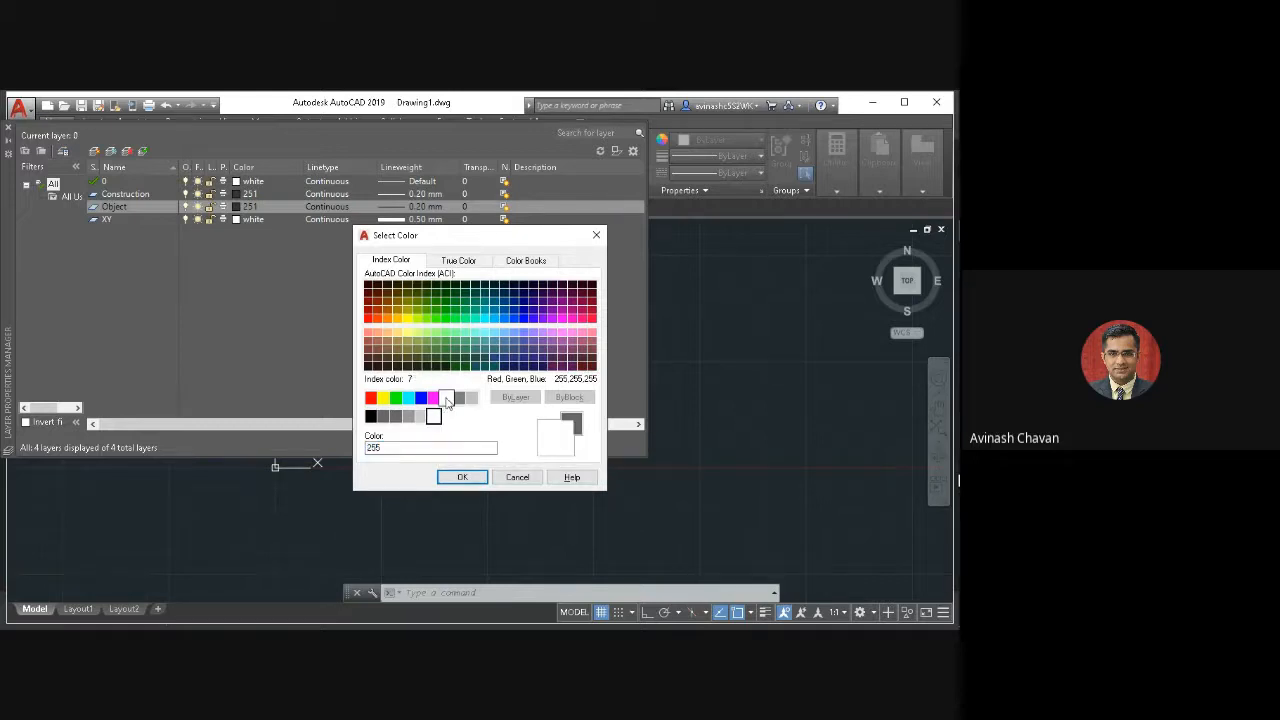
left_click(446, 398)
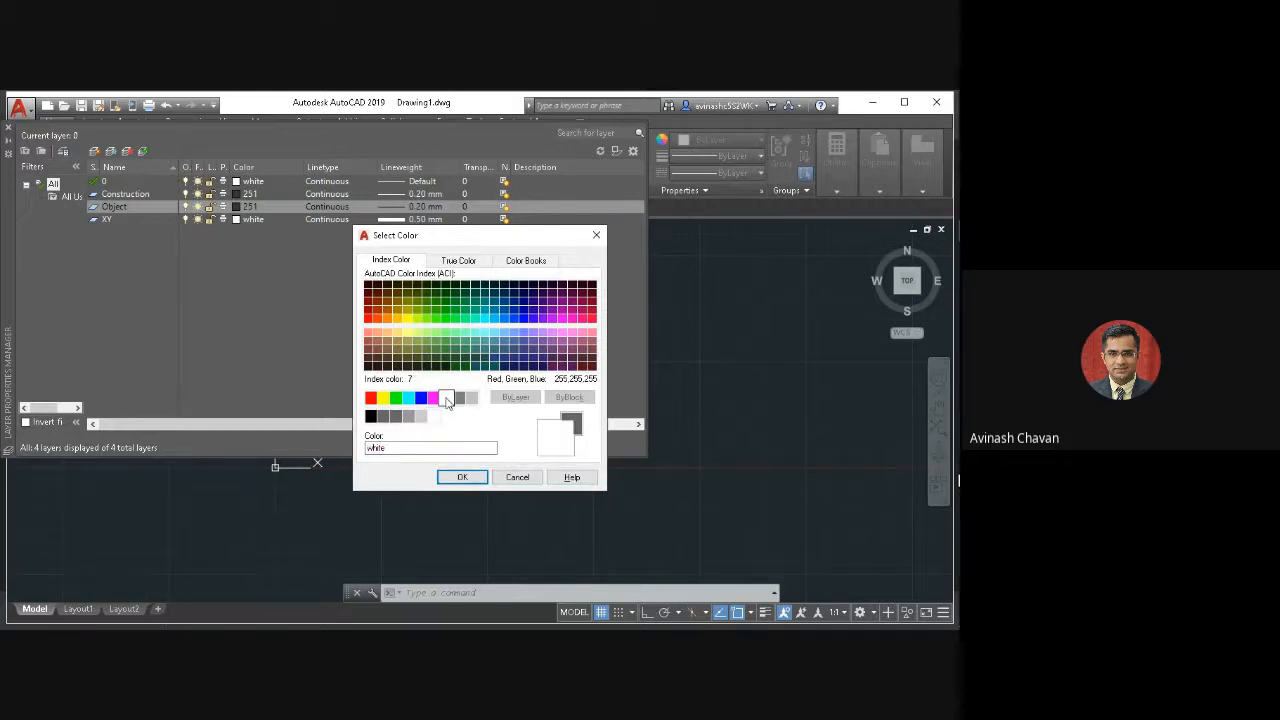
left_click(370, 398)
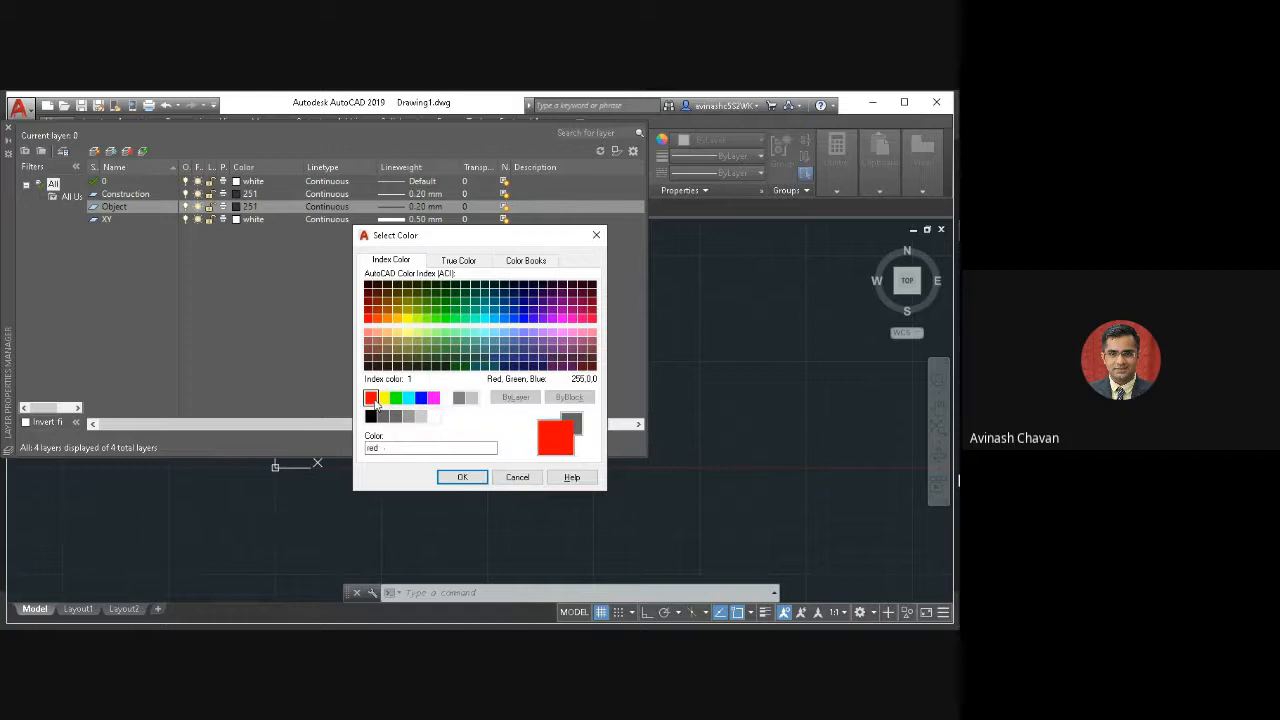
left_click(382, 398)
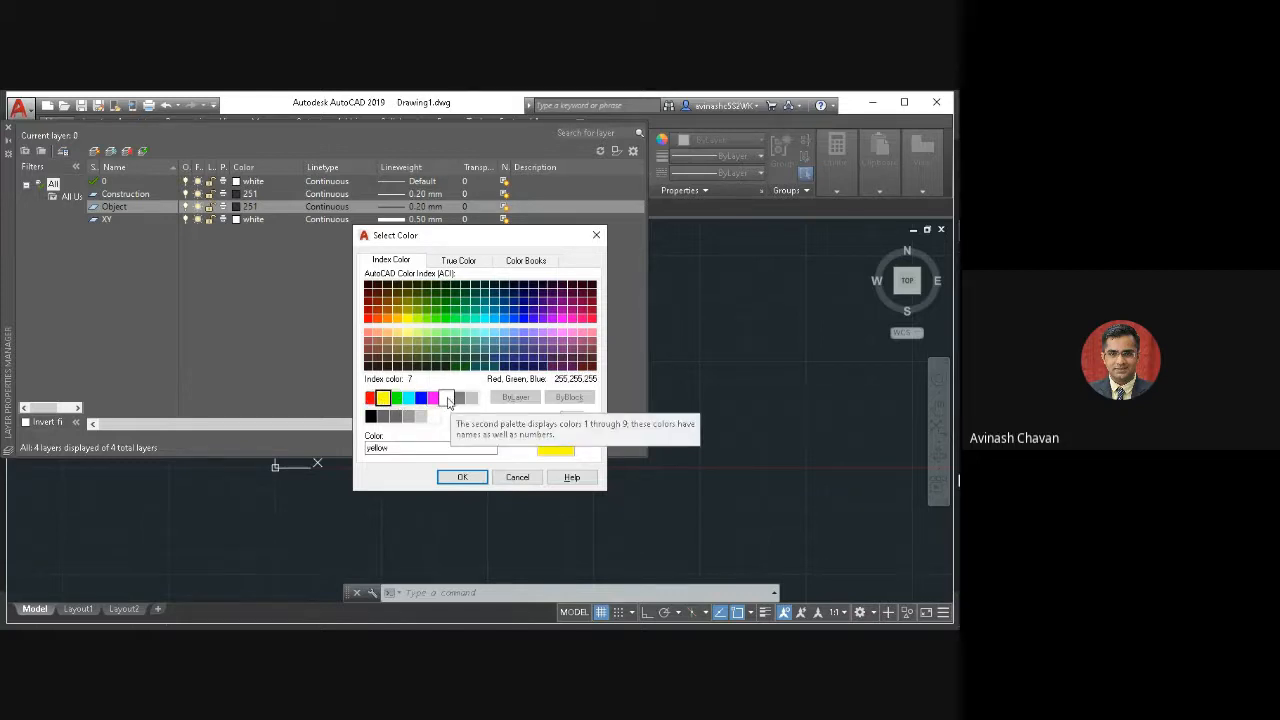
left_click(447, 398)
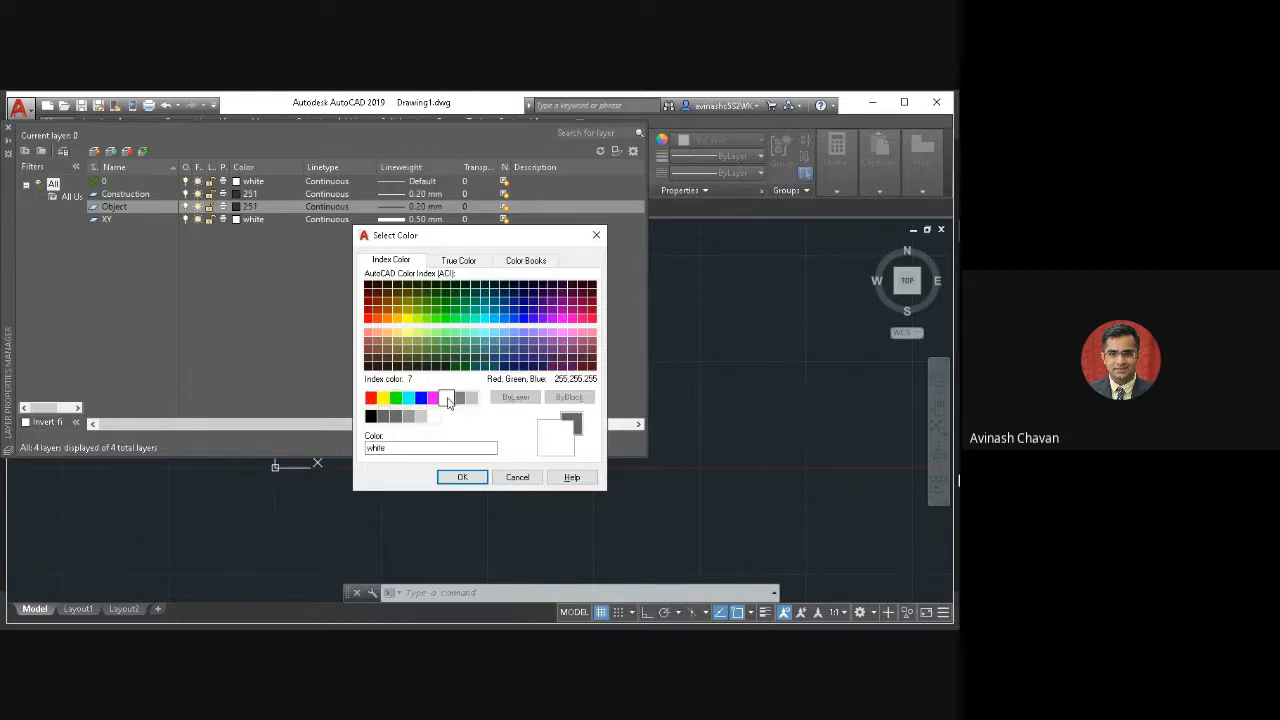
left_click(463, 478)
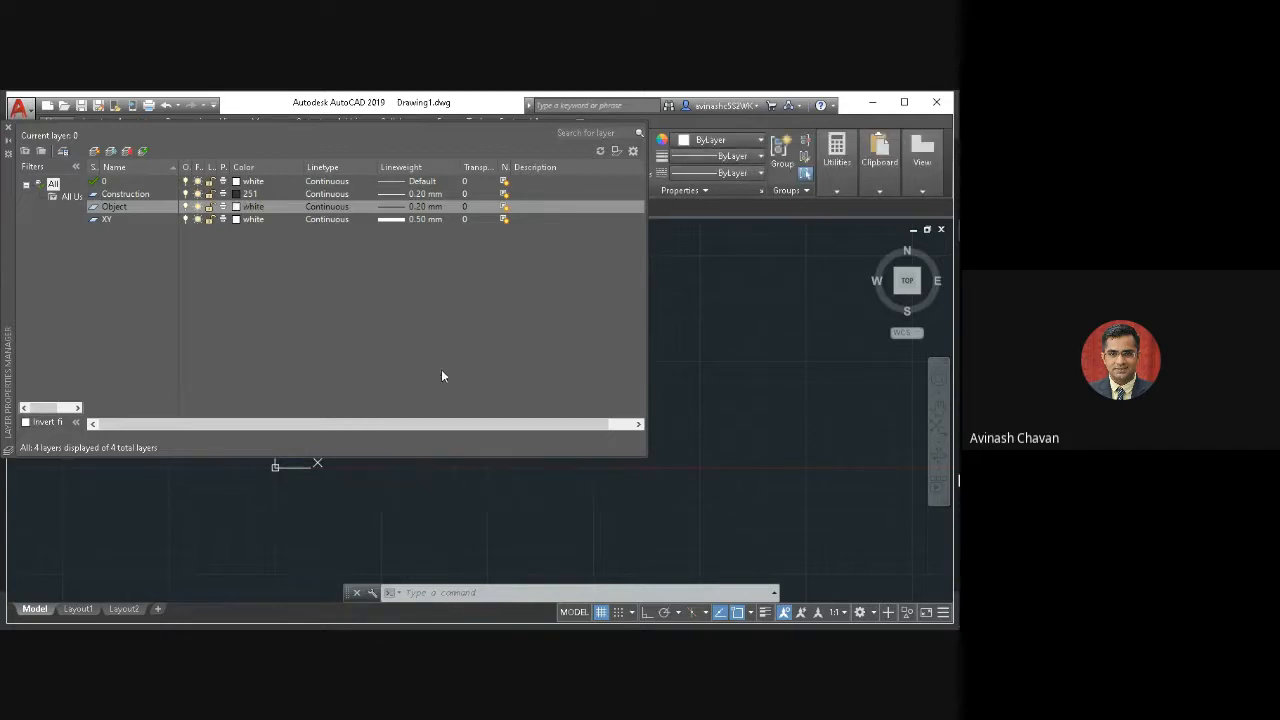
Set the Object layer's lineweight to 0.35 mm.
left_click(413, 207)
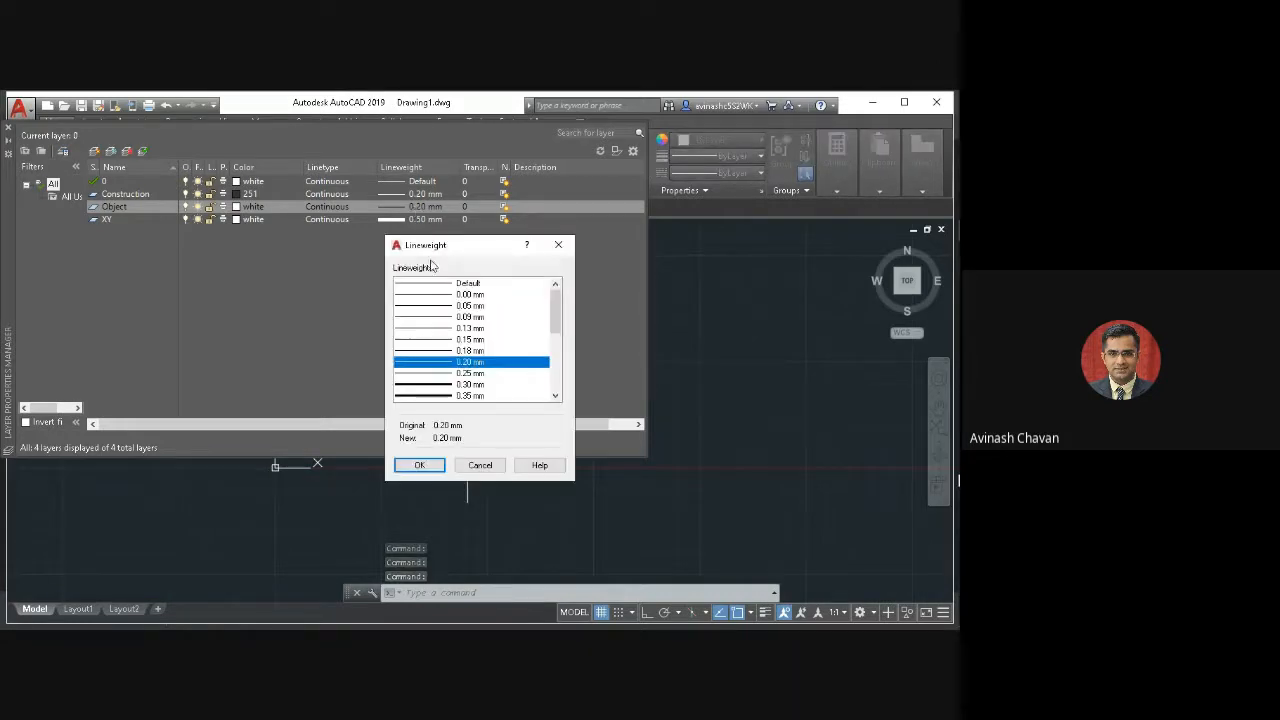
left_click(469, 385)
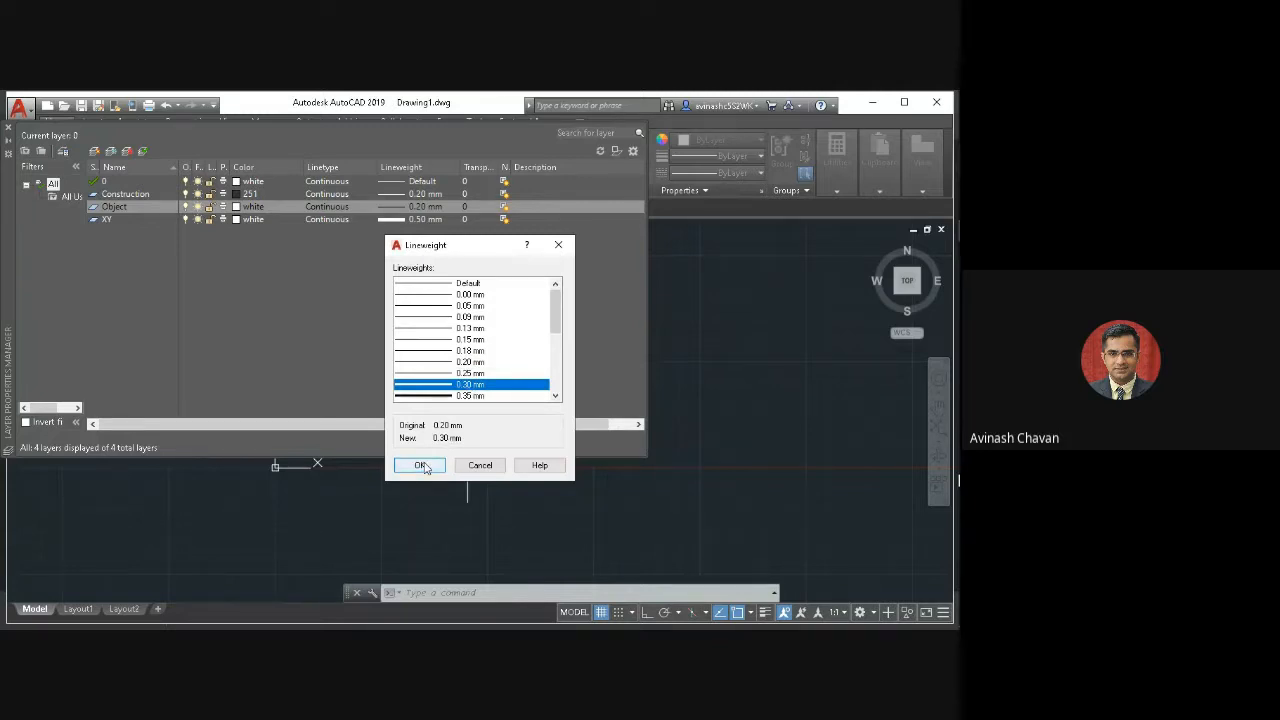
left_click(469, 396)
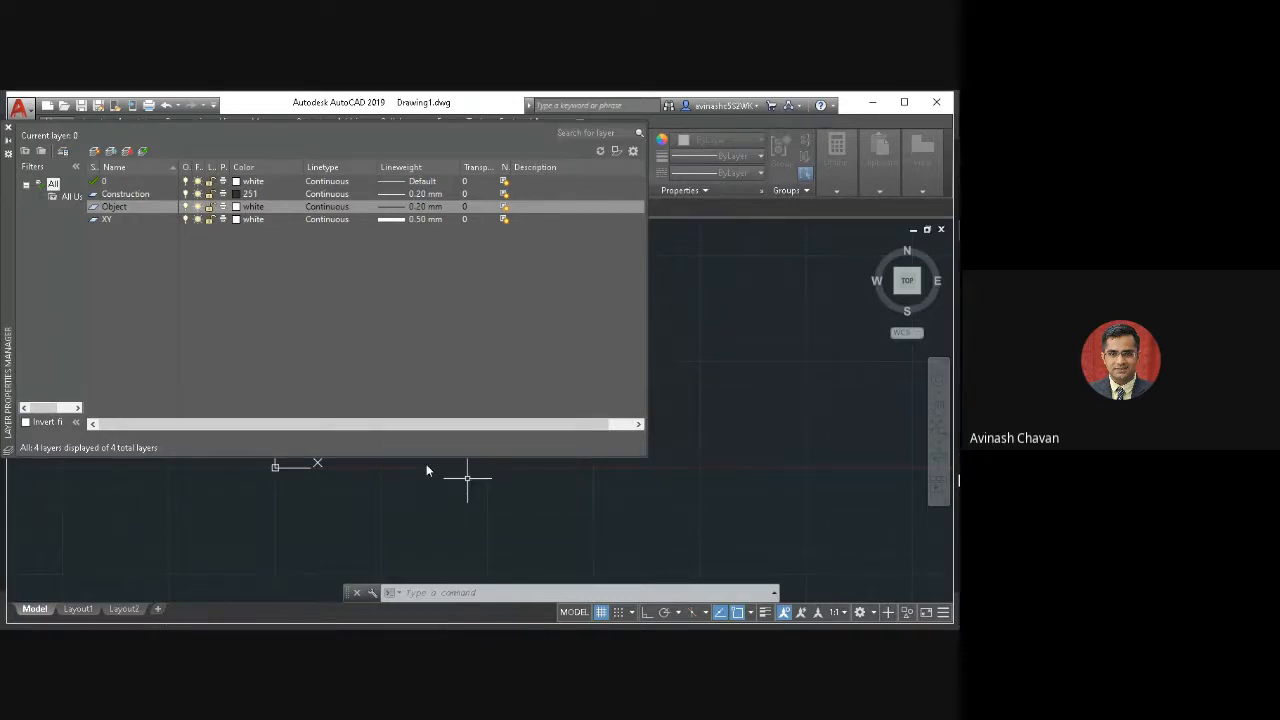
left_click(423, 466)
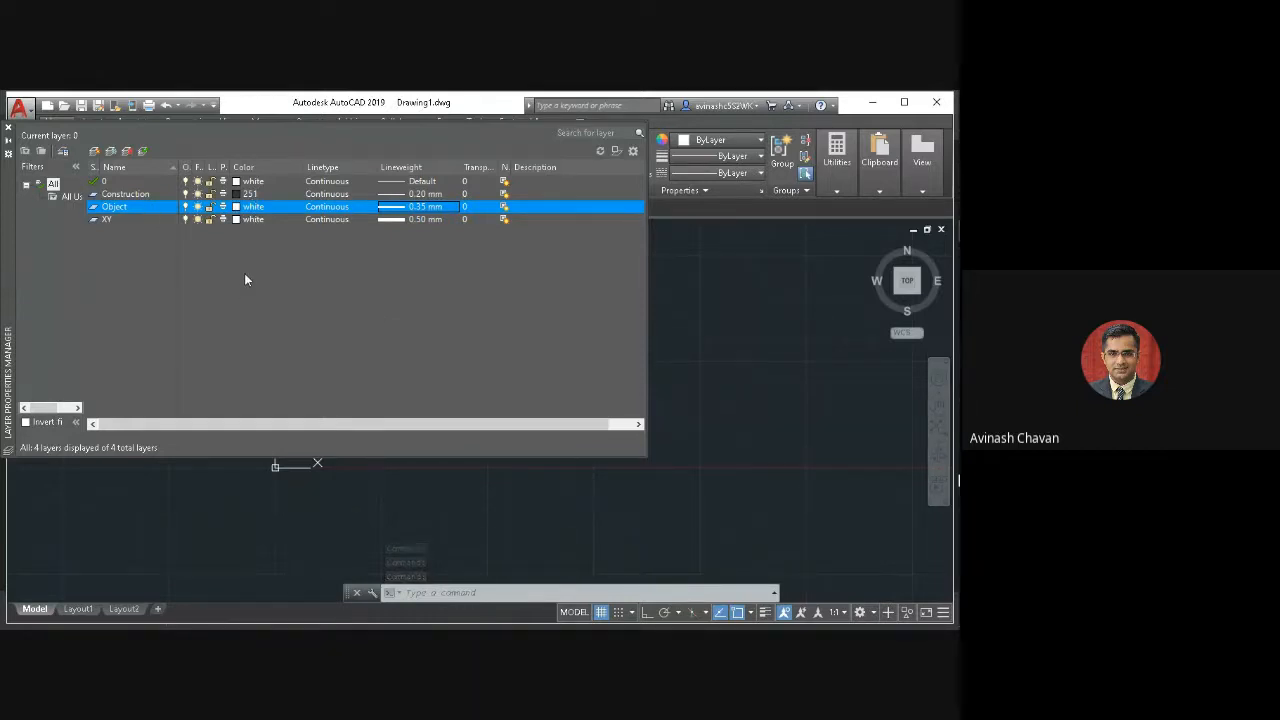
Create a new layer named Center Line and set its color to red.
left_click(94, 153)
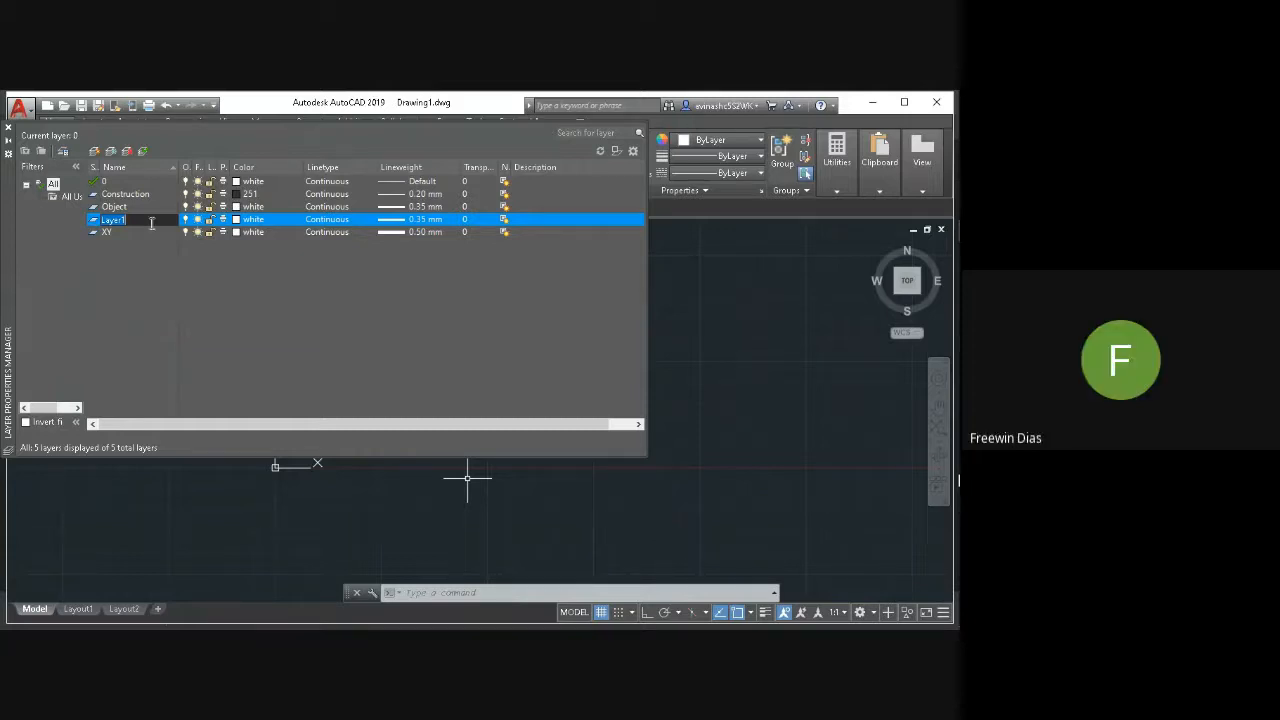
type("Center Line")
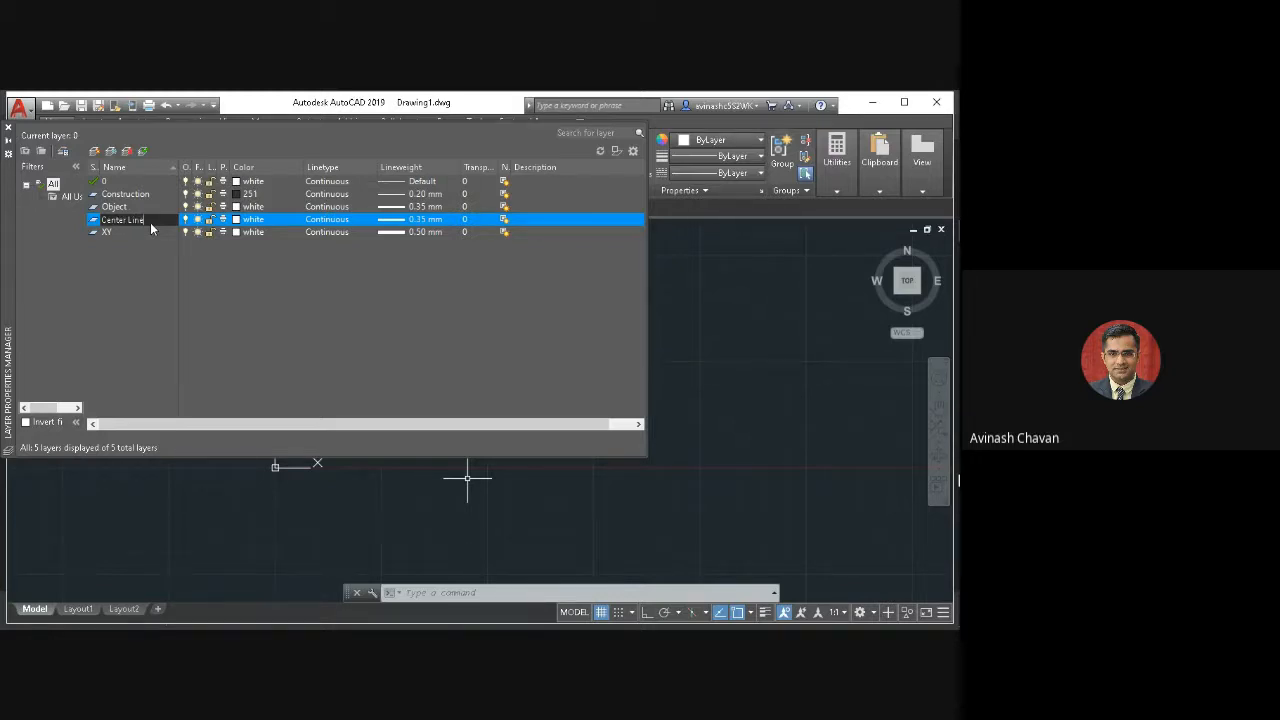
left_click(217, 309)
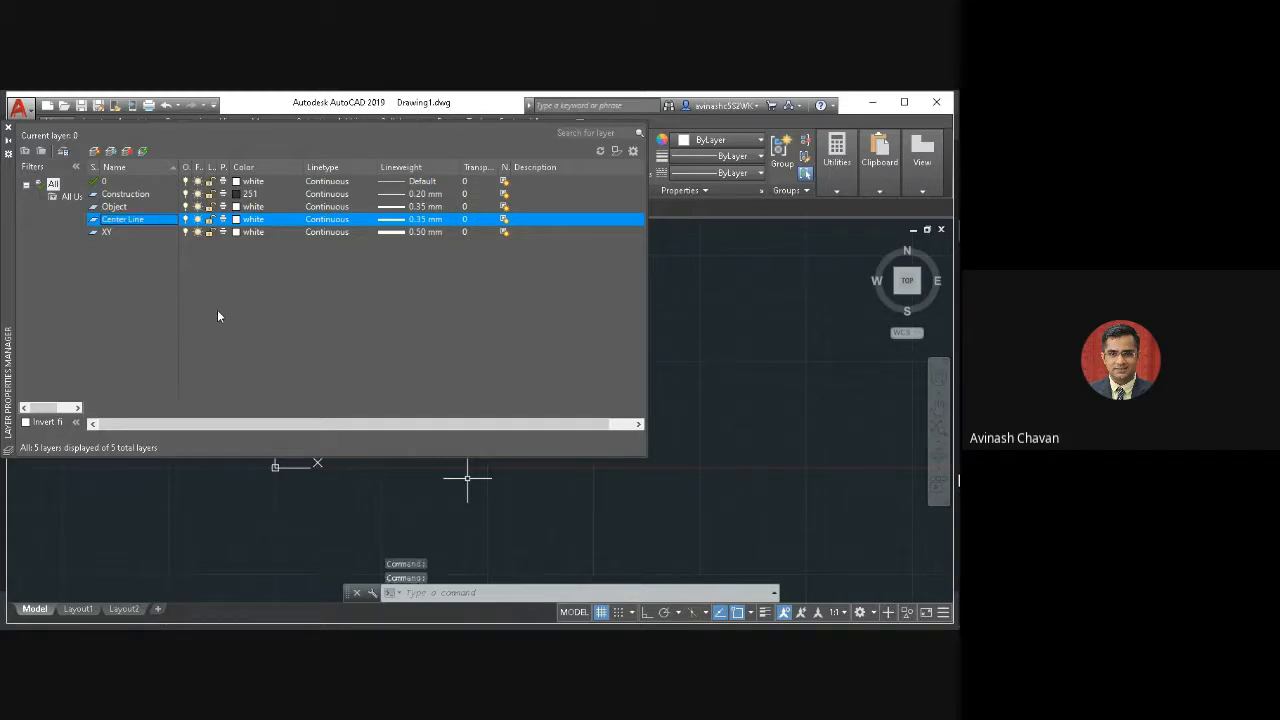
left_click(237, 219)
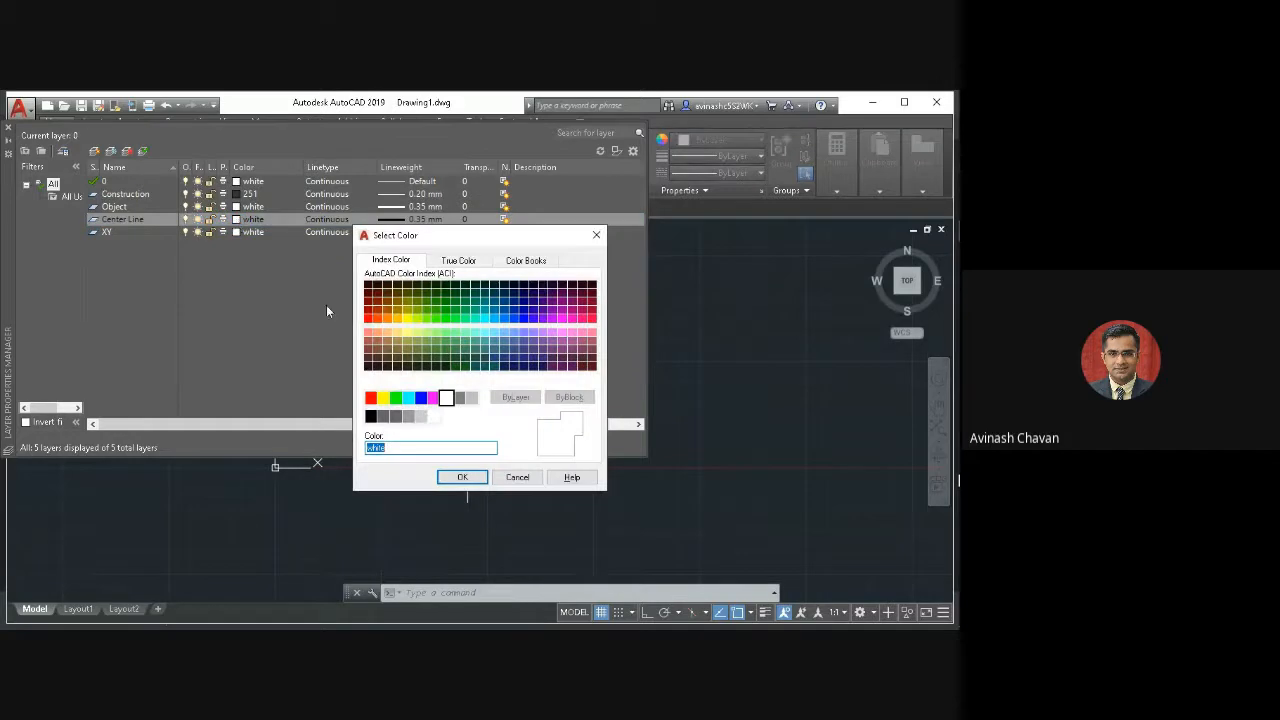
left_click(371, 397)
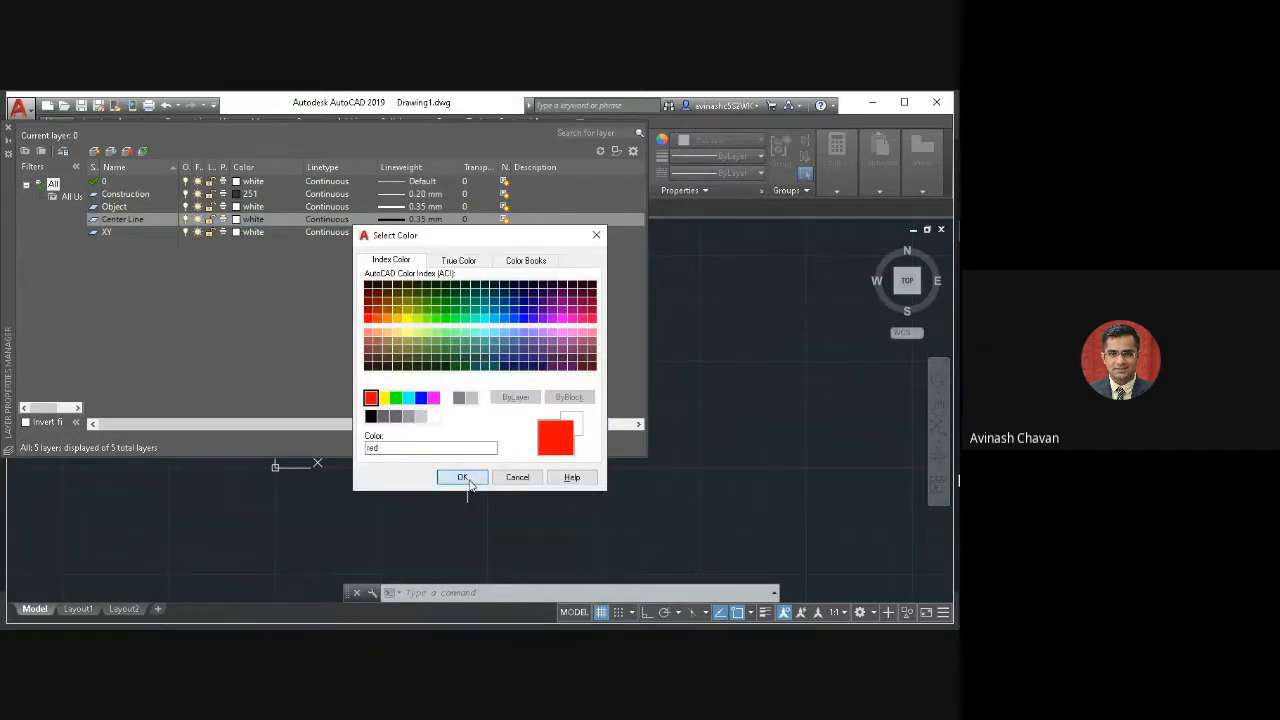
left_click(461, 477)
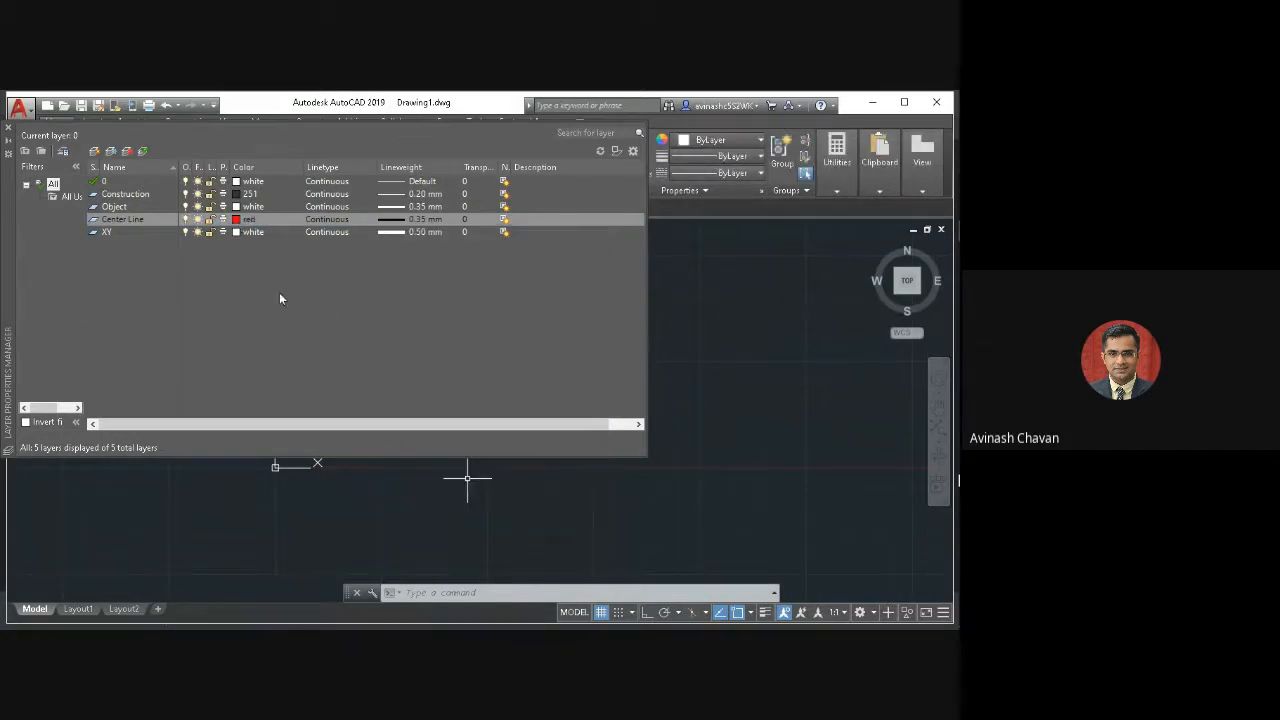
Load the CENTER2 linetype from acad.lin while choosing a linetype for the Center Line layer.
left_click(315, 218)
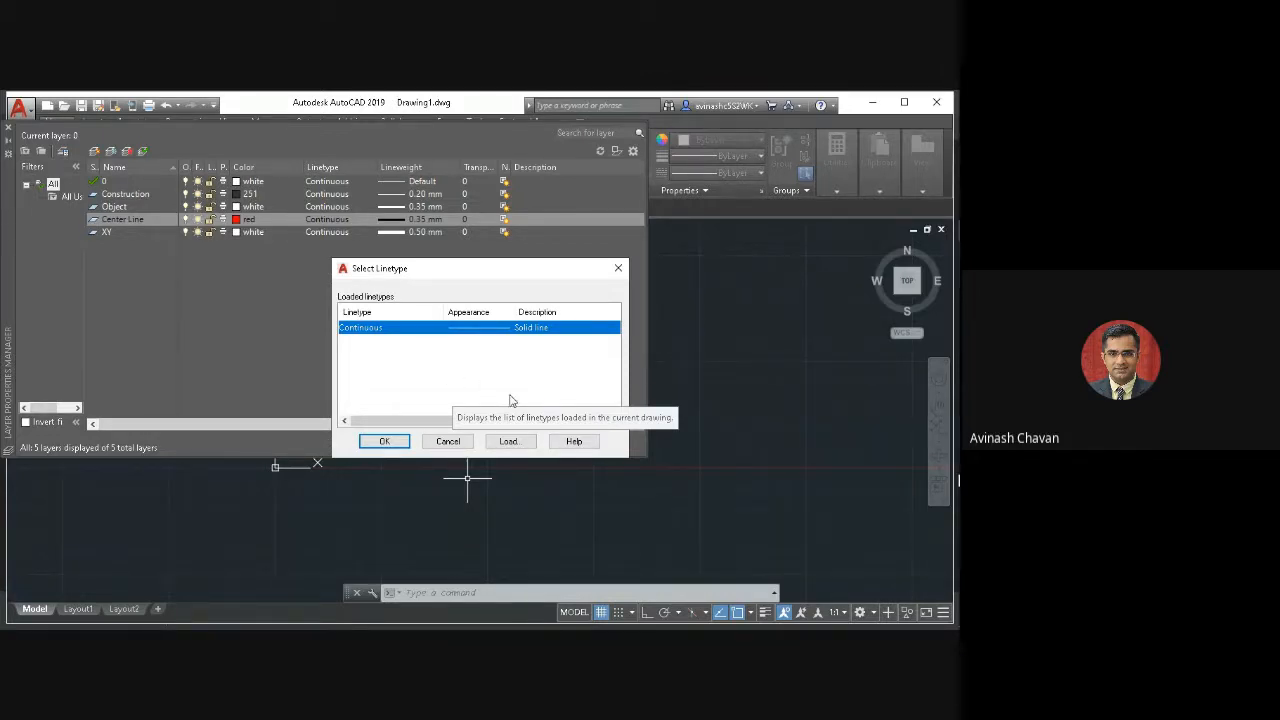
left_click(510, 441)
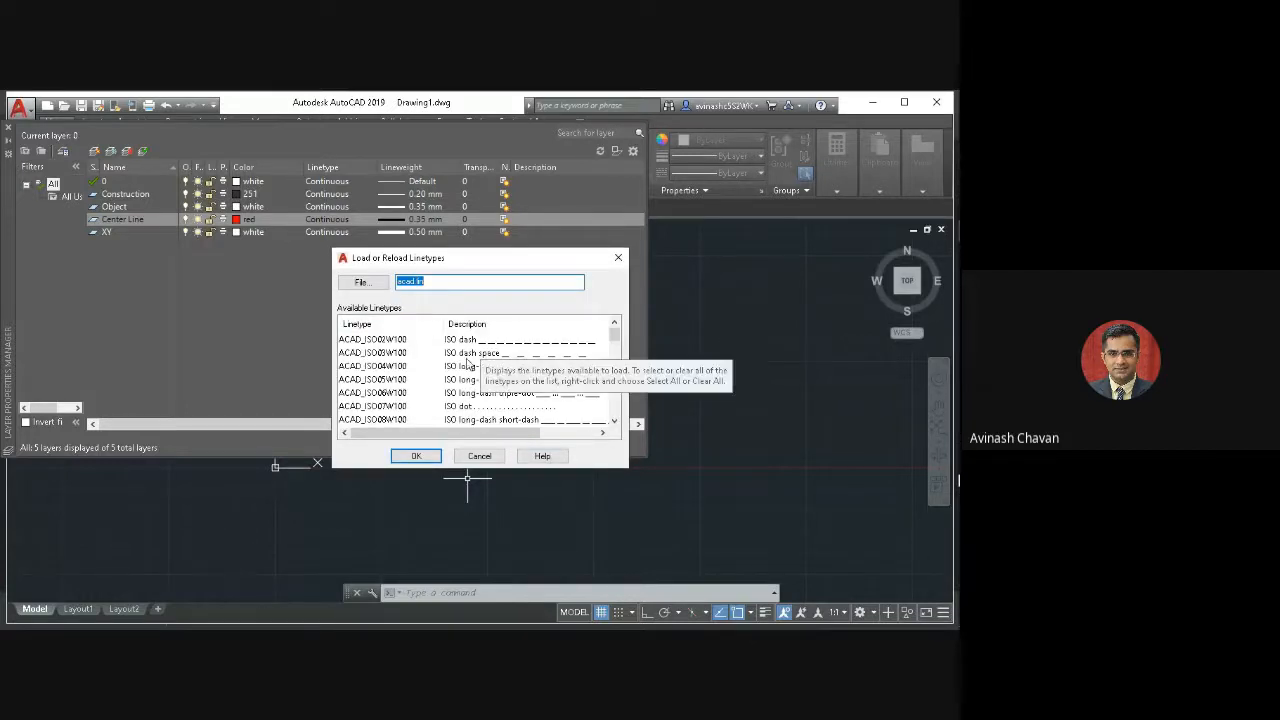
left_click(466, 356)
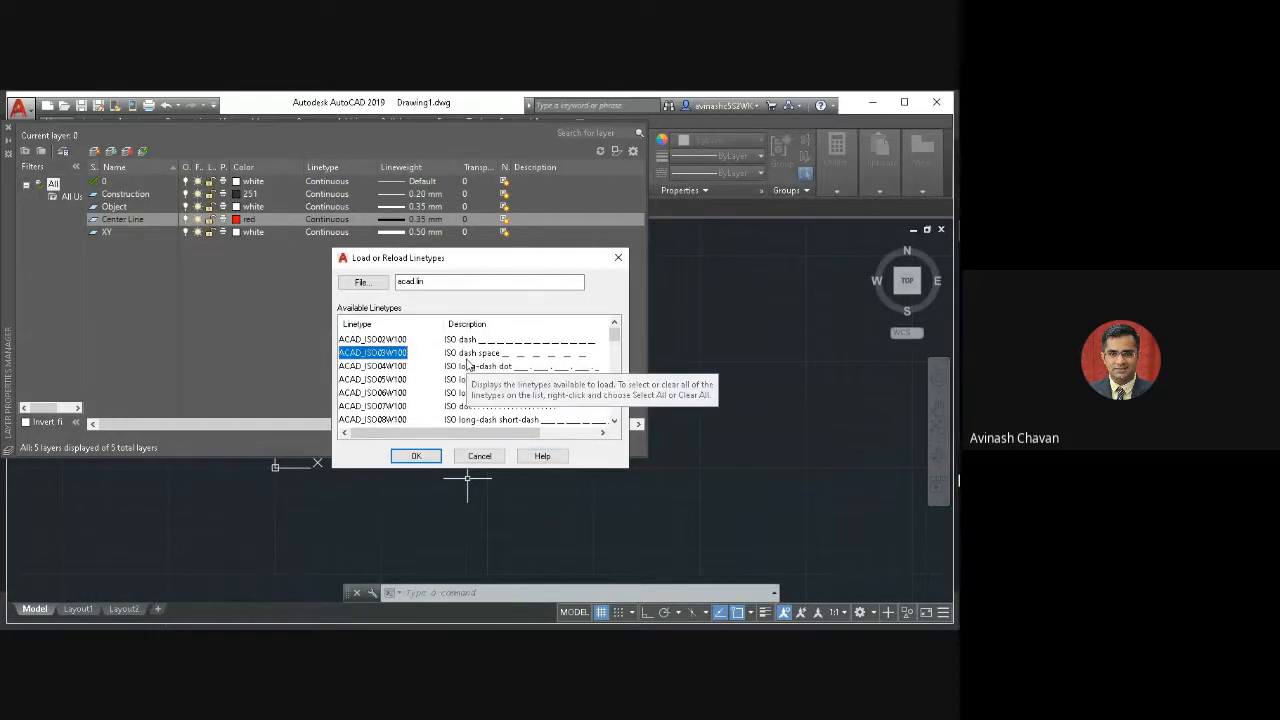
scroll(466, 363, "down", 5)
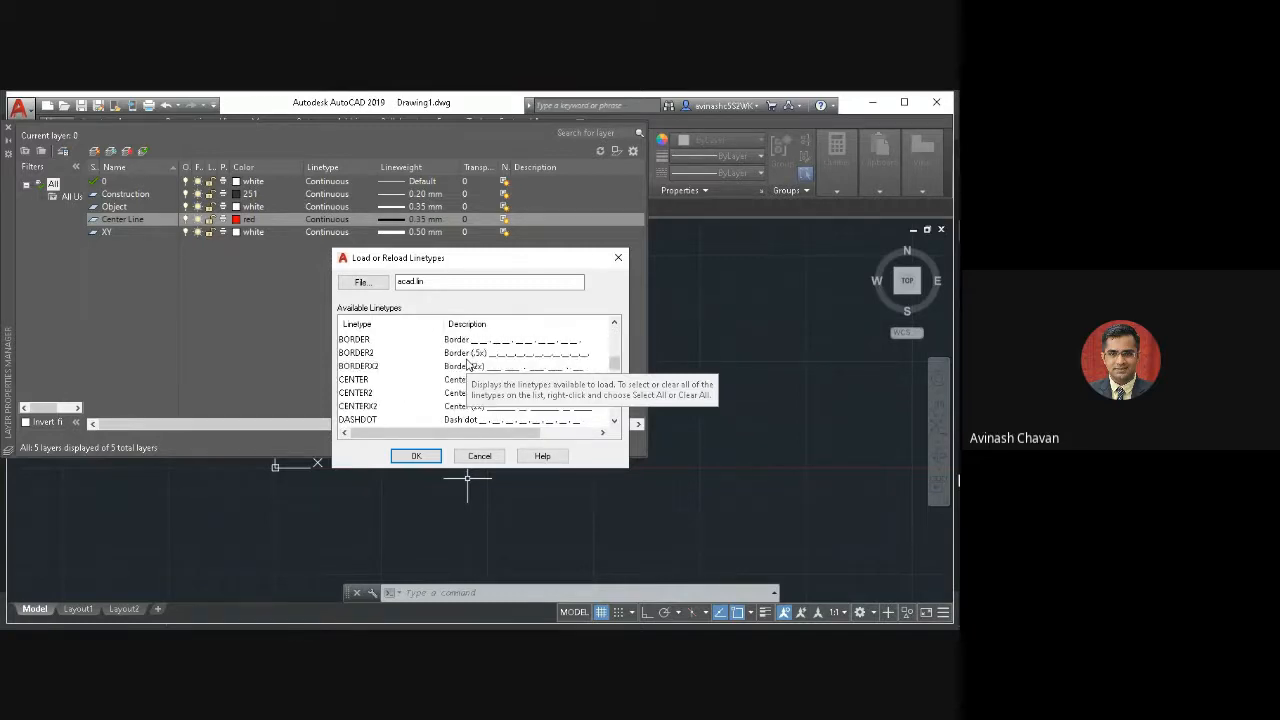
left_click(358, 382)
left_click(358, 393)
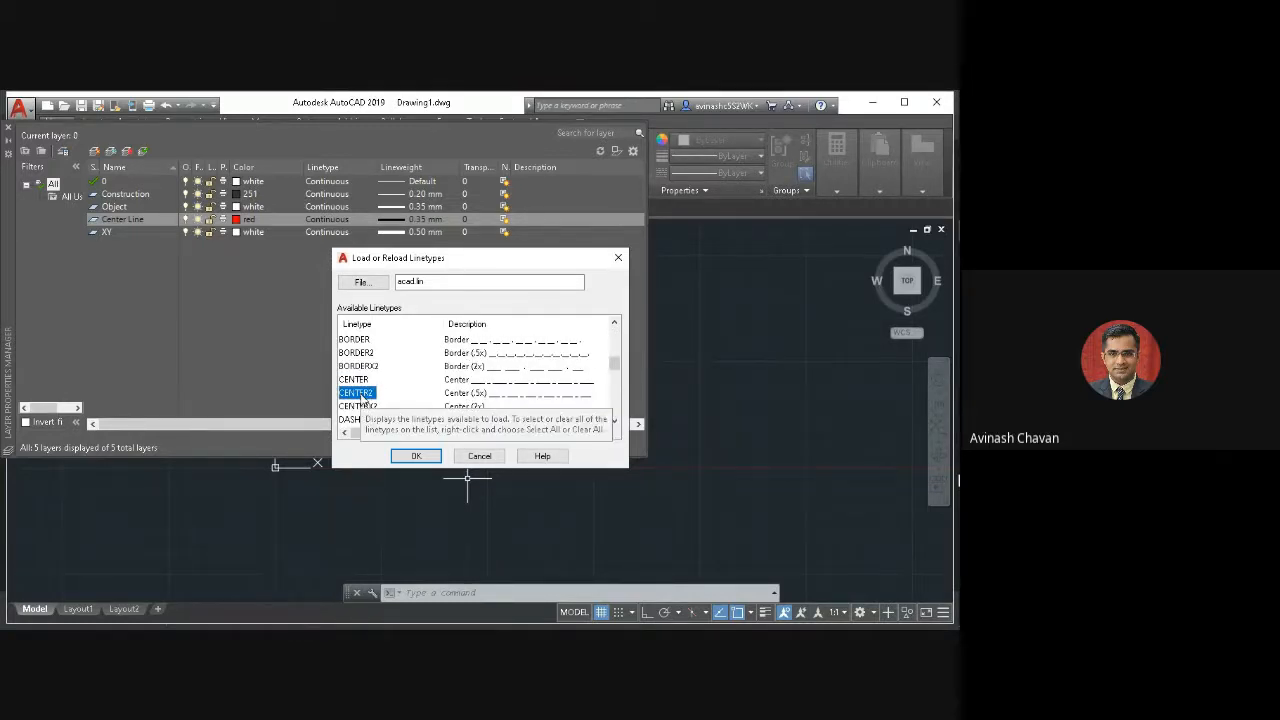
left_click(451, 381)
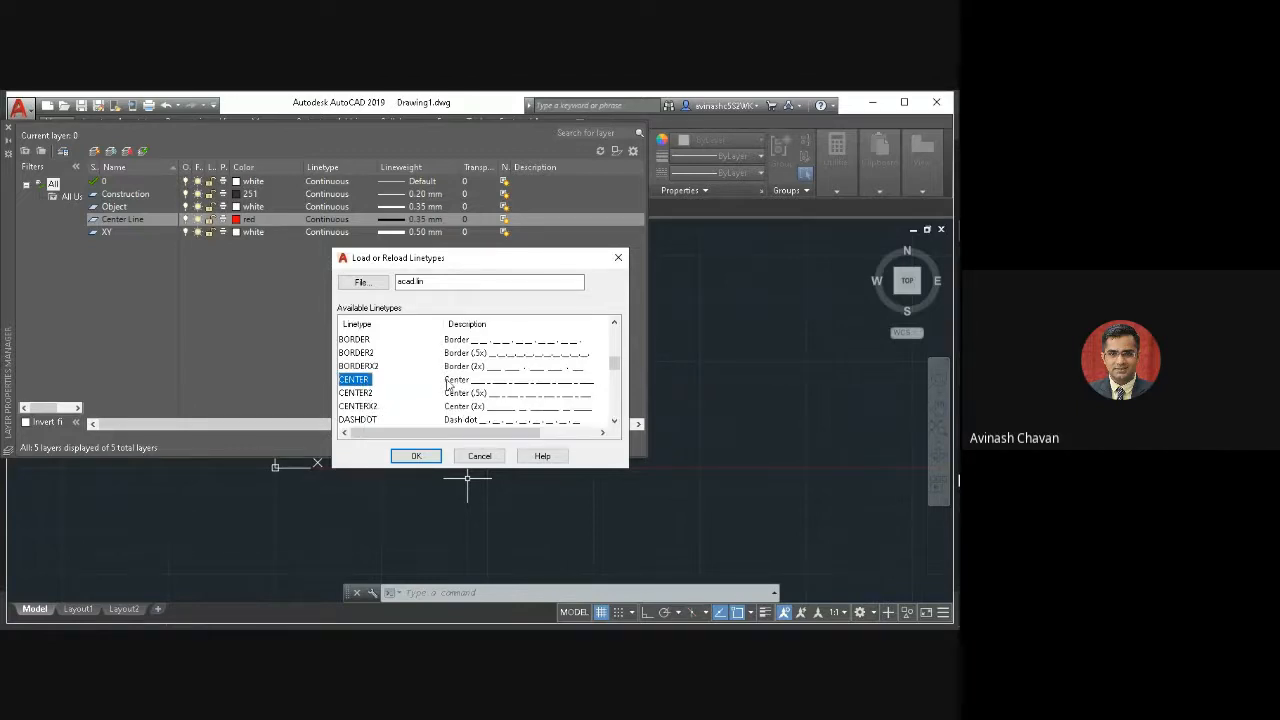
left_click(357, 394)
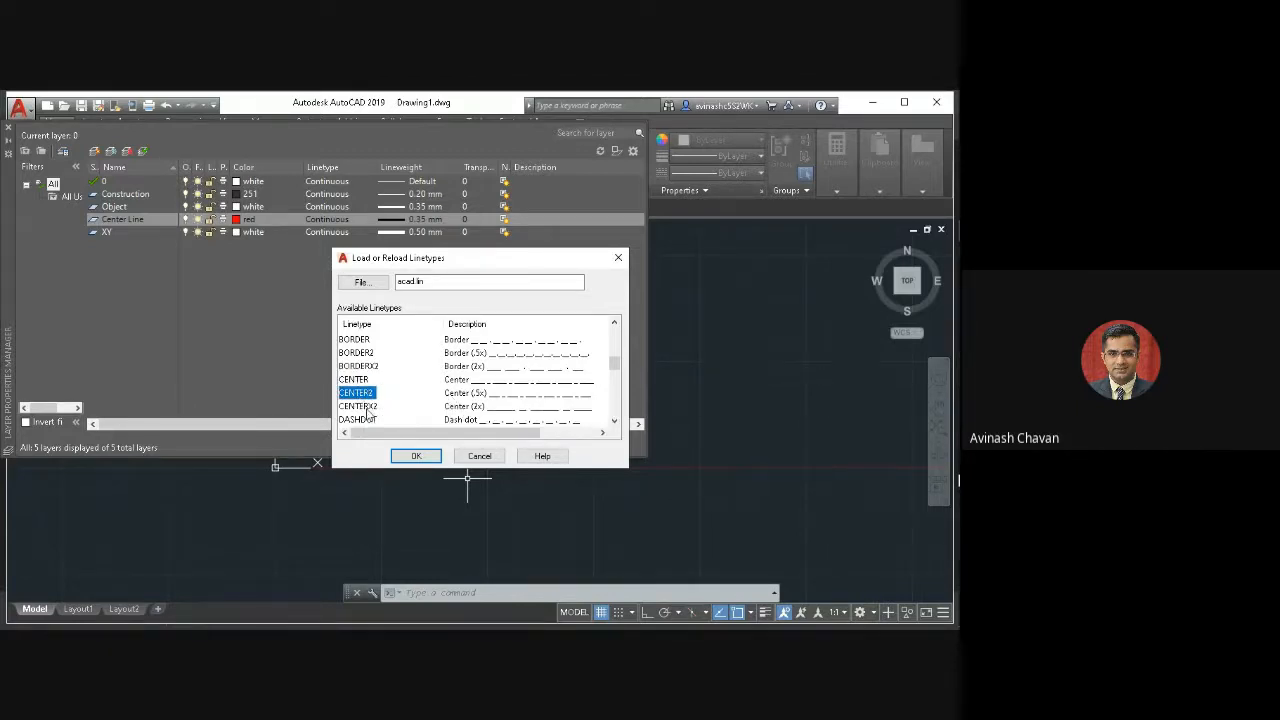
left_click(371, 408)
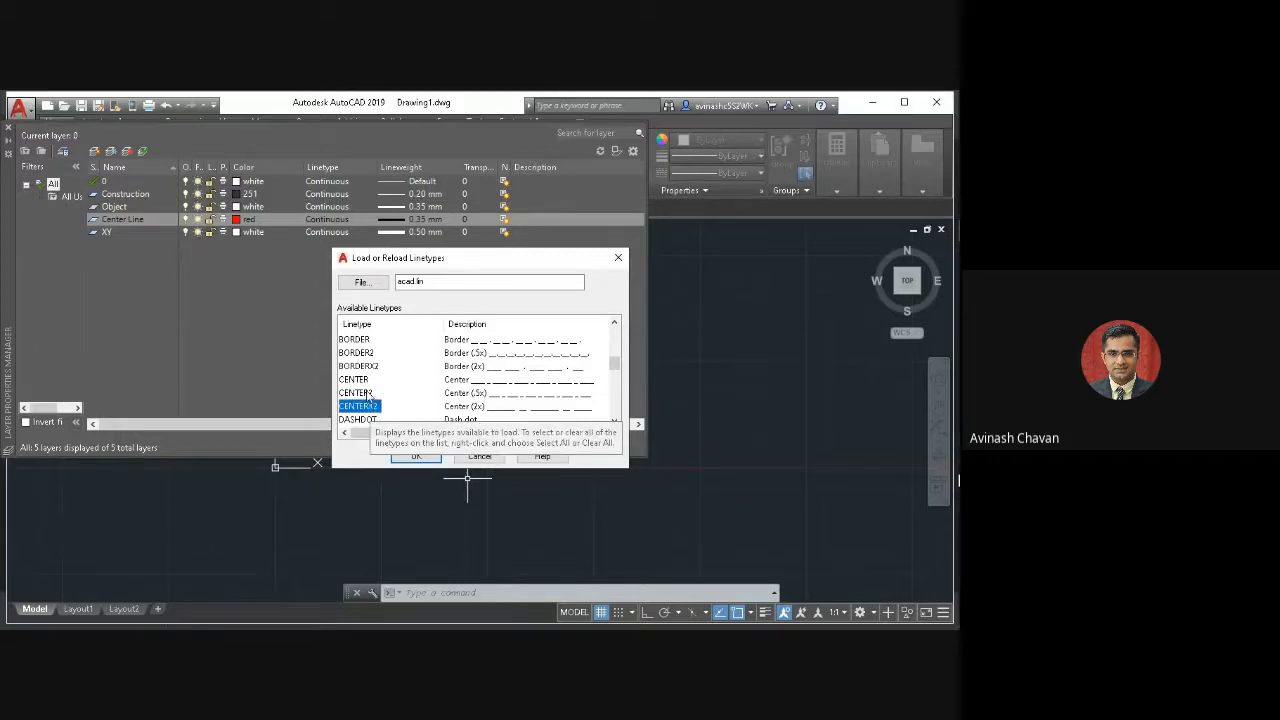
left_click(369, 395)
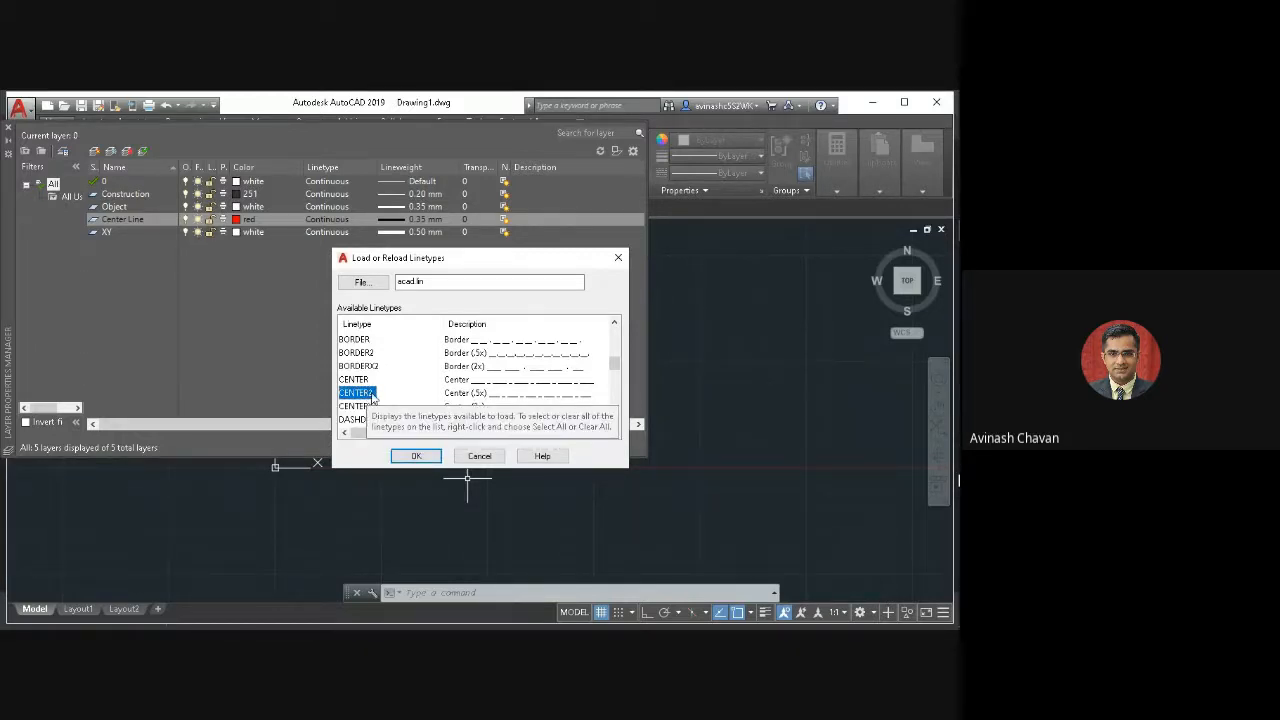
left_click(419, 459)
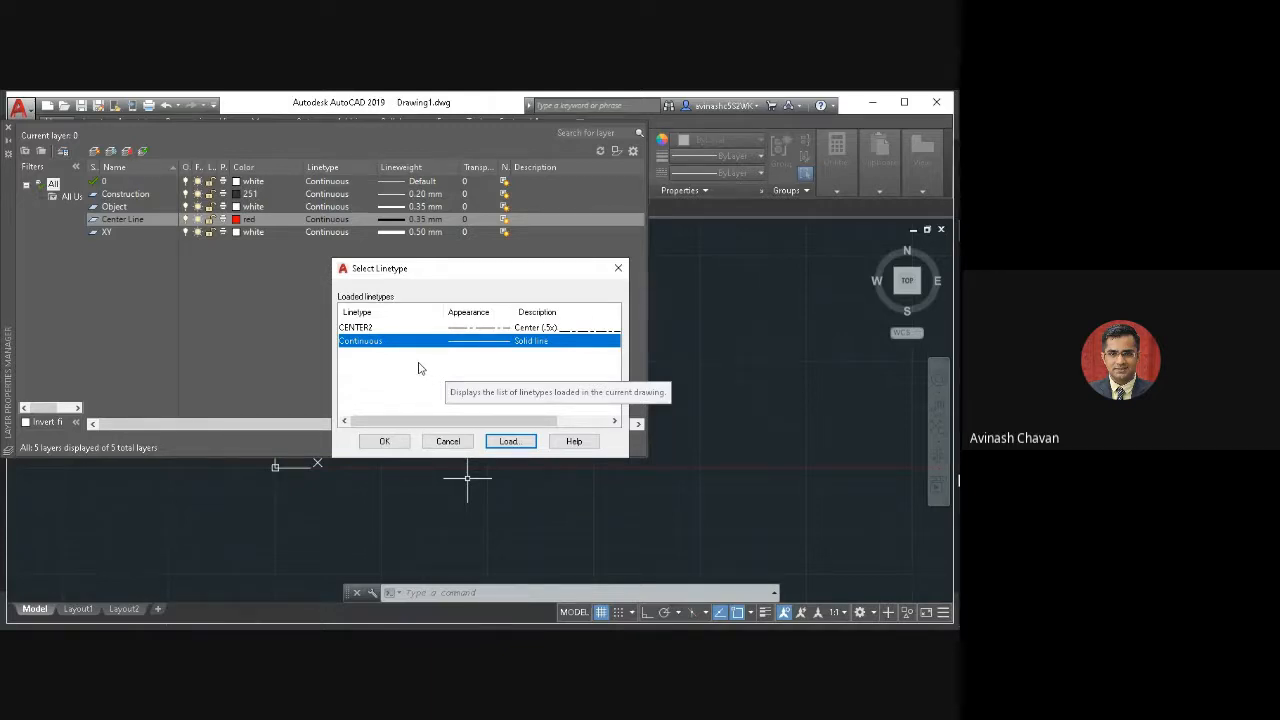
left_click(367, 334)
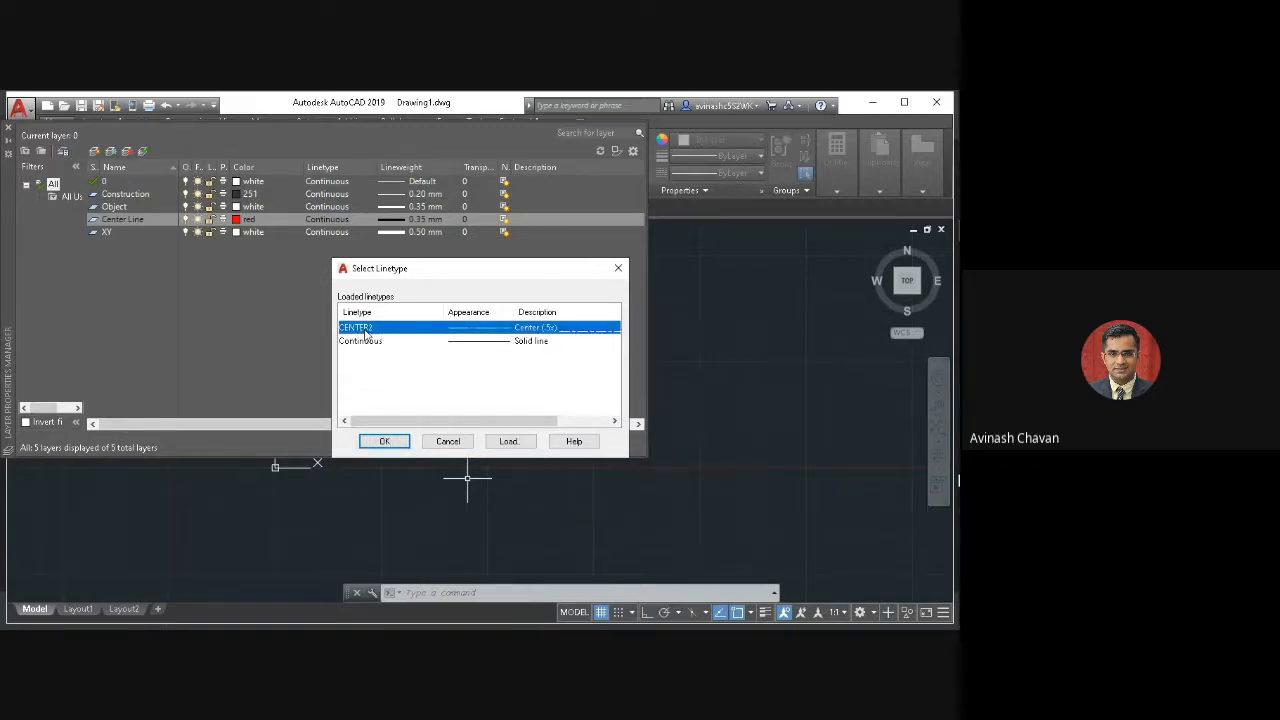
left_click(377, 341)
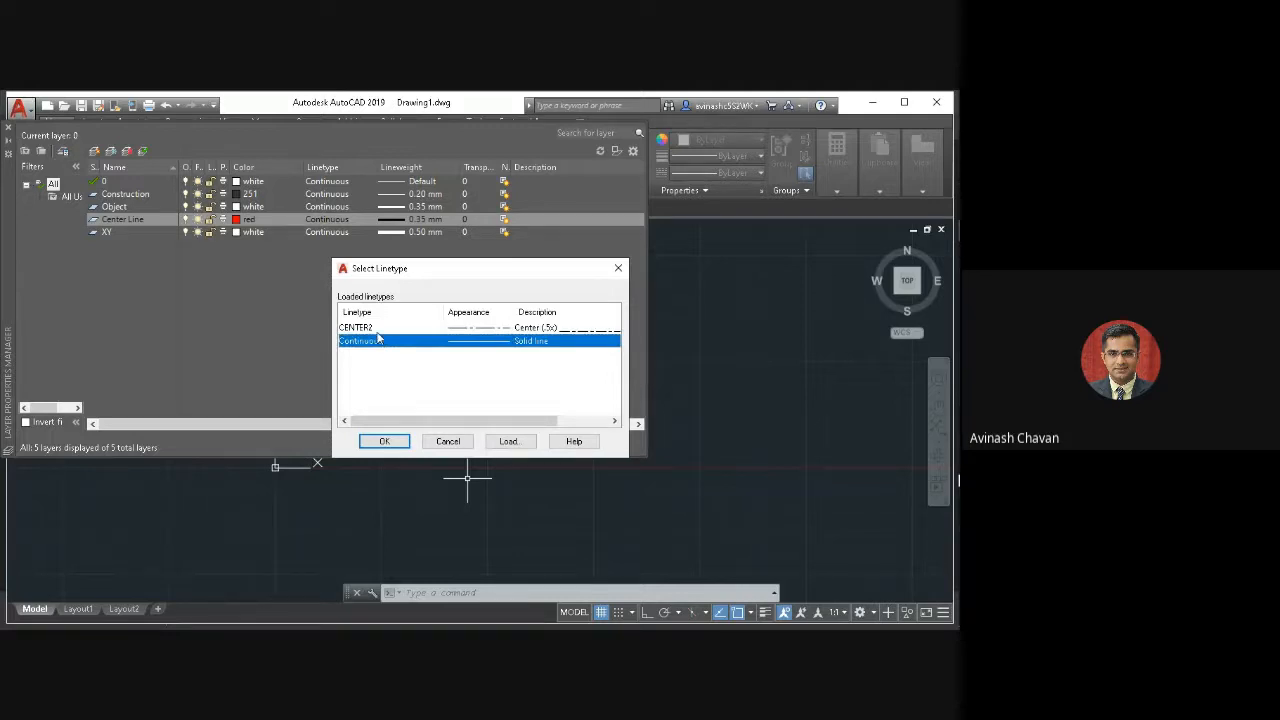
left_click(378, 329)
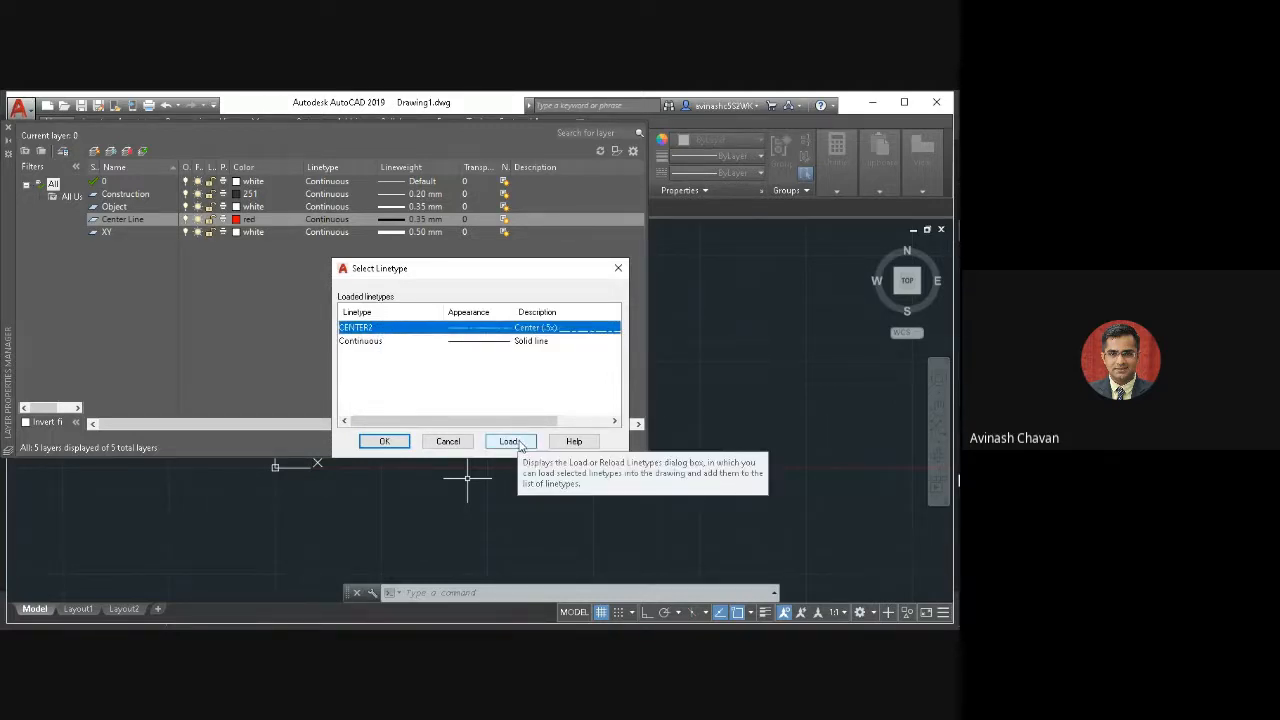
left_click(374, 345)
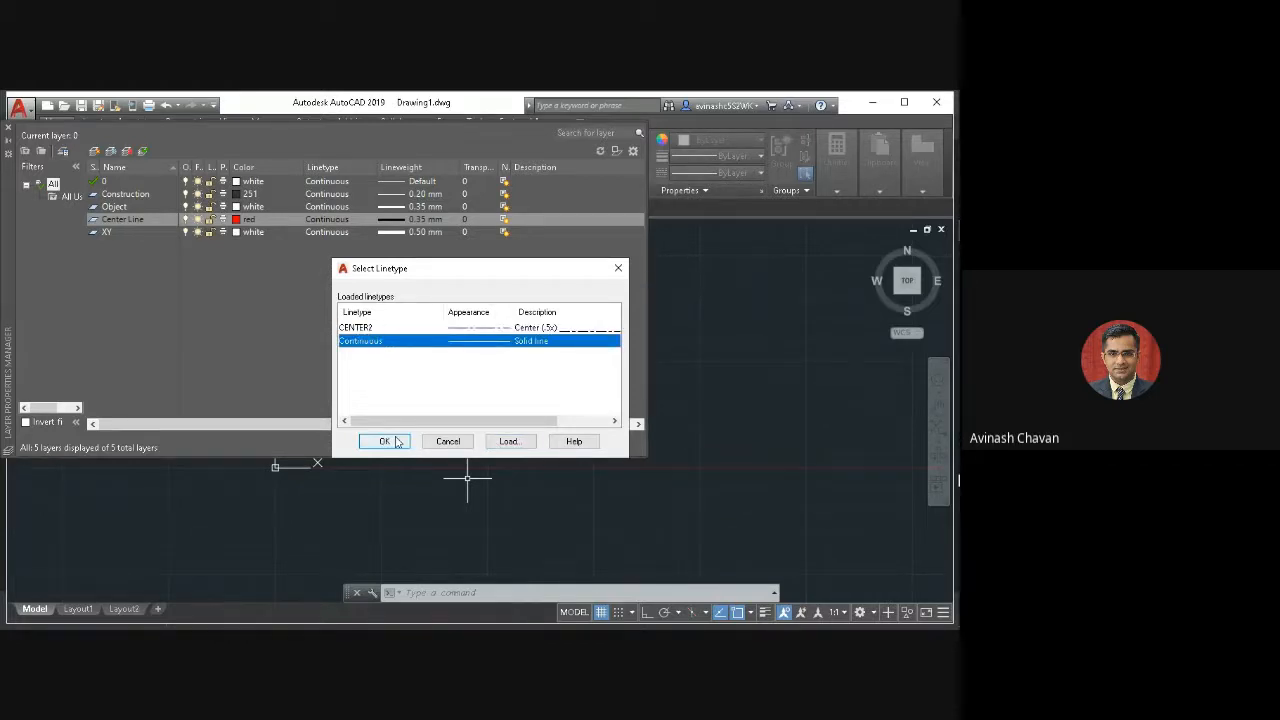
left_click(376, 328)
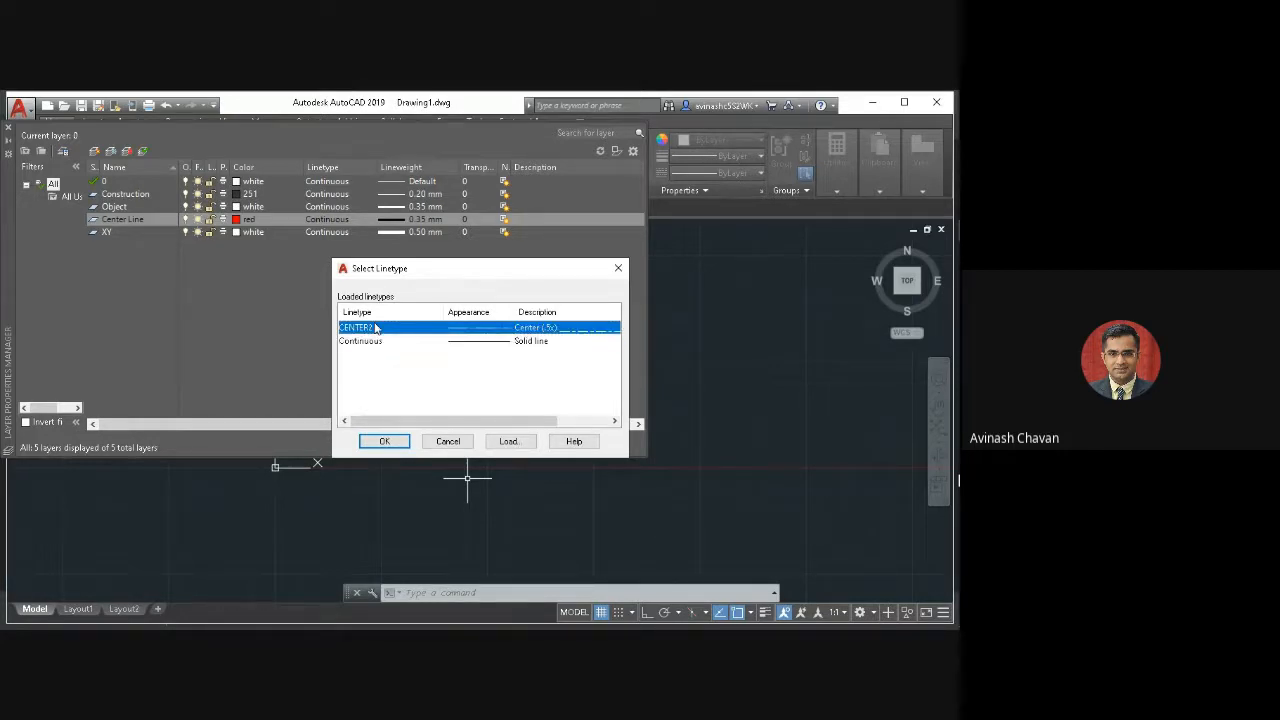
left_click(381, 404)
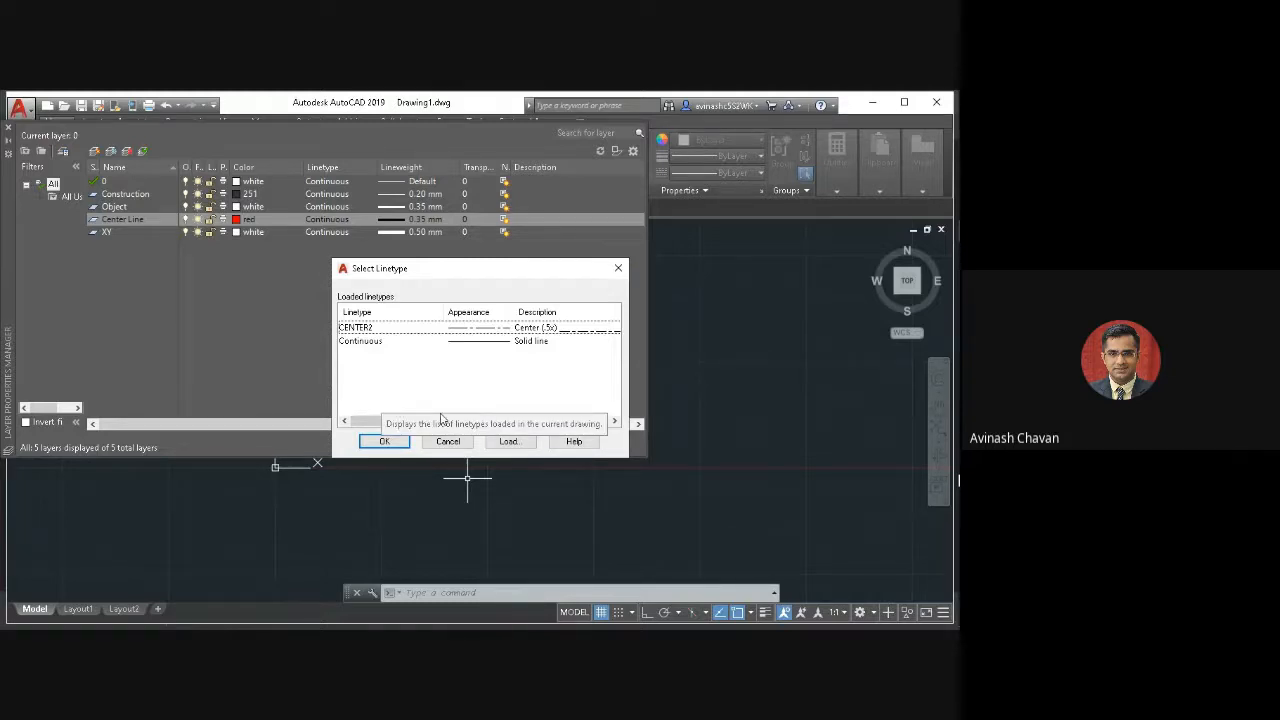
Load the HIDDEN2 linetype from acad.lin into the drawing.
left_click(508, 441)
left_click(452, 368)
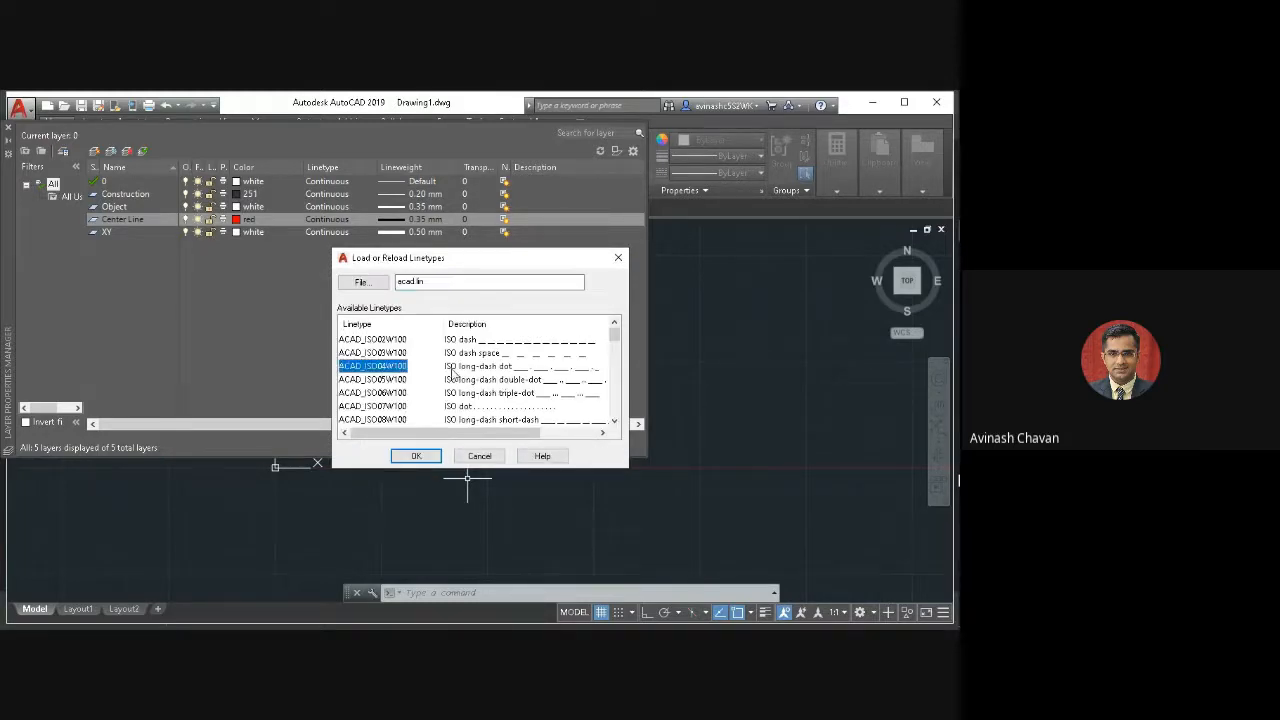
scroll(452, 370, "down", 7)
scroll(452, 370, "down", 4)
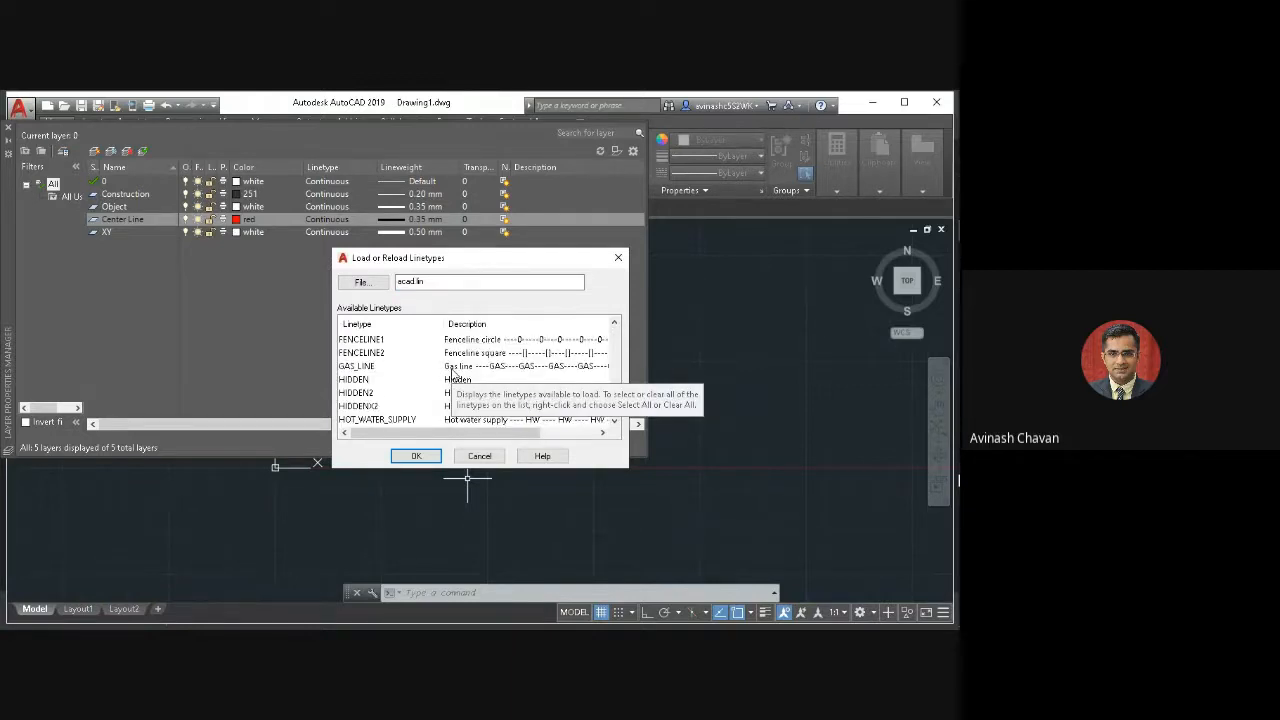
left_click(354, 393)
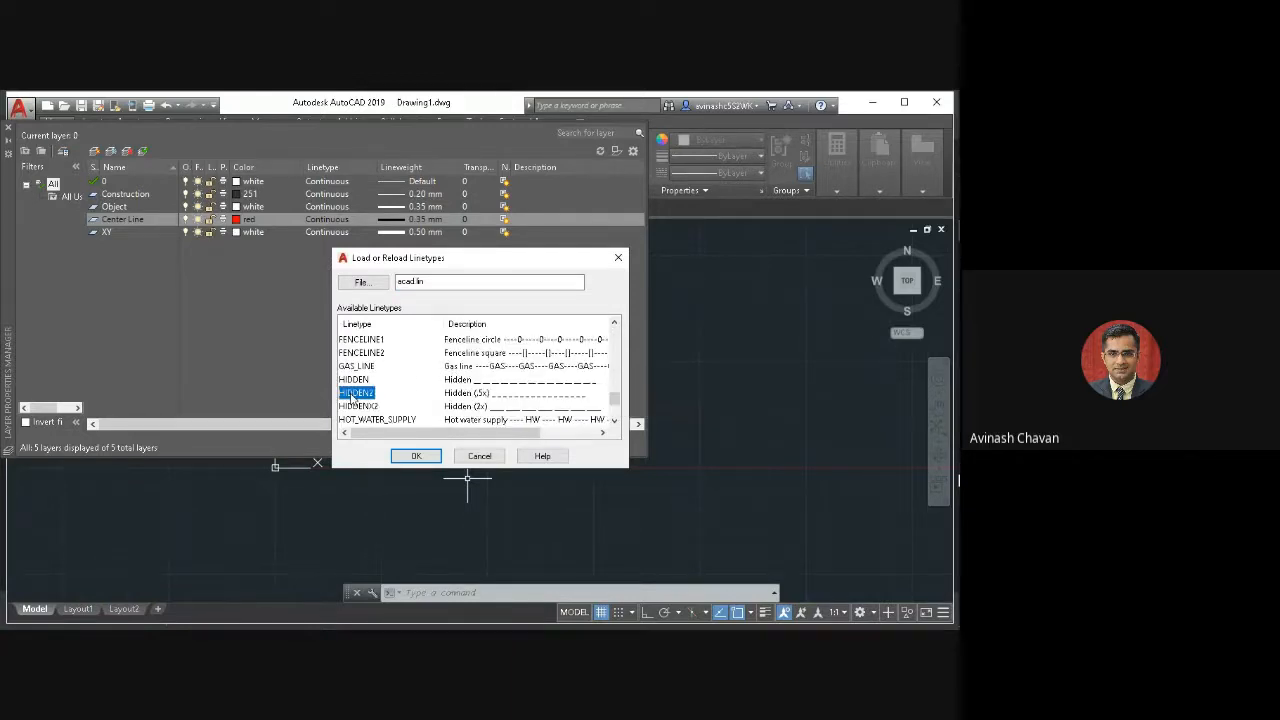
left_click(420, 457)
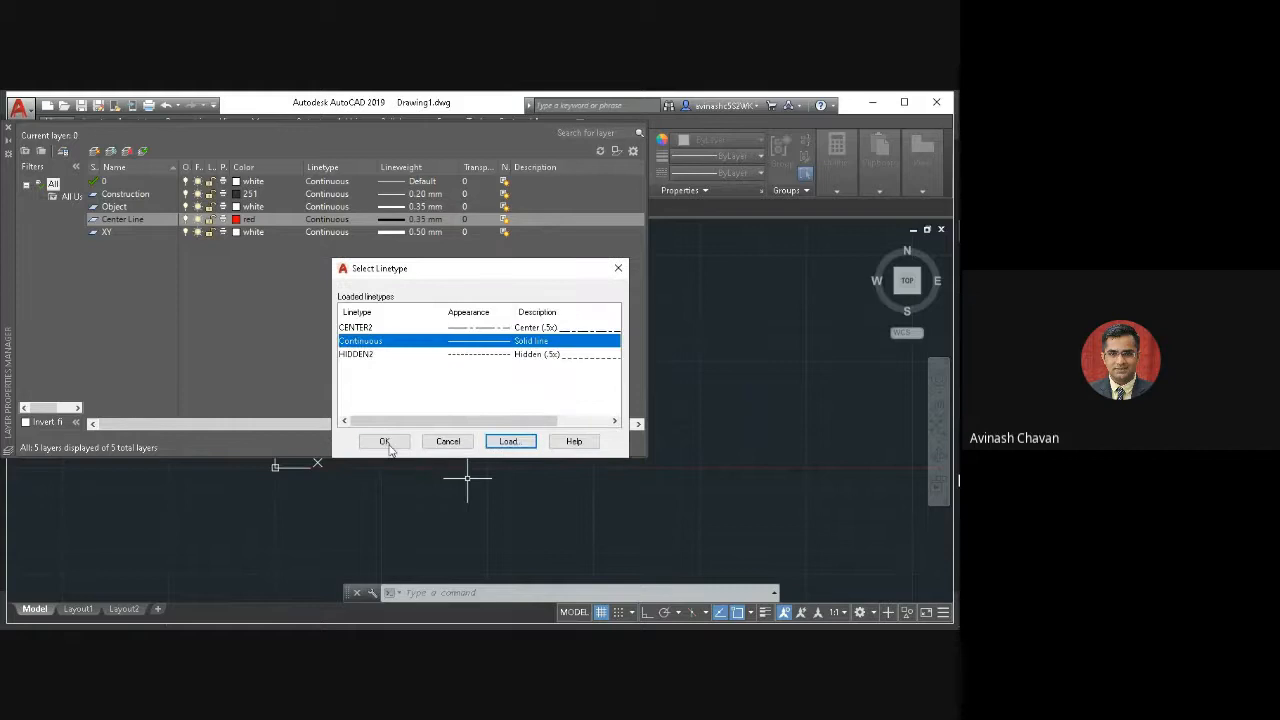
Assign the CENTER2 linetype to the Center Line layer.
left_click(372, 356)
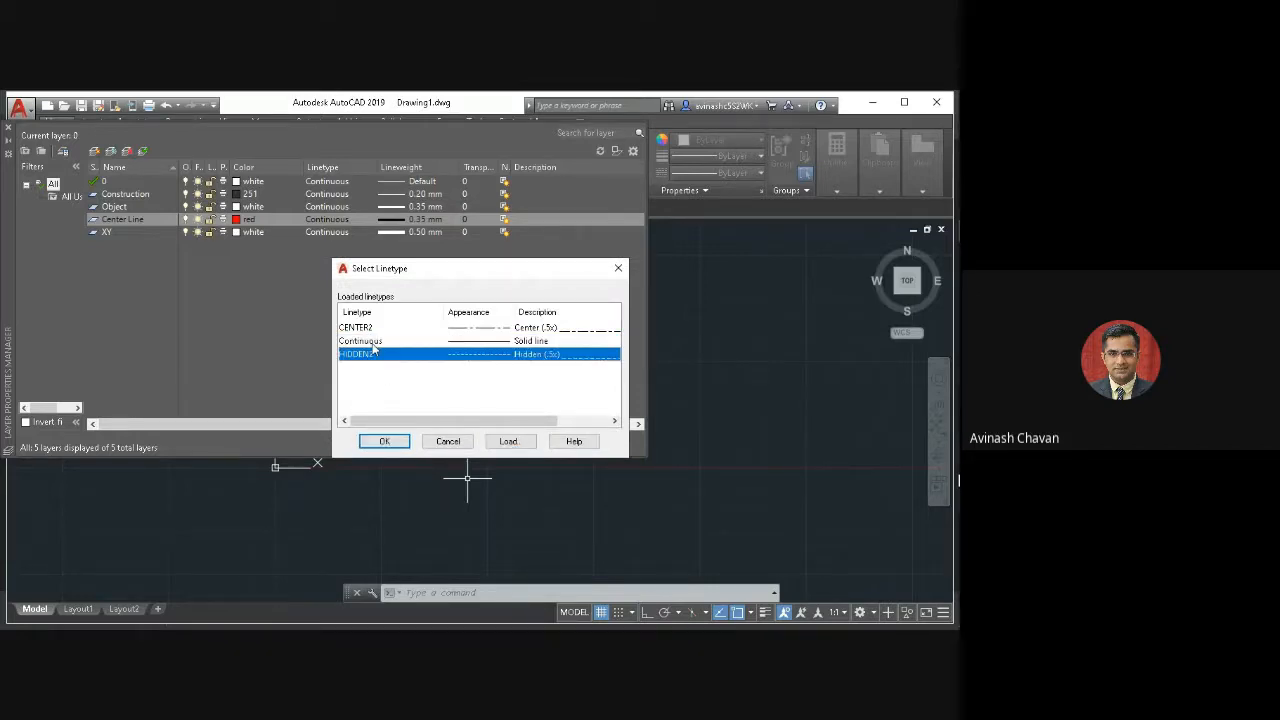
left_click(375, 342)
left_click(378, 328)
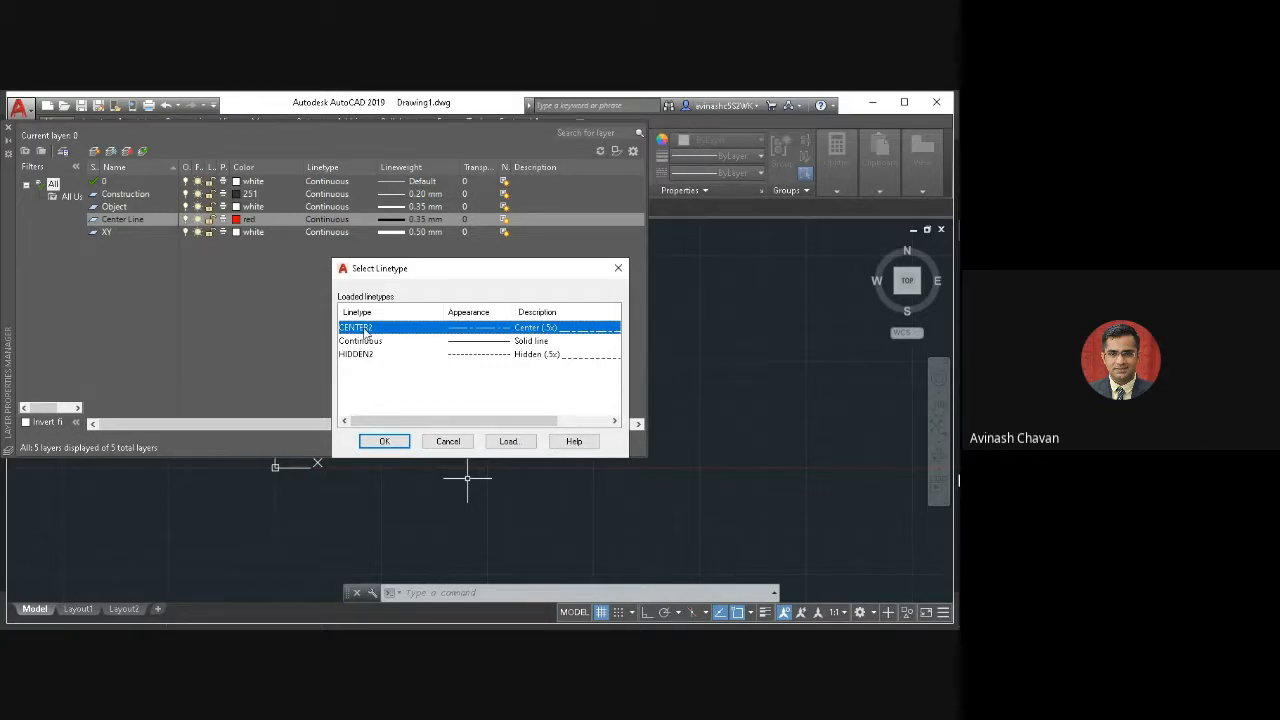
left_click(384, 441)
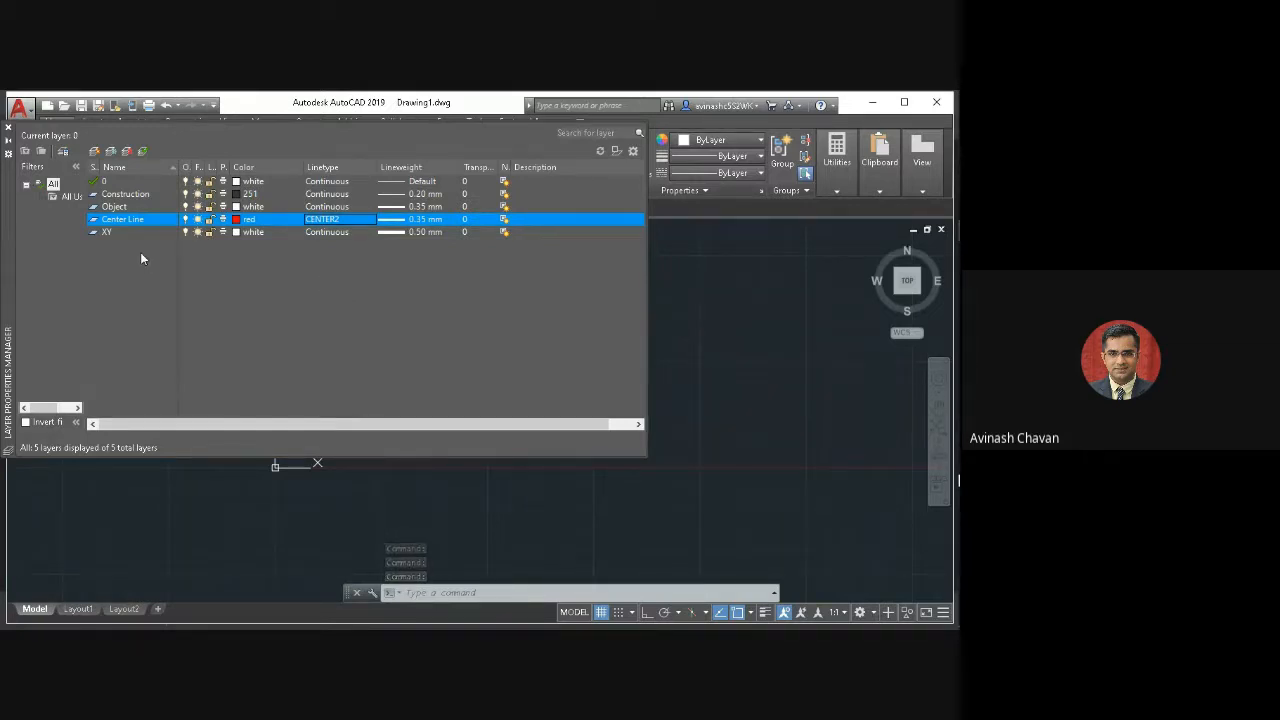
Create a new layer named Hidden and set its color to green.
left_click(94, 151)
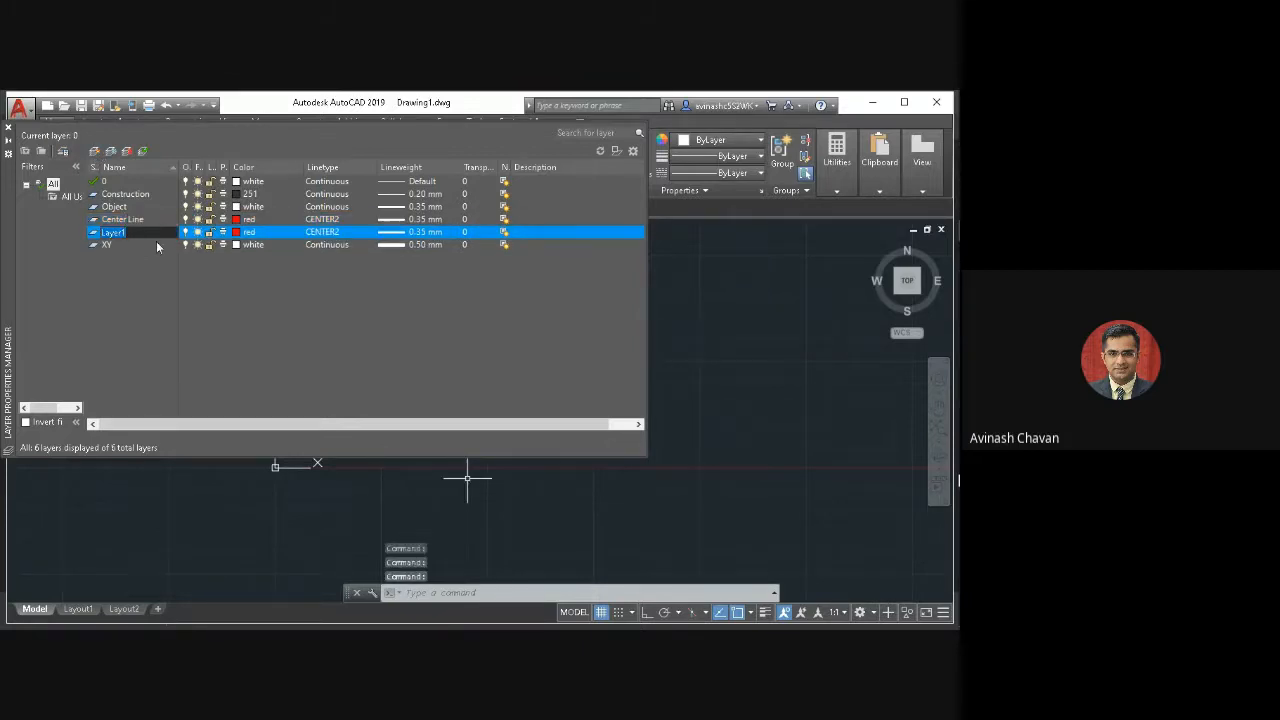
type("Hidden")
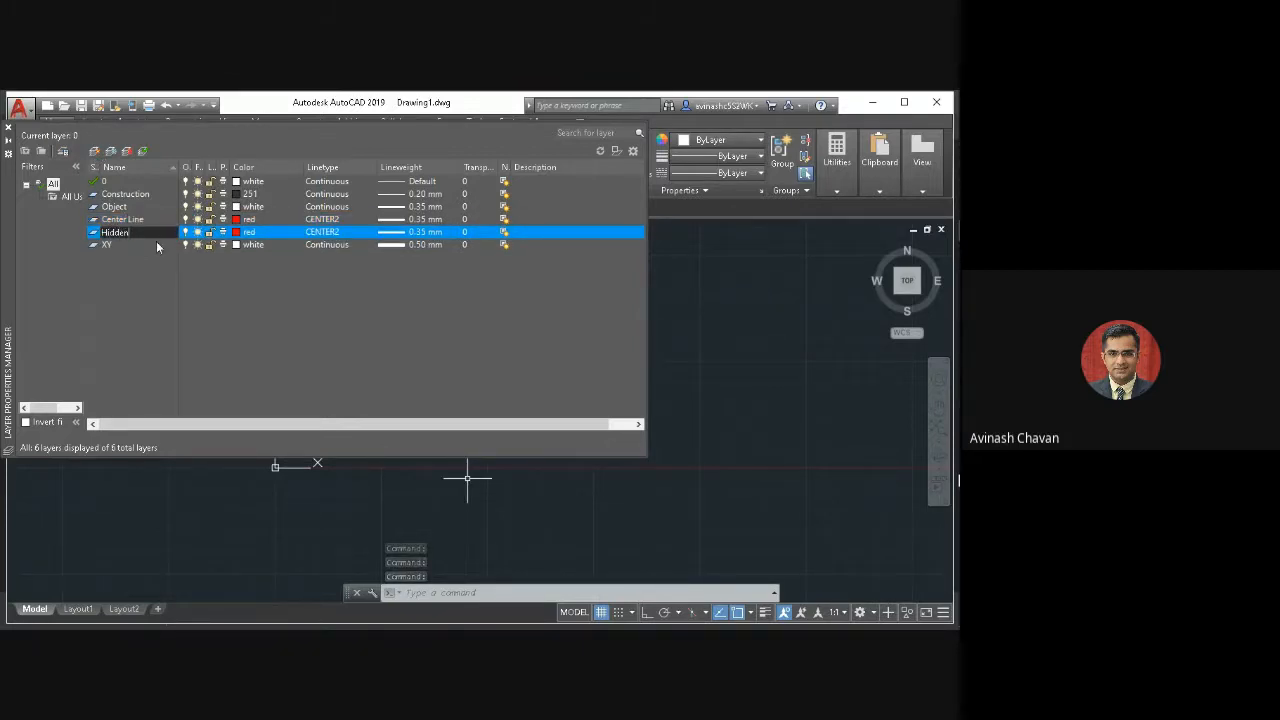
key("Return")
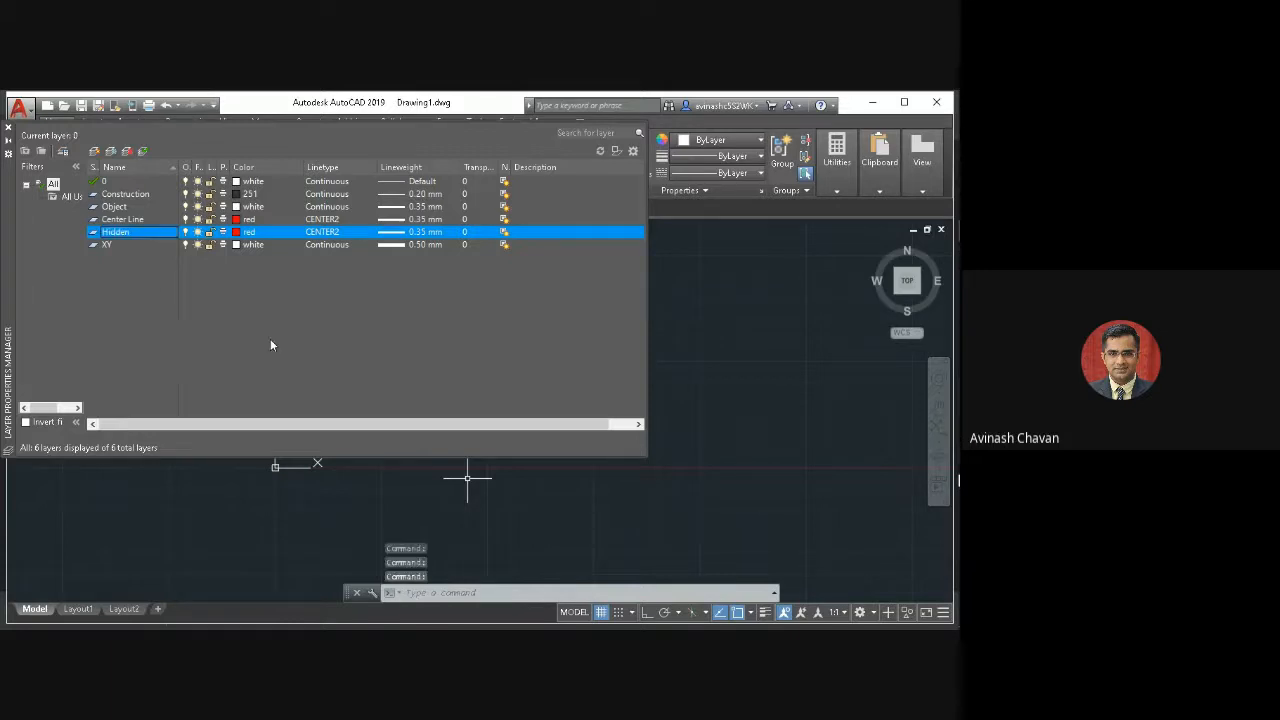
left_click(237, 232)
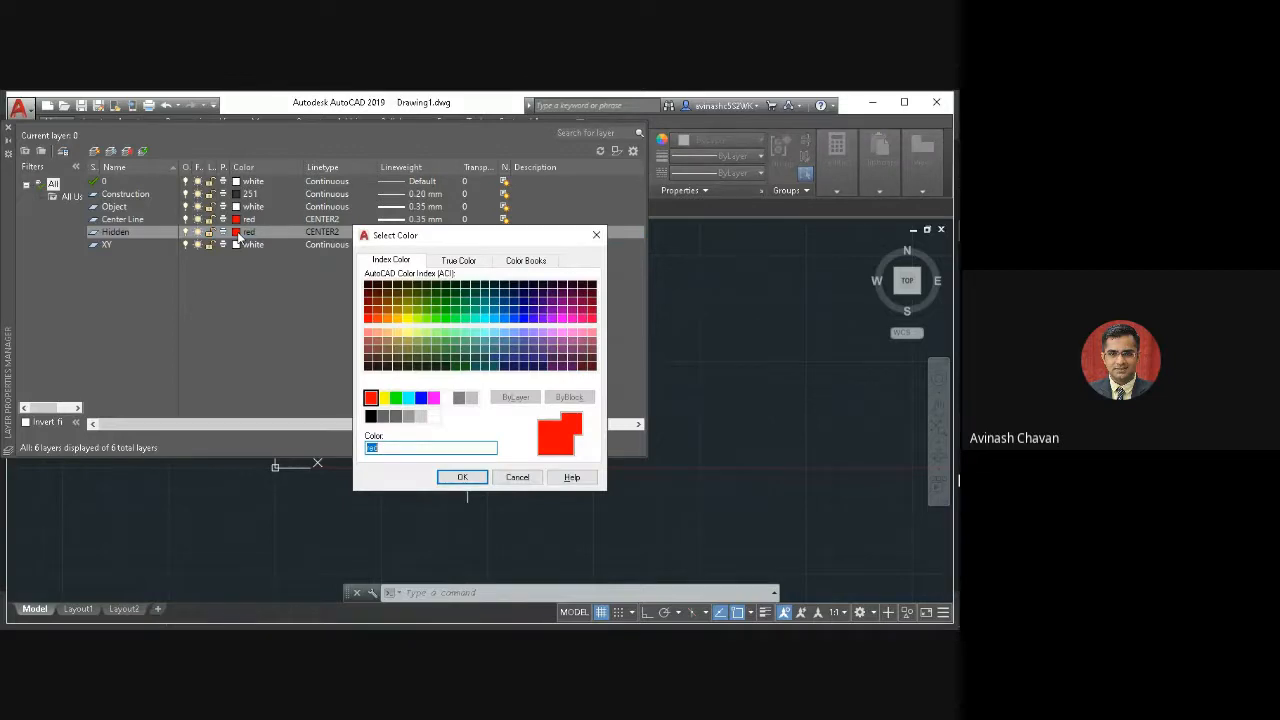
left_click(395, 399)
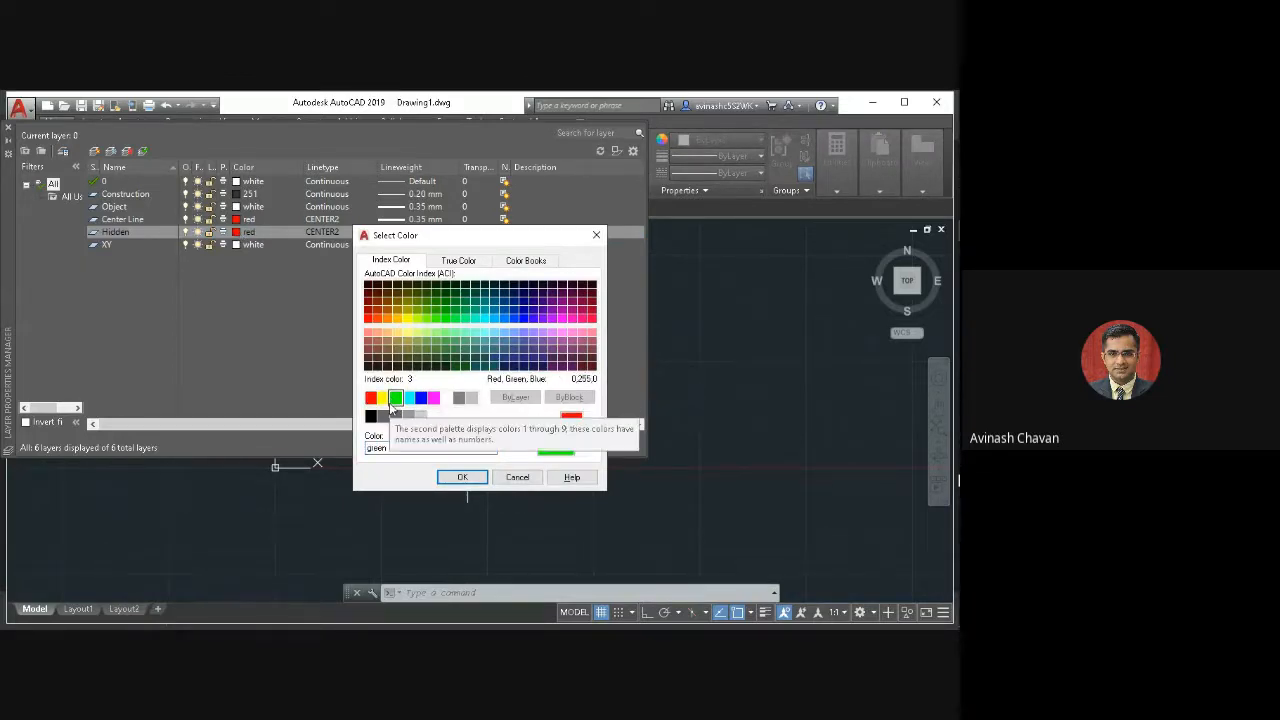
left_click(456, 477)
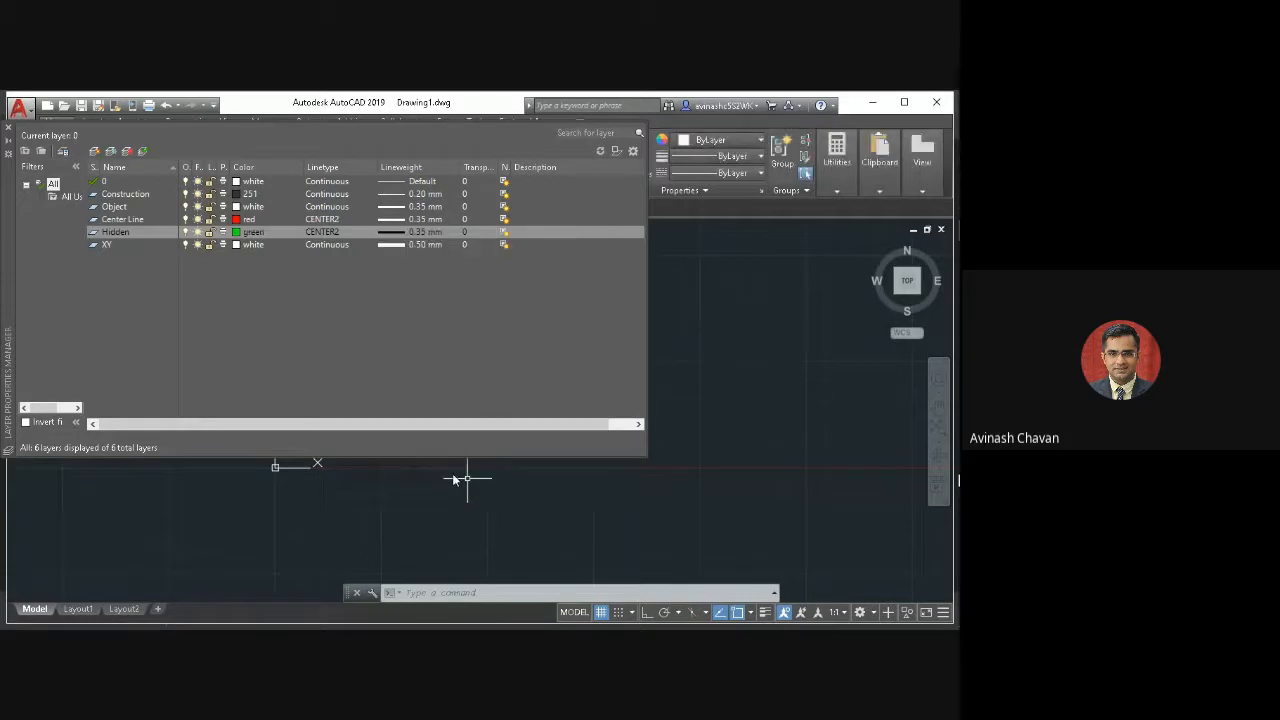
Assign the HIDDEN2 linetype to the Hidden layer and set its lineweight to 0.30 mm.
left_click(329, 236)
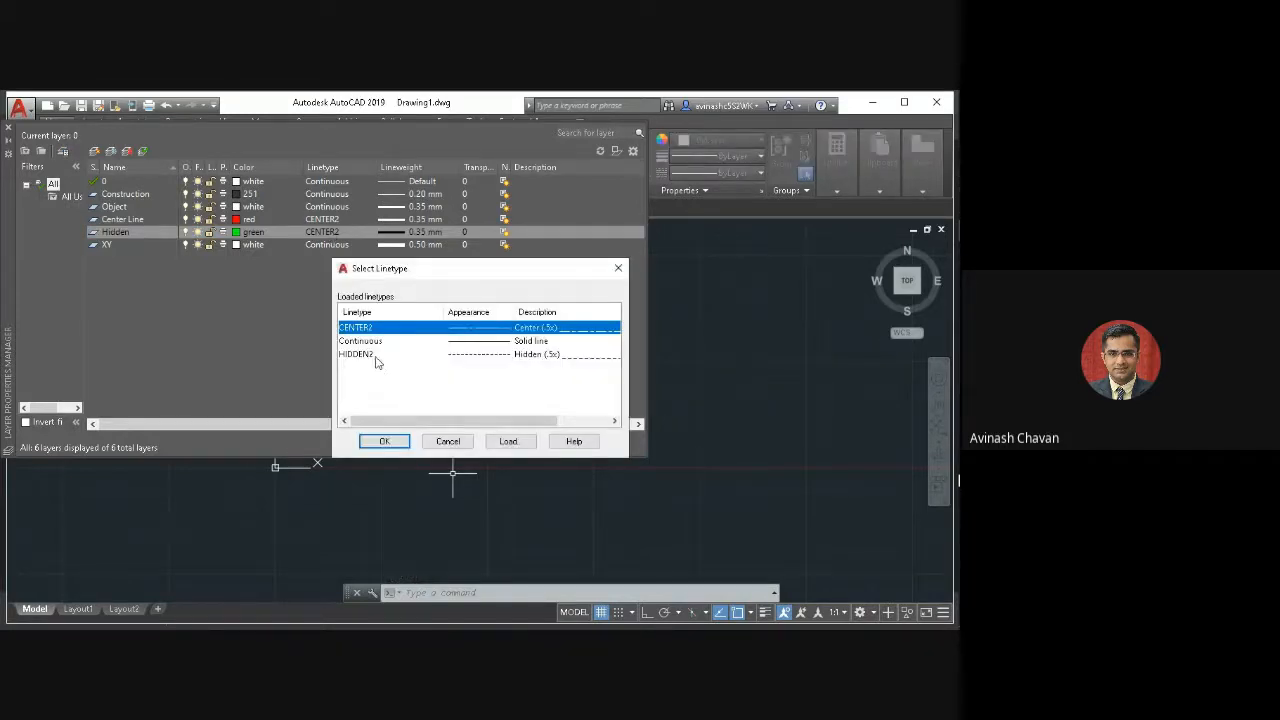
left_click(375, 356)
left_click(384, 441)
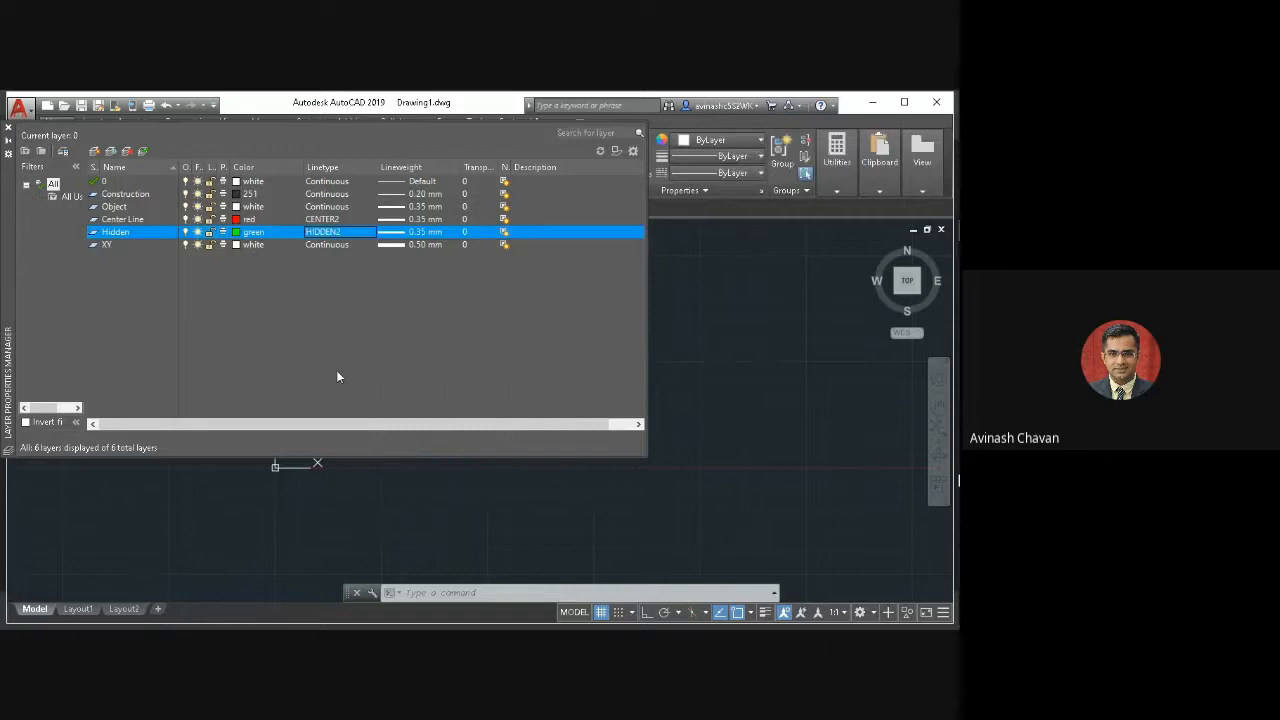
left_click(424, 232)
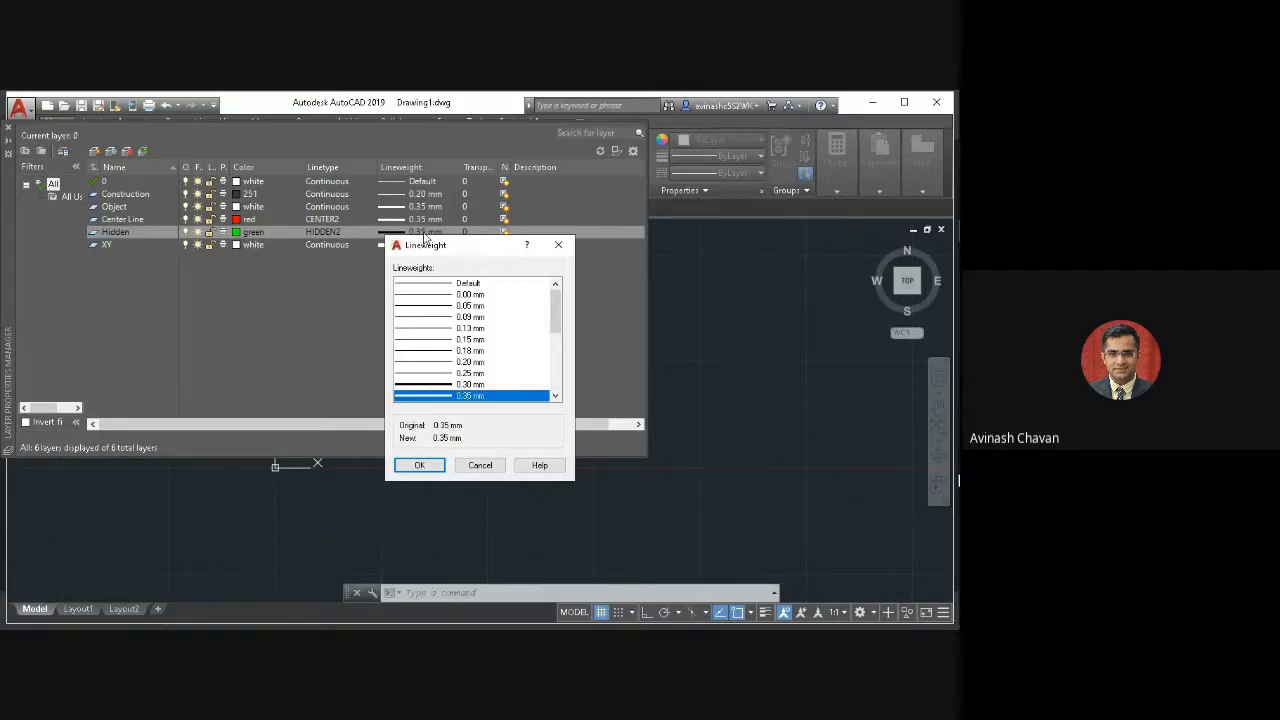
left_click(469, 385)
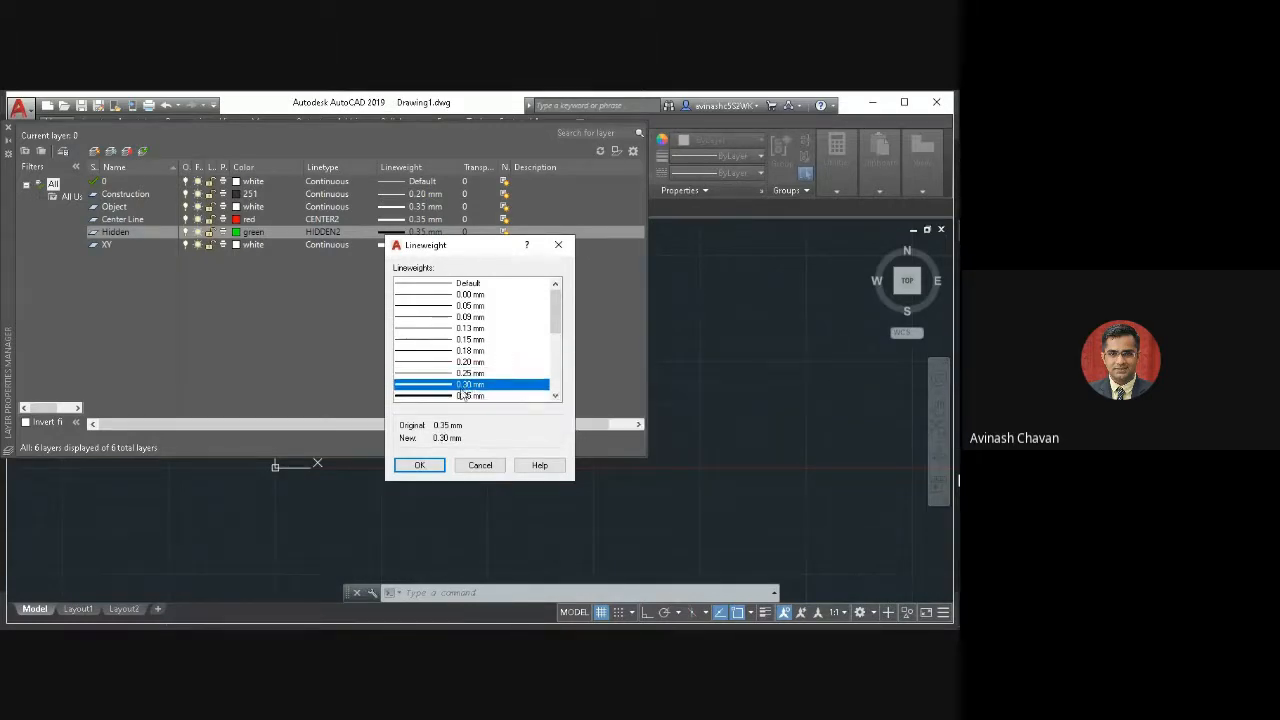
left_click(420, 464)
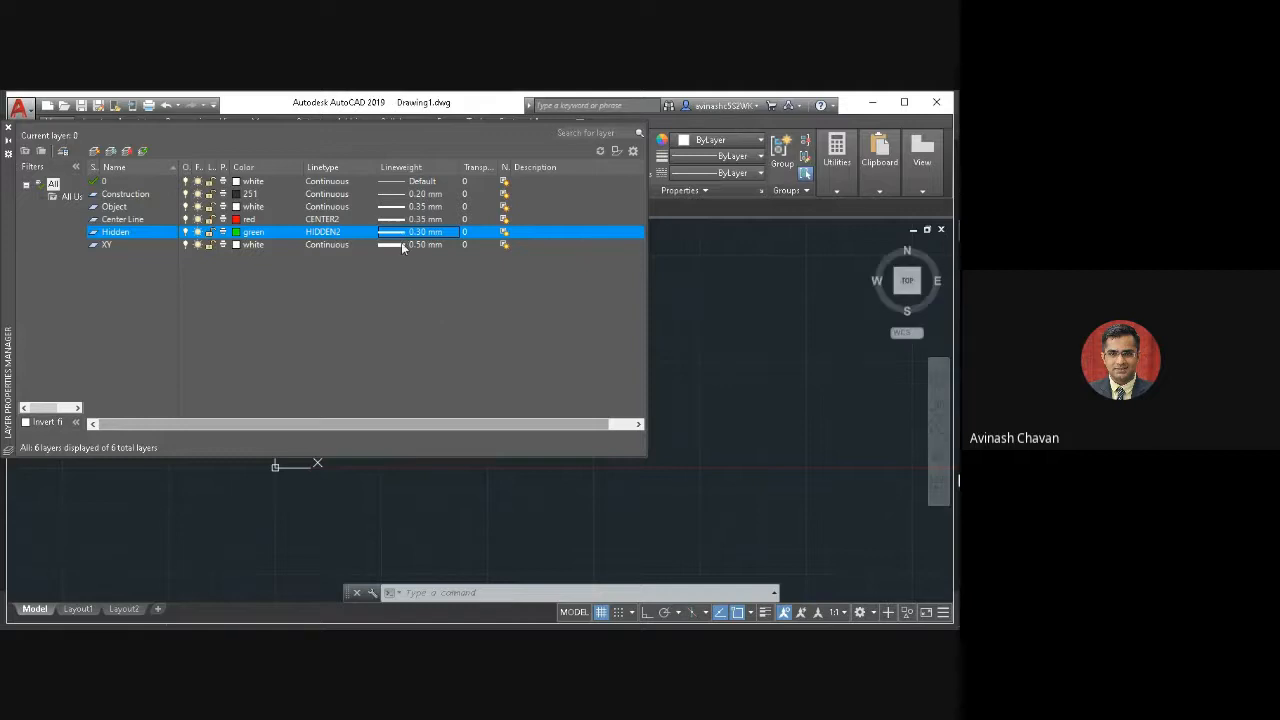
Keep the CENTER2 linetype on the Center Line layer and set its lineweight to 0.30 mm.
left_click(335, 219)
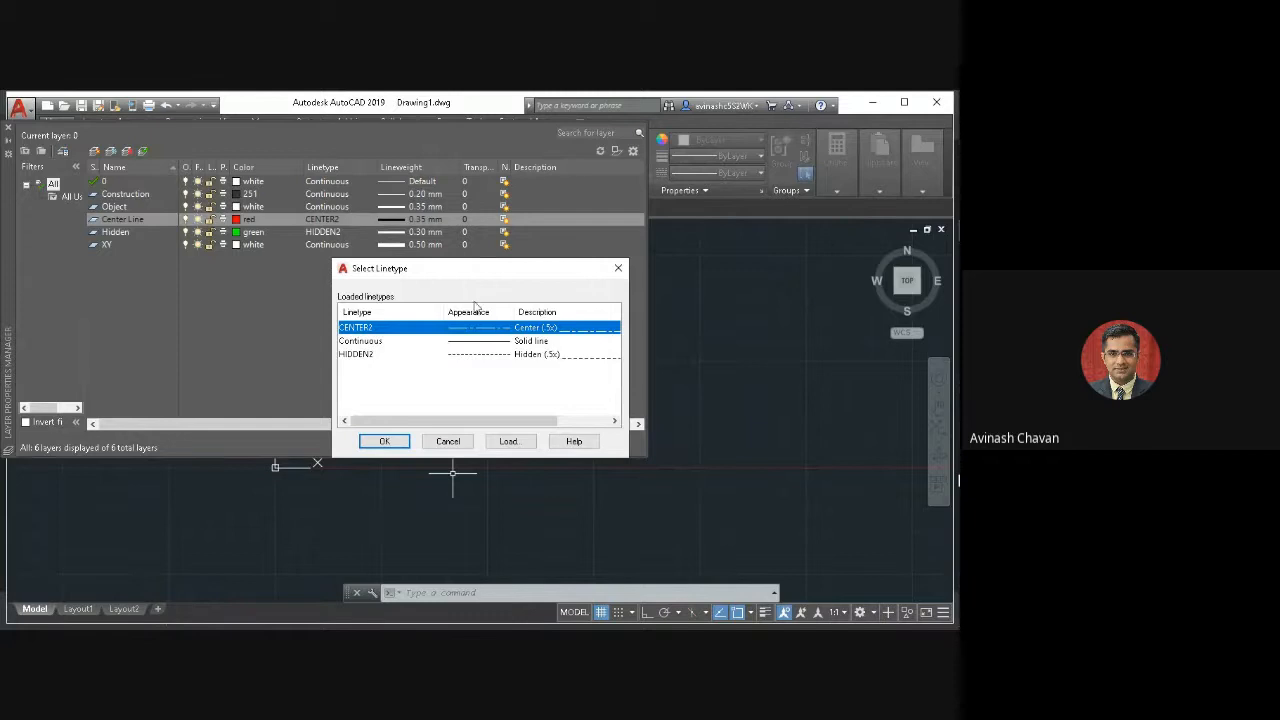
left_click(382, 441)
left_click(410, 220)
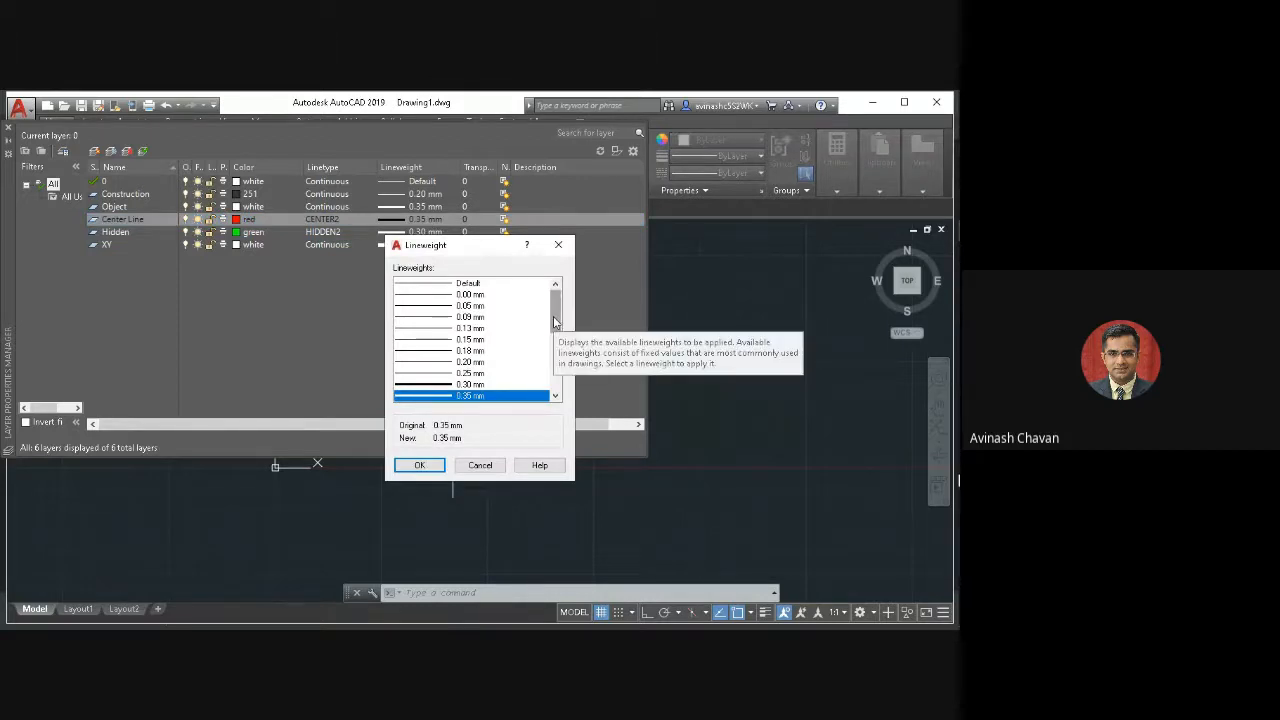
left_click_drag(553, 316, 555, 335)
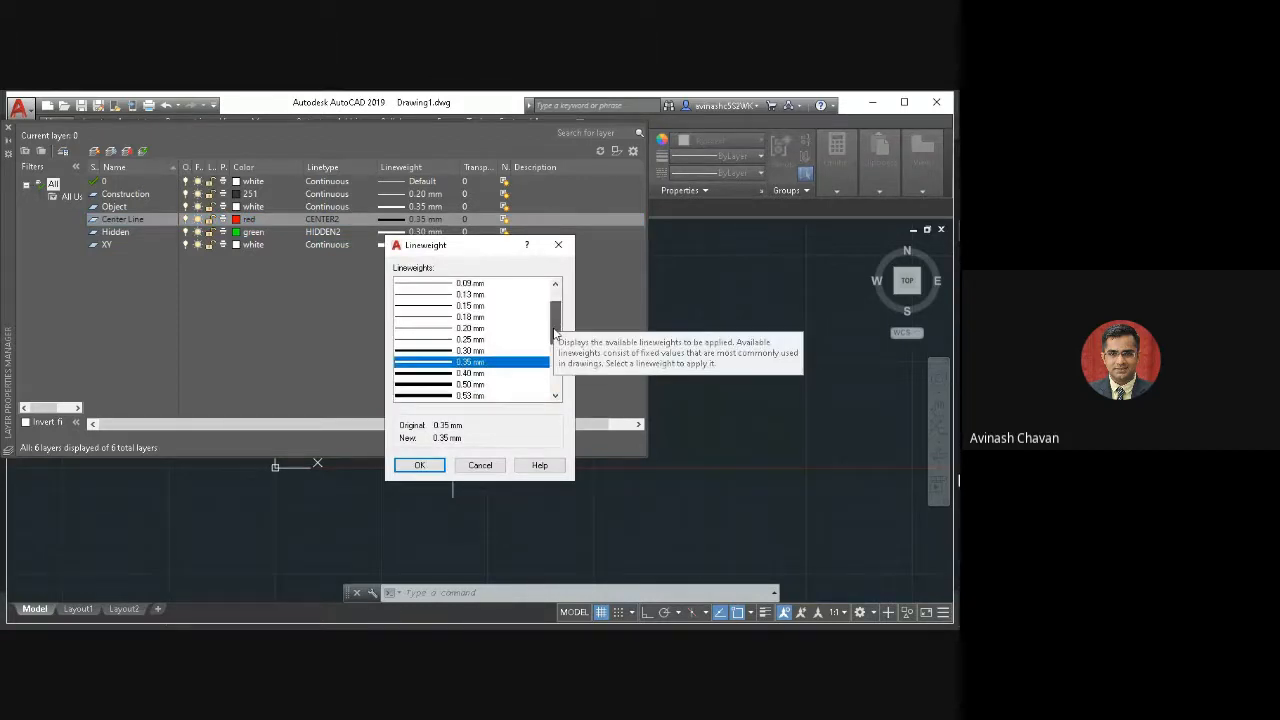
left_click(463, 351)
left_click(421, 465)
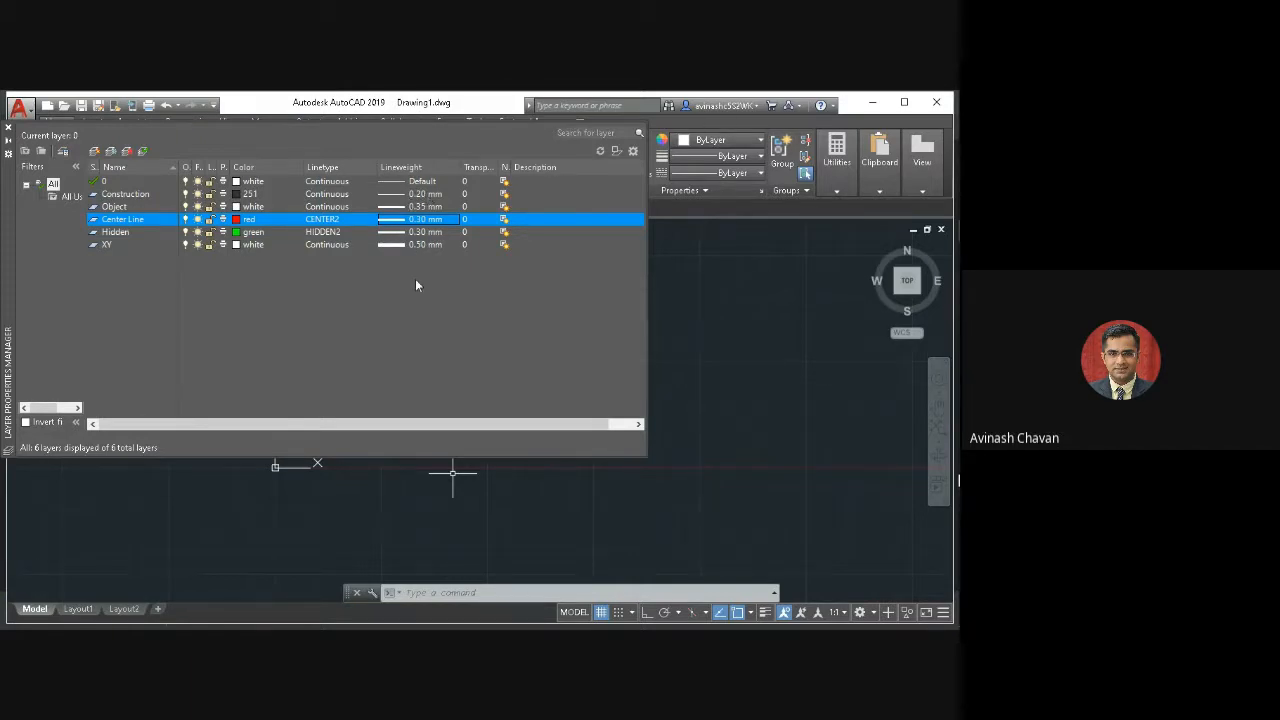
Create a new layer named Dimensions based on the XY layer and set its color to magenta.
left_click(112, 245)
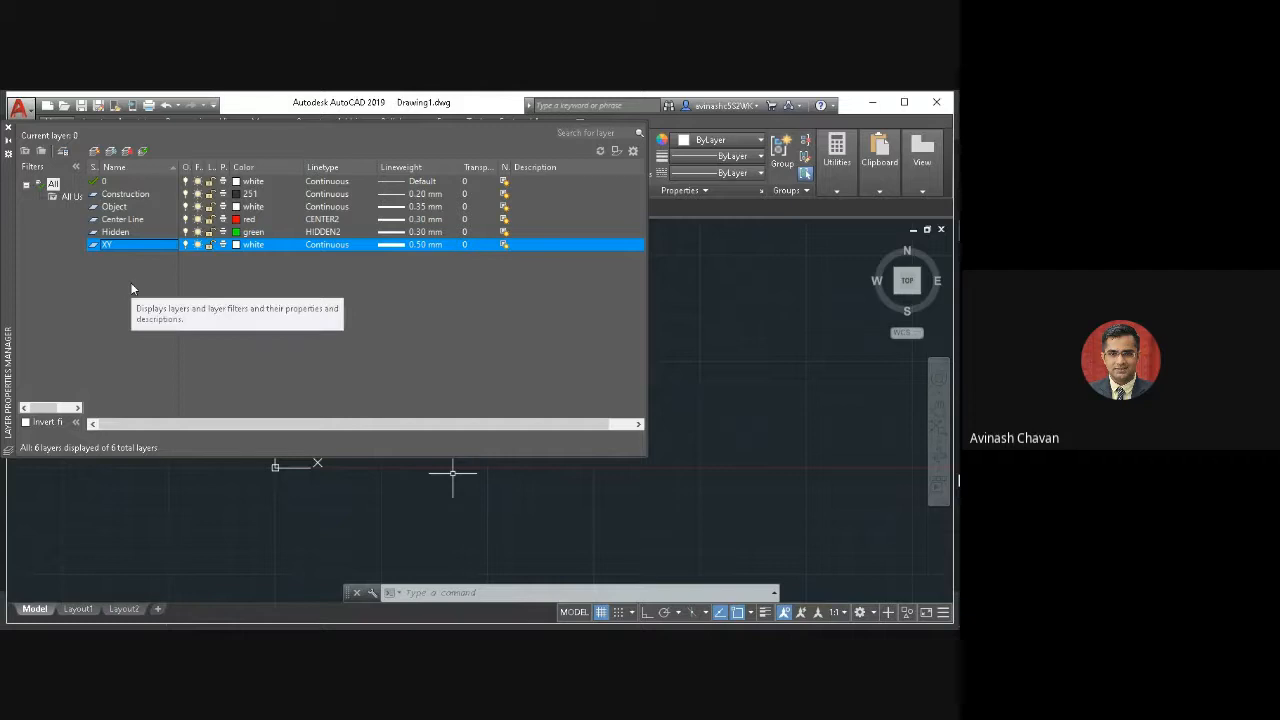
left_click(96, 153)
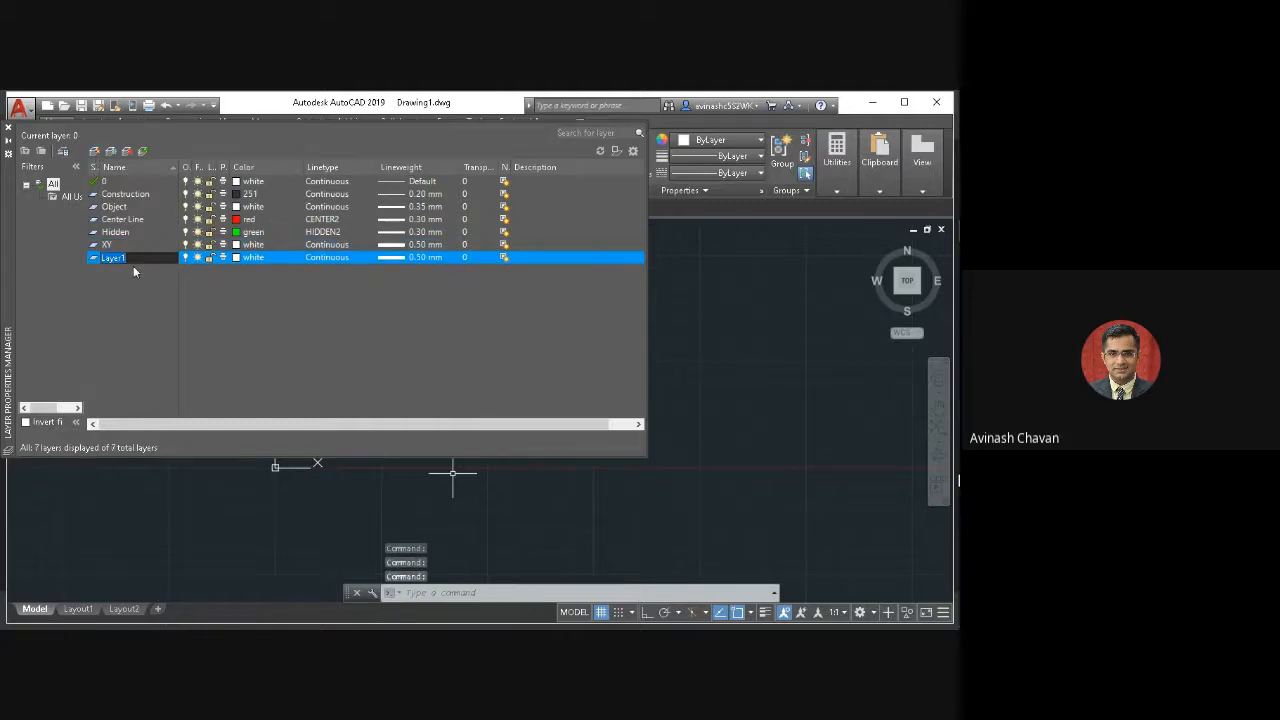
type("D")
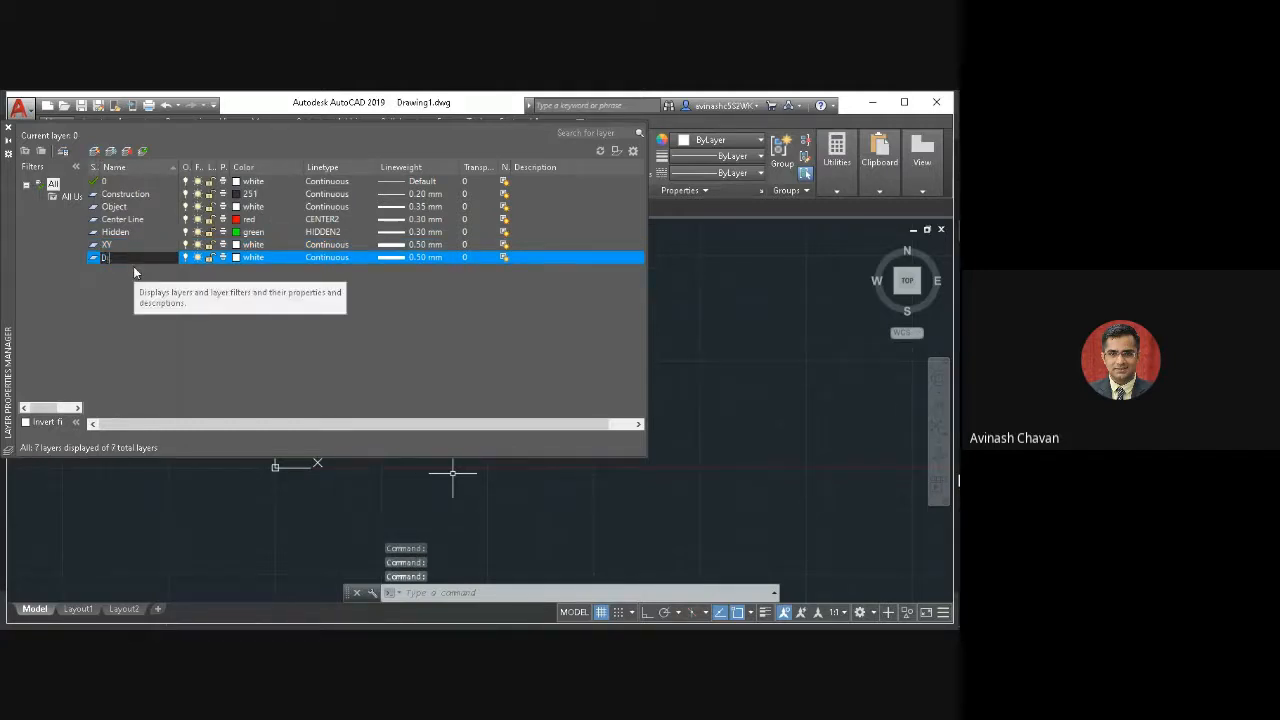
type("imensions")
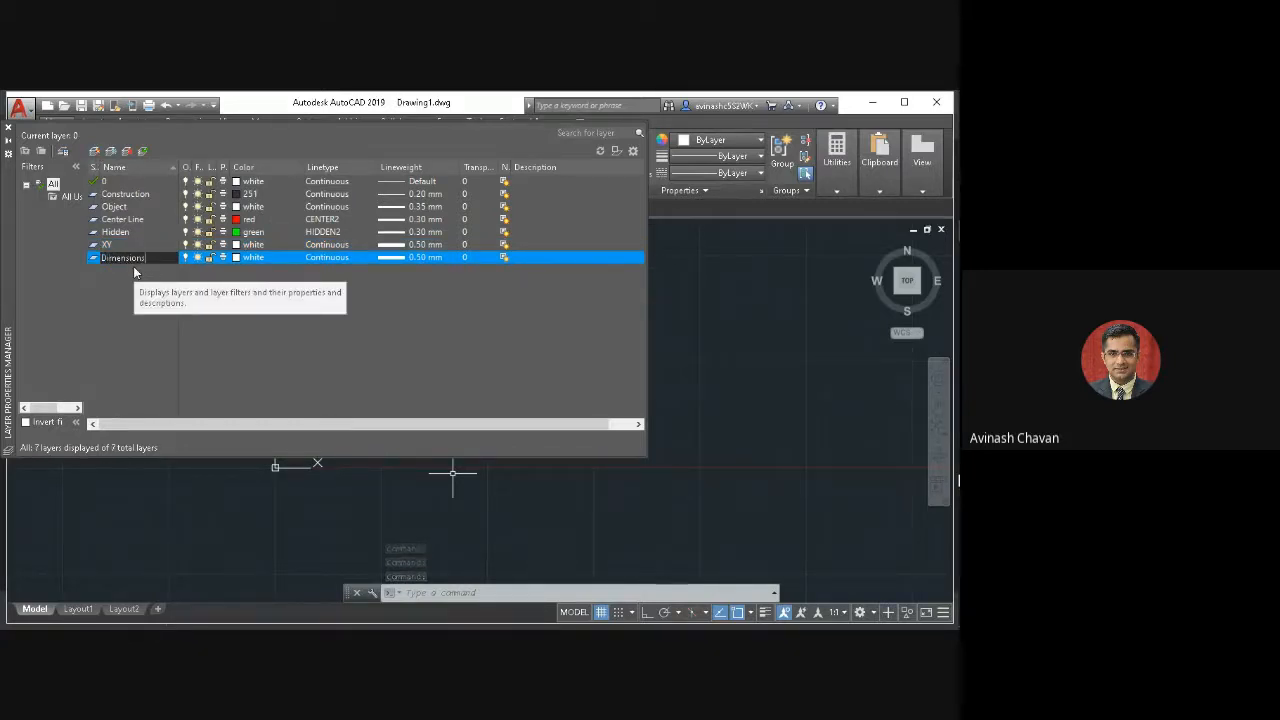
key("Return")
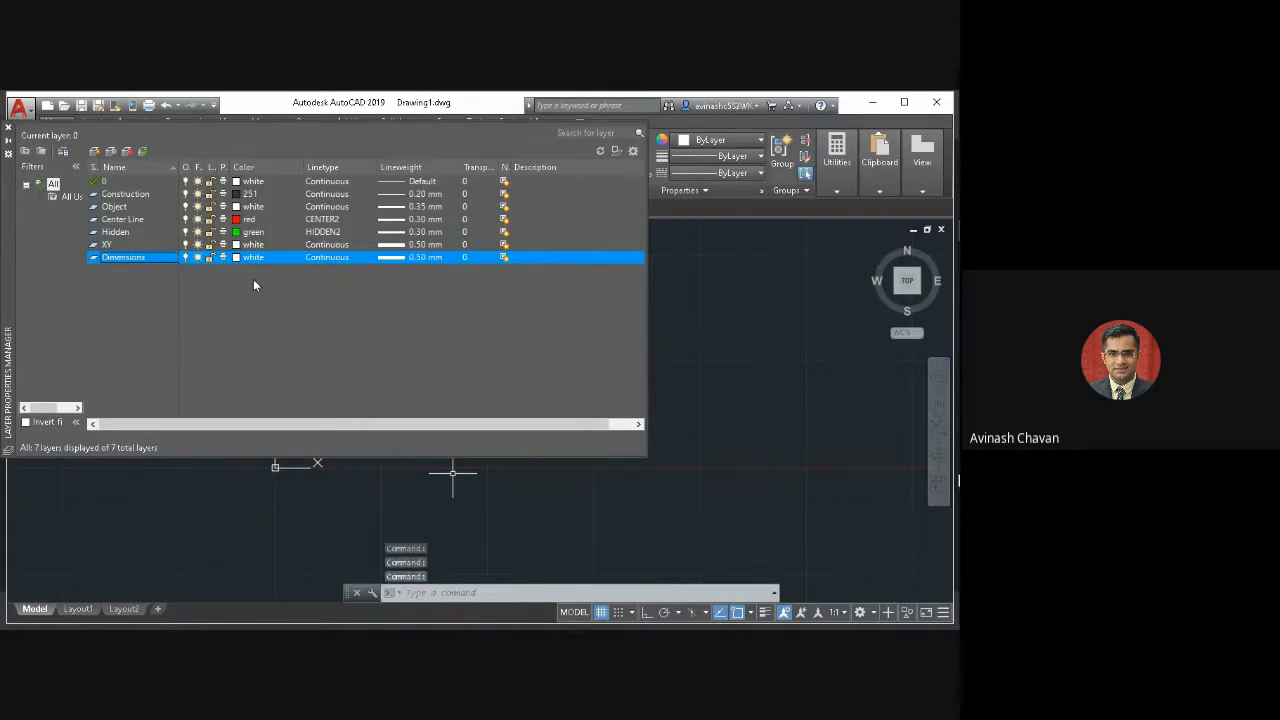
left_click(236, 260)
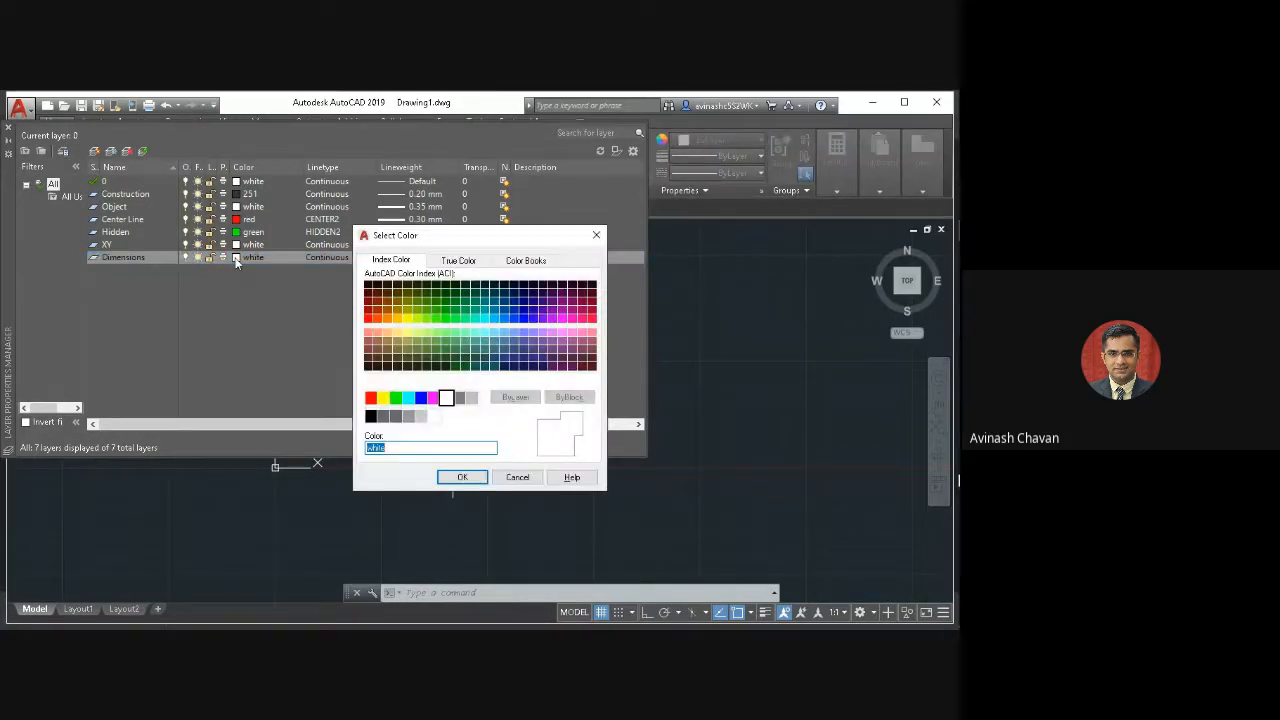
left_click(433, 398)
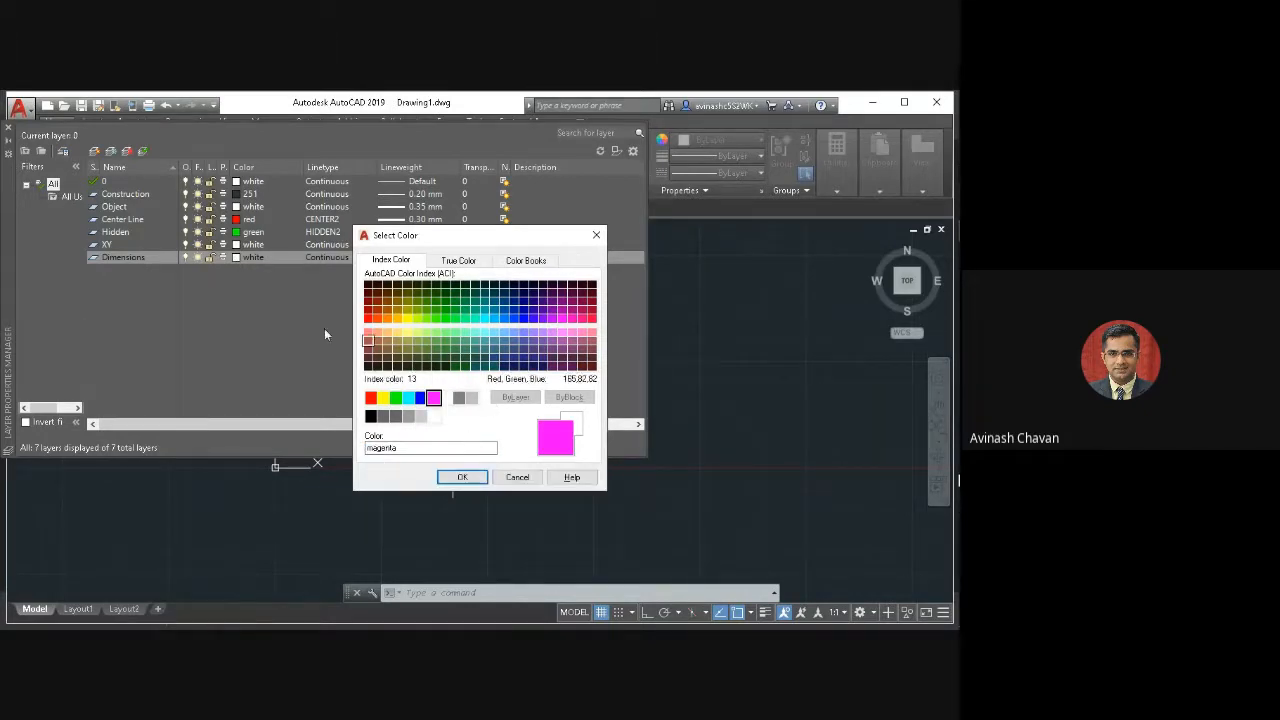
left_click(462, 477)
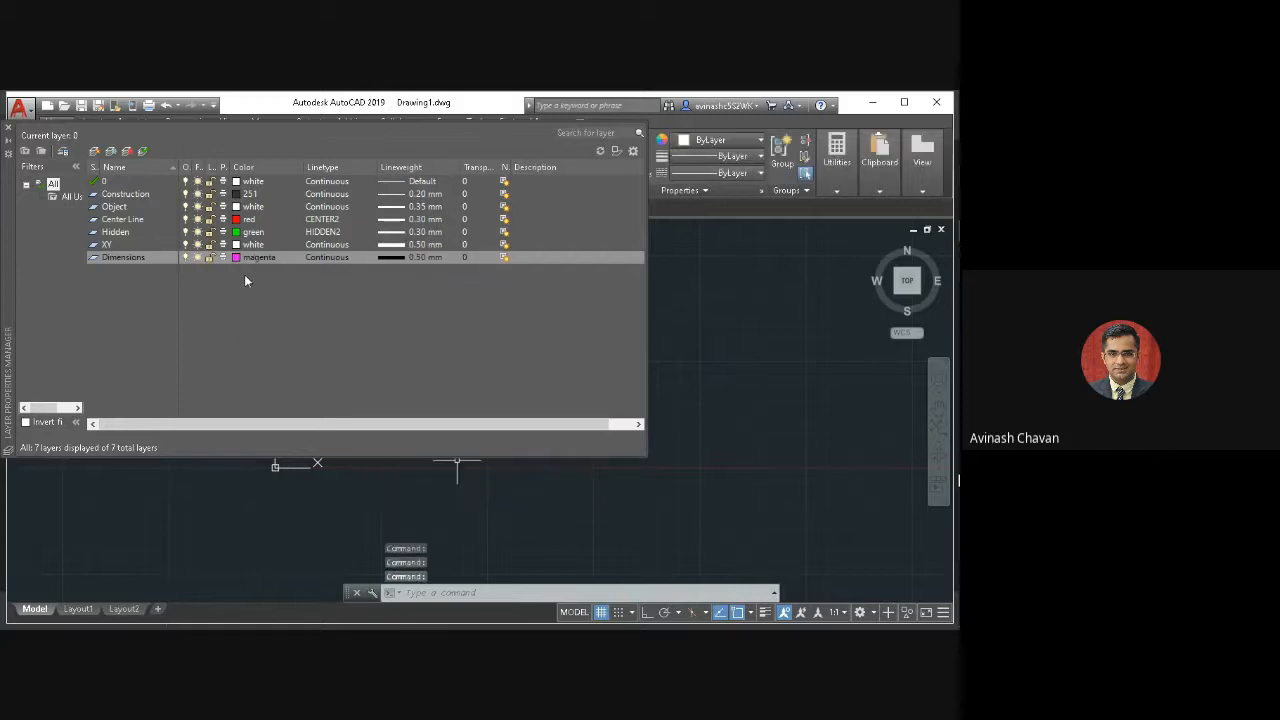
Keep the Continuous linetype on the Dimensions layer and set its lineweight to 0.30 mm.
left_click(320, 259)
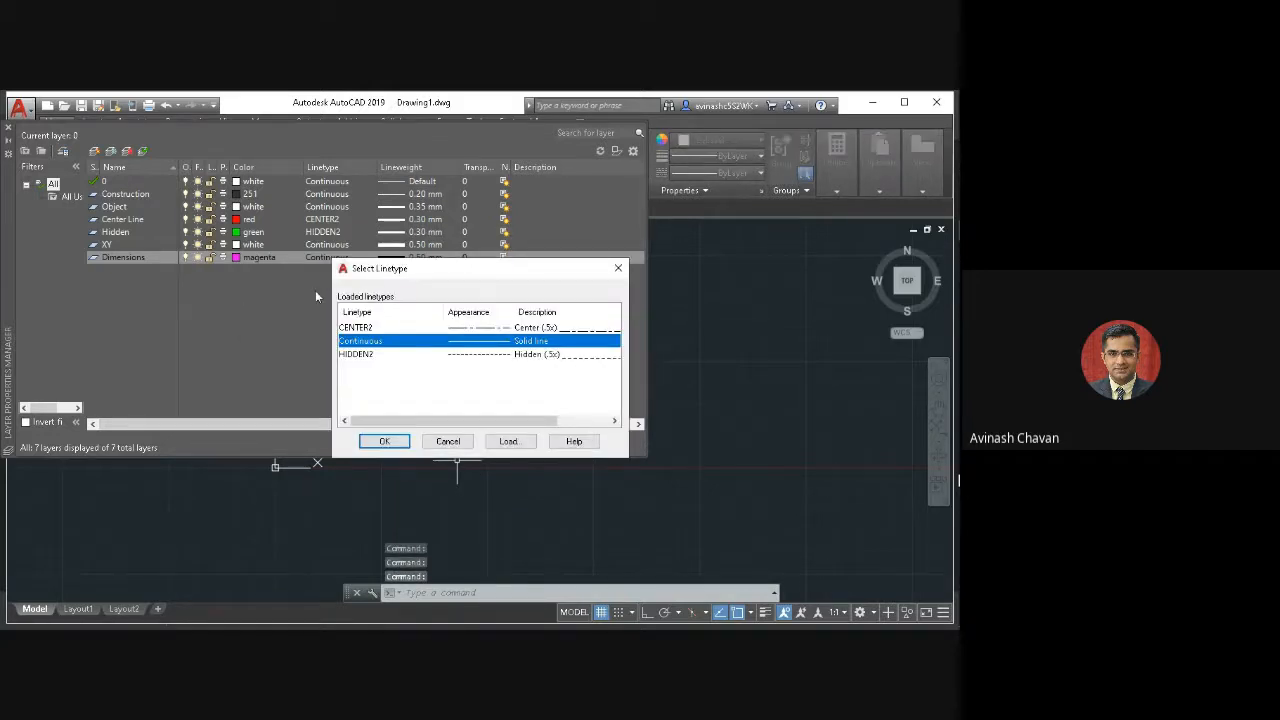
left_click(384, 441)
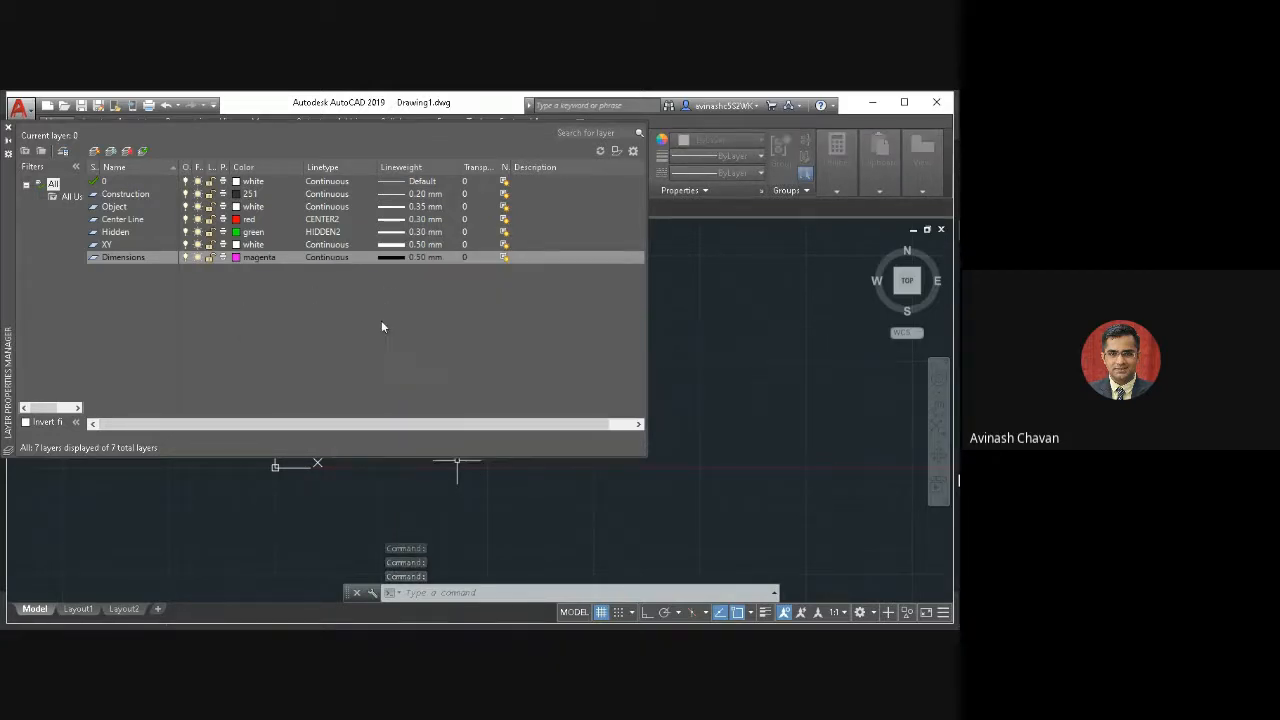
left_click(394, 259)
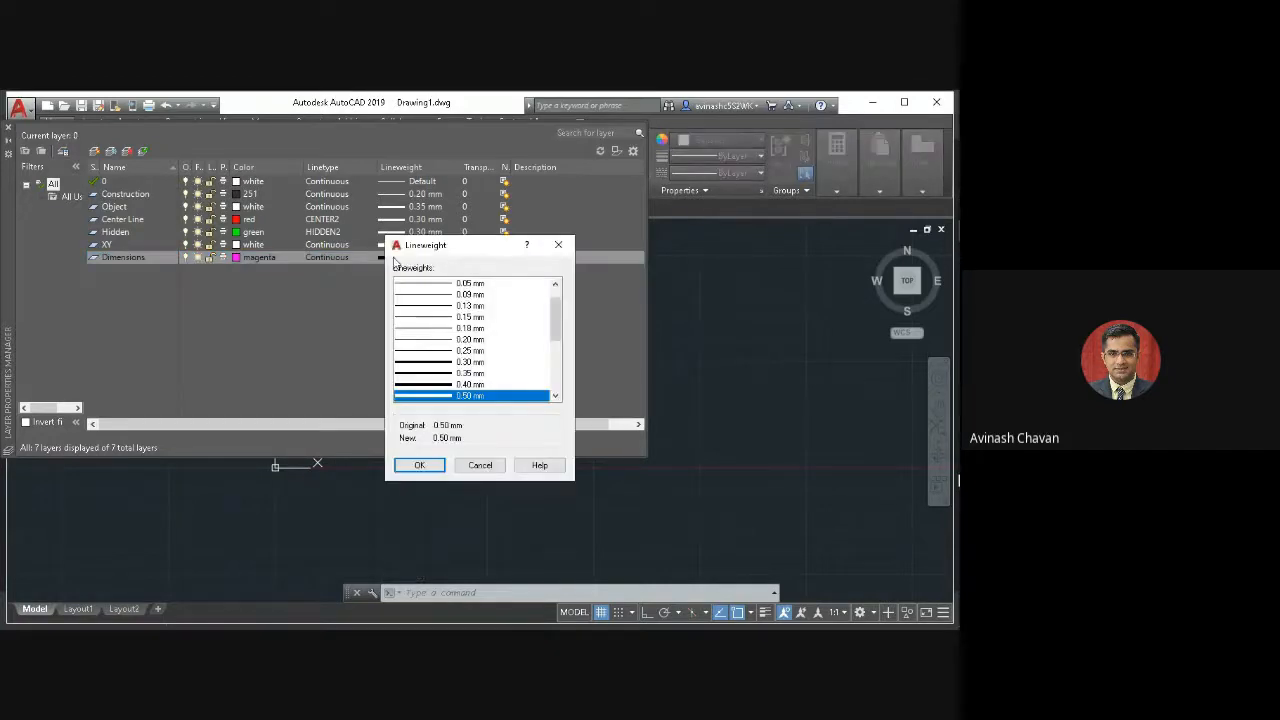
left_click(466, 351)
left_click(467, 363)
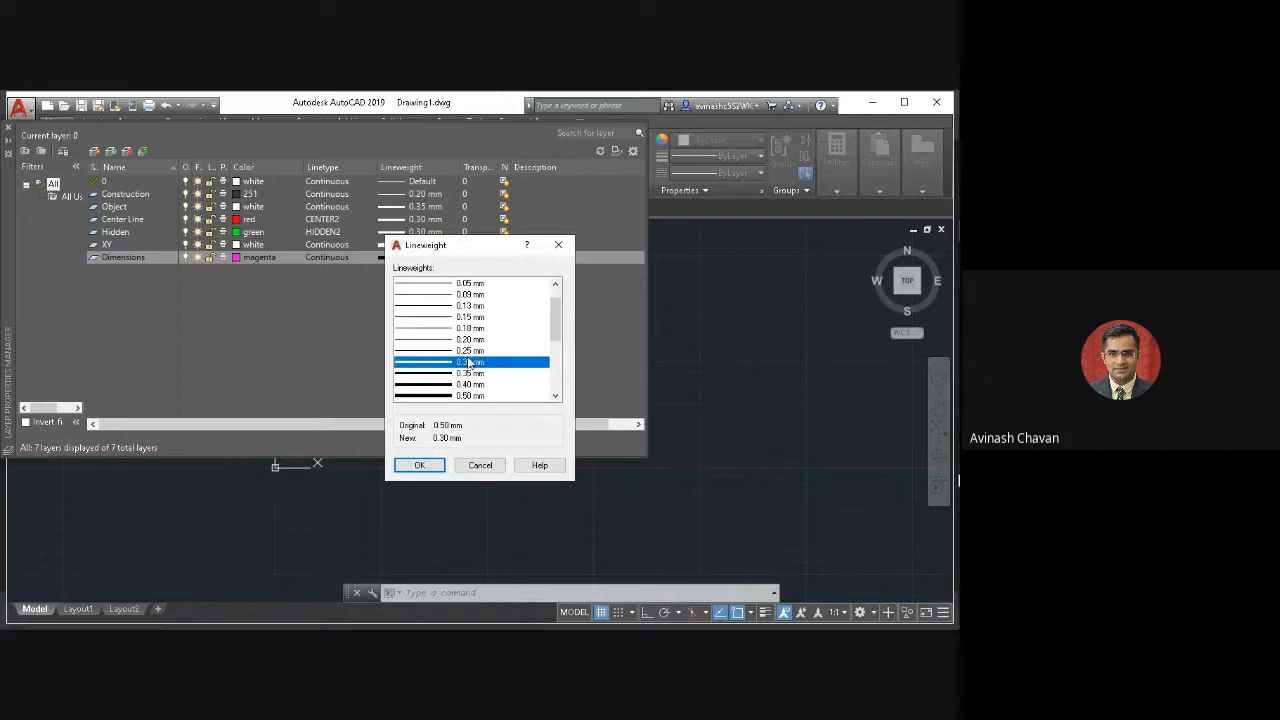
left_click(420, 465)
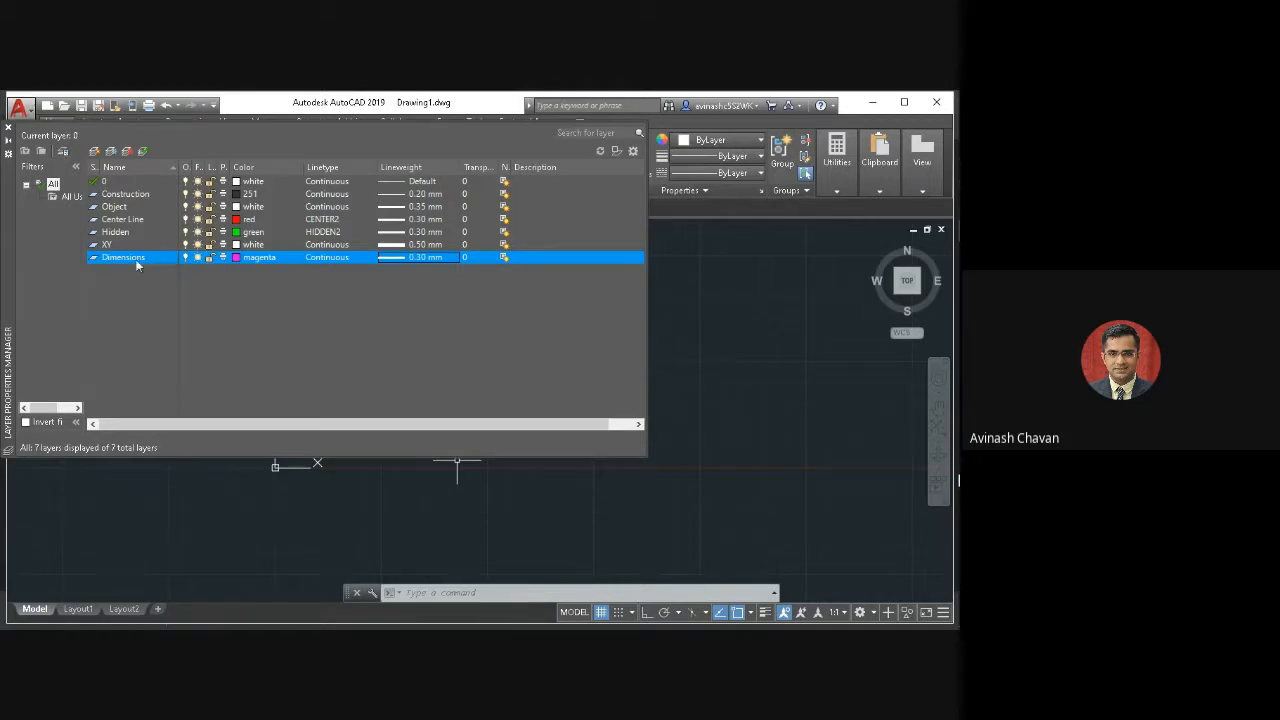
Create a new layer named Hatch based on the Dimensions layer and set its color to yellow.
left_click(94, 151)
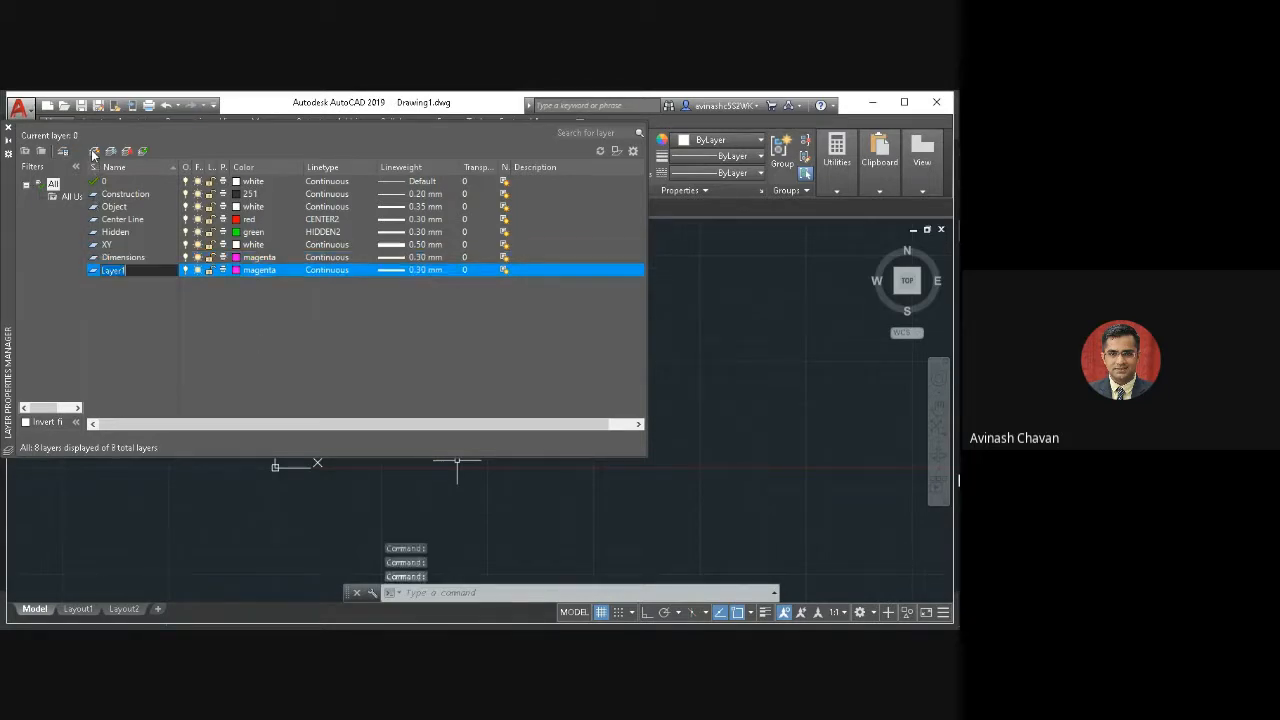
type("Hatch")
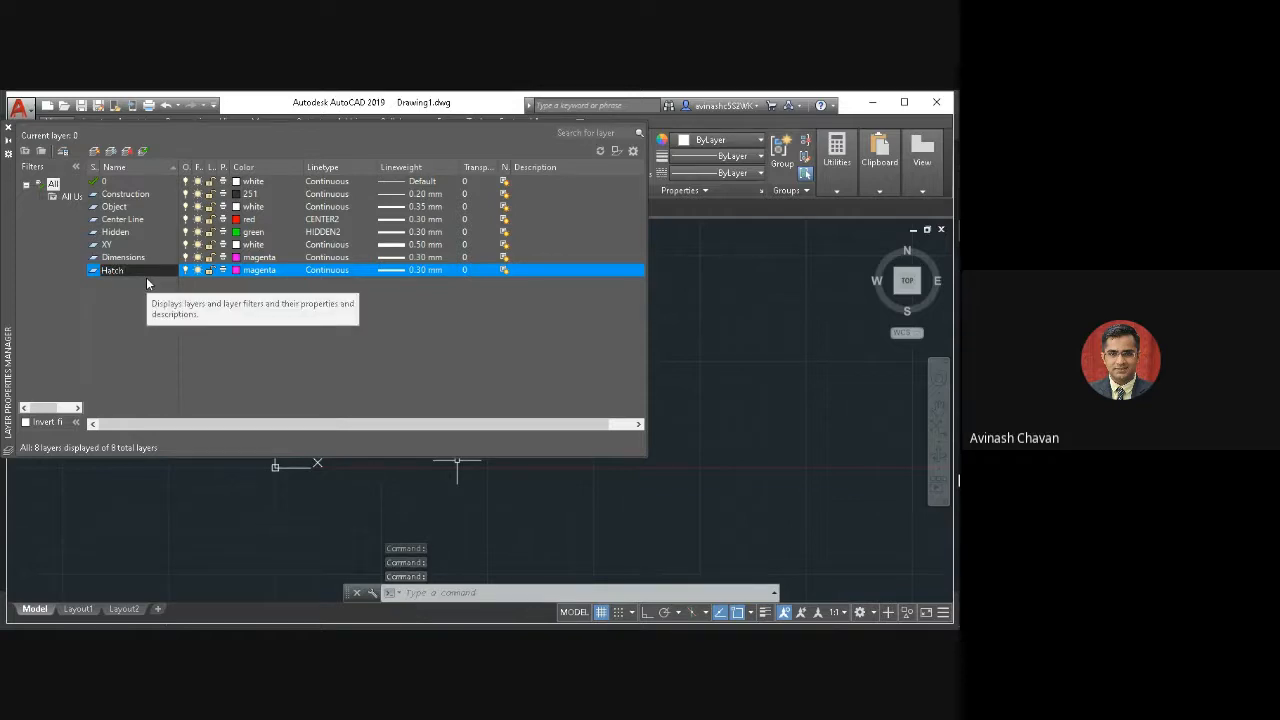
key("Return")
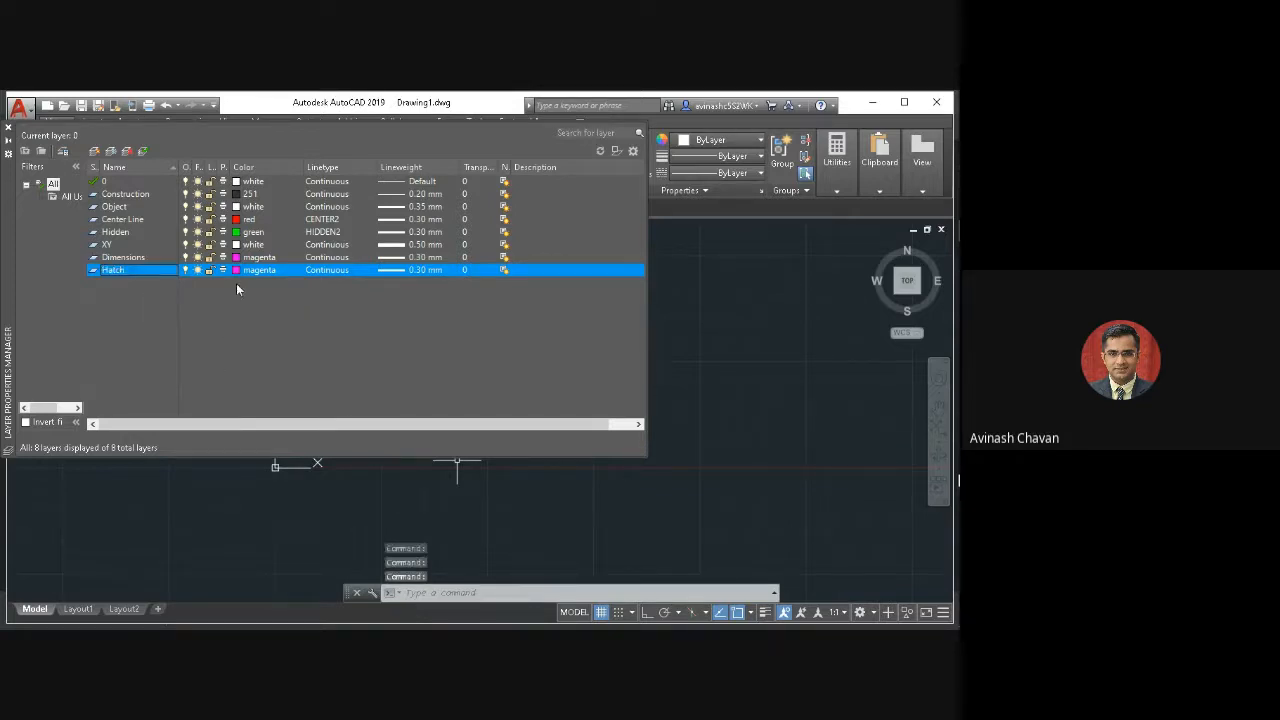
left_click(236, 270)
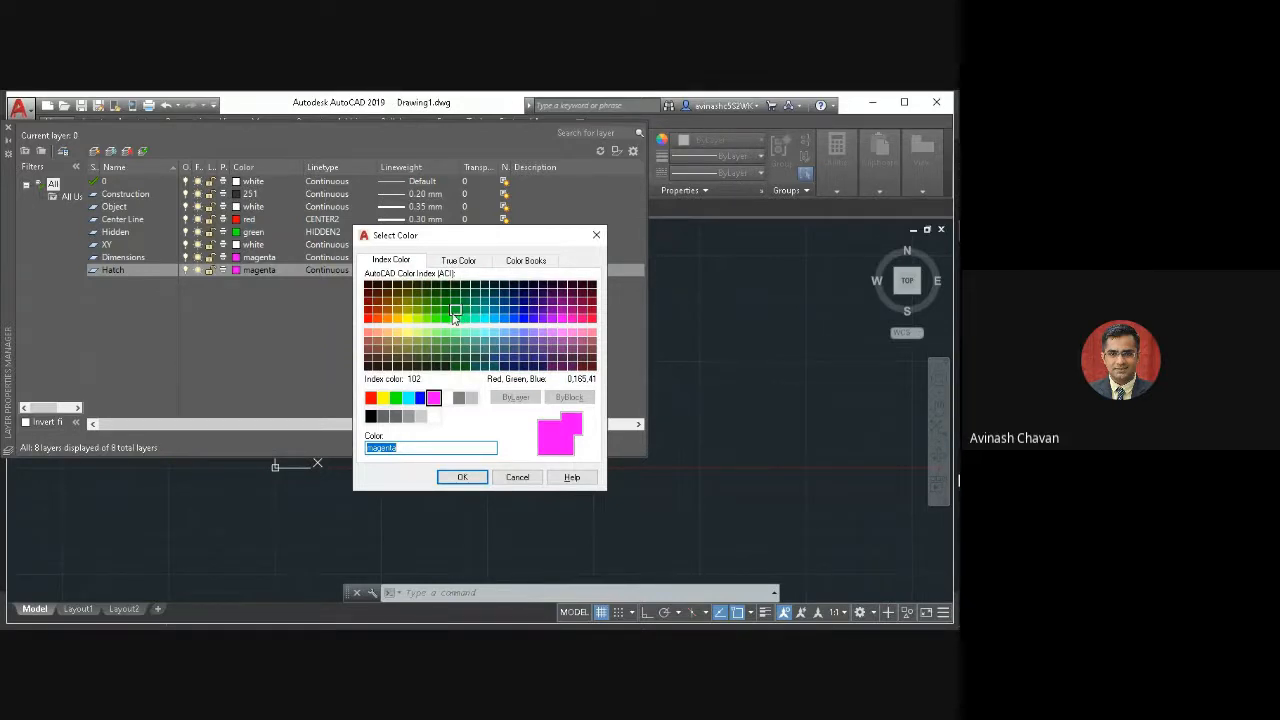
left_click(384, 399)
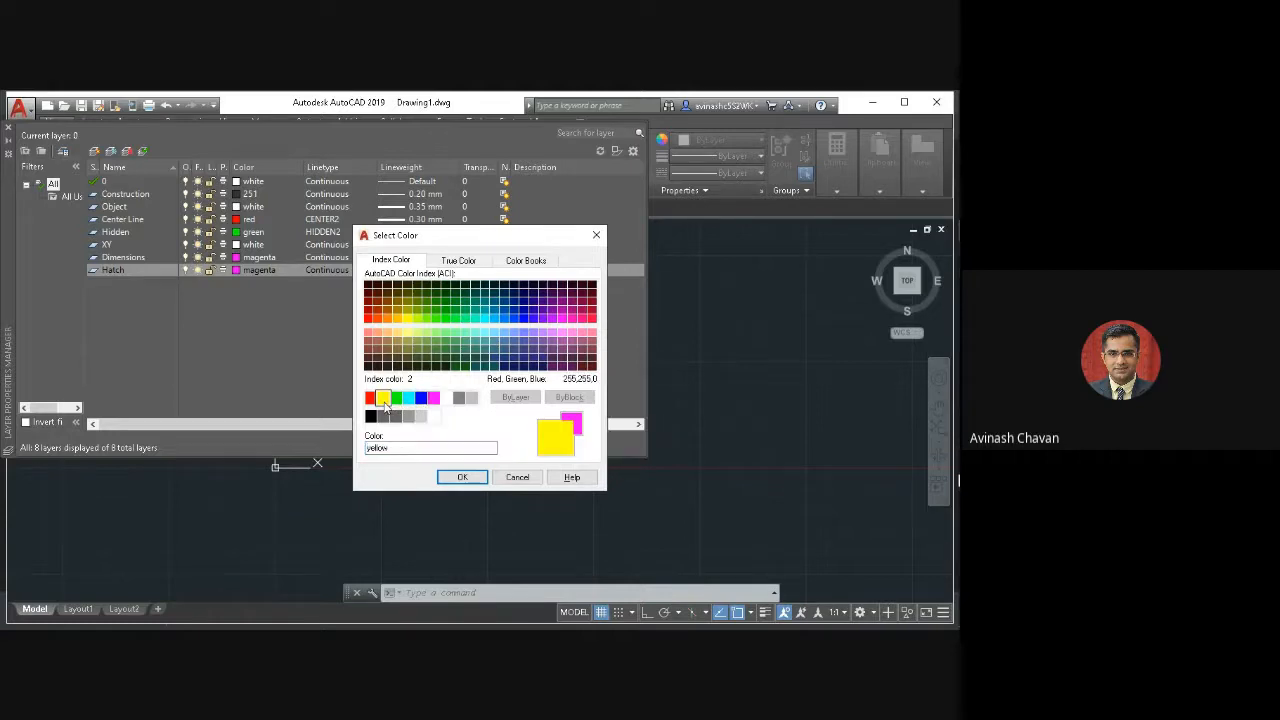
left_click(463, 477)
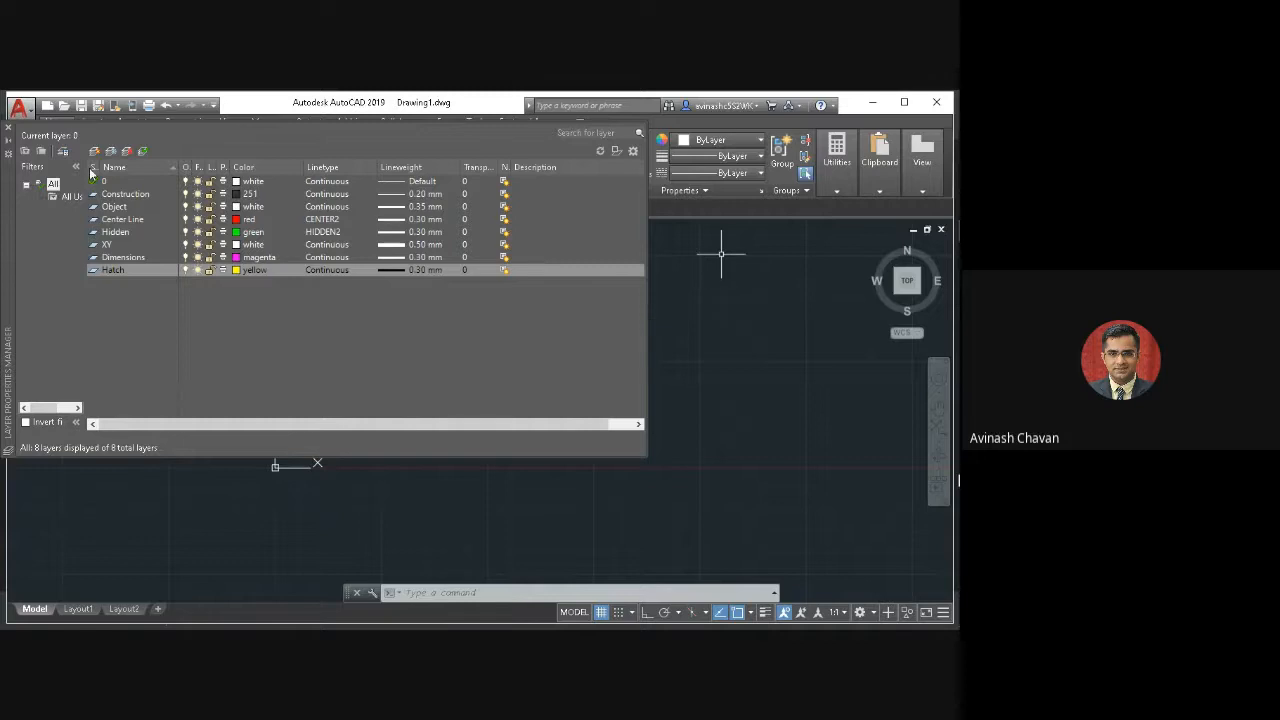
Close the Layer Properties Manager and review the layers available to draw on.
left_click(10, 131)
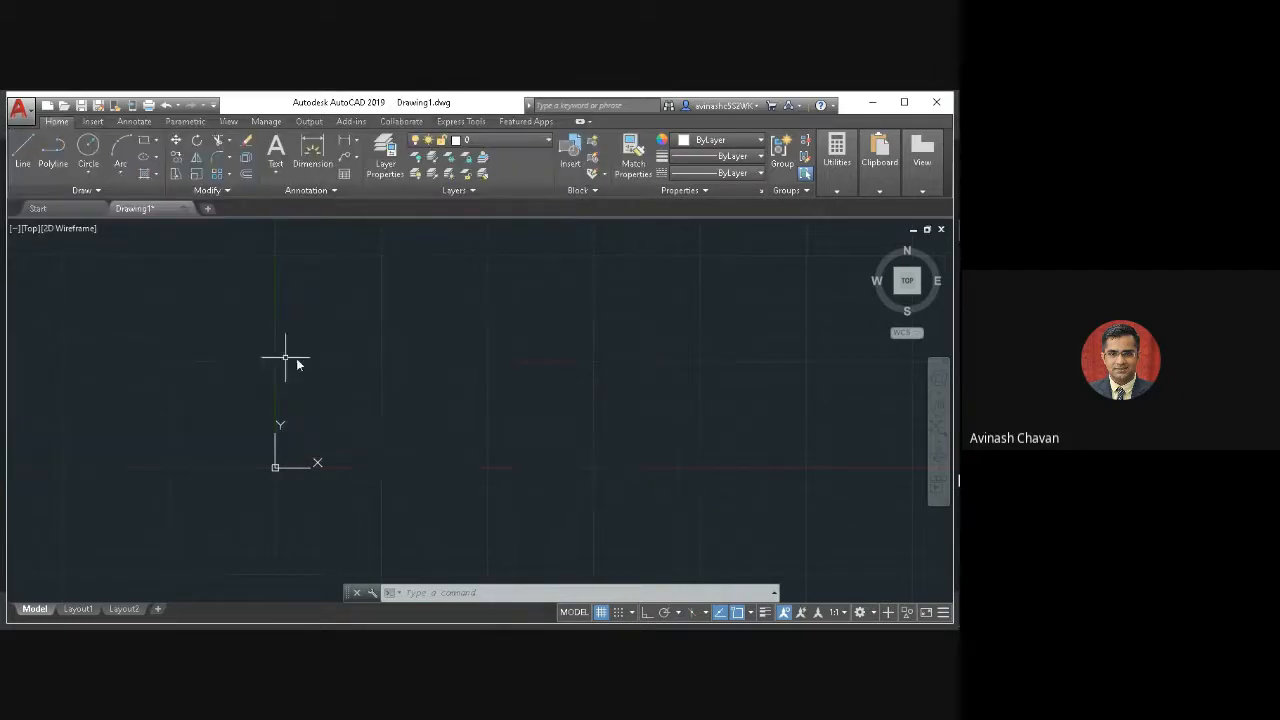
left_click(509, 138)
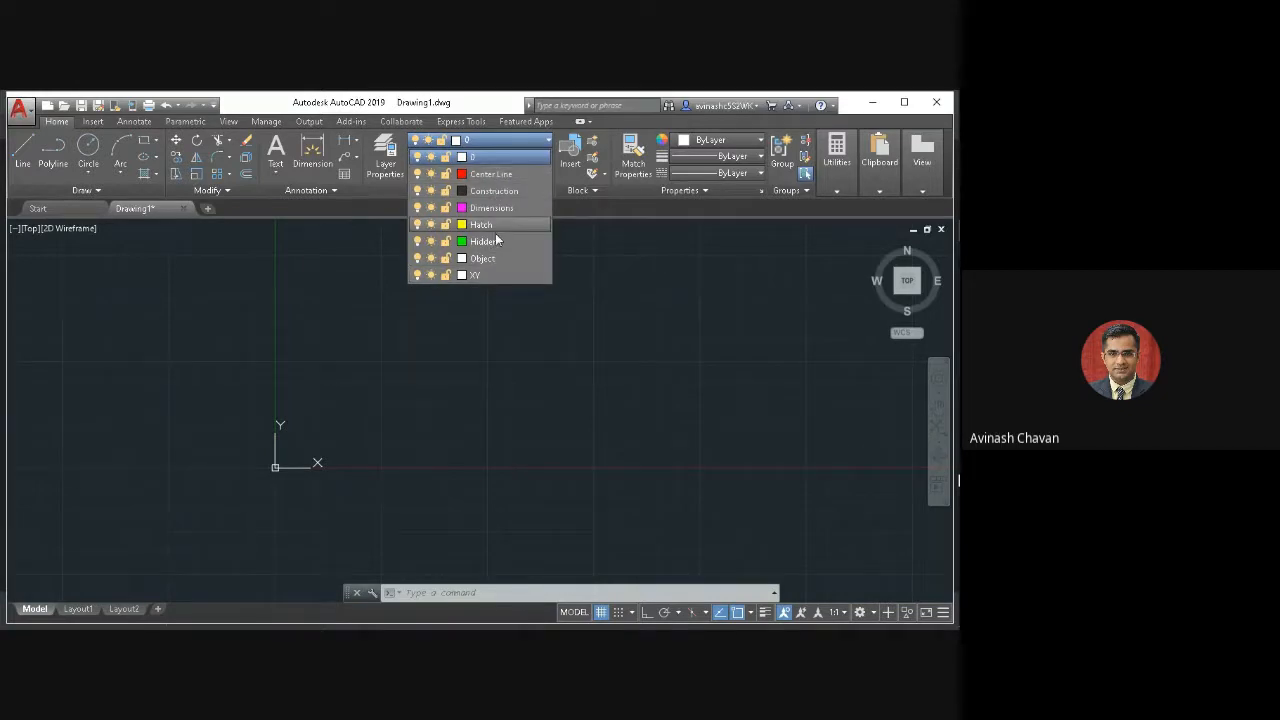
left_click(505, 378)
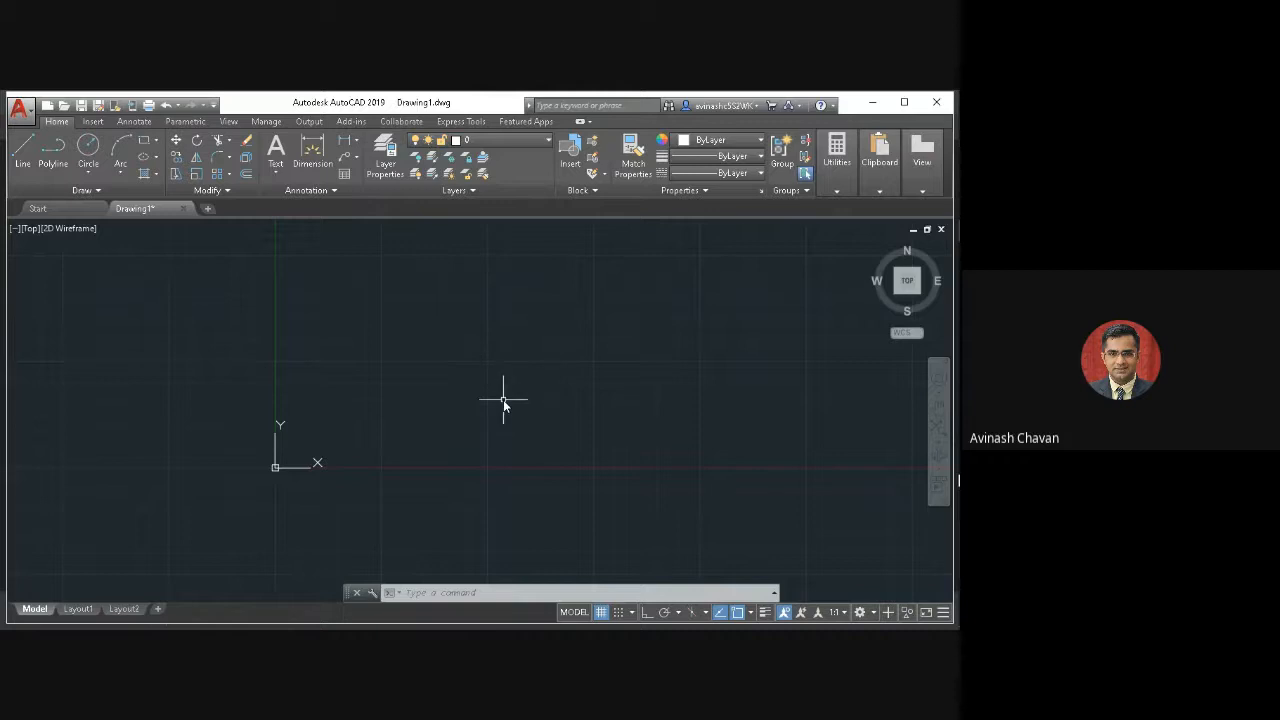
Switch to the AutoCAD manual PDF in Microsoft Edge and go to problem 8 on page 16.
key("alt+Tab")
key("alt+Tab")
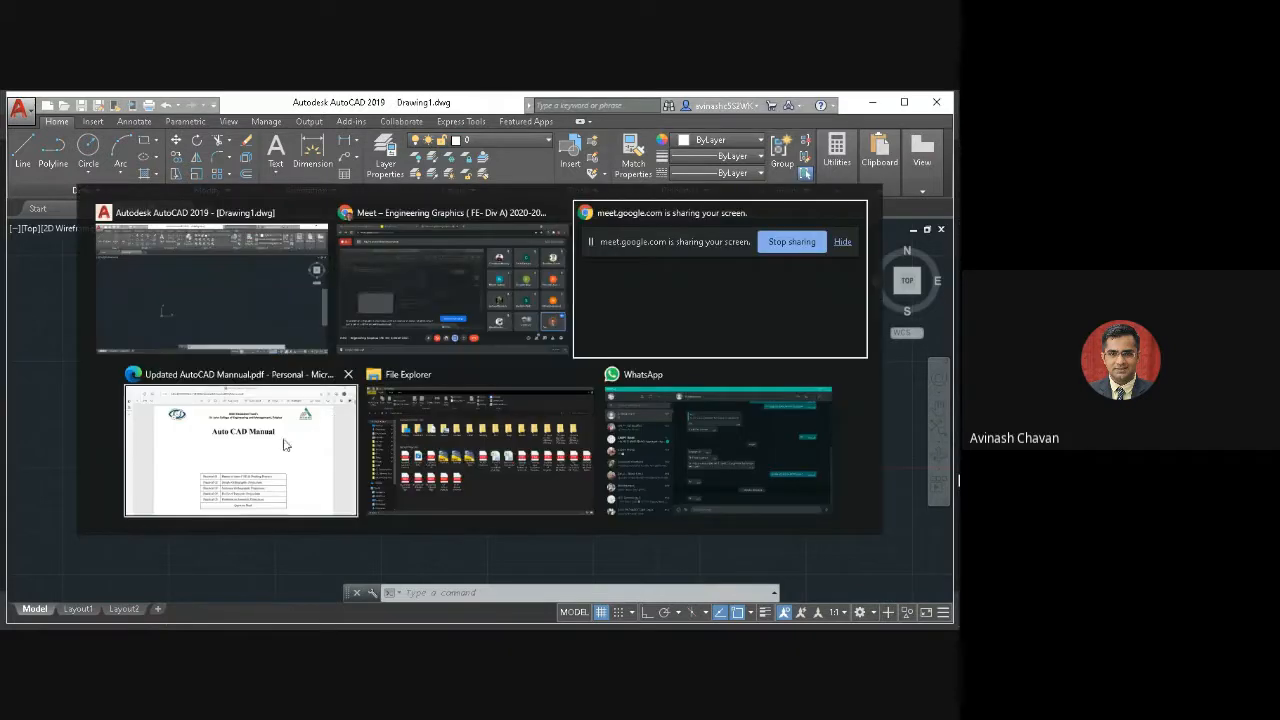
left_click(281, 449)
scroll(530, 350, "down", 3)
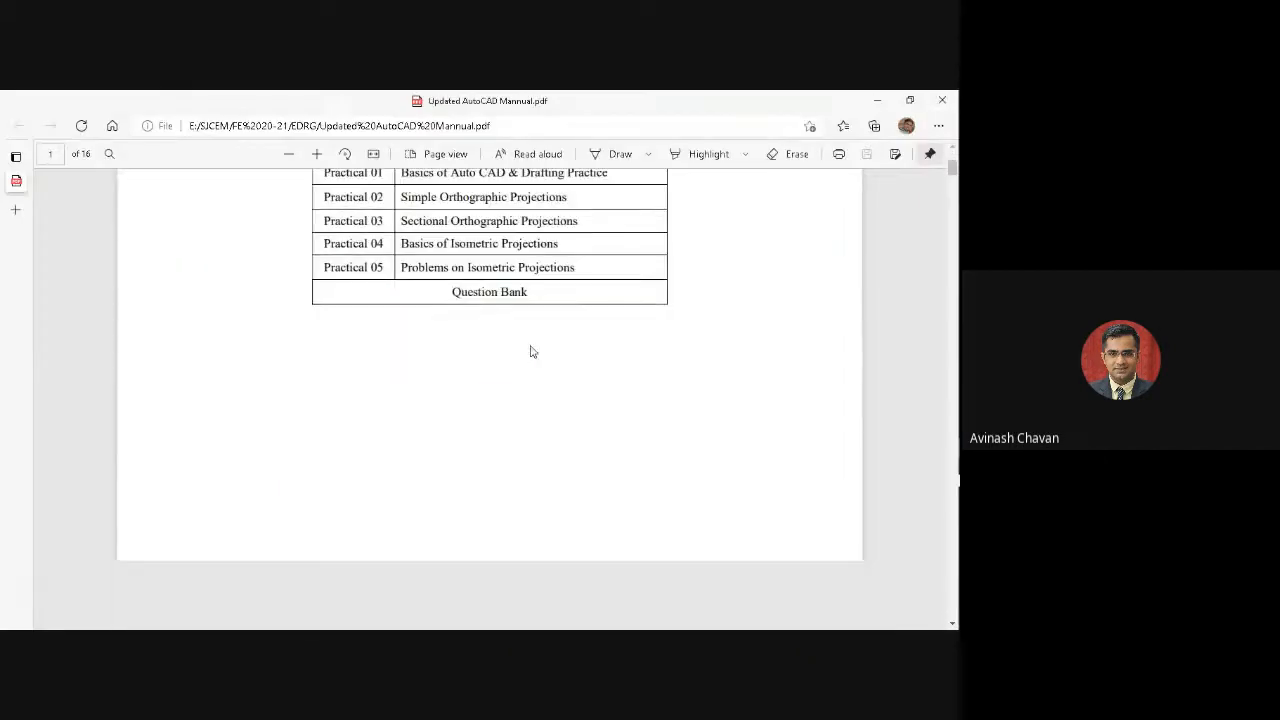
scroll(531, 351, "down", 15)
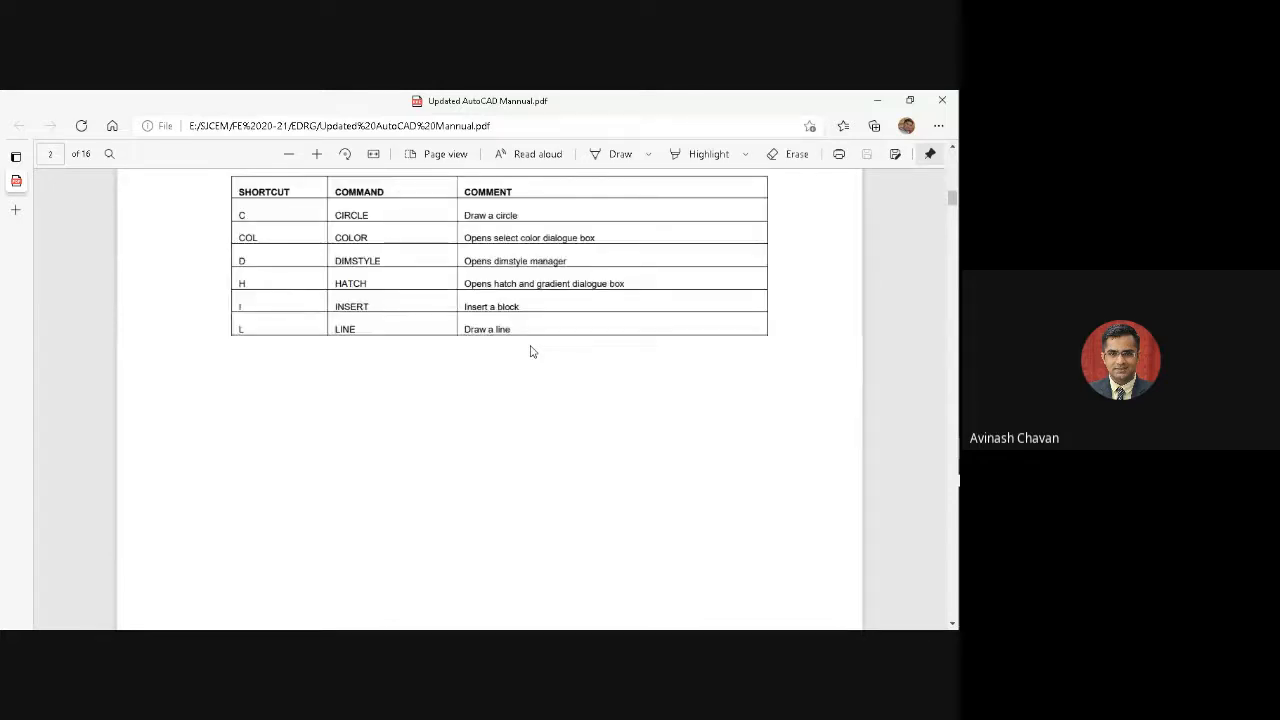
scroll(531, 351, "down", 20)
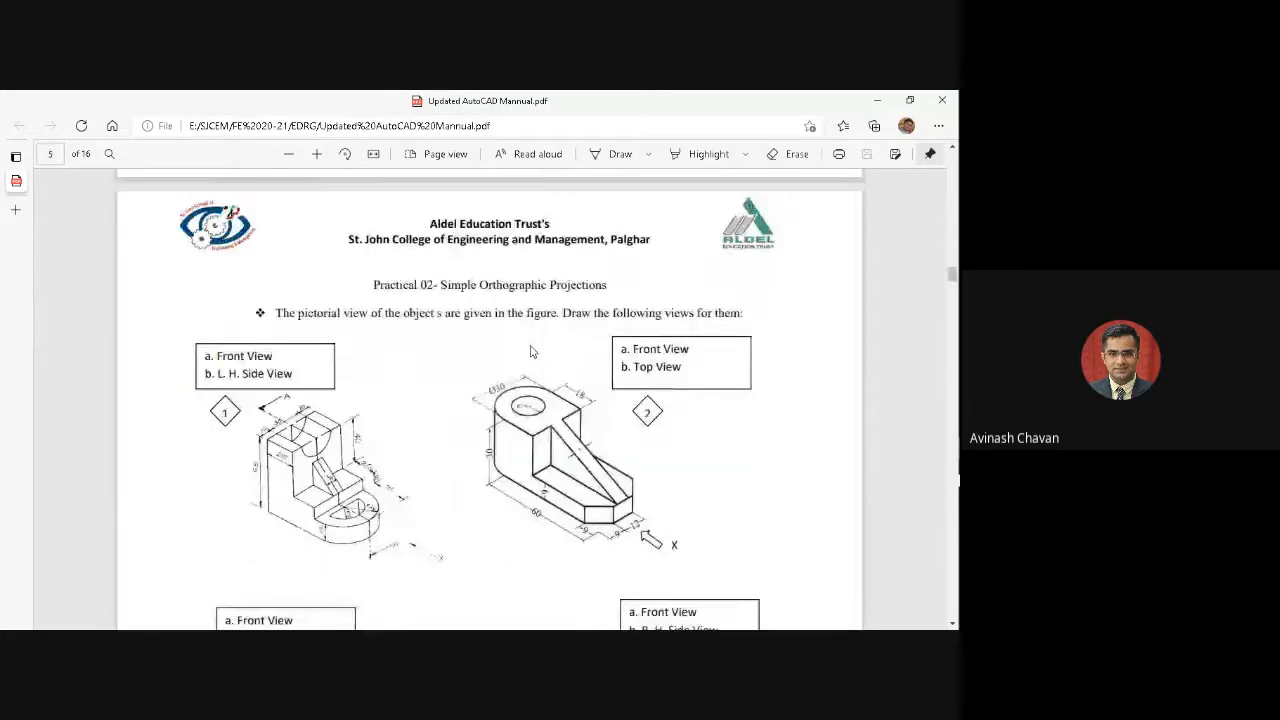
scroll(531, 351, "down", 15)
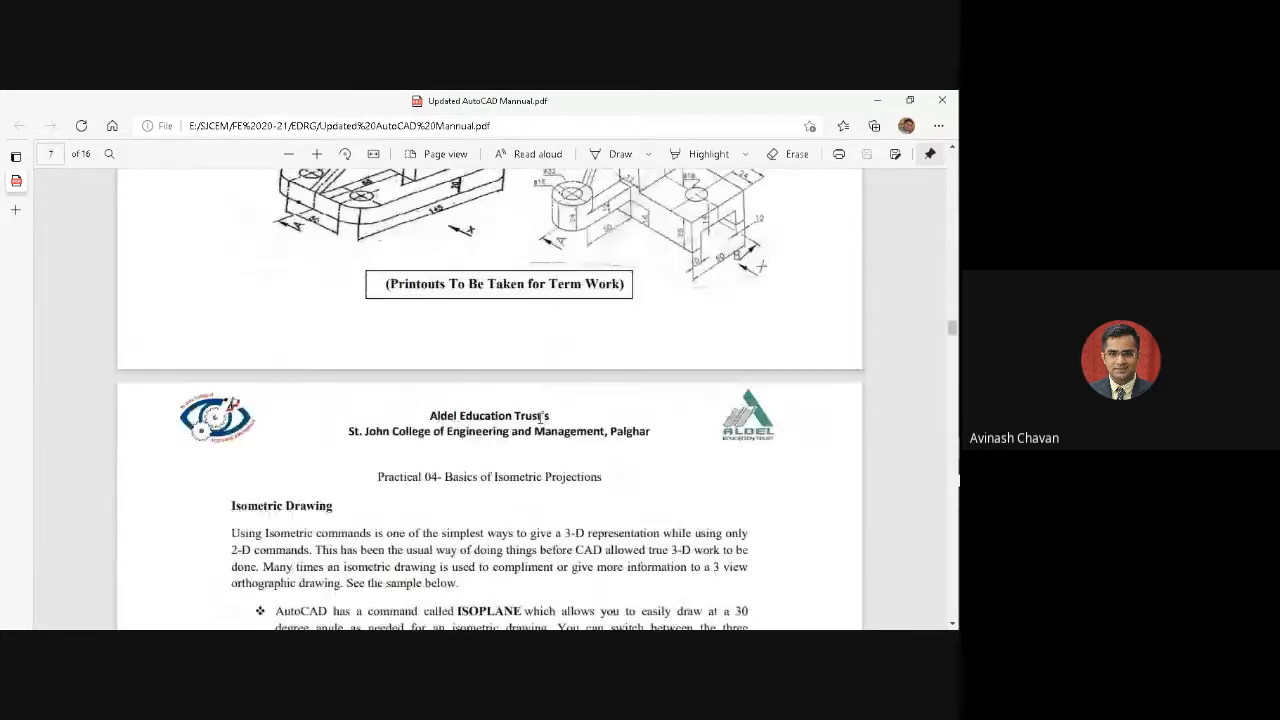
scroll(605, 412, "down", 8)
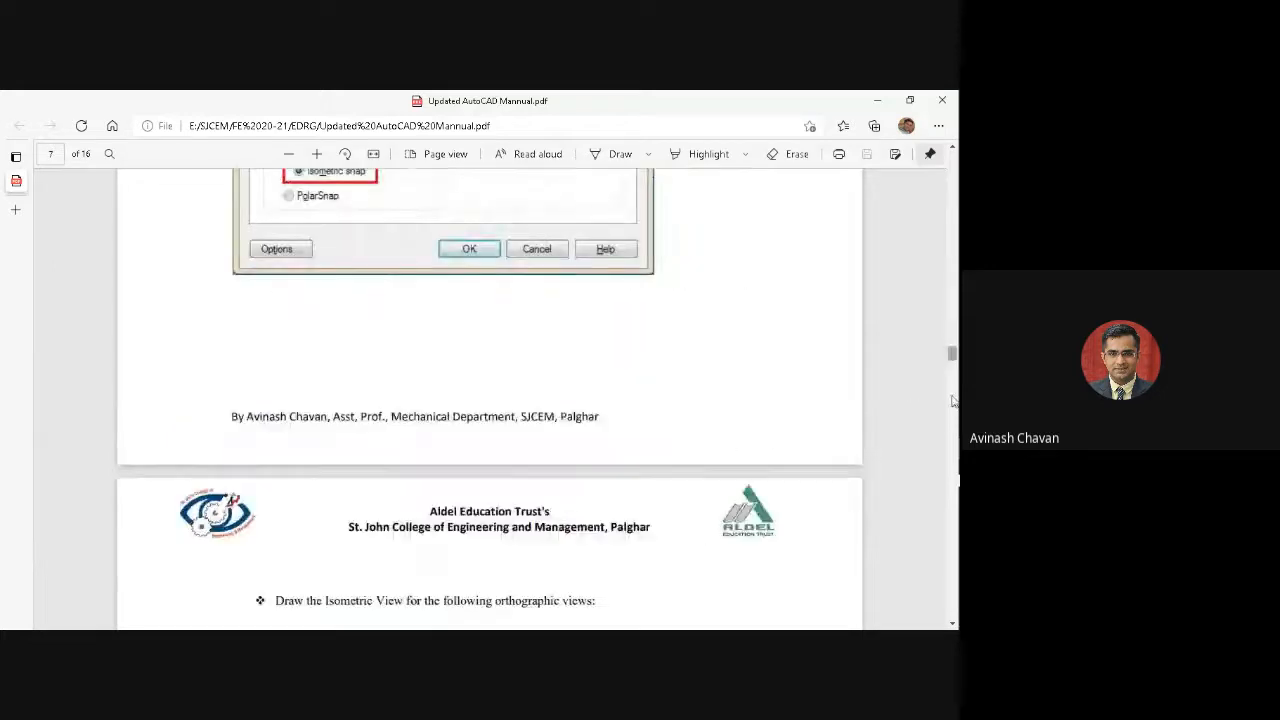
left_click_drag(952, 356, 953, 568)
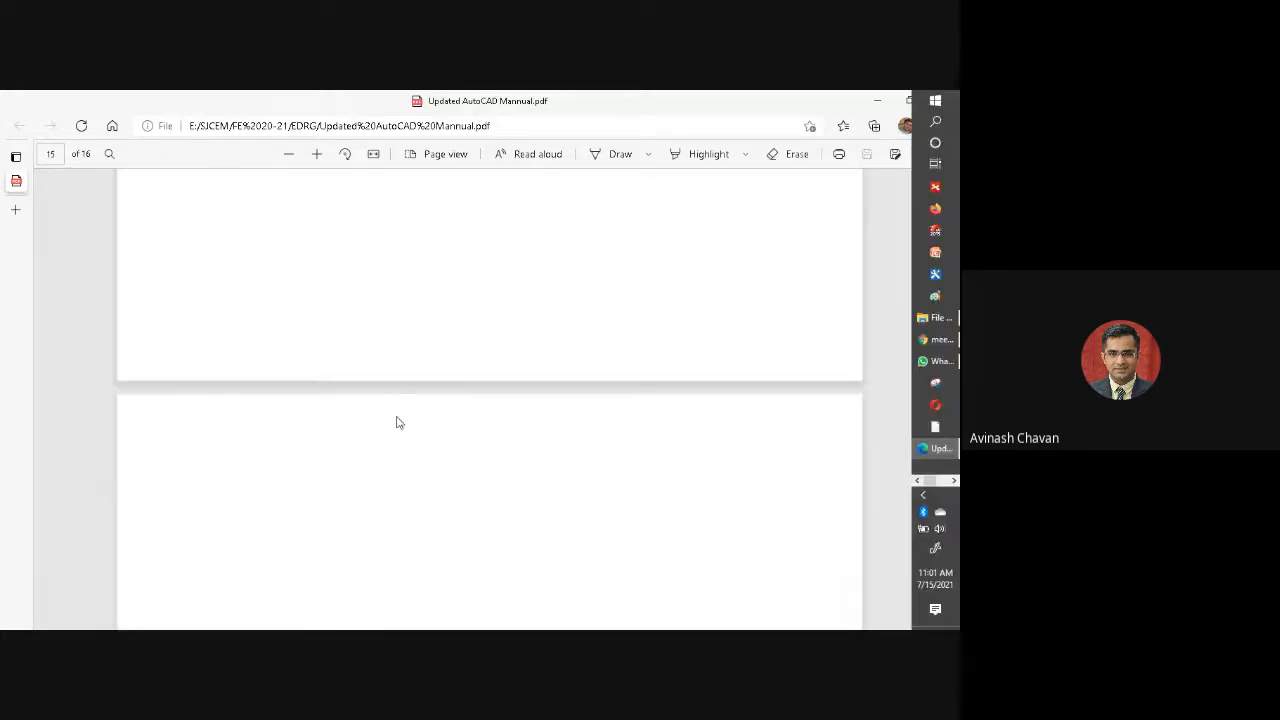
scroll(396, 399, "down", 6)
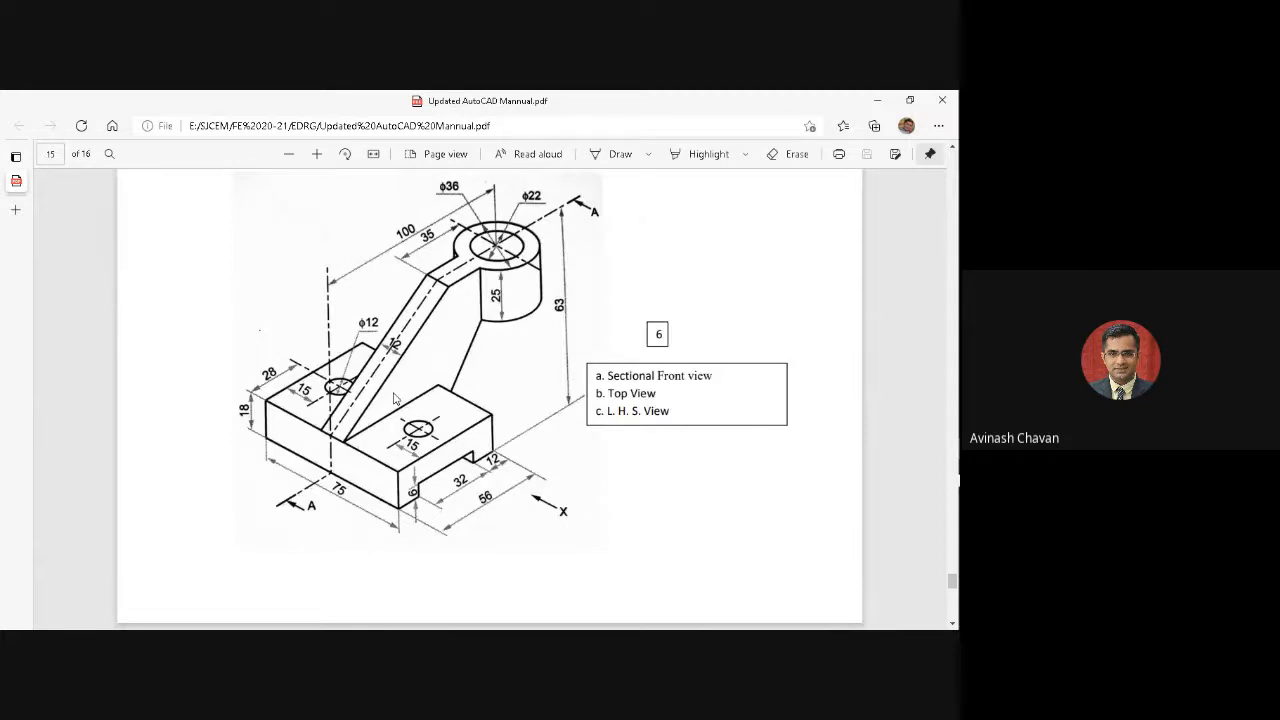
scroll(396, 399, "down", 10)
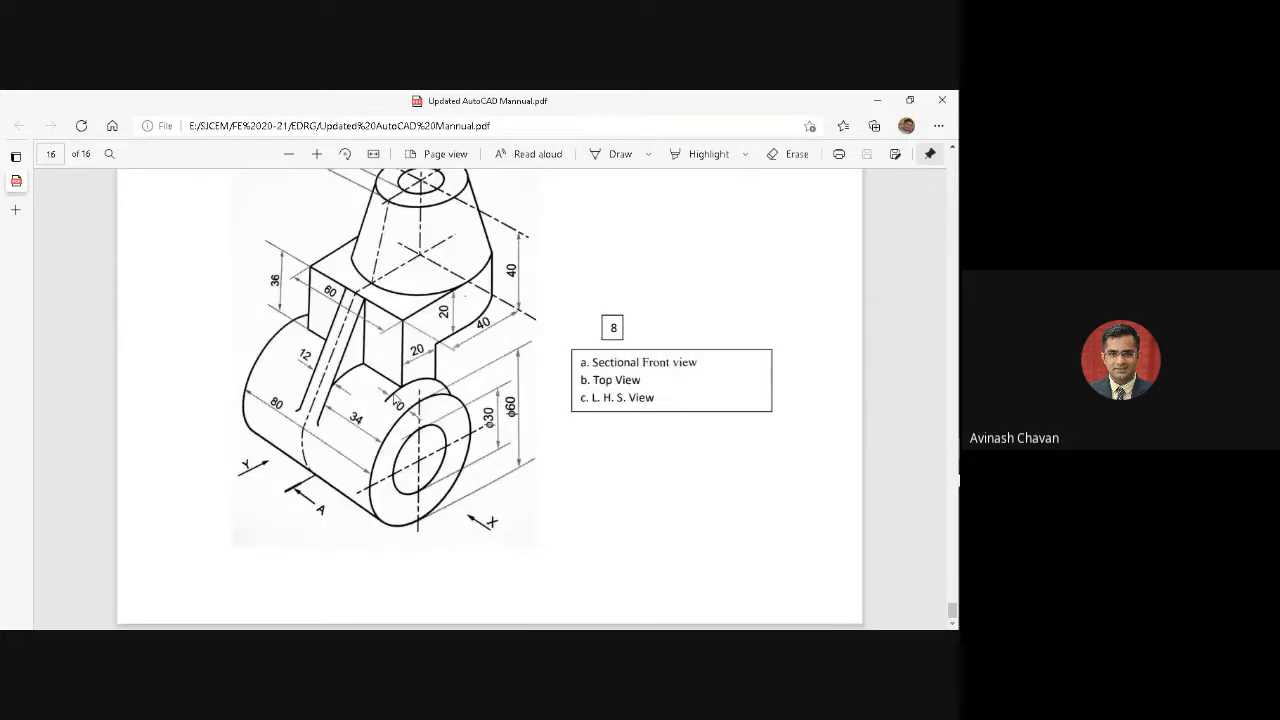
scroll(396, 399, "up", 1)
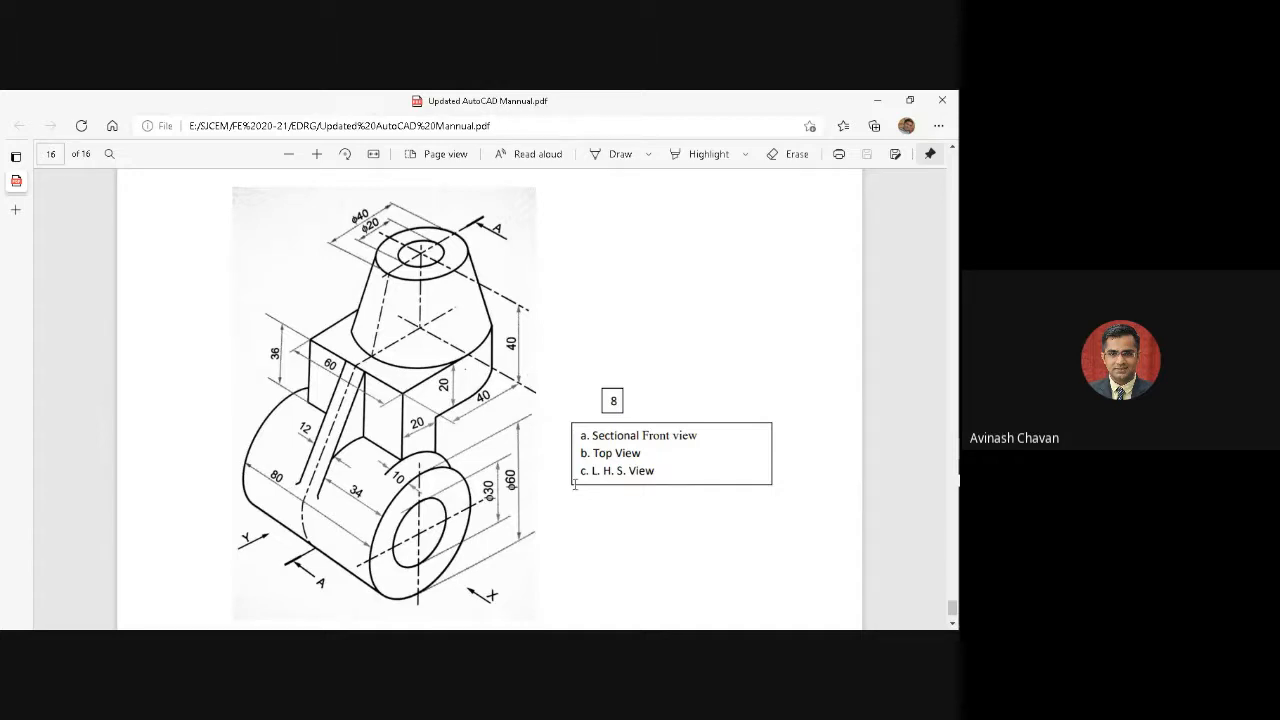
Look over the sectional view problems on pages 15 and 16, returning to a slightly reduced view of problem 8.
mouse_move(958, 386)
scroll(419, 378, "down", 1)
scroll(419, 378, "up", 10)
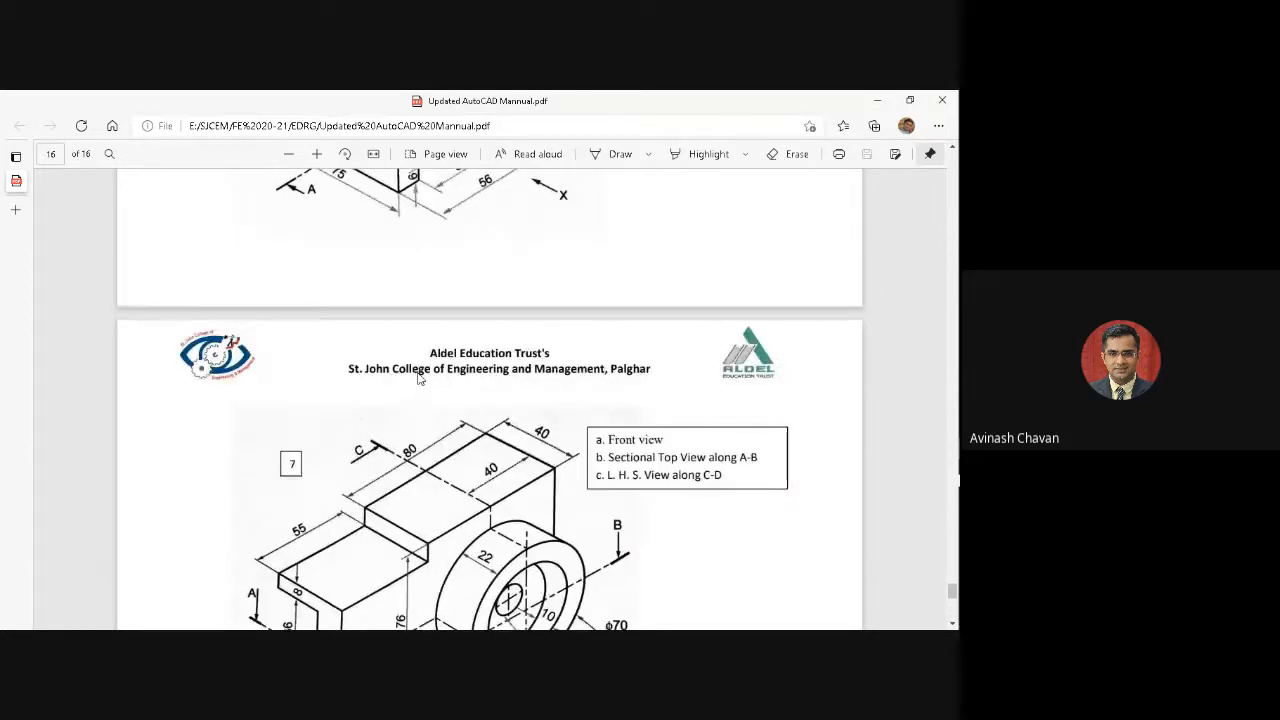
scroll(419, 378, "up", 8)
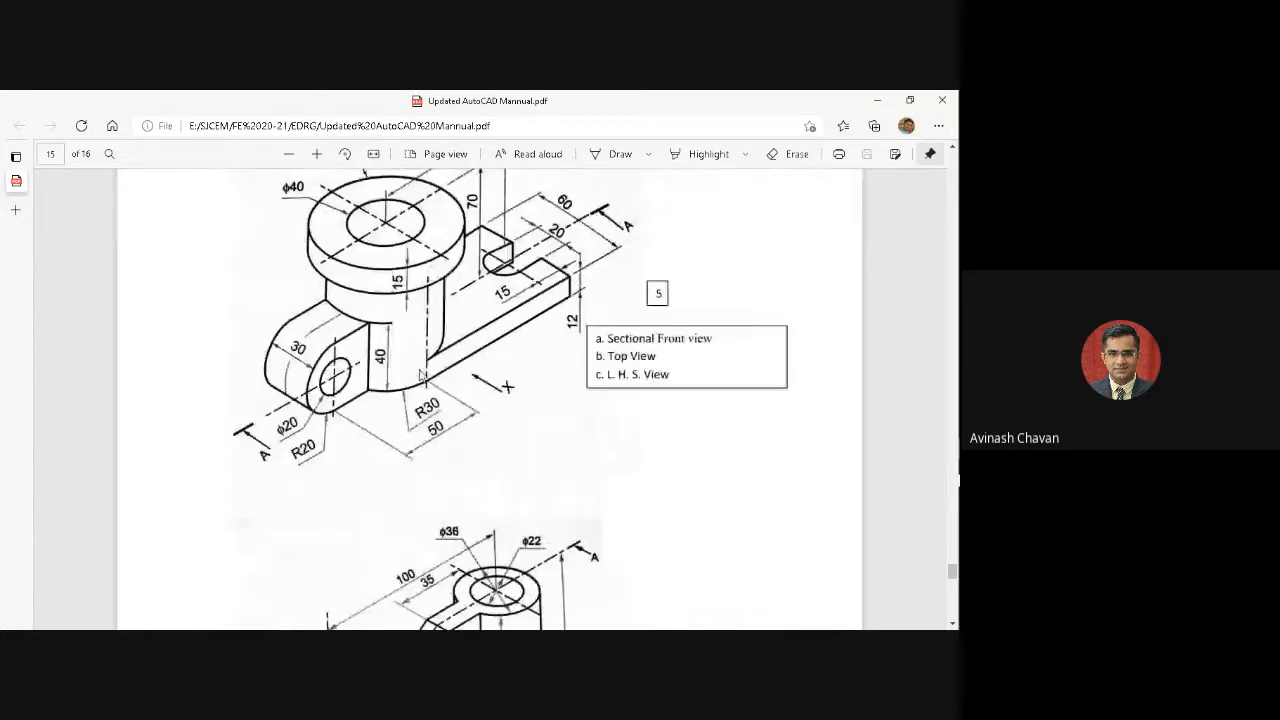
scroll(421, 375, "down", 17)
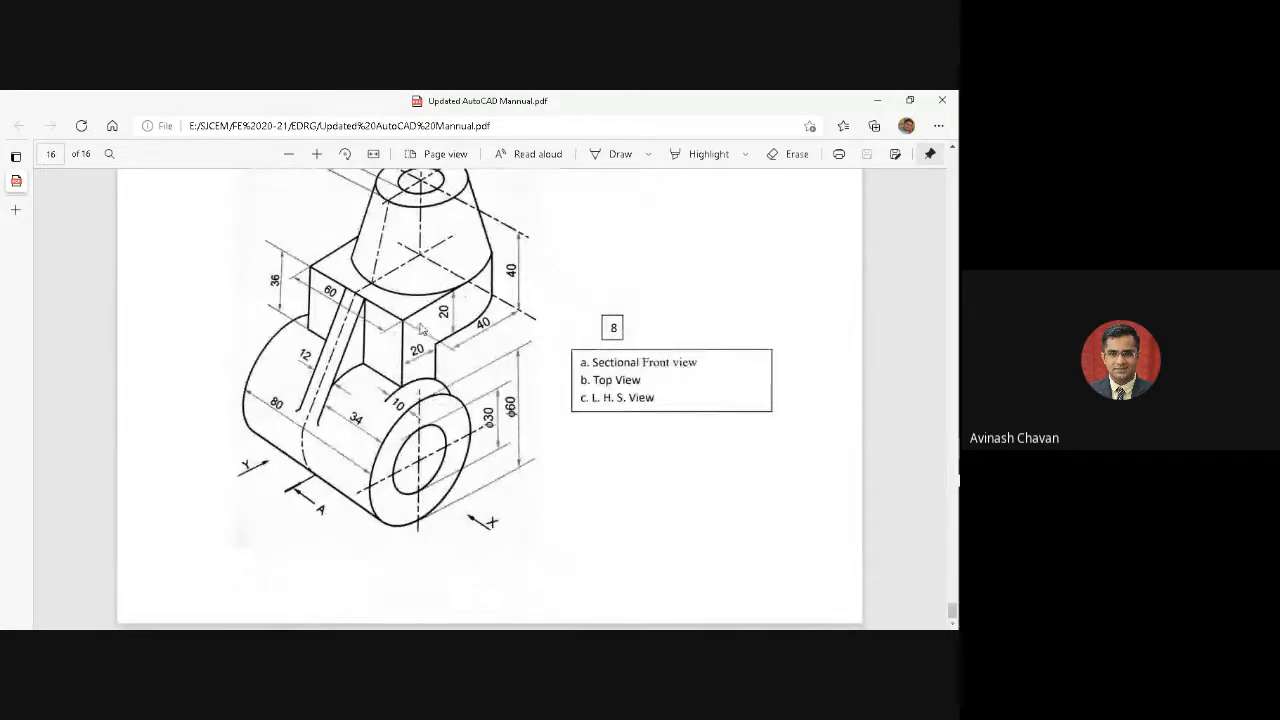
scroll(421, 328, "up", 1)
scroll(422, 328, "down", 2, "ctrl")
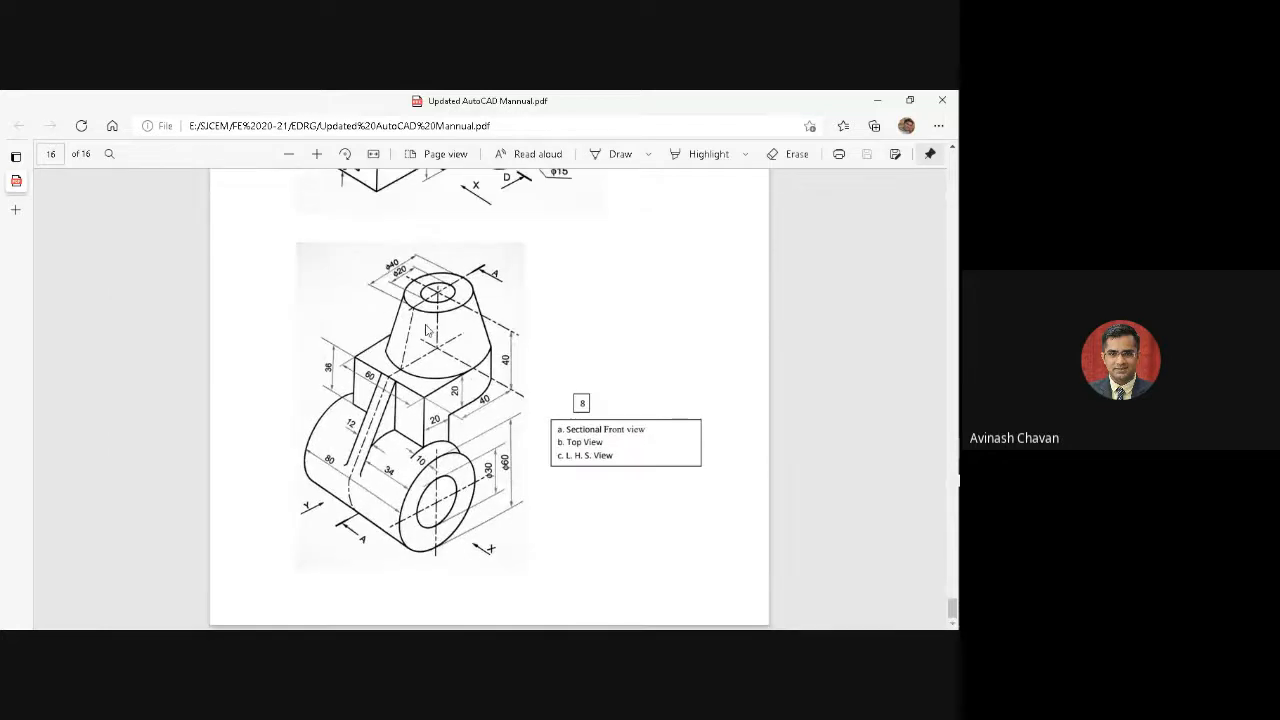
scroll(424, 329, "up", 1, "ctrl")
scroll(426, 330, "down", 1)
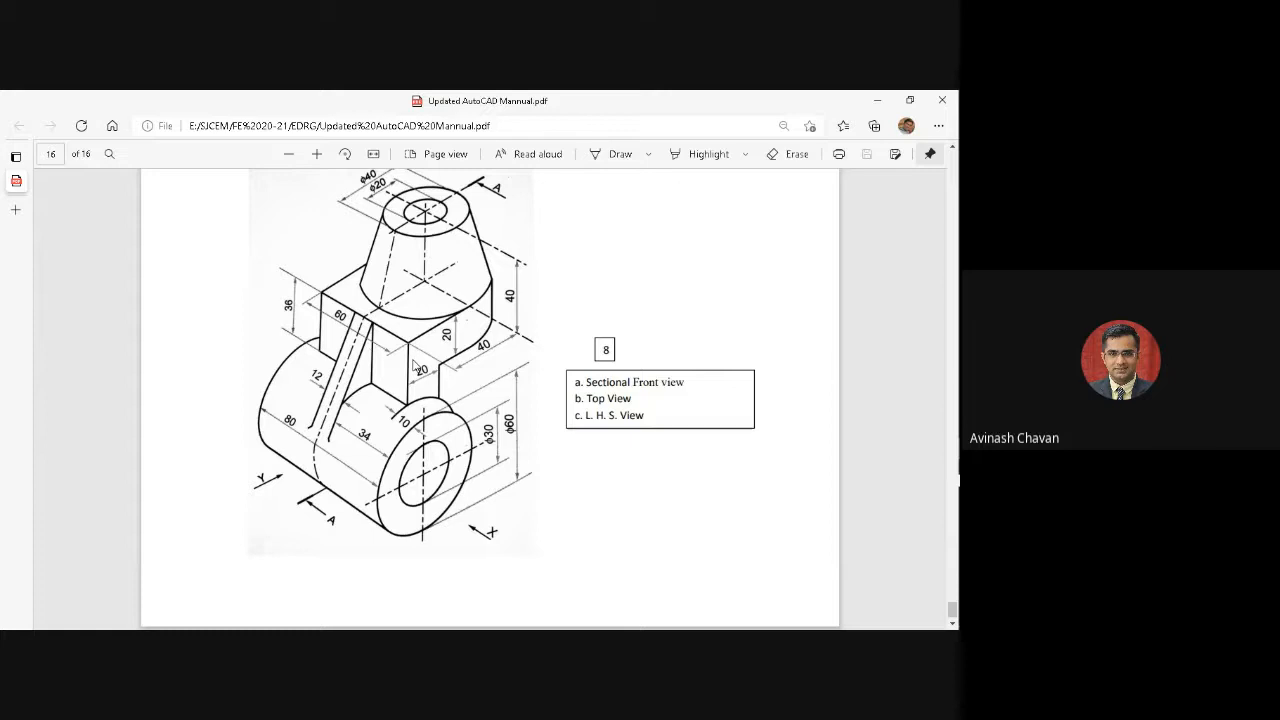
Raise the system volume to 100.
key("alt+Tab")
key("alt+Tab")
key("XF86AudioRaiseVolume")
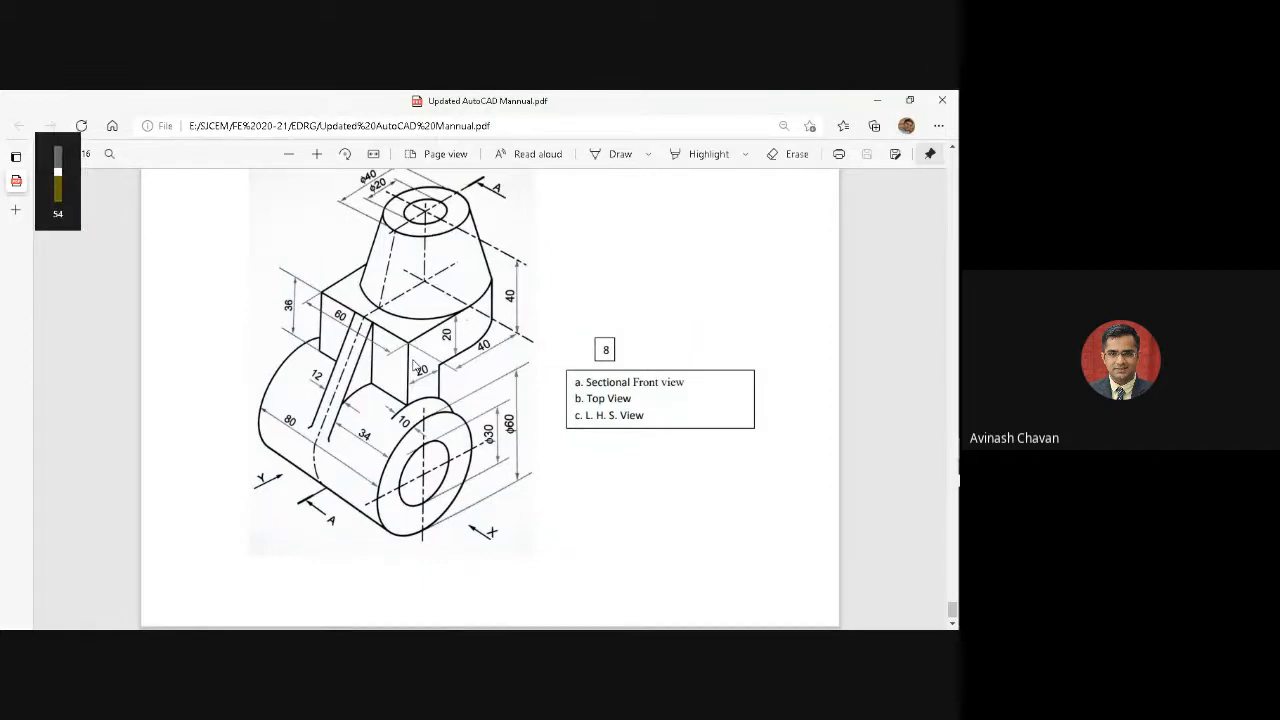
key("XF86AudioRaiseVolume")
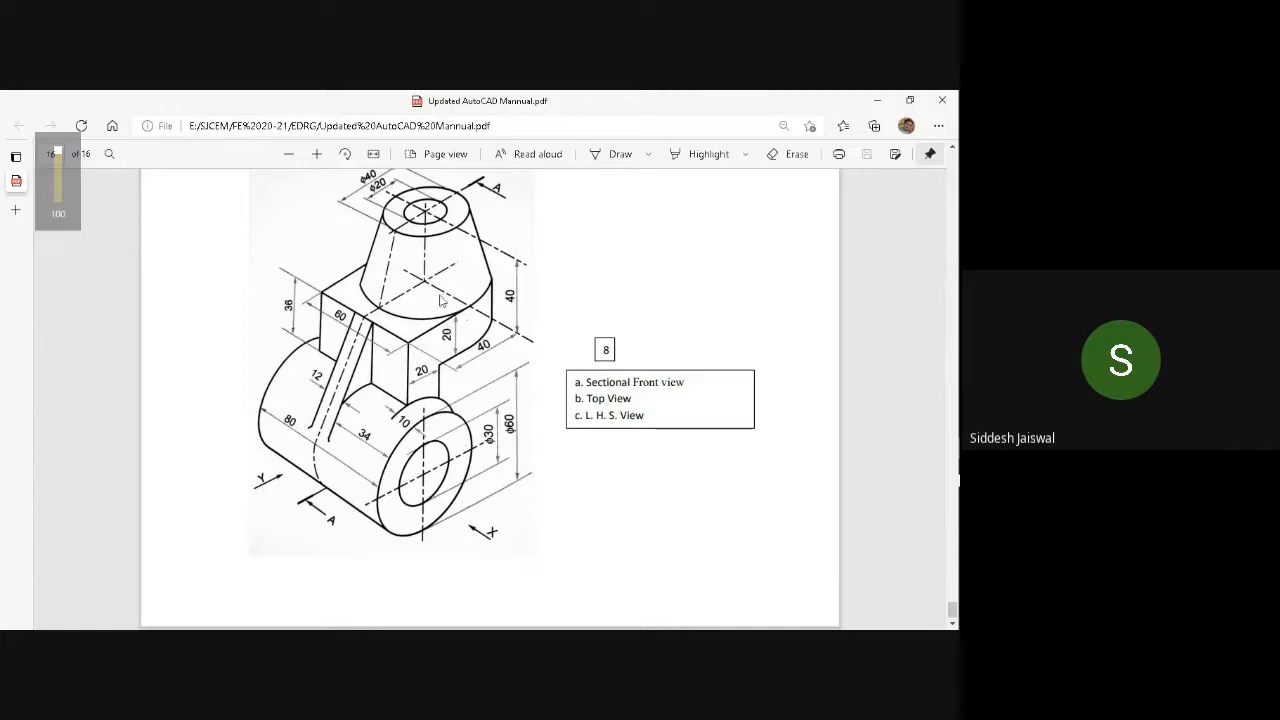
Examine the figure of problem 8 and its list of required views, starting with the sectional front view.
scroll(440, 300, "up", 1)
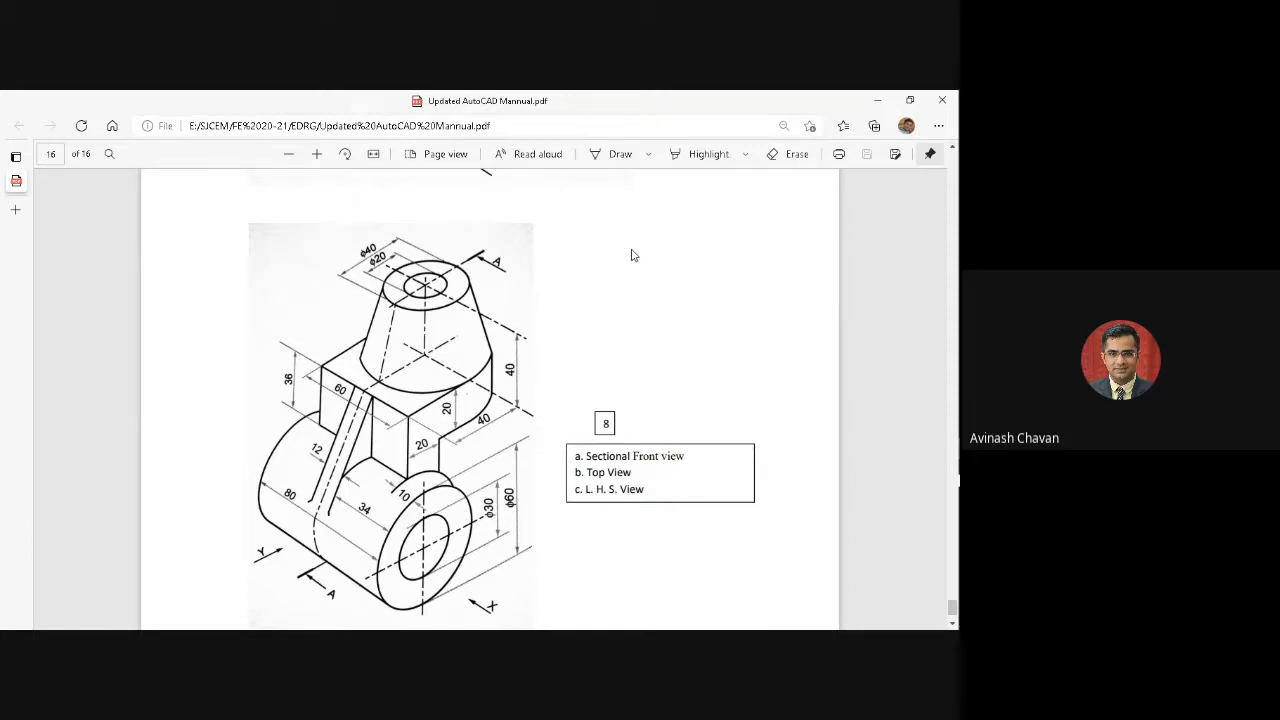
scroll(630, 279, "down", 1)
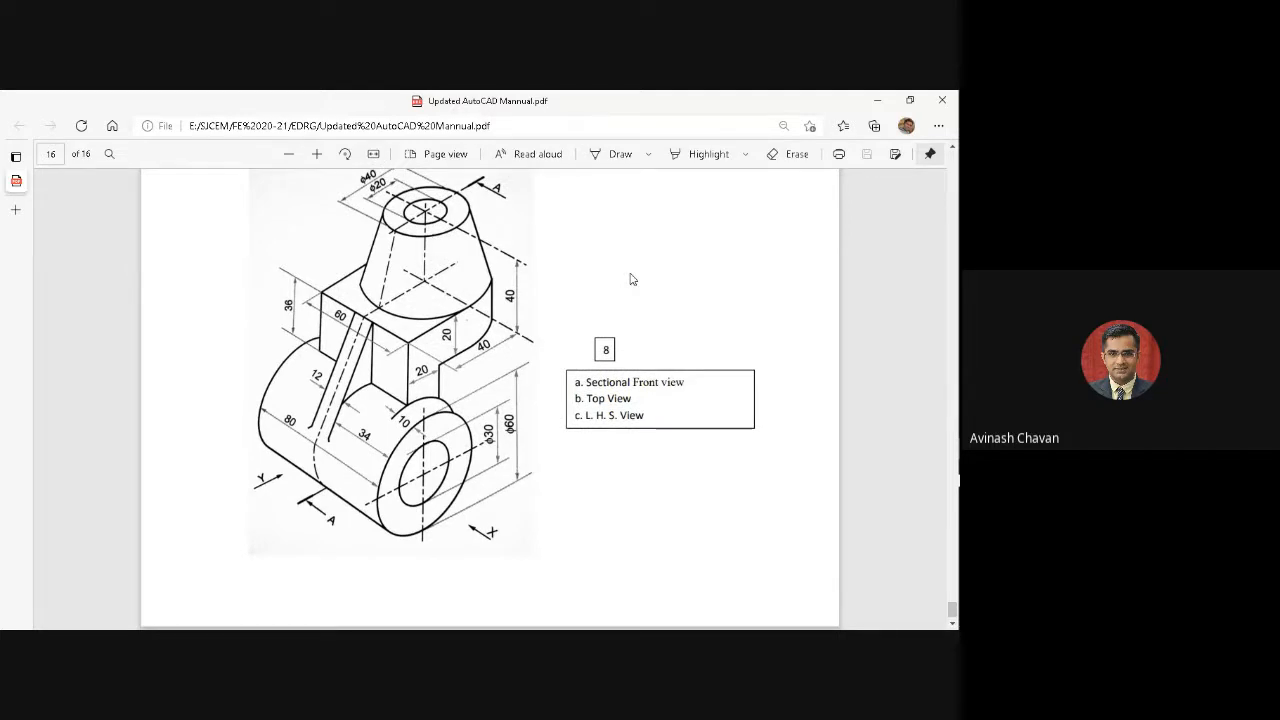
scroll(630, 279, "up", 1)
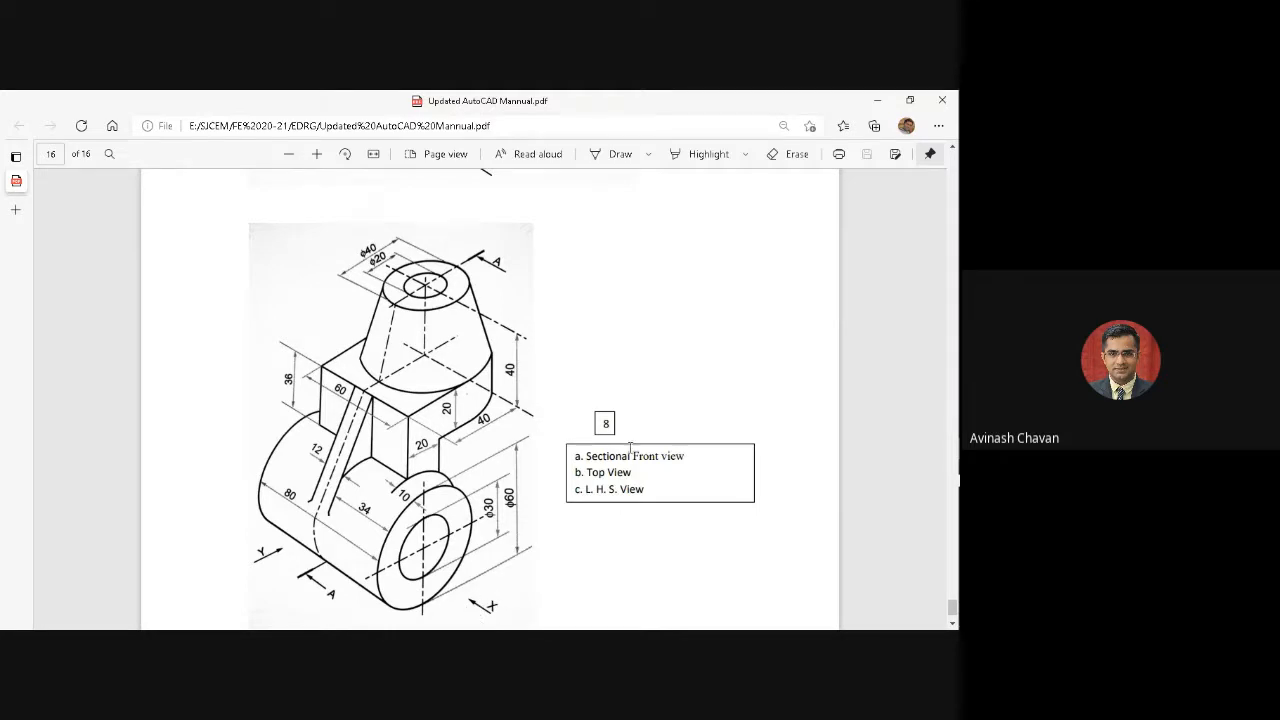
left_click_drag(686, 456, 575, 455)
left_click(575, 455)
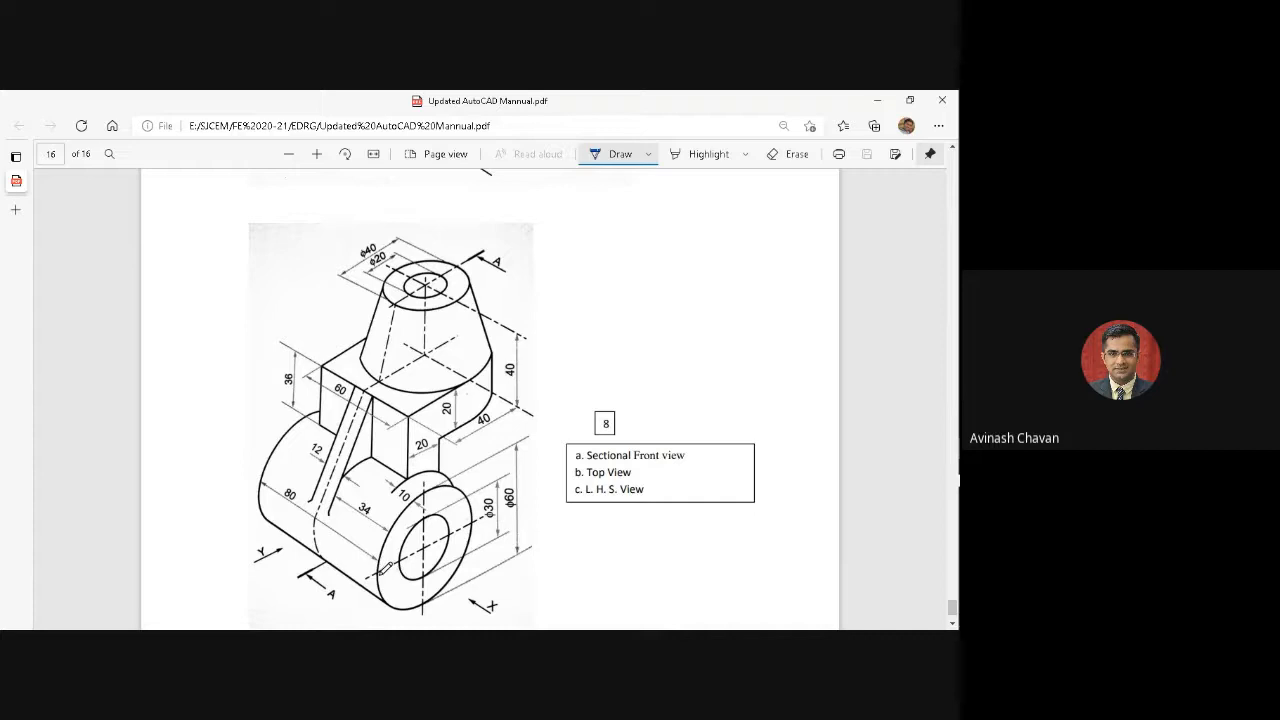
With the Draw pen, mark the radius on the cylinder's front face, circle the Ø60 dimension and write 30 below the cylinder.
left_click_drag(377, 571, 429, 547)
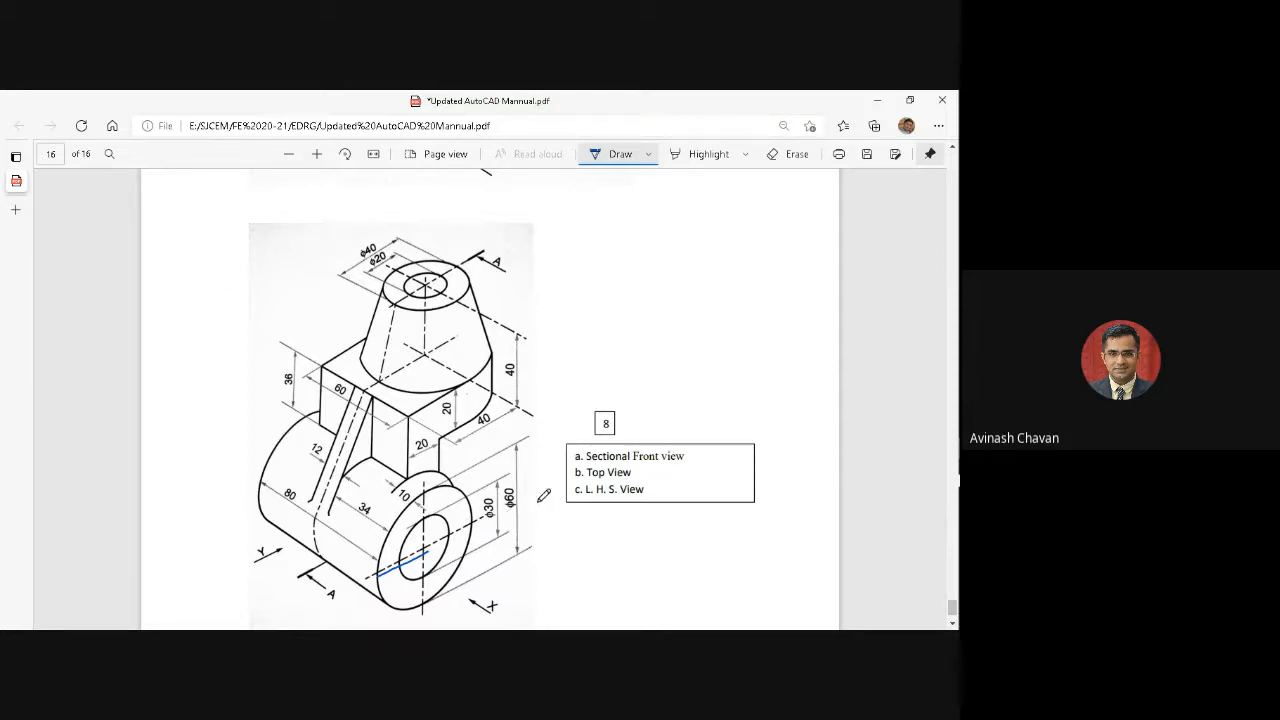
mouse_move(511, 484)
left_mouse_down()
mouse_move(514, 504)
mouse_move(522, 486)
left_mouse_up()
mouse_move(391, 620)
left_mouse_down()
mouse_move(398, 629)
mouse_move(414, 614)
left_mouse_up()
Ink the block's front corner edge and a slanted reference line, mark the 40 dimension and circle the handwritten 30.
left_click_drag(414, 410, 476, 458)
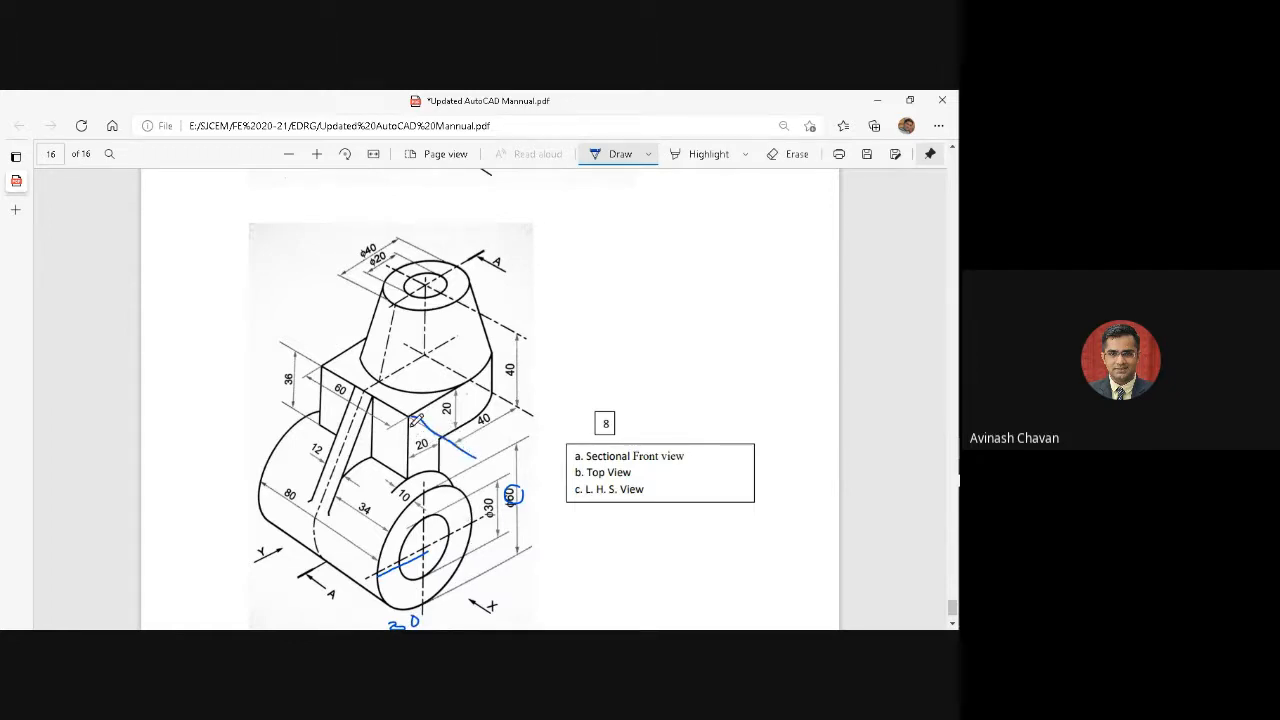
left_click_drag(410, 418, 410, 472)
mouse_move(520, 409)
left_mouse_down()
mouse_move(458, 441)
mouse_move(498, 414)
mouse_move(474, 428)
left_mouse_up()
mouse_move(397, 603)
left_mouse_down()
mouse_move(390, 622)
mouse_move(434, 620)
mouse_move(416, 594)
mouse_move(400, 607)
left_mouse_up()
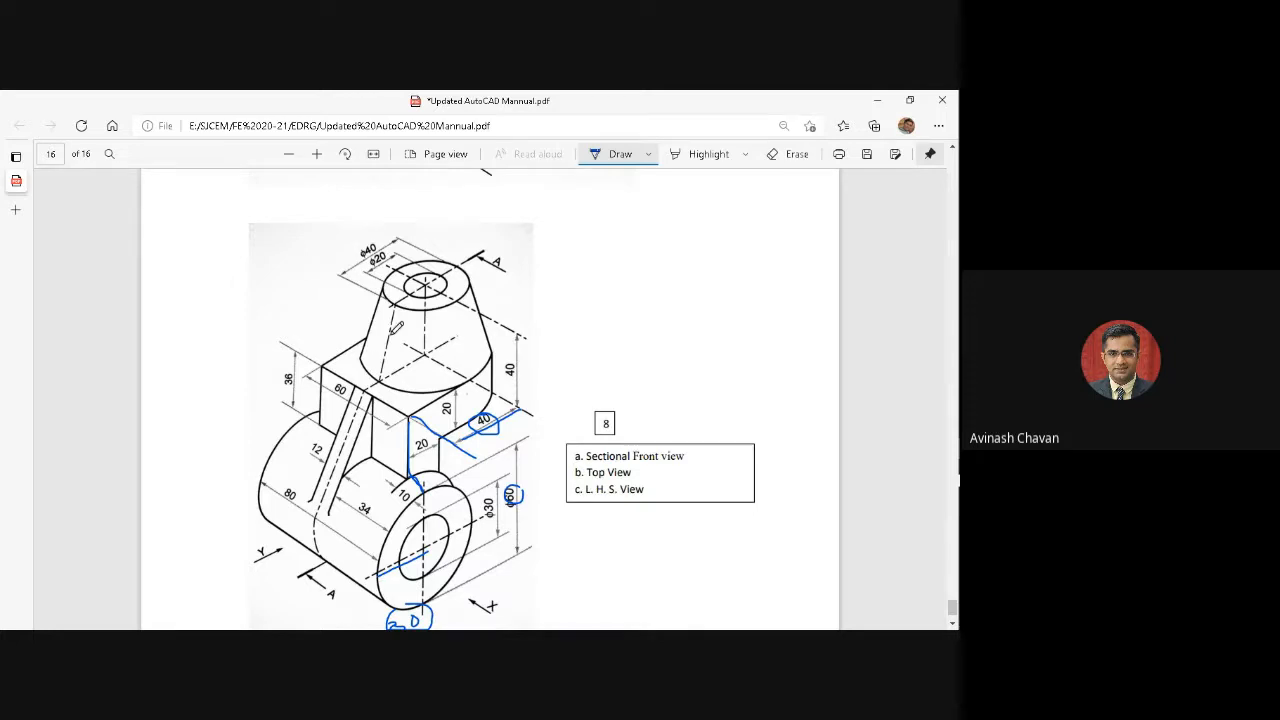
Circle the block's 60 width dimension, extend the 40 dimension line outward and write 30 beside the extension.
mouse_move(345, 368)
left_mouse_down()
mouse_move(330, 386)
mouse_move(355, 398)
mouse_move(352, 362)
mouse_move(333, 372)
left_mouse_up()
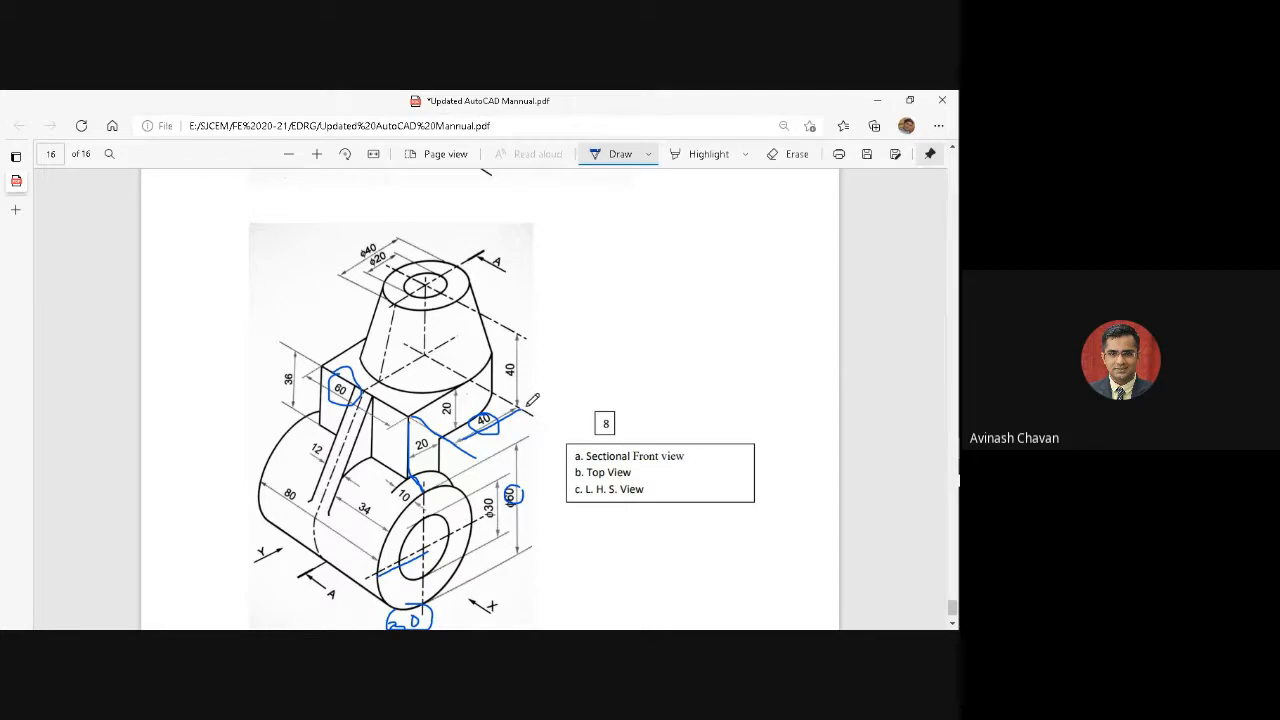
mouse_move(531, 364)
left_mouse_down()
mouse_move(582, 390)
mouse_move(519, 408)
mouse_move(559, 403)
mouse_move(542, 412)
mouse_move(566, 392)
left_mouse_up()
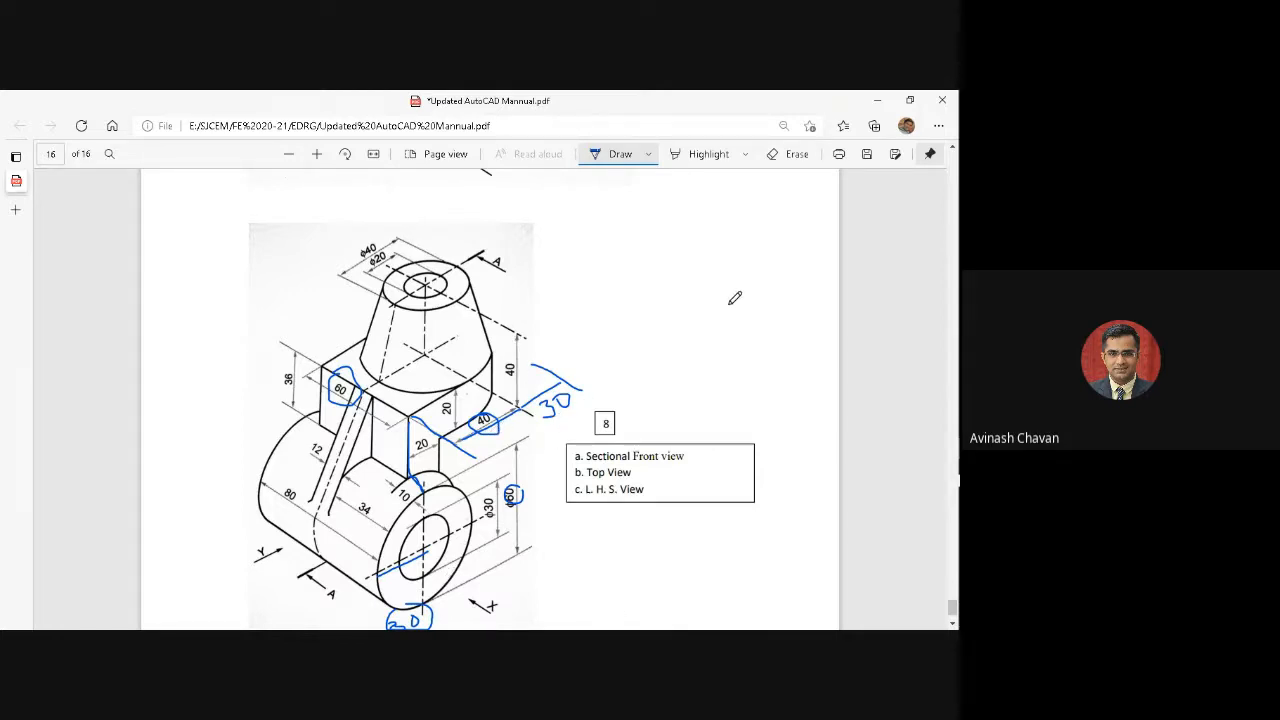
Write the overall length L = 100 with the Draw pen beside the figure of problem 8.
mouse_move(679, 291)
left_mouse_down()
mouse_move(680, 312)
mouse_move(716, 290)
left_mouse_up()
mouse_move(631, 296)
left_mouse_down()
mouse_move(632, 316)
mouse_move(674, 313)
left_mouse_up()
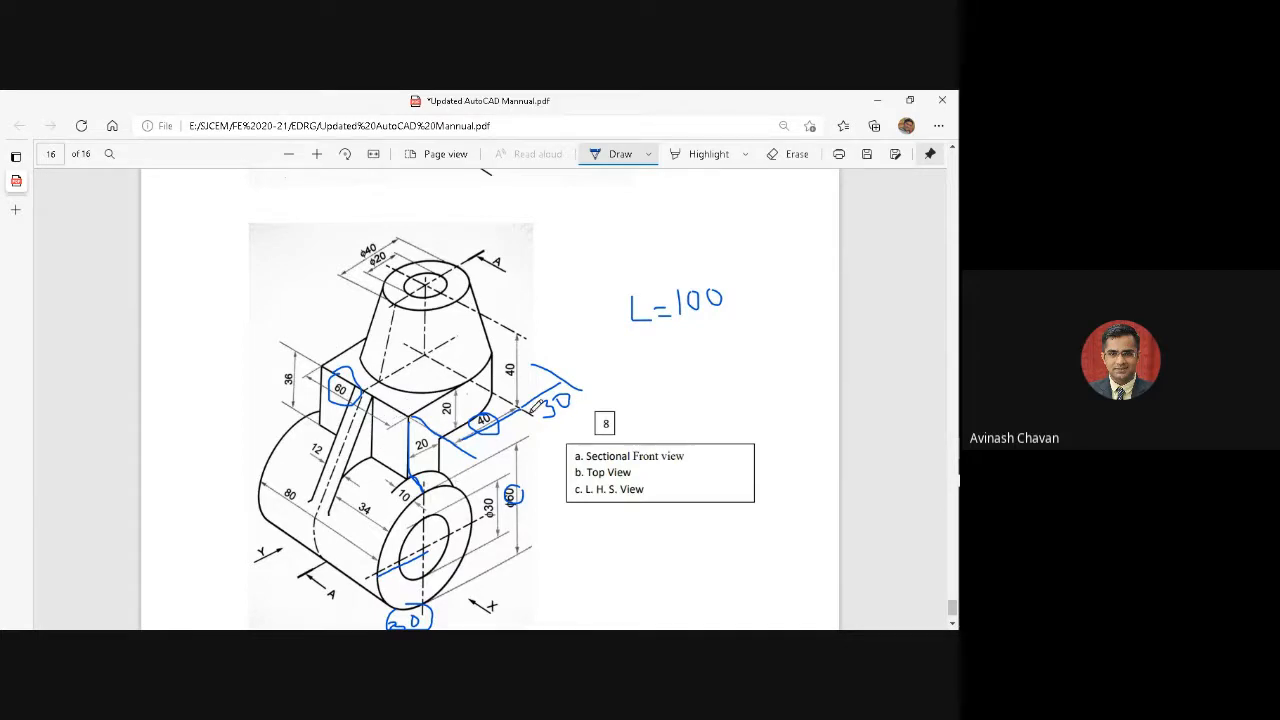
scroll(522, 332, "down", 1)
scroll(522, 332, "up", 1)
scroll(522, 332, "down", 2, "ctrl")
scroll(522, 332, "up", 2, "ctrl")
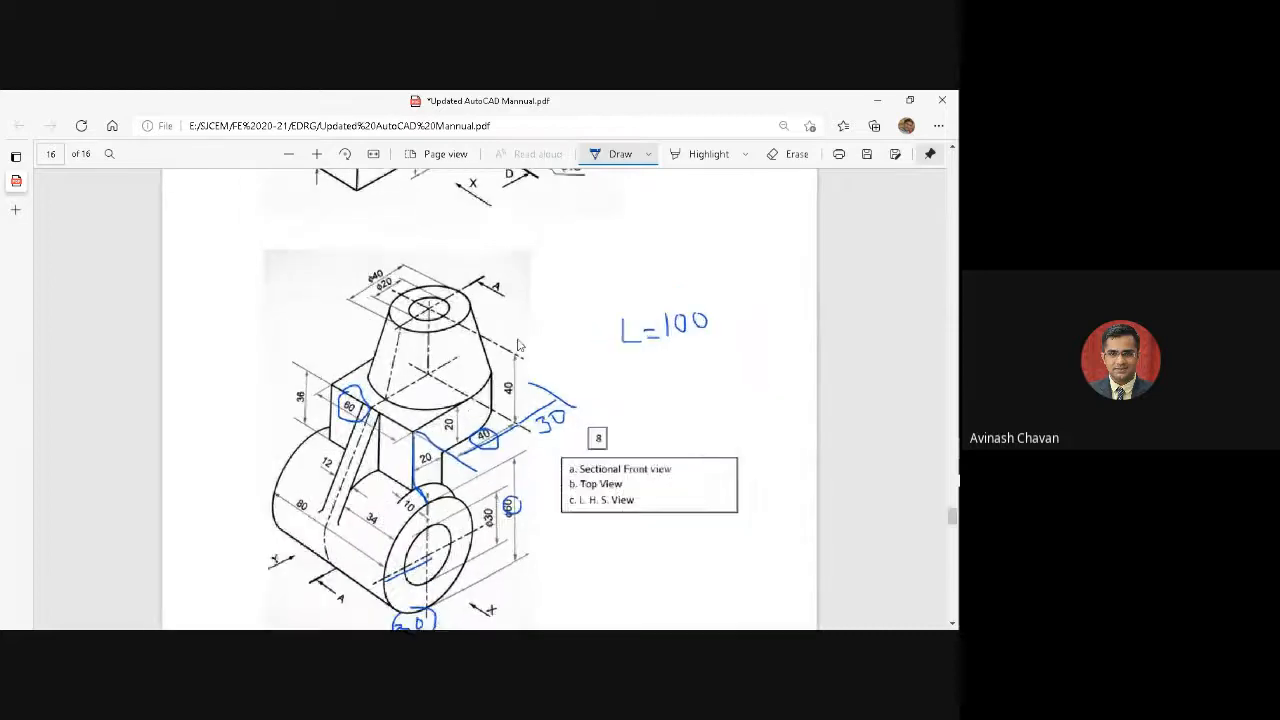
scroll(522, 332, "down", 1)
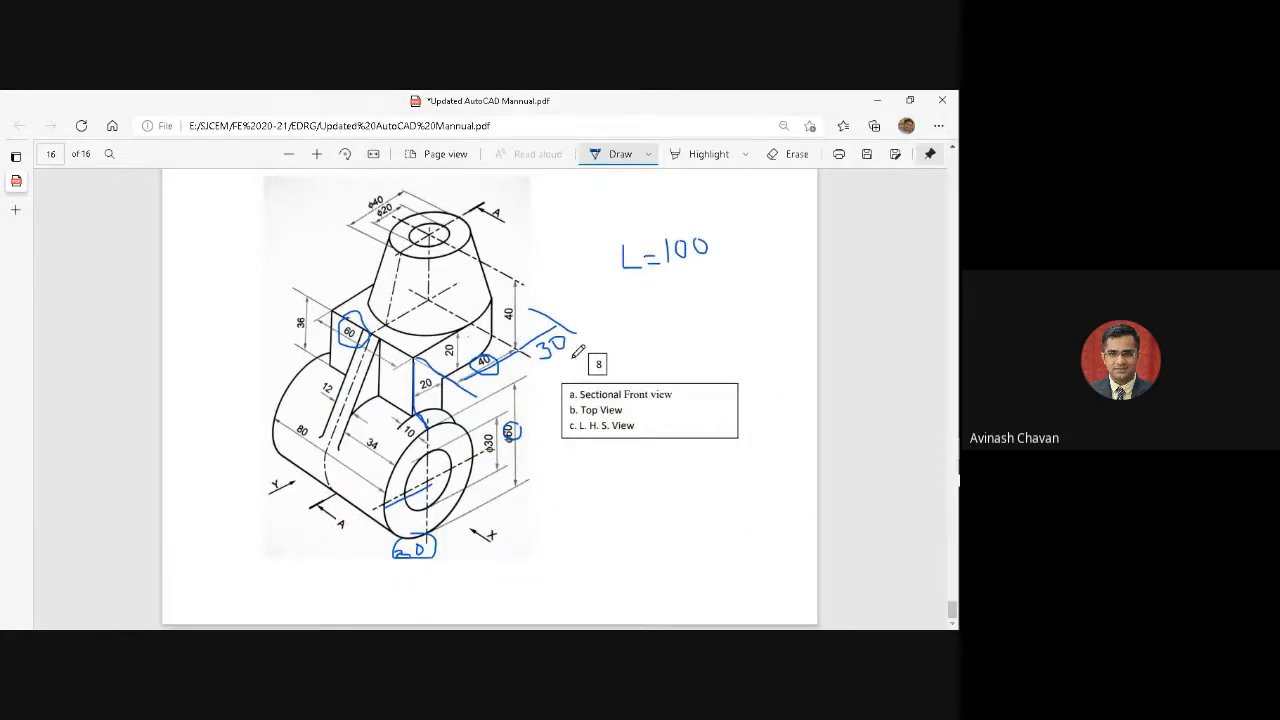
Write the overall breadth B = 80 below the length note and circle the cylinder's 80 dimension.
mouse_move(630, 313)
left_mouse_down()
mouse_move(630, 299)
mouse_move(647, 317)
mouse_move(630, 325)
mouse_move(687, 308)
left_mouse_up()
mouse_move(300, 412)
left_mouse_down()
mouse_move(306, 440)
mouse_move(318, 420)
mouse_move(314, 440)
left_mouse_up()
mouse_move(710, 302)
left_mouse_down()
mouse_move(706, 324)
mouse_move(714, 300)
mouse_move(741, 325)
mouse_move(737, 293)
left_mouse_up()
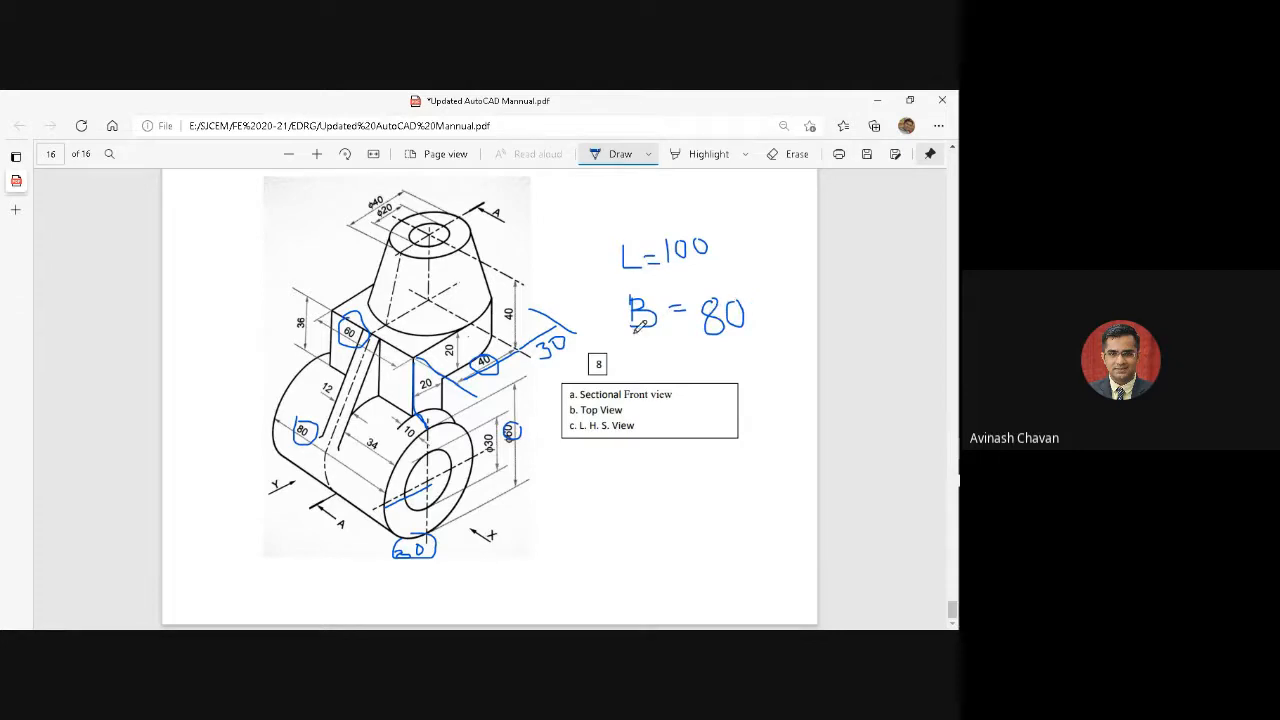
Circle the Ø60, 36 and vertical 40 dimensions and write the overall height H = 136 below the breadth.
mouse_move(631, 352)
left_mouse_down()
mouse_move(631, 378)
mouse_move(659, 366)
mouse_move(659, 380)
mouse_move(684, 356)
mouse_move(694, 367)
left_mouse_up()
mouse_move(519, 417)
left_mouse_down()
mouse_move(499, 428)
mouse_move(522, 446)
mouse_move(516, 416)
left_mouse_up()
mouse_move(312, 301)
left_mouse_down()
mouse_move(290, 330)
mouse_move(324, 339)
mouse_move(316, 303)
mouse_move(314, 316)
left_mouse_up()
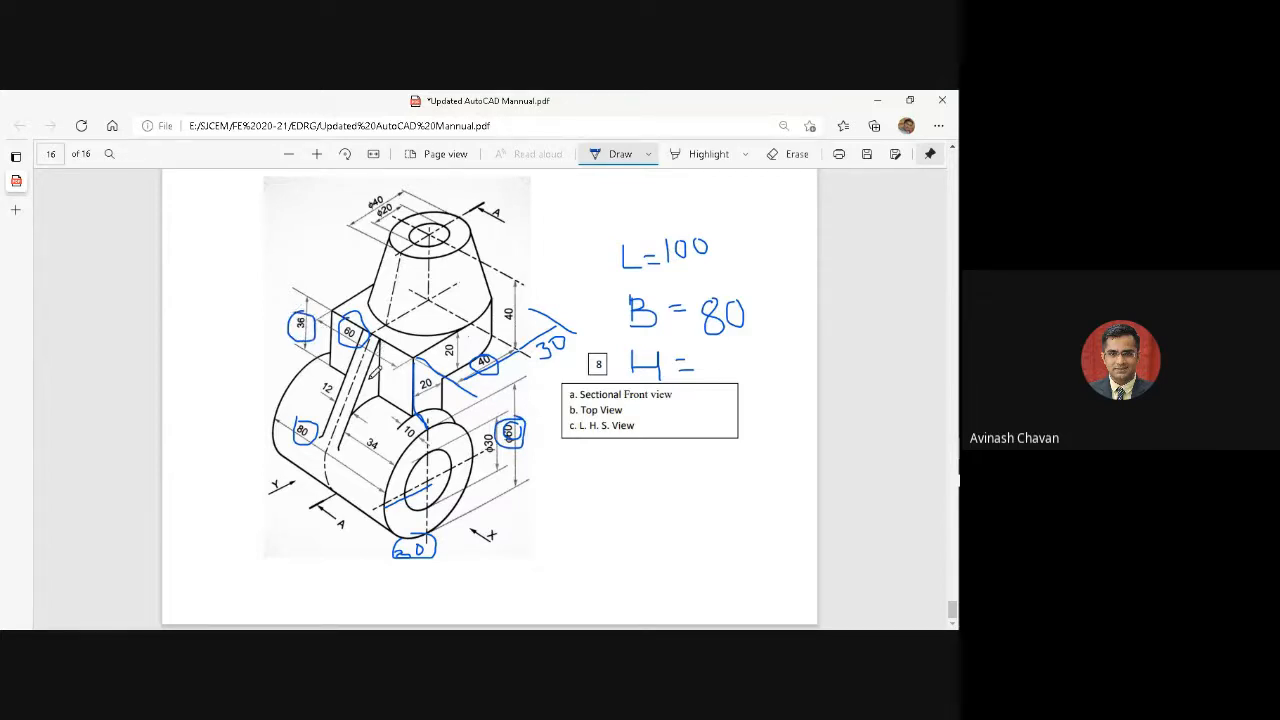
mouse_move(516, 308)
left_mouse_down()
mouse_move(505, 298)
mouse_move(518, 336)
left_mouse_up()
mouse_move(707, 357)
left_mouse_down()
mouse_move(712, 378)
mouse_move(737, 361)
mouse_move(726, 377)
mouse_move(758, 372)
mouse_move(747, 366)
left_mouse_up()
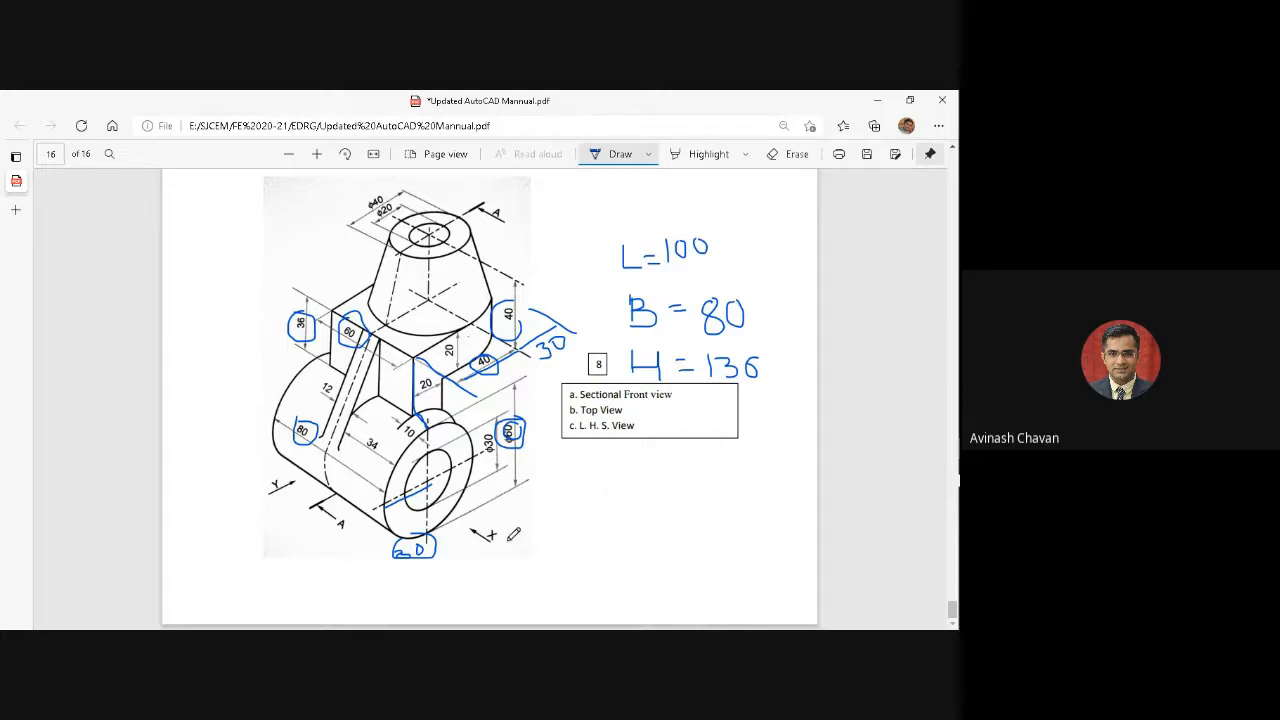
Write FV with TV beneath it below the list of views, add RH to the right of FV and re-ink FV's V.
mouse_move(664, 484)
left_mouse_down()
mouse_move(665, 496)
mouse_move(688, 483)
mouse_move(680, 490)
mouse_move(700, 499)
mouse_move(710, 486)
left_mouse_up()
mouse_move(677, 528)
left_mouse_down()
mouse_move(677, 558)
mouse_move(690, 527)
mouse_move(707, 543)
mouse_move(712, 532)
left_mouse_up()
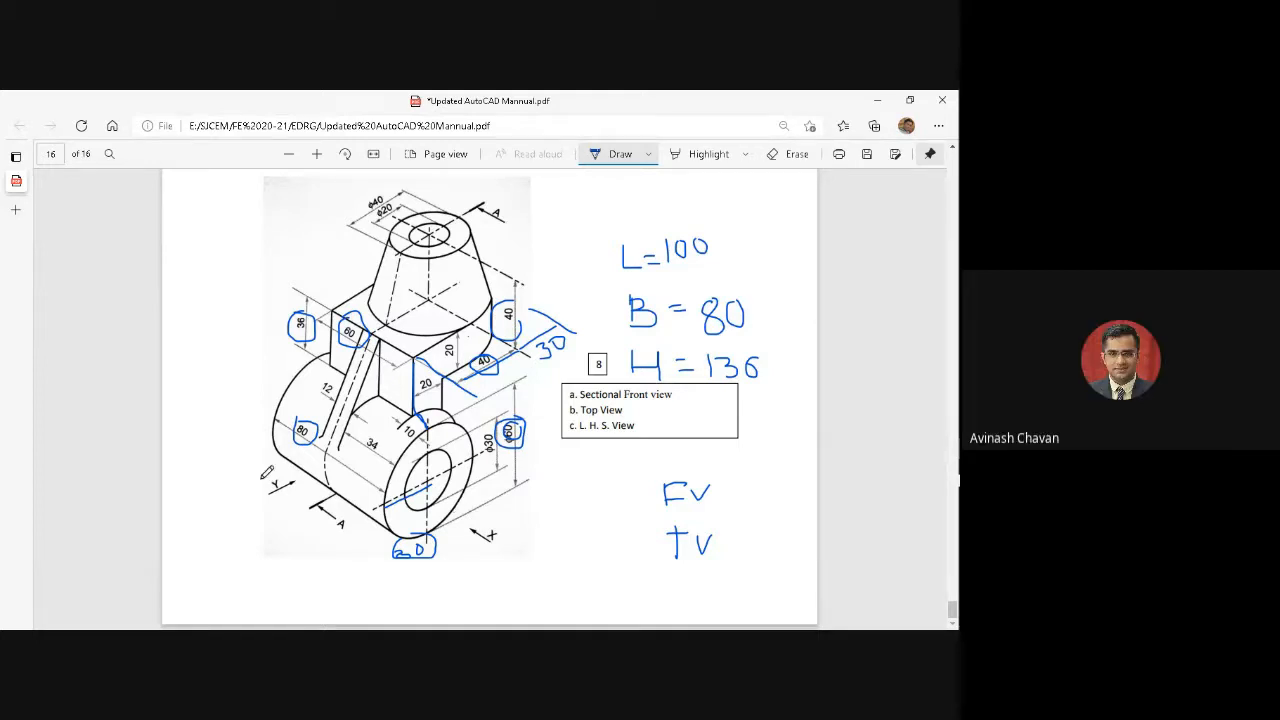
mouse_move(731, 481)
left_mouse_down()
mouse_move(731, 504)
mouse_move(751, 477)
mouse_move(752, 505)
mouse_move(774, 490)
mouse_move(778, 508)
left_mouse_up()
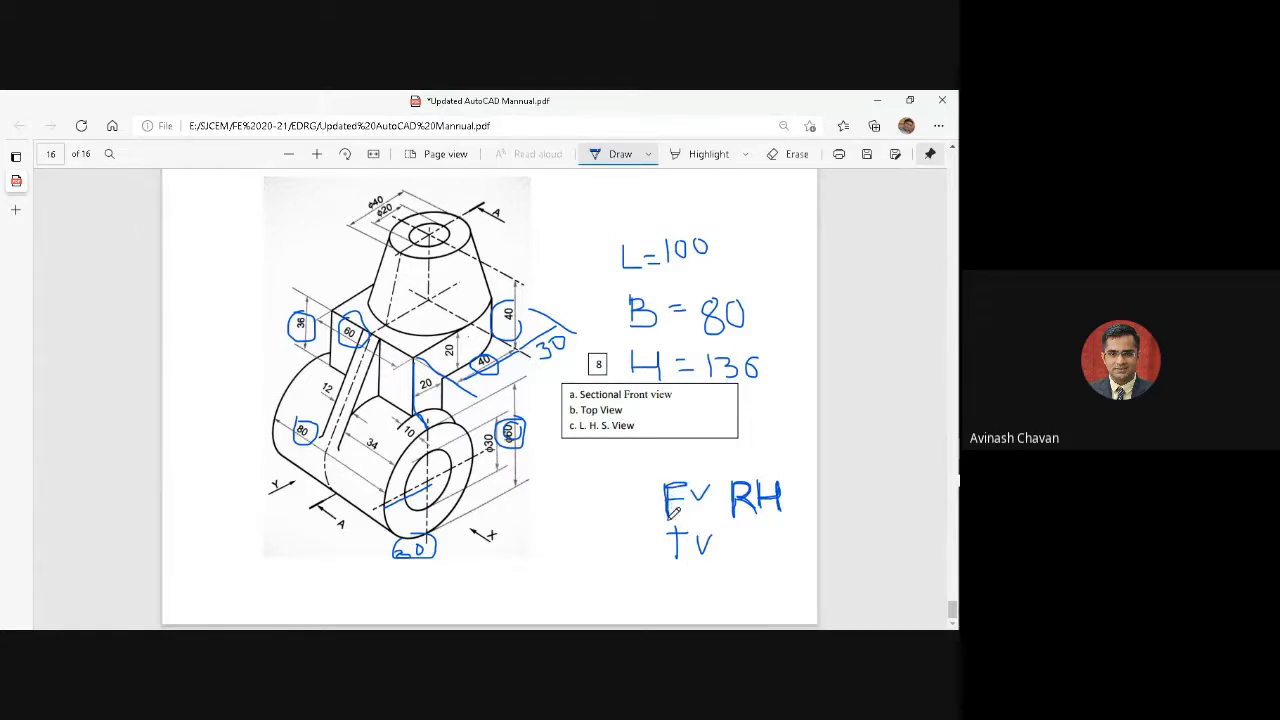
mouse_move(692, 490)
left_mouse_down()
mouse_move(700, 509)
mouse_move(706, 488)
left_mouse_up()
Cross out RH to the right of FV and erase its strokes down to the vertical stem.
mouse_move(760, 487)
left_mouse_down()
mouse_move(785, 513)
mouse_move(763, 495)
mouse_move(735, 521)
mouse_move(748, 538)
left_mouse_up()
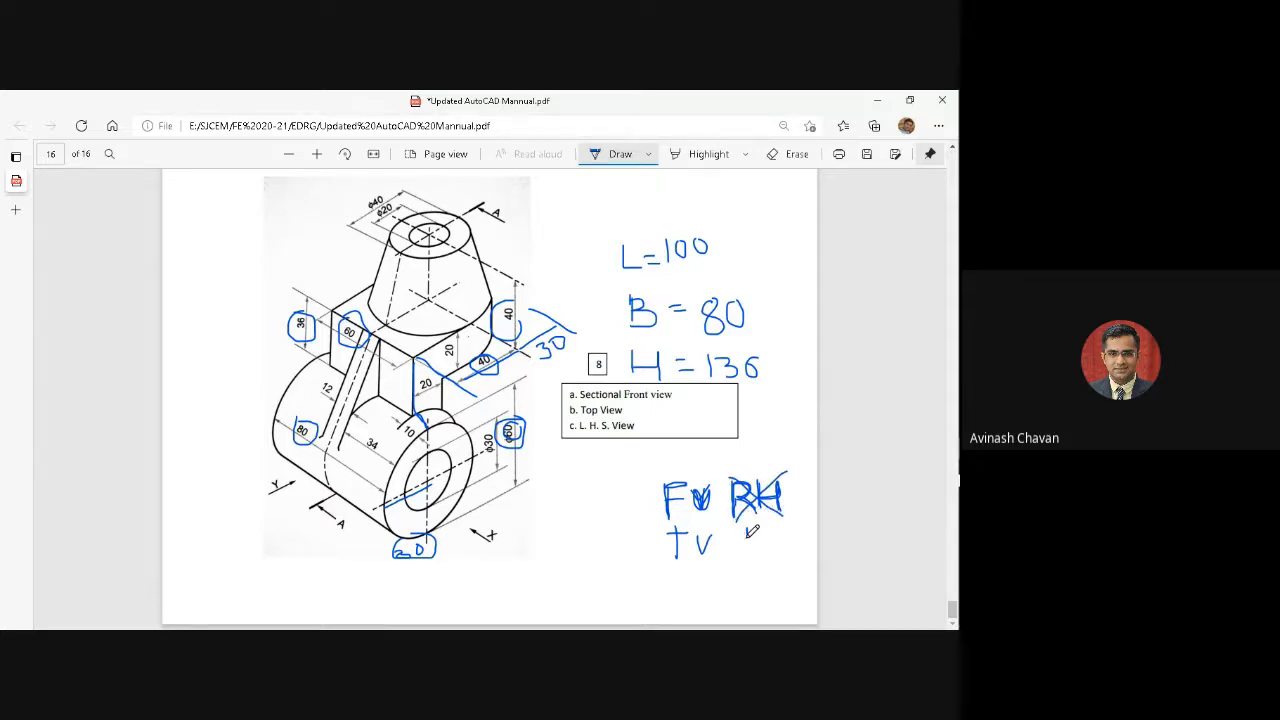
left_click(794, 154)
left_click_drag(789, 466, 745, 486)
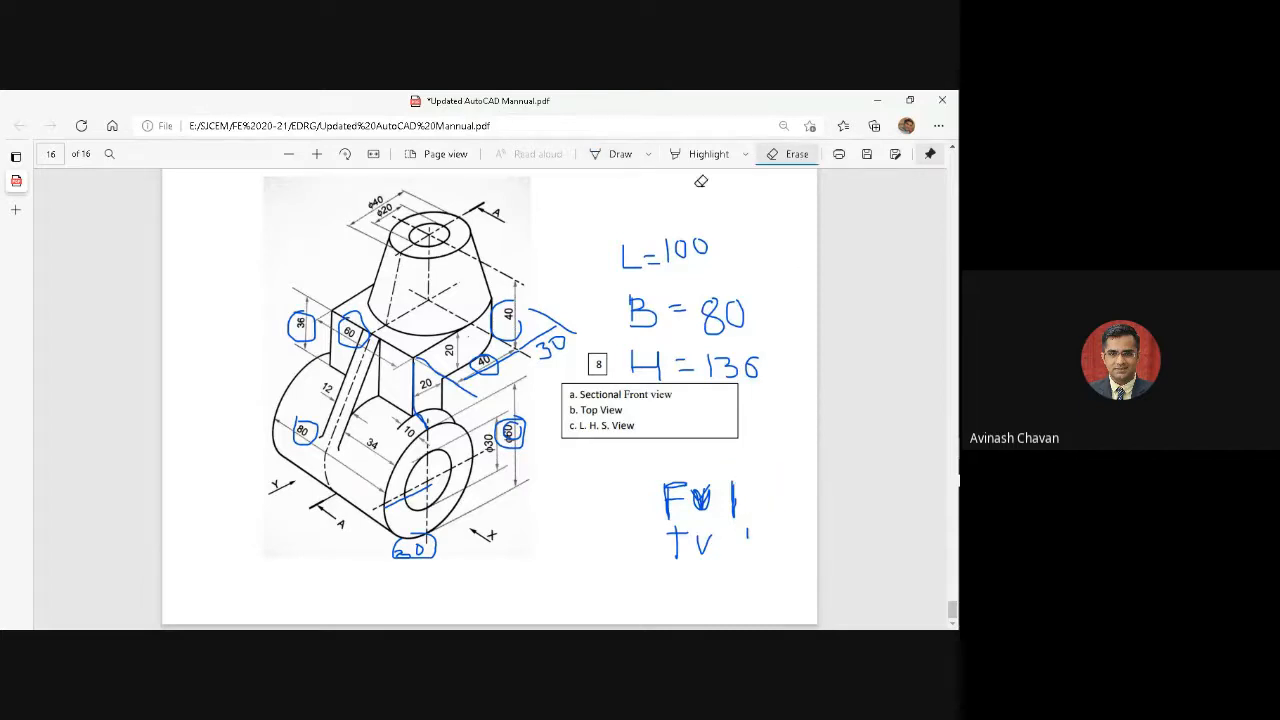
left_click(616, 156)
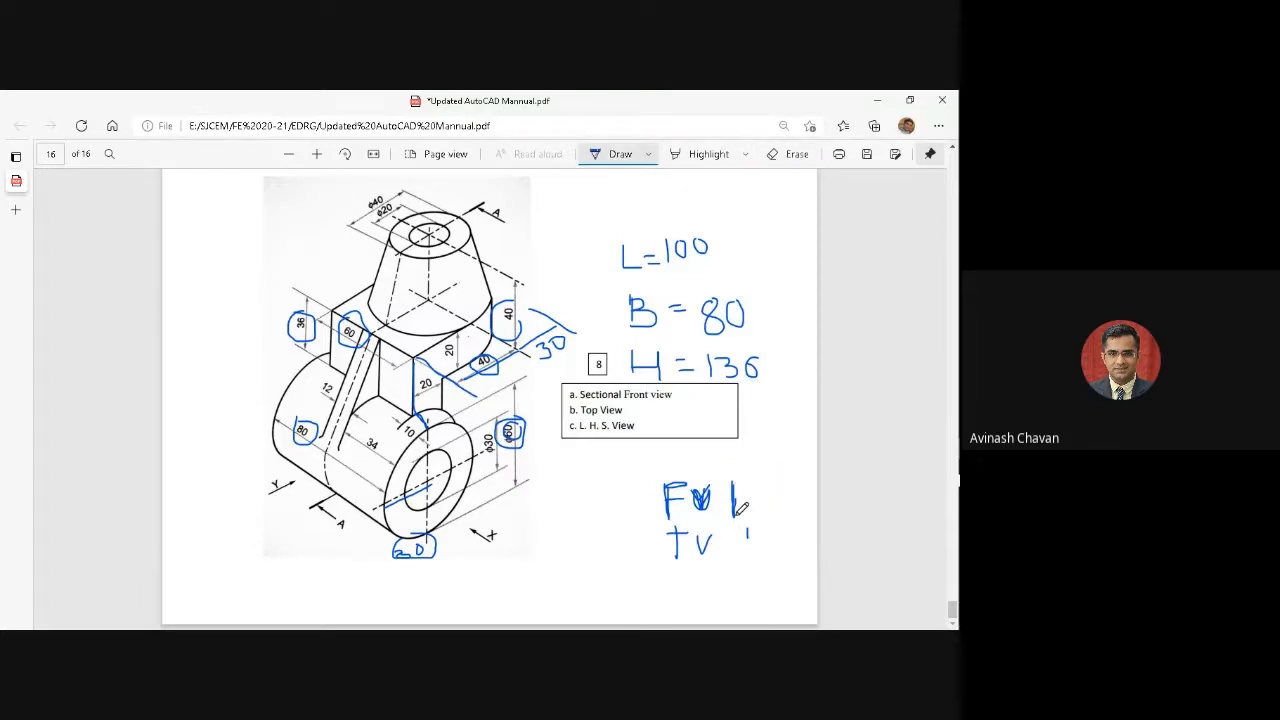
Write LH to the right of FV and RH to its left, and ink a viewing-direction arrow near the figure's Y mark.
mouse_move(735, 515)
left_mouse_down()
mouse_move(786, 500)
mouse_move(788, 516)
left_mouse_up()
mouse_move(584, 490)
left_mouse_down()
mouse_move(584, 520)
mouse_move(608, 490)
mouse_move(590, 506)
mouse_move(612, 522)
mouse_move(636, 505)
mouse_move(640, 532)
left_mouse_up()
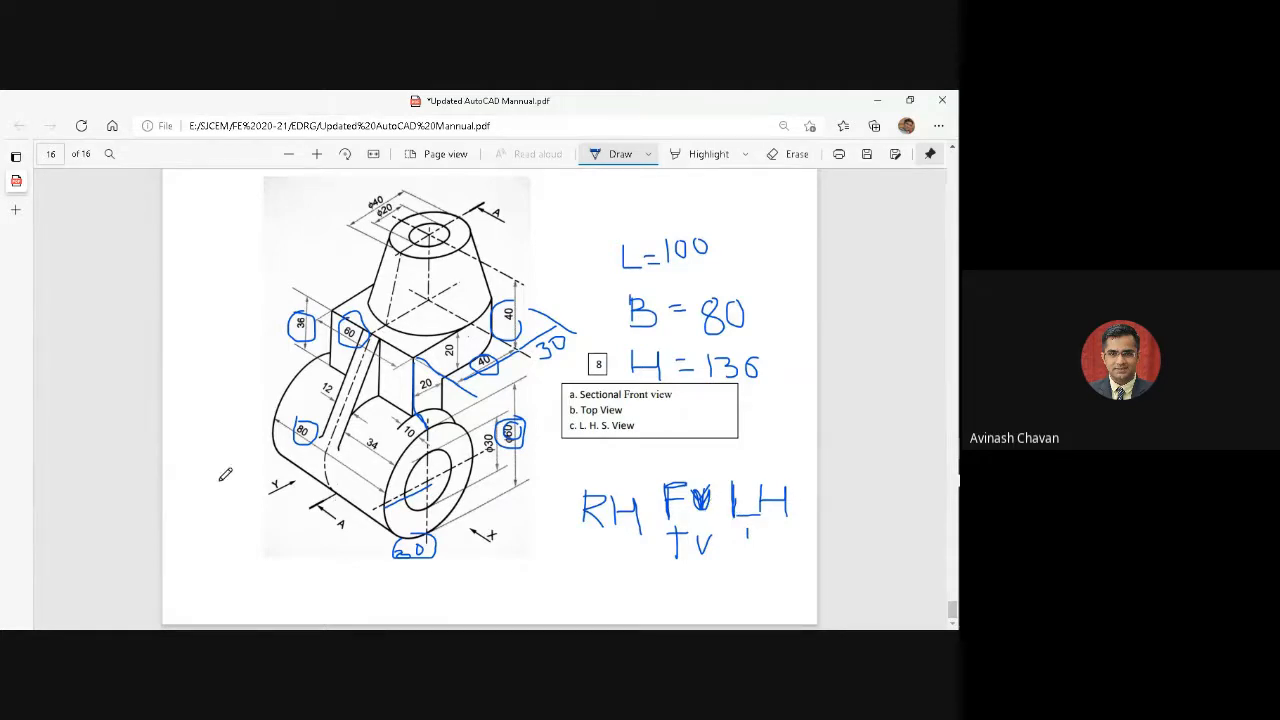
left_click_drag(187, 561, 253, 536)
Erase RH from the view layout and ink a horizontal and a vertical line separating FV, LH and TV.
left_click(799, 155)
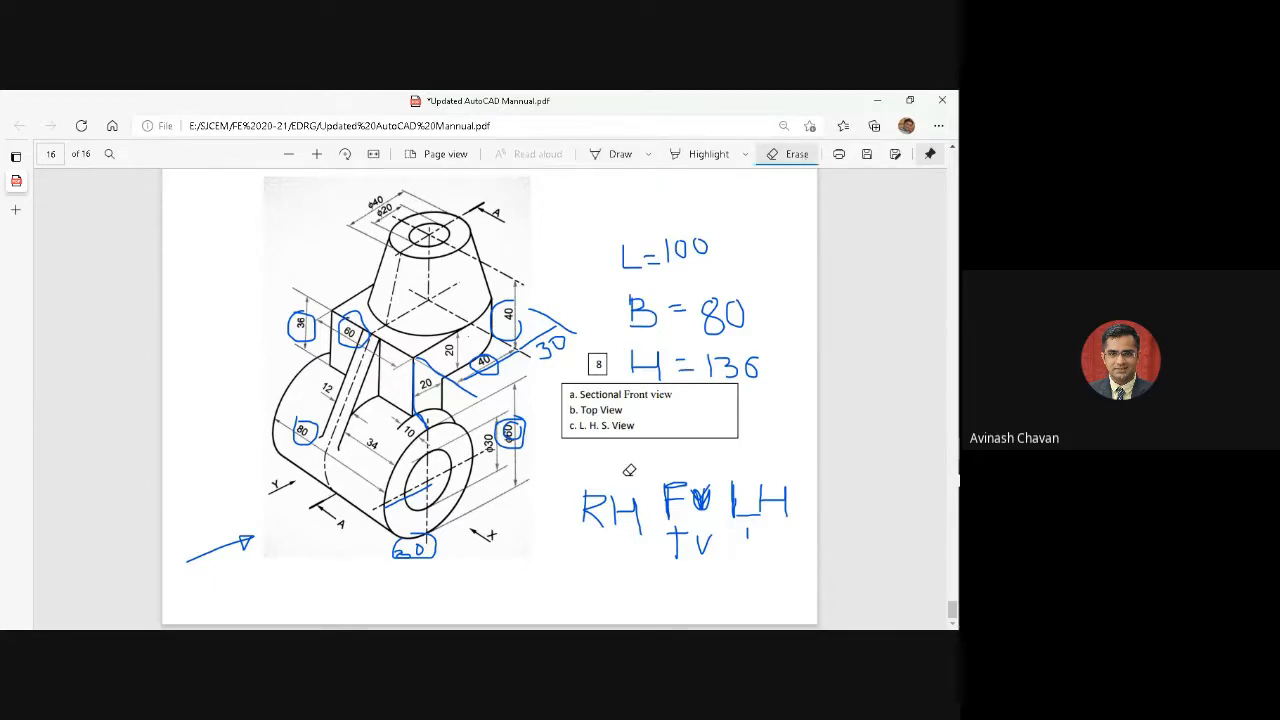
mouse_move(648, 492)
left_mouse_down()
mouse_move(605, 505)
mouse_move(590, 491)
mouse_move(583, 506)
left_mouse_up()
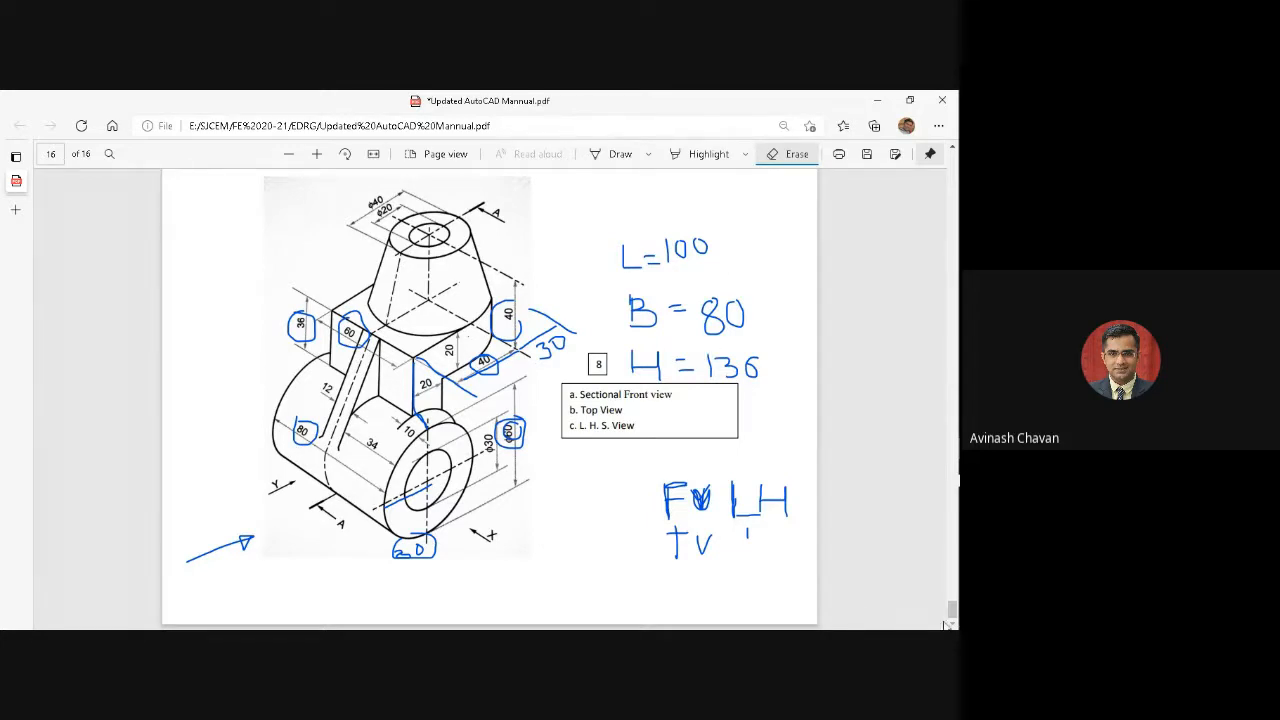
mouse_move(957, 481)
left_click(603, 158)
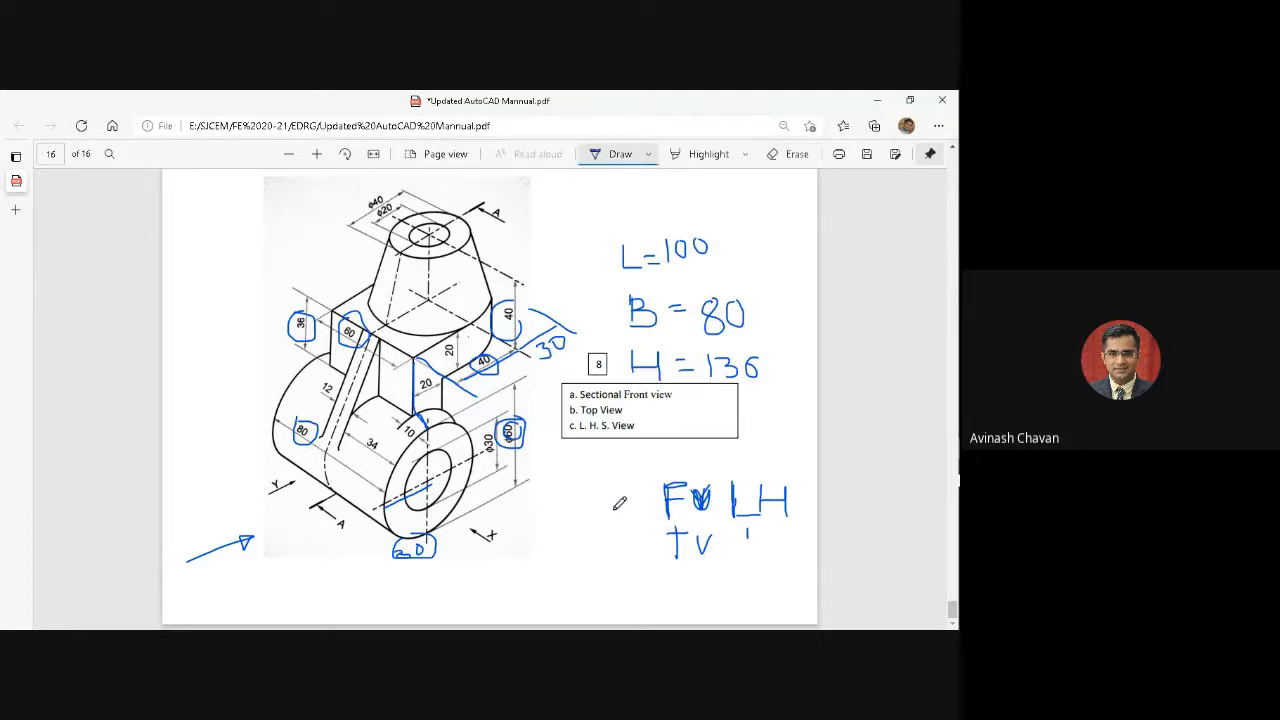
left_click_drag(618, 516, 817, 534)
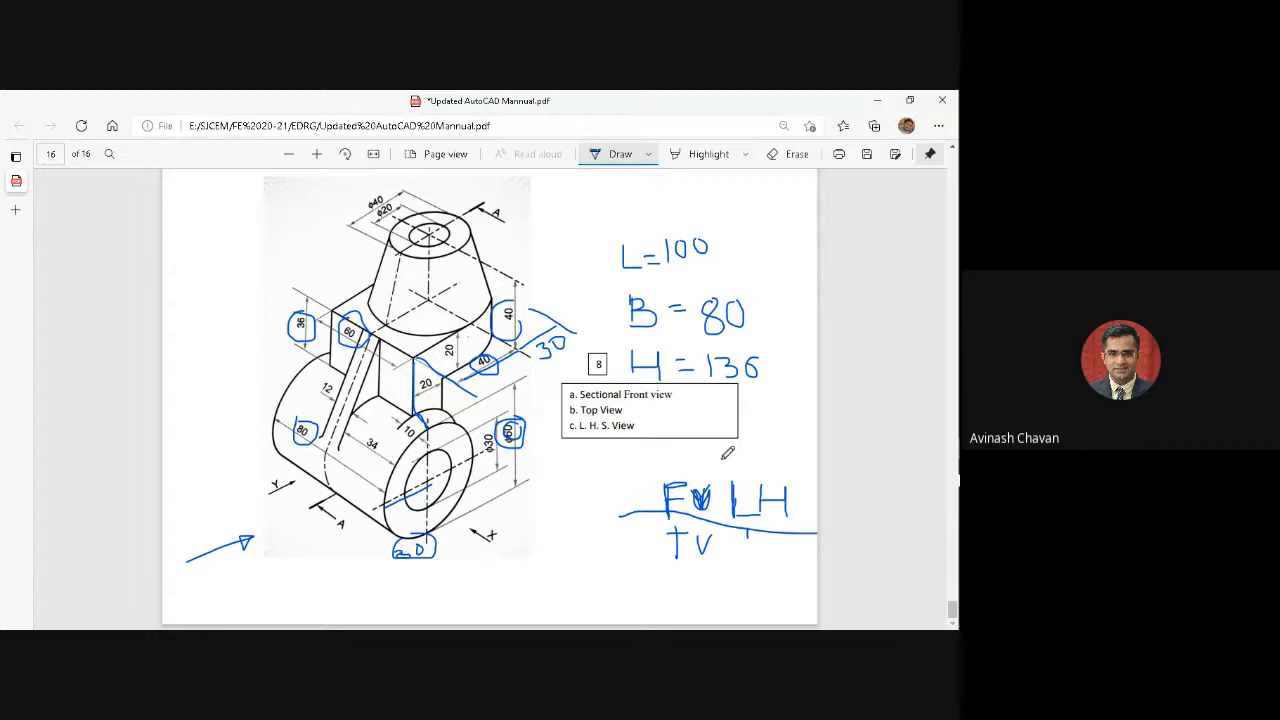
left_click_drag(728, 458, 728, 612)
Switch from the PDF manual to the AutoCAD window with Drawing1.dwg.
key("alt+Tab")
key("alt+Tab")
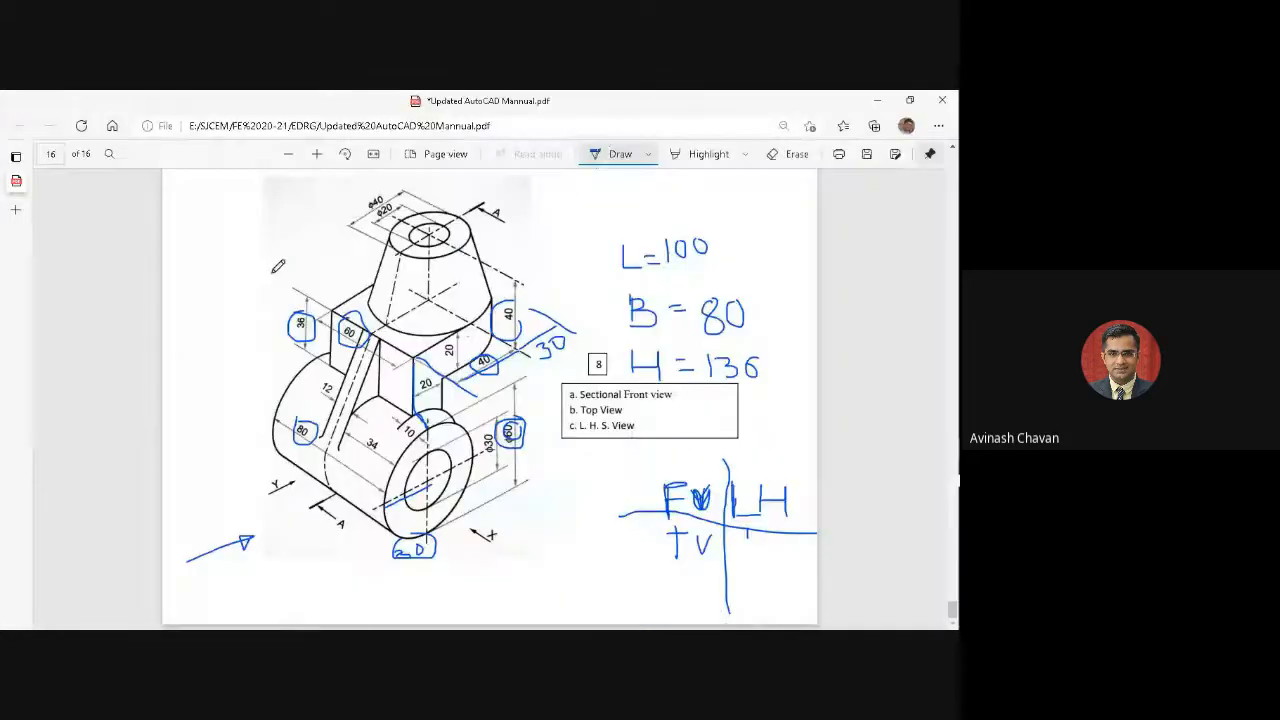
key("alt+Tab")
key("alt+Tab")
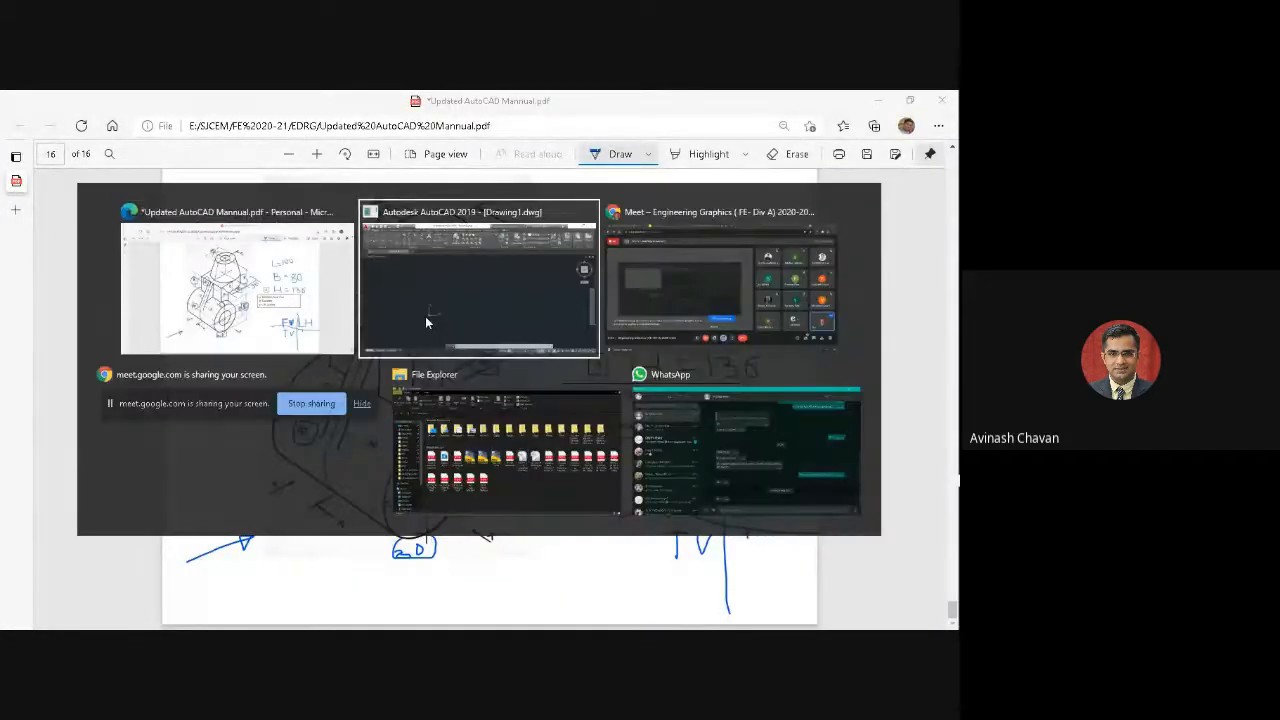
key("alt+Tab")
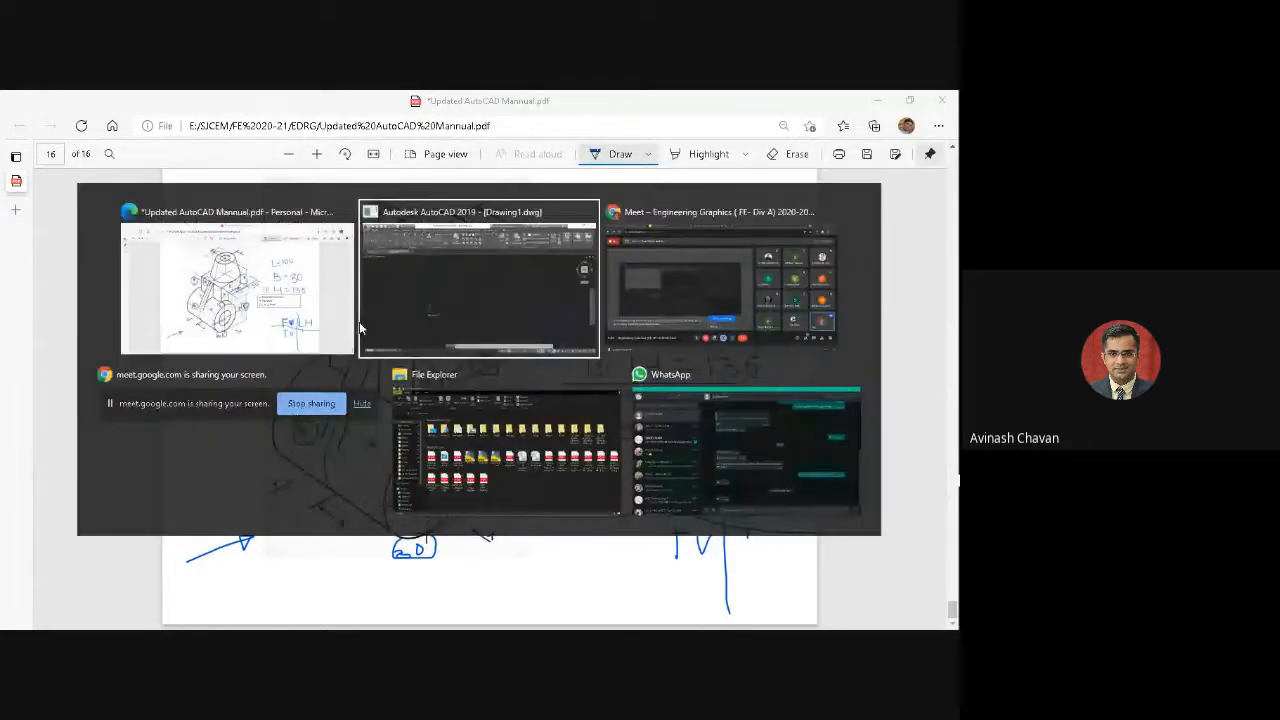
left_click(875, 103)
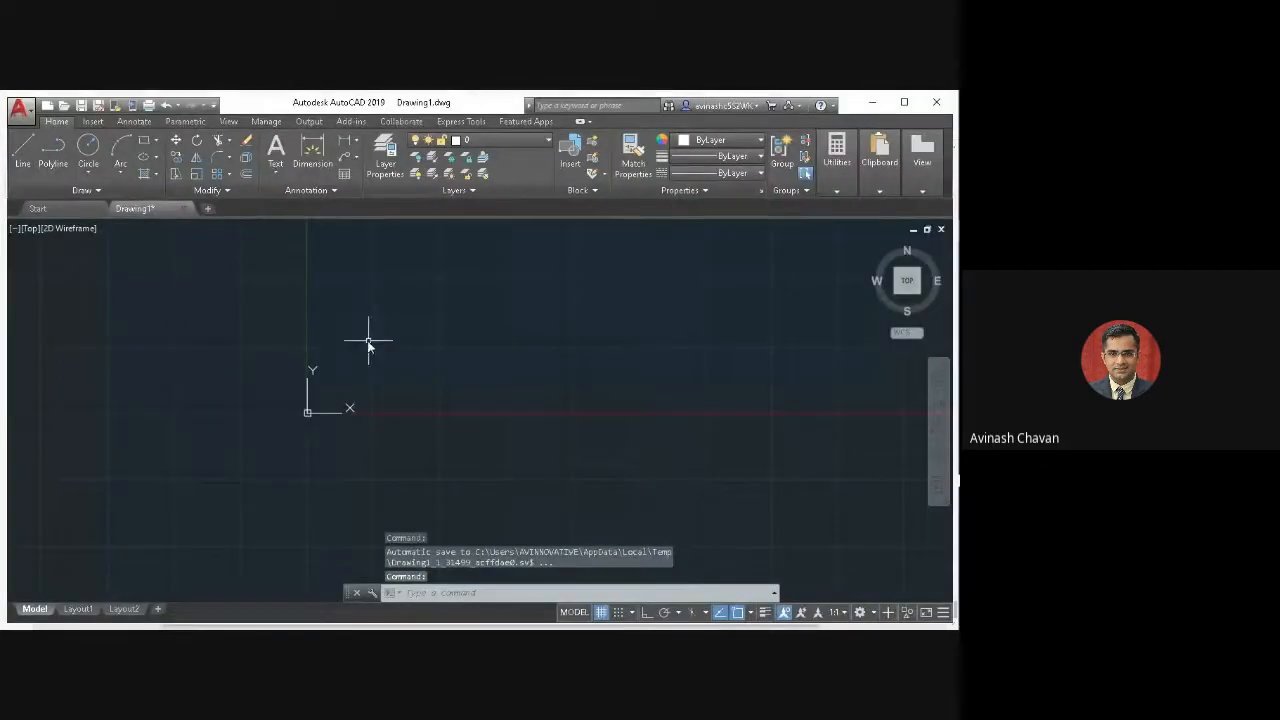
Turn off the drawing grid and turn on Ortho mode.
middle_click_drag(331, 363, 181, 381)
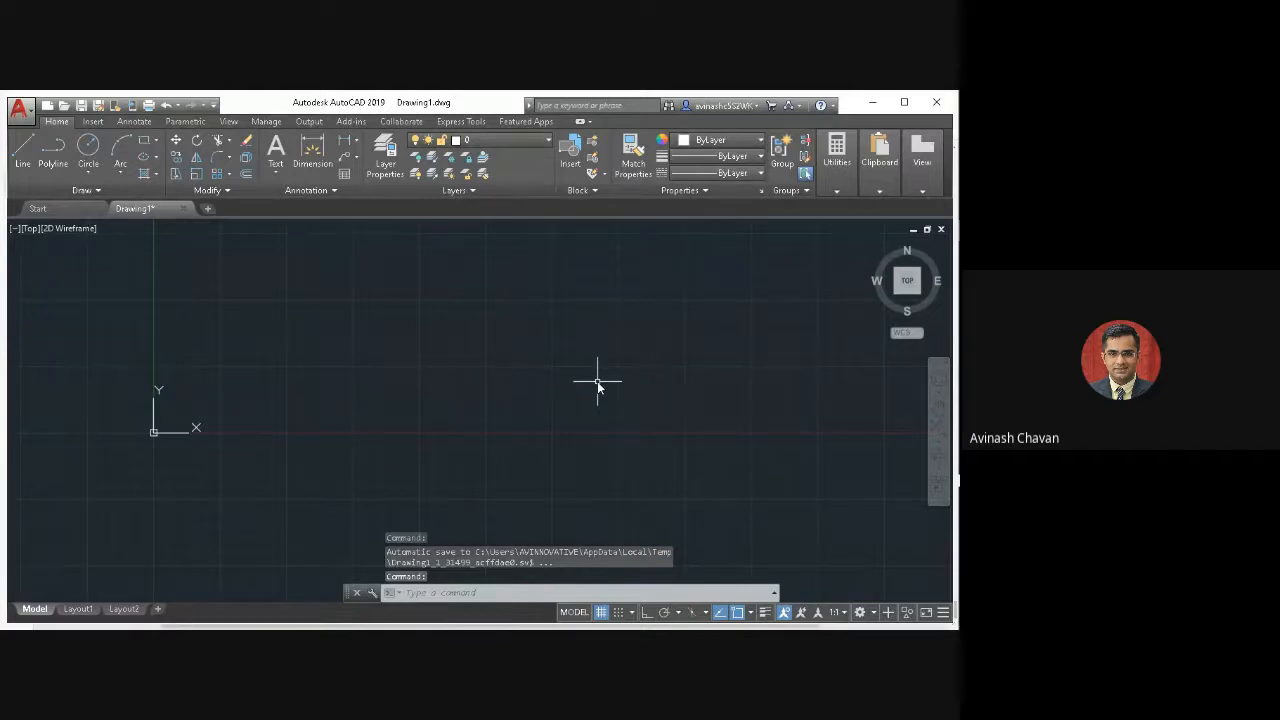
left_click(601, 613)
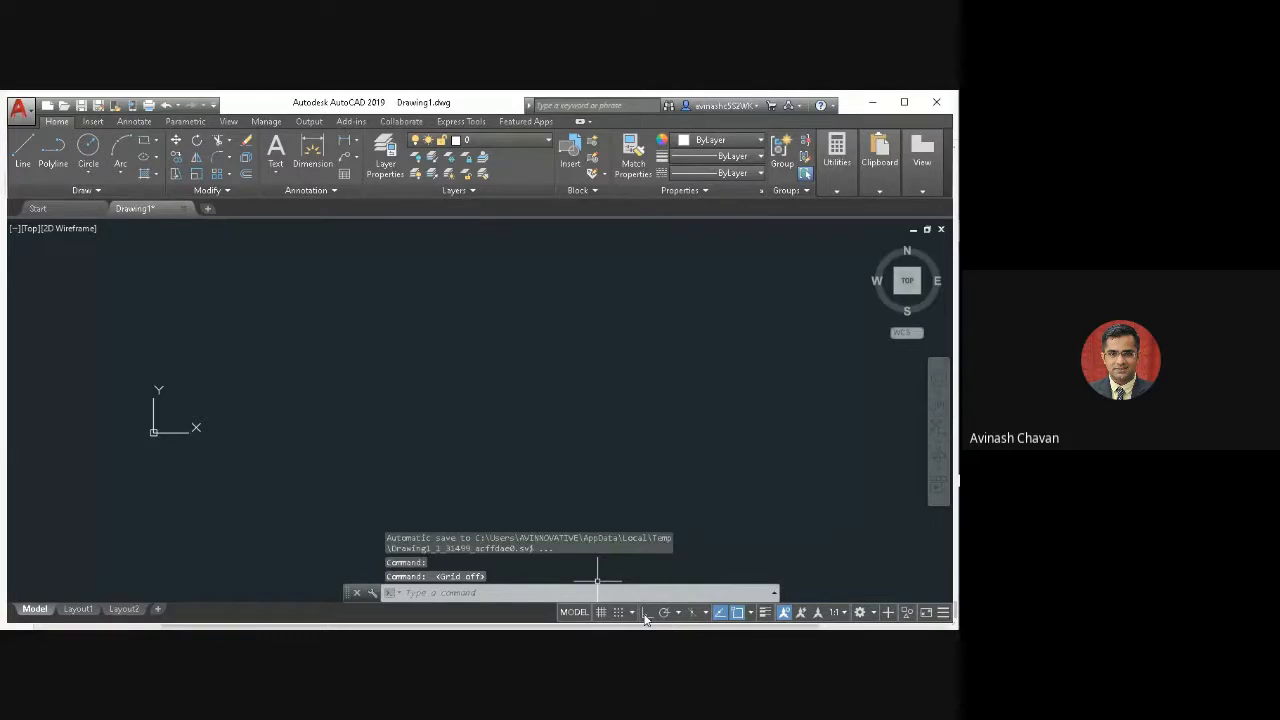
left_click(647, 614)
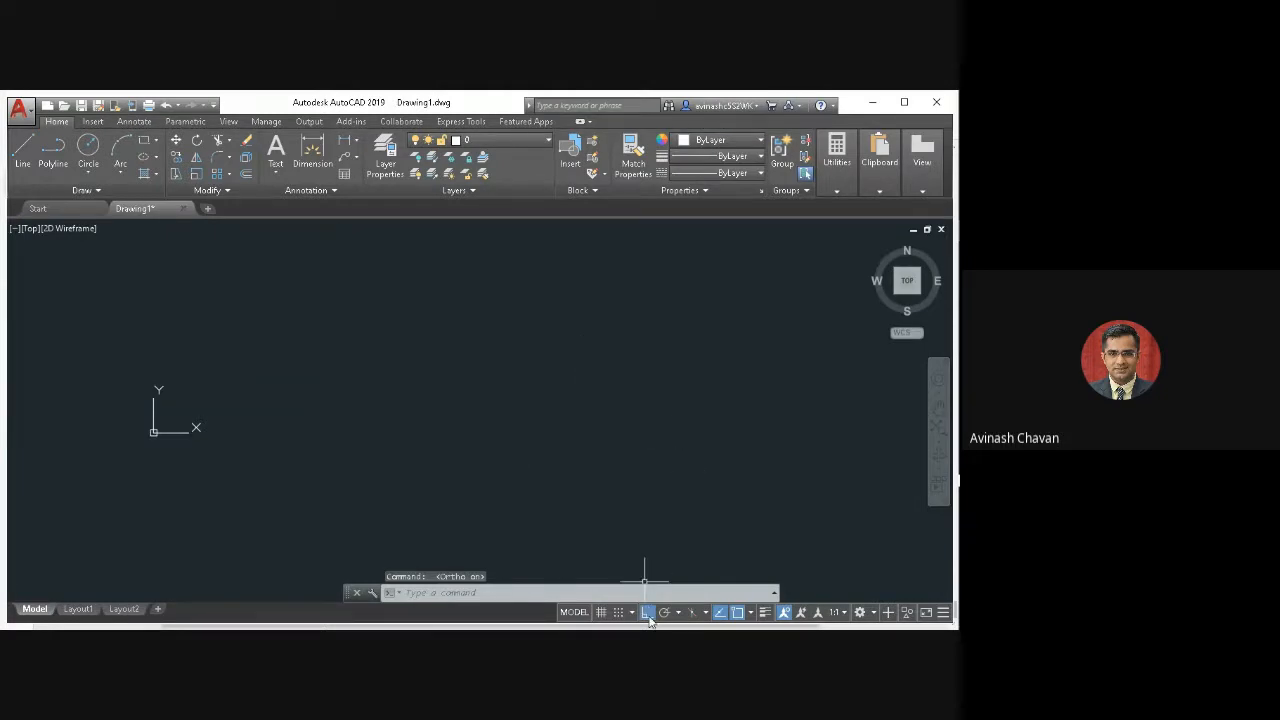
left_click(719, 613)
key("Escape")
scroll(316, 361, "up", 2)
left_click(316, 361)
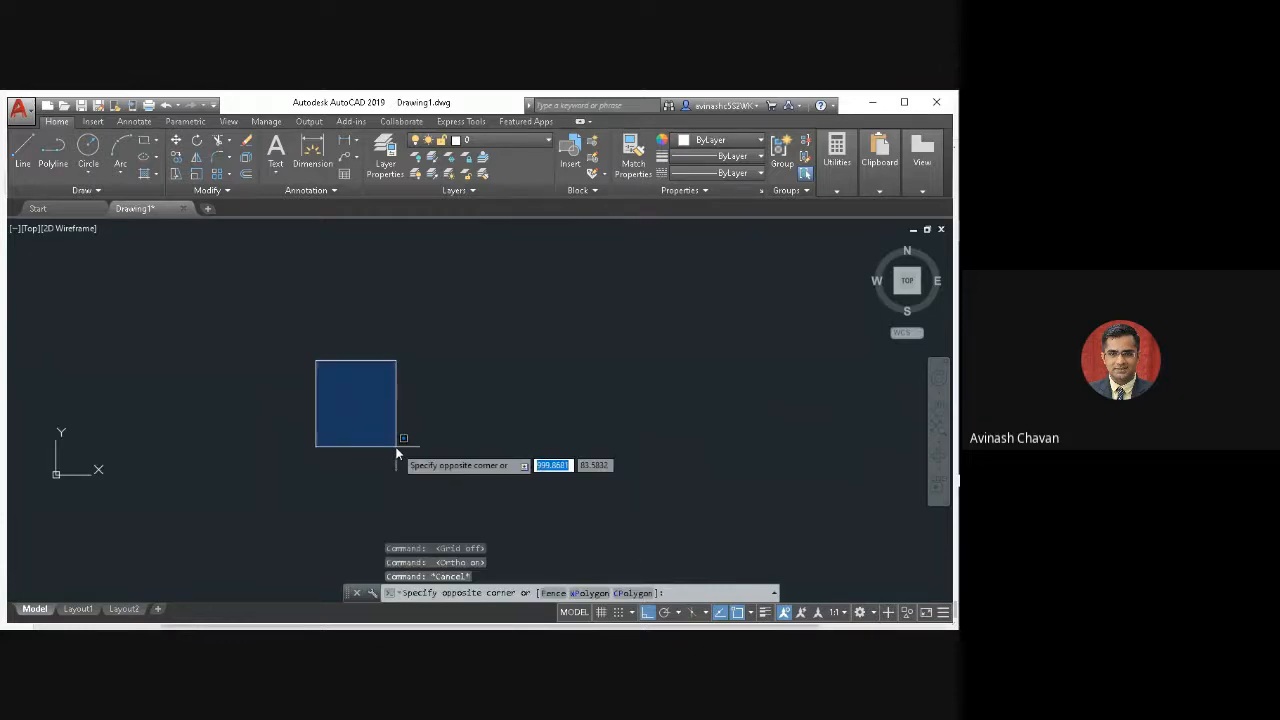
key("Escape")
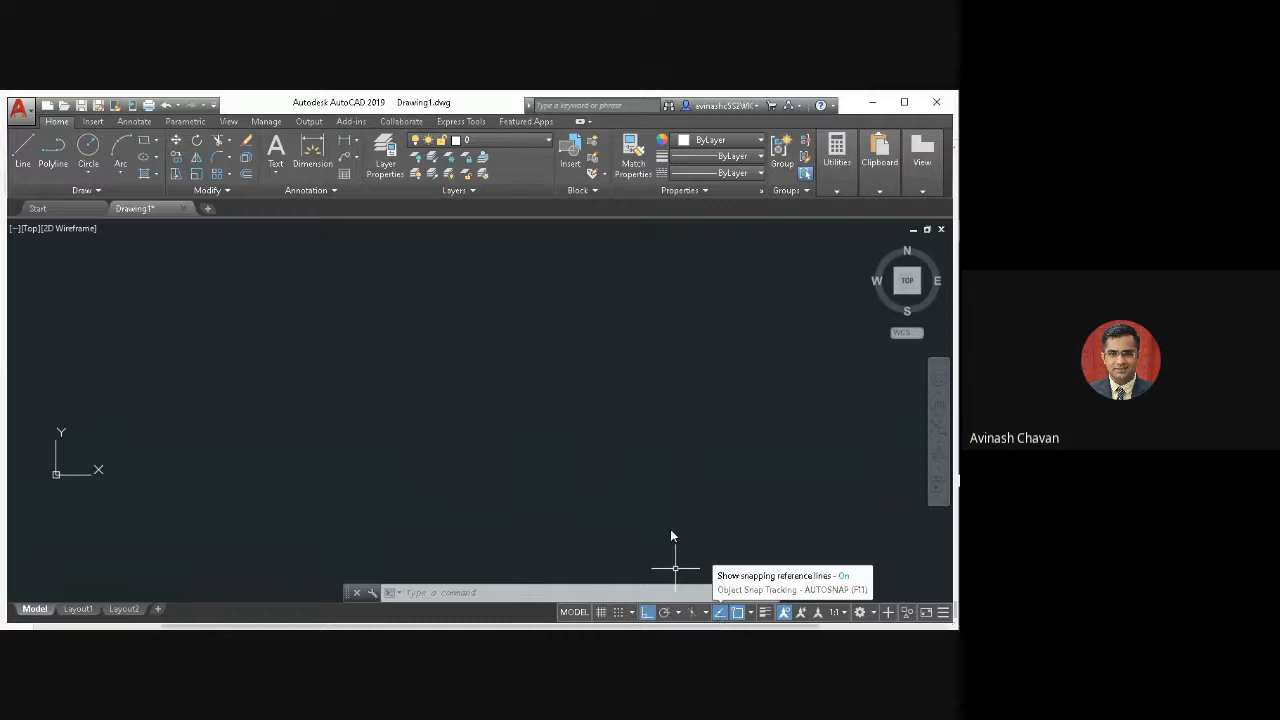
middle_click_drag(452, 447, 418, 447)
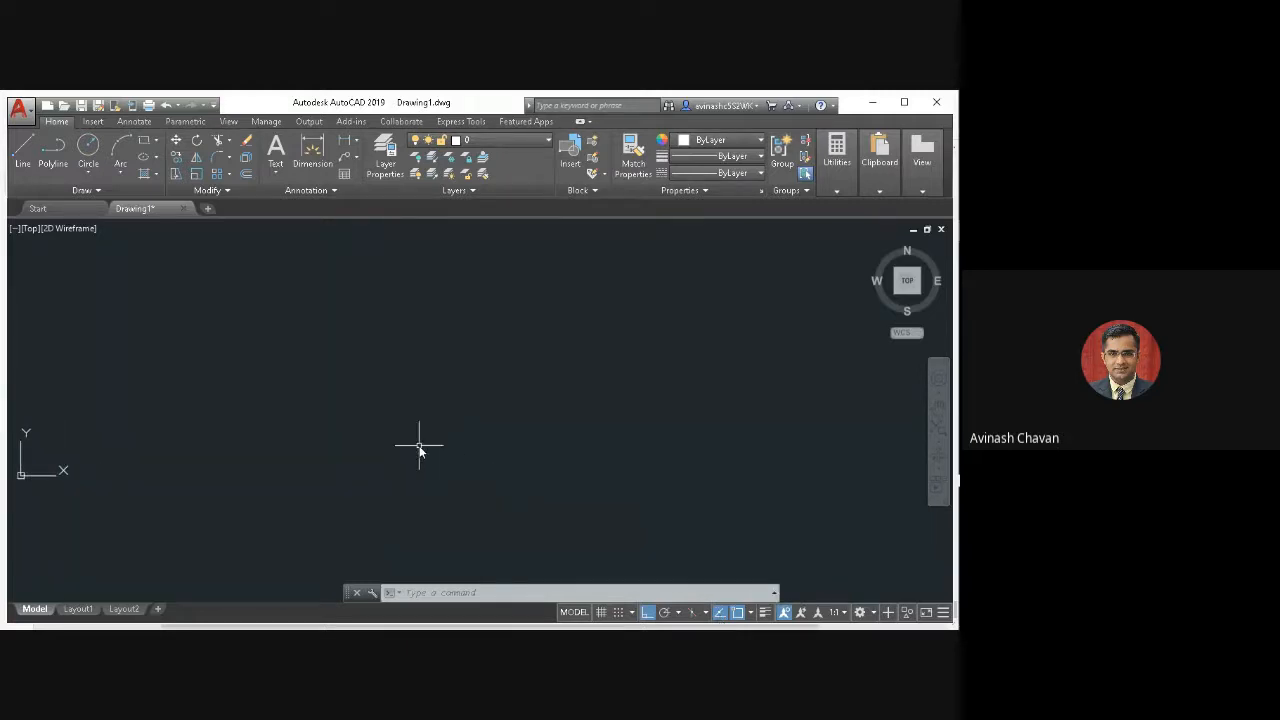
left_click(81, 189)
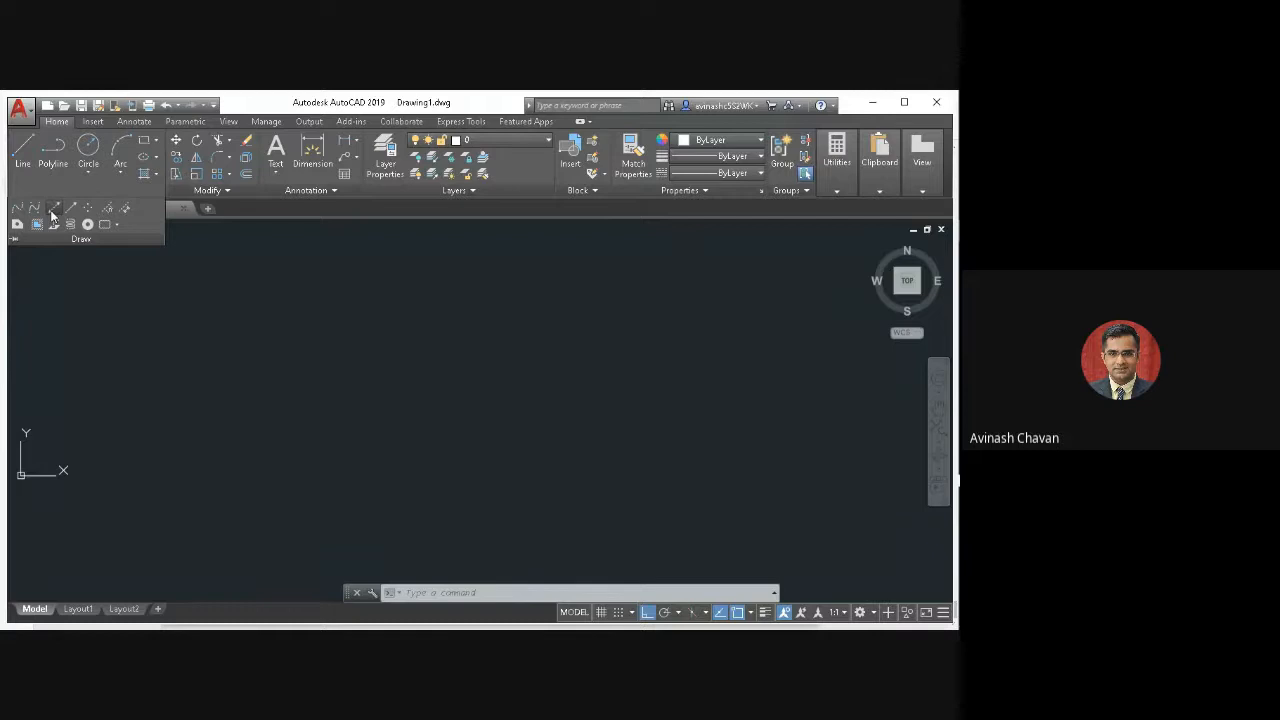
left_click(53, 211)
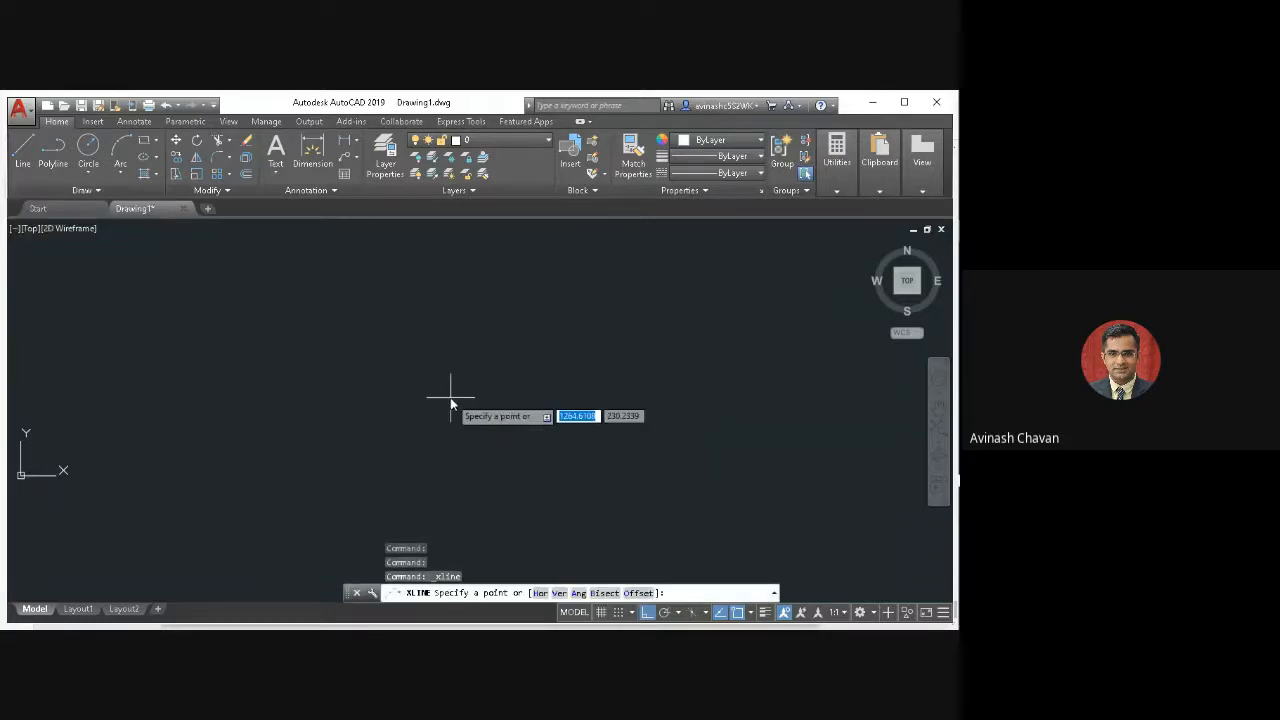
key("Escape")
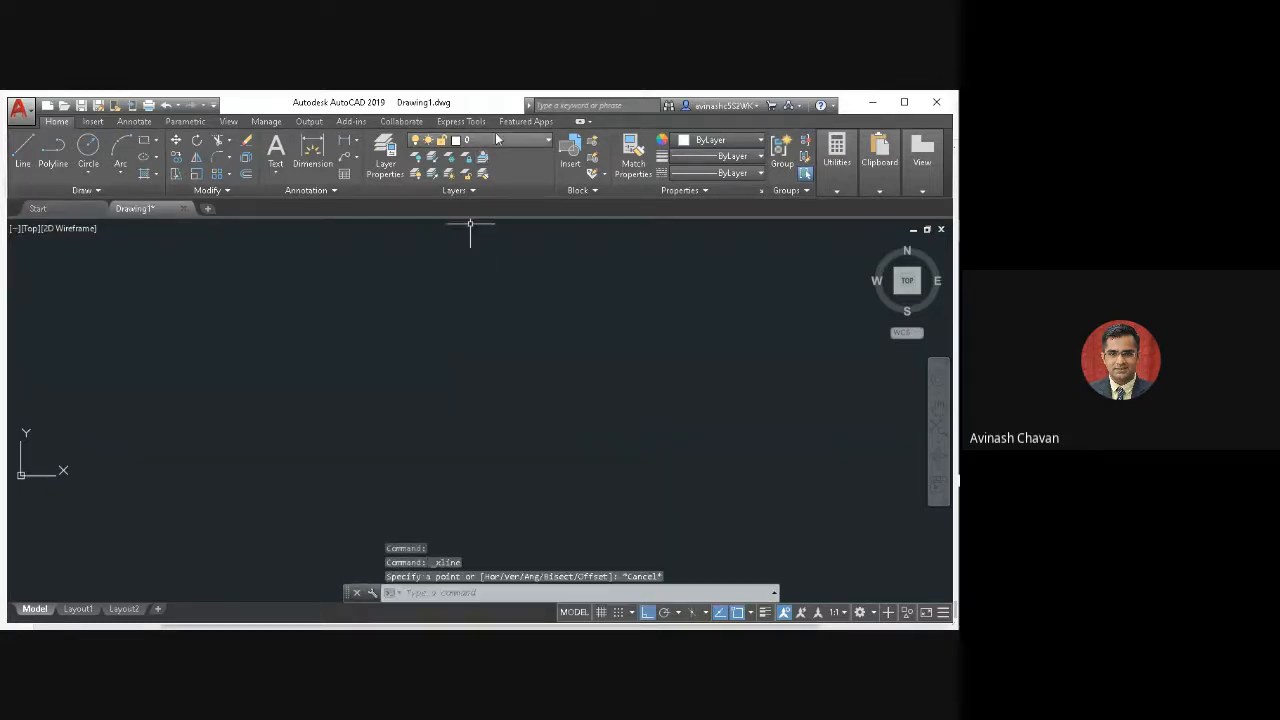
Make the Construction layer current and draw a vertical and a horizontal construction line crossing at one point in the drawing area.
left_click(495, 141)
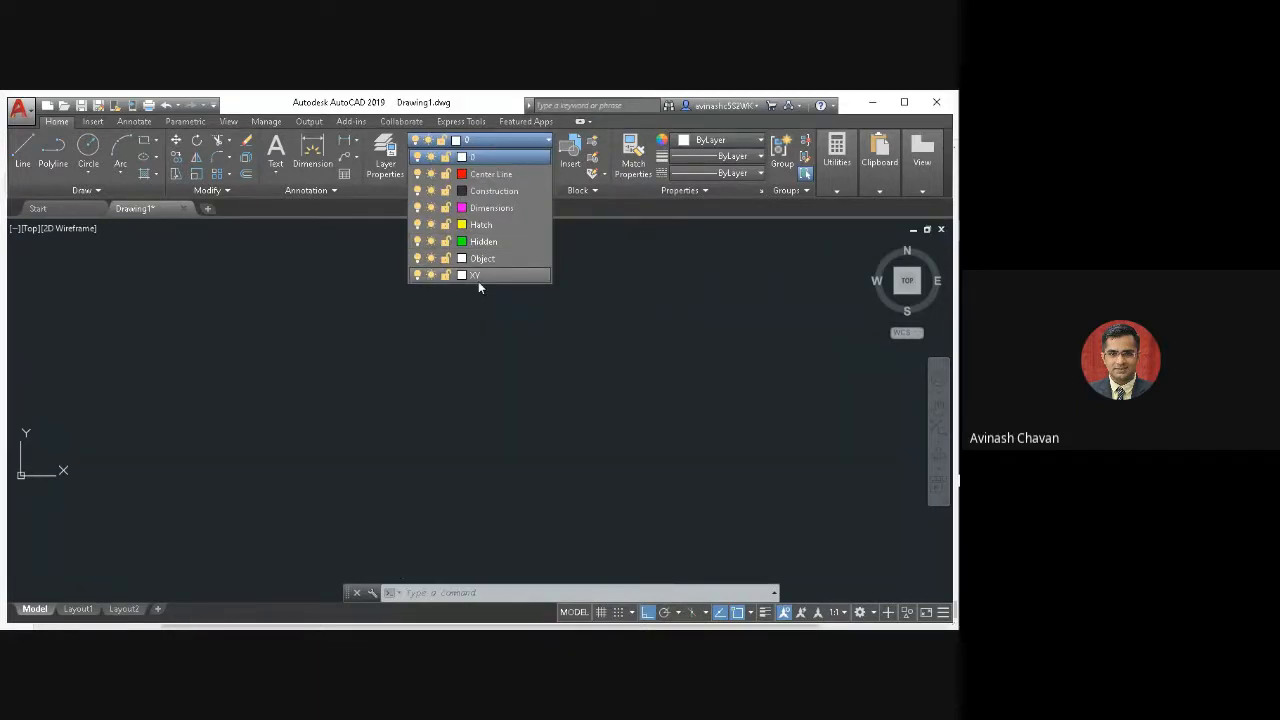
left_click(479, 192)
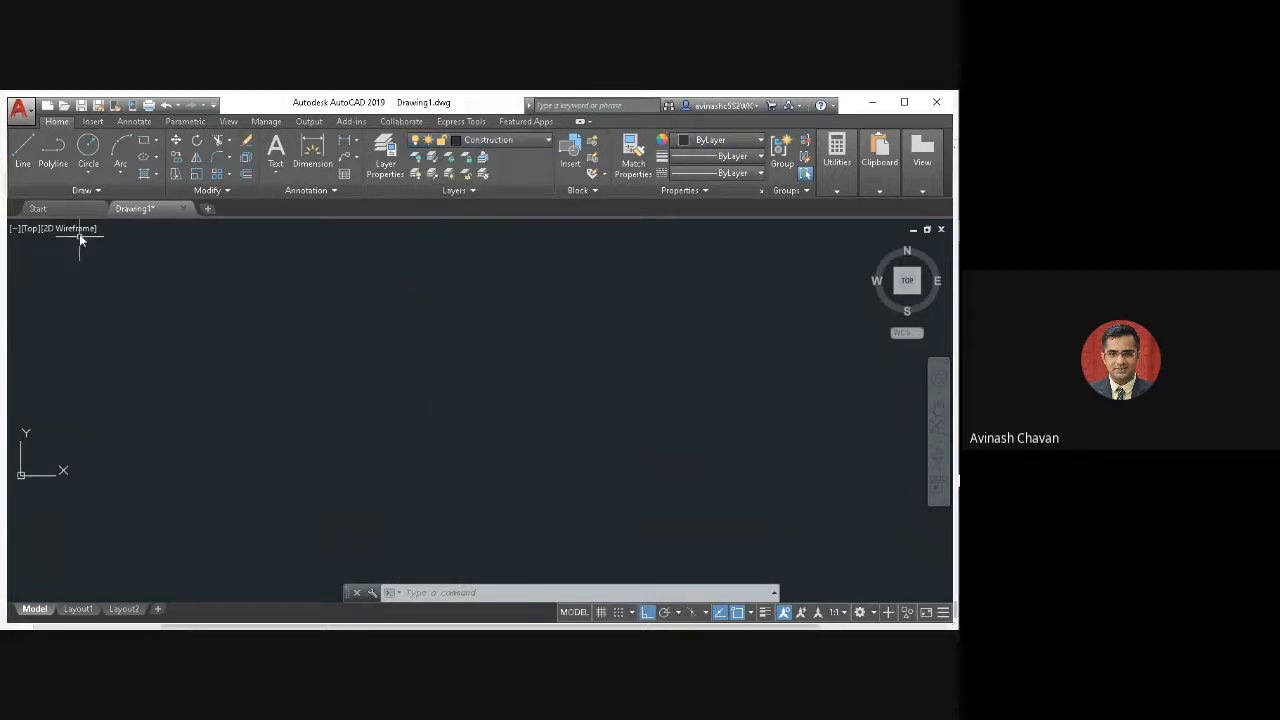
left_click(85, 192)
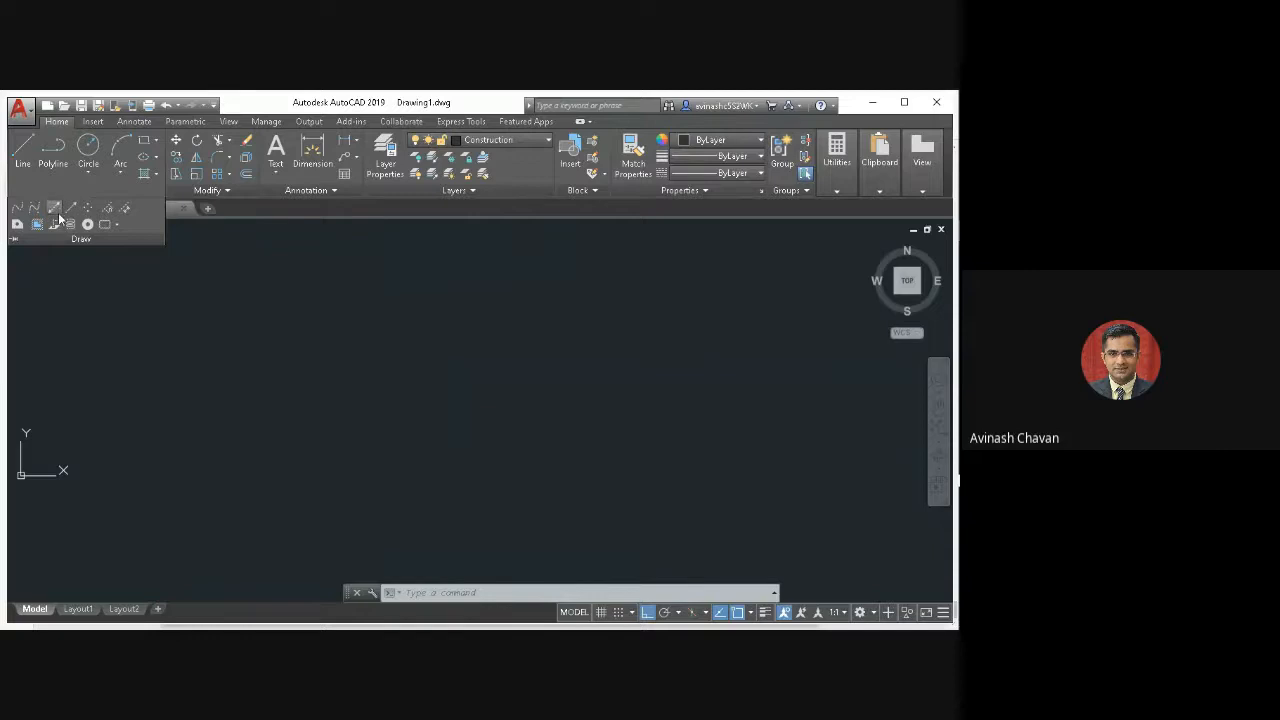
left_click(54, 207)
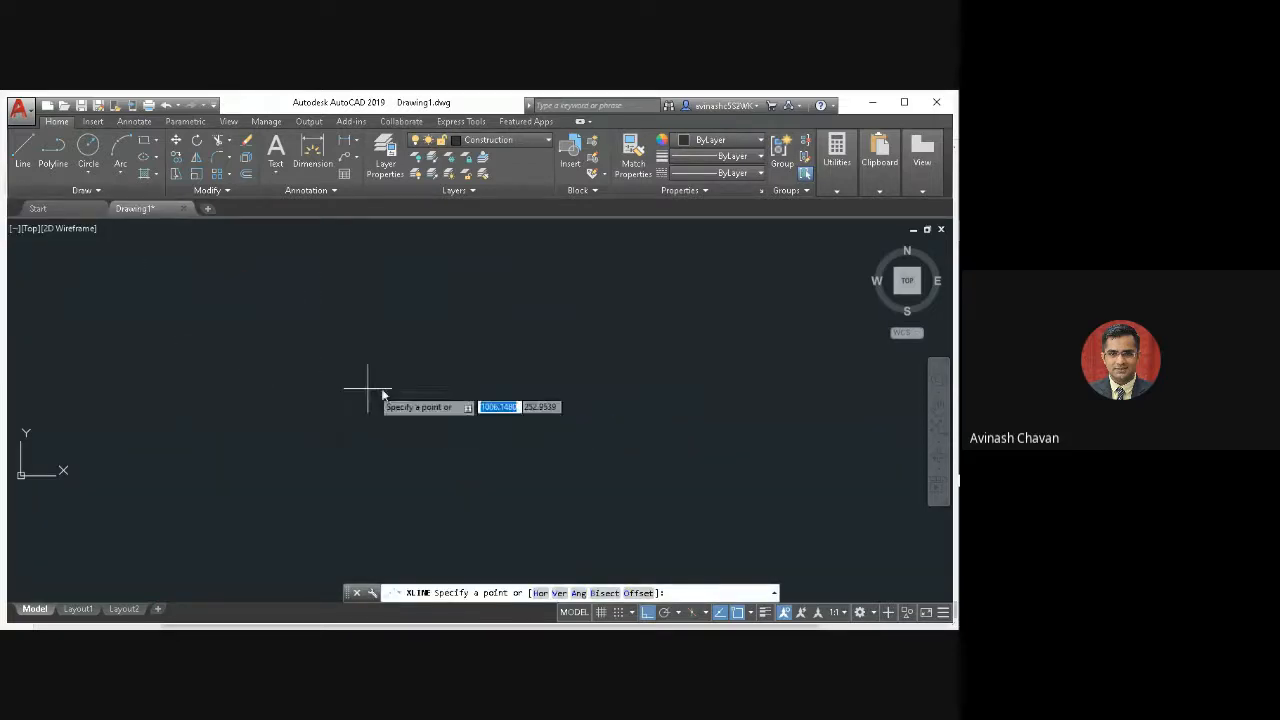
left_click(467, 365)
left_click(480, 330)
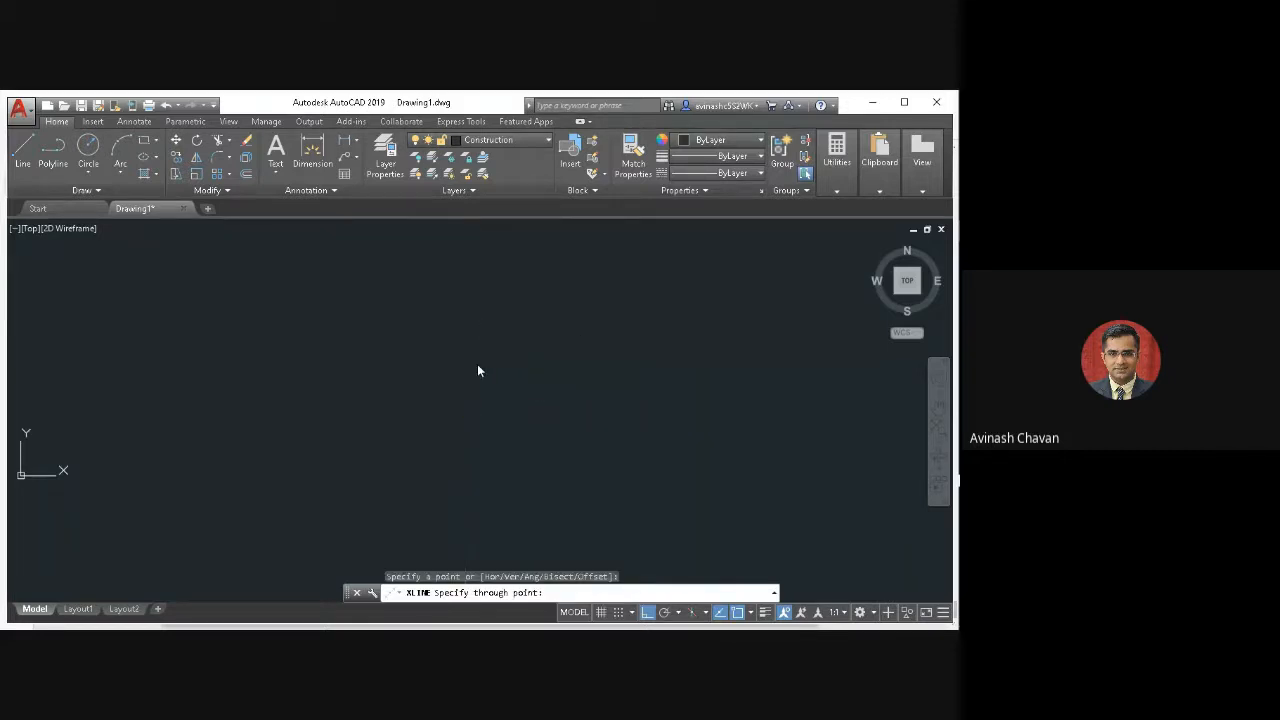
left_click(580, 436)
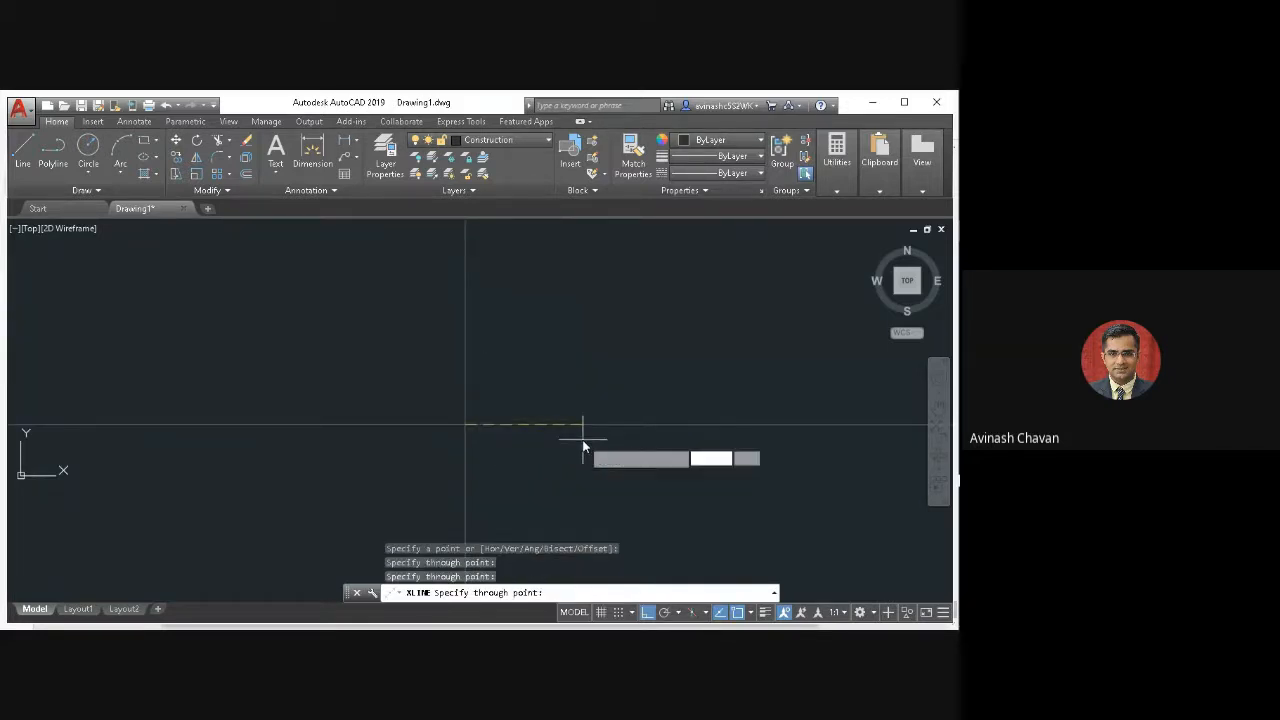
key("Escape")
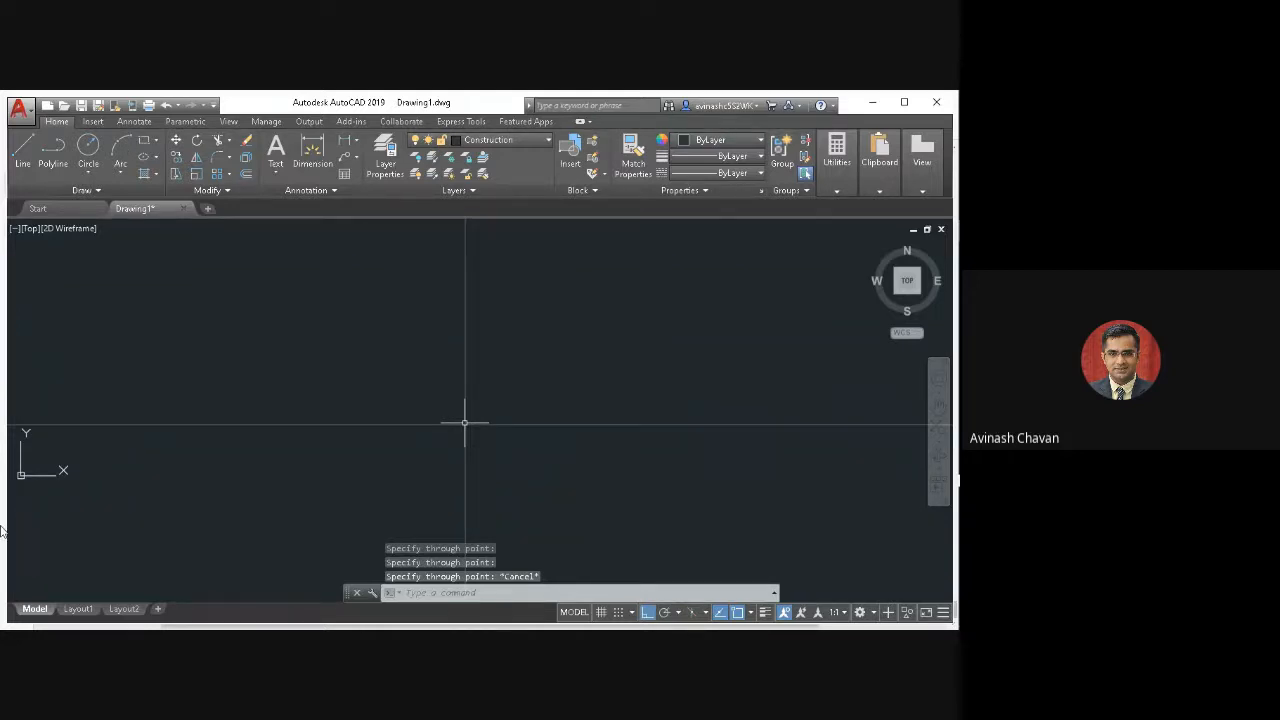
mouse_move(957, 143)
key("alt+Tab")
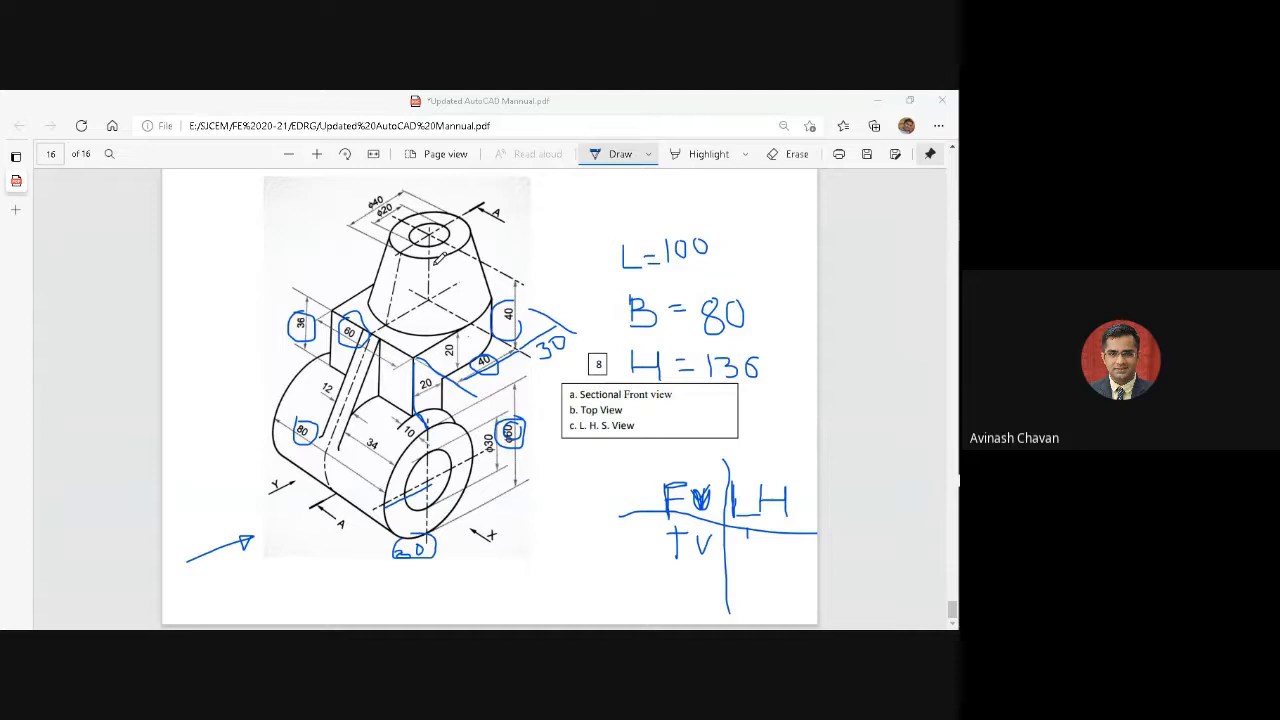
key("super+d")
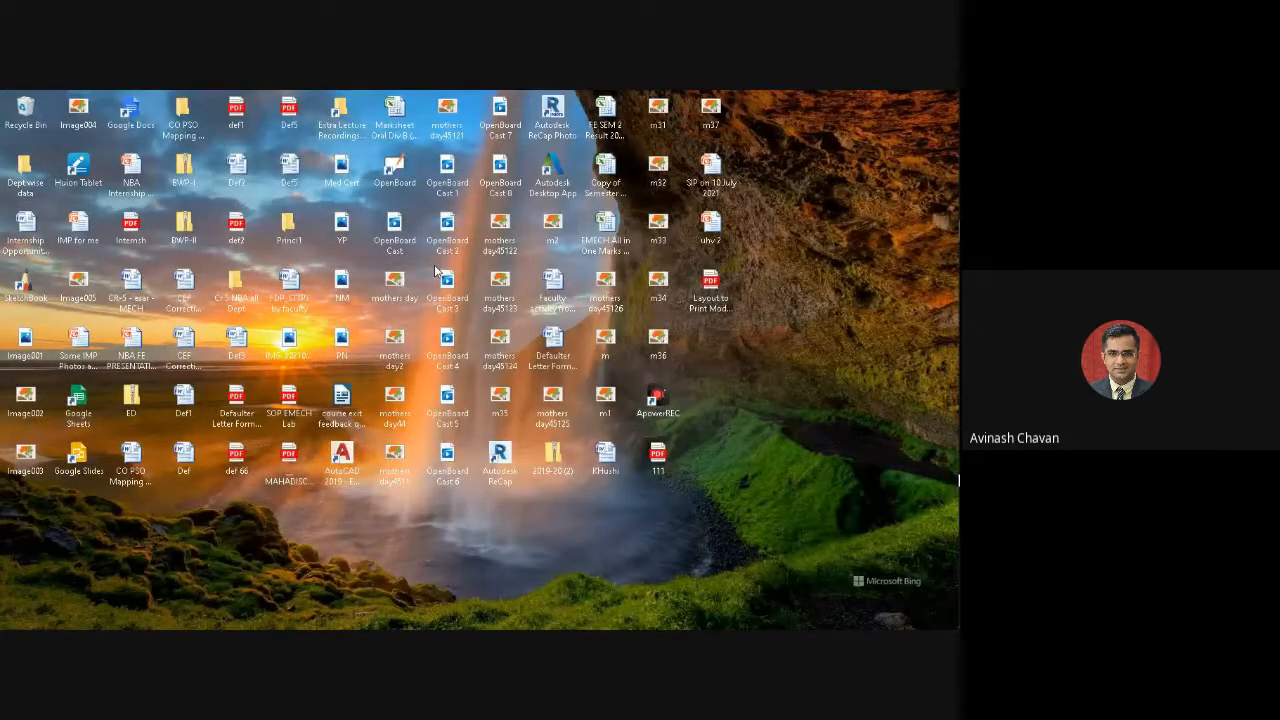
key("F5")
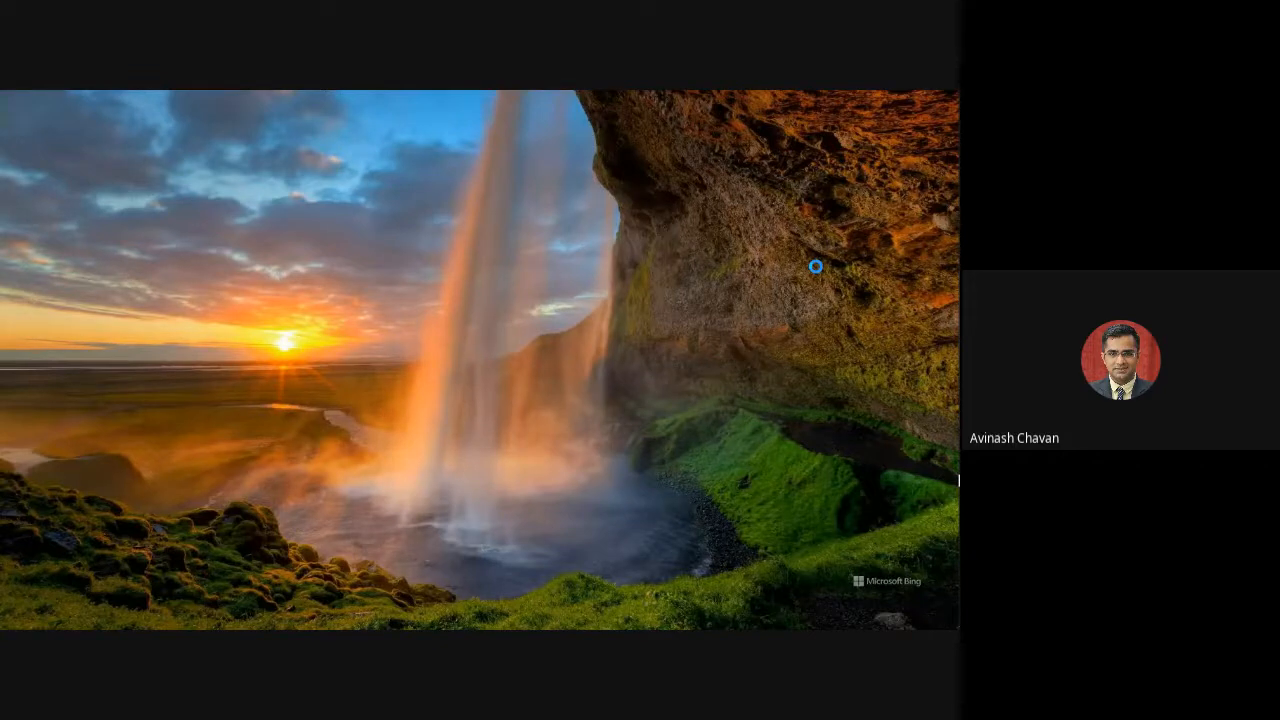
right_click(816, 266)
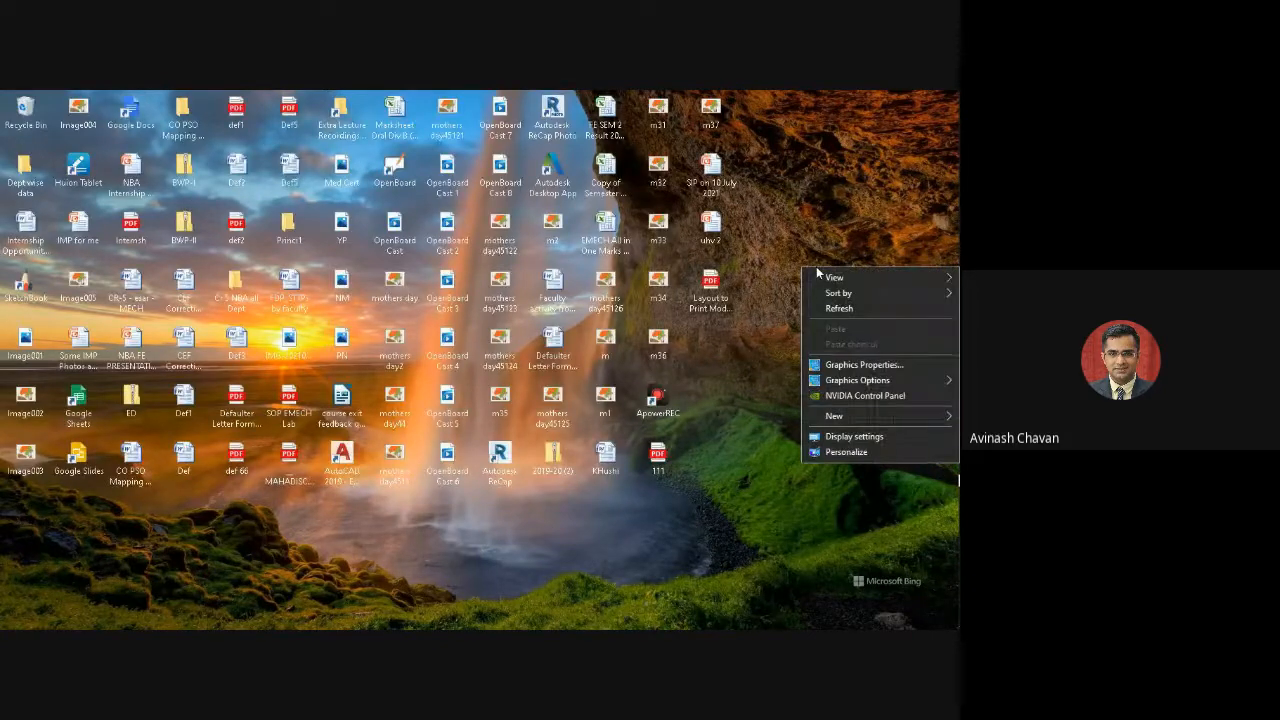
left_click(831, 308)
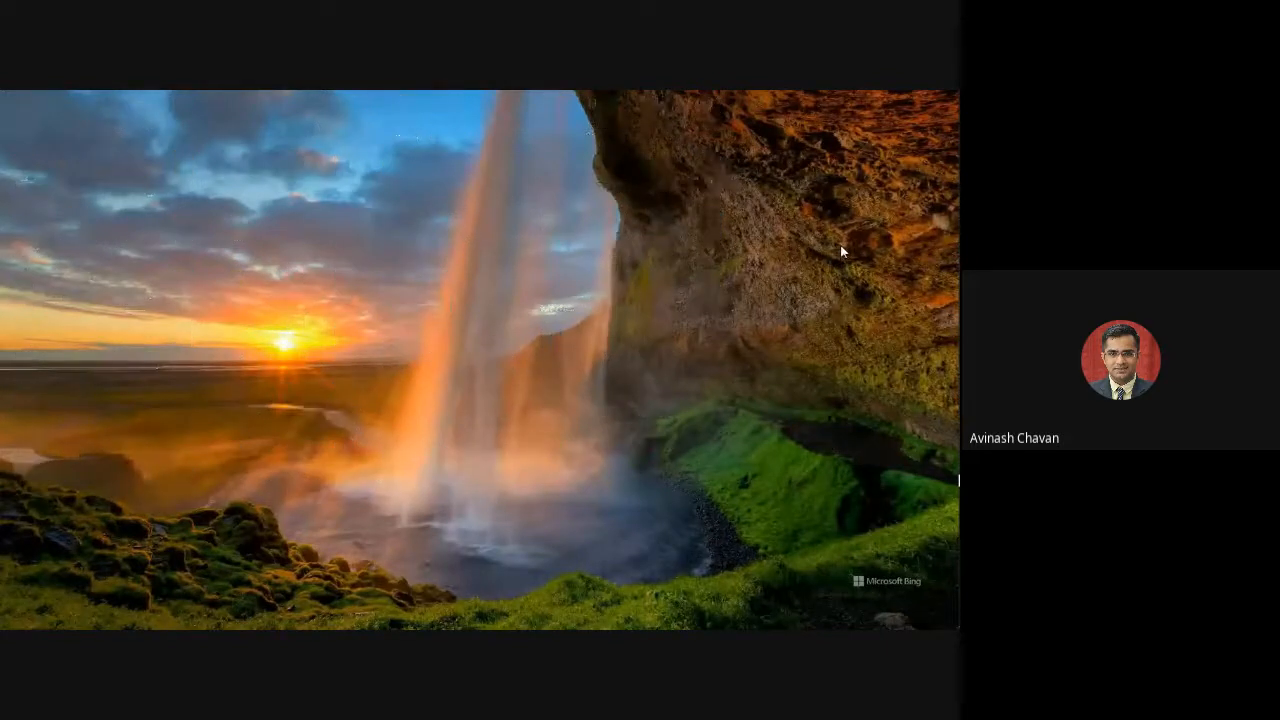
right_click(840, 245)
left_click(855, 286)
right_click(855, 286)
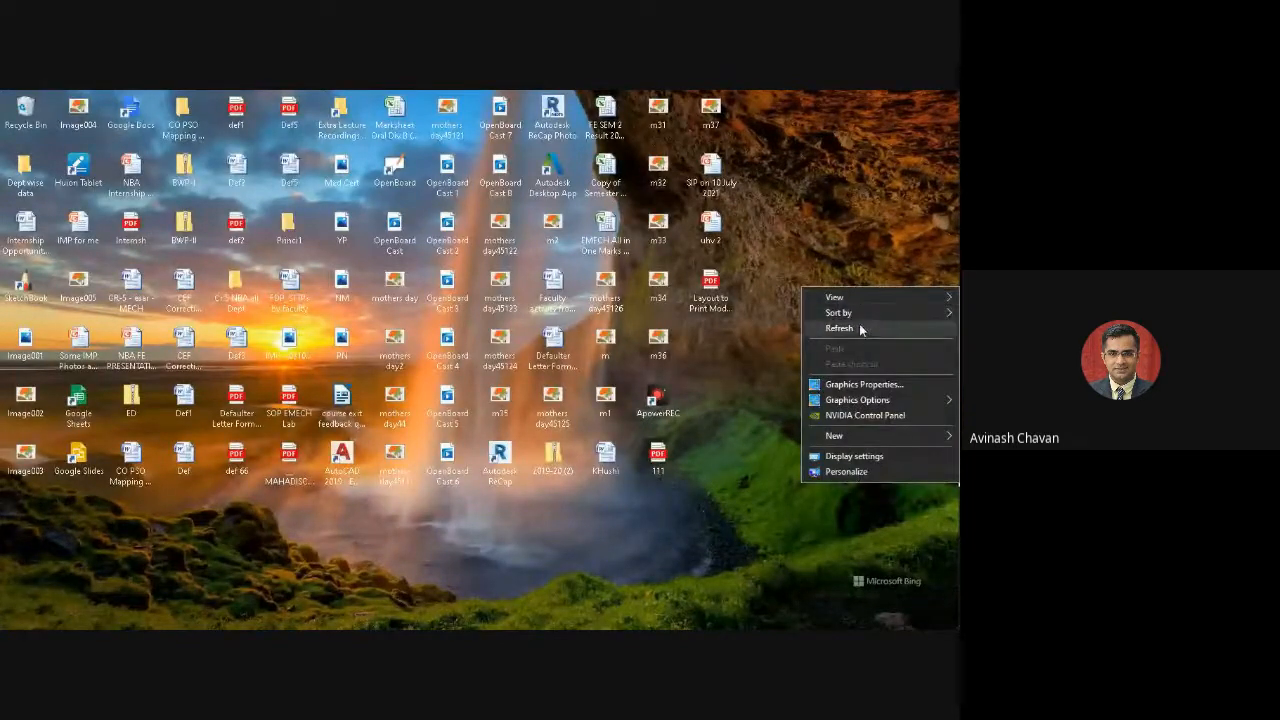
left_click(859, 323)
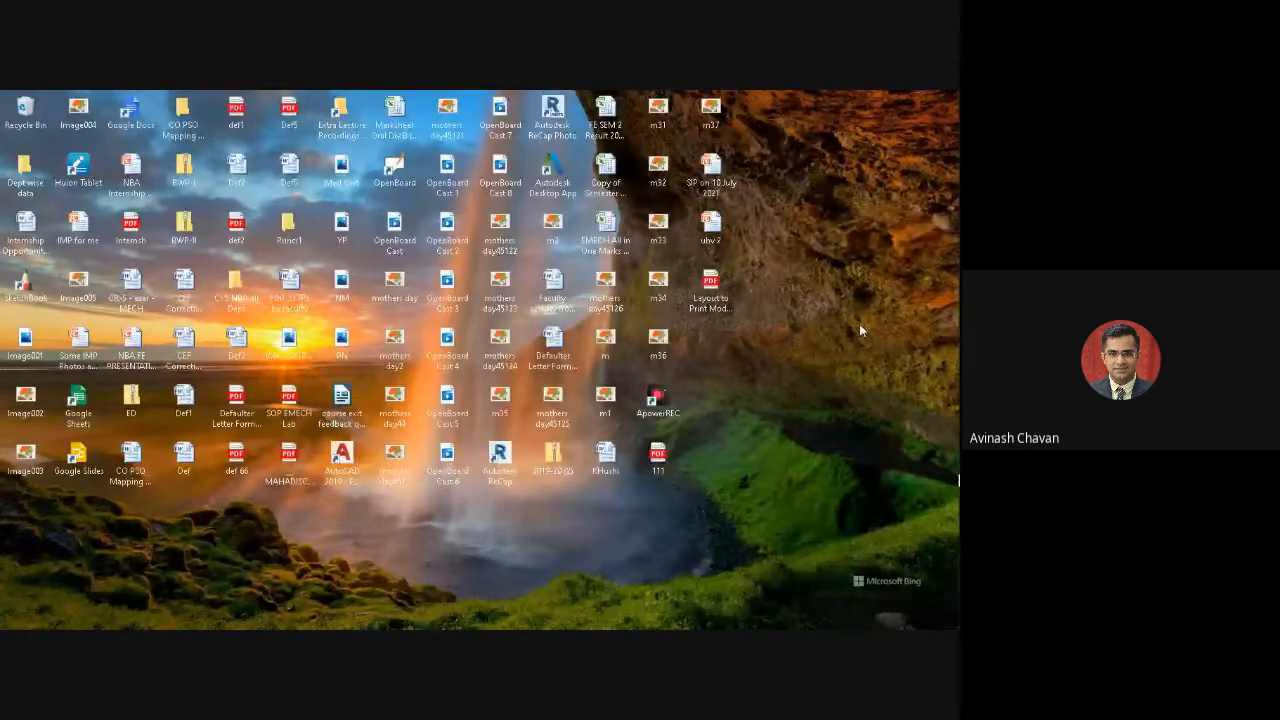
key("alt+Tab")
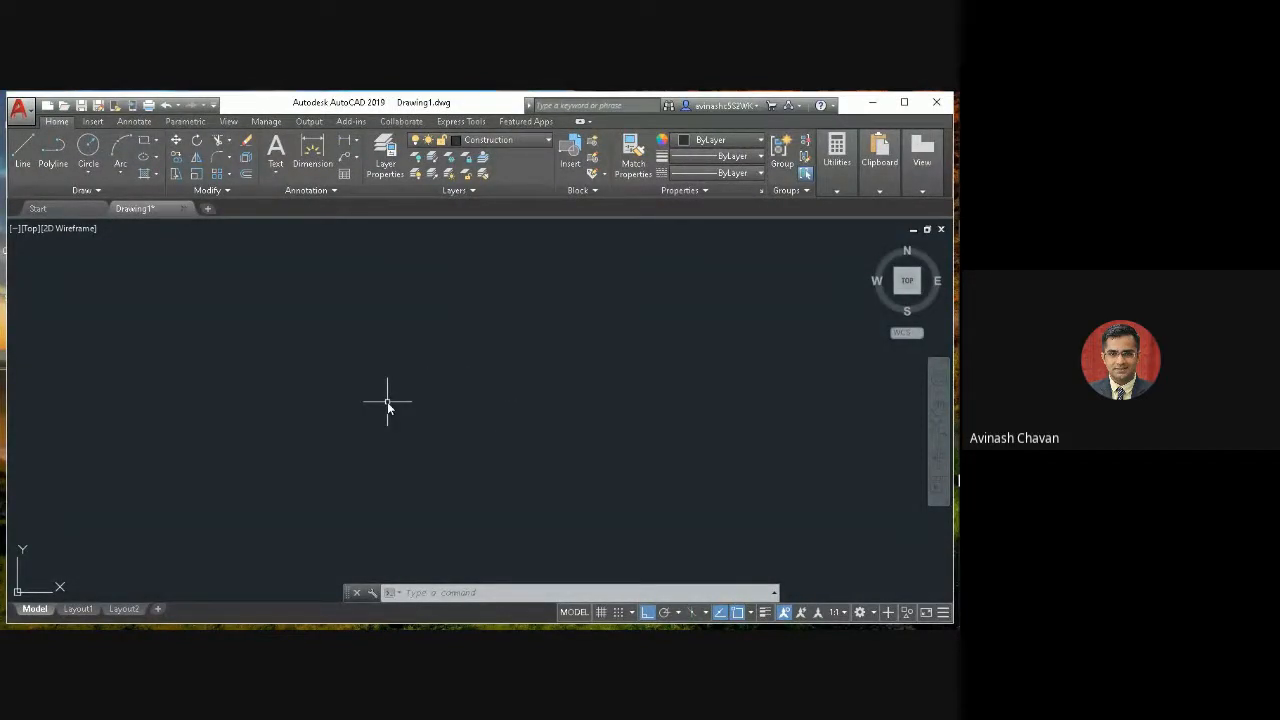
scroll(387, 402, "down", 5)
scroll(387, 402, "down", 4)
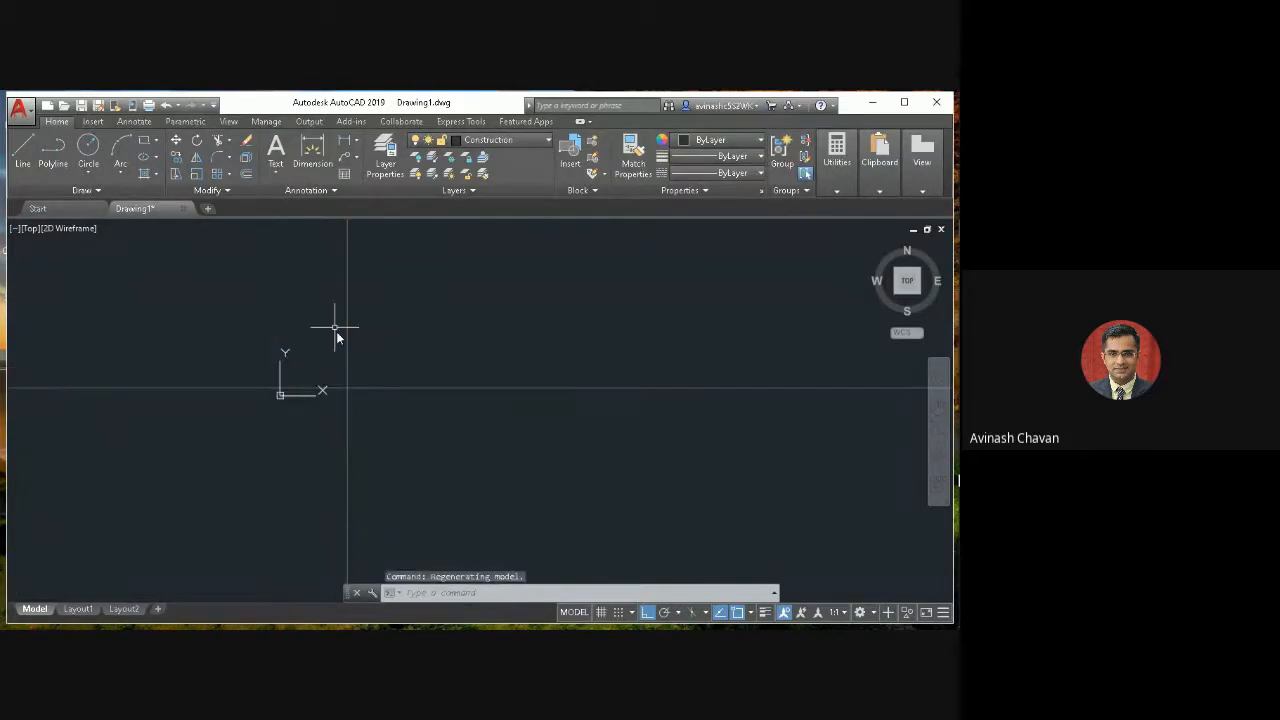
mouse_move(369, 366)
middle_mouse_down()
mouse_move(450, 378)
mouse_move(494, 363)
middle_mouse_up()
scroll(450, 378, "up", 4)
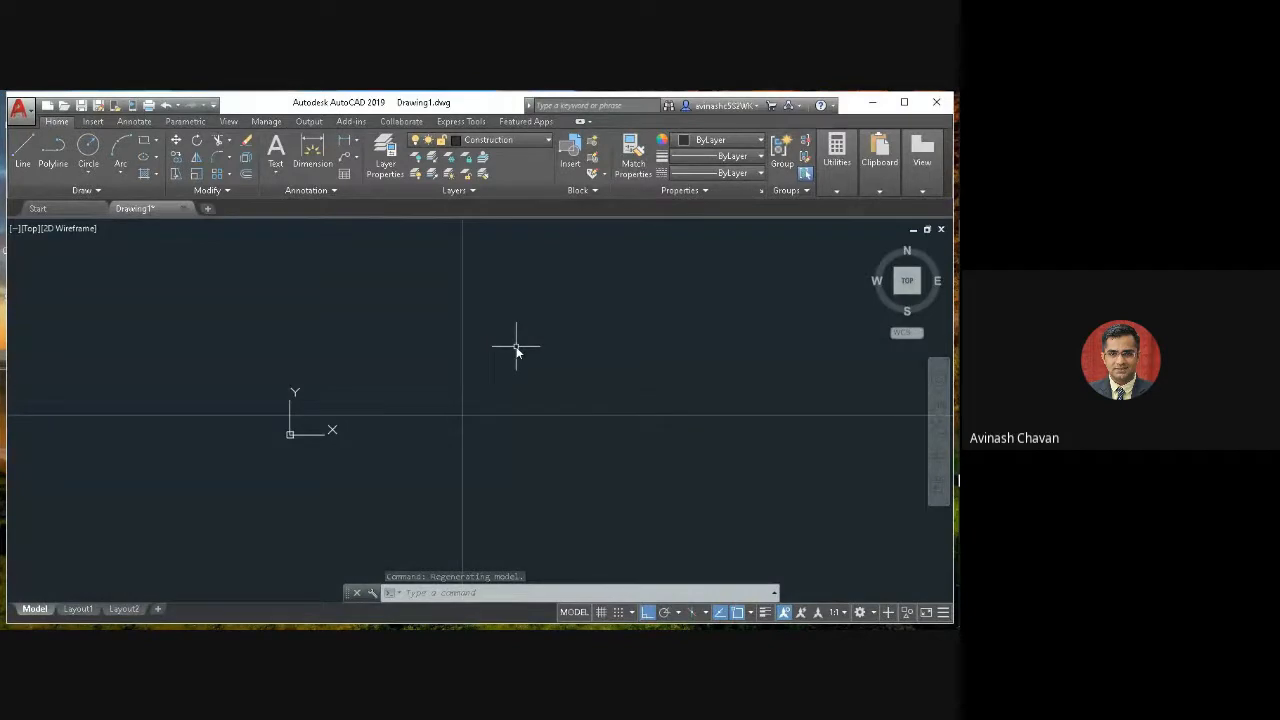
type("o")
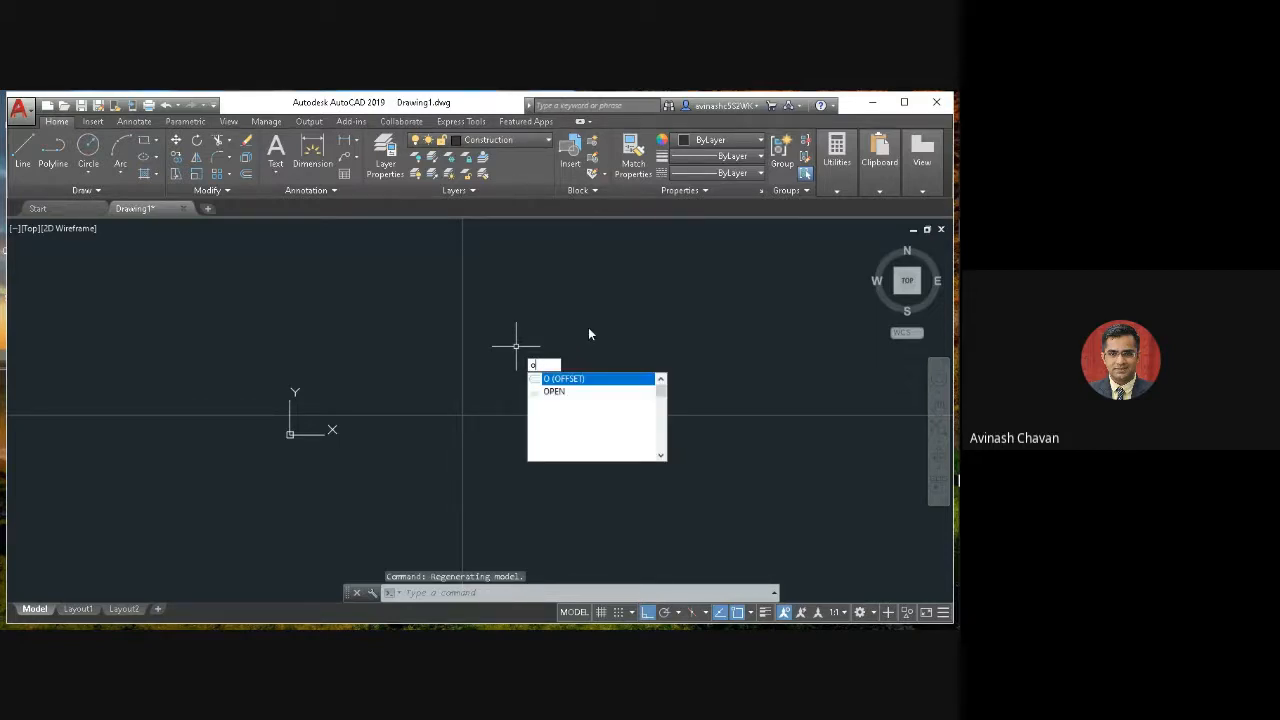
key("Escape")
scroll(589, 328, "down", 2)
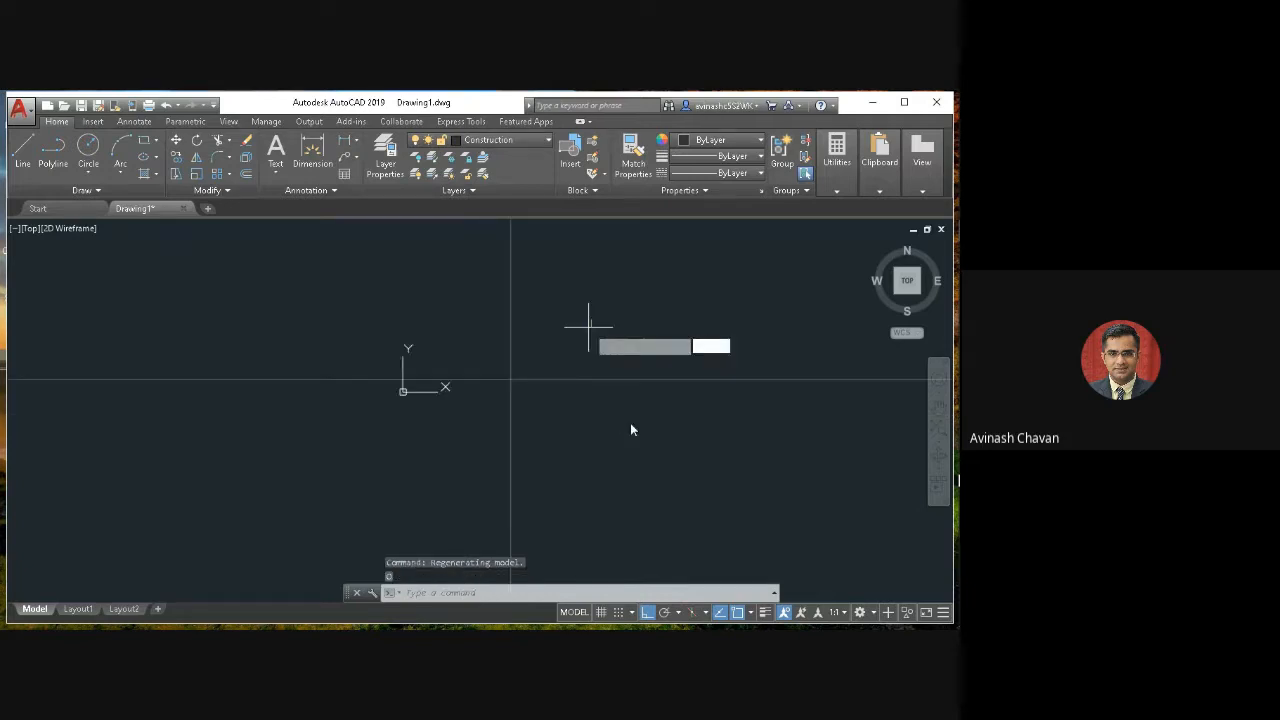
left_click(589, 328)
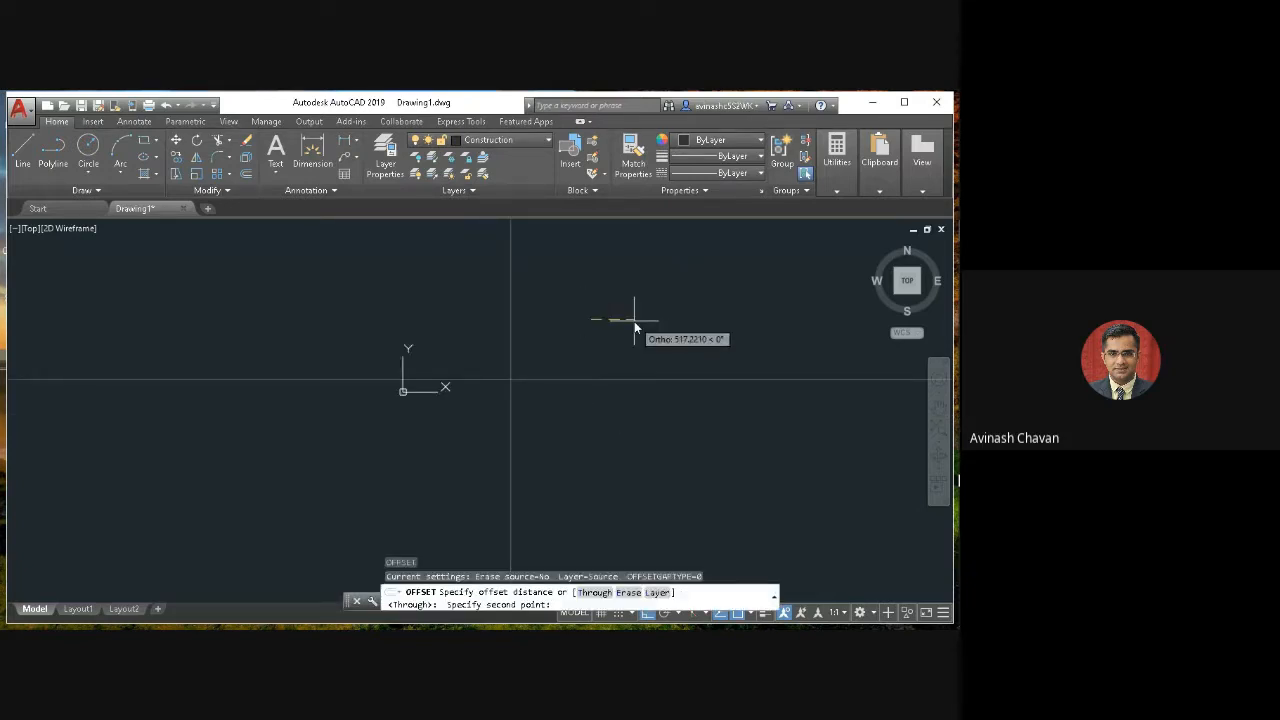
key("Escape")
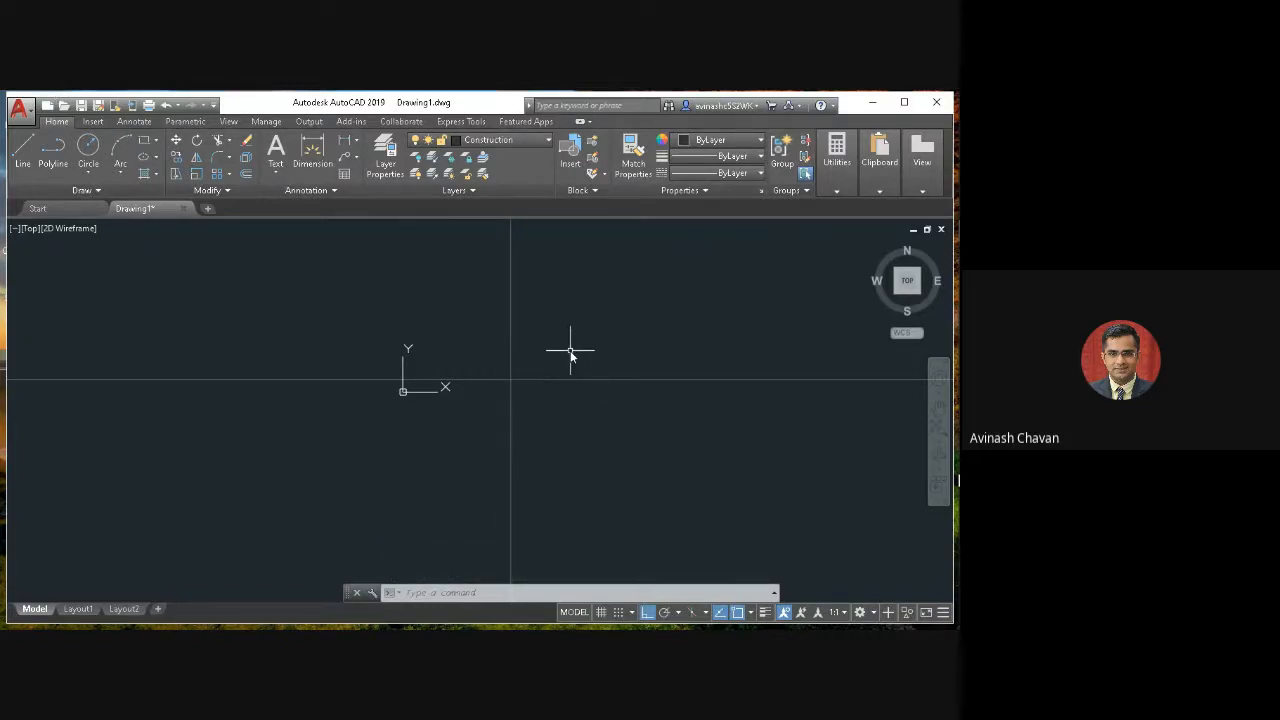
middle_click_drag(568, 349, 505, 373)
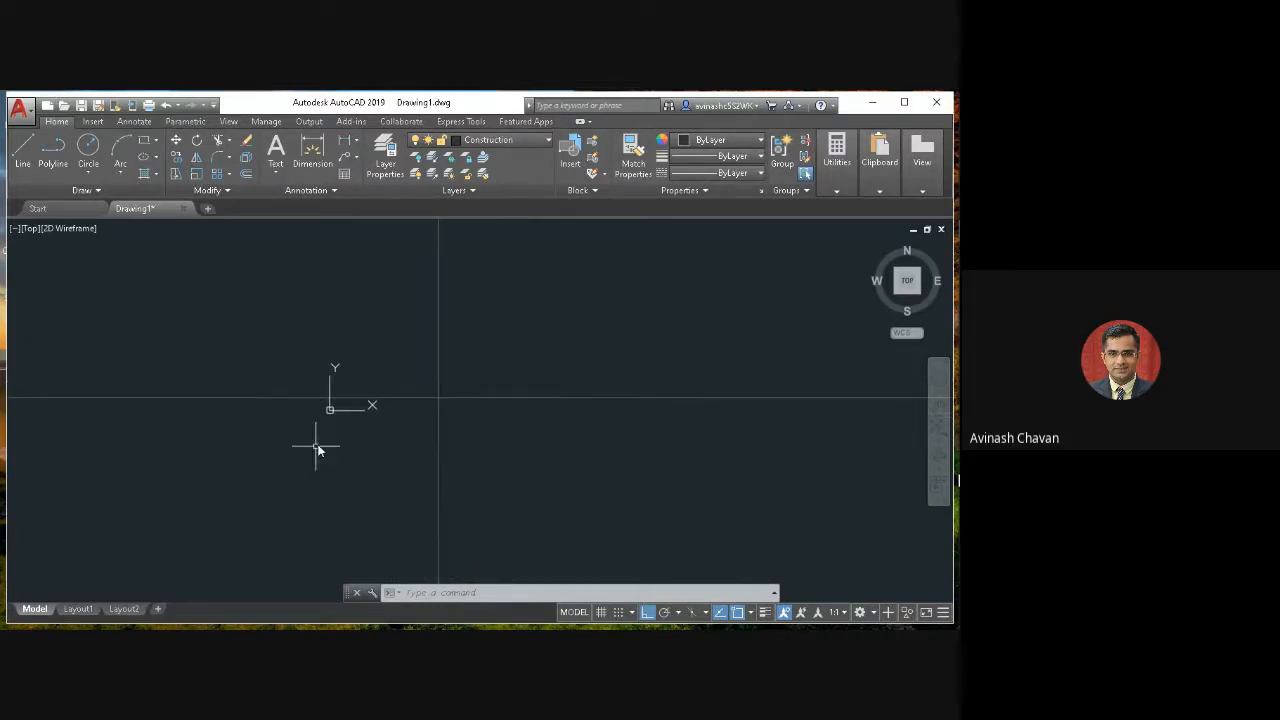
middle_click_drag(461, 431, 500, 443)
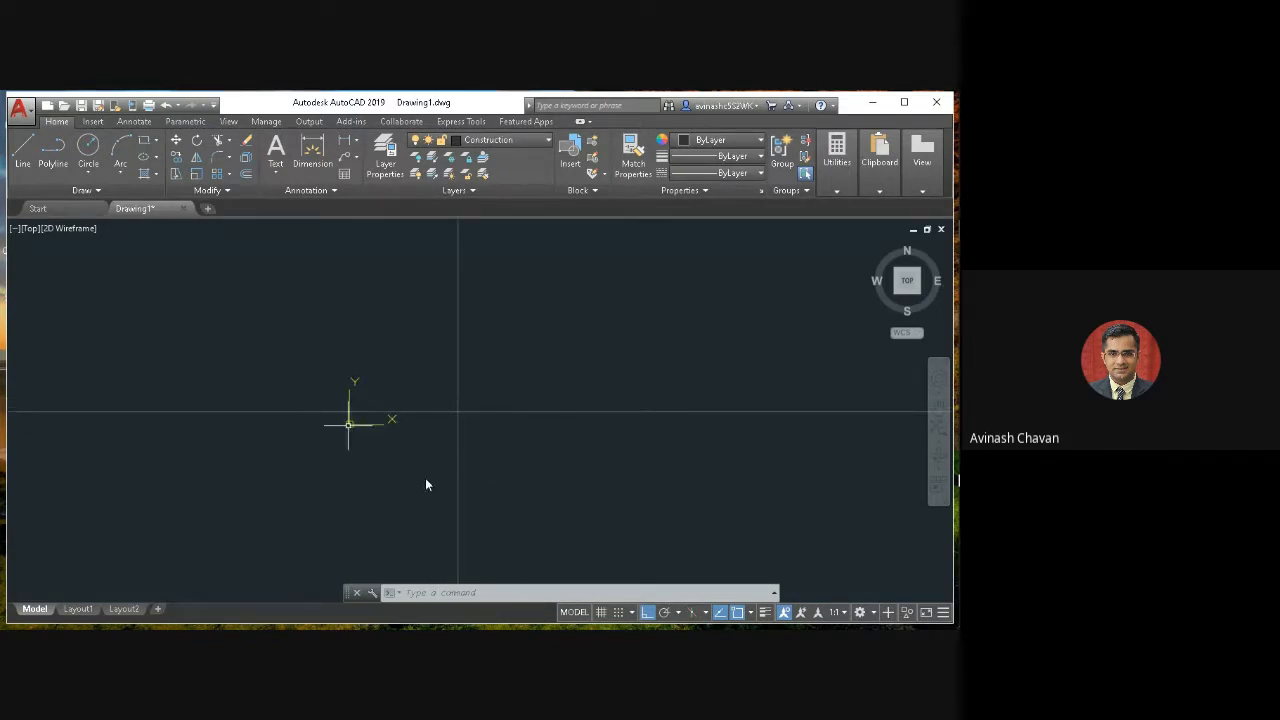
left_click(348, 424)
key("super+d")
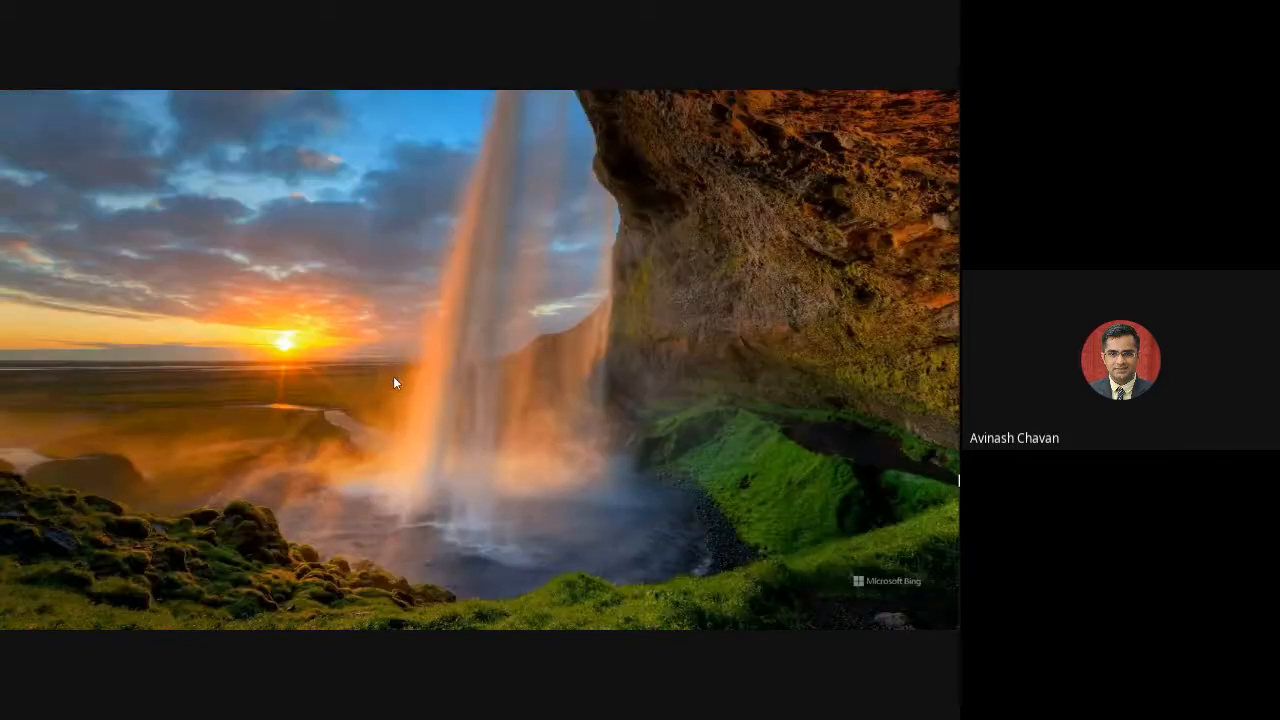
key("F5")
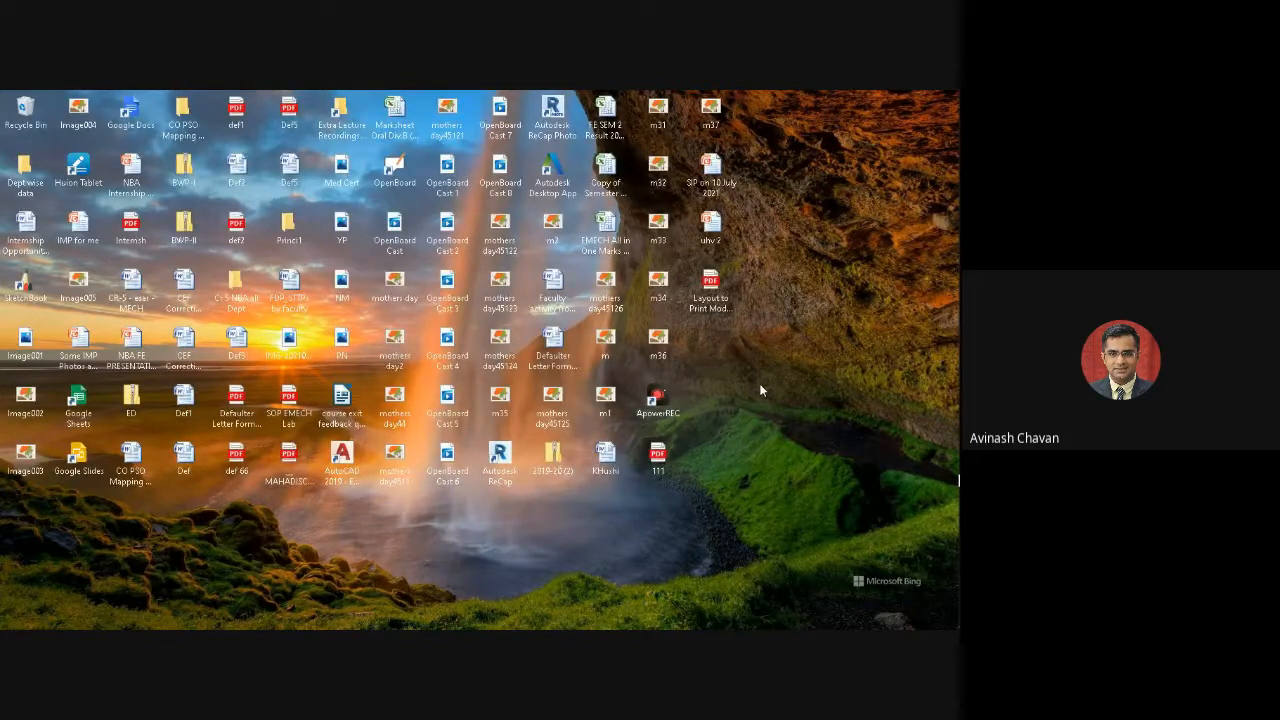
key("super+d")
Offset the vertical construction line by 20 to its right.
scroll(520, 384, "down", 3)
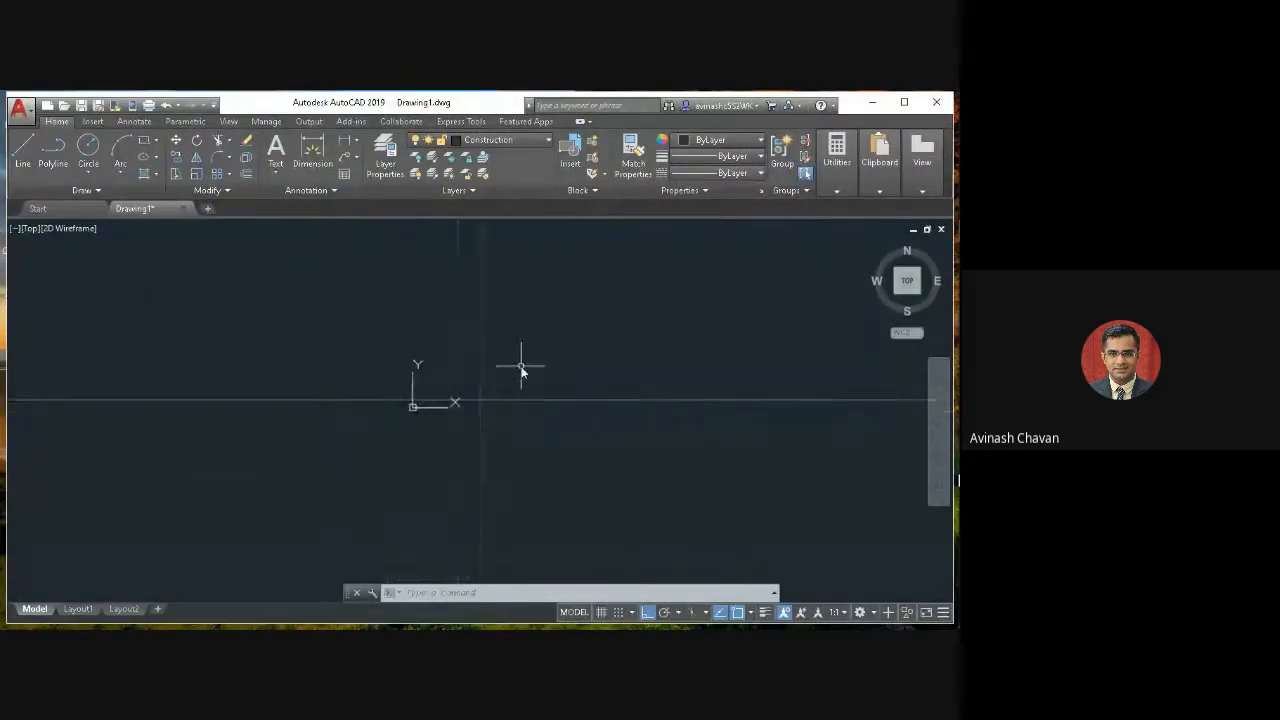
scroll(521, 367, "up", 3)
mouse_move(521, 367)
middle_mouse_down()
mouse_move(549, 335)
mouse_move(497, 355)
middle_mouse_up()
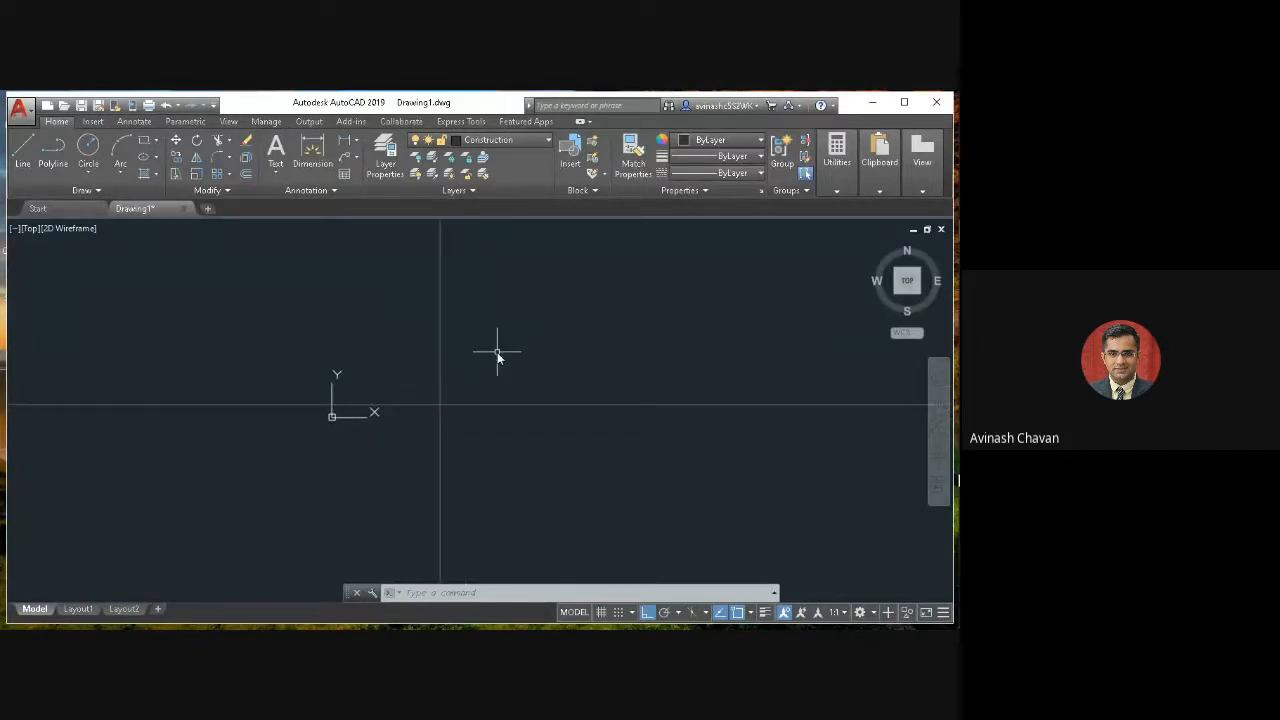
type("o")
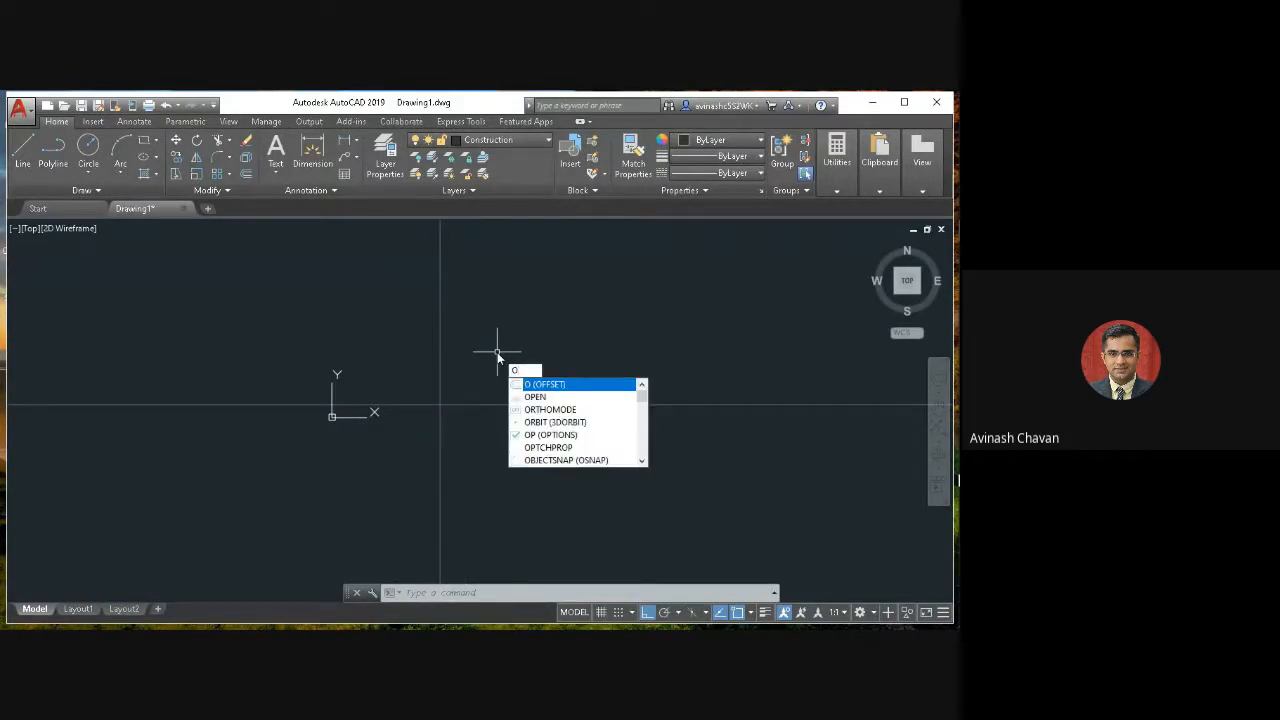
key("Return")
type("20")
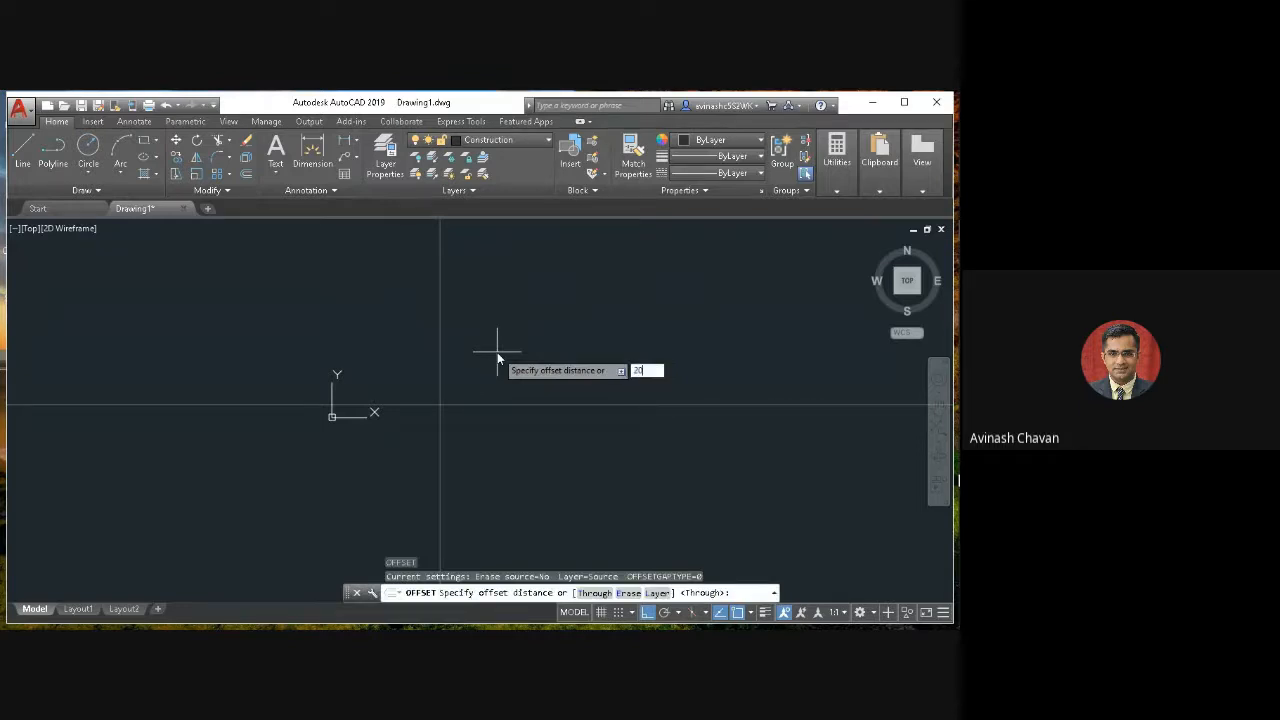
key("Return")
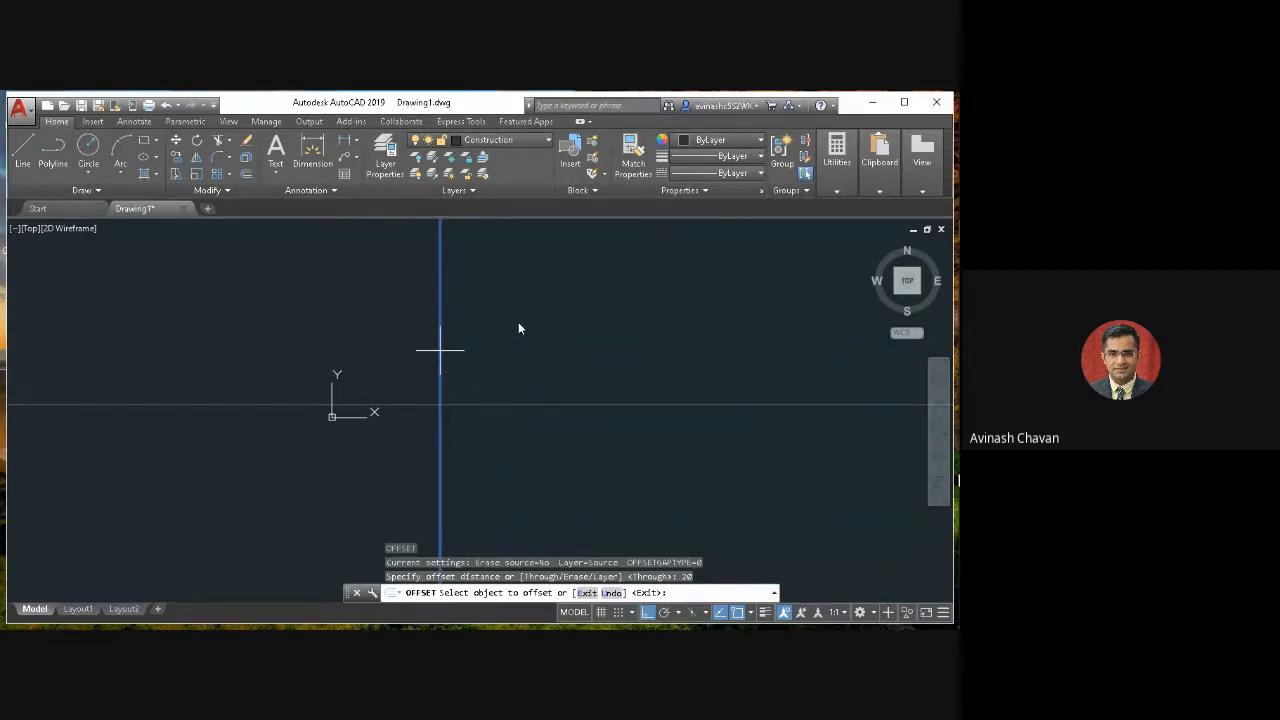
left_click(440, 350)
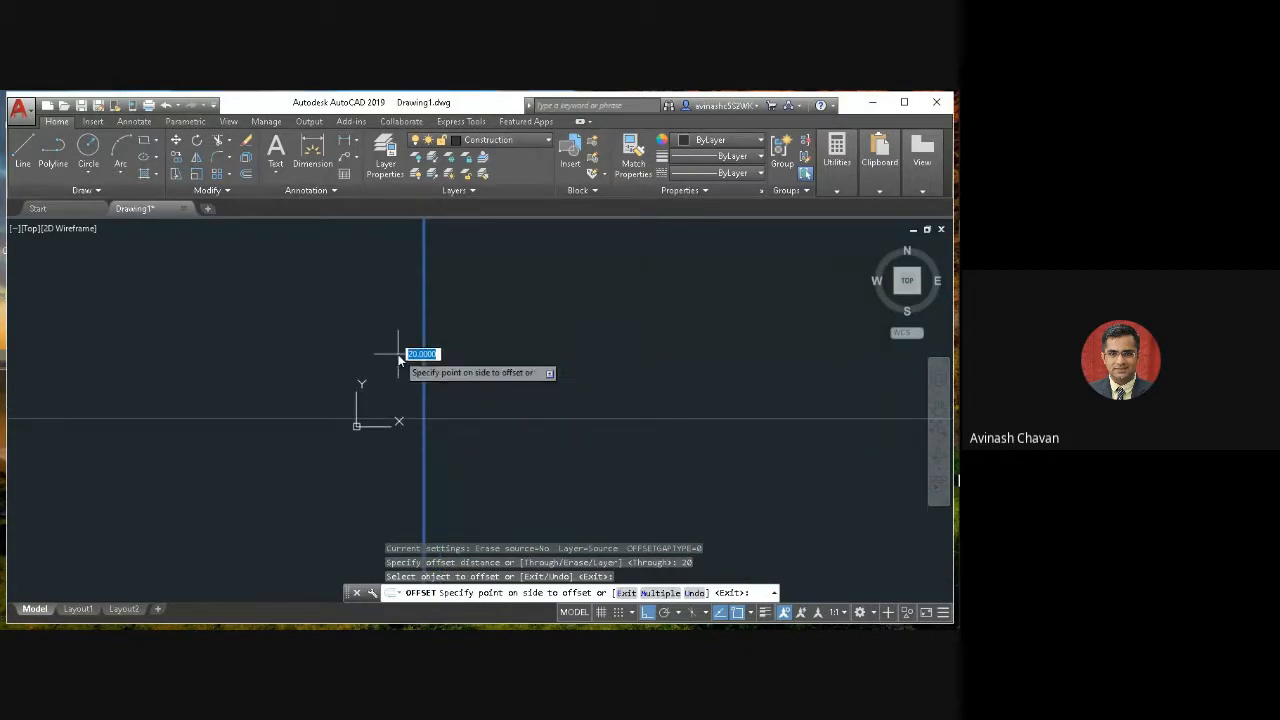
scroll(486, 366, "up", 3)
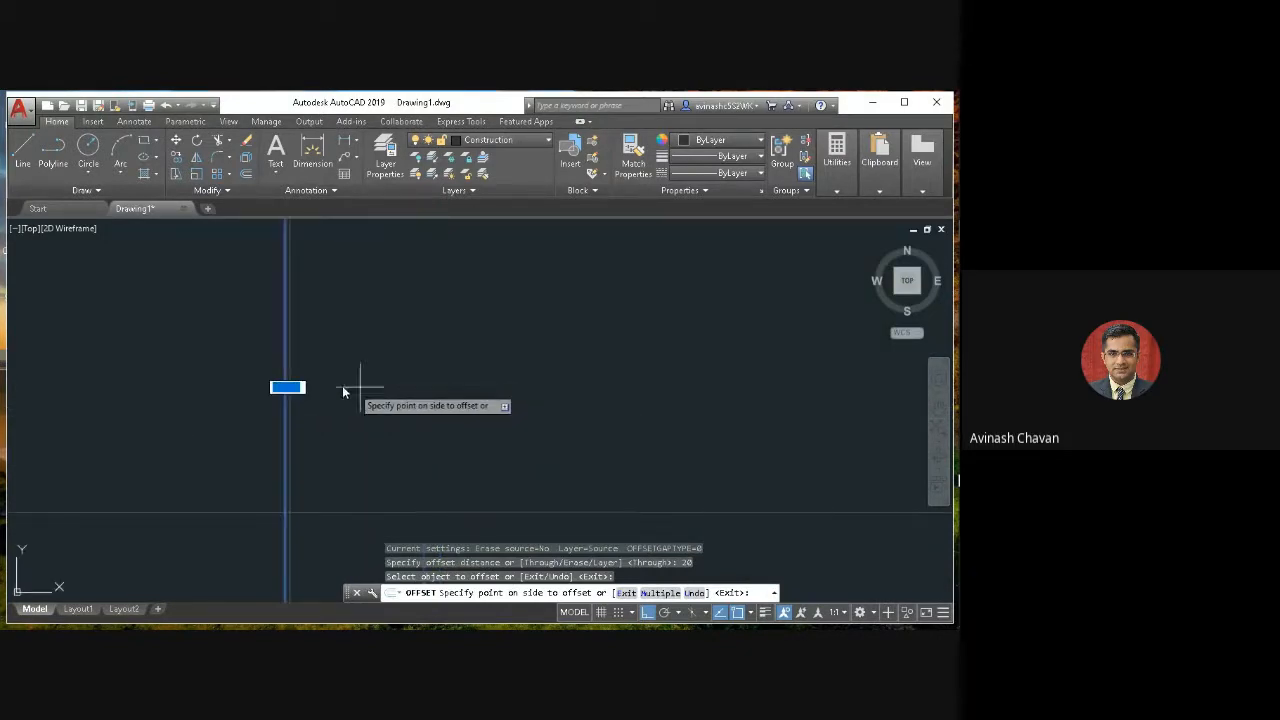
middle_click_drag(374, 379, 491, 371)
scroll(486, 385, "up", 7)
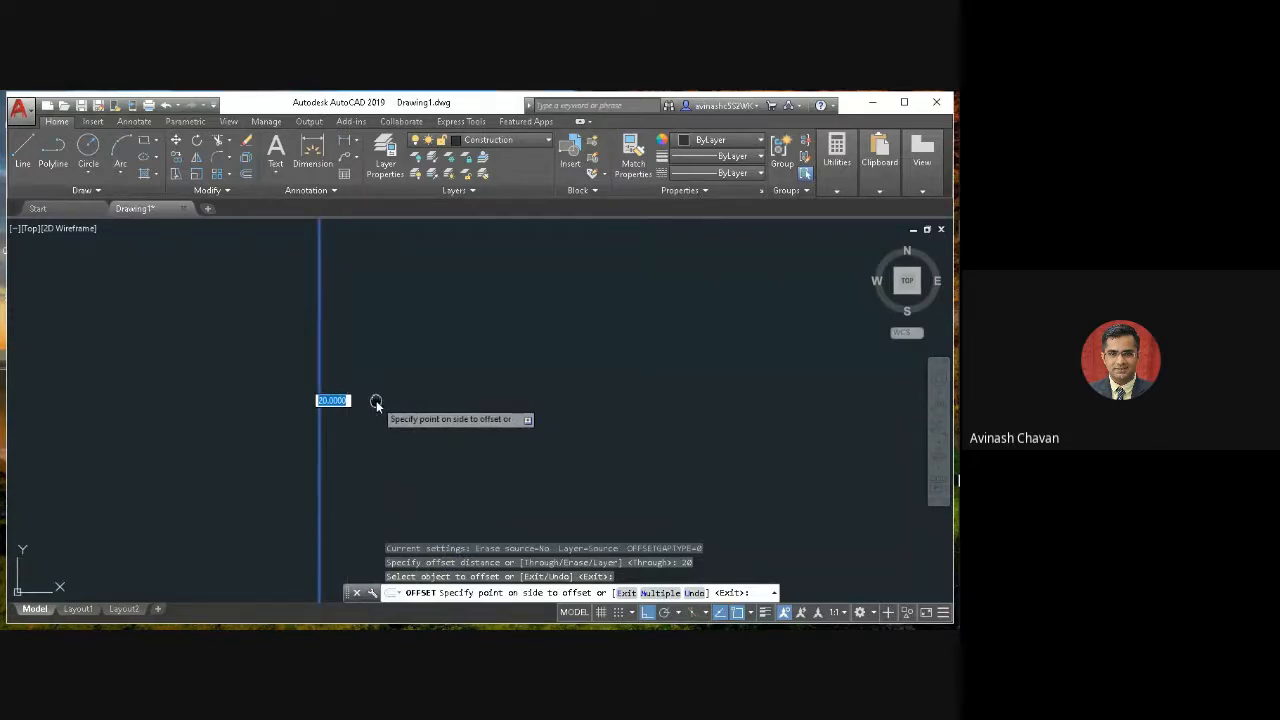
middle_click_drag(374, 400, 443, 298)
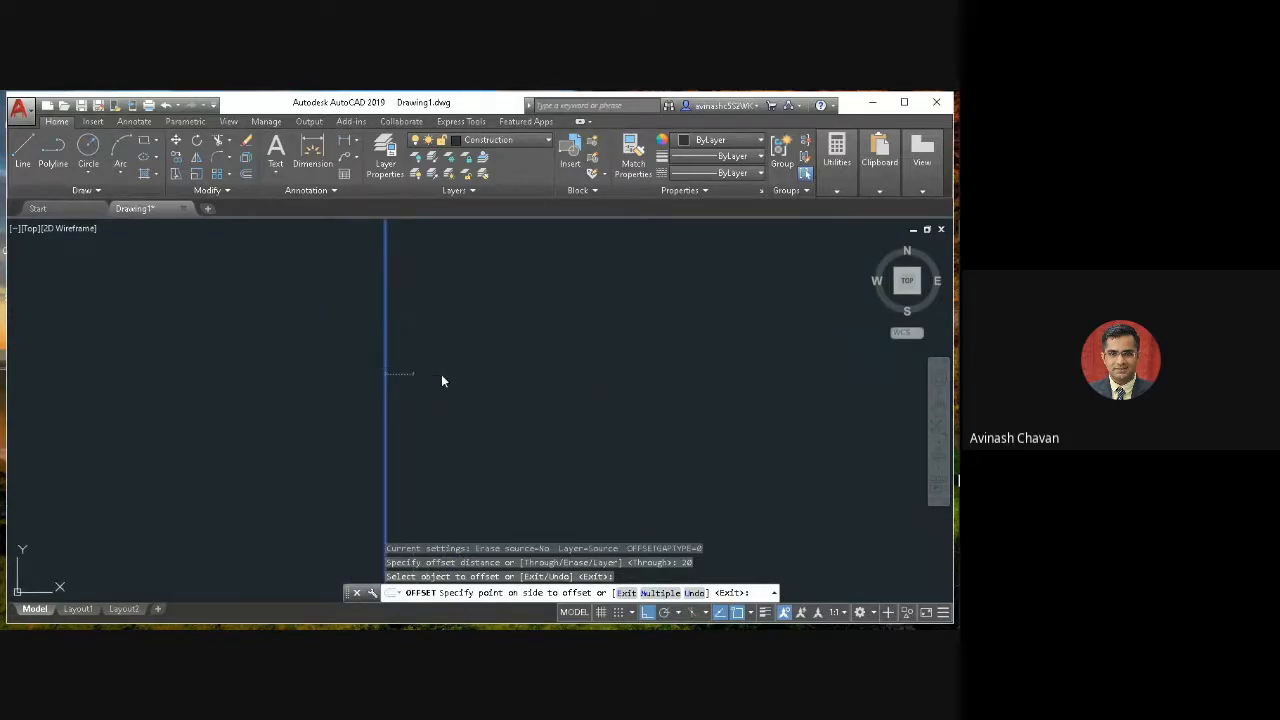
left_click(330, 400)
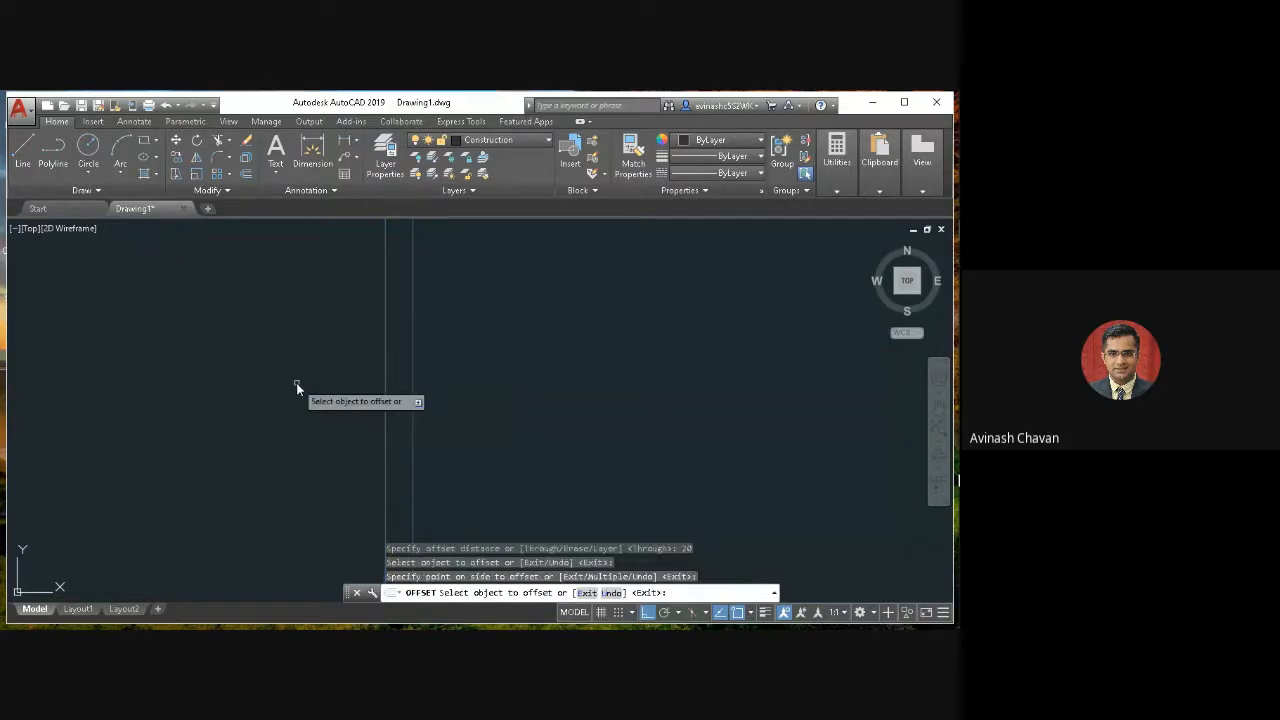
Offset the original vertical construction line by 20 to its left and the horizontal construction line by 20 both above and below.
left_click(385, 433)
left_click(322, 432)
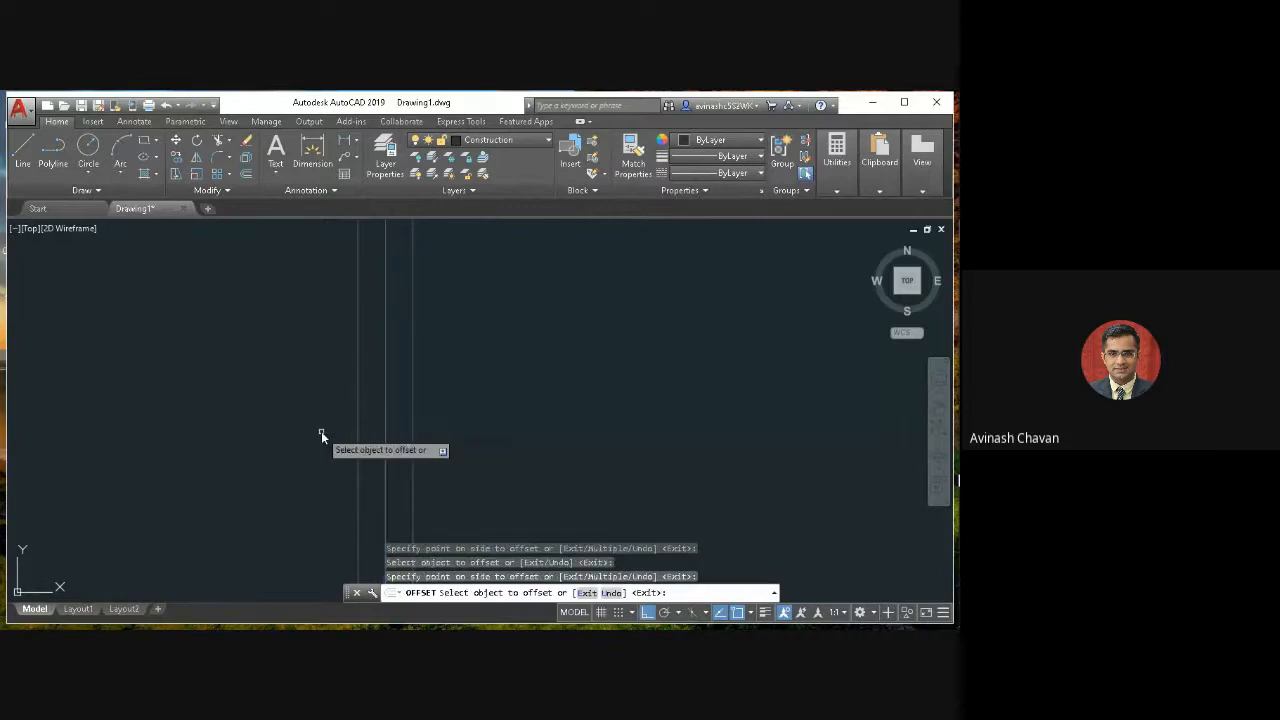
scroll(296, 392, "down", 3)
middle_click_drag(416, 385, 543, 356)
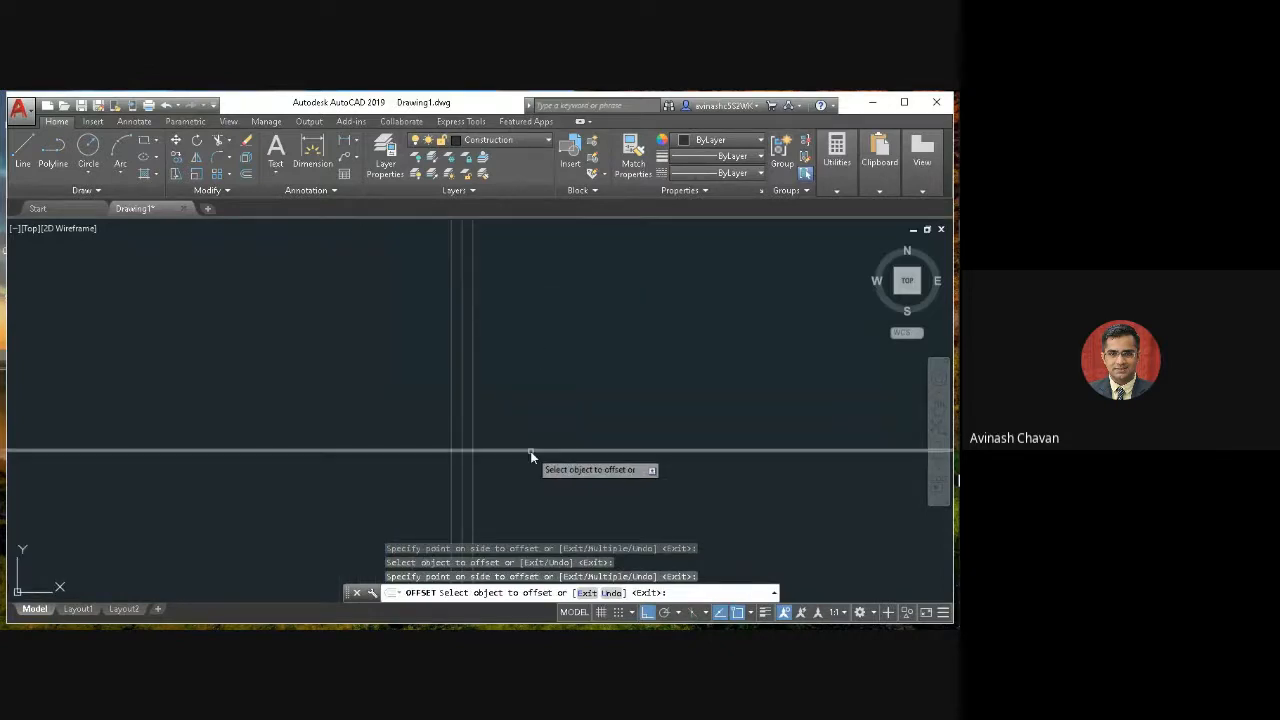
middle_click_drag(519, 411, 460, 369)
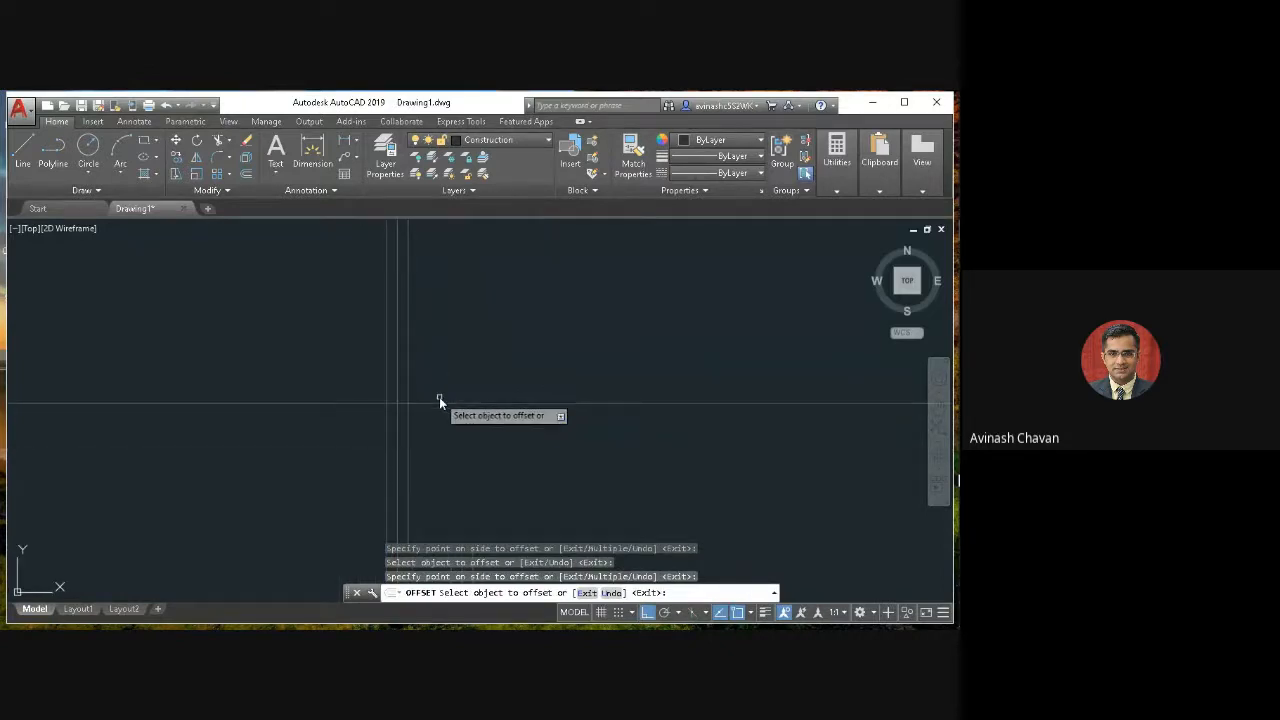
left_click(438, 402)
left_click(443, 388)
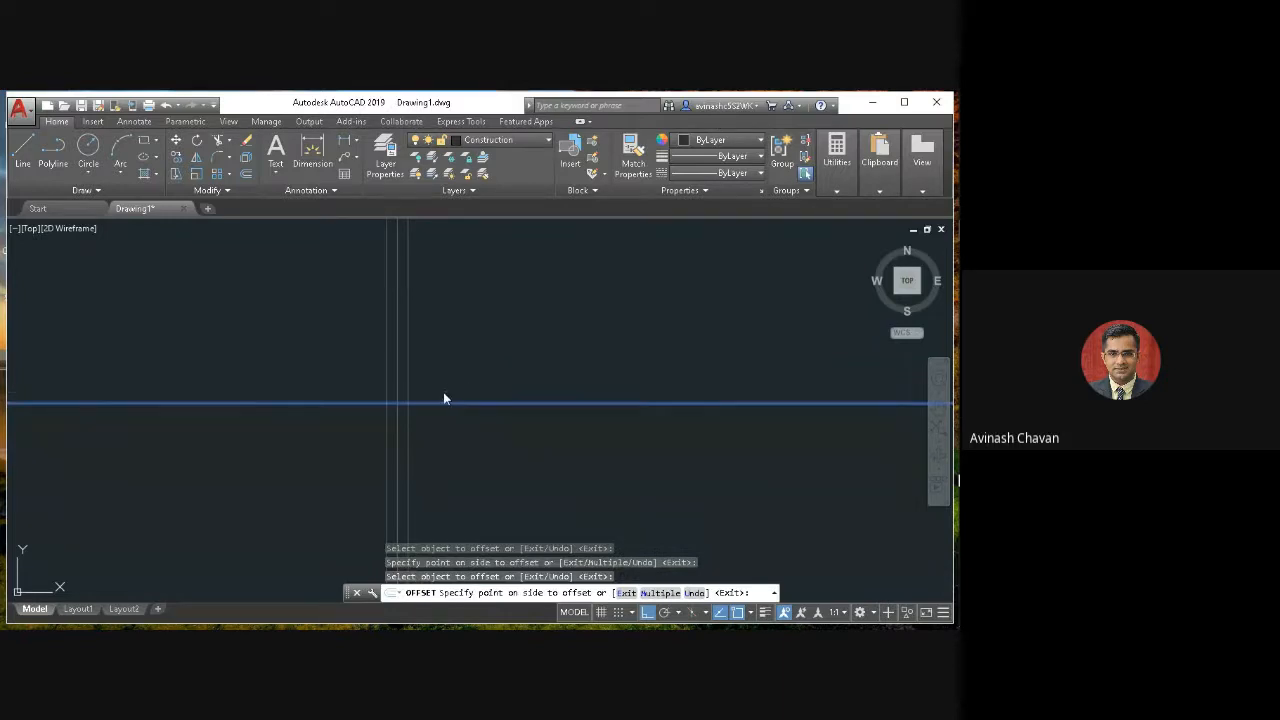
left_click(442, 404)
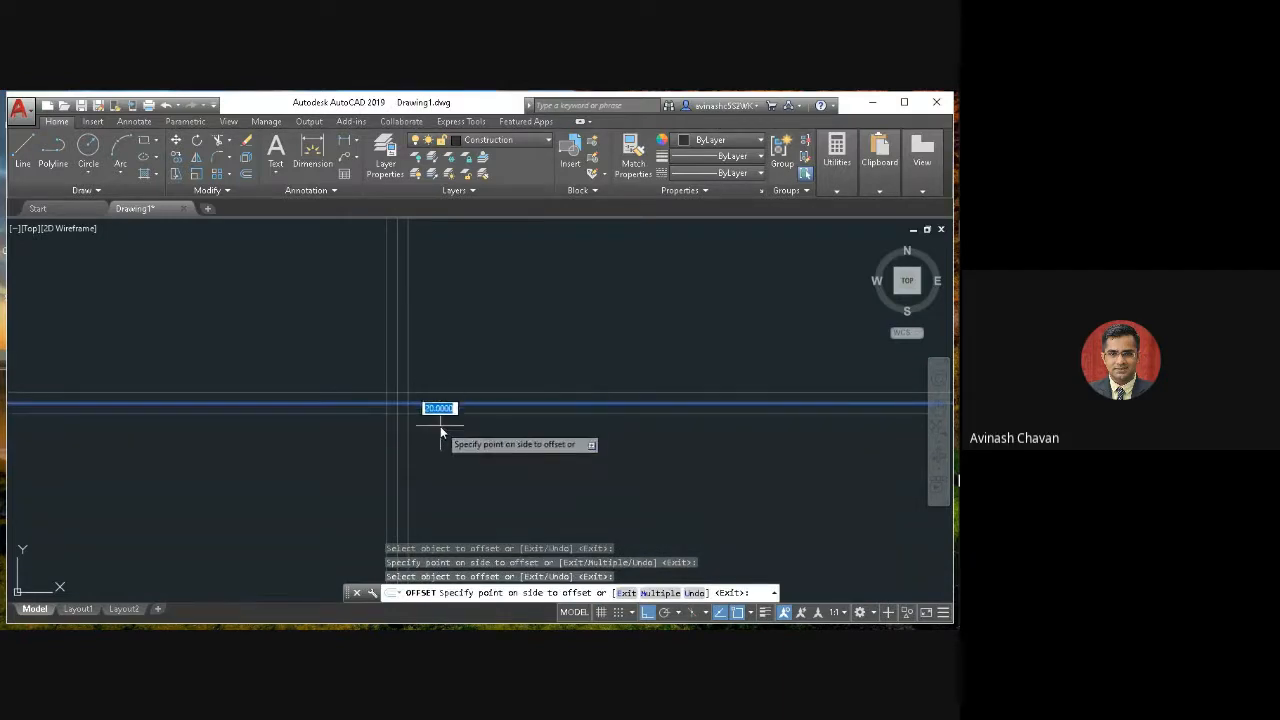
left_click(440, 445)
key("Escape")
middle_click_drag(386, 434, 451, 414)
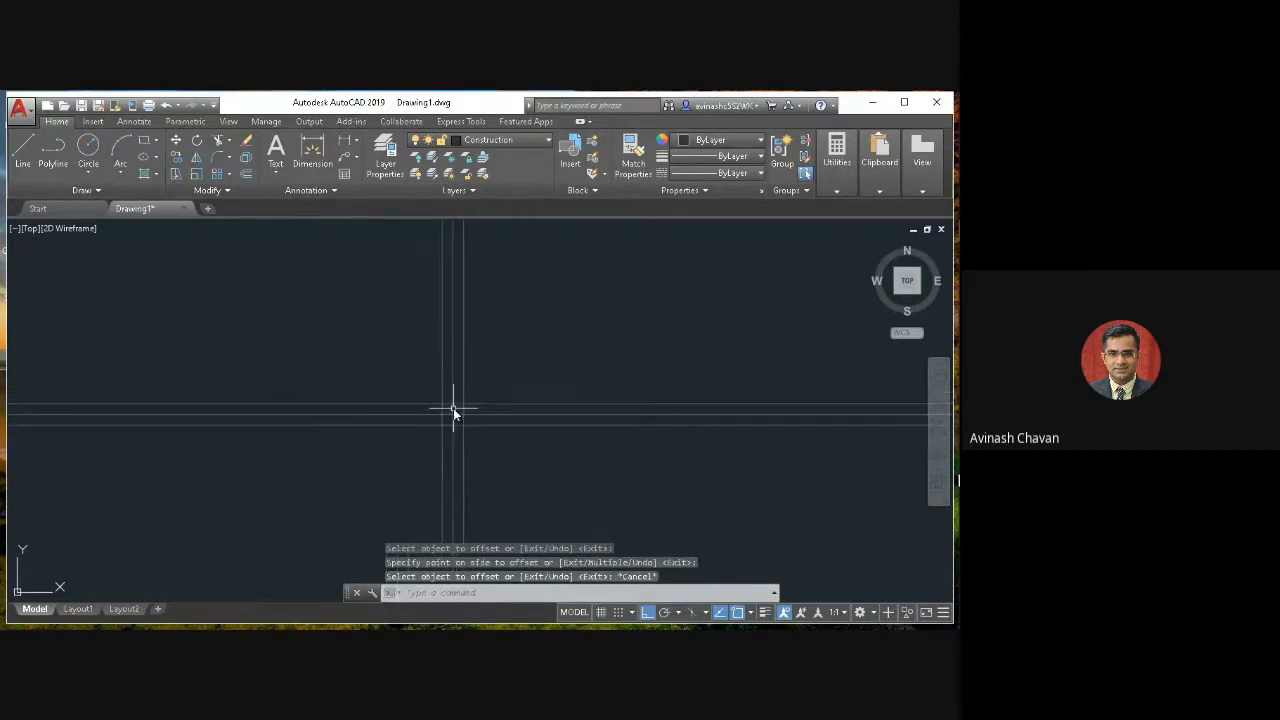
Move the two original crossing construction lines, the middle vertical and middle horizontal ones, to the XY layer.
scroll(453, 408, "up", 3)
scroll(452, 400, "up", 2)
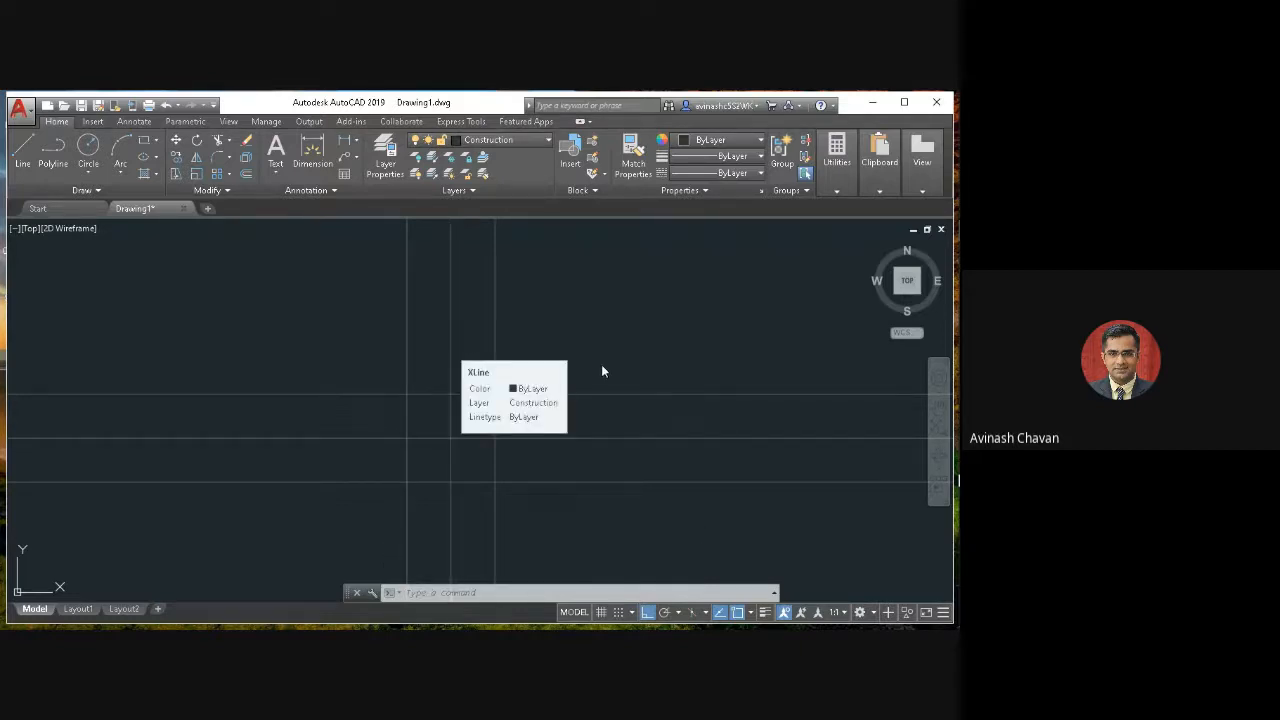
left_click(451, 348)
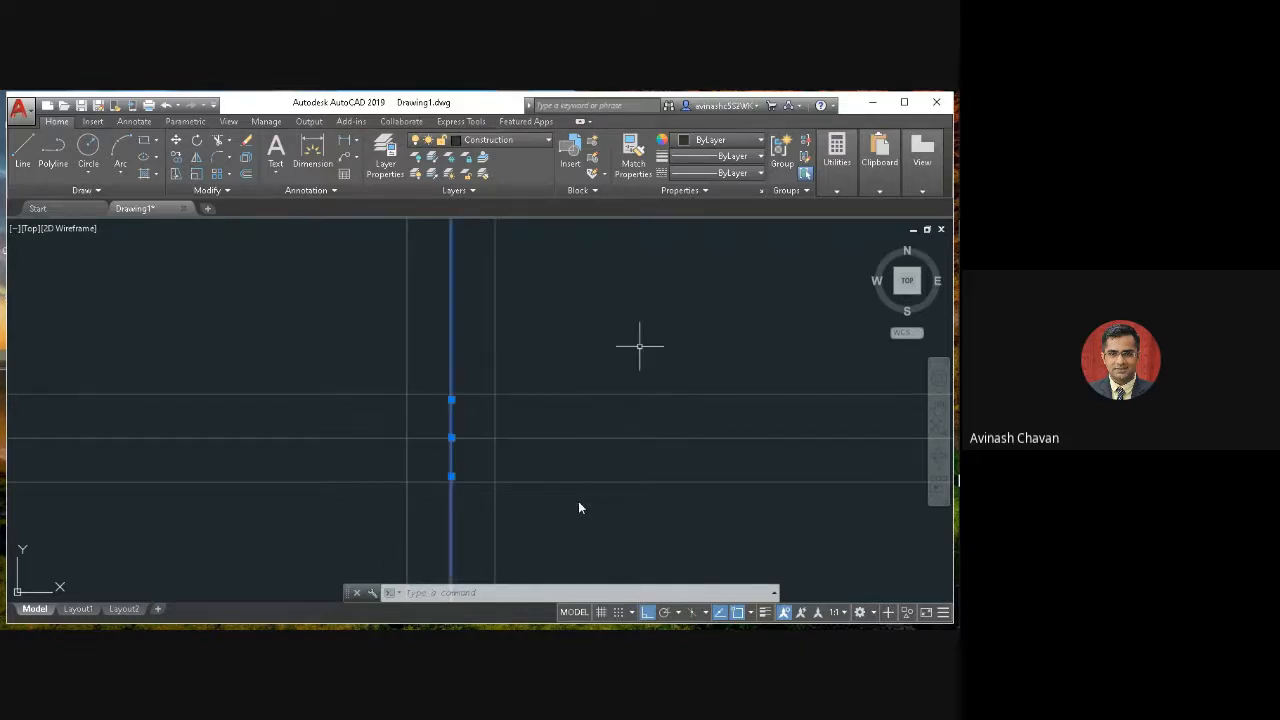
left_click(361, 438)
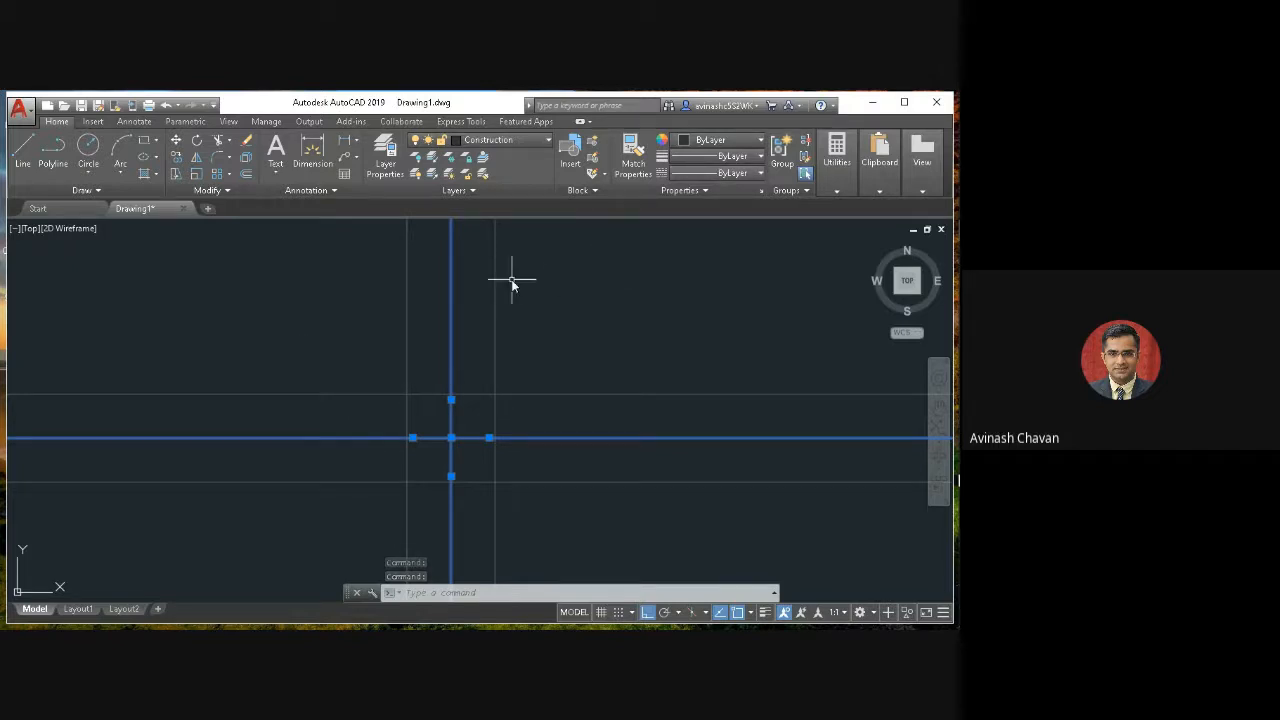
left_click(502, 139)
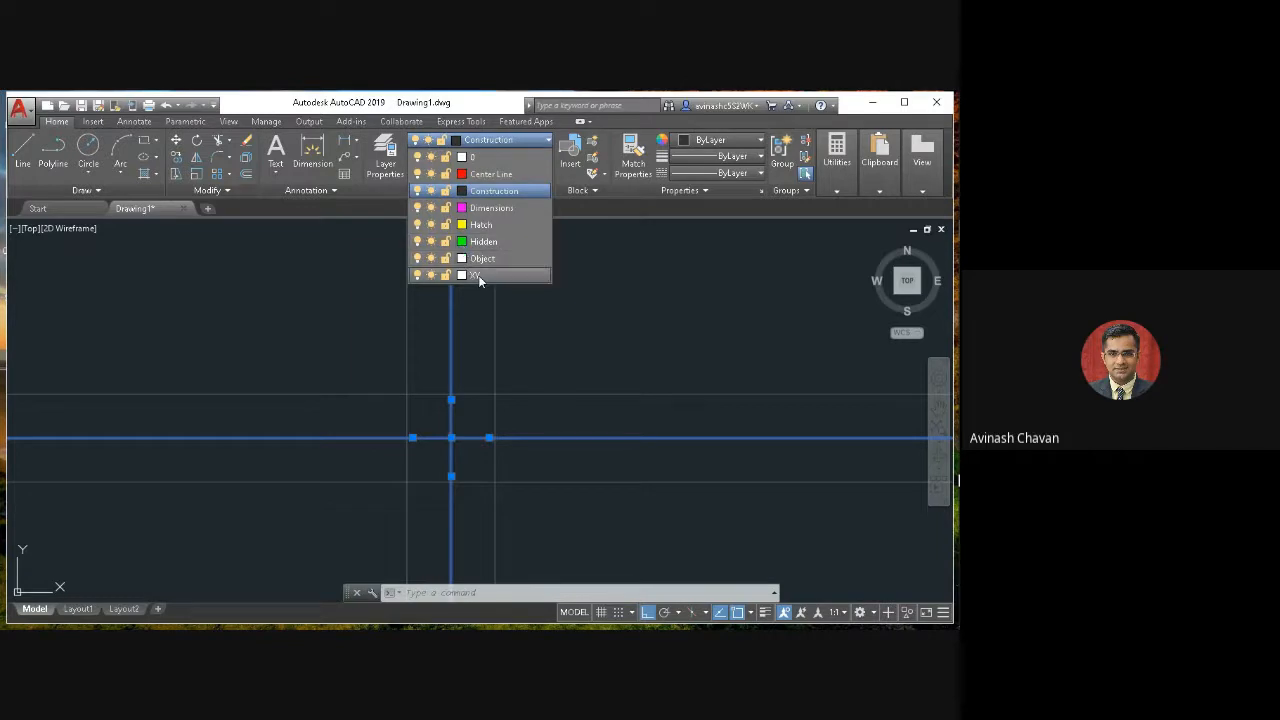
left_click(479, 279)
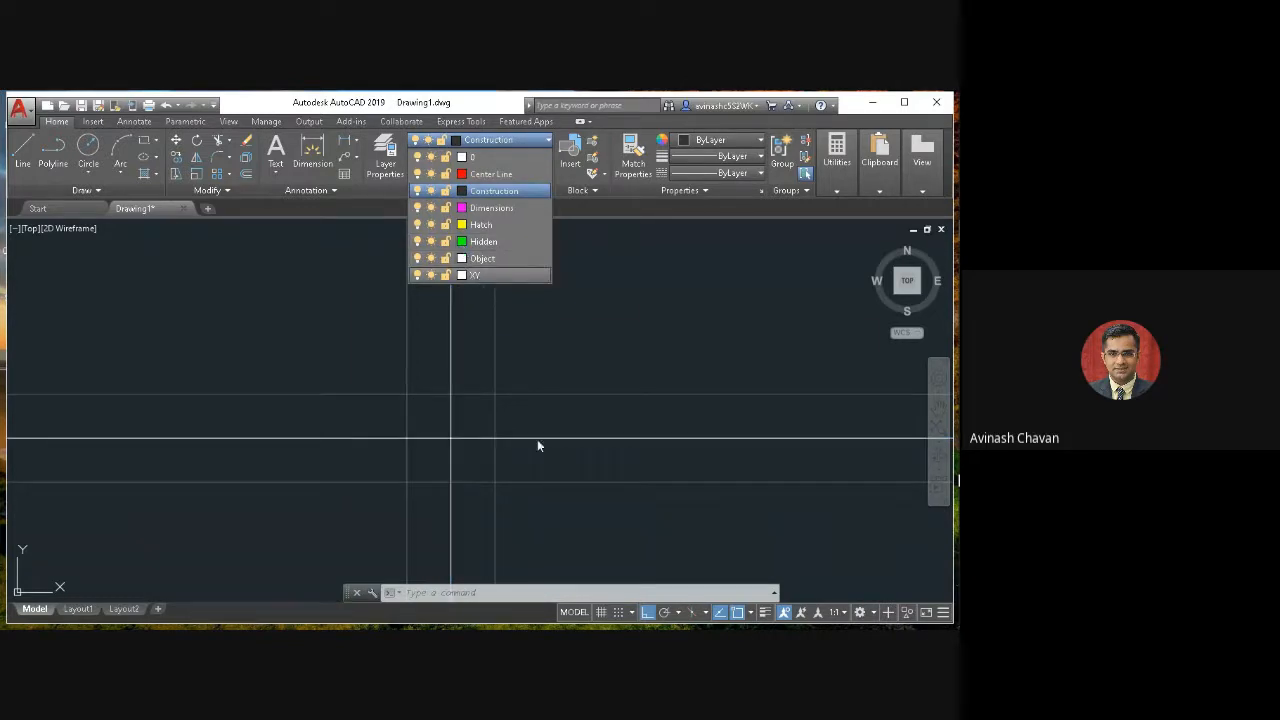
key("Escape")
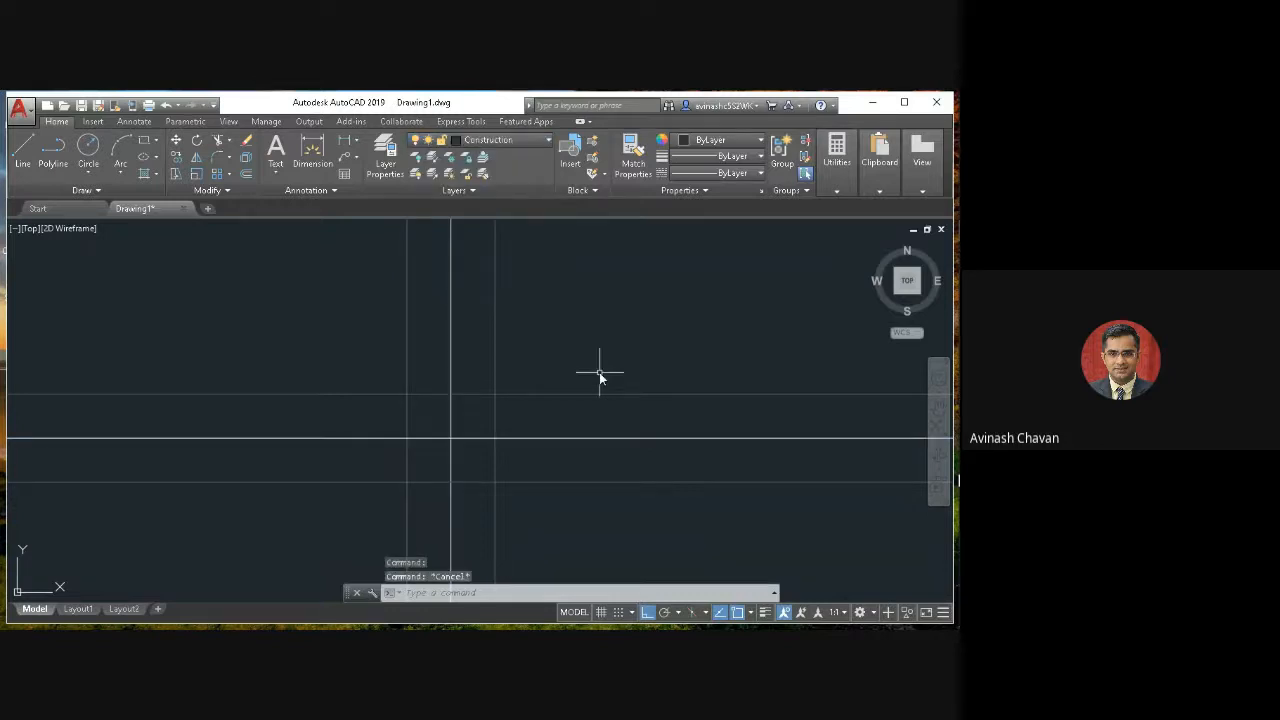
Switch to the PDF manual and draw a pen stroke above the front view in the hand-drawn layout sketch to indicate its length.
scroll(600, 371, "down", 2)
mouse_move(600, 363)
middle_mouse_down()
mouse_move(558, 354)
mouse_move(491, 383)
mouse_move(510, 340)
middle_mouse_up()
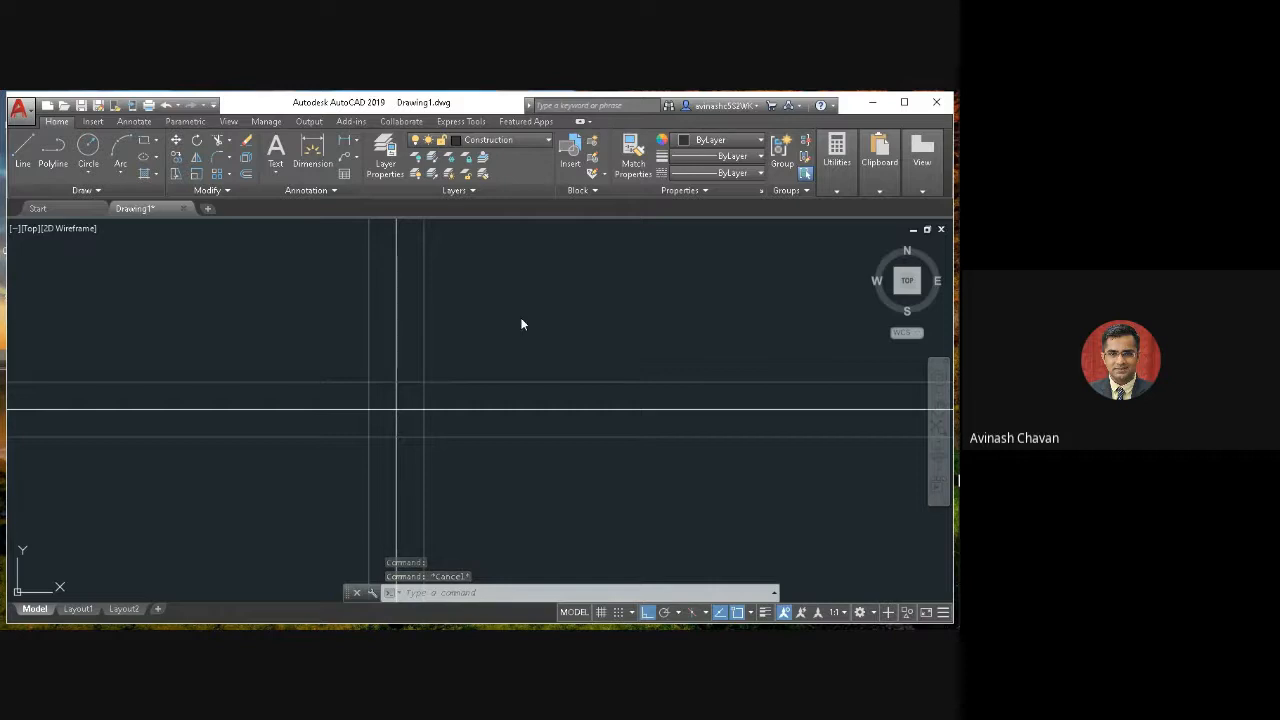
key("alt+Tab")
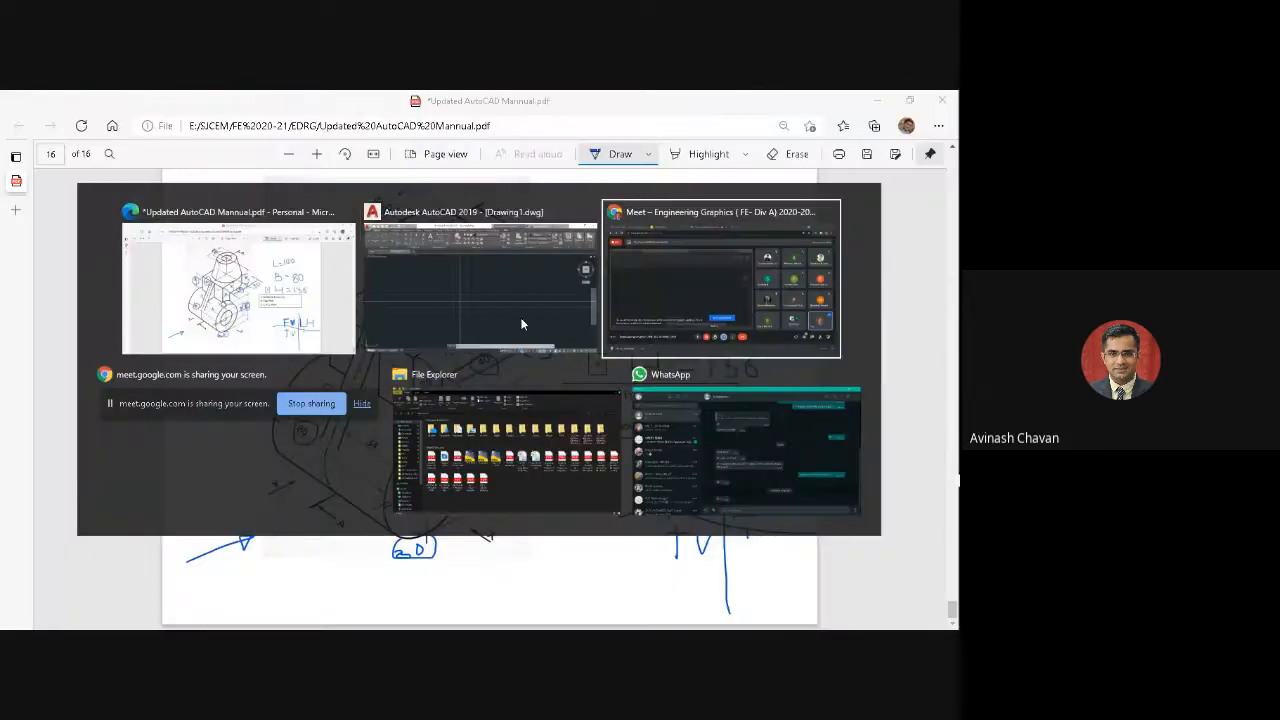
left_click(272, 276)
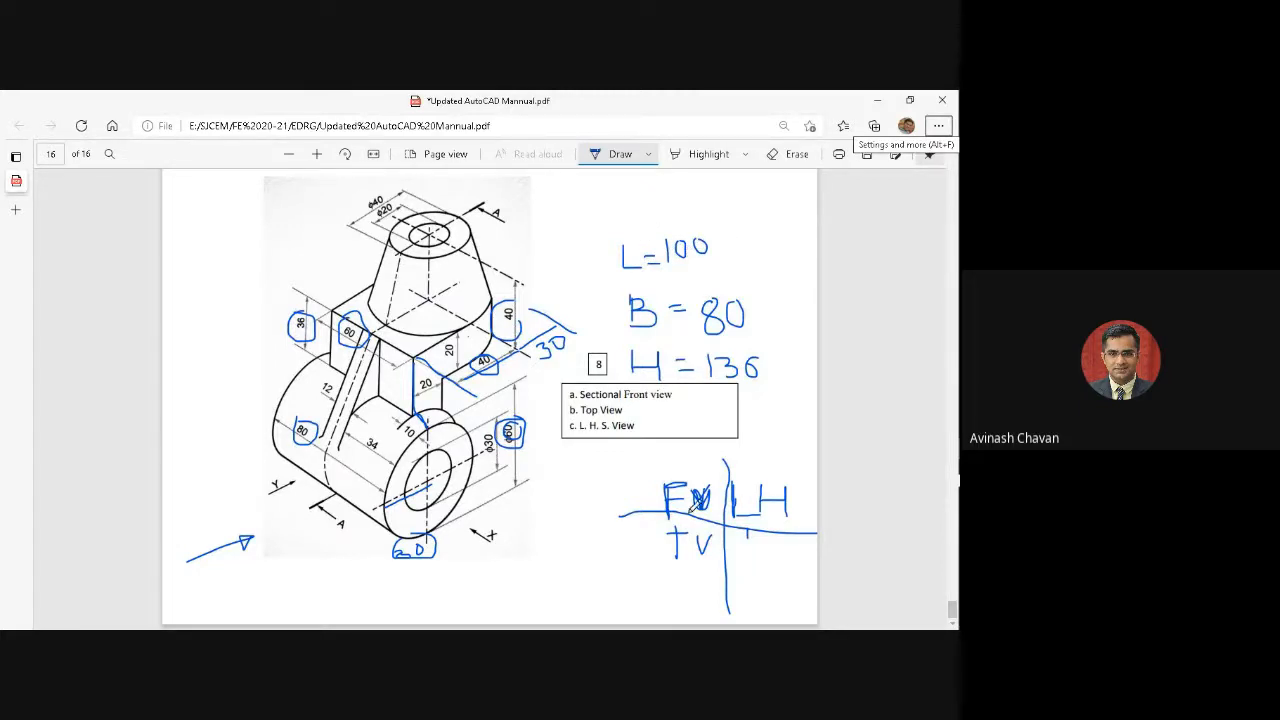
left_click_drag(668, 467, 716, 465)
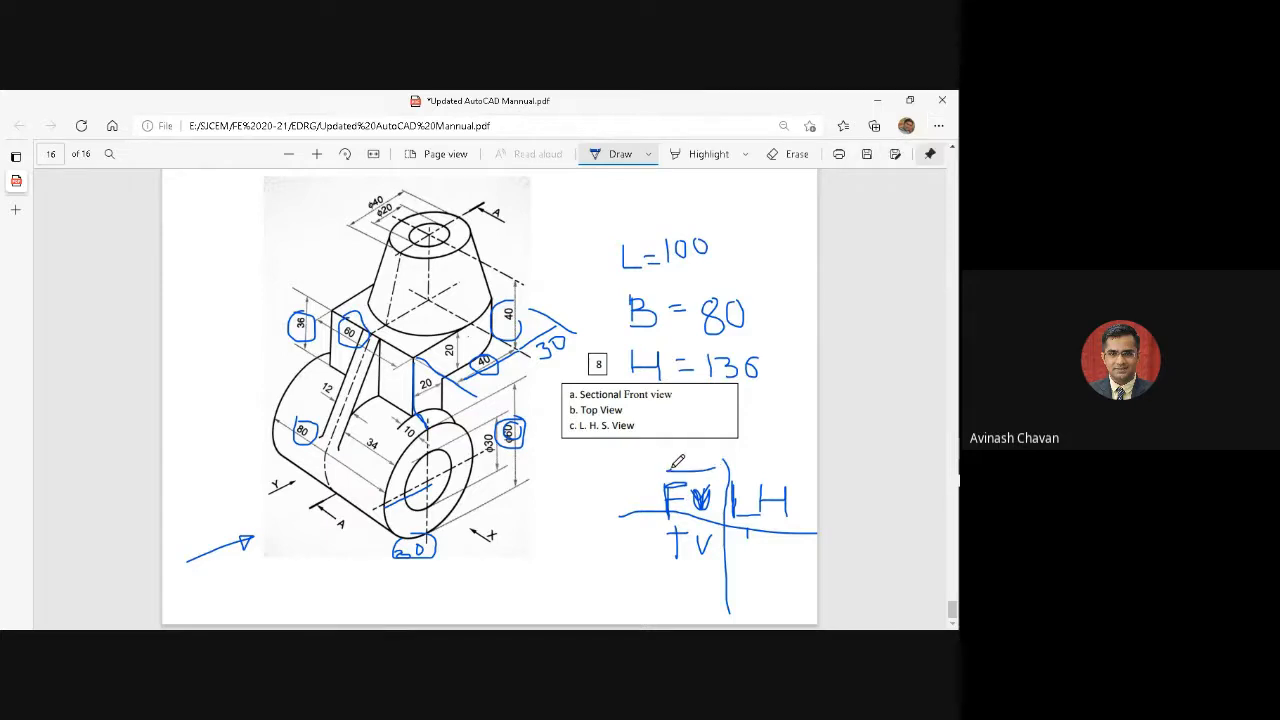
Switch back to AutoCAD and offset the leftmost vertical construction line by 100 to its left.
key("alt+Tab")
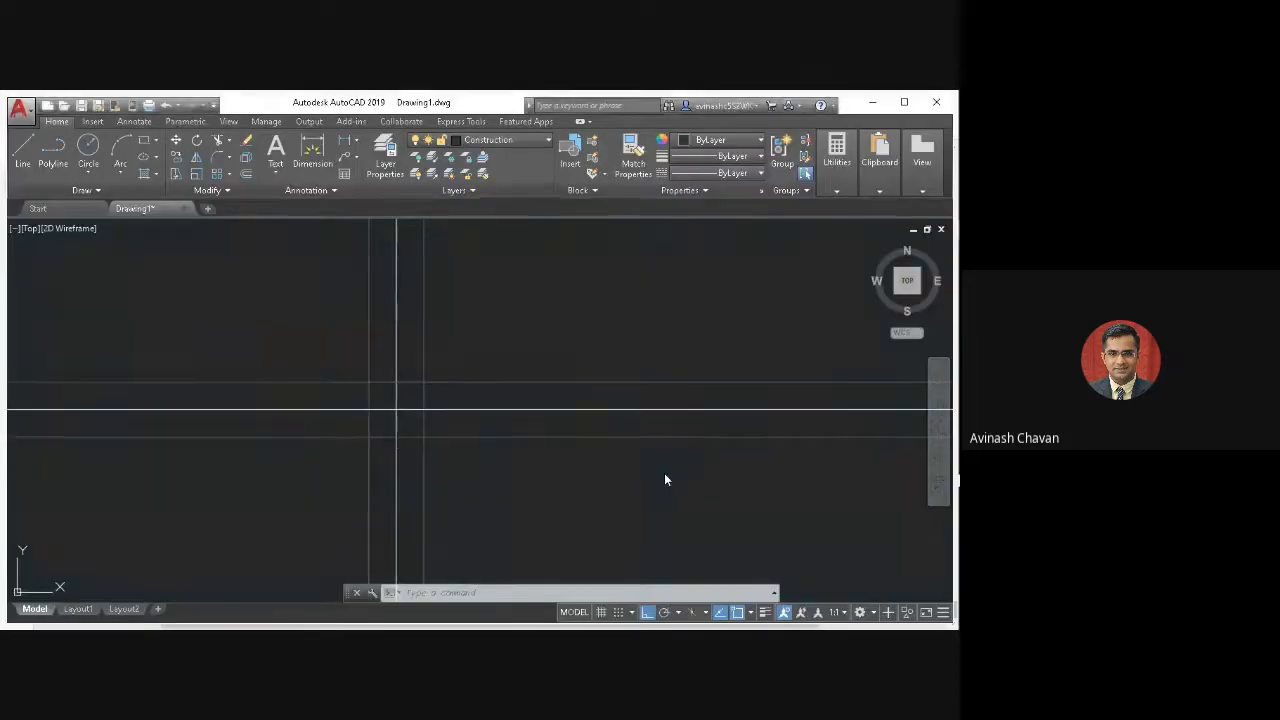
type("o")
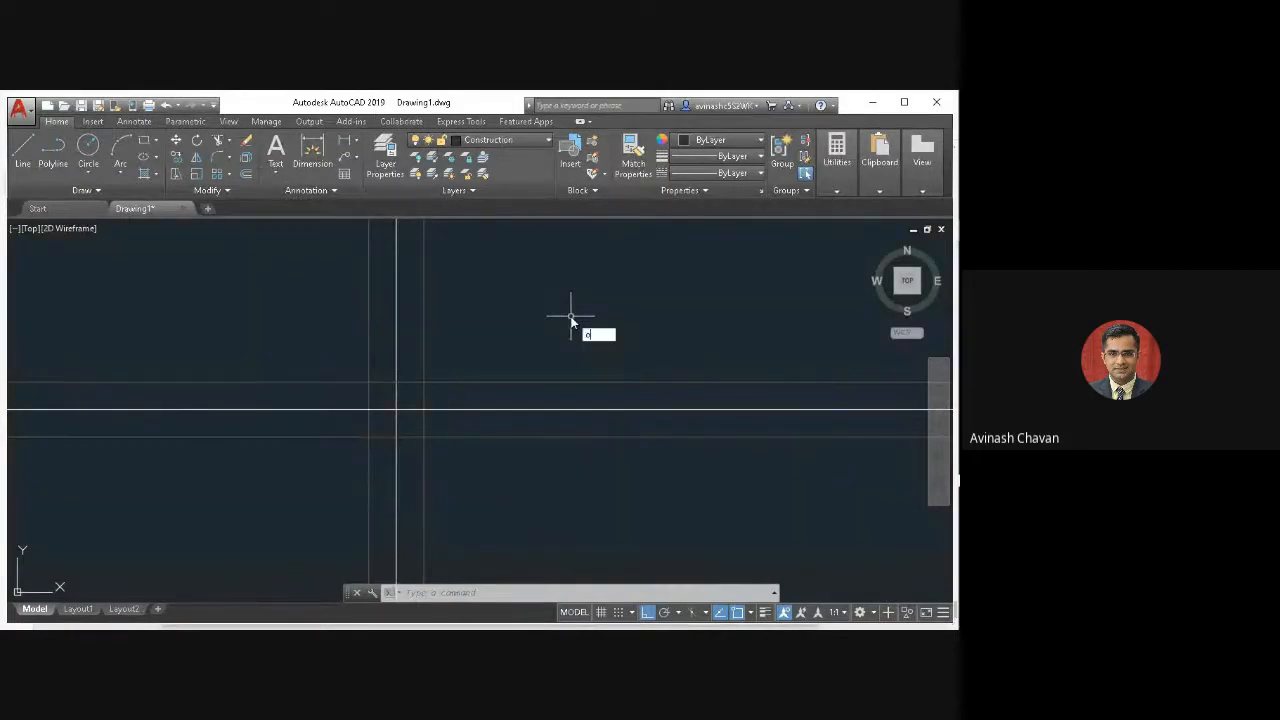
key("Return")
type("100")
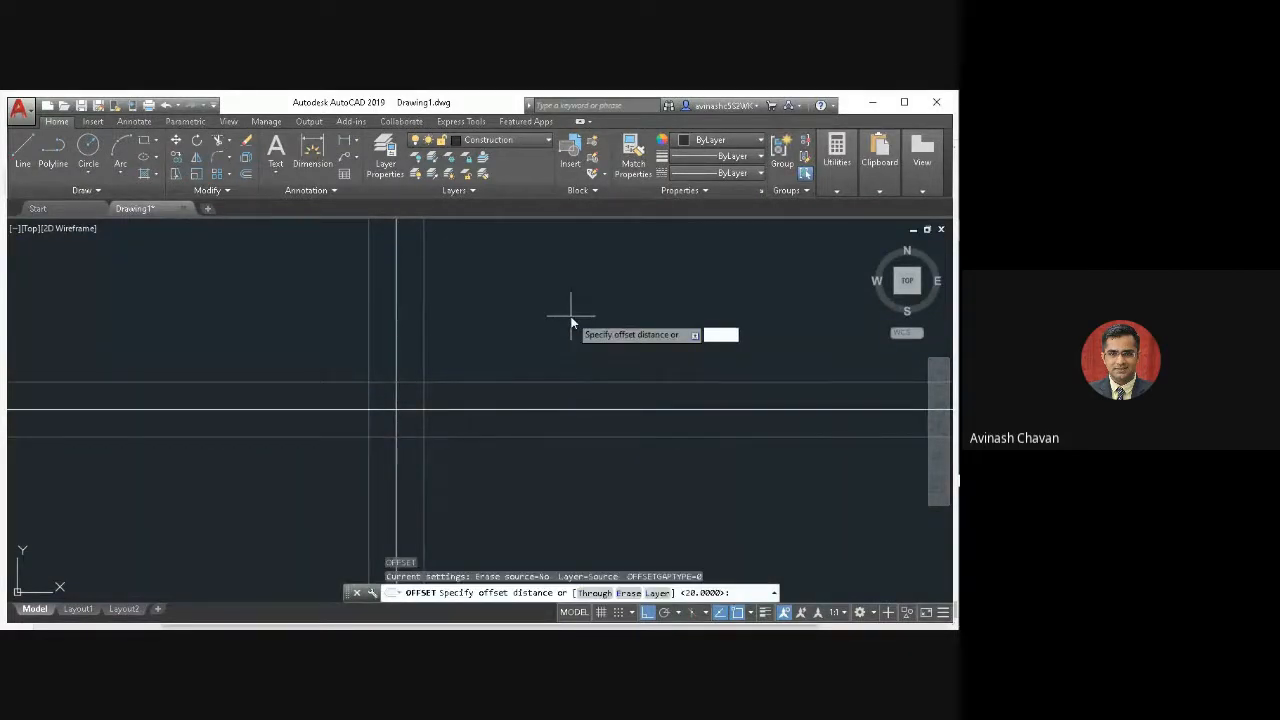
key("Return")
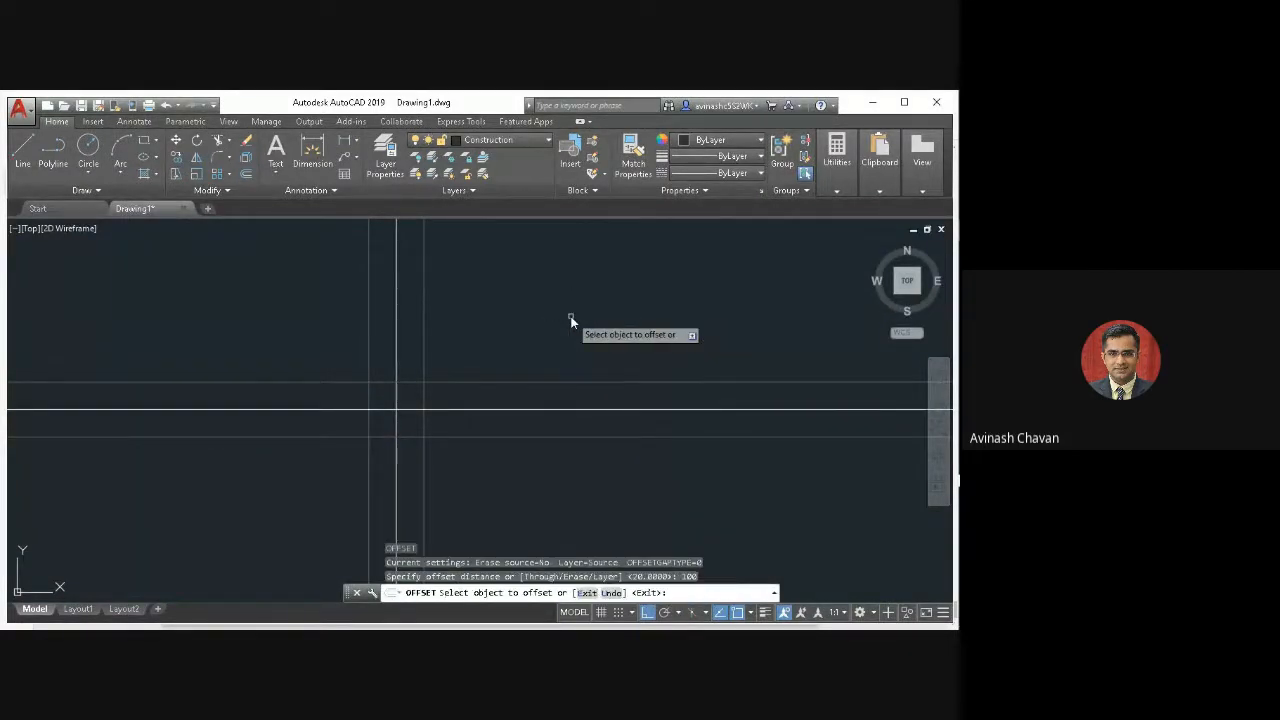
left_click(369, 334)
left_click(265, 336)
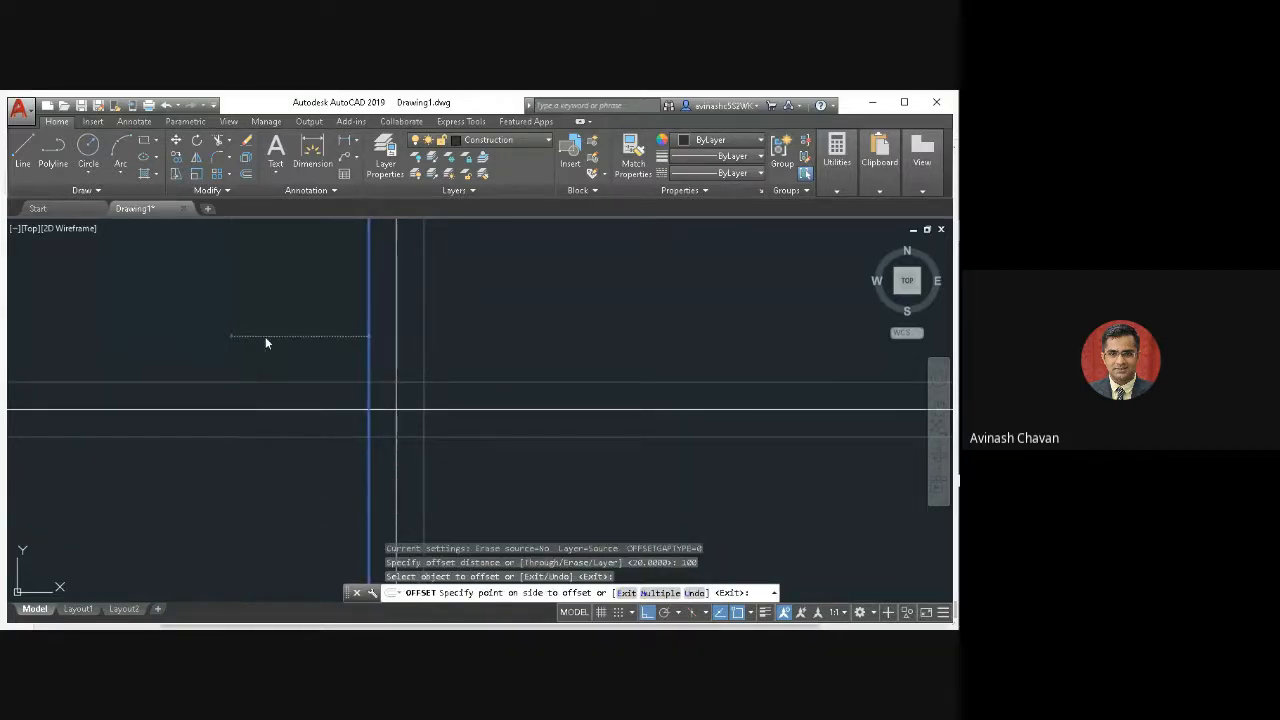
middle_click_drag(512, 325, 535, 366)
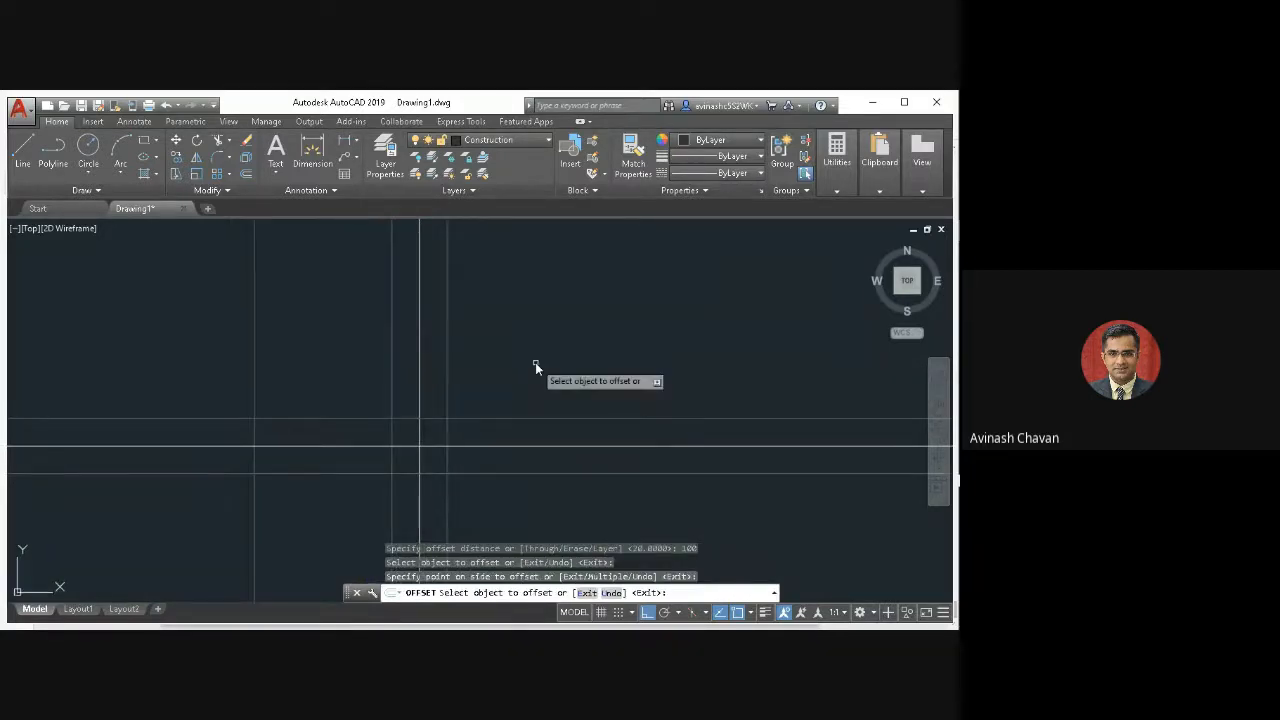
key("Escape")
Switch to the PDF manual and mark the front view's height and base line with pen strokes in the layout sketch.
key("alt+Tab")
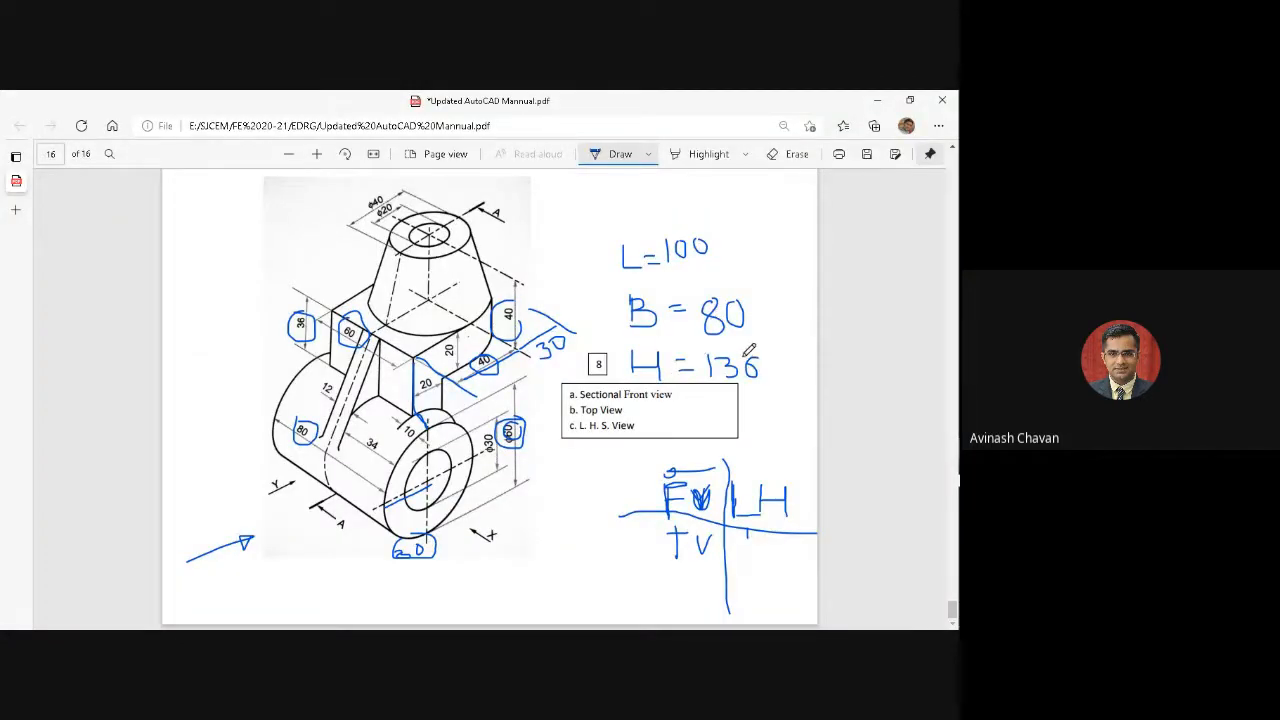
left_click_drag(639, 508, 640, 471)
left_click_drag(628, 500, 752, 506)
Switch back to AutoCAD and offset the upper horizontal construction line by 136 upward.
key("alt+Tab")
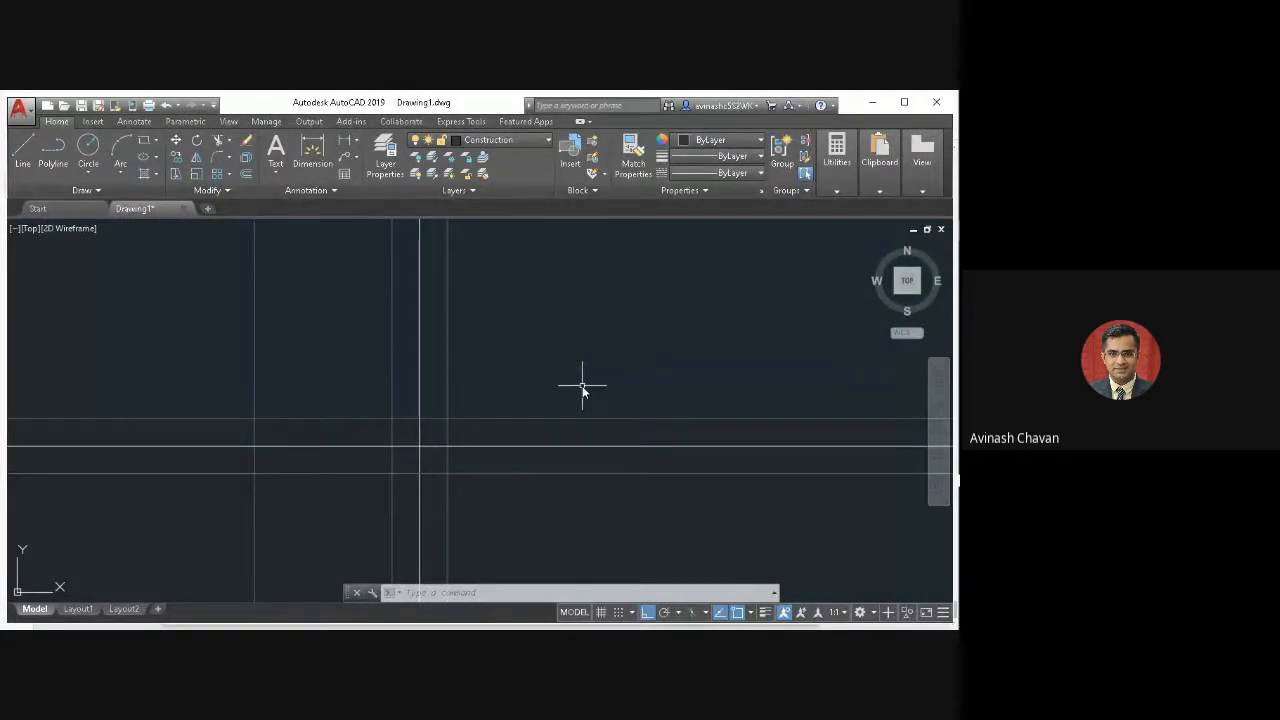
type("o")
key("Return")
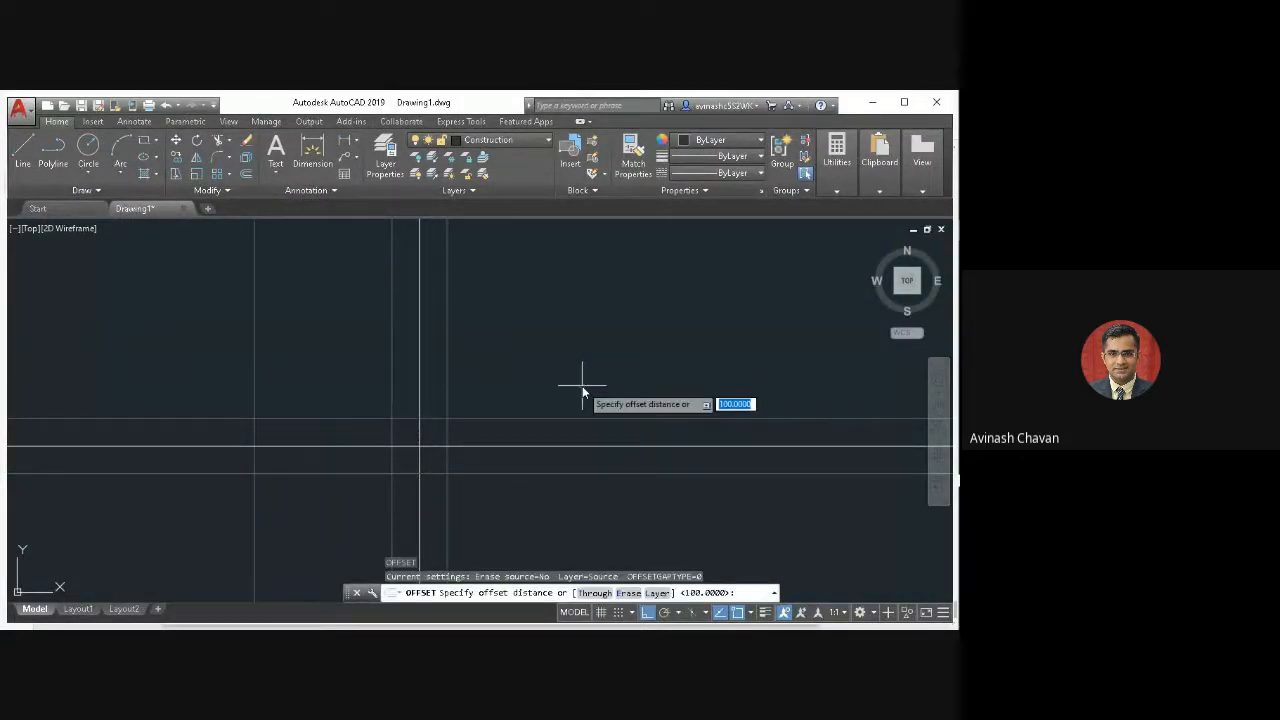
type("136")
key("Return")
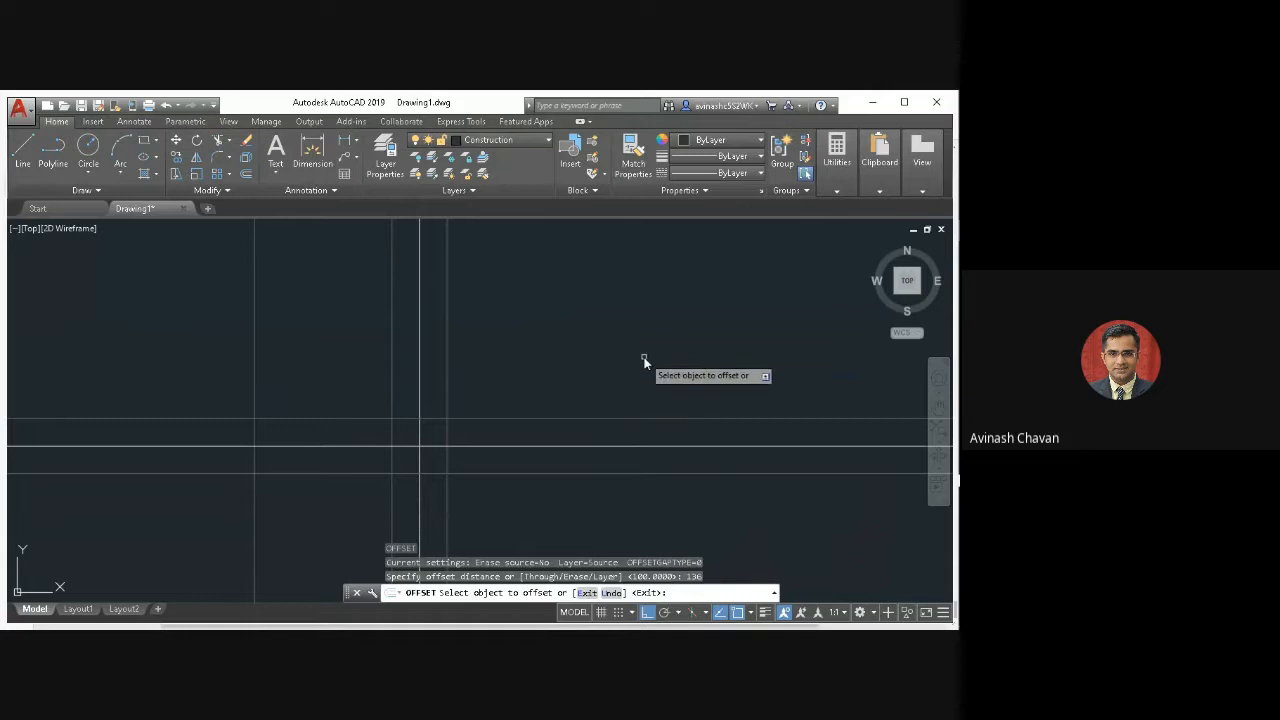
left_click(566, 420)
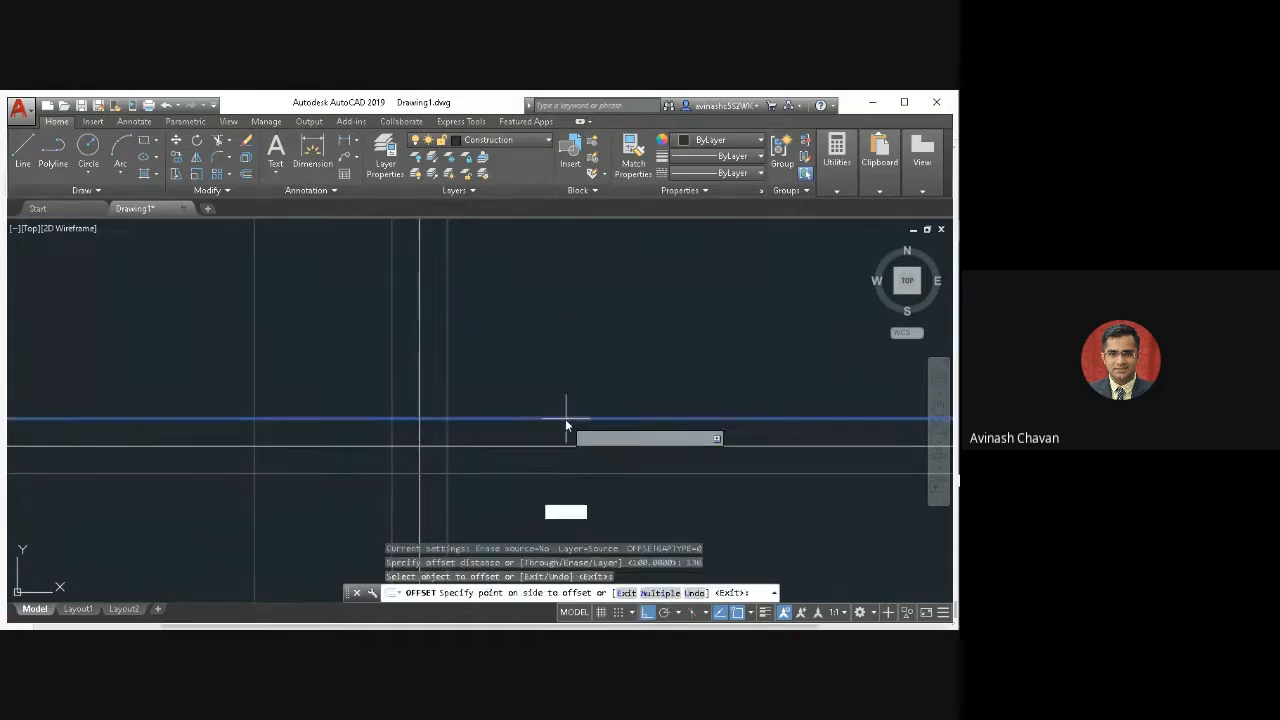
left_click(550, 360)
scroll(550, 359, "down", 3)
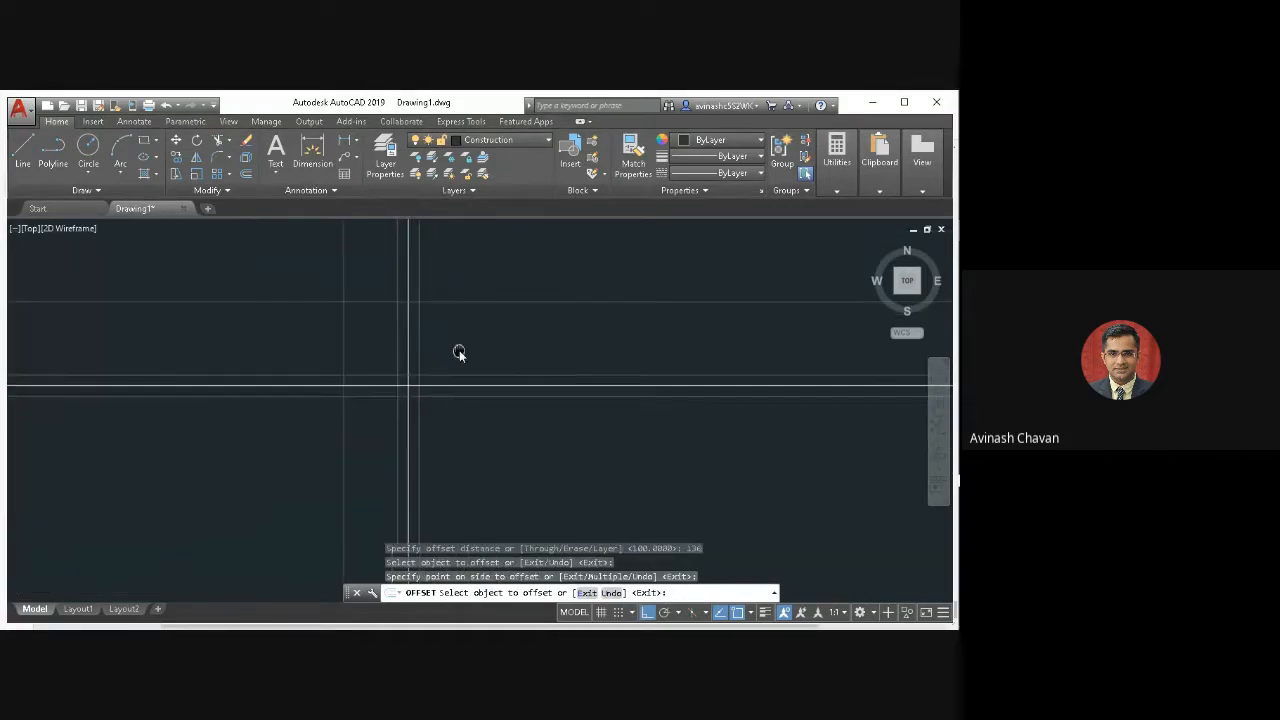
Switch to the PDF manual and draw check marks beside the handwritten L, H and B dimensions.
key("alt+Tab")
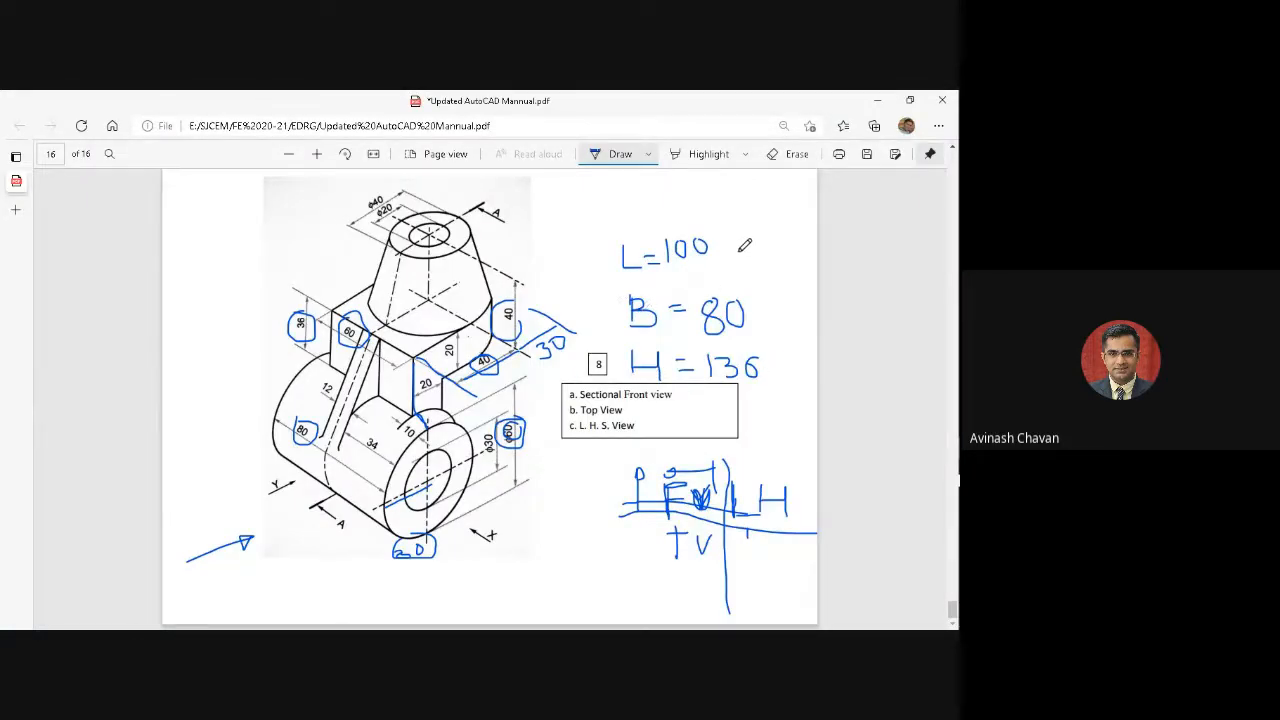
left_click_drag(757, 241, 772, 251)
left_click_drag(779, 356, 814, 351)
left_click_drag(763, 314, 806, 294)
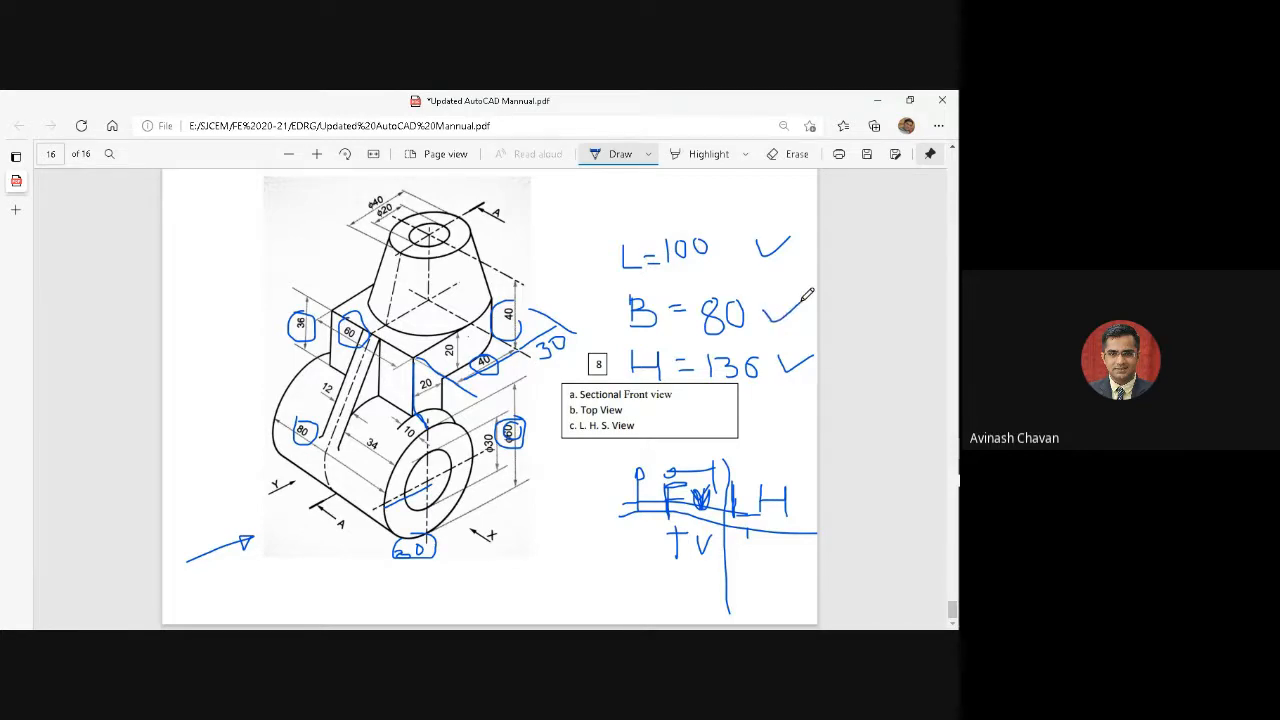
Switch back to AutoCAD and offset the rightmost vertical construction line by 80 to its right.
key("alt+Tab")
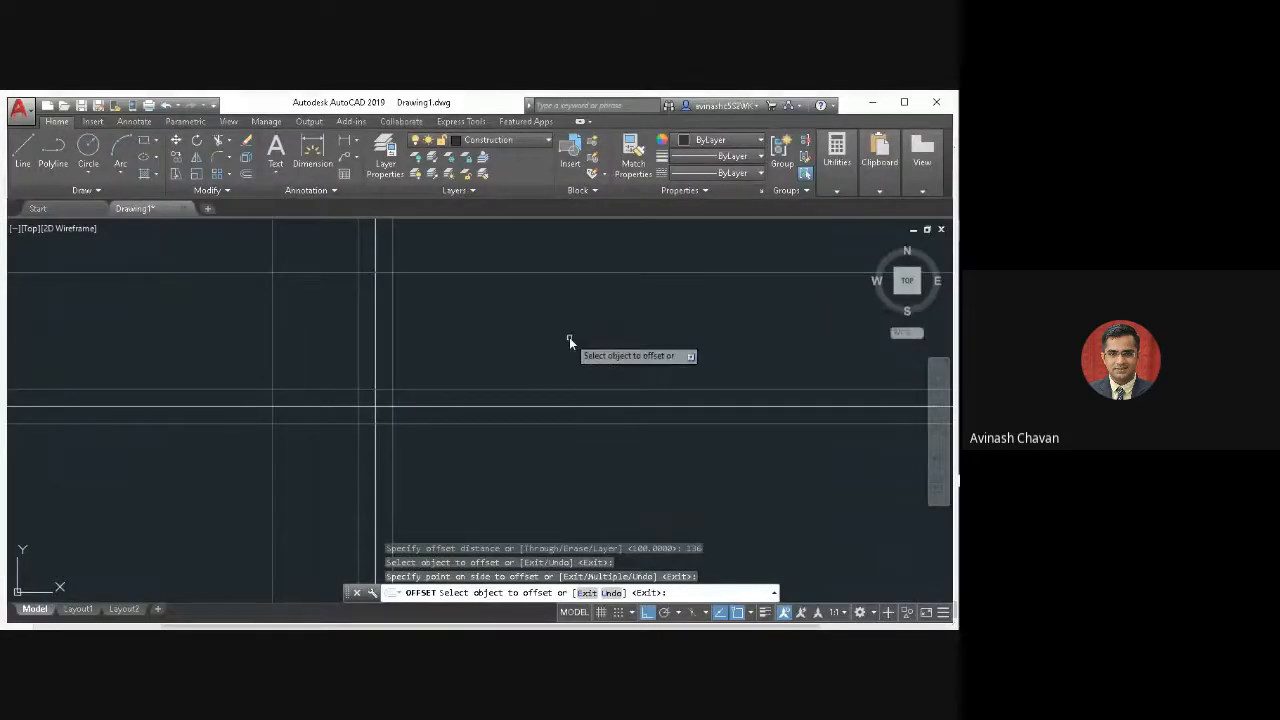
key("Escape")
type("o")
key("Return")
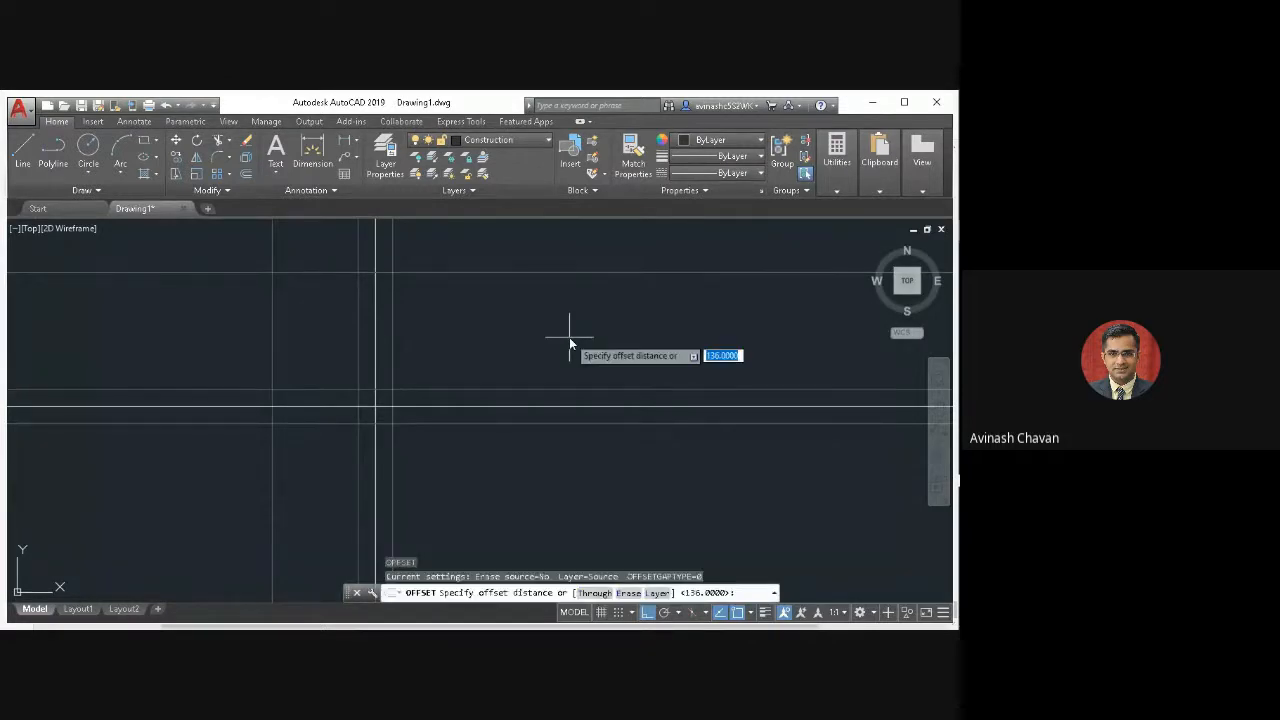
key("alt+Tab")
key("alt+Tab")
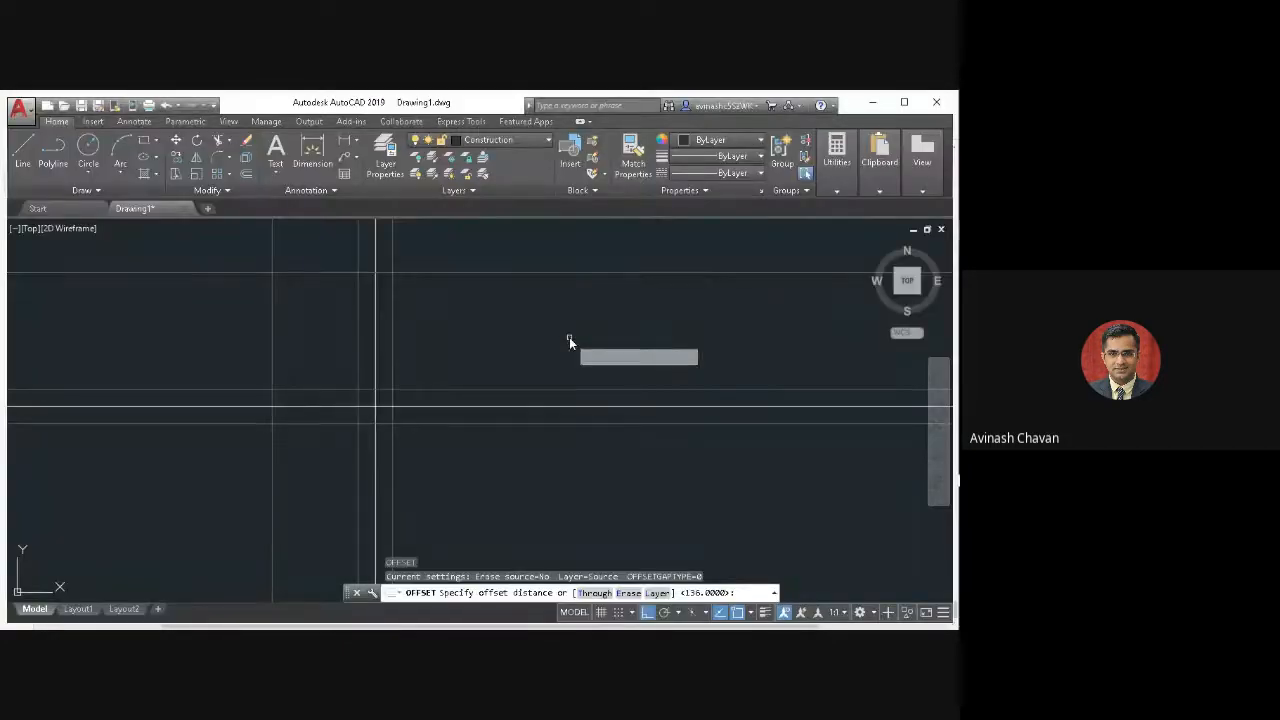
type("80")
key("Return")
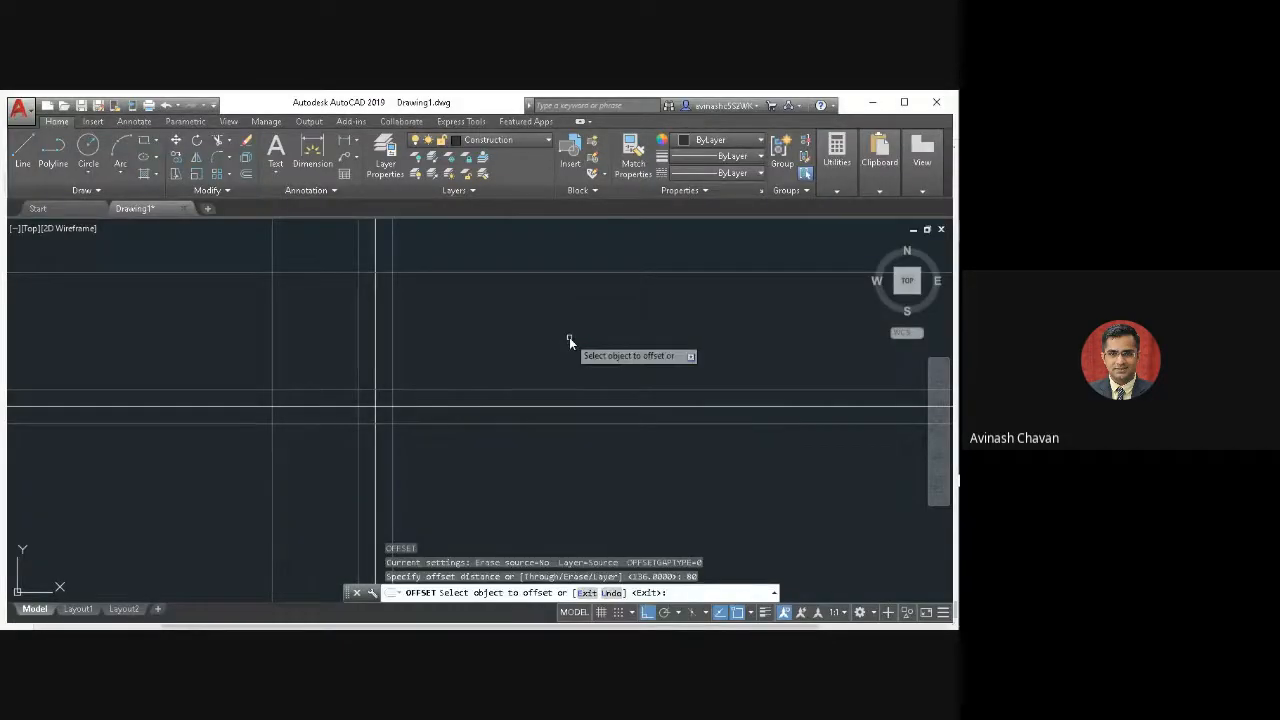
left_click(392, 360)
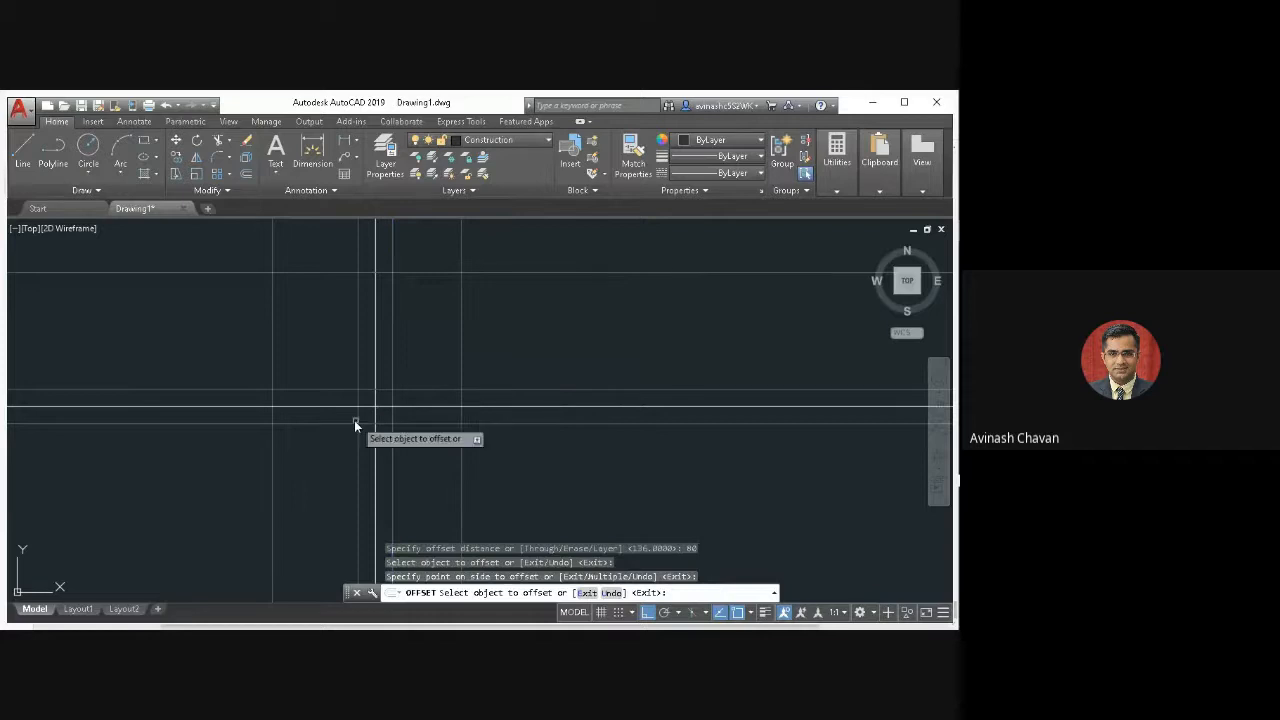
Offset the horizontal construction line just below the XY axis by 80 downward and compare the layout with the PDF manual.
left_click(327, 423)
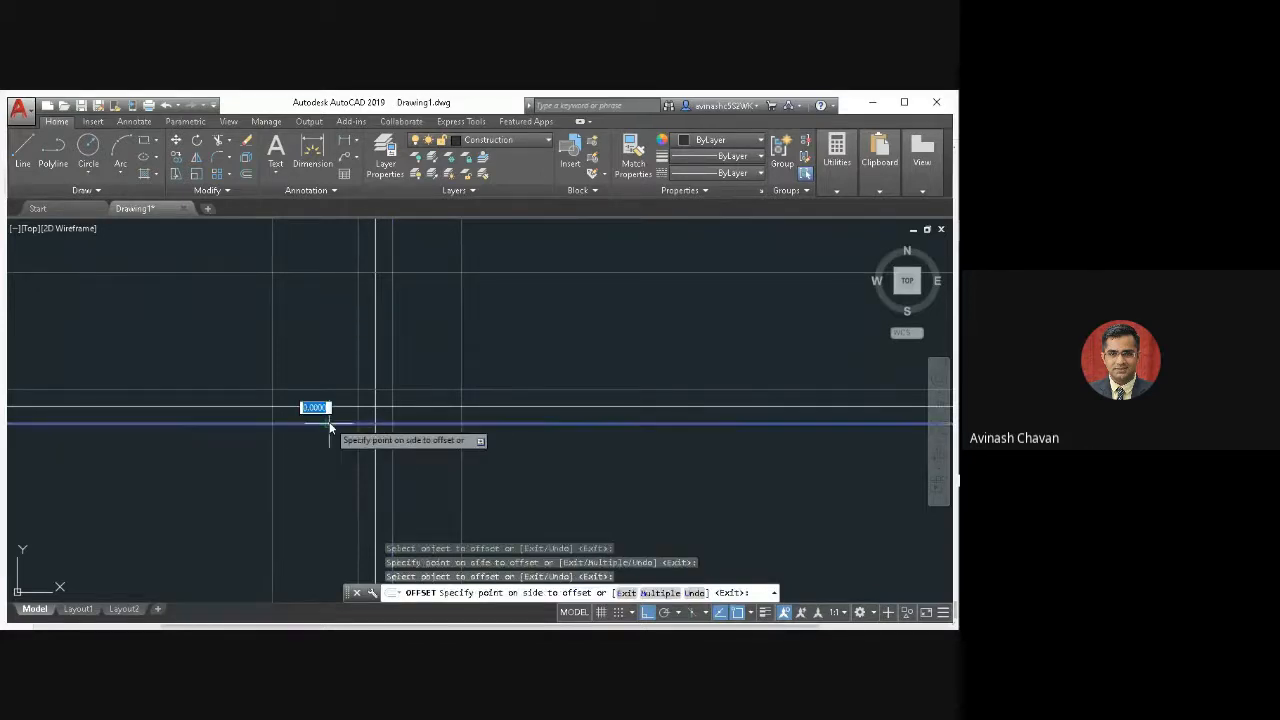
left_click(311, 500)
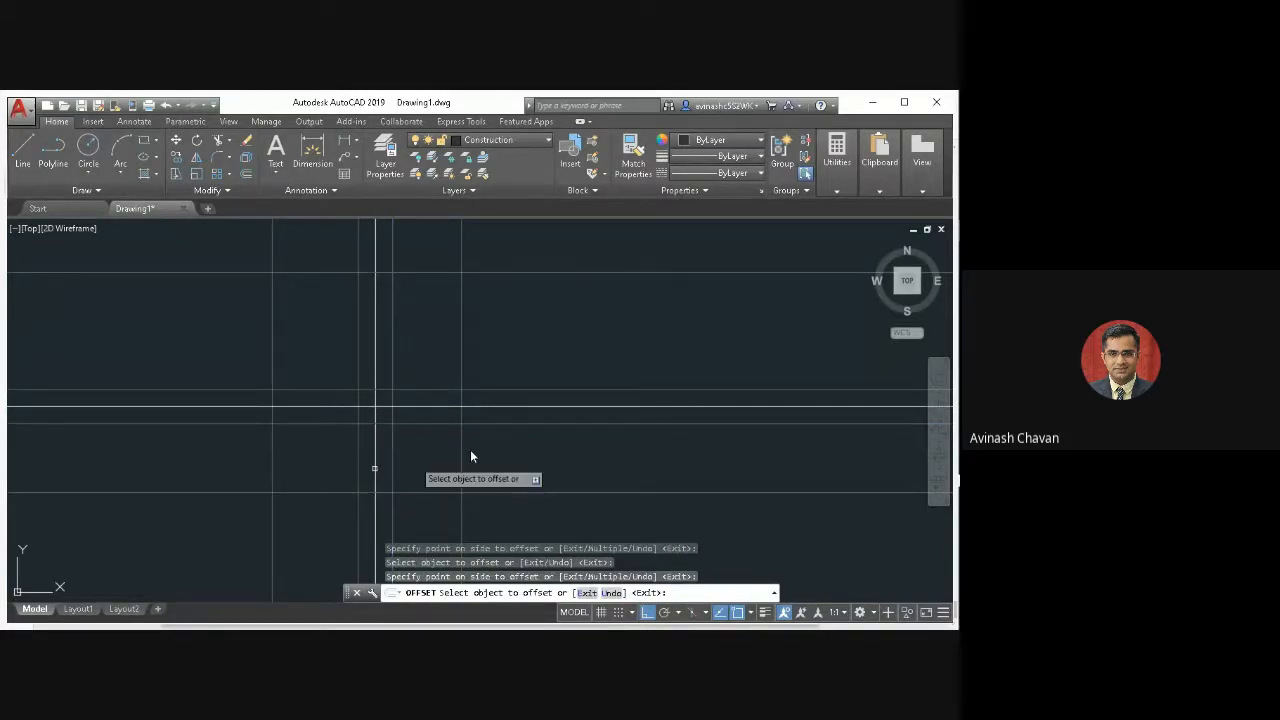
key("alt+Tab")
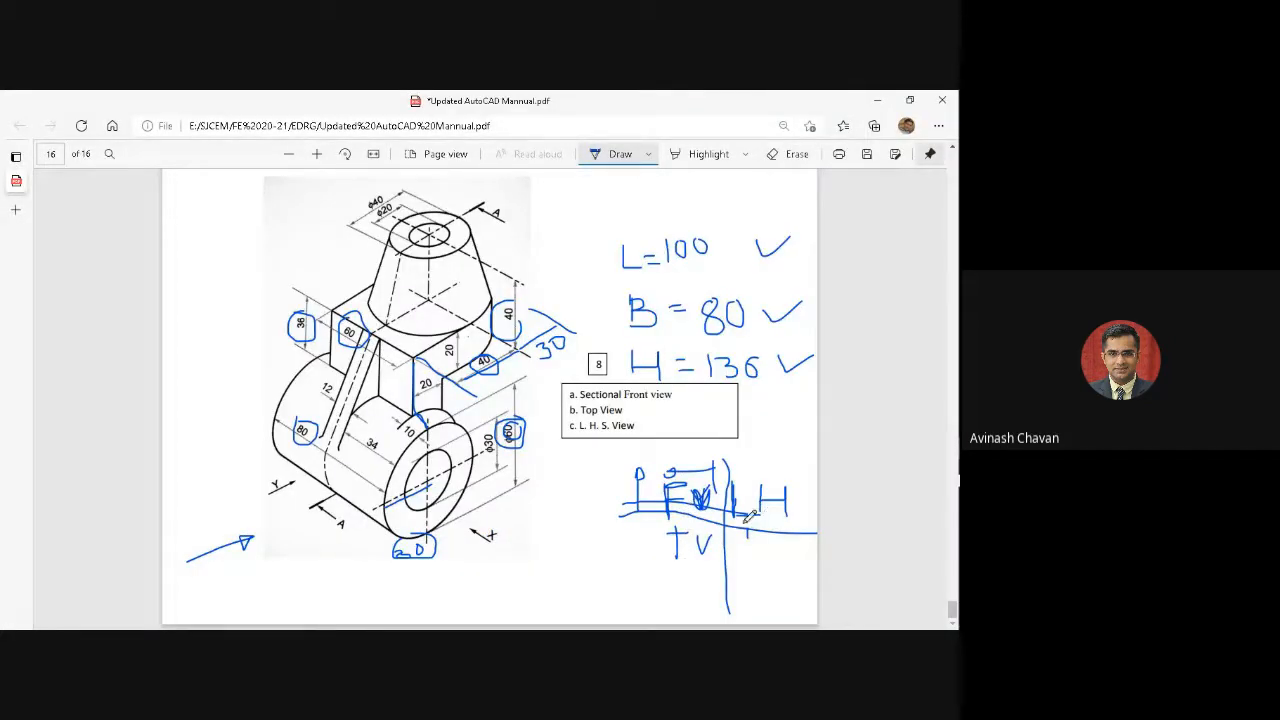
key("alt+Tab")
middle_click_drag(504, 359, 534, 322)
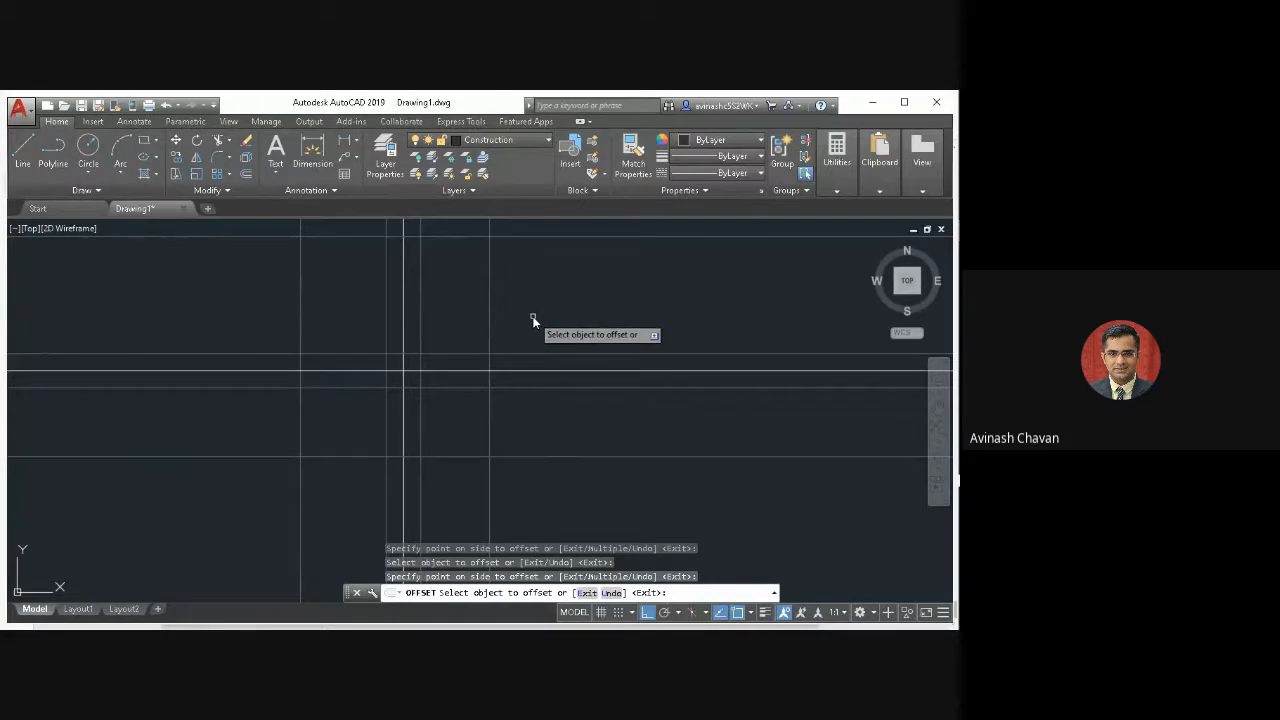
Make XY the current layer and draw a diagonal line from the axes' intersection to the outer construction-line corner at lower right.
left_click(504, 142)
left_click(476, 274)
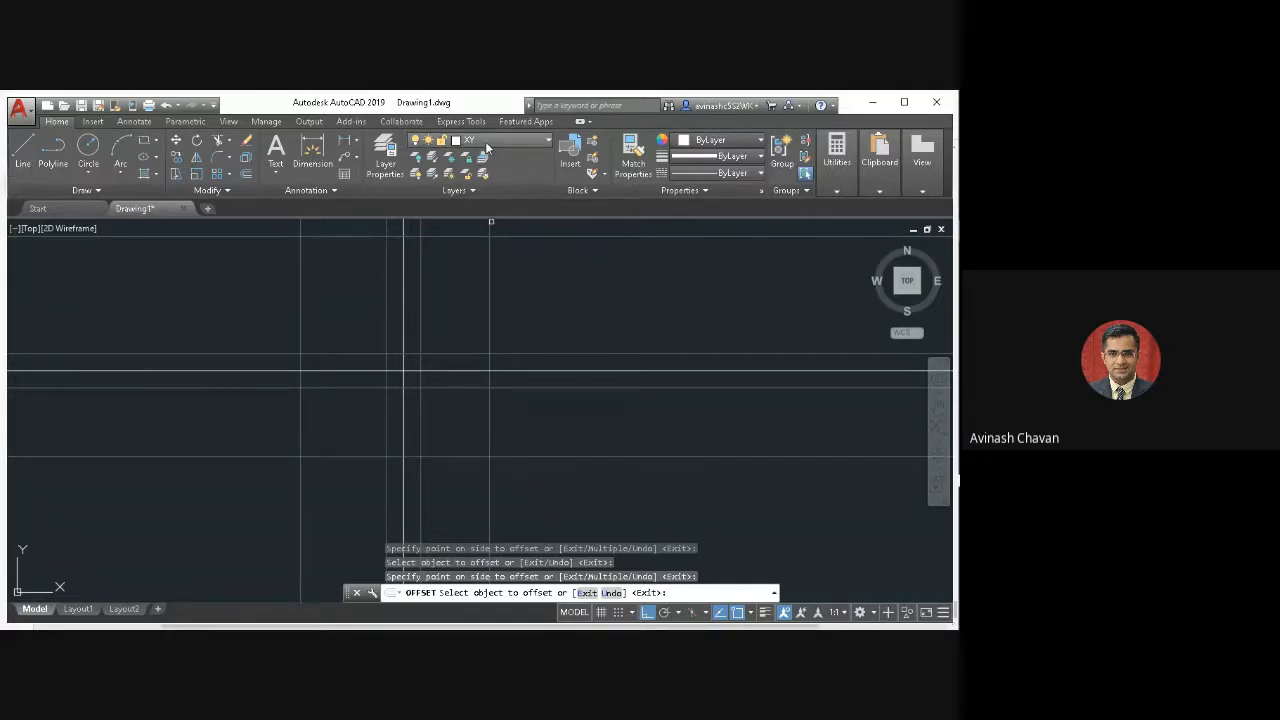
left_click(22, 150)
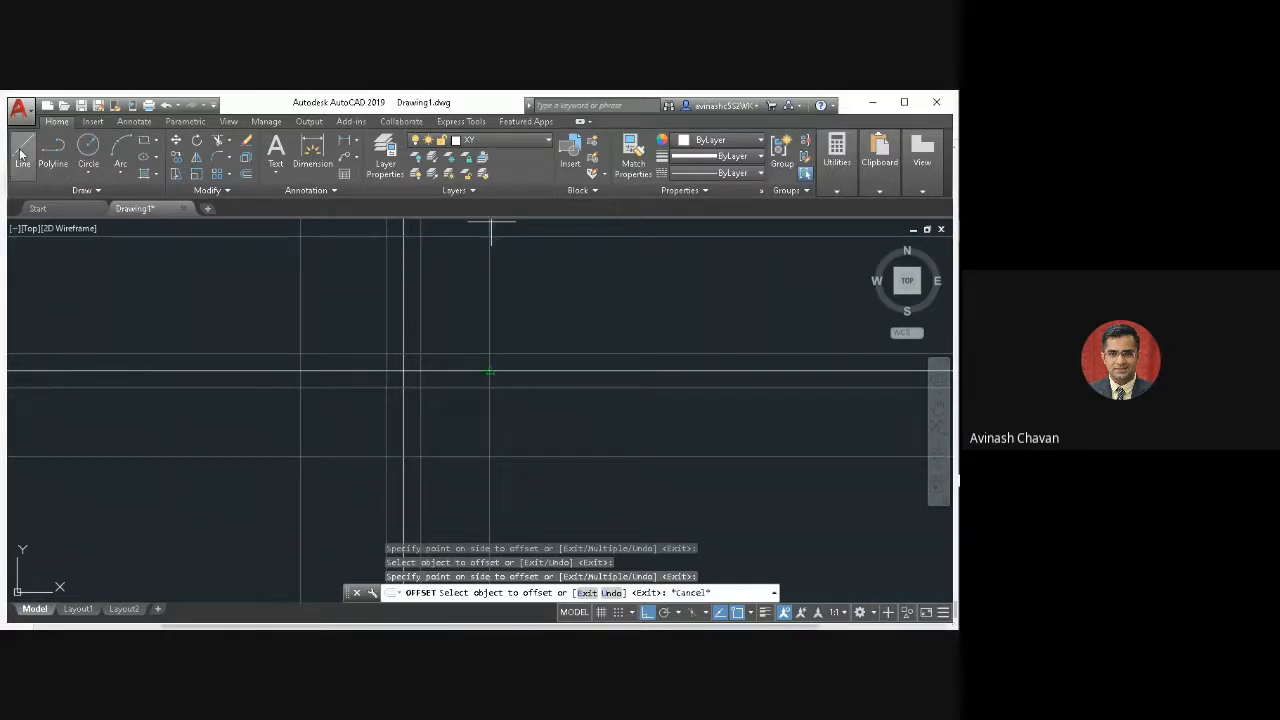
scroll(438, 396, "up", 2)
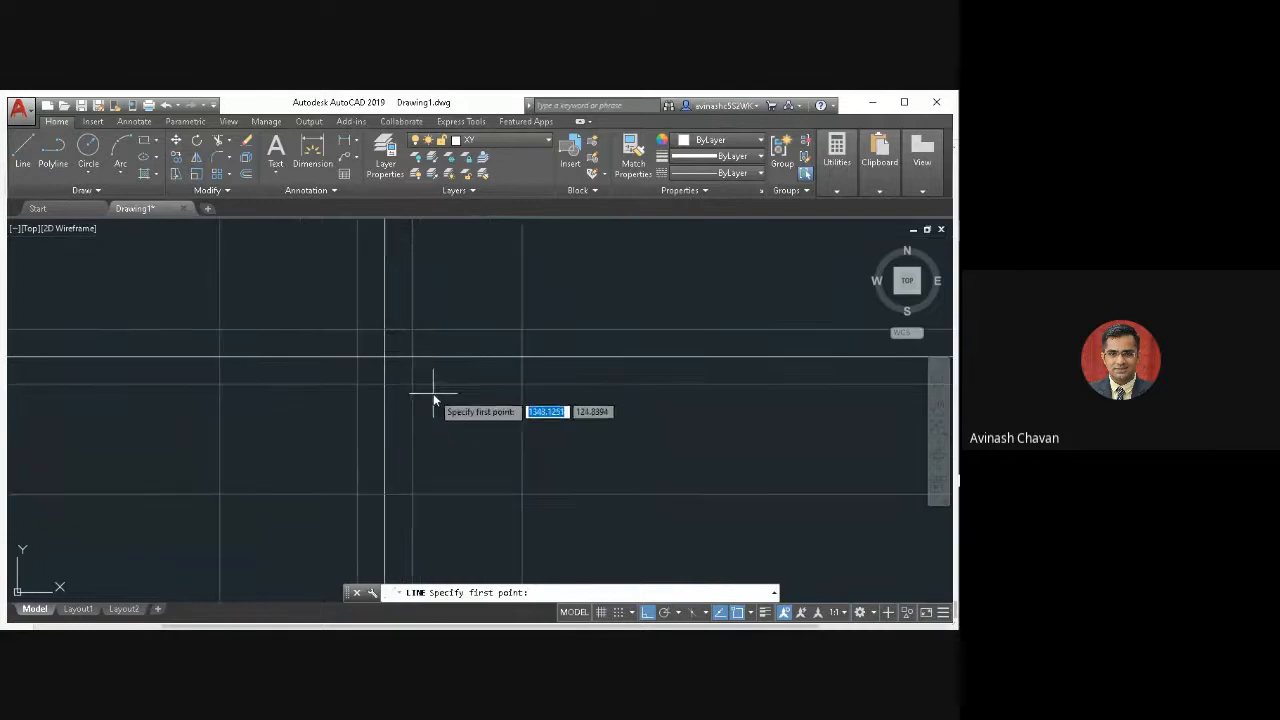
left_click(384, 357)
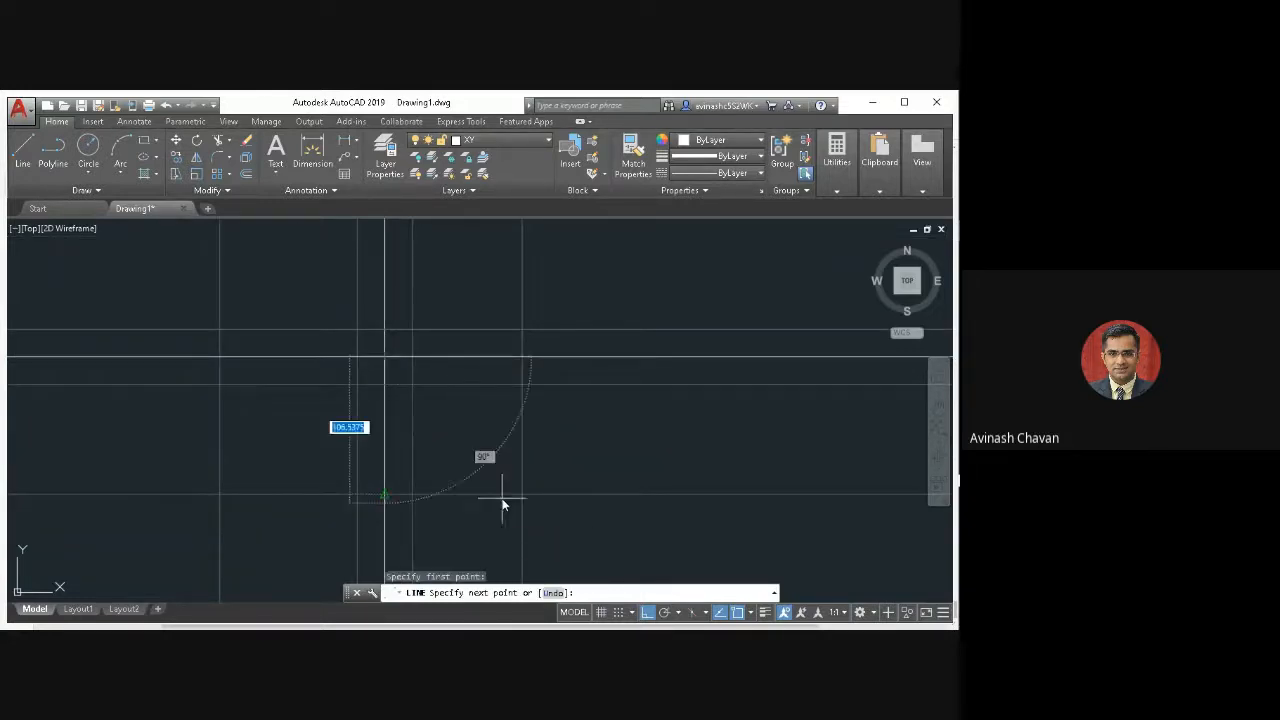
left_click(522, 494)
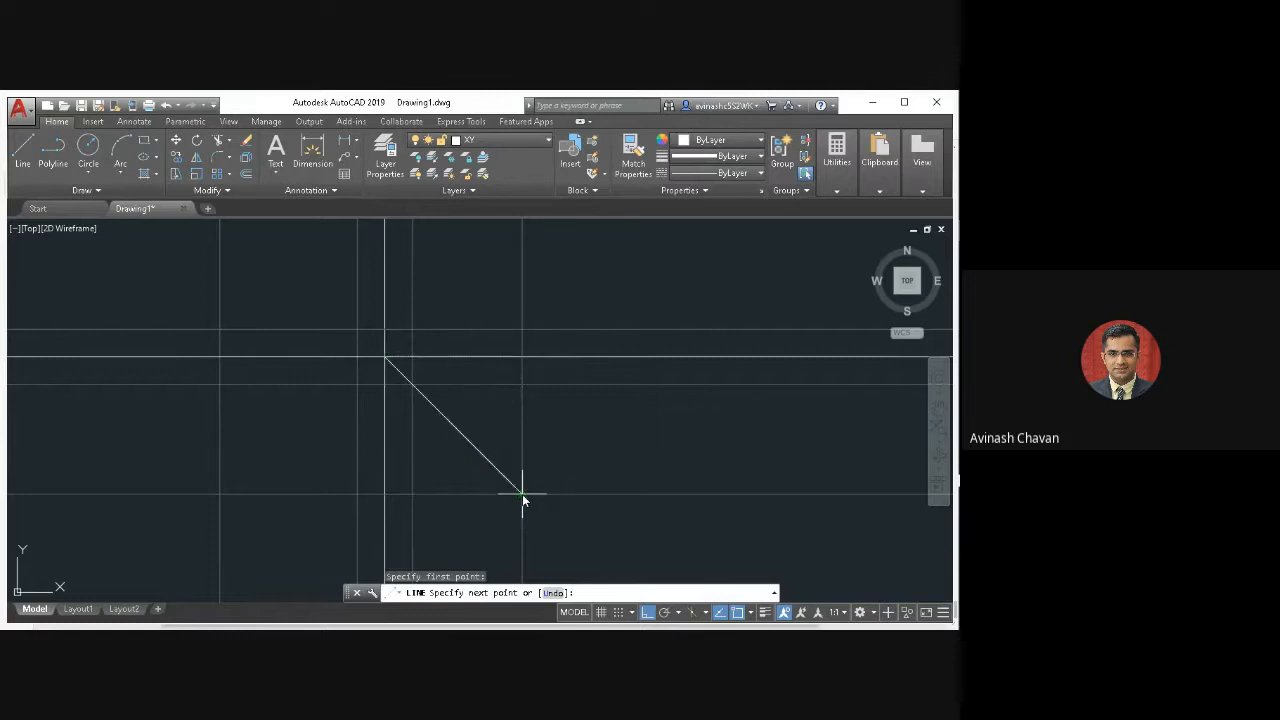
key("Escape")
scroll(509, 434, "down", 3)
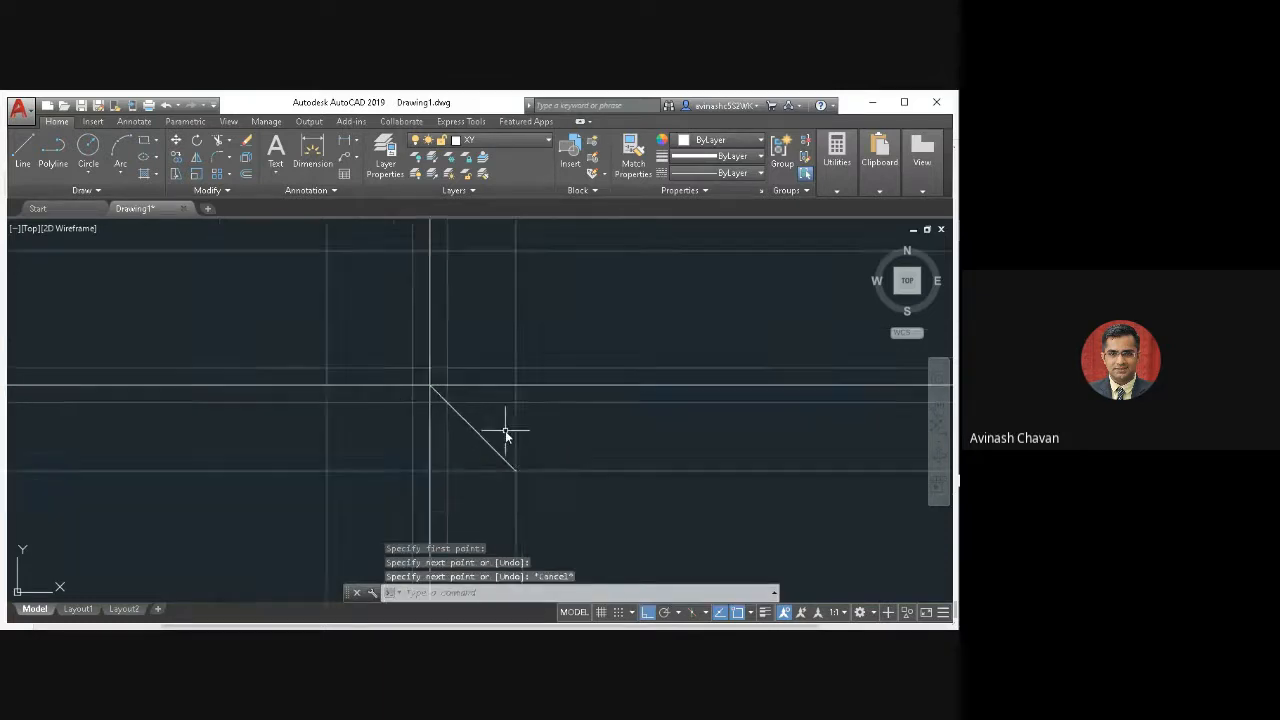
middle_click_drag(523, 429, 553, 432)
scroll(543, 440, "up", 4)
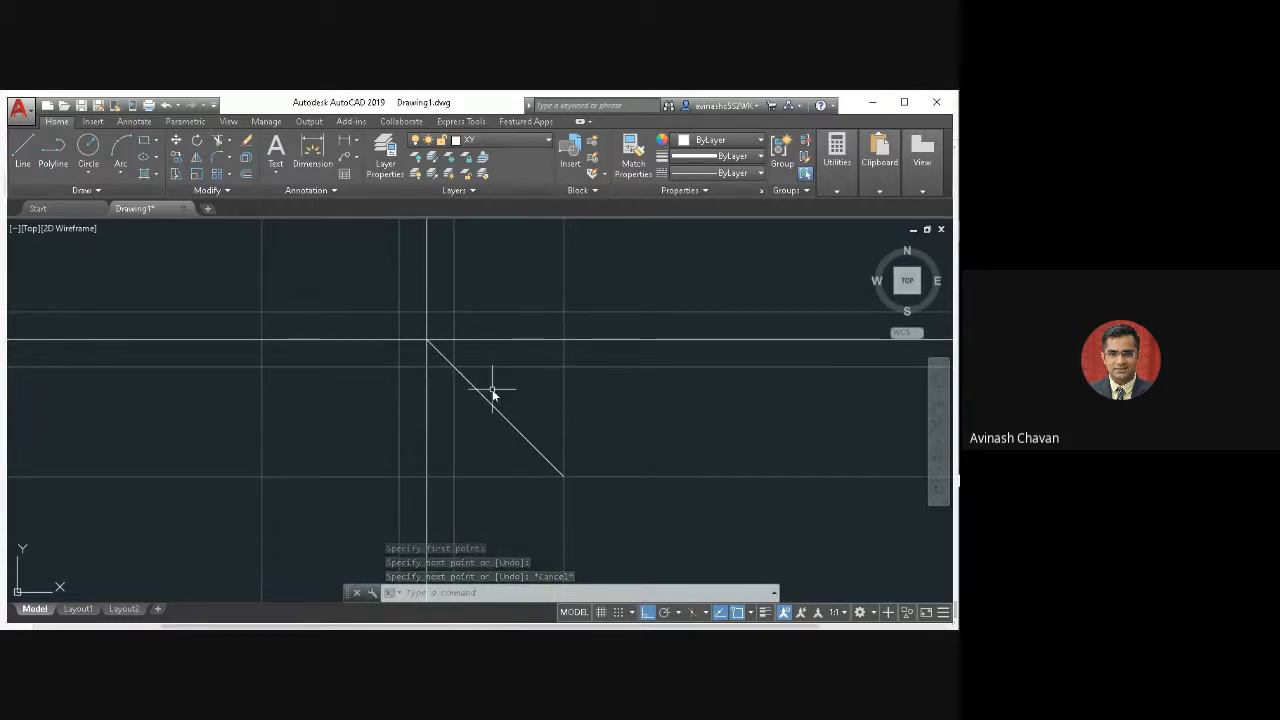
scroll(493, 390, "down", 2)
middle_click_drag(500, 397, 515, 424)
key("alt+Tab")
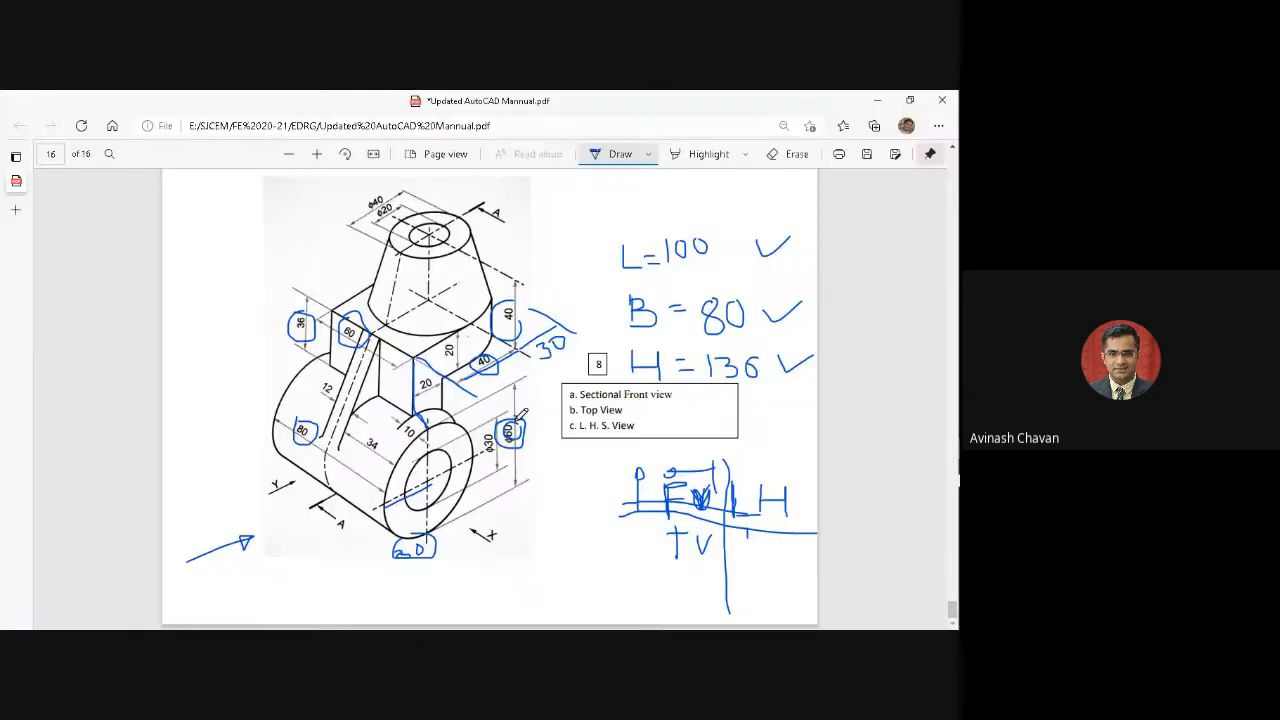
key("alt+Tab")
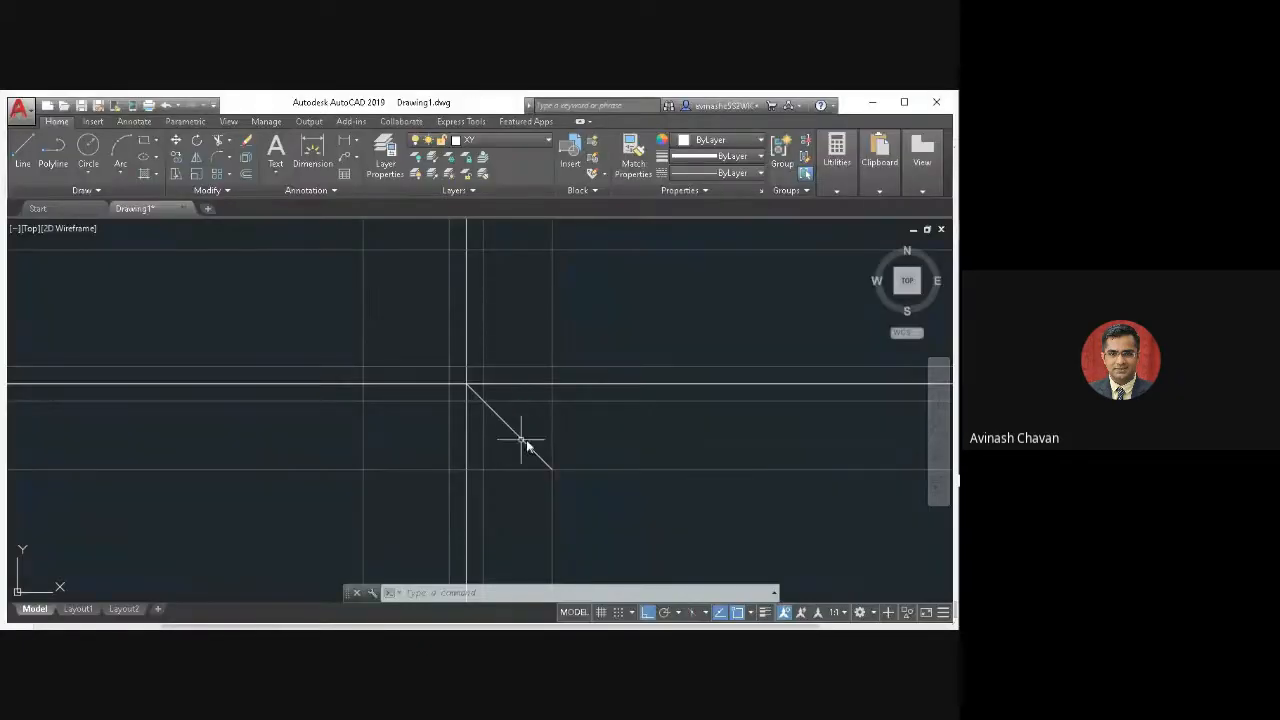
mouse_move(517, 422)
middle_mouse_down()
mouse_move(497, 452)
mouse_move(469, 457)
mouse_move(510, 519)
middle_mouse_up()
scroll(496, 440, "up", 2)
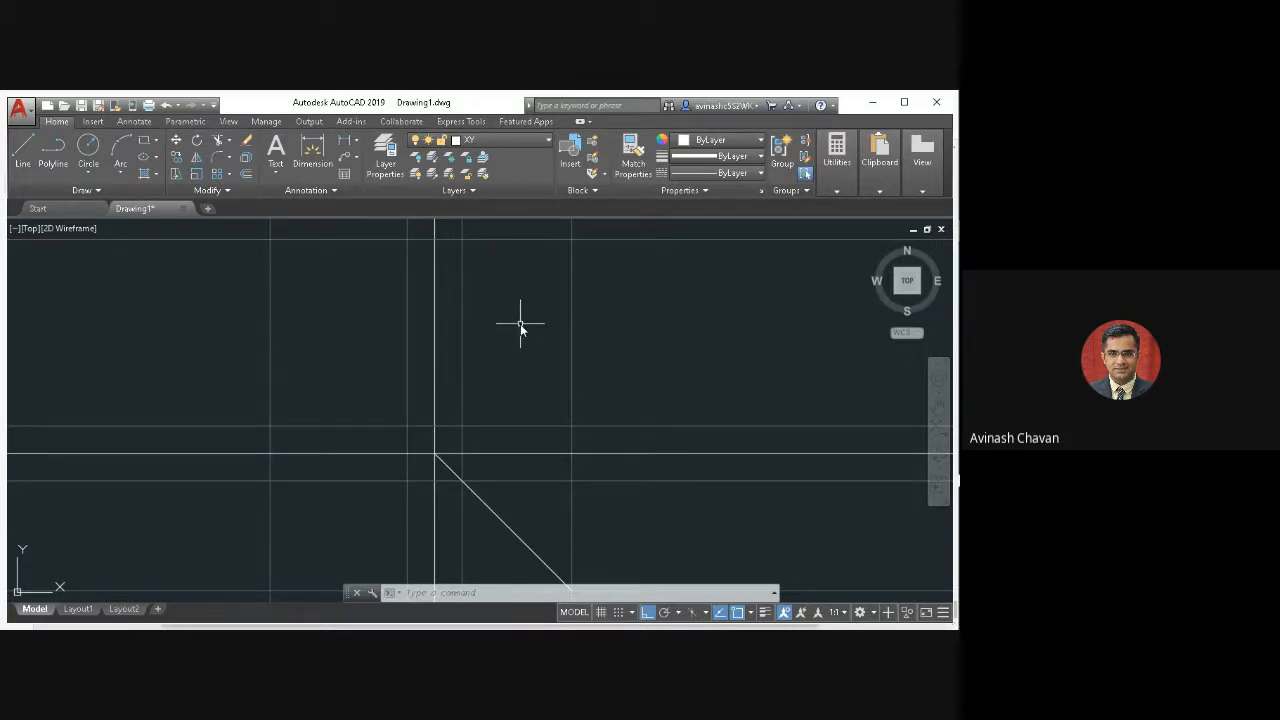
scroll(520, 325, "down", 2)
middle_click_drag(517, 323, 557, 337)
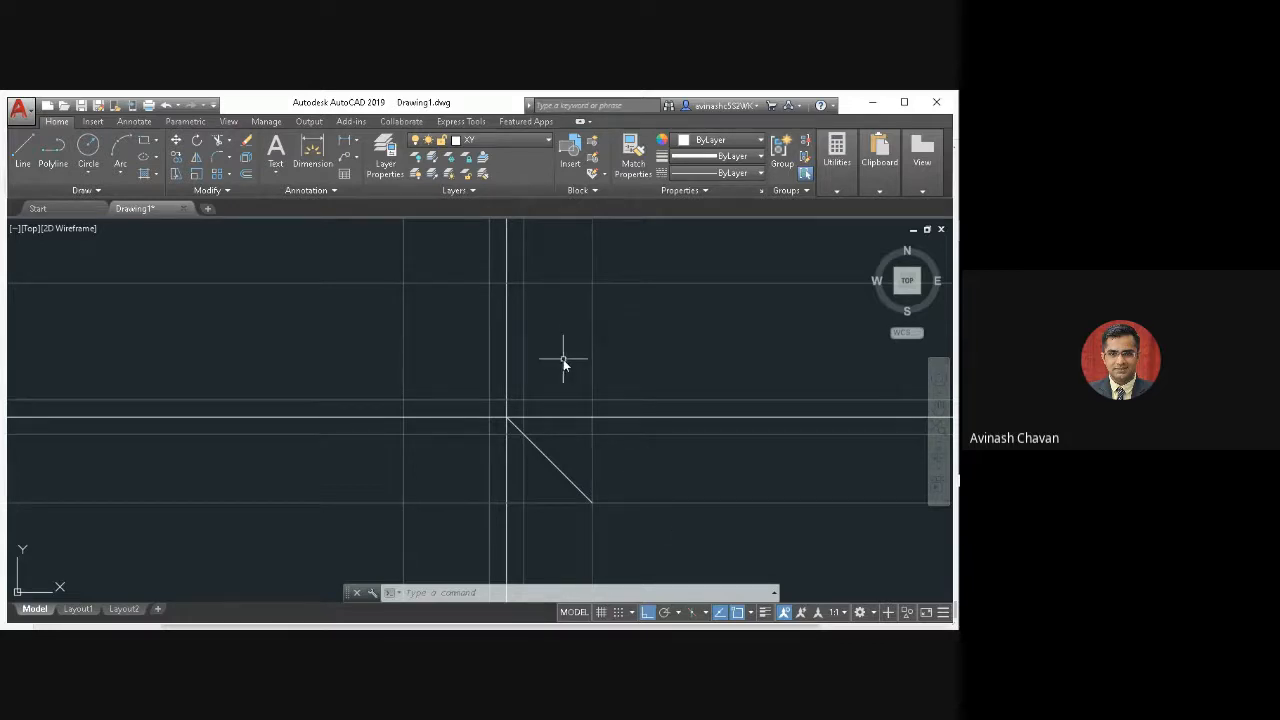
middle_click_drag(563, 360, 503, 321)
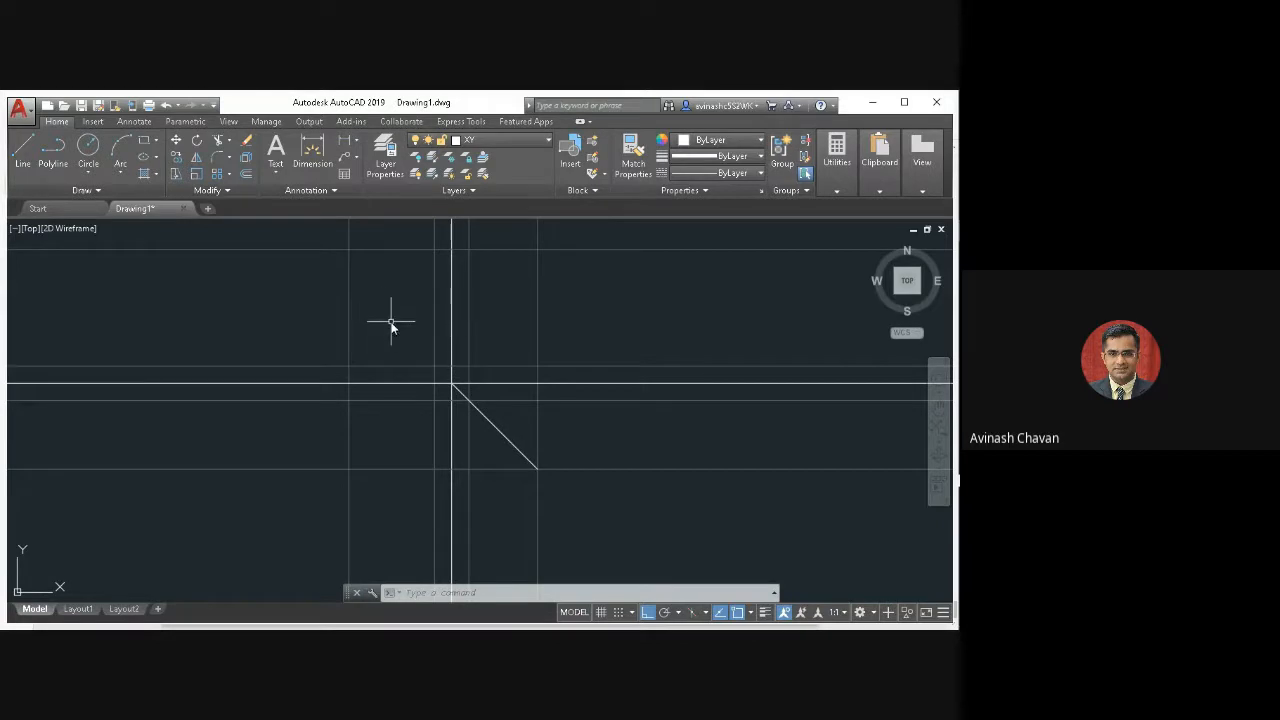
middle_click_drag(391, 323, 375, 352)
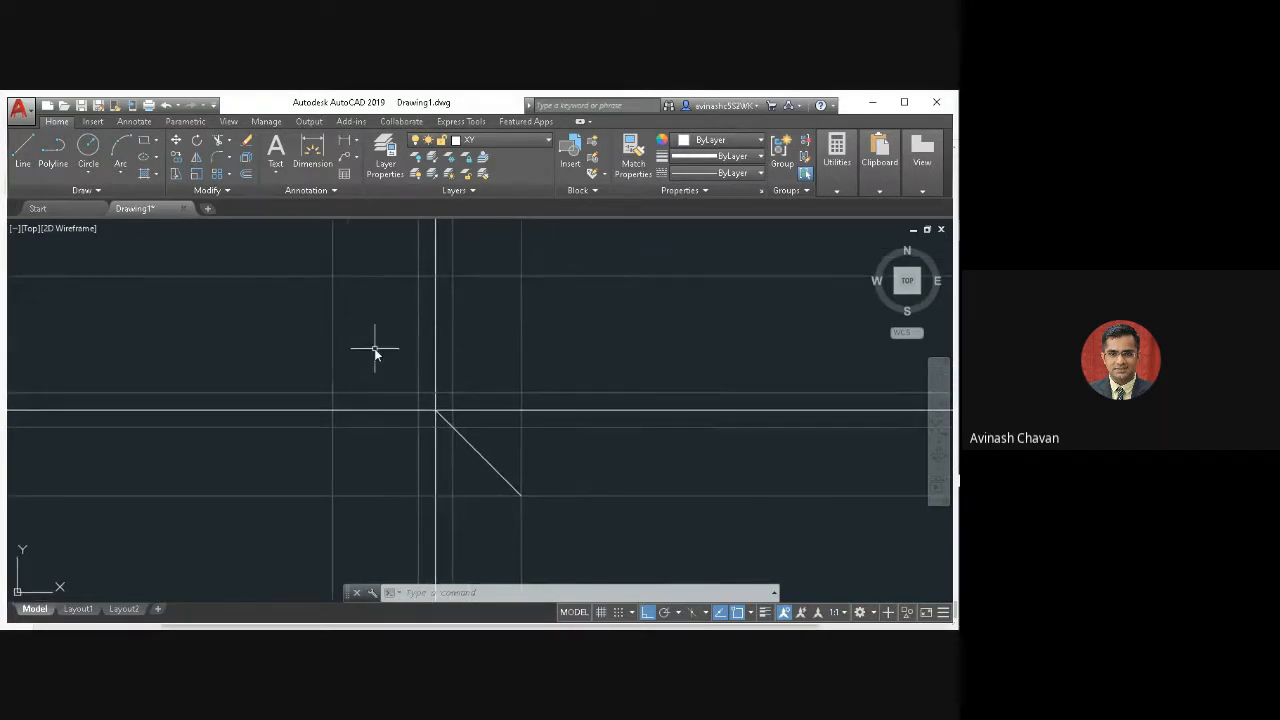
Switch to the PDF manual and trace the horizontal cylinder's end circles and the cone's top and base circles with the pen.
key("alt+Tab")
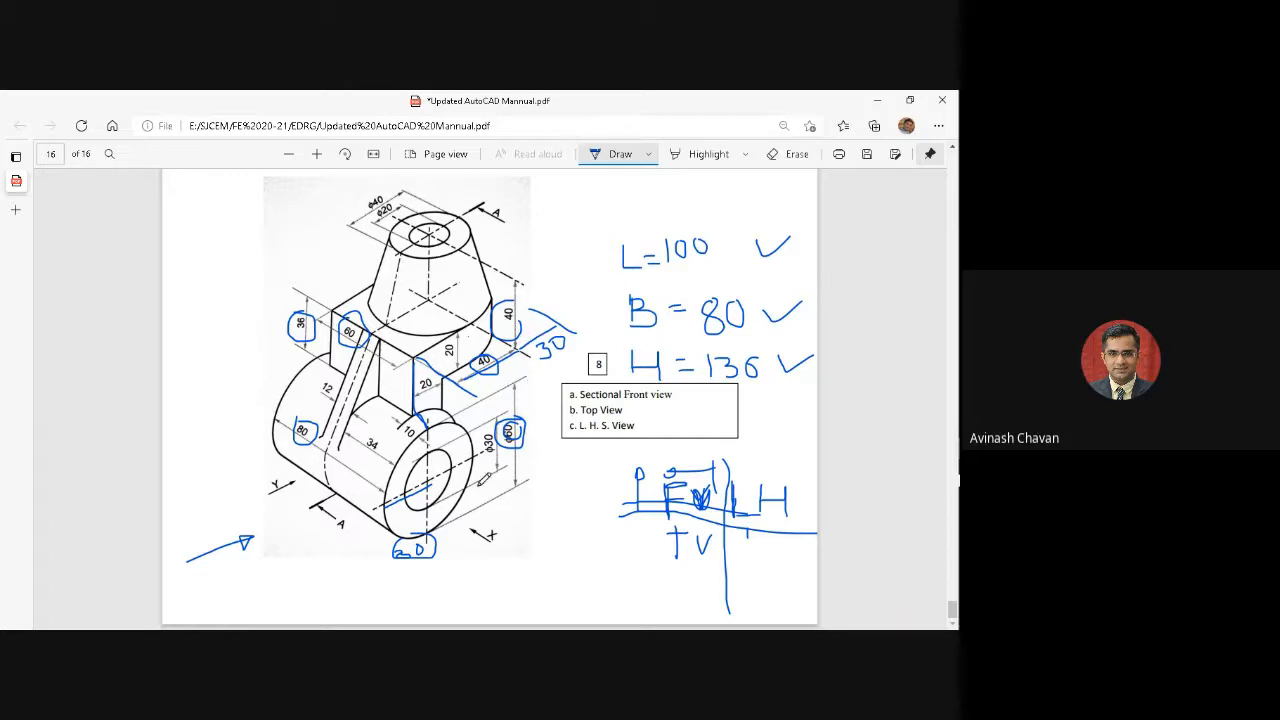
mouse_move(428, 452)
left_mouse_down()
mouse_move(418, 470)
mouse_move(438, 500)
mouse_move(470, 455)
mouse_move(426, 436)
mouse_move(396, 488)
mouse_move(455, 526)
mouse_move(510, 456)
mouse_move(463, 418)
mouse_move(424, 428)
left_mouse_up()
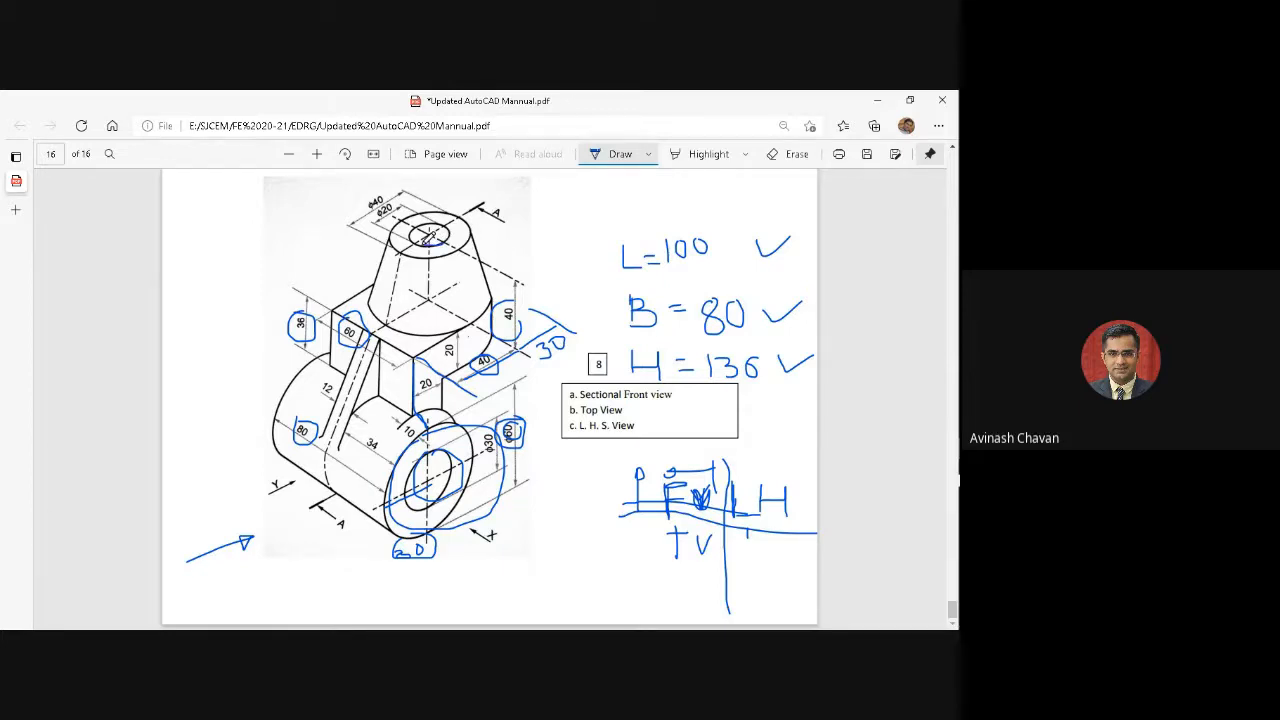
mouse_move(428, 238)
left_mouse_down()
mouse_move(412, 222)
mouse_move(440, 212)
mouse_move(454, 232)
mouse_move(436, 245)
mouse_move(396, 236)
mouse_move(402, 212)
mouse_move(450, 202)
mouse_move(478, 226)
left_mouse_up()
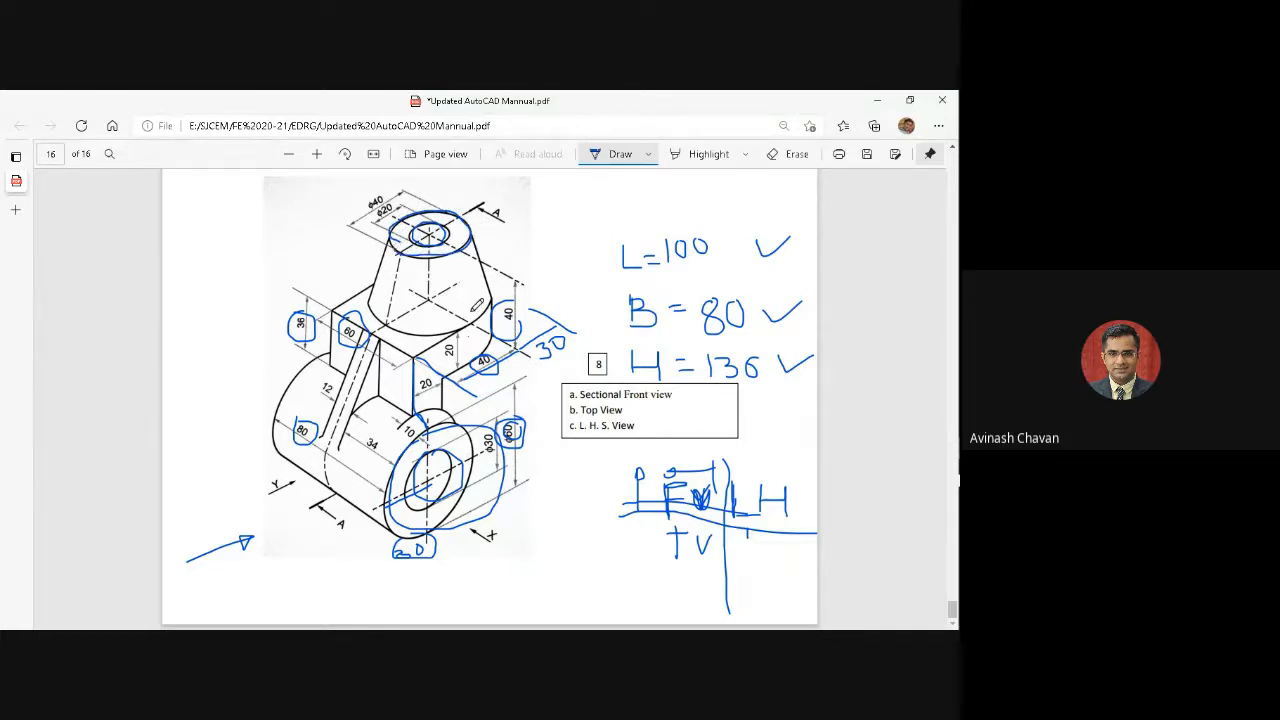
mouse_move(488, 312)
left_mouse_down()
mouse_move(440, 328)
mouse_move(392, 316)
mouse_move(380, 286)
mouse_move(420, 258)
mouse_move(478, 266)
mouse_move(498, 296)
mouse_move(484, 314)
left_mouse_up()
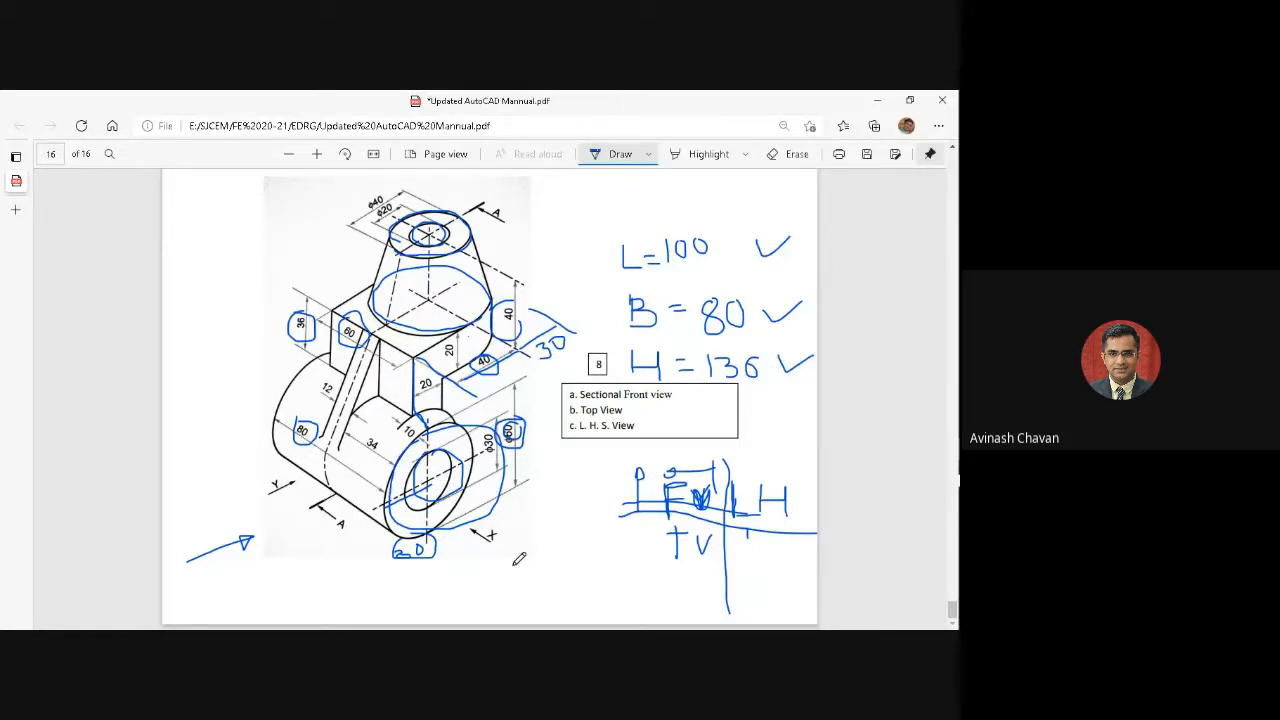
Switch to AutoCAD and offset the leftmost vertical construction line 30 to the right and the horizontal one just above the XY axis 30 upward.
key("alt+Tab")
mouse_move(377, 483)
middle_mouse_down()
mouse_move(370, 443)
mouse_move(366, 473)
middle_mouse_up()
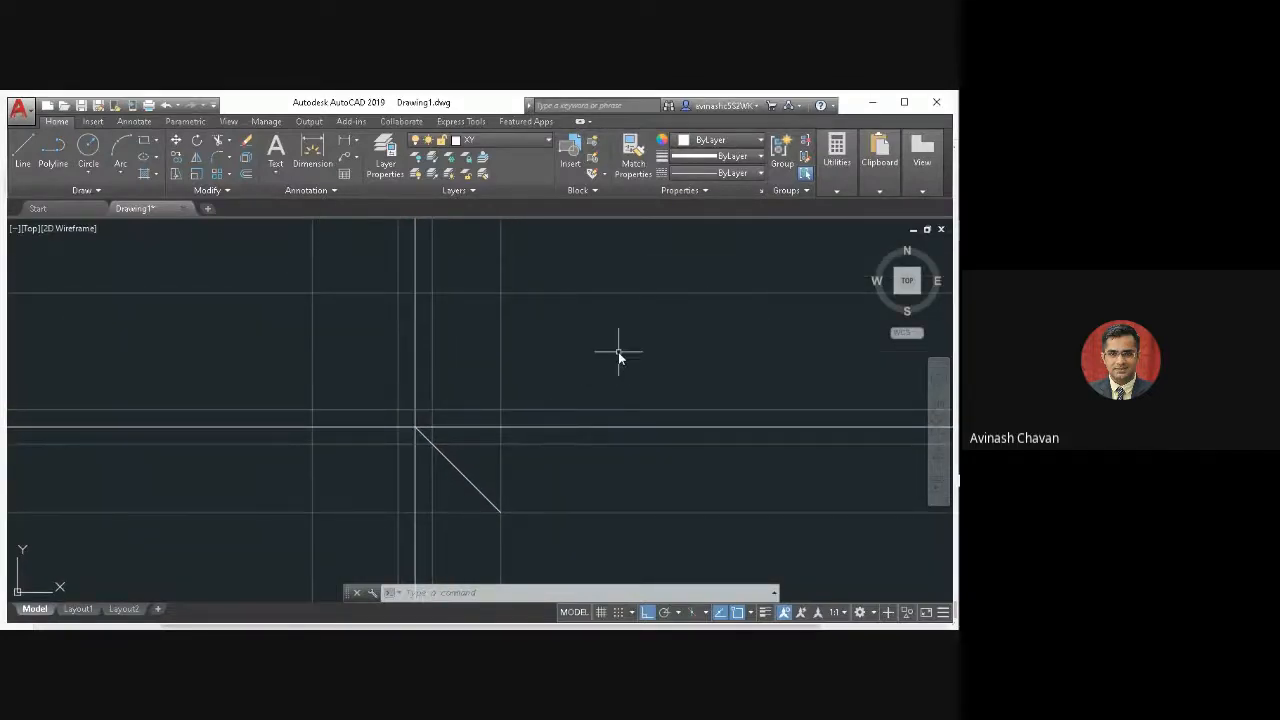
type("o")
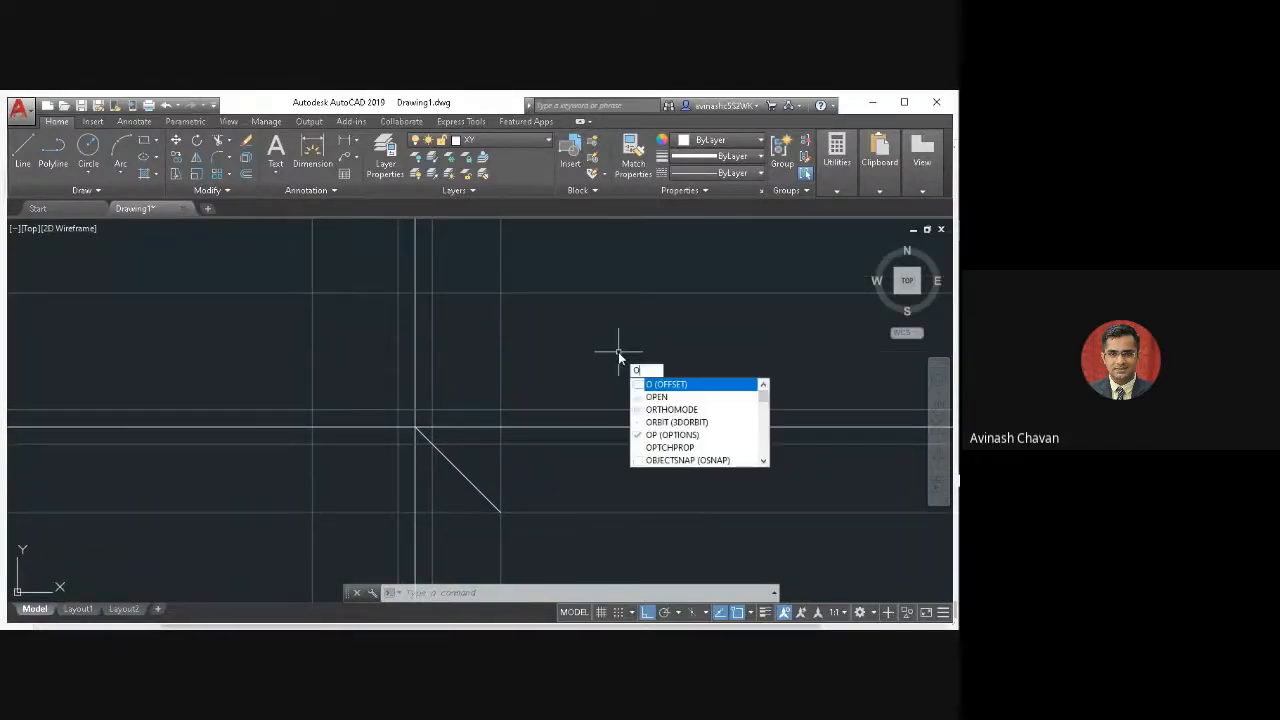
key("Return")
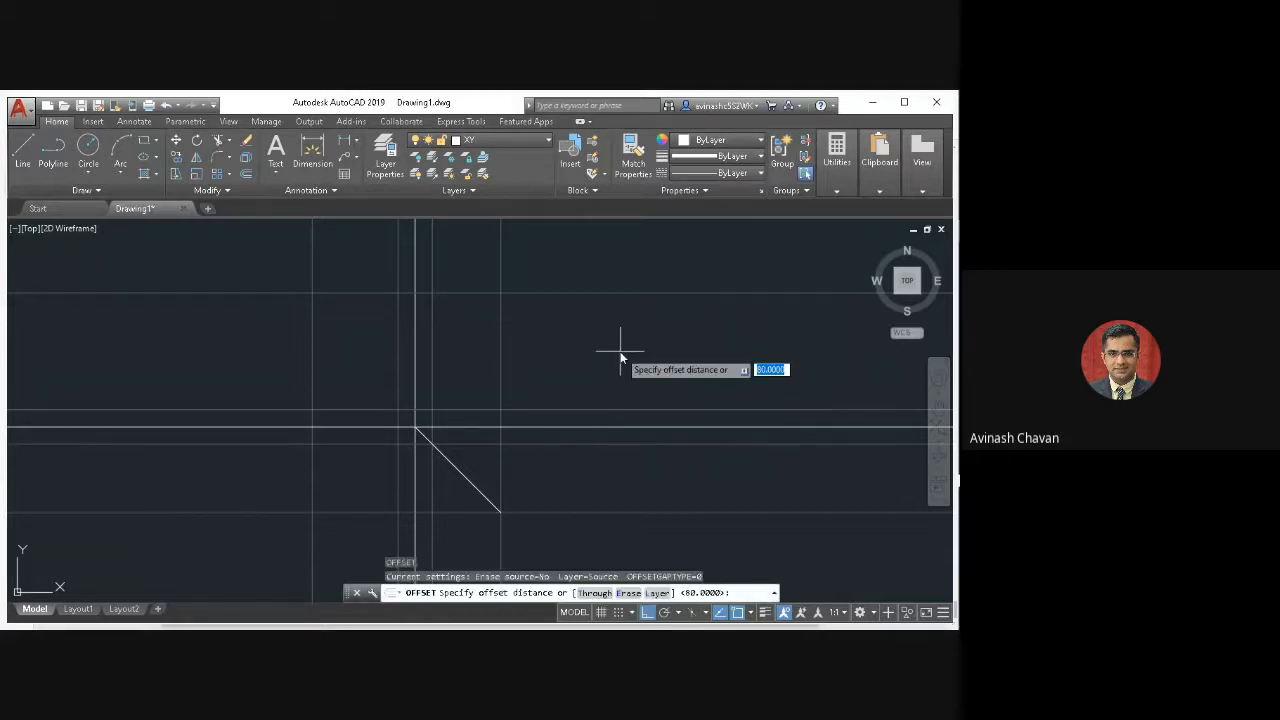
type("30")
key("Return")
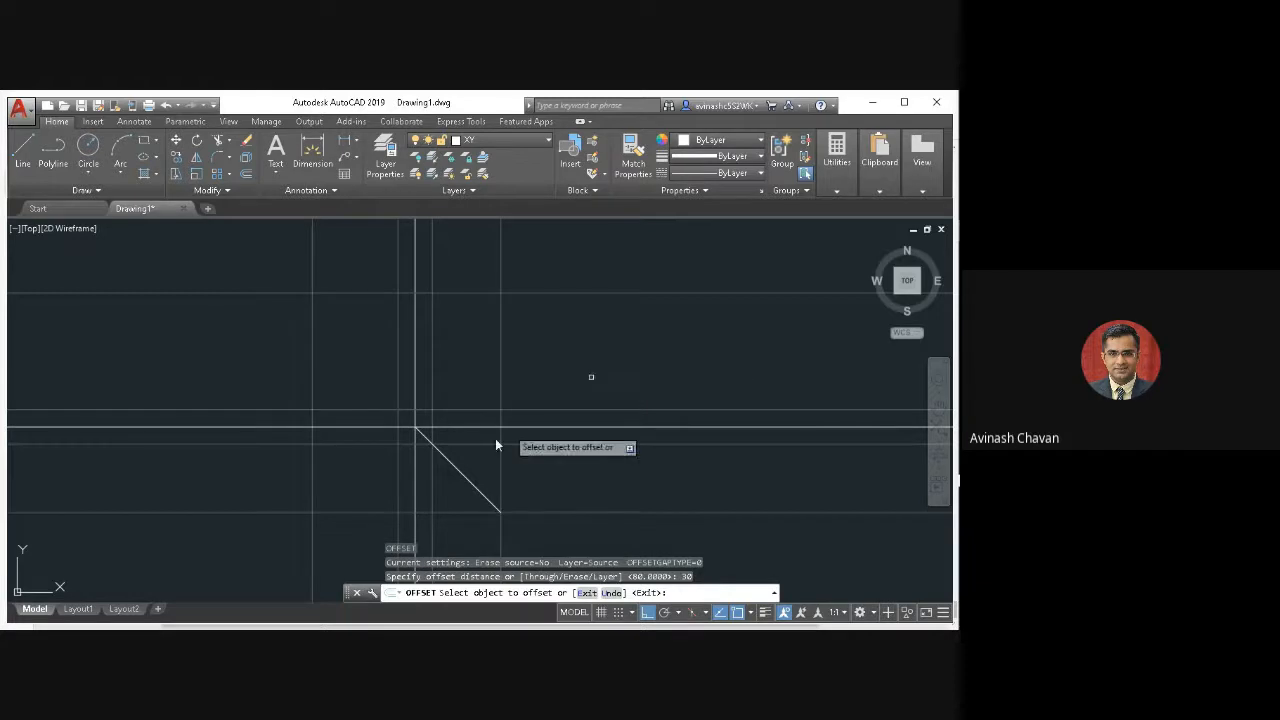
left_click(313, 383)
left_click(330, 378)
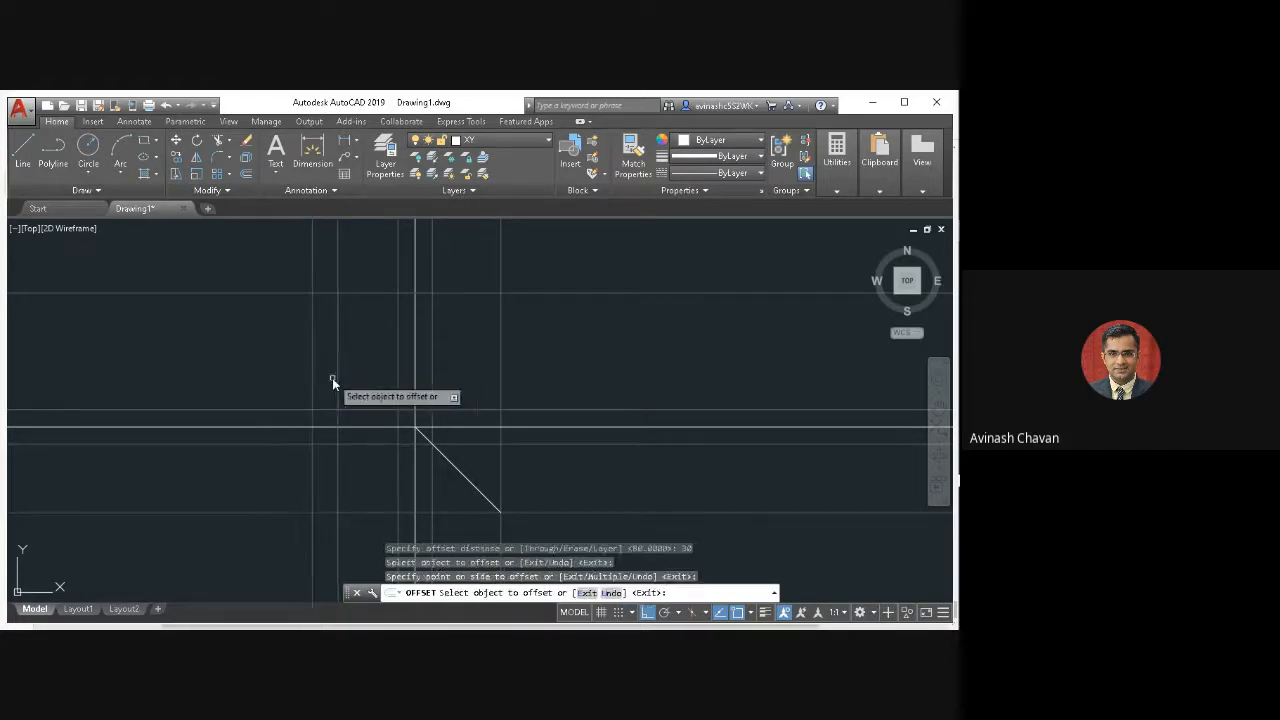
left_click(322, 409)
left_click(323, 396)
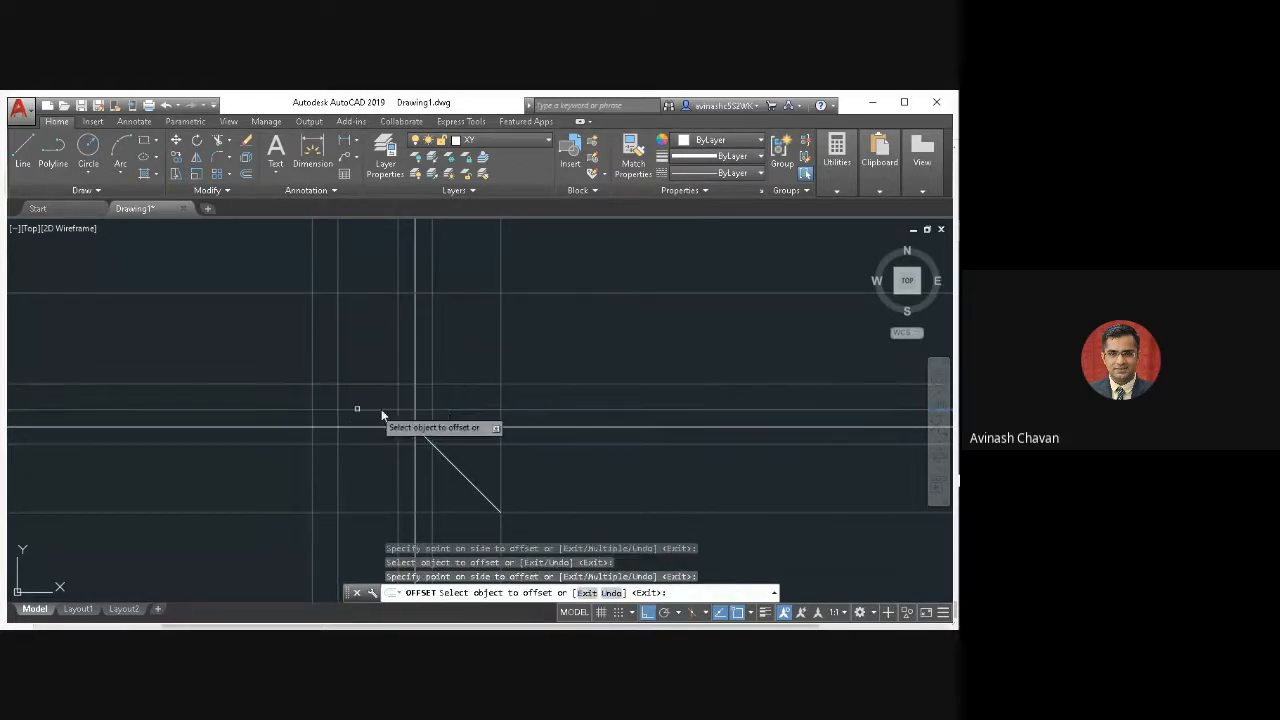
Check the isometric figure in the PDF manual and make Center Line the current layer in AutoCAD.
key("alt+Tab")
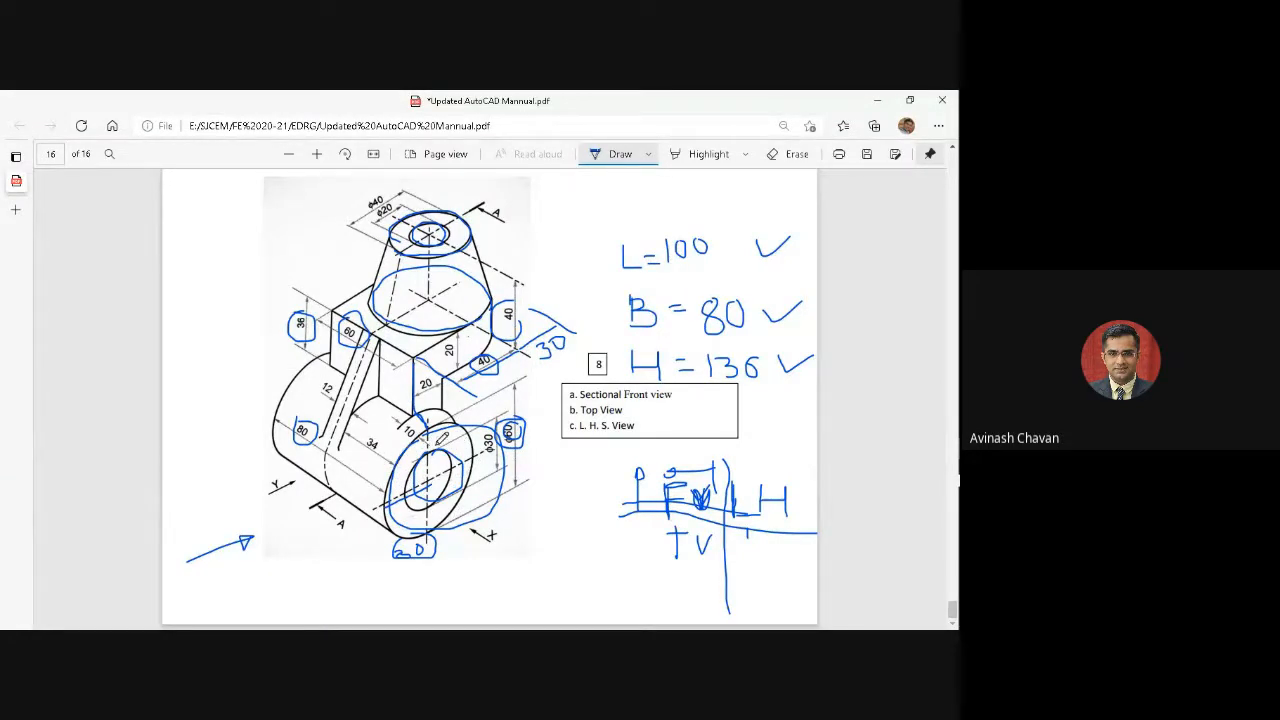
key("alt+Tab")
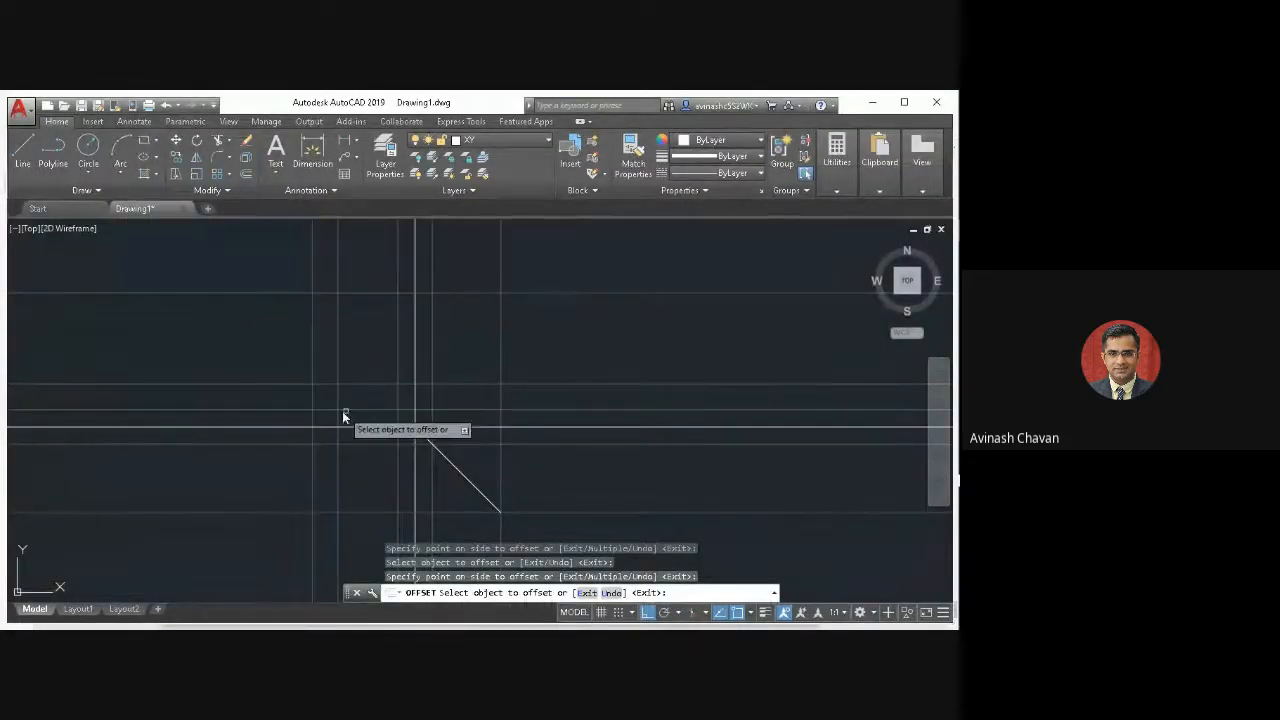
key("alt+Tab")
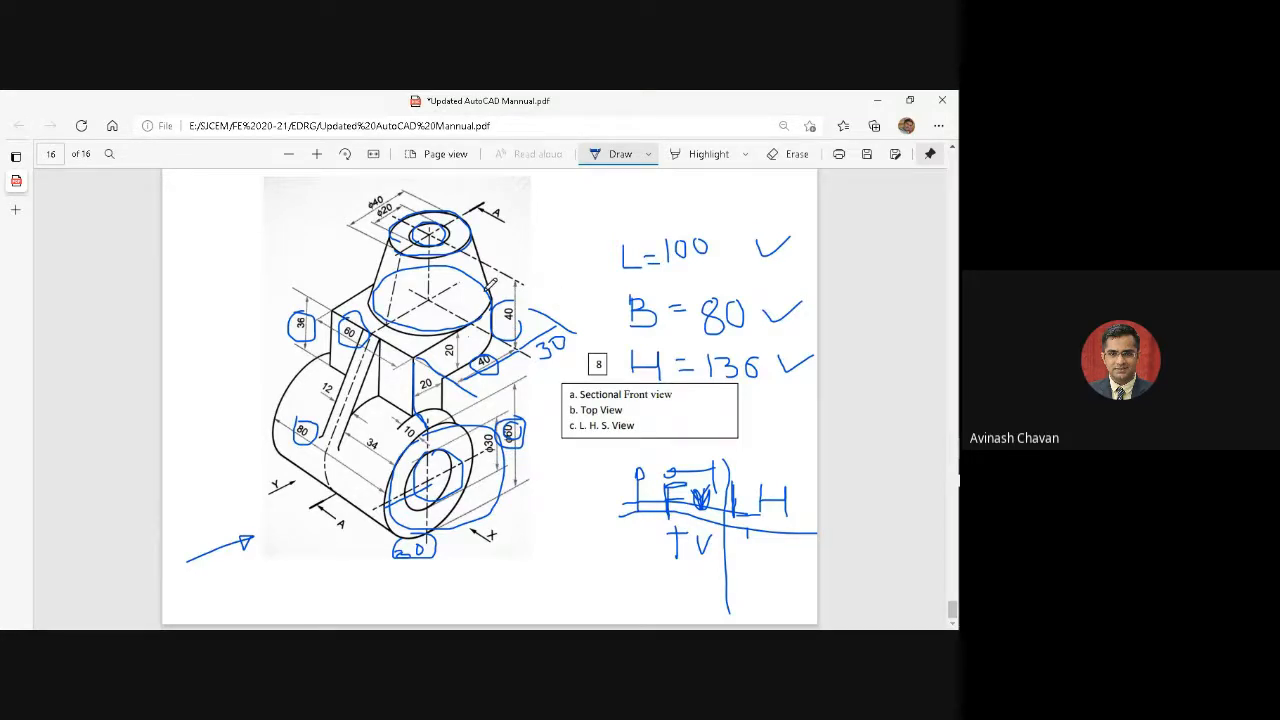
key("alt+Tab")
key("alt+Tab")
key("alt+Tab")
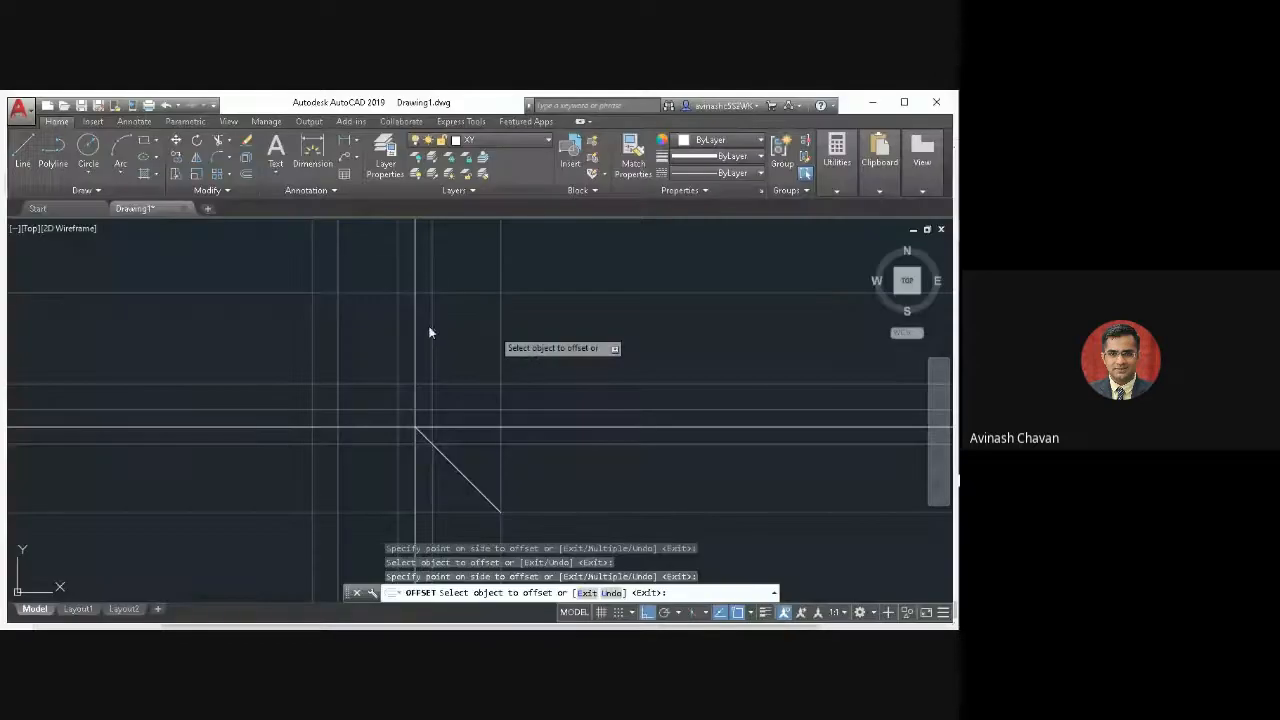
left_click(522, 139)
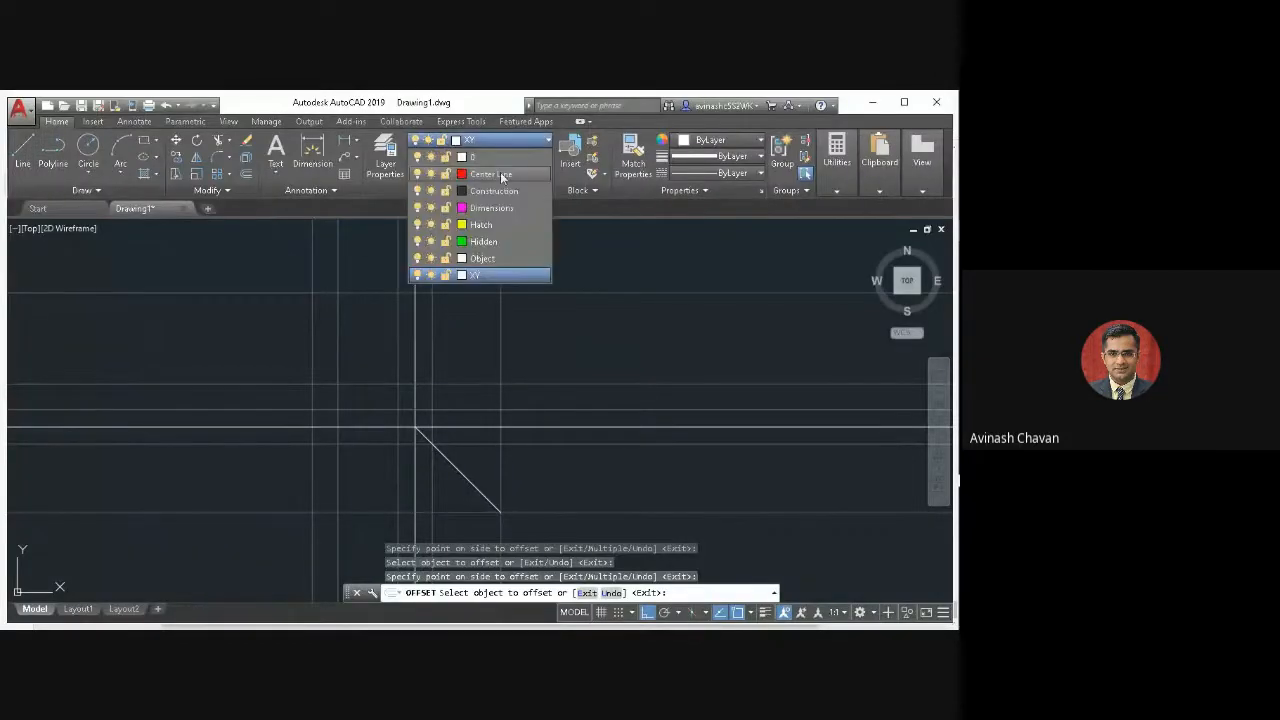
left_click(495, 176)
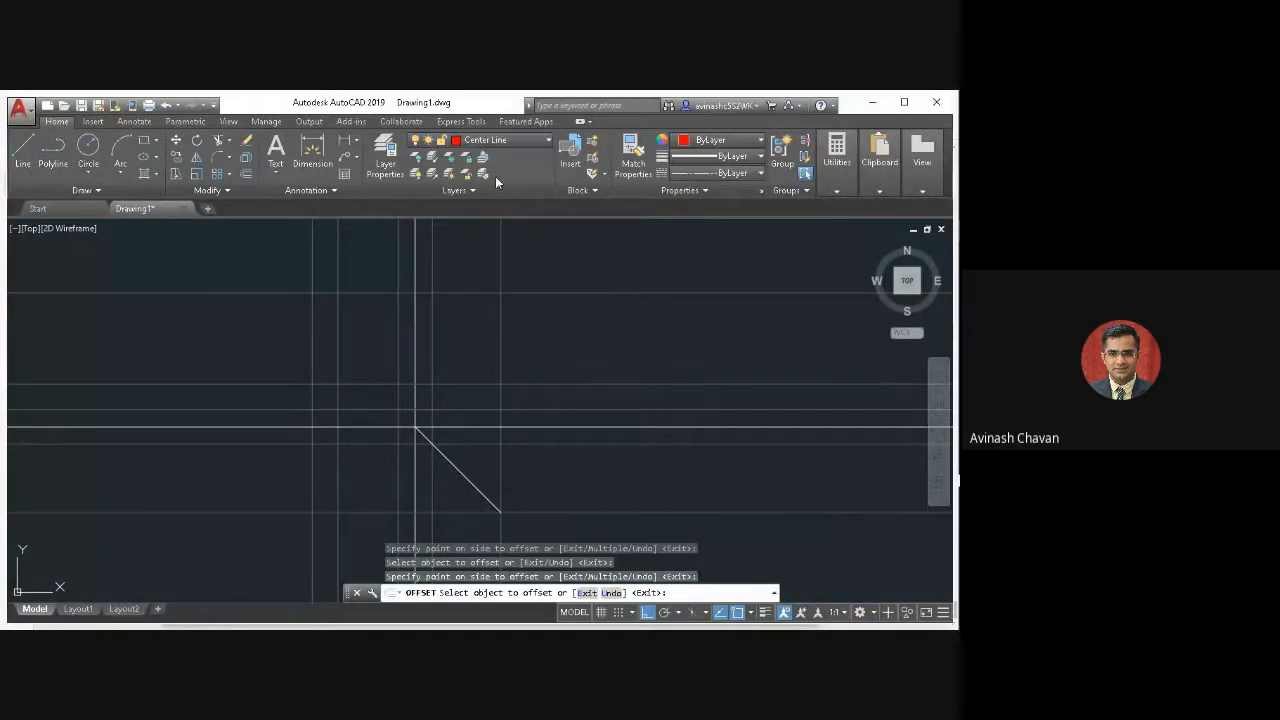
Draw a horizontal center line along the construction line just below the XY axis, from slightly beyond the leftmost vertical construction line to the vertical axis.
left_click(22, 148)
scroll(363, 495, "up", 2)
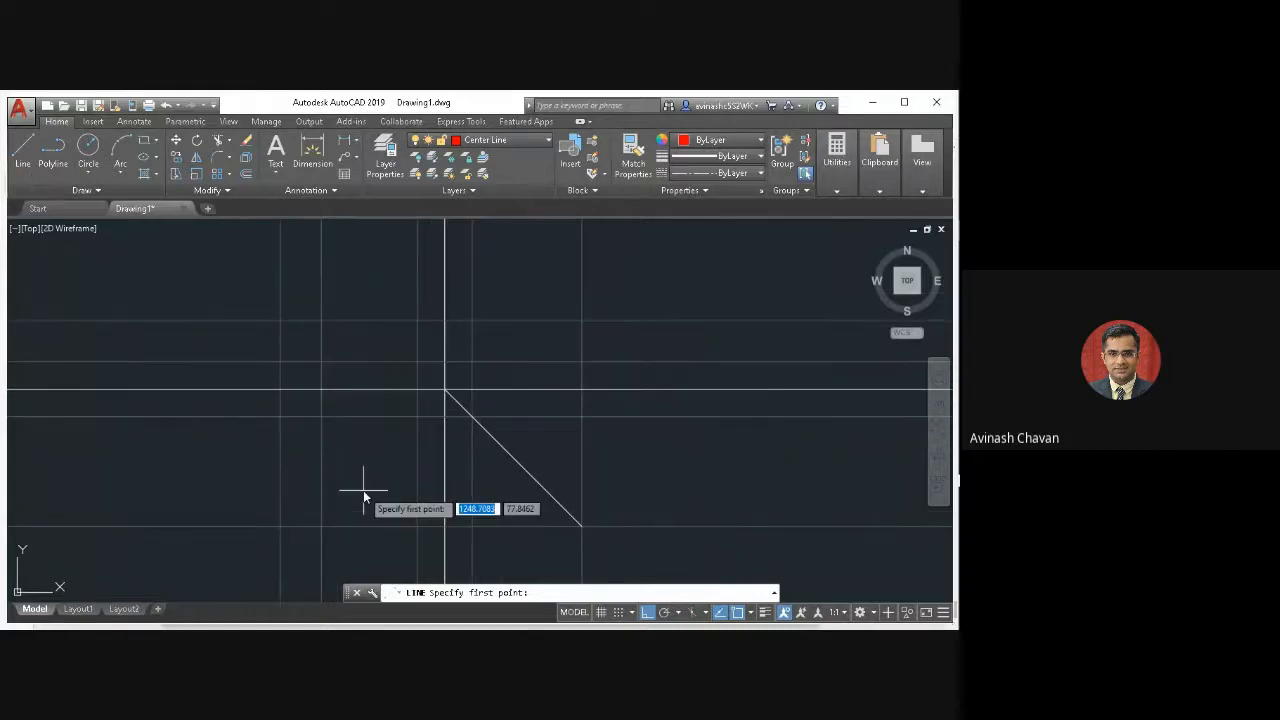
key("alt+Tab")
key("alt+Tab")
scroll(390, 481, "up", 2)
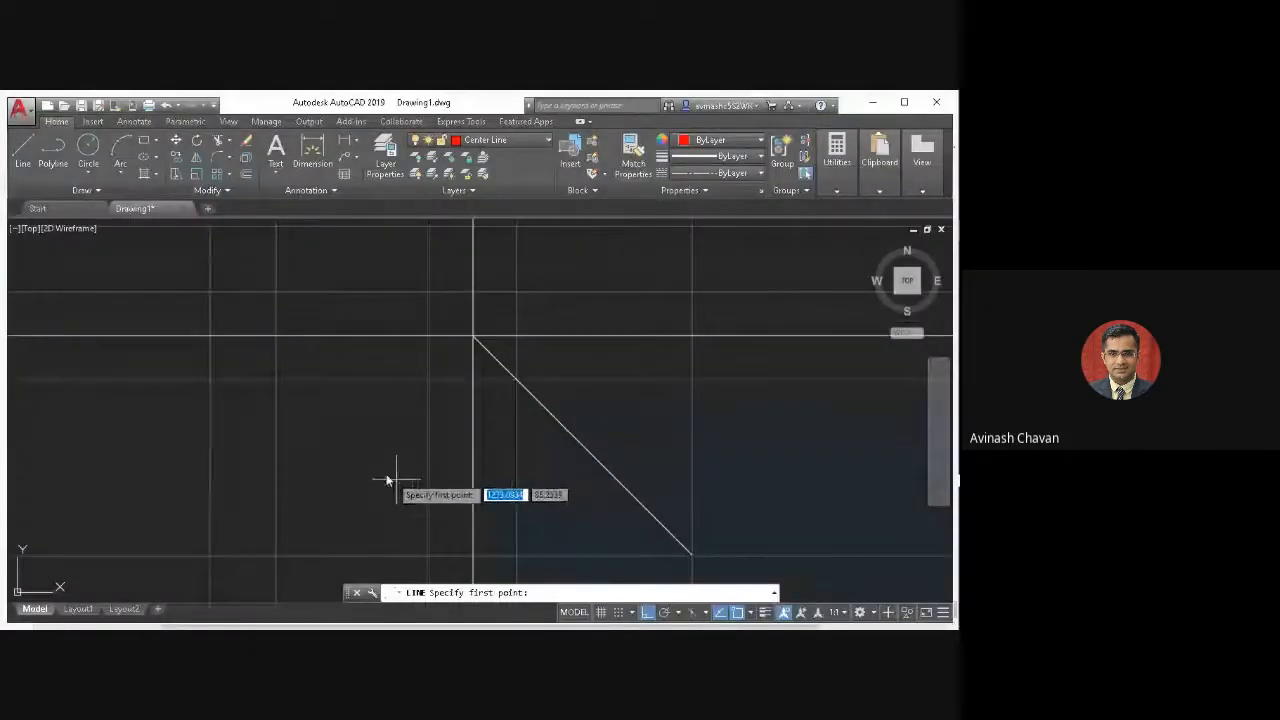
scroll(360, 449, "down", 2)
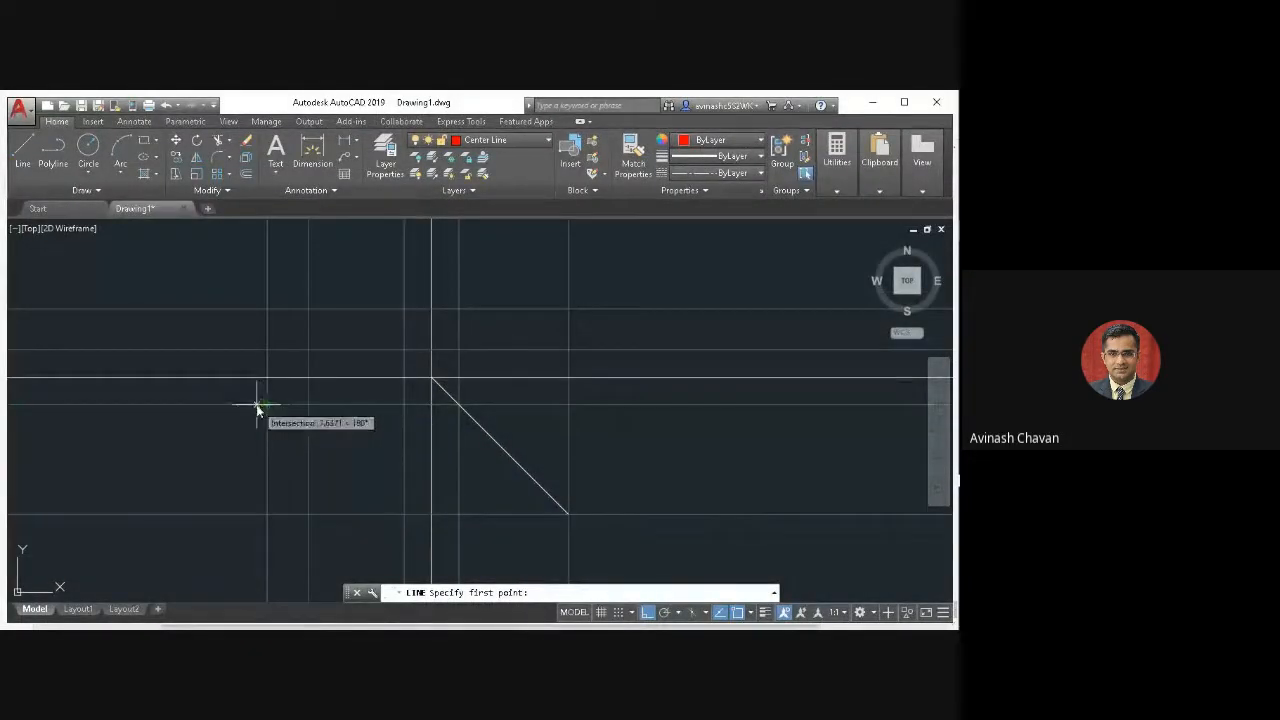
left_click(257, 405)
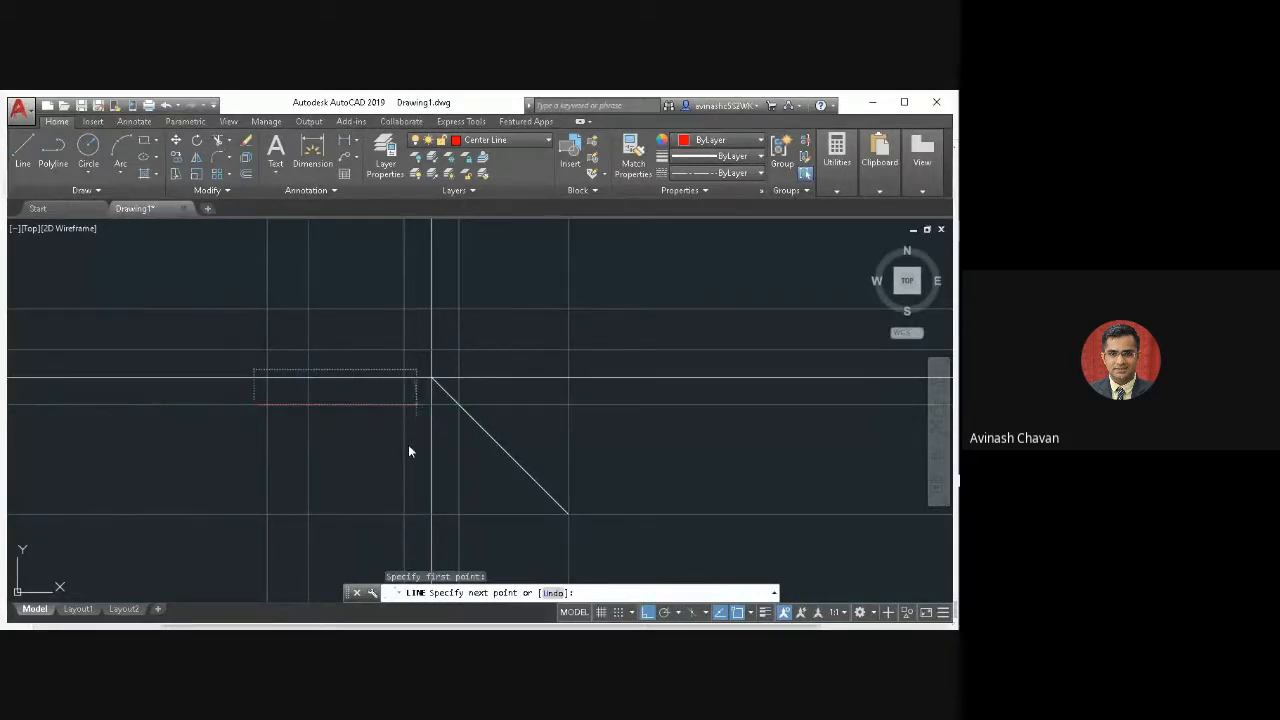
left_click(431, 405)
key("Escape")
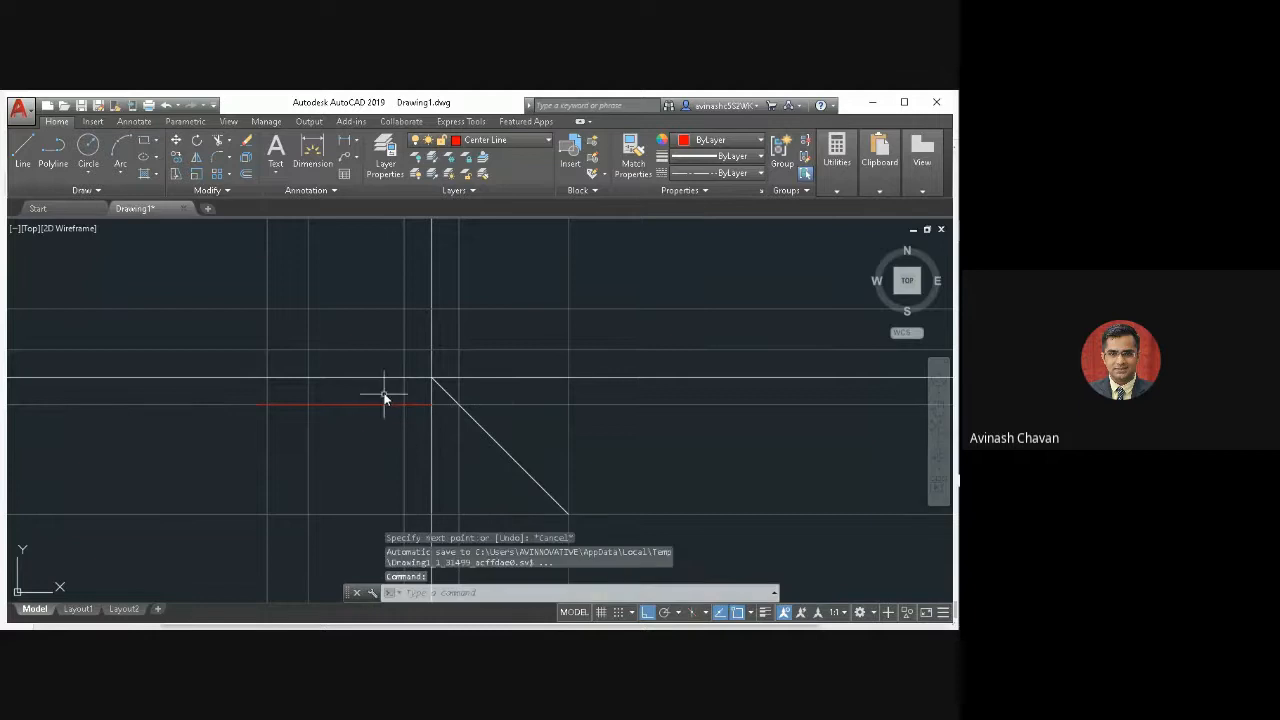
Turn on the Nearest object snap and try it by starting a line on the vertical axis.
type("l")
key("Return")
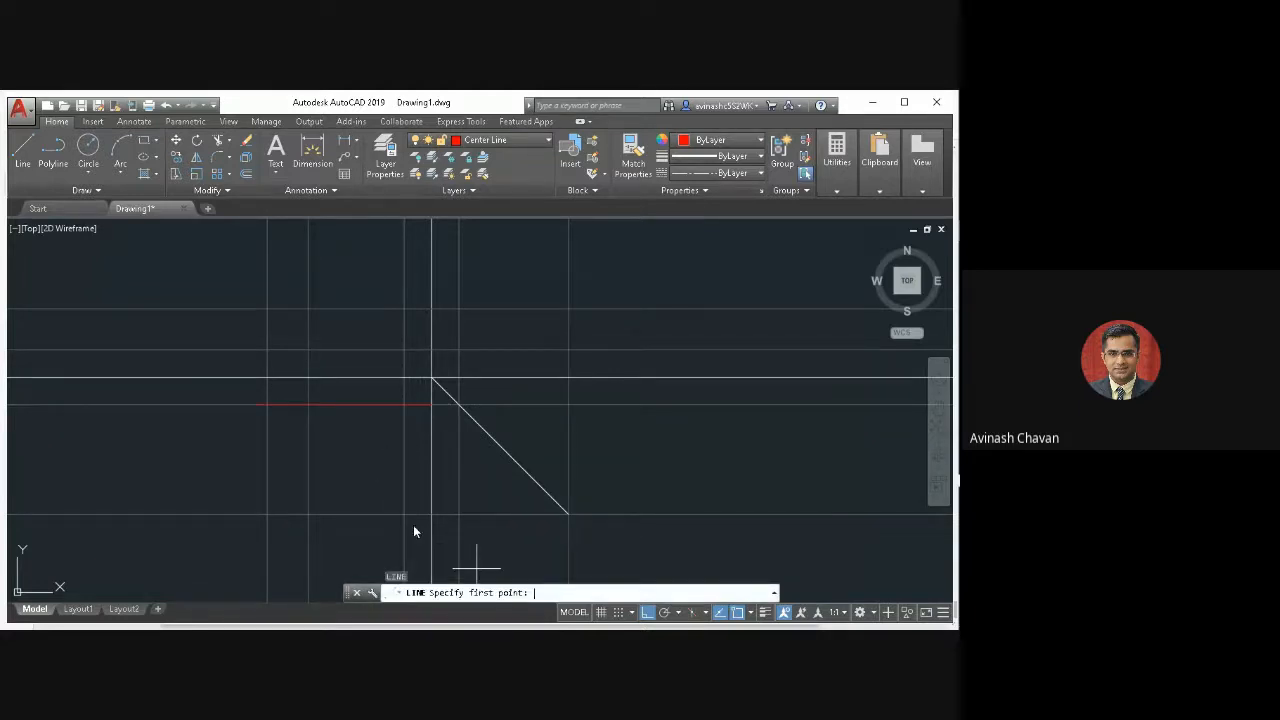
scroll(408, 456, "up", 2)
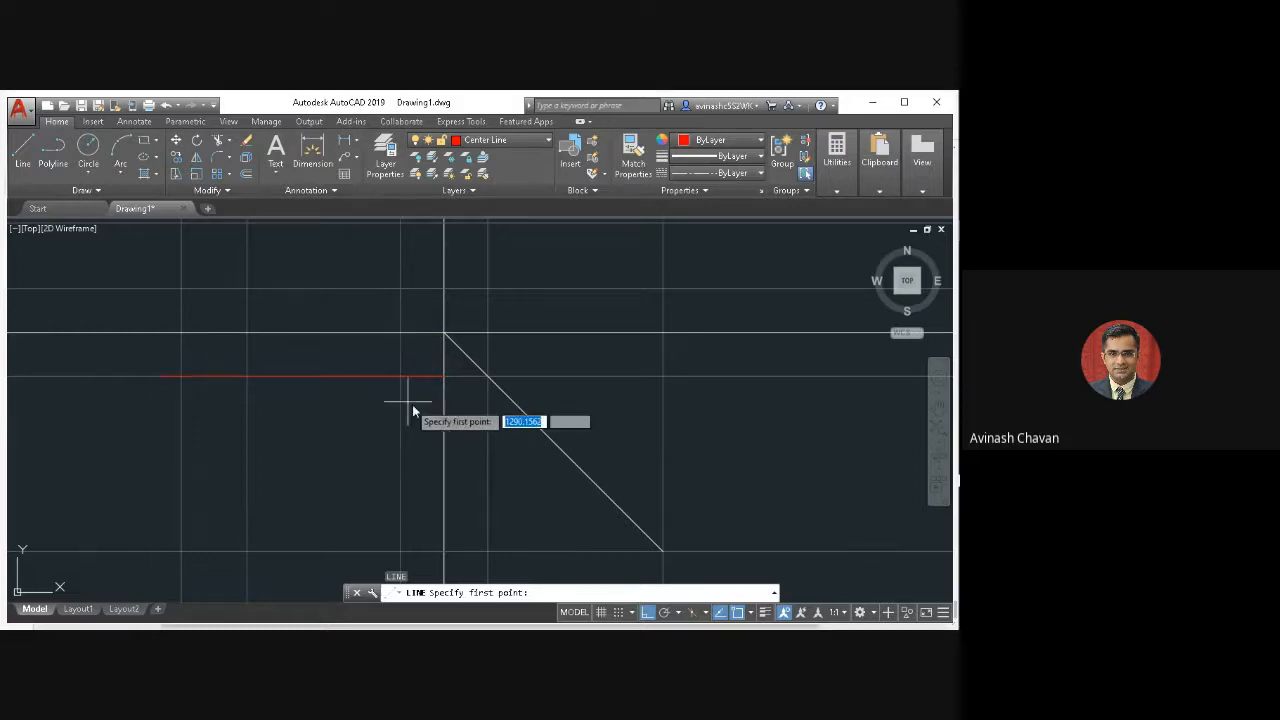
left_click(750, 613)
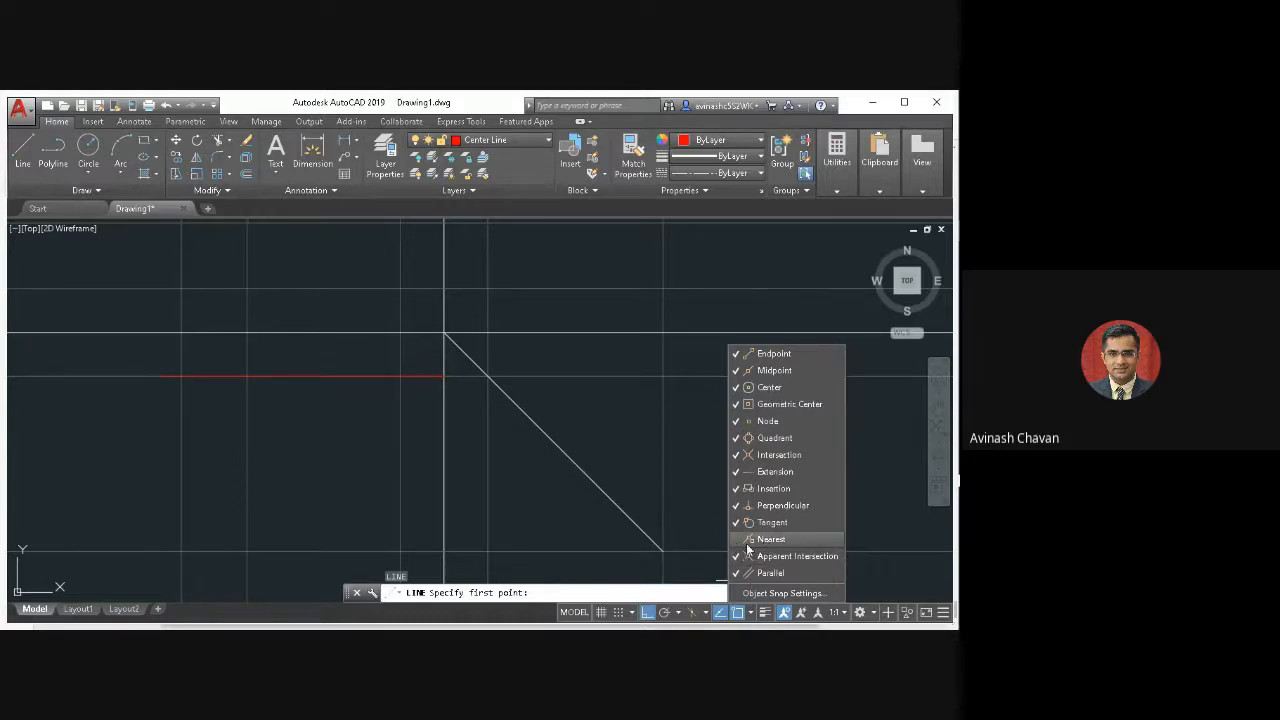
left_click(736, 541)
left_click(506, 466)
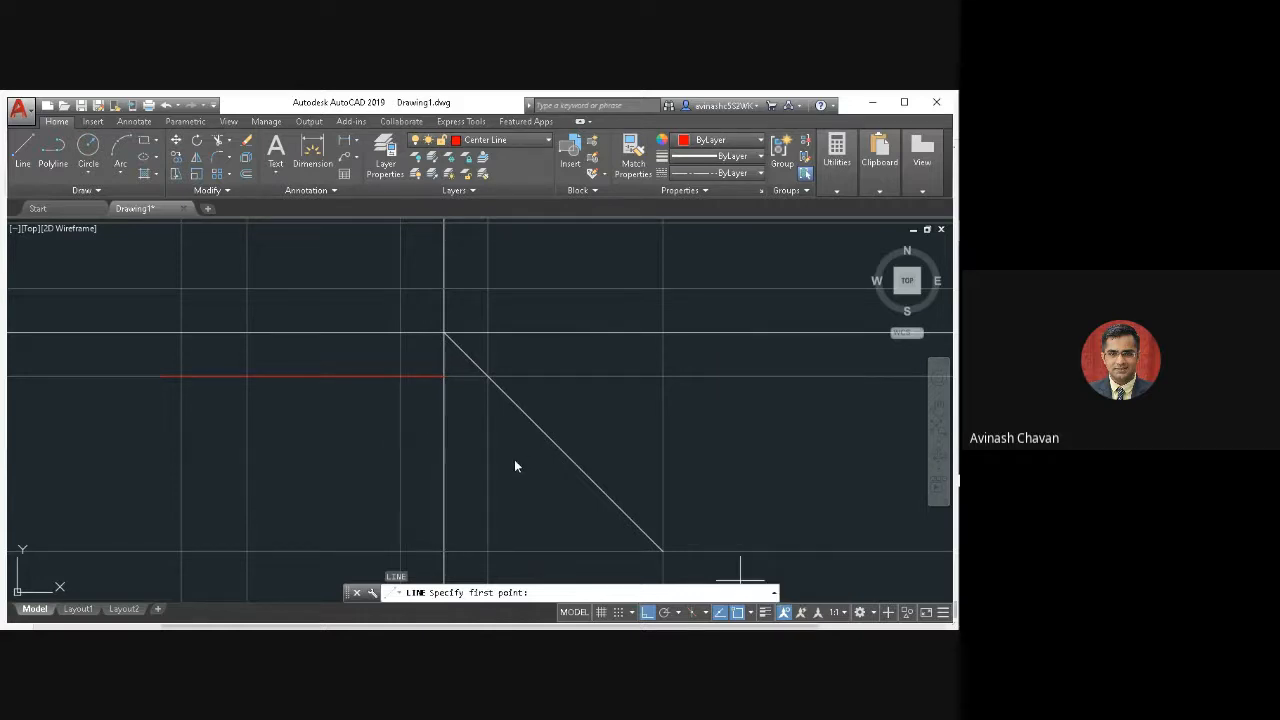
left_click(445, 402)
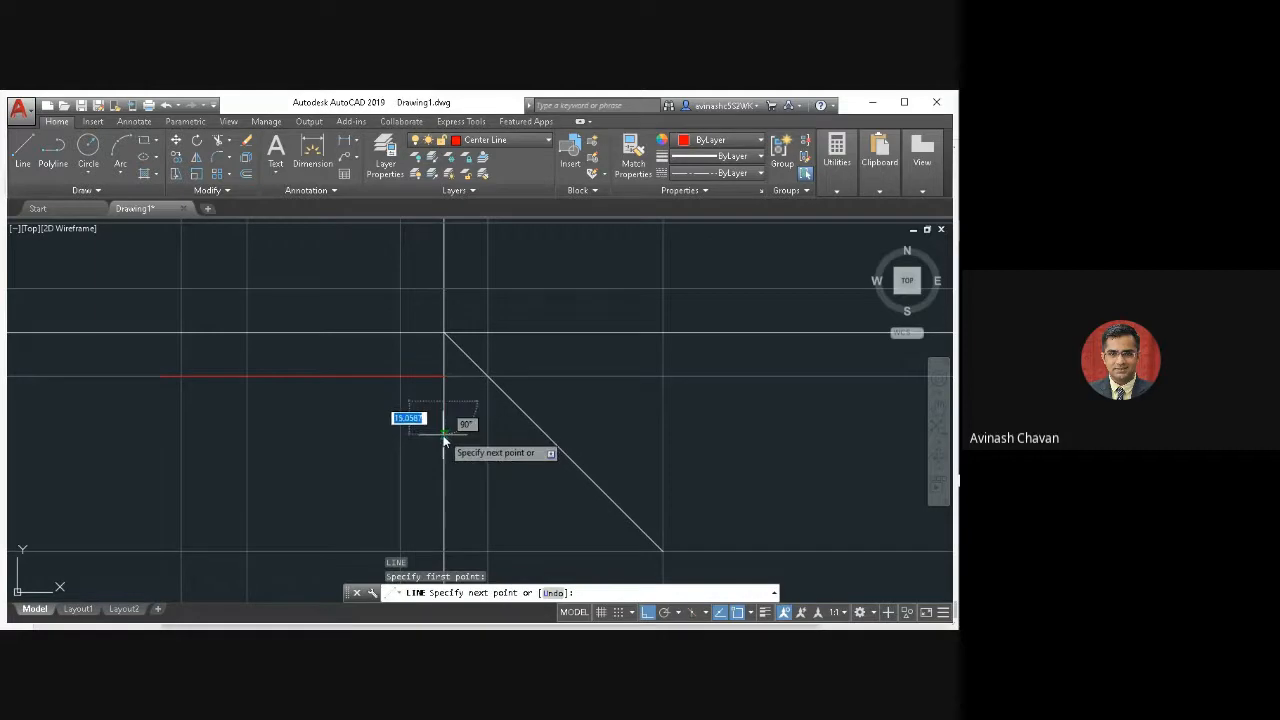
key("Escape")
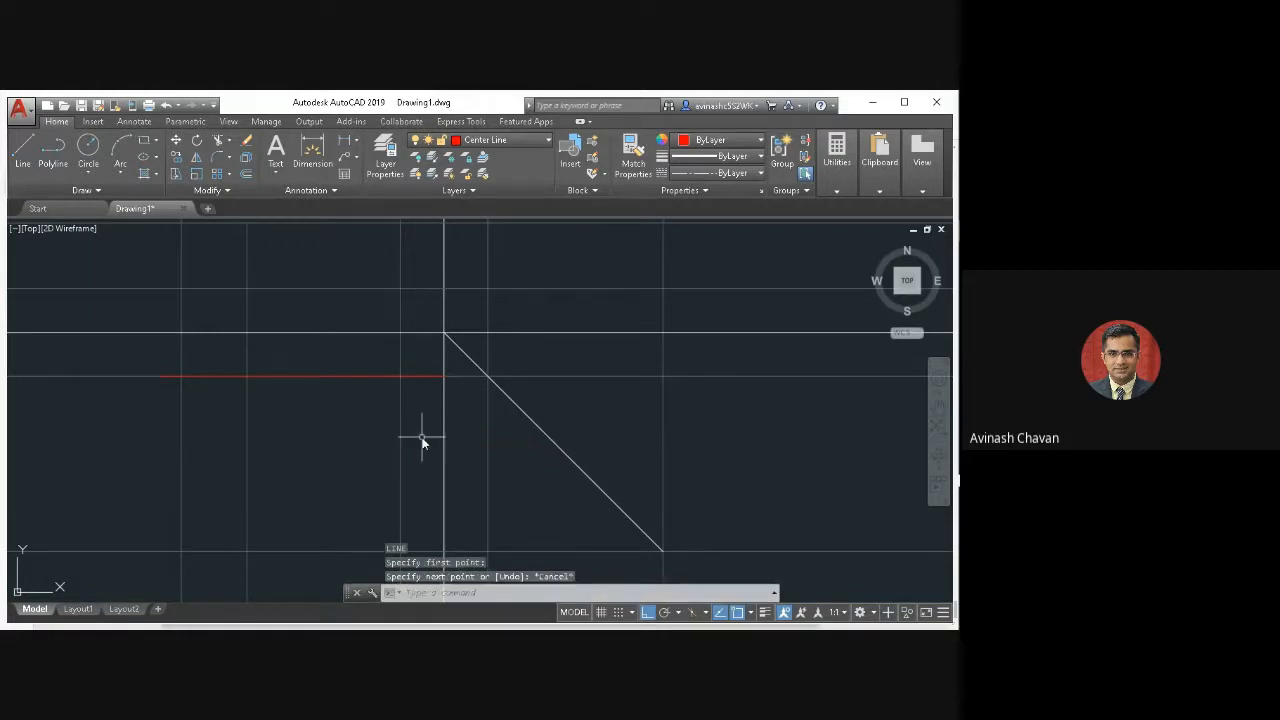
Draw a vertical center line on the construction line just left of the vertical axis, between the top view's upper and lower boundaries.
key("Return")
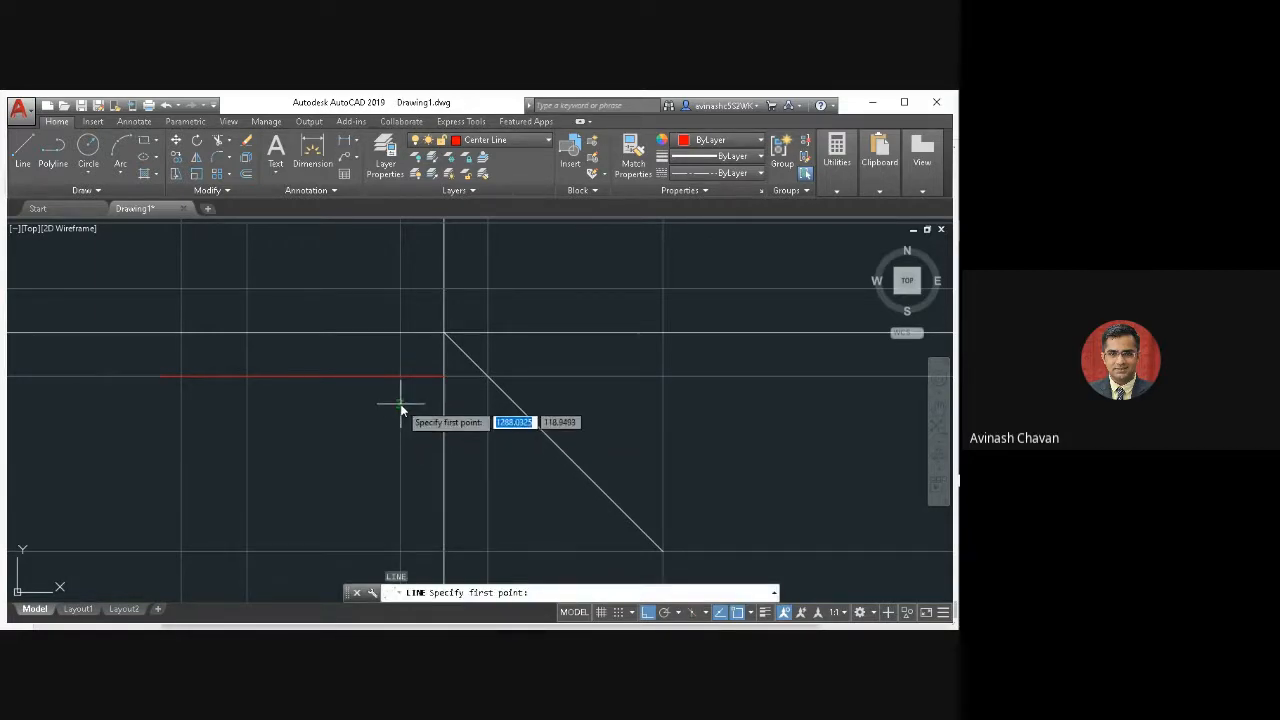
left_click(401, 402)
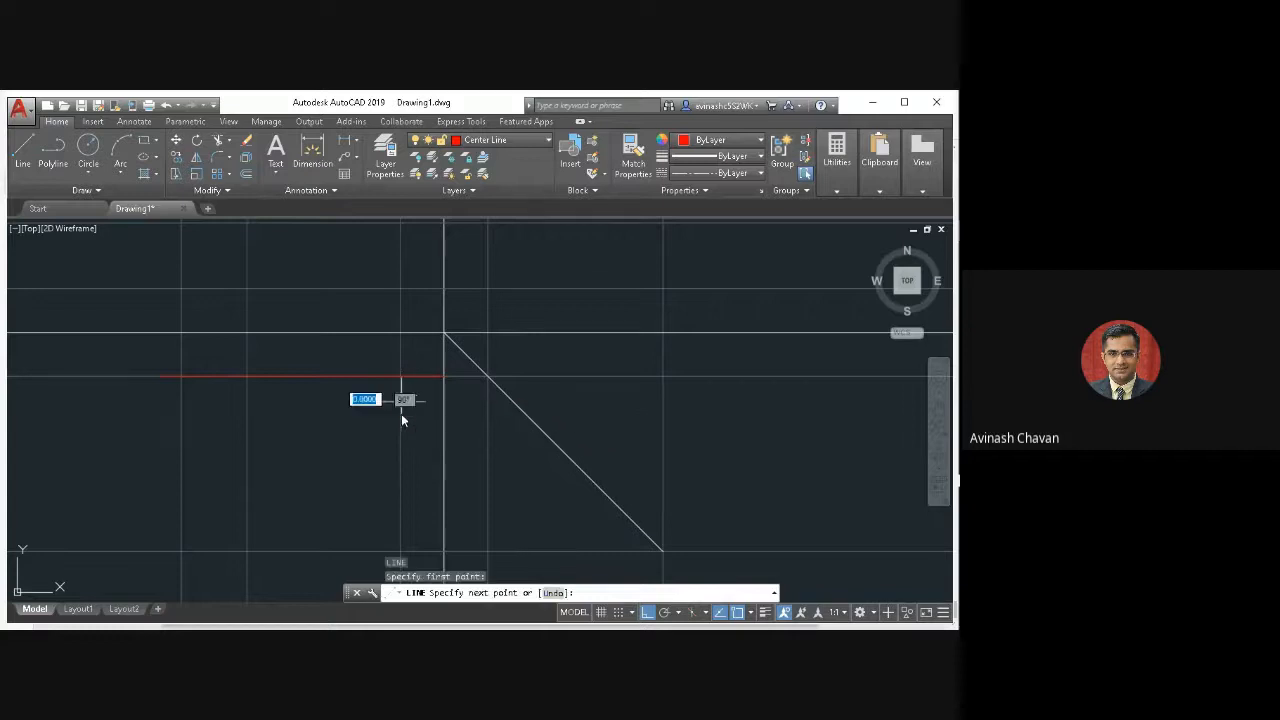
left_click(398, 536)
key("Escape")
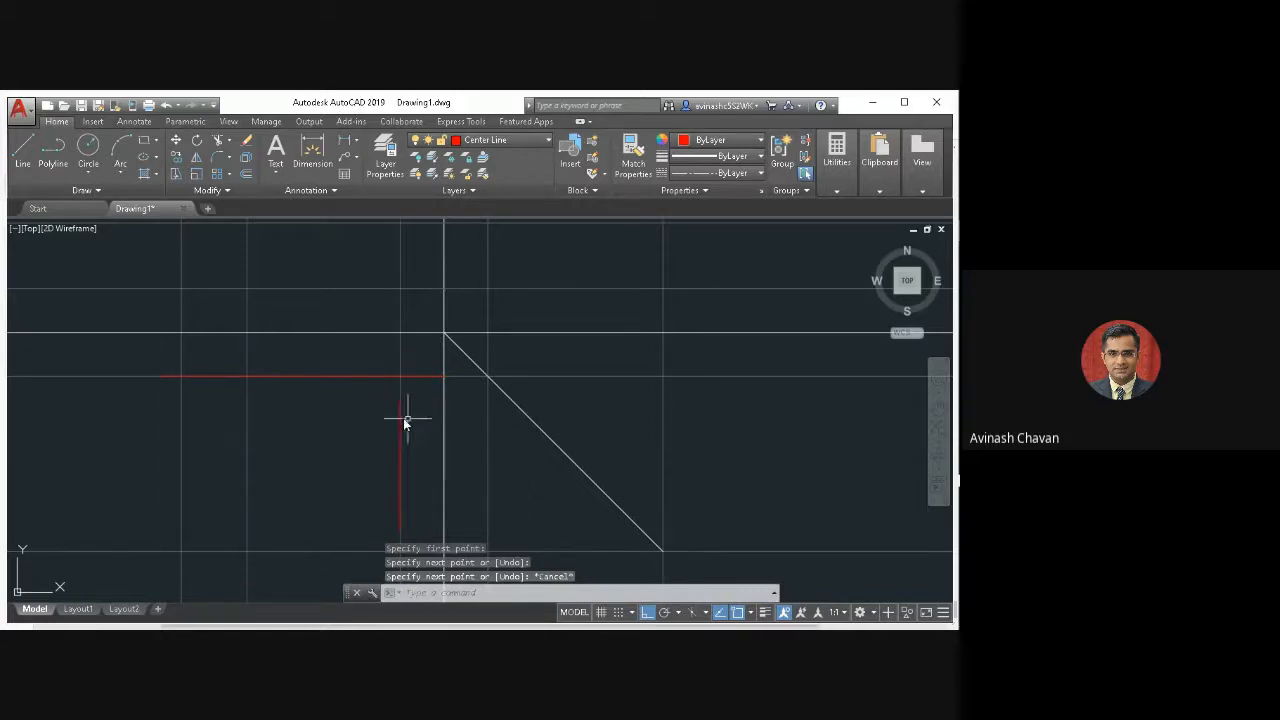
Check the PDF manual and move the horizontal center line 40 downward in the top view.
key("alt+Tab")
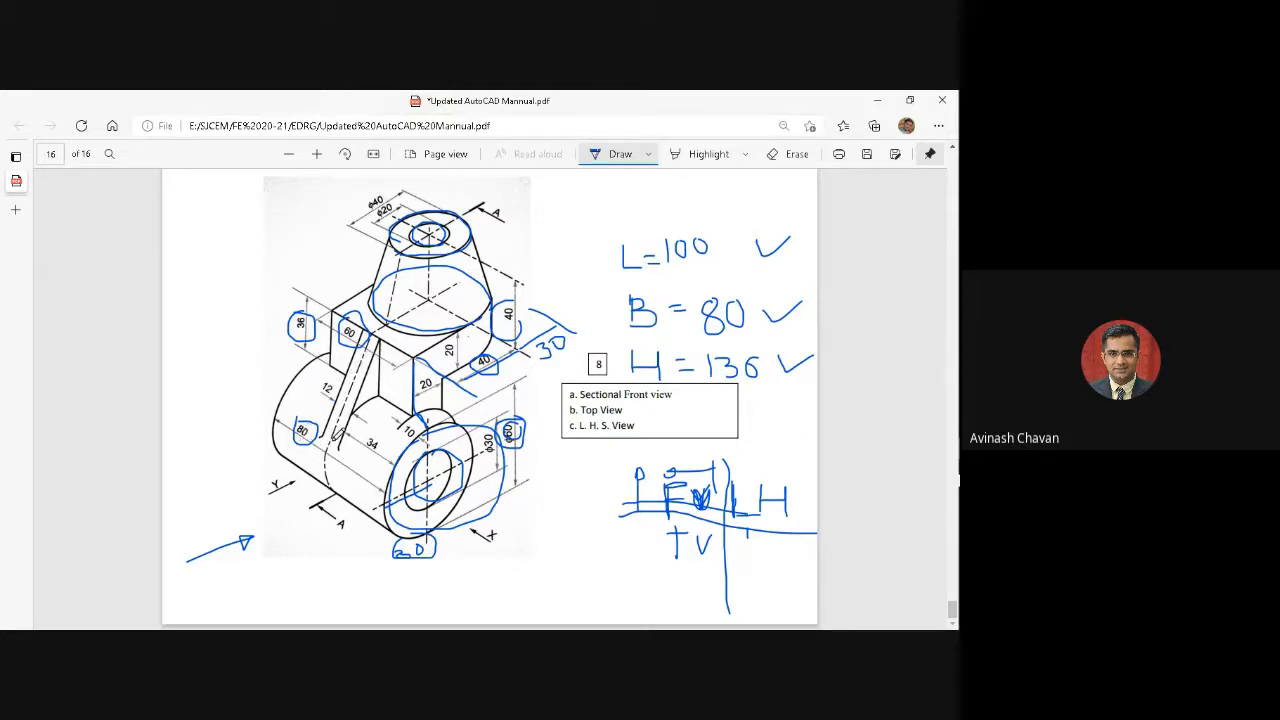
key("alt+Tab")
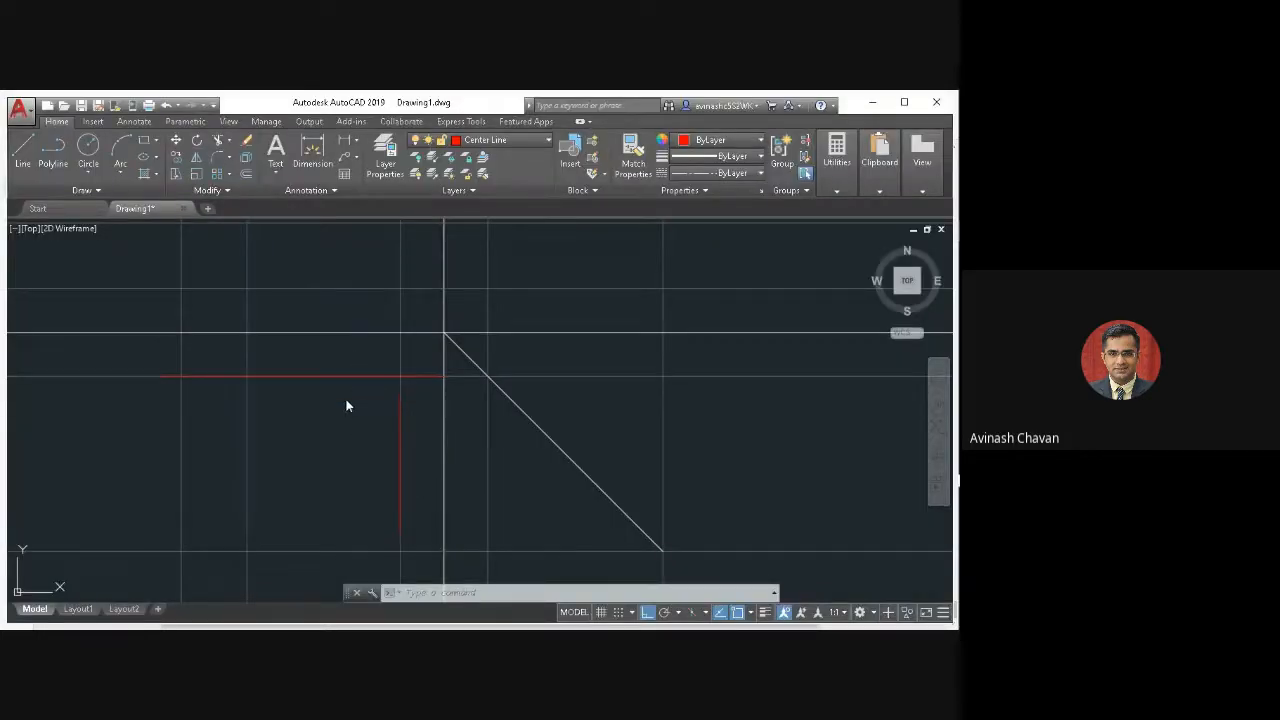
left_click(391, 377)
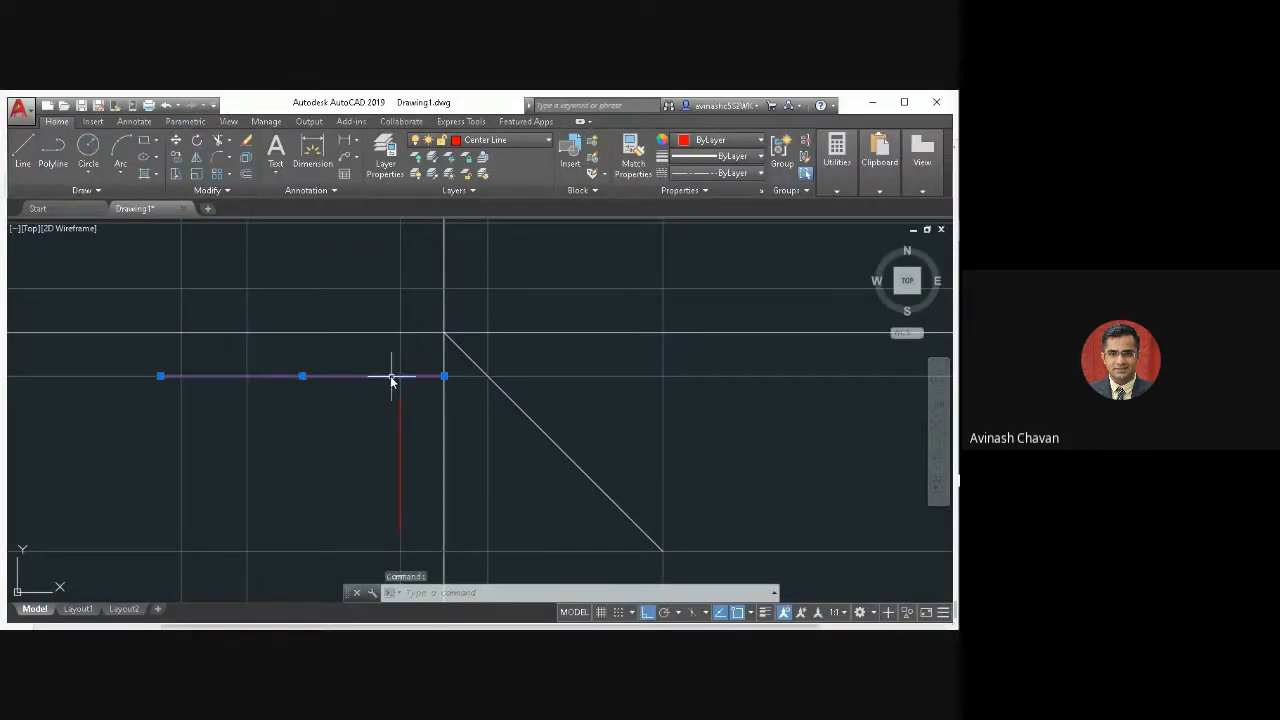
left_click(302, 376)
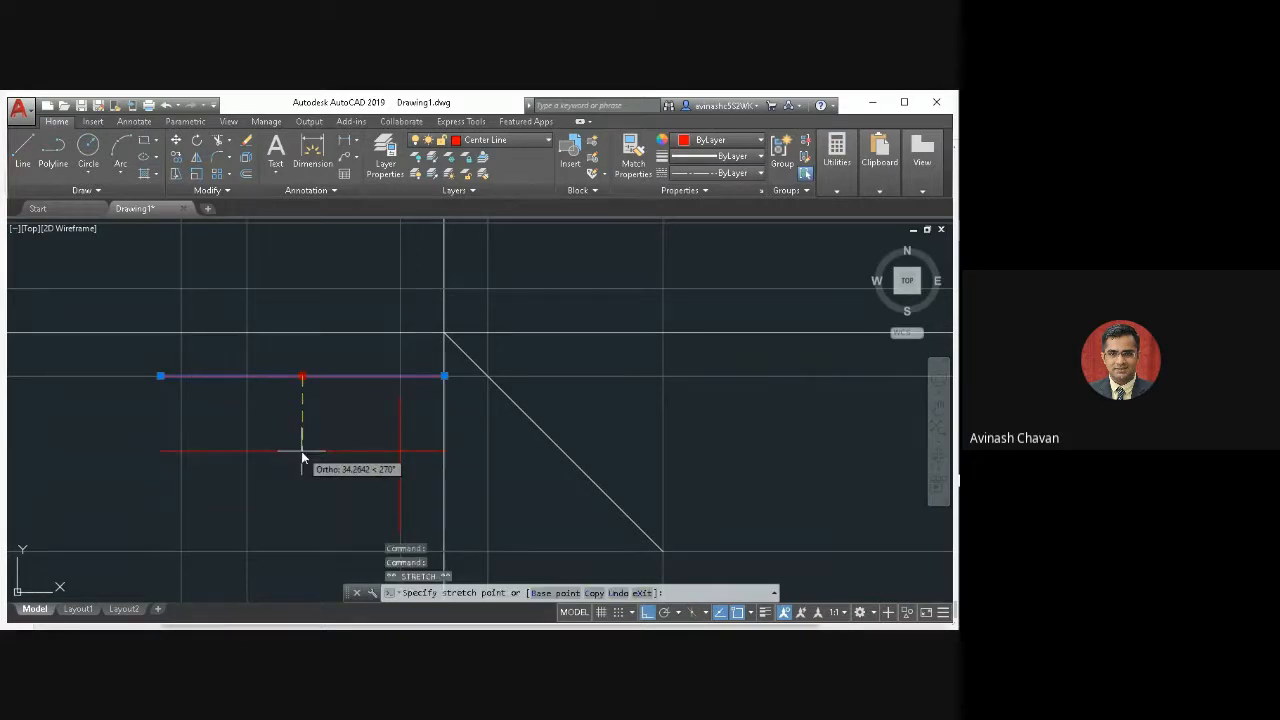
type("40")
key("Return")
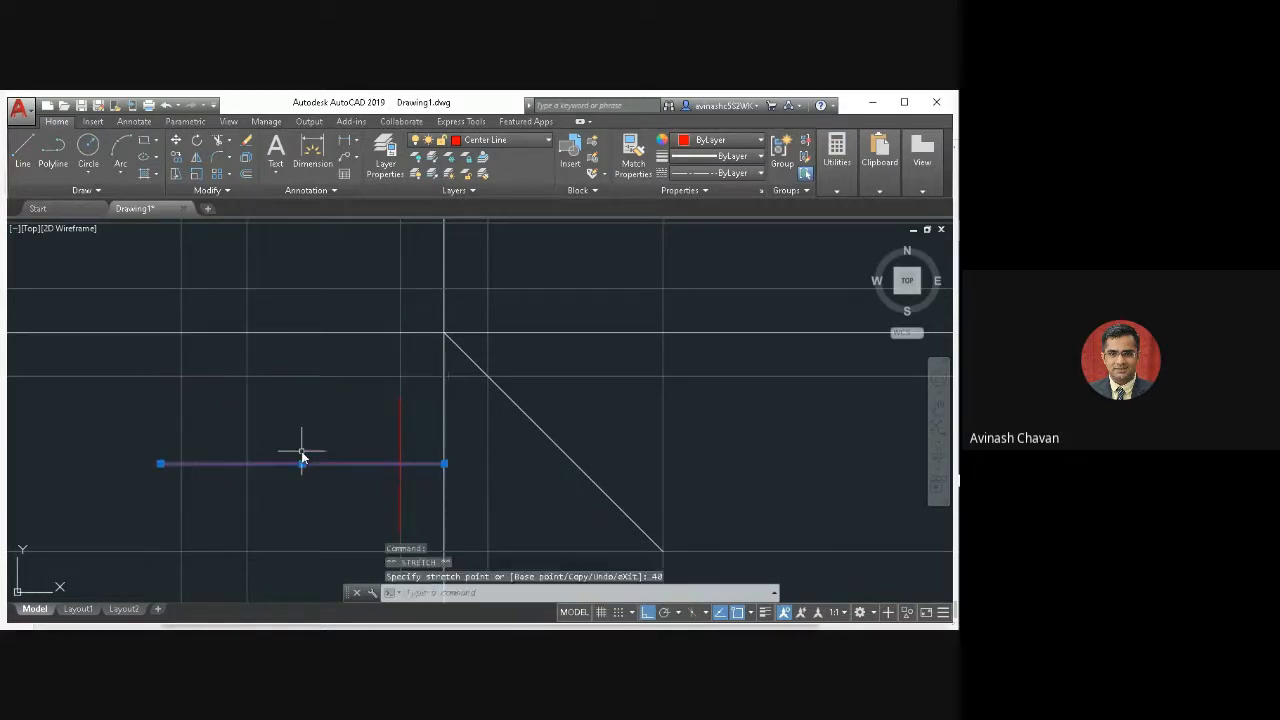
Check the PDF manual and move the top view's vertical center line 30 to the left along the horizontal center line.
key("alt+Tab")
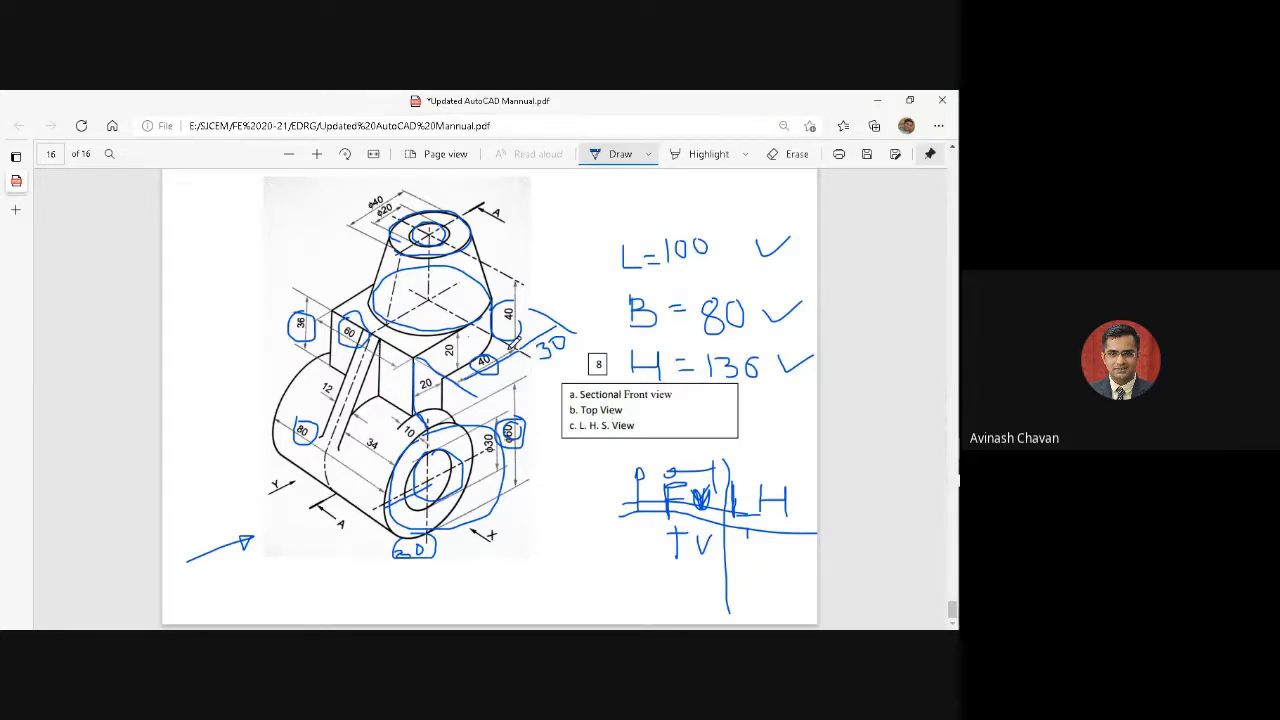
key("alt+Tab")
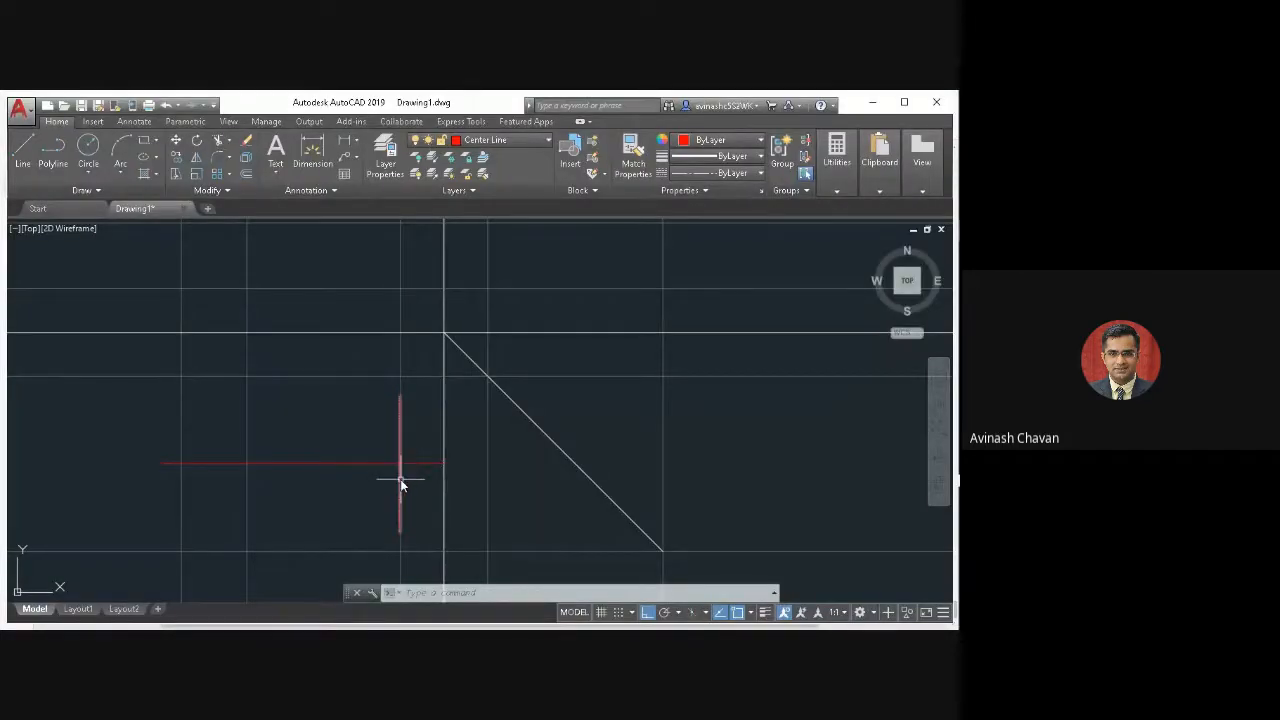
left_click(400, 484)
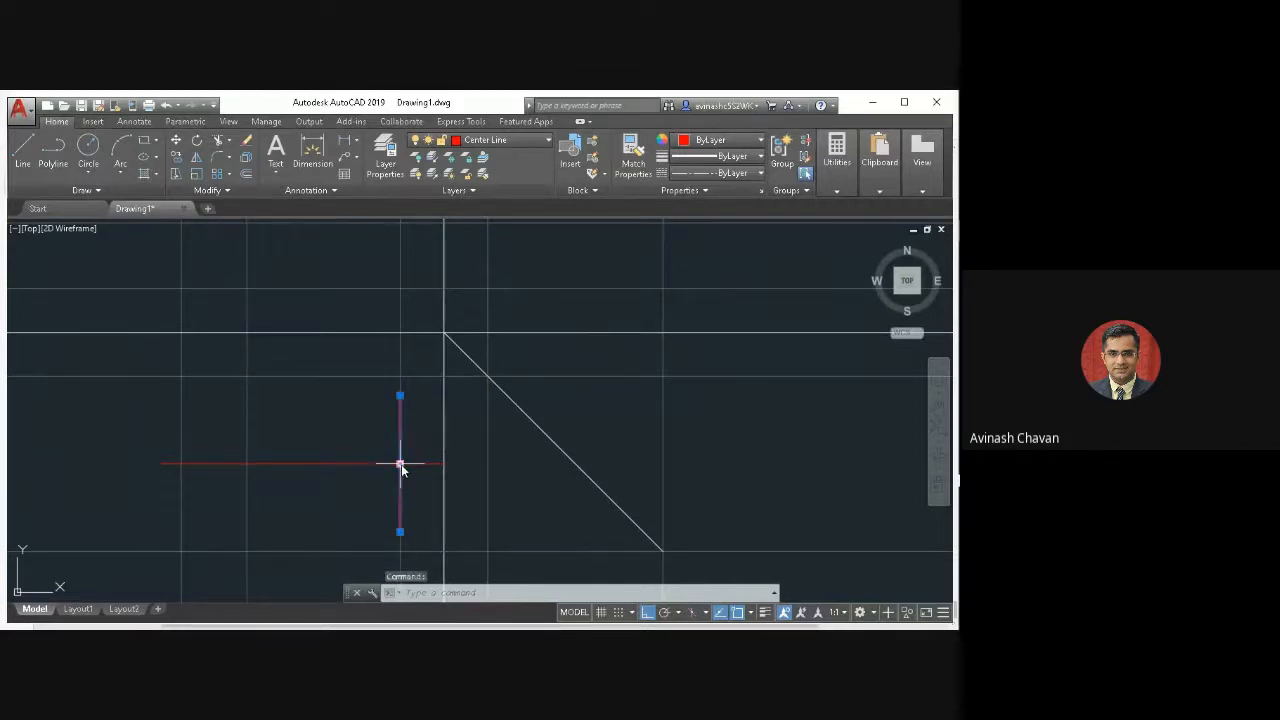
left_click(400, 464)
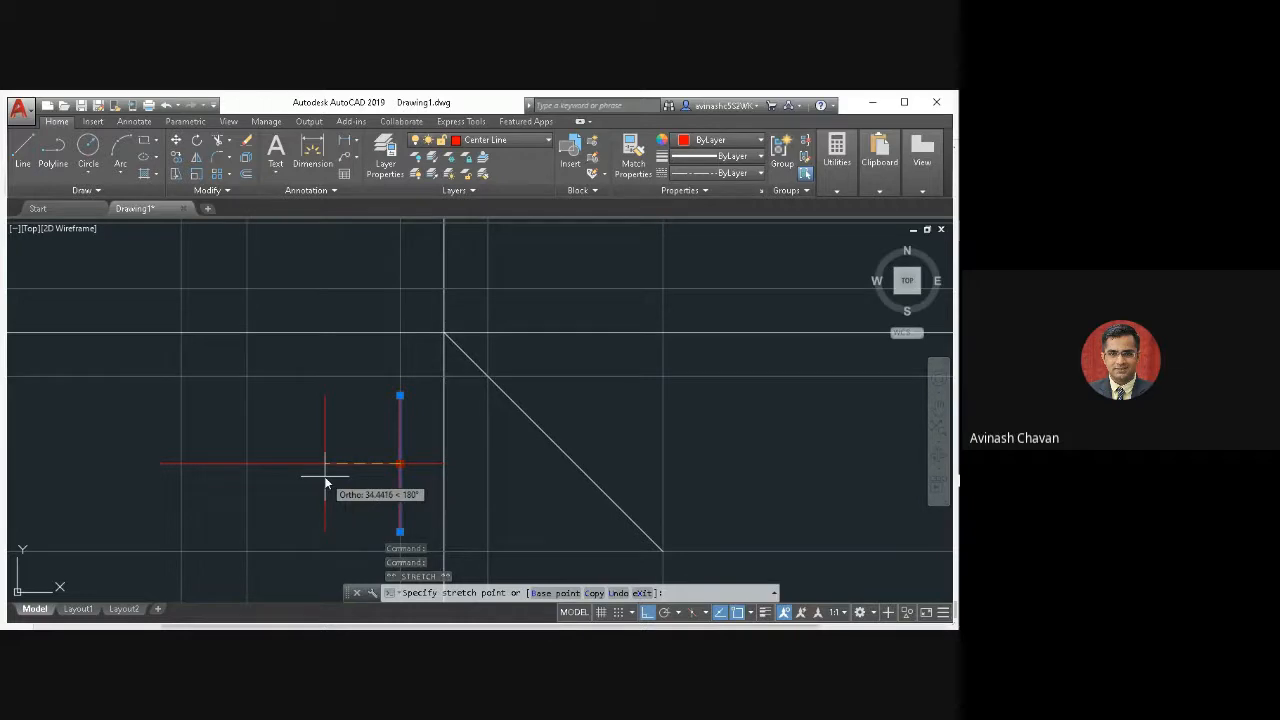
type("30")
key("Return")
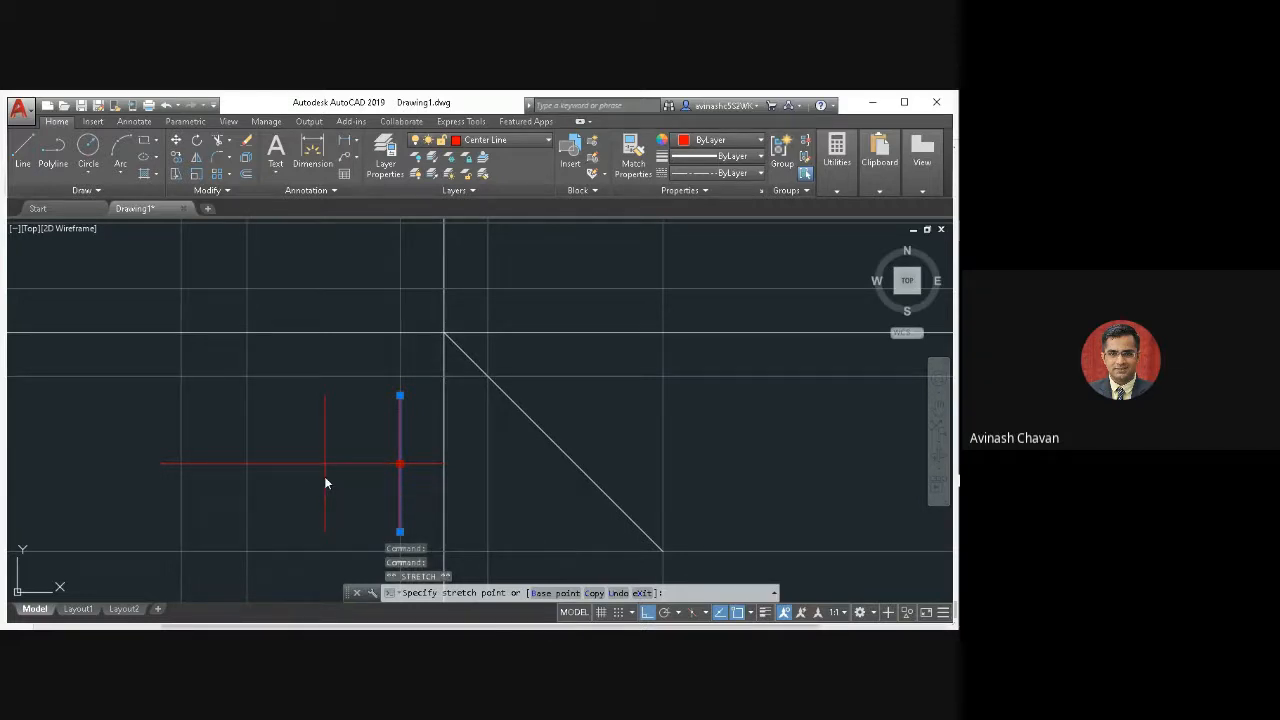
key("Escape")
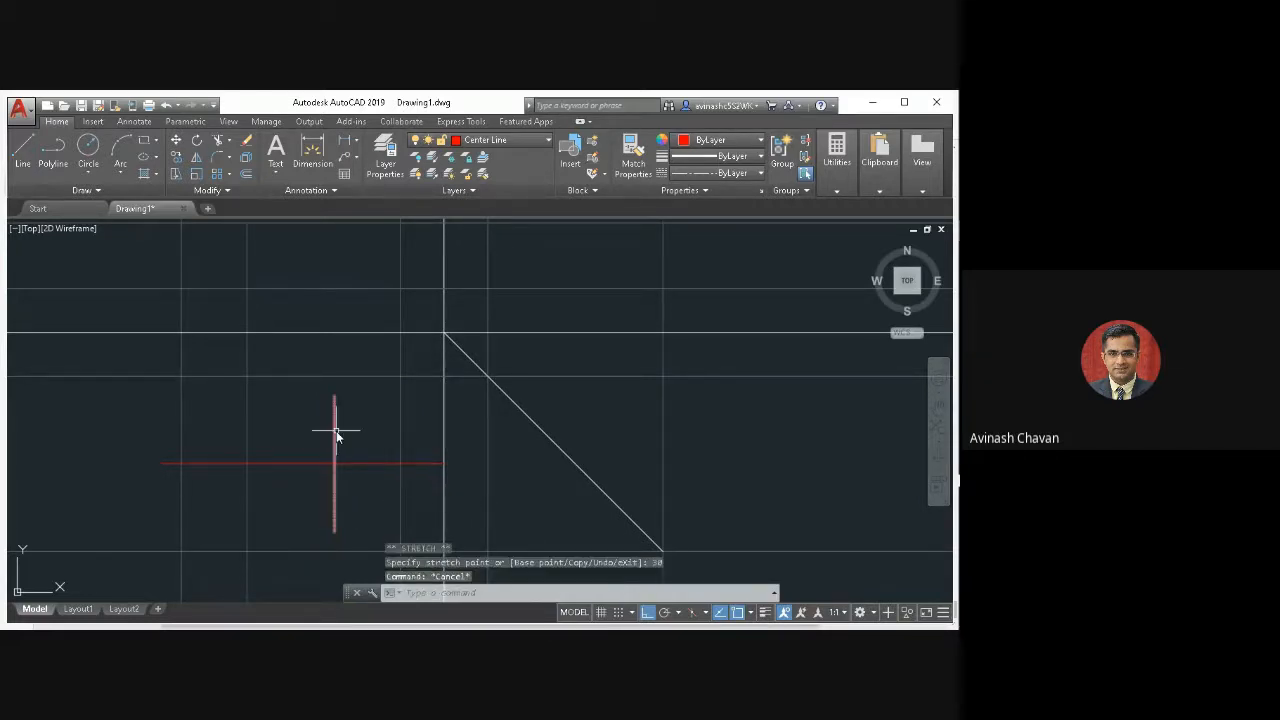
Draw a vertical center line in the front view on the second vertical construction line from the left, from just above the XY axis upward past two horizontal construction lines.
scroll(334, 431, "down", 2)
mouse_move(360, 423)
middle_mouse_down()
mouse_move(403, 423)
mouse_move(409, 483)
mouse_move(418, 432)
mouse_move(411, 466)
middle_mouse_up()
scroll(418, 432, "down", 2)
scroll(340, 391, "up", 2)
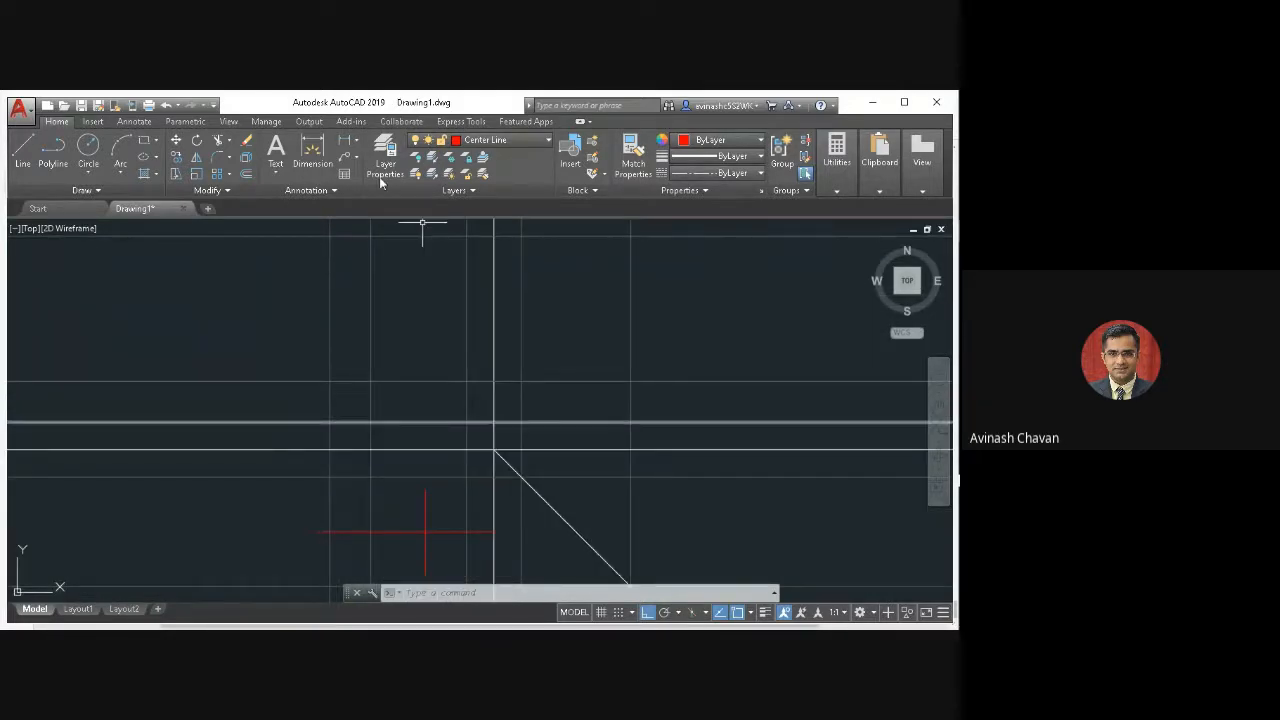
left_click(22, 150)
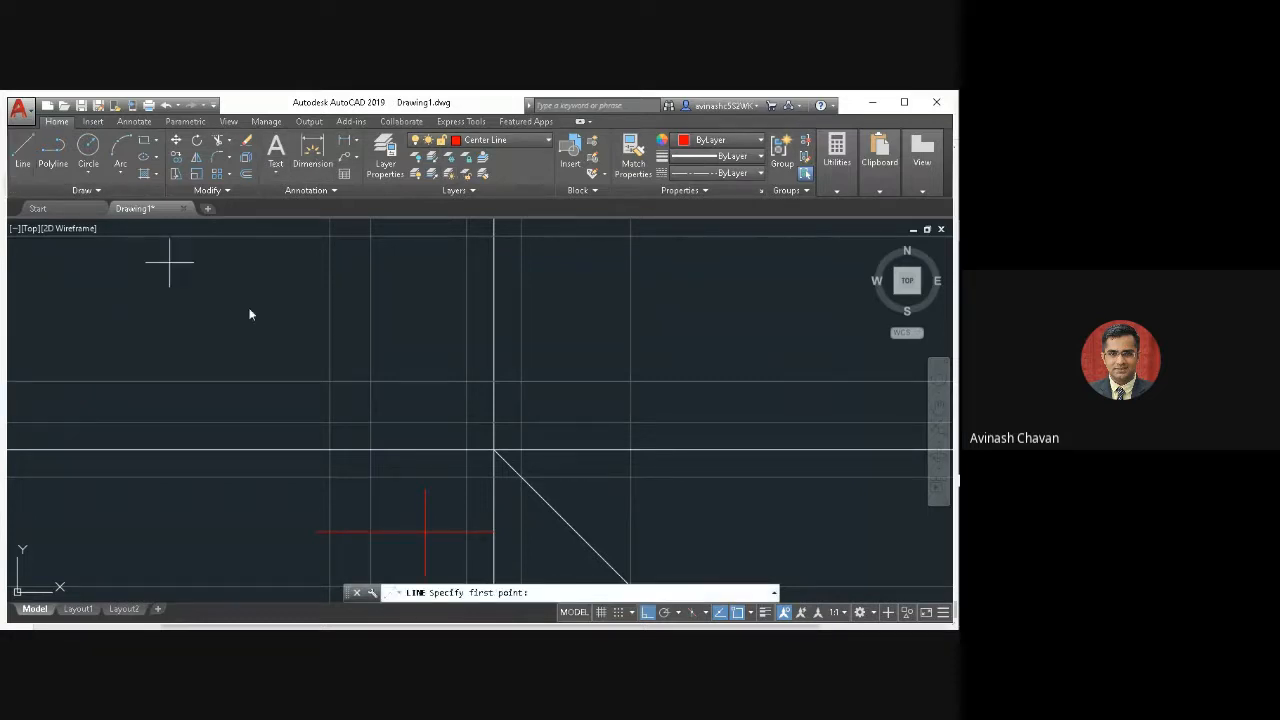
scroll(375, 368, "up", 1)
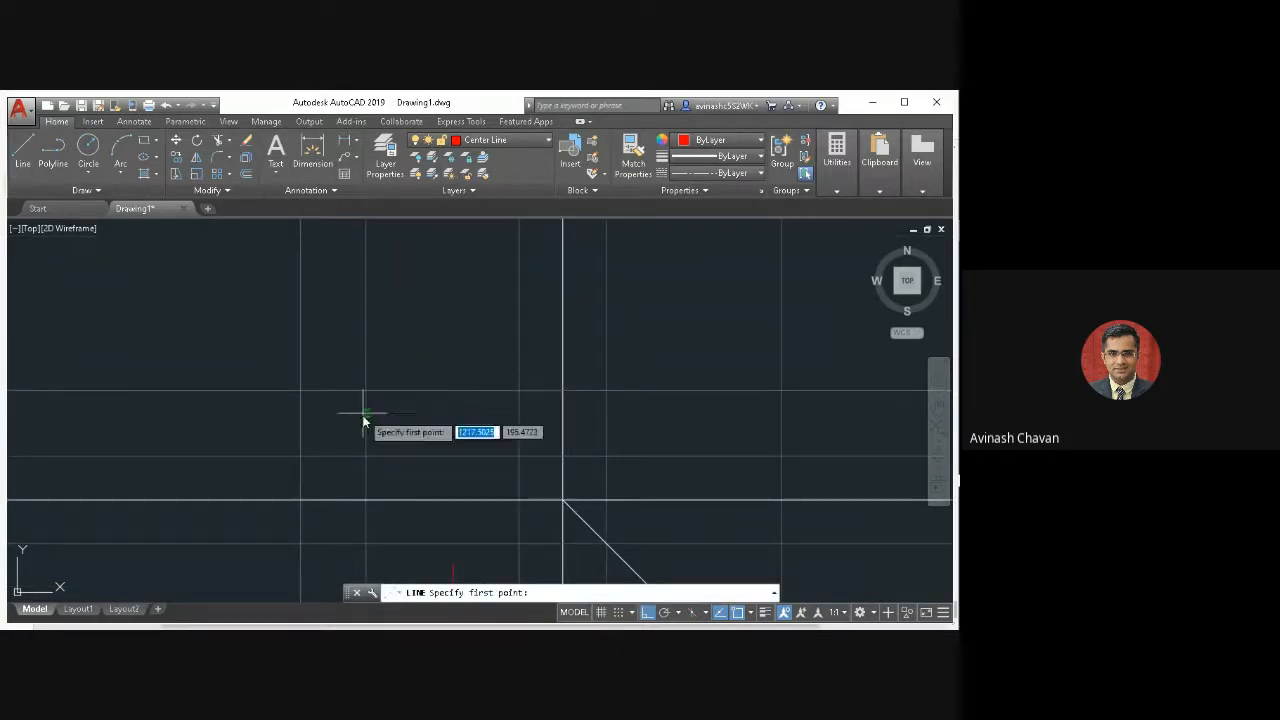
left_click(365, 467)
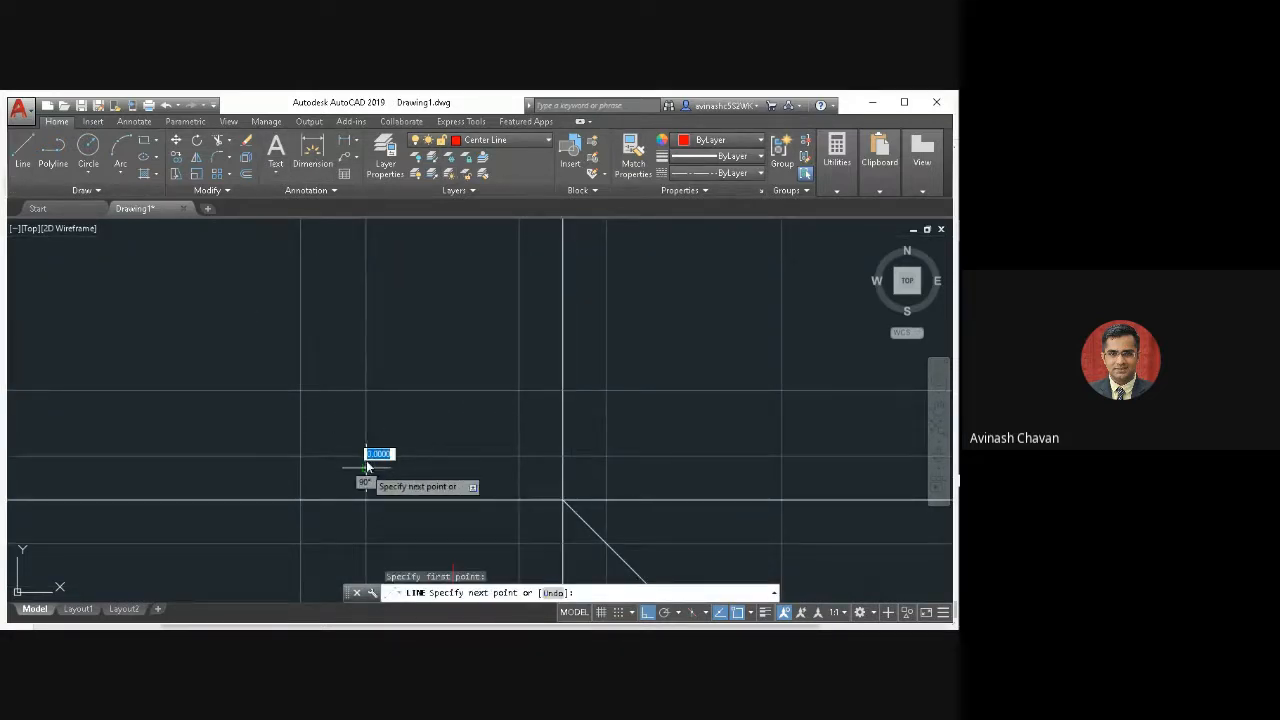
left_click(365, 309)
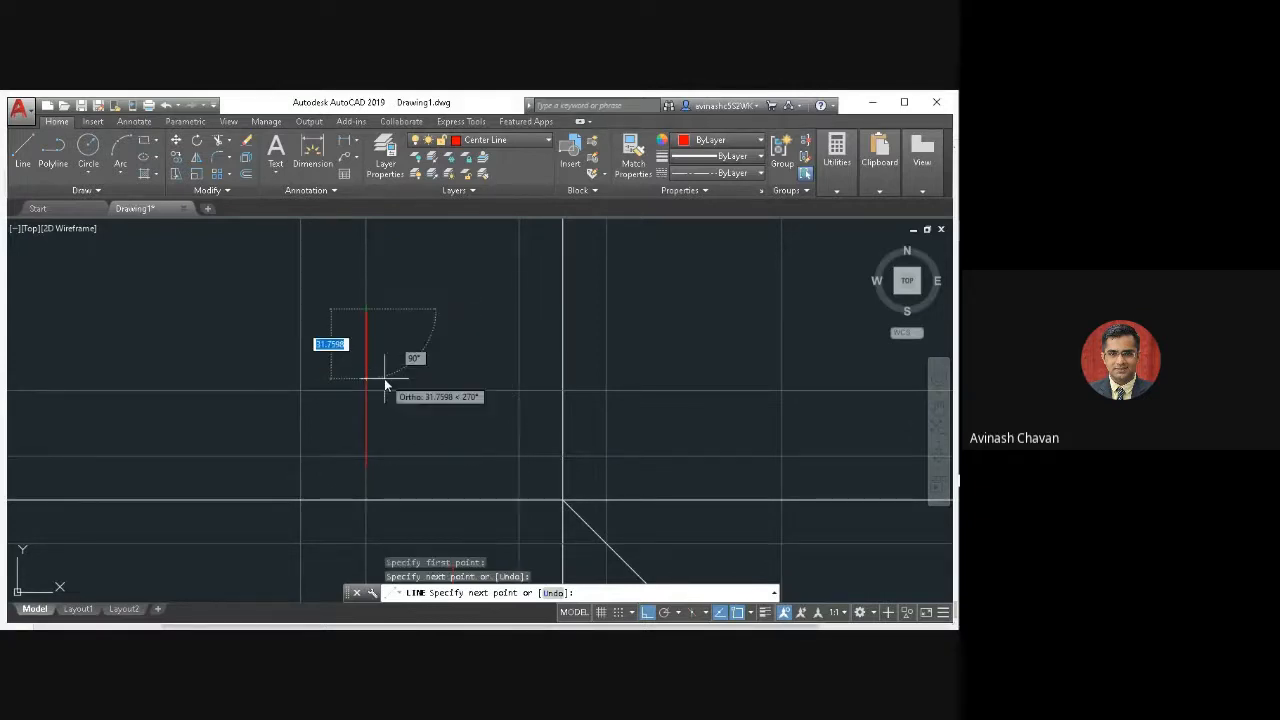
key("Return")
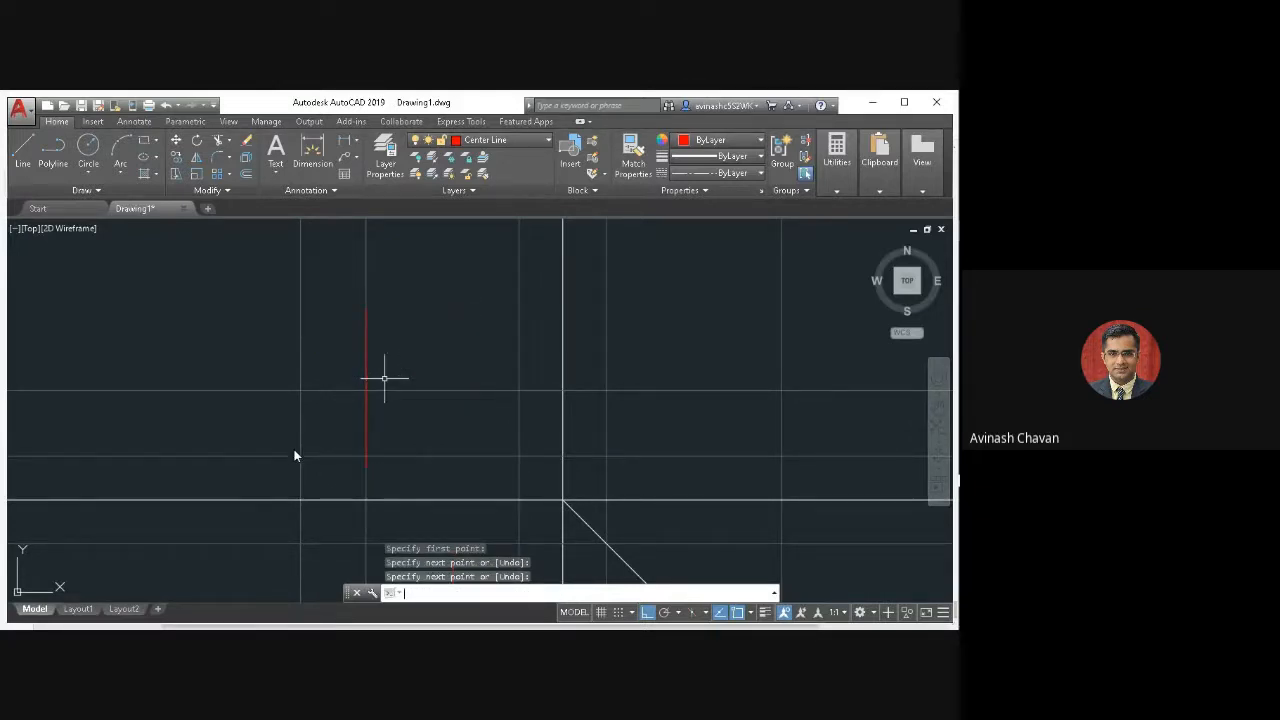
Draw a horizontal center line about 71 long across the front view's vertical one, starting slightly beyond the leftmost vertical construction line.
key("Return")
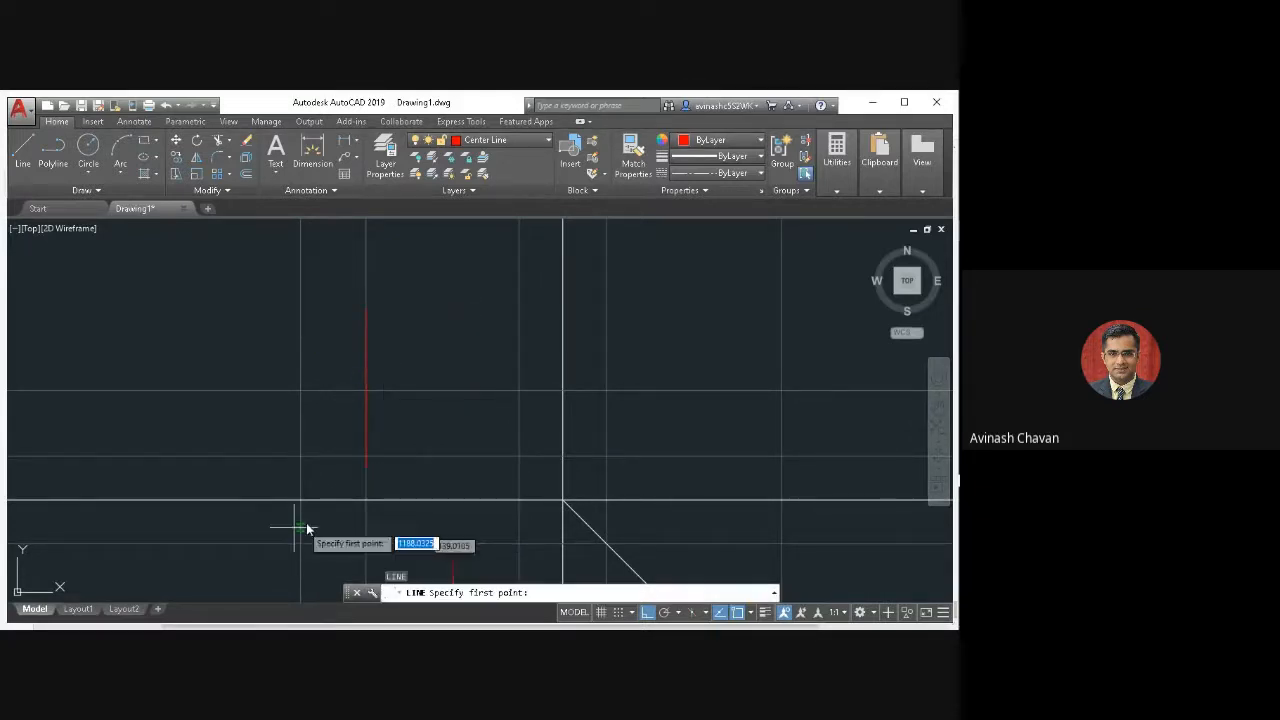
left_click(290, 390)
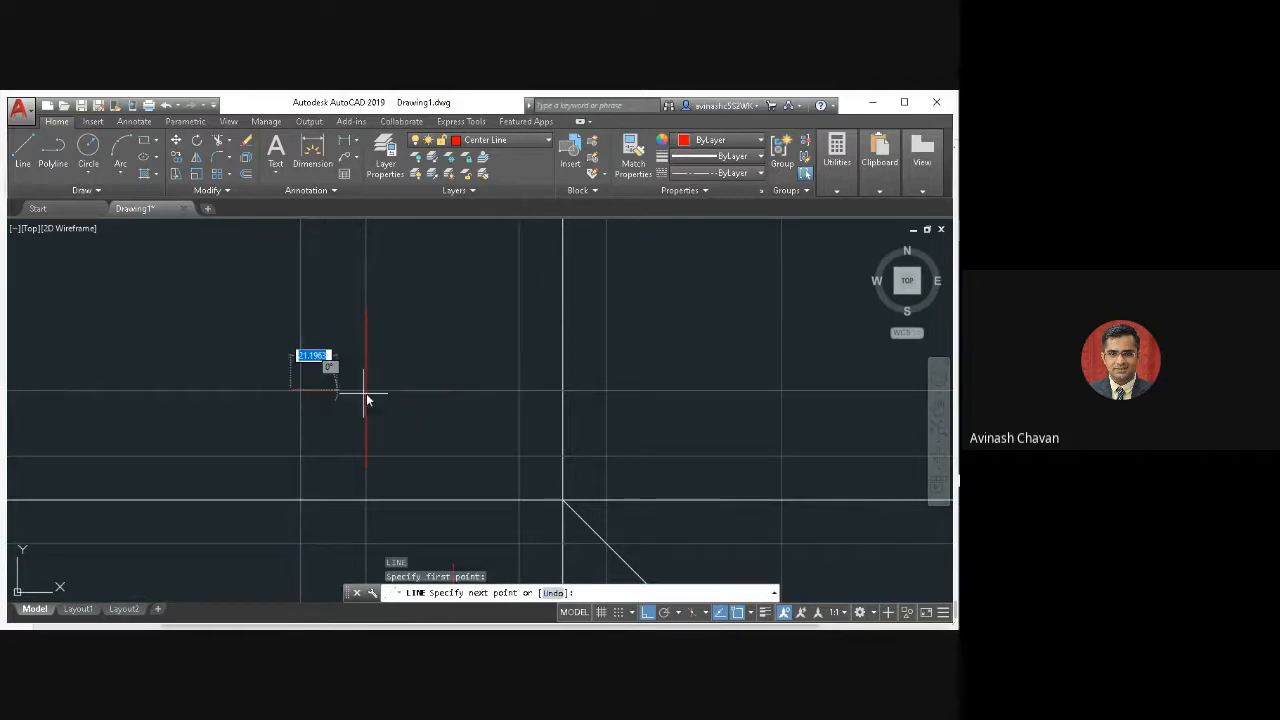
left_click(447, 391)
key("Escape")
key("Escape")
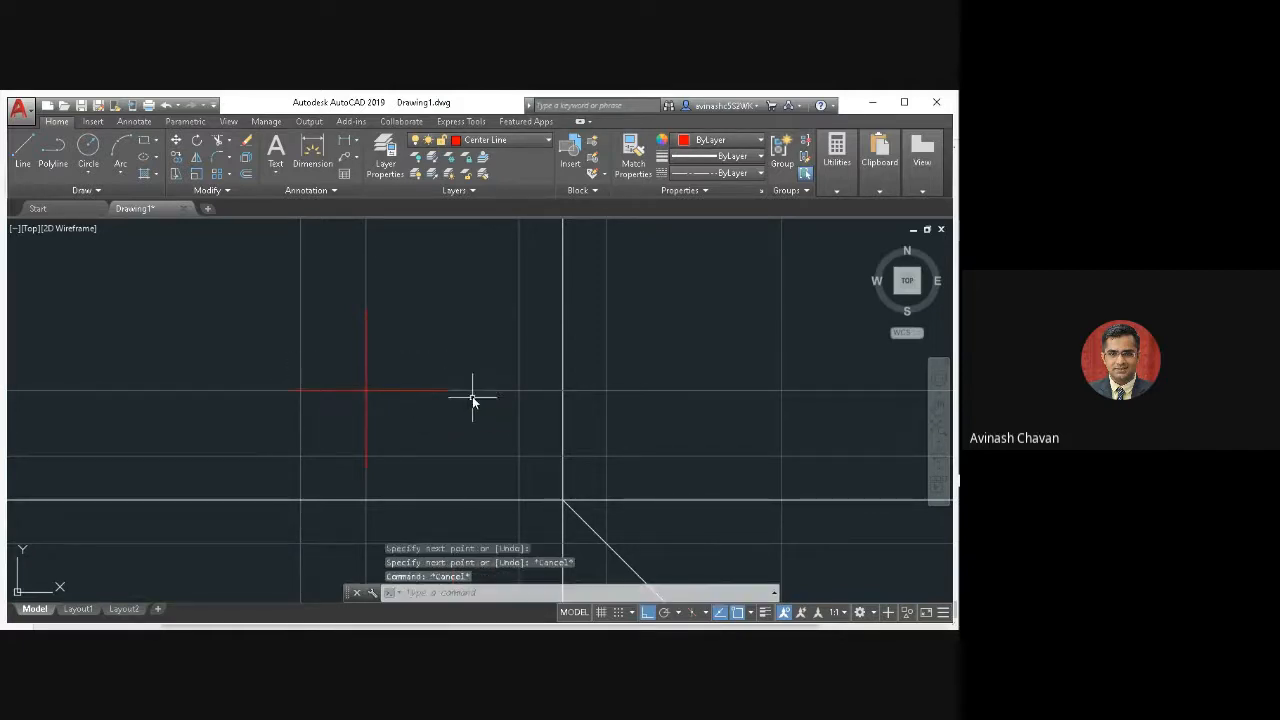
Make Object the current layer.
scroll(429, 343, "down", 1)
scroll(360, 342, "down", 1)
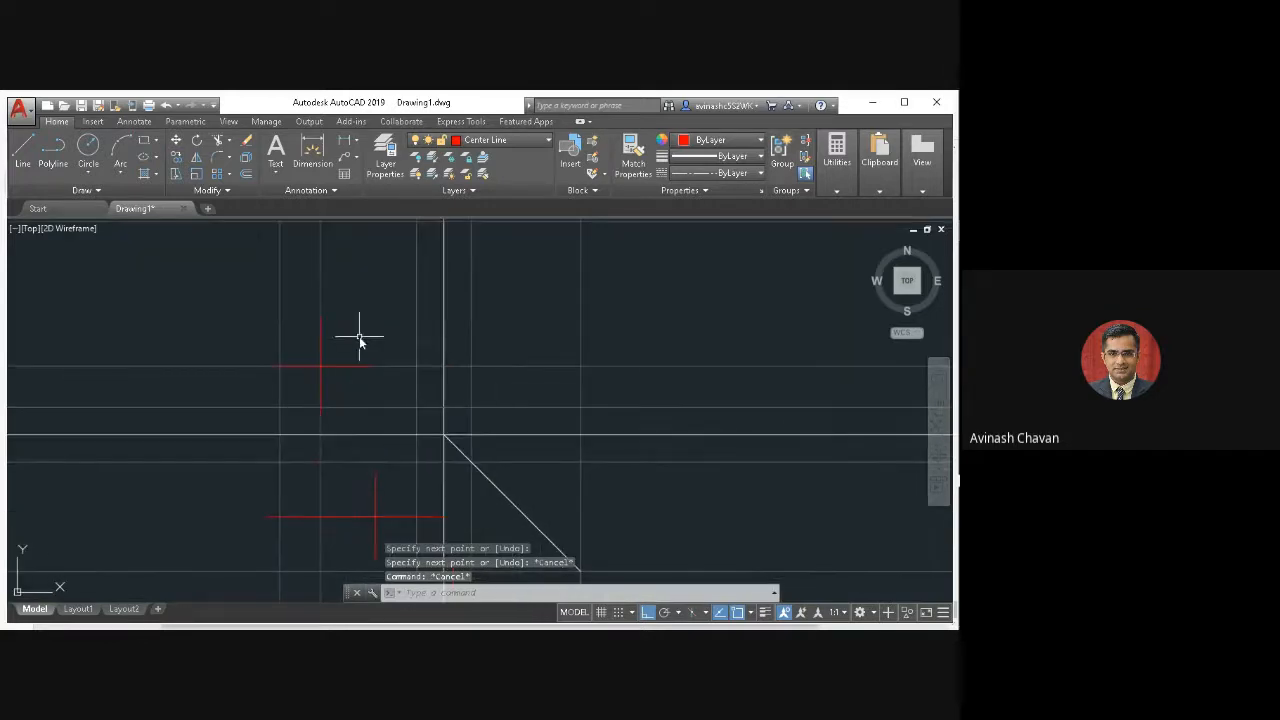
left_click(515, 143)
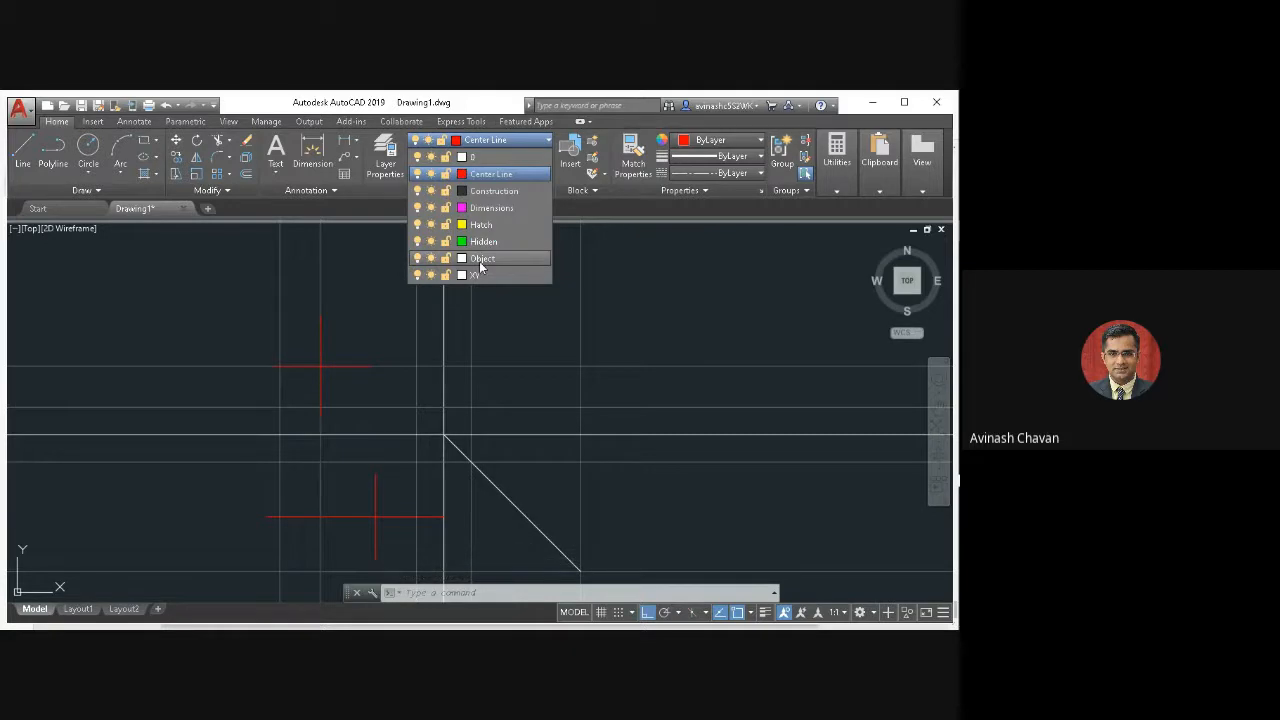
left_click(481, 259)
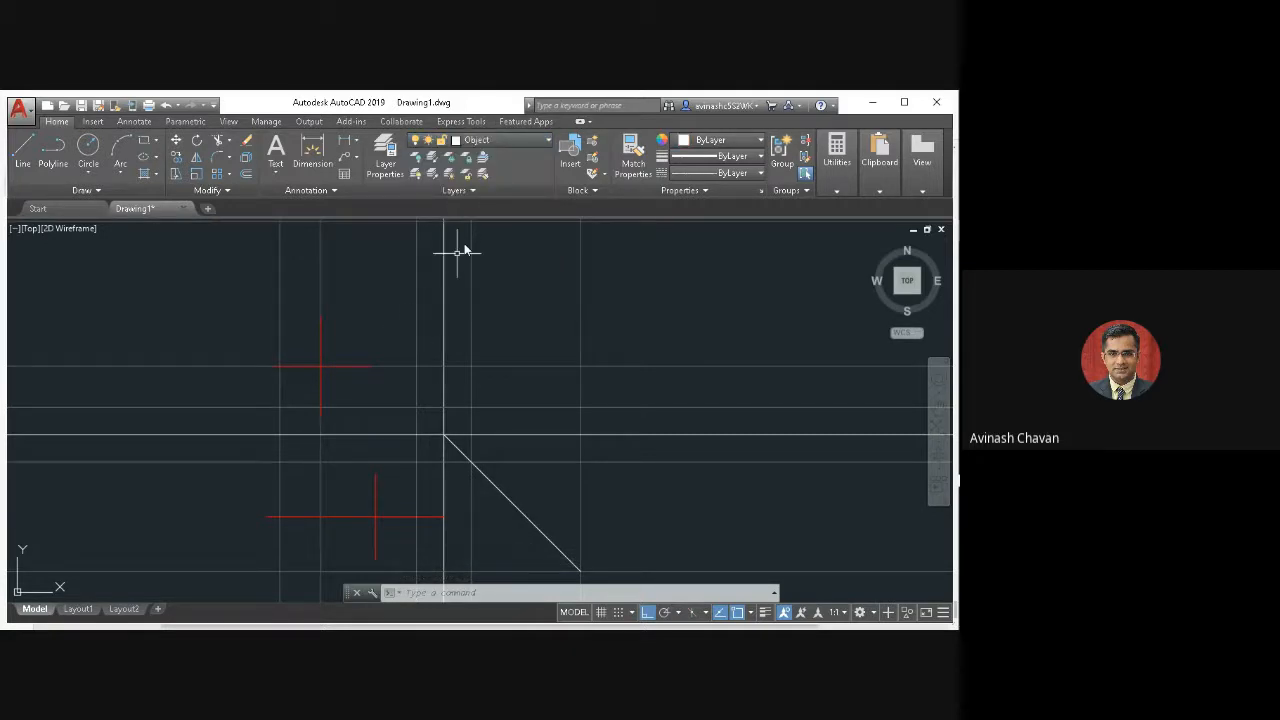
middle_click_drag(371, 320, 357, 327)
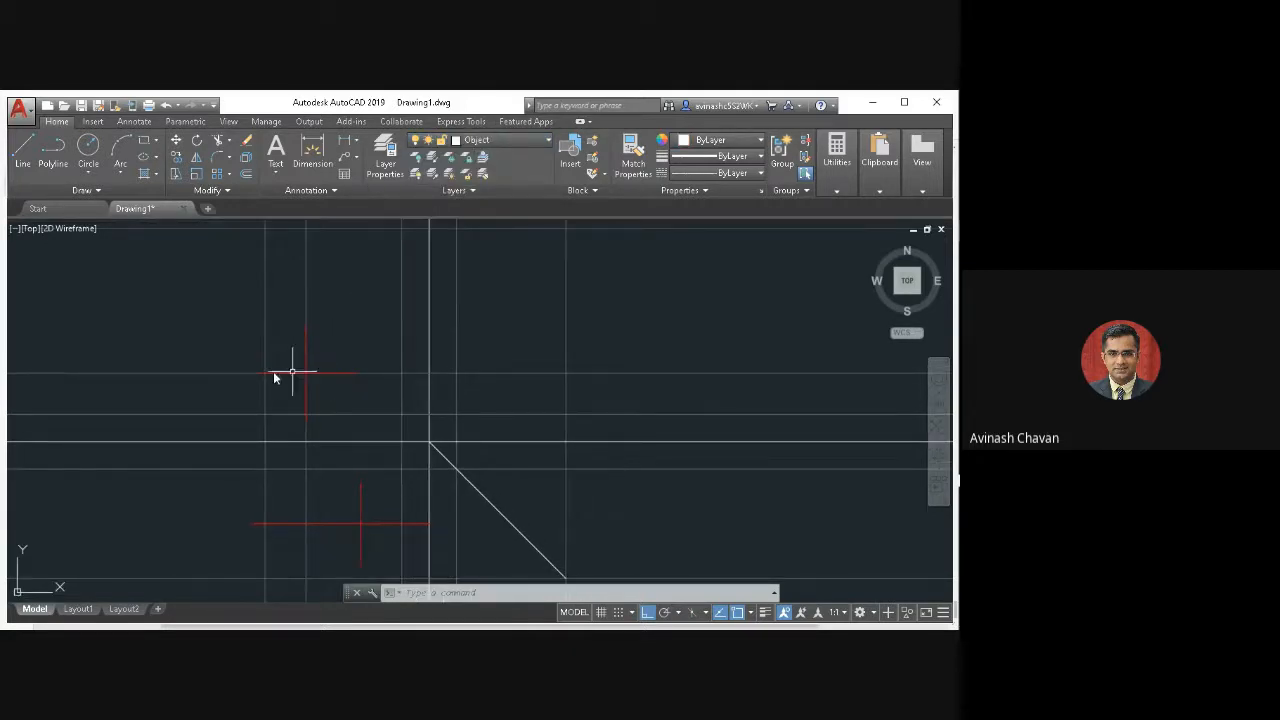
Check the PDF manual and draw a circle of radius 30 centered on the front view's center line crossing, reaching the lower construction line.
key("alt+Tab")
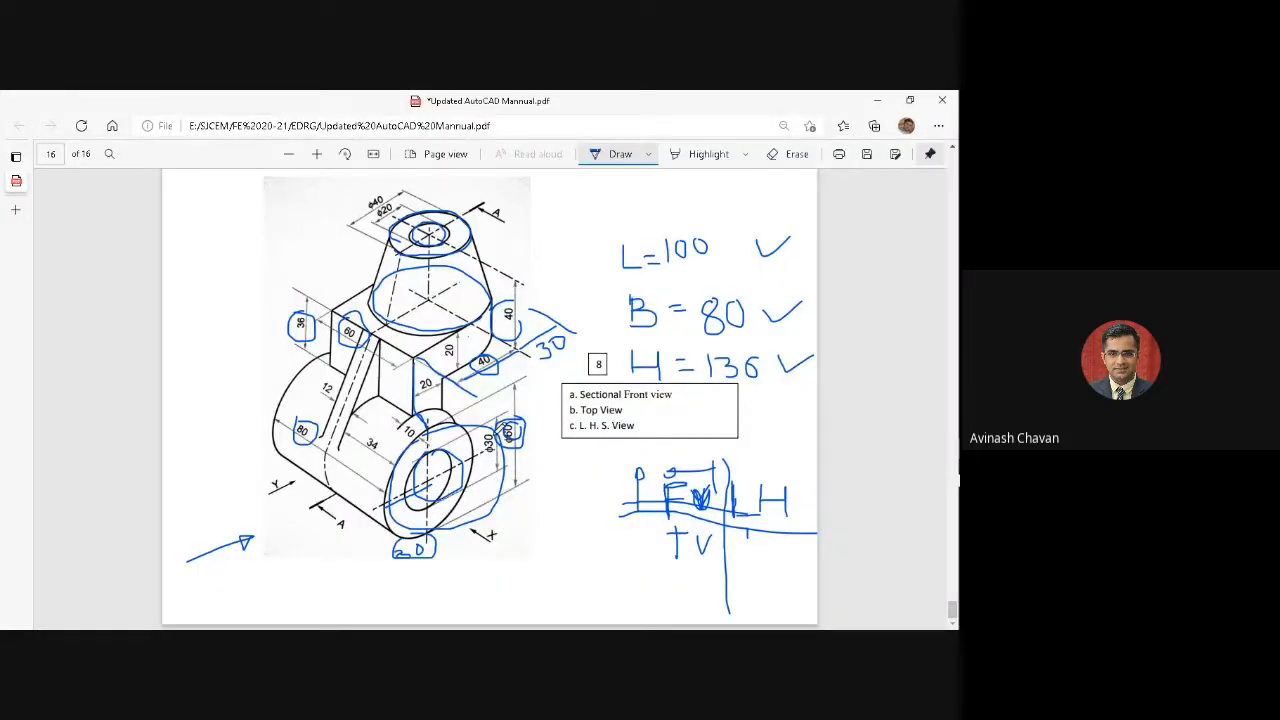
key("alt+Tab")
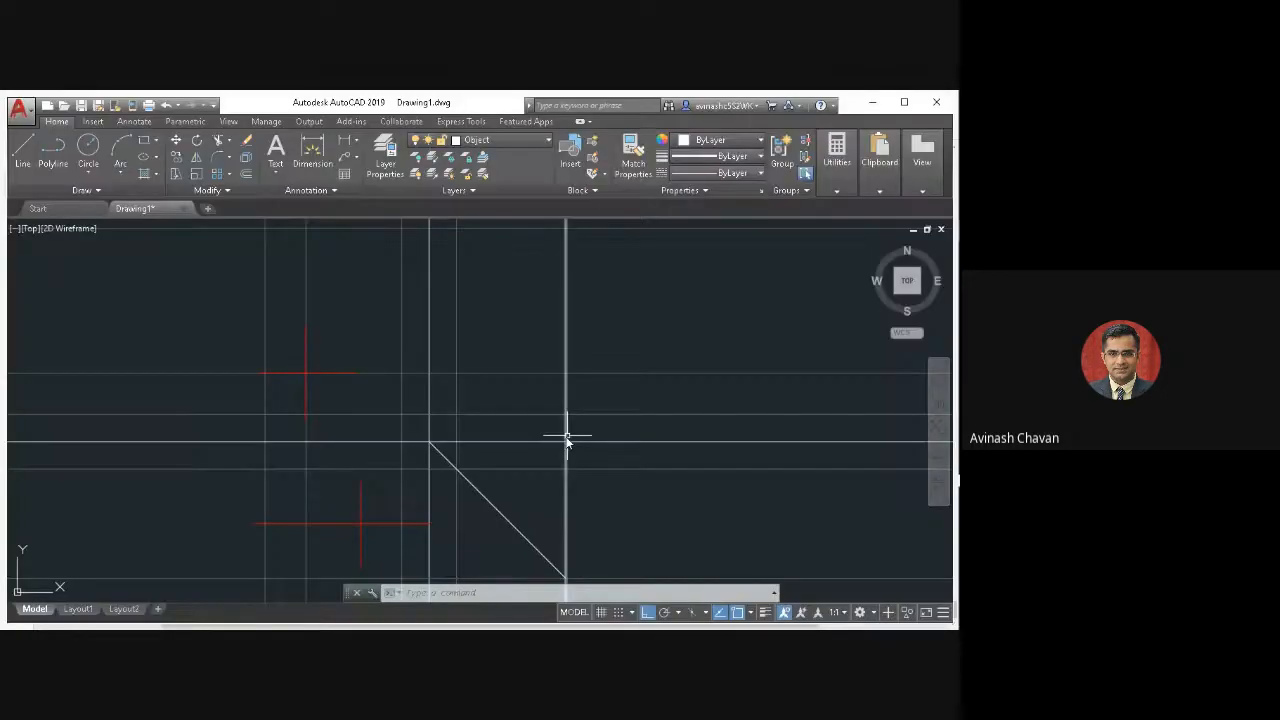
type("c")
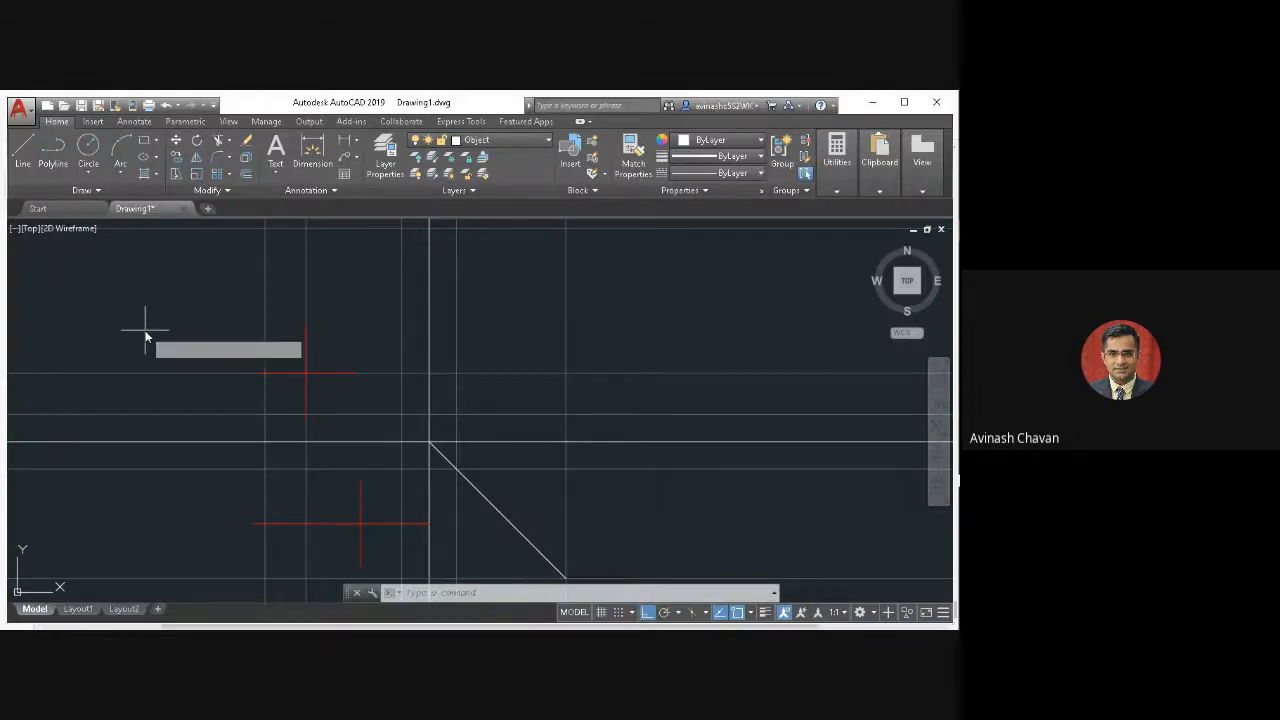
key("Return")
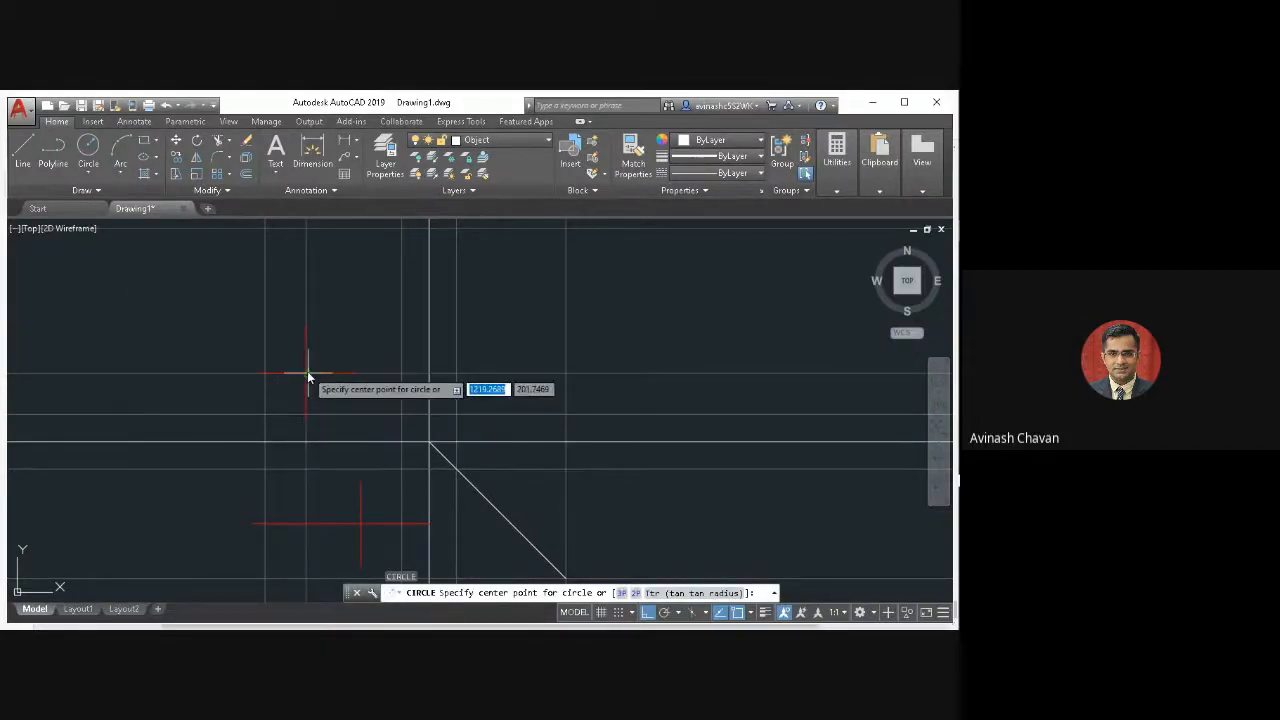
scroll(310, 378, "up", 5)
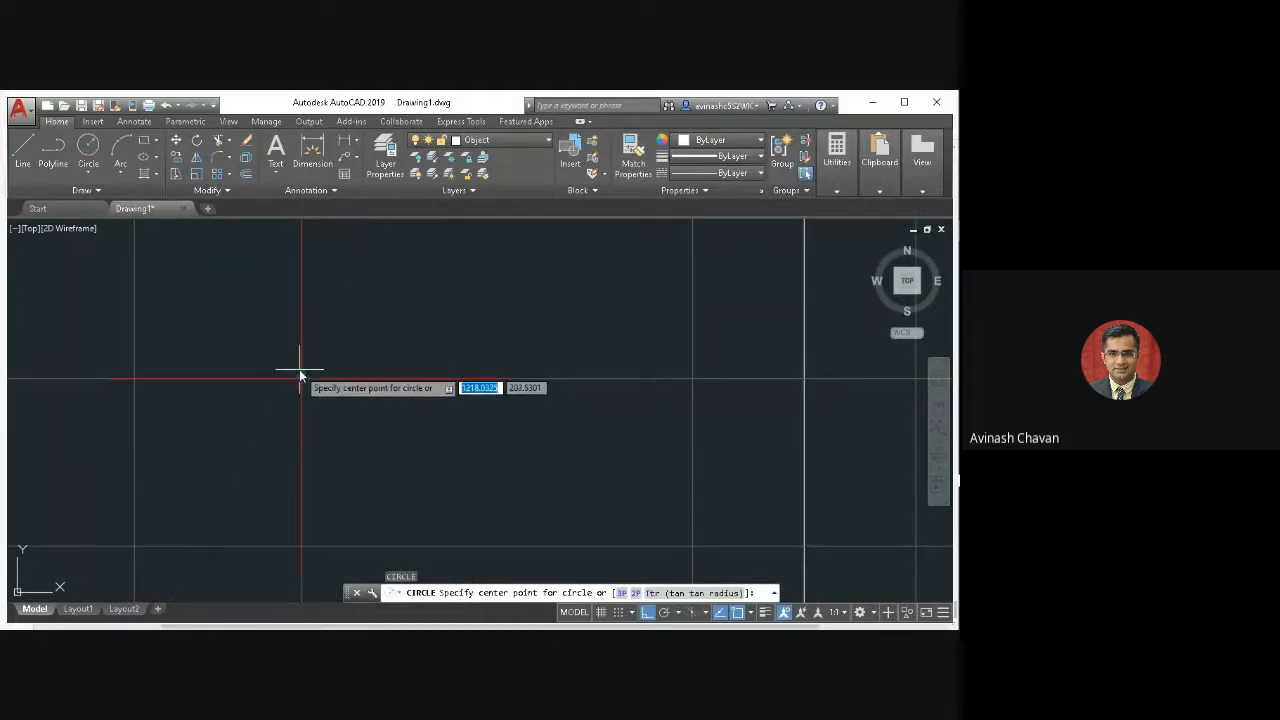
scroll(300, 372, "up", 5)
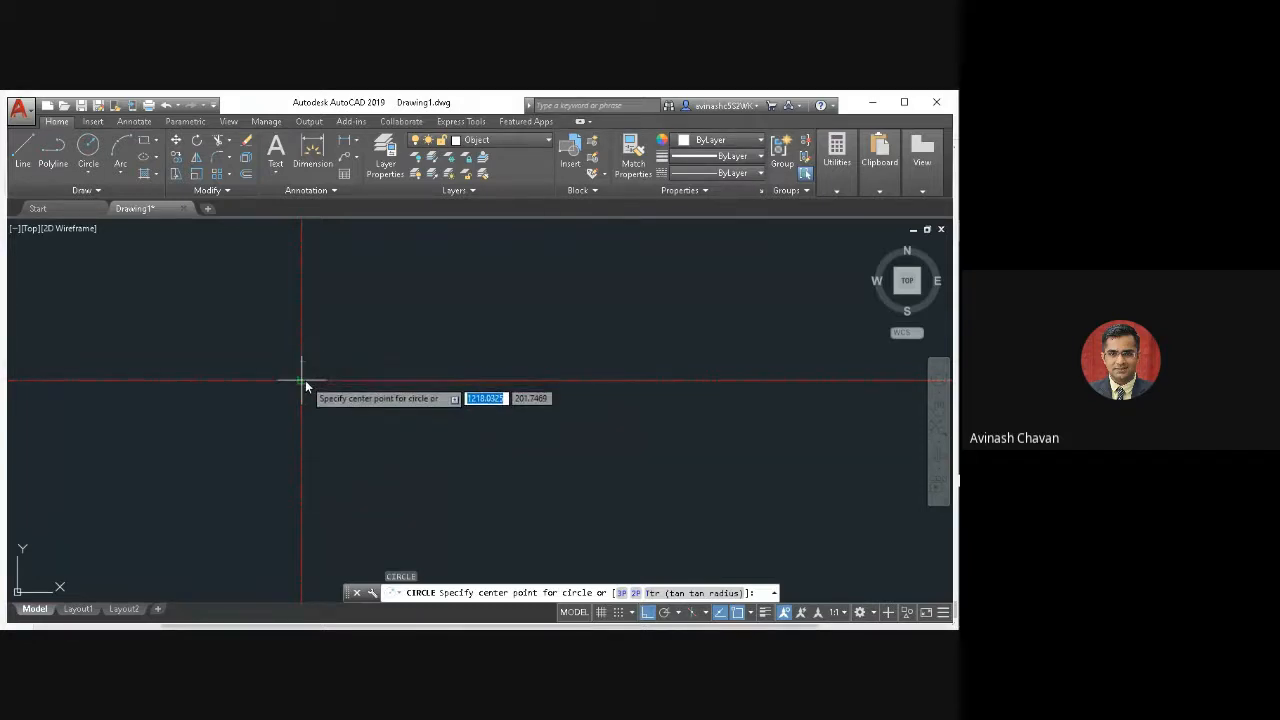
scroll(302, 403, "down", 8)
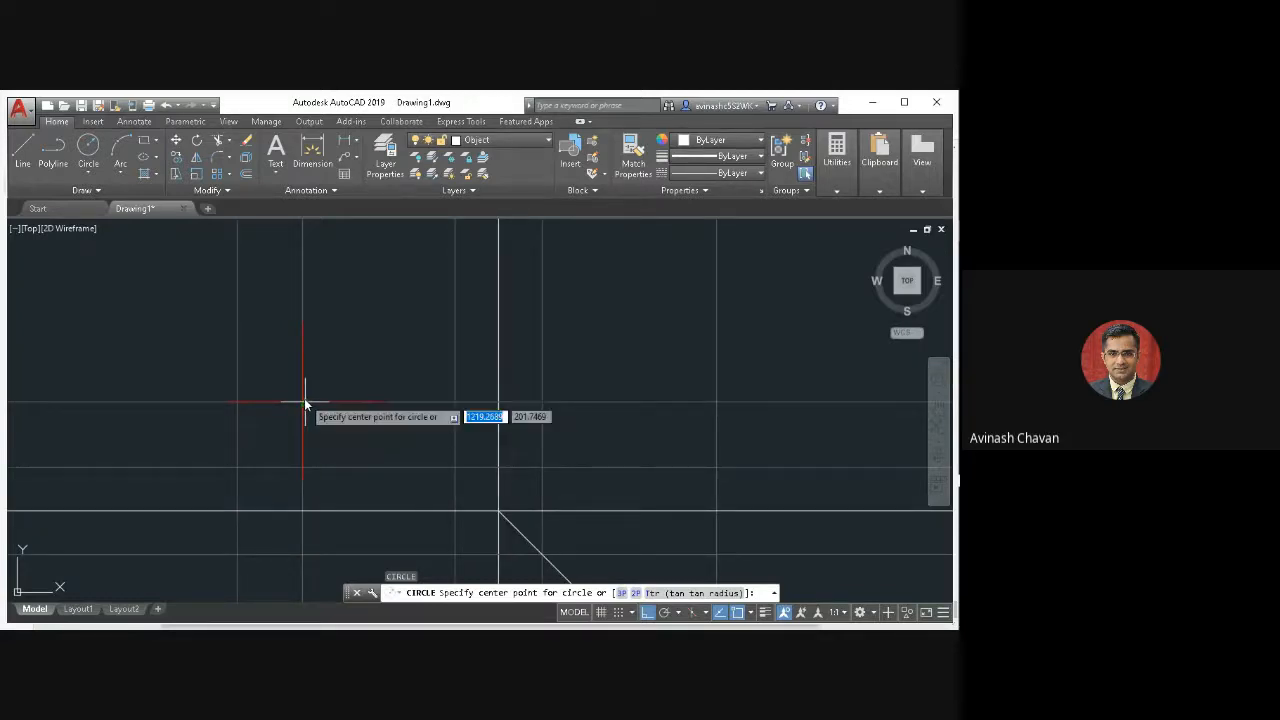
scroll(300, 408, "up", 5)
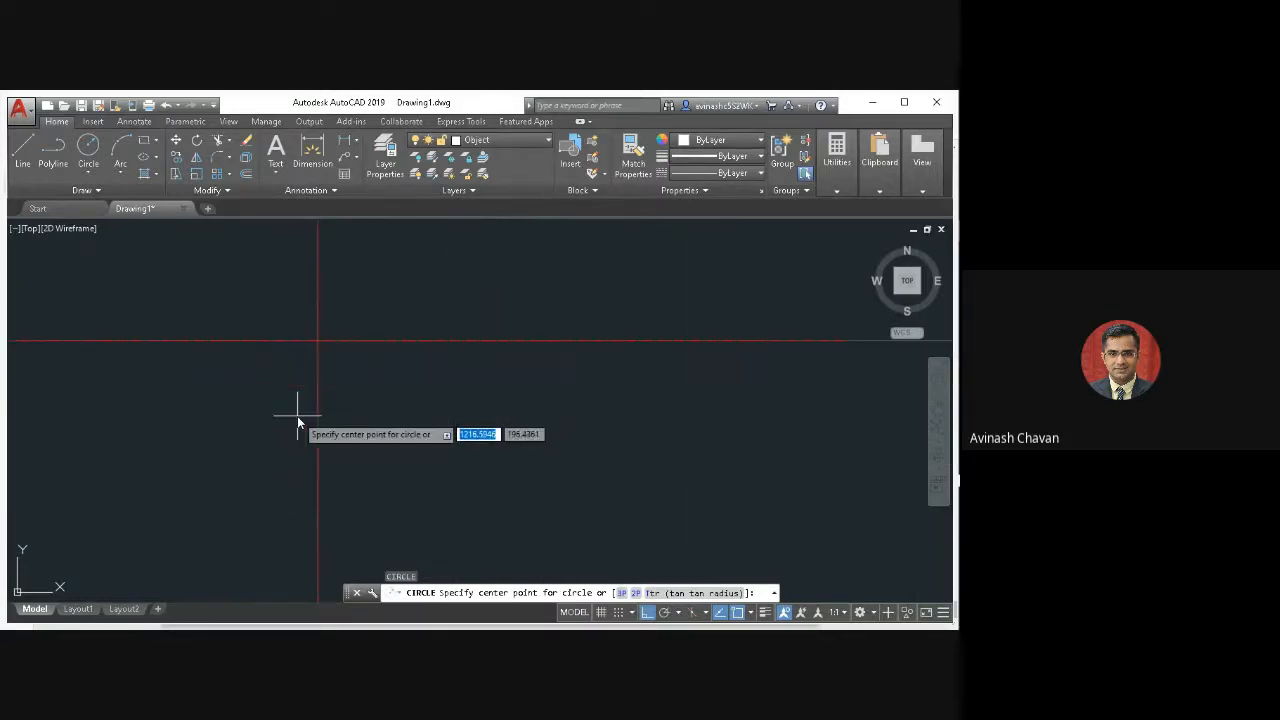
left_click(316, 342)
scroll(315, 366, "down", 5)
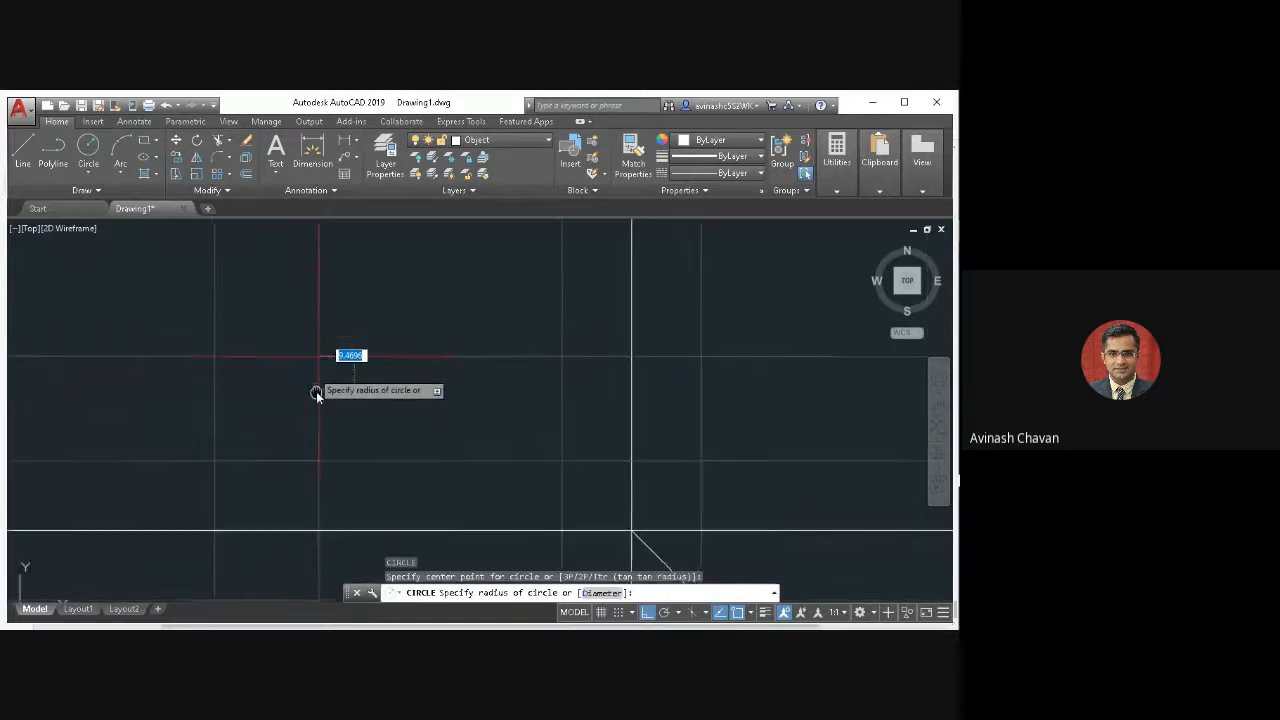
left_click(335, 513)
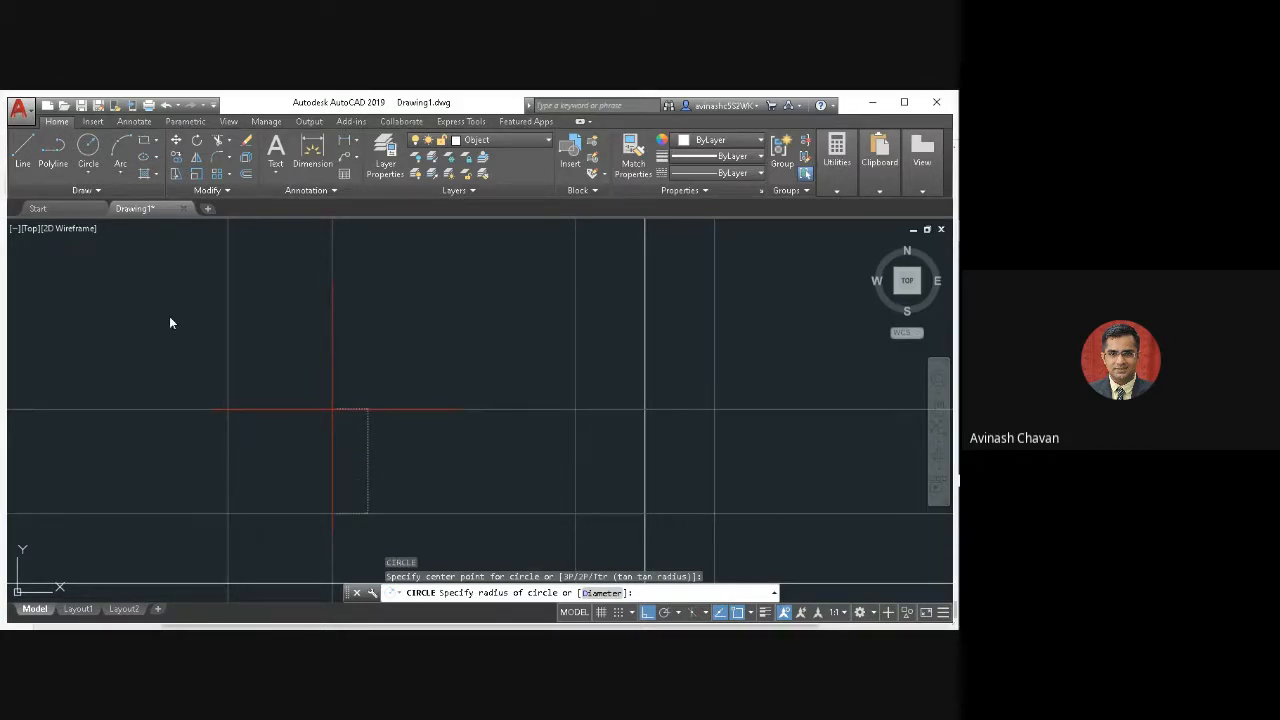
Draw a concentric circle of radius 15 at the front view's center line crossing.
key("Return")
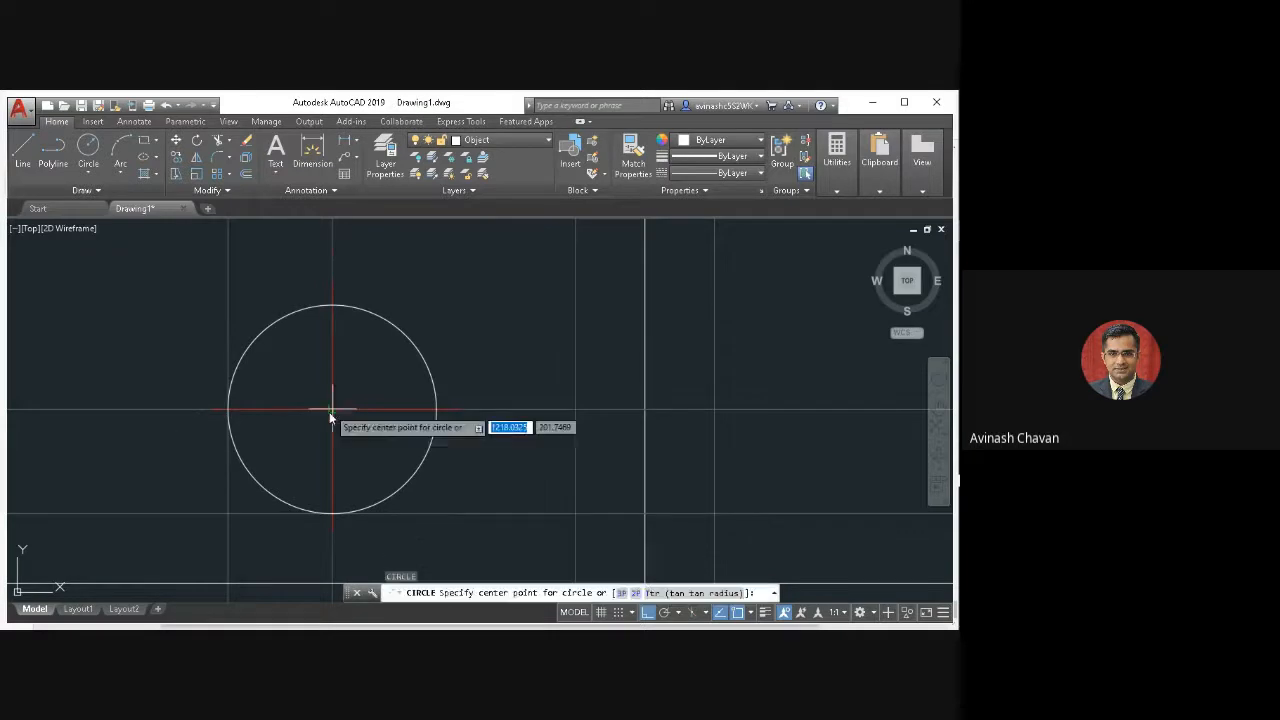
scroll(331, 410, "up", 6)
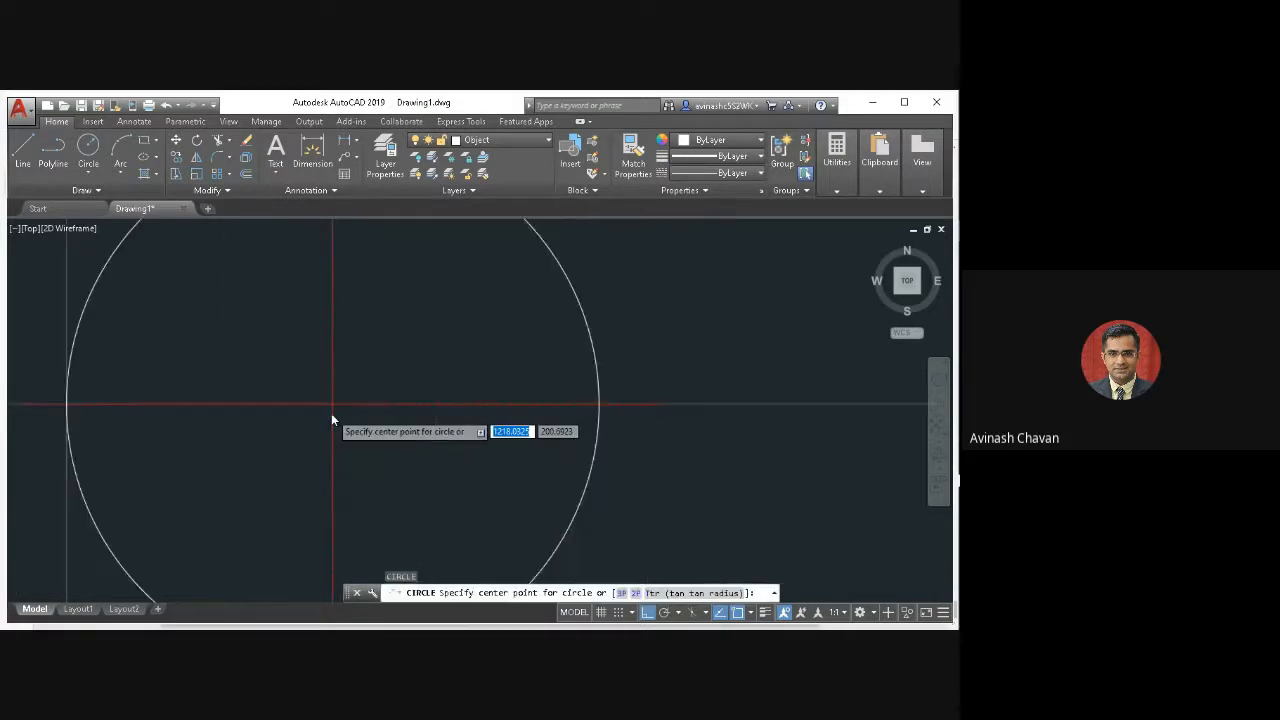
left_click(333, 400)
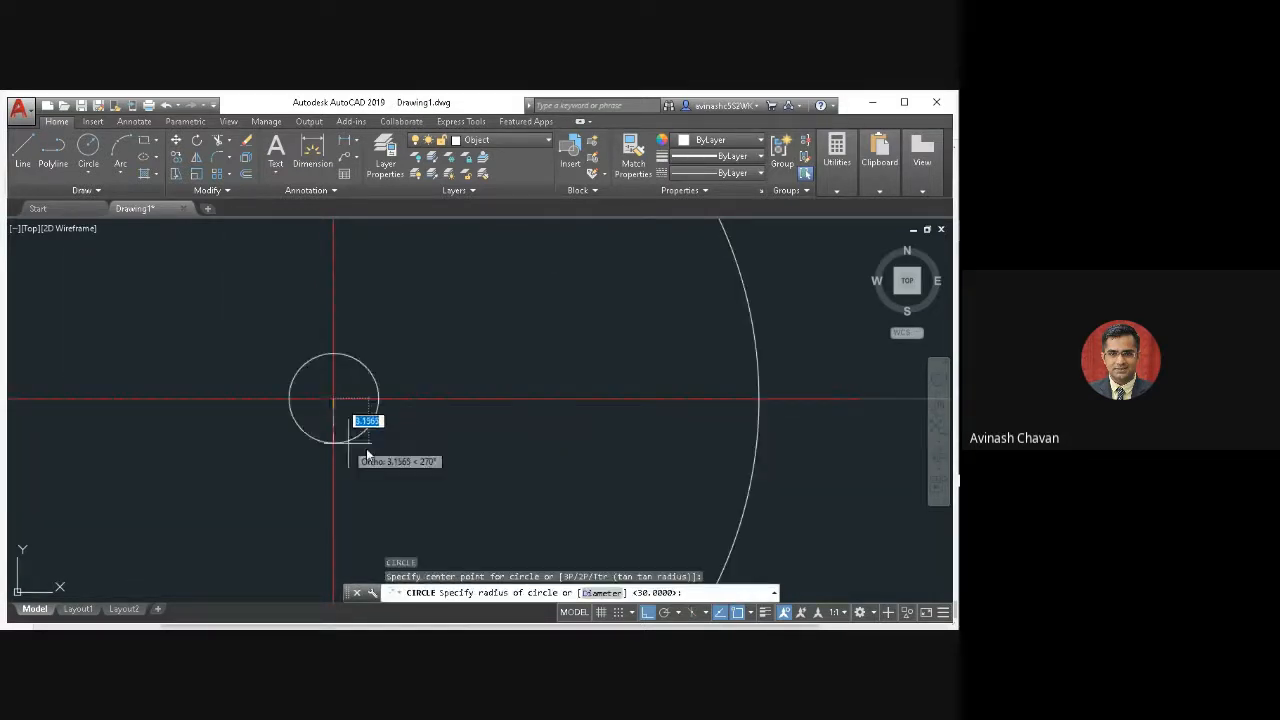
scroll(367, 447, "down", 6)
type("15")
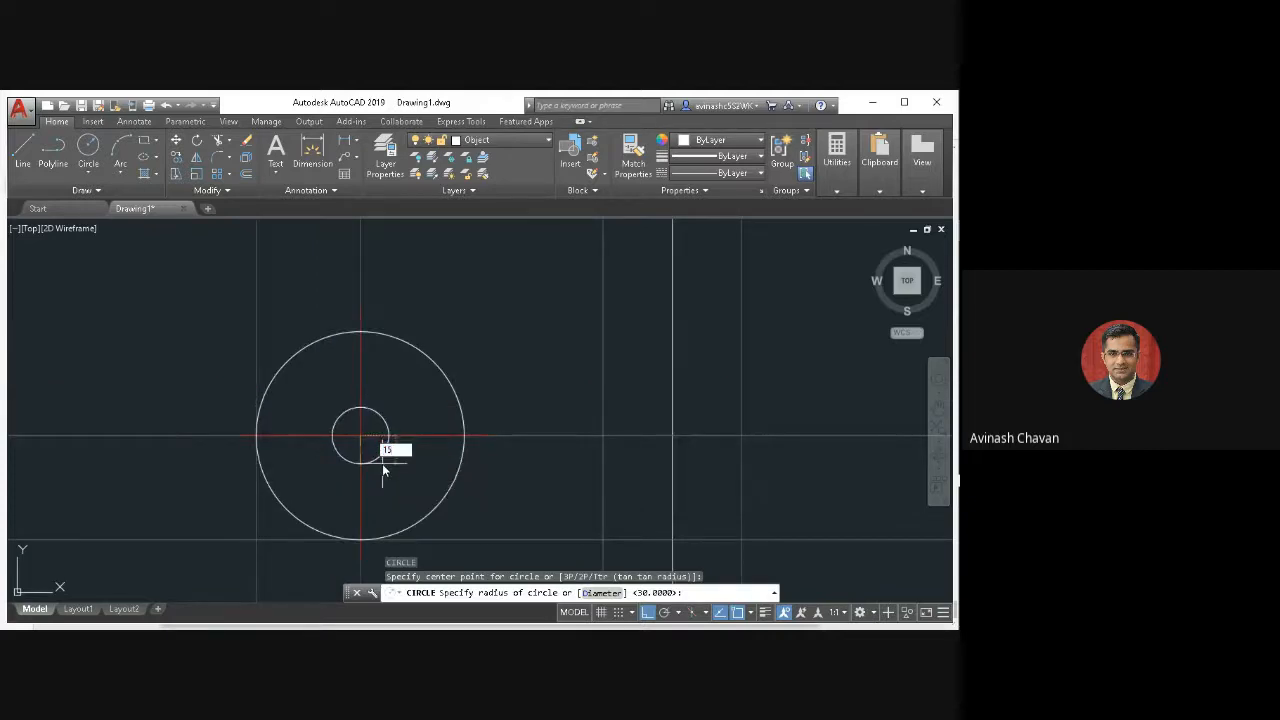
key("Return")
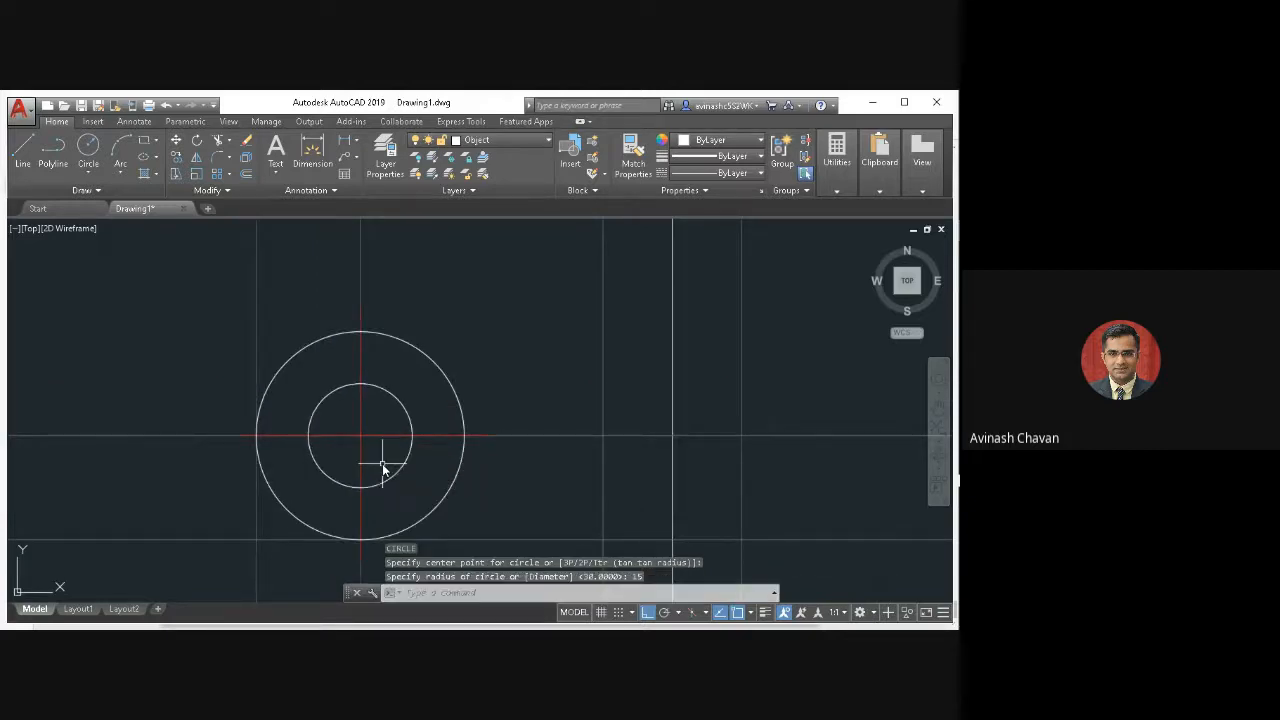
scroll(444, 347, "down", 3)
middle_click_drag(393, 349, 328, 356)
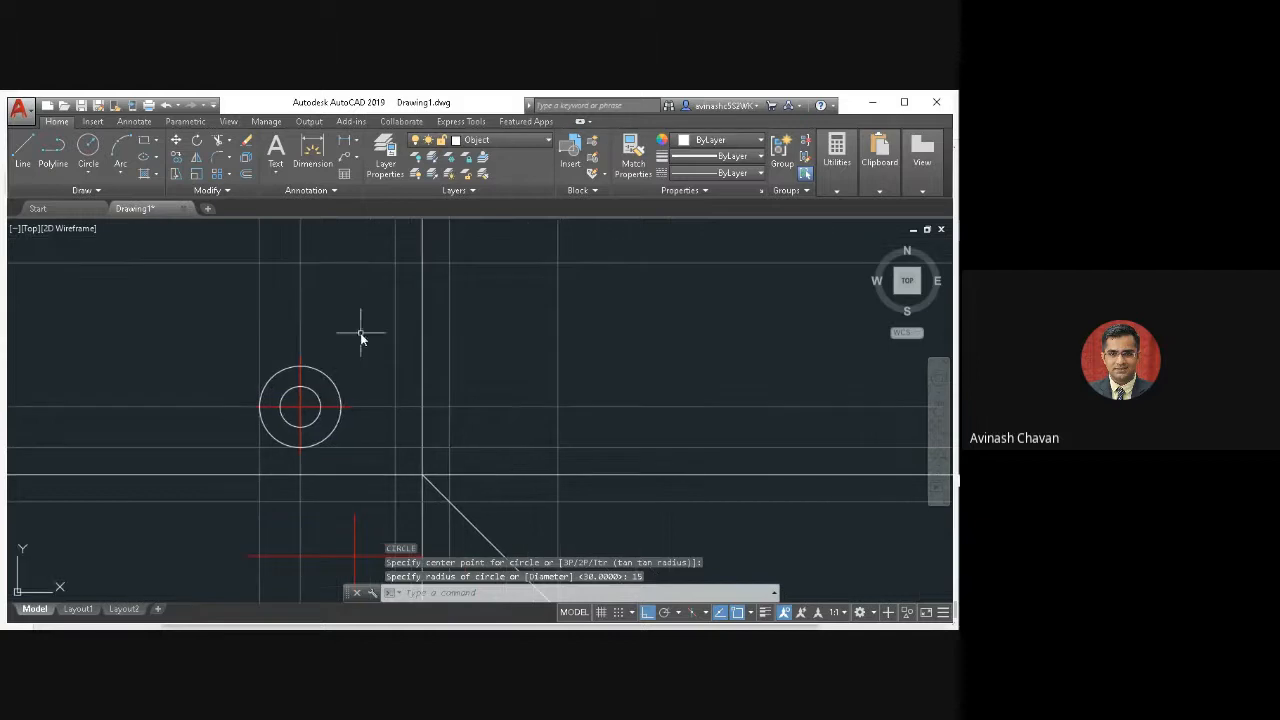
Check the PDF manual and draw a circle of radius 10 centered on the top view's center line crossing.
middle_click_drag(371, 458, 393, 393)
key("alt+Tab")
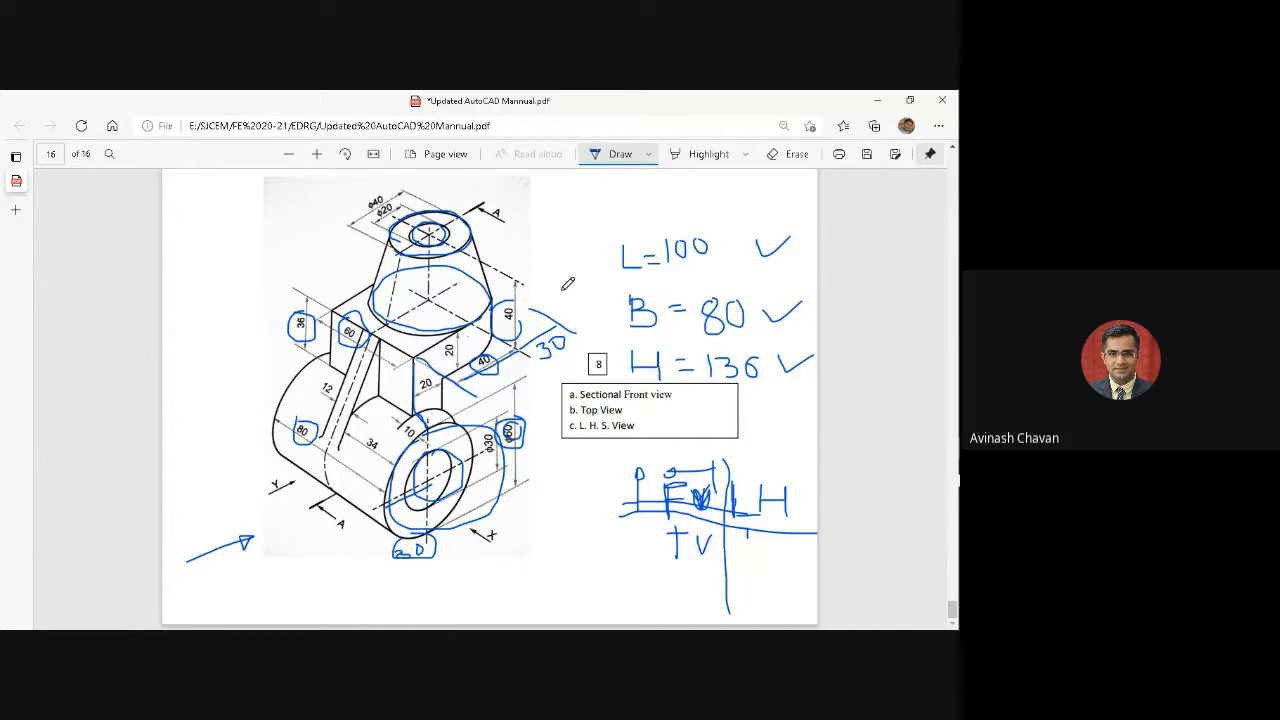
key("alt+Tab")
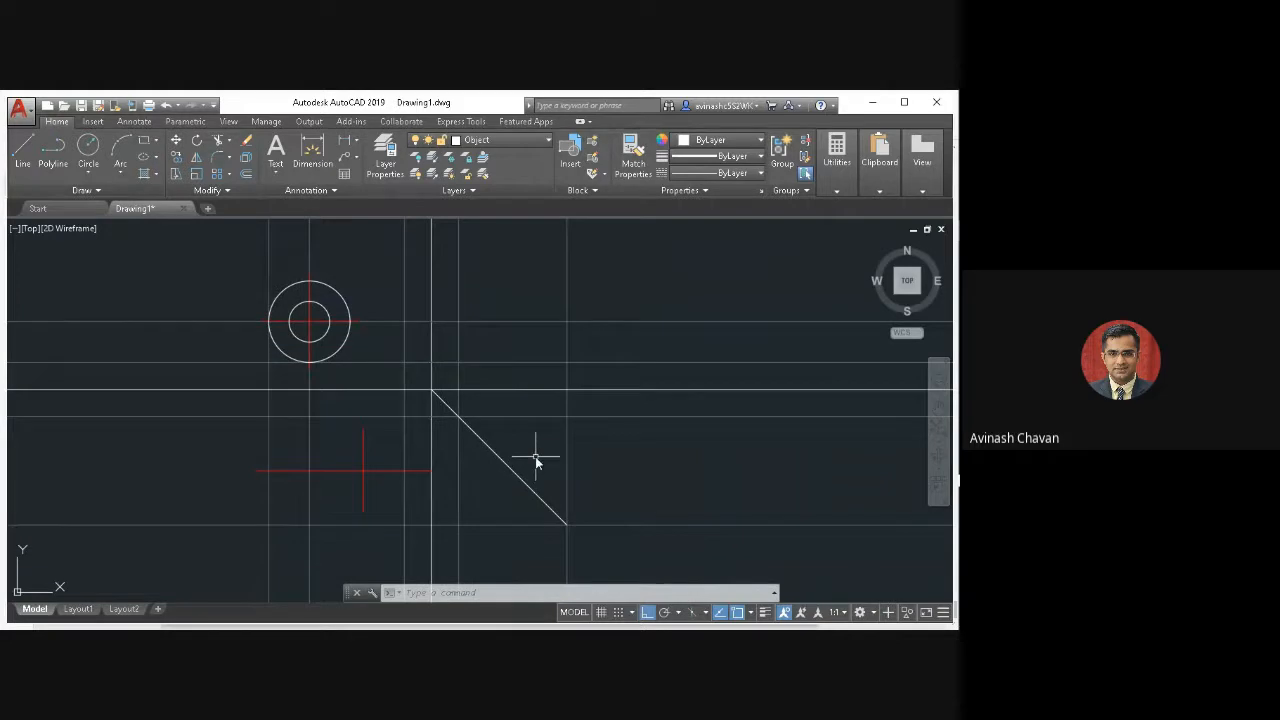
type("c")
key("Return")
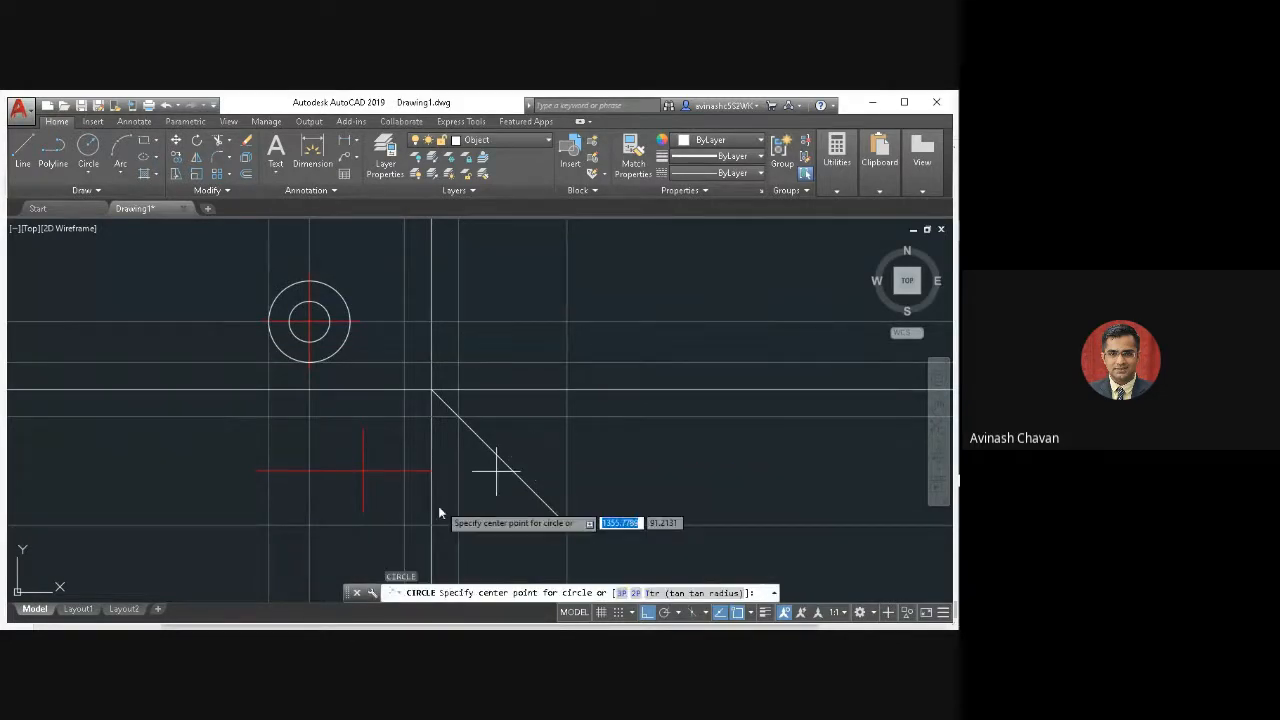
scroll(383, 516, "up", 4)
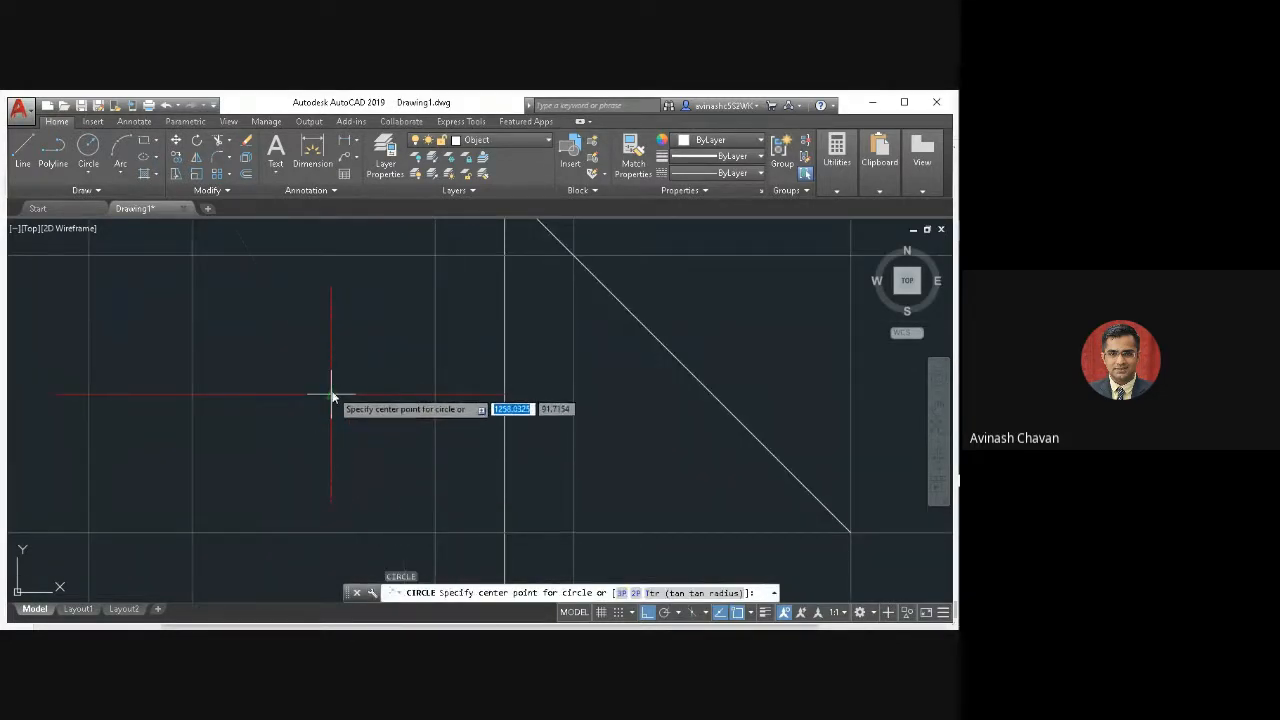
scroll(328, 395, "up", 2)
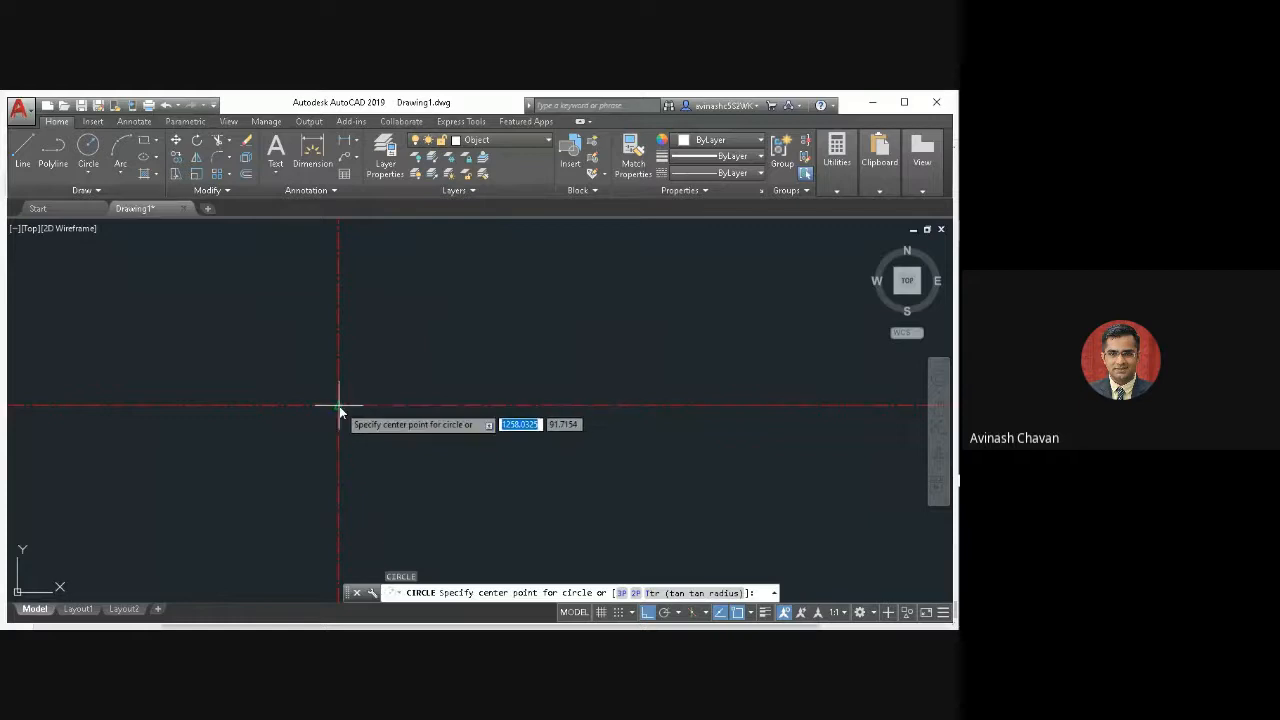
scroll(325, 402, "up", 3)
scroll(318, 402, "up", 3)
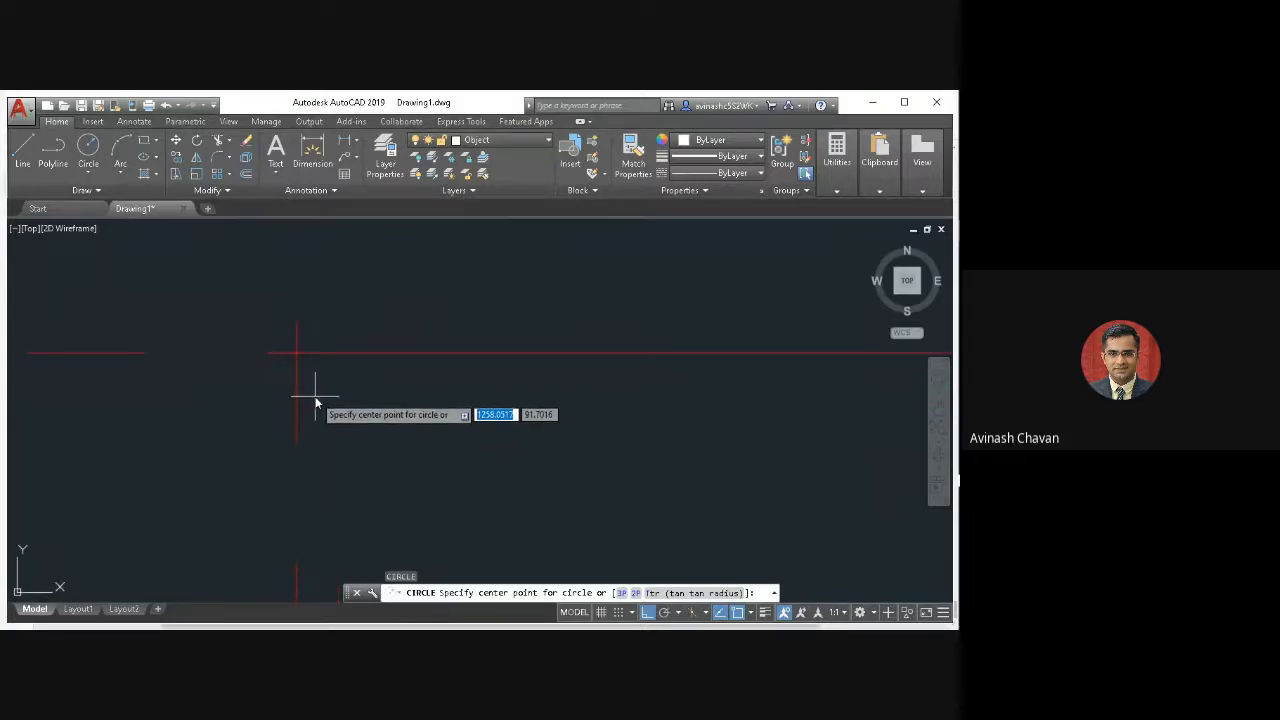
scroll(316, 402, "down", 3)
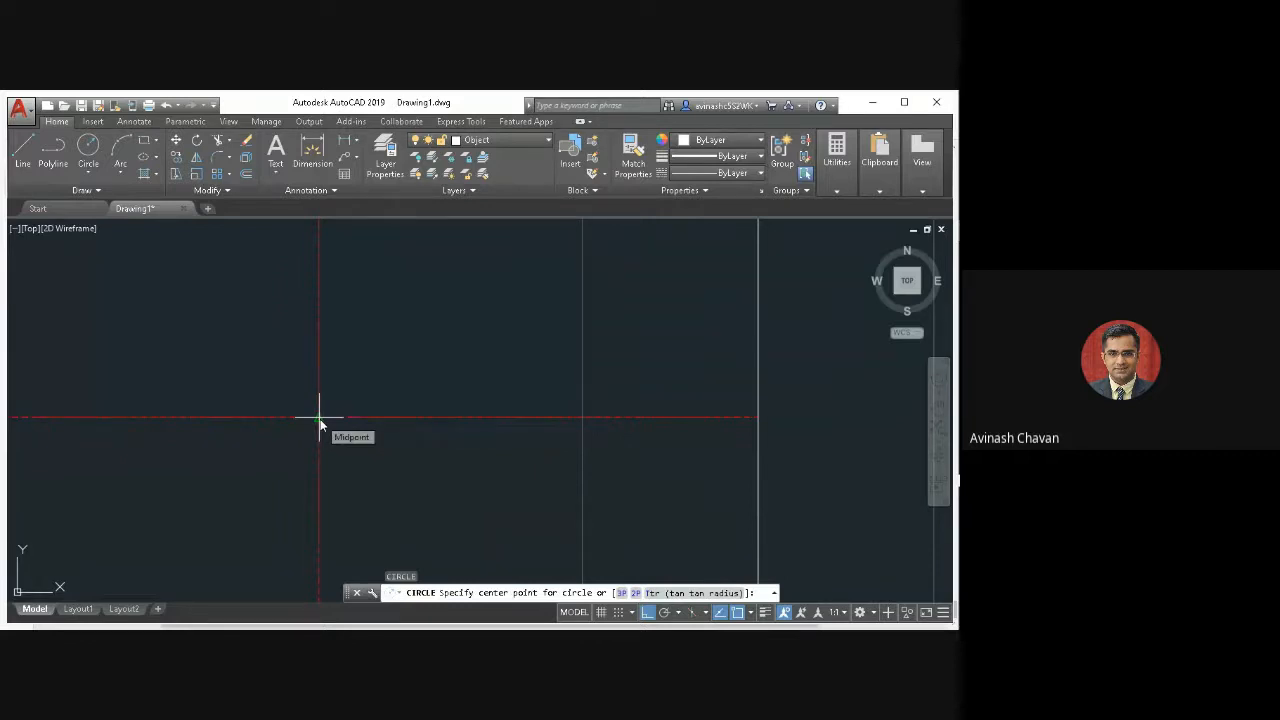
scroll(320, 419, "up", 5)
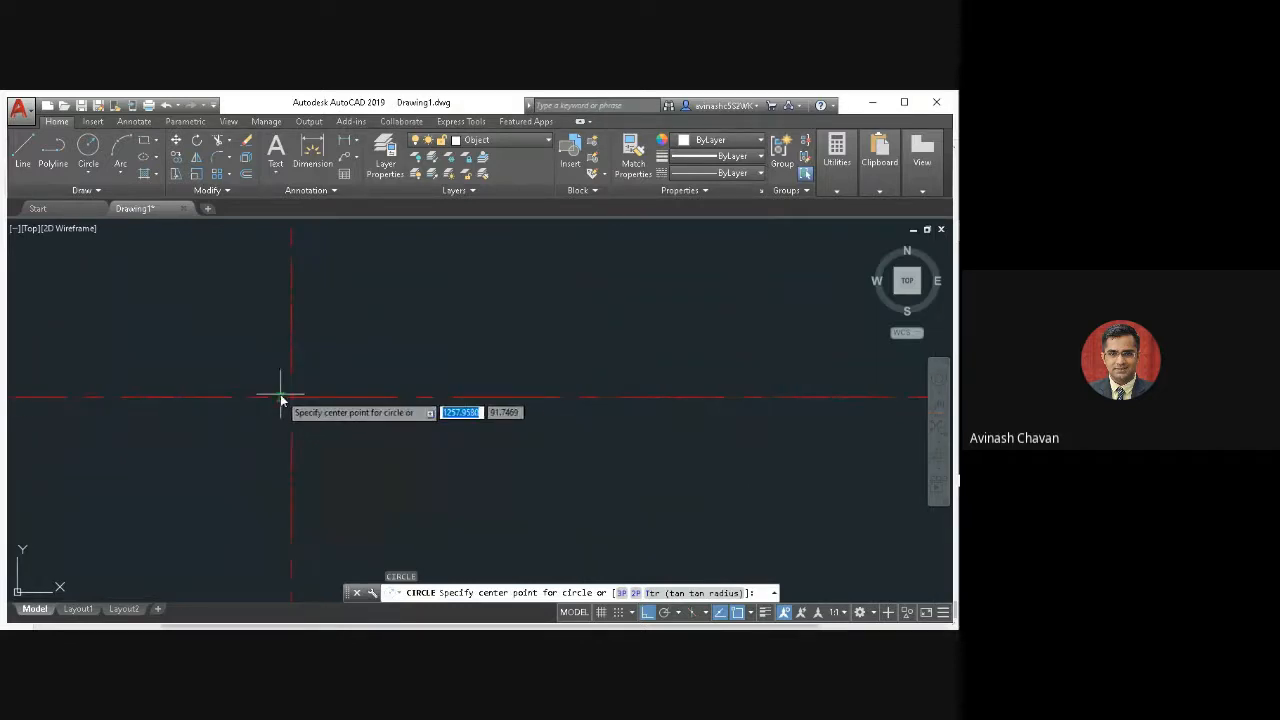
scroll(284, 394, "up", 3)
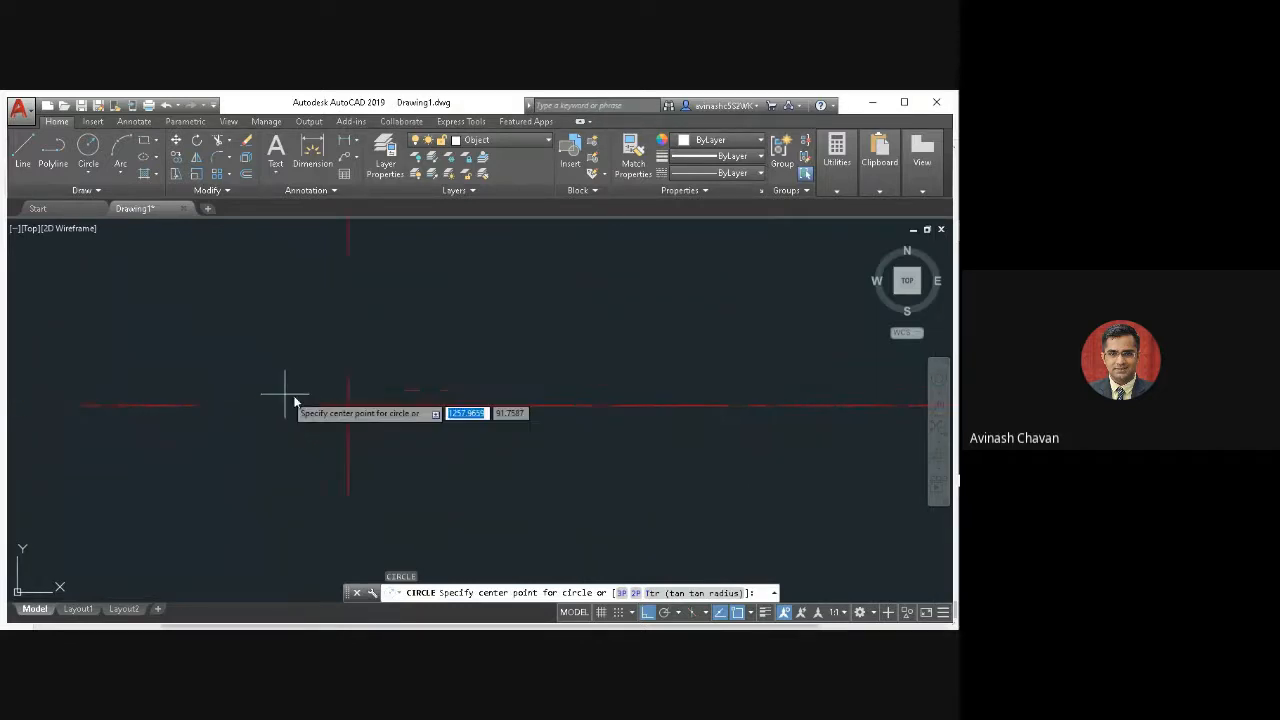
left_click(348, 406)
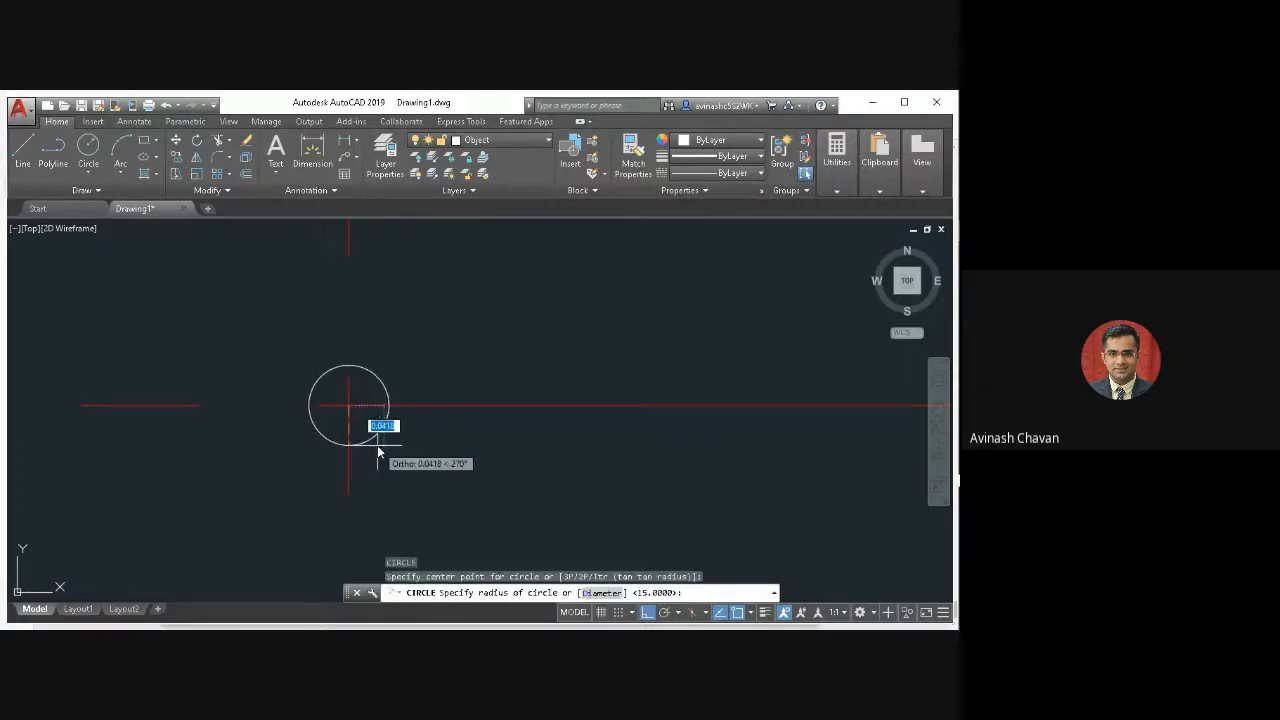
scroll(378, 450, "down", 4)
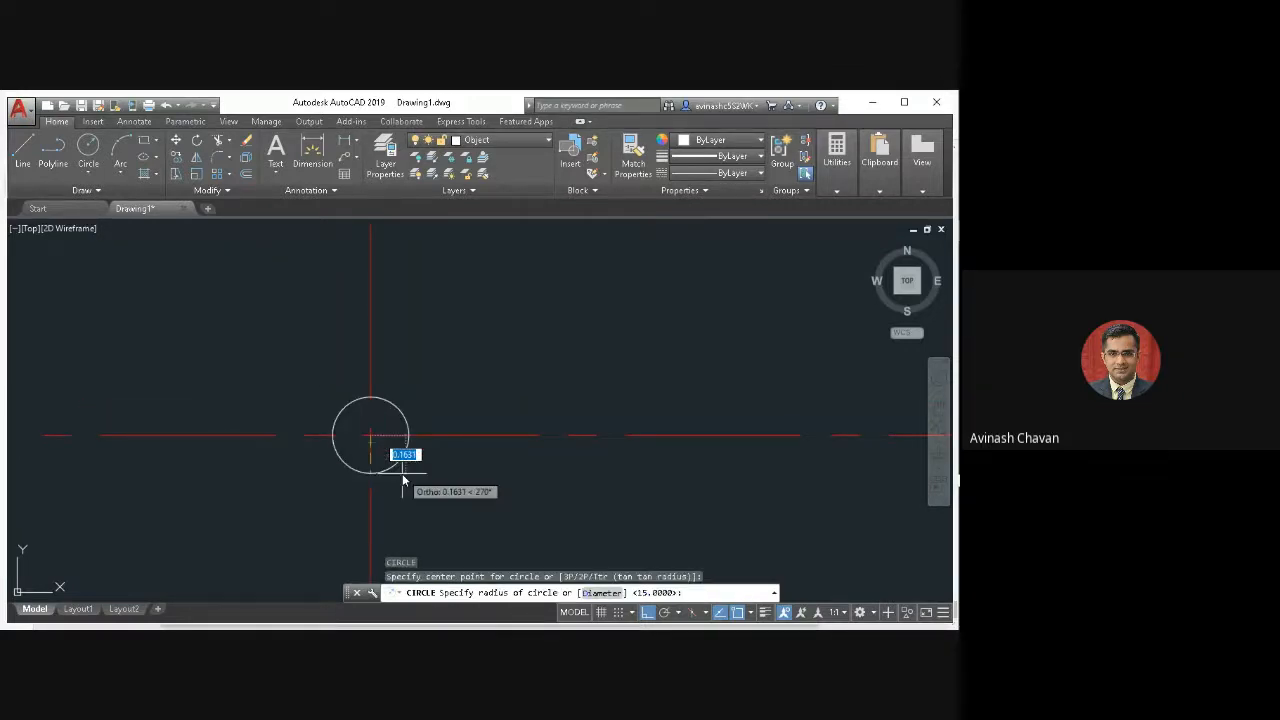
type("10")
key("Return")
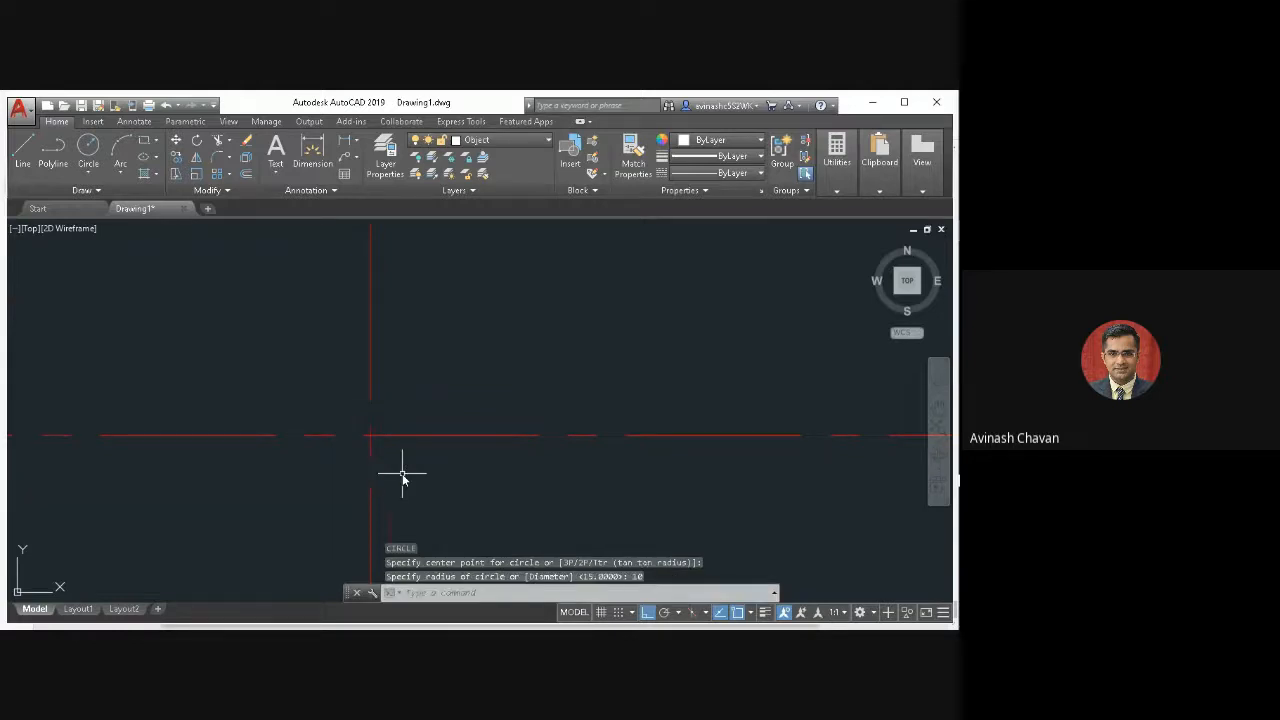
scroll(402, 480, "down", 6)
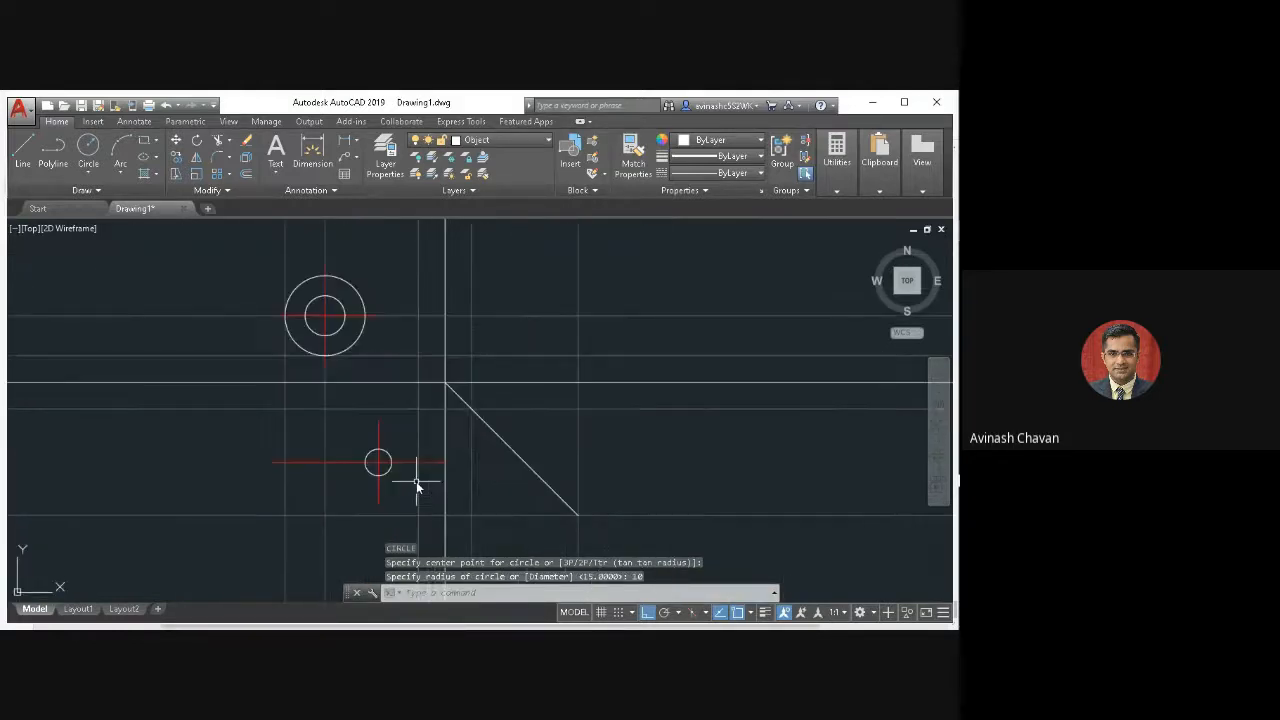
Check the PDF manual and draw a concentric circle of radius 20 at the top view's center line crossing.
key("alt+Tab")
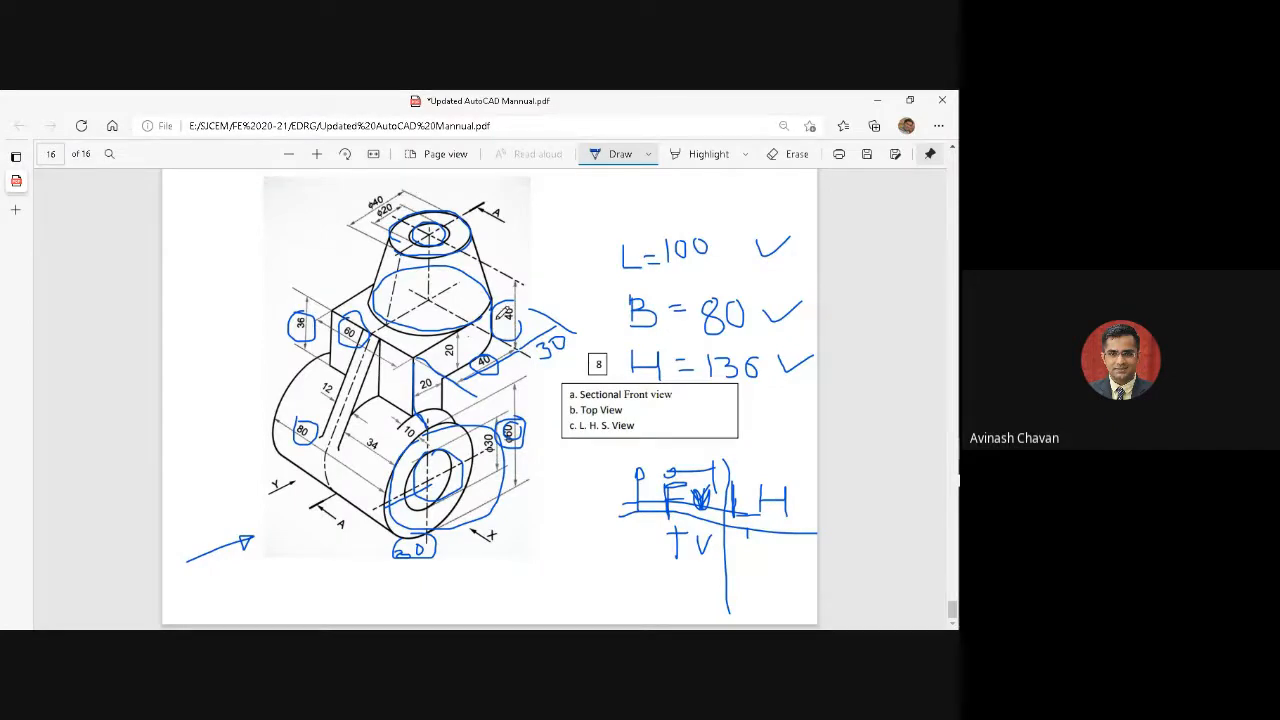
key("alt+Tab")
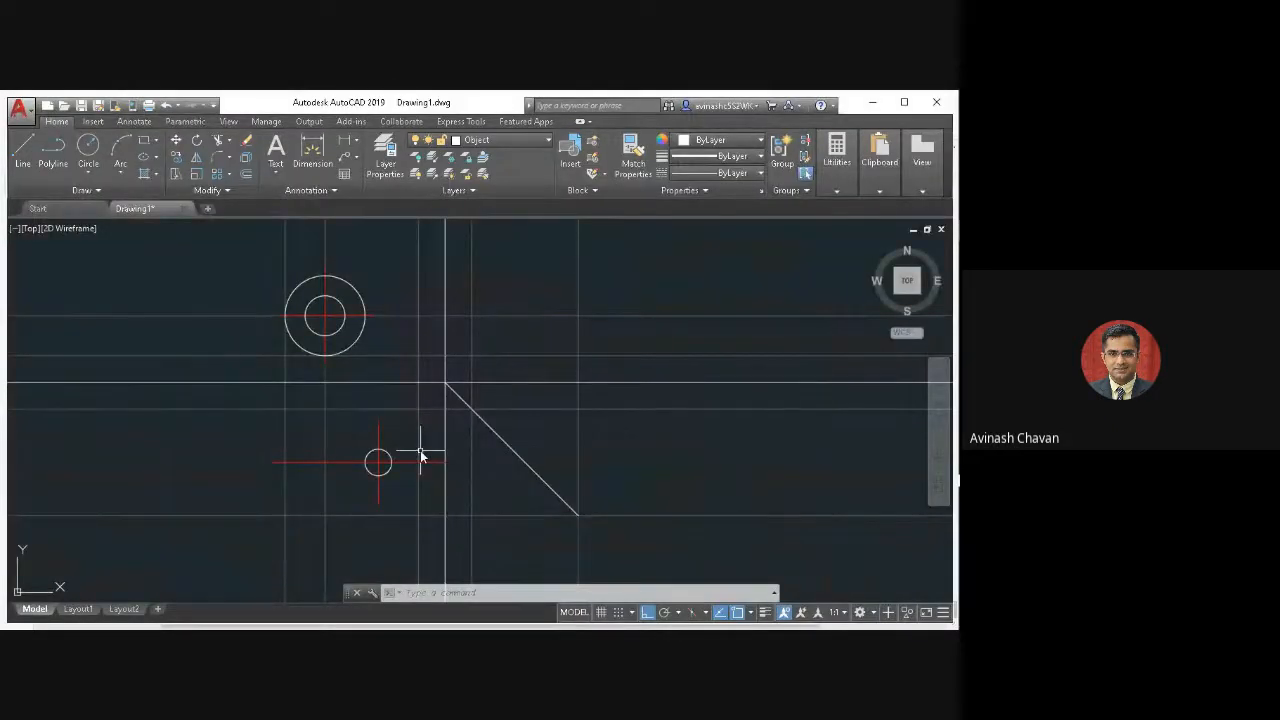
type("c")
key("Return")
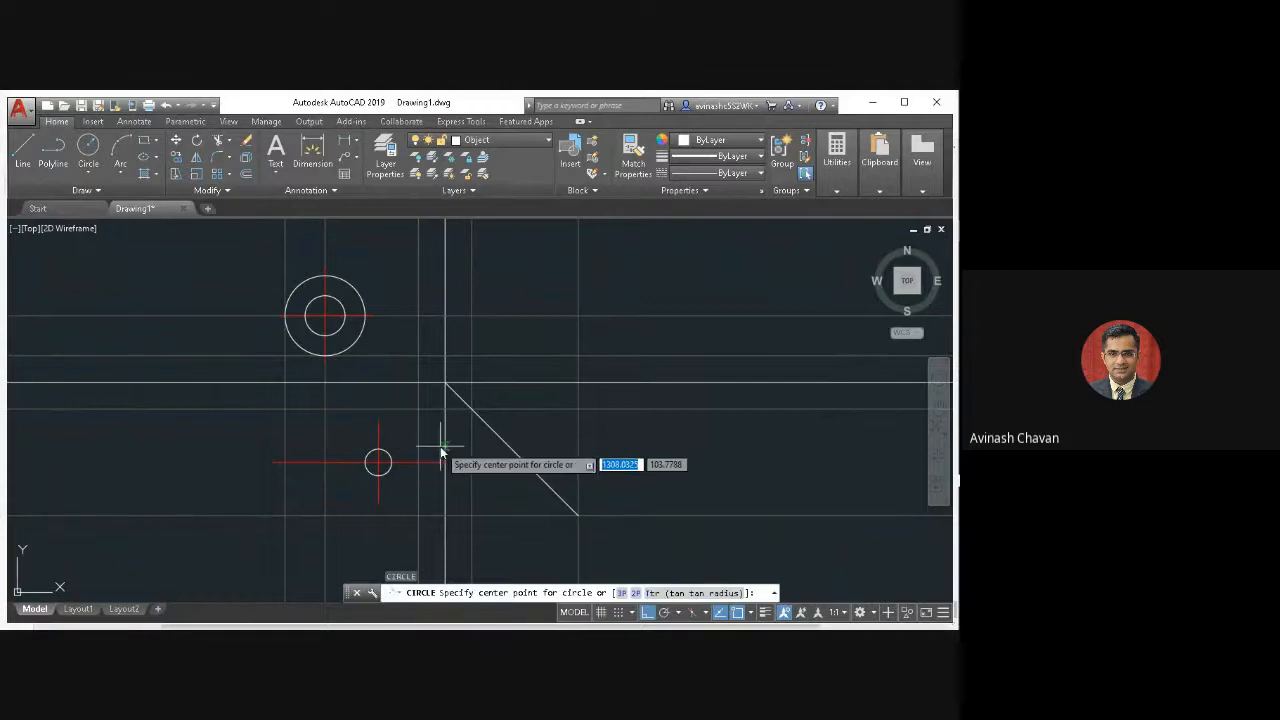
scroll(404, 468, "up", 2)
scroll(380, 462, "up", 1)
scroll(354, 429, "up", 5)
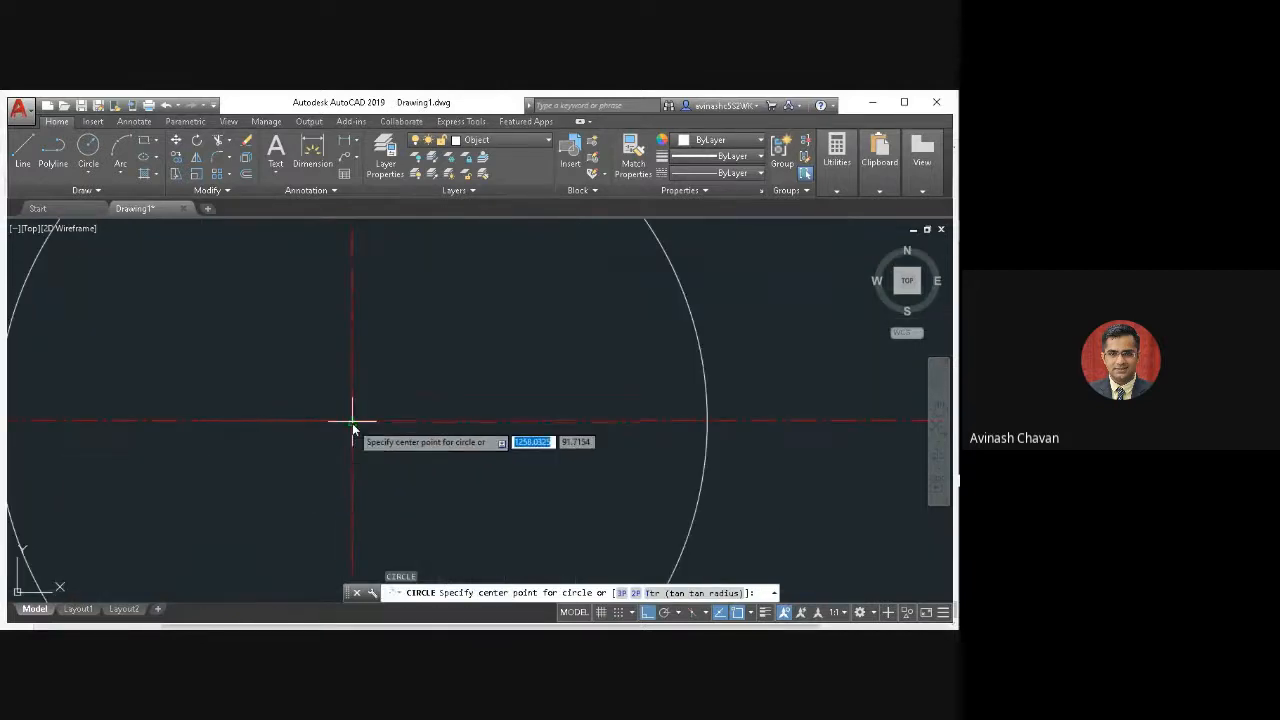
scroll(352, 425, "up", 2)
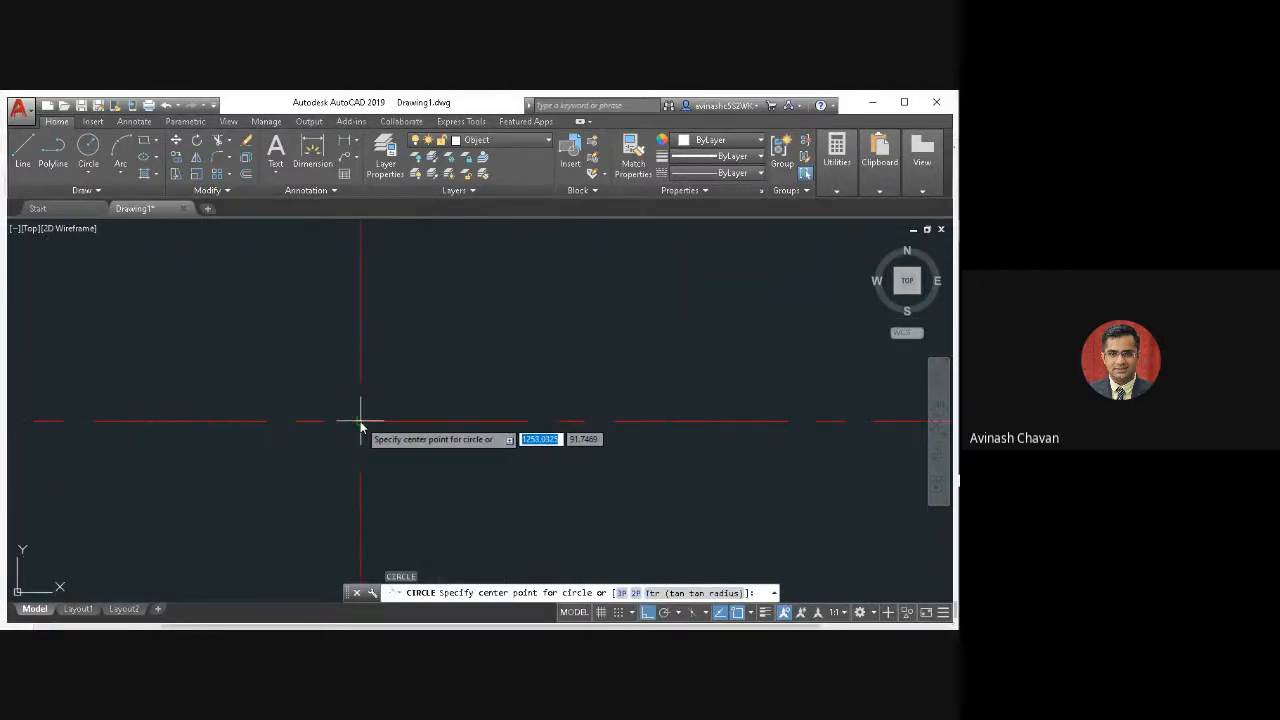
left_click(360, 421)
scroll(391, 435, "down", 2)
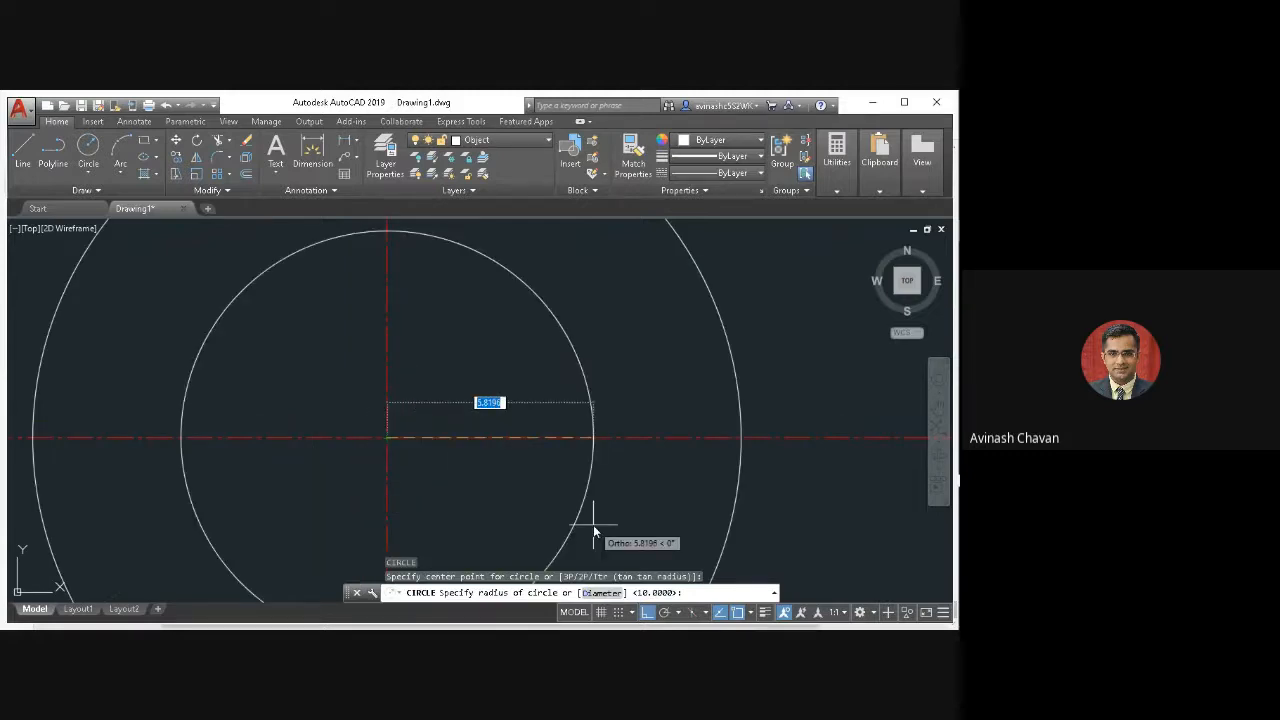
type("20")
key("Return")
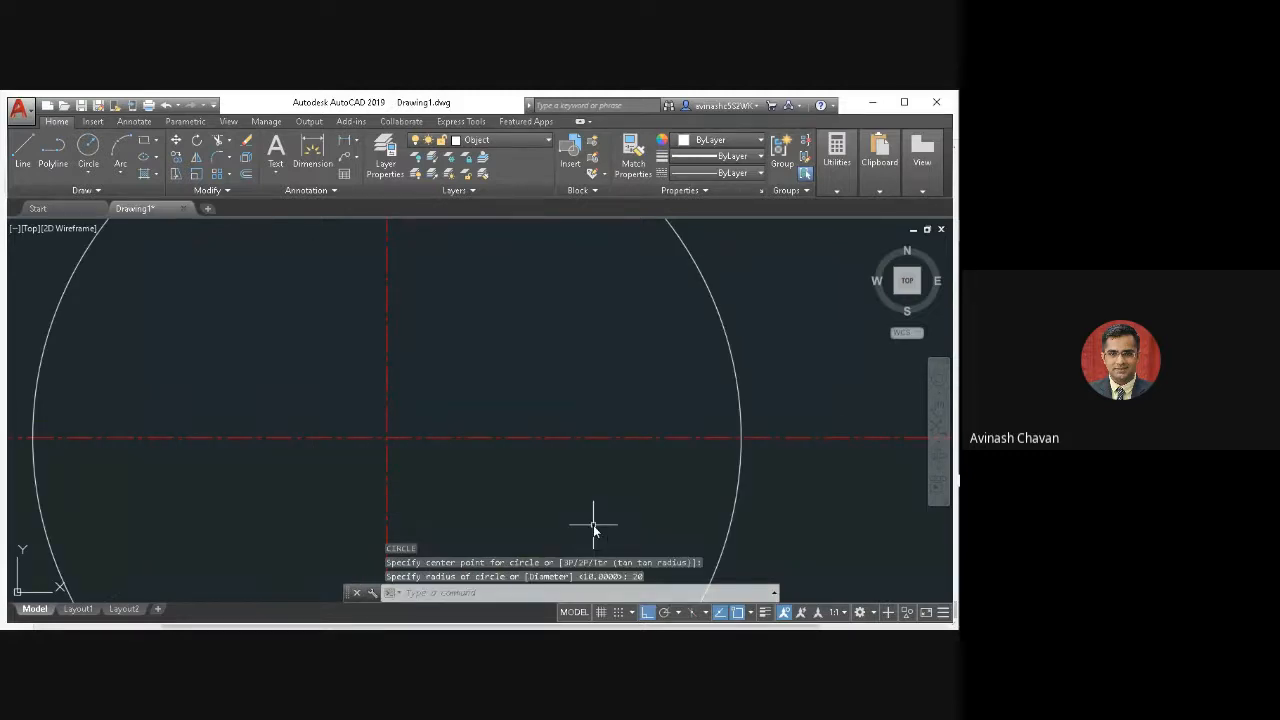
Draw an outer concentric circle of radius 30 at the top view's center line crossing.
key("Return")
scroll(381, 440, "up", 2)
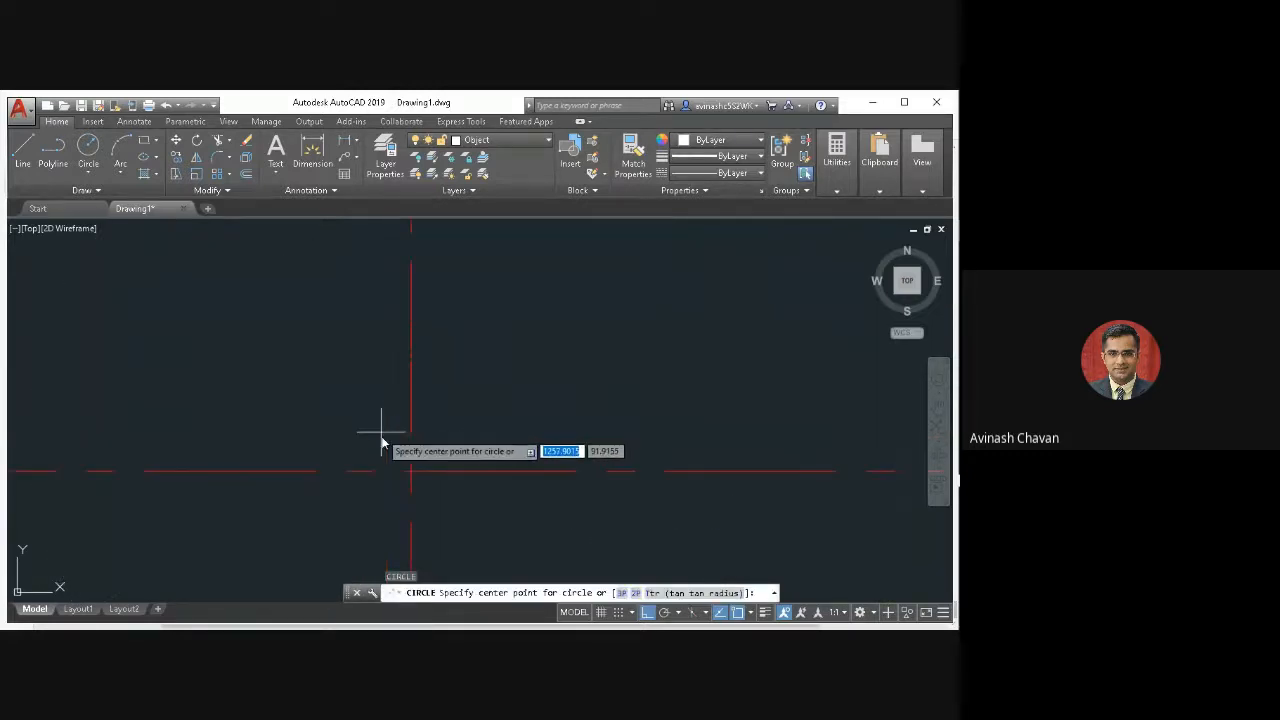
left_click(410, 480)
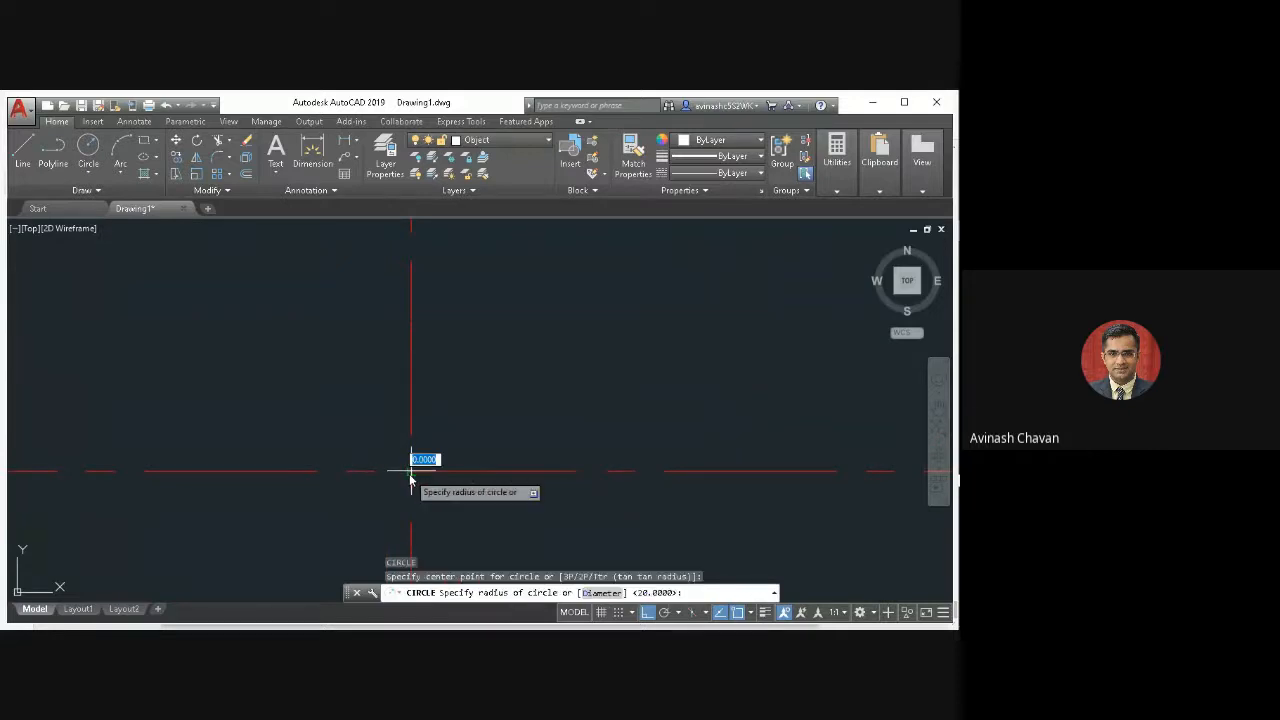
type("30")
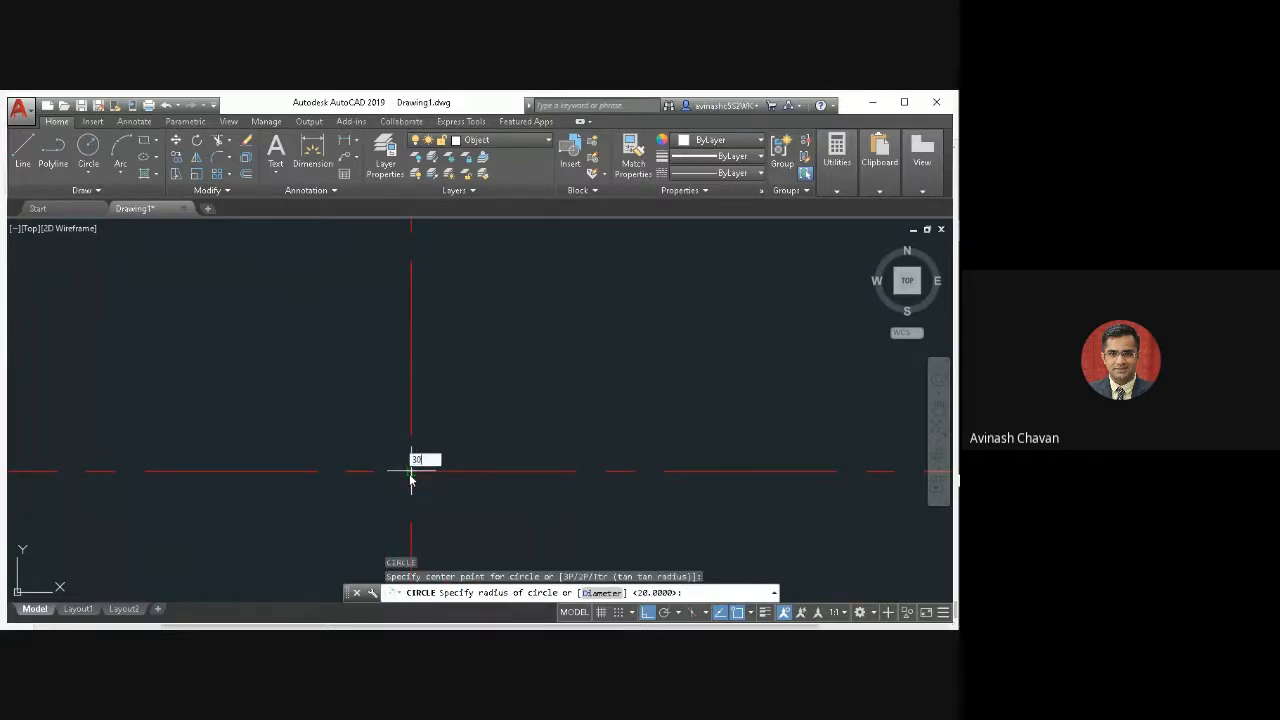
key("Return")
scroll(420, 440, "down", 3)
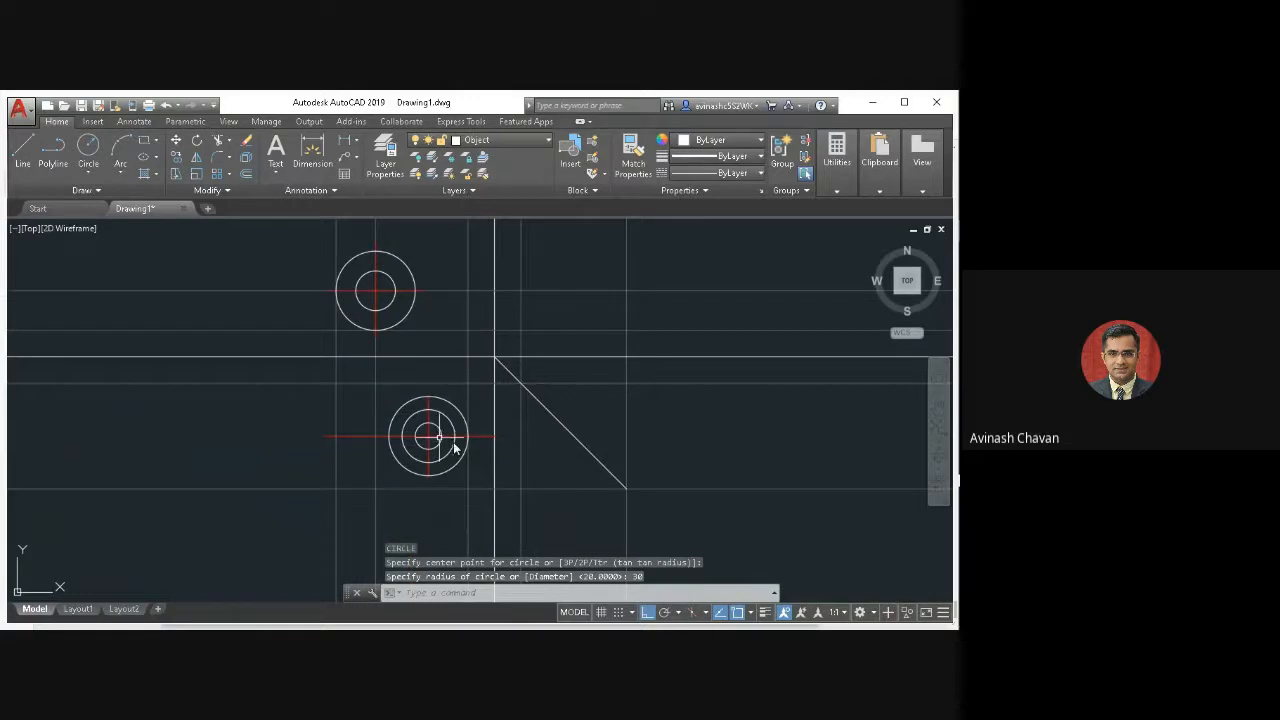
Check the PDF manual and offset the vertical line touching the outer top-view circle through the middle circle's right quadrant, using the Through option.
scroll(455, 448, "up", 2)
mouse_move(453, 399)
middle_mouse_down()
mouse_move(433, 354)
mouse_move(435, 428)
middle_mouse_up()
scroll(433, 356, "down", 2)
key("alt+Tab")
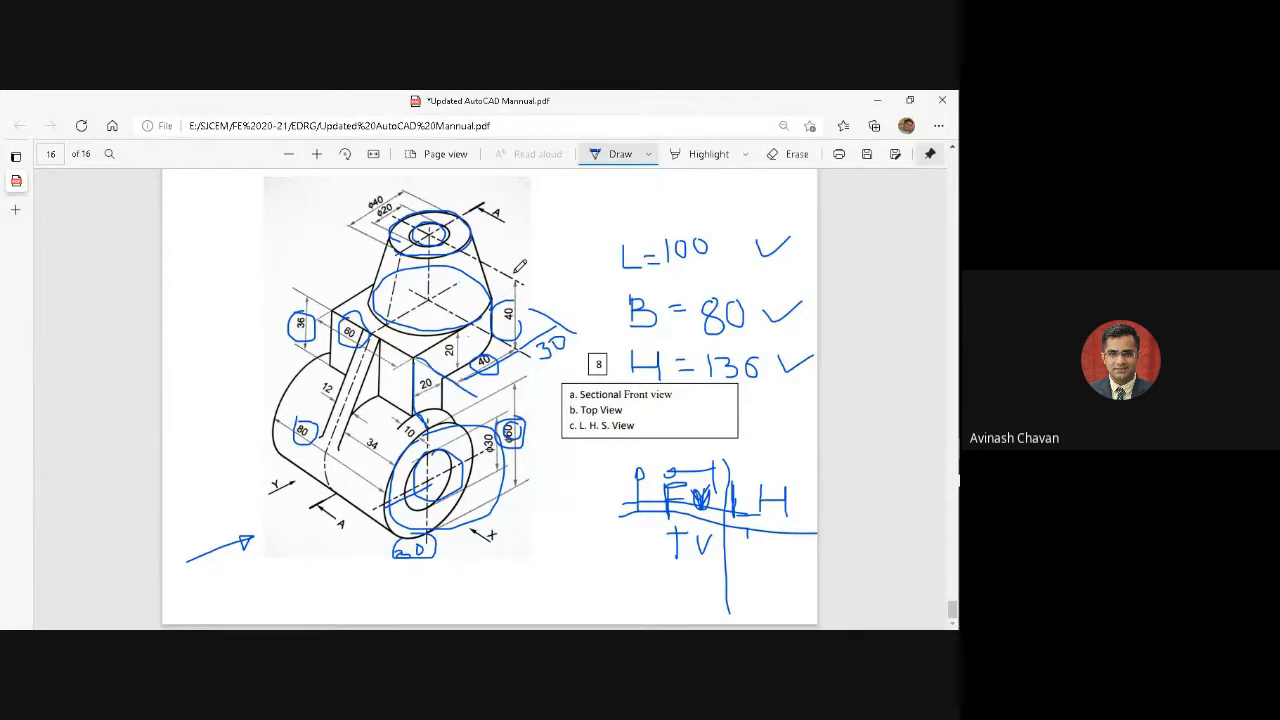
key("alt+Tab")
middle_click_drag(431, 304, 424, 323)
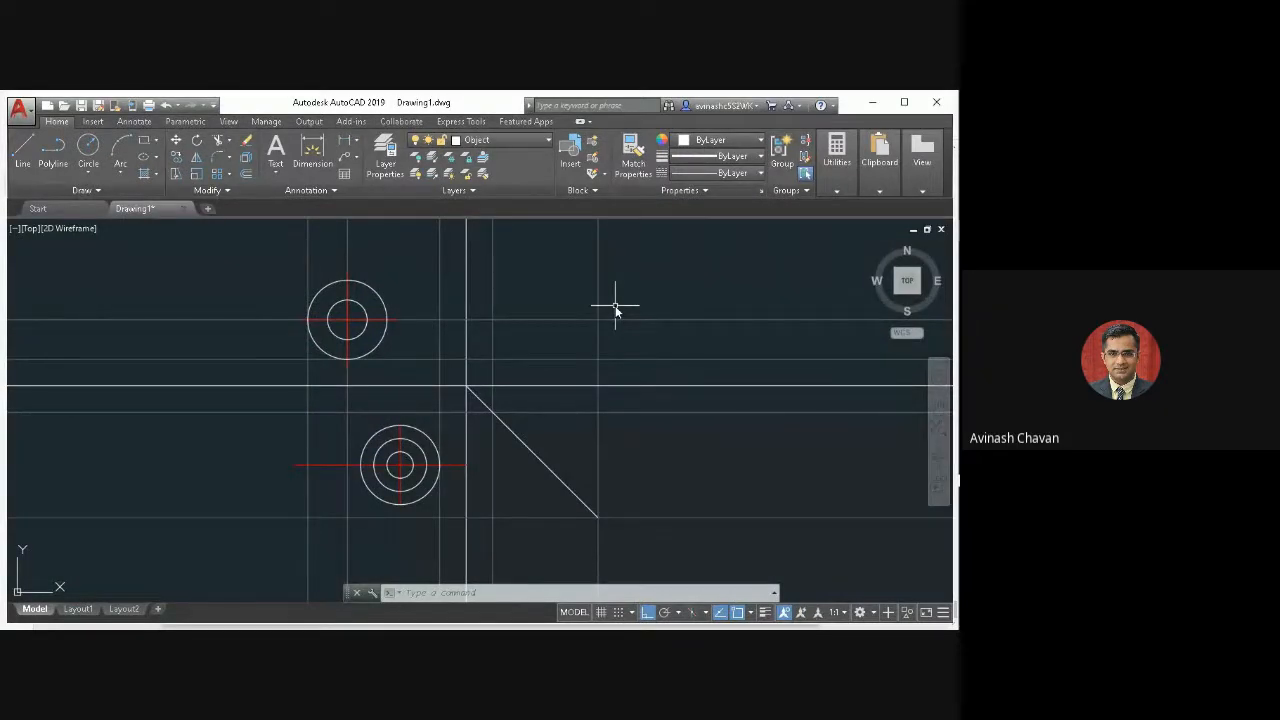
type("O")
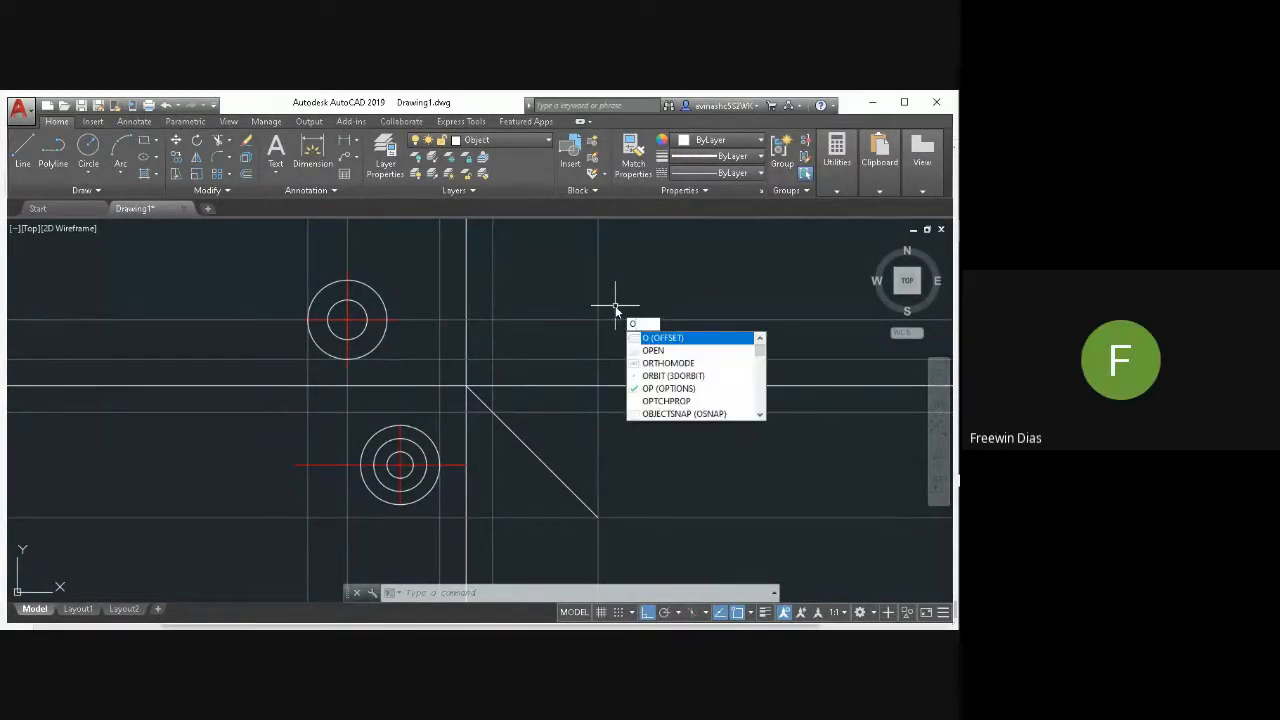
key("Return")
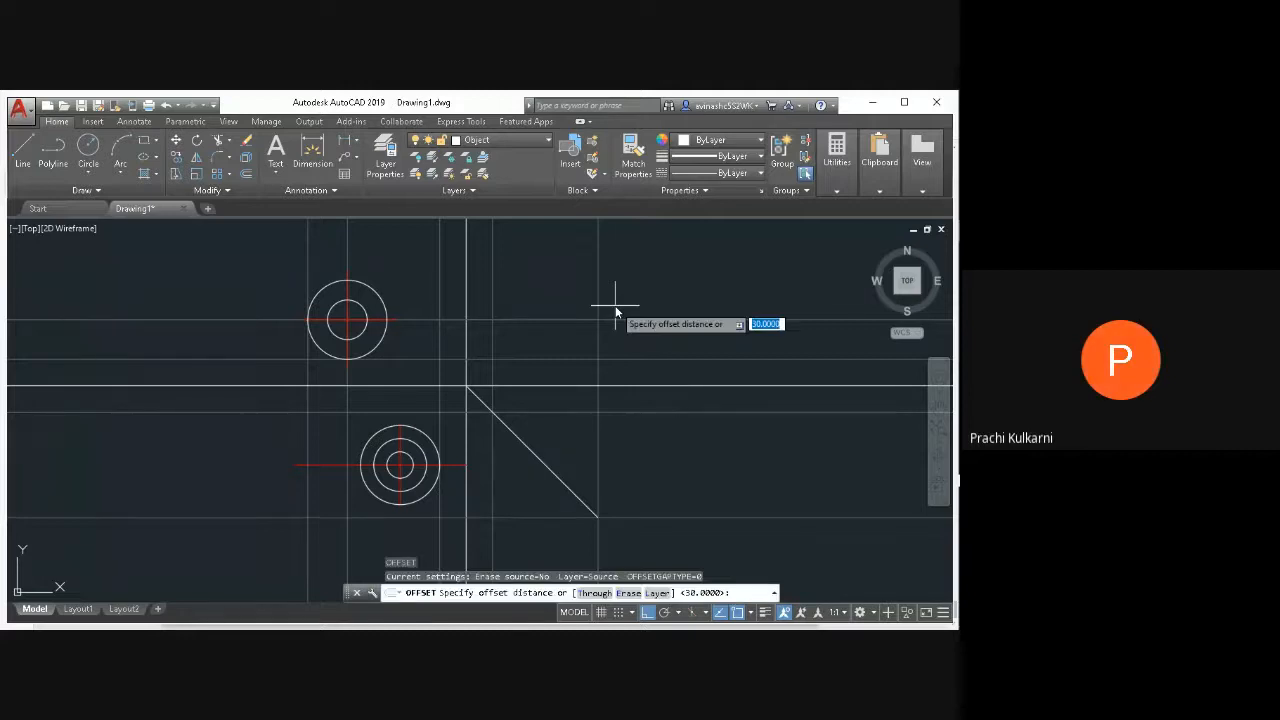
type("t")
key("Return")
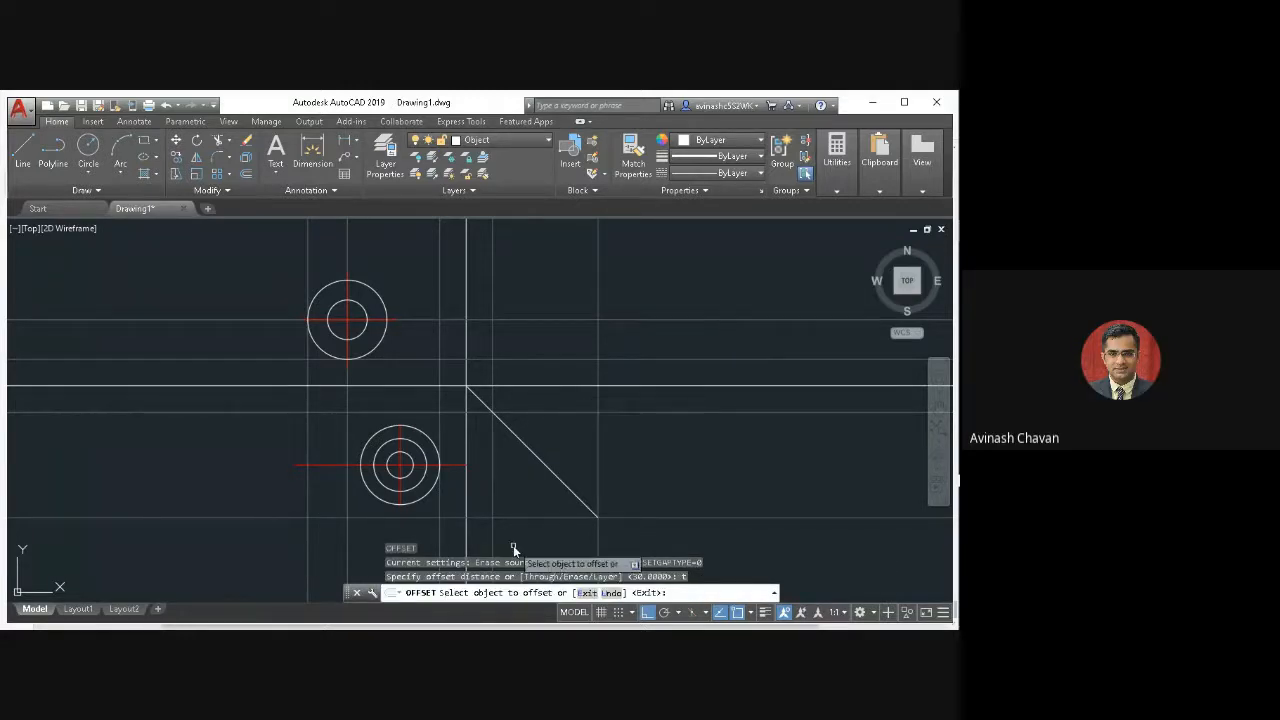
scroll(430, 432, "up", 2)
left_click(443, 430)
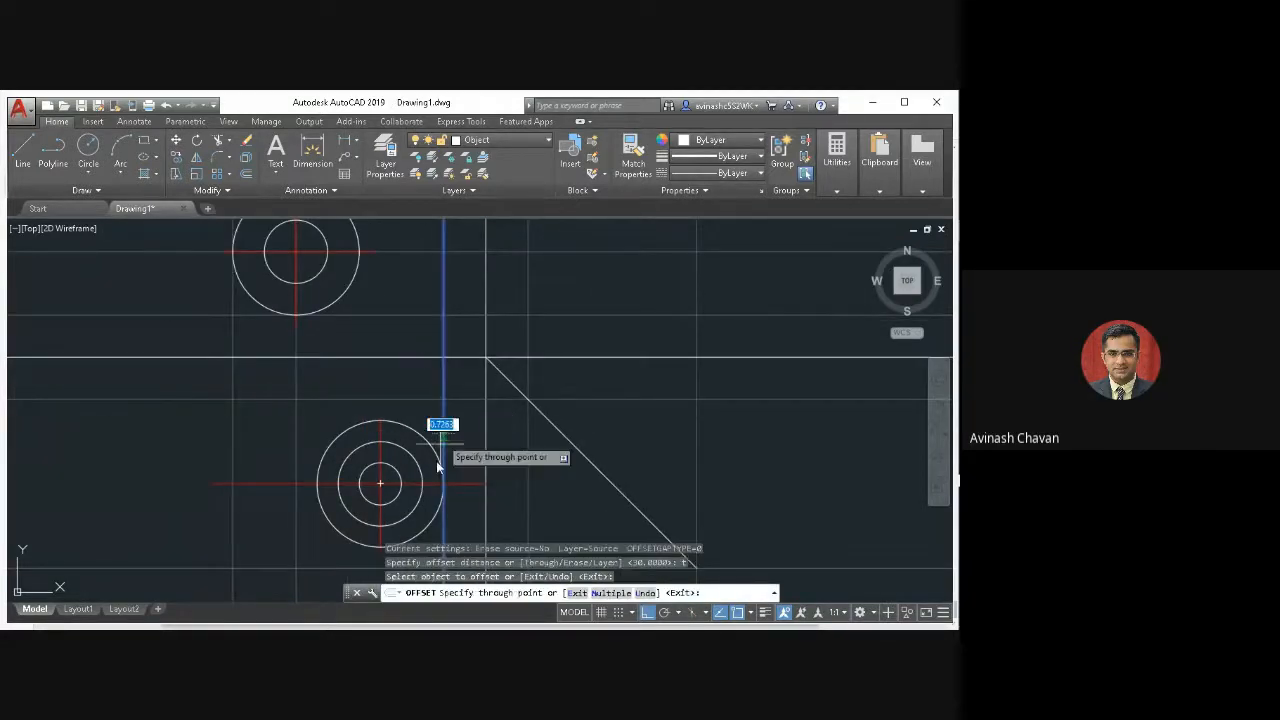
left_click(422, 483)
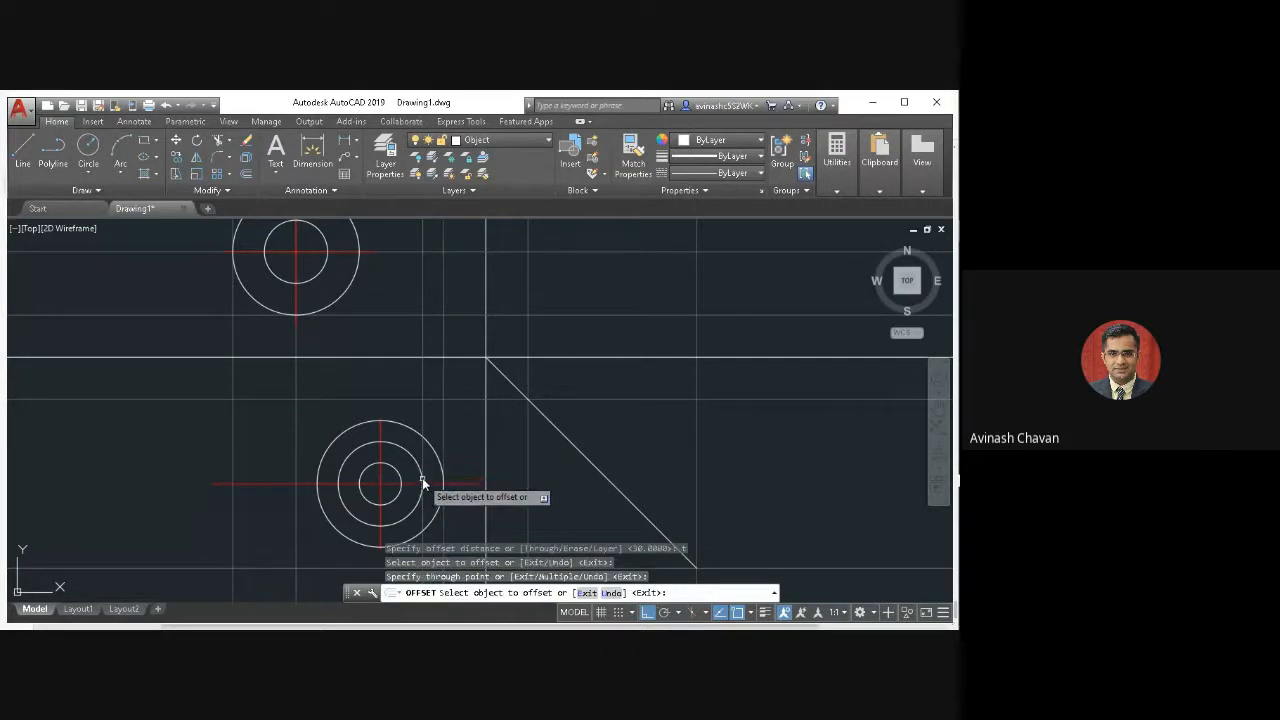
Offset further vertical construction lines through the smallest top-view circle's right quadrant and through the circles' vertical center line.
left_click(422, 483)
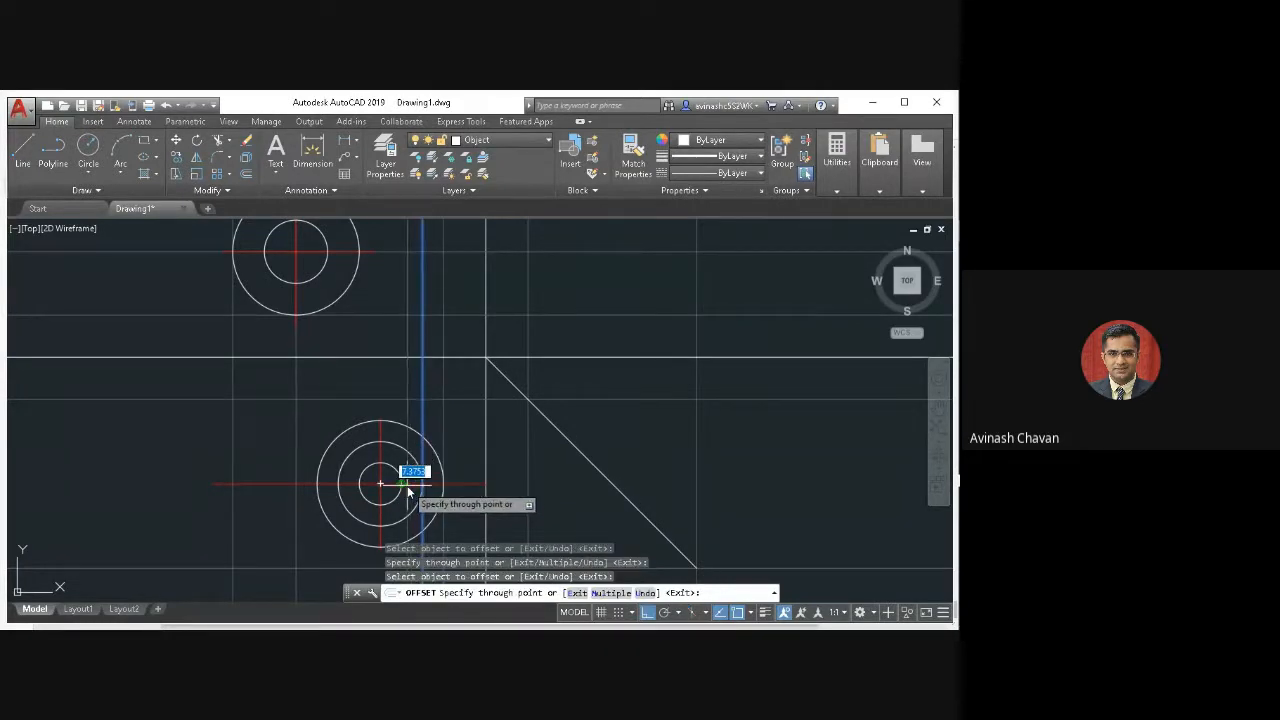
left_click(403, 482)
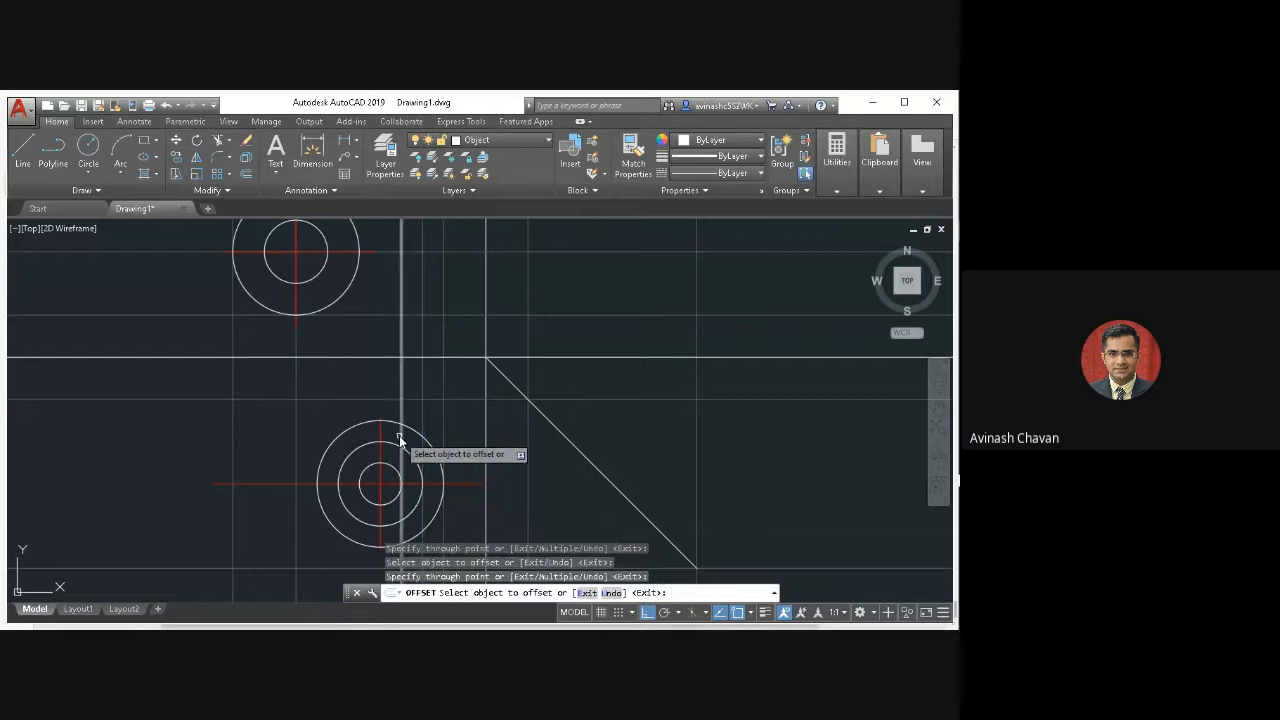
left_click(401, 446)
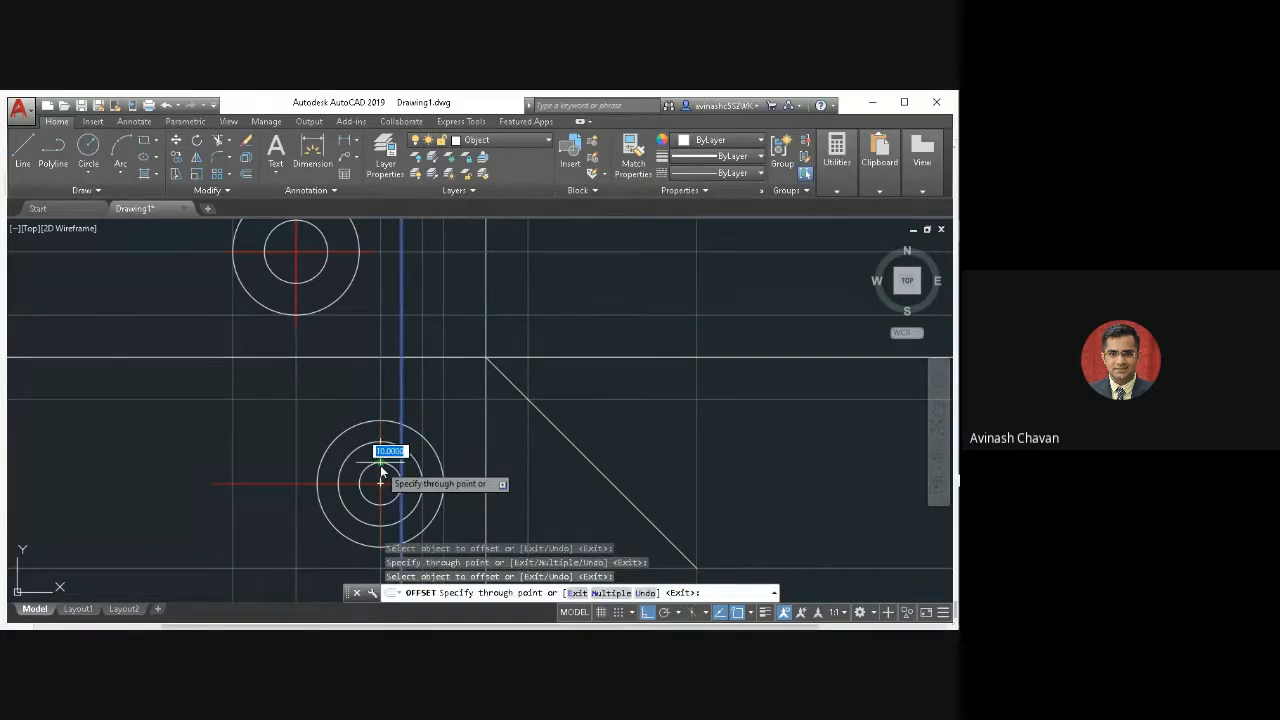
left_click(380, 474)
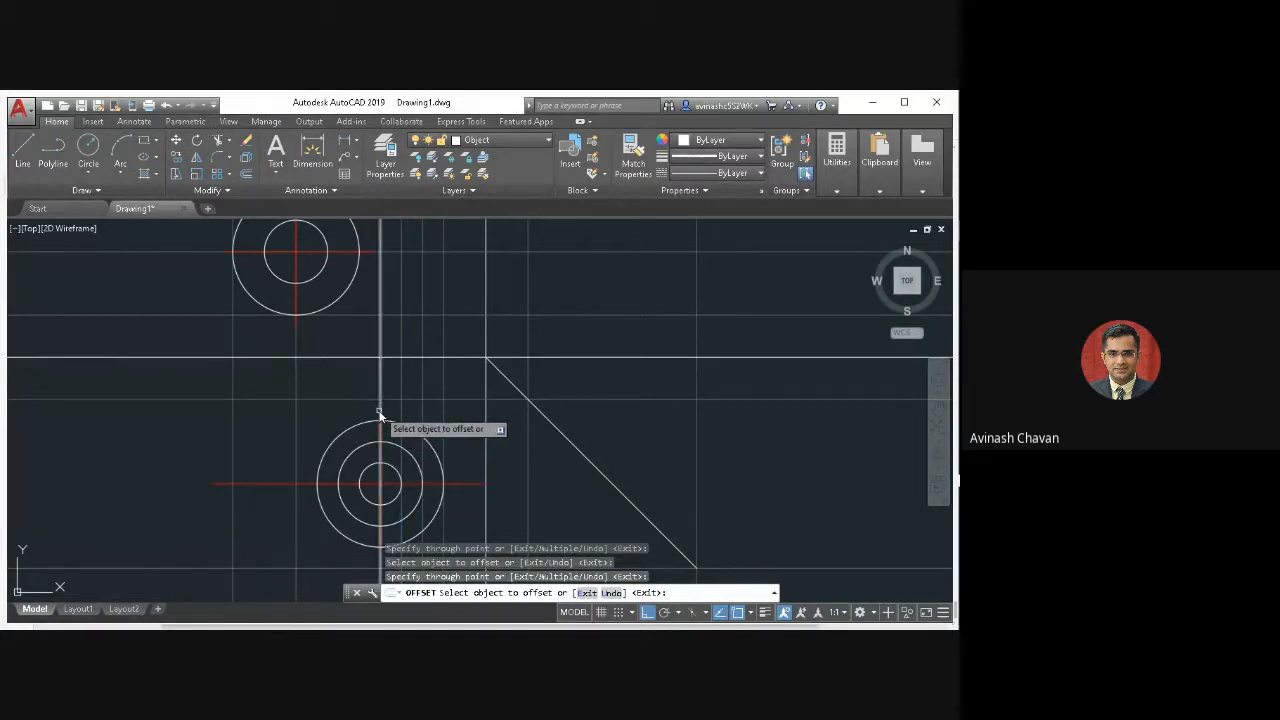
Offset vertical construction lines from the top-view circles' vertical center line through the left quadrants of the small, middle and outer circles.
left_click(379, 413)
scroll(370, 462, "up", 5)
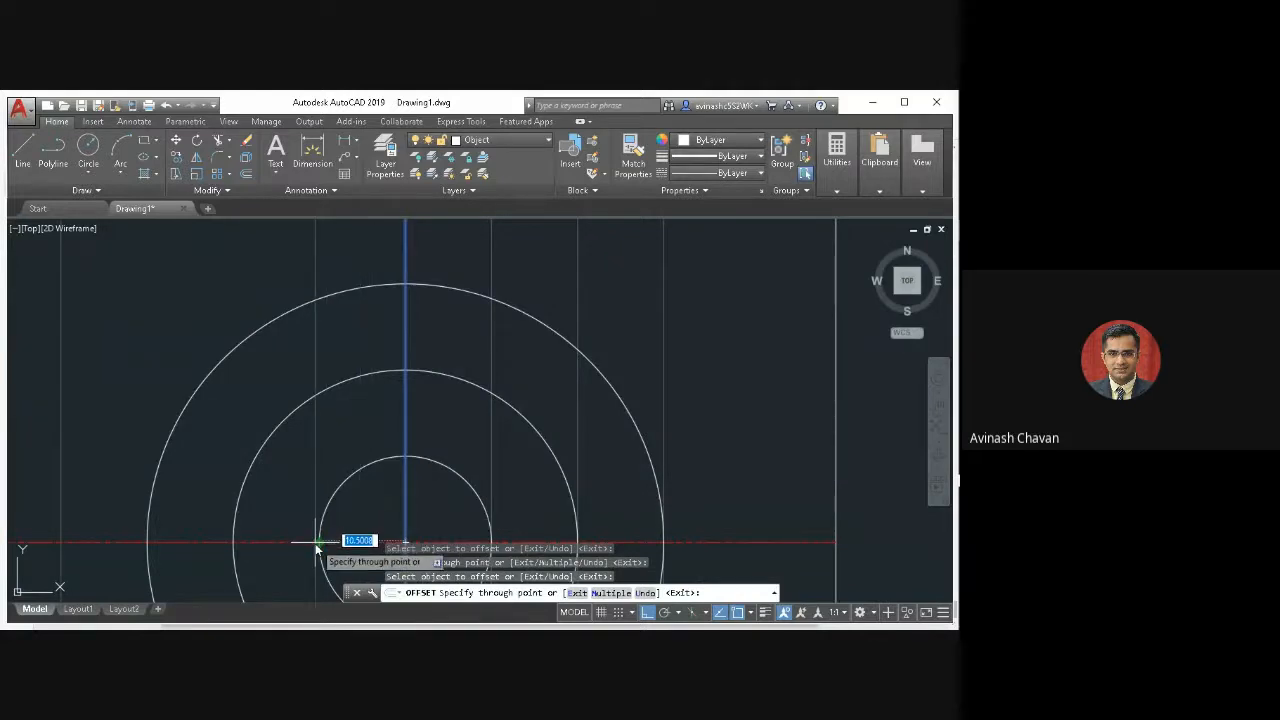
left_click(320, 537)
left_click(320, 489)
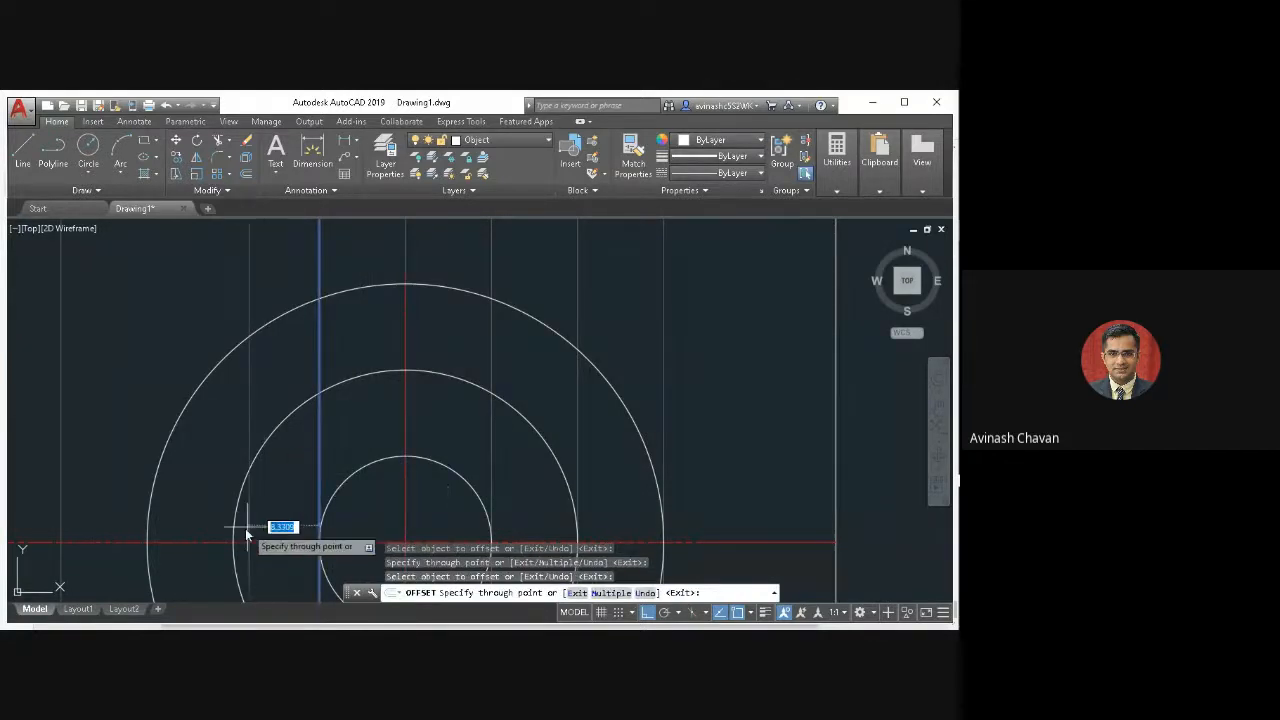
left_click(234, 537)
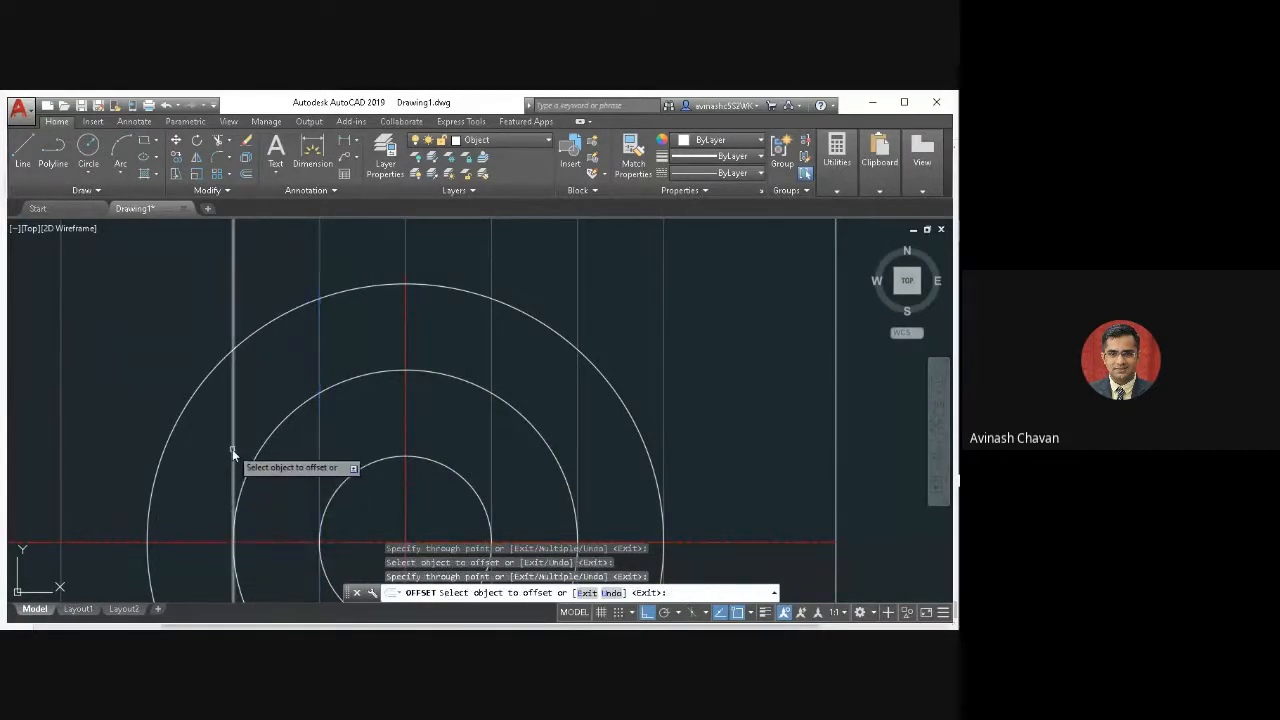
left_click(232, 449)
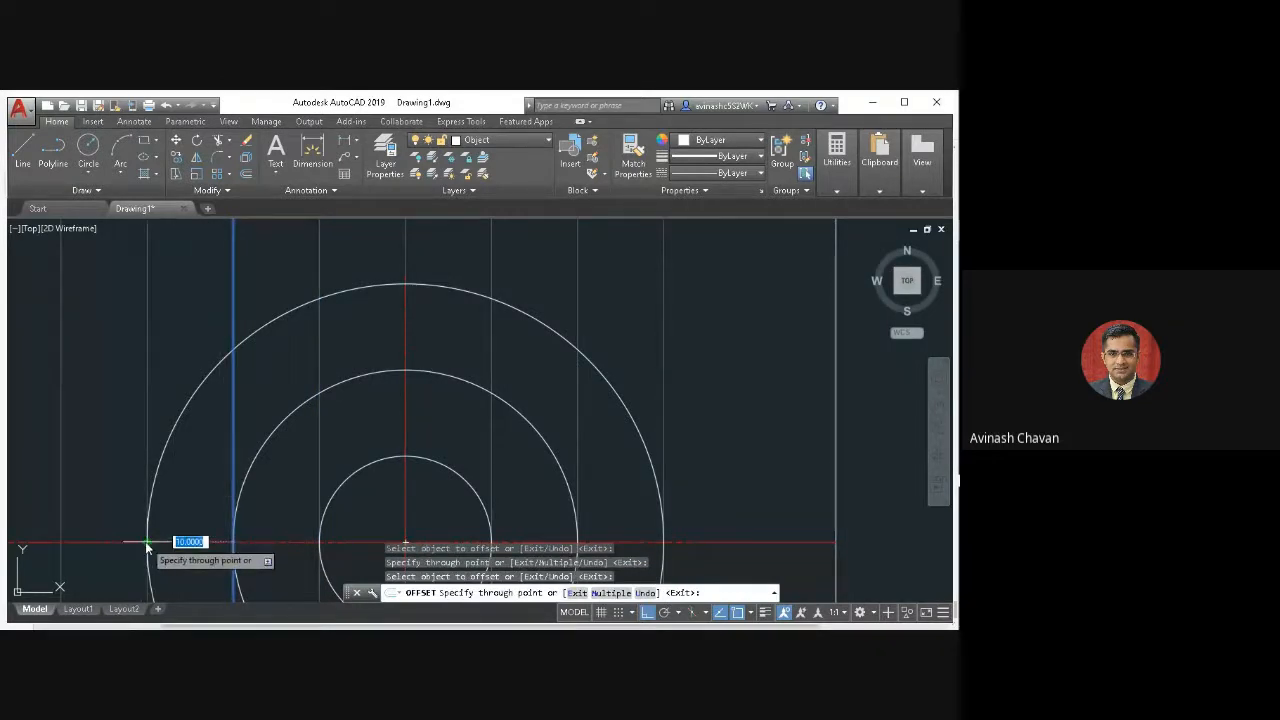
left_click(147, 547)
scroll(334, 371, "down", 6)
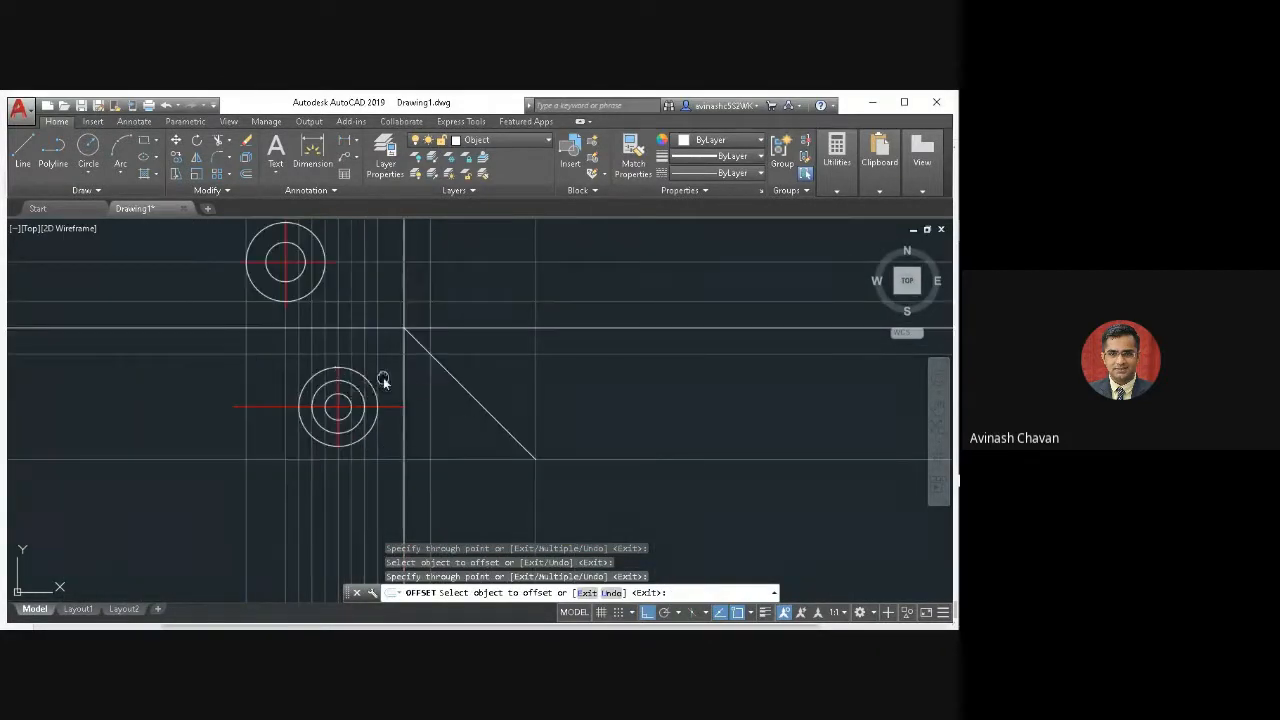
middle_click_drag(383, 377, 453, 411)
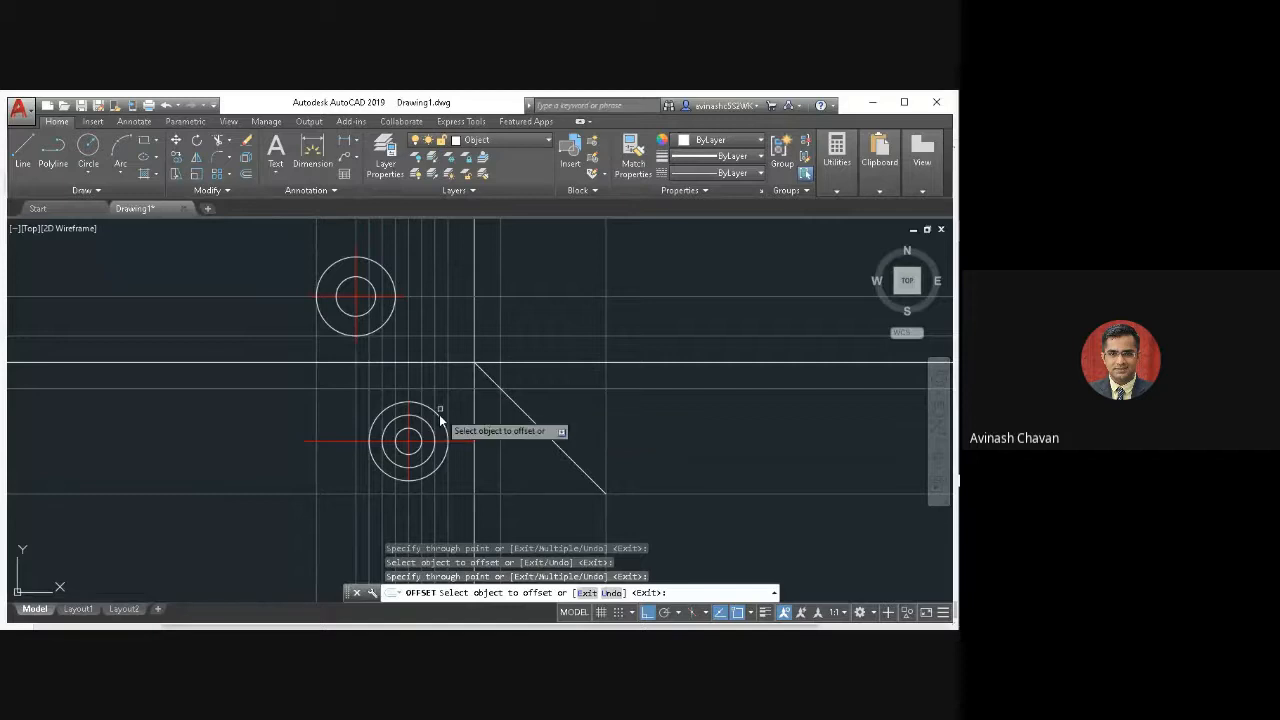
Check the PDF manual and offset the front view's uppermost horizontal construction line 40 downward.
mouse_move(528, 274)
middle_mouse_down()
mouse_move(540, 423)
mouse_move(543, 388)
middle_mouse_up()
key("alt+Tab")
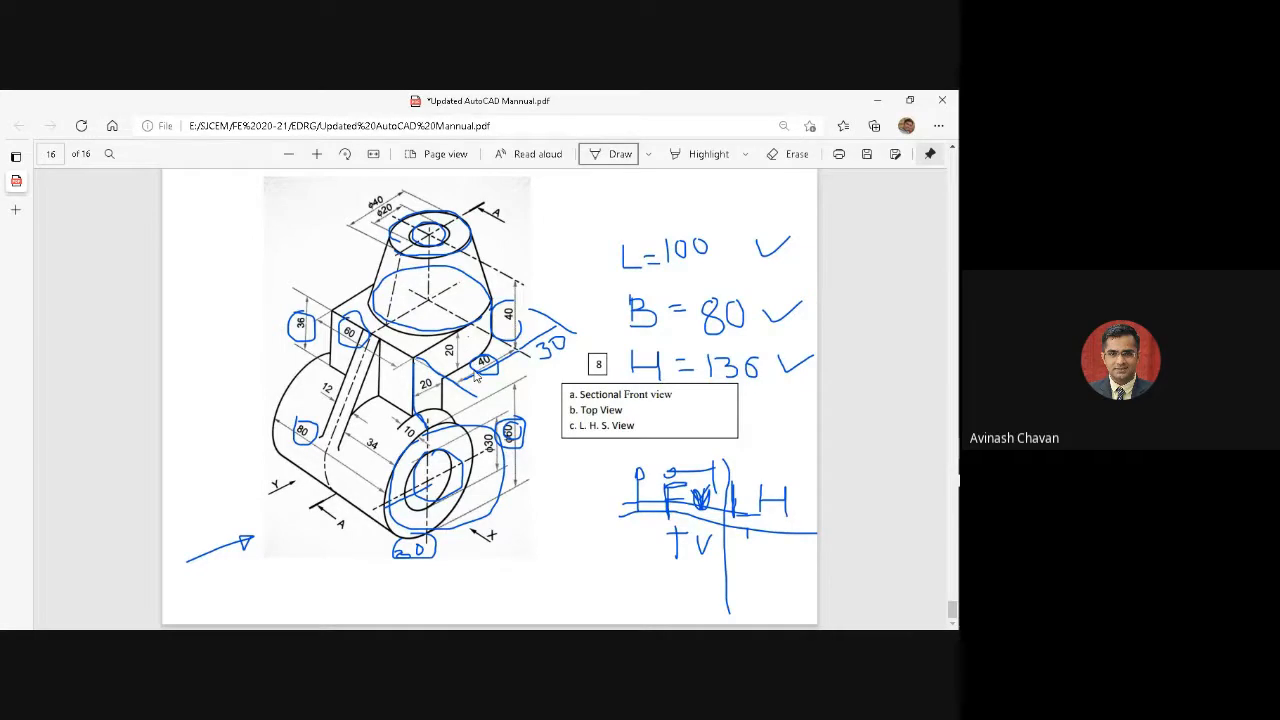
key("alt+Tab")
key("Escape")
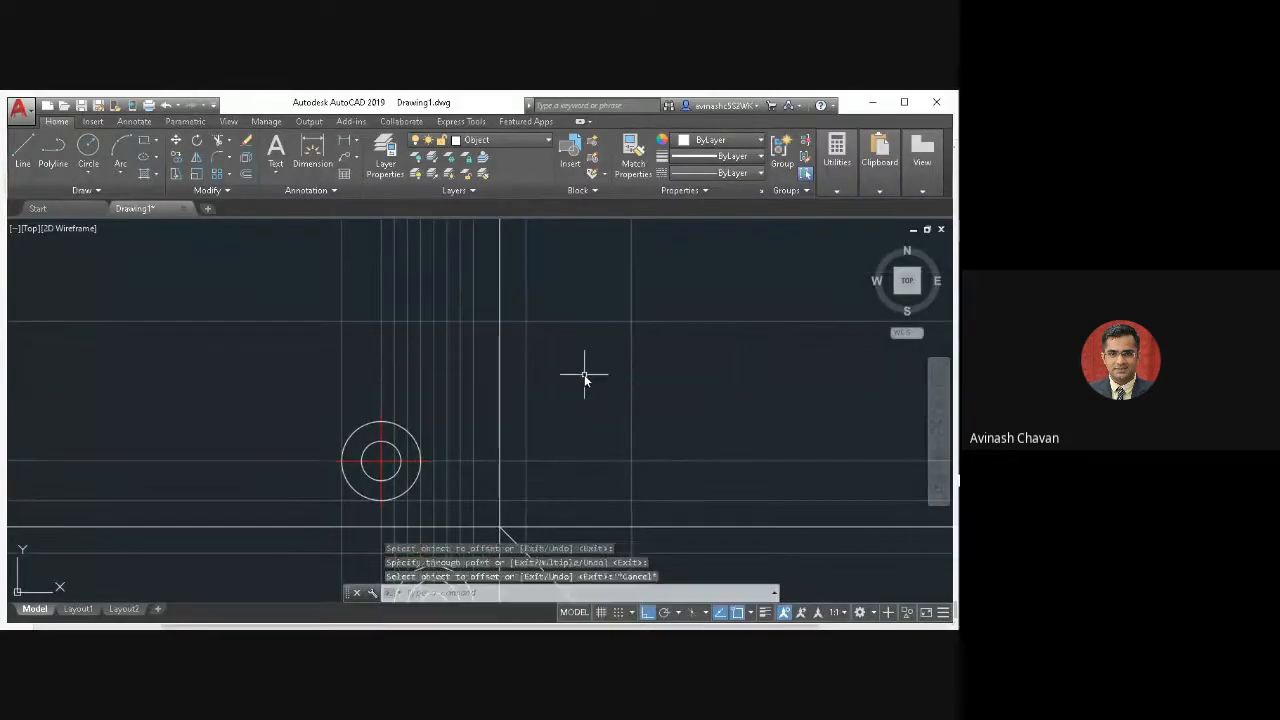
type("o")
key("Return")
type("4")
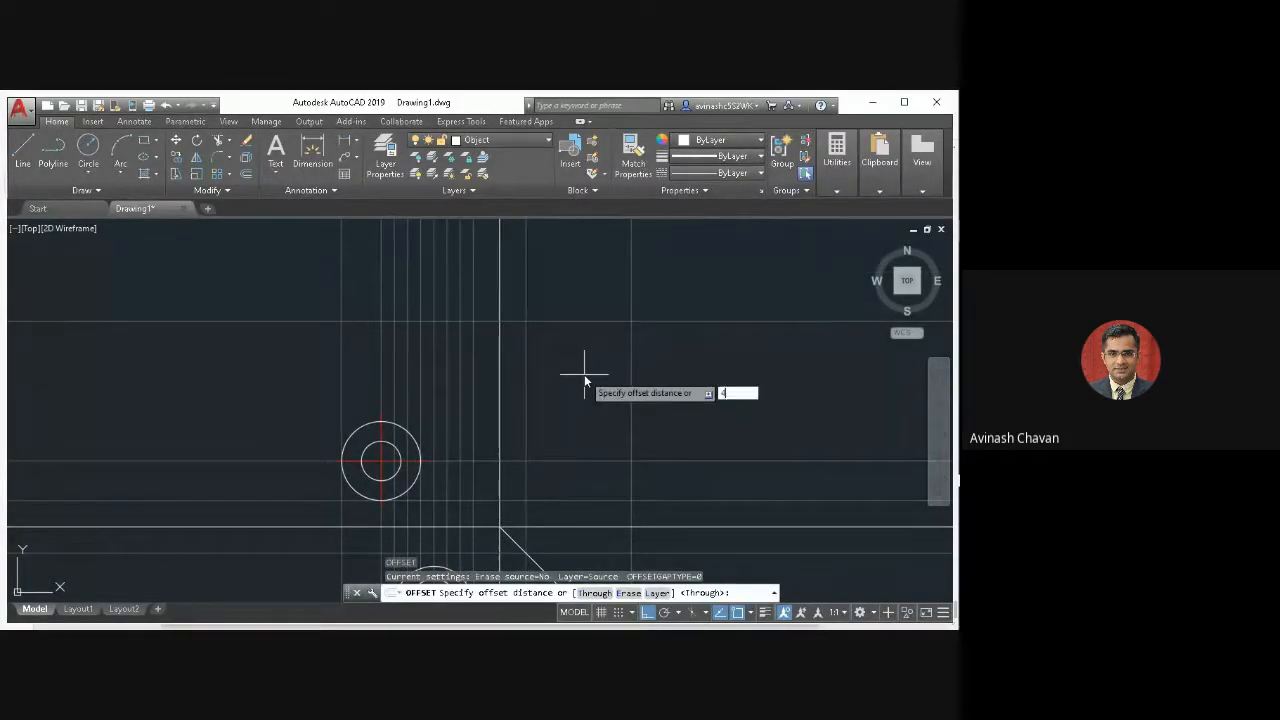
type("0")
key("Return")
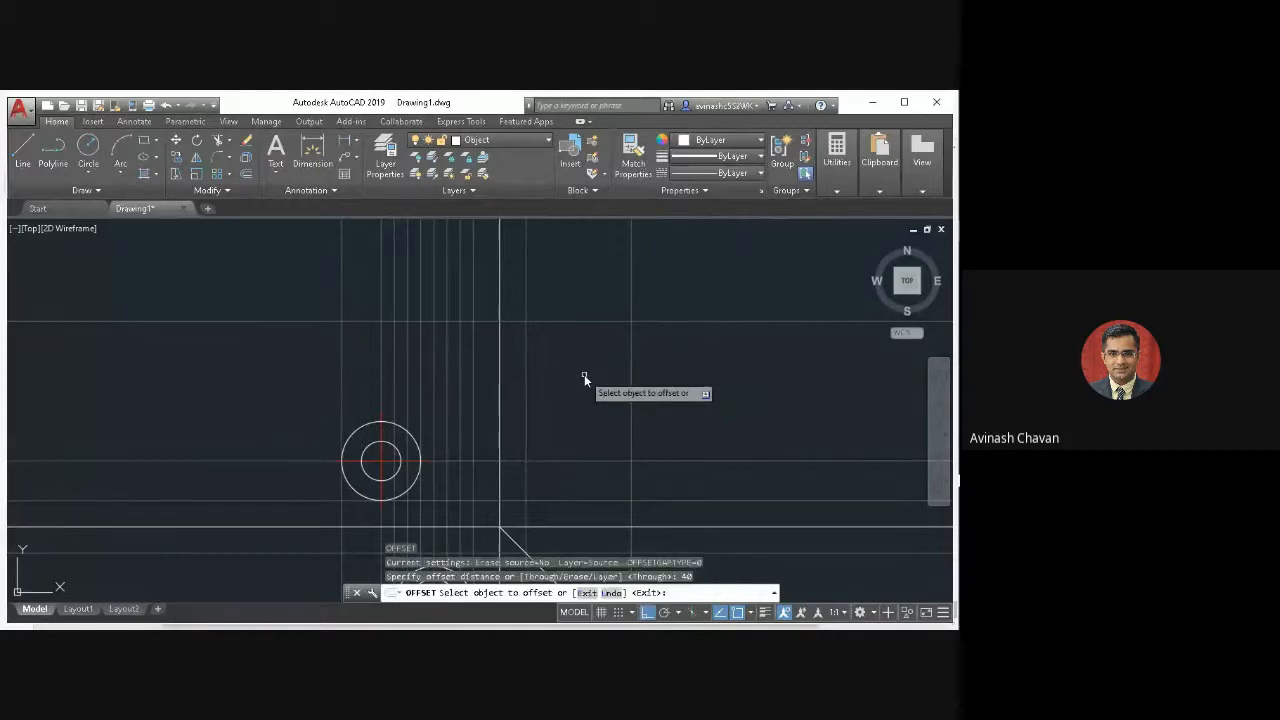
left_click(561, 321)
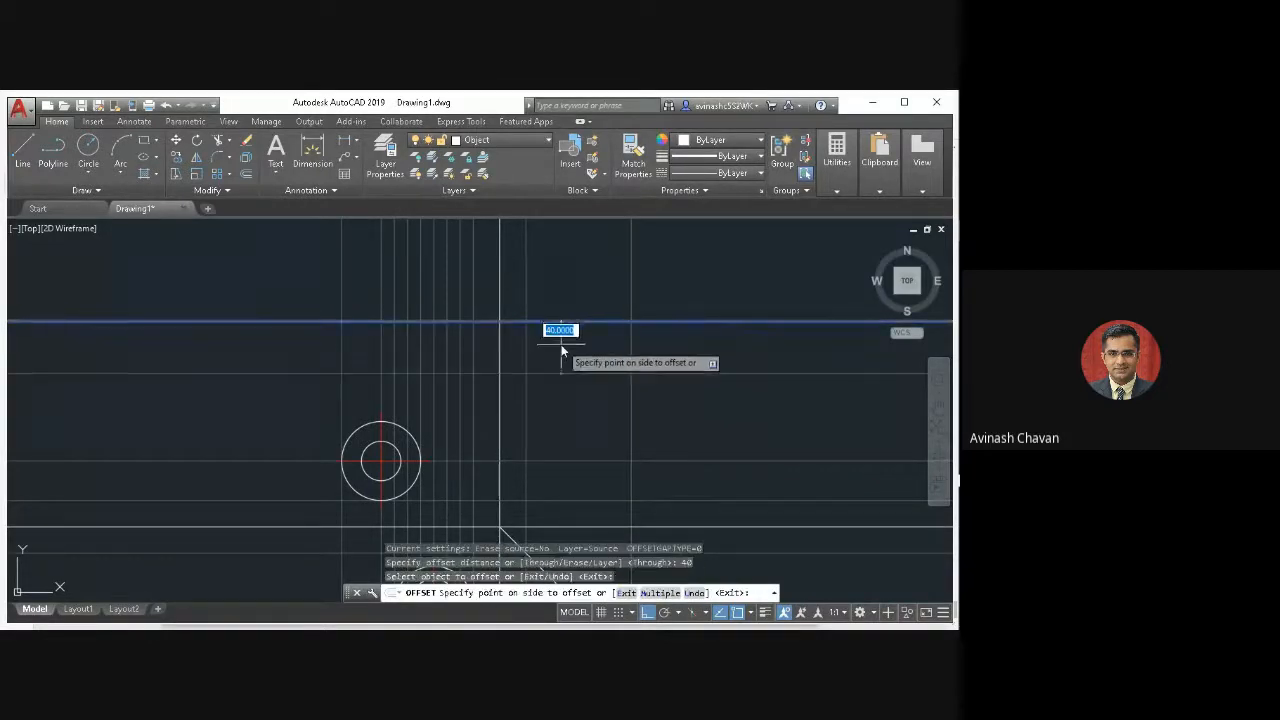
left_click(588, 346)
Offset the horizontal construction line 40 below the front view's top edge by a further 20 downward.
key("Return")
key("Return")
type("20")
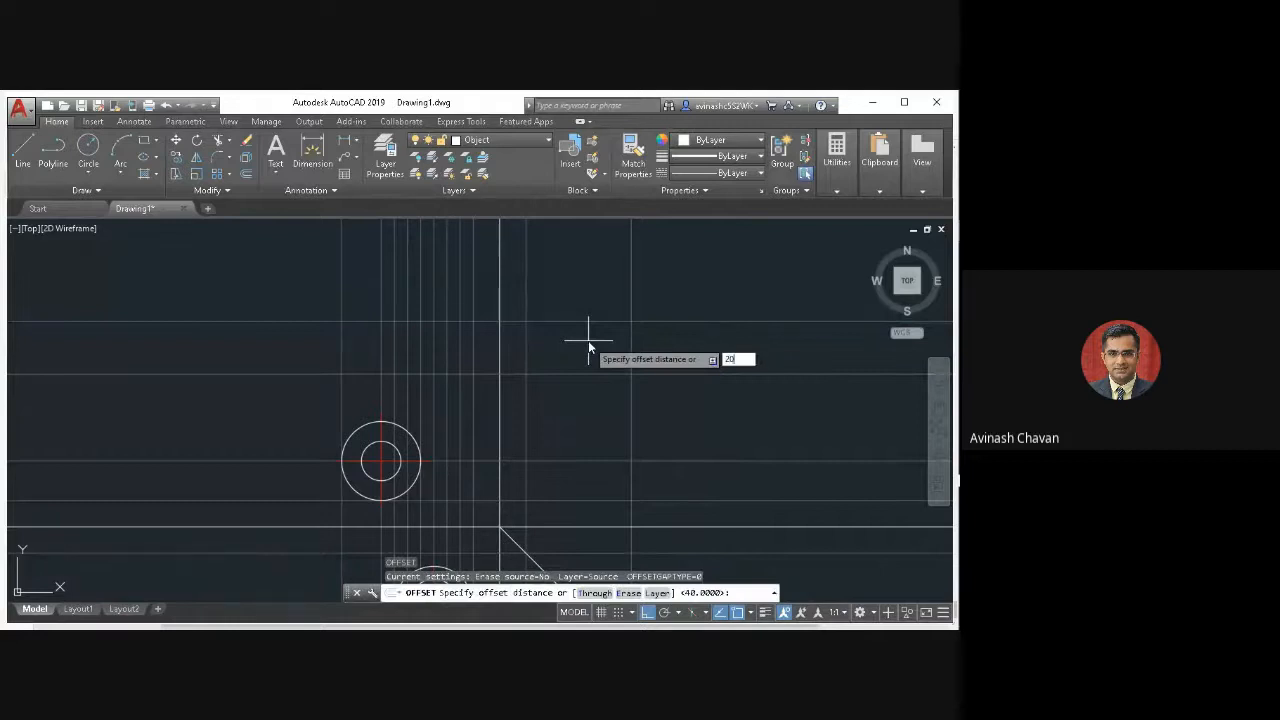
key("Return")
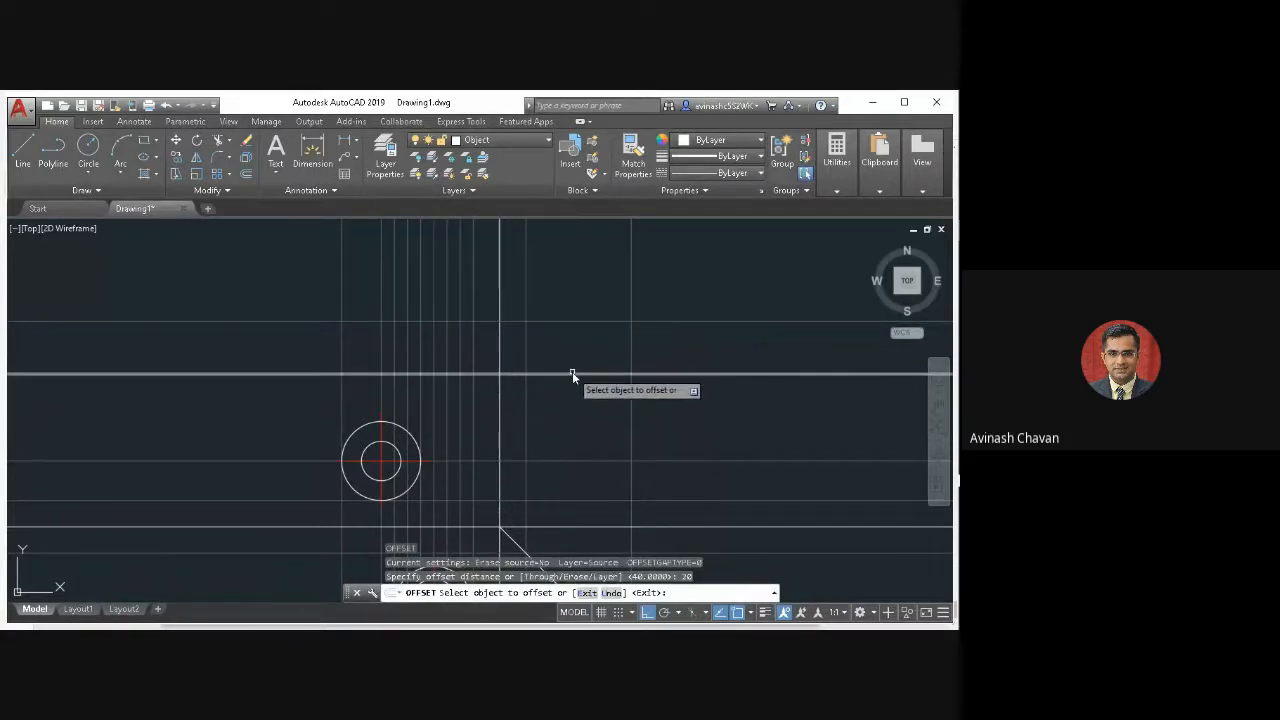
left_click(572, 373)
left_click(575, 398)
key("Escape")
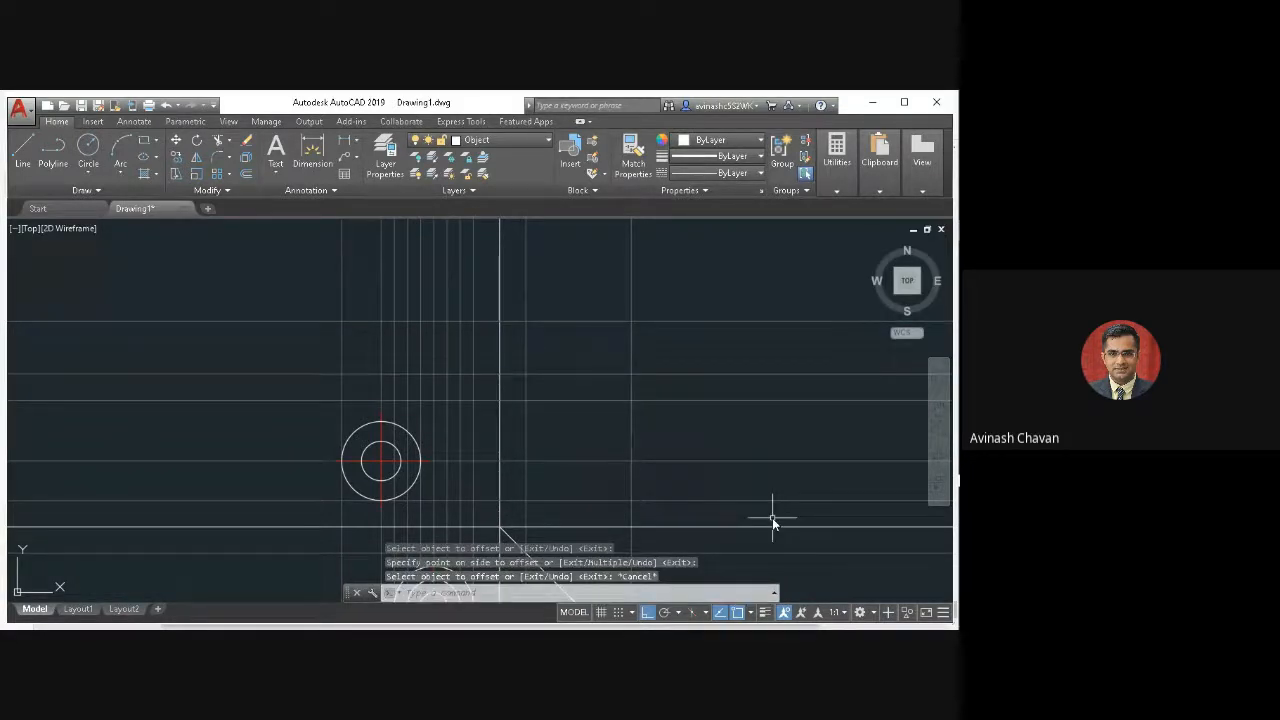
Check the PDF manual and offset the vertical line through the front-view circles' center 20 toward the side view.
key("alt+Tab")
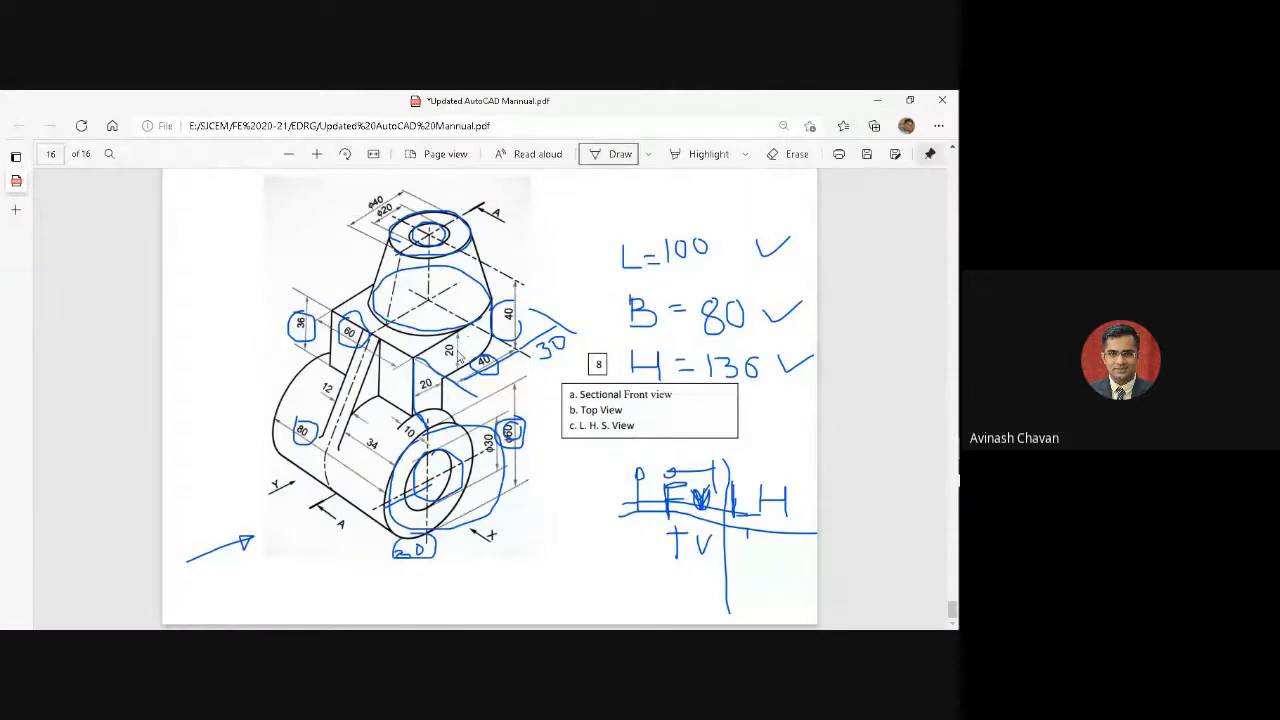
key("alt+Tab")
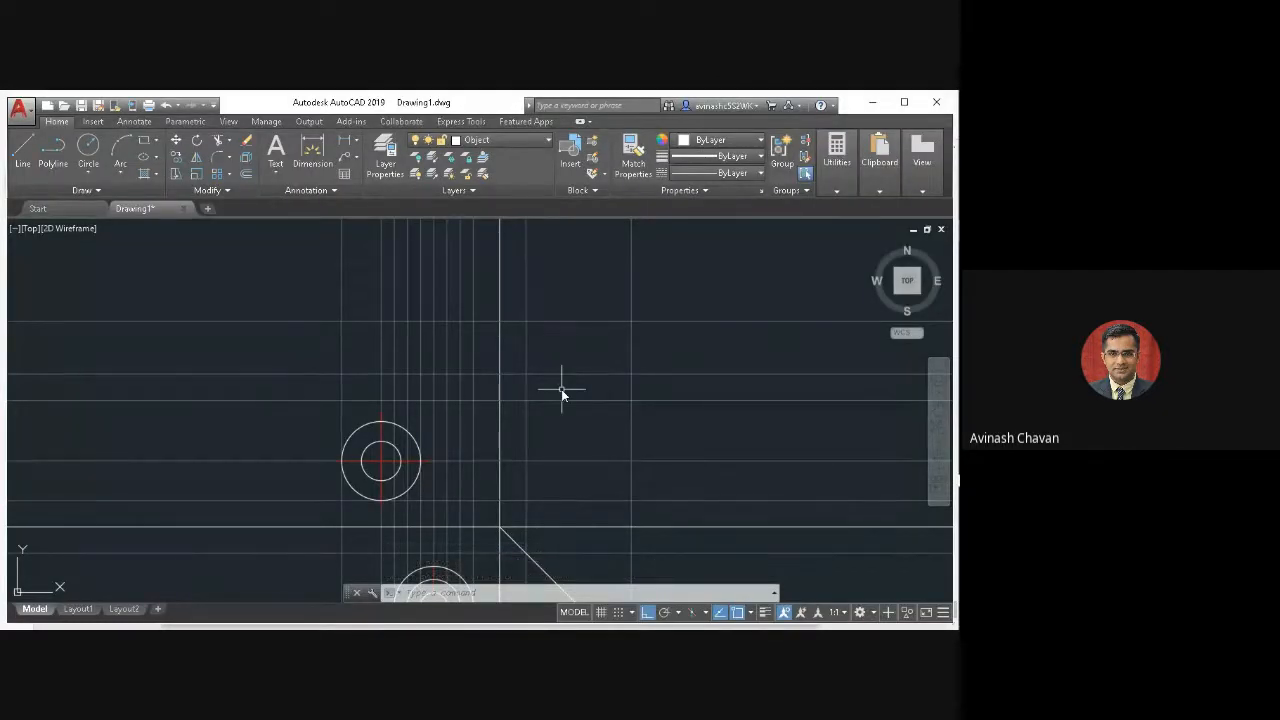
key("alt+Tab")
key("alt+Tab")
type("o")
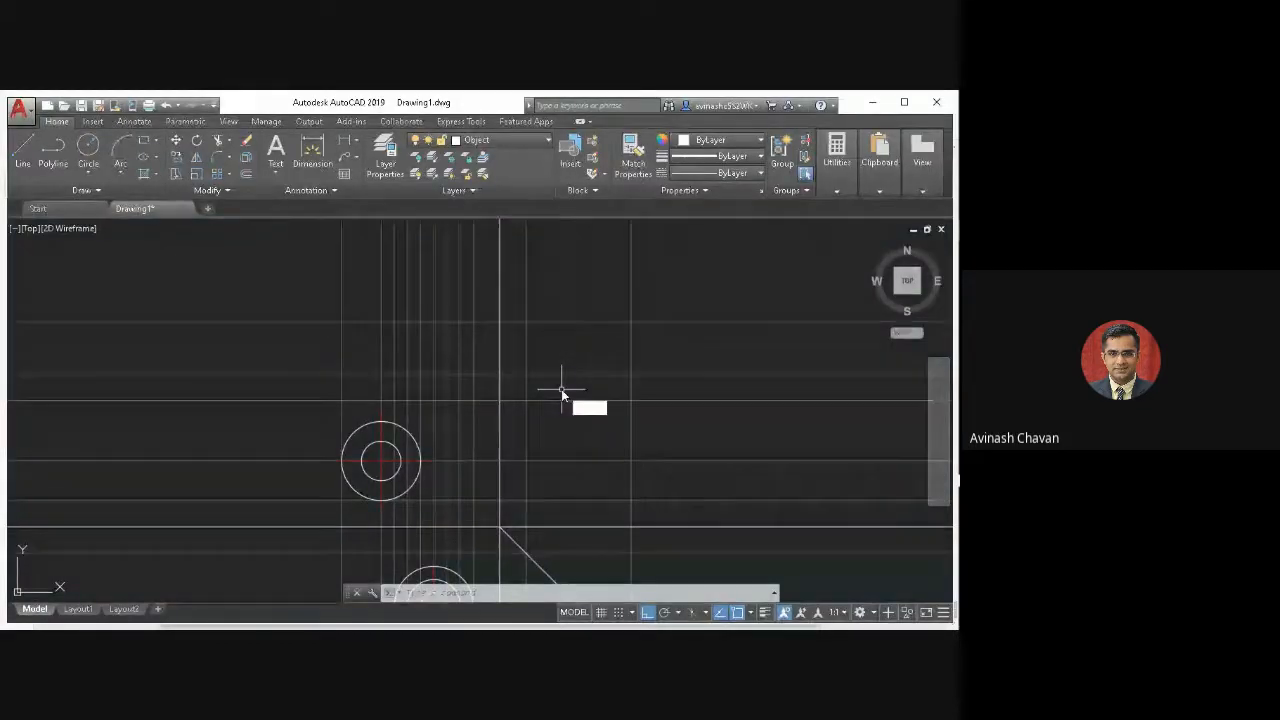
key("Return")
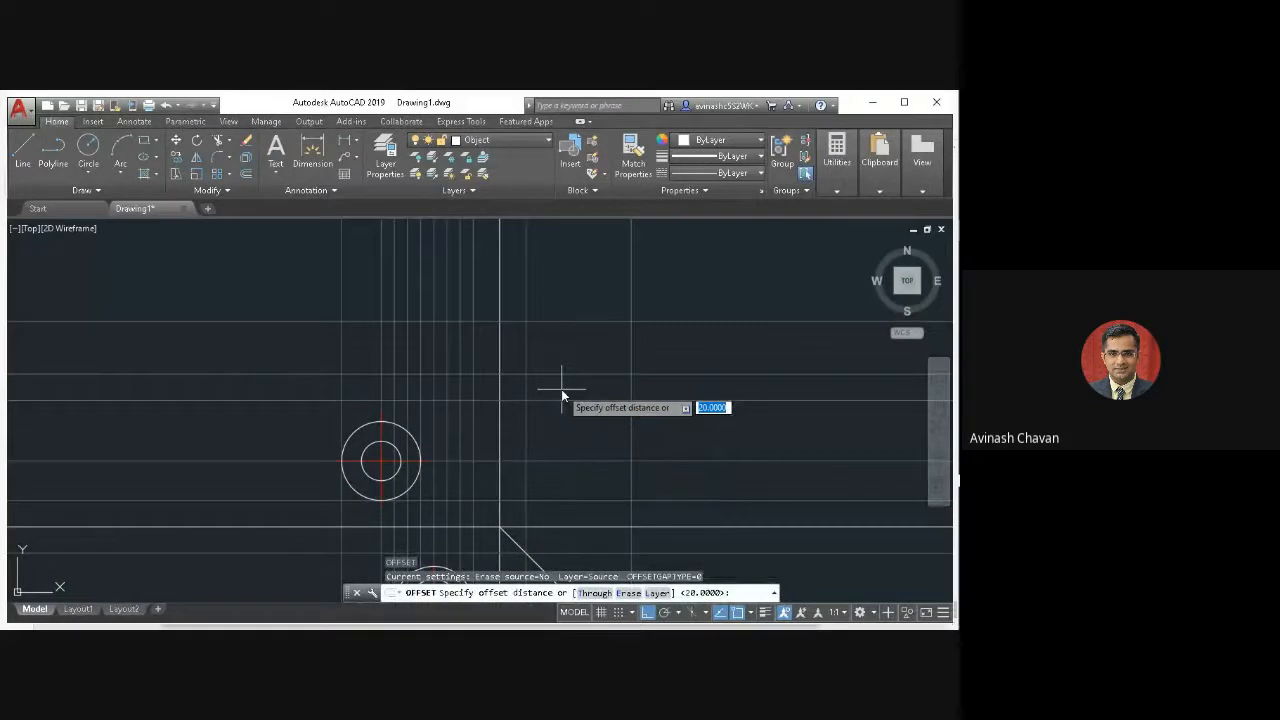
key("Return")
scroll(357, 405, "up", 4)
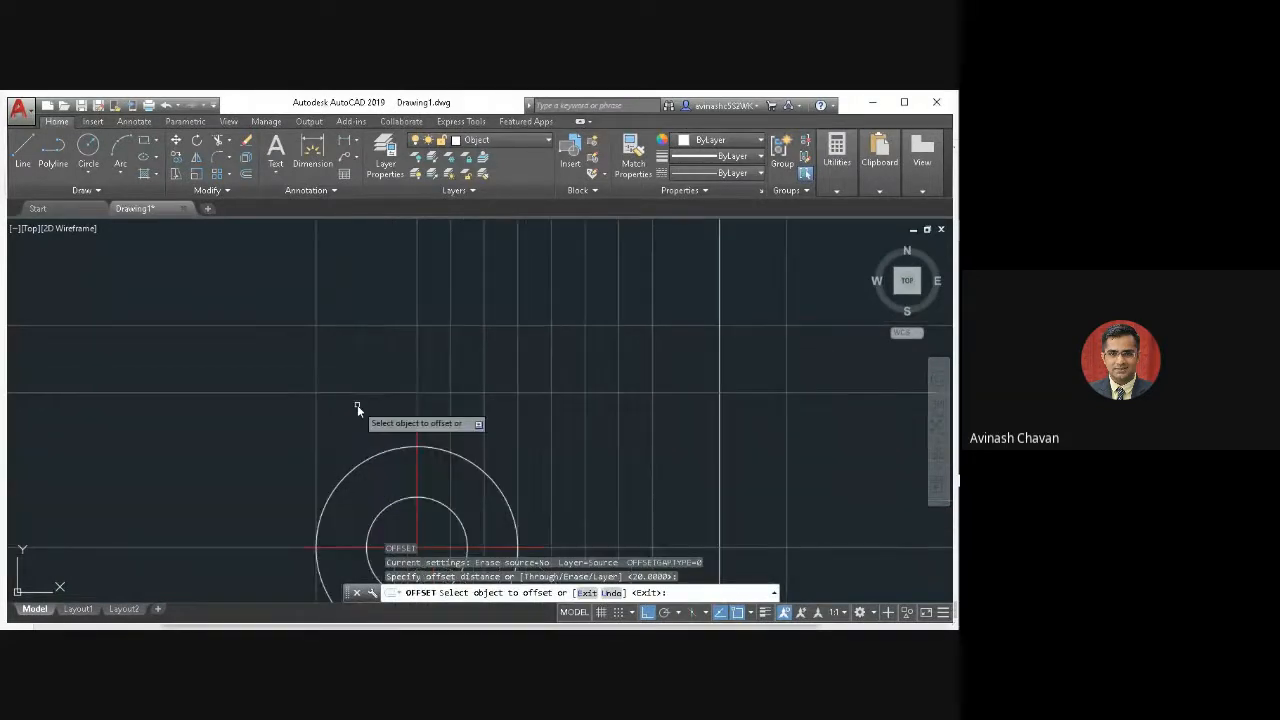
left_click(418, 299)
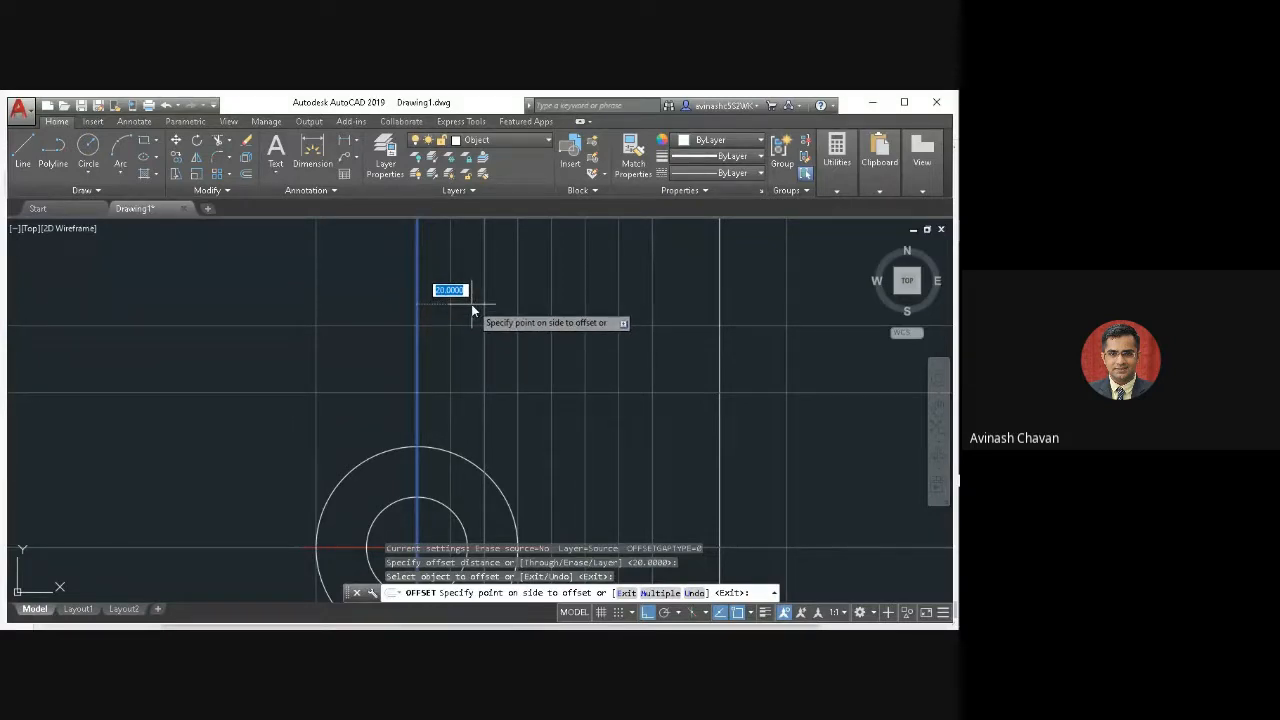
scroll(471, 304, "down", 4)
scroll(485, 365, "up", 4)
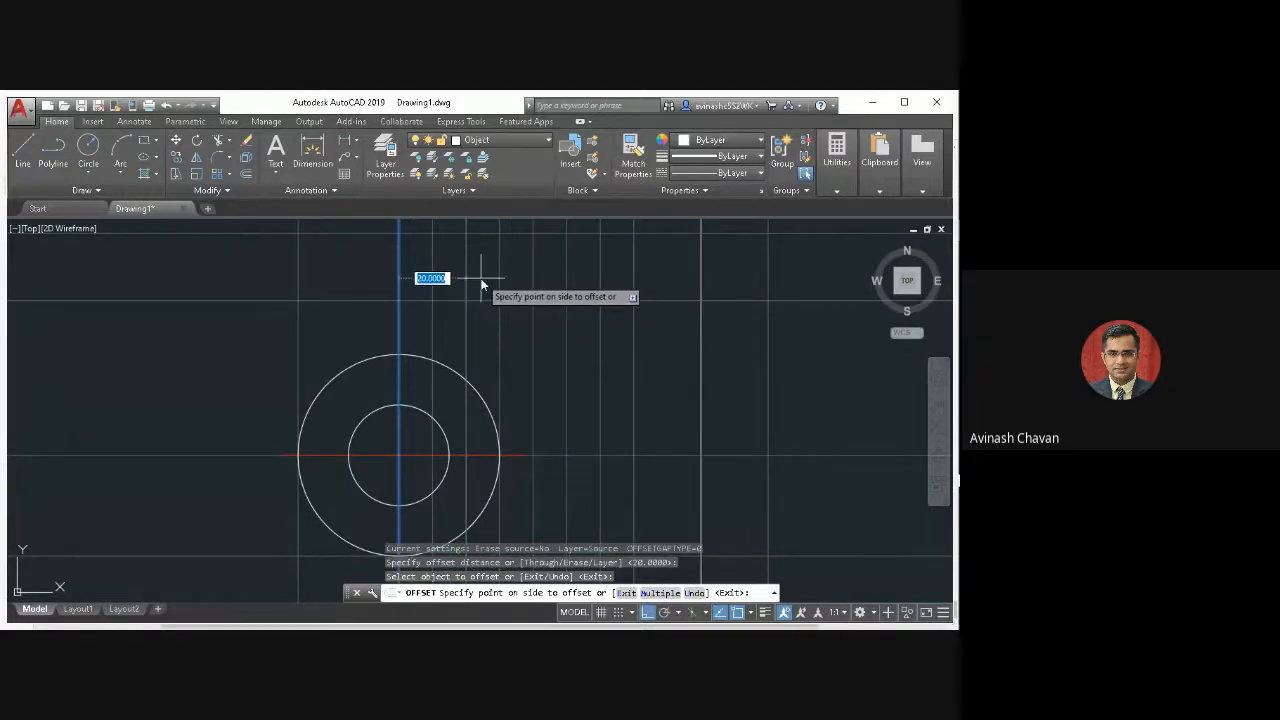
left_click(484, 288)
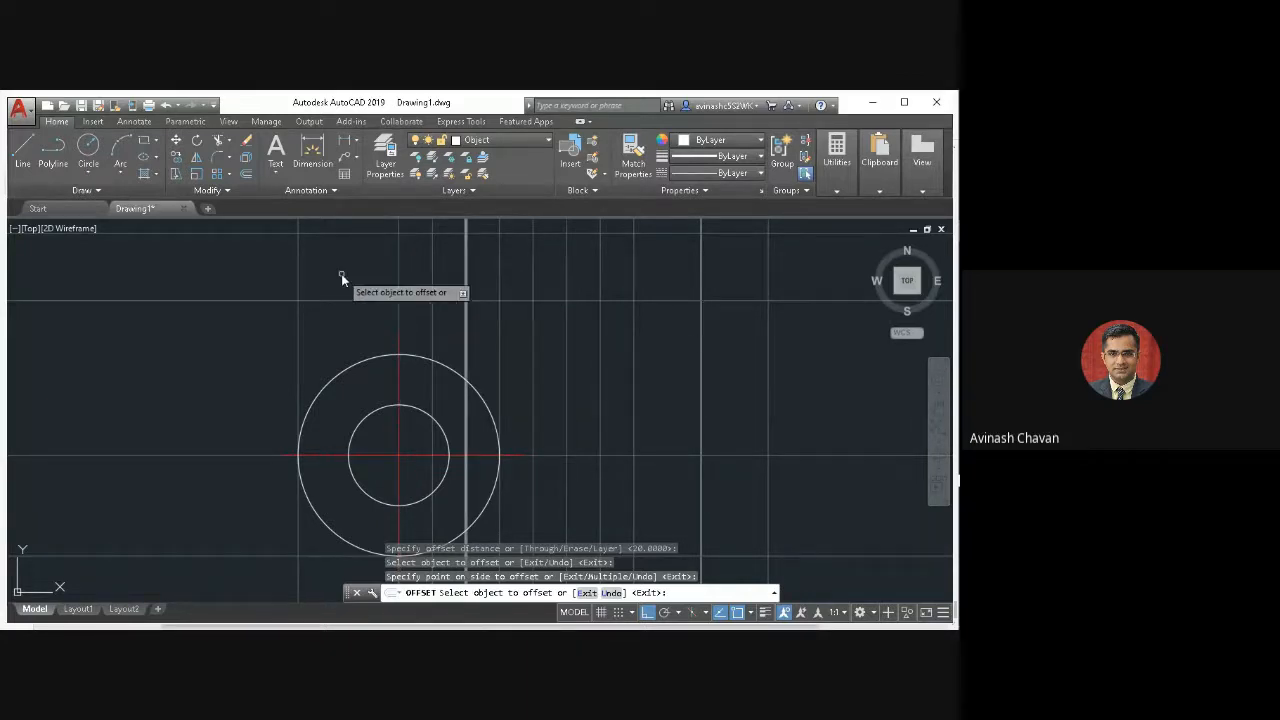
scroll(337, 277, "down", 3)
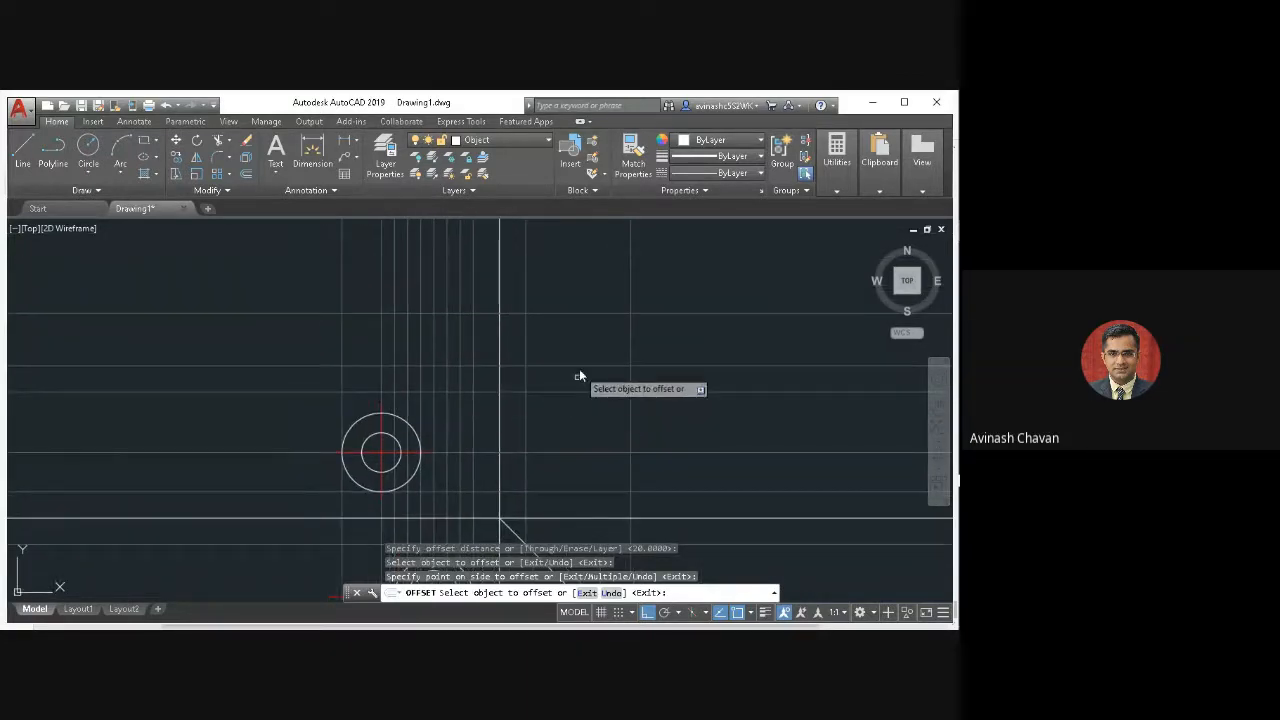
On the Object layer, draw a vertical line 36 long from the outer front-view circle's top quadrant up to the horizontal construction line.
left_click(515, 140)
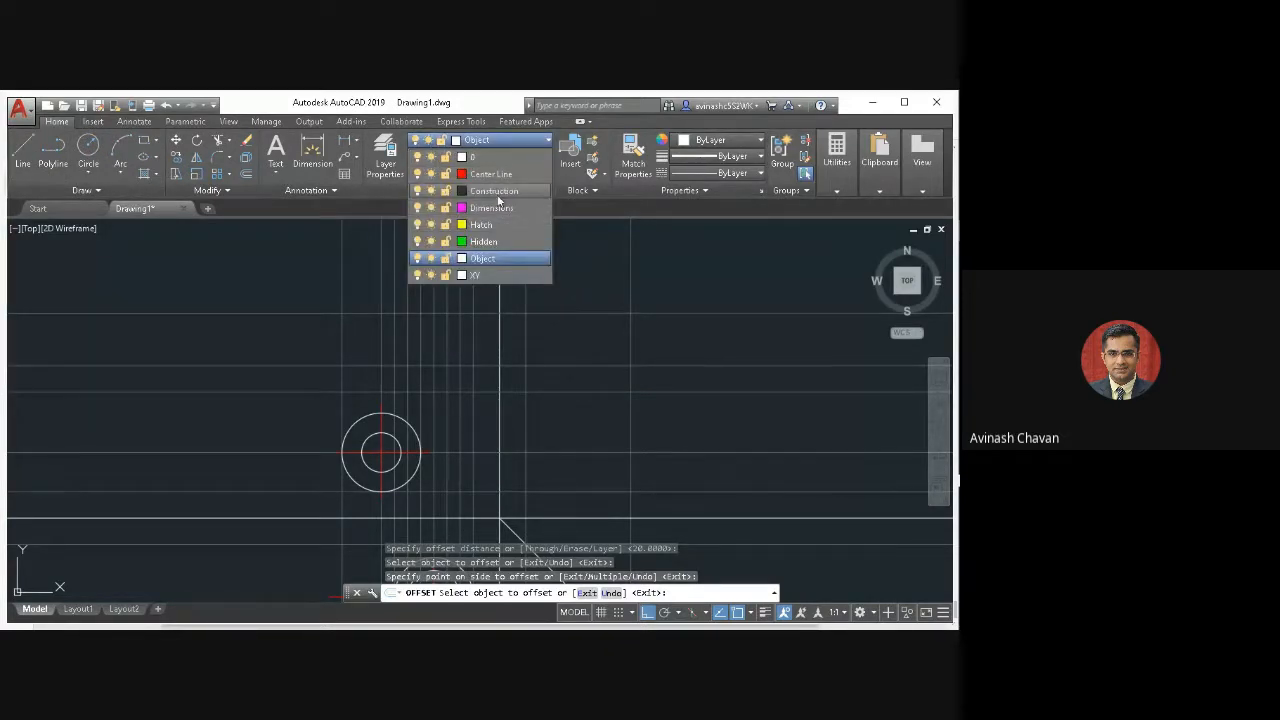
left_click(483, 259)
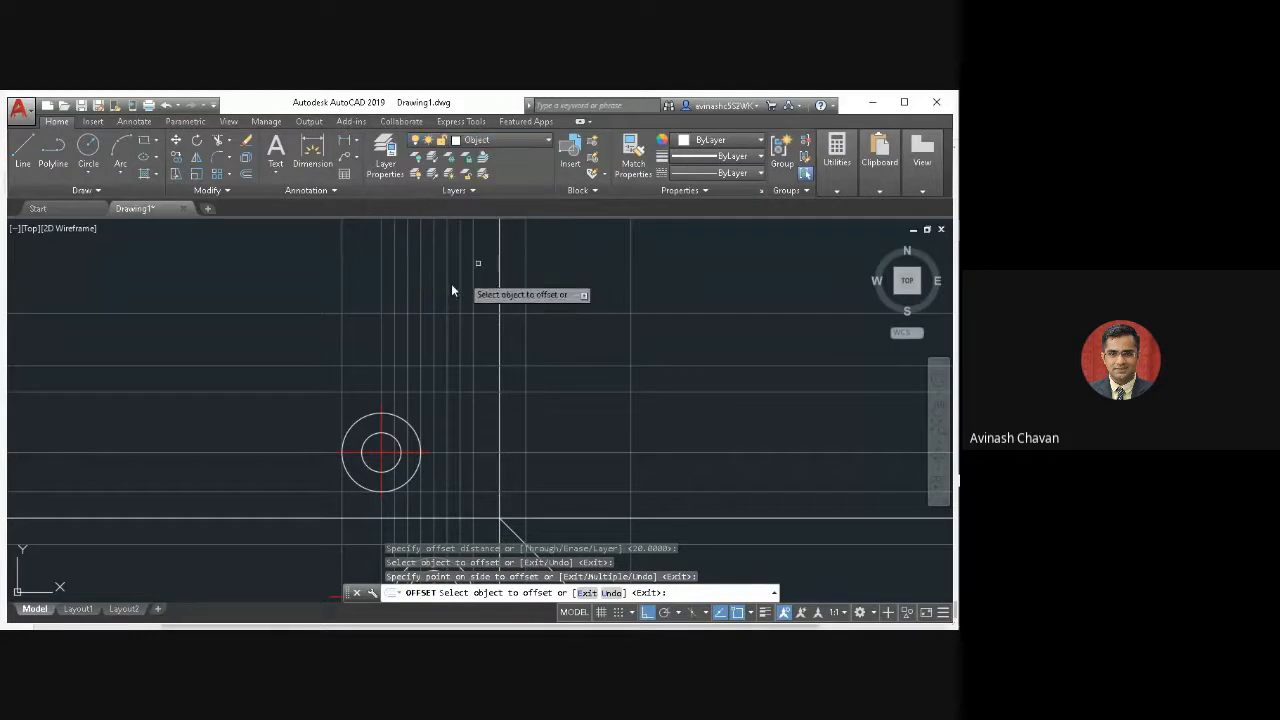
left_click(20, 157)
key("alt+Tab")
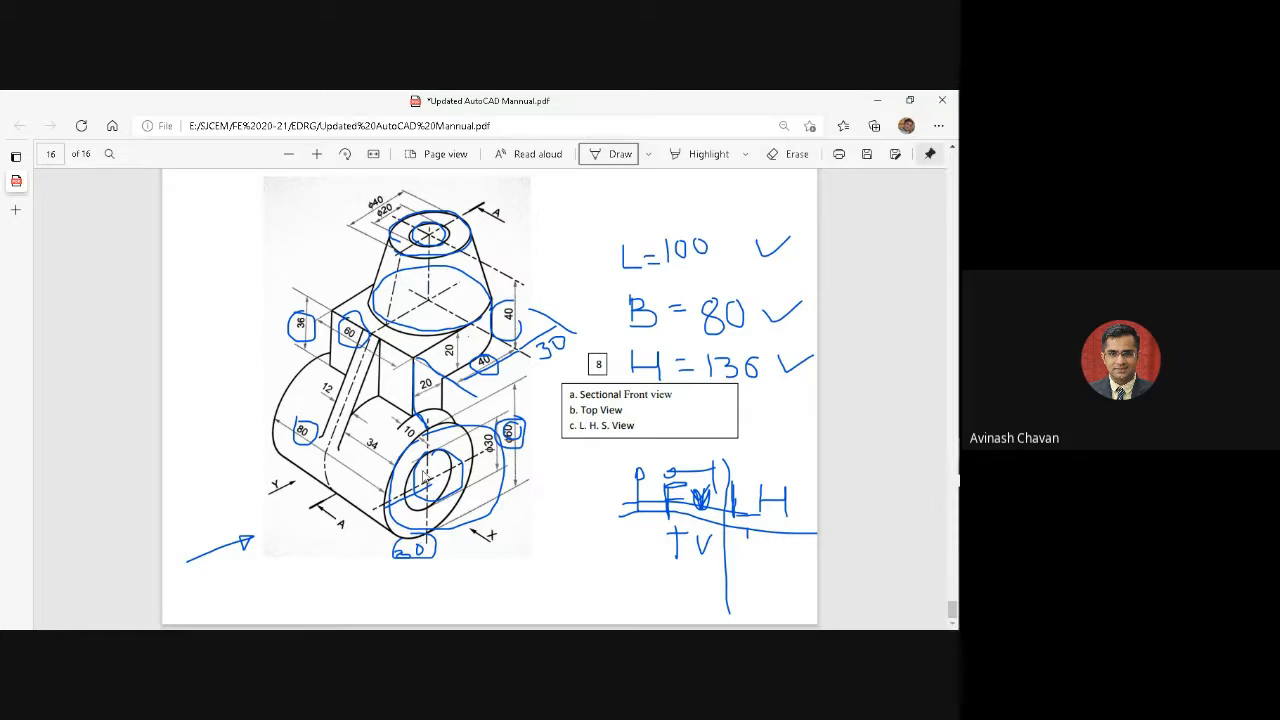
key("alt+Tab")
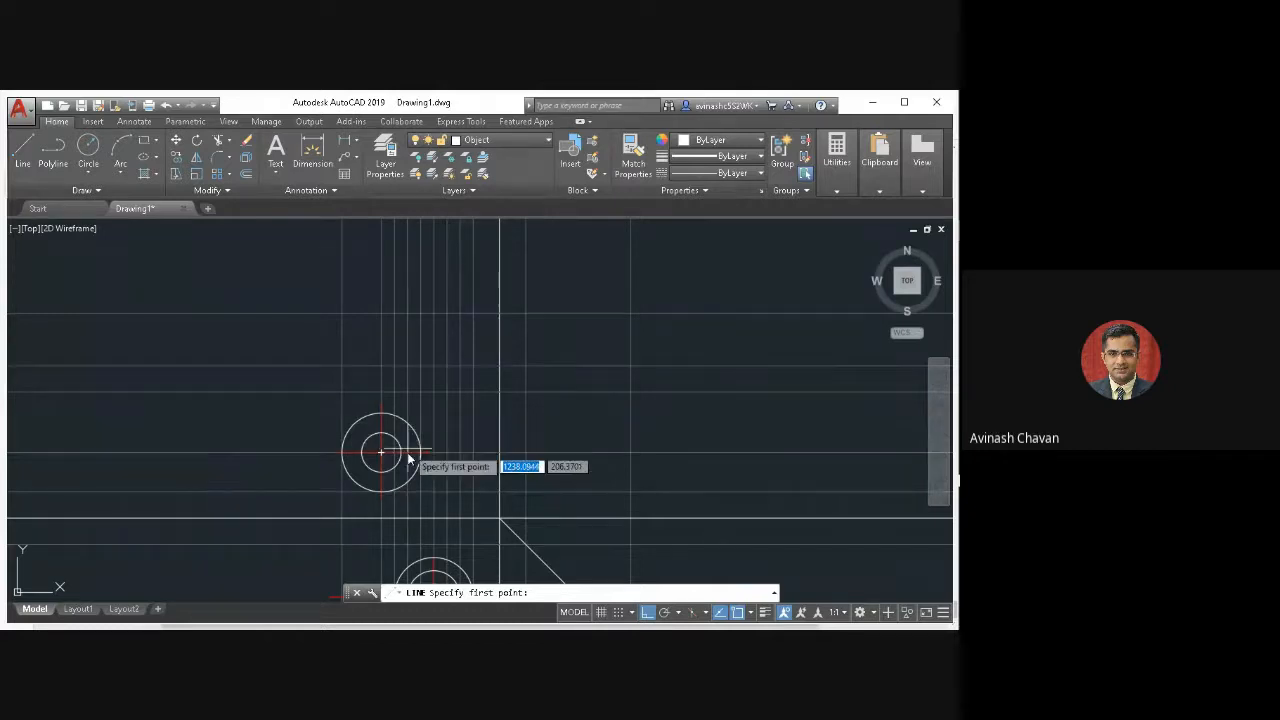
key("alt+Tab")
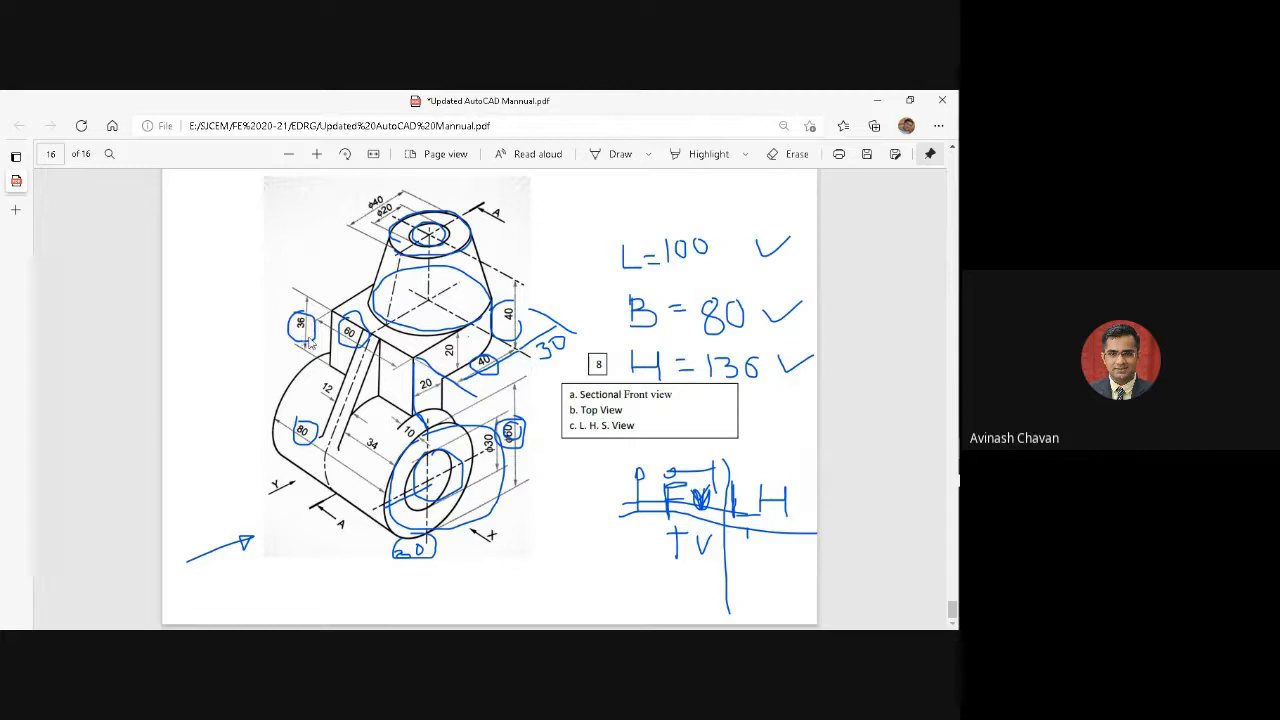
key("alt+Tab")
left_click(24, 152)
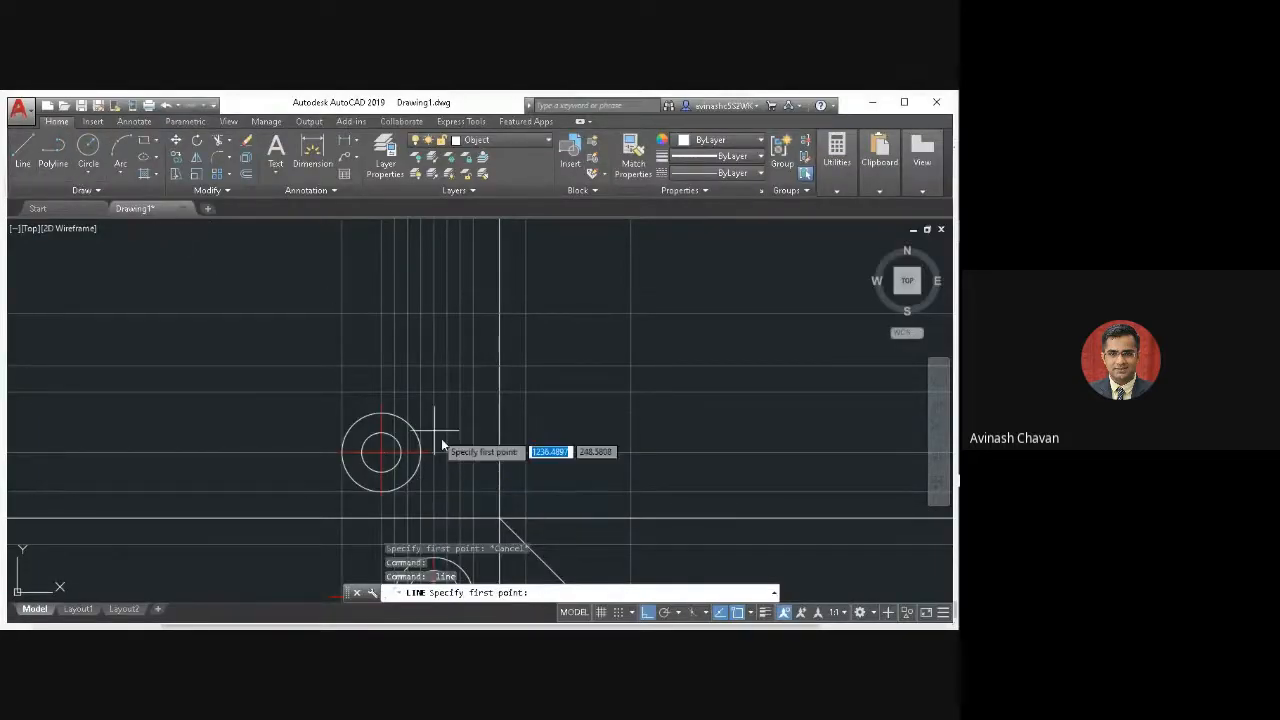
scroll(426, 443, "up", 2)
left_click(354, 399)
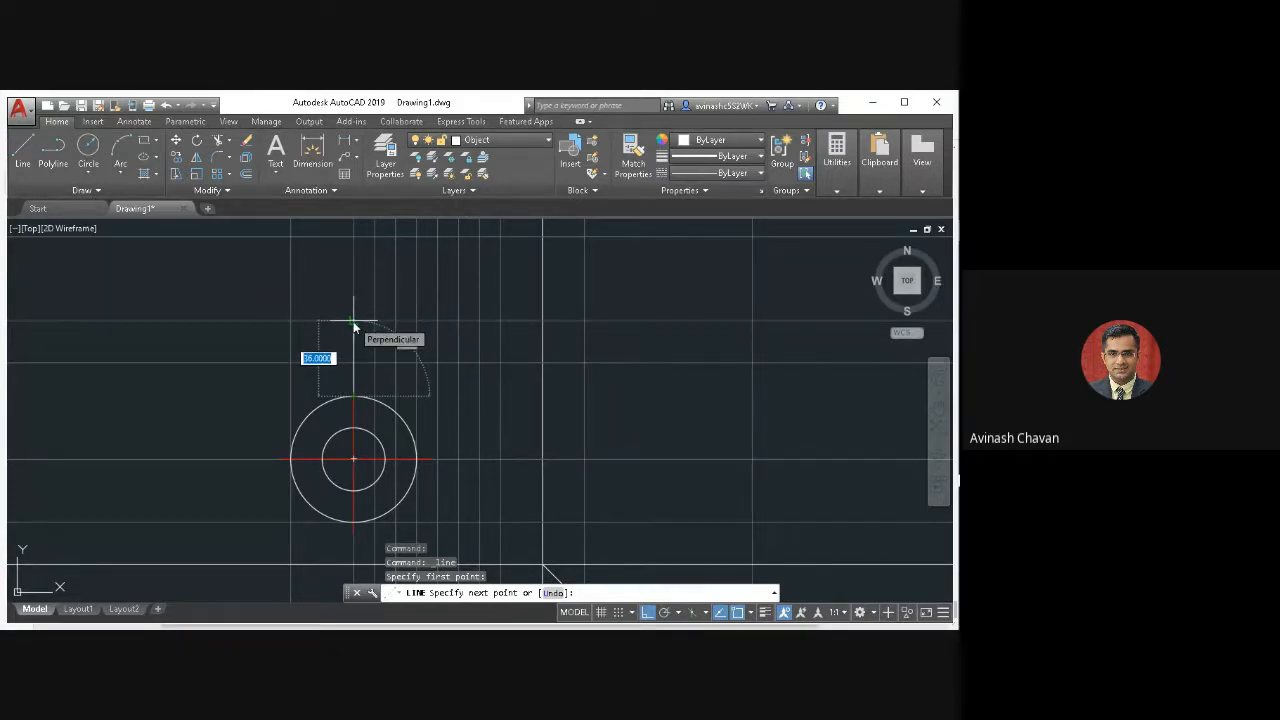
left_click(353, 324)
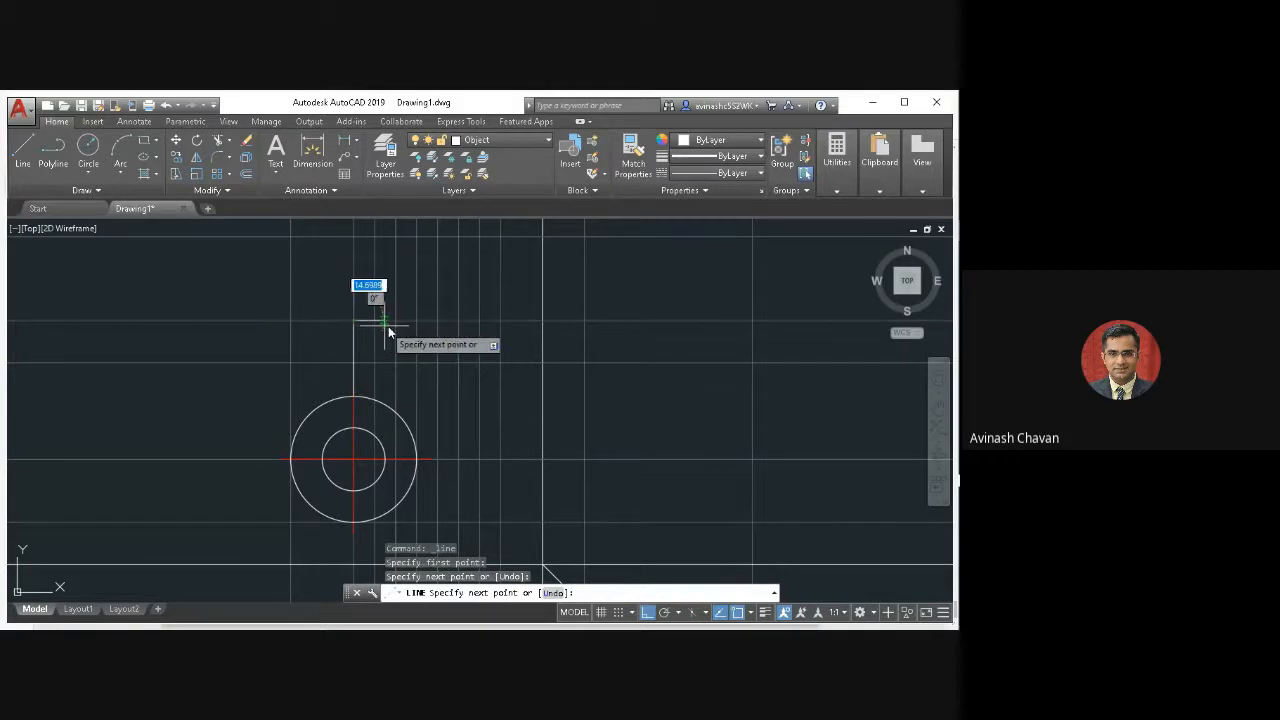
Check the PDF manual and continue the front view outline horizontally to the last vertical construction line before the side view, then 20 downward.
key("alt+Tab")
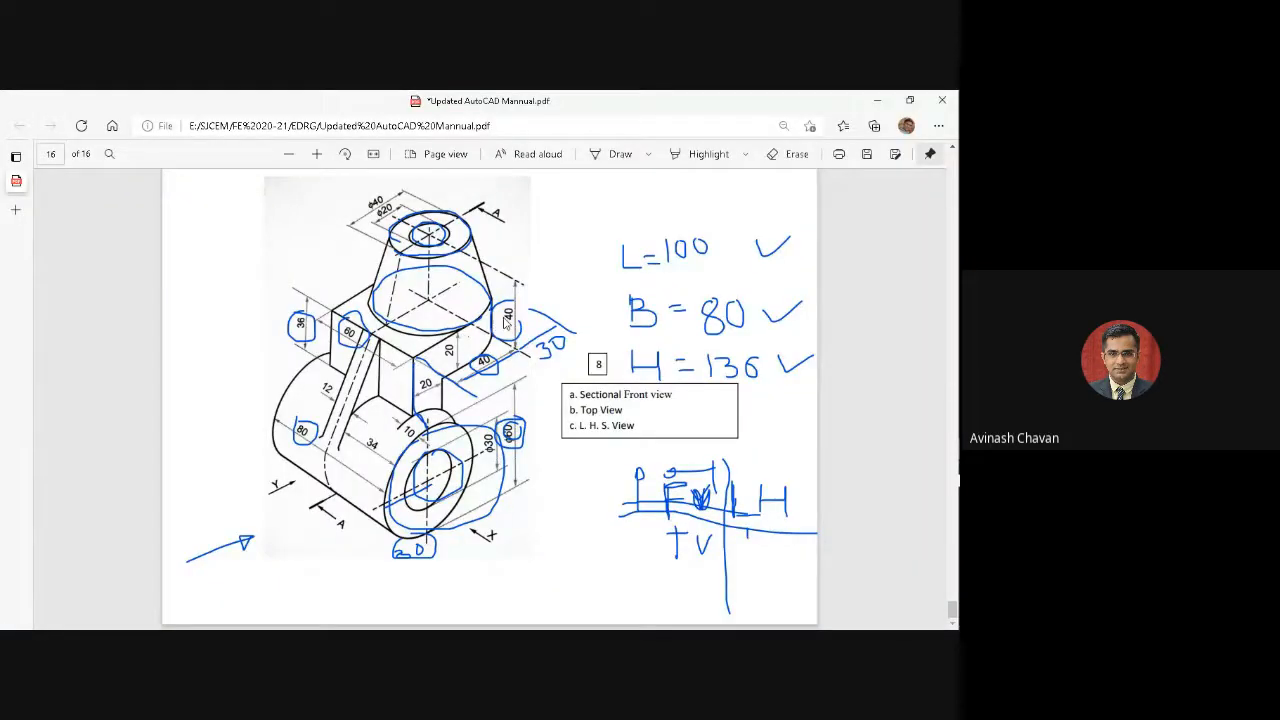
key("alt+Tab")
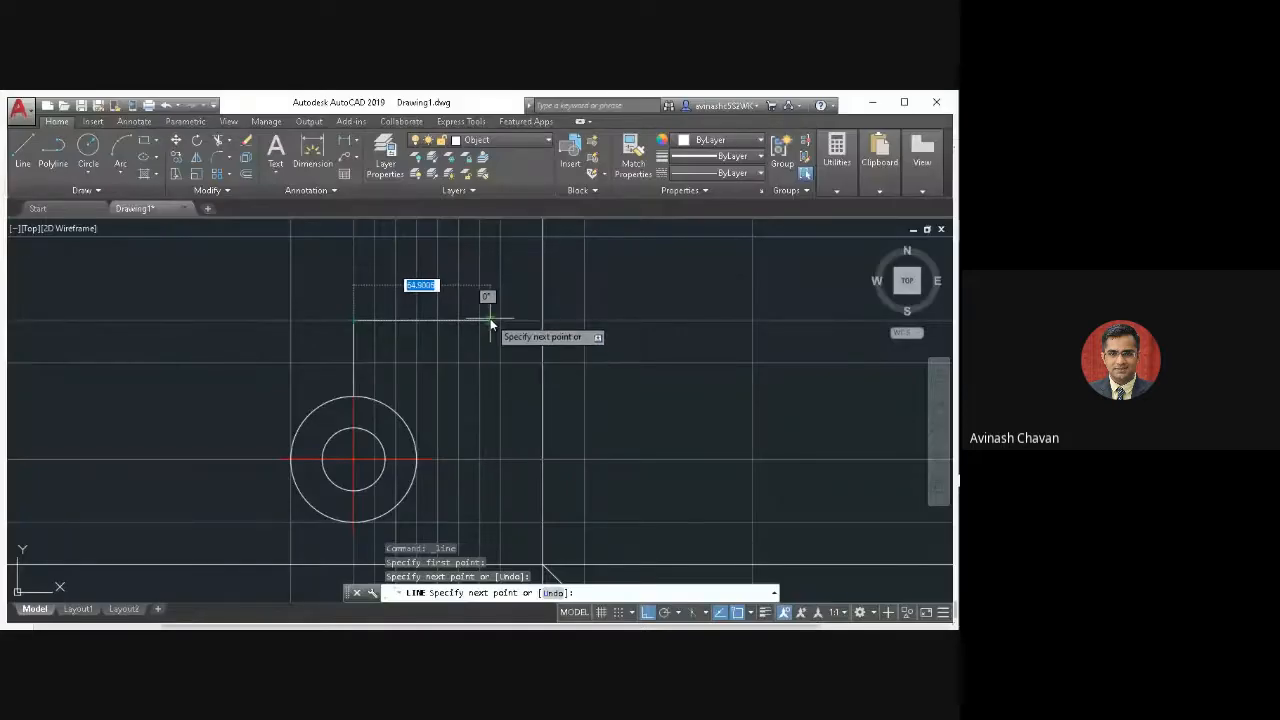
left_click(500, 321)
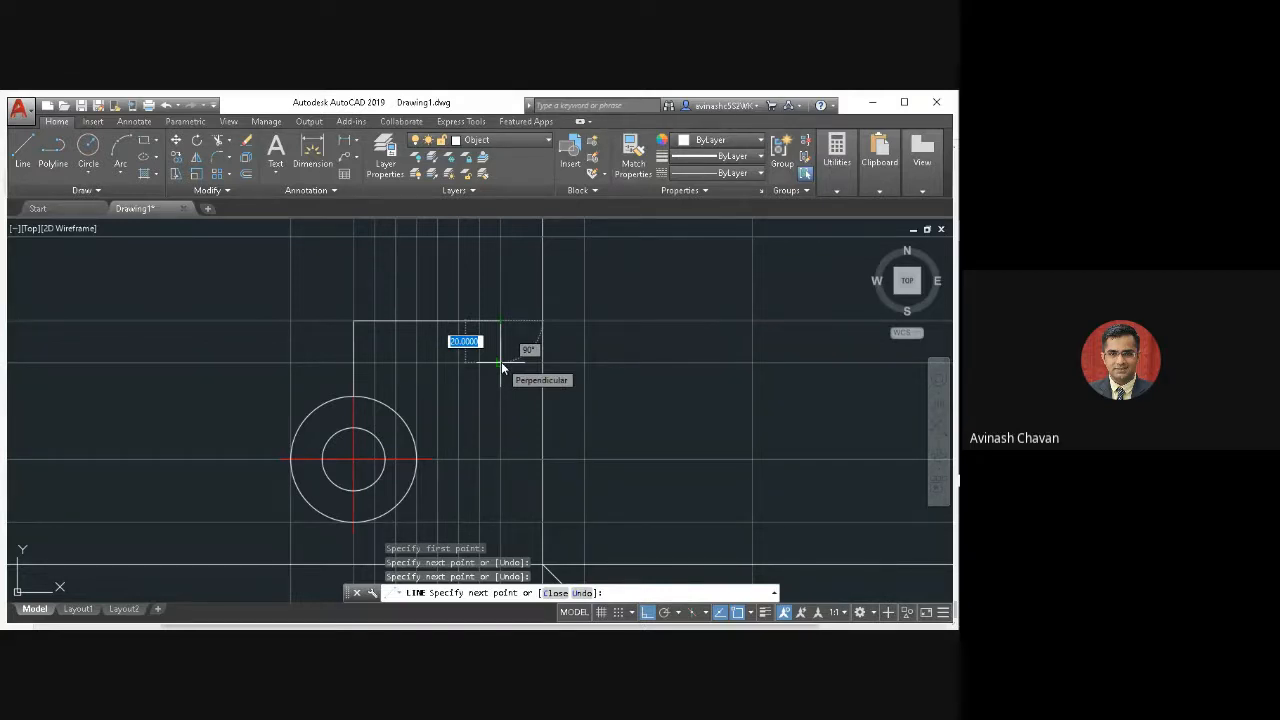
key("alt+Tab")
key("alt+Tab")
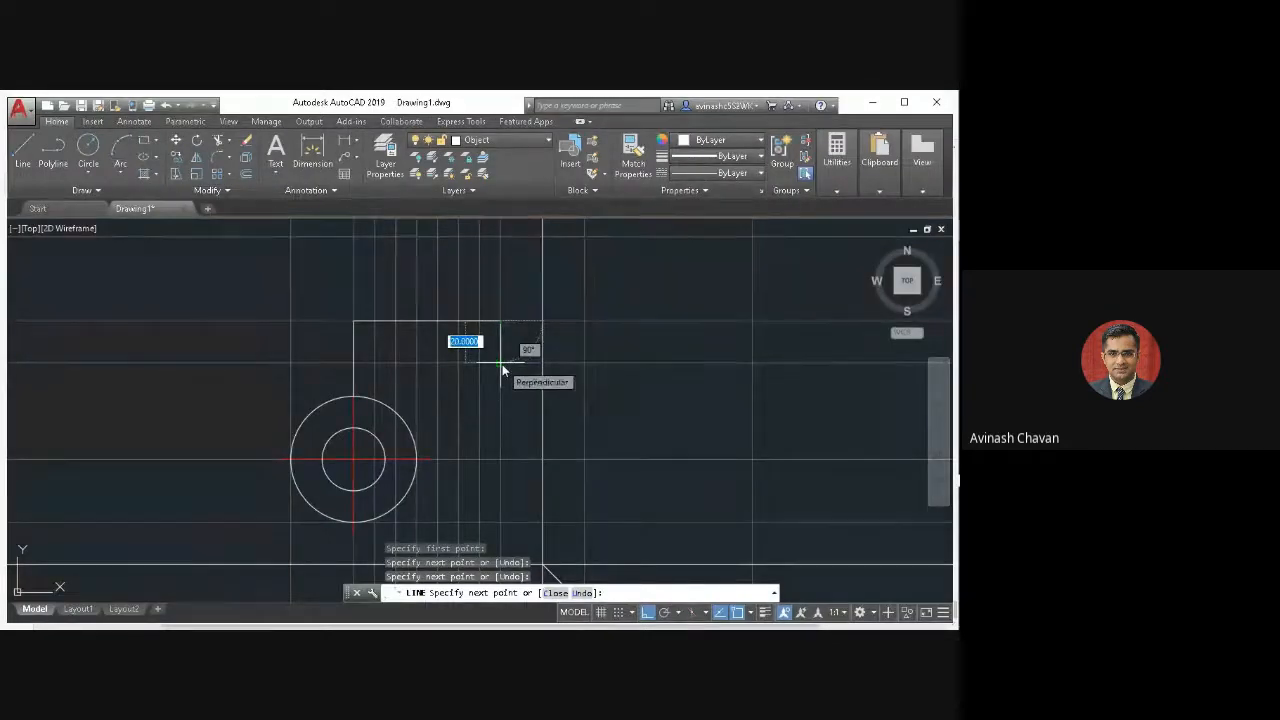
left_click(501, 364)
key("alt+Tab")
key("alt+Tab")
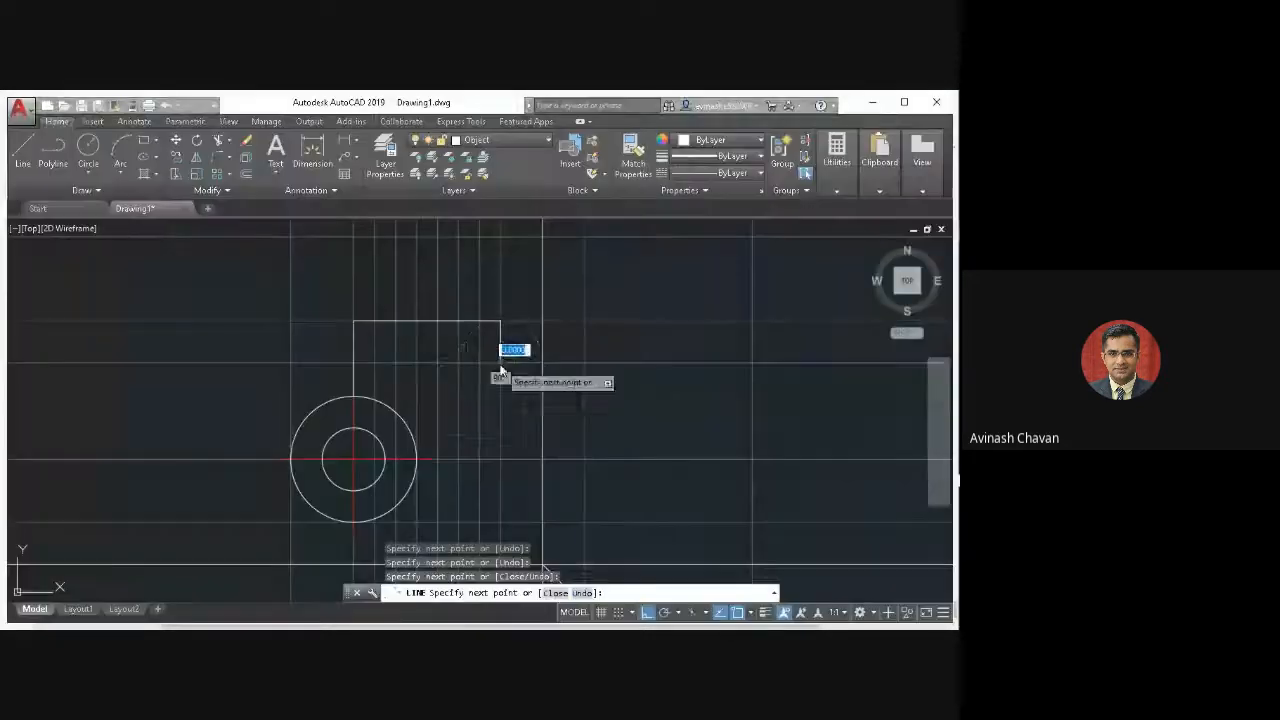
Complete the L-shaped bracket outline with a lower edge 50 long and a vertical line down to the outer circle.
scroll(455, 366, "up", 4)
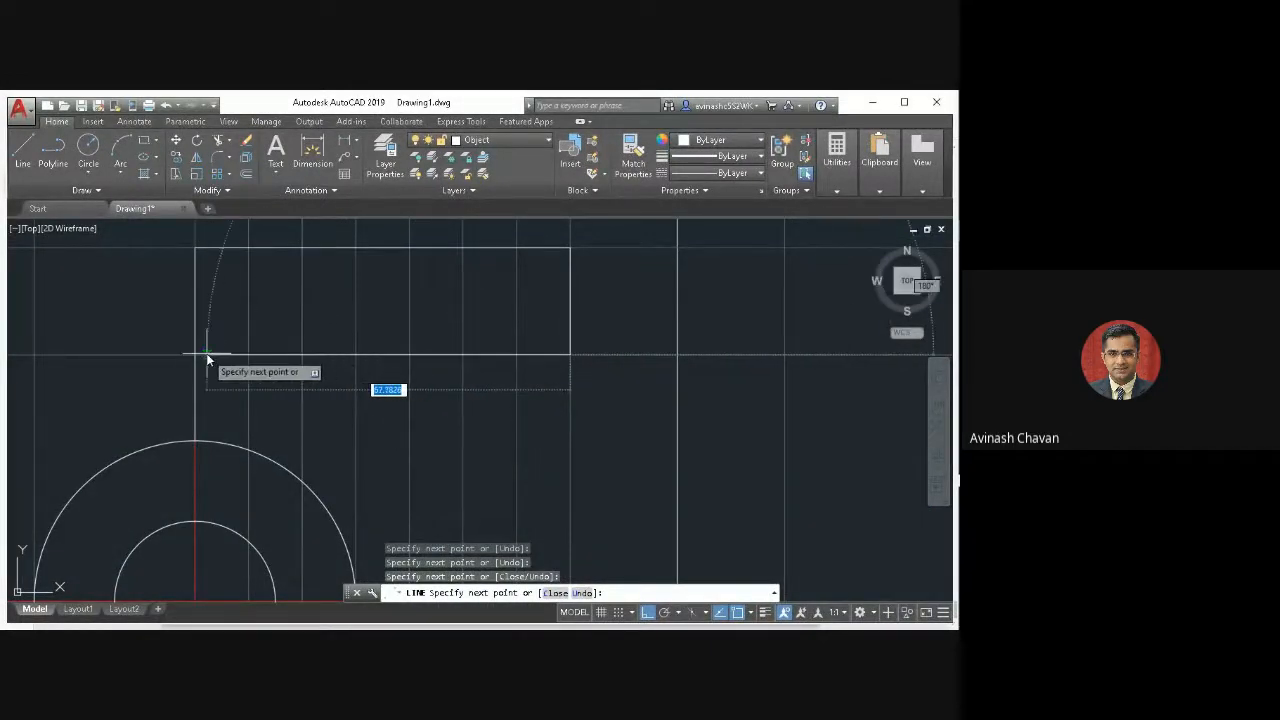
left_click(300, 365)
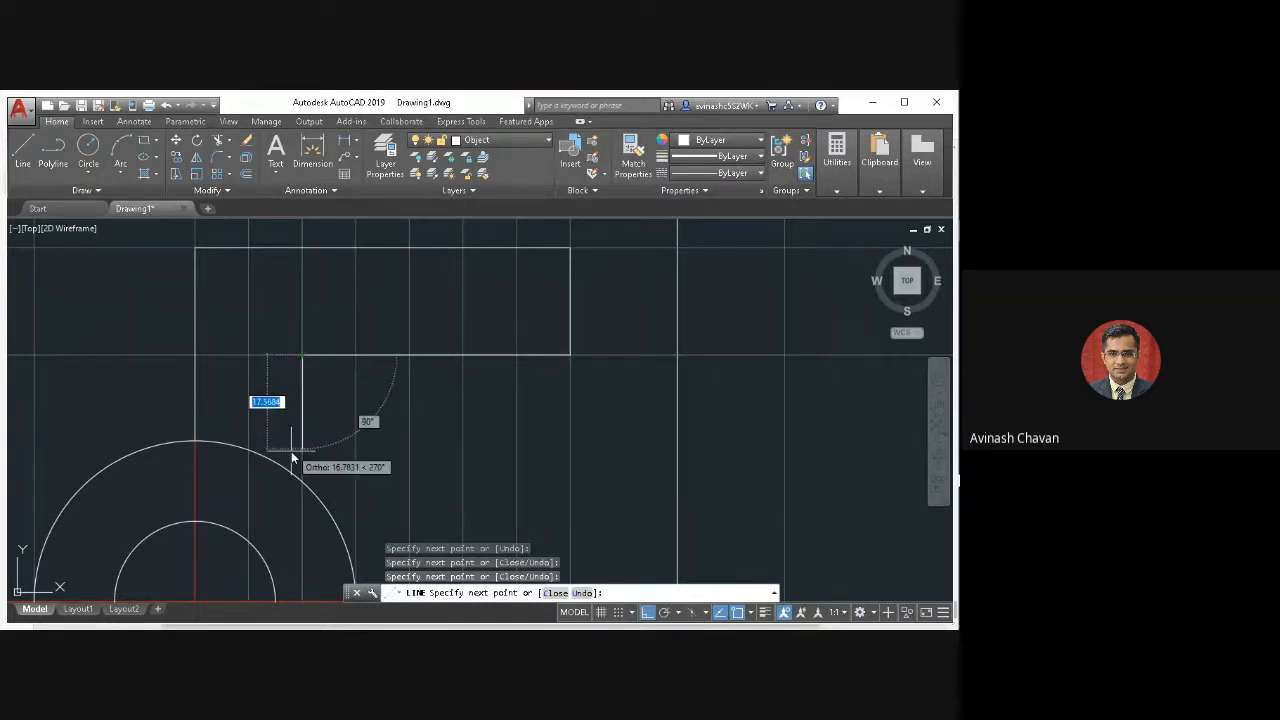
left_click(303, 483)
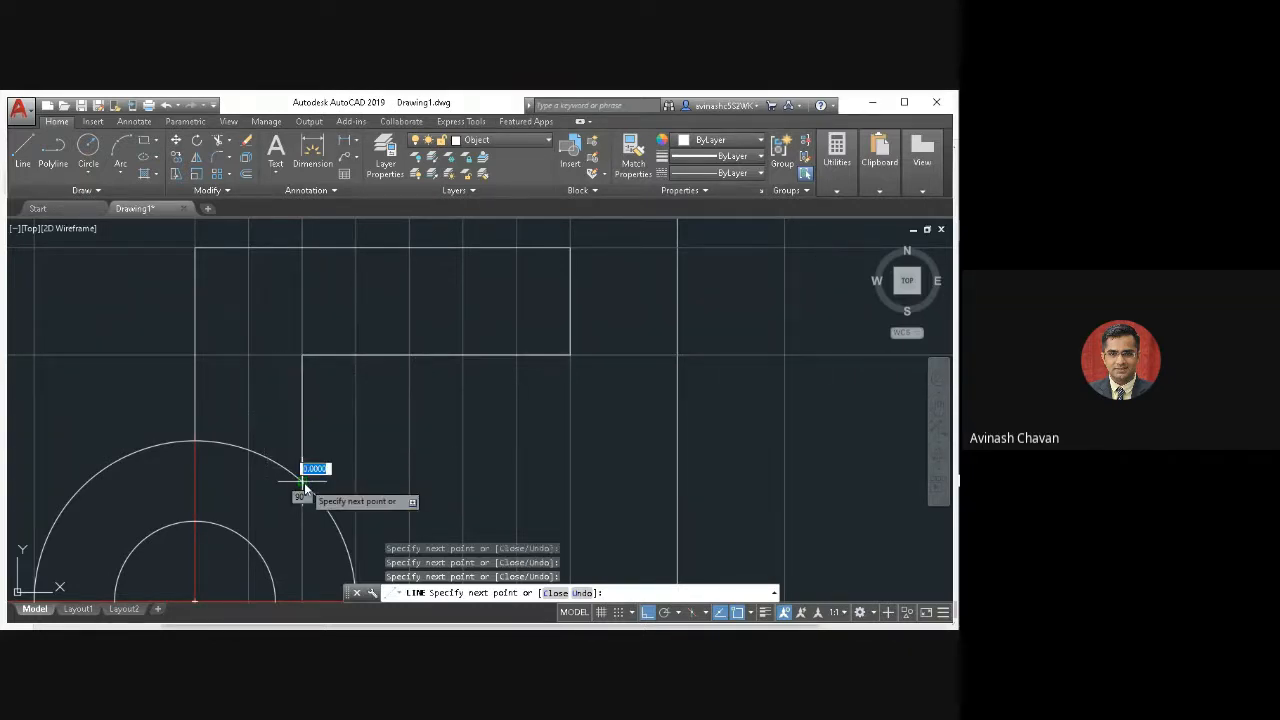
key("Escape")
scroll(341, 430, "down", 4)
key("alt+Tab")
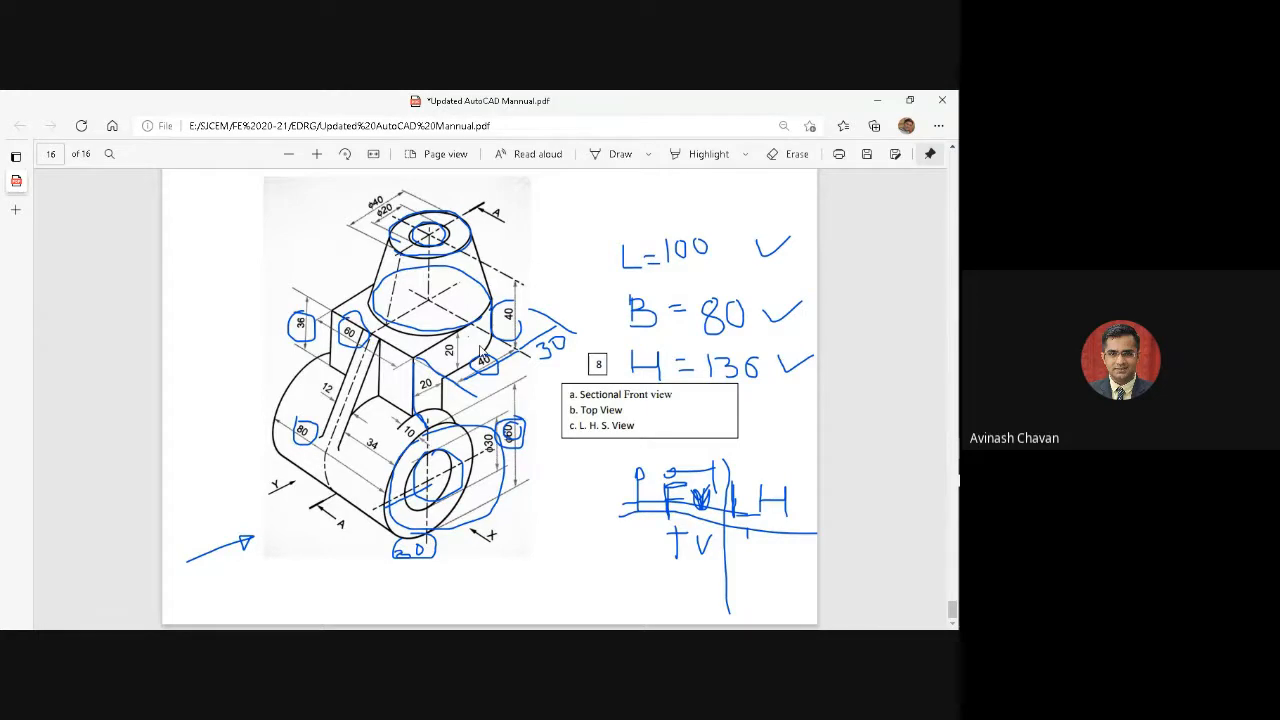
key("alt+Tab")
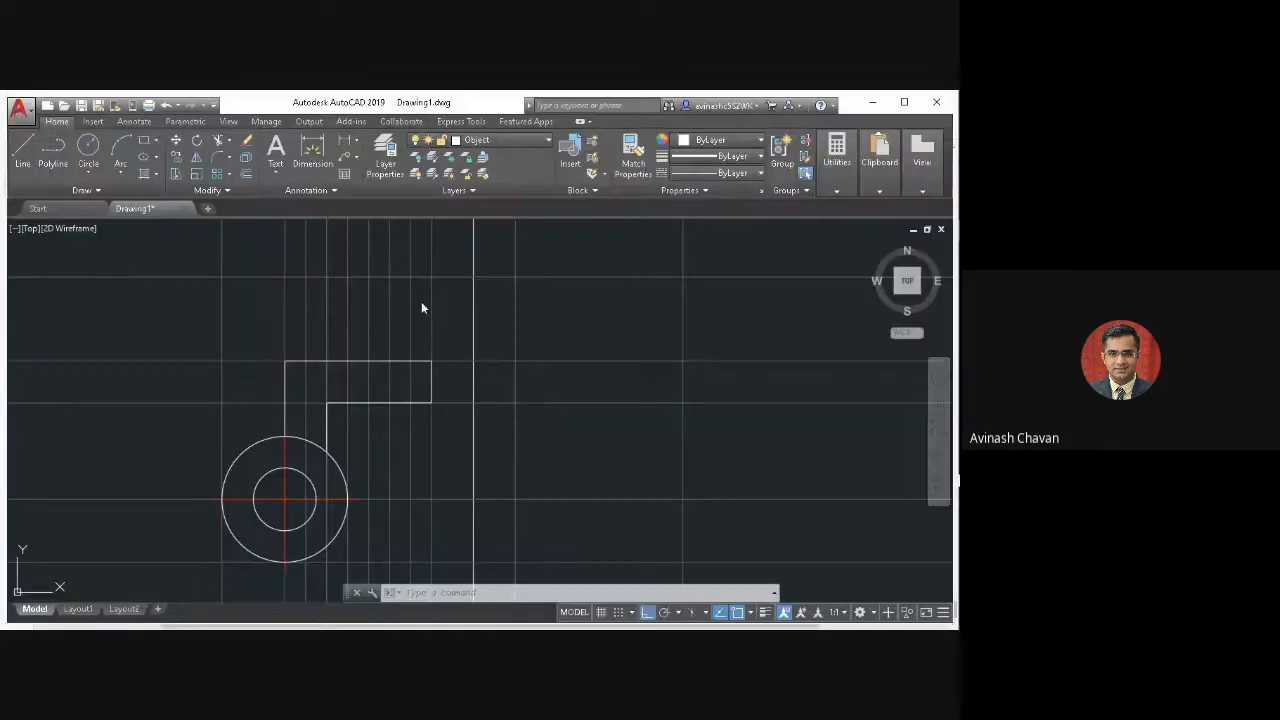
middle_click_drag(363, 330, 348, 395)
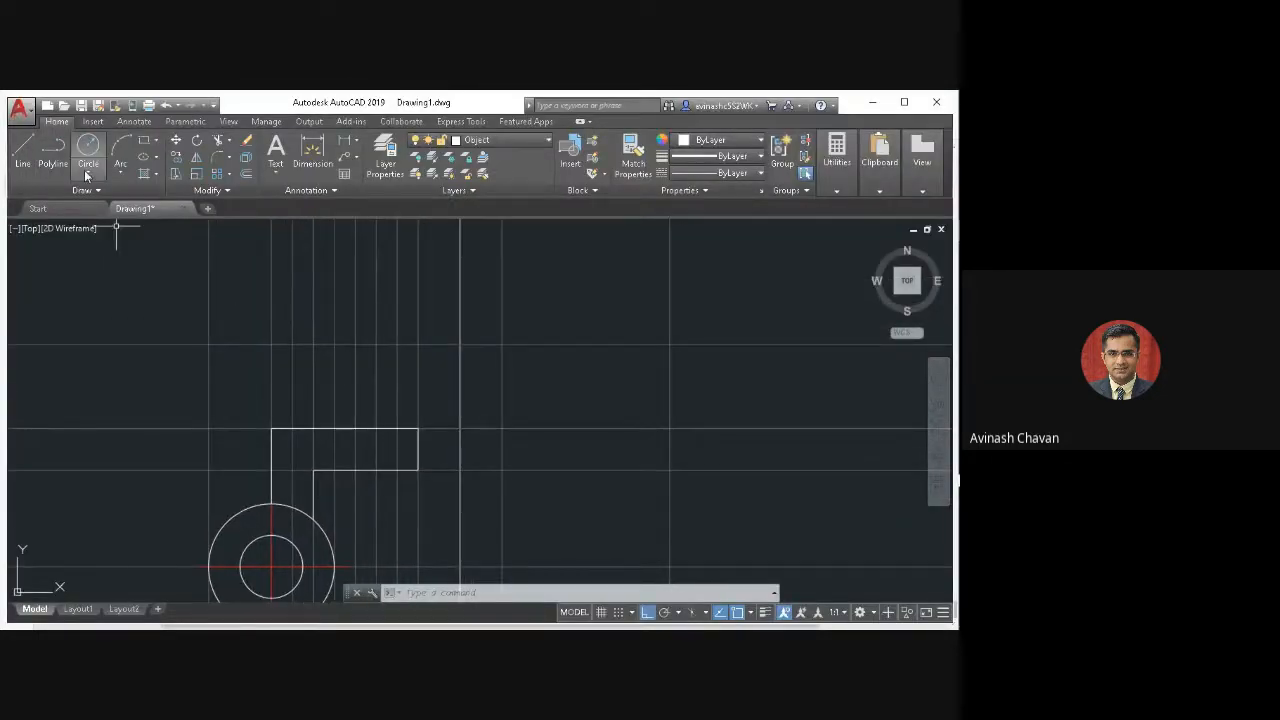
left_click(22, 152)
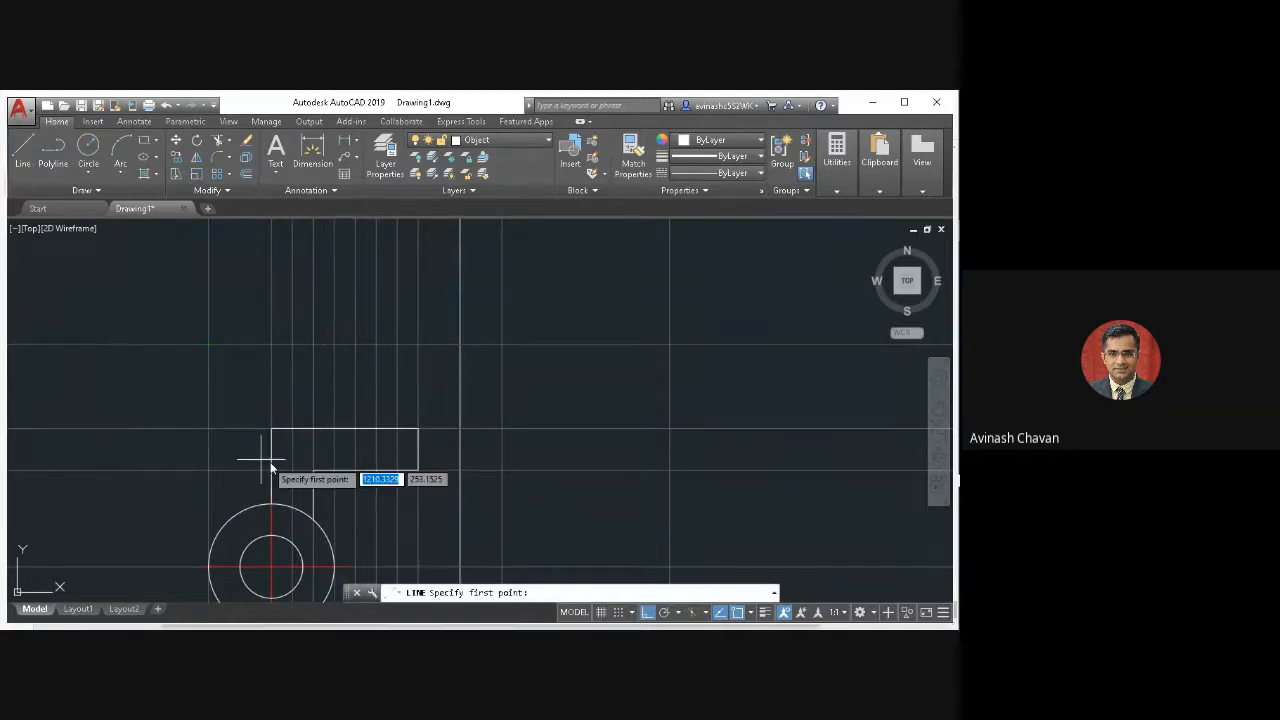
key("alt+Tab")
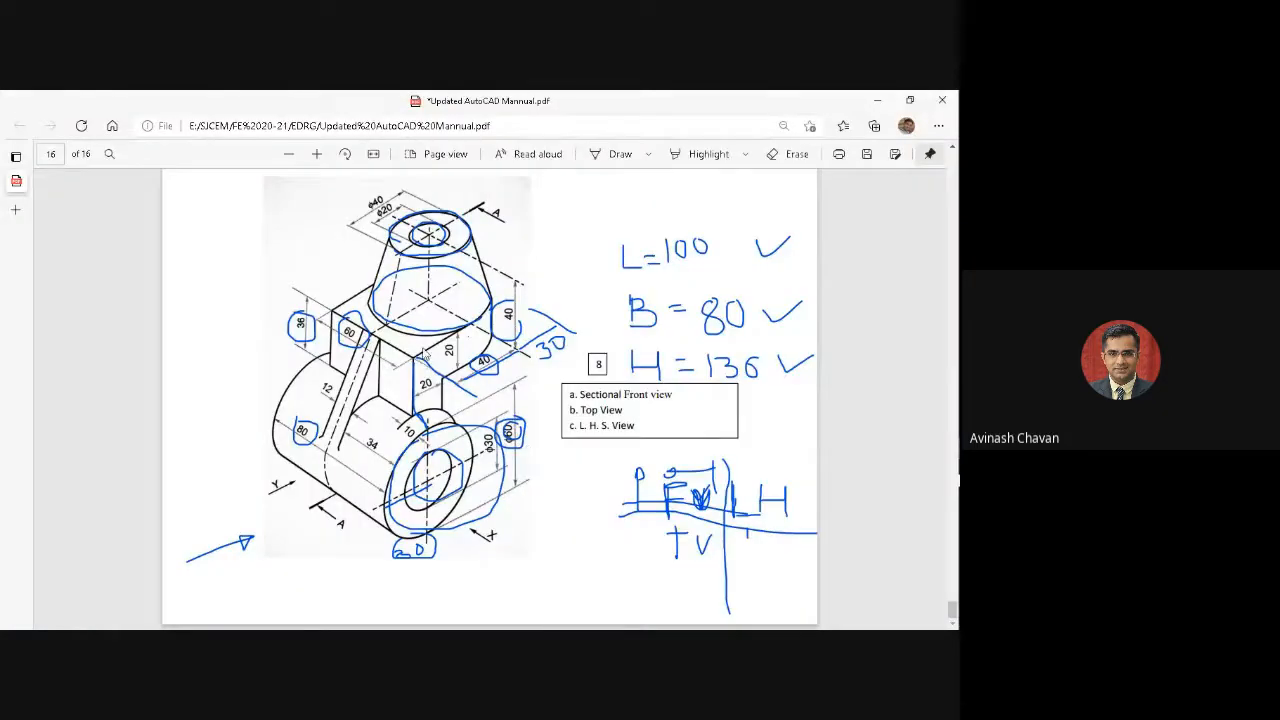
key("alt+Tab")
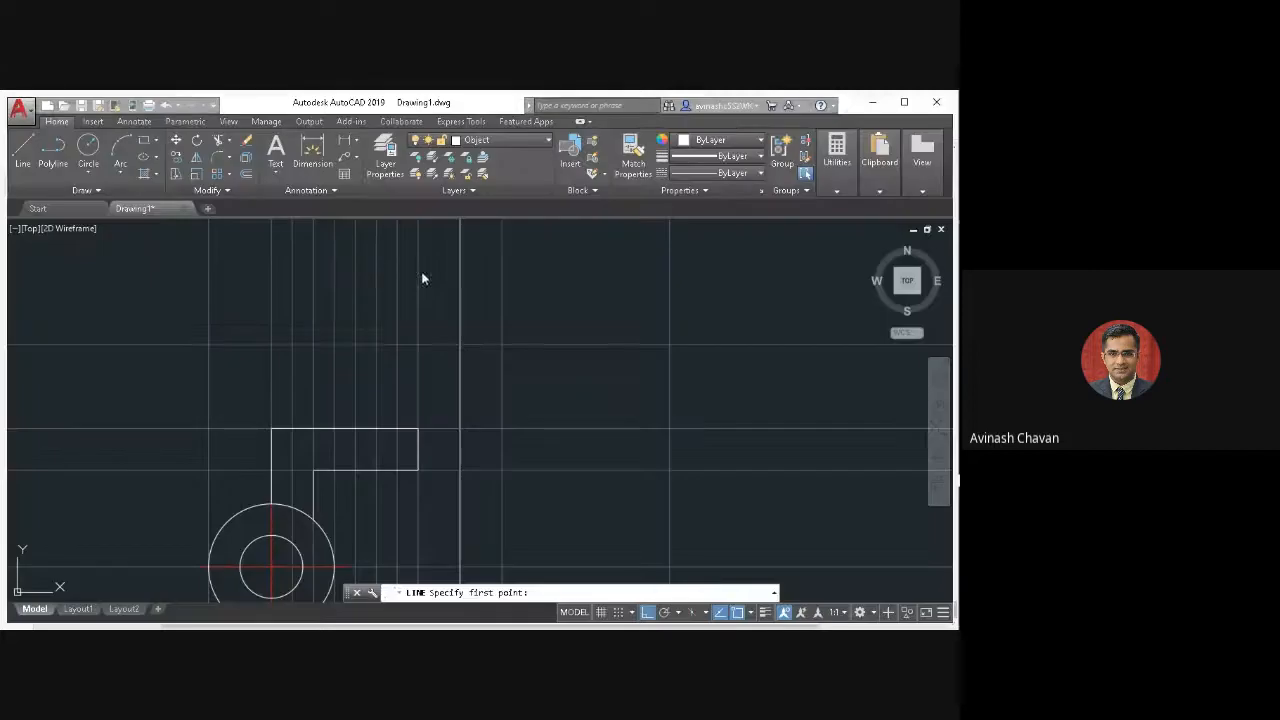
left_click(419, 429)
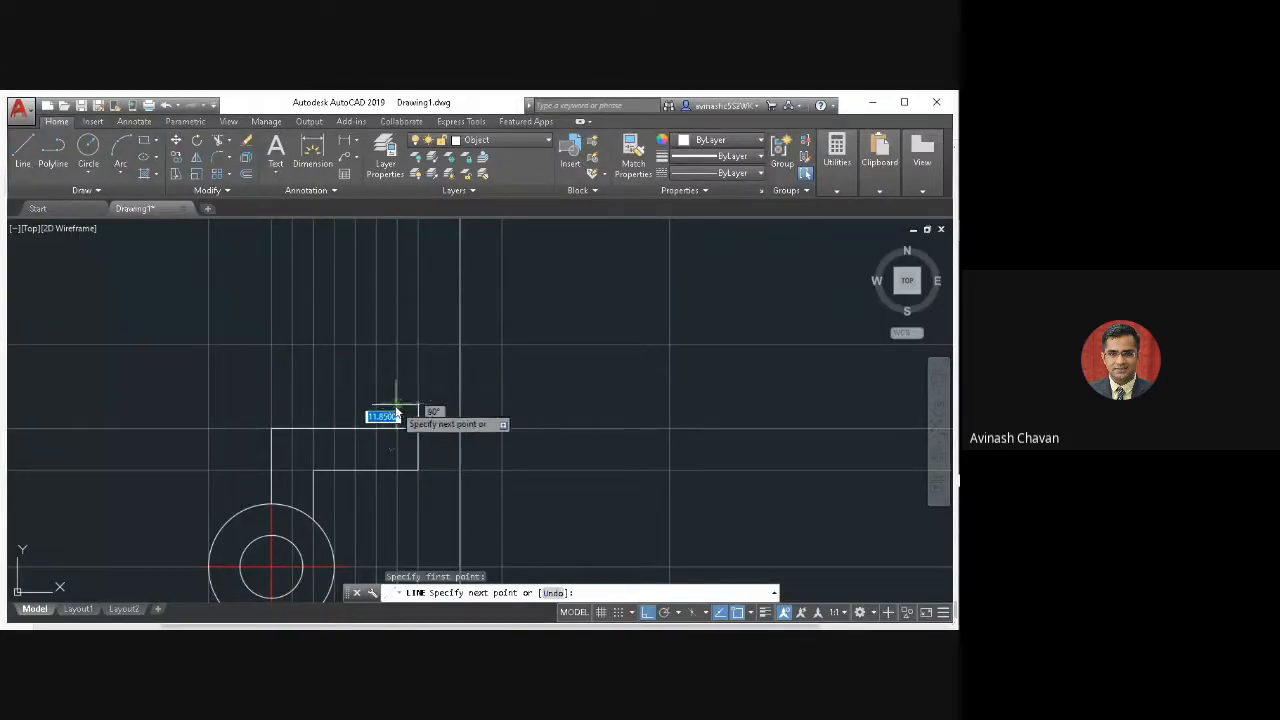
middle_click_drag(392, 420, 425, 265)
scroll(425, 285, "down", 2)
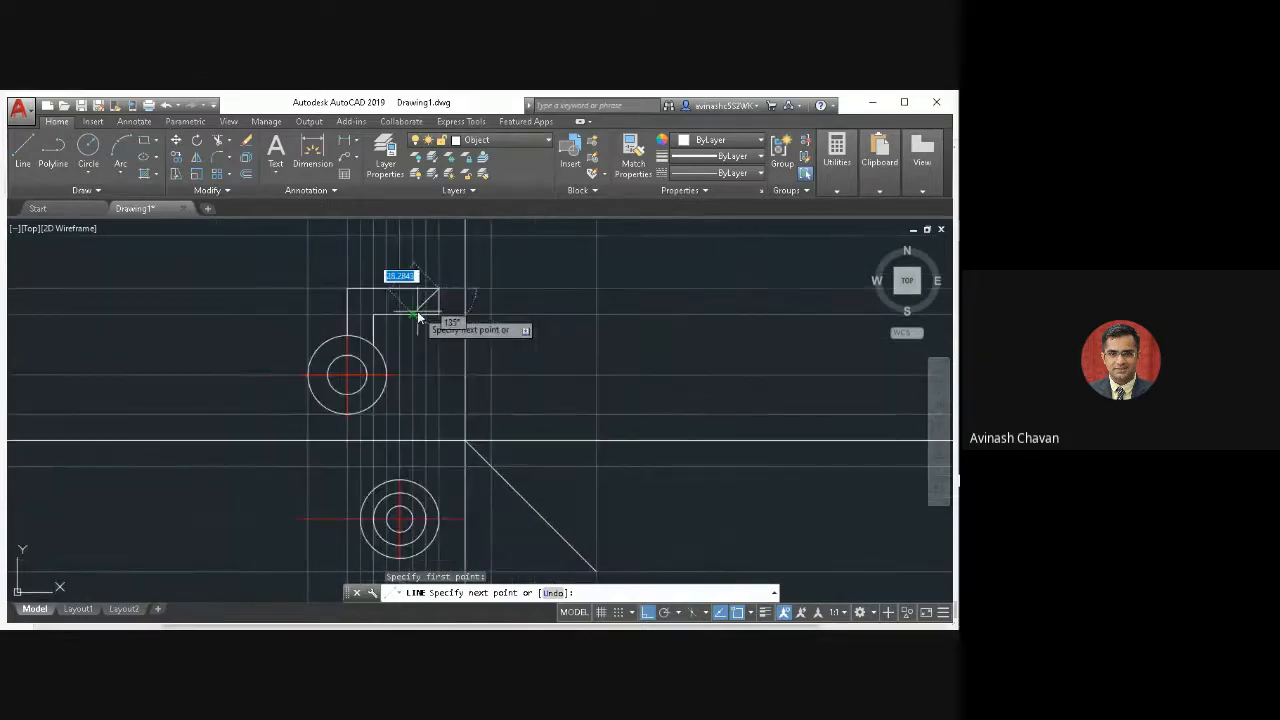
key("Escape")
On the Center Line layer, draw a vertical center line through the bracket's horizontal arm, extending past the uppermost construction line.
middle_click_drag(531, 366, 441, 404)
left_click(512, 139)
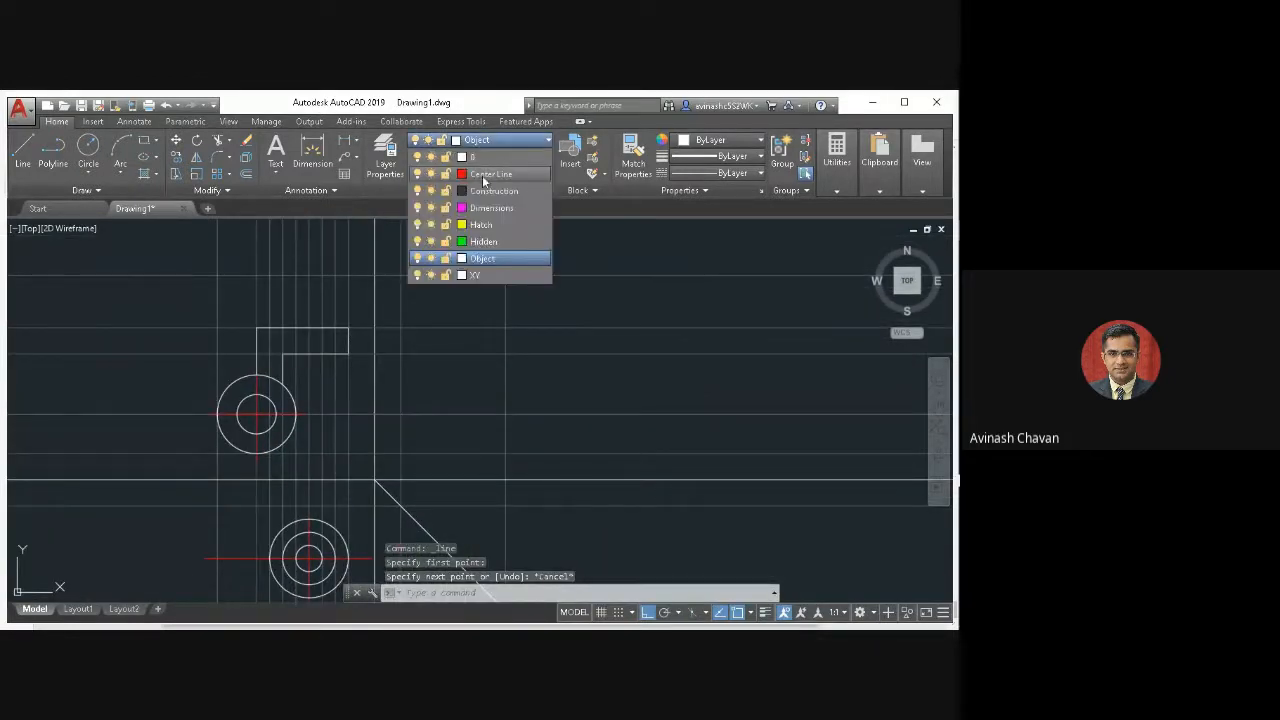
left_click(490, 174)
left_click(25, 150)
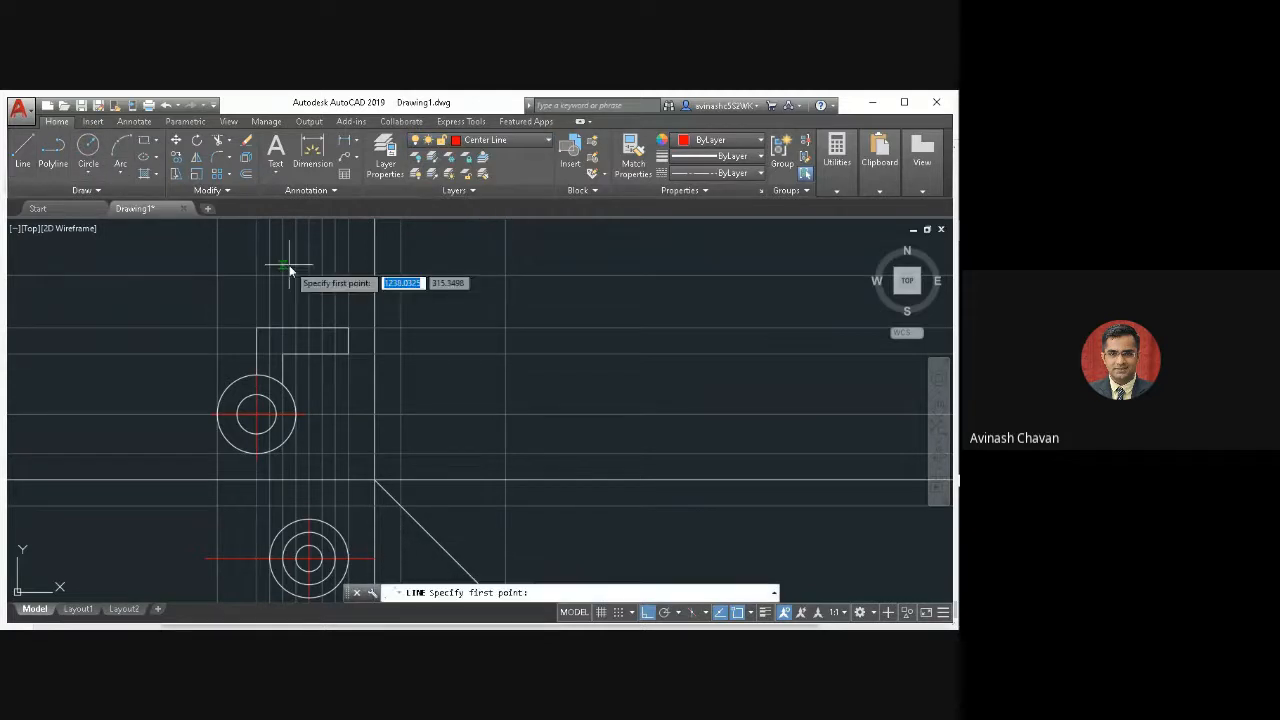
middle_click_drag(303, 274, 335, 297)
scroll(330, 275, "up", 2)
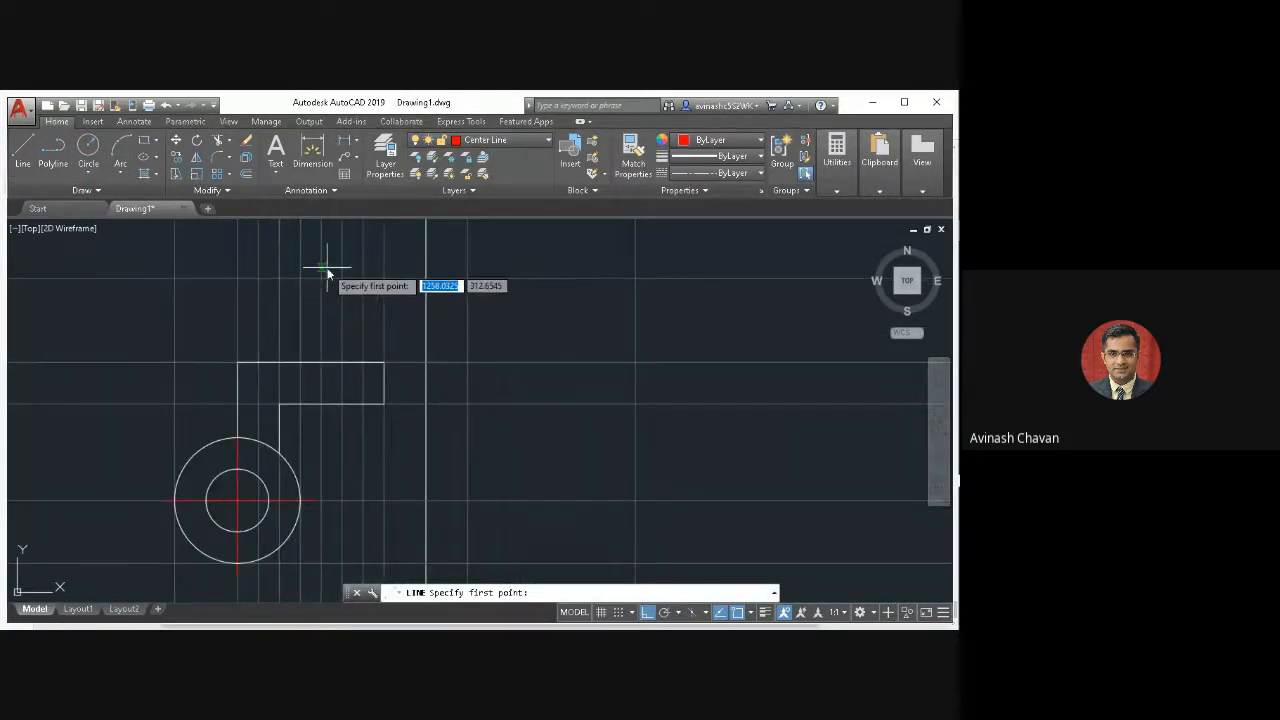
scroll(325, 268, "down", 2)
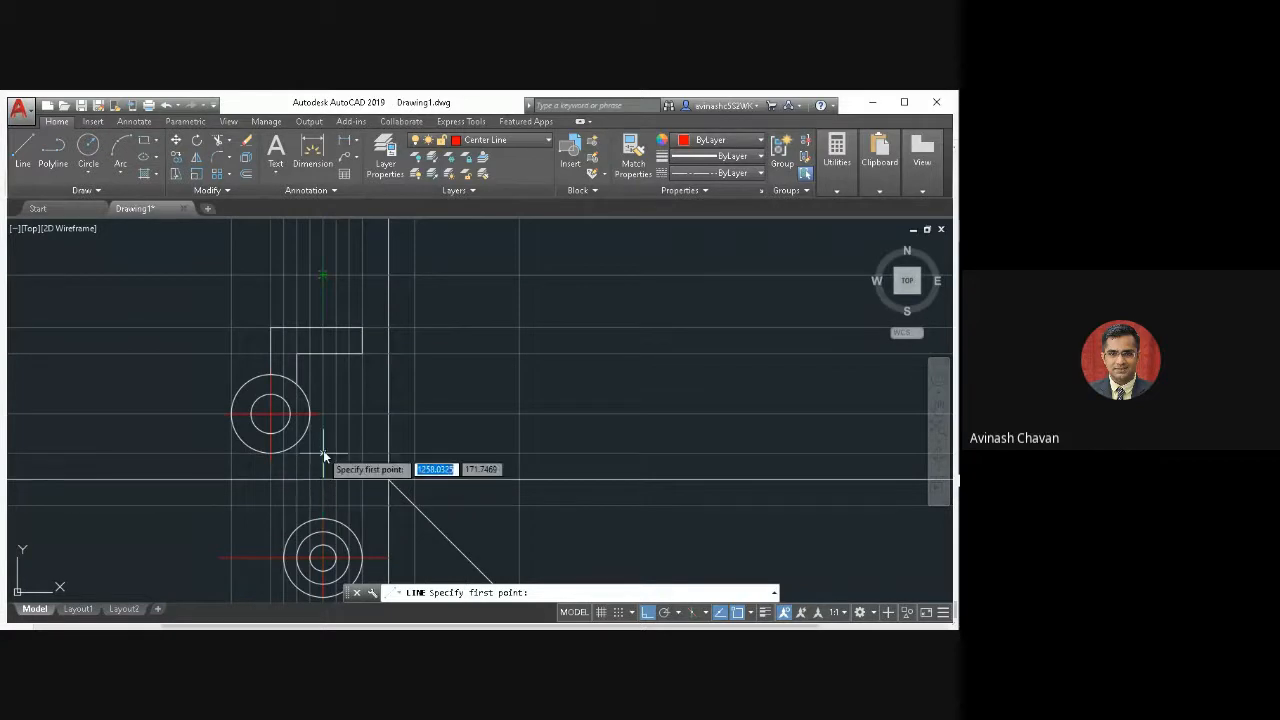
left_click(321, 367)
left_click(322, 265)
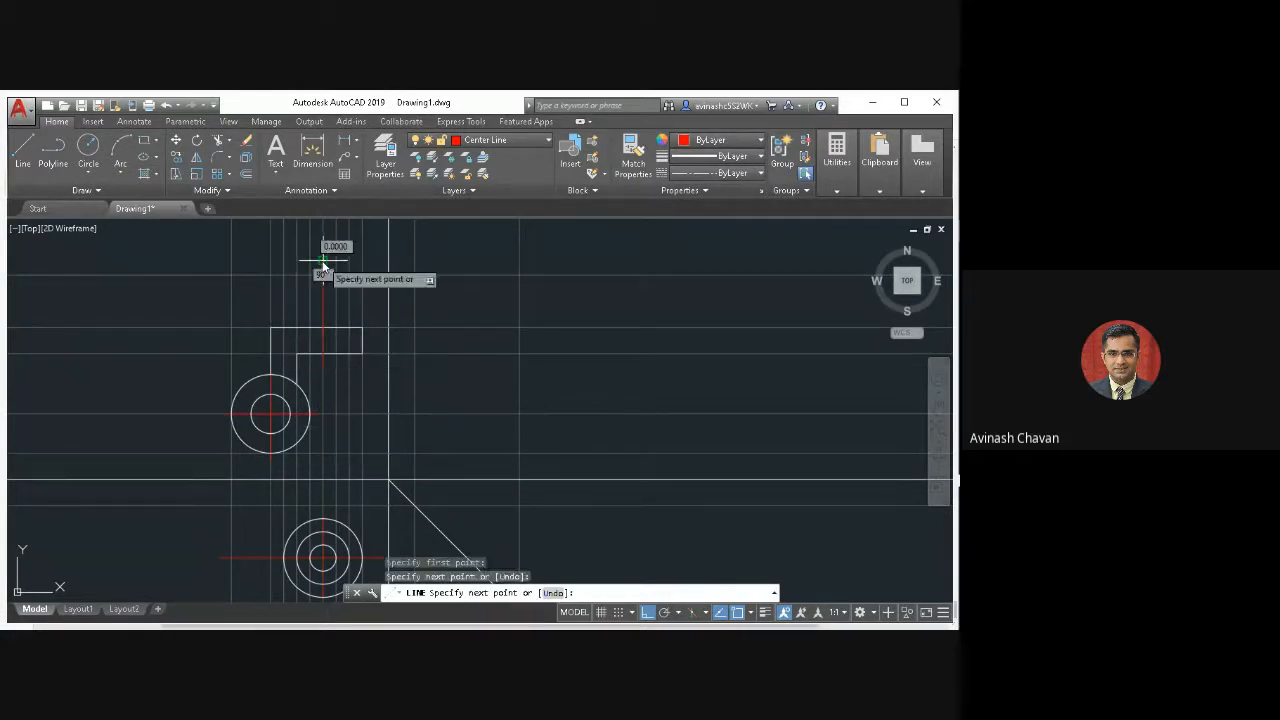
key("Escape")
middle_click_drag(394, 317, 466, 351)
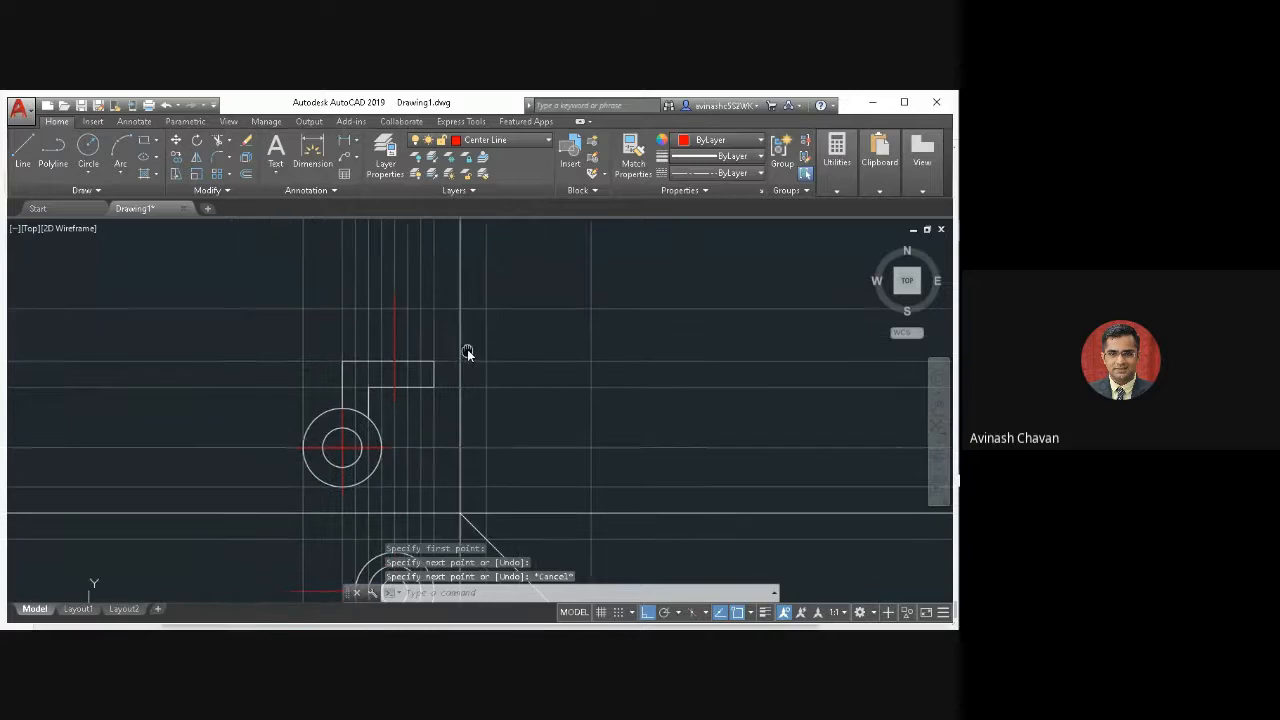
On the Object layer, draw the tapered boss outline 40 high on the bracket: slanted side, horizontal top edge and opposite slanted side.
left_click(22, 150)
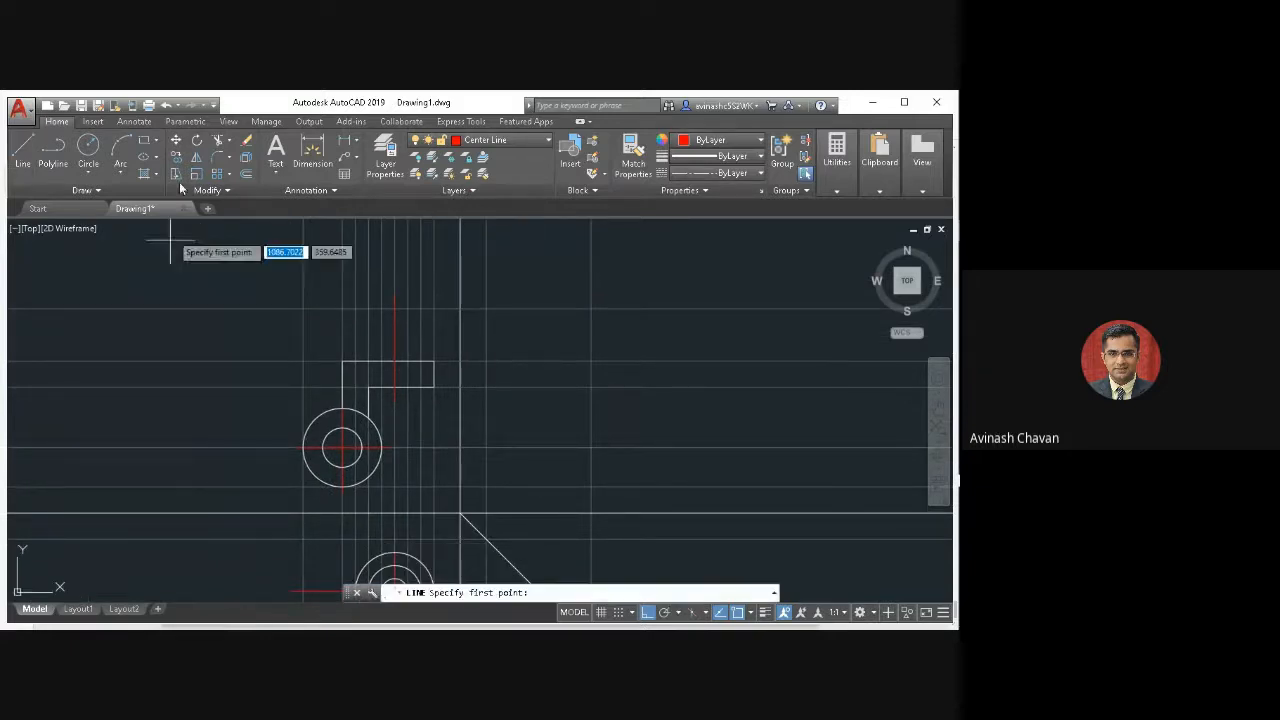
left_click(527, 142)
left_click(477, 262)
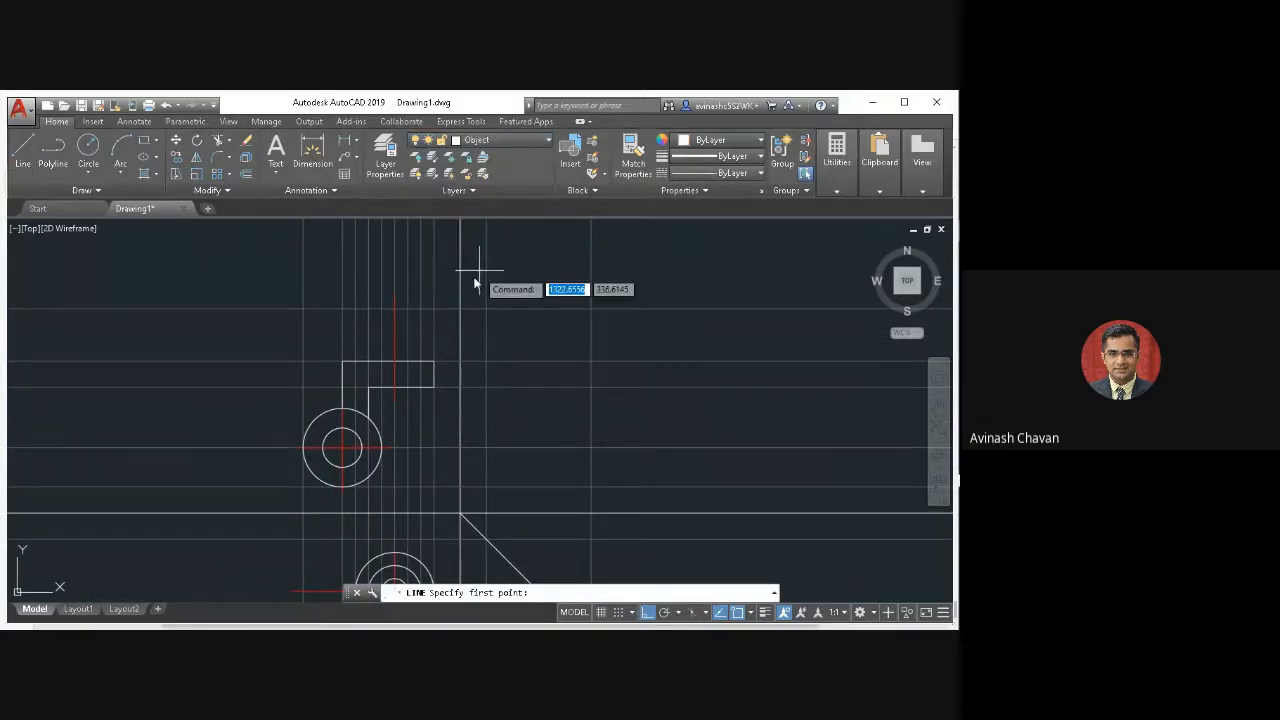
left_click(22, 150)
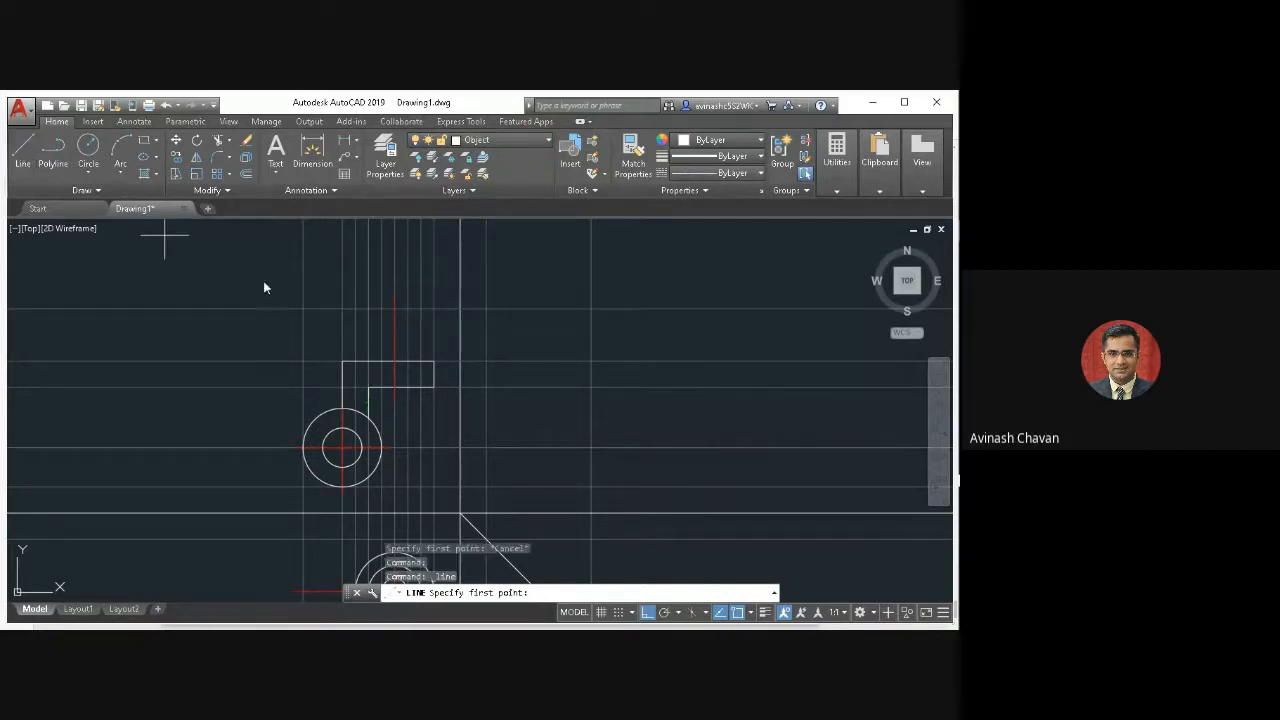
scroll(403, 312, "up", 3)
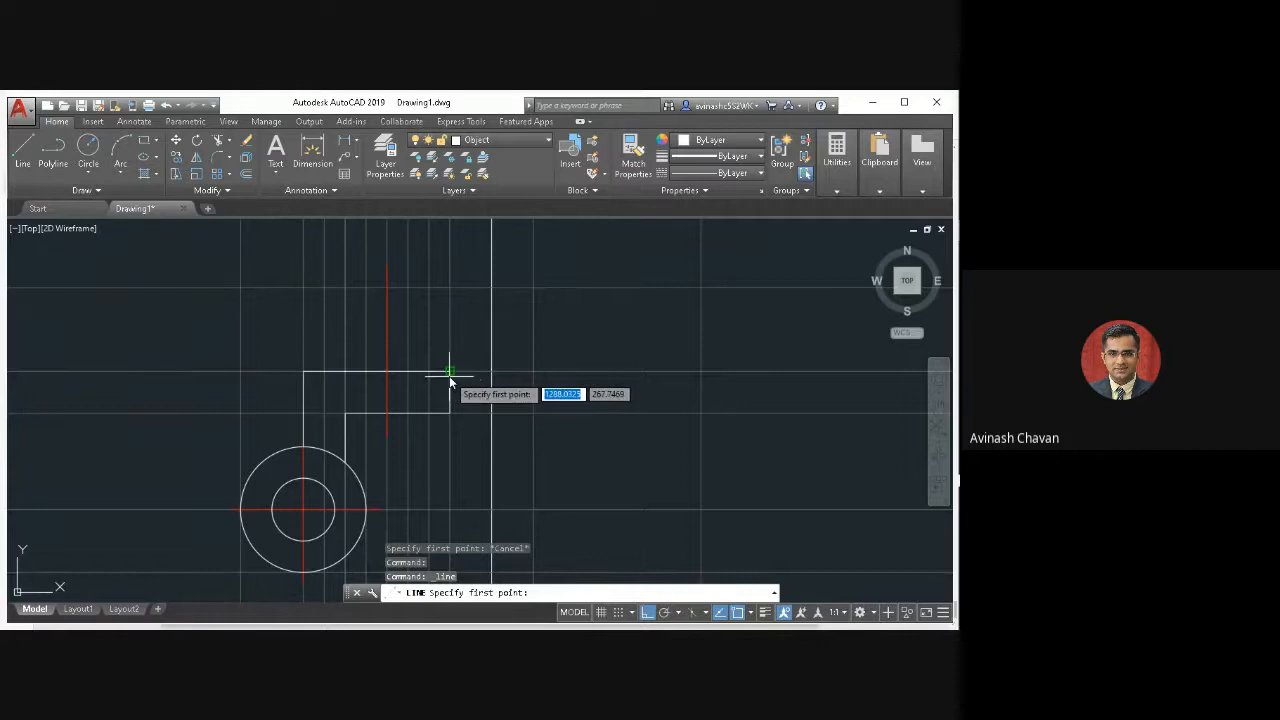
left_click(449, 373)
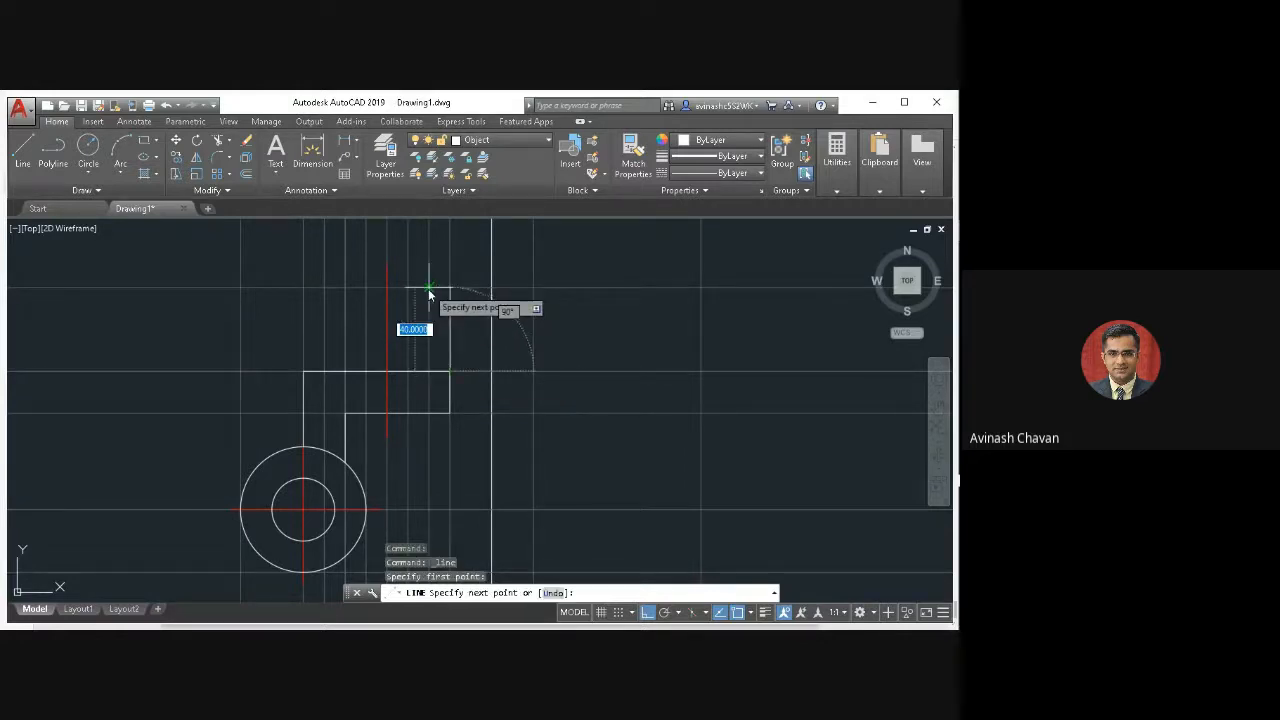
left_click(429, 290)
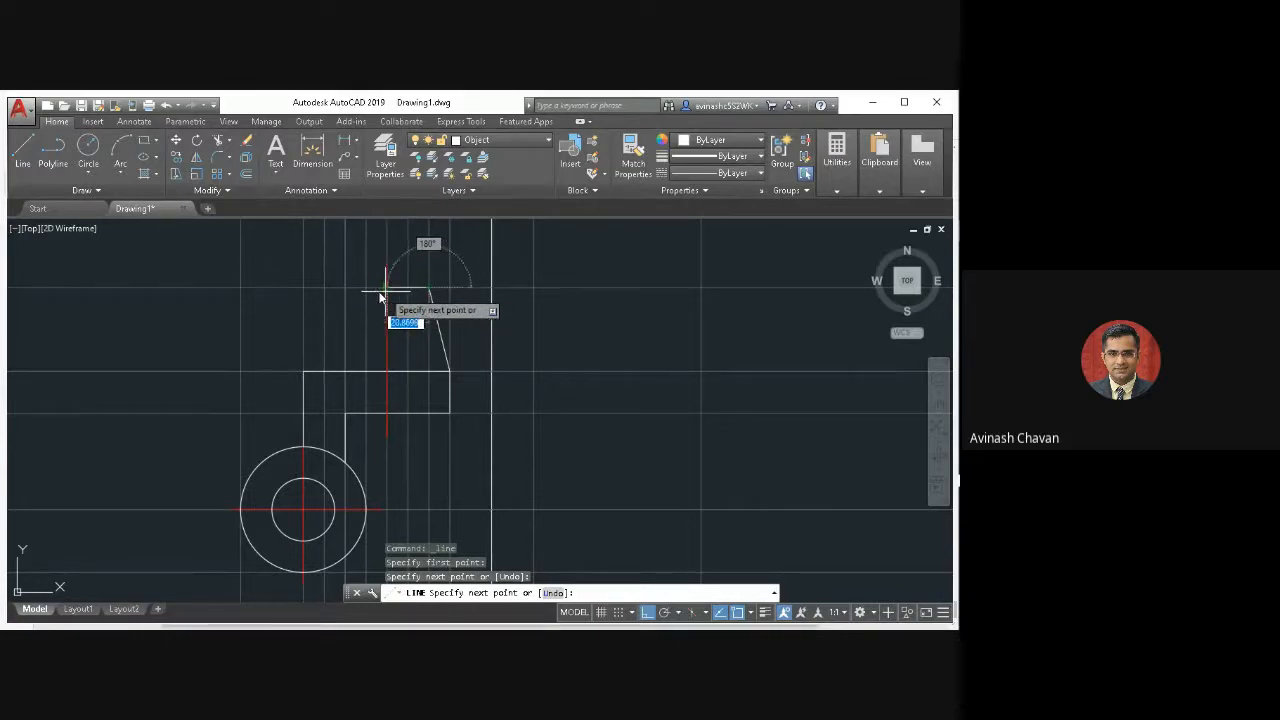
left_click(346, 288)
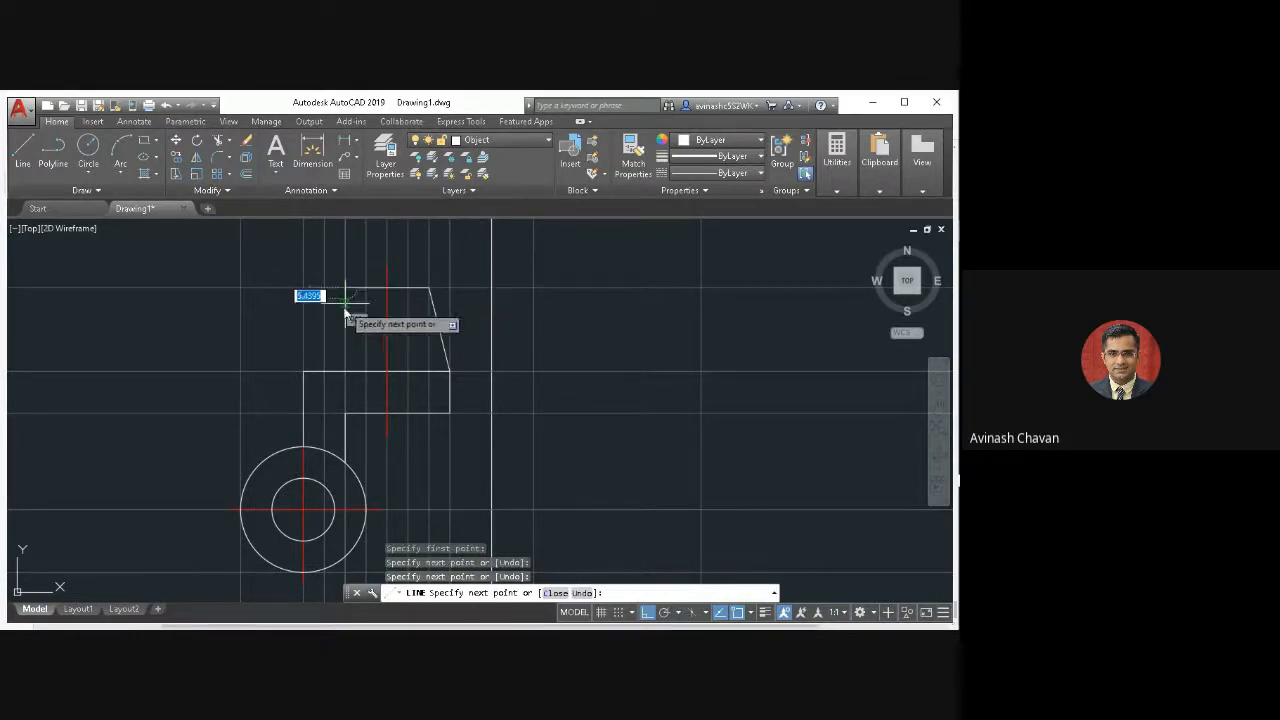
left_click(326, 371)
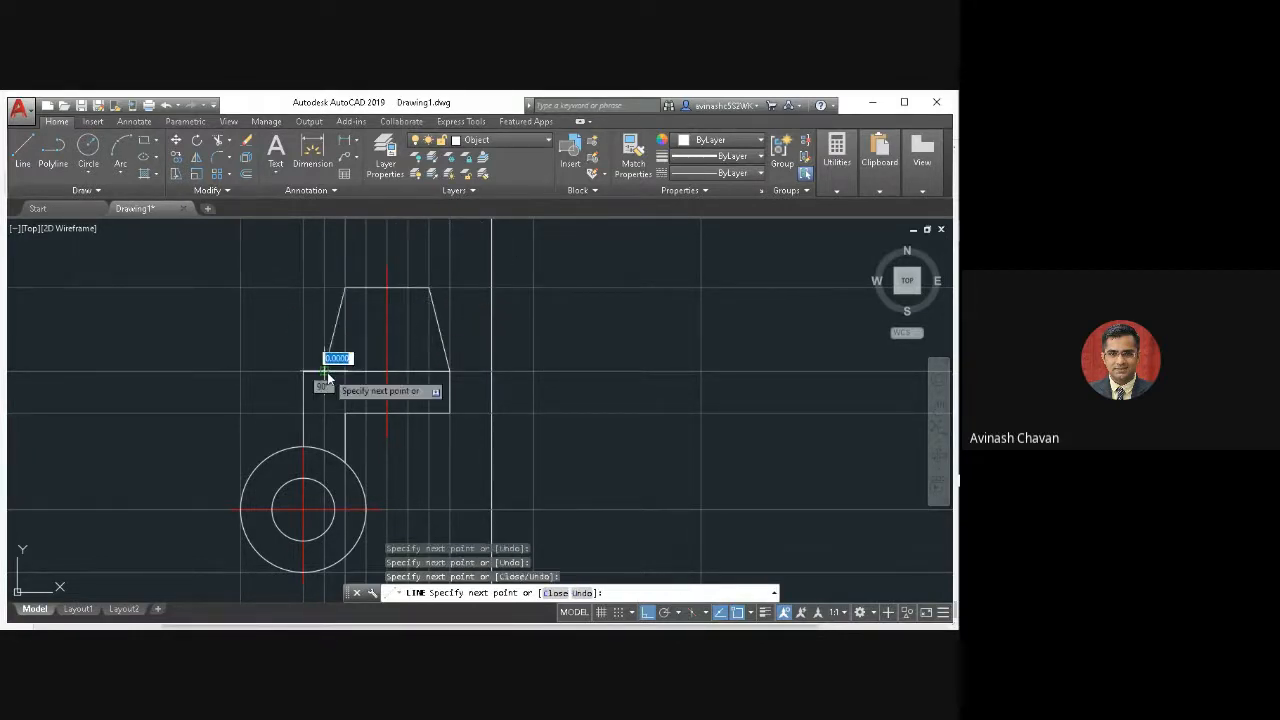
middle_click_drag(417, 349, 434, 223)
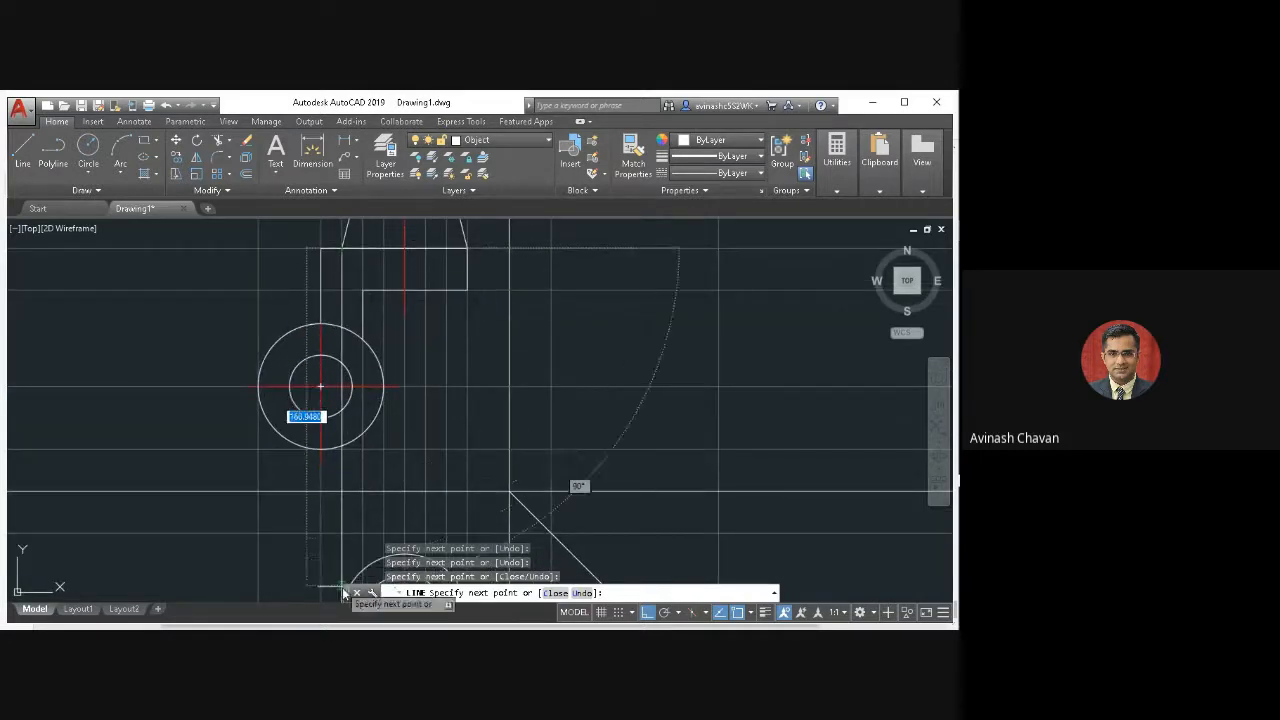
mouse_move(358, 545)
middle_mouse_down()
mouse_move(366, 434)
mouse_move(345, 520)
middle_mouse_up()
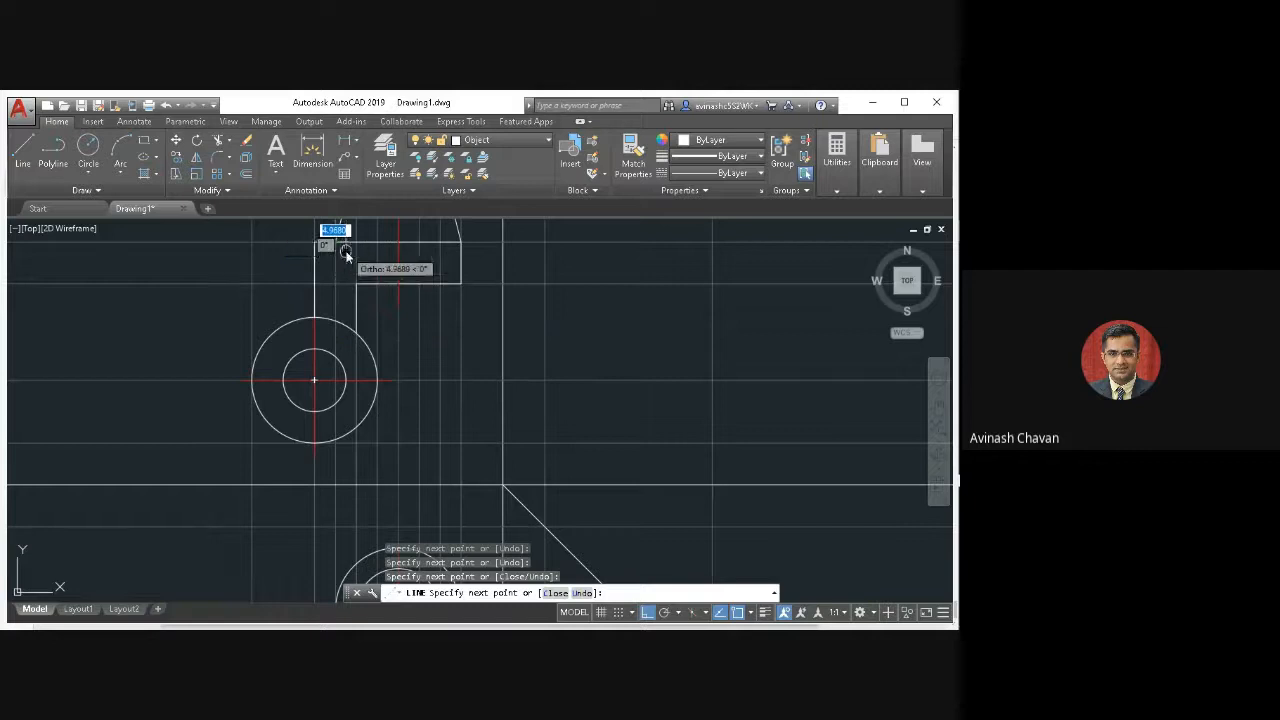
middle_click_drag(346, 256, 343, 449)
key("Escape")
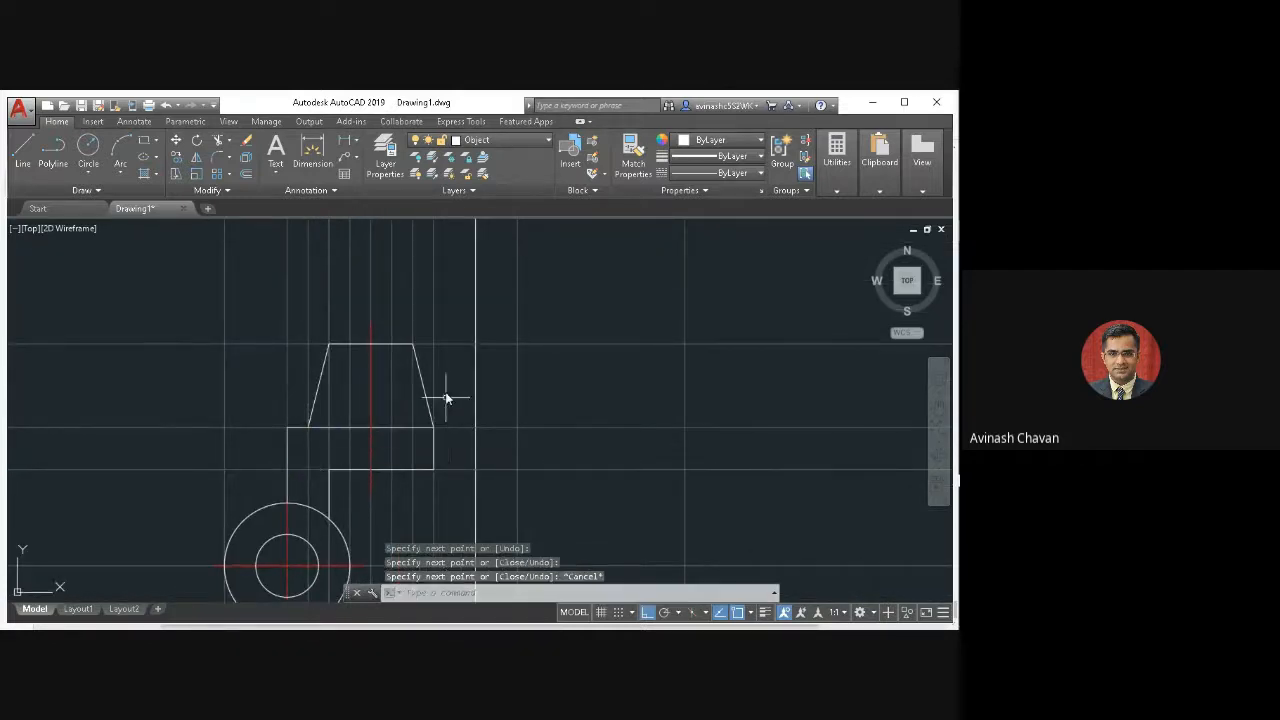
Draw the two vertical hole edges 60 long from the boss's top edge down to the bracket arm's lower edge.
type("l")
key("Return")
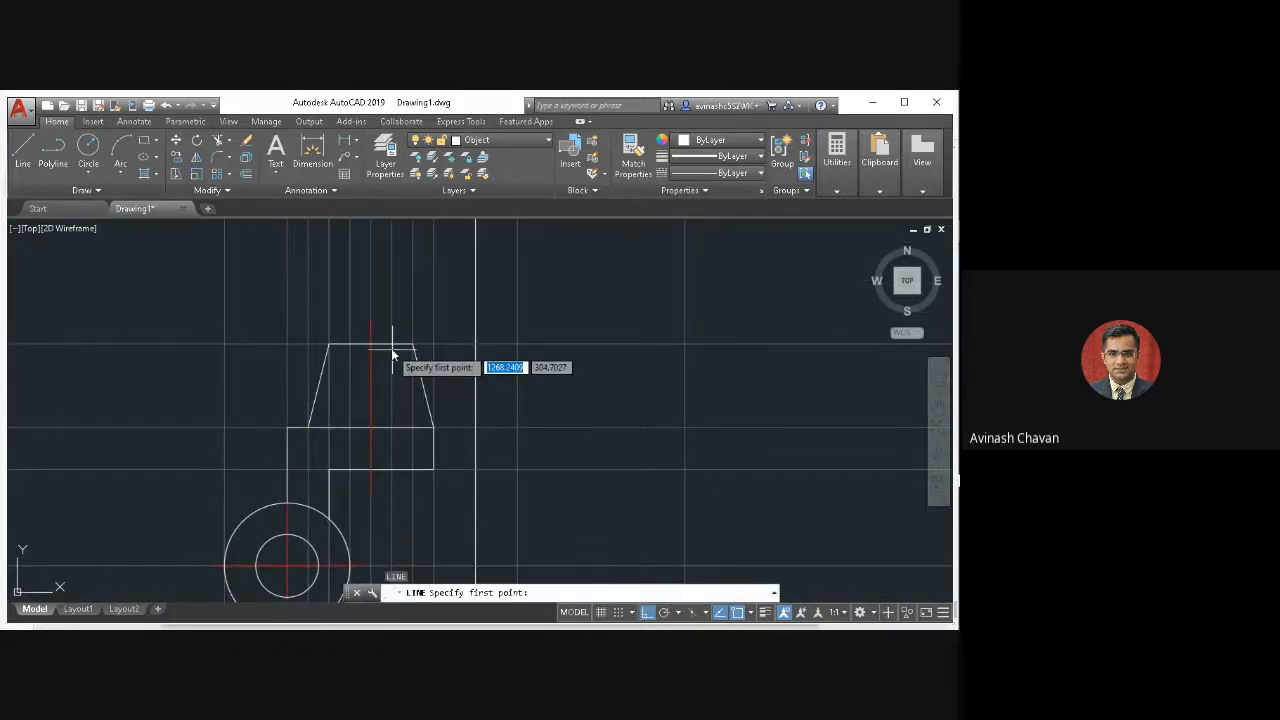
left_click(391, 345)
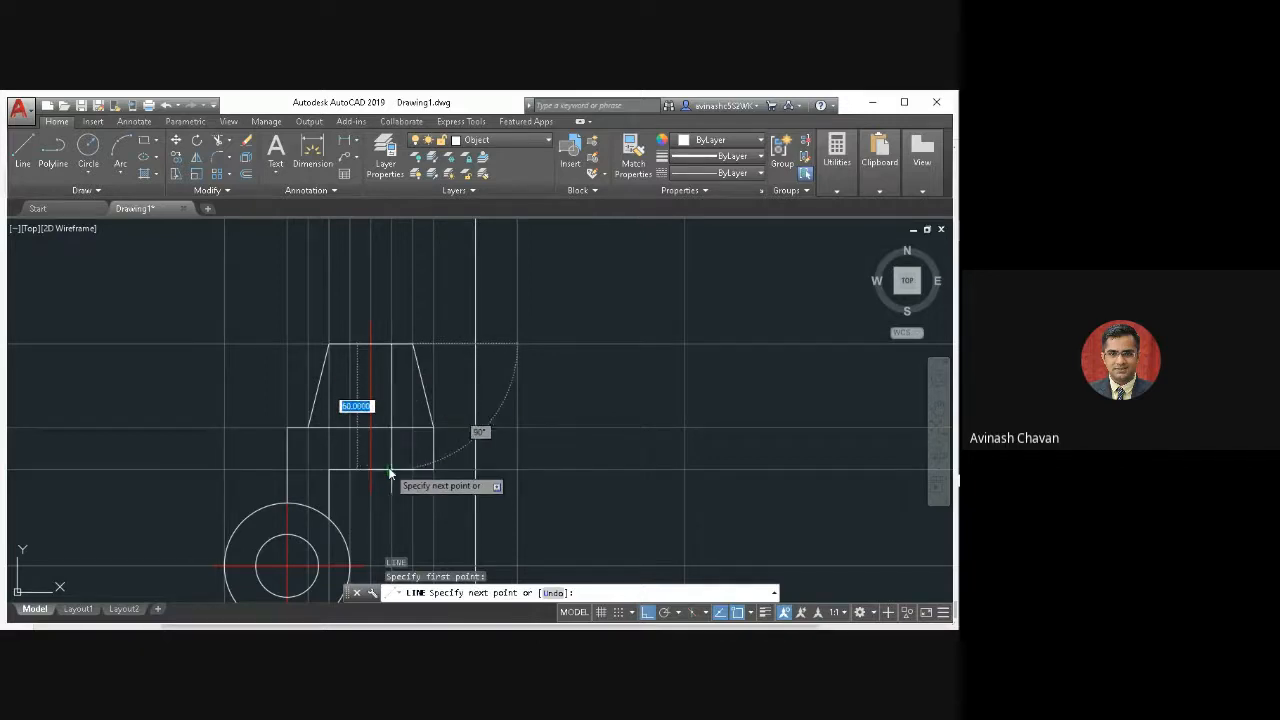
left_click(390, 470)
key("Return")
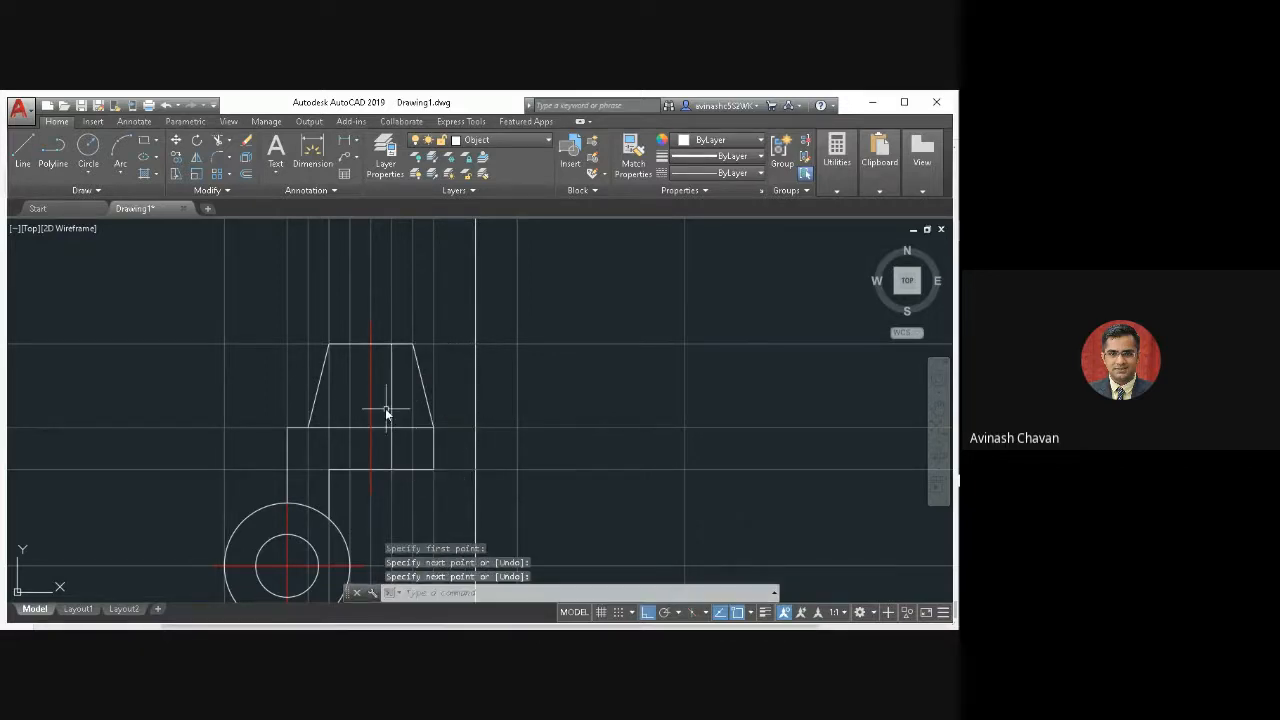
key("Return")
left_click(350, 346)
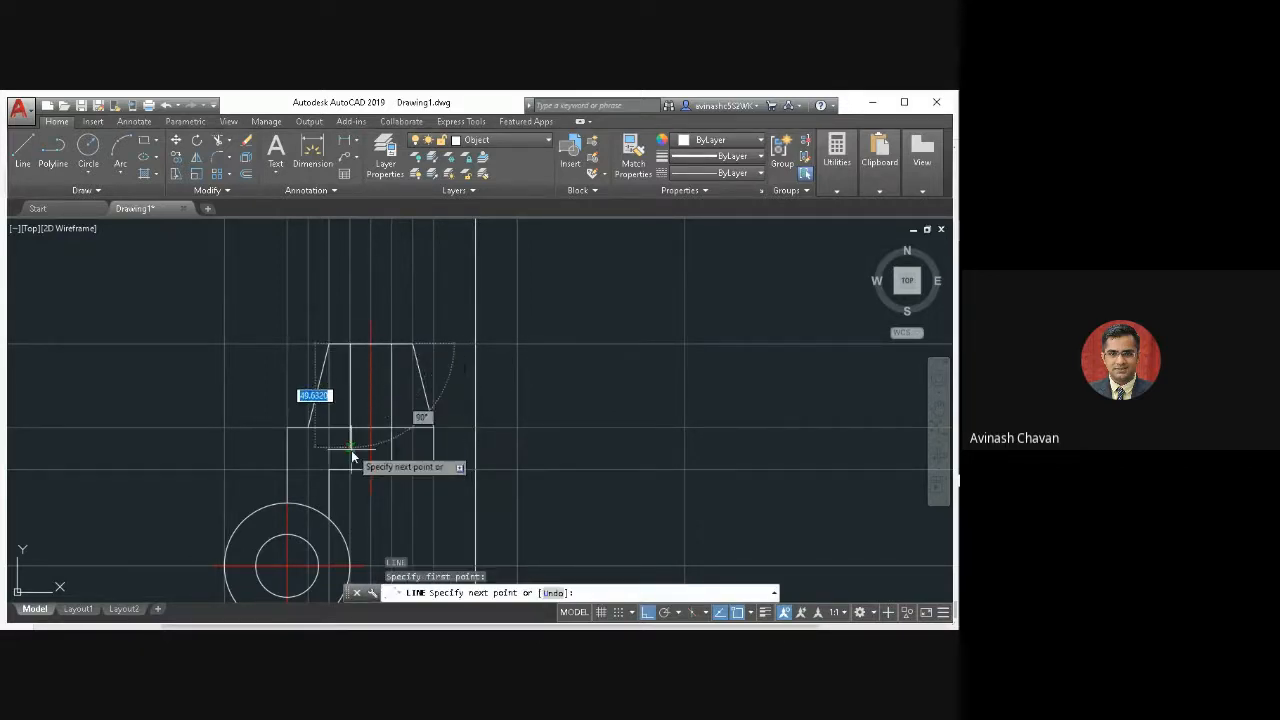
key("Escape")
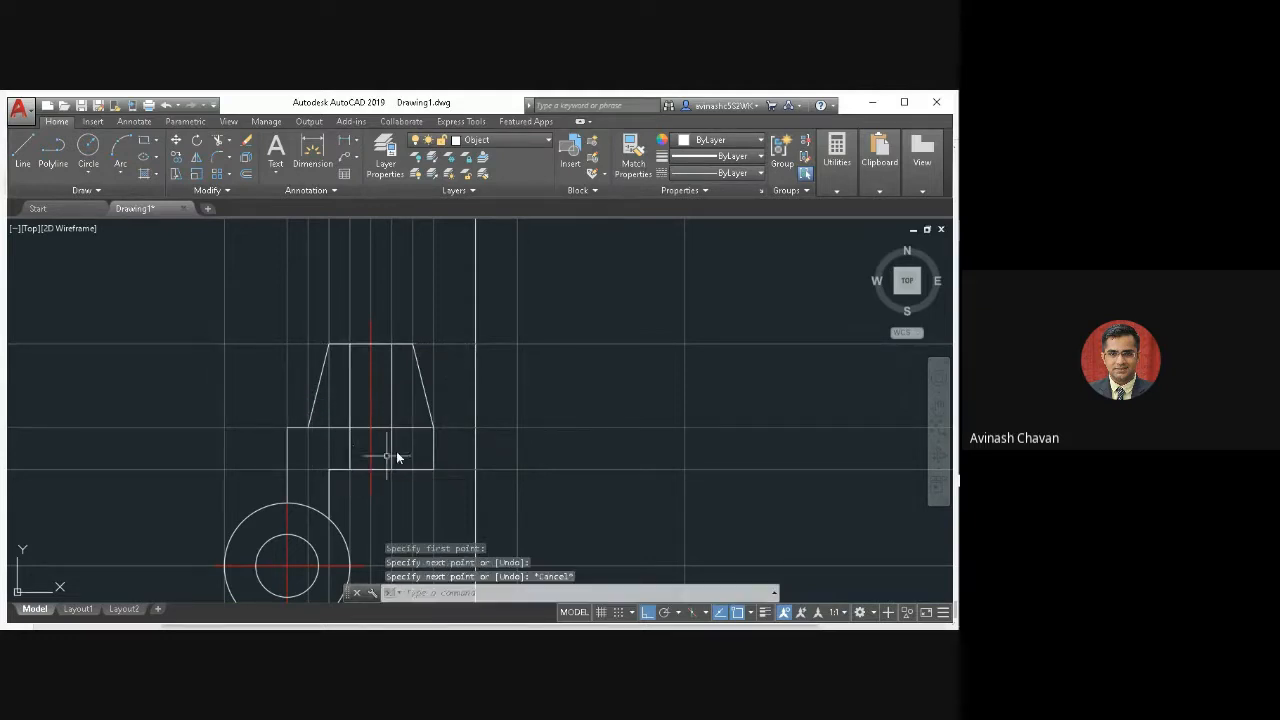
Move the two vertical hole edges in the boss to the Hidden layer.
left_click(390, 393)
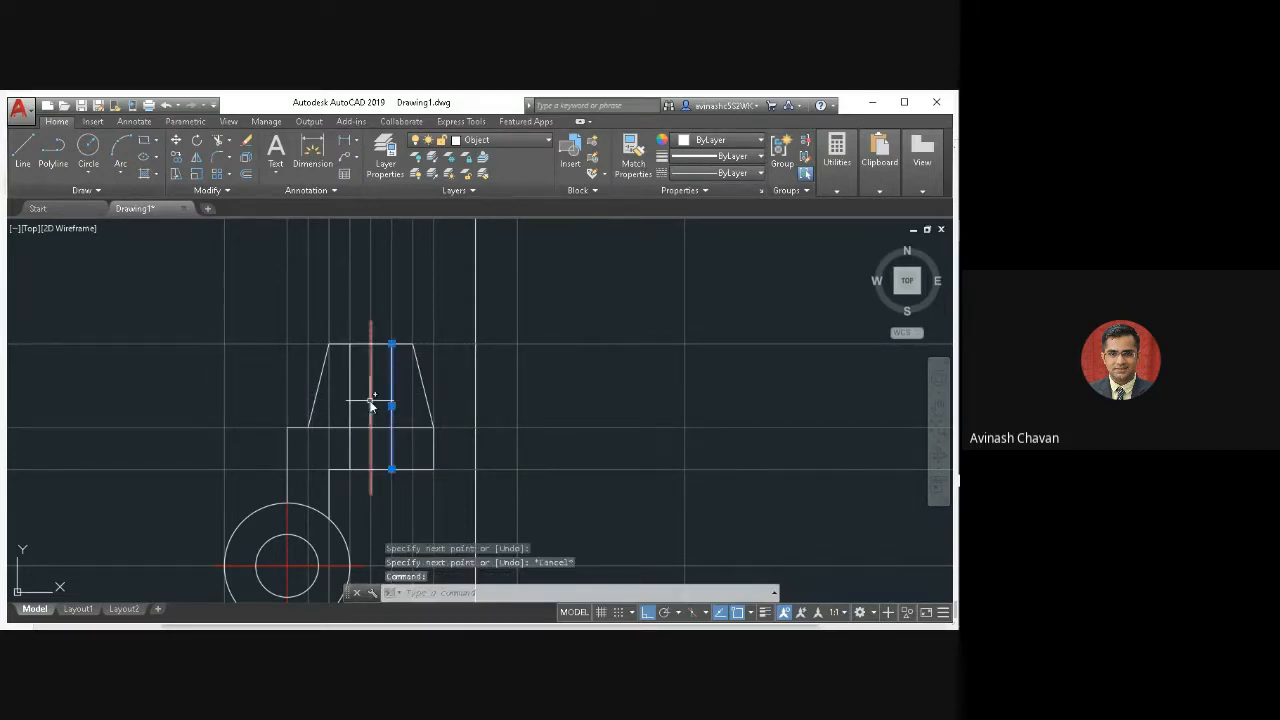
left_click(350, 405)
left_click(504, 139)
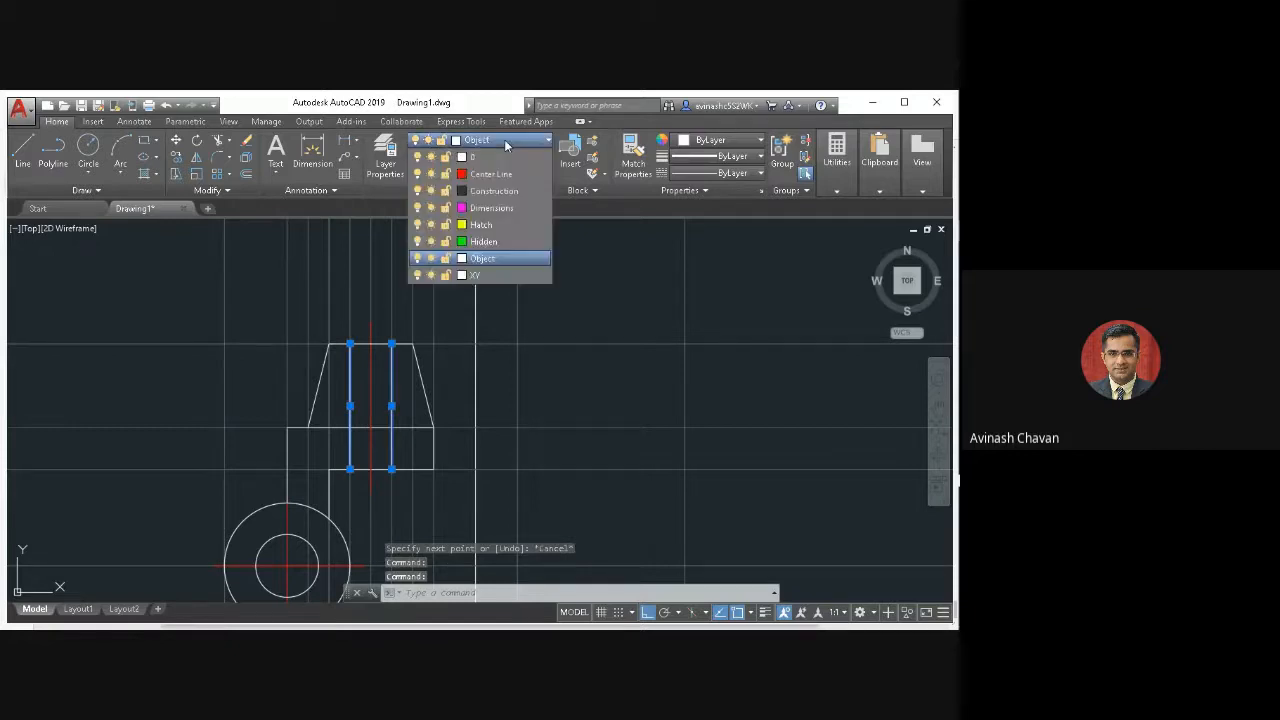
left_click(481, 241)
key("Escape")
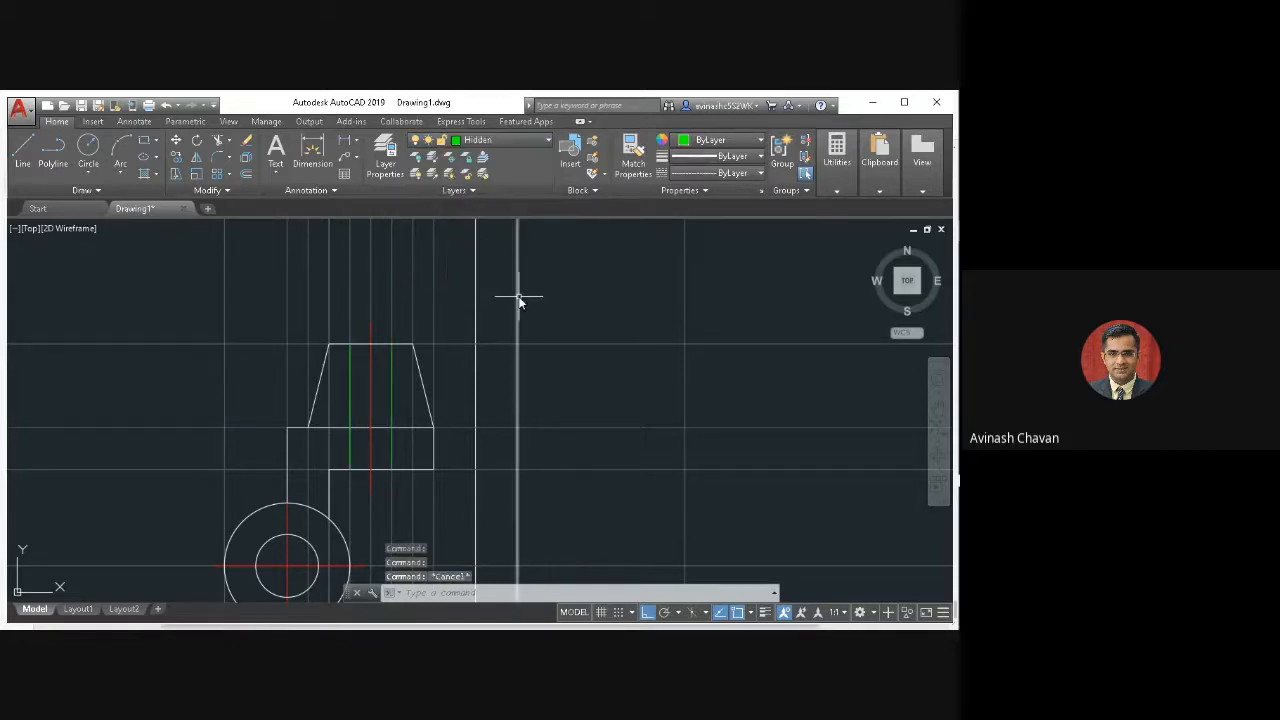
Check the PDF manual and draw the slanted rib line from the bracket's upper outer corner tangent to the outer circle.
scroll(551, 325, "down", 2)
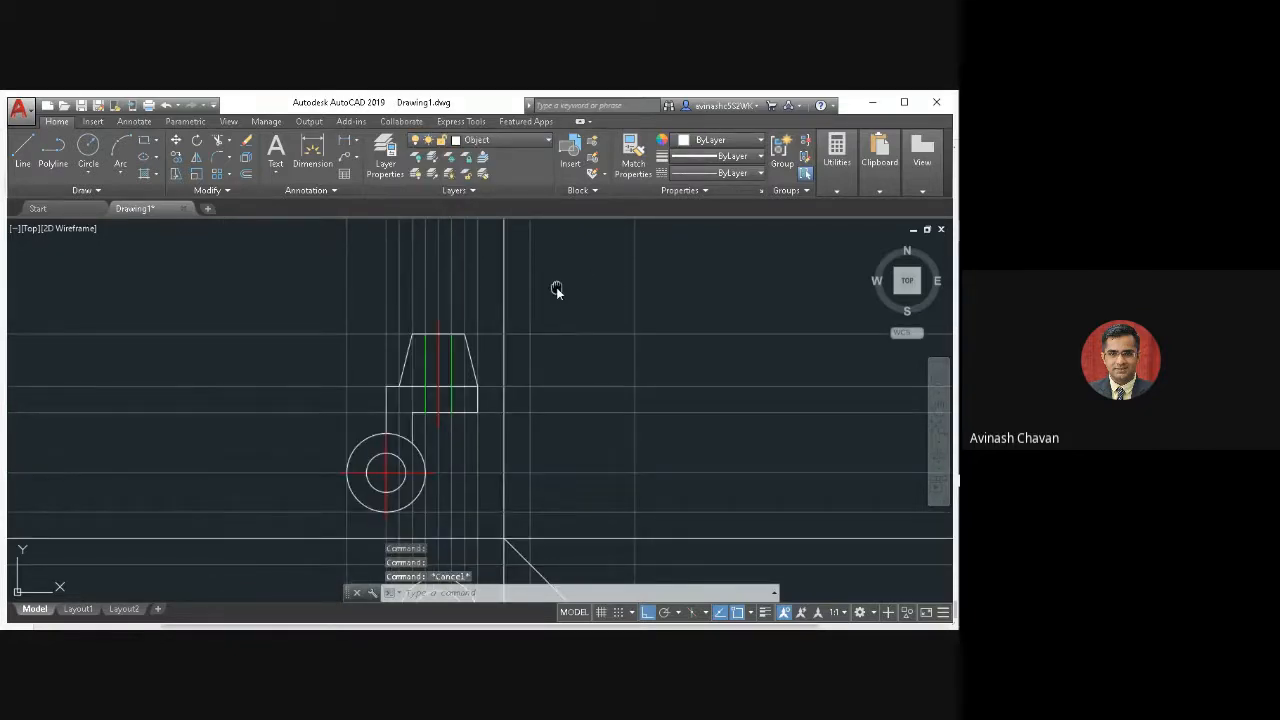
middle_click_drag(557, 290, 594, 289)
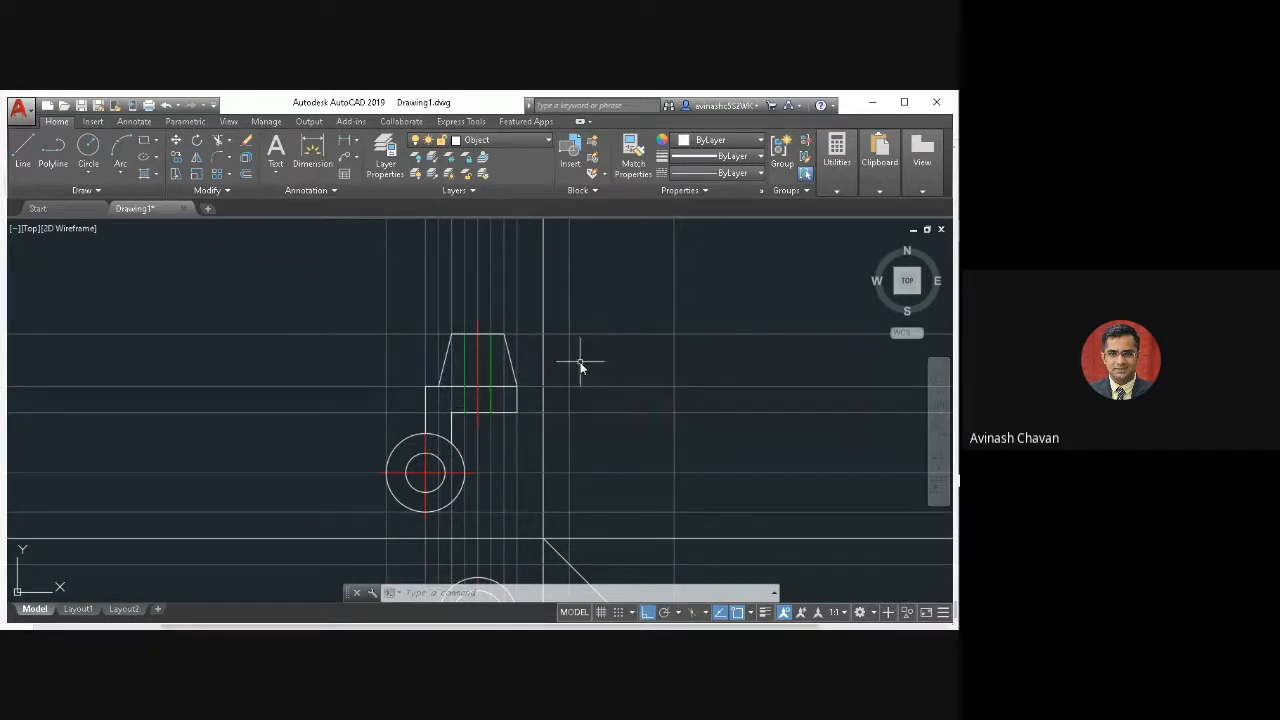
key("alt+Tab")
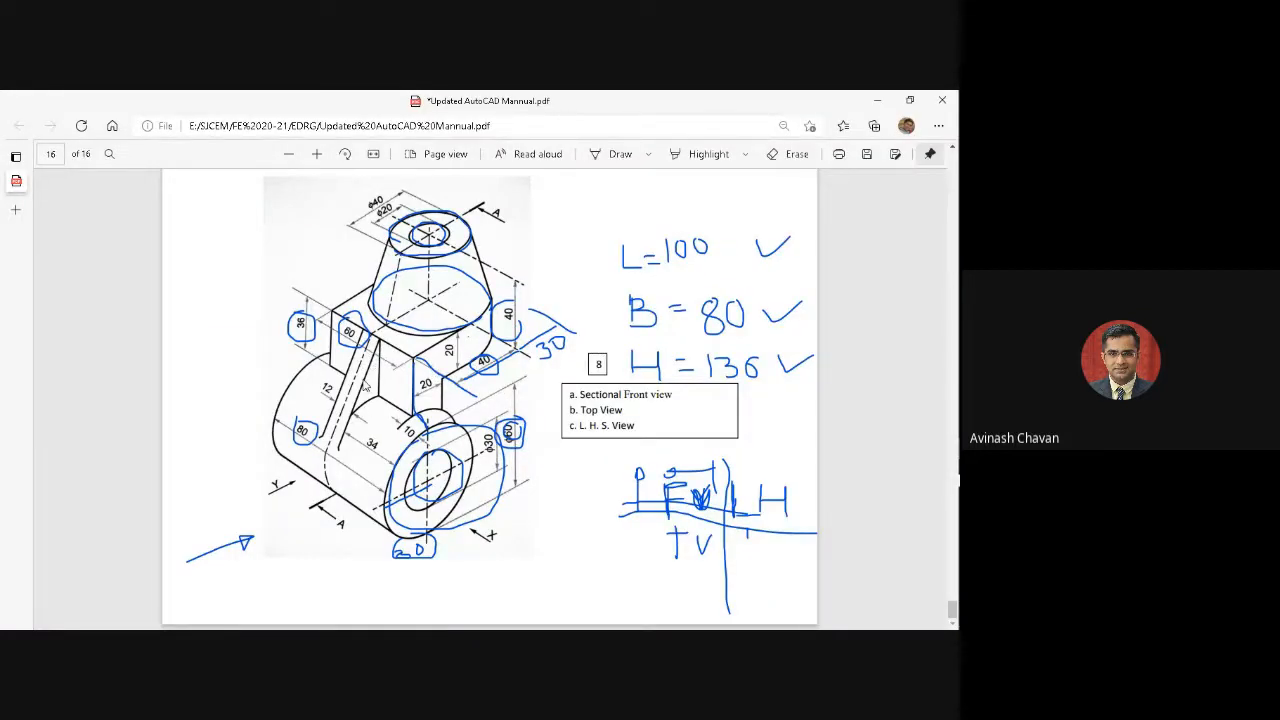
key("alt+Tab")
left_click(22, 147)
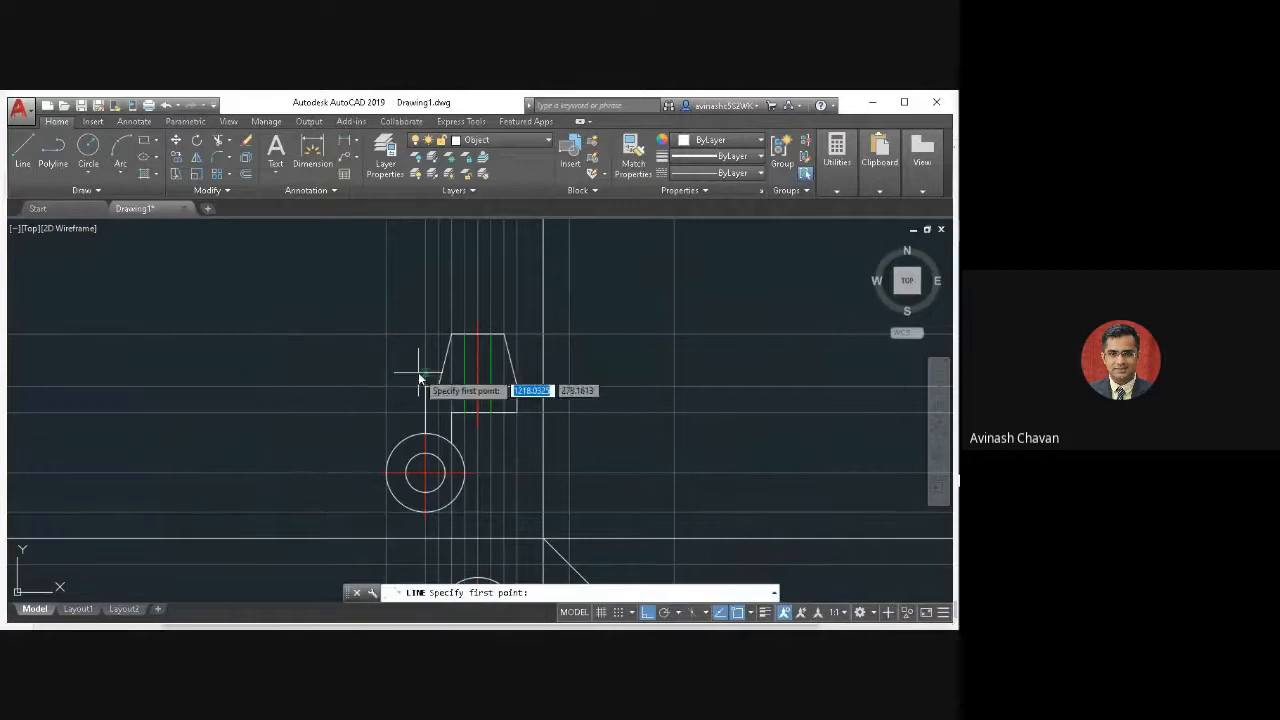
scroll(428, 385, "up", 2)
left_click(427, 385)
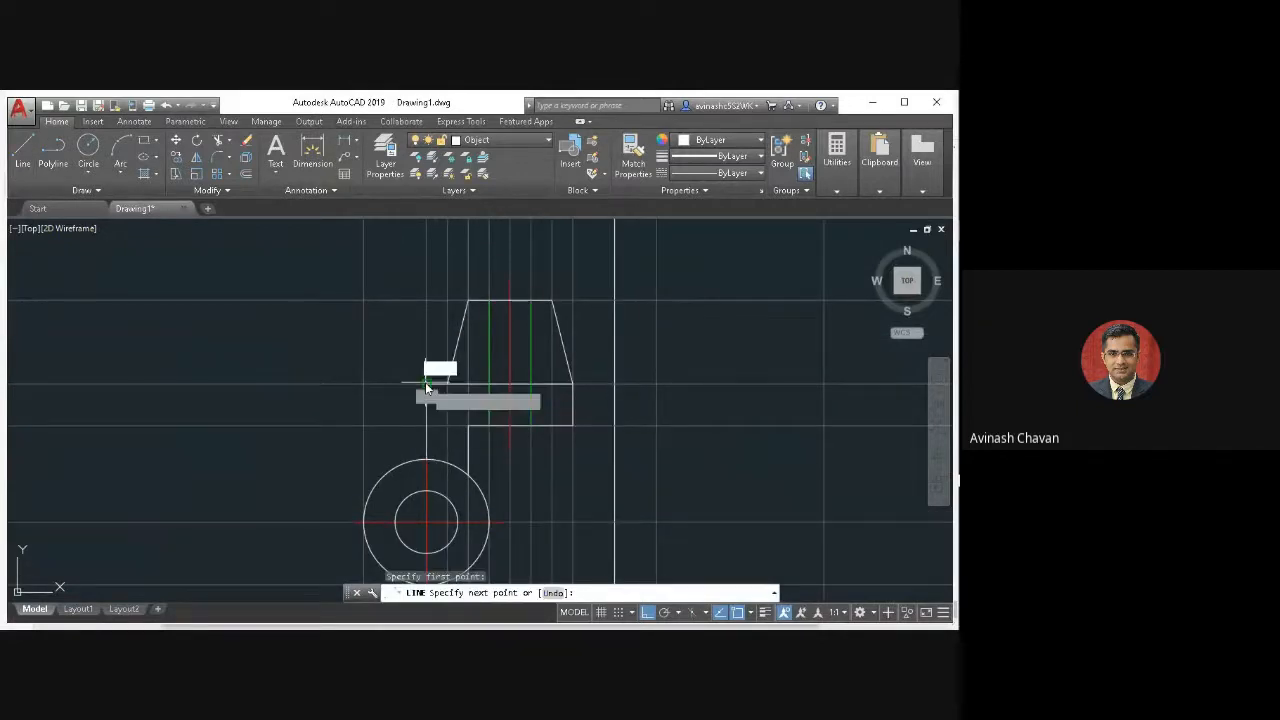
scroll(372, 492, "up", 2)
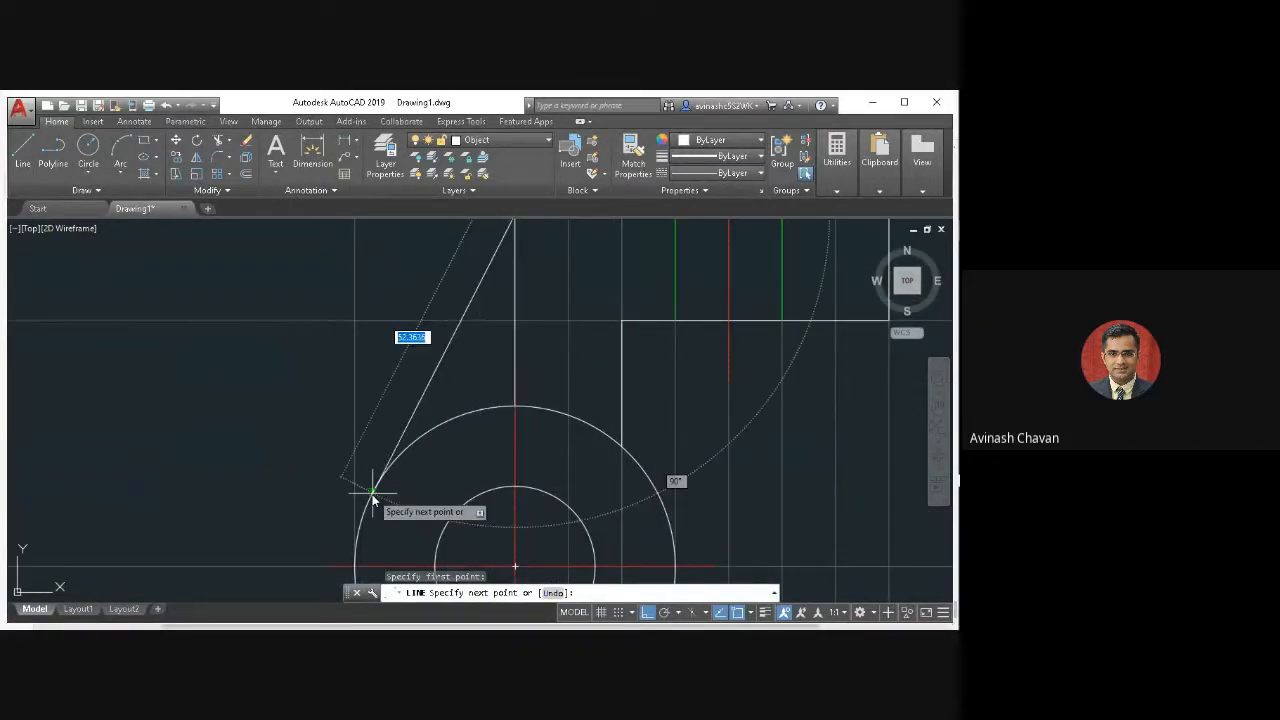
left_click(373, 489)
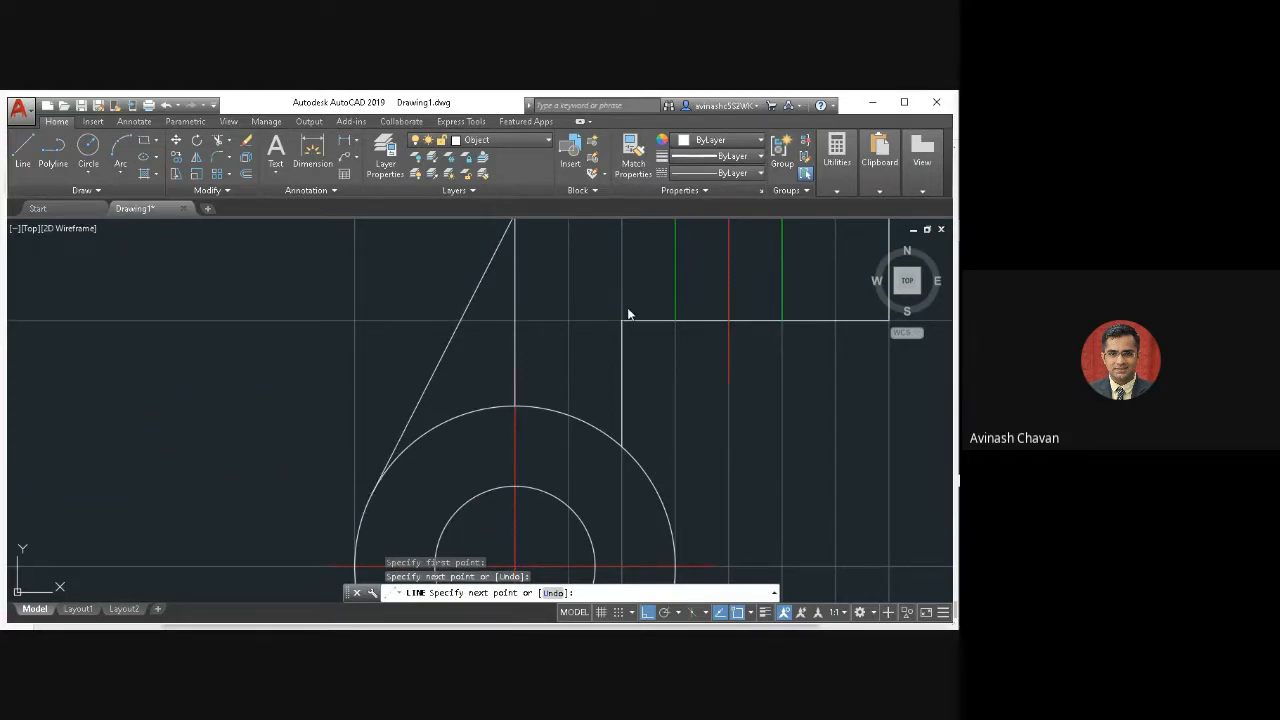
key("Escape")
Compare the front view with the pictorial drawing of problem 8 in the PDF manual, checking the boss hole and the required sectional view.
scroll(617, 374, "down", 6)
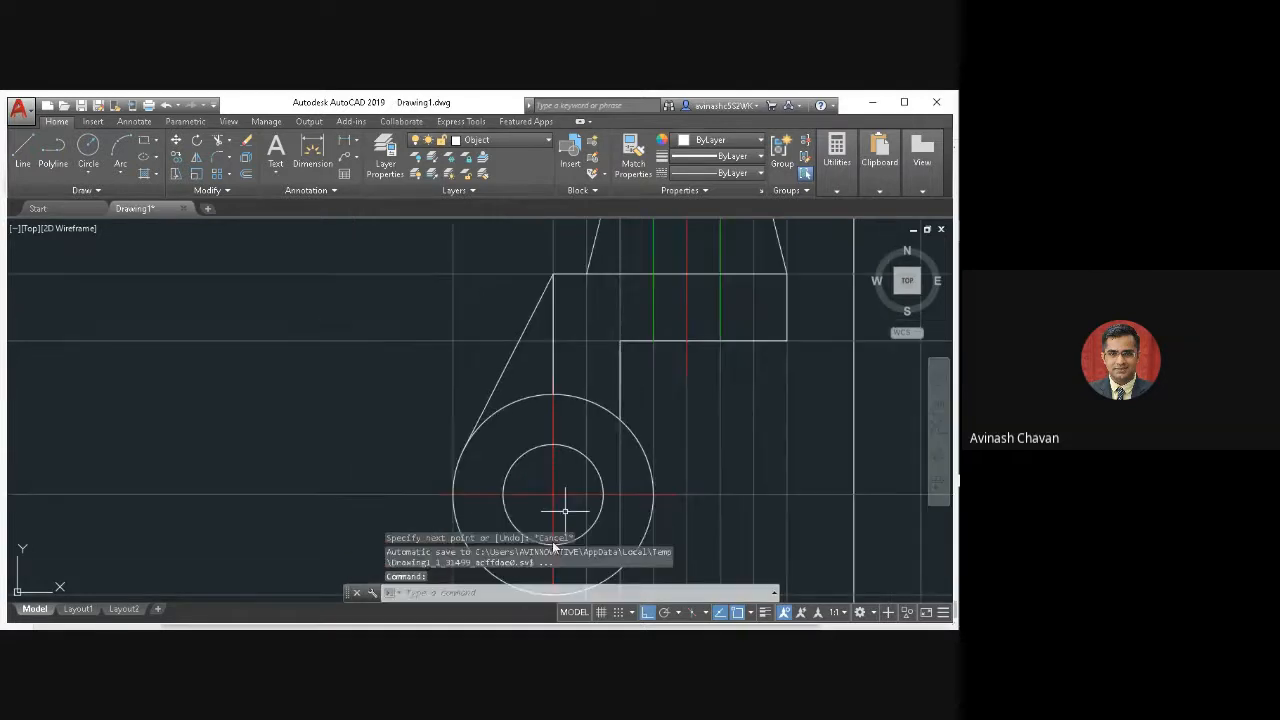
middle_click_drag(611, 425, 400, 366)
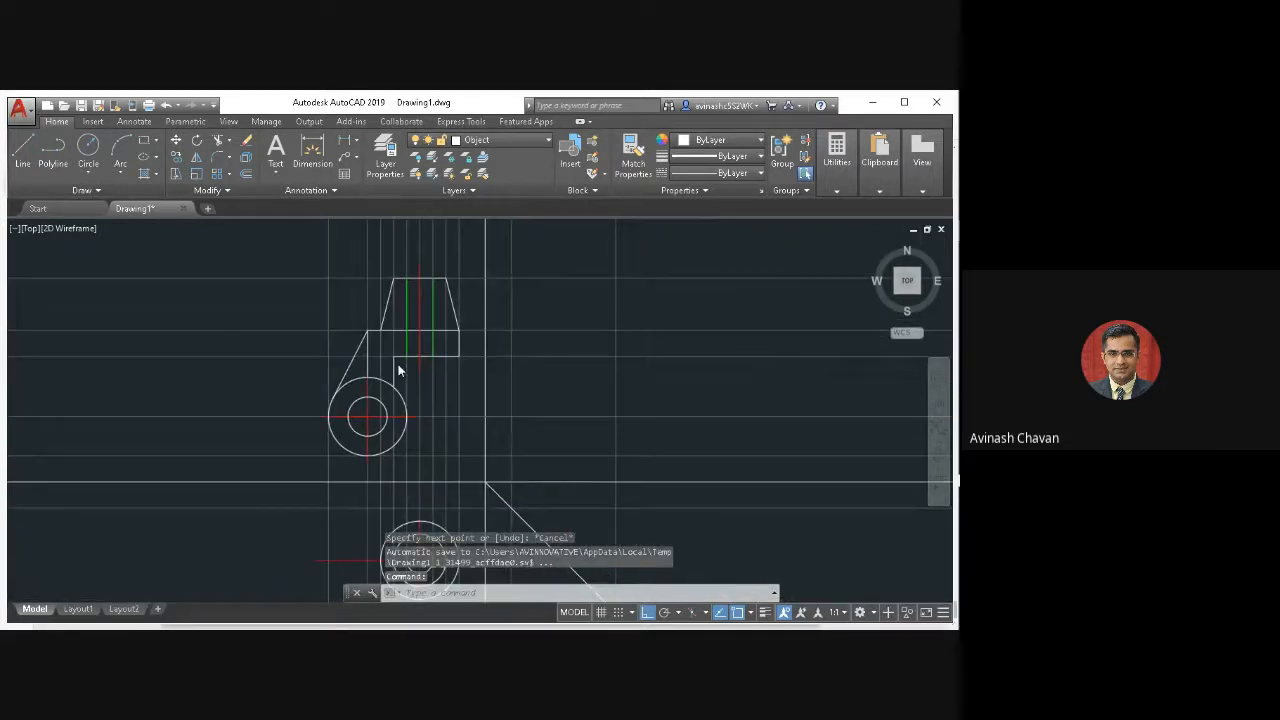
key("alt+Tab")
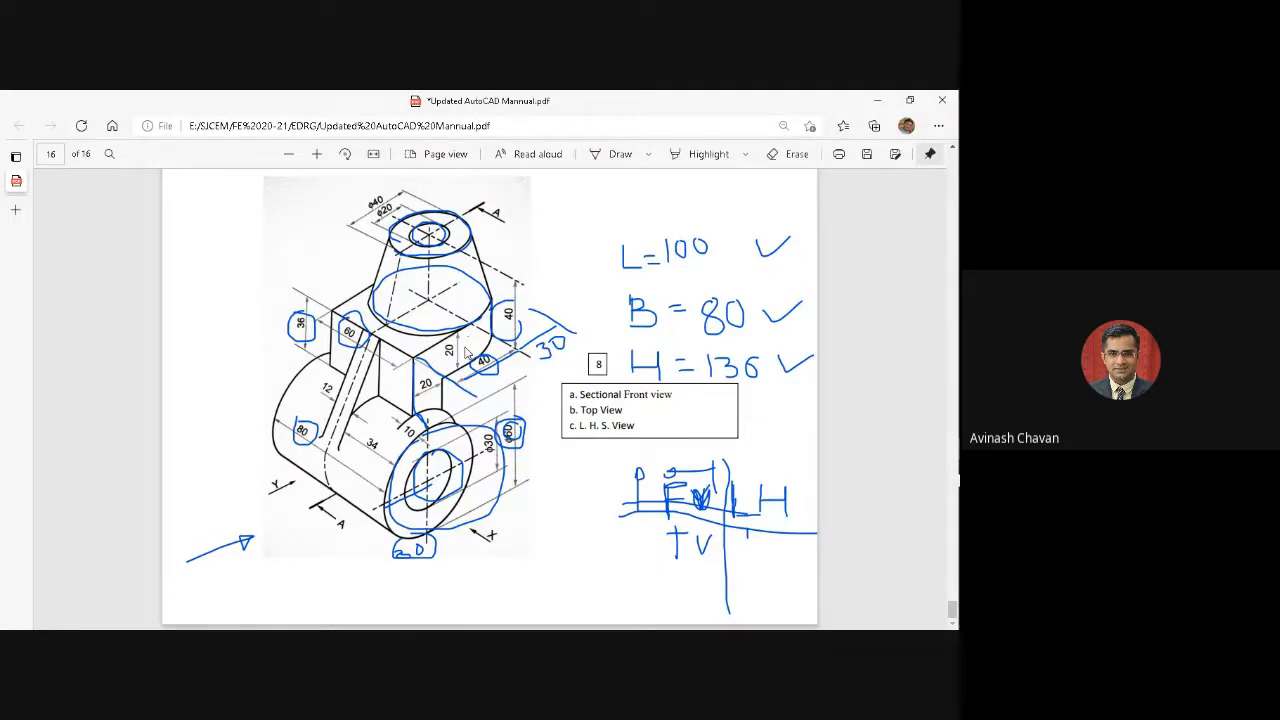
key("alt+Tab")
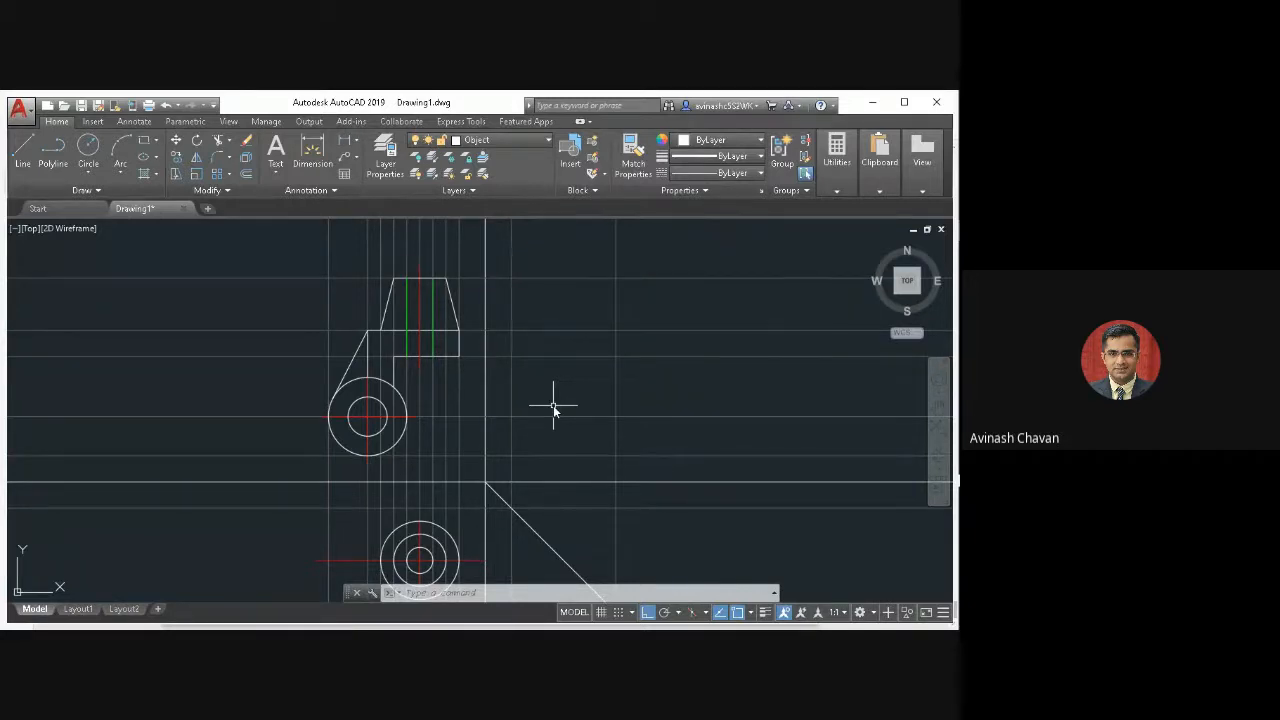
middle_click_drag(553, 408, 591, 437)
scroll(473, 390, "up", 2)
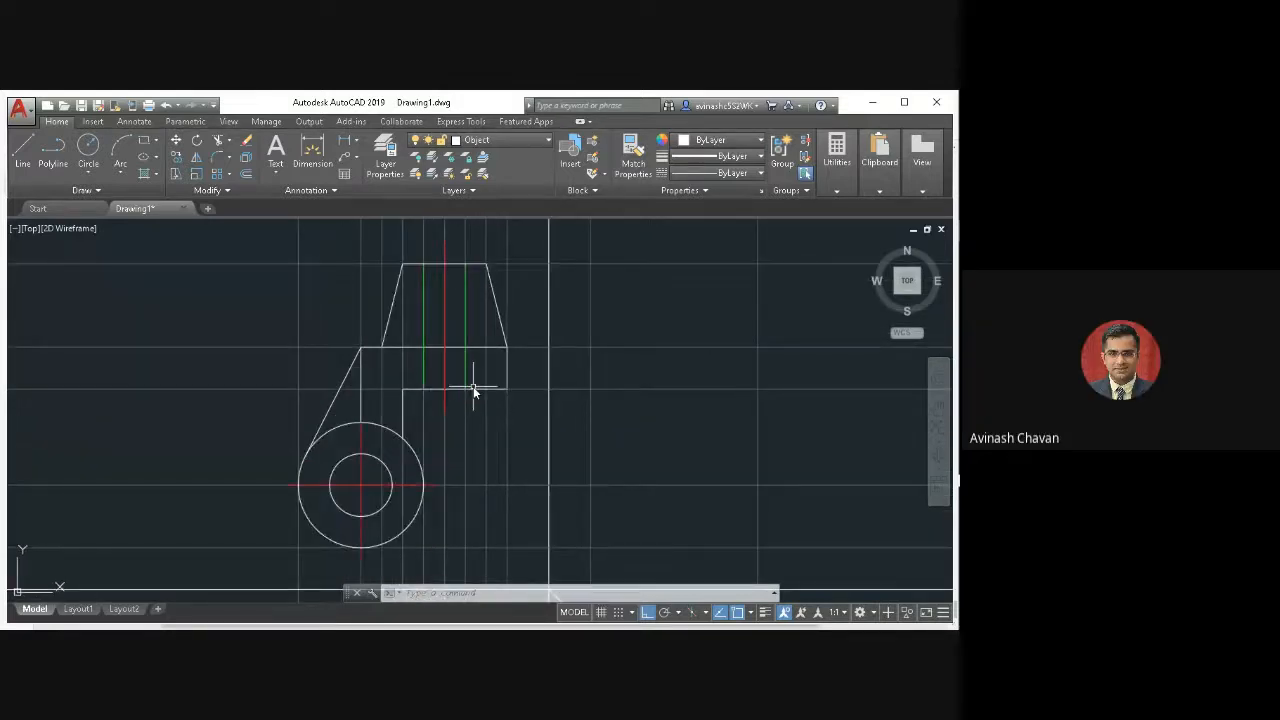
middle_click_drag(618, 442, 700, 433)
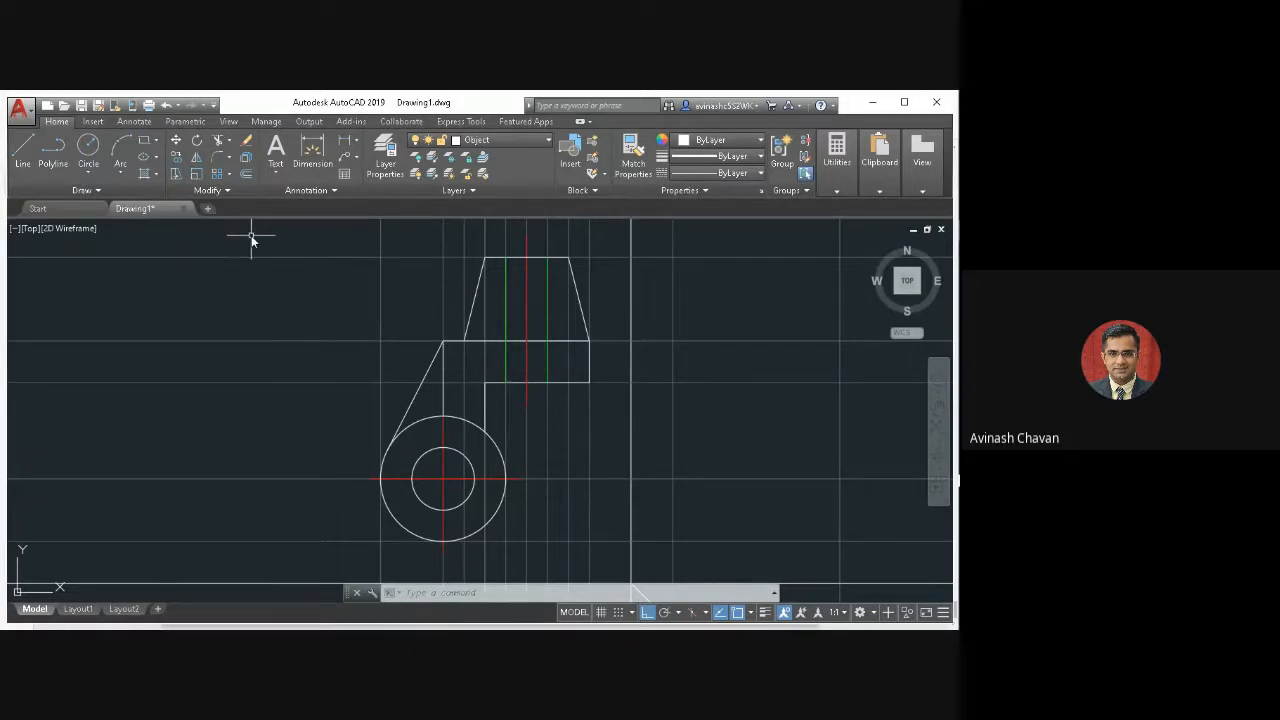
key("alt+Tab")
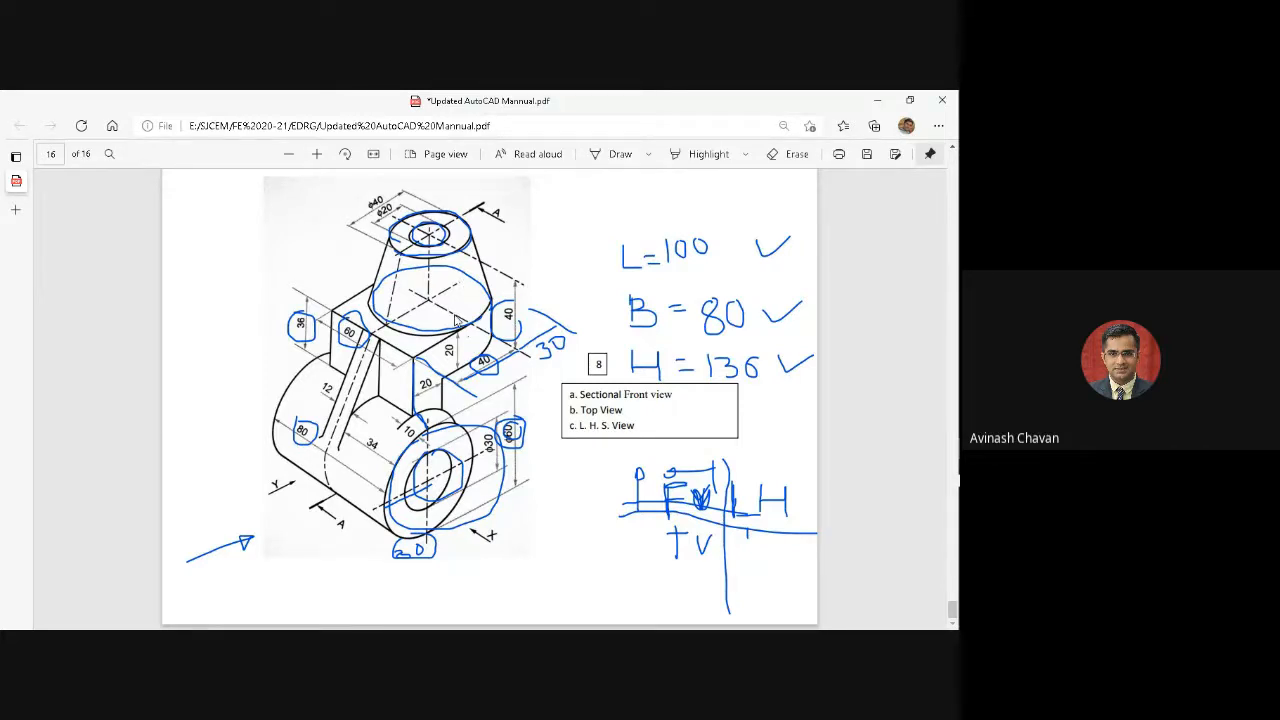
key("alt+Tab")
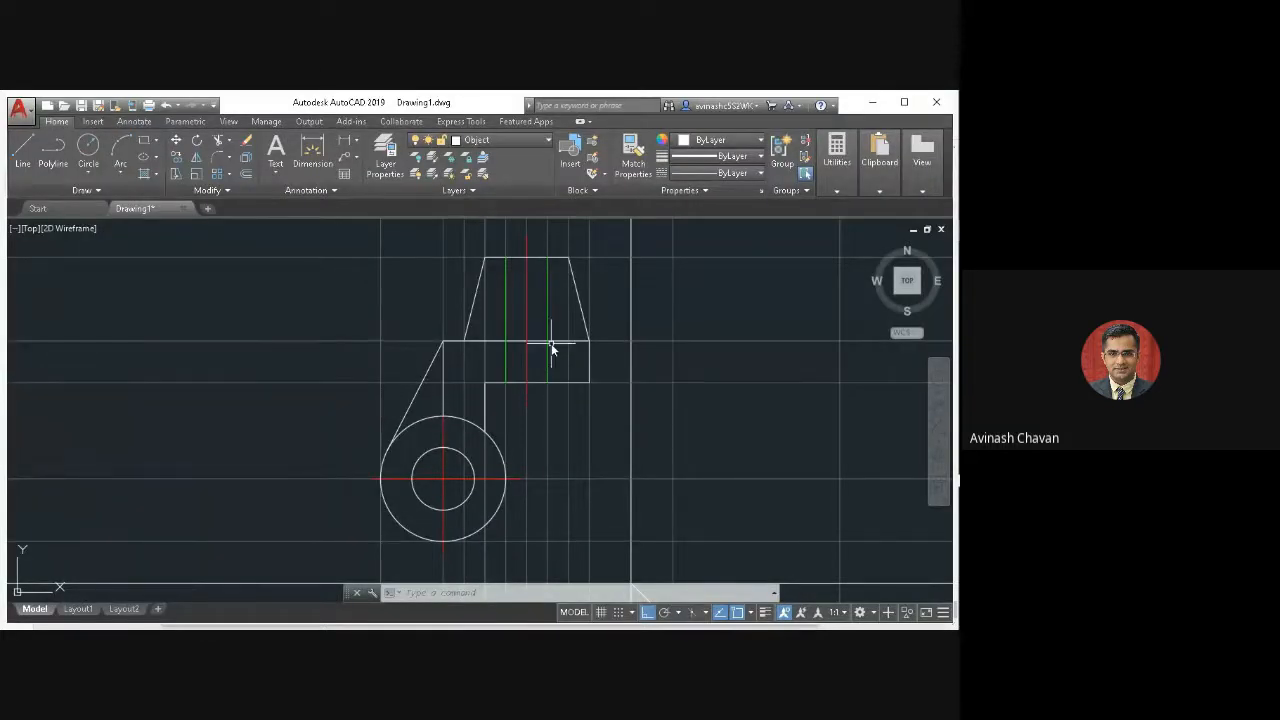
Move the two vertical hole edges in the boss to the Object layer for the sectional front view.
left_click(505, 300)
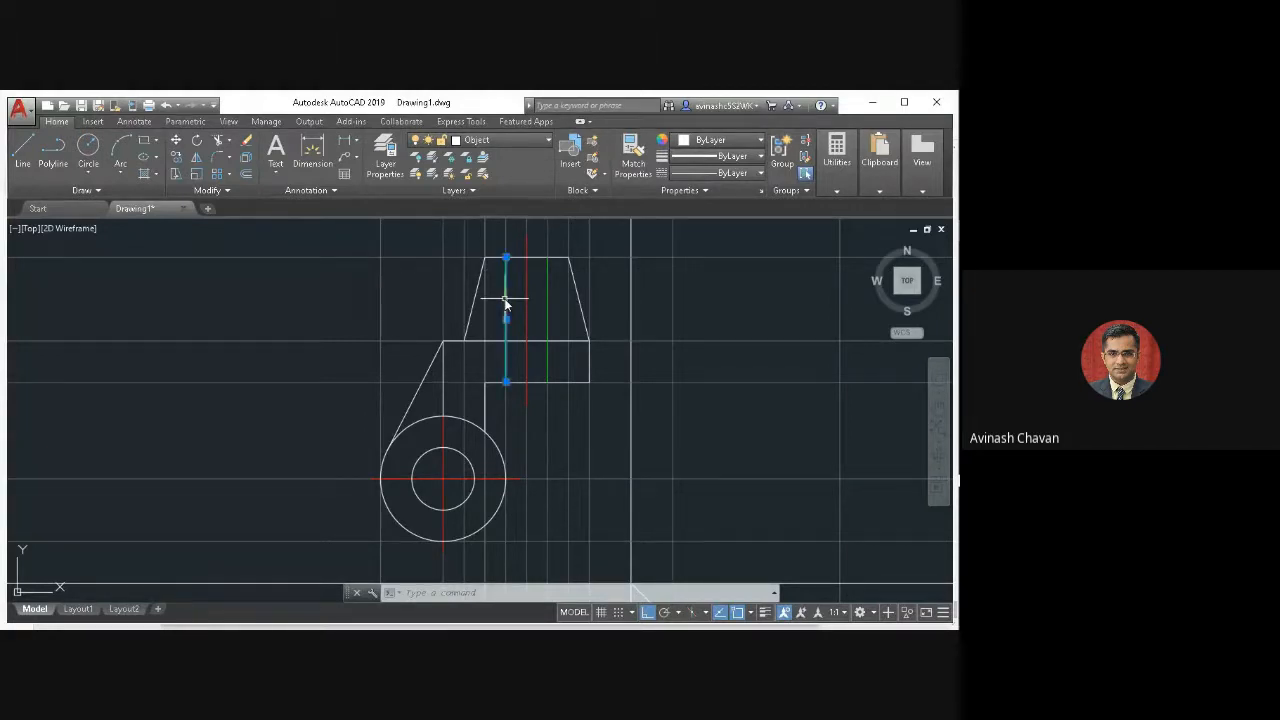
left_click(548, 305)
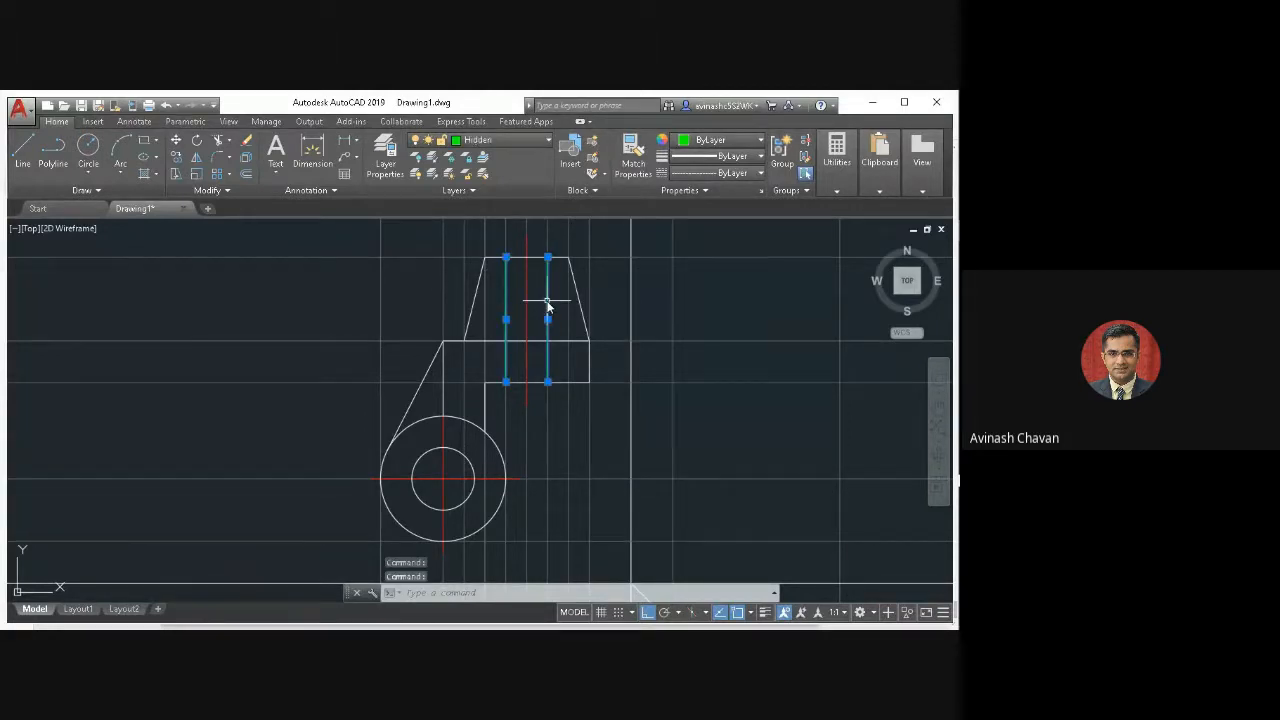
left_click(512, 137)
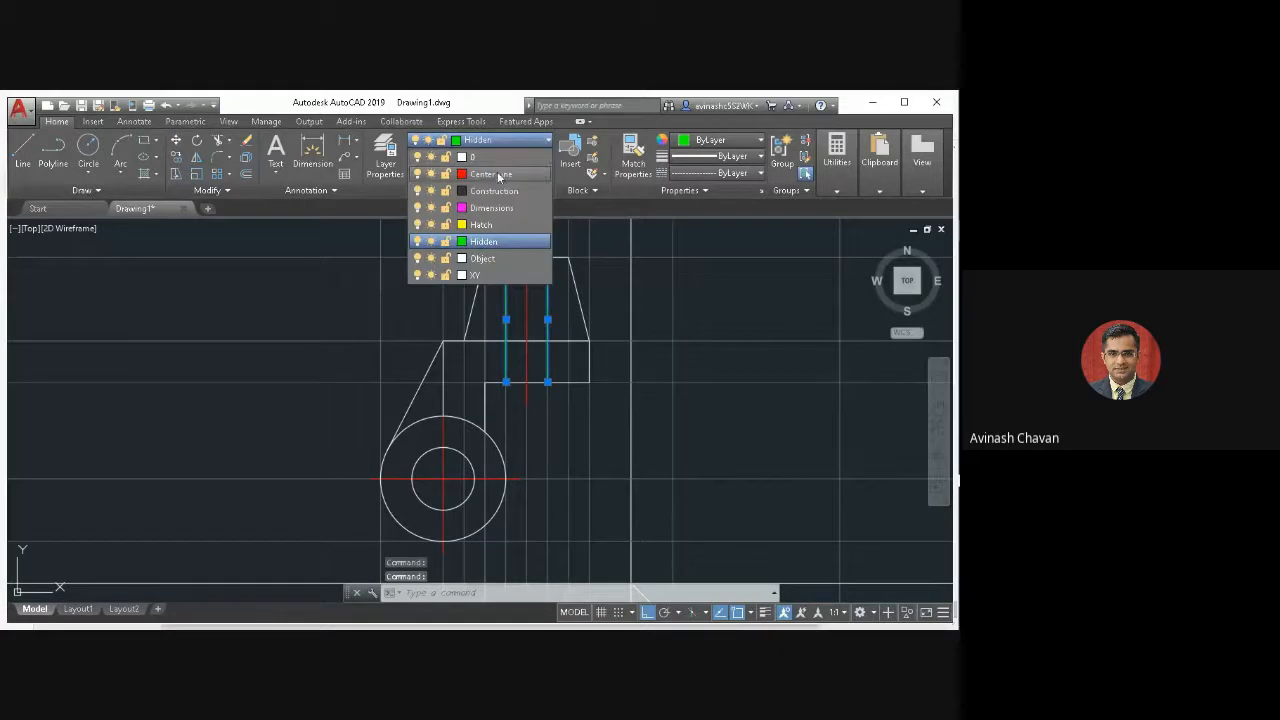
left_click(480, 257)
key("Escape")
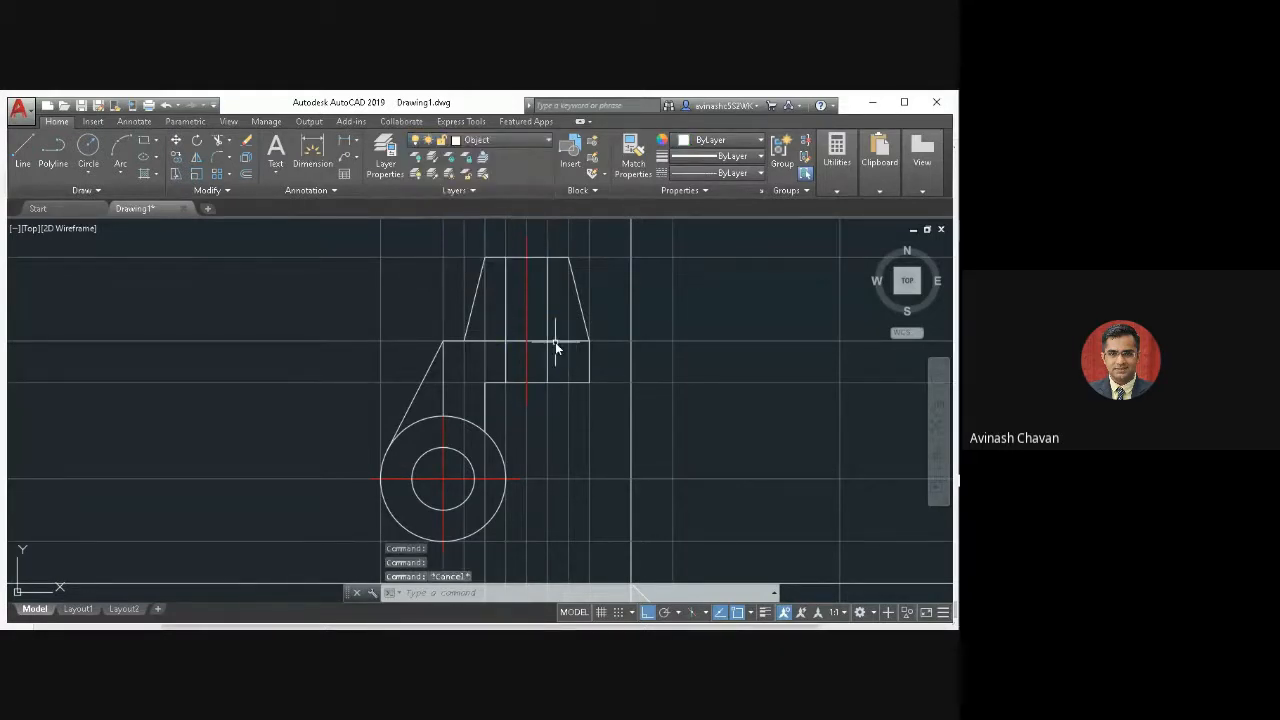
left_click(563, 338)
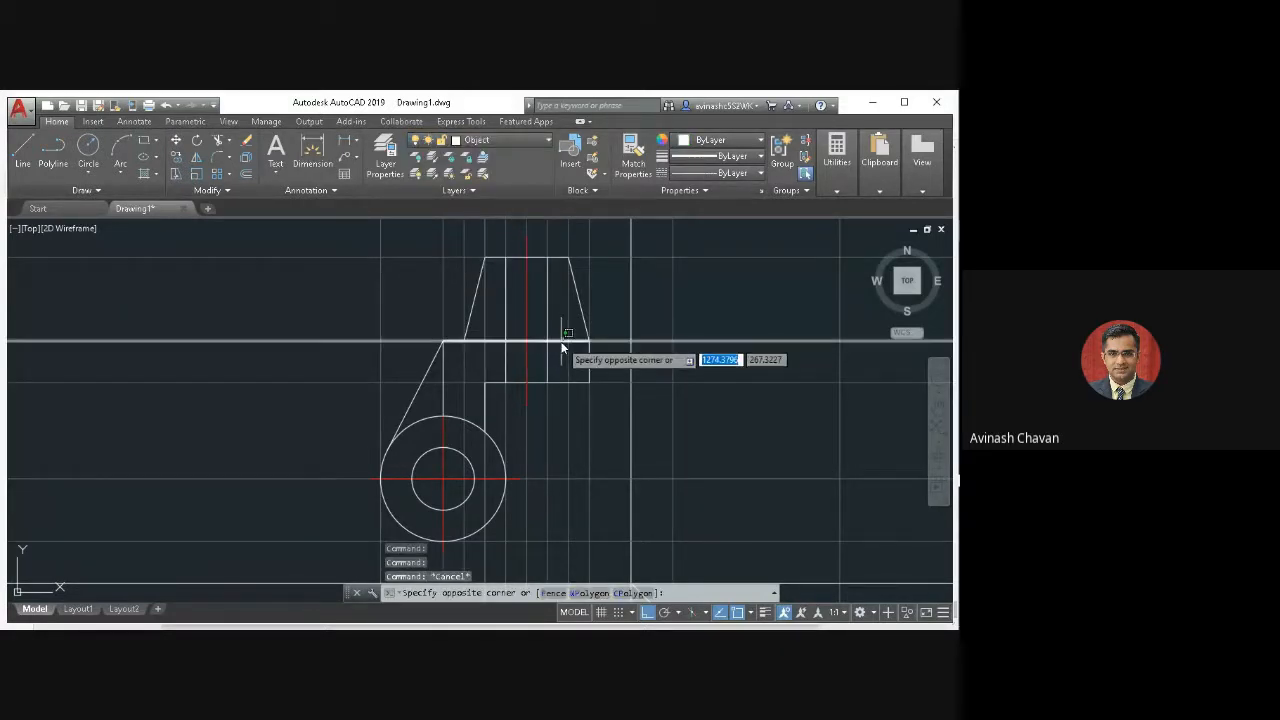
left_click(583, 341)
scroll(593, 352, "up", 4)
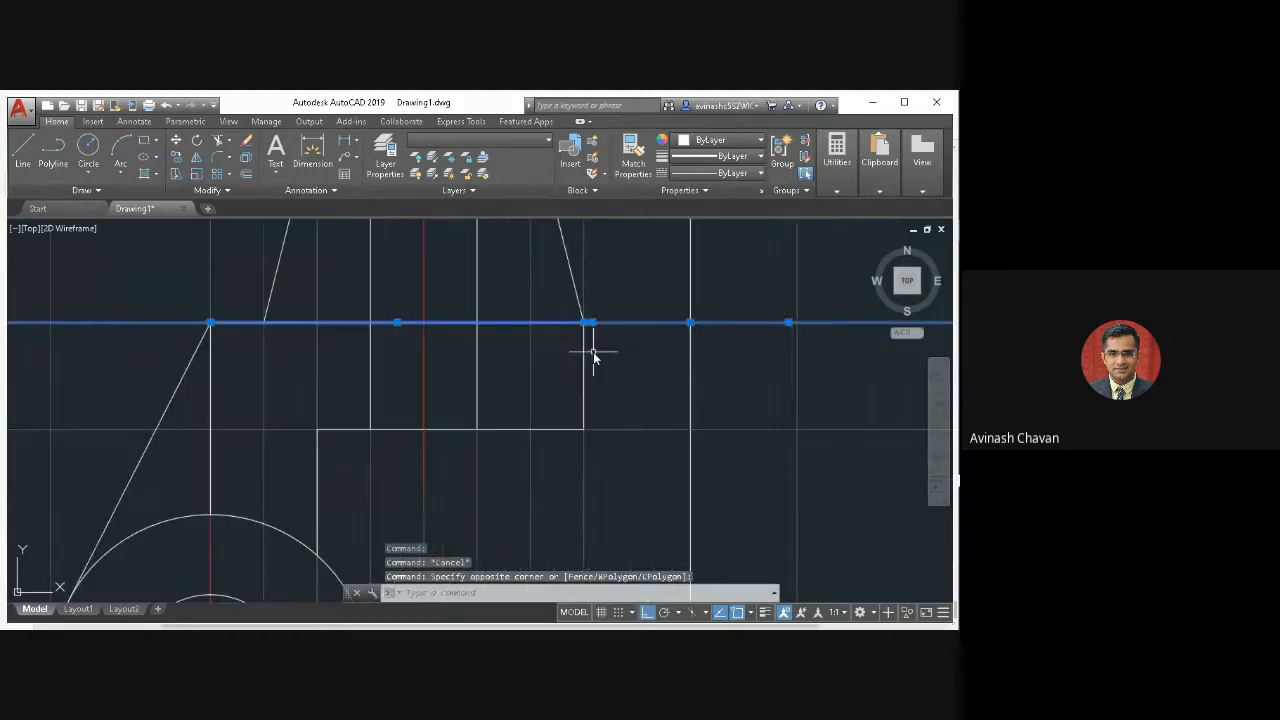
key("Escape")
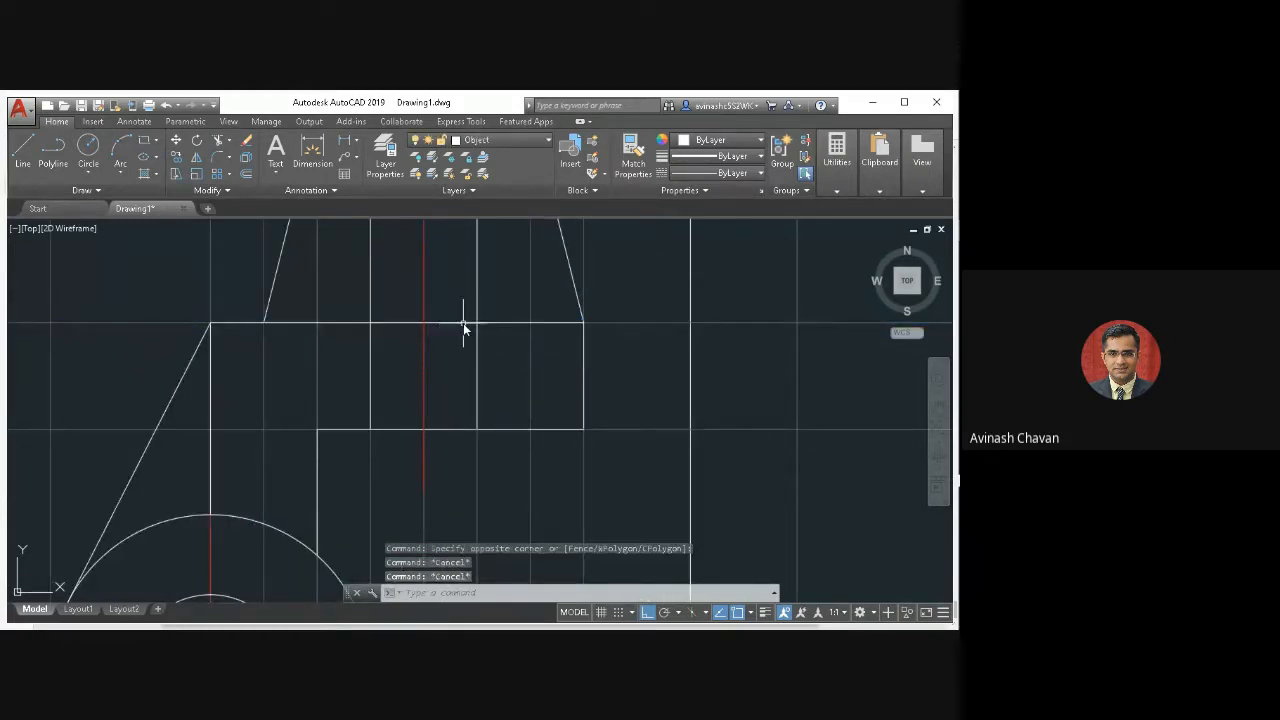
Shorten the bracket's upper horizontal edge so it ends at the foot of the boss's nearer slanted side.
left_click(463, 323)
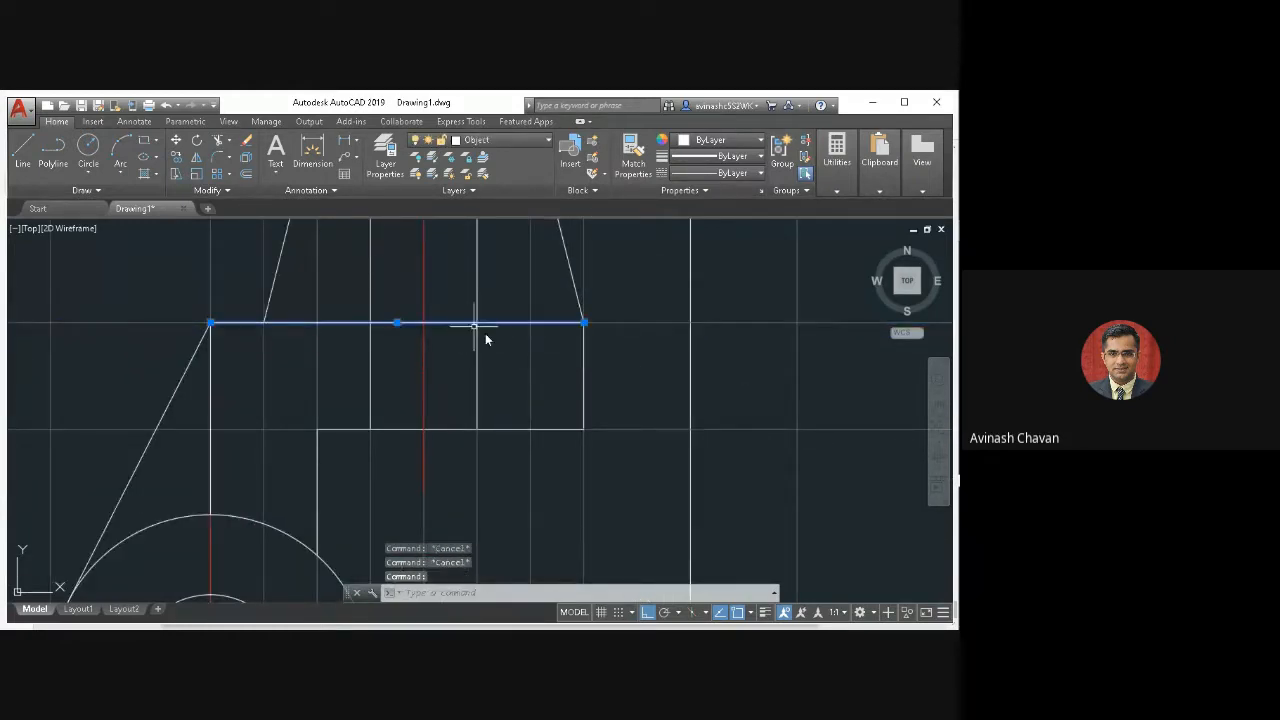
left_click(583, 323)
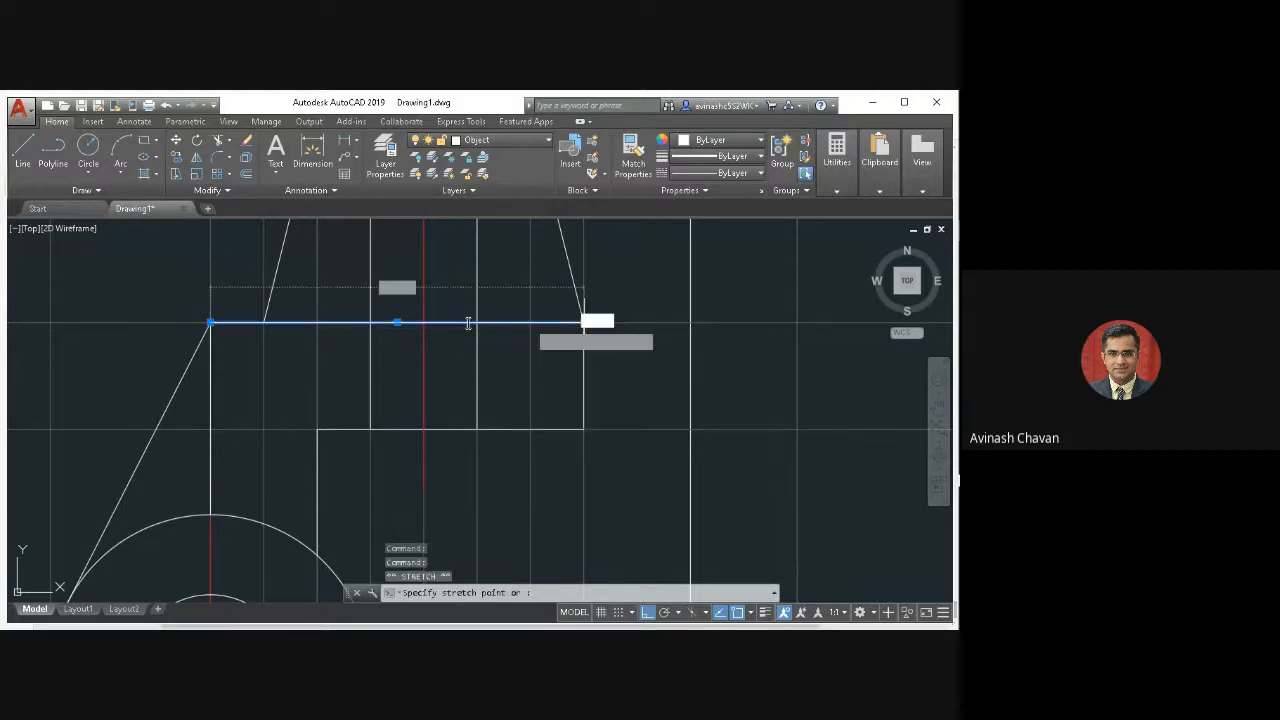
left_click(264, 322)
key("Escape")
scroll(450, 341, "down", 3)
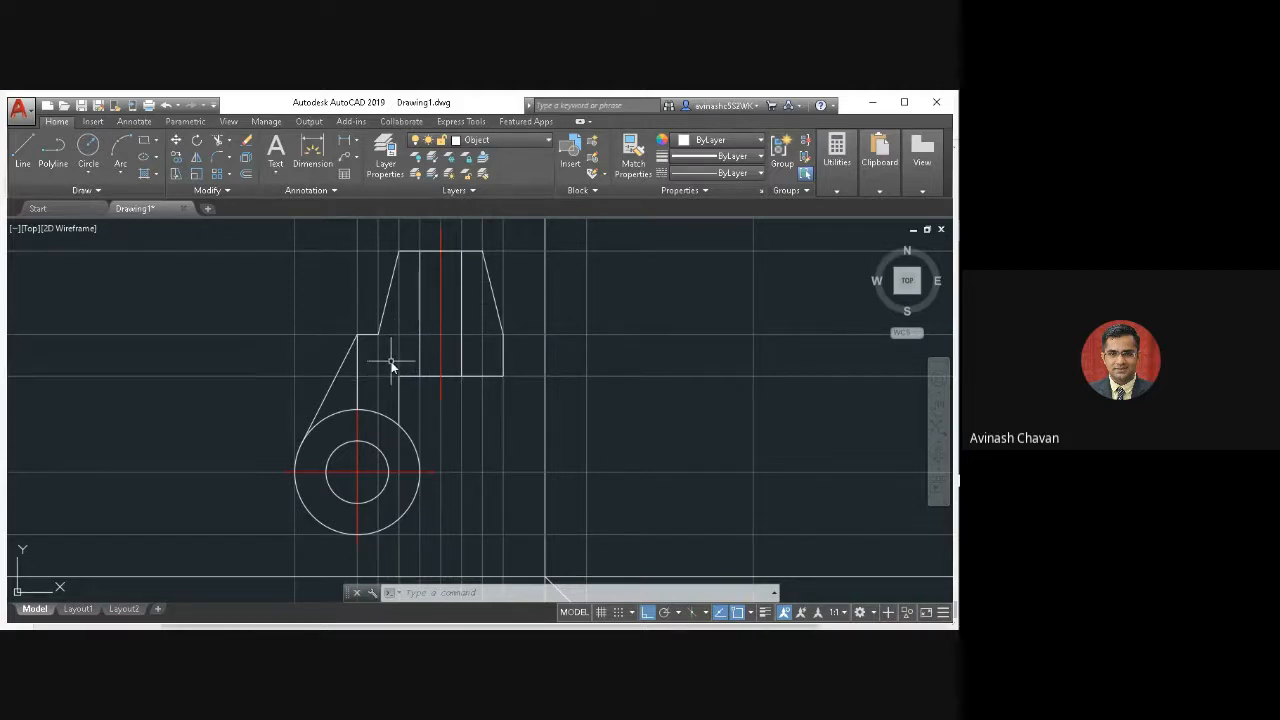
scroll(393, 366, "down", 2)
middle_click_drag(426, 389, 490, 417)
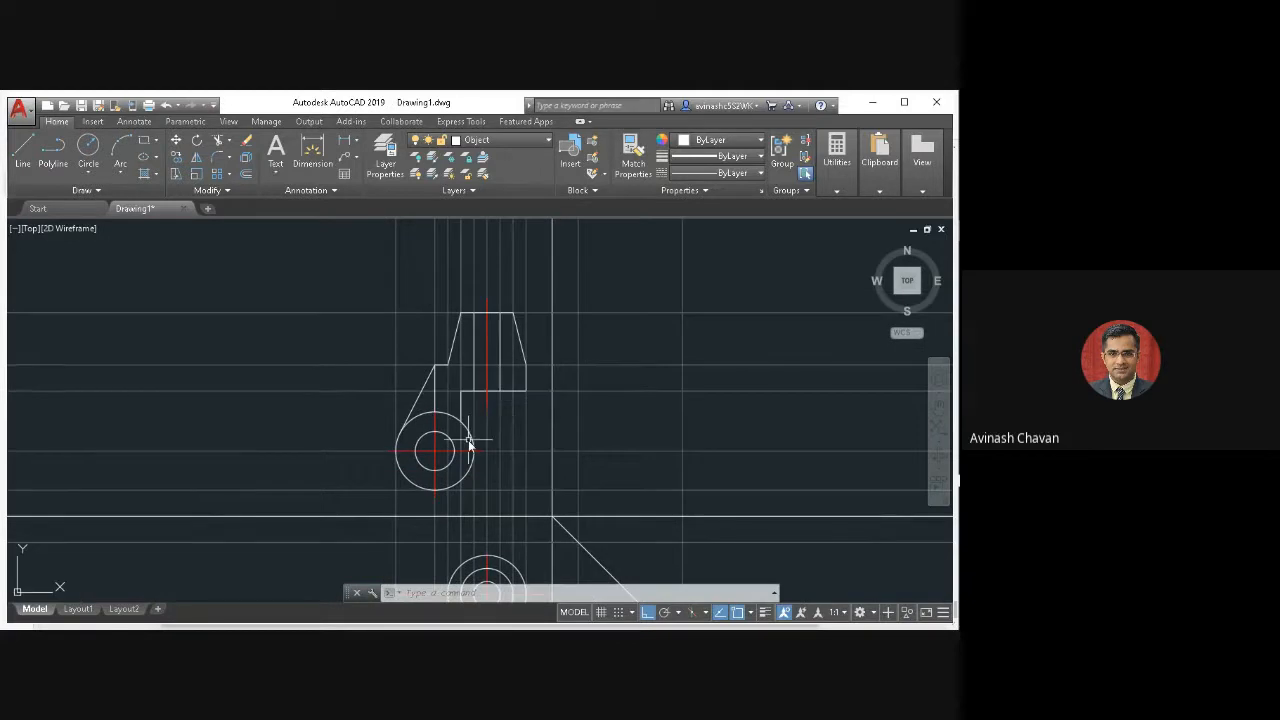
scroll(470, 443, "up", 2)
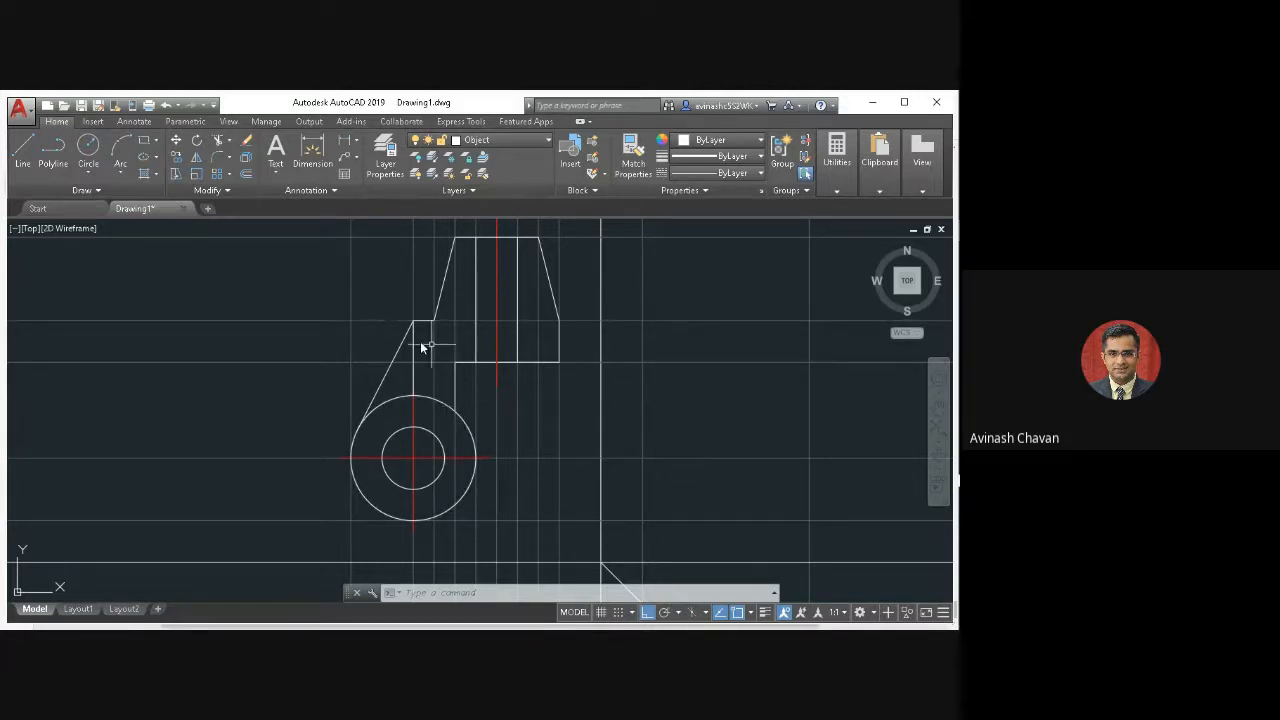
Trim the outer circle's arc between the bracket's two vertical edges in the front view.
middle_click_drag(356, 346, 333, 347)
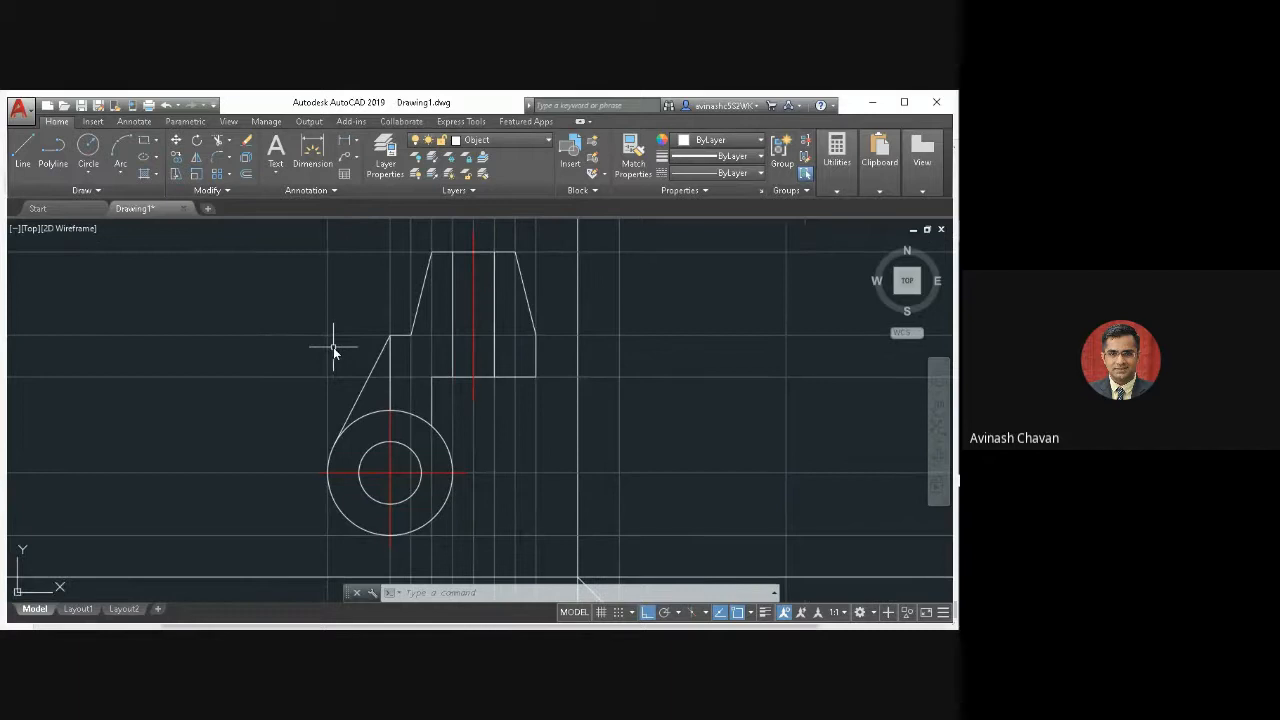
type("TR")
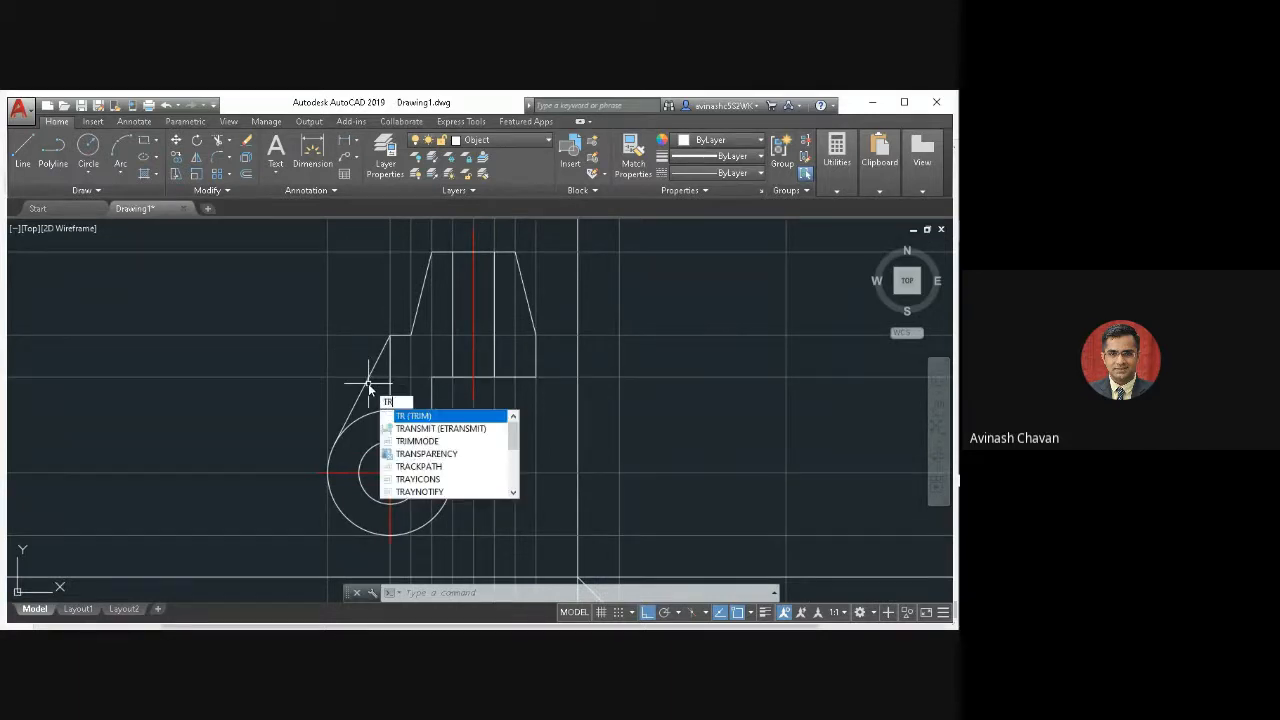
key("Return")
key("Return")
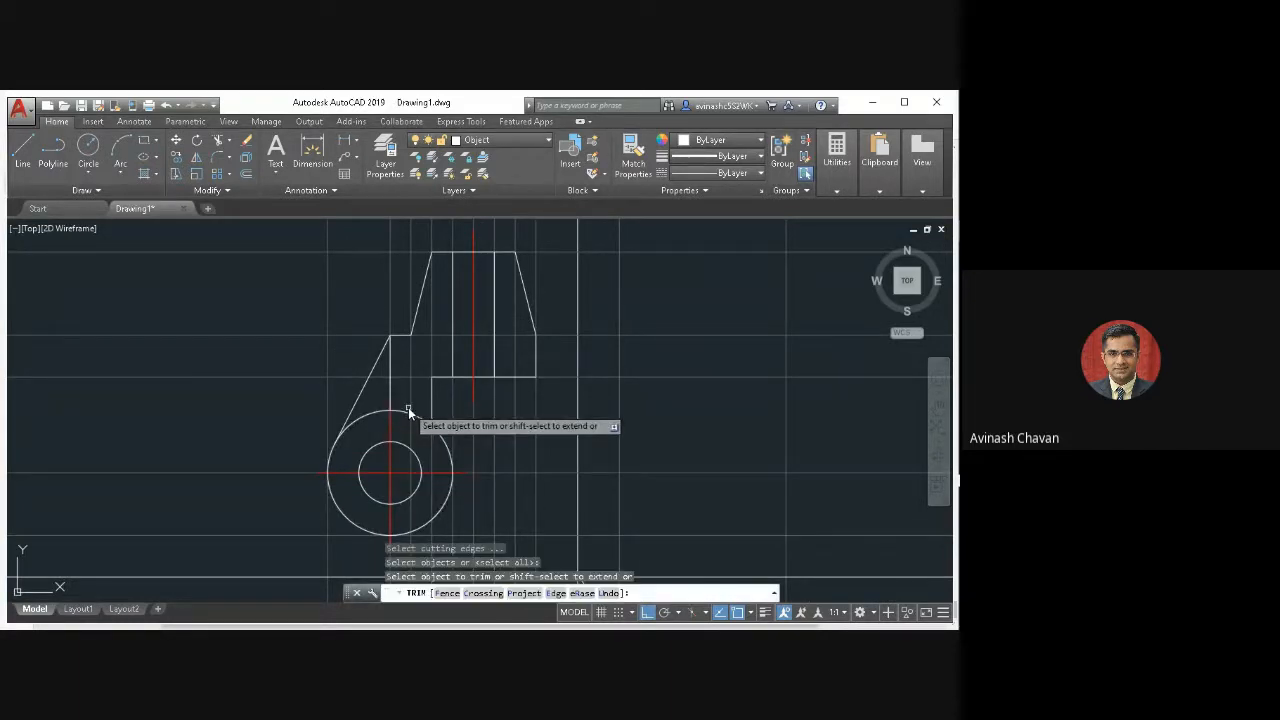
left_click(423, 424)
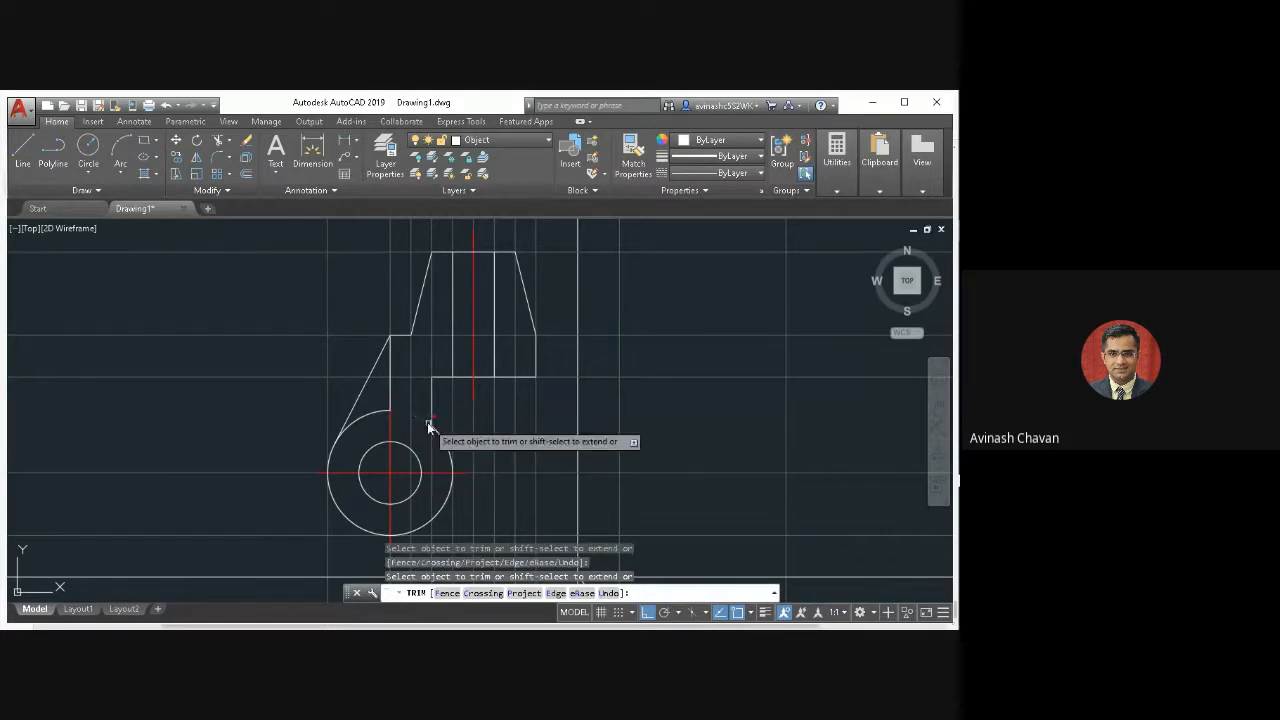
key("Escape")
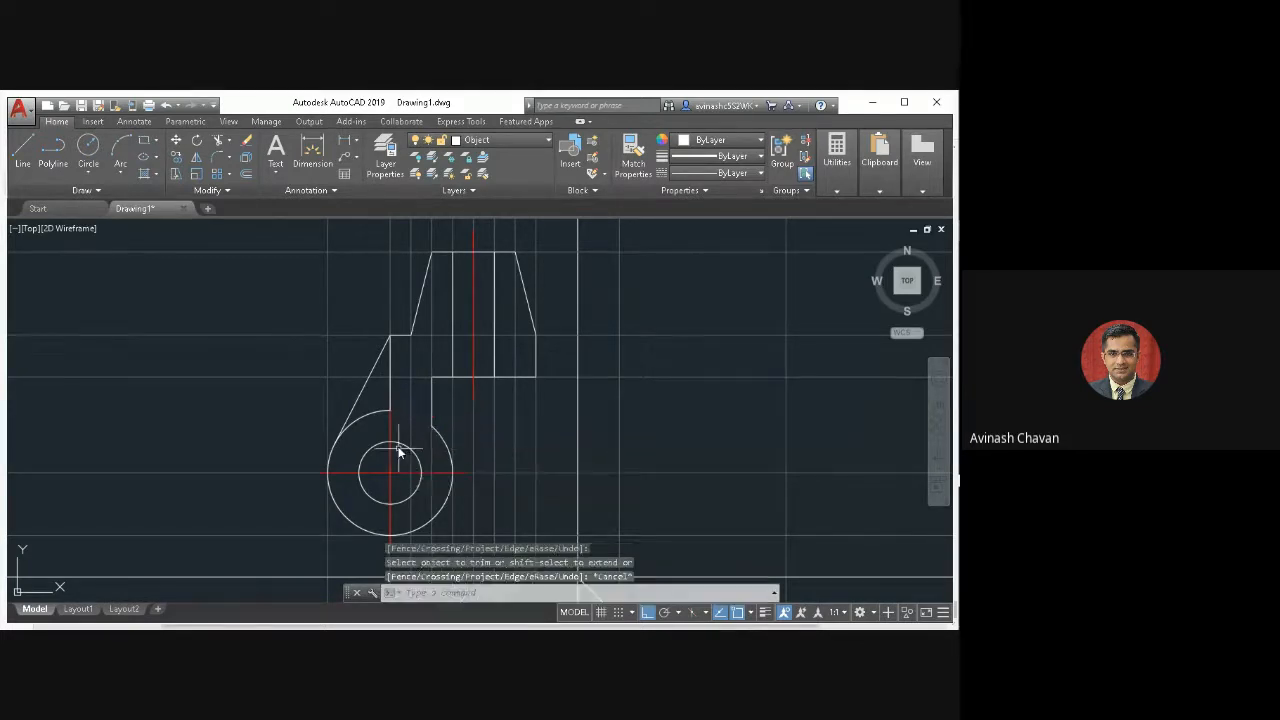
scroll(402, 450, "down", 2)
middle_click_drag(463, 400, 456, 464)
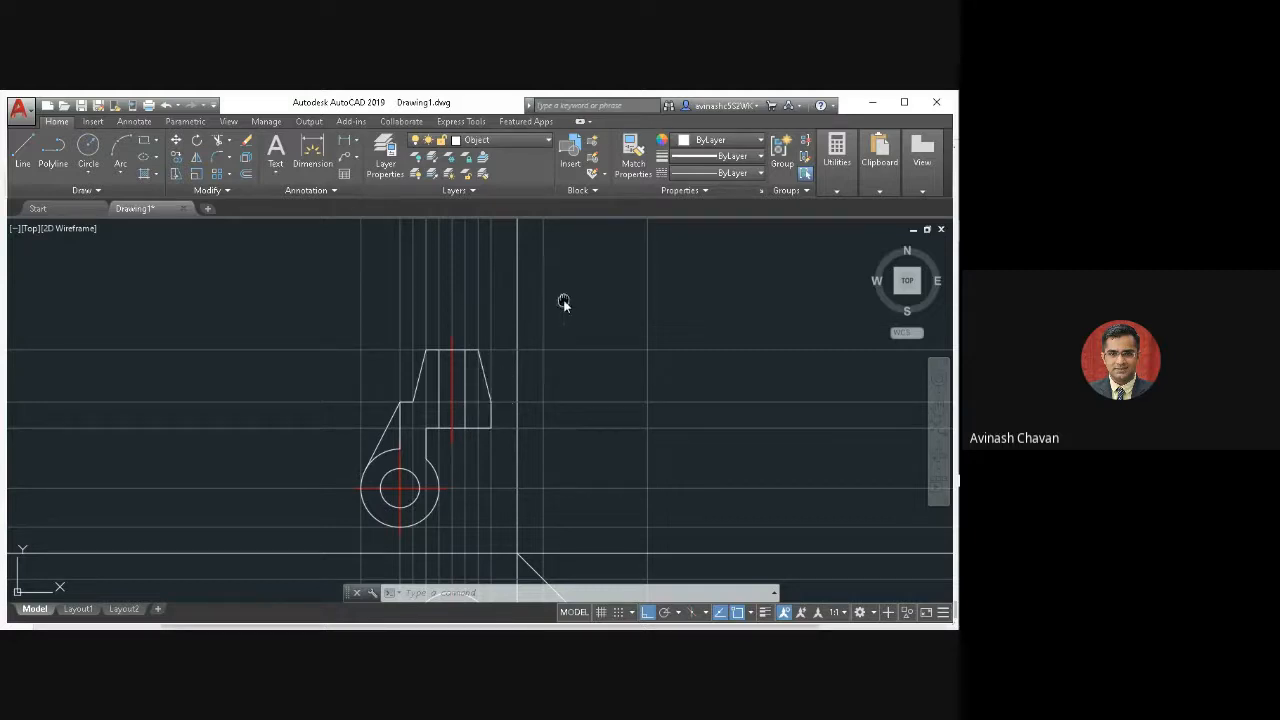
middle_click_drag(563, 303, 511, 321)
scroll(498, 337, "up", 3)
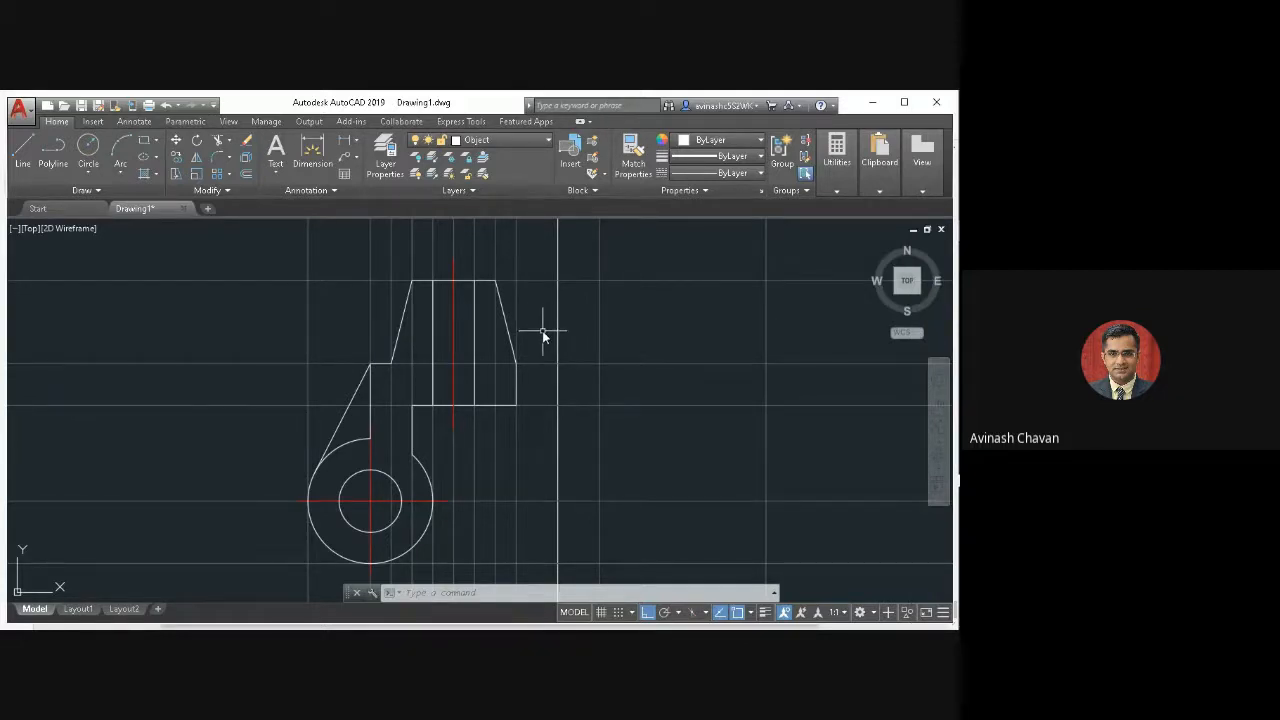
middle_click_drag(542, 330, 551, 315)
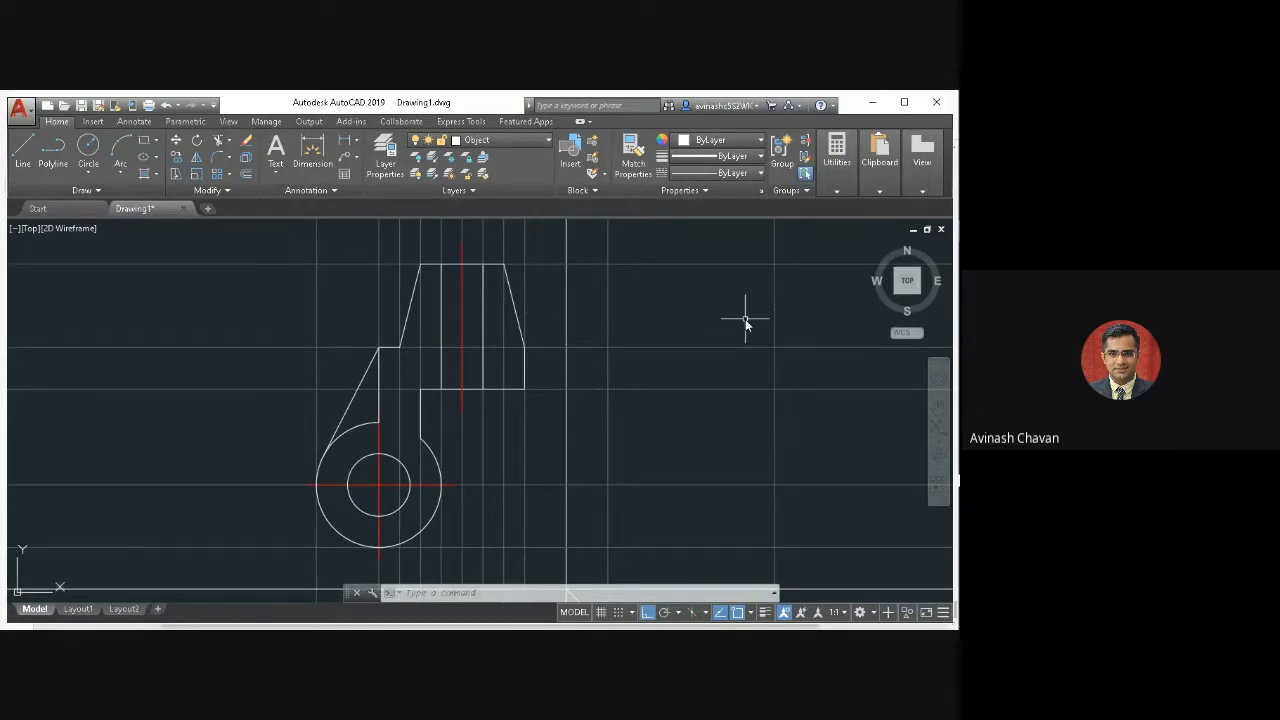
middle_click_drag(633, 325, 623, 327)
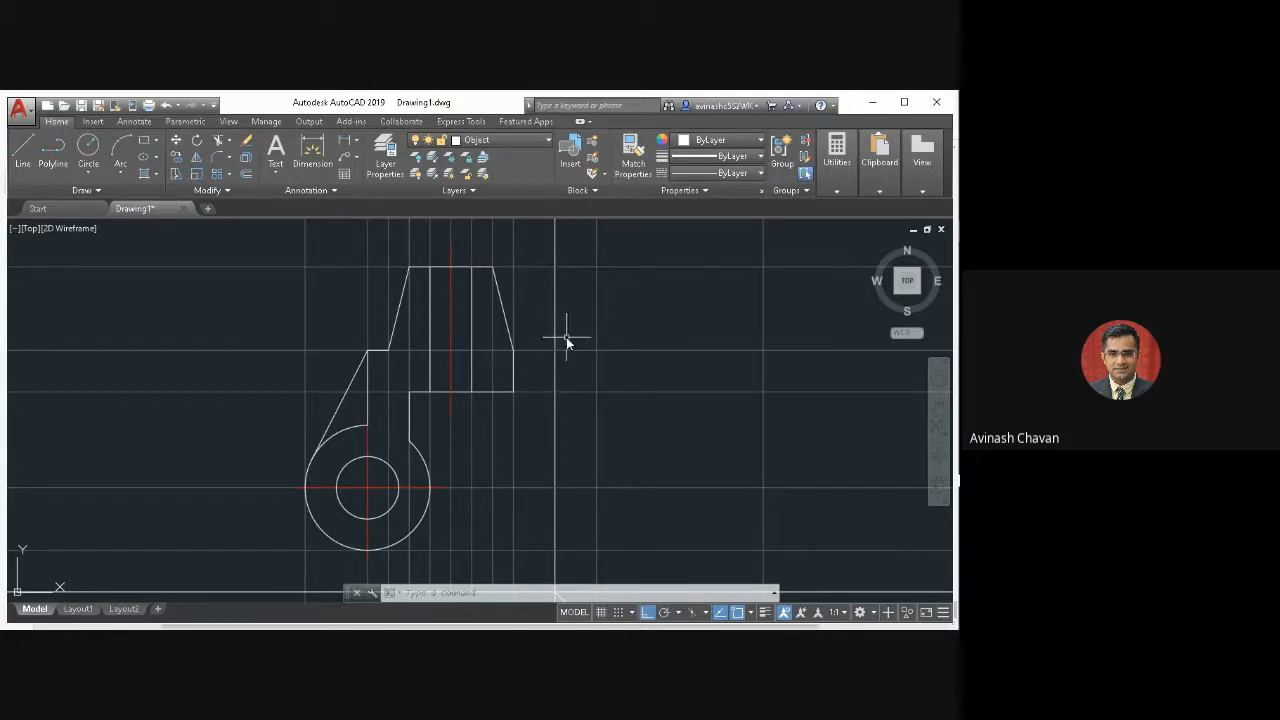
middle_click_drag(566, 340, 585, 350)
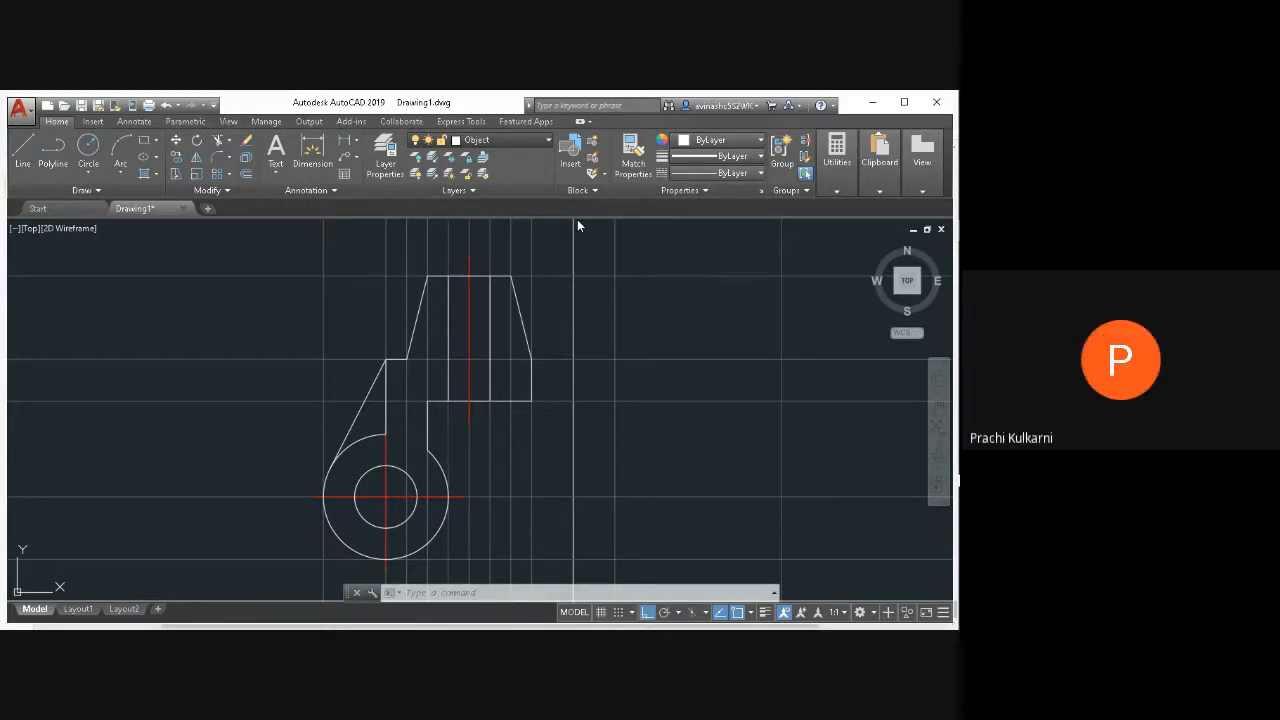
Turn off the Construction layer to hide the projection lines around the views.
left_click(546, 141)
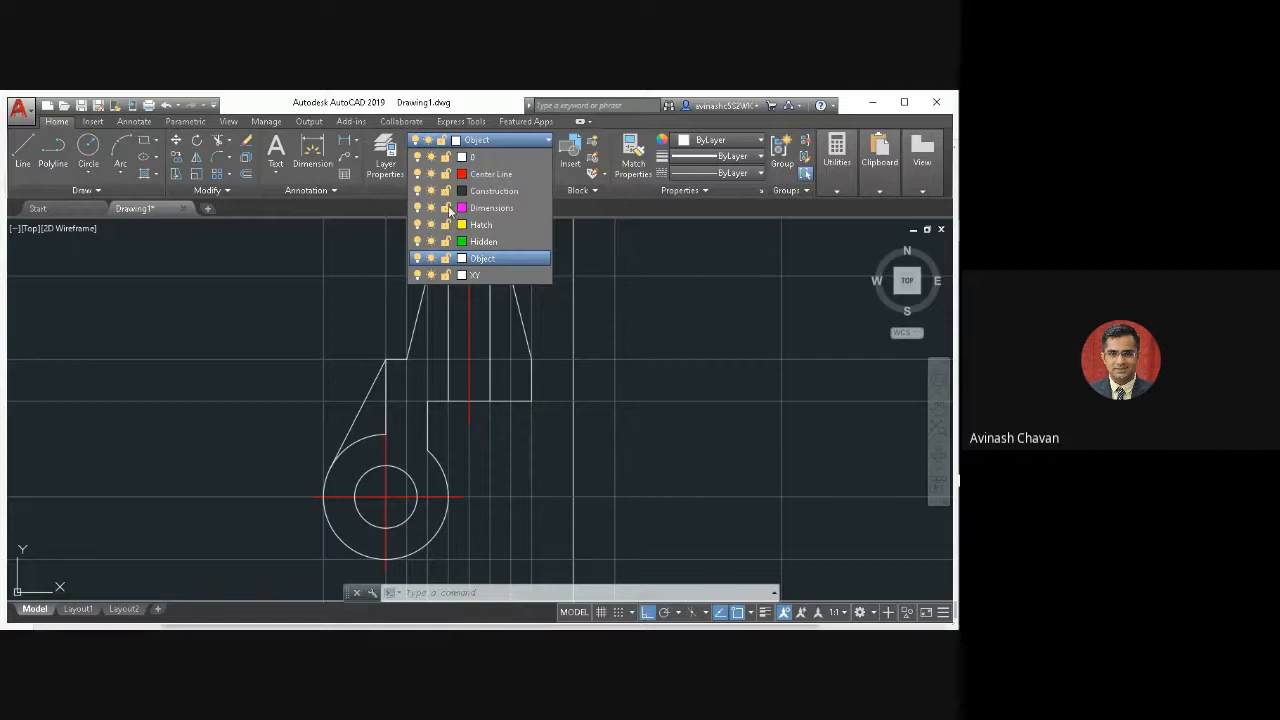
left_click(735, 297)
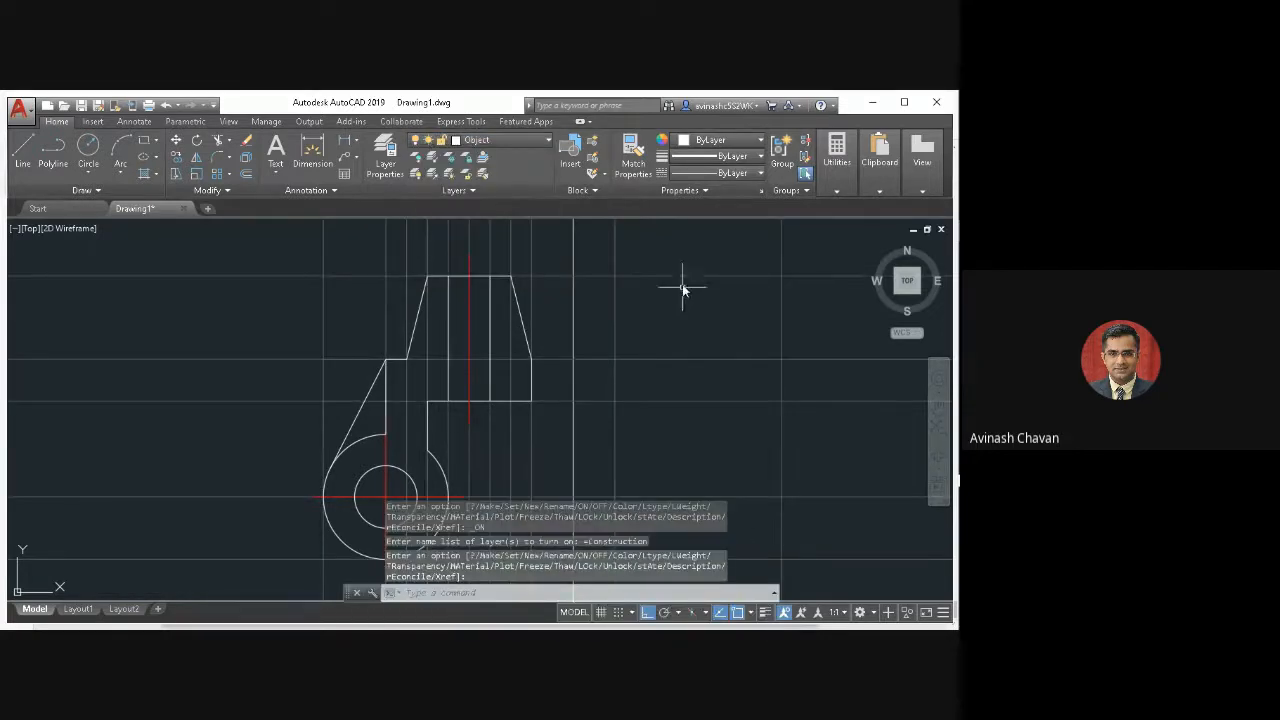
left_click(506, 141)
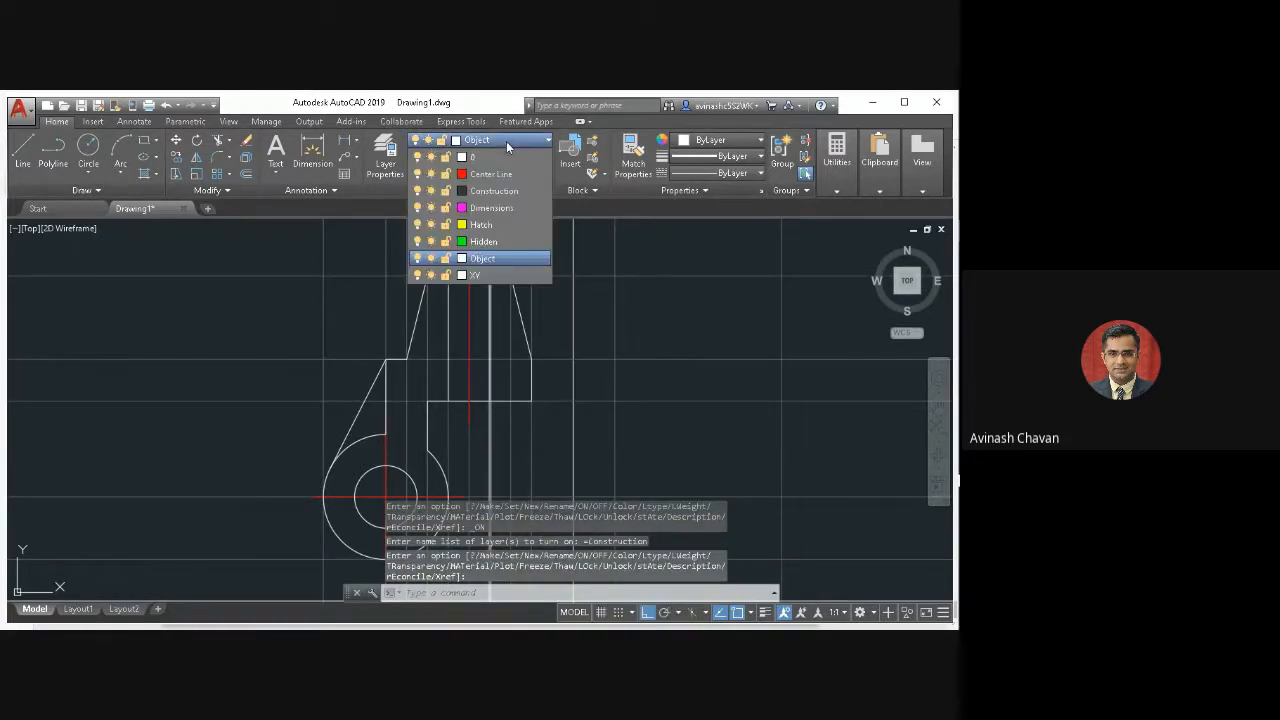
left_click(418, 191)
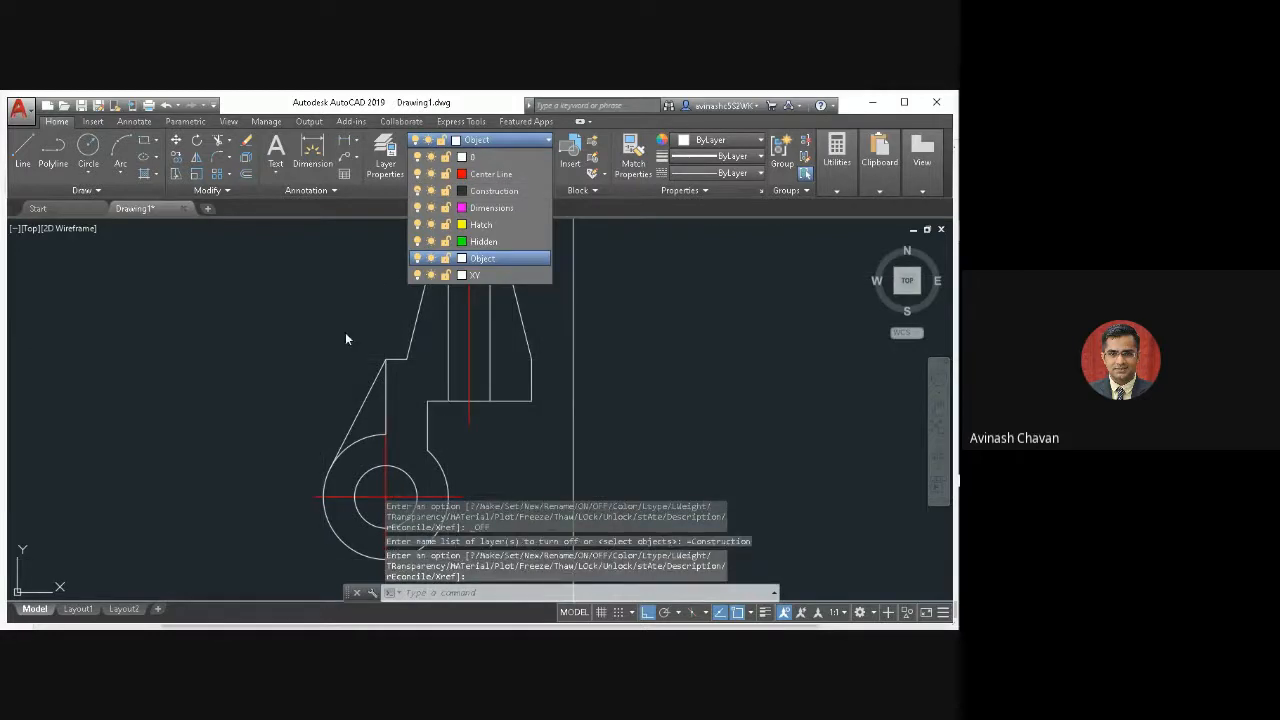
left_click(621, 343)
middle_click_drag(629, 380, 629, 341)
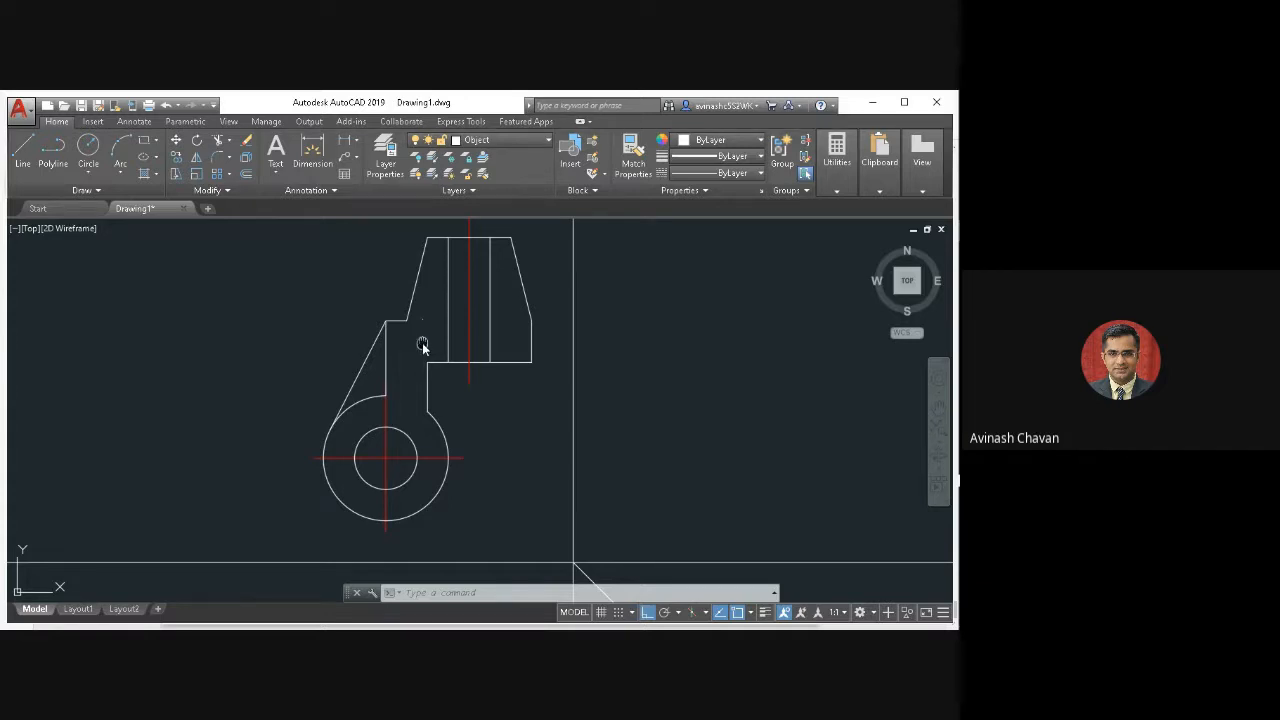
Hatch both cut walls of the boss, the bracket and the ring around the circular hole with ANSI31 at scale 25.
middle_click_drag(422, 342, 430, 372)
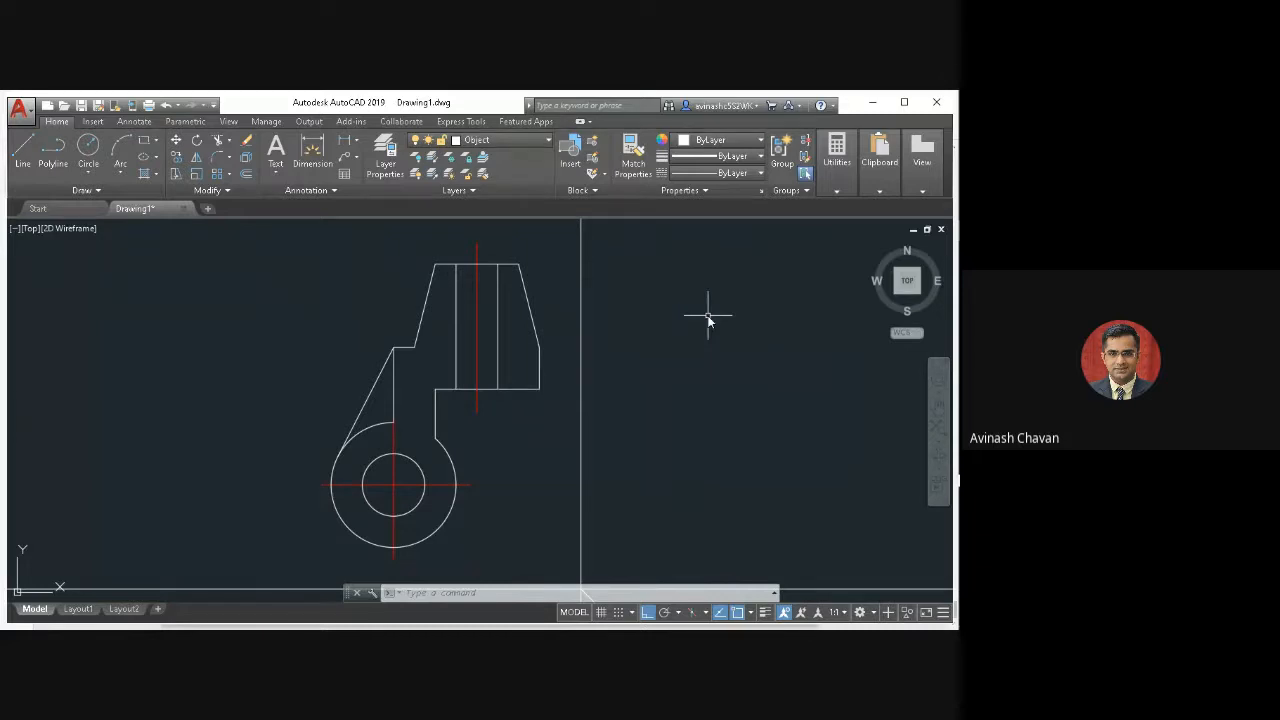
type("H")
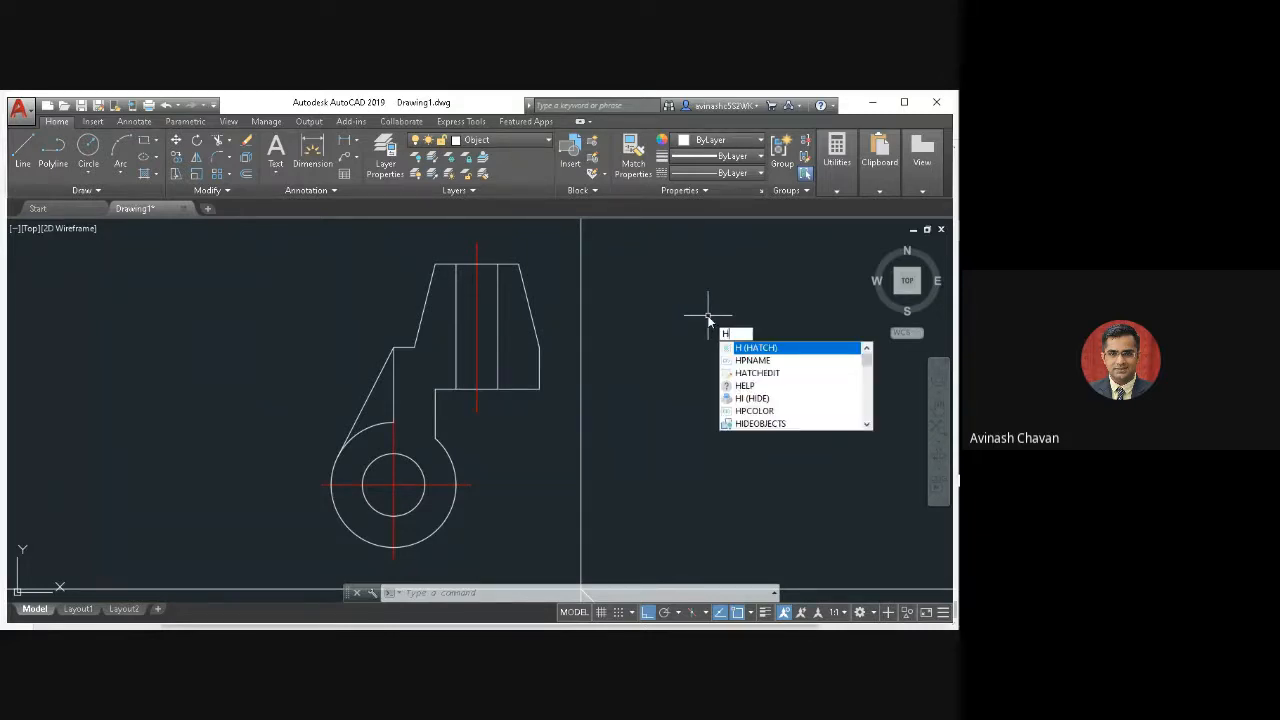
key("Return")
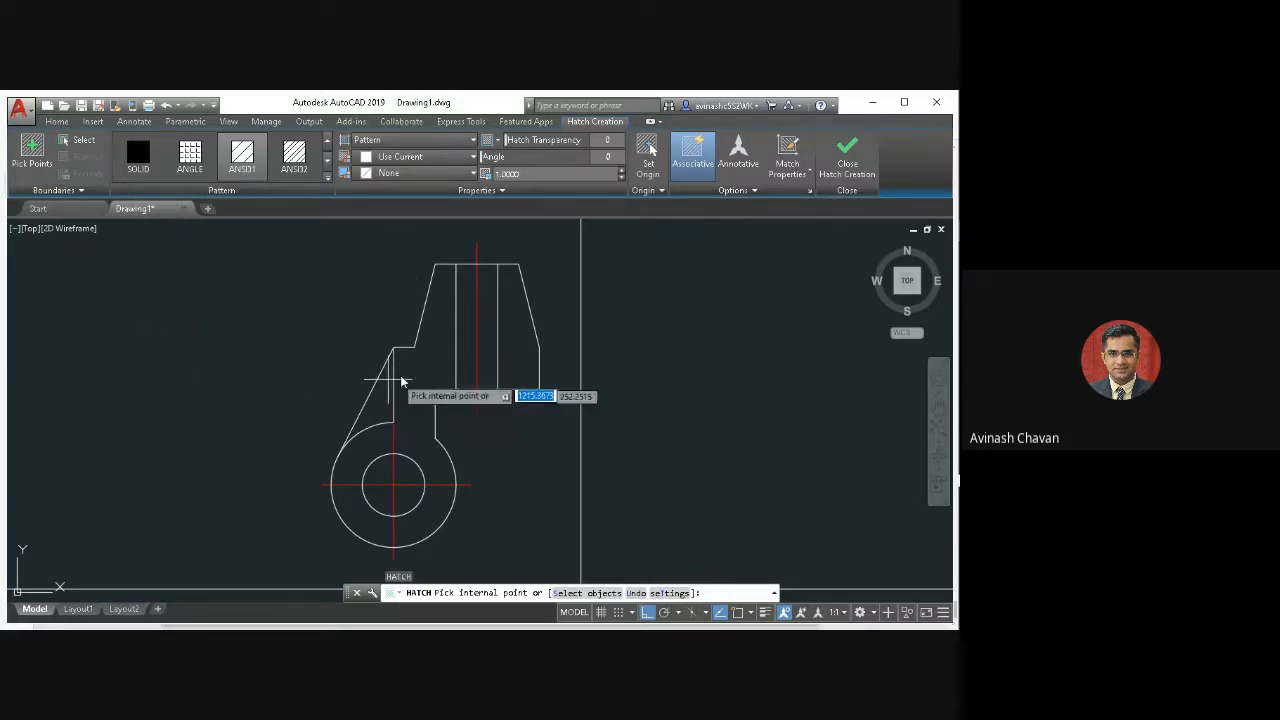
left_click(517, 352)
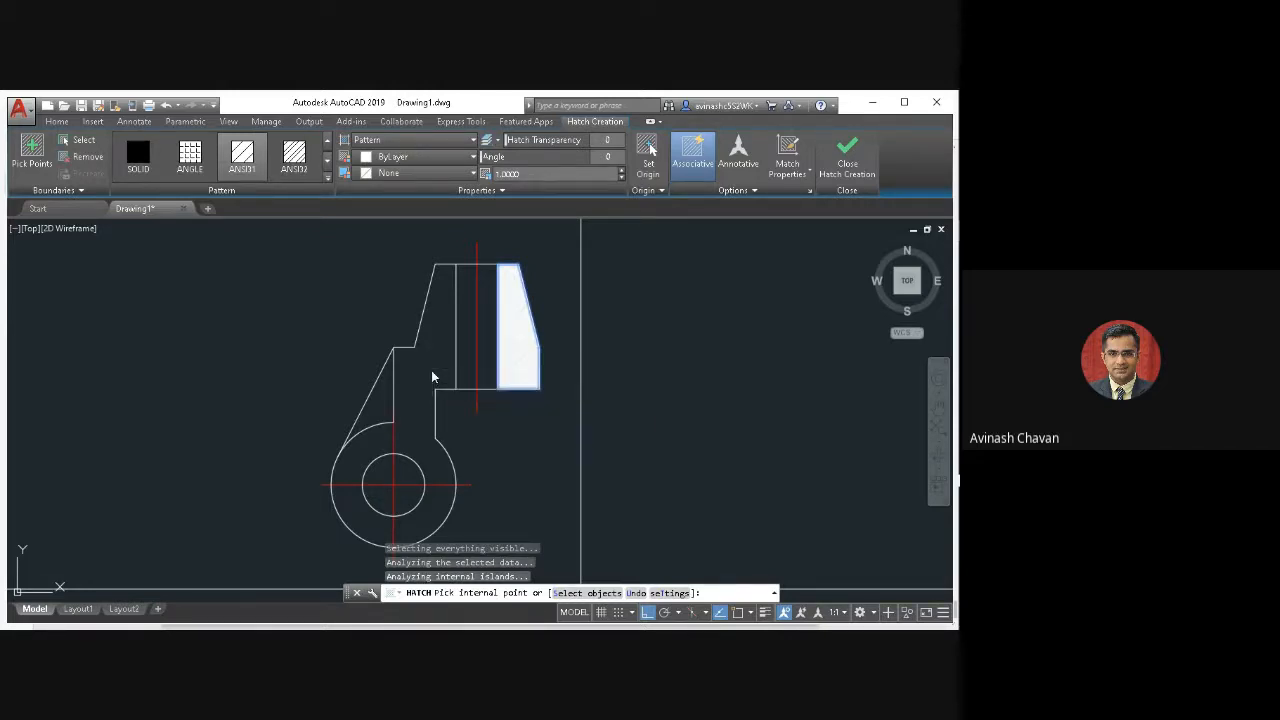
left_click(432, 377)
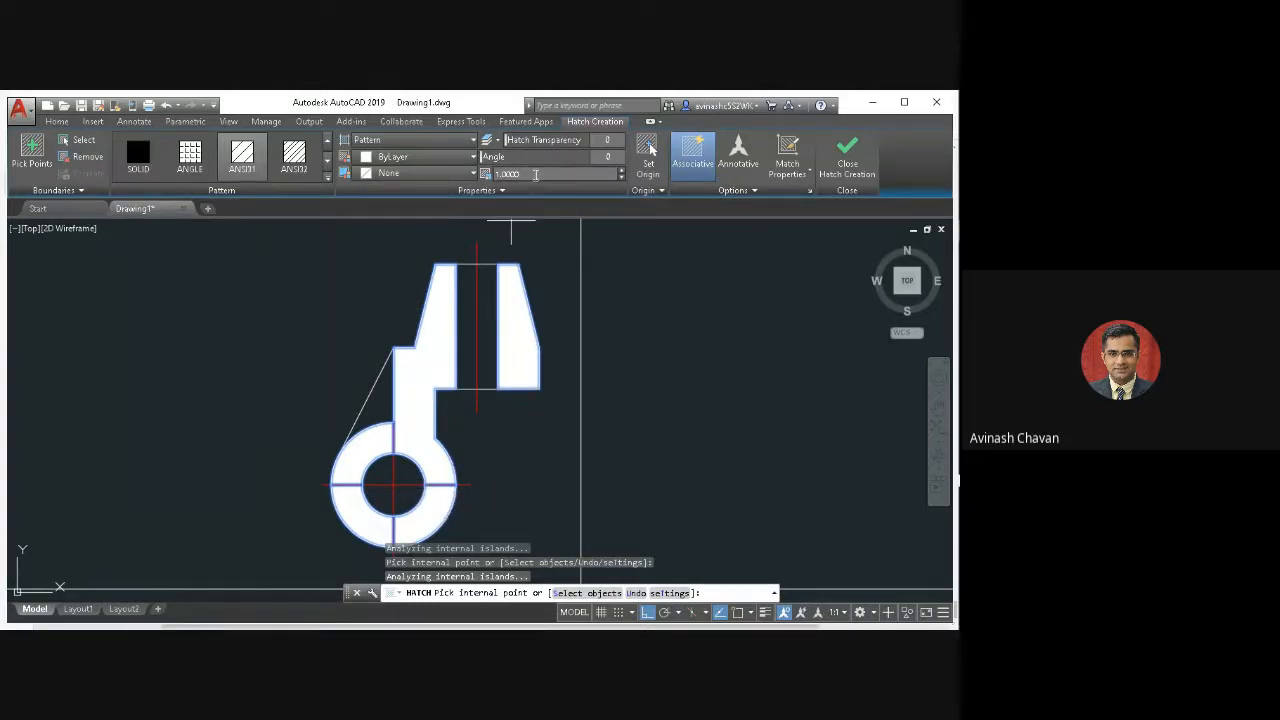
left_click(535, 174)
type("25")
key("Return")
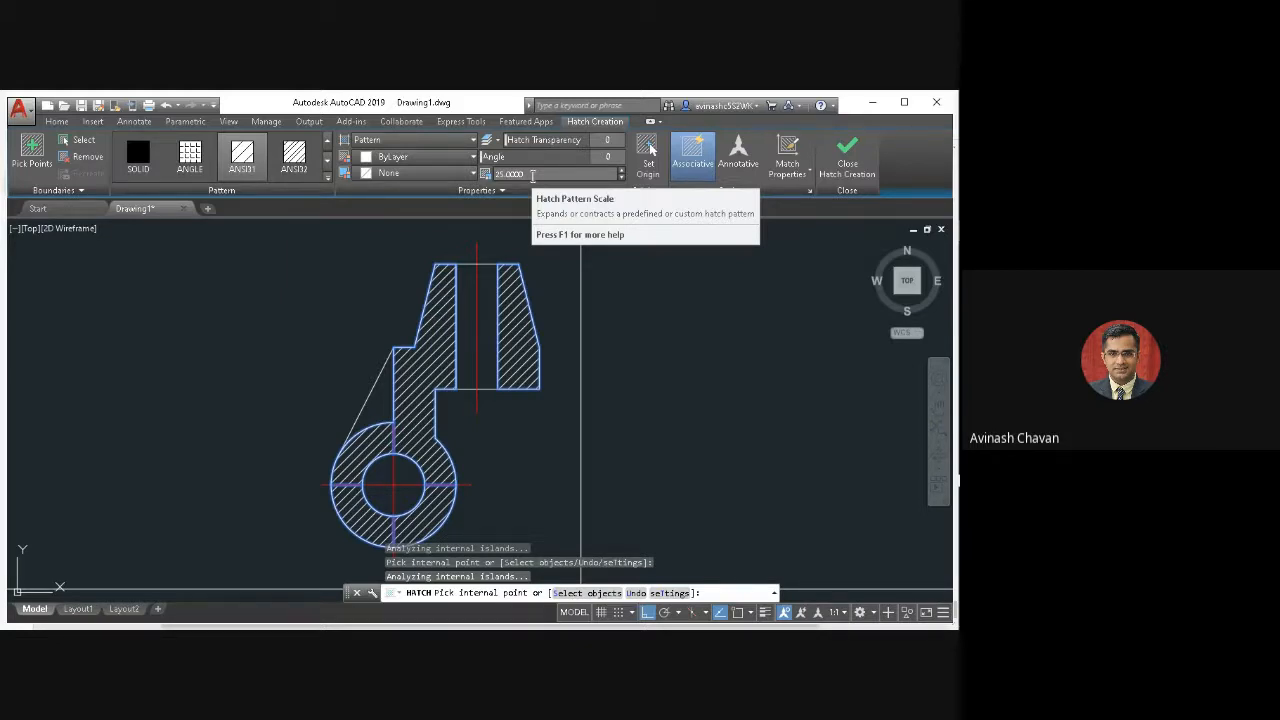
double_click(533, 176)
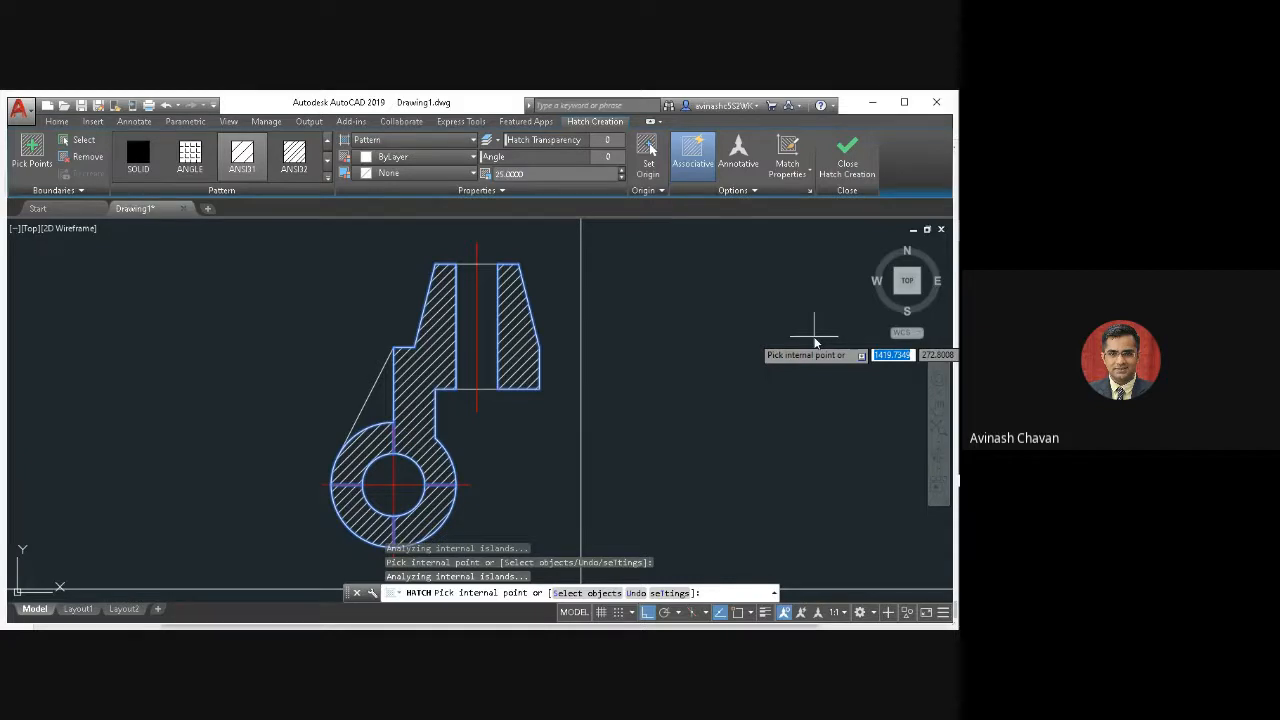
Try the ANSI32 and ANGLE patterns on the section hatch and return it to ANSI31.
left_click(298, 158)
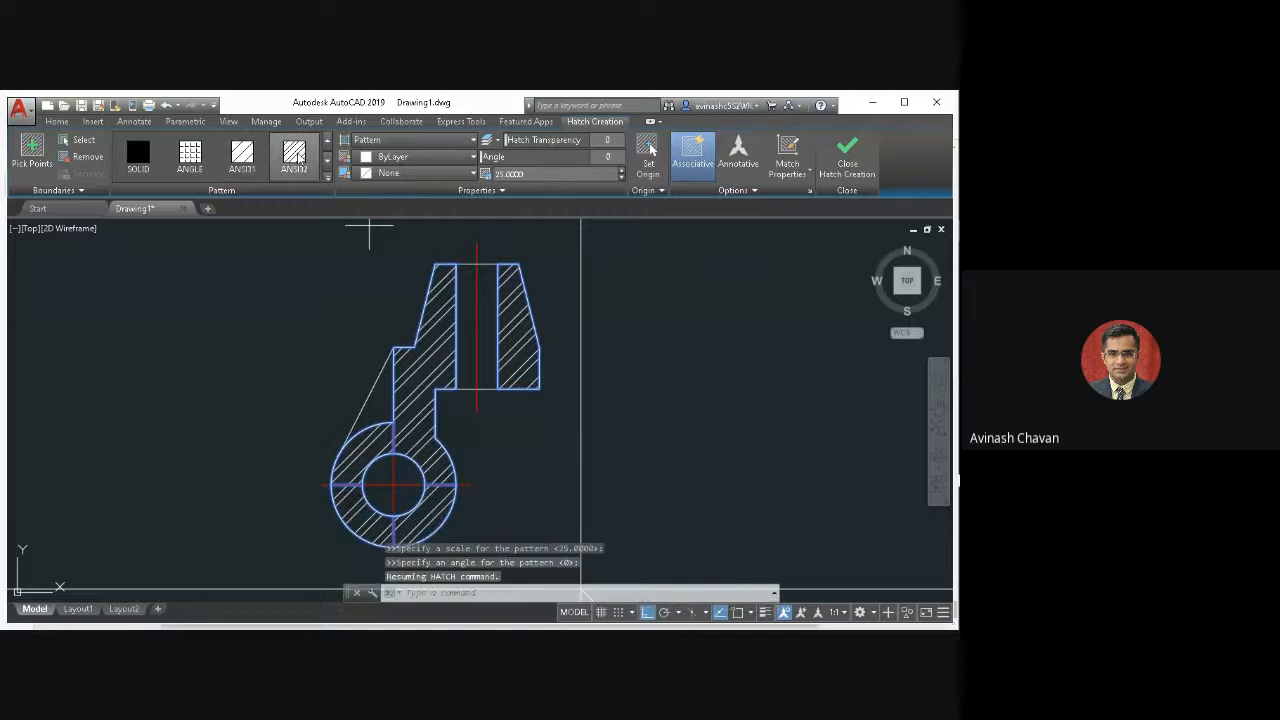
left_click(199, 172)
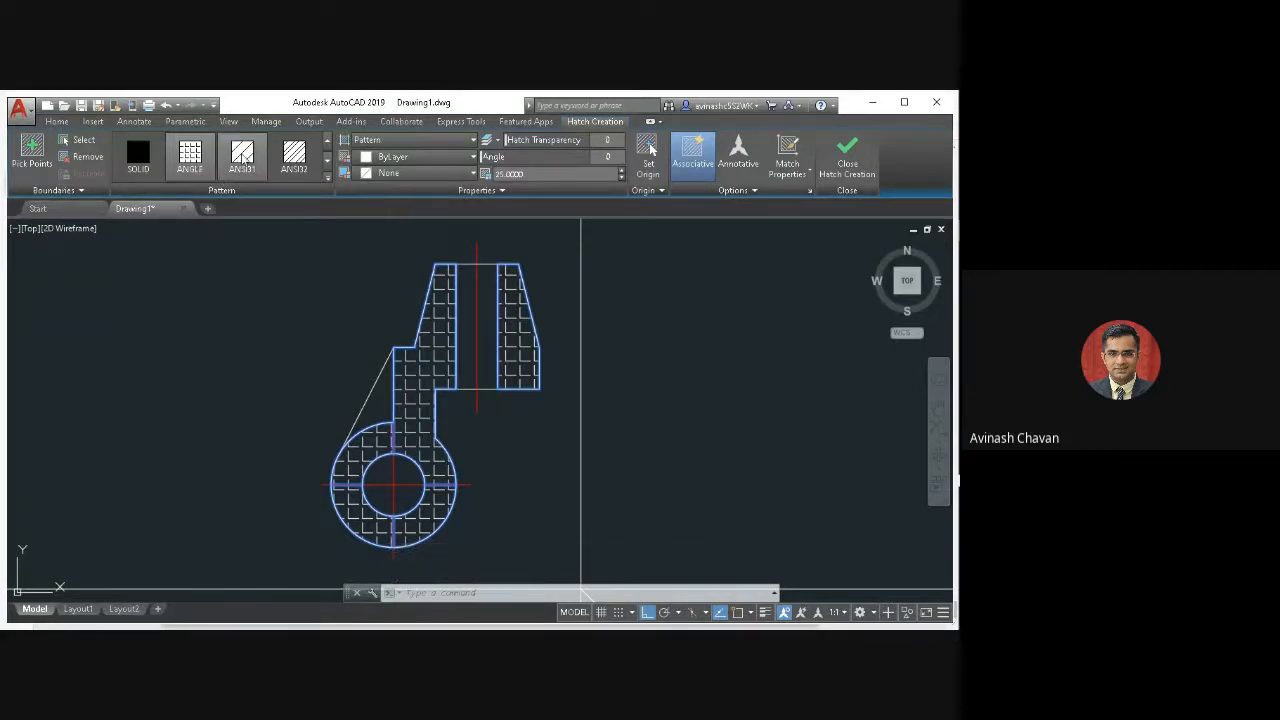
left_click(243, 166)
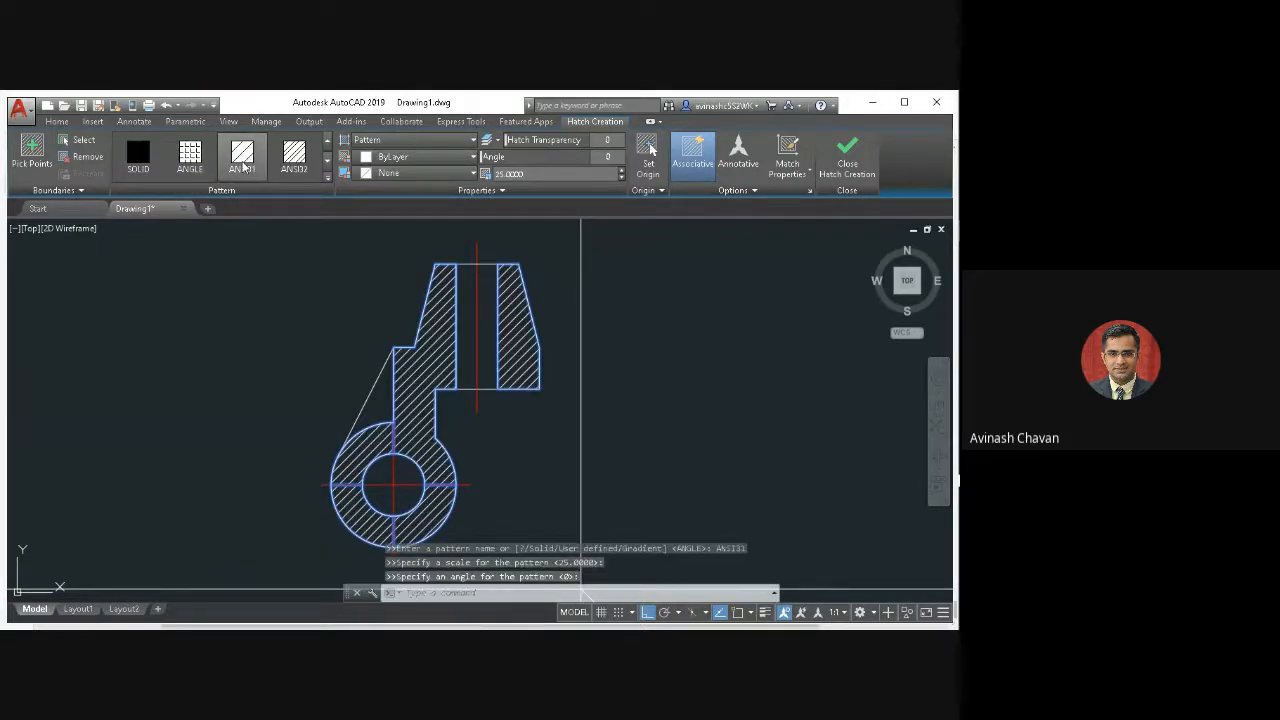
left_click(243, 166)
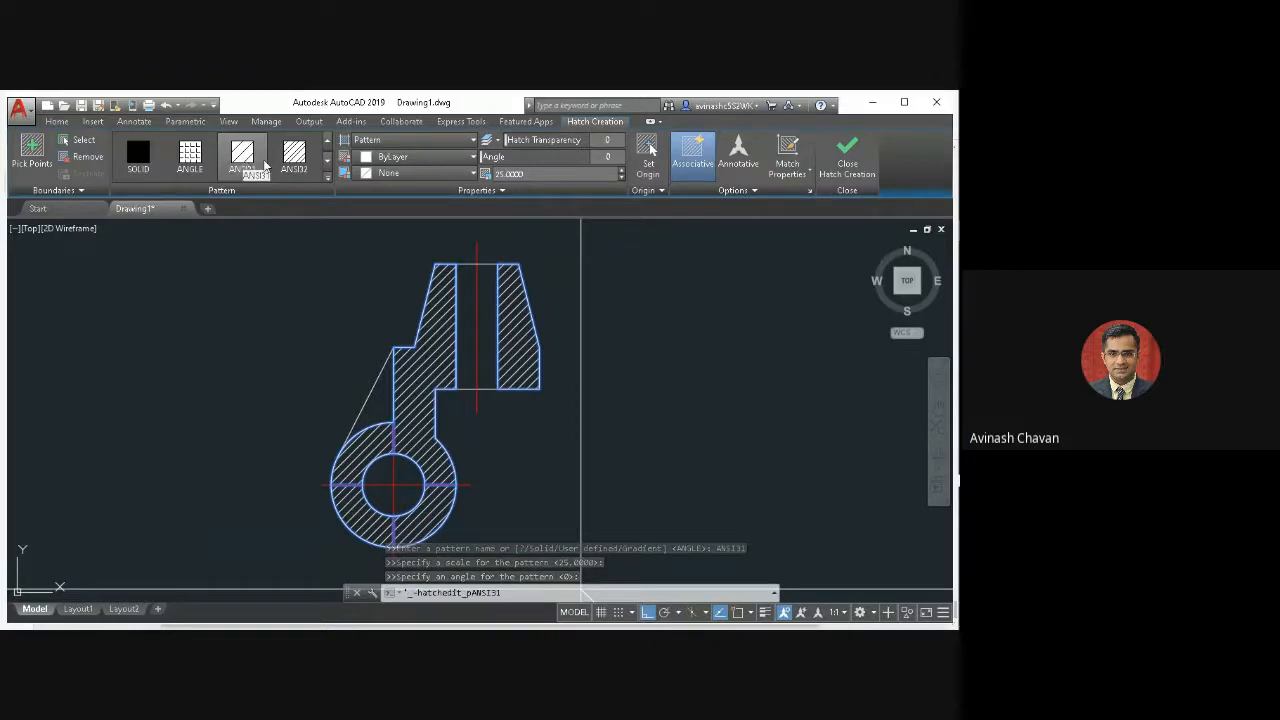
left_click(296, 158)
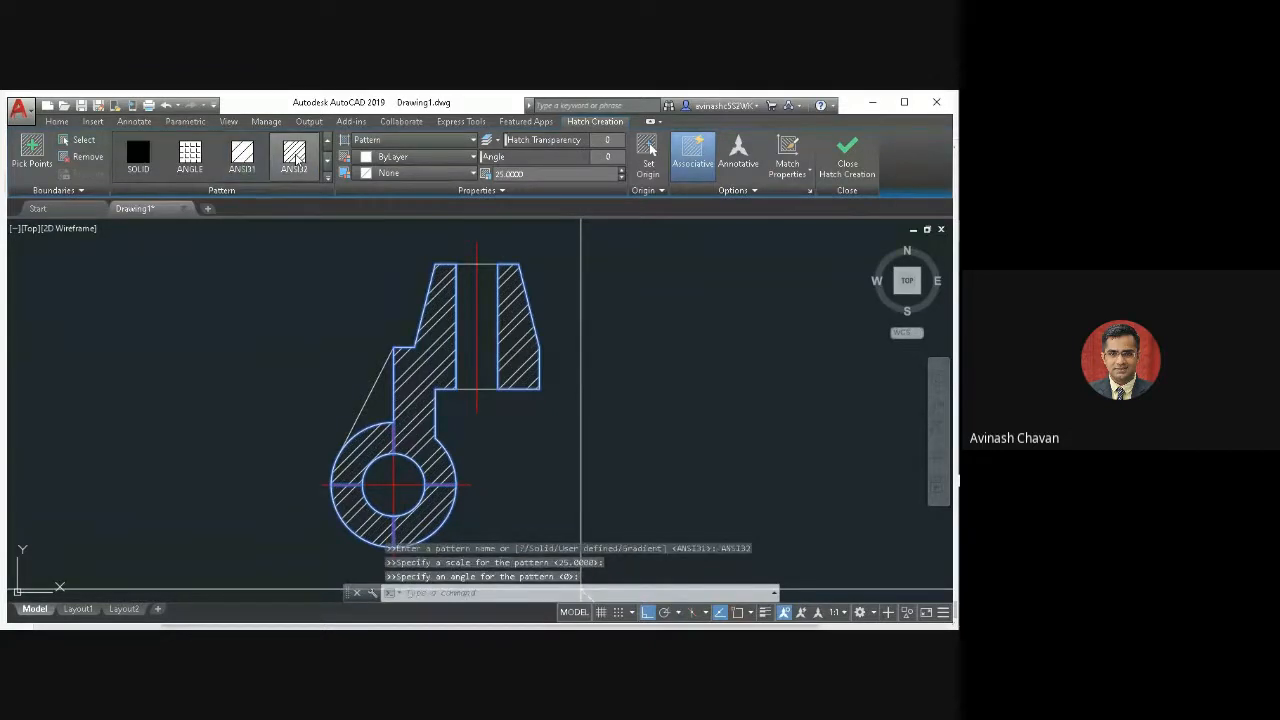
left_click(244, 155)
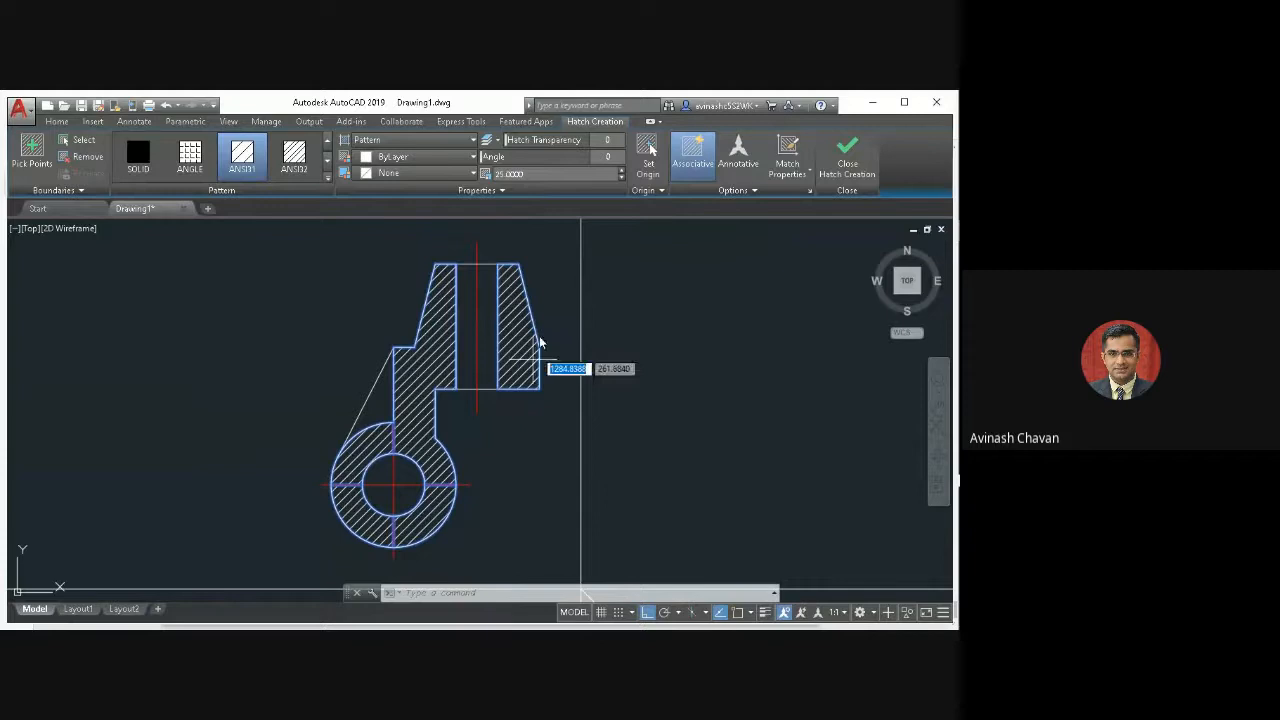
Try a pattern scale of 20 on the section hatch.
left_click(547, 173)
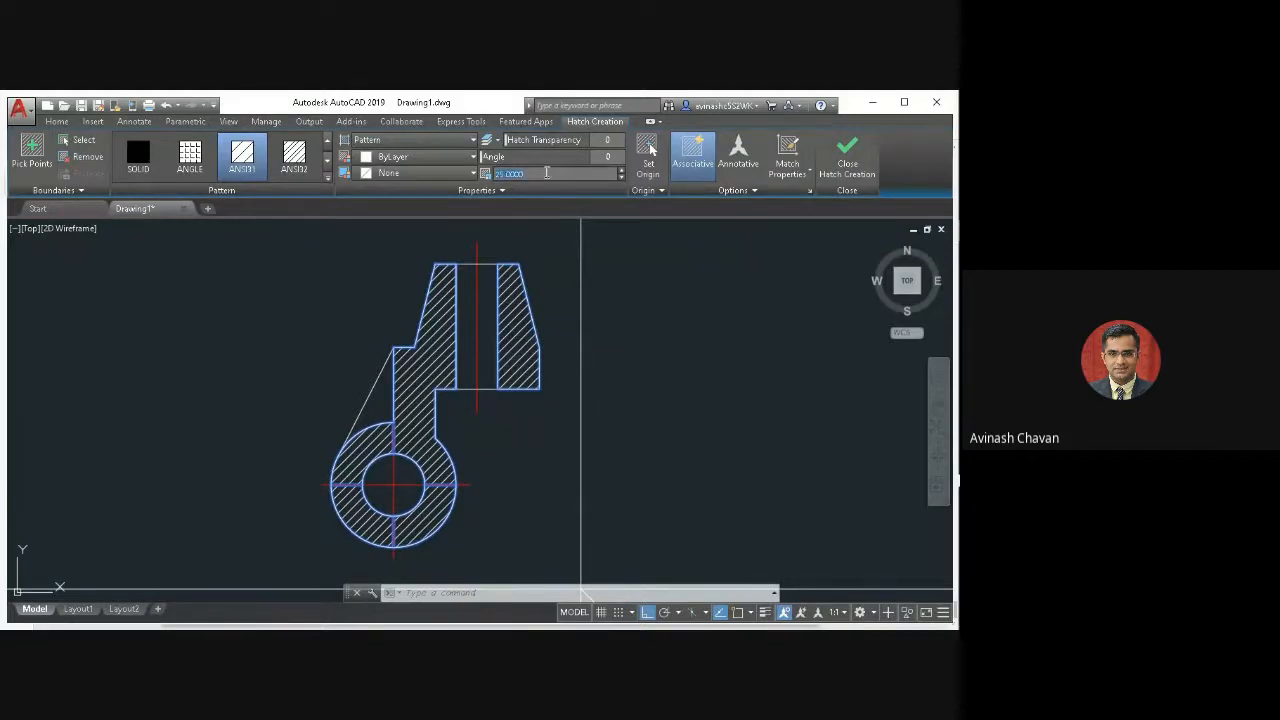
type("20")
key("Return")
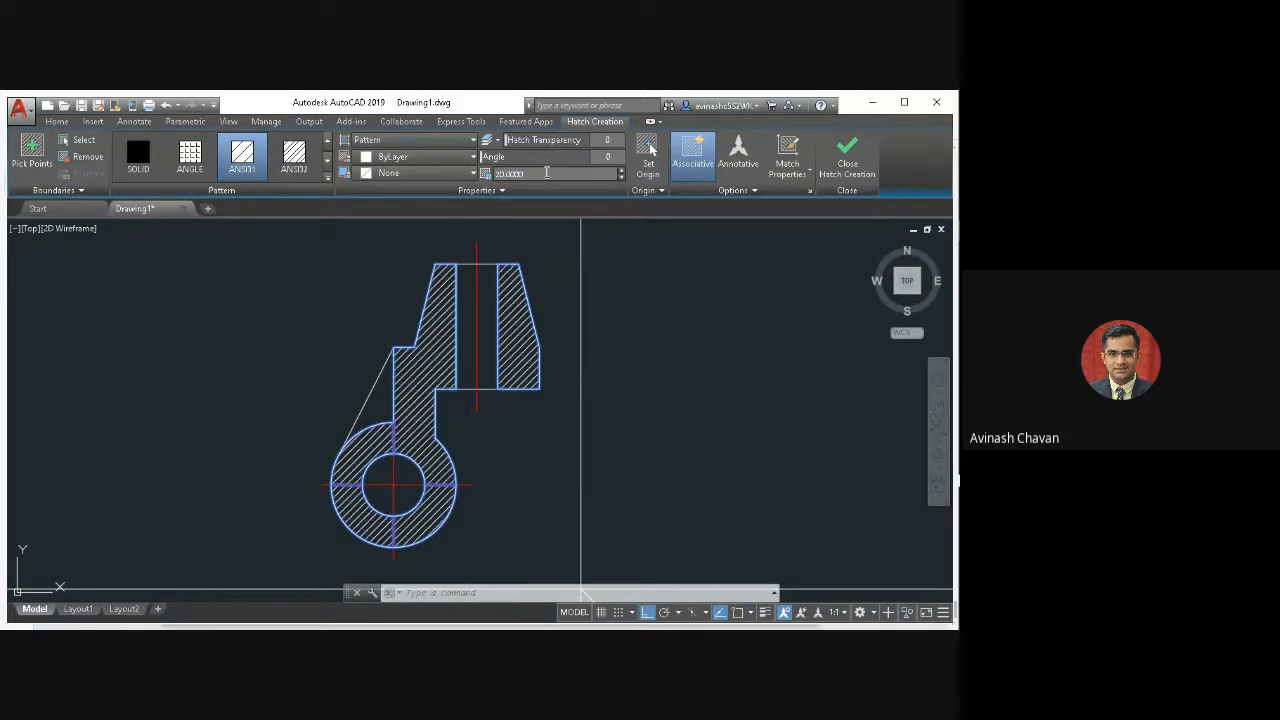
Set the section hatch's pattern scale to 30 and finish the hatch.
left_click(551, 173)
type("30")
key("Return")
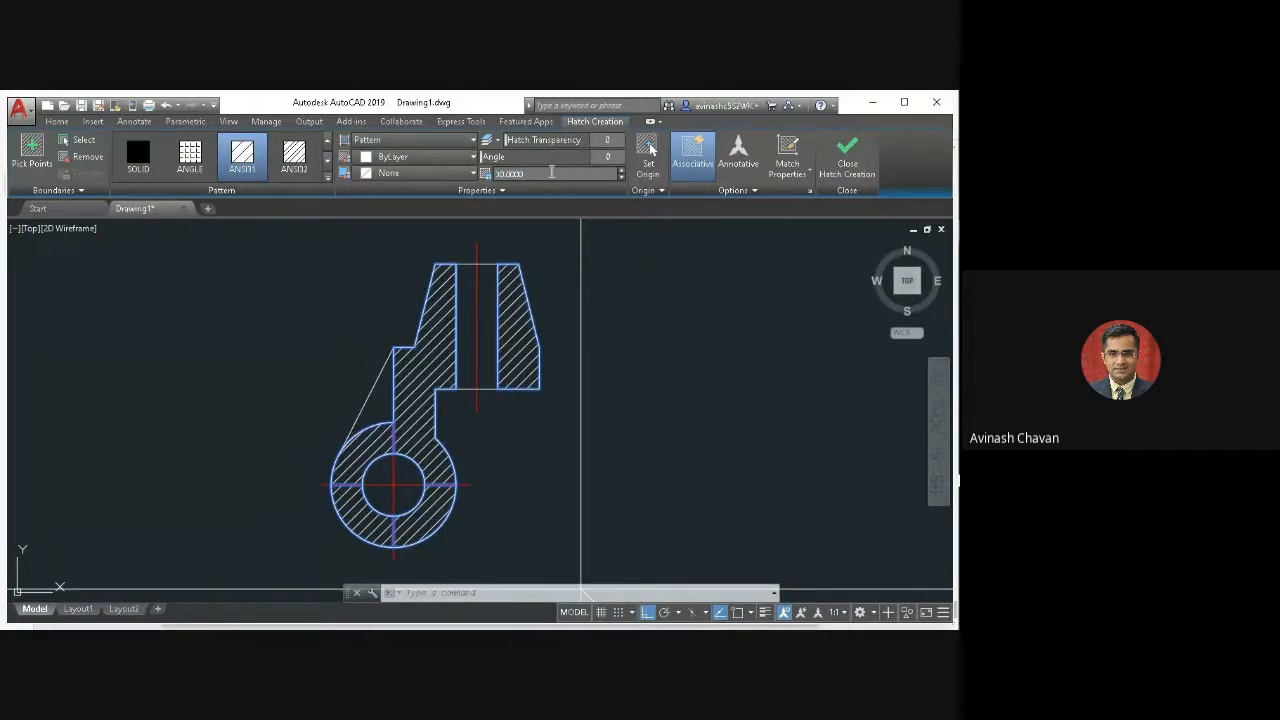
left_click(551, 173)
key("Escape")
key("Escape")
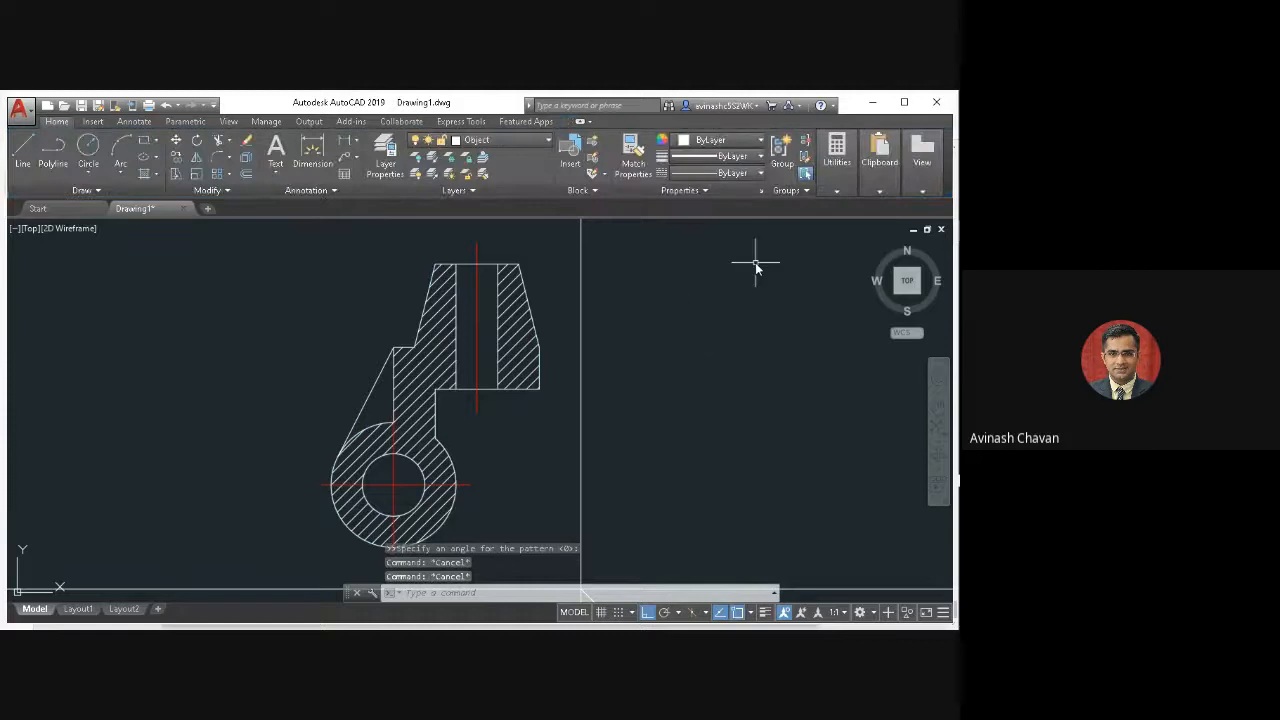
scroll(528, 357, "down", 2)
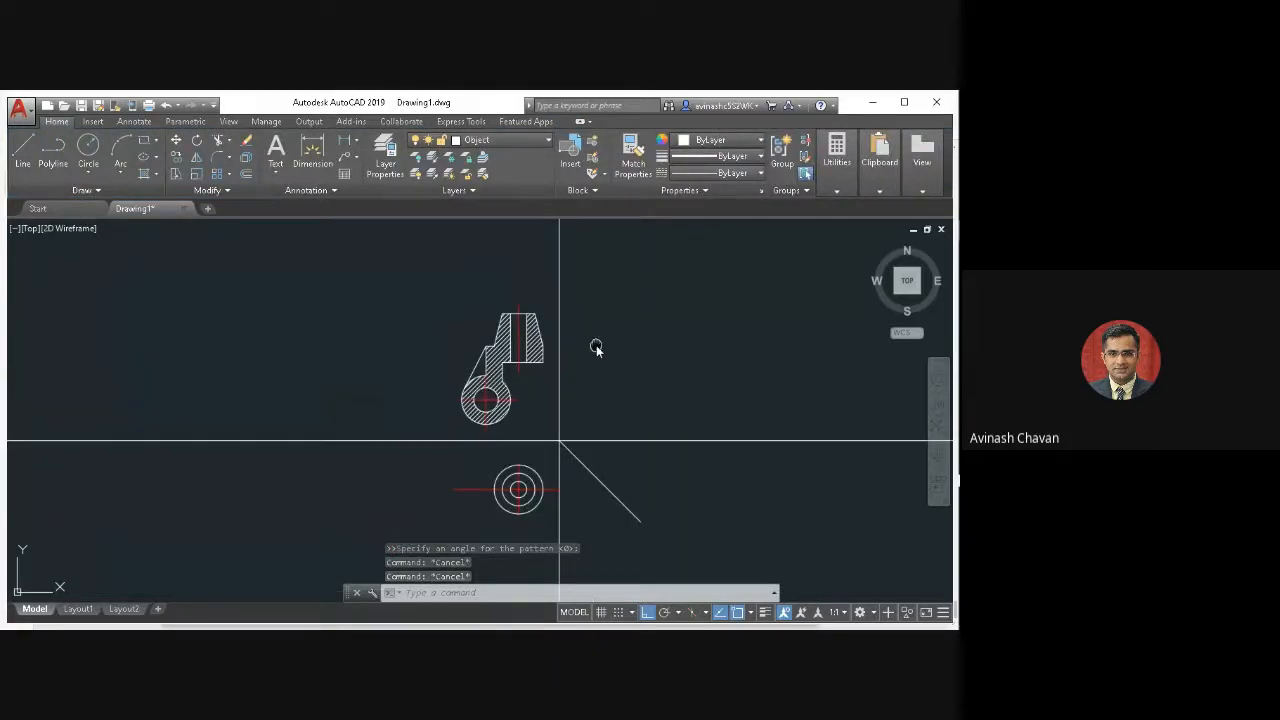
middle_click_drag(594, 346, 537, 302)
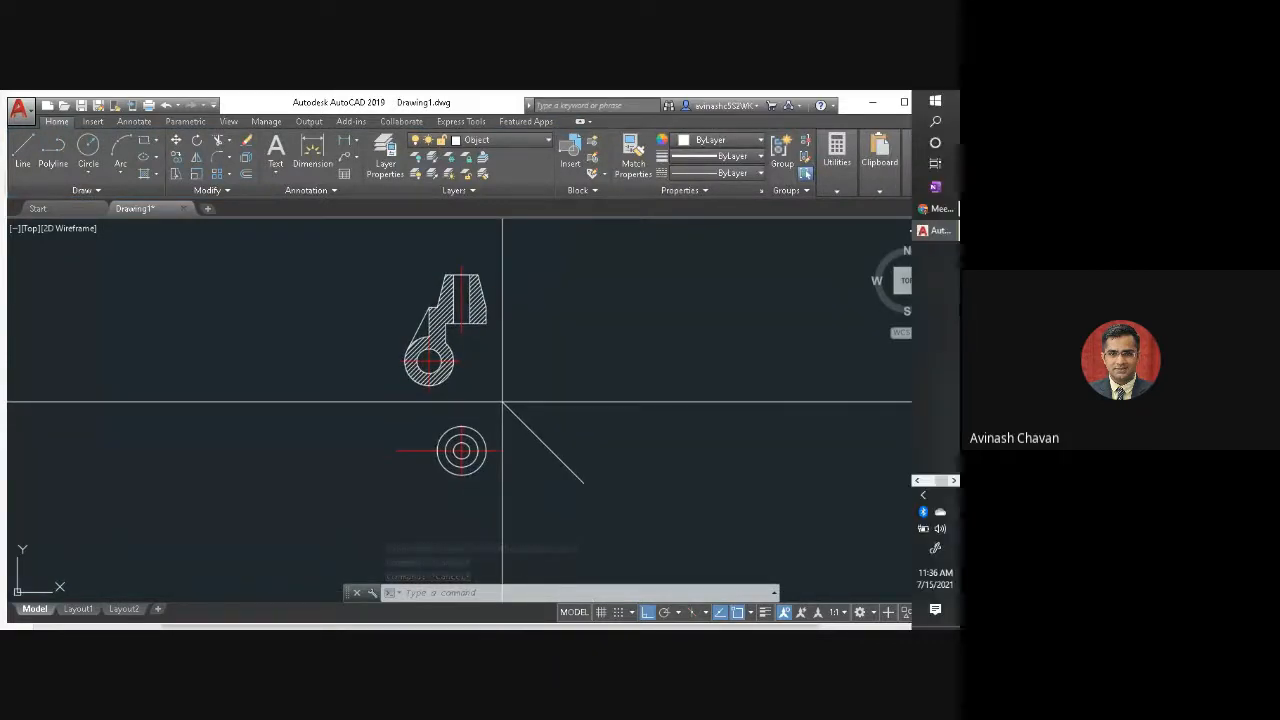
scroll(550, 300, "up", 3)
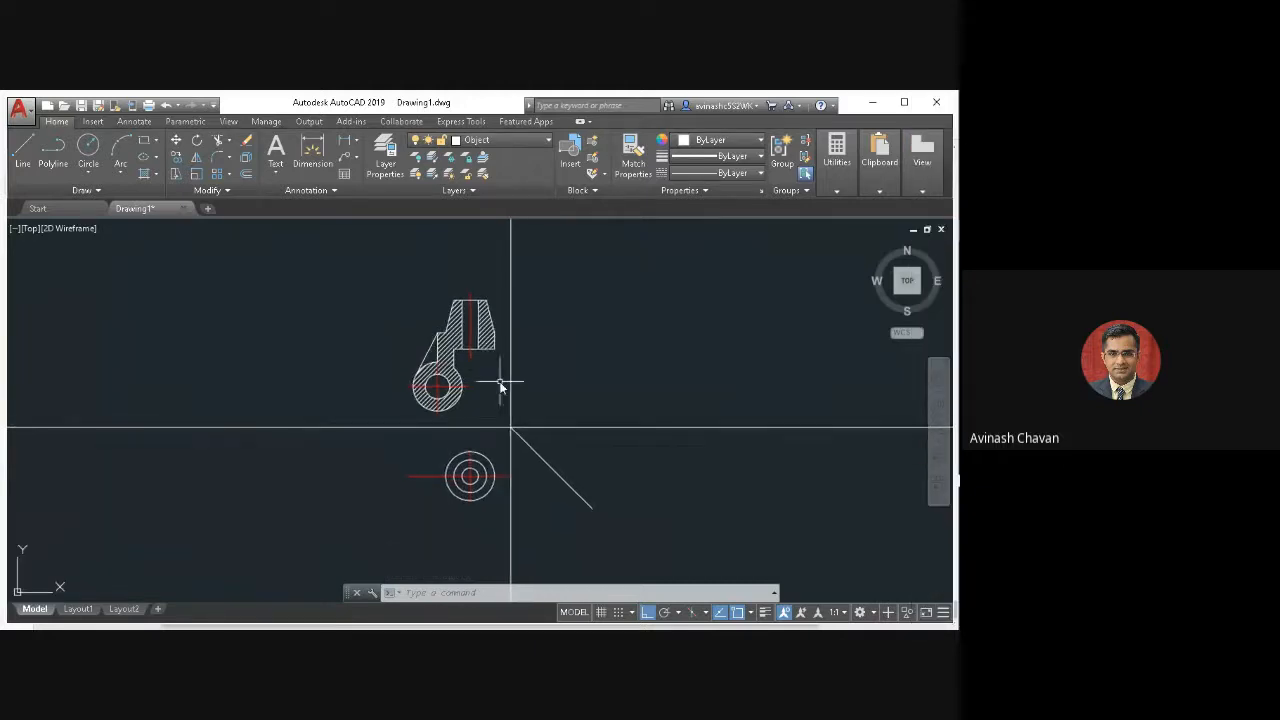
Keep the Object layer on, turn on the Construction layer and make Construction the current layer.
left_click(524, 142)
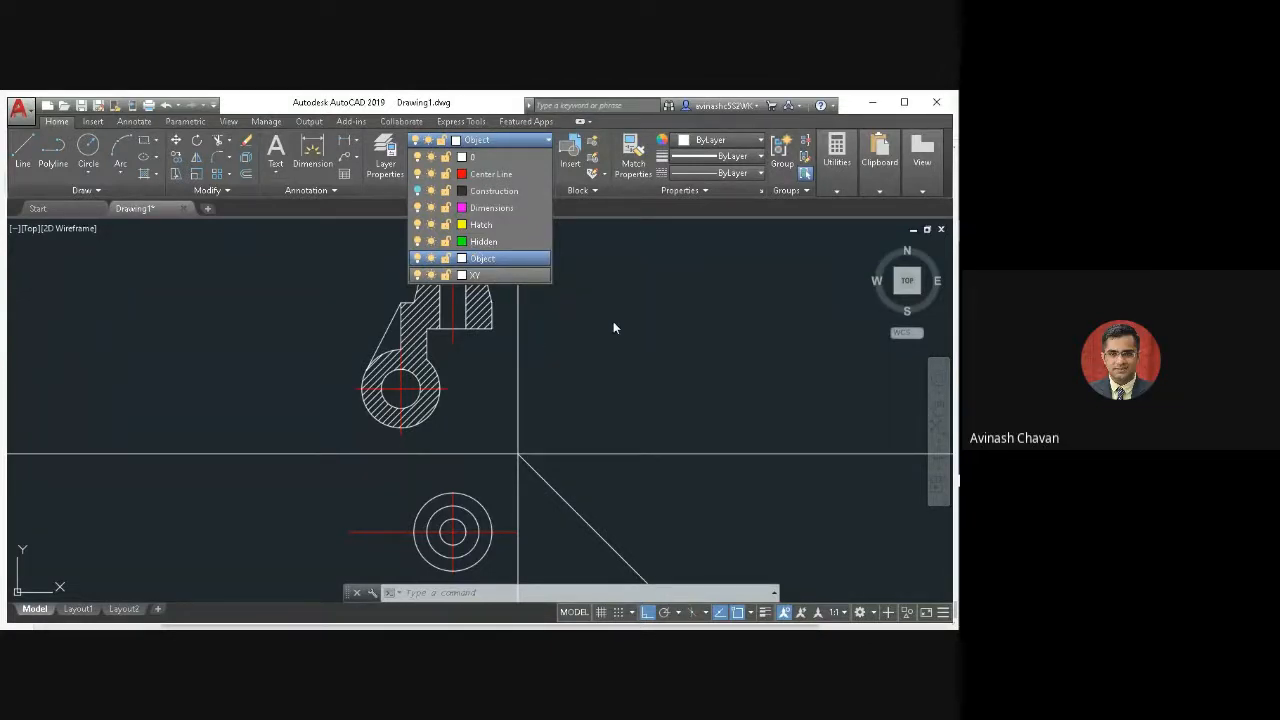
key("Escape")
key("Escape")
key("Escape")
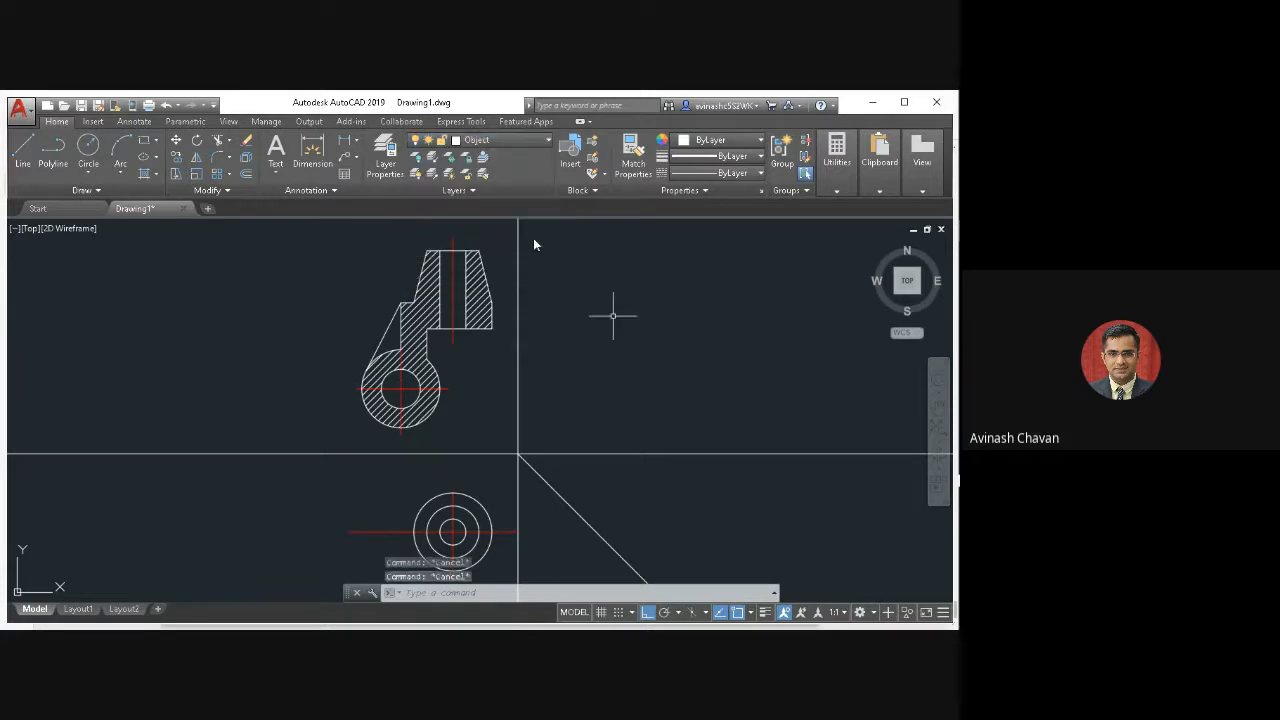
left_click(501, 144)
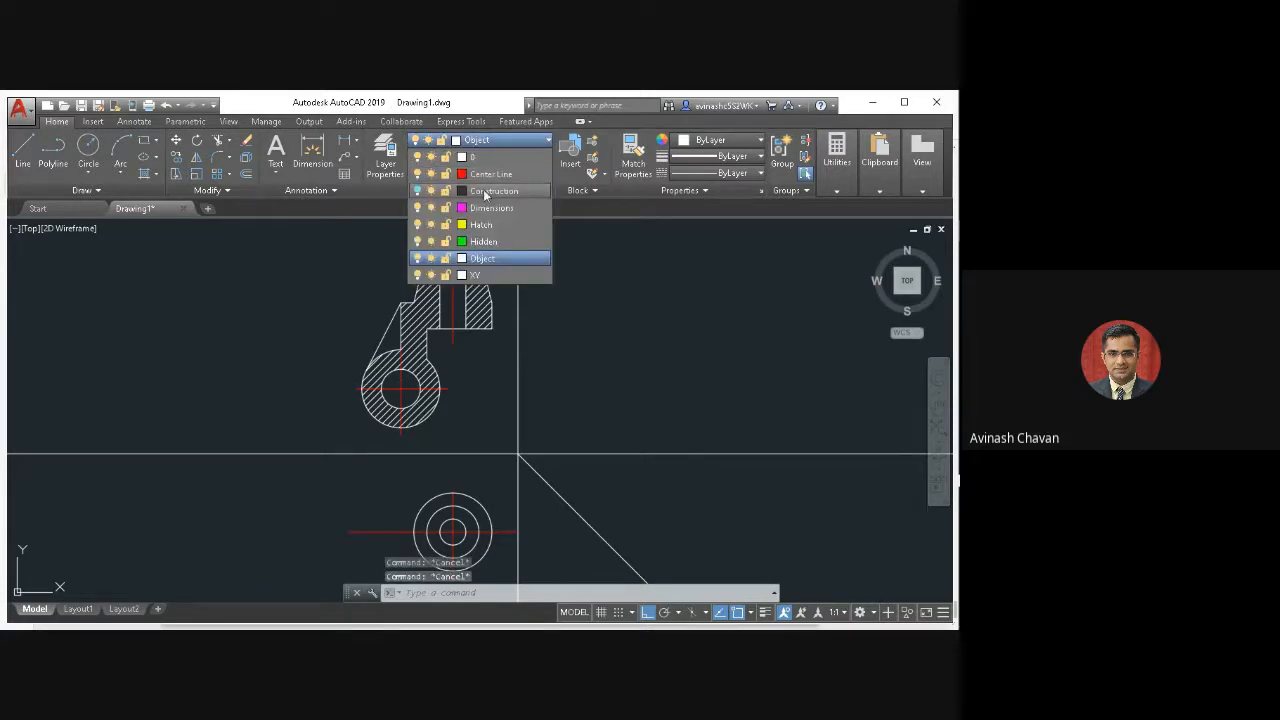
left_click(417, 258)
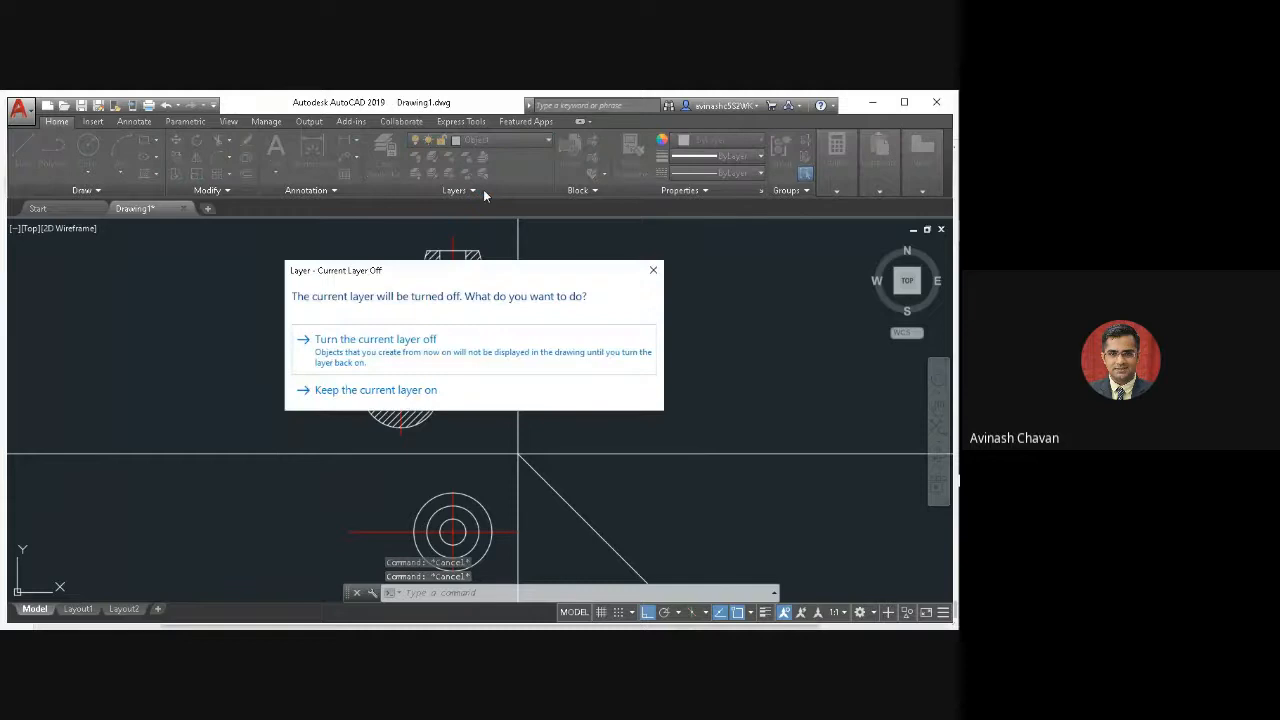
left_click(418, 392)
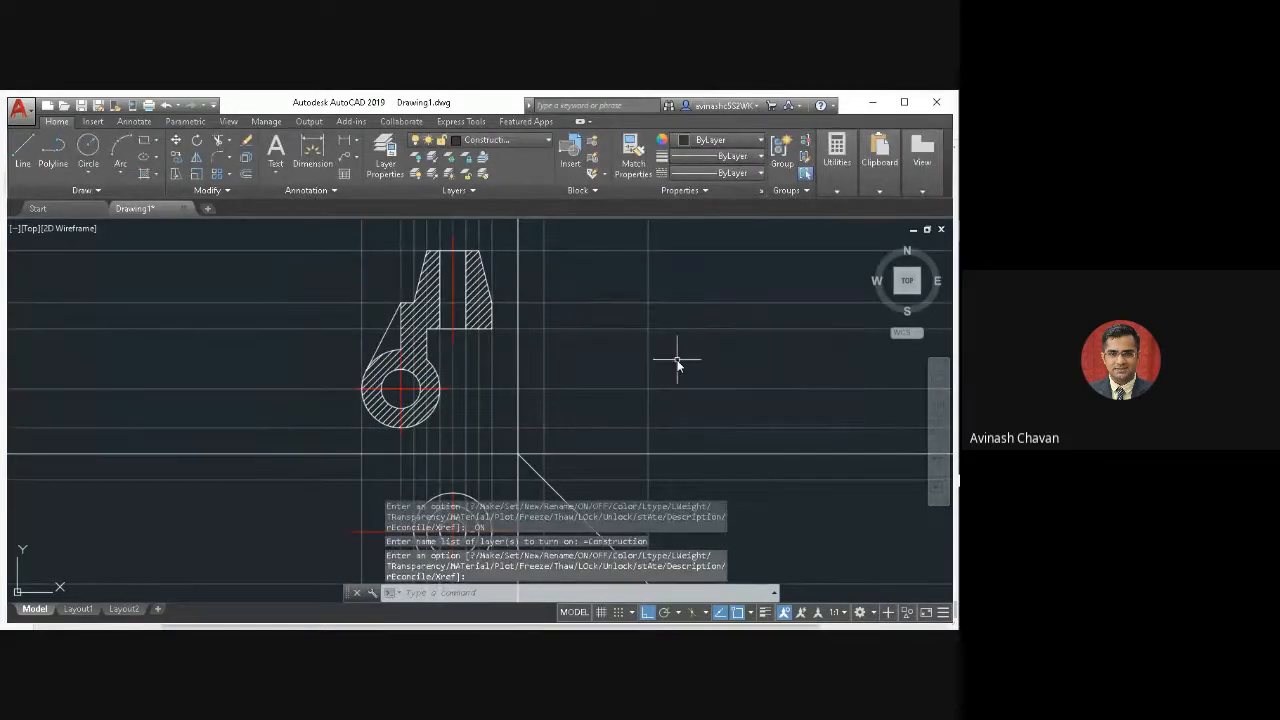
Check the required views and dimensions of problem 8 in the PDF manual, and return to the AutoCAD drawing.
scroll(677, 360, "down", 2)
middle_click_drag(677, 366, 563, 354)
middle_click_drag(483, 337, 538, 372)
scroll(538, 370, "up", 2)
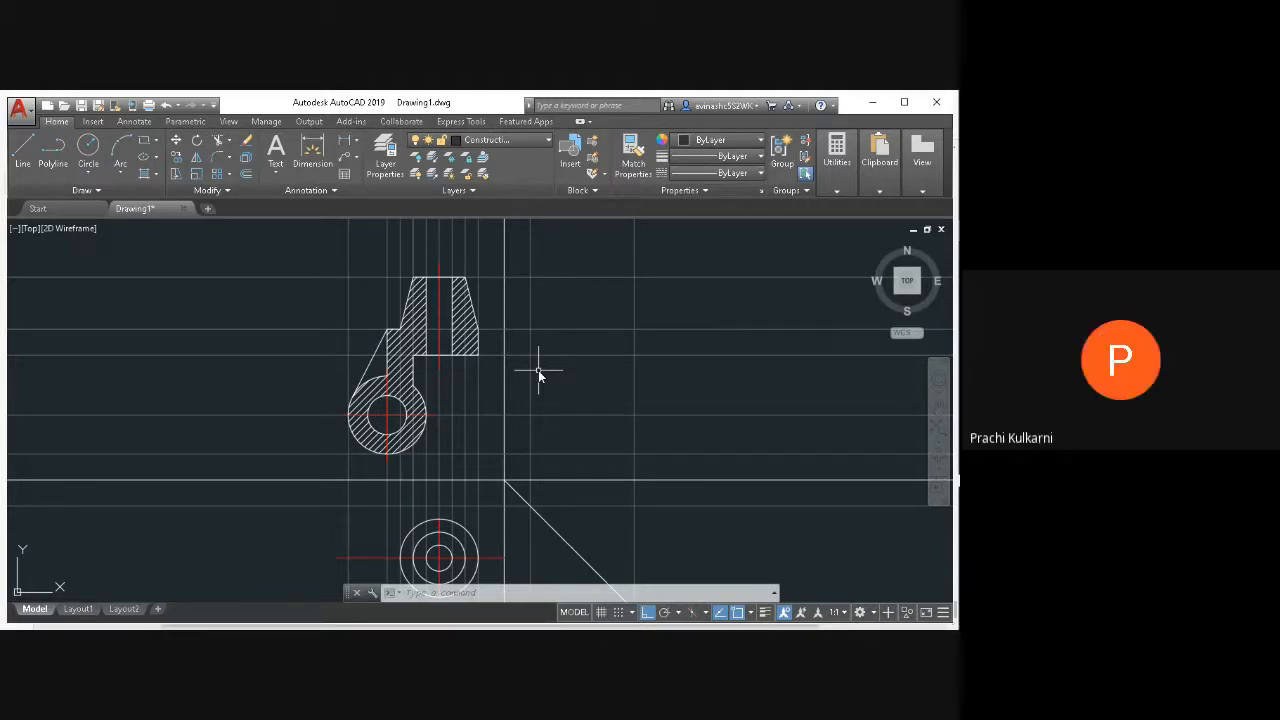
key("alt+Tab")
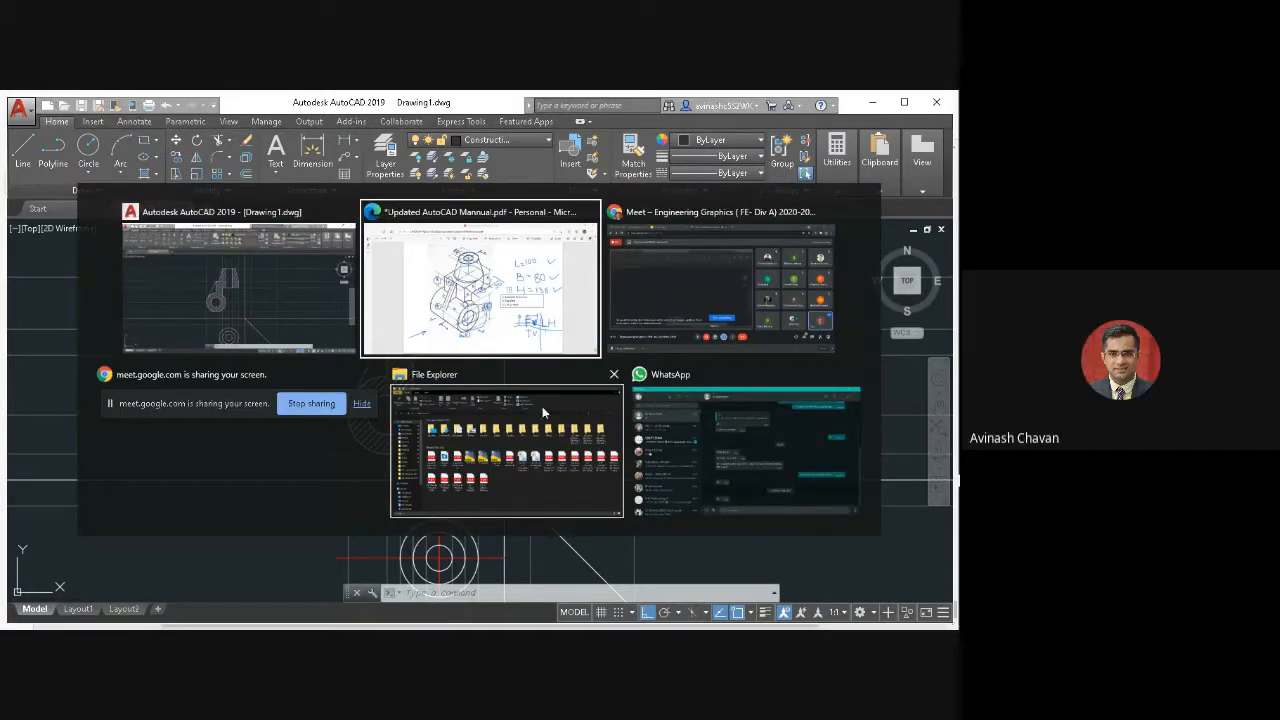
left_click(556, 268)
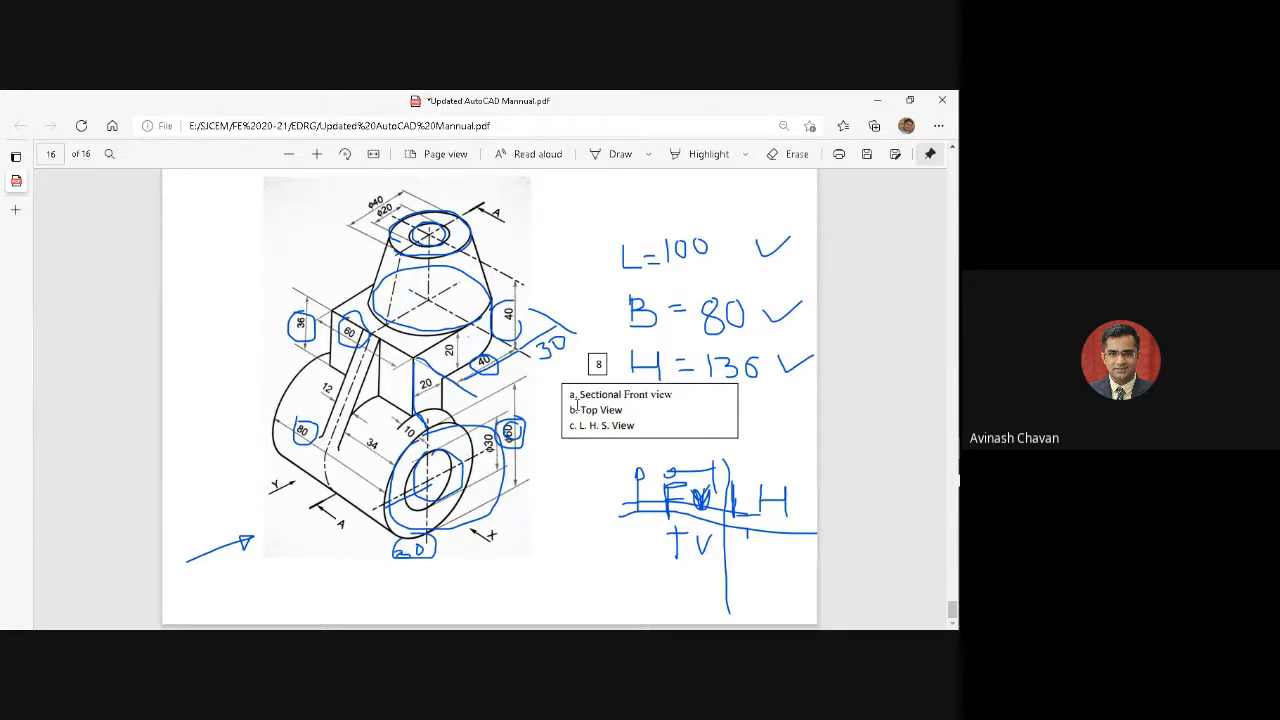
key("alt+Tab")
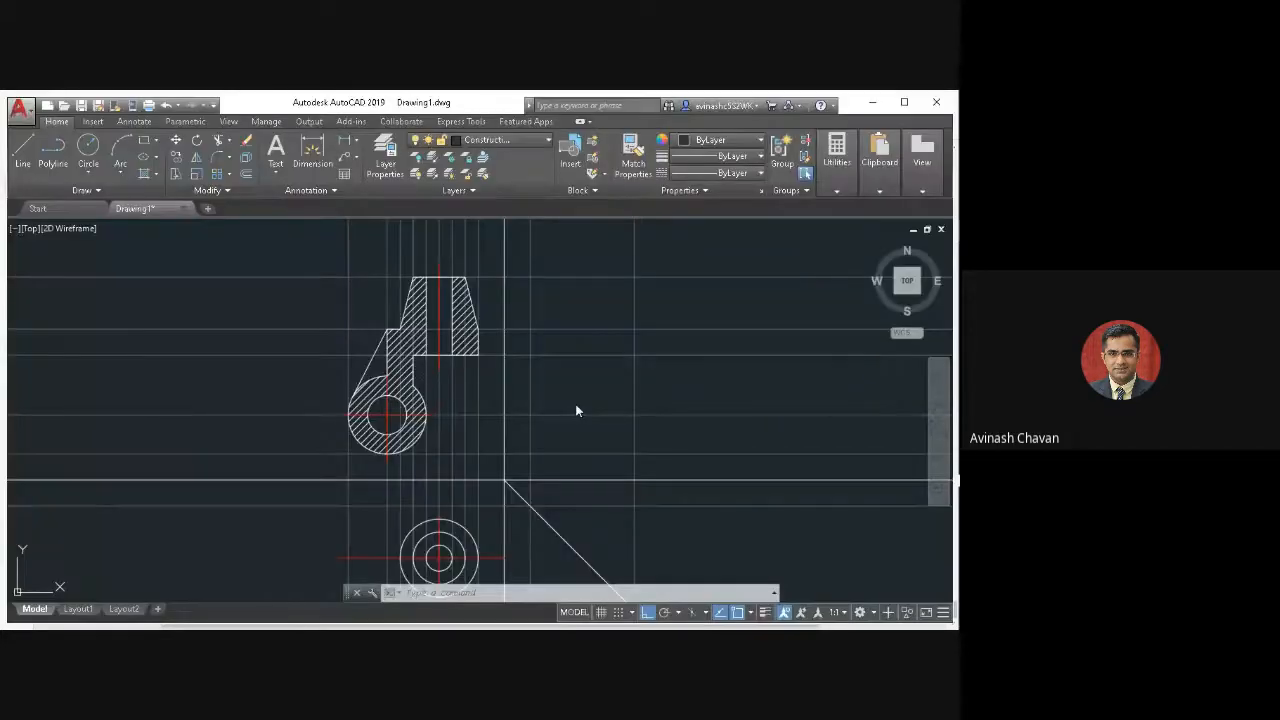
middle_click_drag(393, 300, 426, 314)
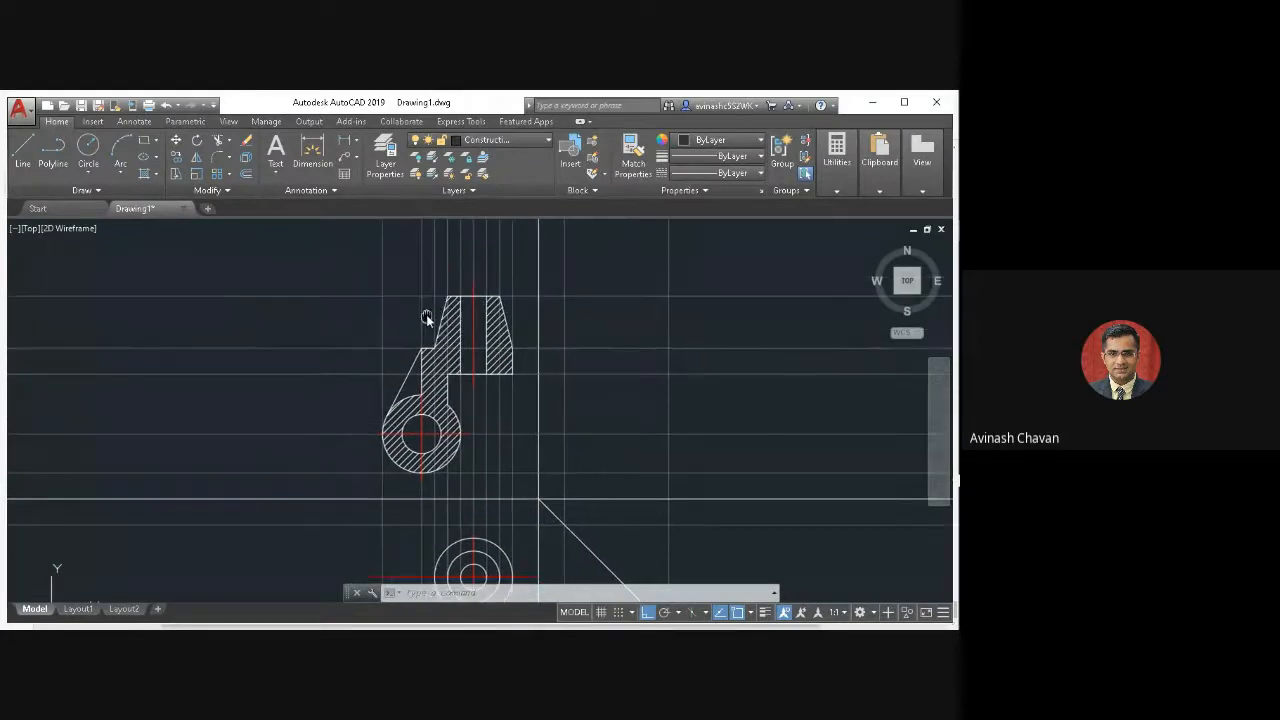
scroll(435, 327, "up", 2)
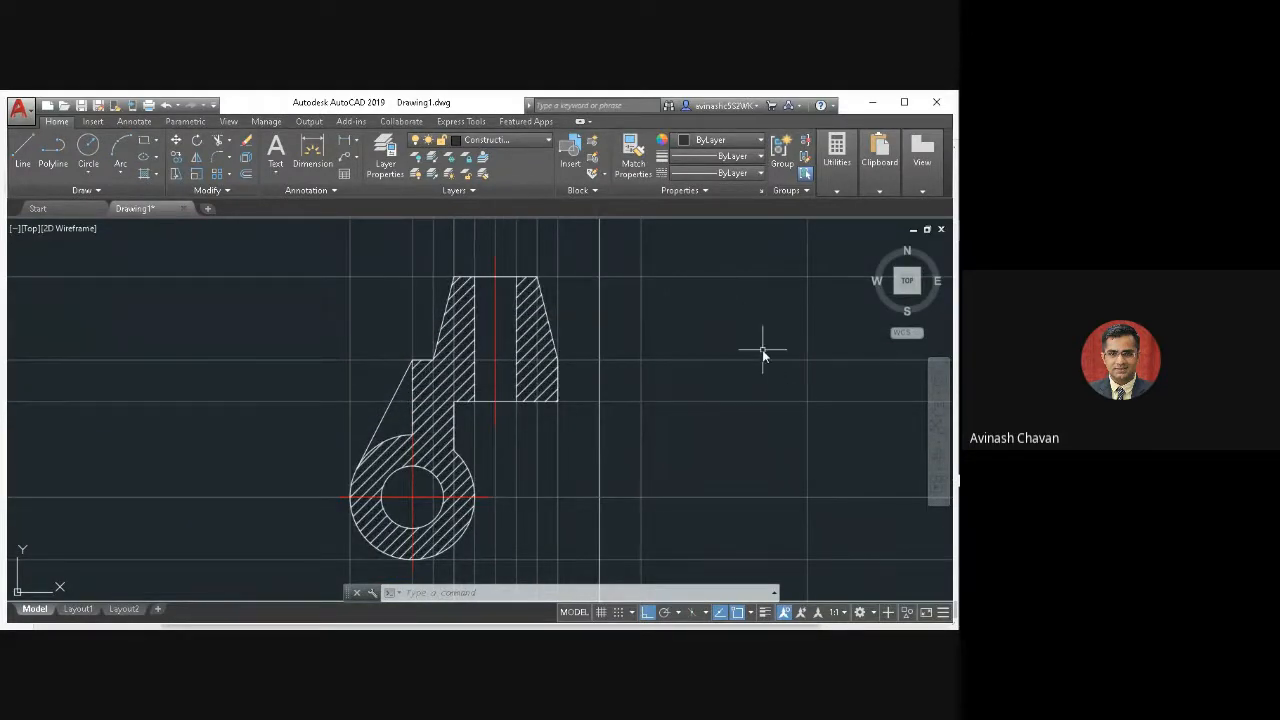
middle_click_drag(635, 342, 643, 280)
scroll(643, 280, "down", 2)
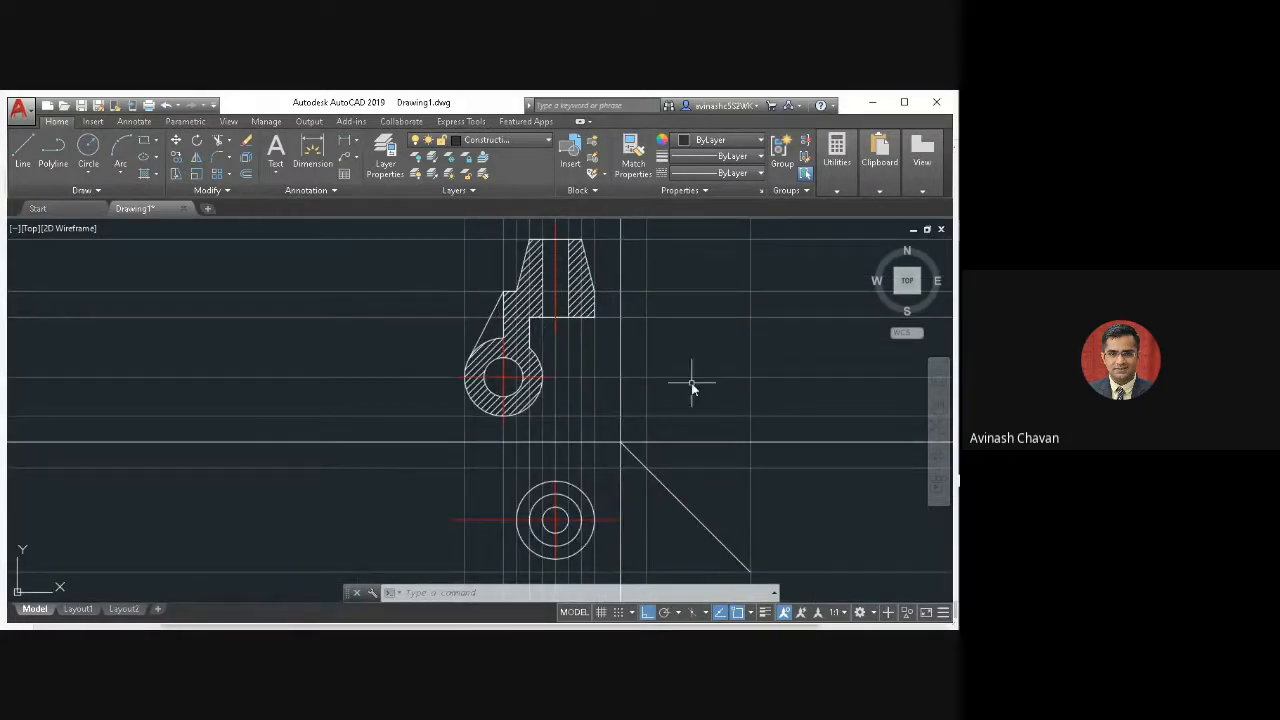
middle_click_drag(694, 351, 709, 380)
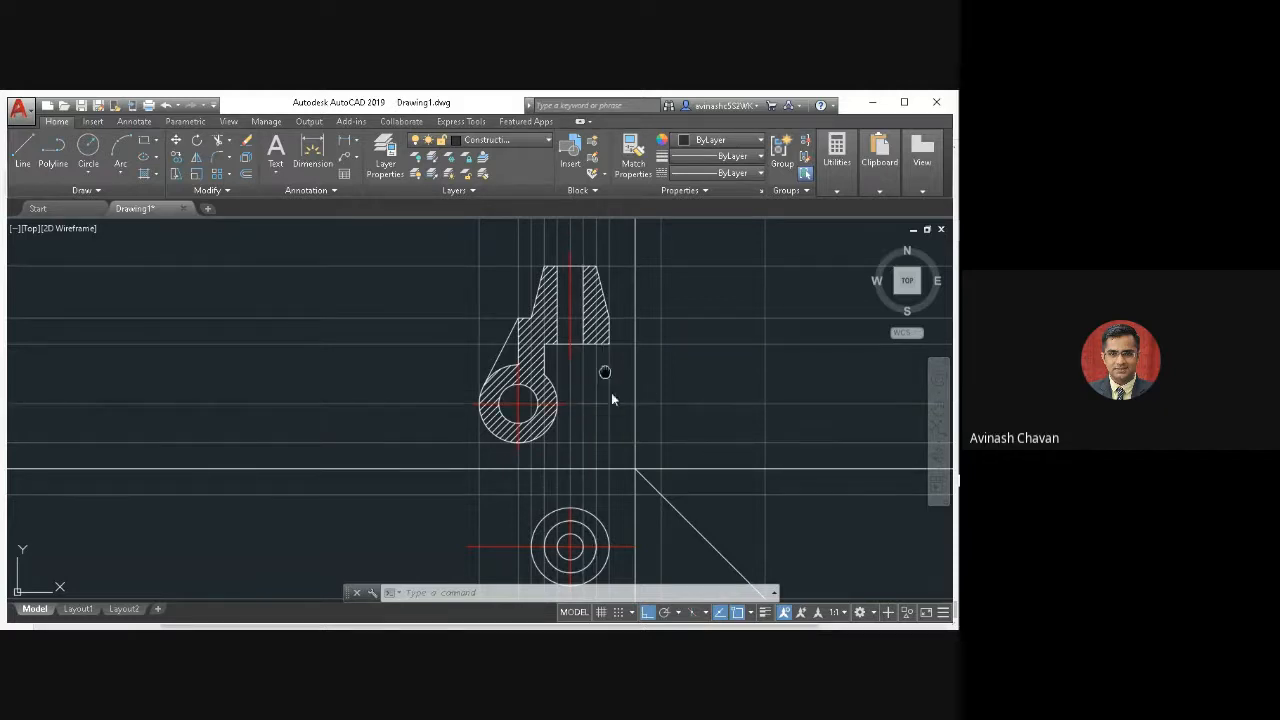
middle_click_drag(612, 399, 624, 439)
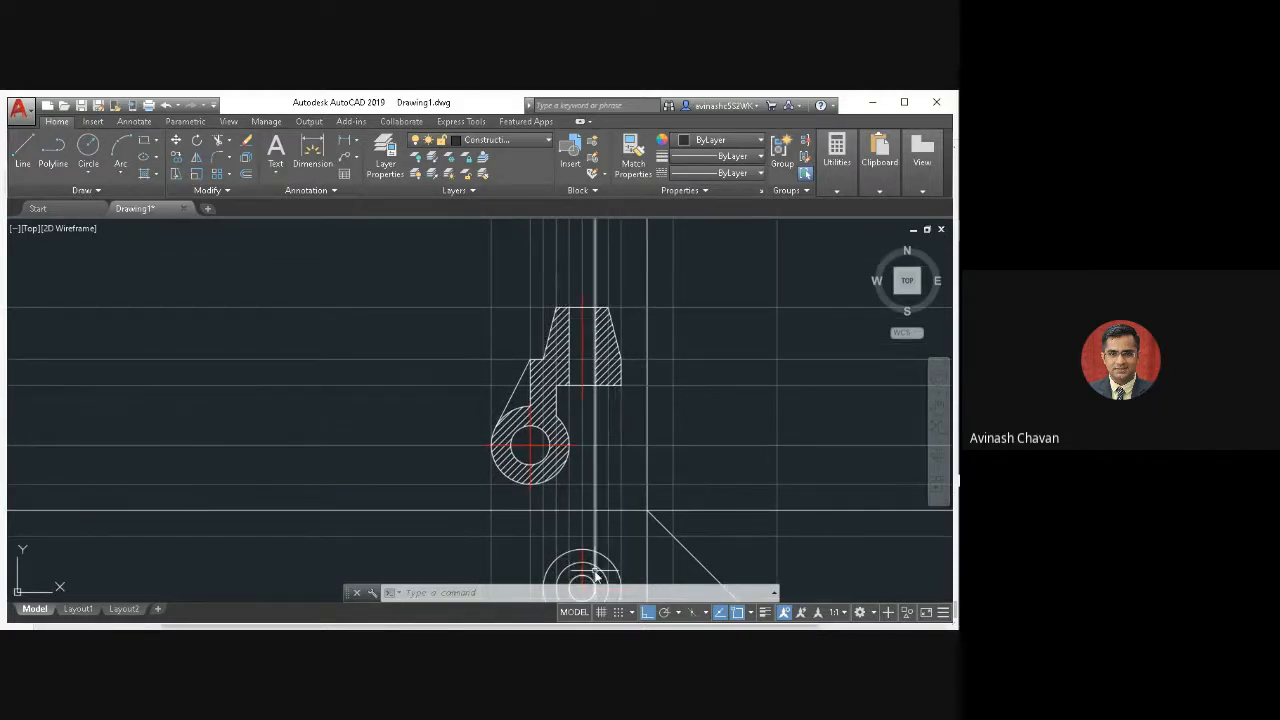
middle_click_drag(697, 429, 686, 457)
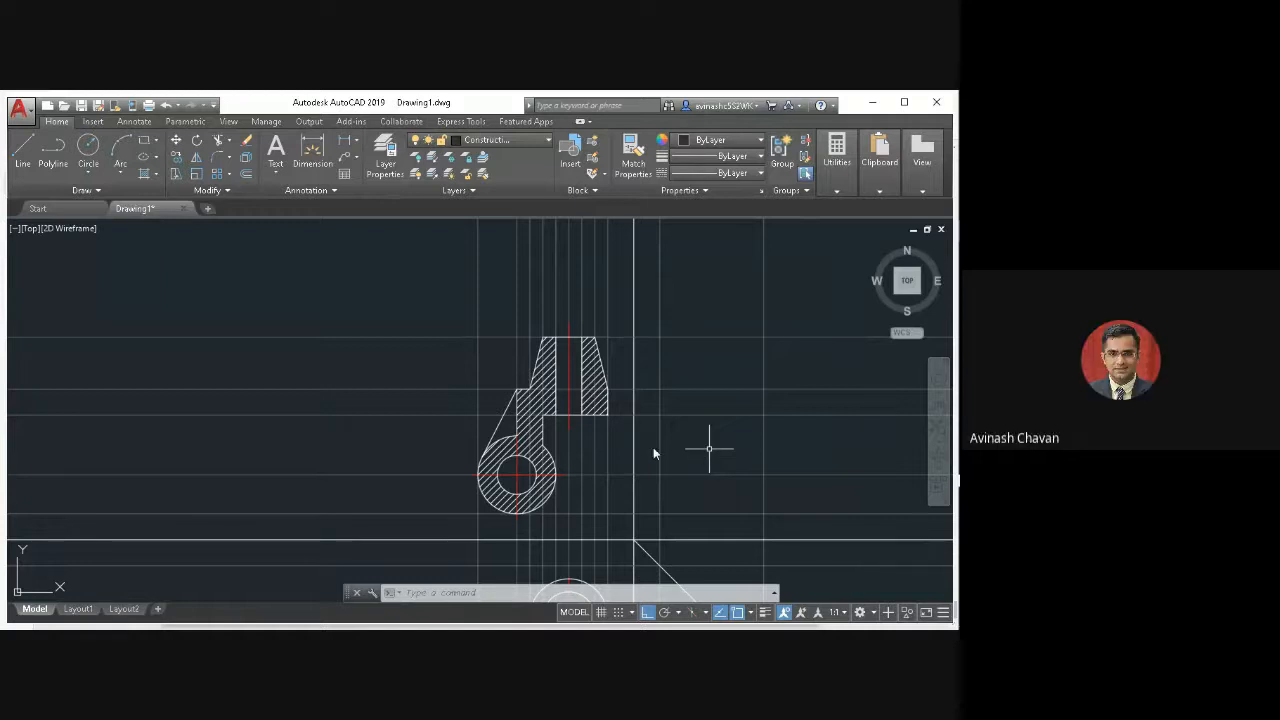
Open the Google Keep notes in the browser and return to the AutoCAD drawing.
key("alt+Tab")
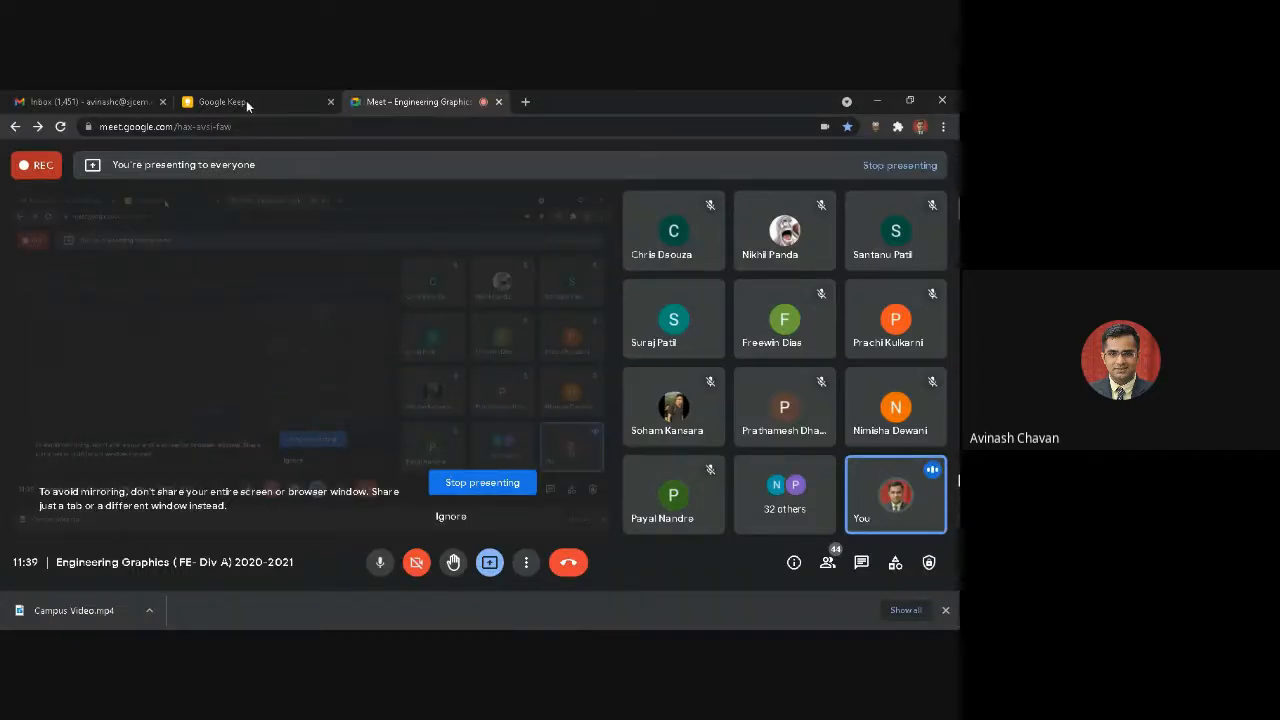
left_click(249, 105)
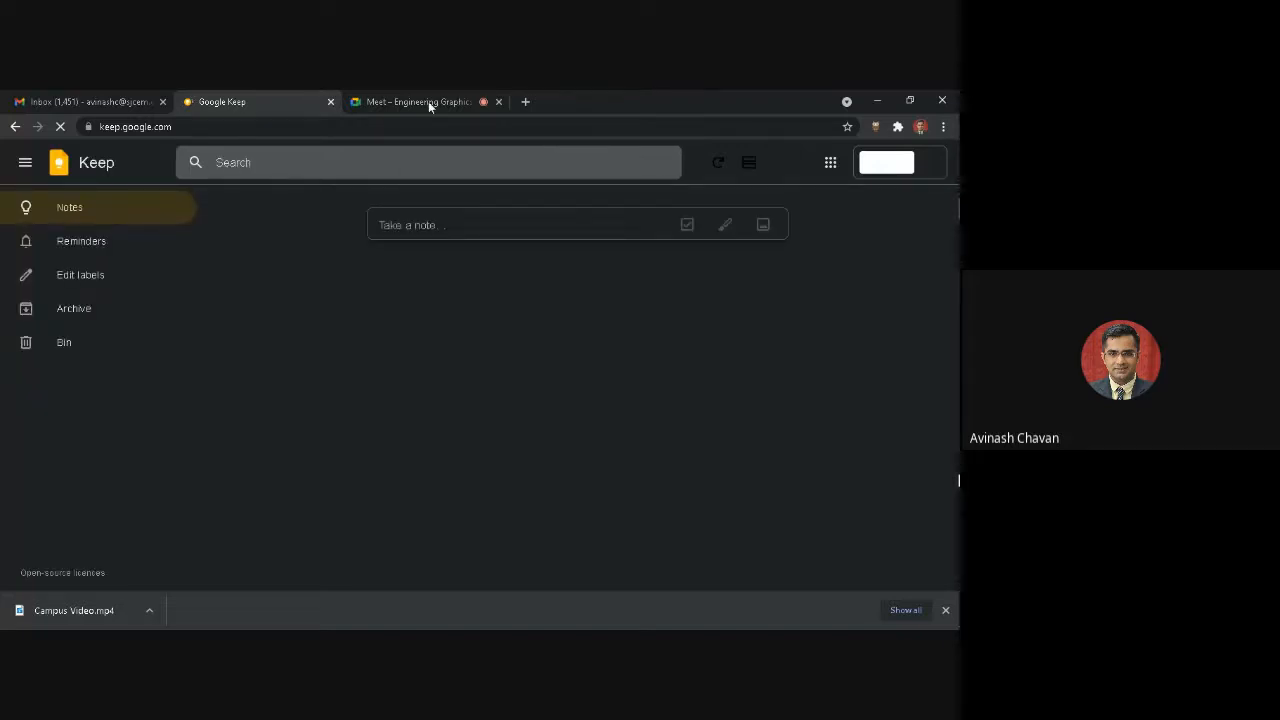
key("alt+Tab")
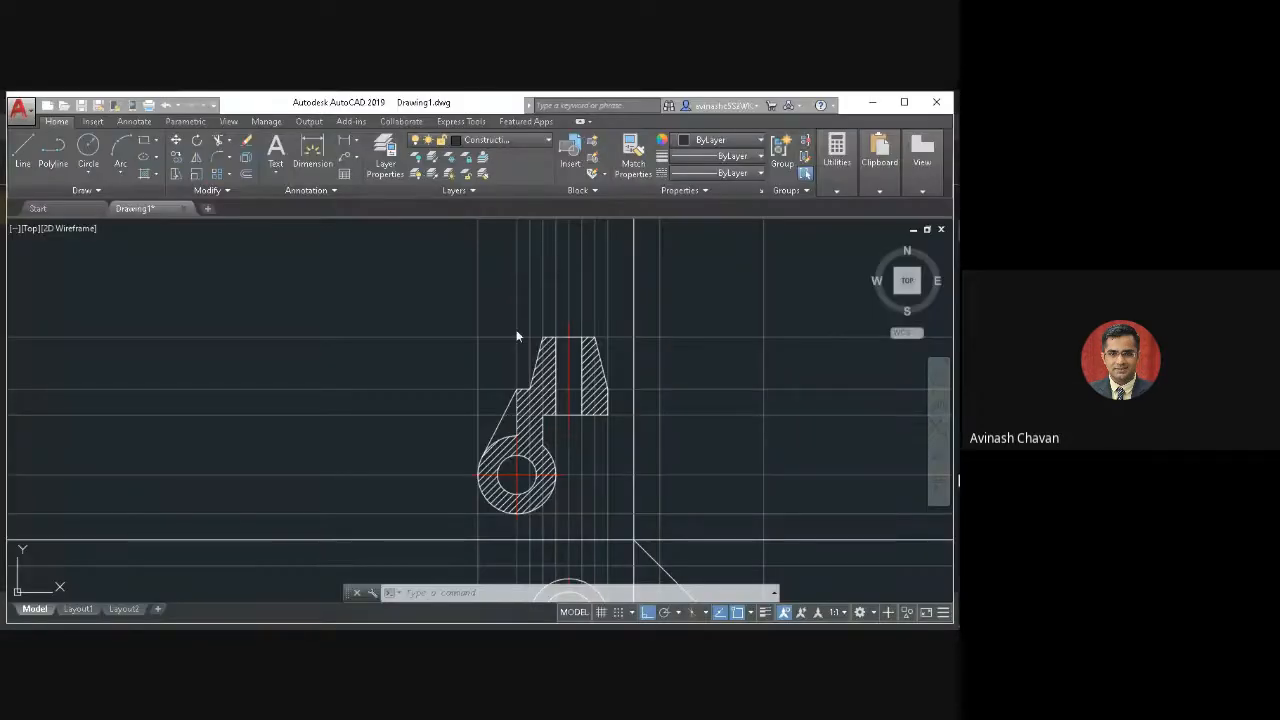
mouse_move(958, 300)
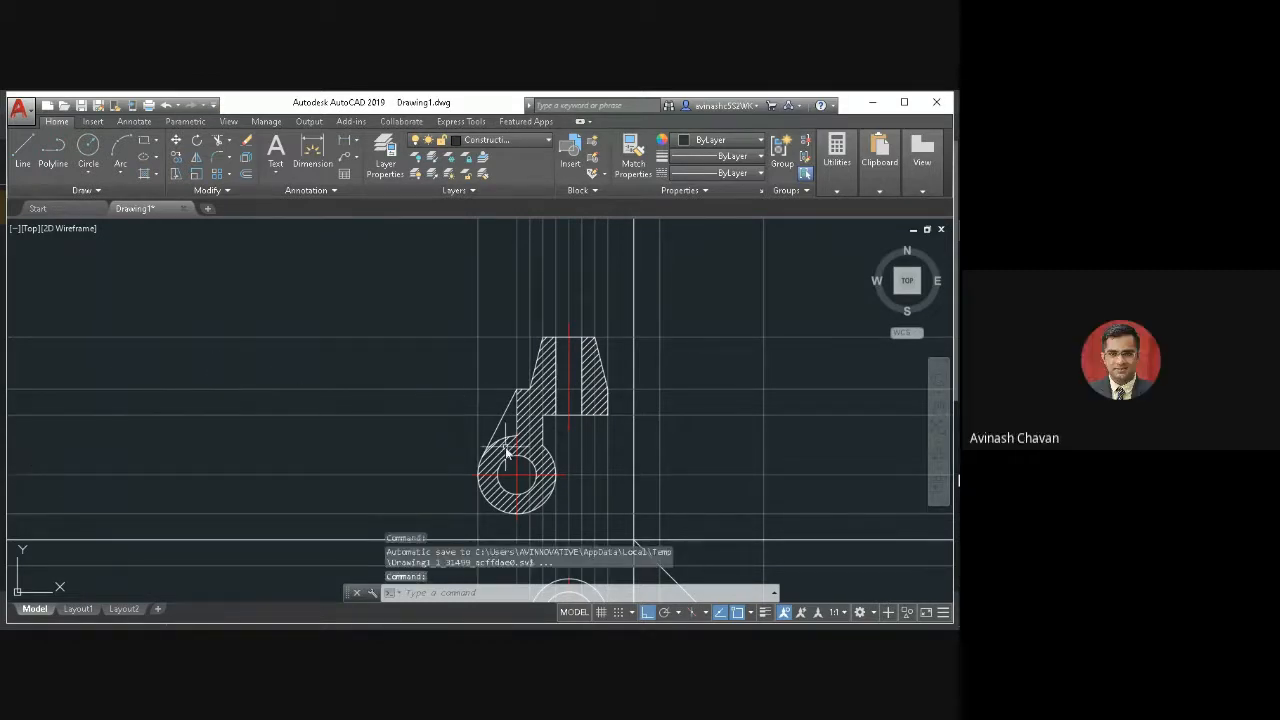
Examine the unhatched rib beside the circular hole in the sectional view, and consult the Google Keep notes on the exam pattern.
mouse_move(508, 452)
middle_mouse_down()
mouse_move(395, 355)
mouse_move(425, 390)
middle_mouse_up()
scroll(405, 350, "up", 1)
scroll(404, 348, "up", 1)
scroll(403, 349, "down", 1)
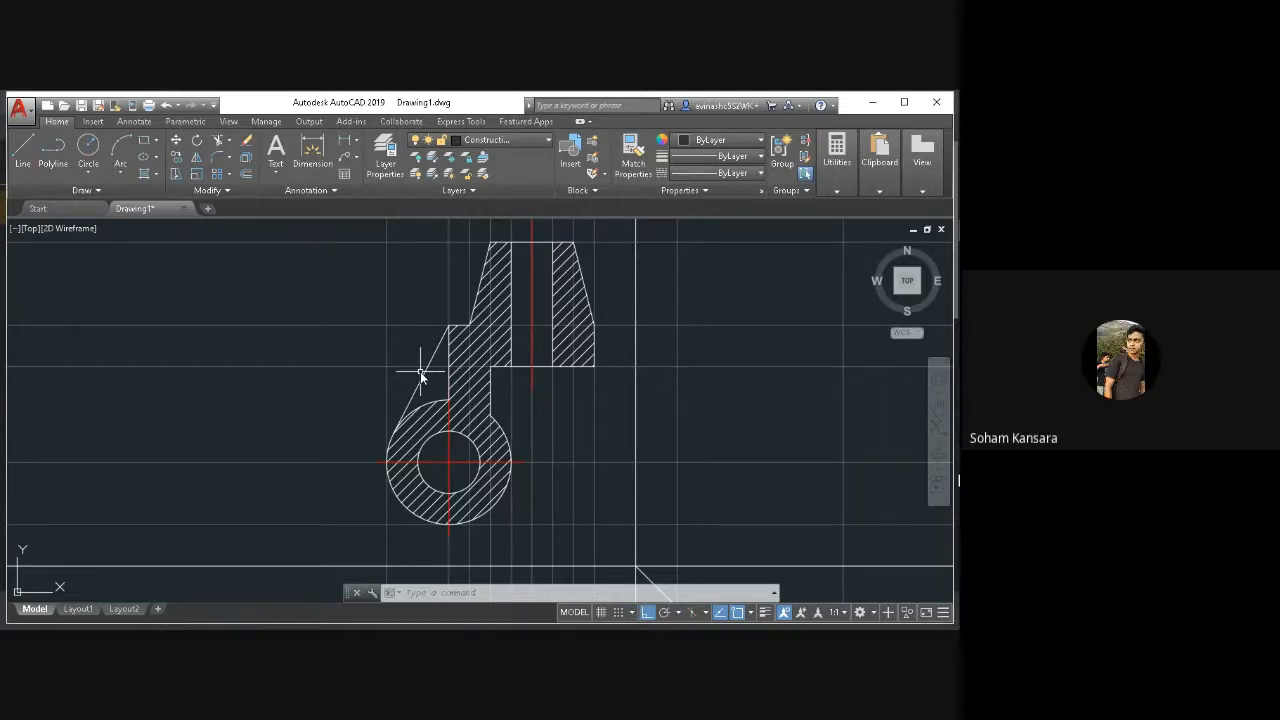
key("alt+Tab")
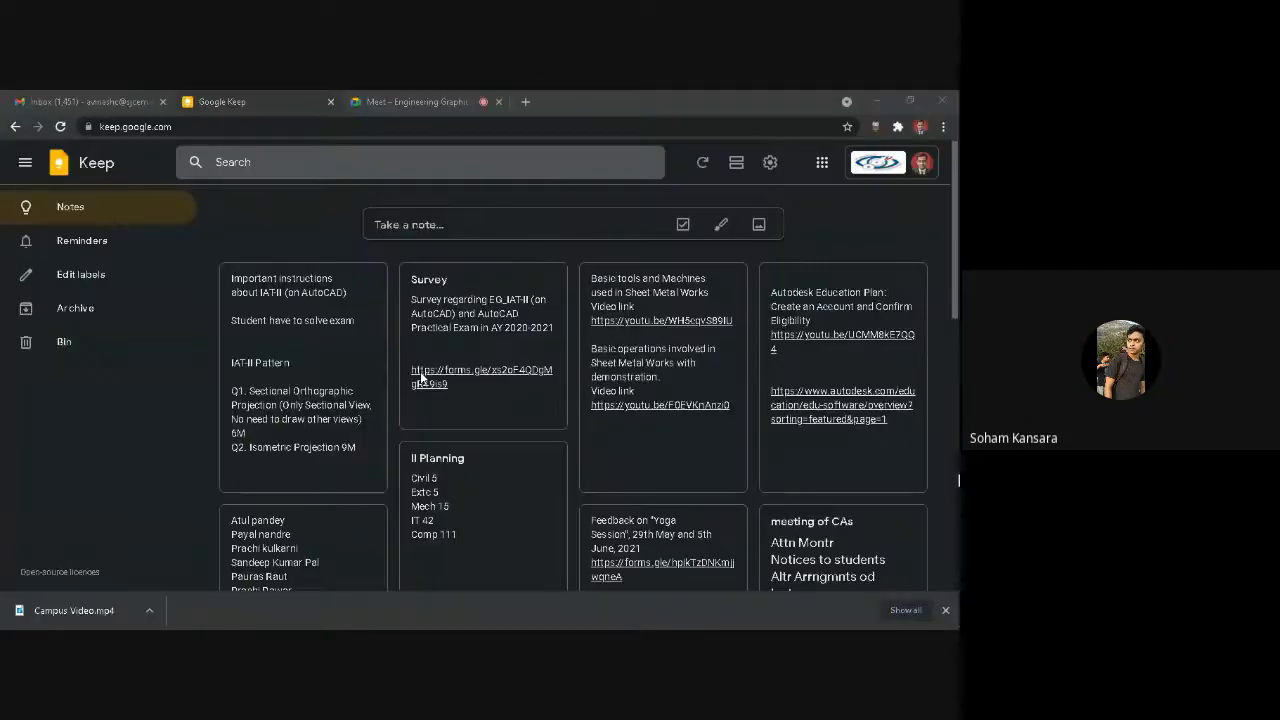
key("alt+Tab")
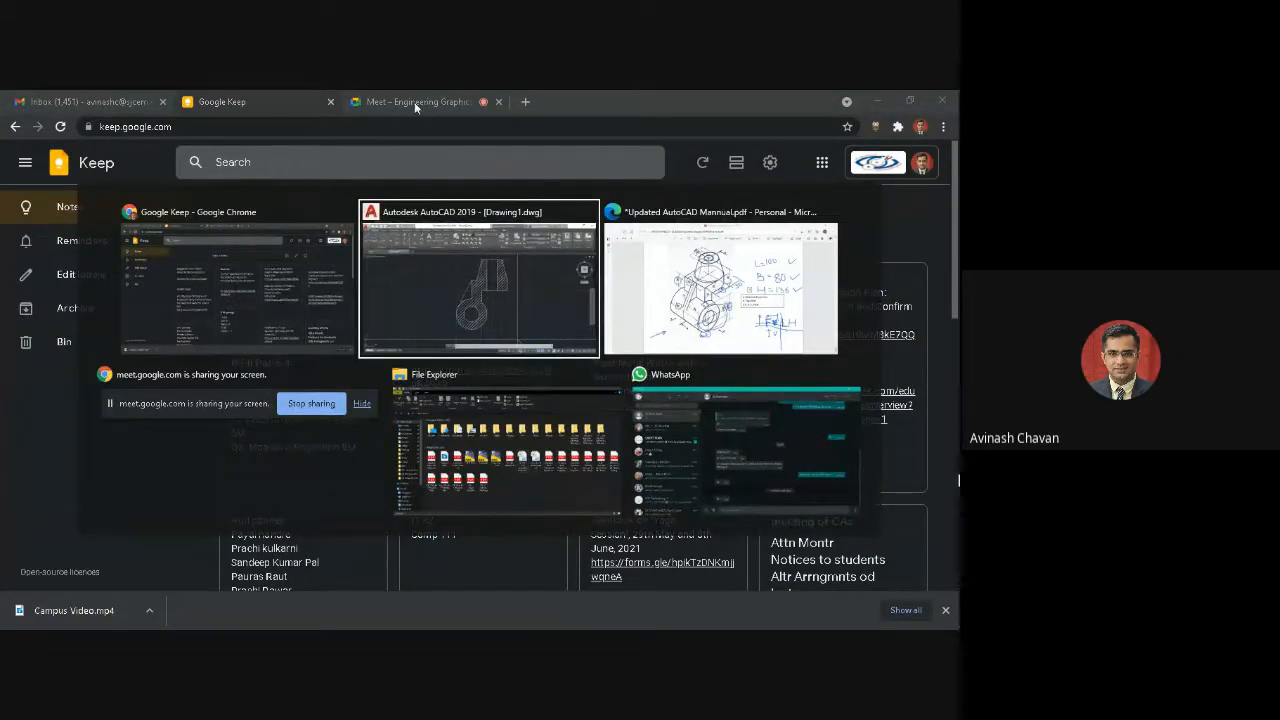
left_click(431, 306)
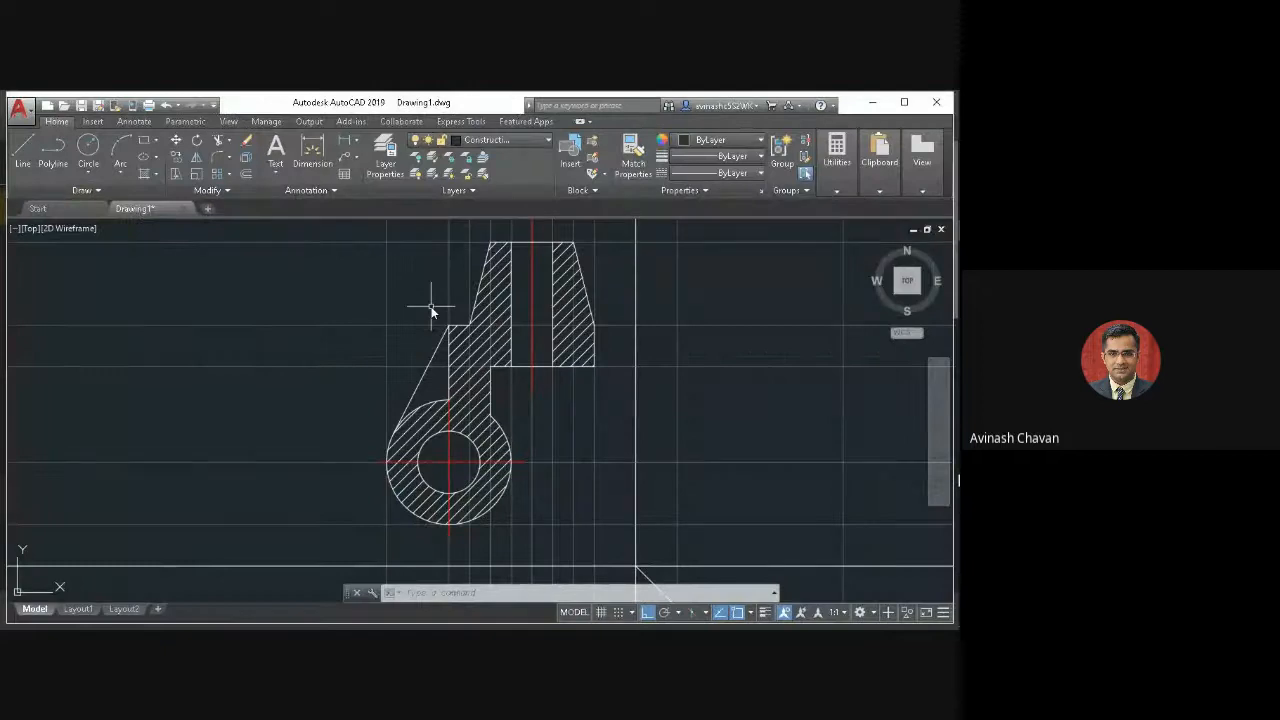
left_click(437, 325)
key("Delete")
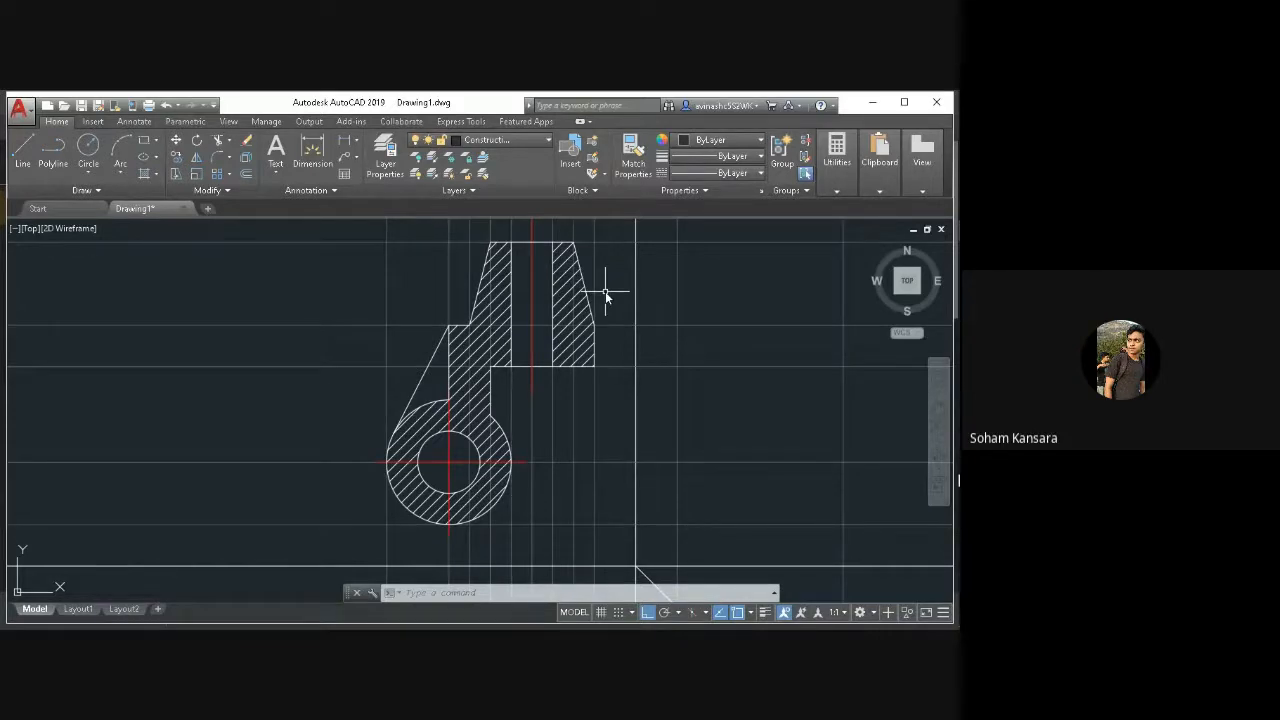
middle_click_drag(605, 291, 603, 312)
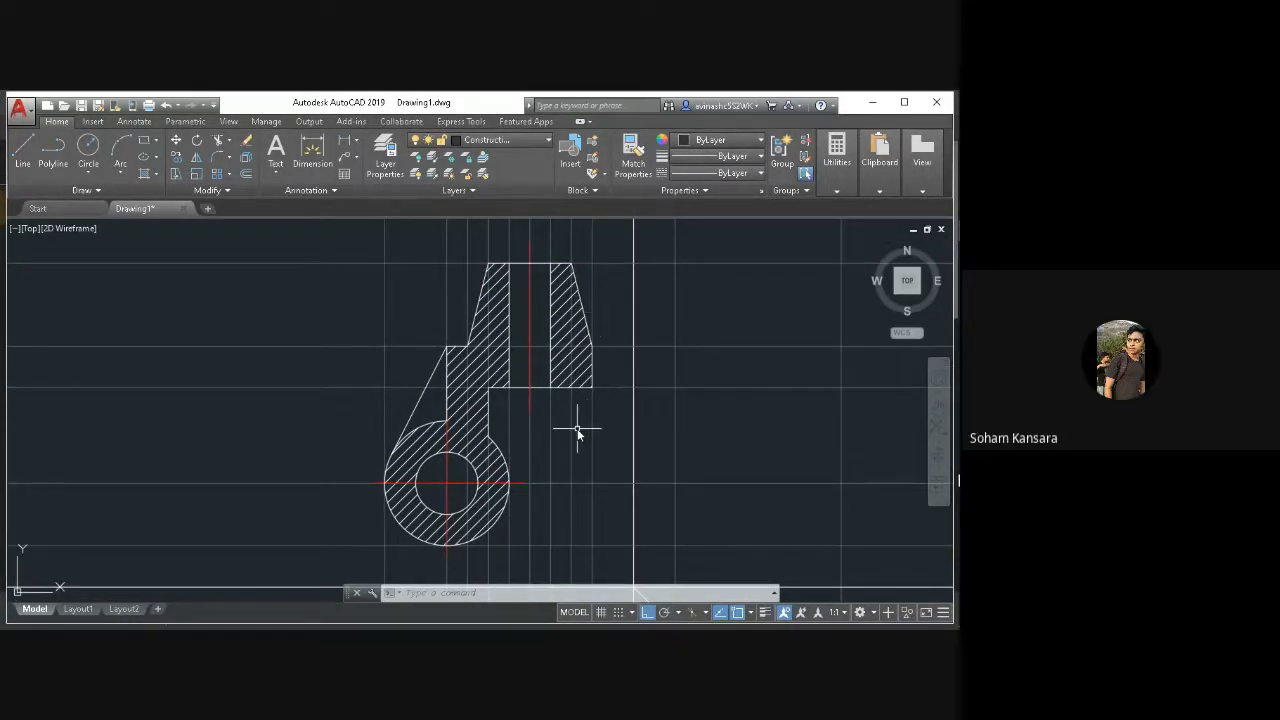
mouse_move(577, 432)
middle_mouse_down()
mouse_move(603, 420)
mouse_move(543, 413)
middle_mouse_up()
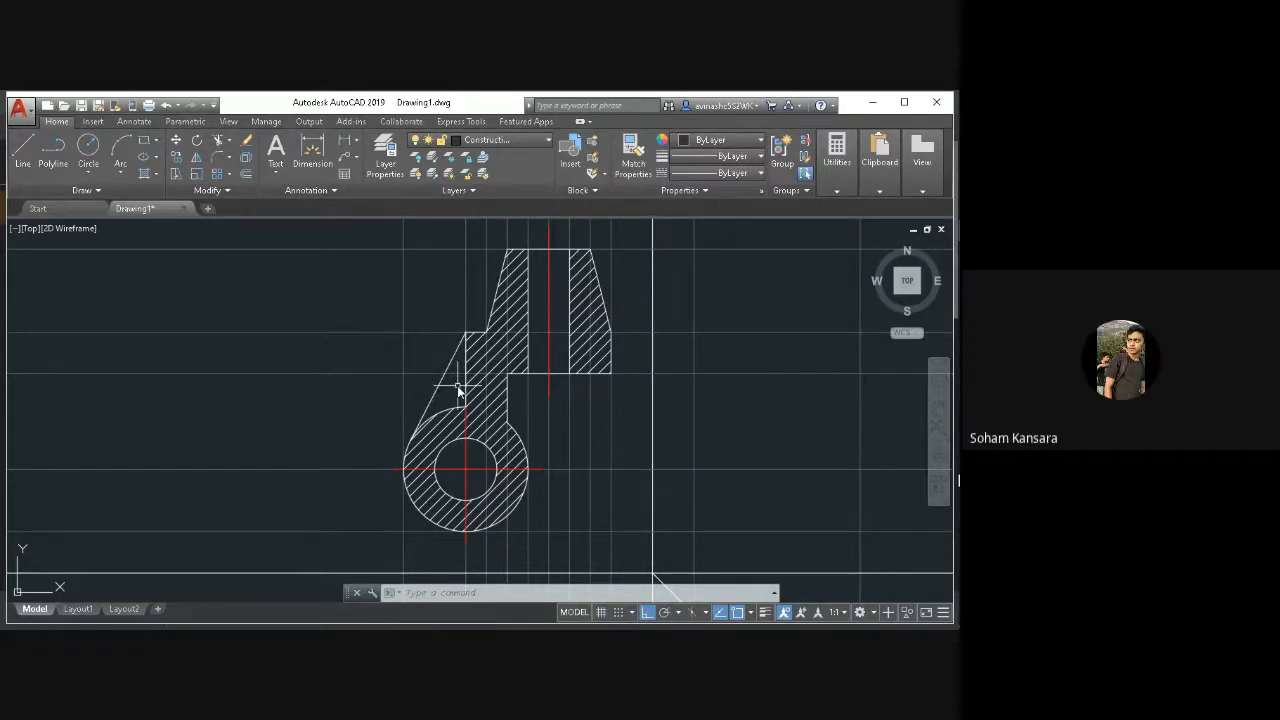
Switch to the PDF manual and draw ink marks along cutting plane A-A, around the rib's 12 dimension and on the rib.
key("alt+Tab")
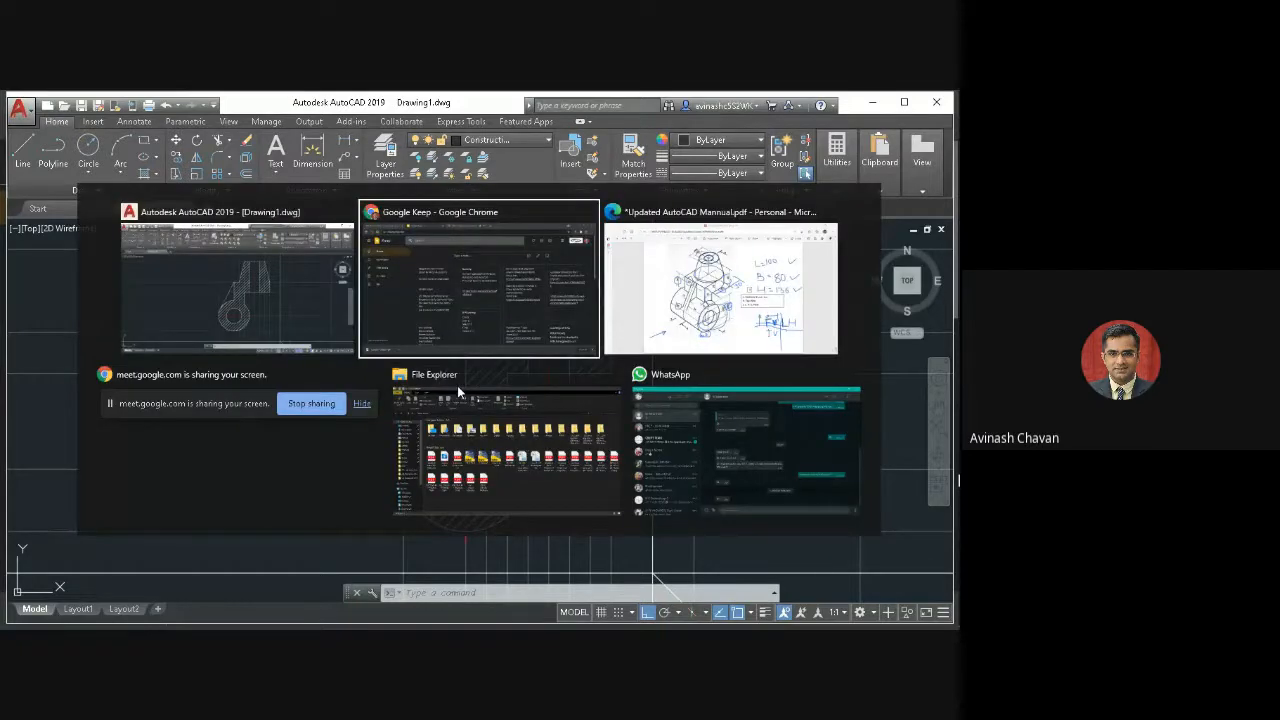
key("alt+Tab")
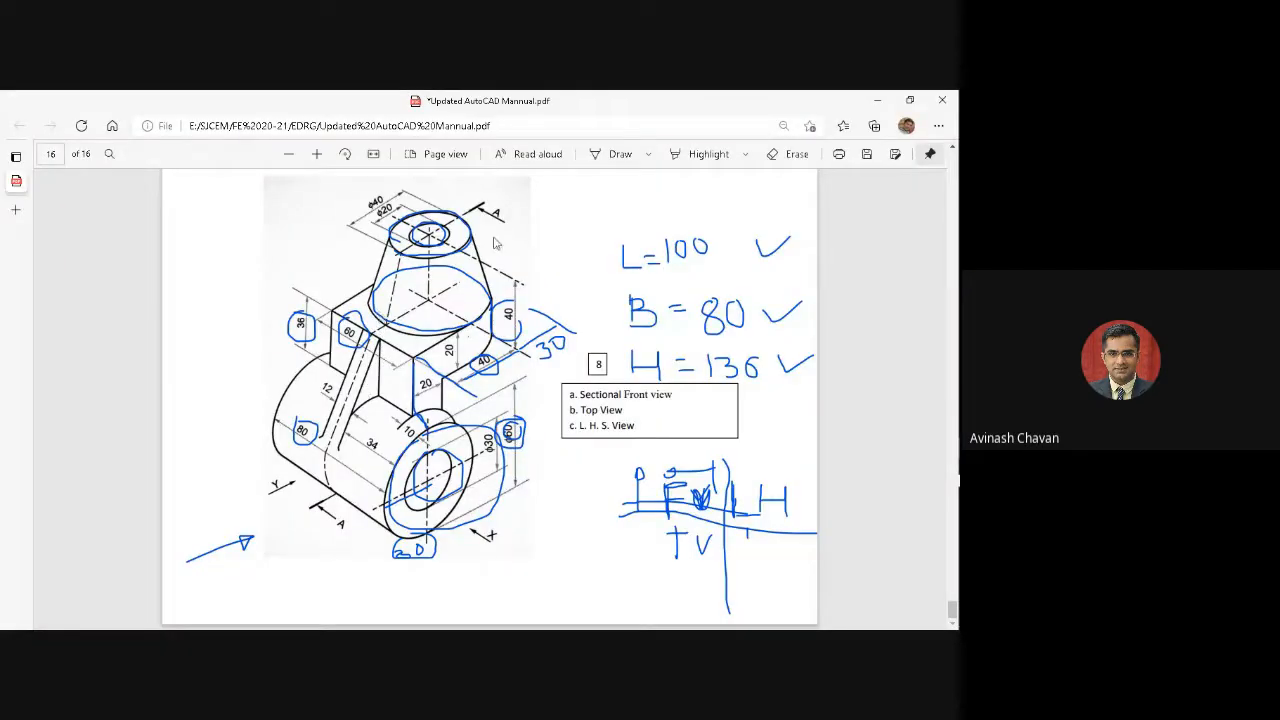
left_click(620, 156)
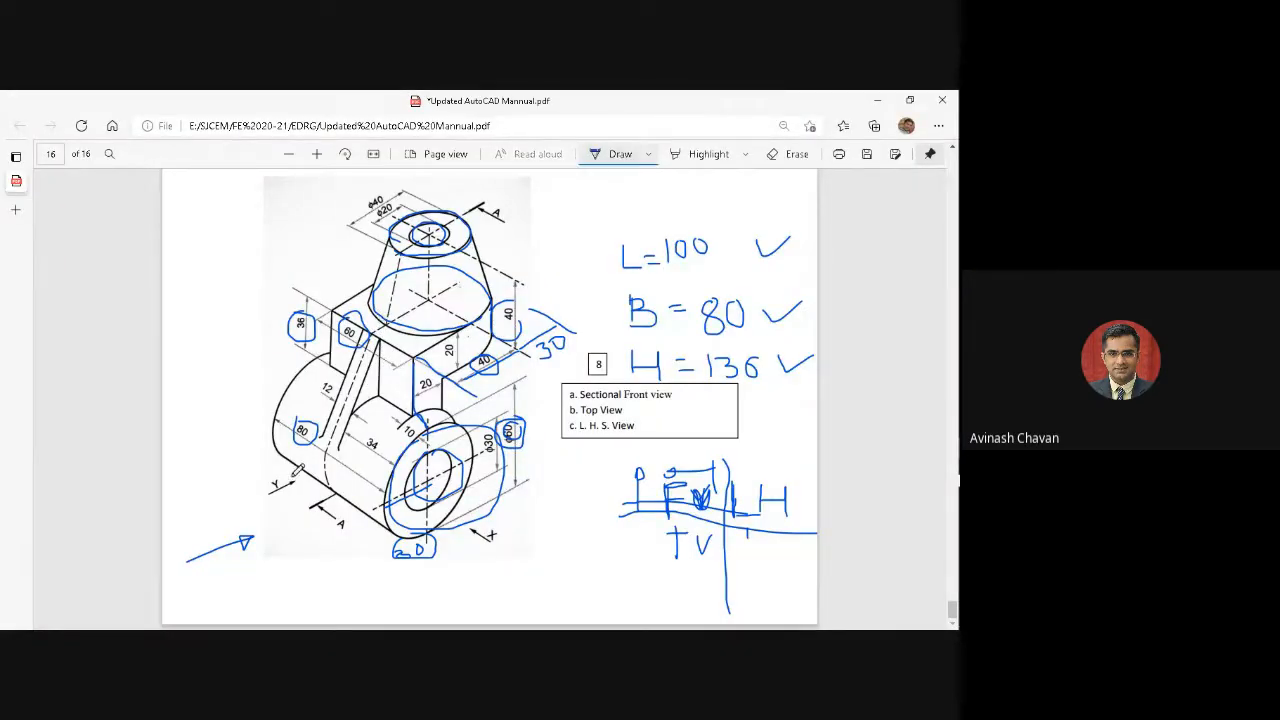
mouse_move(333, 468)
left_mouse_down()
mouse_move(352, 378)
mouse_move(430, 228)
mouse_move(533, 177)
left_mouse_up()
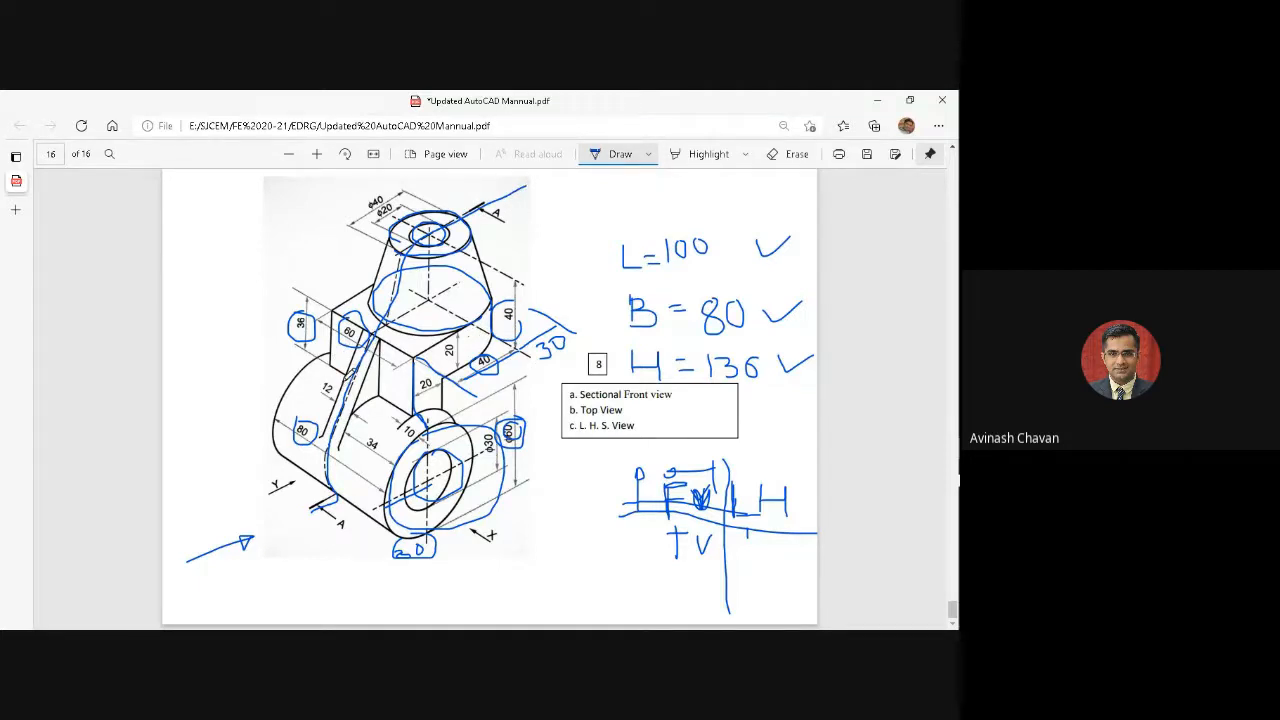
mouse_move(334, 372)
left_mouse_down()
mouse_move(322, 396)
mouse_move(340, 376)
mouse_move(326, 372)
mouse_move(339, 391)
left_mouse_up()
mouse_move(380, 336)
left_mouse_down()
mouse_move(345, 437)
mouse_move(384, 402)
mouse_move(377, 343)
mouse_move(347, 437)
mouse_move(387, 402)
mouse_move(389, 340)
left_mouse_up()
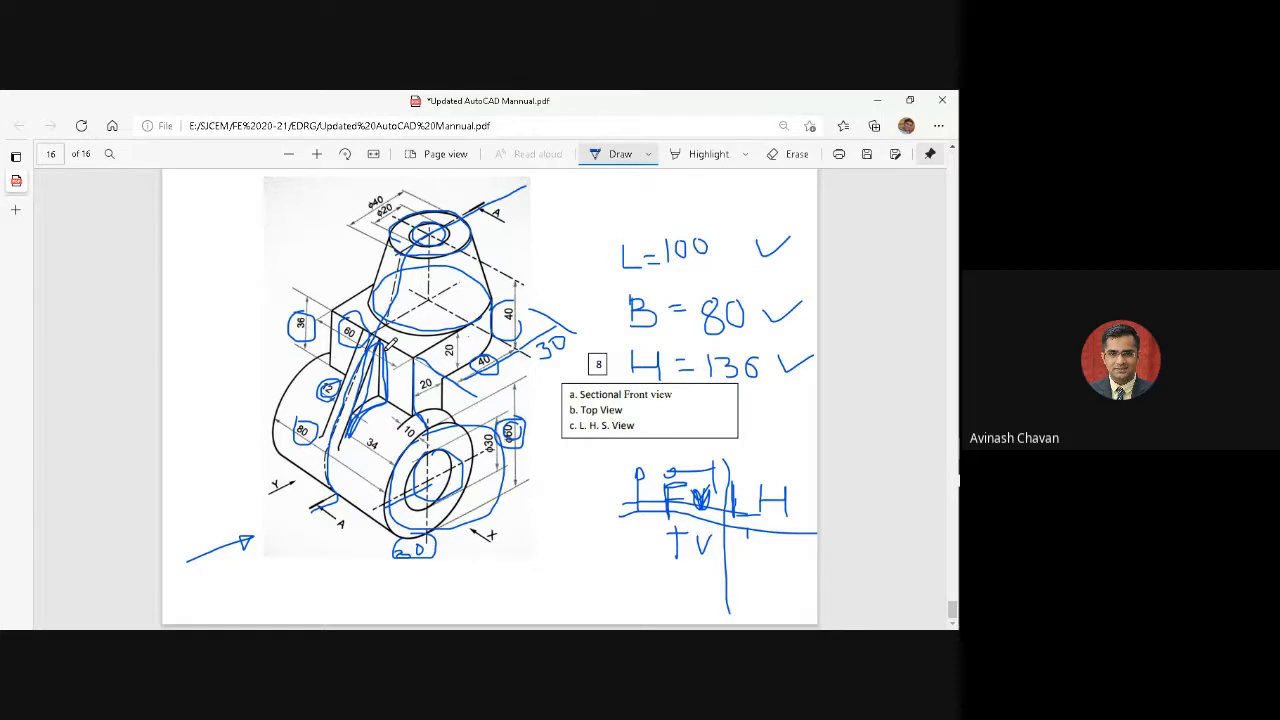
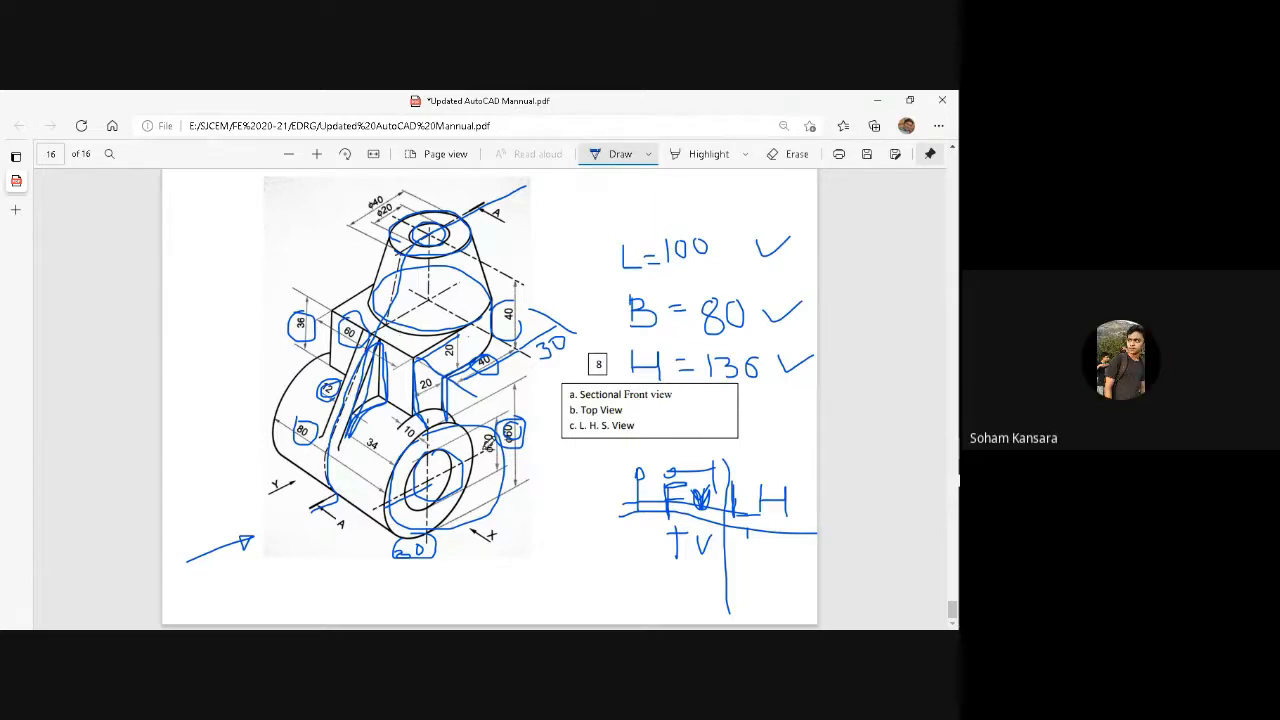
Examine the unhatched rib in the AutoCAD sectional front view and compare it with the problem 8 figure in the PDF manual.
scroll(453, 403, "up", 2)
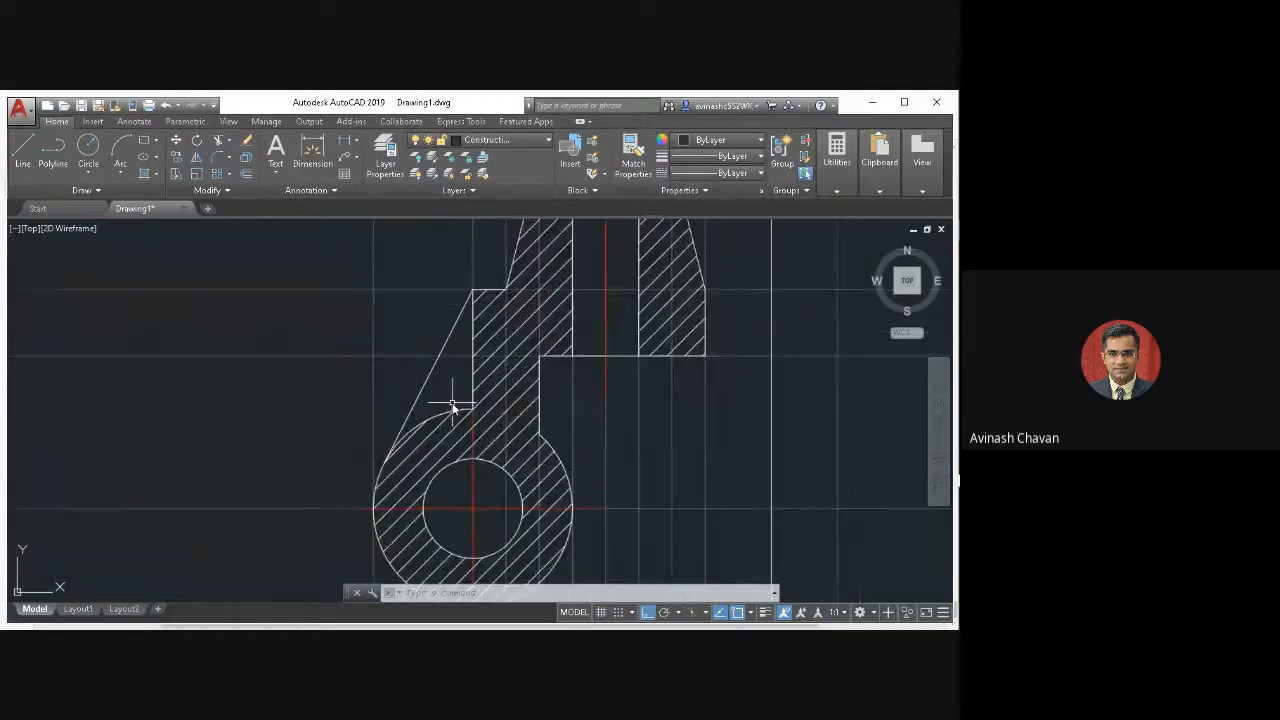
scroll(449, 374, "down", 2)
middle_click_drag(457, 373, 400, 388)
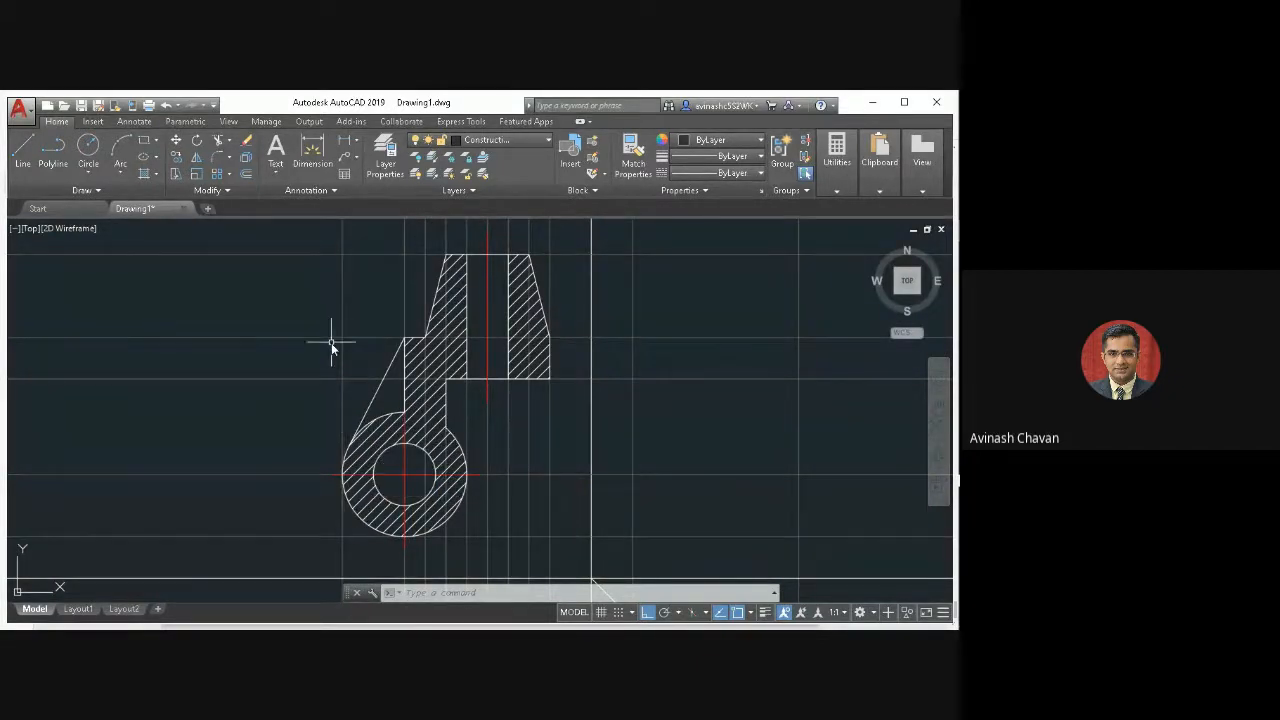
middle_click_drag(329, 352, 351, 374)
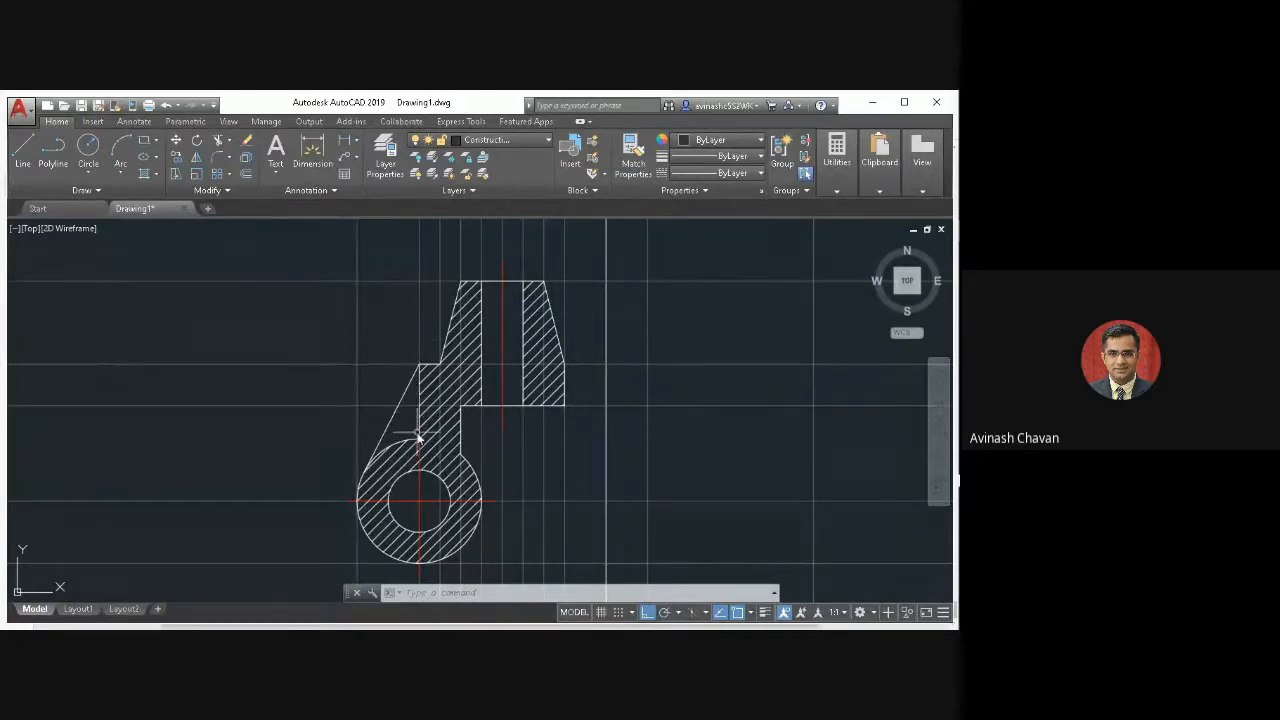
key("alt+Tab")
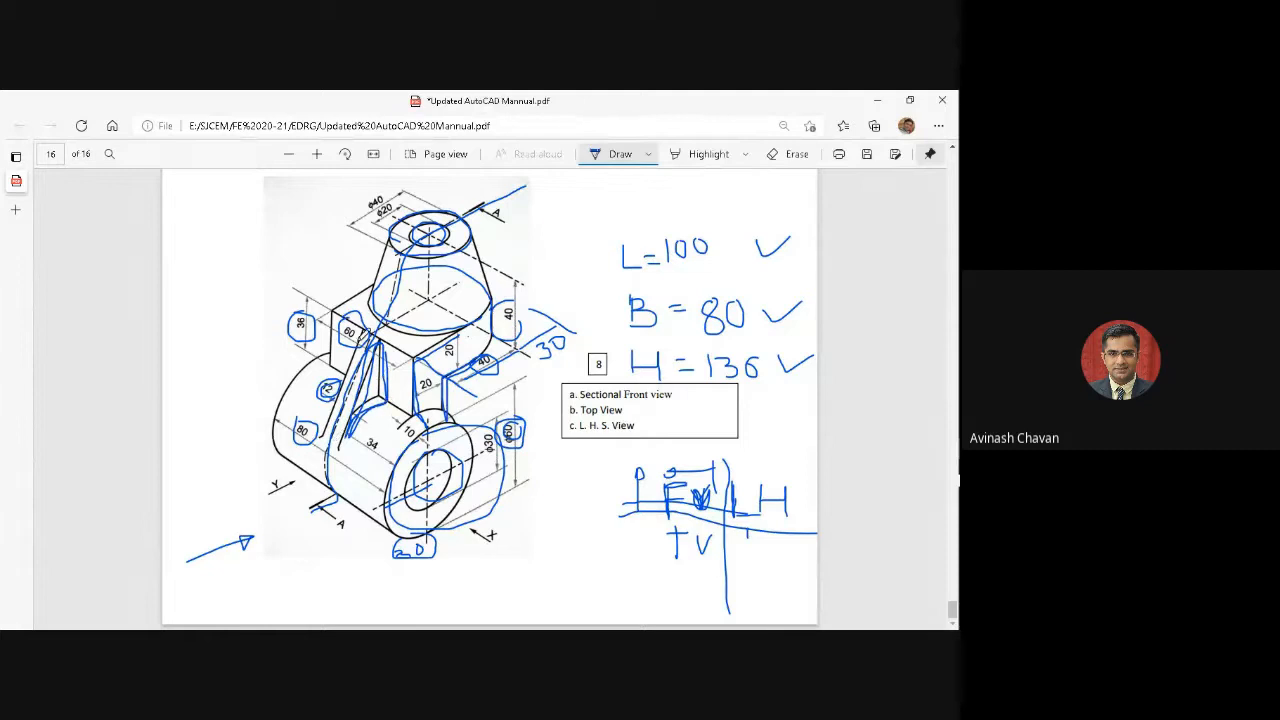
Return to the AutoCAD drawing and examine the rib's sloping edge, the circle outline and the top view's concentric circles.
key("alt+Tab")
scroll(410, 320, "up", 2)
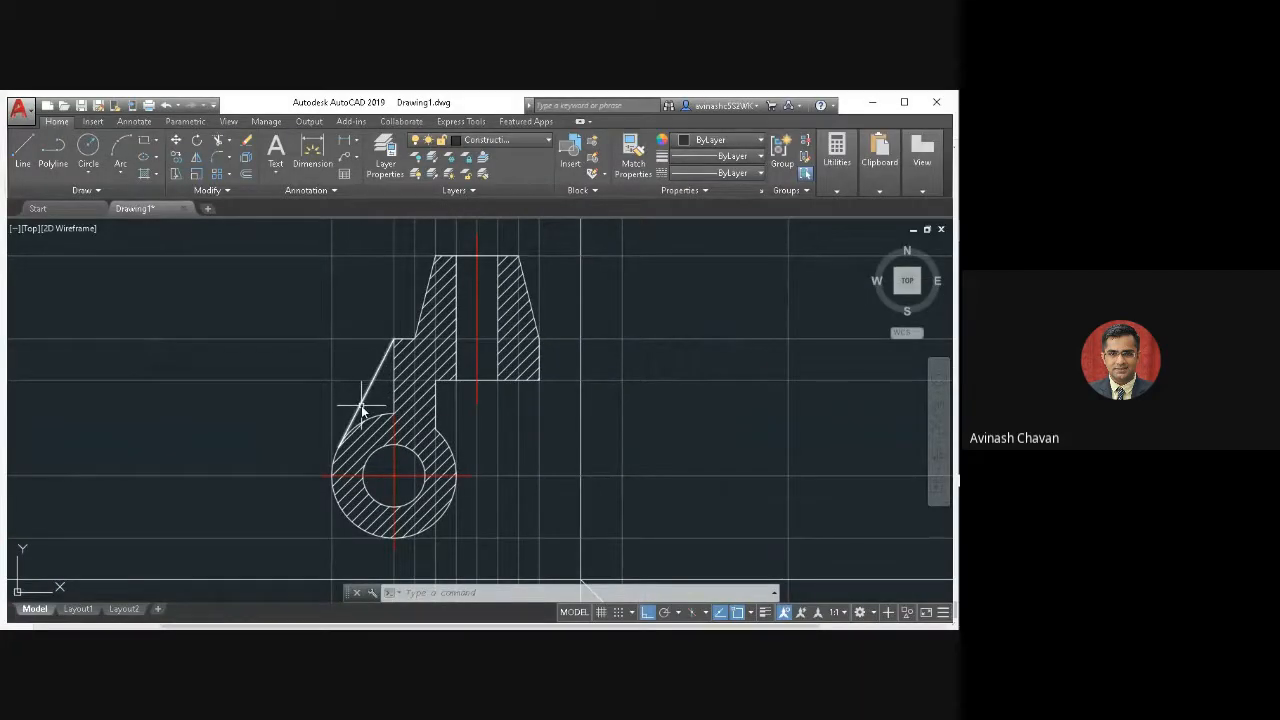
mouse_move(362, 410)
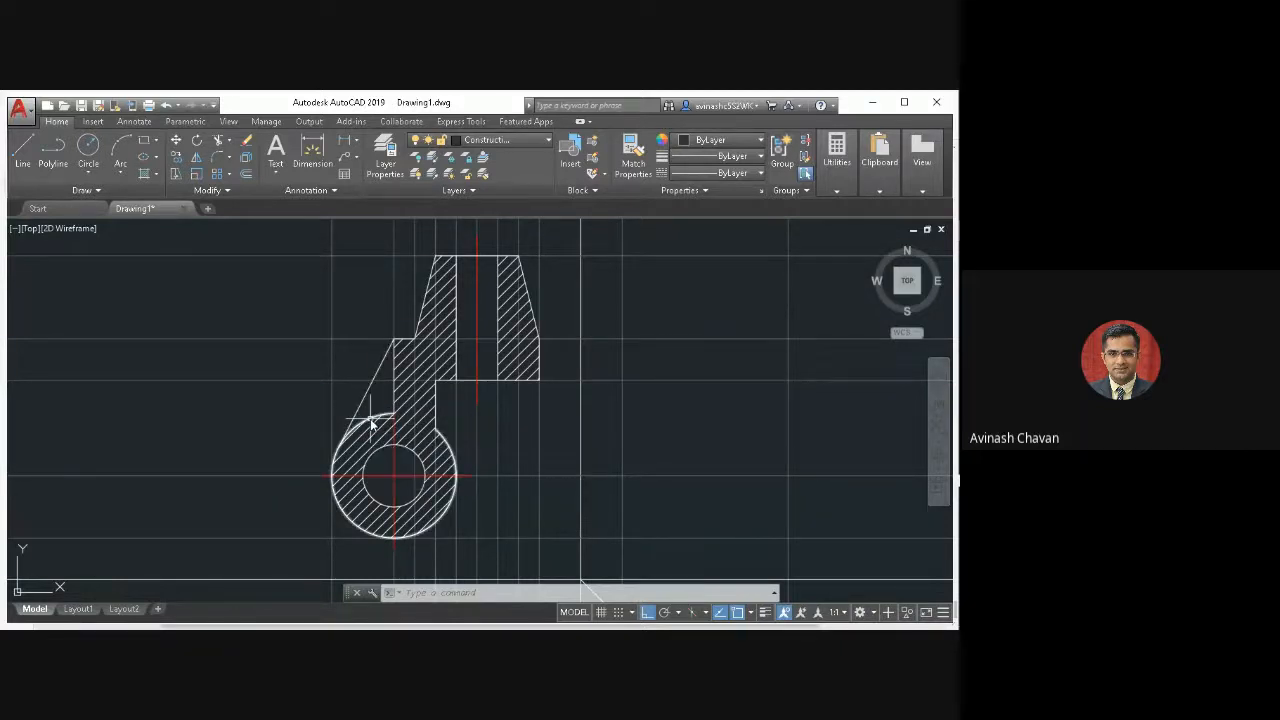
mouse_move(491, 400)
middle_mouse_down()
mouse_move(517, 417)
mouse_move(500, 398)
middle_mouse_up()
middle_click_drag(383, 367, 387, 376)
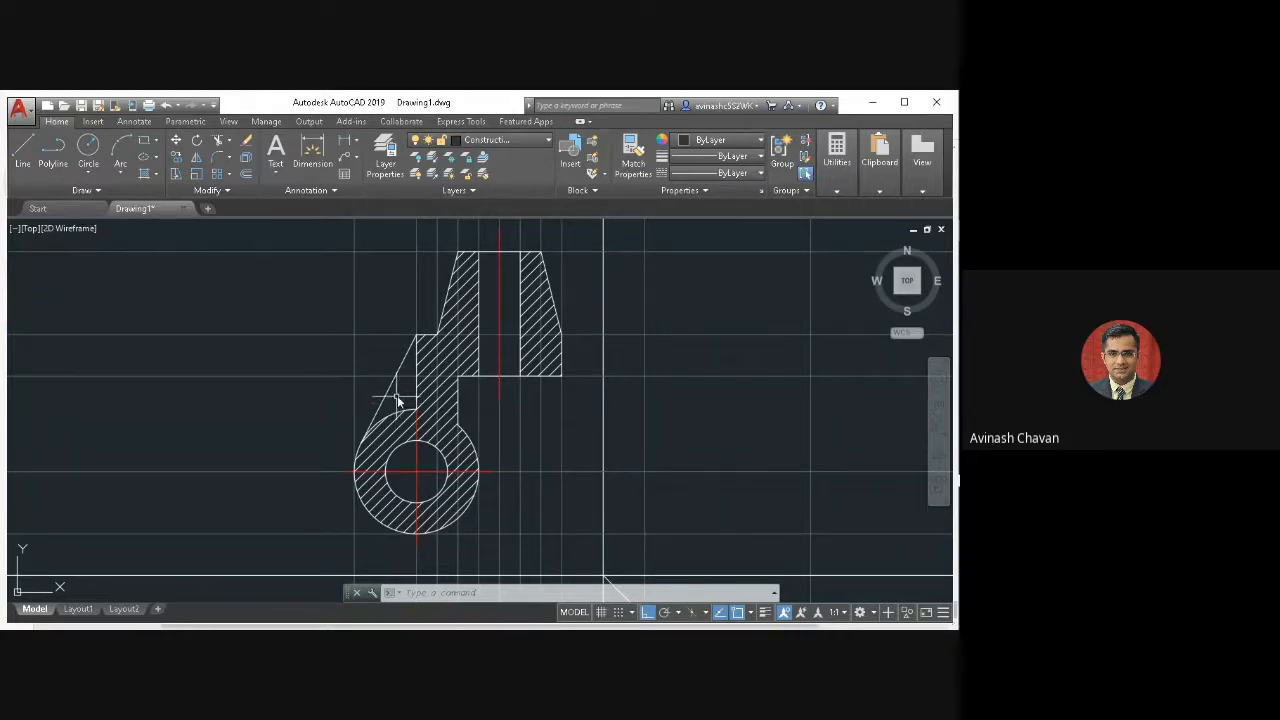
middle_click_drag(372, 347, 379, 349)
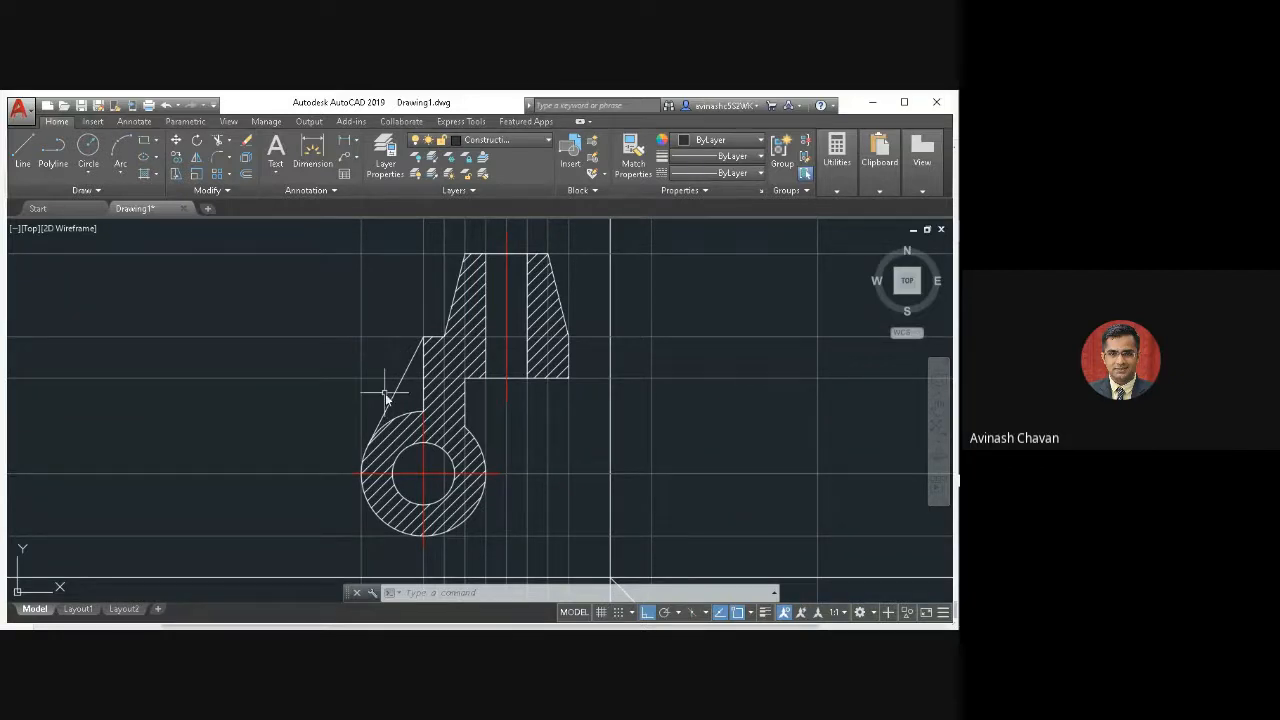
scroll(366, 362, "down", 3)
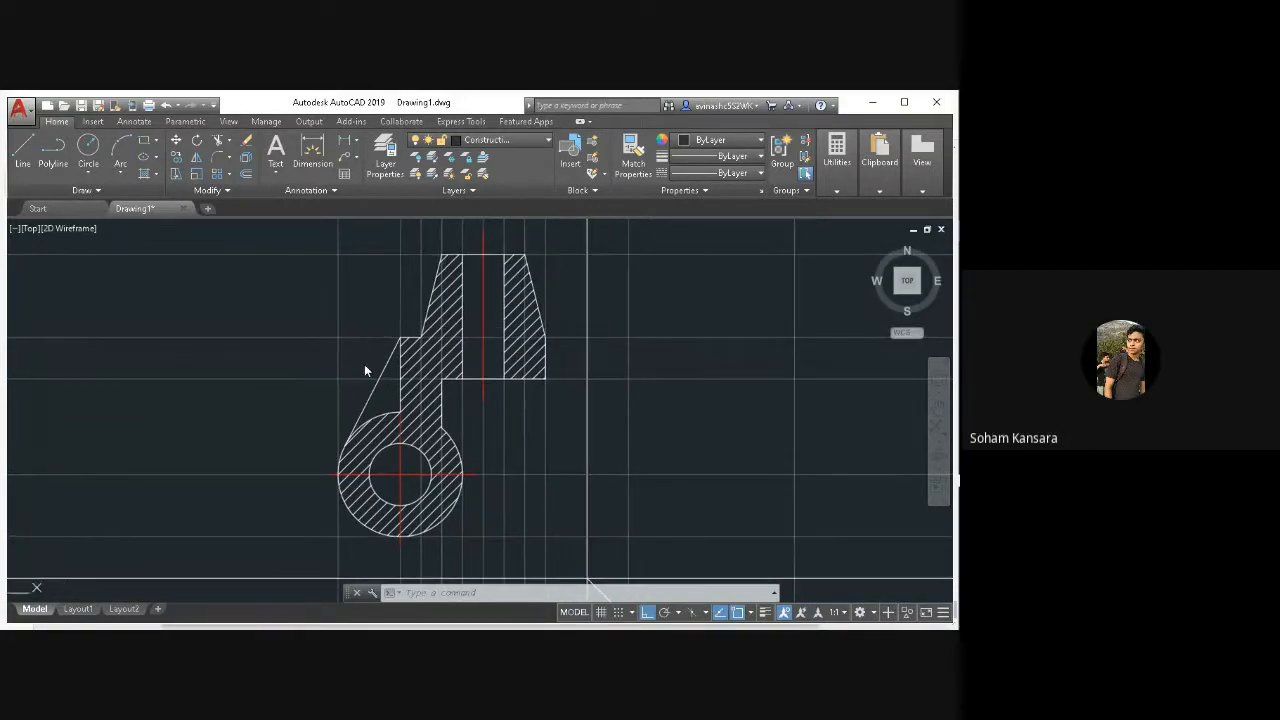
middle_click_drag(389, 380, 430, 322)
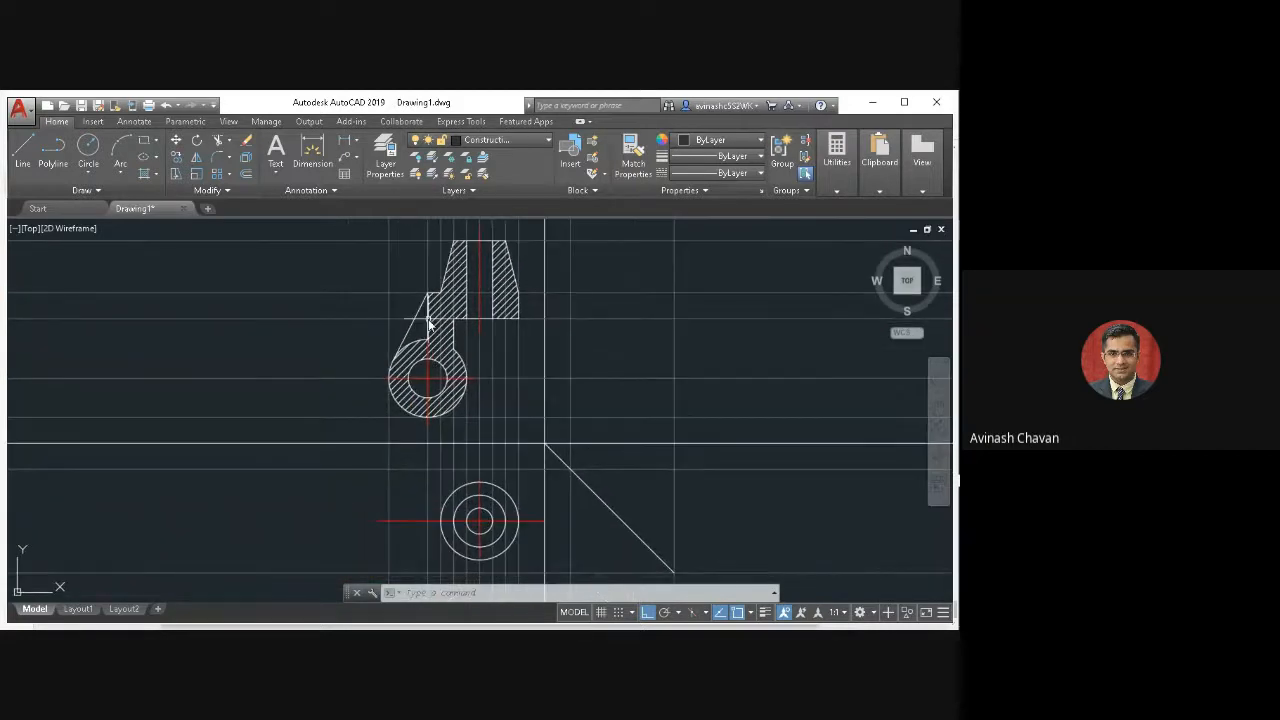
Switch to the Google Meet call in the browser and remove one participant from the call.
mouse_move(957, 428)
key("alt+Tab")
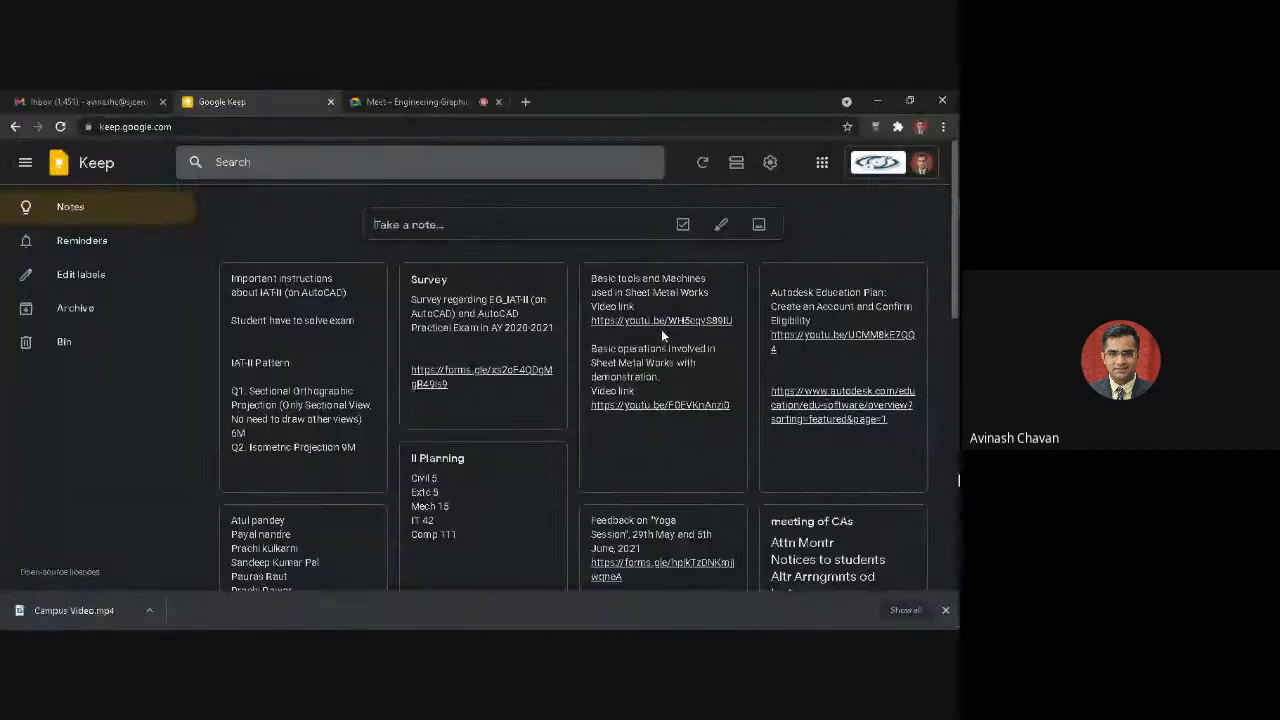
left_click(661, 329)
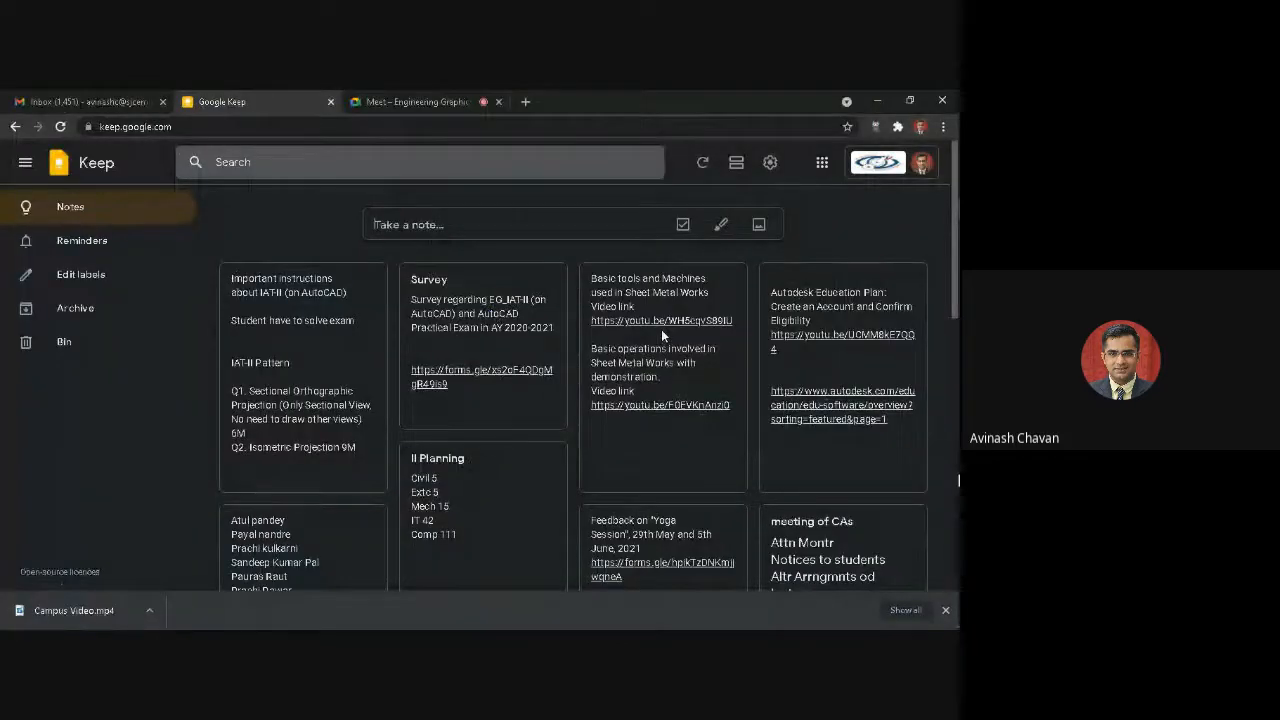
left_click(426, 101)
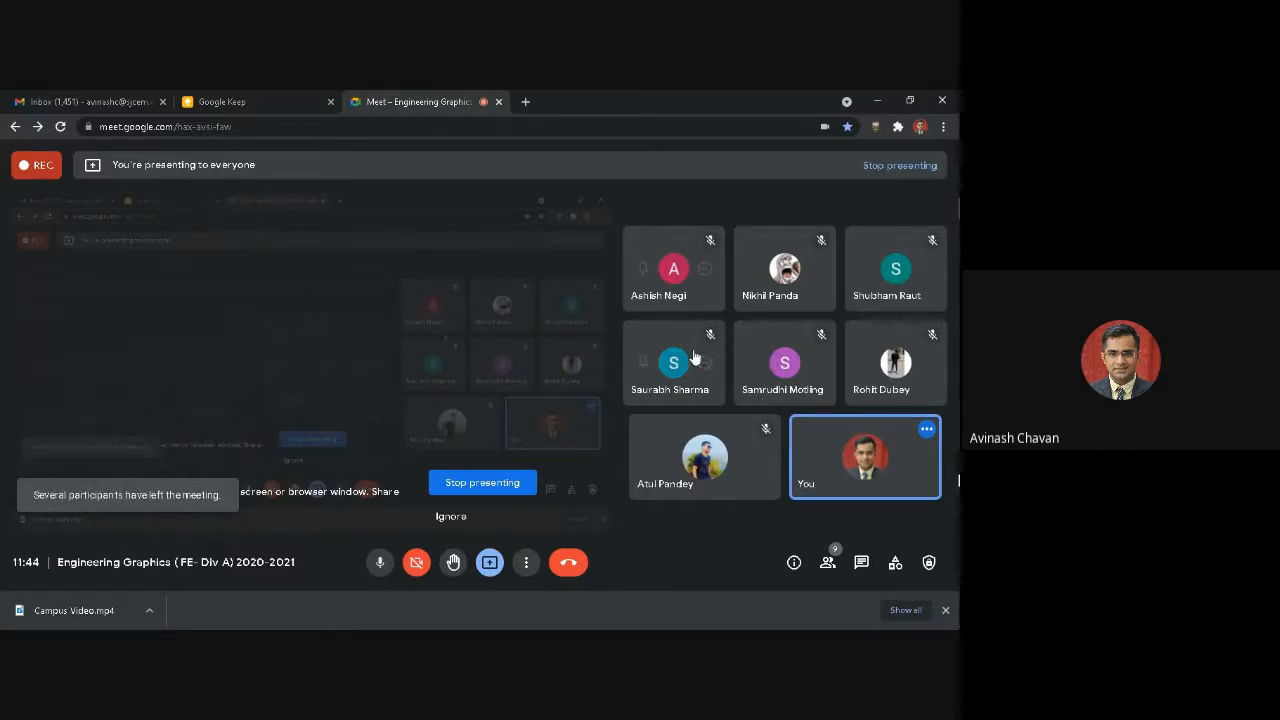
mouse_move(701, 367)
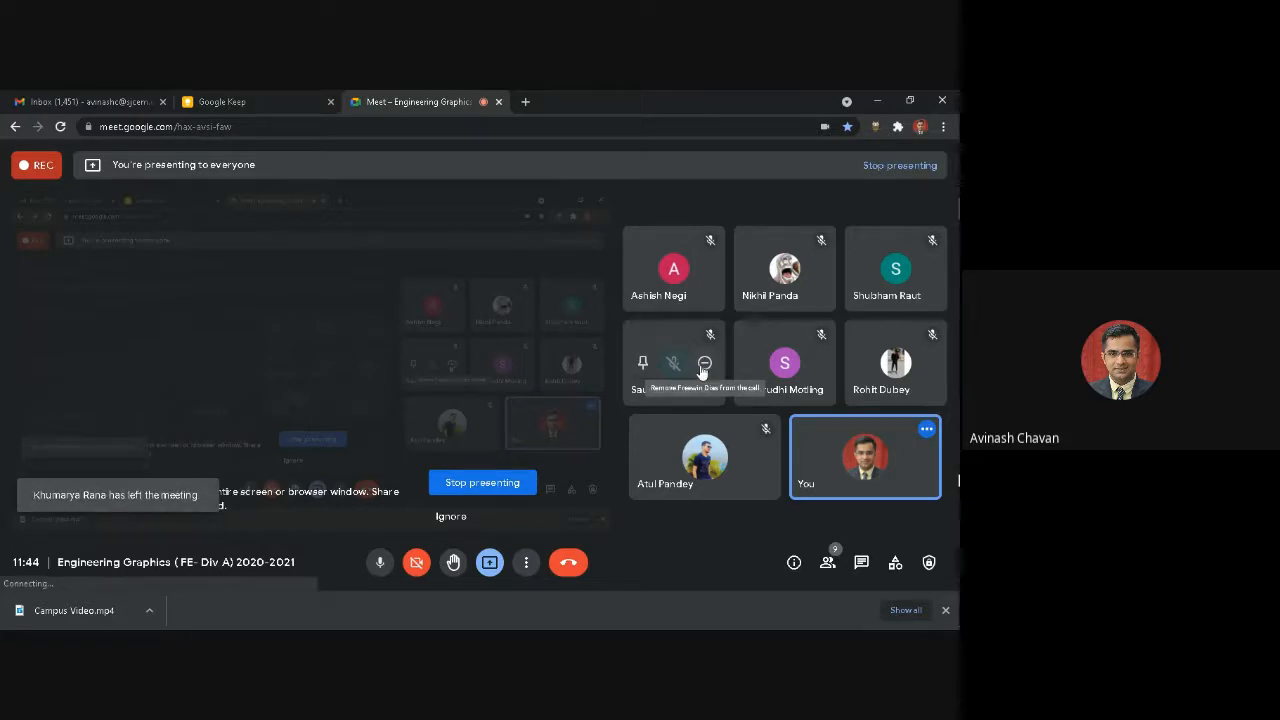
left_click(704, 364)
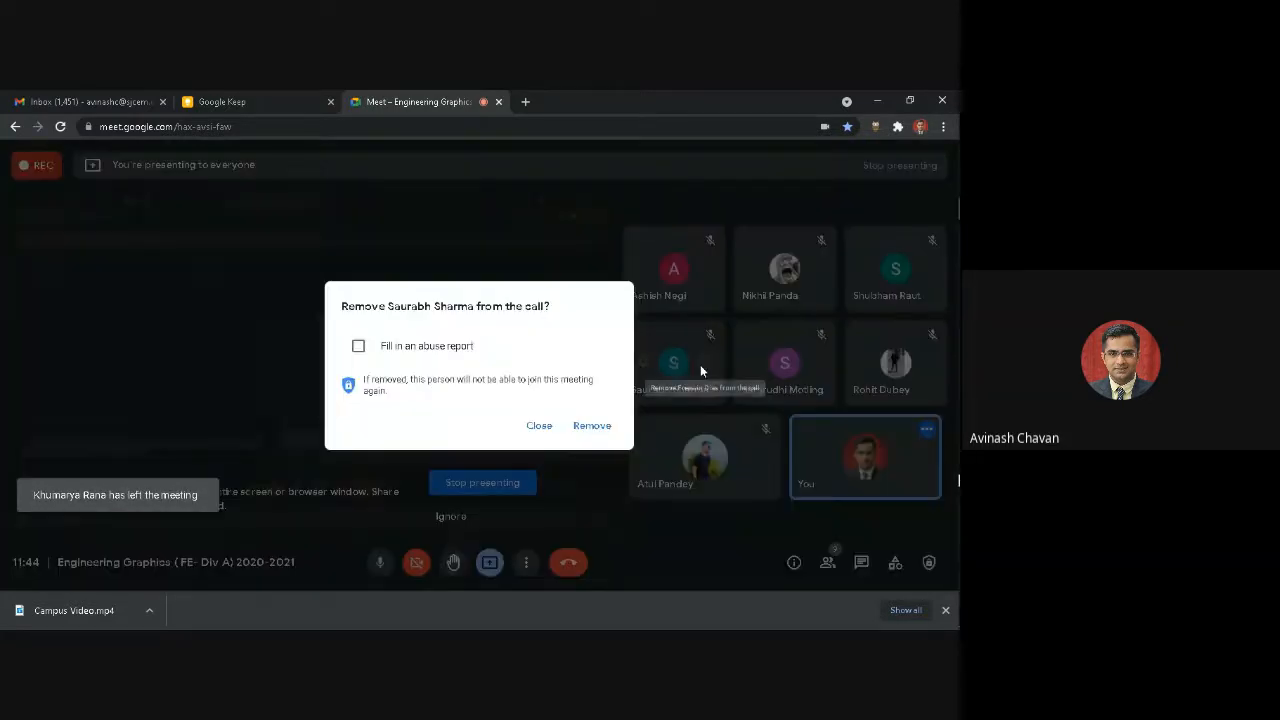
left_click(592, 426)
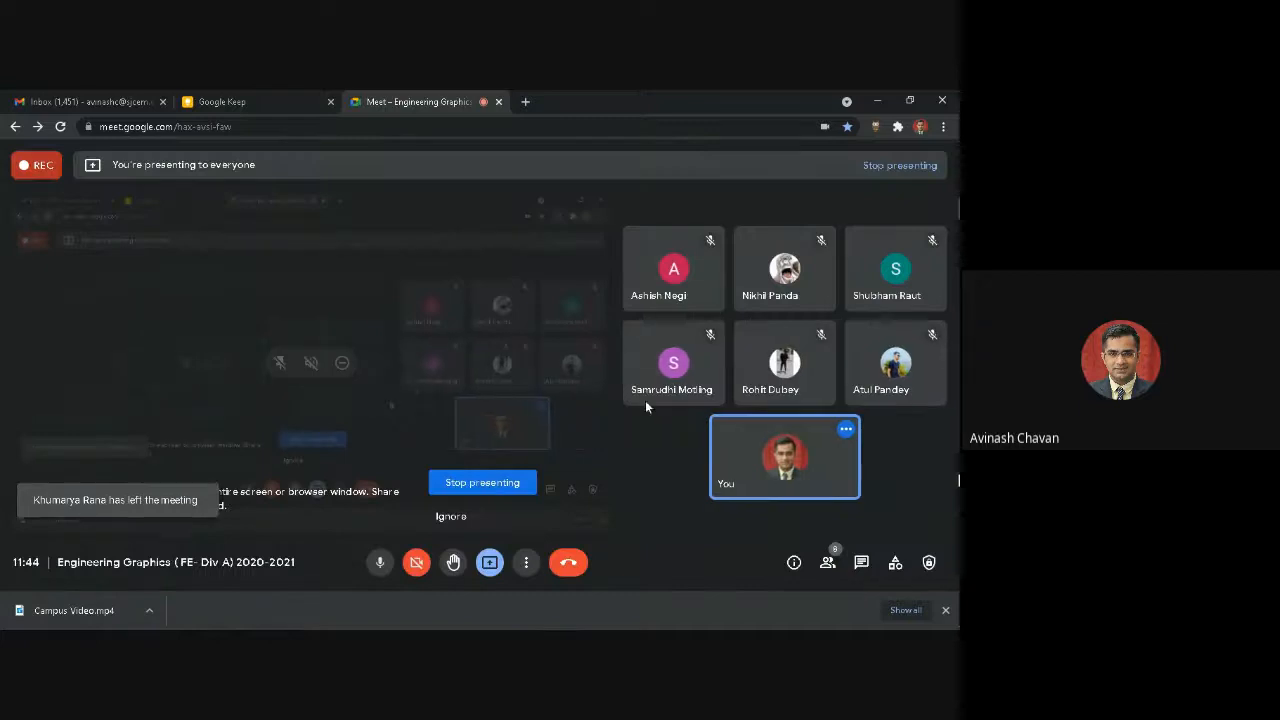
Remove the six other listed participants from the Google Meet call one by one, without filling in abuse reports.
left_click(815, 366)
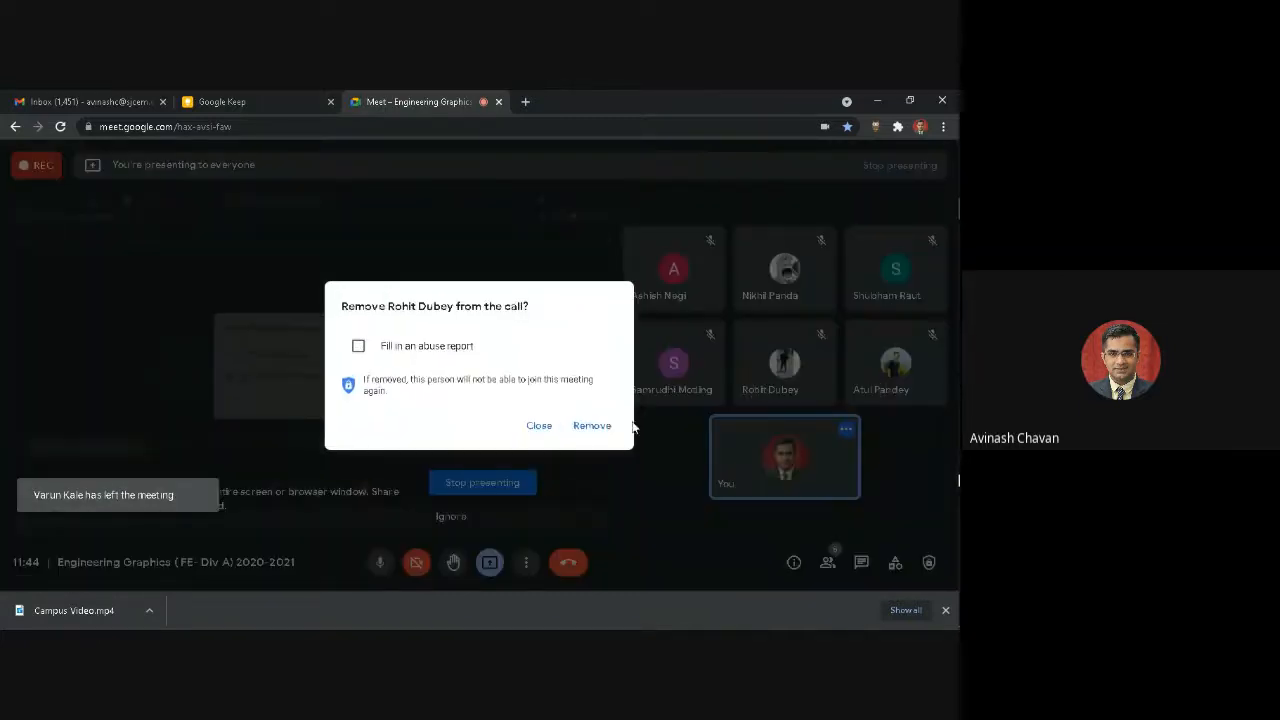
left_click(600, 426)
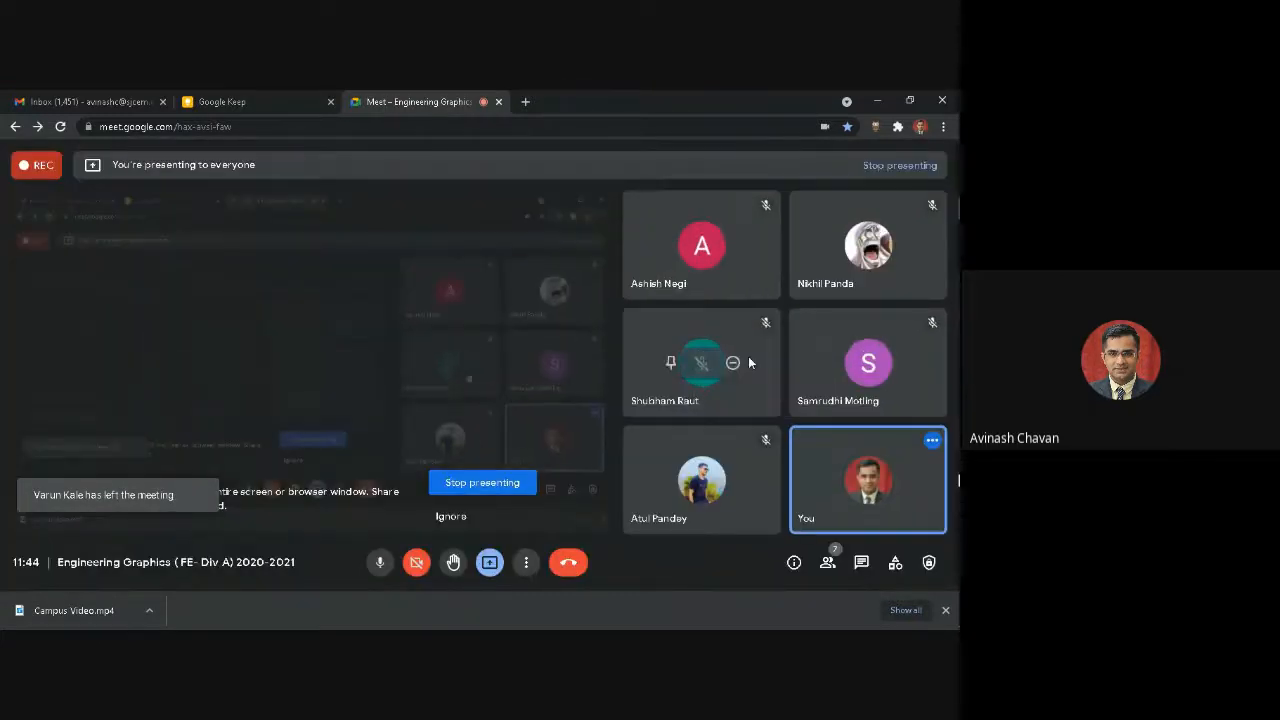
left_click(728, 366)
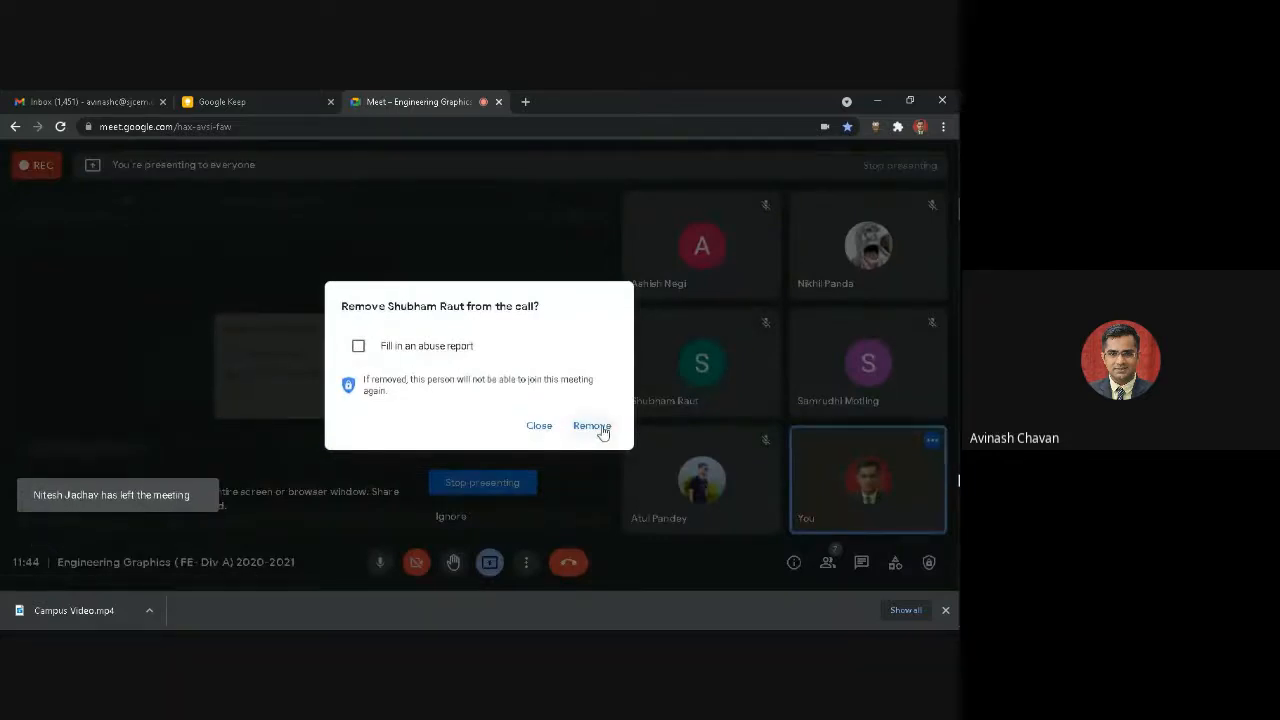
left_click(597, 426)
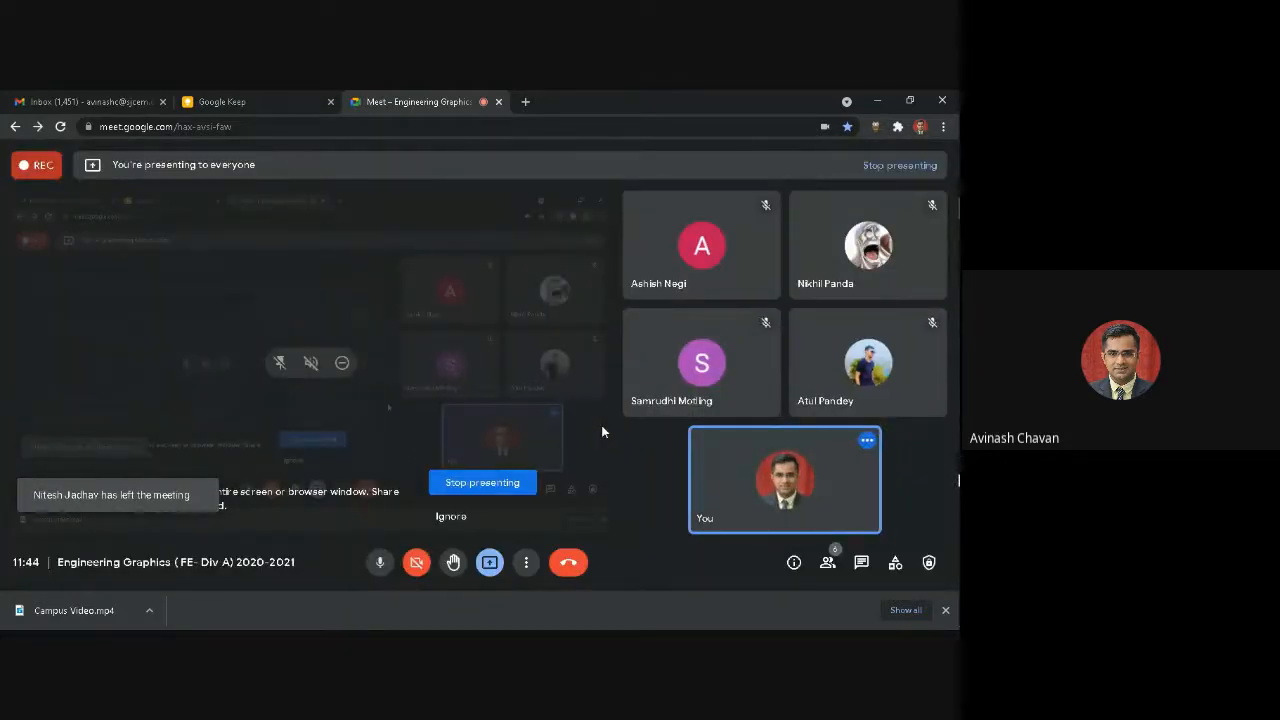
left_click(733, 366)
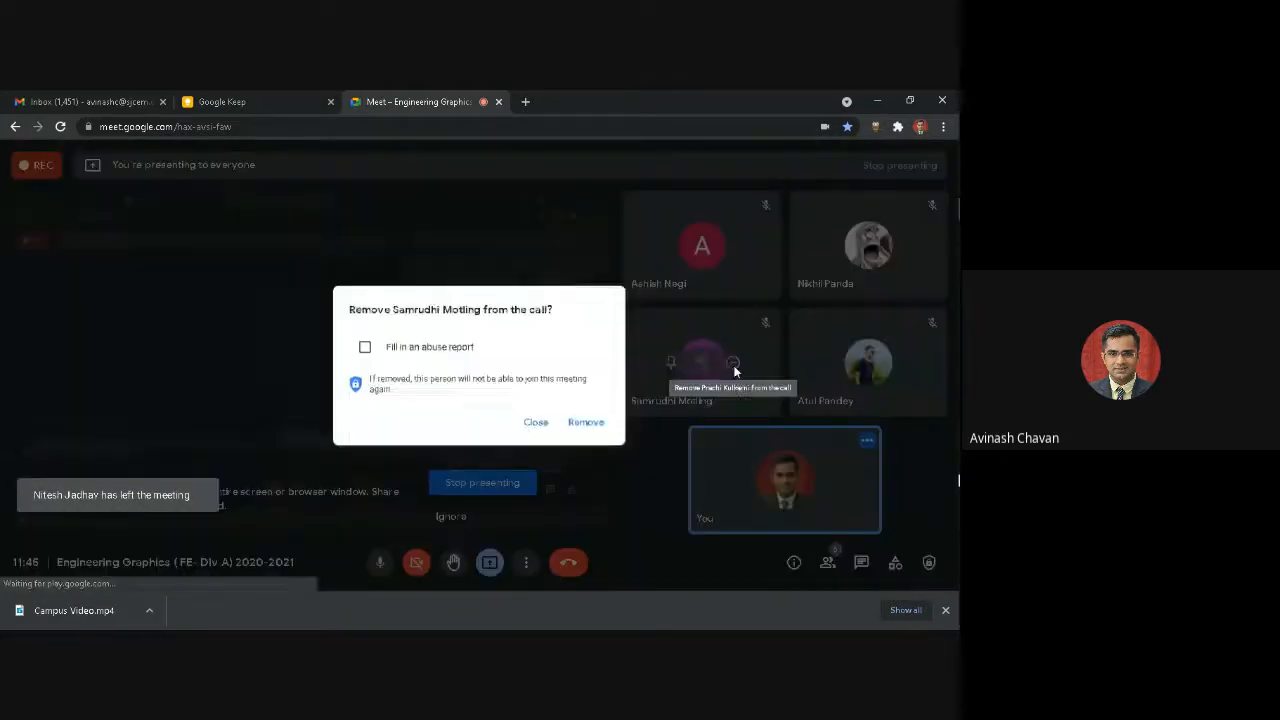
left_click(592, 426)
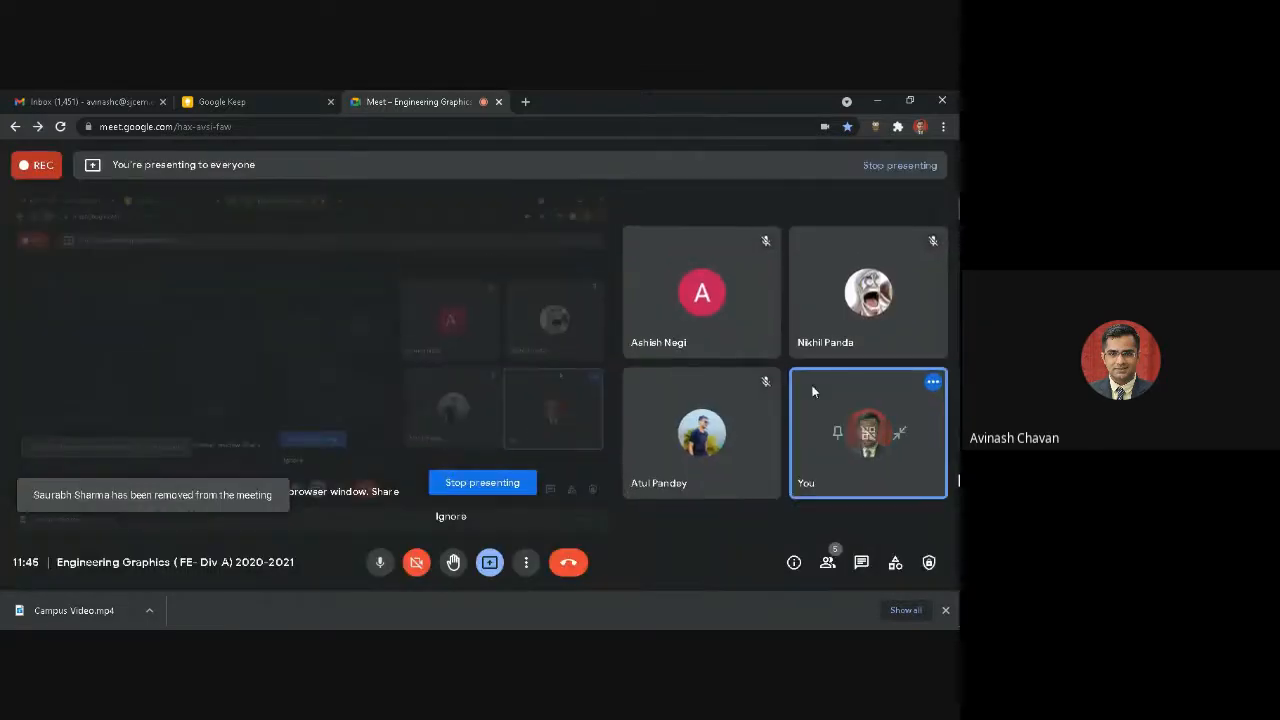
left_click(733, 434)
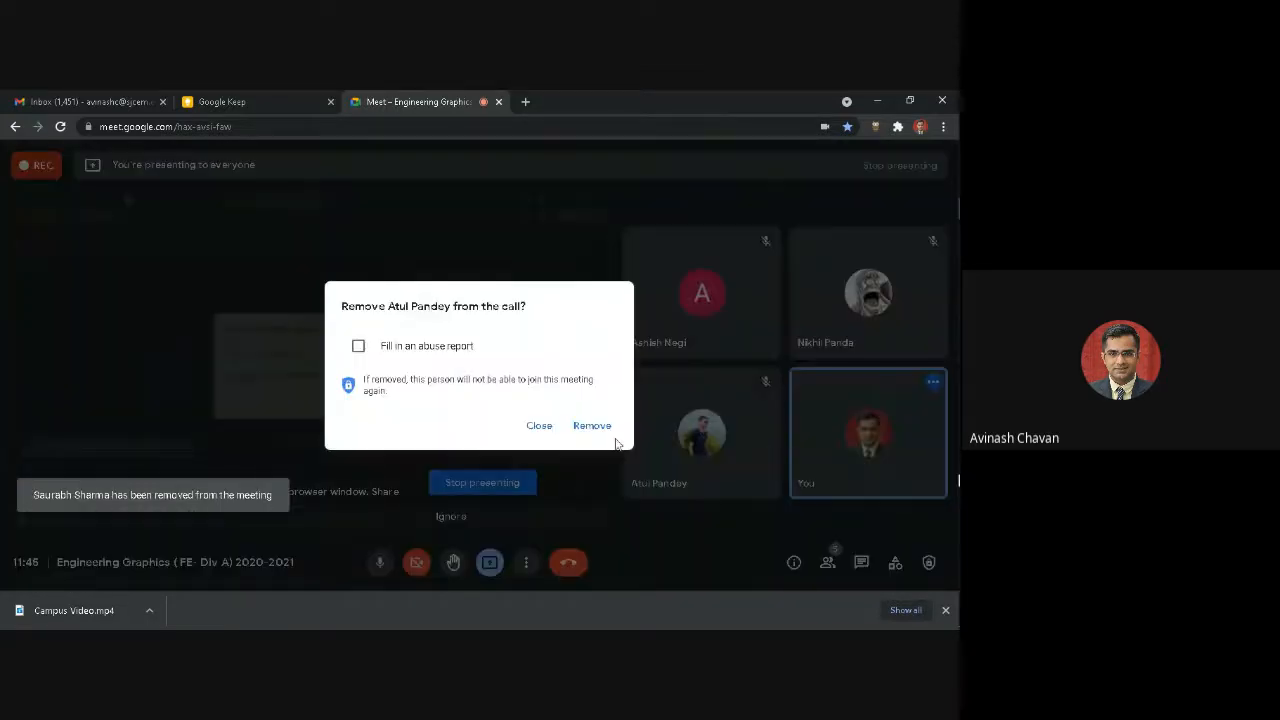
left_click(592, 425)
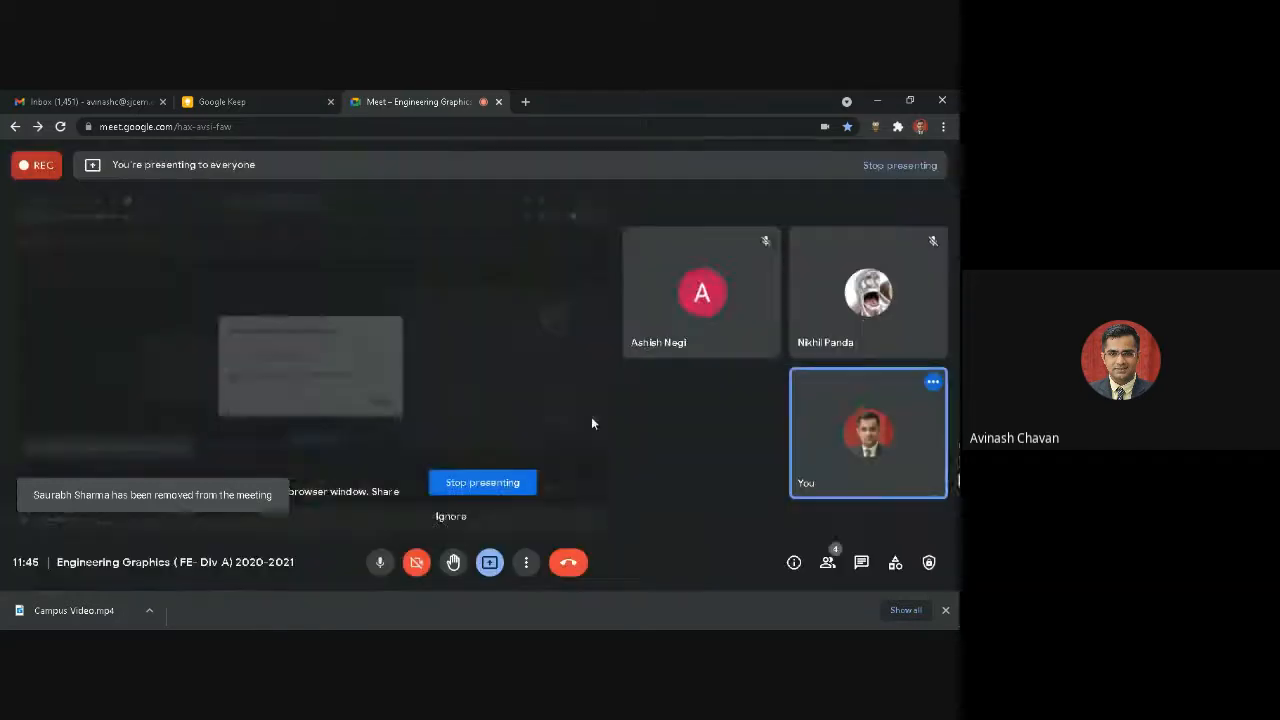
left_click(881, 364)
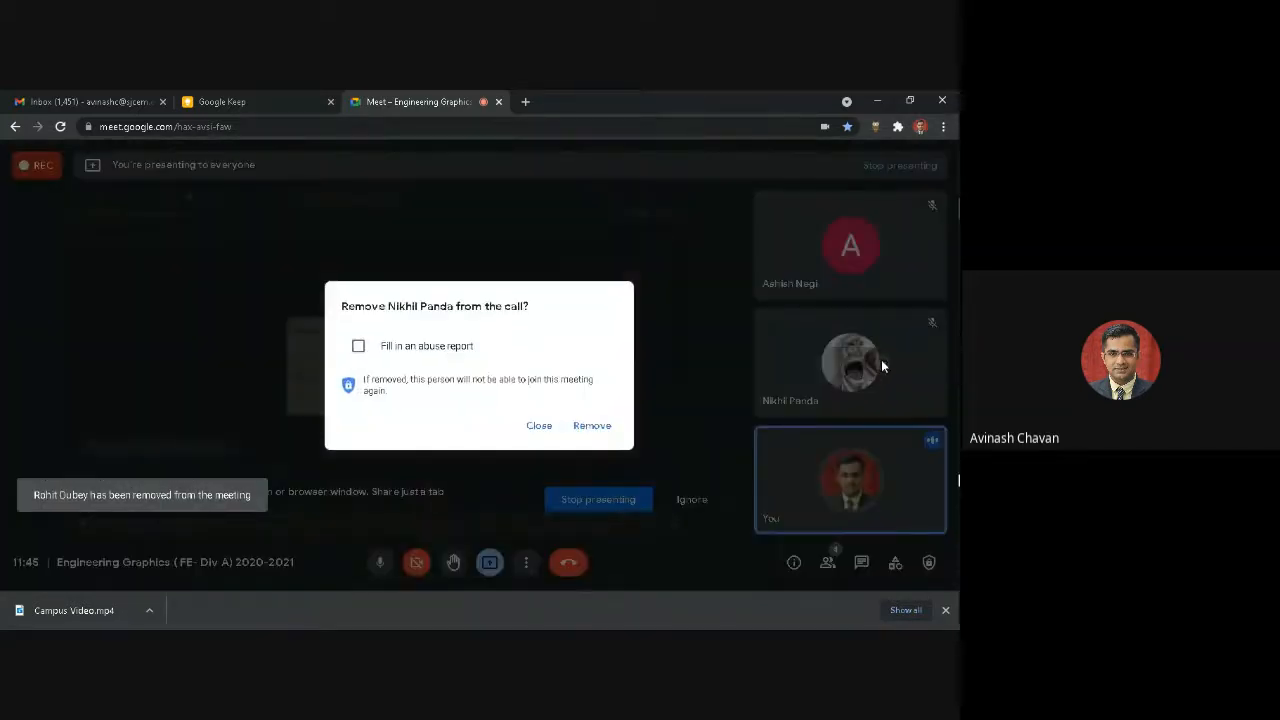
left_click(589, 425)
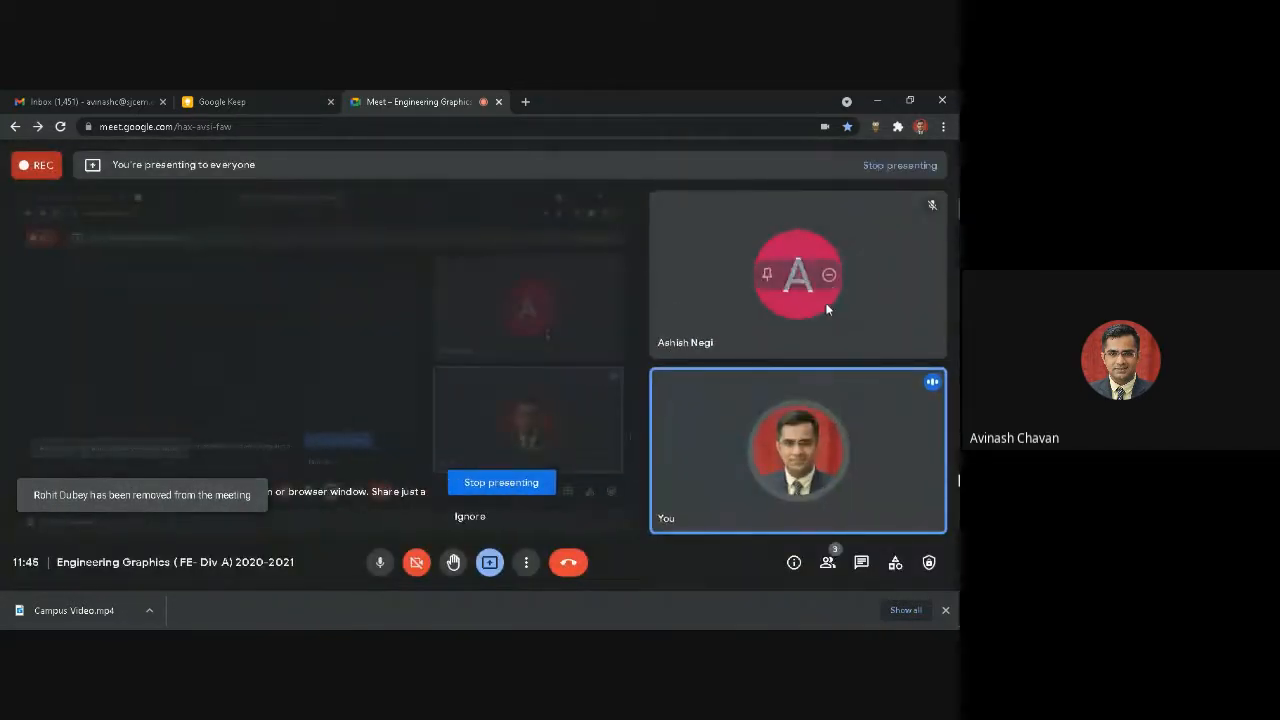
left_click(828, 285)
left_click(592, 426)
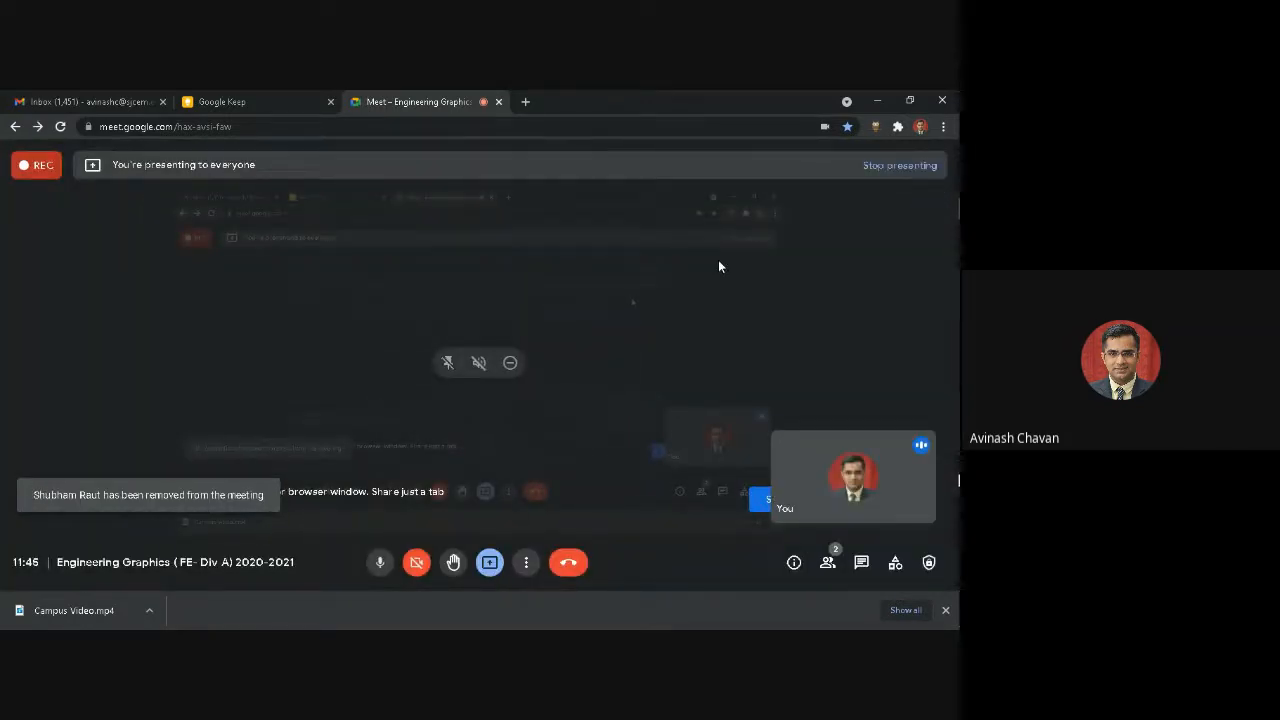
Return to the AutoCAD drawing and examine the hatched sectional front view together with the unfinished top view.
key("alt+Tab")
scroll(405, 435, "down", 2)
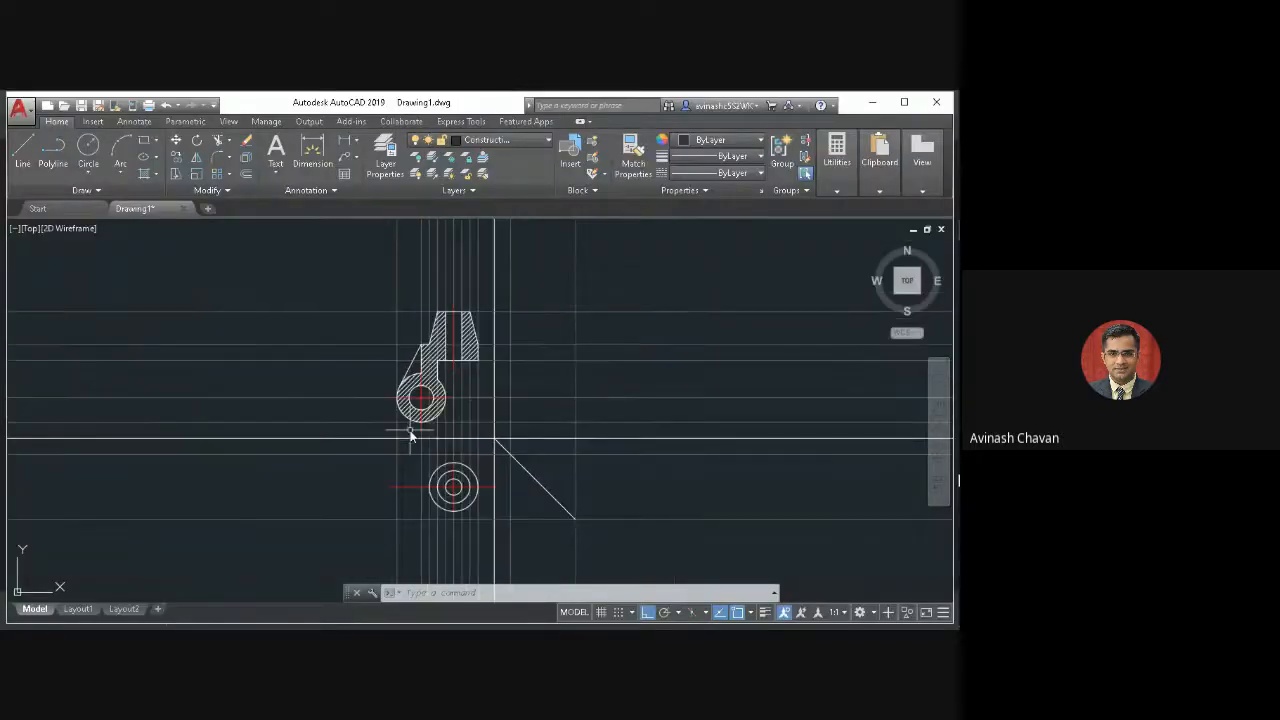
middle_click_drag(437, 389, 408, 330)
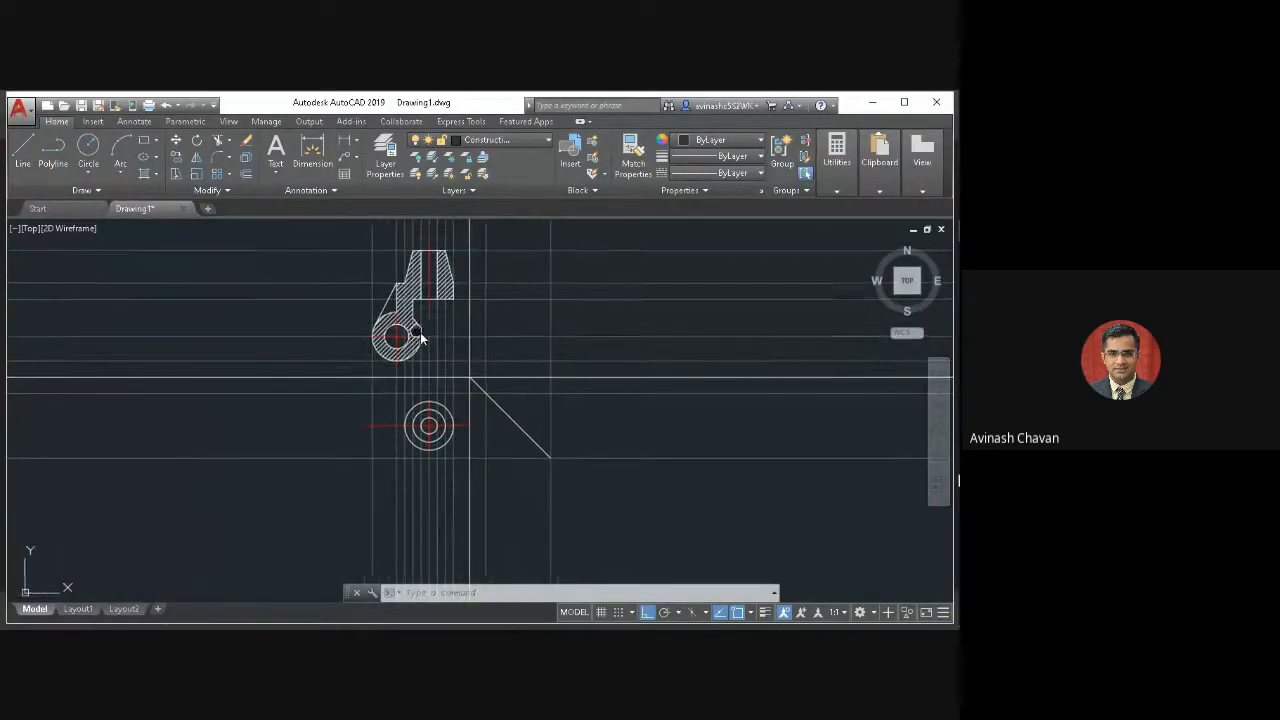
scroll(410, 332, "up", 2)
scroll(432, 410, "up", 1)
scroll(432, 410, "down", 3)
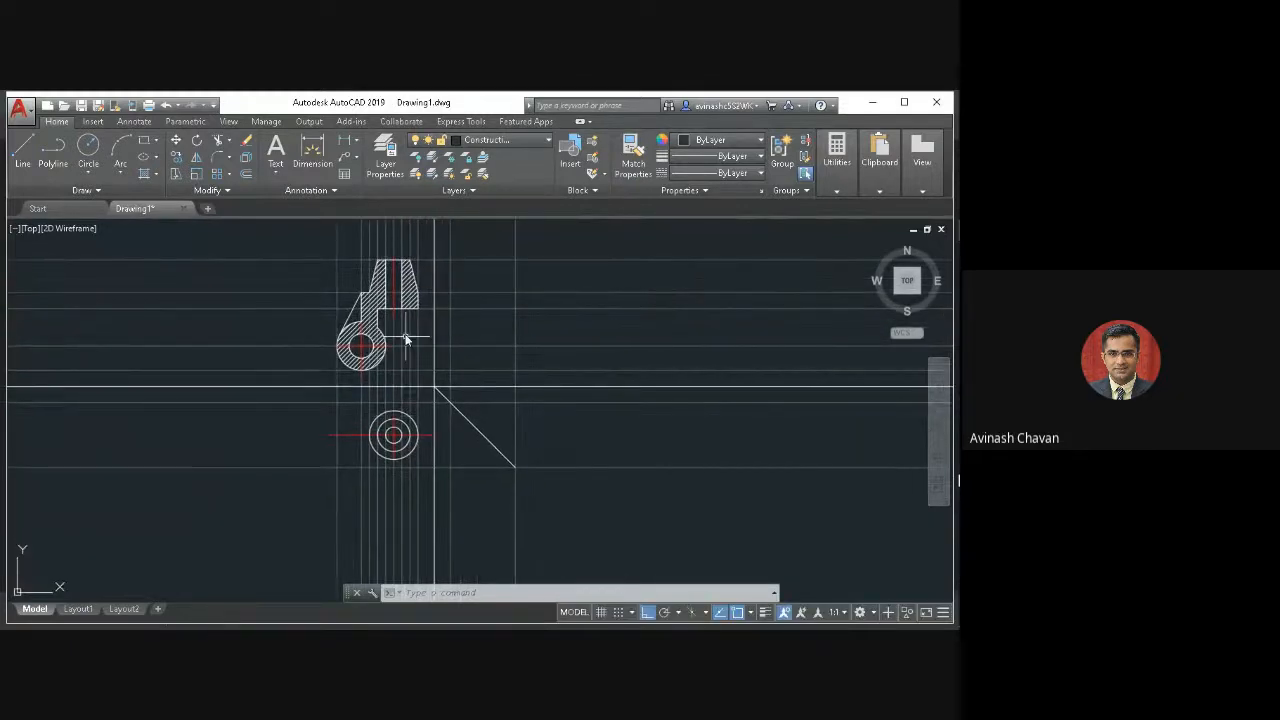
scroll(376, 286, "up", 3)
middle_click_drag(376, 286, 401, 317)
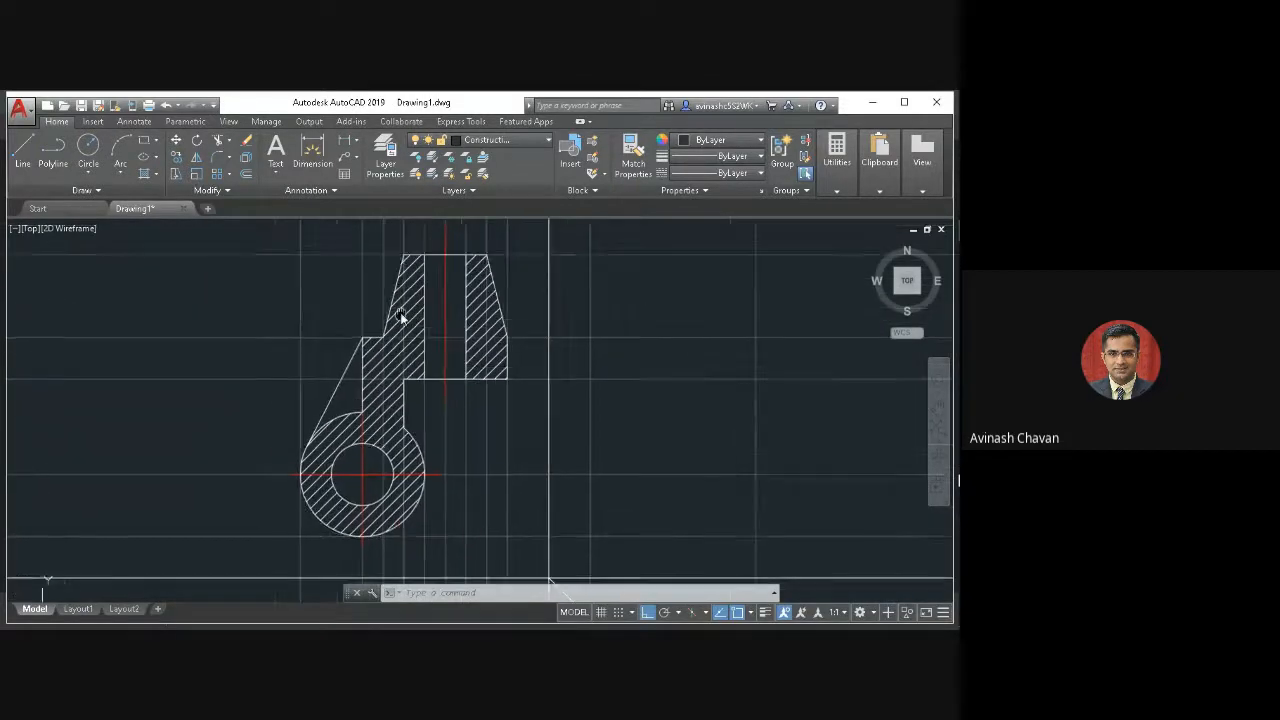
scroll(455, 380, "down", 5)
middle_click_drag(455, 380, 442, 315)
Switch to the Updated AutoCAD Mannual PDF and erase all ink strokes drawn over the isometric figure of problem 8.
key("alt+Tab")
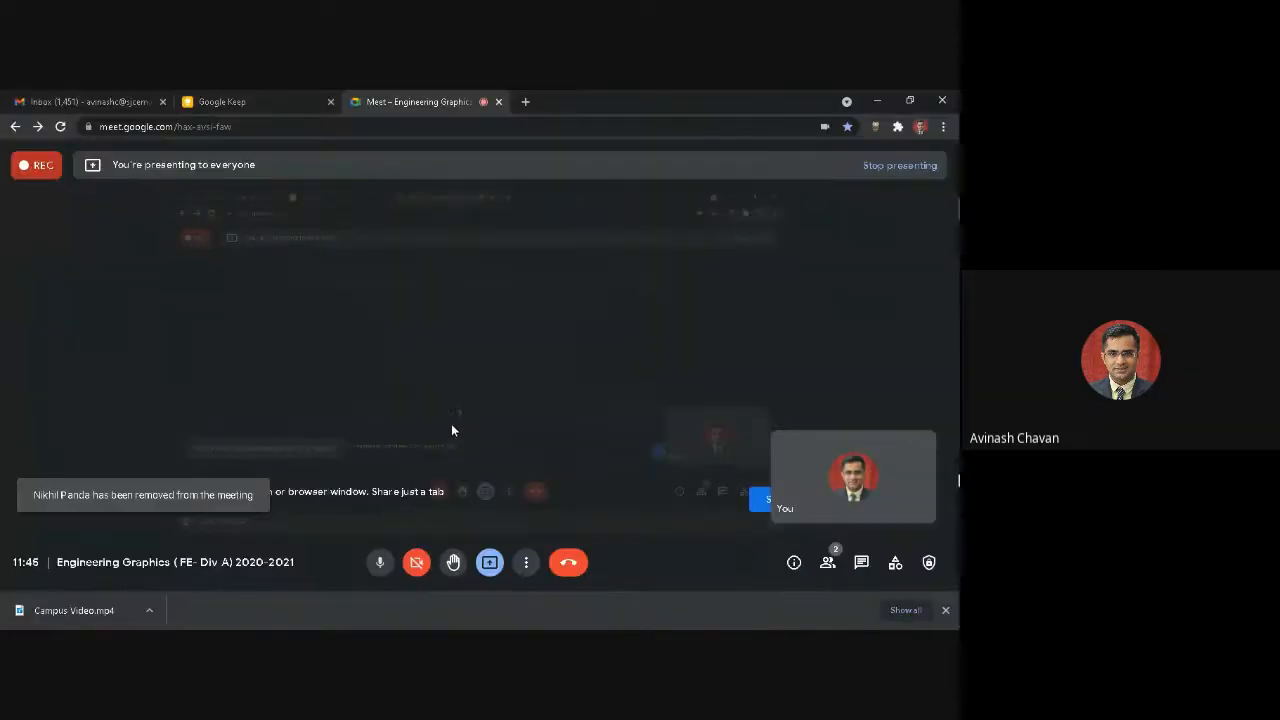
key("alt+Tab")
key("Tab")
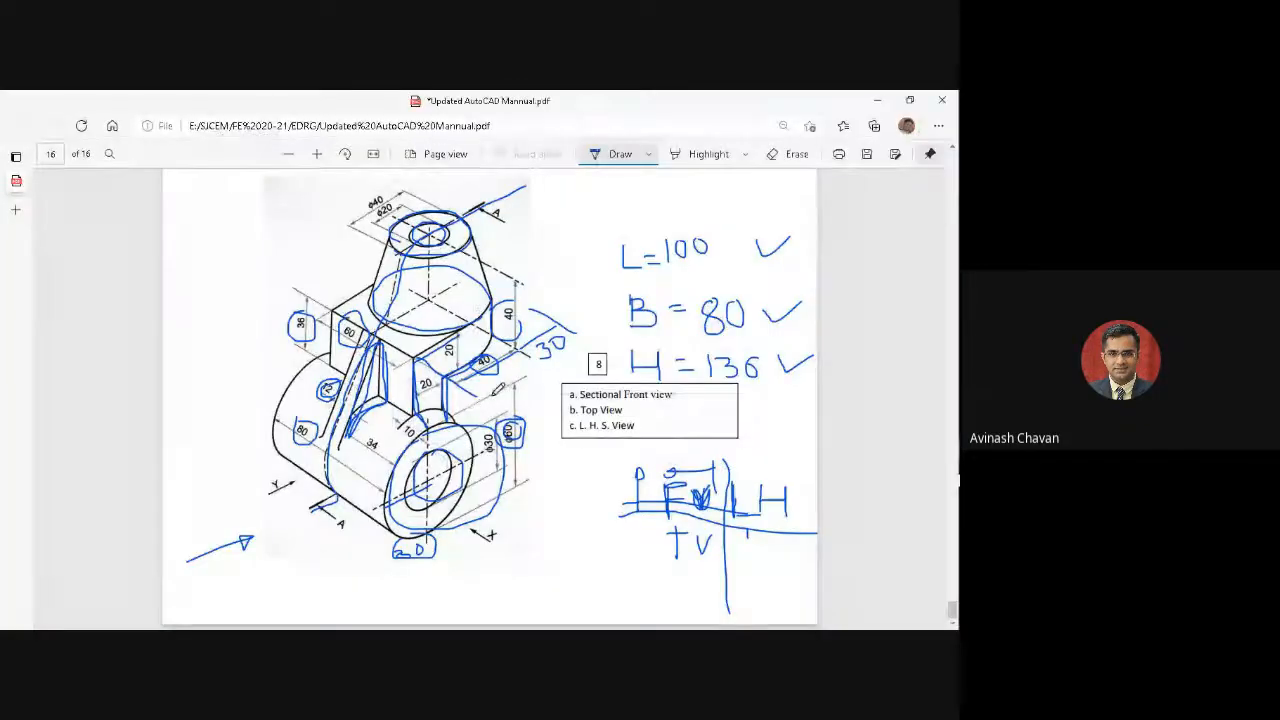
left_click(790, 154)
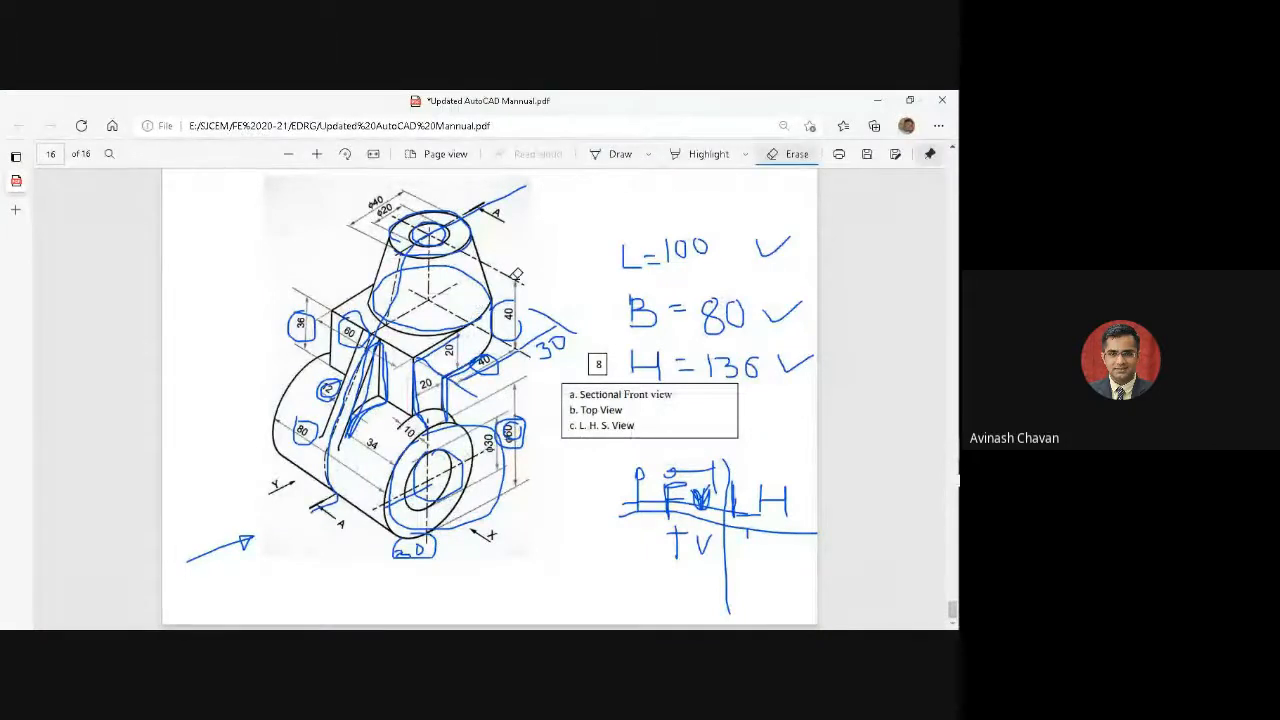
left_click_drag(498, 276, 443, 211)
mouse_move(446, 293)
left_mouse_down()
mouse_move(570, 345)
mouse_move(515, 348)
mouse_move(468, 430)
mouse_move(334, 460)
left_mouse_up()
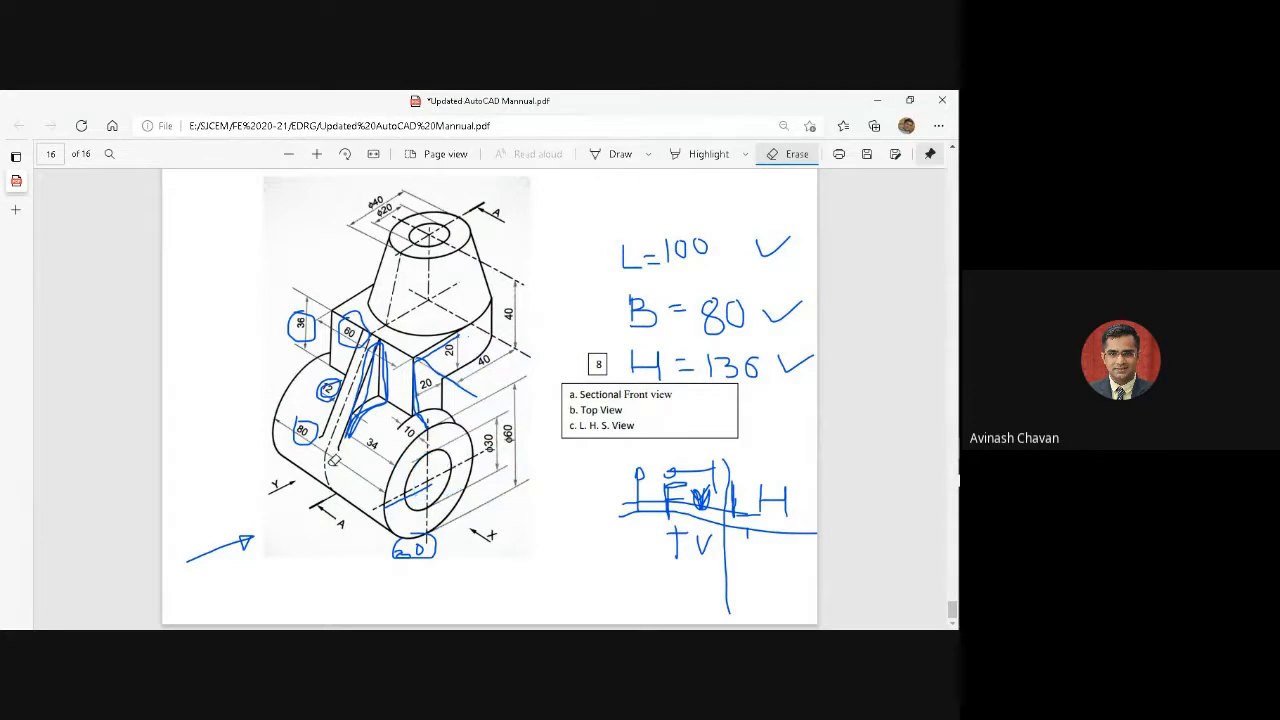
mouse_move(368, 344)
left_mouse_down()
mouse_move(382, 382)
mouse_move(404, 385)
mouse_move(400, 556)
mouse_move(341, 372)
mouse_move(299, 328)
mouse_move(380, 490)
mouse_move(441, 531)
mouse_move(436, 515)
left_mouse_up()
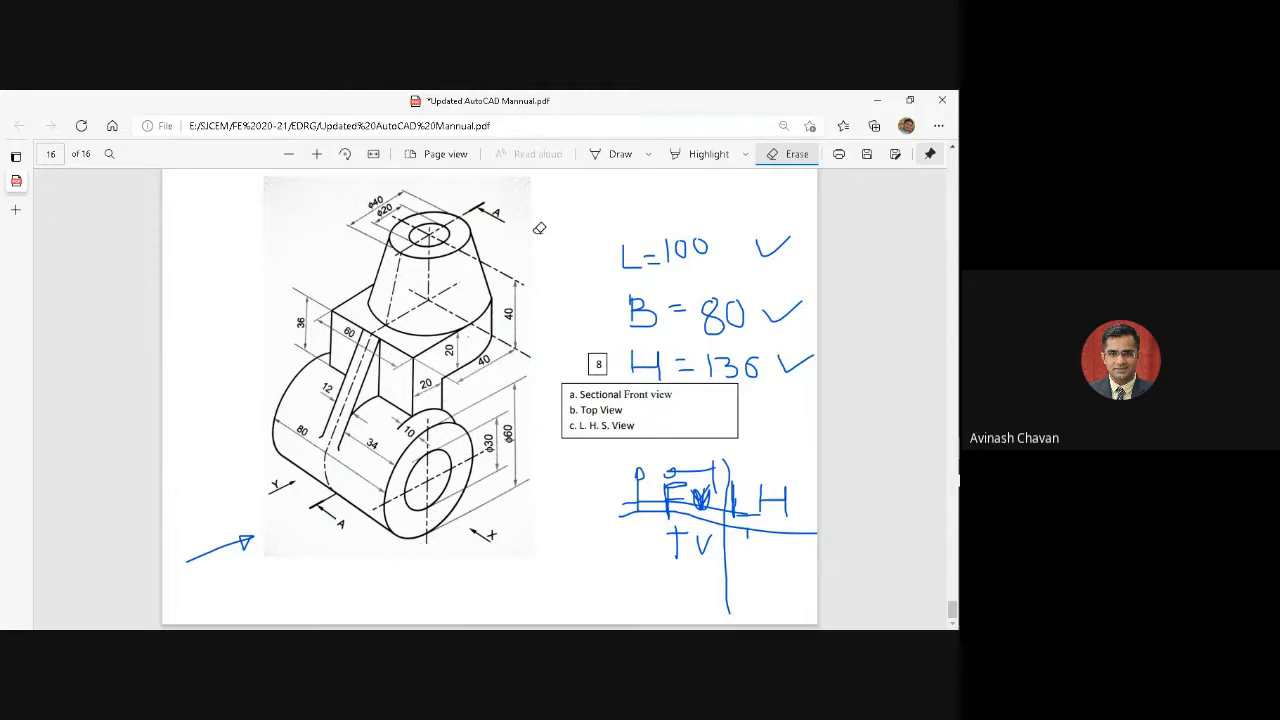
Label the isometric figure's parts in ink: F on the tapered boss, SP on the plate, CP on the cylinder and R on the rib.
left_click(617, 154)
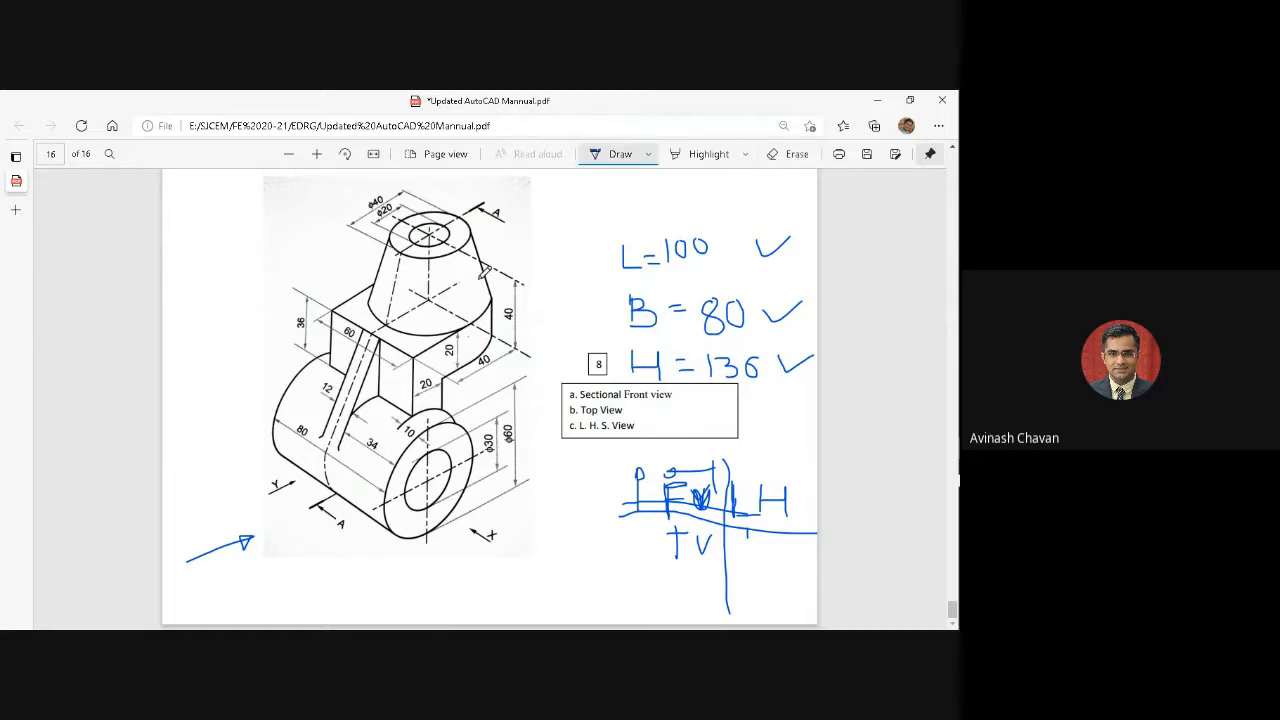
mouse_move(482, 276)
left_mouse_down()
mouse_move(567, 228)
mouse_move(563, 244)
left_mouse_up()
left_click_drag(481, 346, 545, 348)
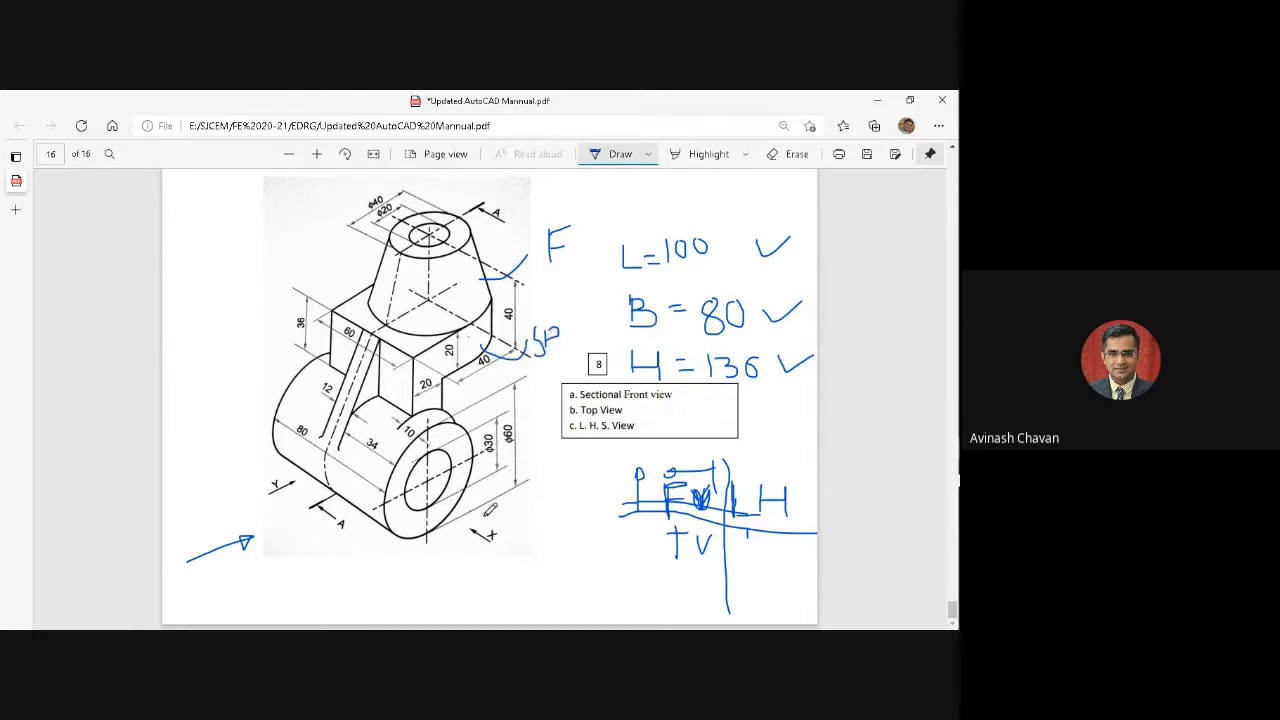
left_click_drag(453, 500, 494, 520)
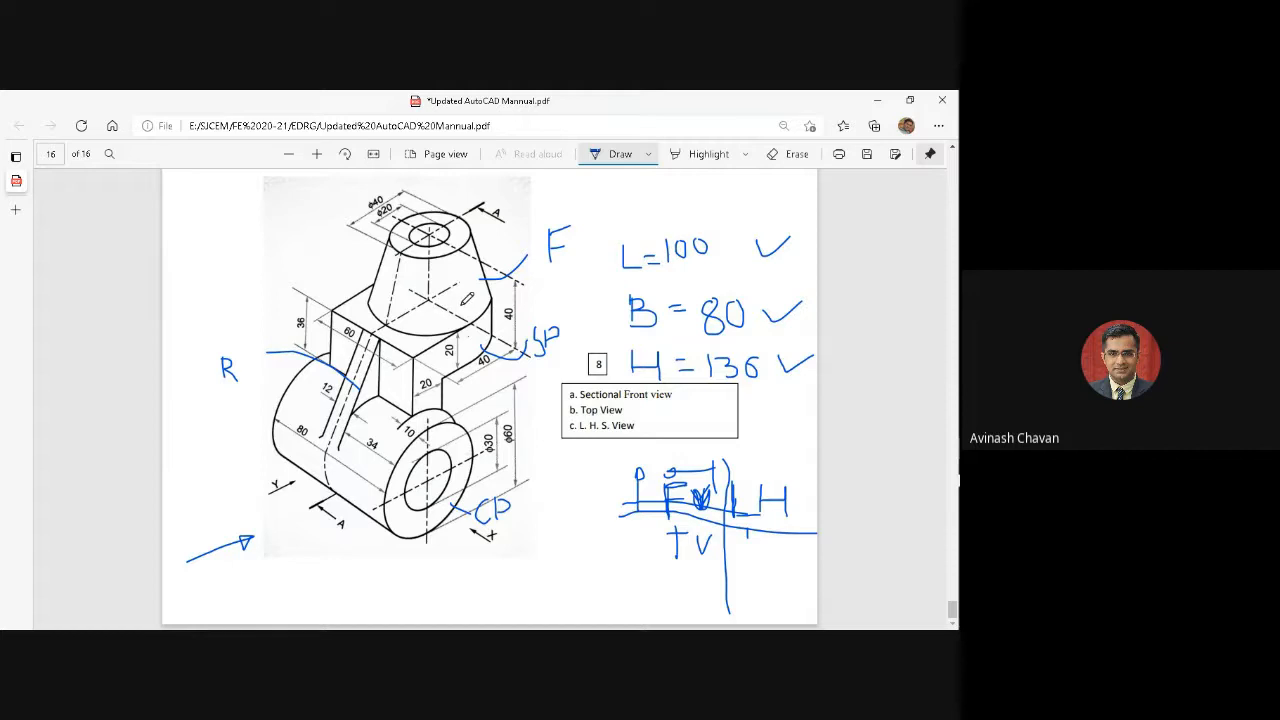
Return to the AutoCAD drawing and make Object the current layer.
key("alt+Tab")
key("alt+Tab")
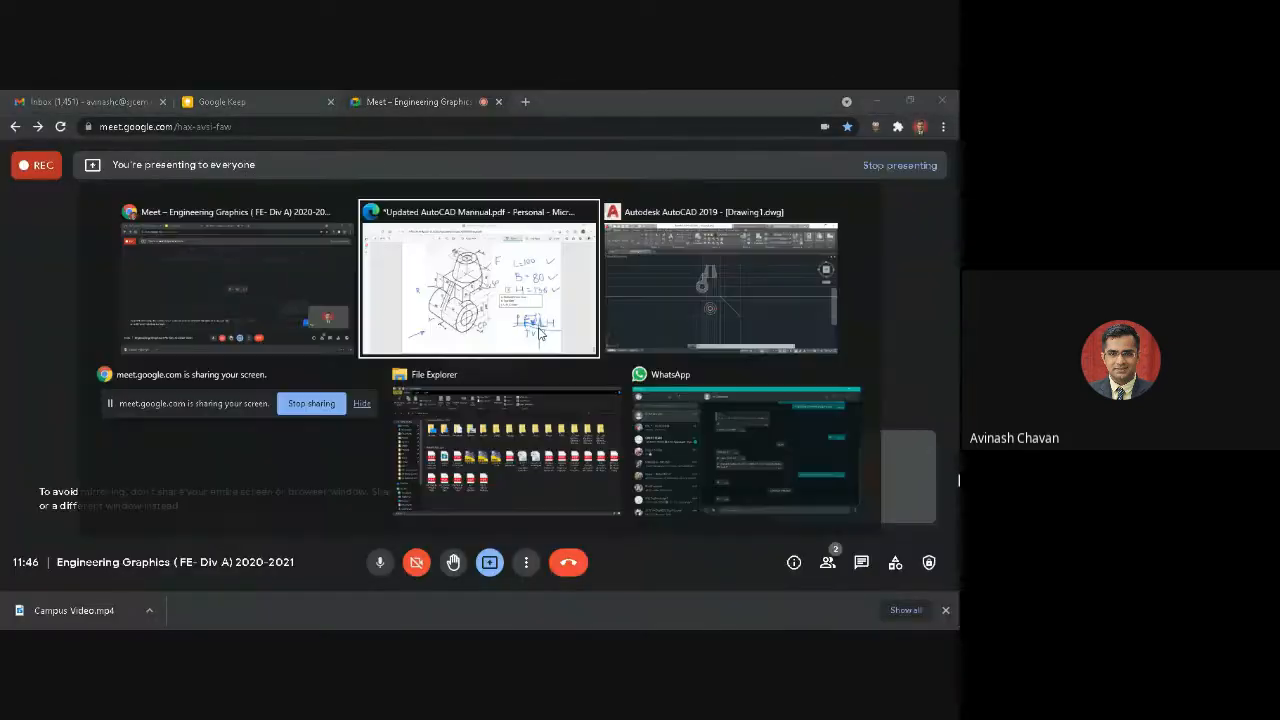
key("alt+Tab")
scroll(517, 340, "up", 3)
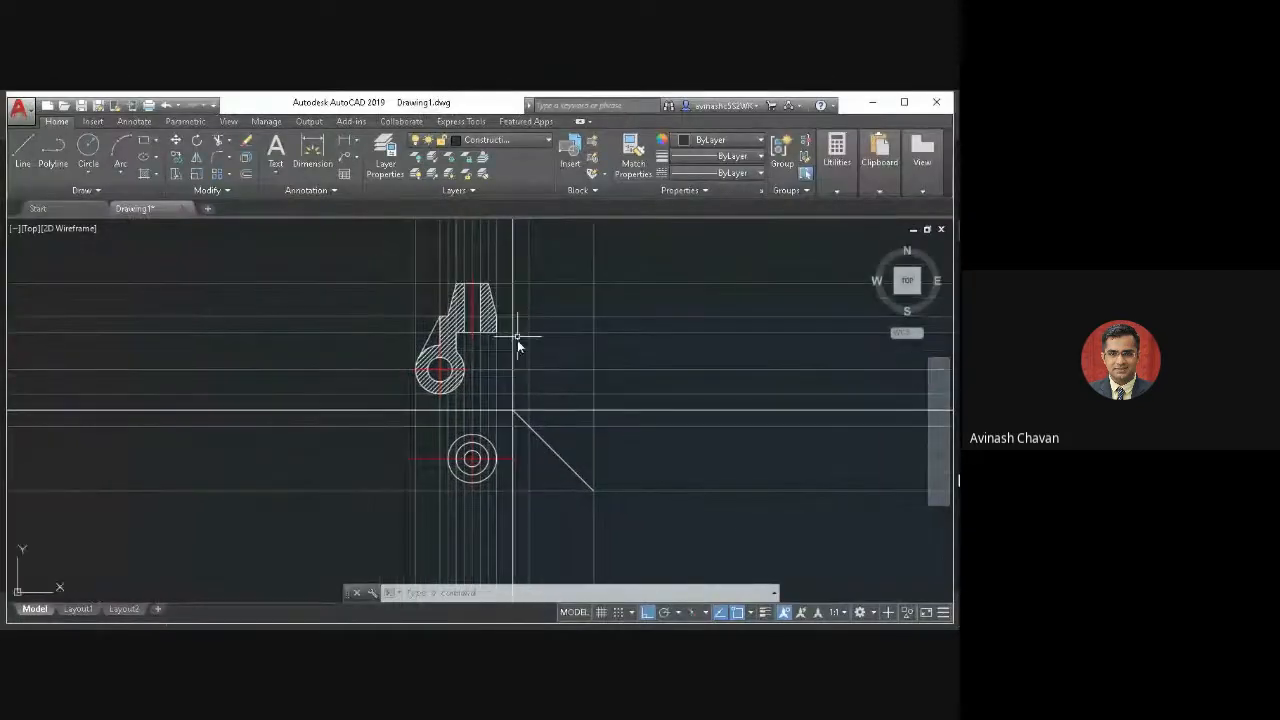
scroll(501, 395, "down", 3)
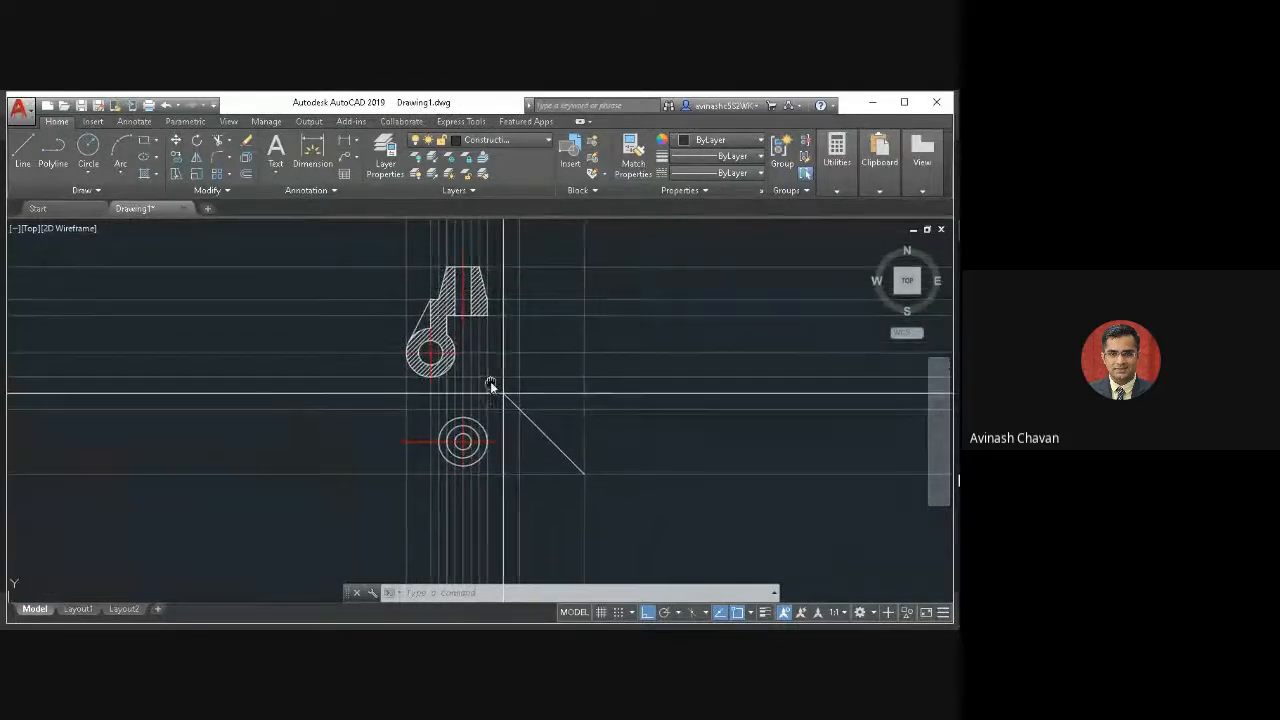
middle_click_drag(480, 361, 476, 390)
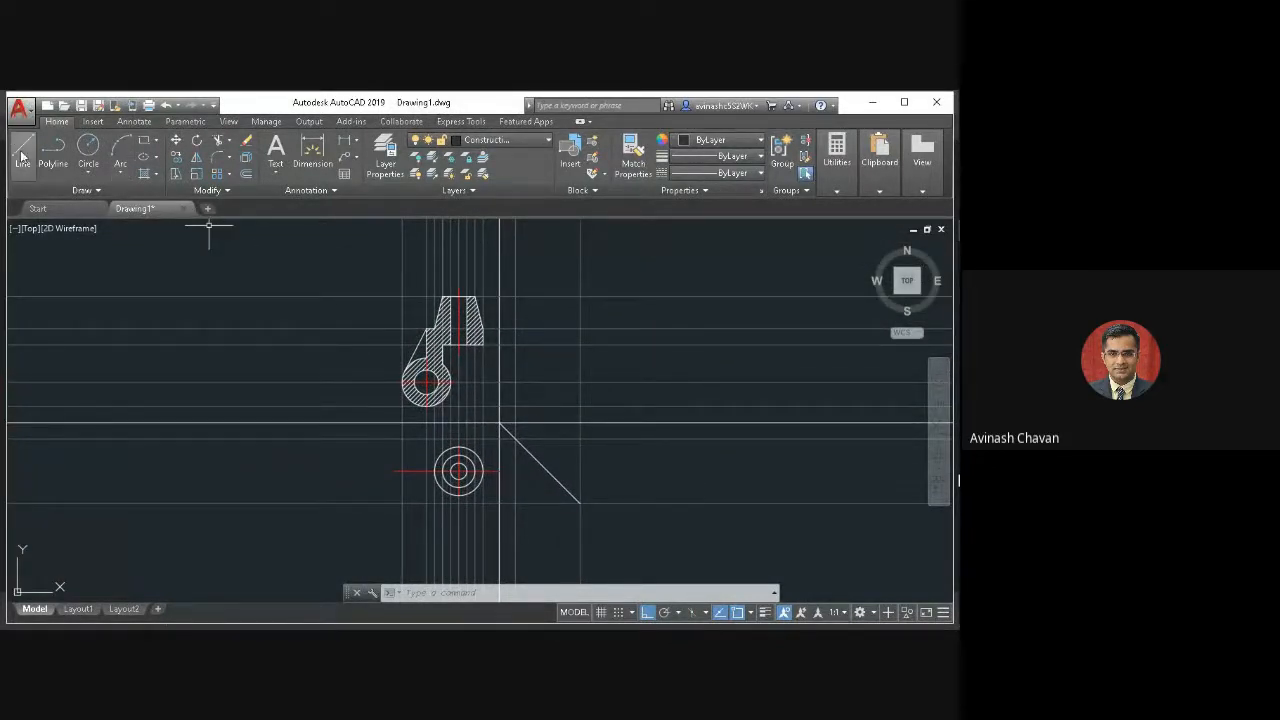
left_click(529, 140)
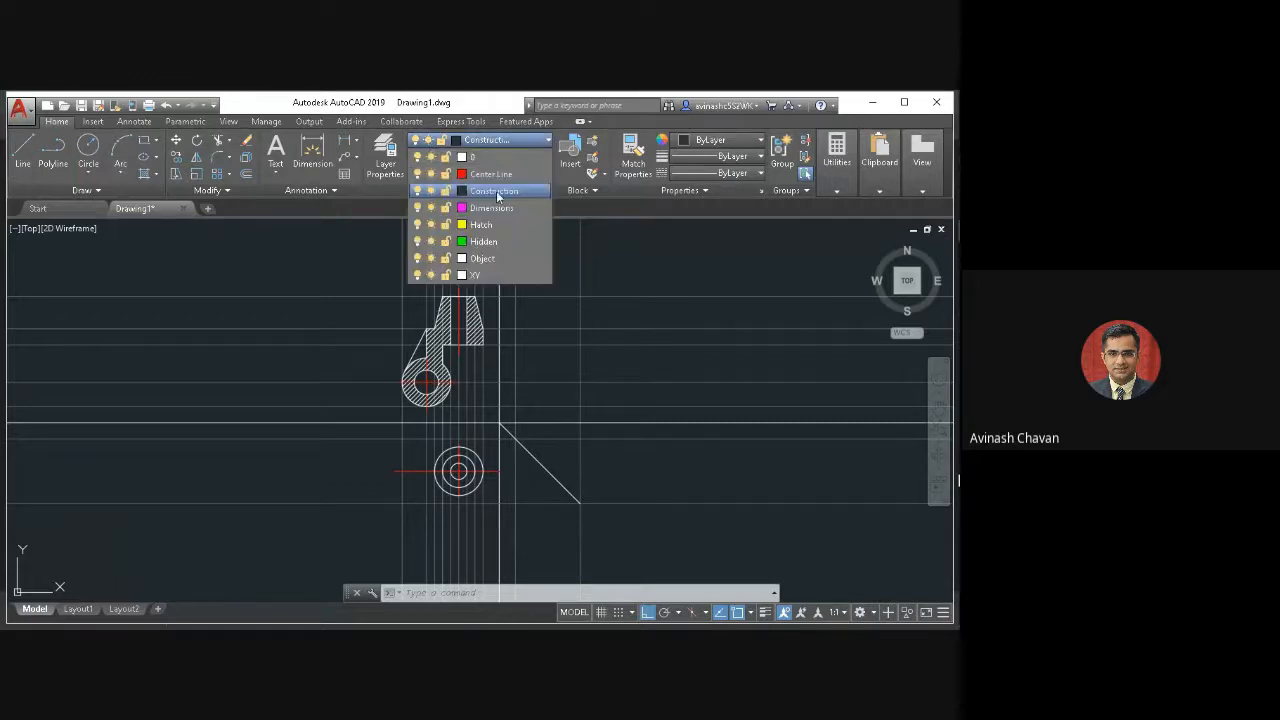
left_click(487, 259)
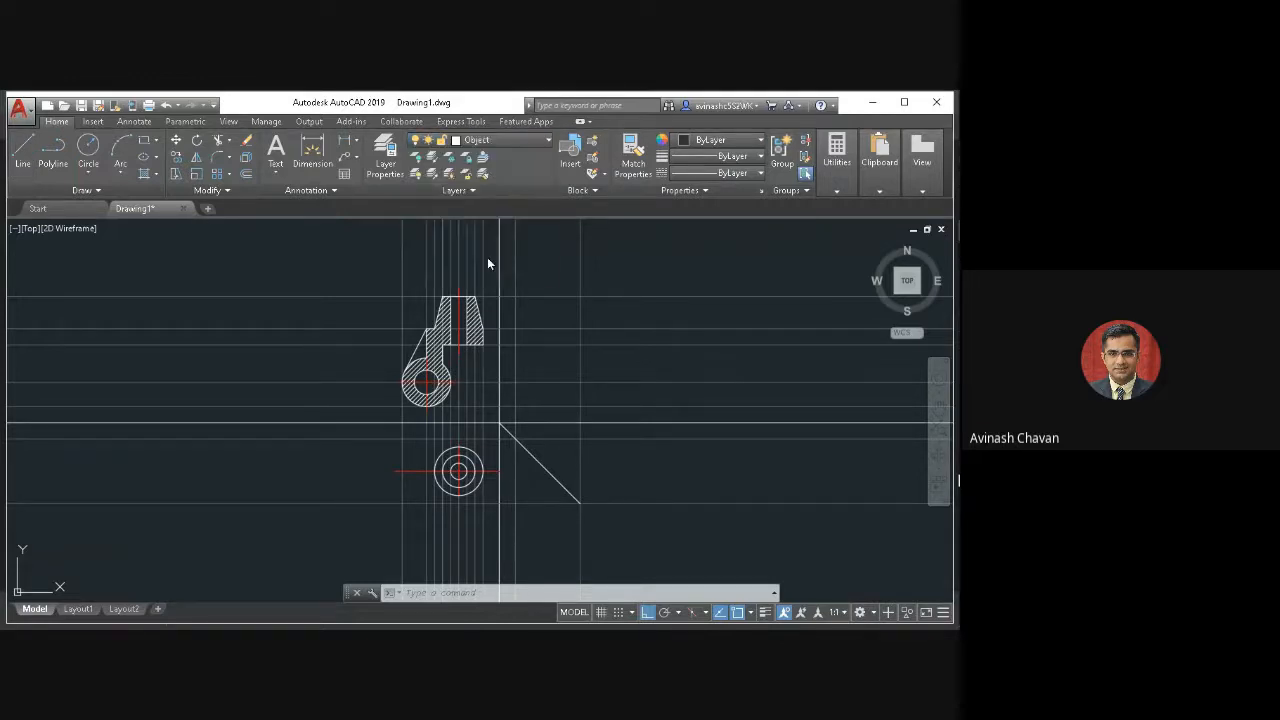
Draw a 40-unit horizontal line from the outer top-view circle's upper quadrant leftward to the construction line through the front view's hole centre.
left_click(22, 150)
scroll(471, 437, "up", 2)
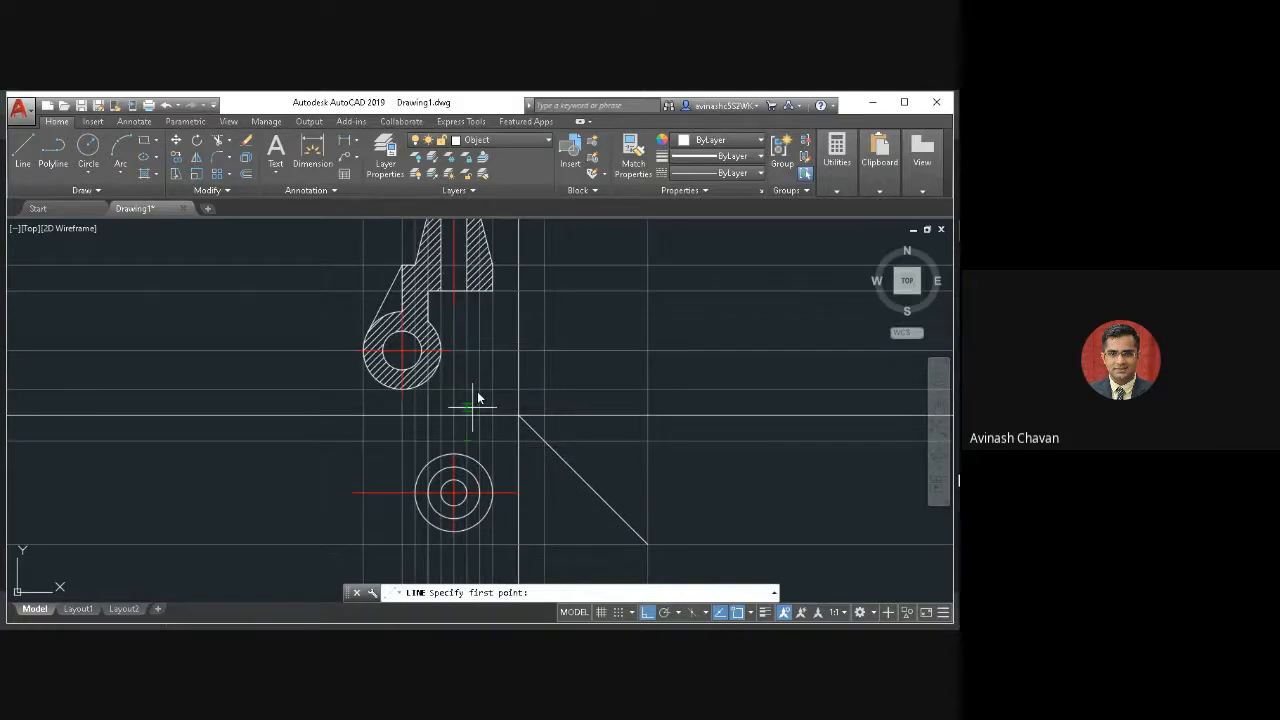
mouse_move(477, 397)
middle_mouse_down()
mouse_move(514, 360)
mouse_move(517, 408)
middle_mouse_up()
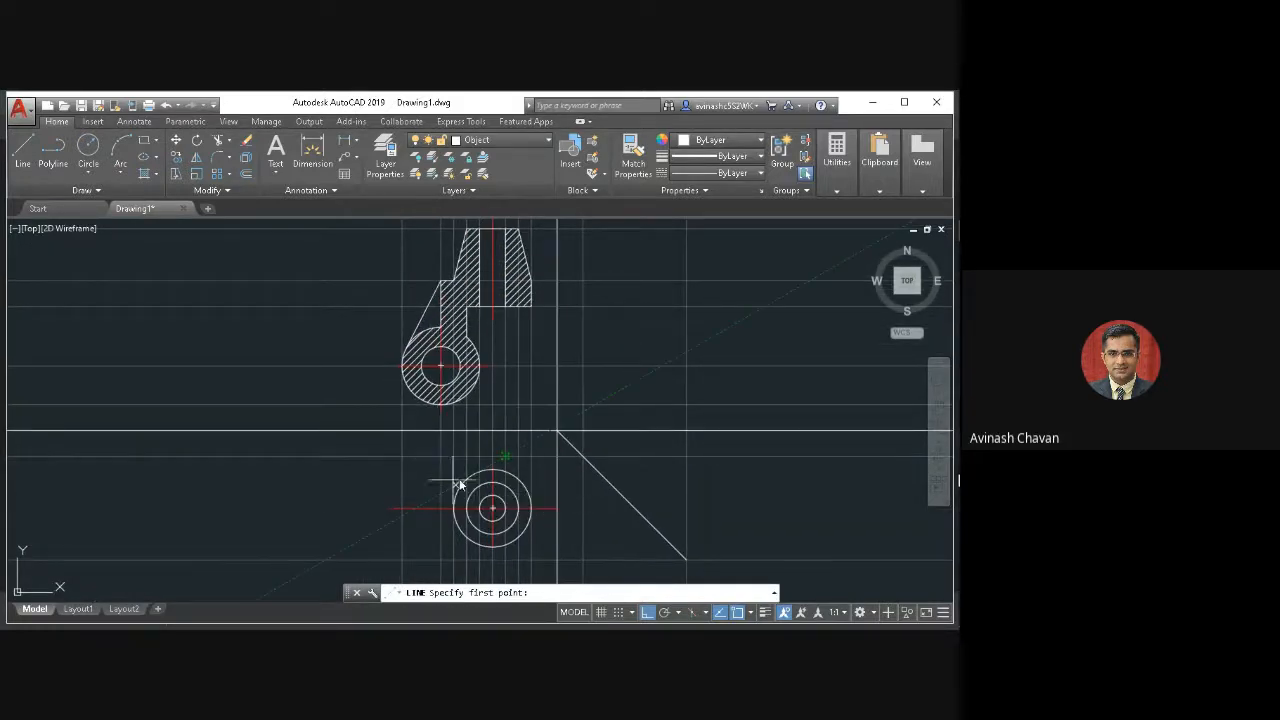
left_click(493, 476)
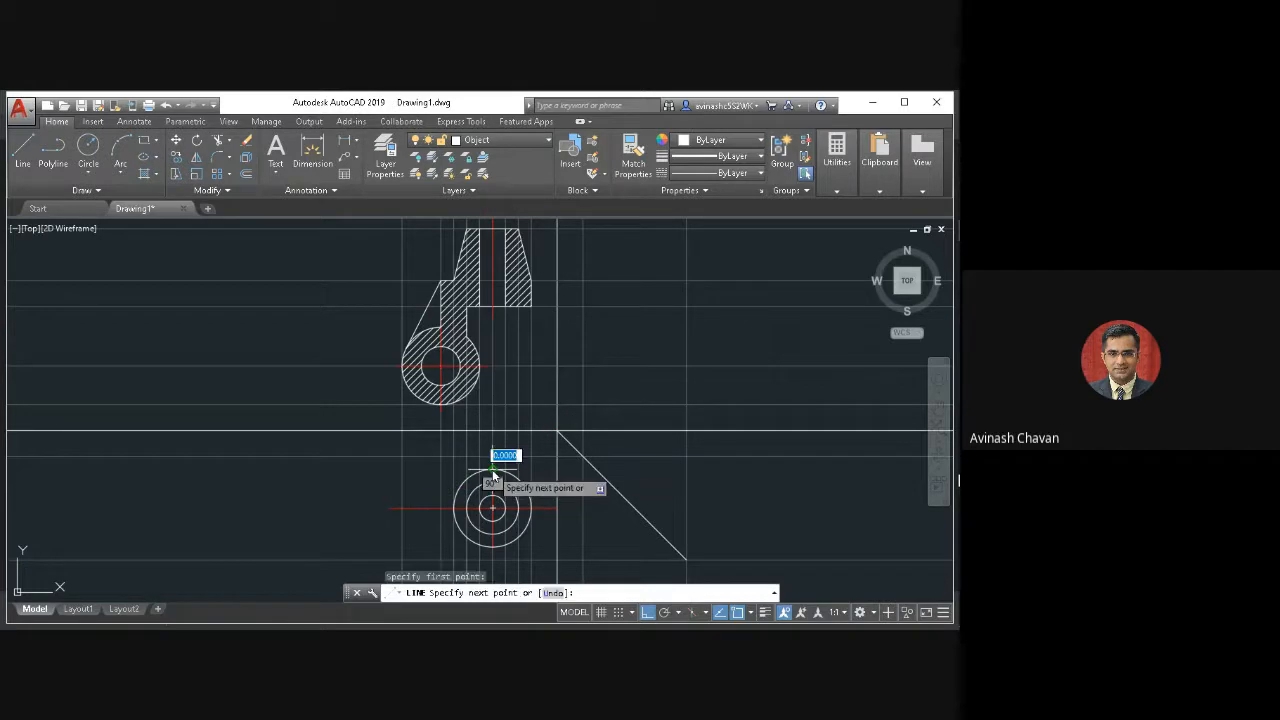
left_click(440, 477)
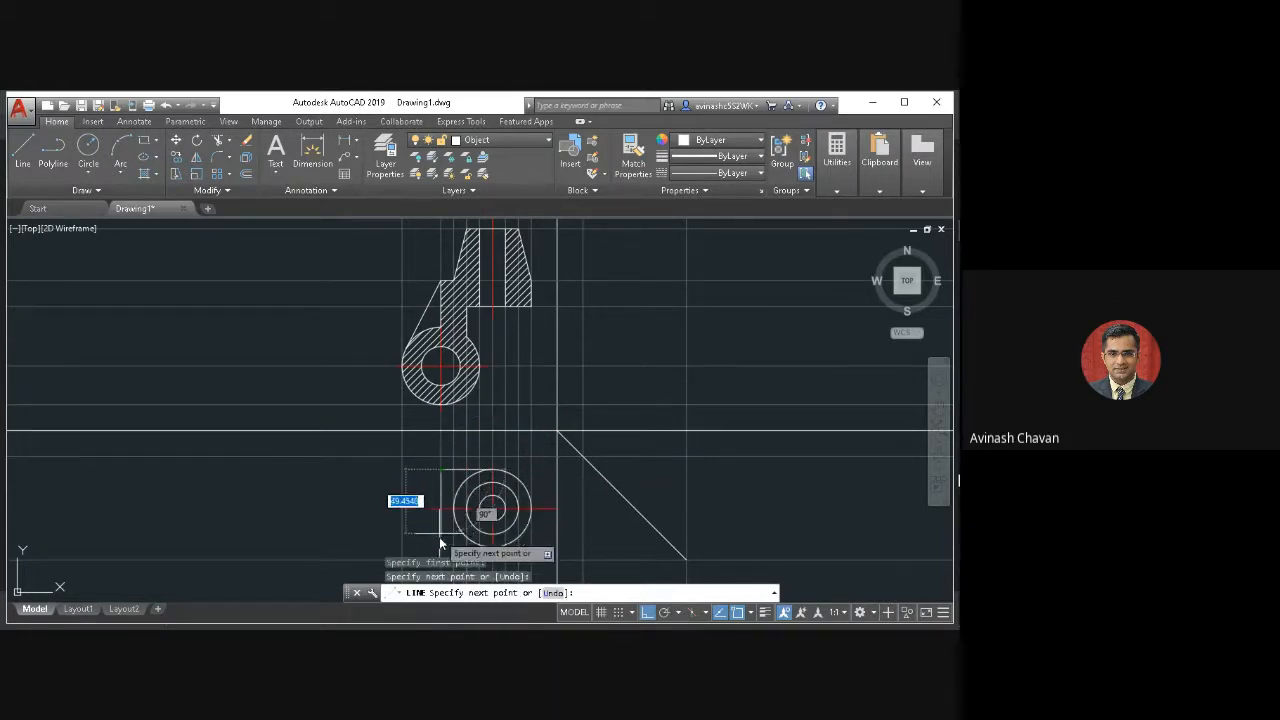
Turn off the Nearest object snap and end the Line command after the single horizontal line.
middle_click_drag(471, 551, 466, 454)
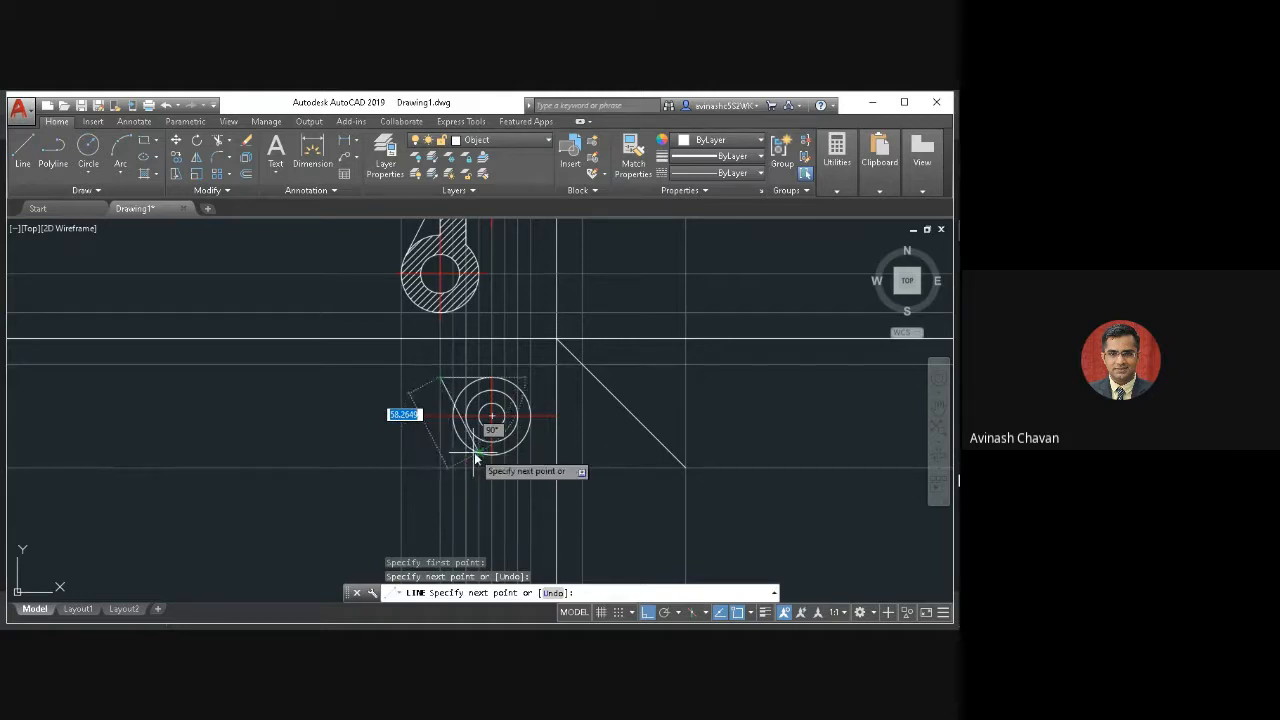
scroll(477, 450, "up", 4)
middle_click_drag(478, 455, 483, 445)
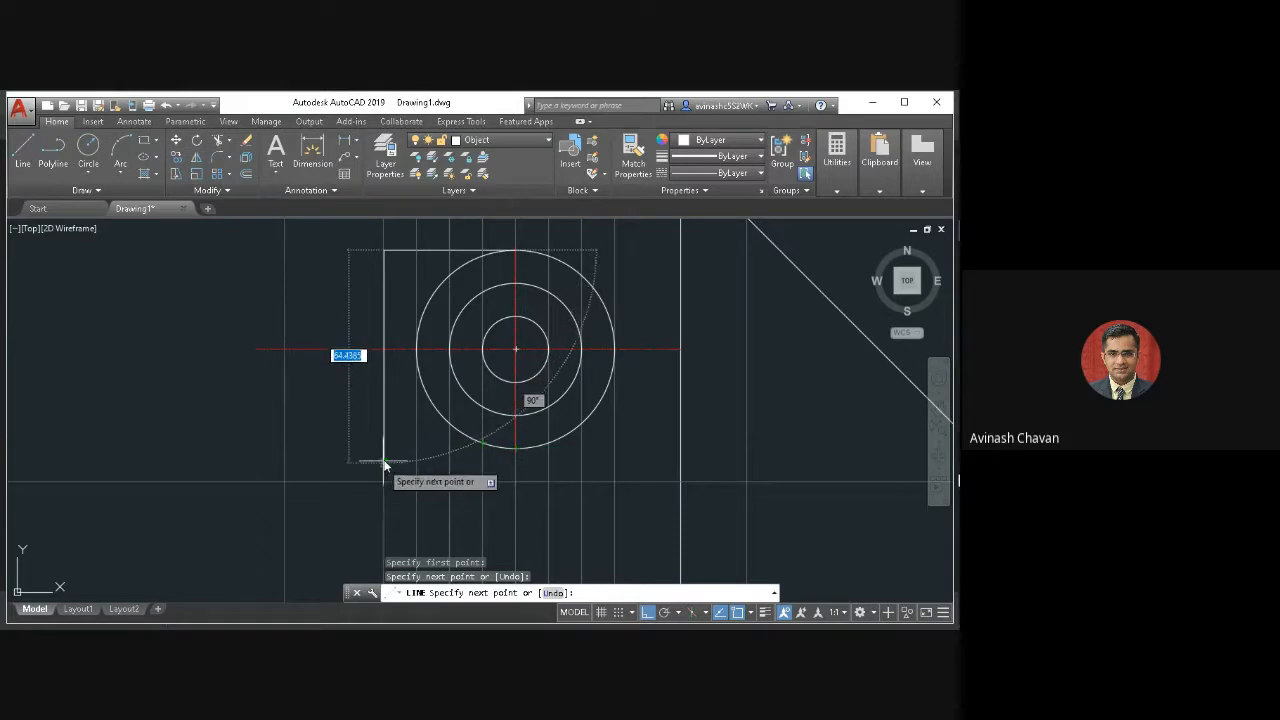
left_click(750, 613)
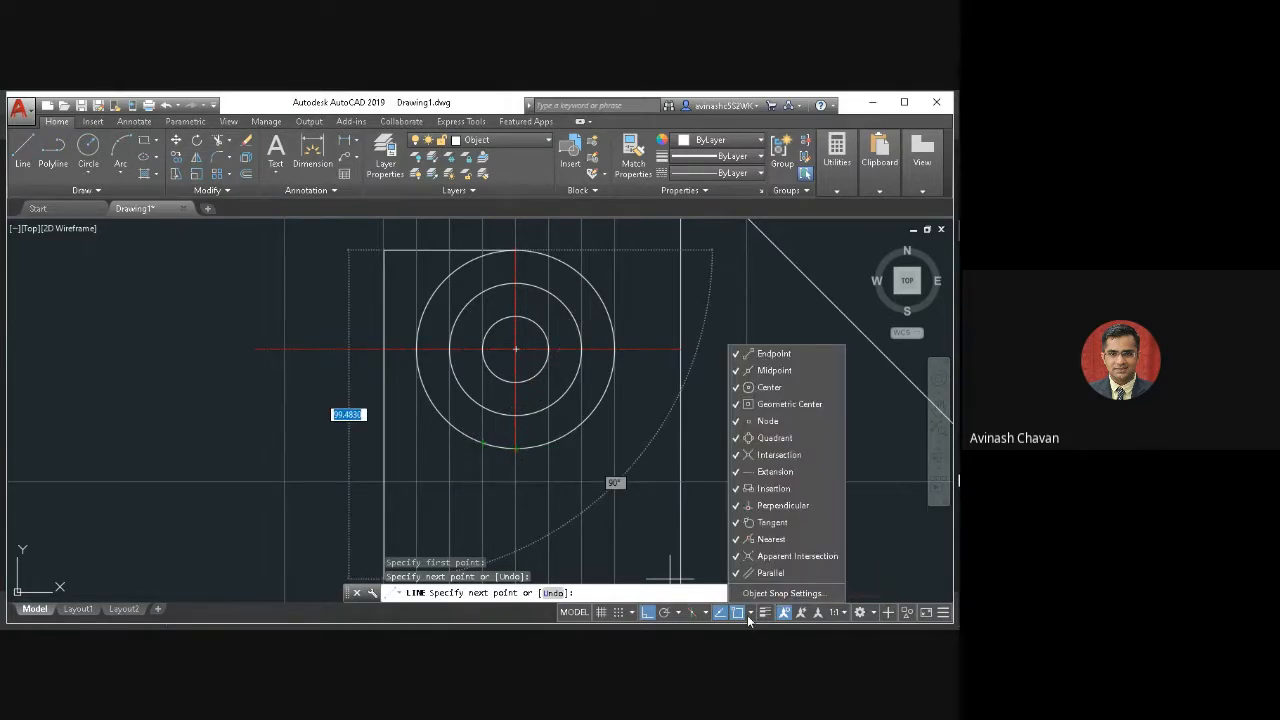
left_click(765, 539)
scroll(456, 450, "up", 2)
scroll(456, 450, "down", 2)
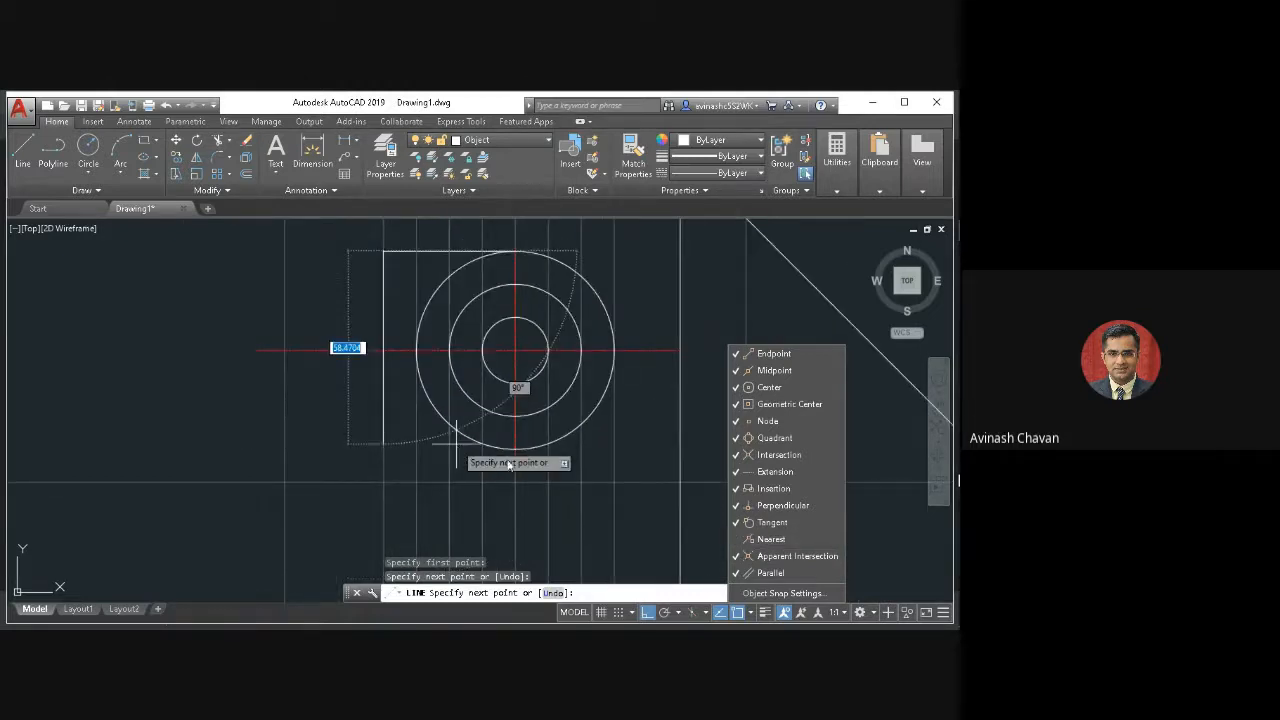
key("Escape")
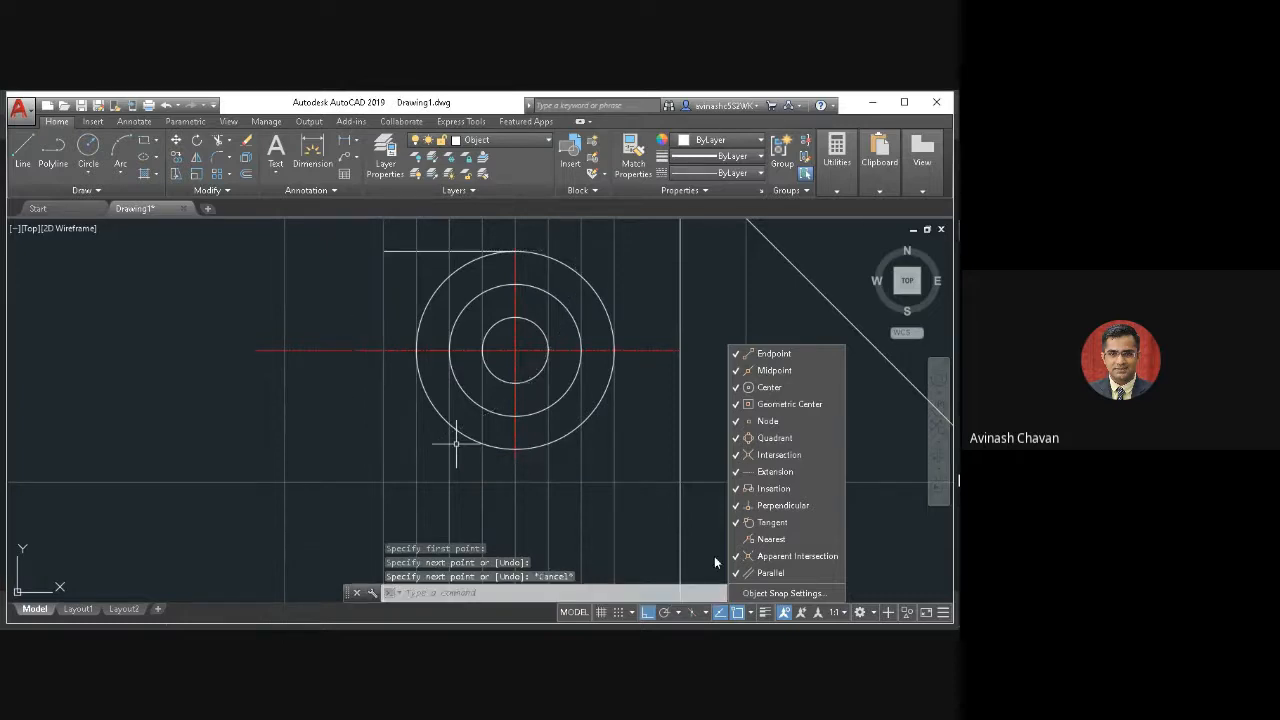
left_click(871, 404)
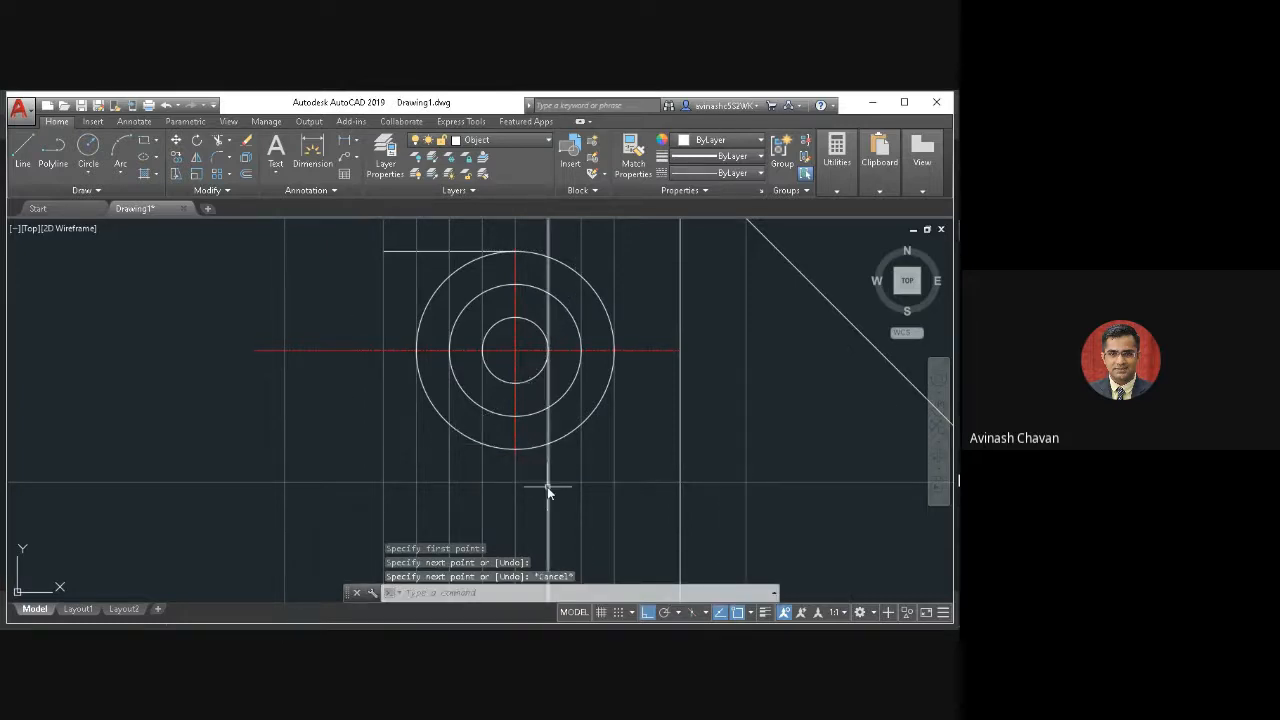
key("Escape")
Draw a 60-unit vertical line down from the horizontal line's left end, then a 40-unit line to the outer circle's lower quadrant.
key("space")
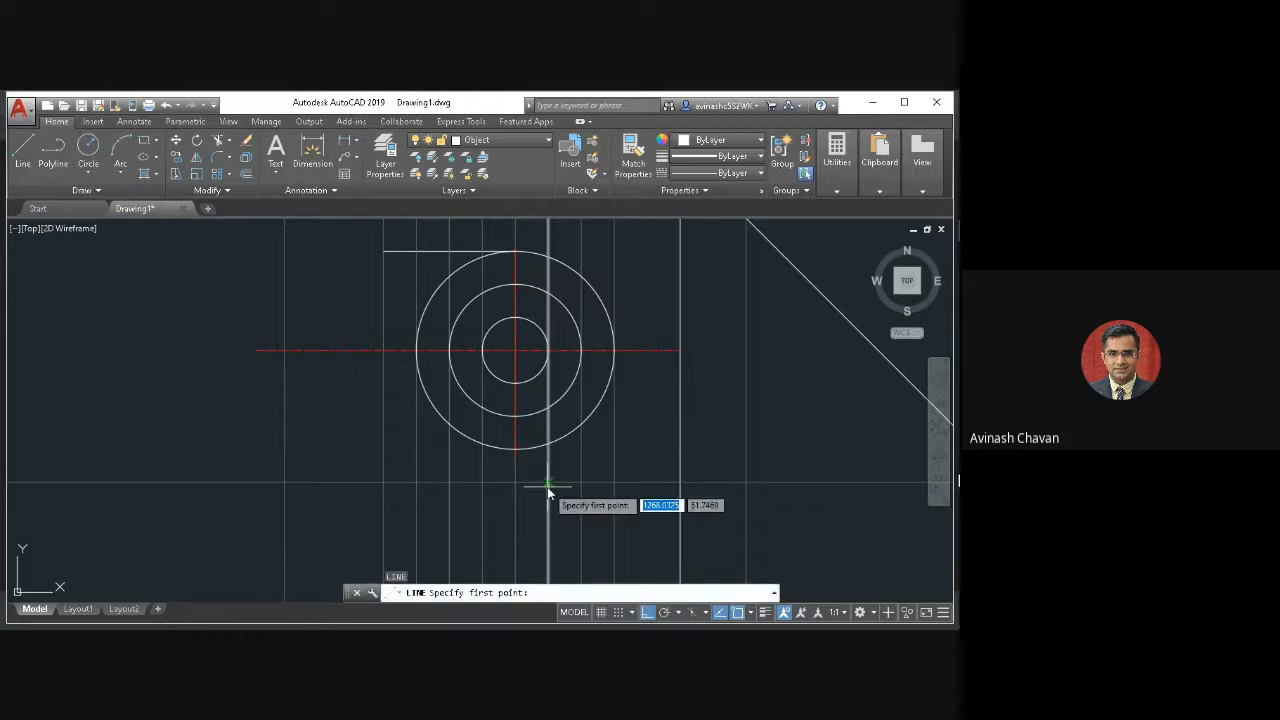
left_click(384, 255)
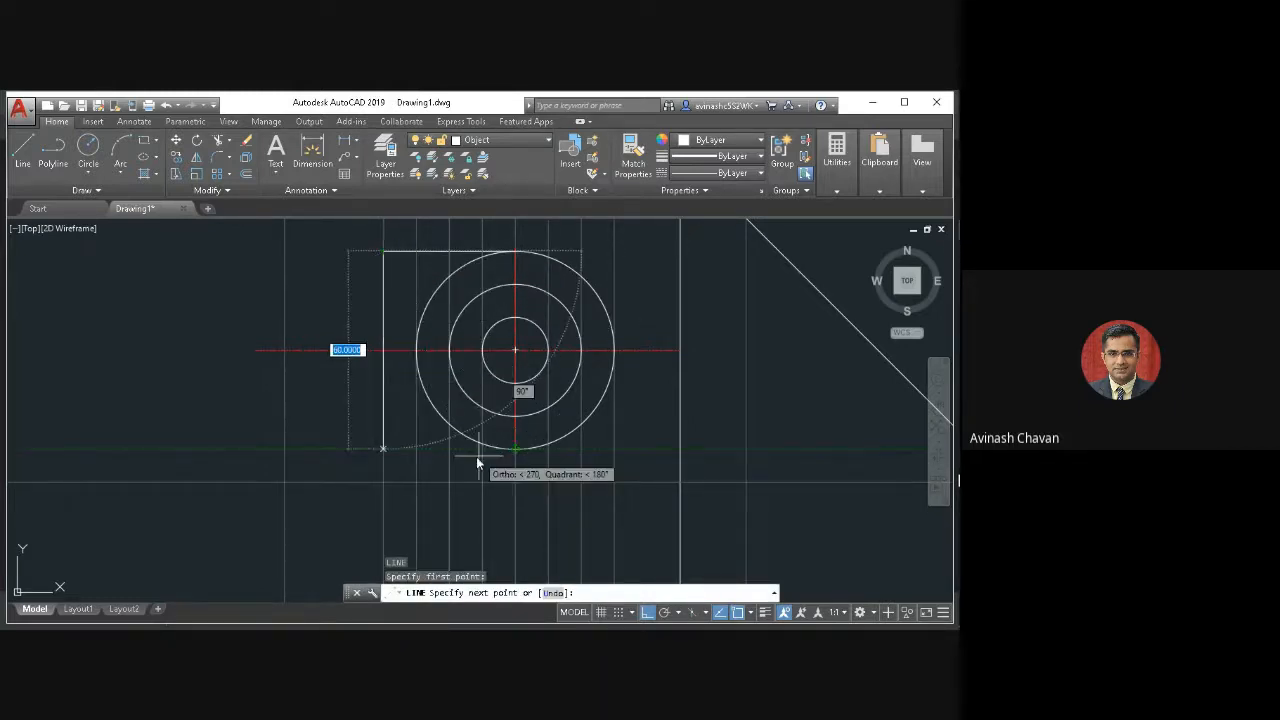
left_click(385, 452)
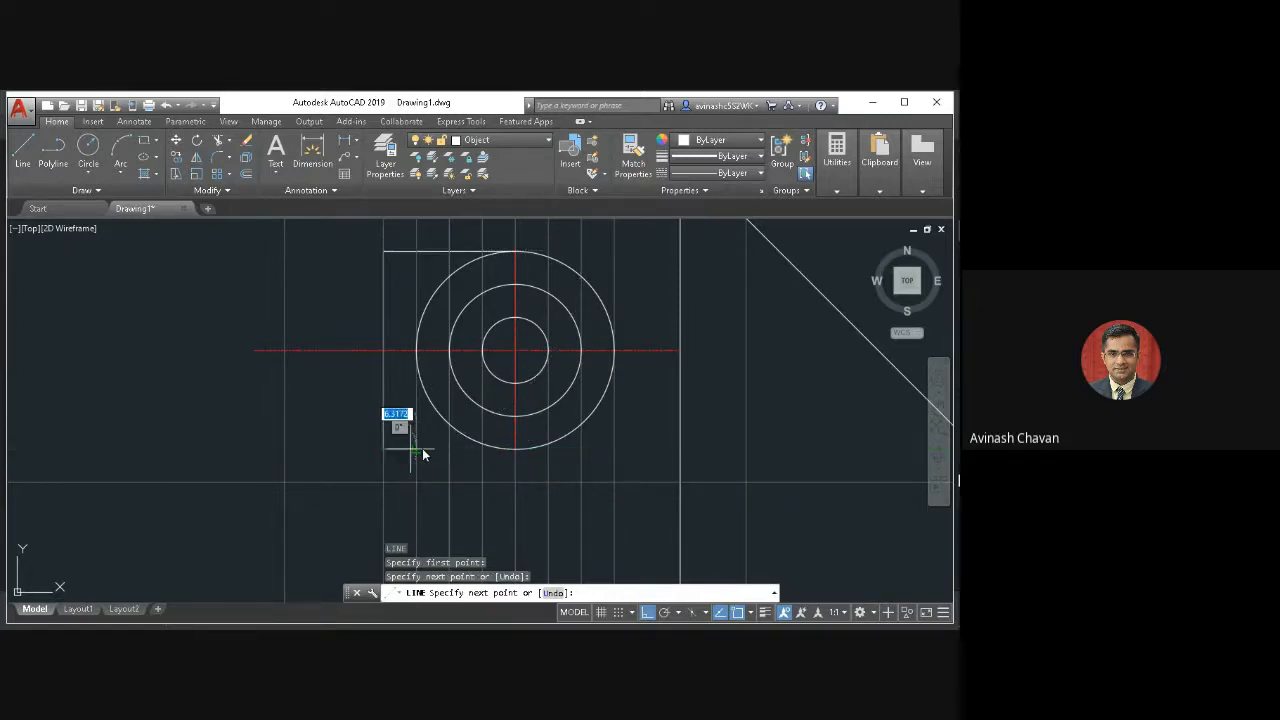
left_click(514, 450)
key("Escape")
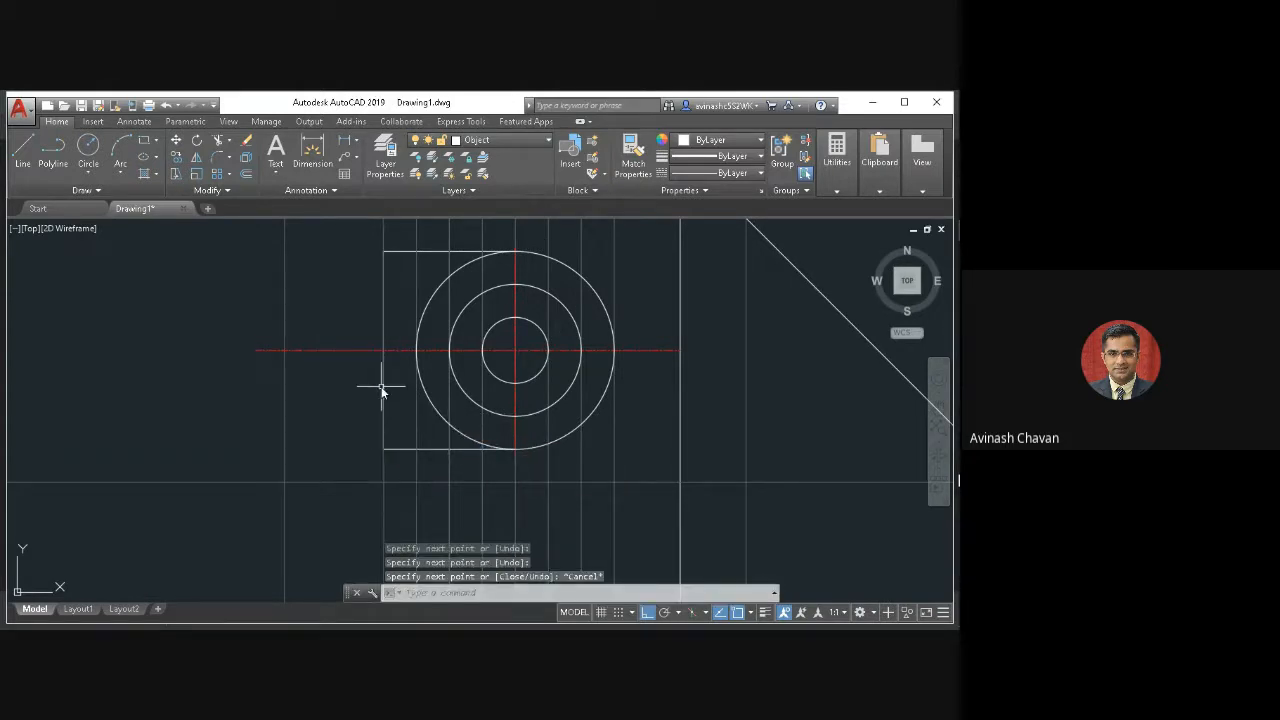
Examine the plate outline around the top view's concentric circles and its alignment with the sectional front view.
scroll(380, 386, "down", 2)
middle_click_drag(390, 410, 457, 409)
scroll(443, 400, "up", 3)
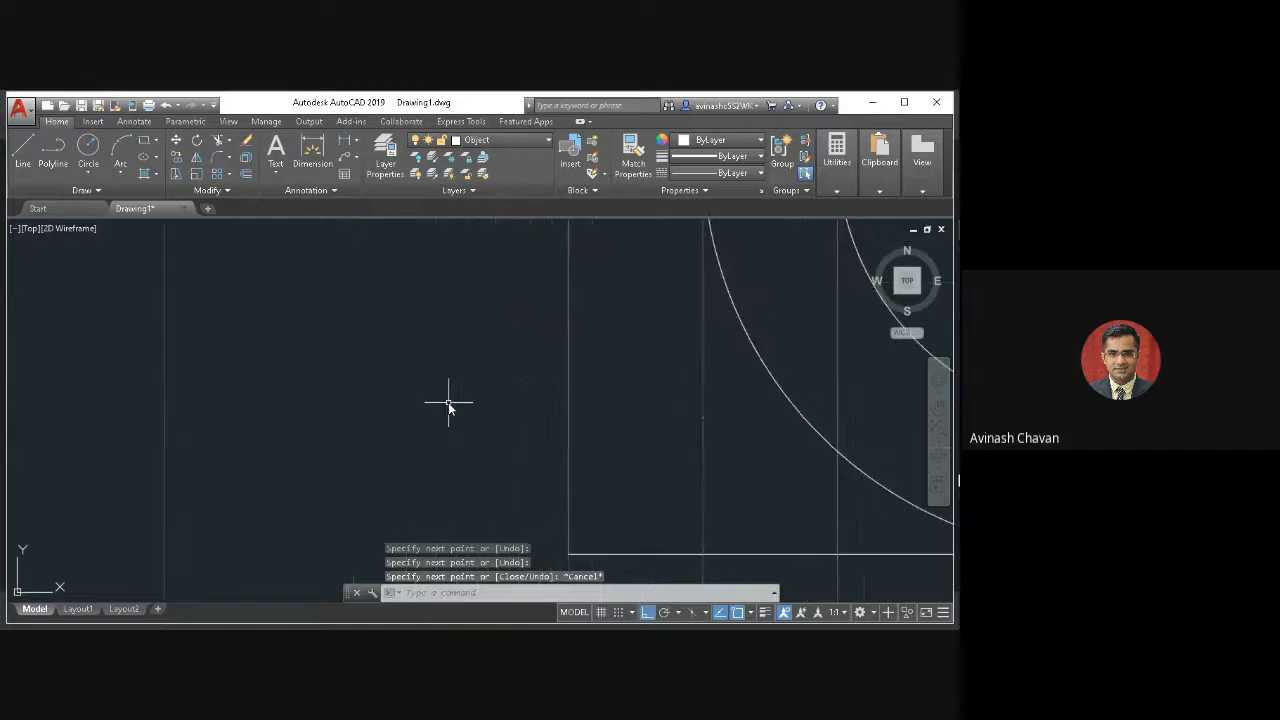
scroll(449, 400, "down", 5)
scroll(462, 405, "up", 5)
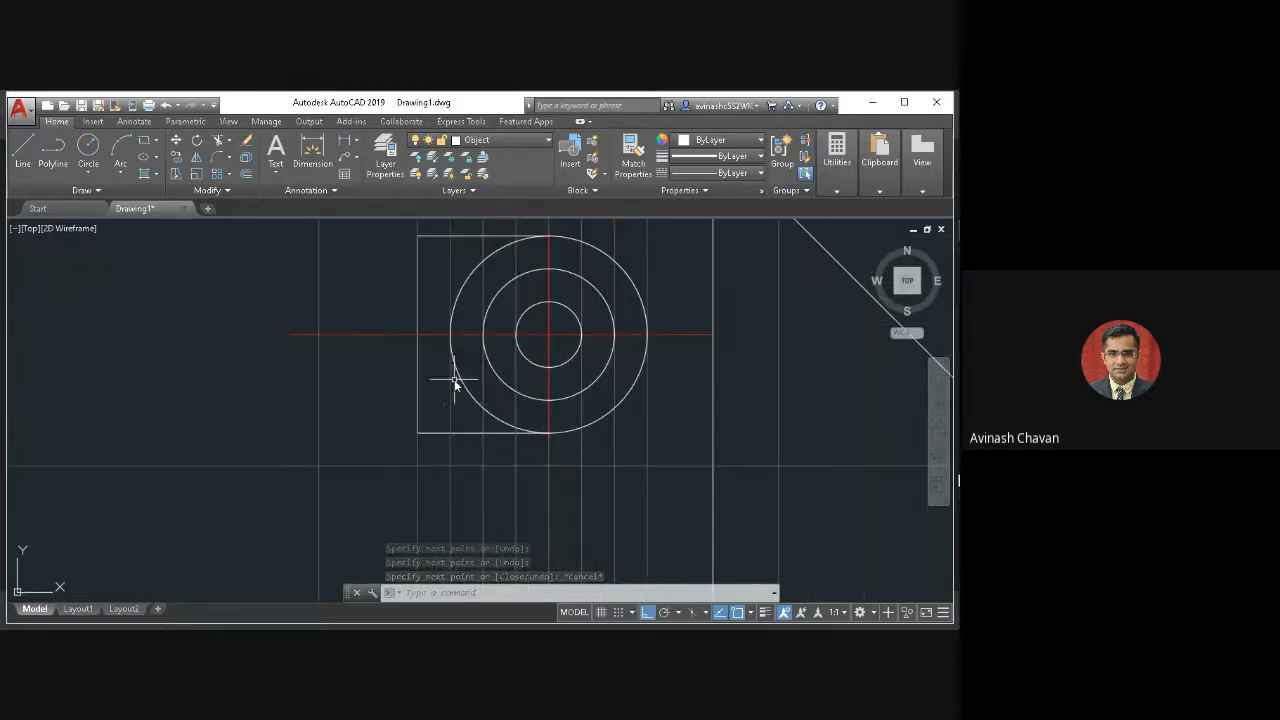
scroll(420, 390, "down", 2)
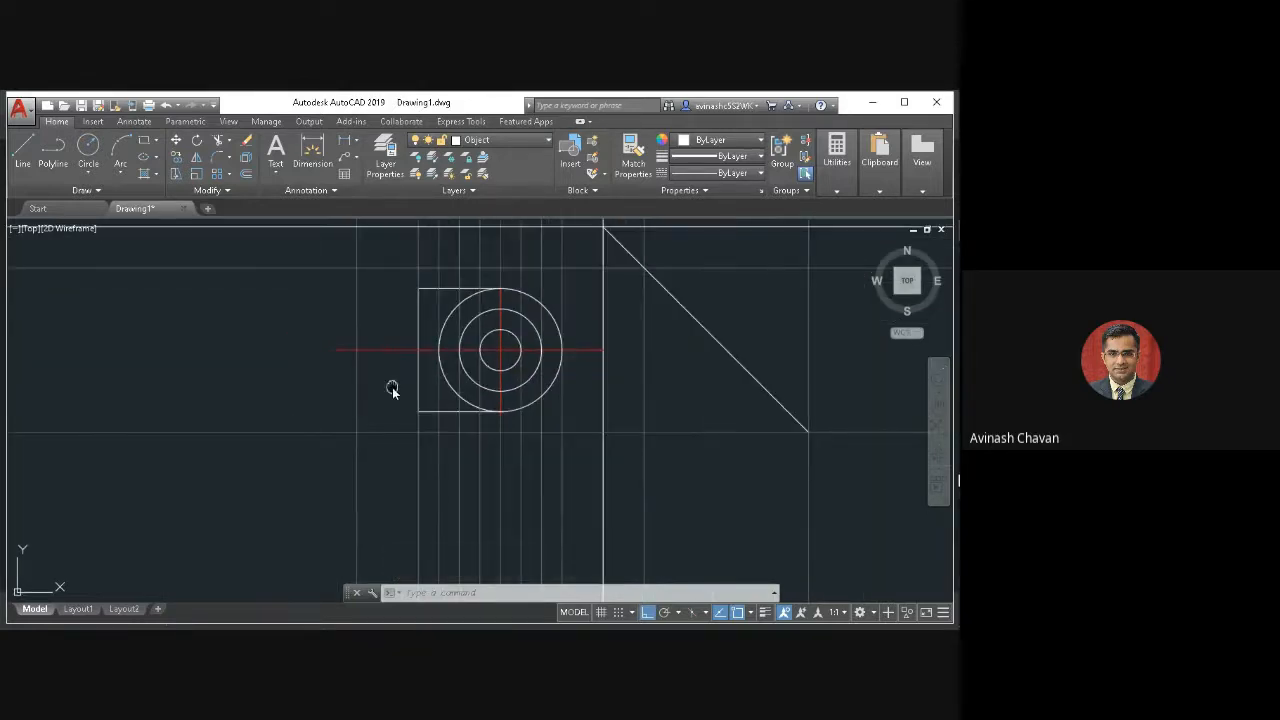
middle_click_drag(392, 390, 392, 408)
scroll(401, 410, "up", 1)
scroll(405, 408, "down", 2)
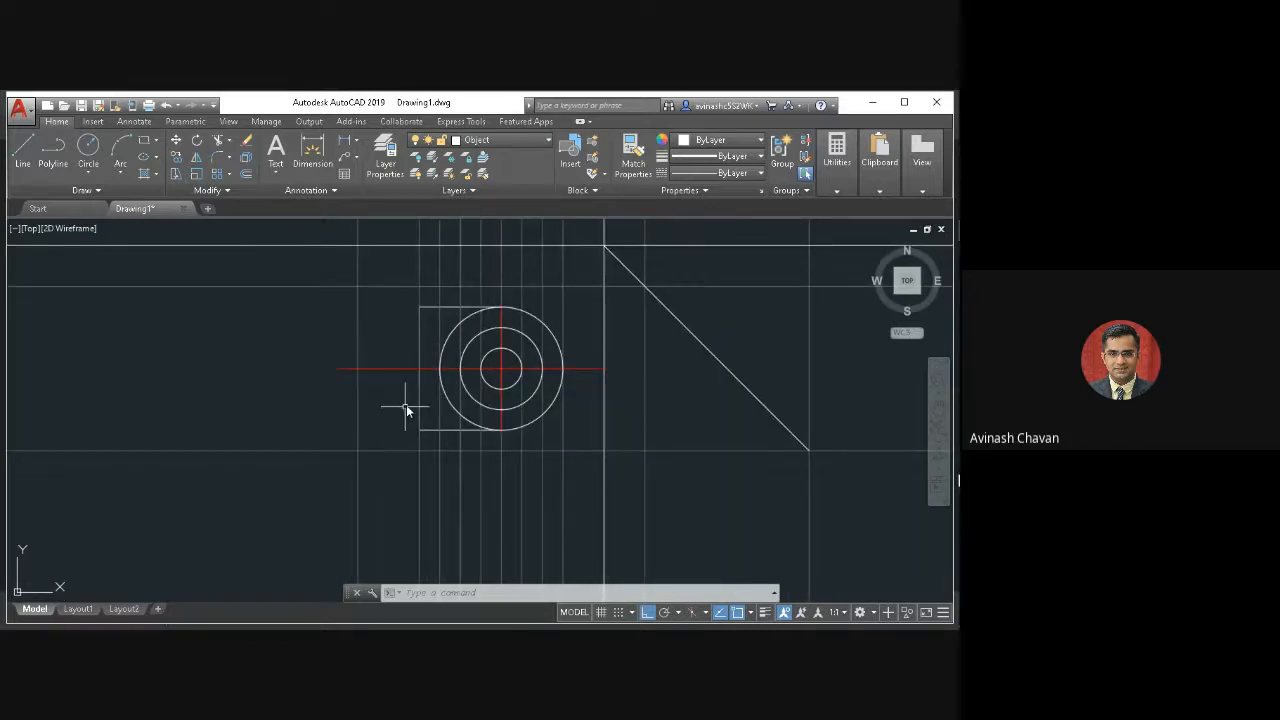
scroll(408, 395, "down", 1)
scroll(408, 392, "up", 3)
scroll(408, 393, "down", 4)
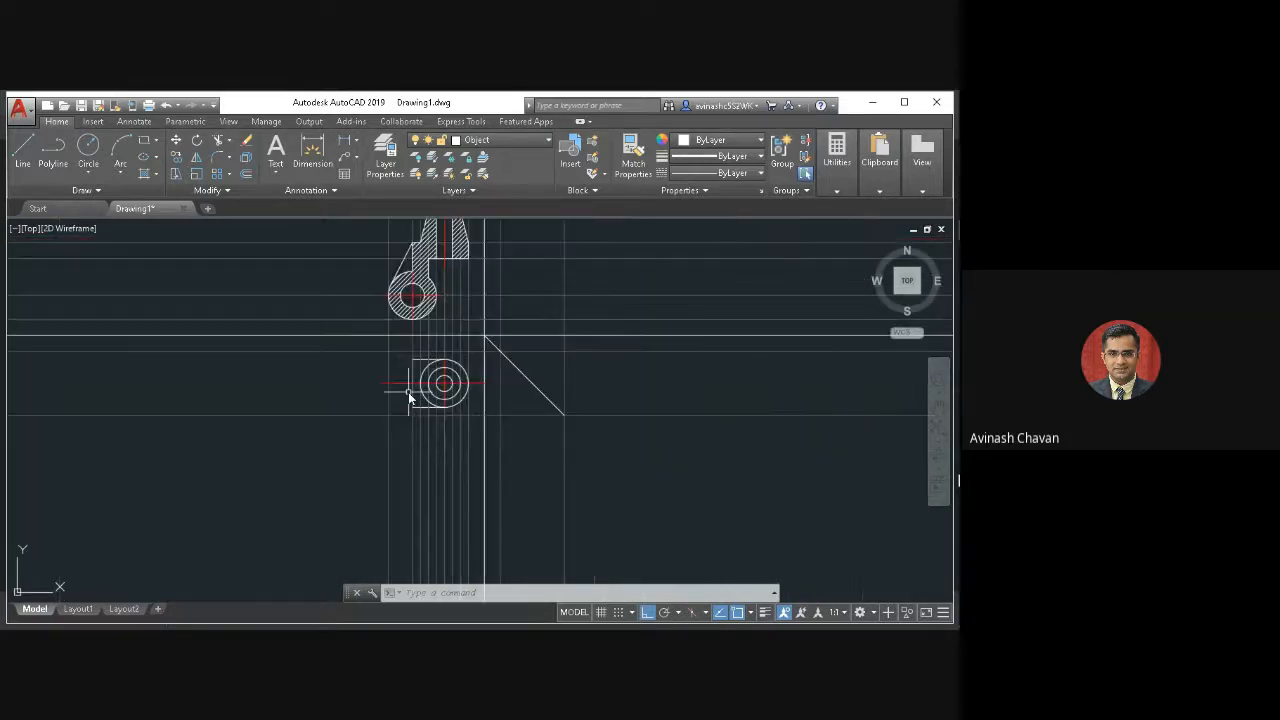
scroll(408, 390, "up", 6)
scroll(414, 390, "down", 6)
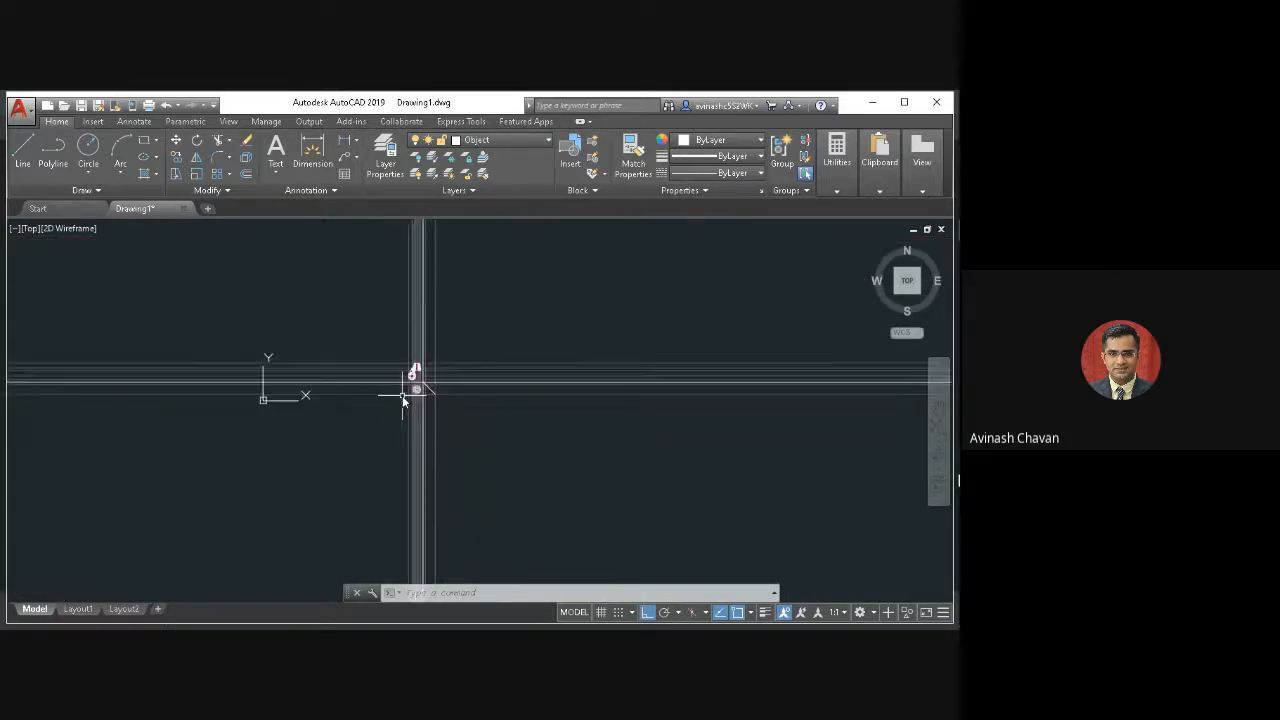
scroll(465, 330, "up", 4)
scroll(466, 365, "down", 3)
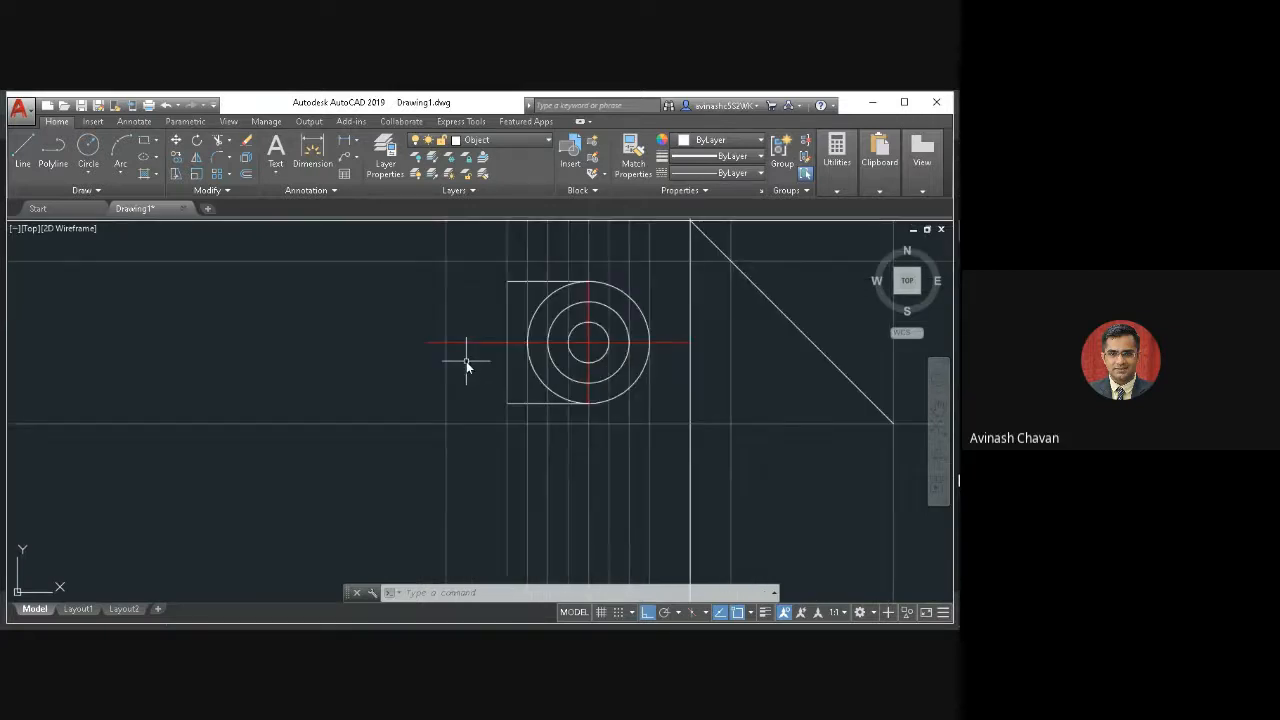
Compare the sectional front view's stepped support with the top view's plate outline along the vertical projection lines.
scroll(331, 393, "down", 1)
middle_click_drag(331, 383, 334, 409)
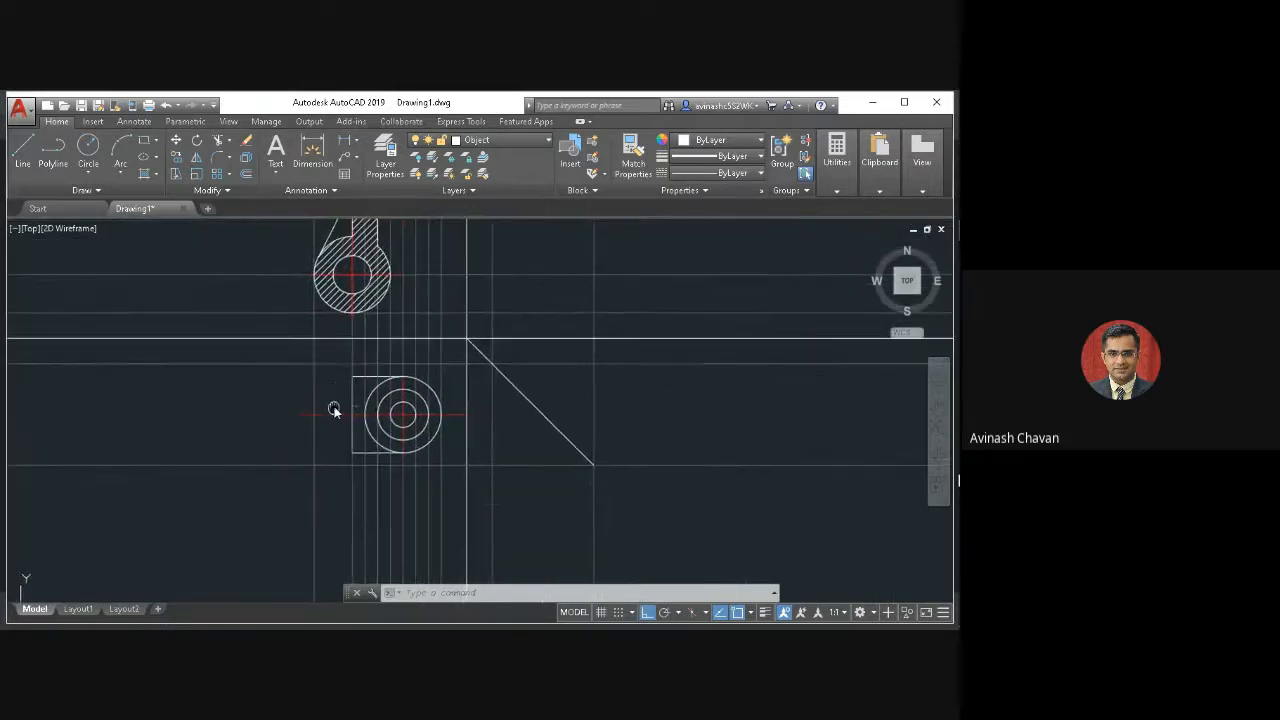
key("Escape")
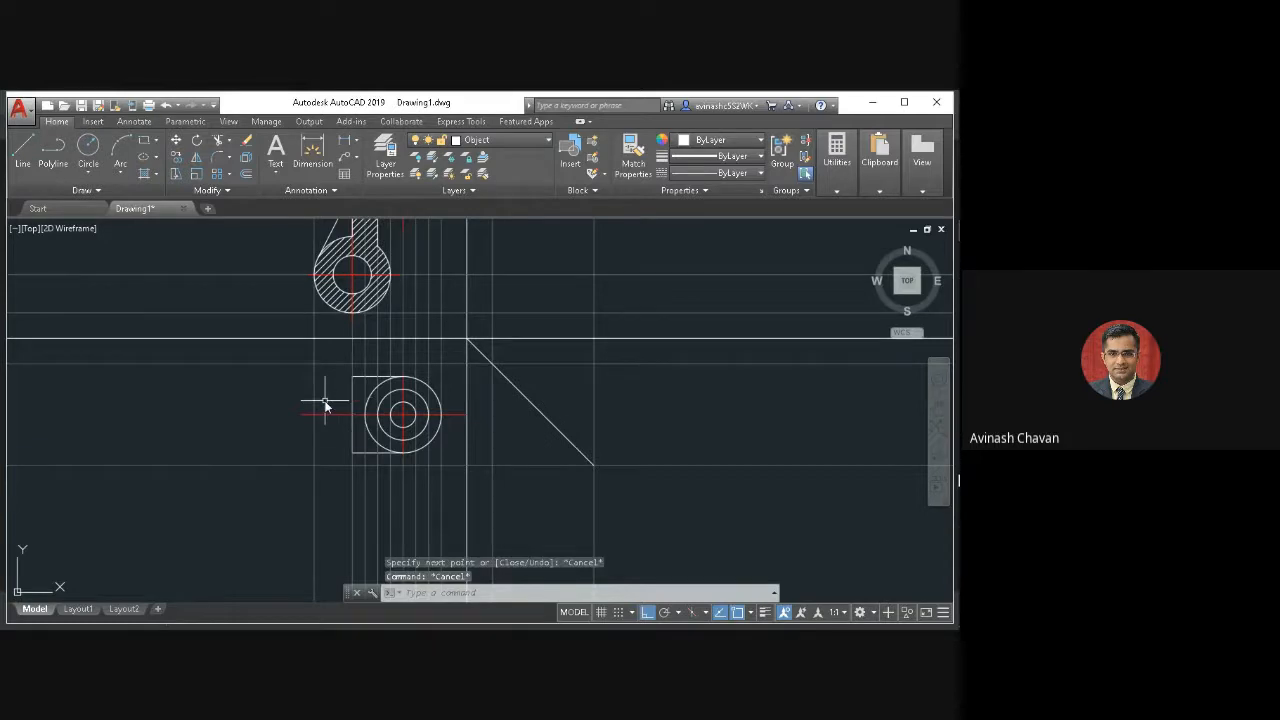
scroll(324, 400, "up", 2)
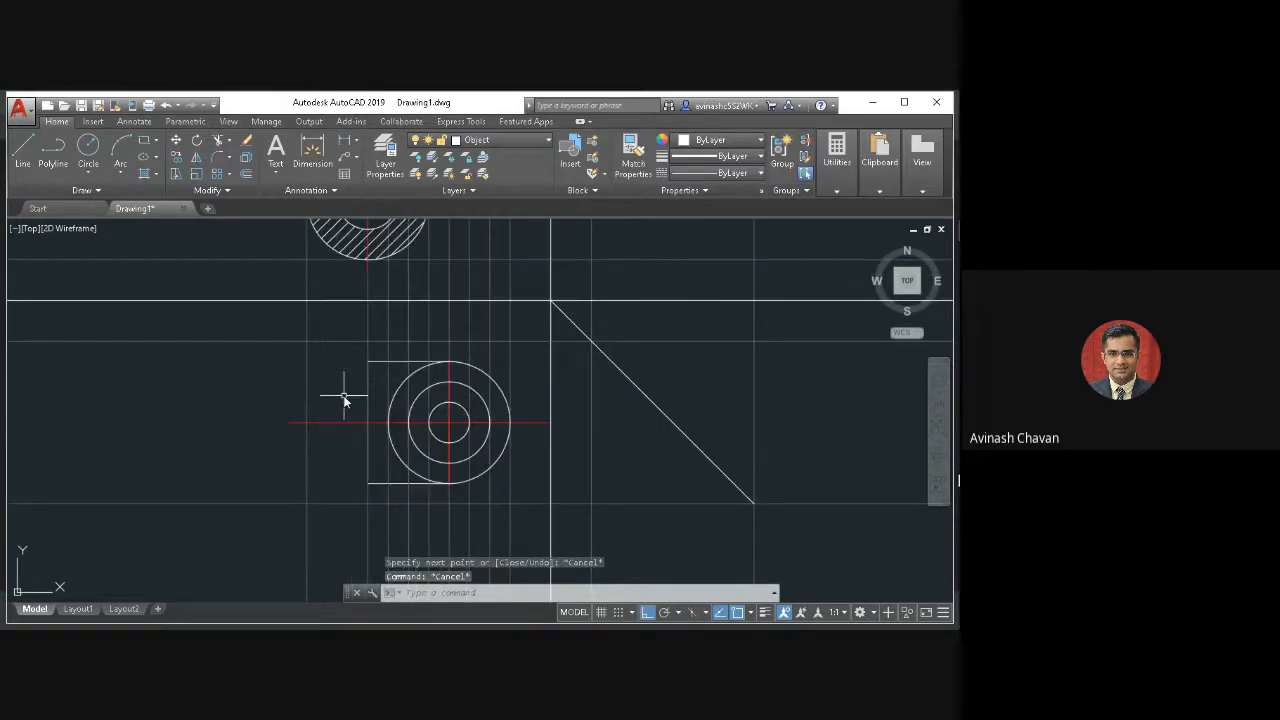
middle_click_drag(344, 400, 363, 420)
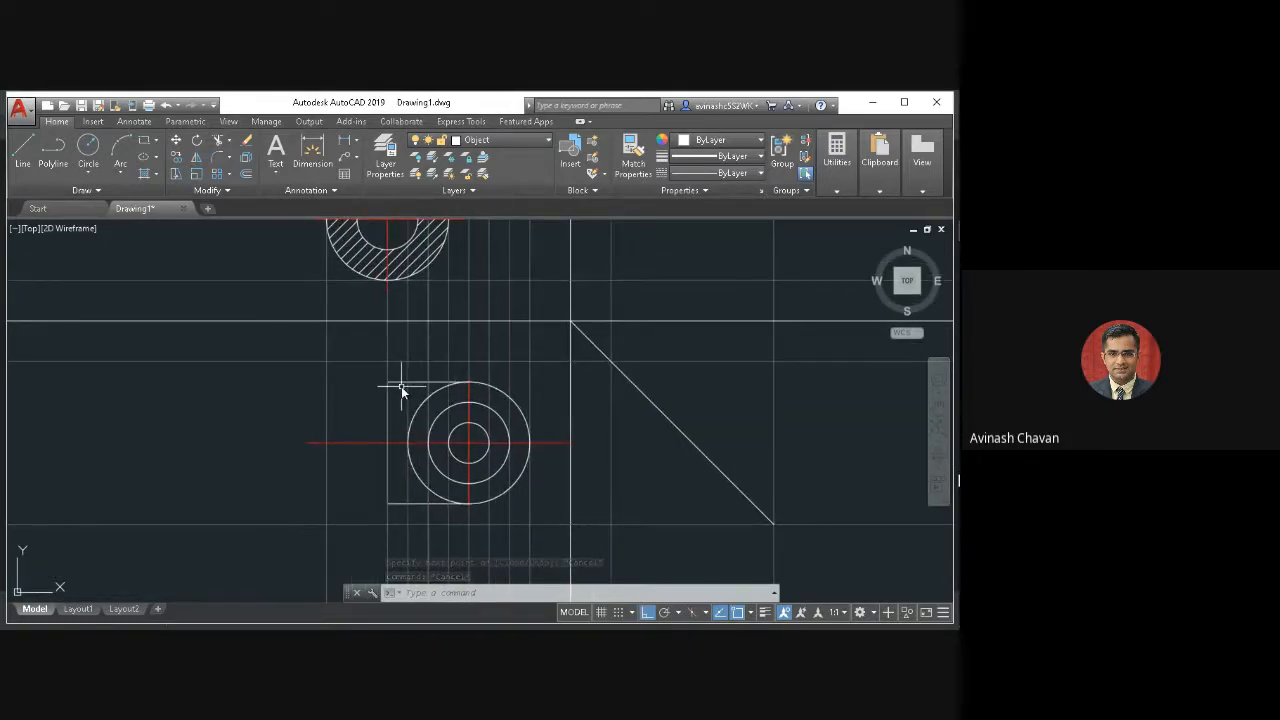
key("alt+Tab")
key("alt+Tab")
mouse_move(397, 441)
middle_mouse_down()
mouse_move(400, 550)
mouse_move(403, 514)
mouse_move(402, 537)
middle_mouse_up()
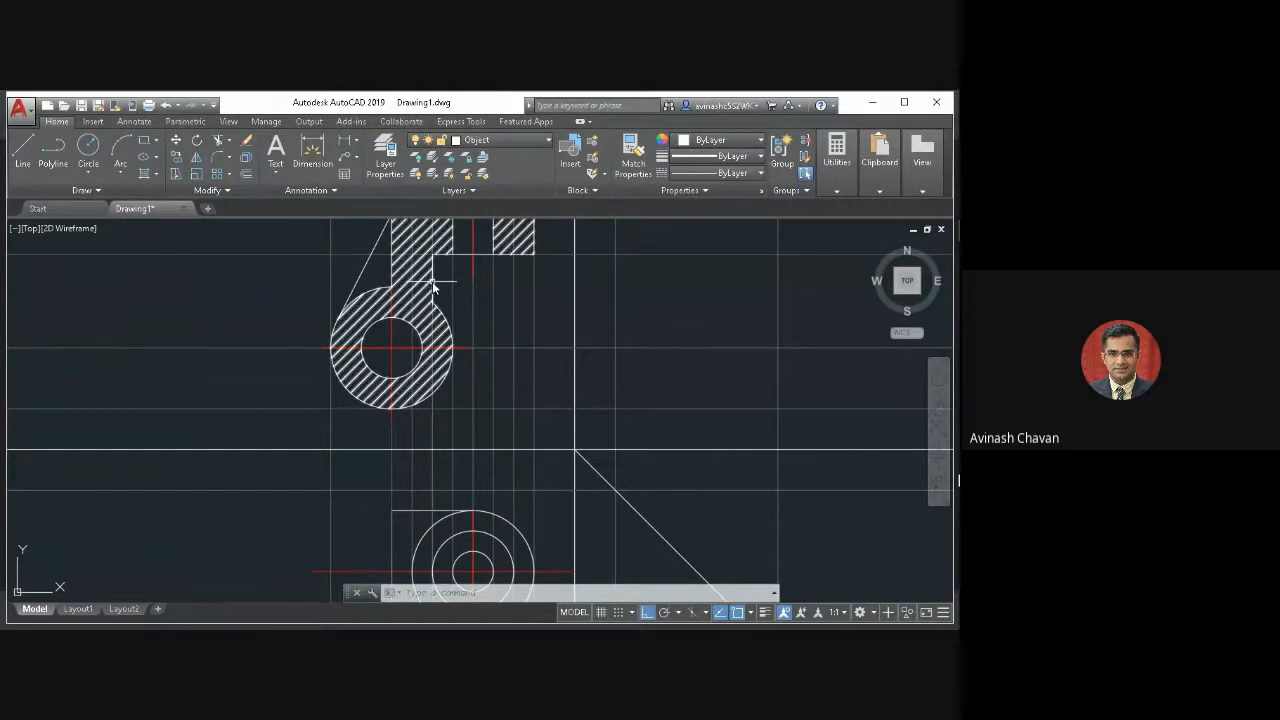
middle_click_drag(443, 306, 442, 280)
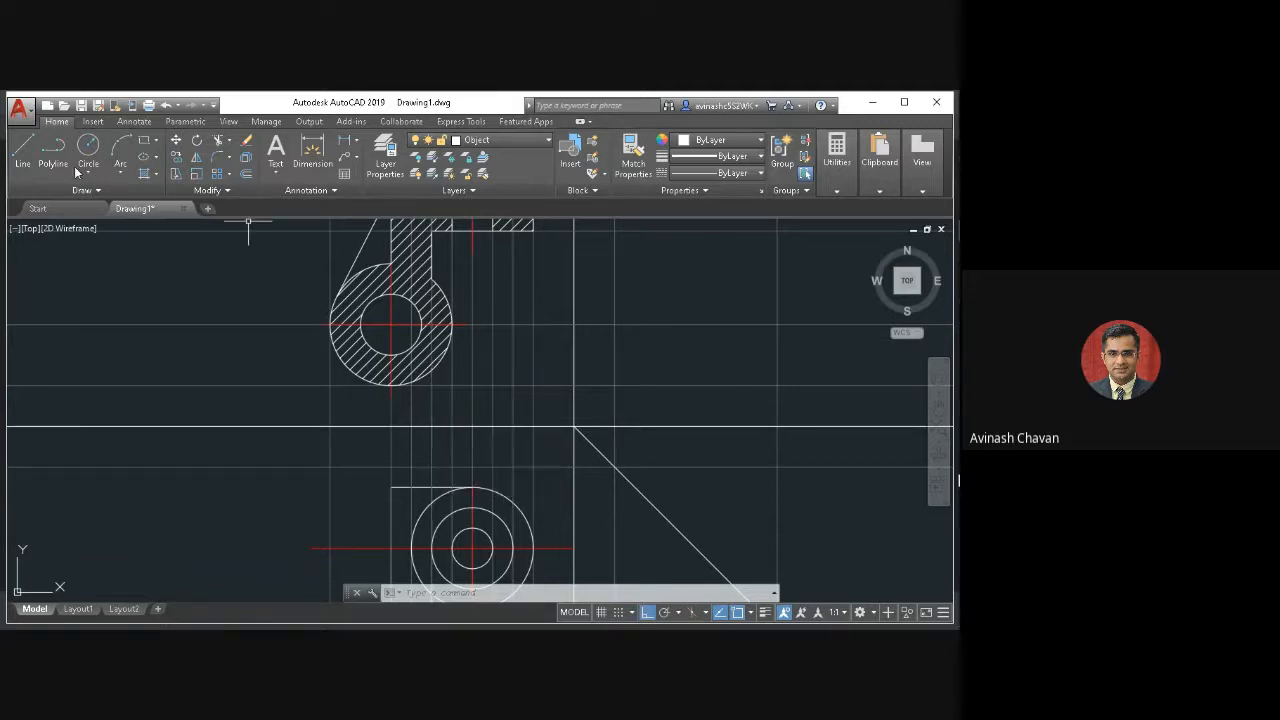
On the Hidden layer, draw a vertical line between the plate's upper and lower edges, tangent to the middle circle's left side.
left_click(510, 140)
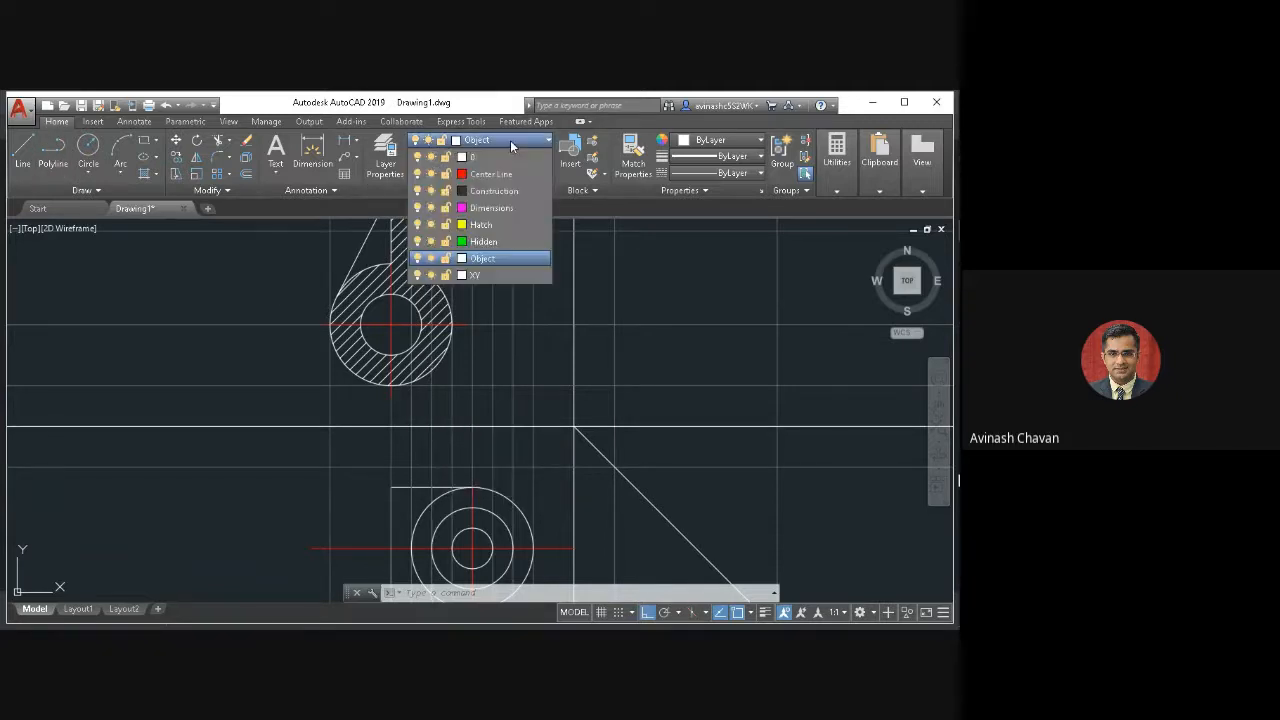
left_click(481, 241)
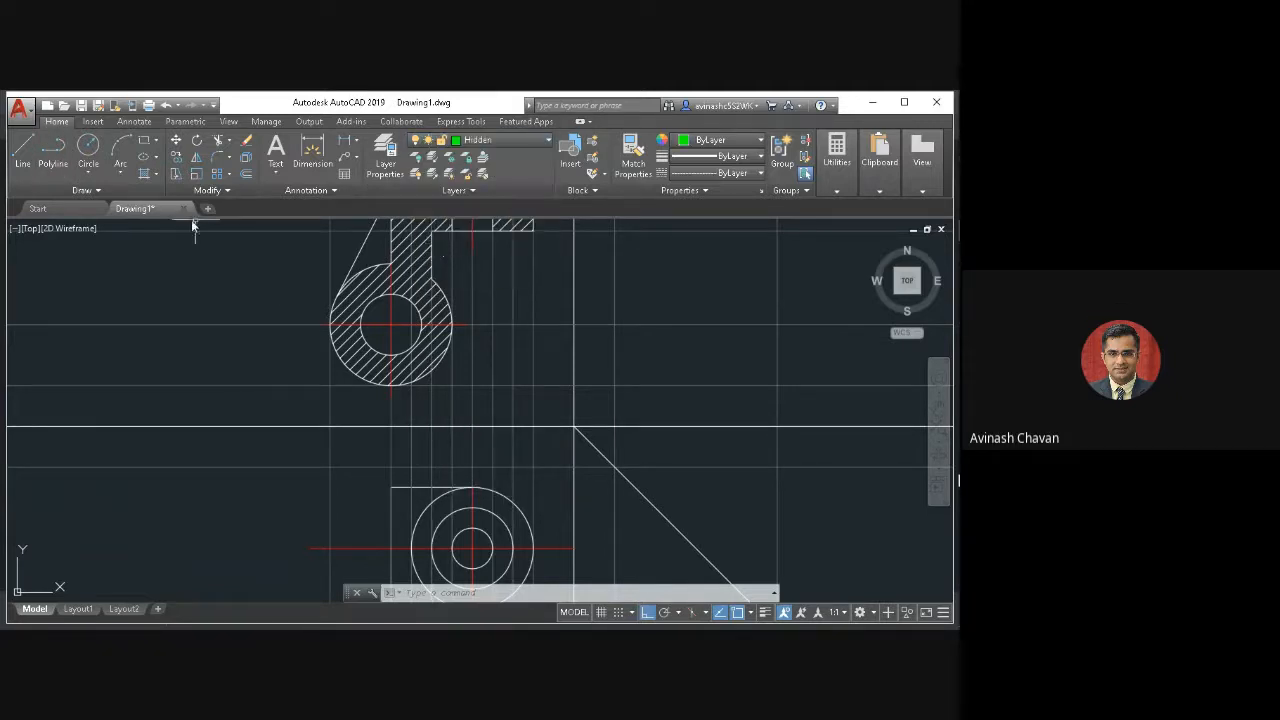
left_click(22, 150)
mouse_move(445, 500)
middle_mouse_down()
mouse_move(457, 417)
mouse_move(475, 482)
middle_mouse_up()
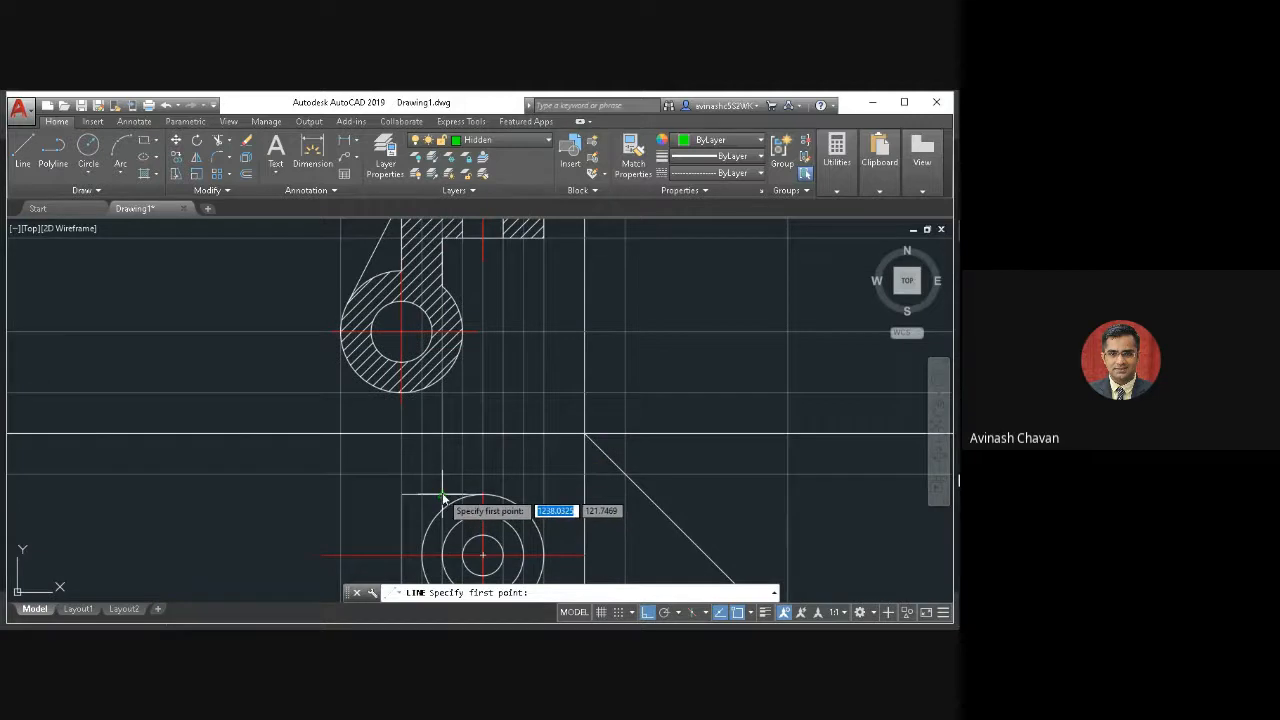
left_click(444, 497)
scroll(445, 512, "up", 8)
scroll(444, 517, "down", 6)
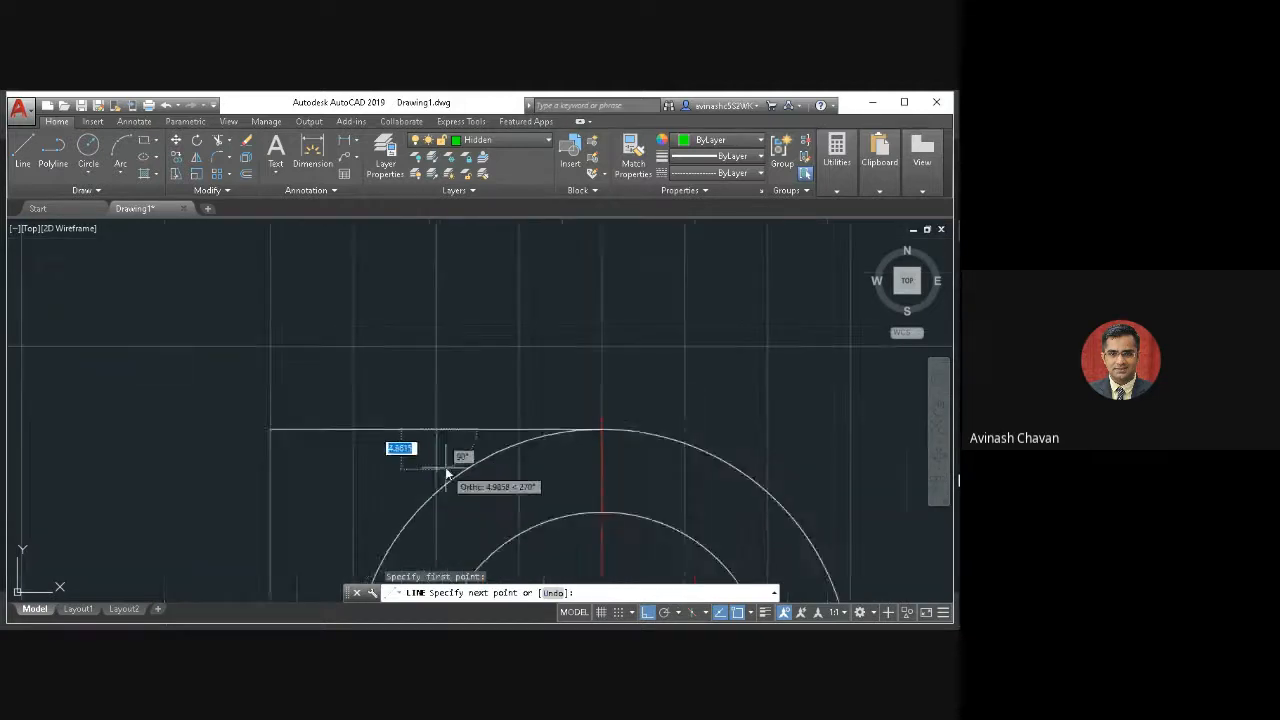
middle_click_drag(452, 366, 475, 252)
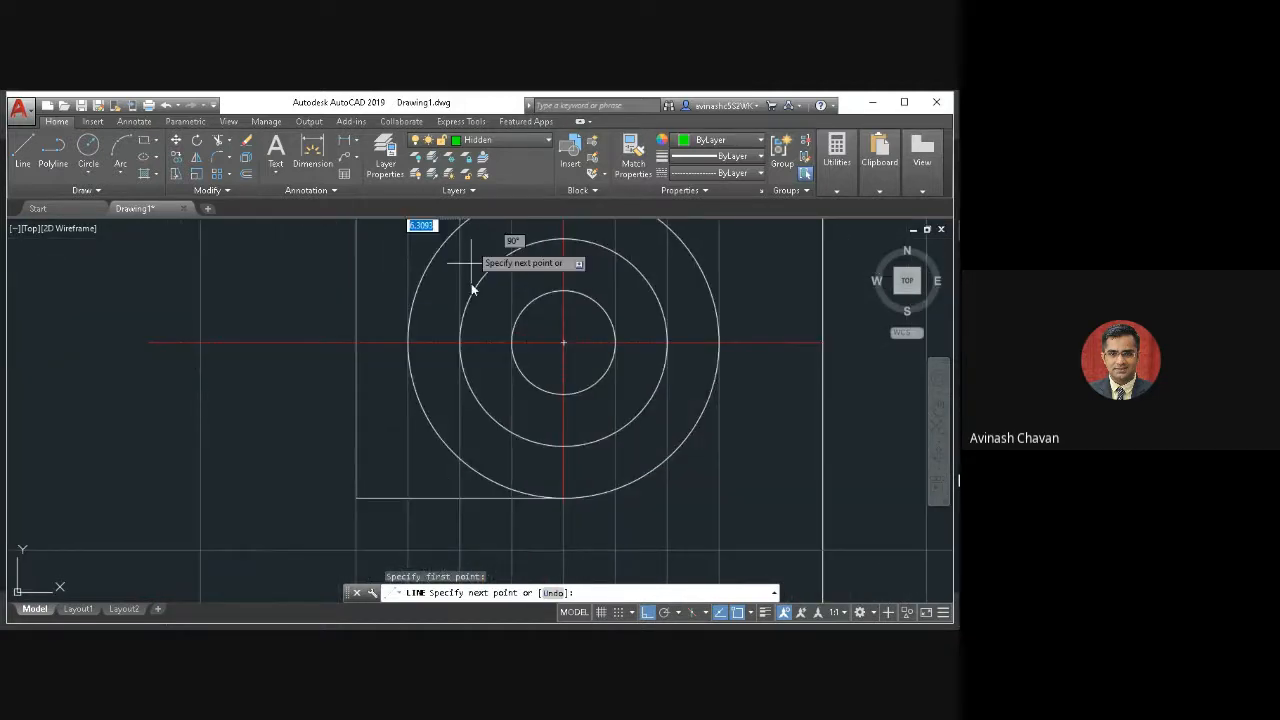
left_click(460, 498)
key("Escape")
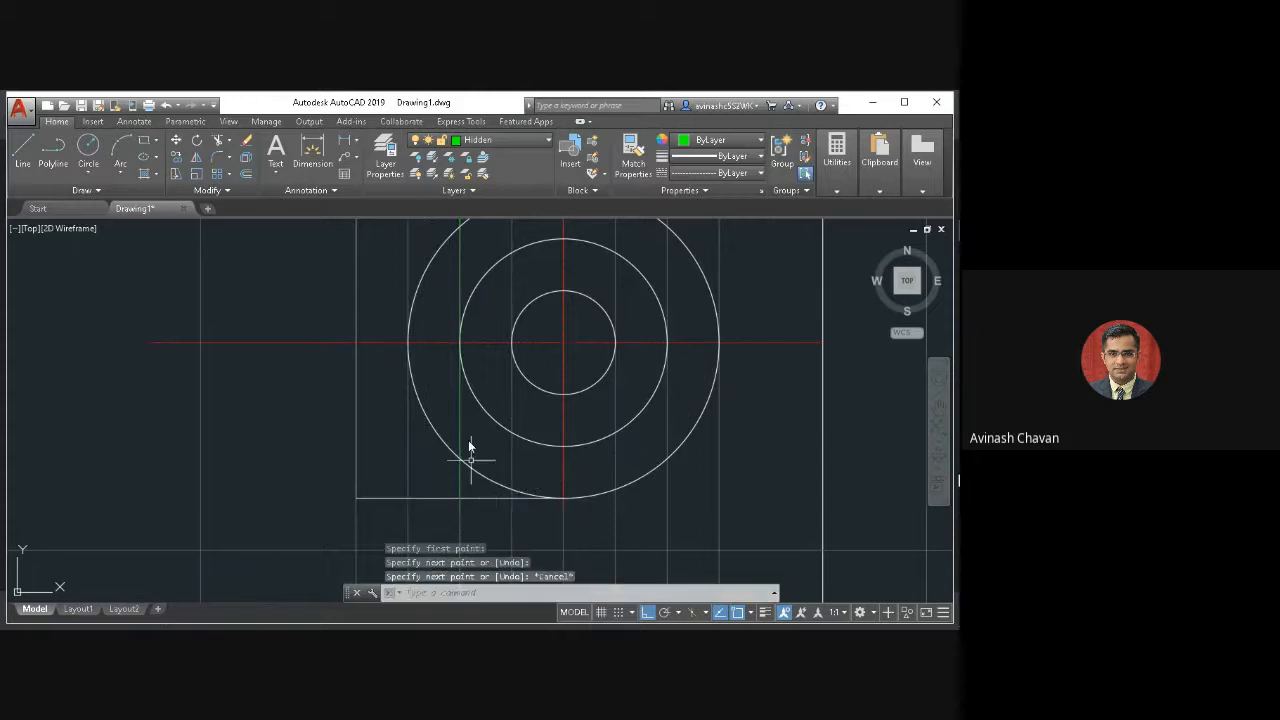
Check the vertical hidden line against the concentric circles and the projection lines from the sectional front view.
scroll(470, 400, "down", 4)
scroll(465, 333, "up", 3)
scroll(462, 331, "up", 6)
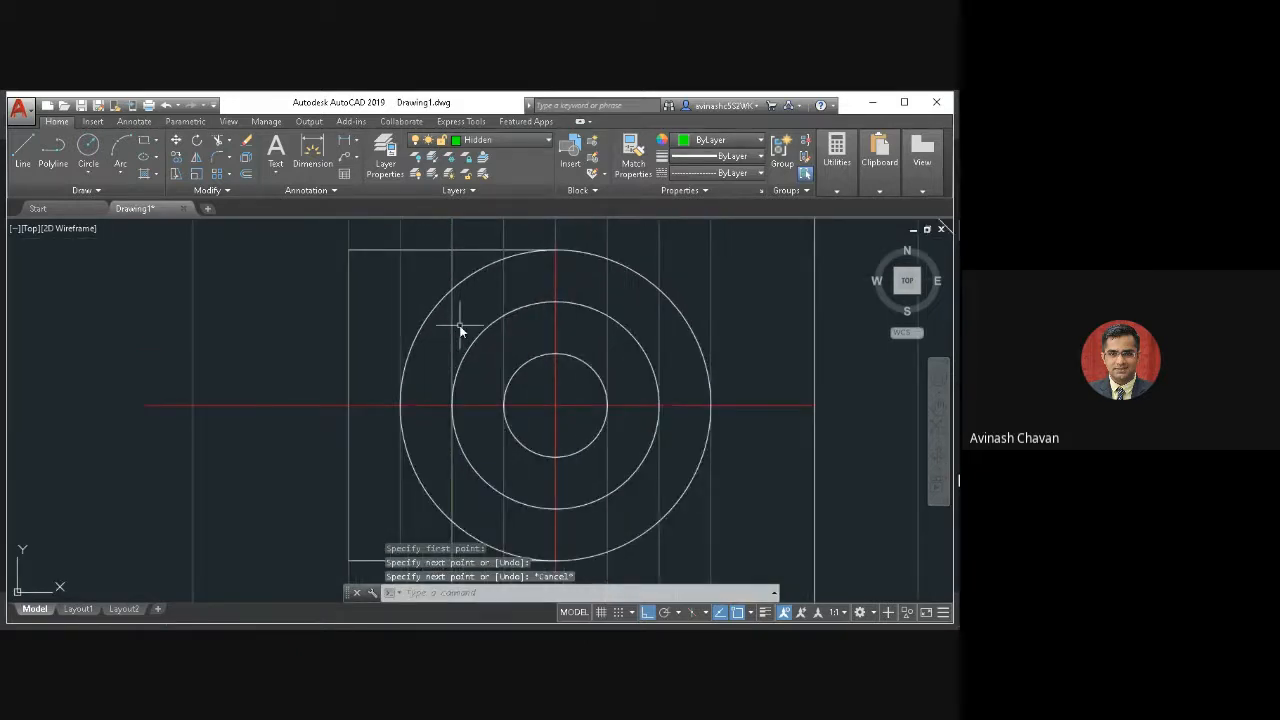
scroll(461, 332, "down", 4)
scroll(460, 330, "down", 5)
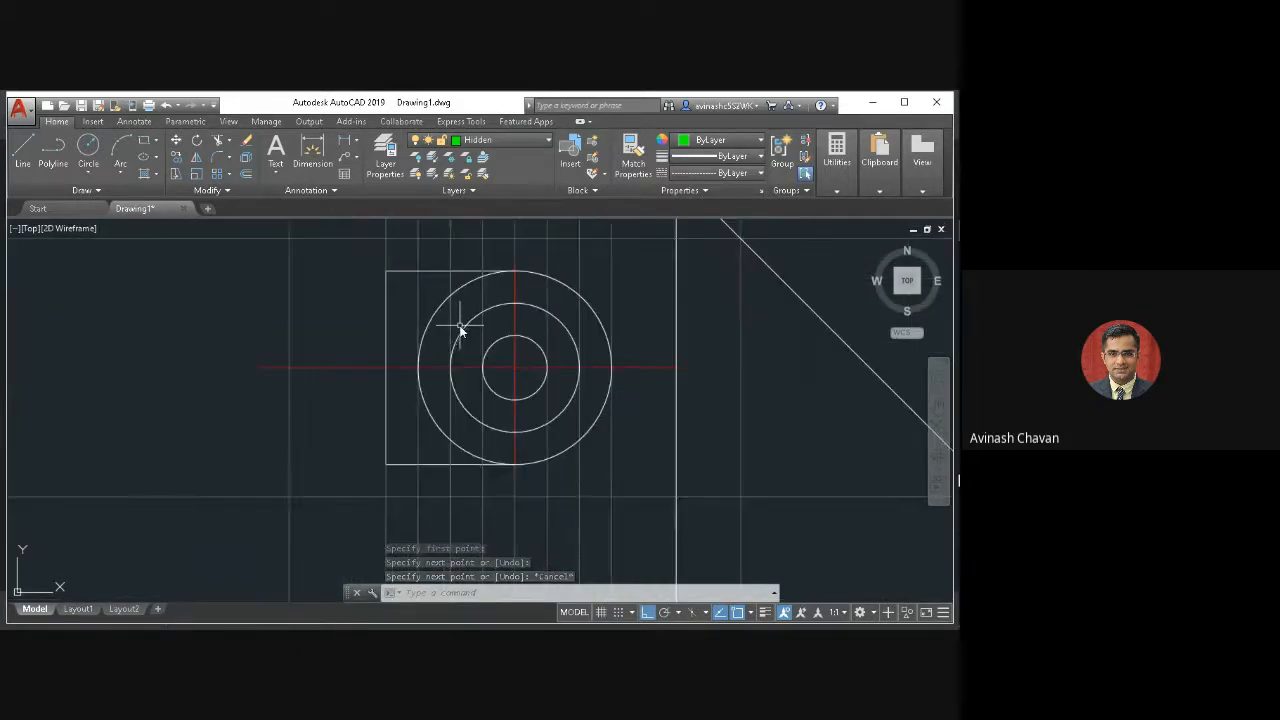
middle_click_drag(531, 403, 522, 496)
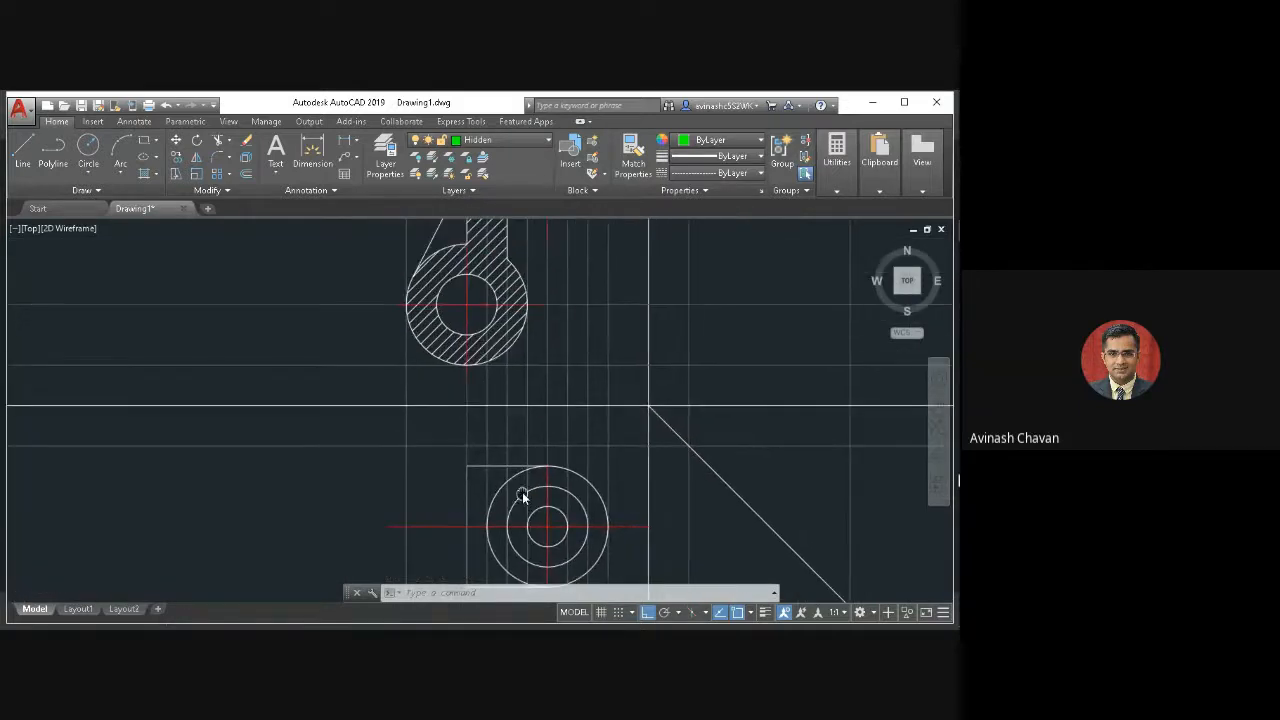
middle_click_drag(534, 432, 528, 346)
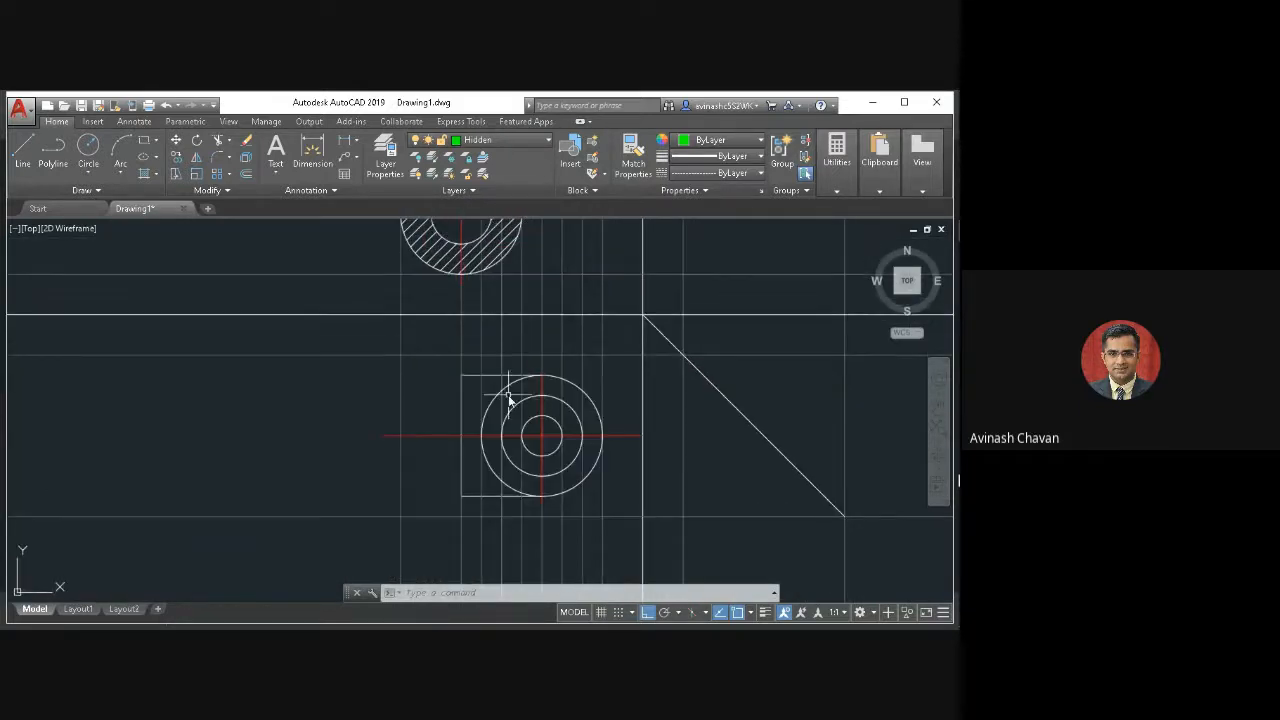
scroll(505, 413, "down", 4)
scroll(510, 413, "up", 9)
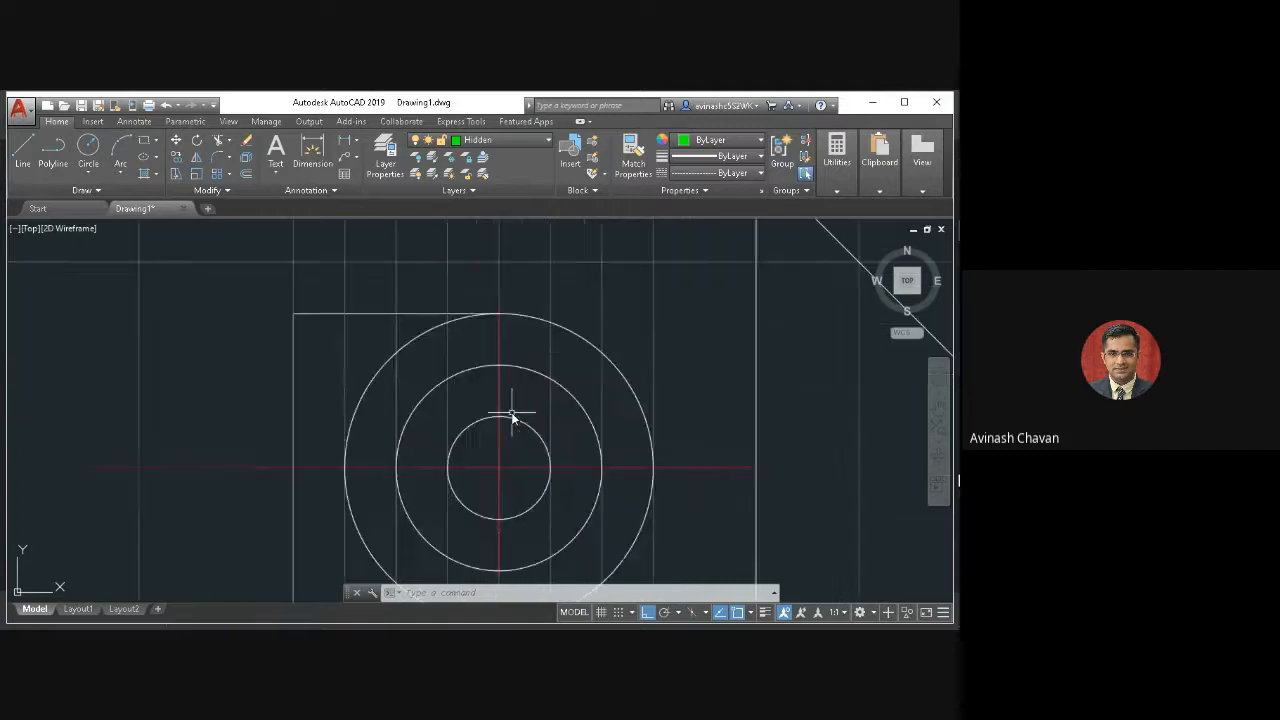
scroll(511, 412, "down", 5)
key("Escape")
key("Escape")
key("Escape")
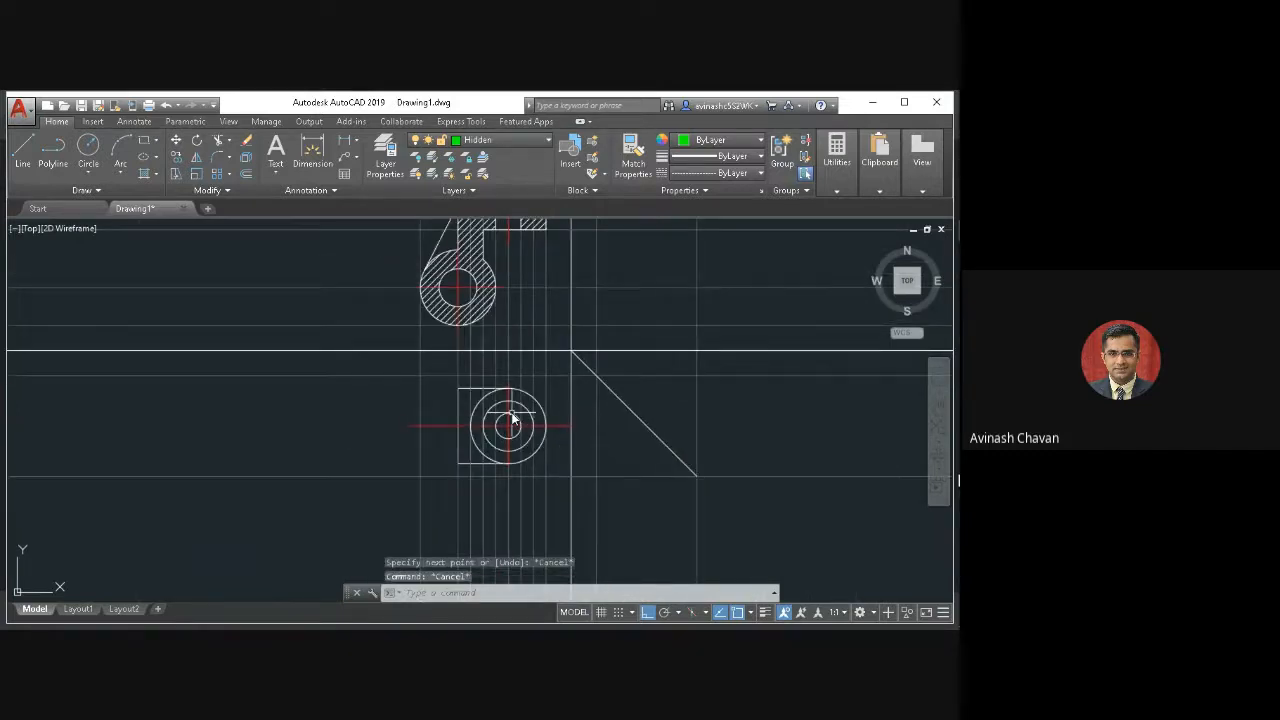
Switch from AutoCAD to the PDF manual and turn off ink drawing on the problem 8 page.
left_click(836, 155)
left_click(872, 103)
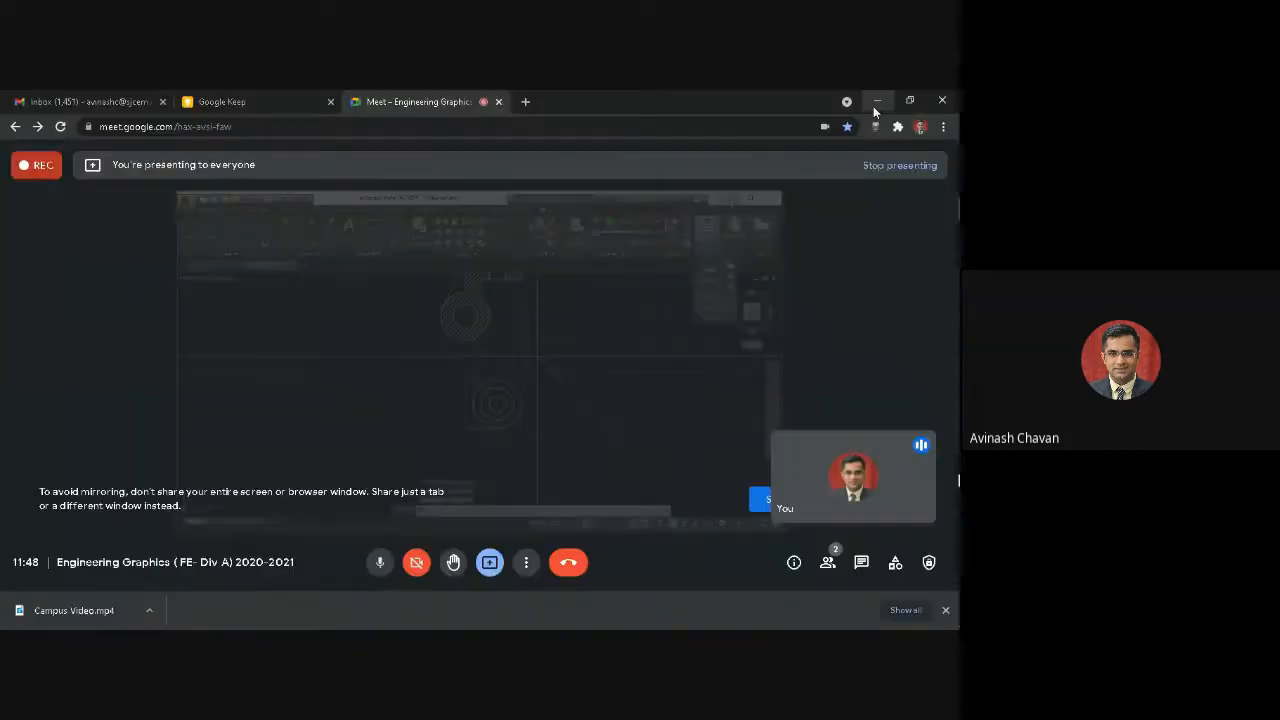
key("alt+Tab")
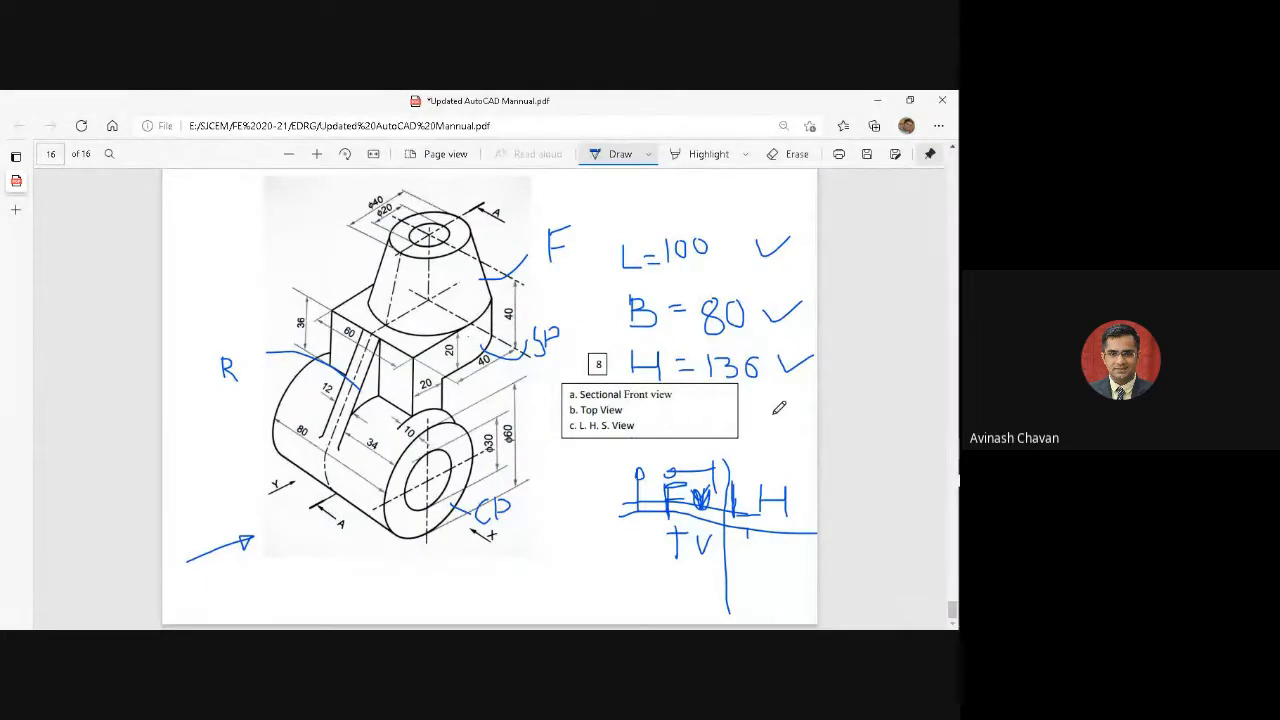
key("Escape")
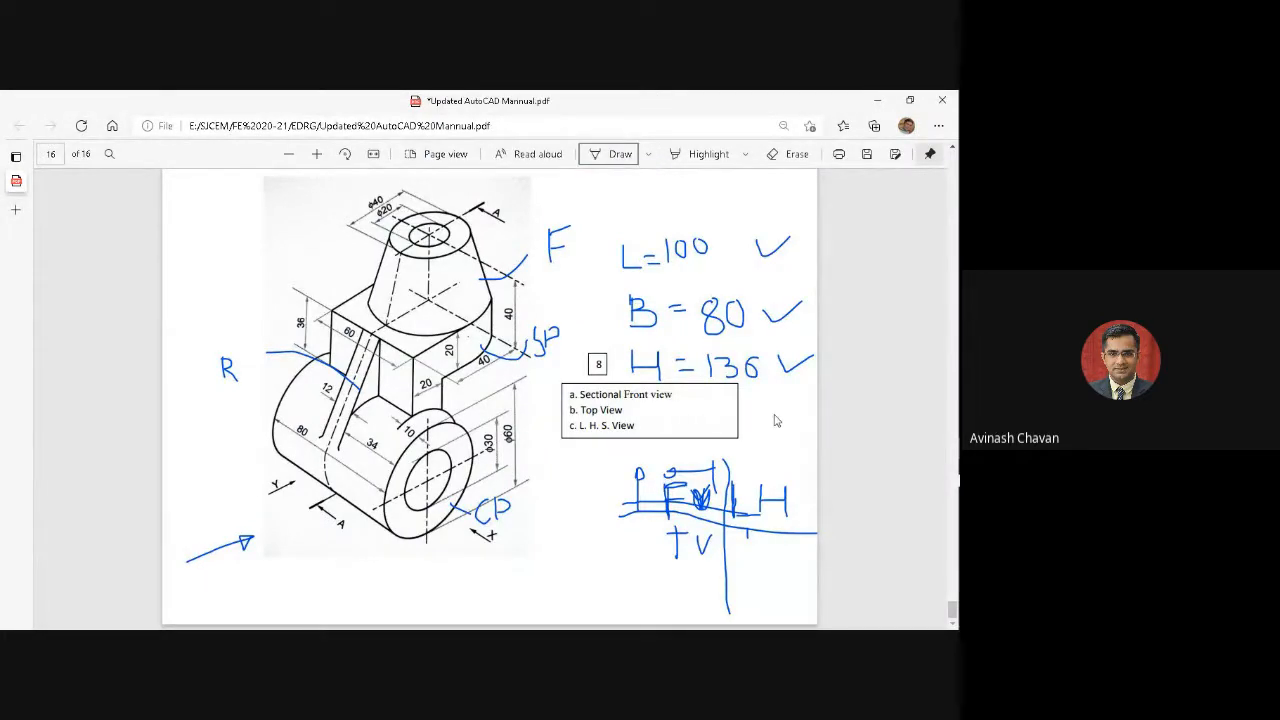
key("alt+Tab")
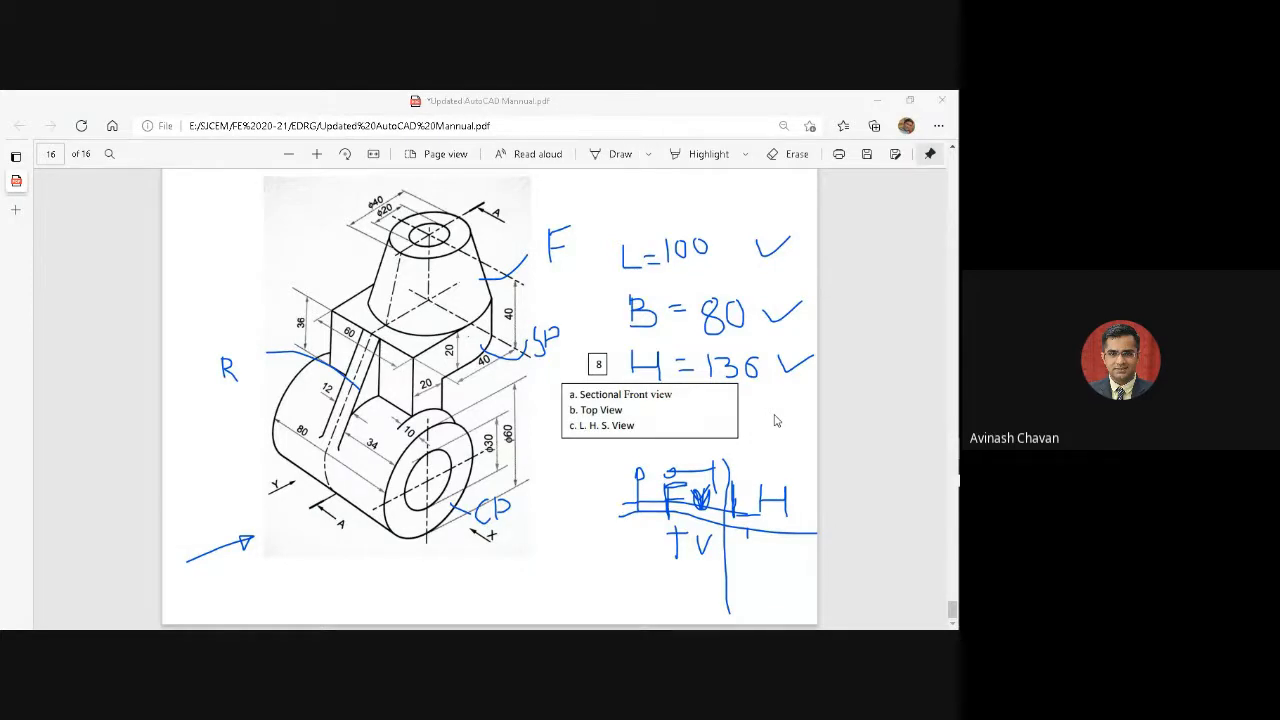
key("super+d")
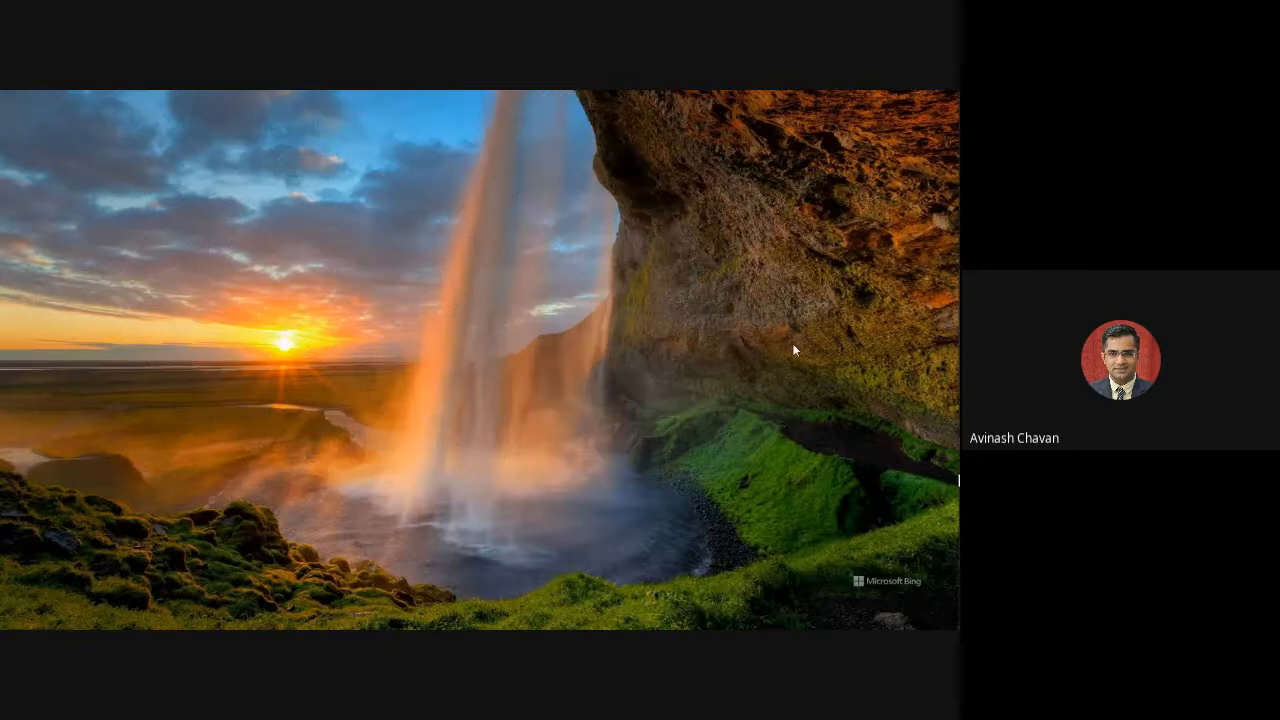
key("super")
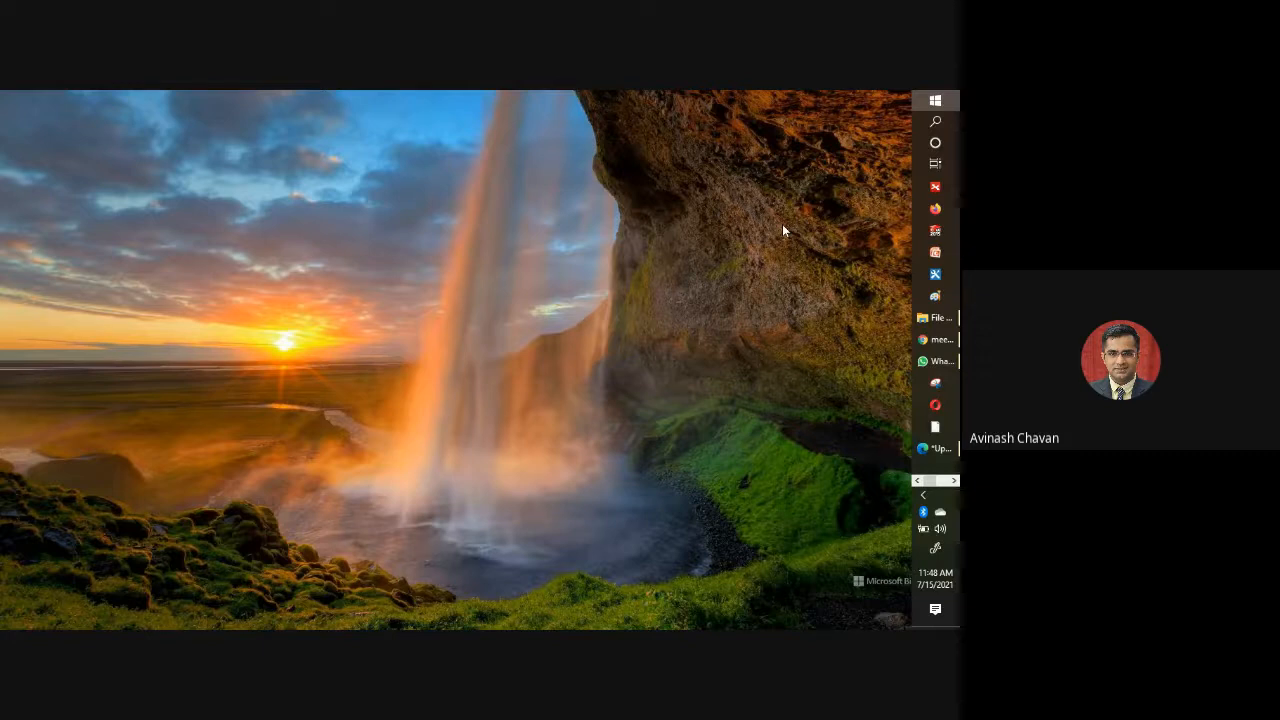
right_click(795, 302)
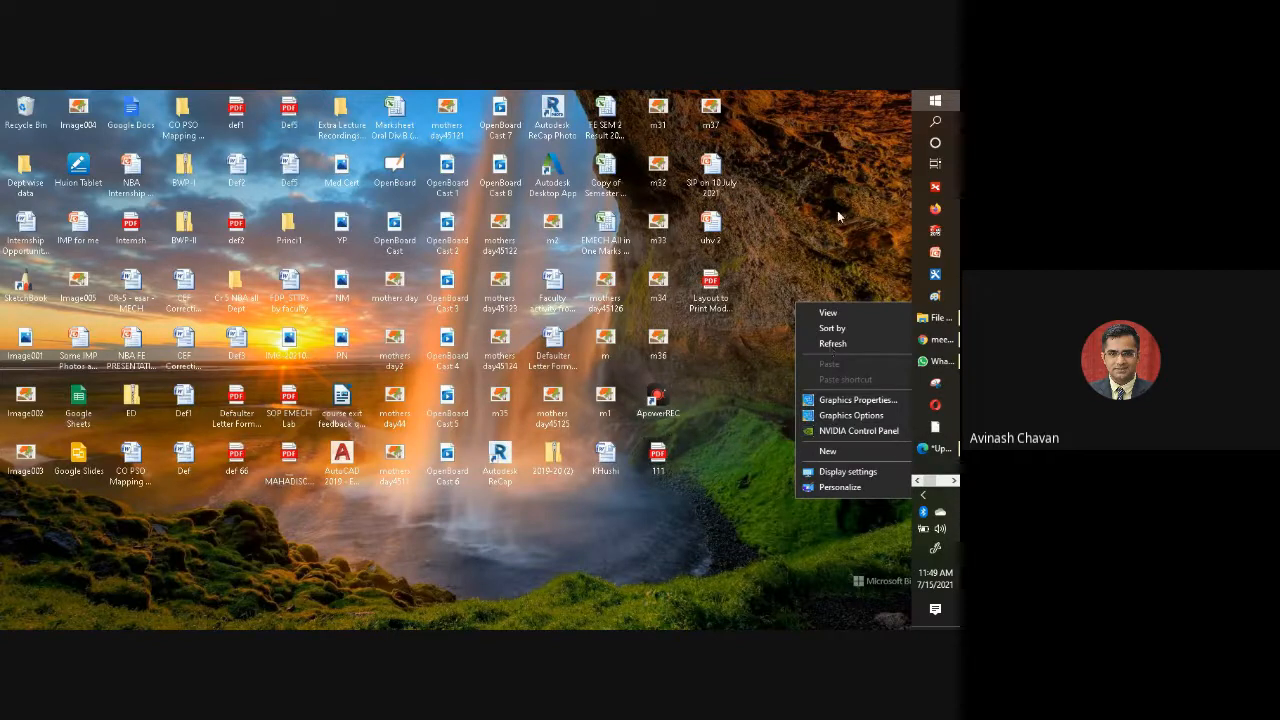
key("super")
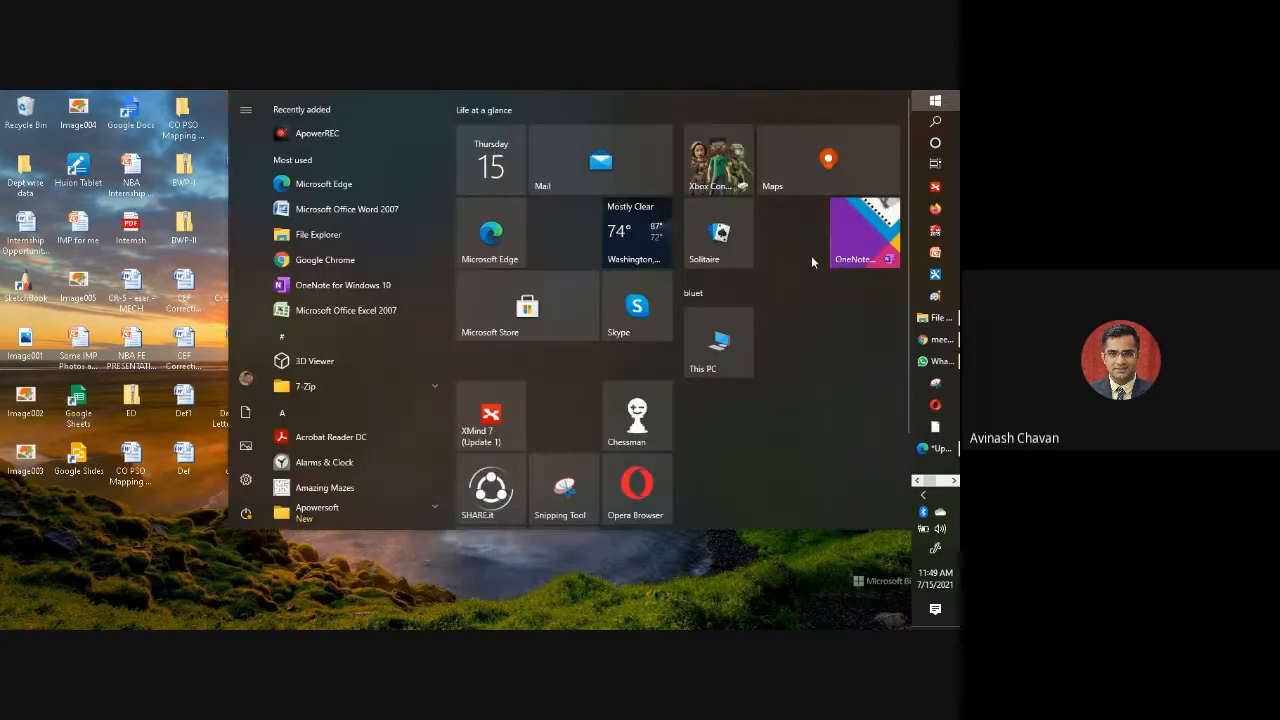
left_click(759, 578)
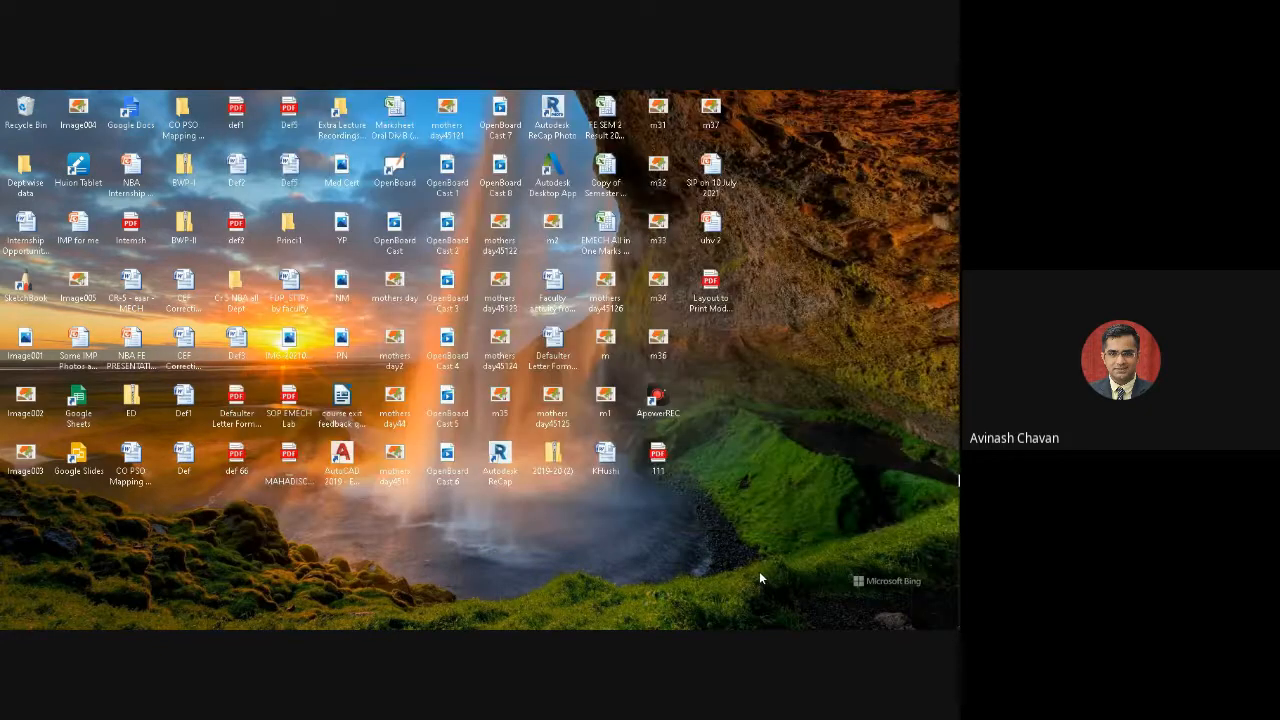
right_click(840, 280)
left_click(839, 318)
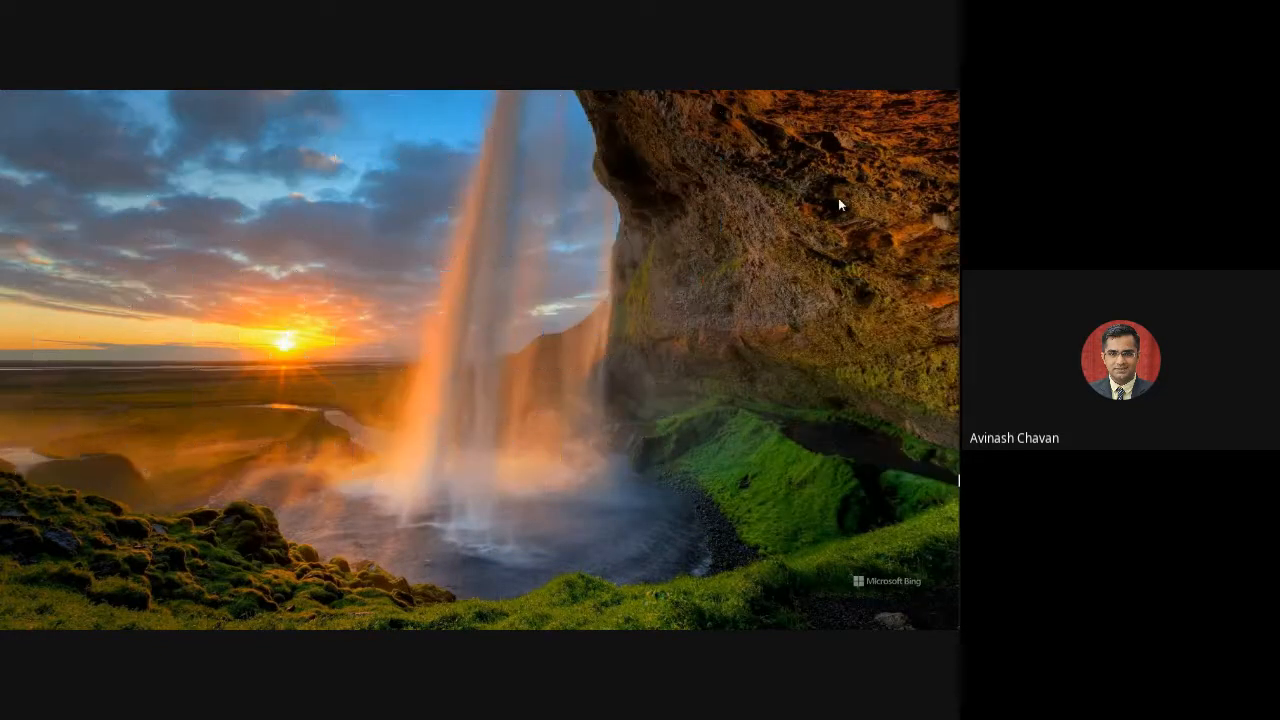
right_click(838, 195)
left_click(852, 229)
right_click(852, 228)
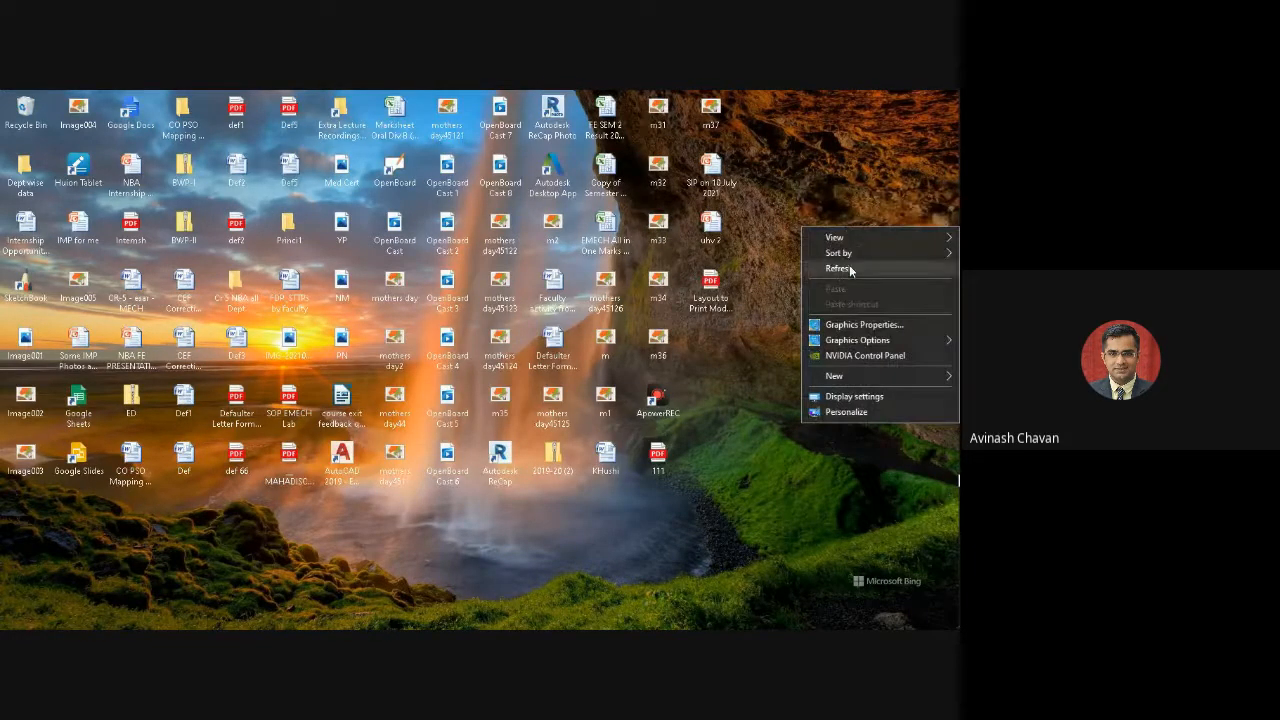
left_click(843, 264)
right_click(843, 262)
left_click(835, 297)
right_click(830, 294)
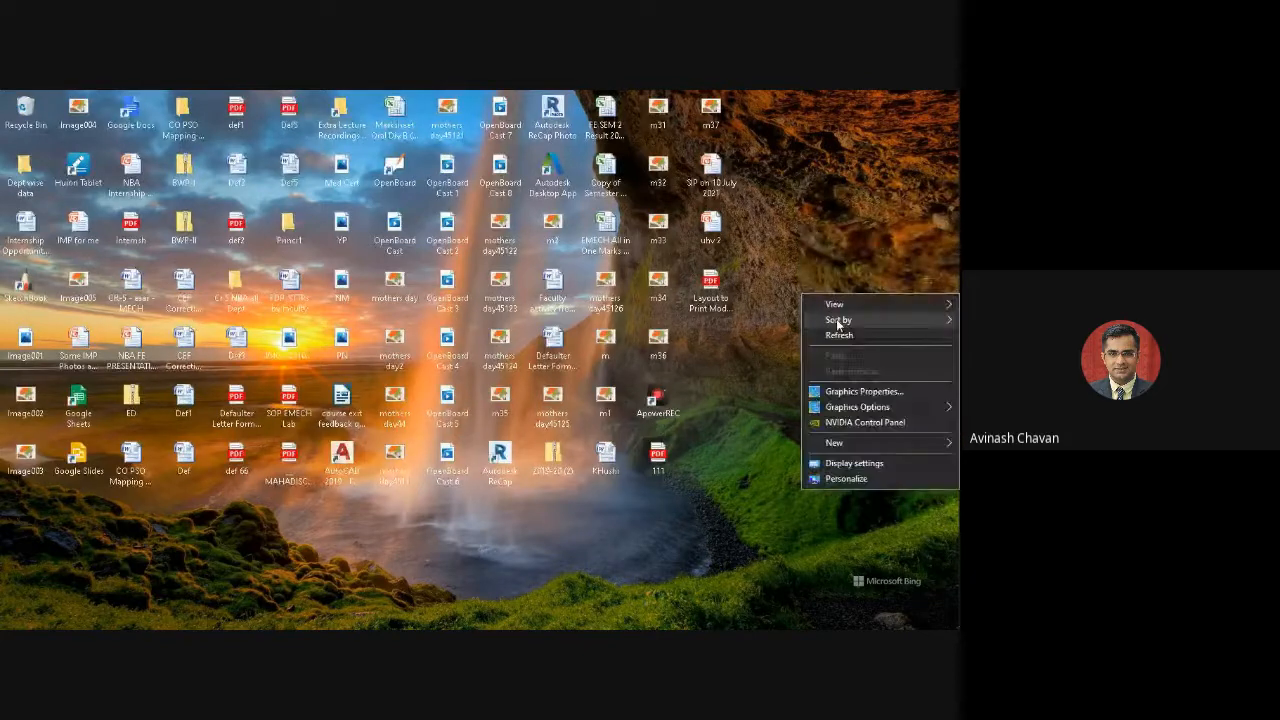
left_click(841, 337)
Switch back to Drawing1.dwg in AutoCAD and examine the hidden edge inside the top view's plate outline.
key("alt+Tab")
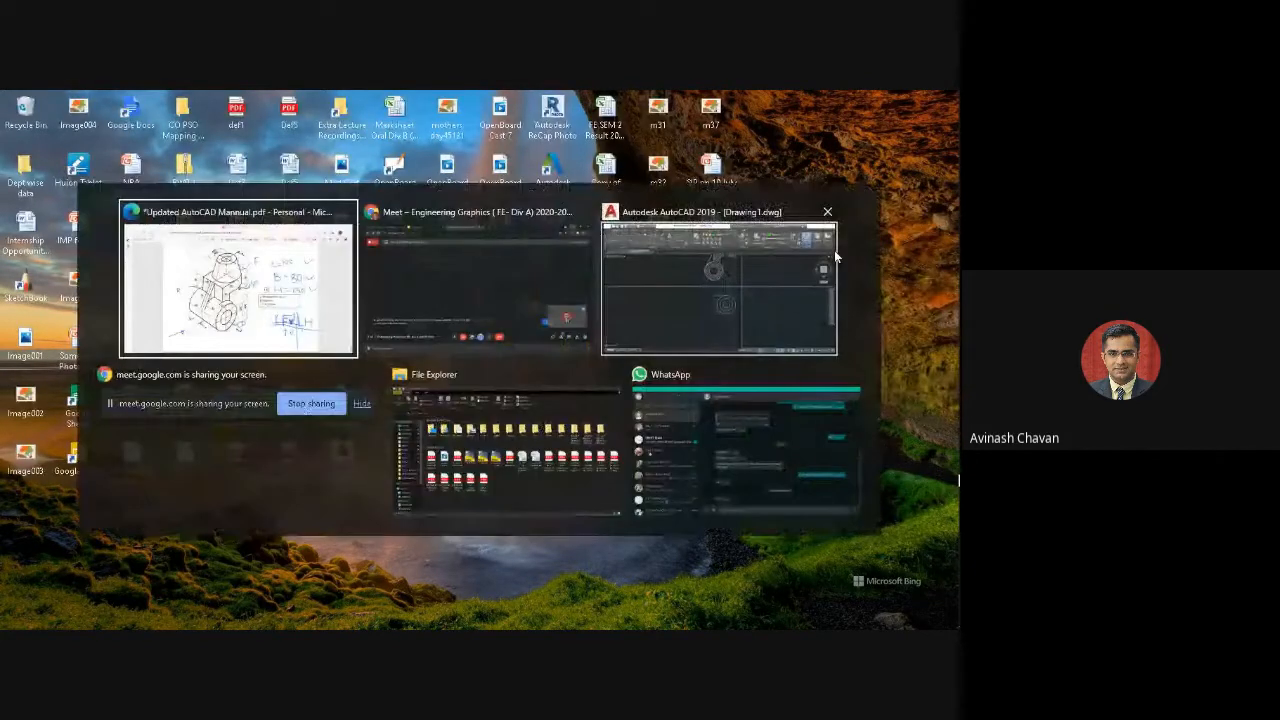
left_click(835, 257)
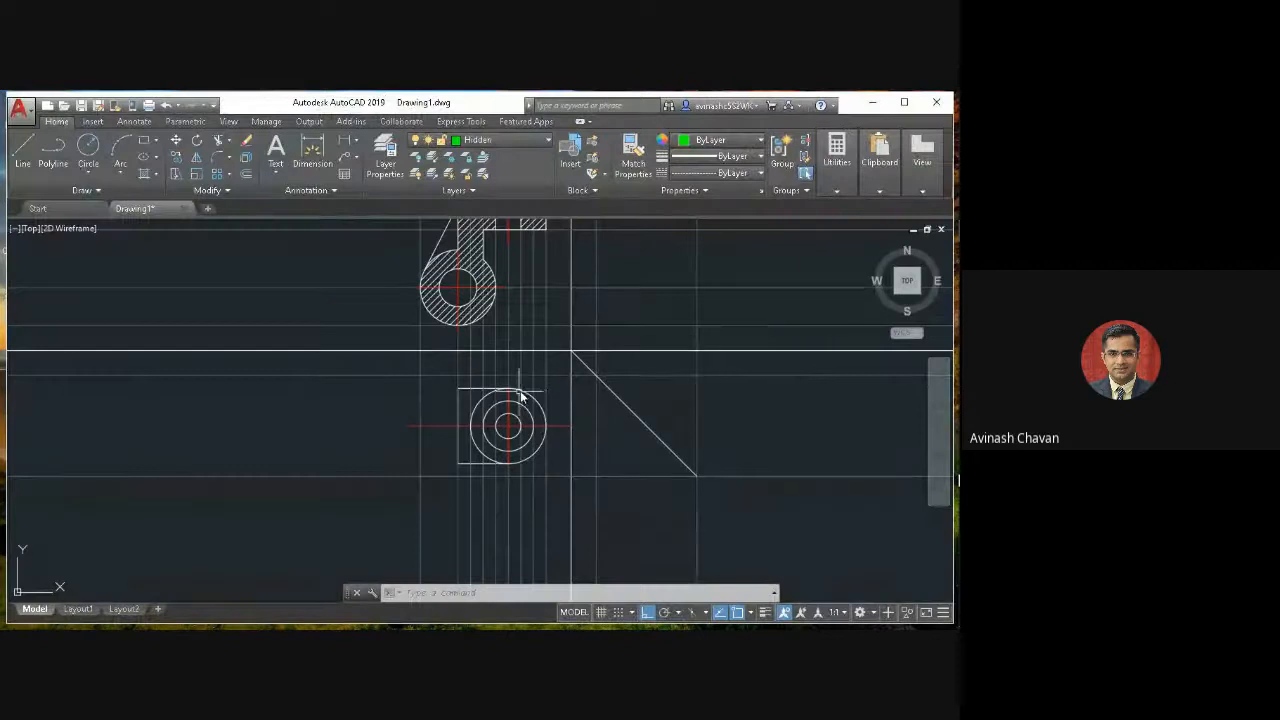
scroll(497, 396, "up", 3)
scroll(499, 388, "down", 3)
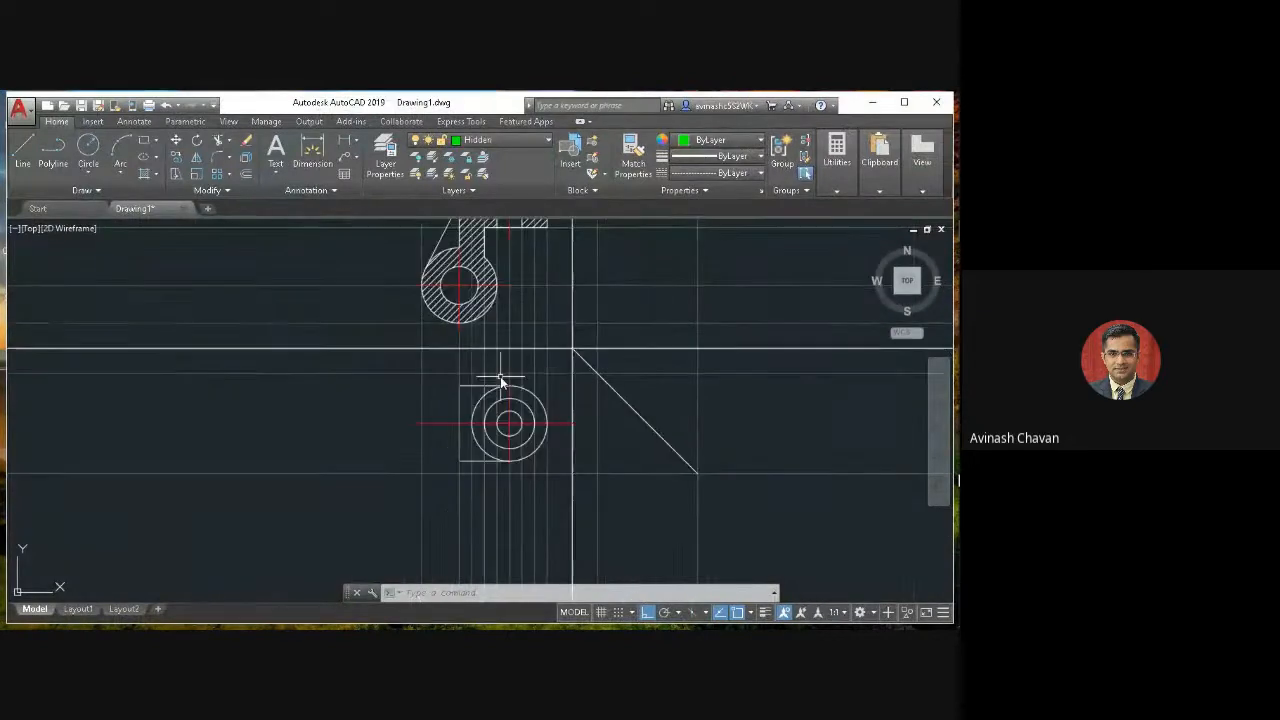
middle_click_drag(501, 383, 449, 391)
scroll(434, 420, "up", 4)
scroll(441, 390, "down", 2)
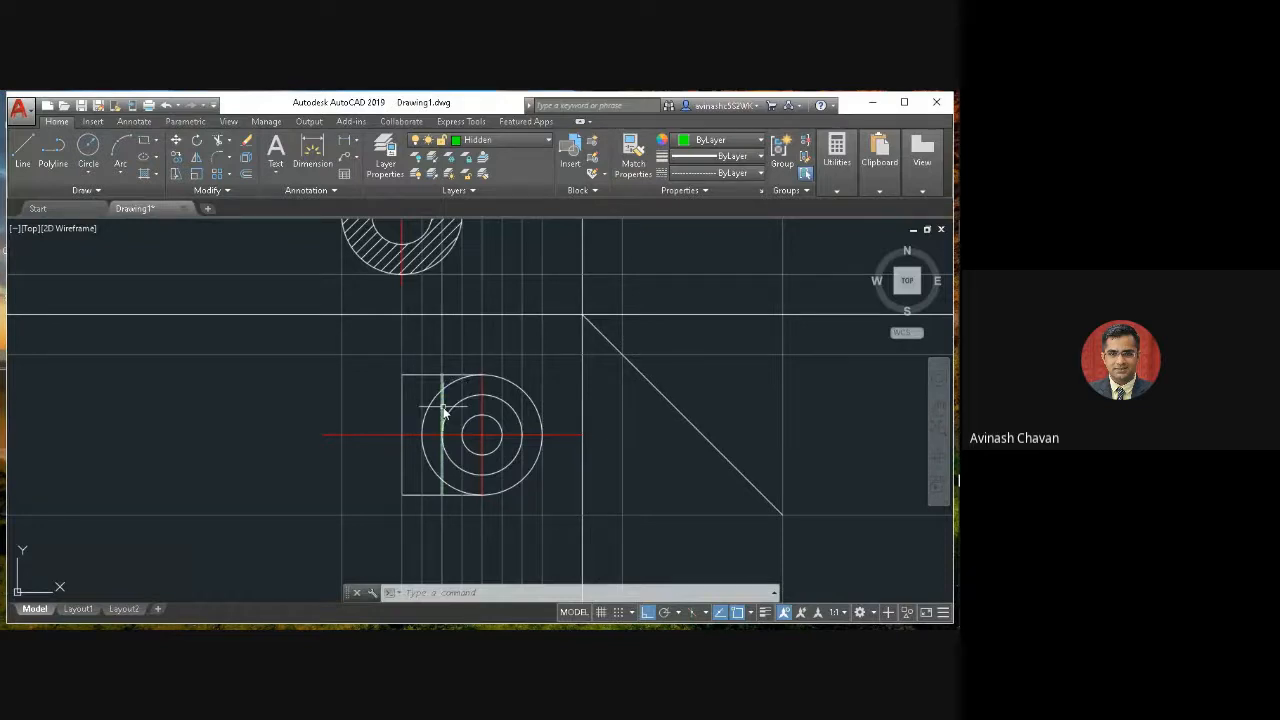
middle_click_drag(500, 368, 554, 408)
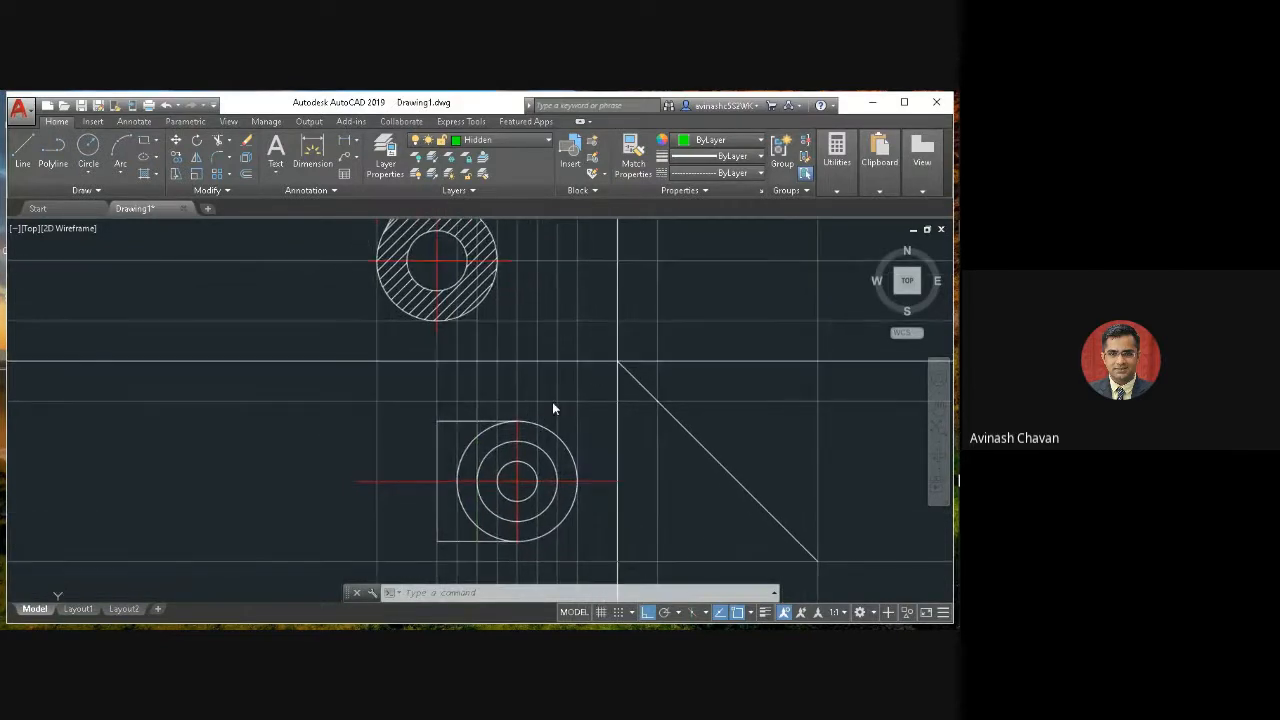
Check the rib thickness in the PDF manual, then offset the top view's horizontal centre line by 6 to both sides in AutoCAD.
scroll(583, 366, "down", 5)
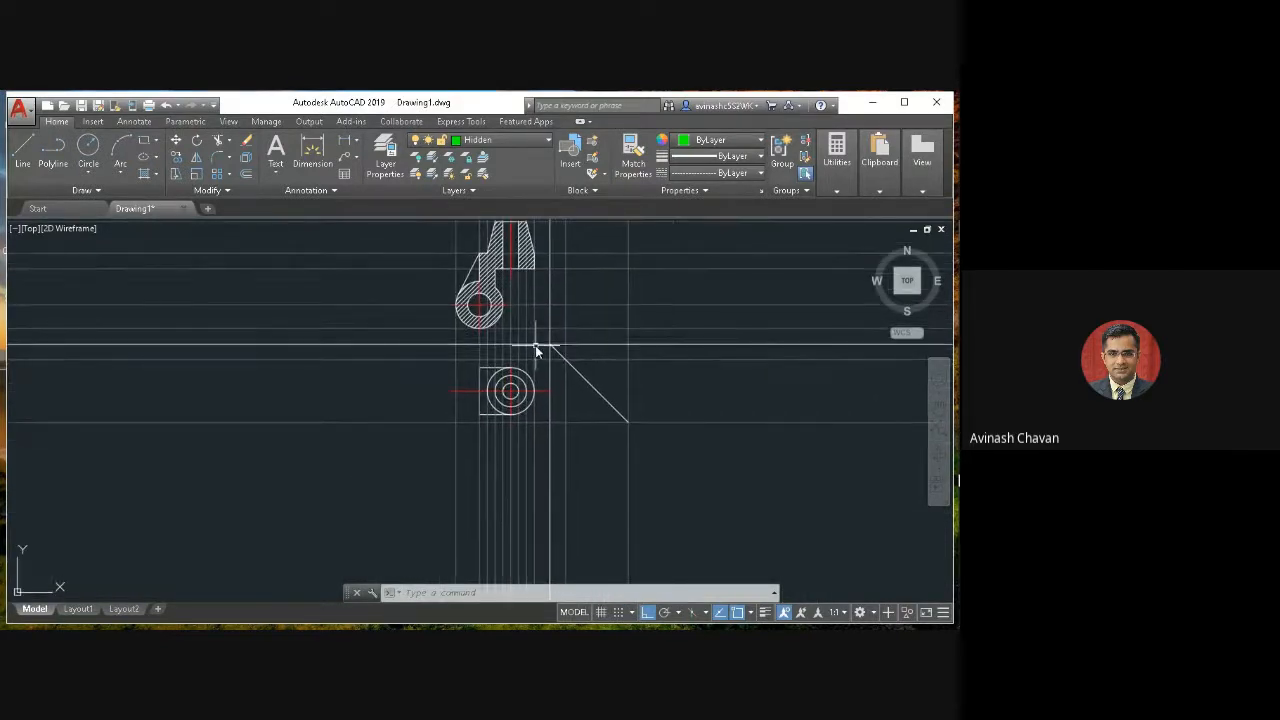
middle_click_drag(535, 347, 545, 382)
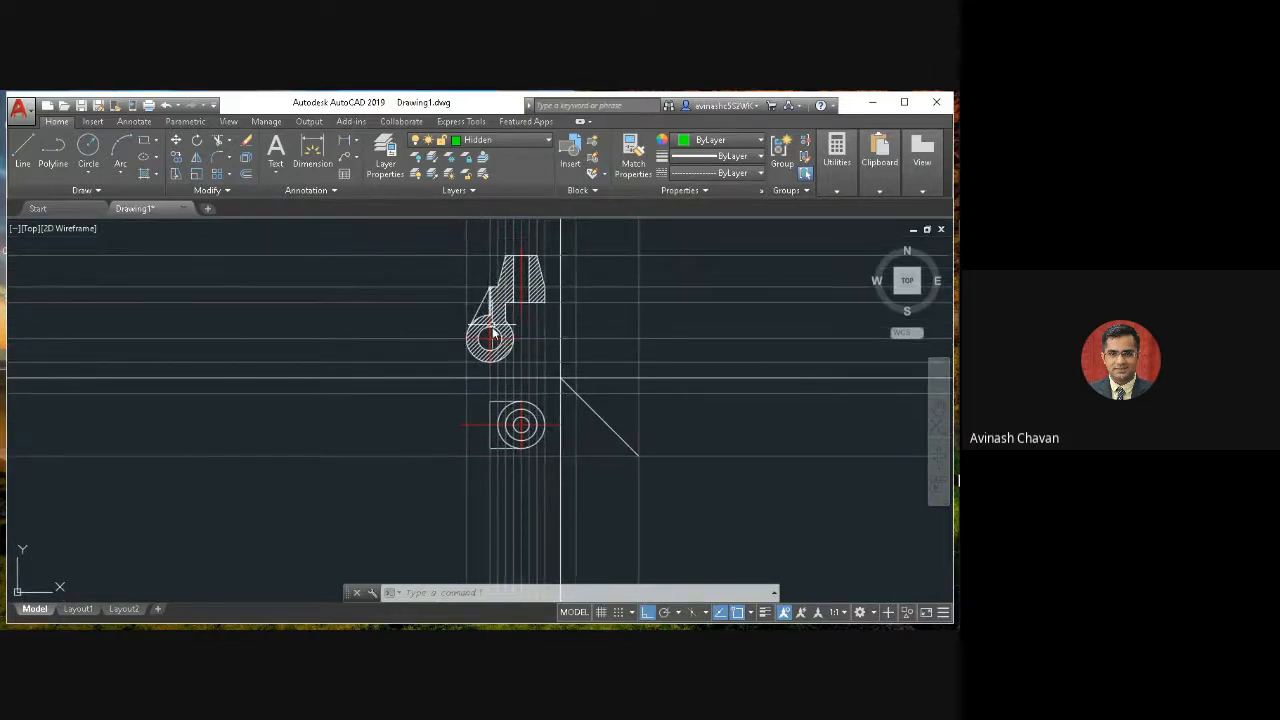
scroll(490, 325, "up", 3)
scroll(497, 320, "down", 2)
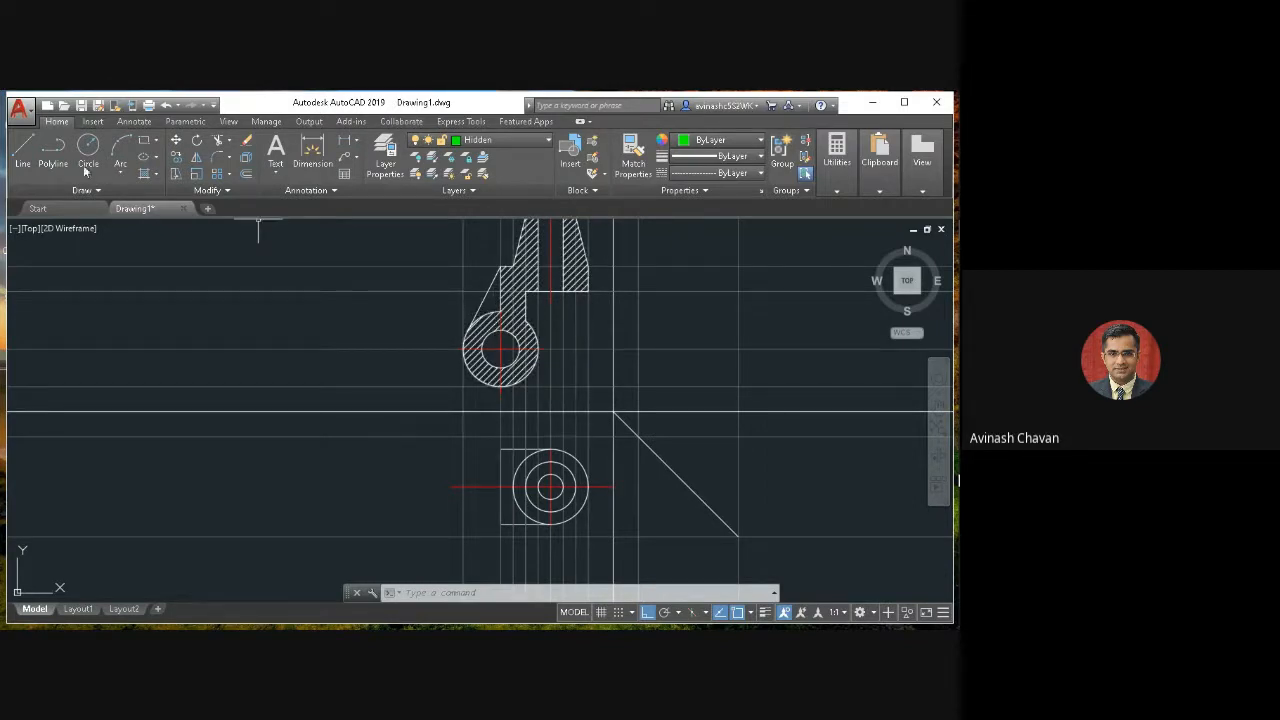
middle_click_drag(390, 336, 361, 329)
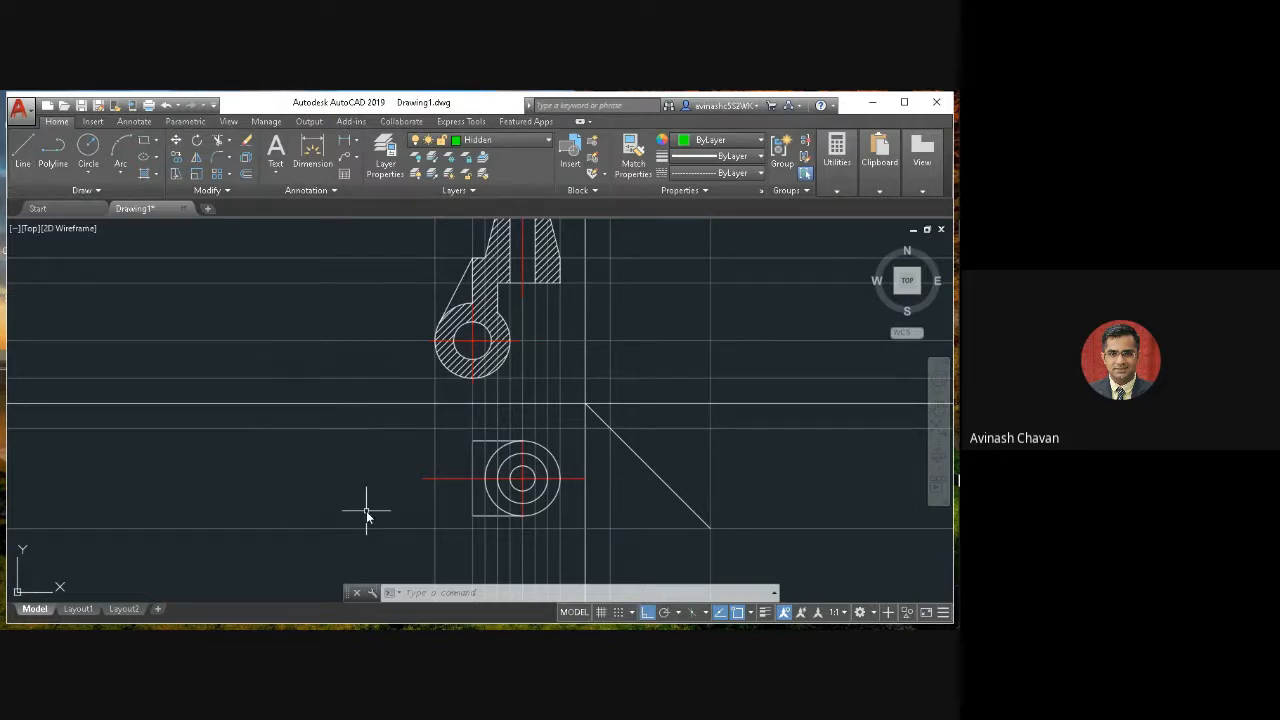
key("Return")
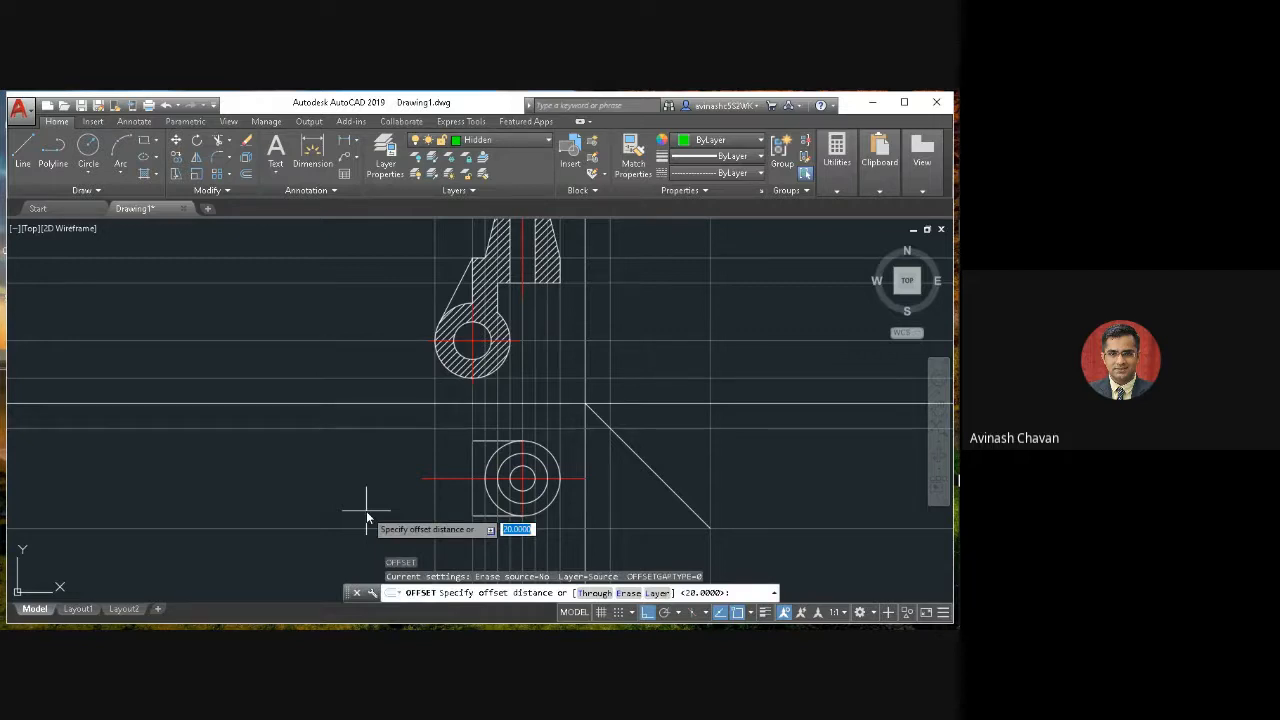
key("alt+Tab")
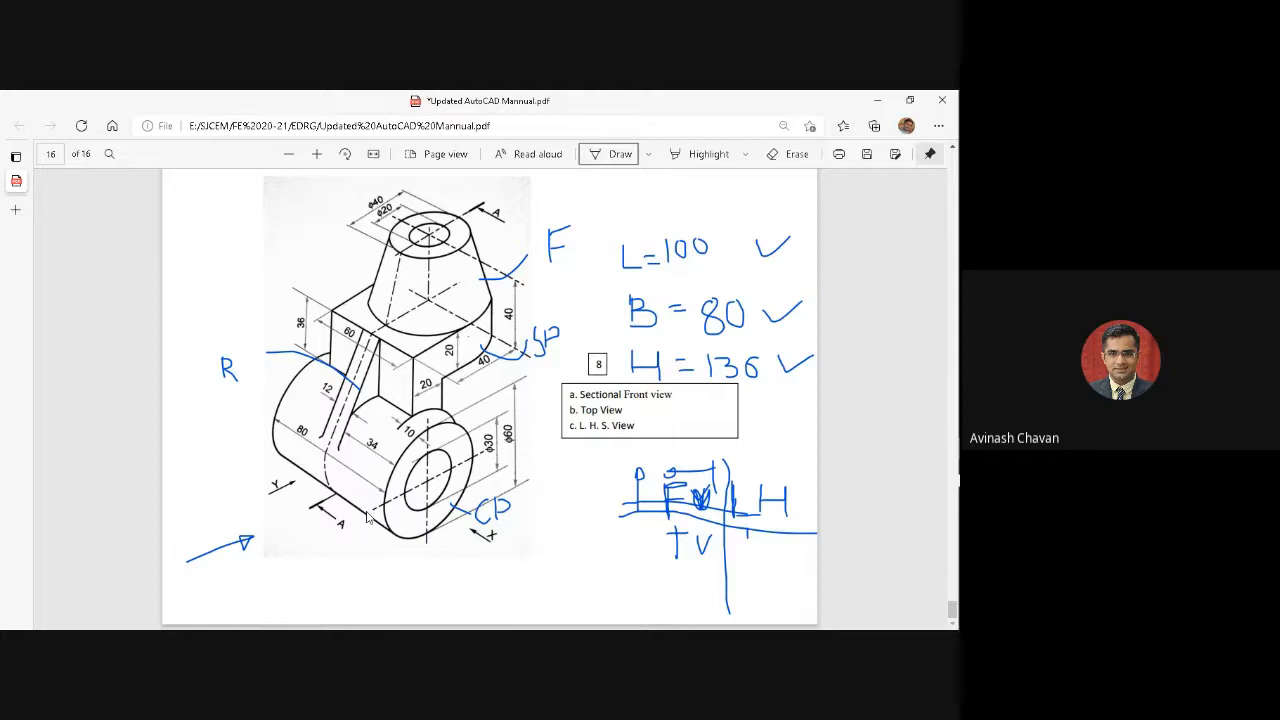
key("alt+Tab")
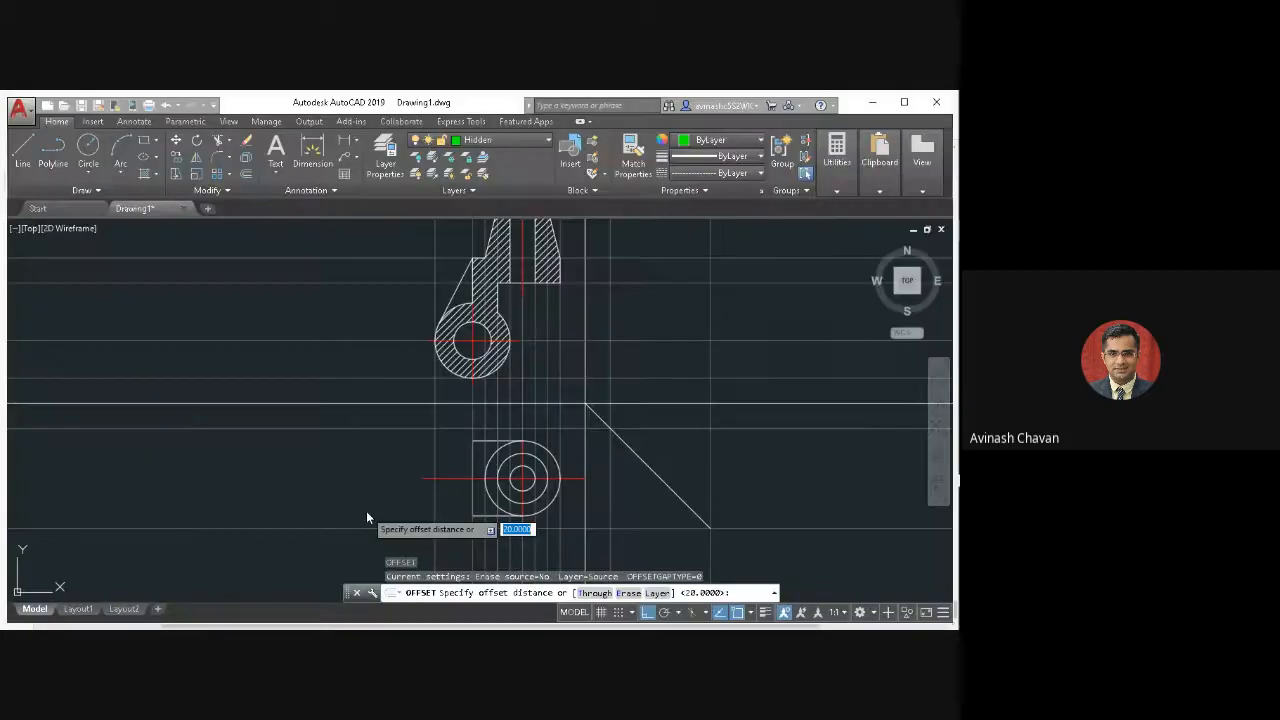
type("6")
key("Return")
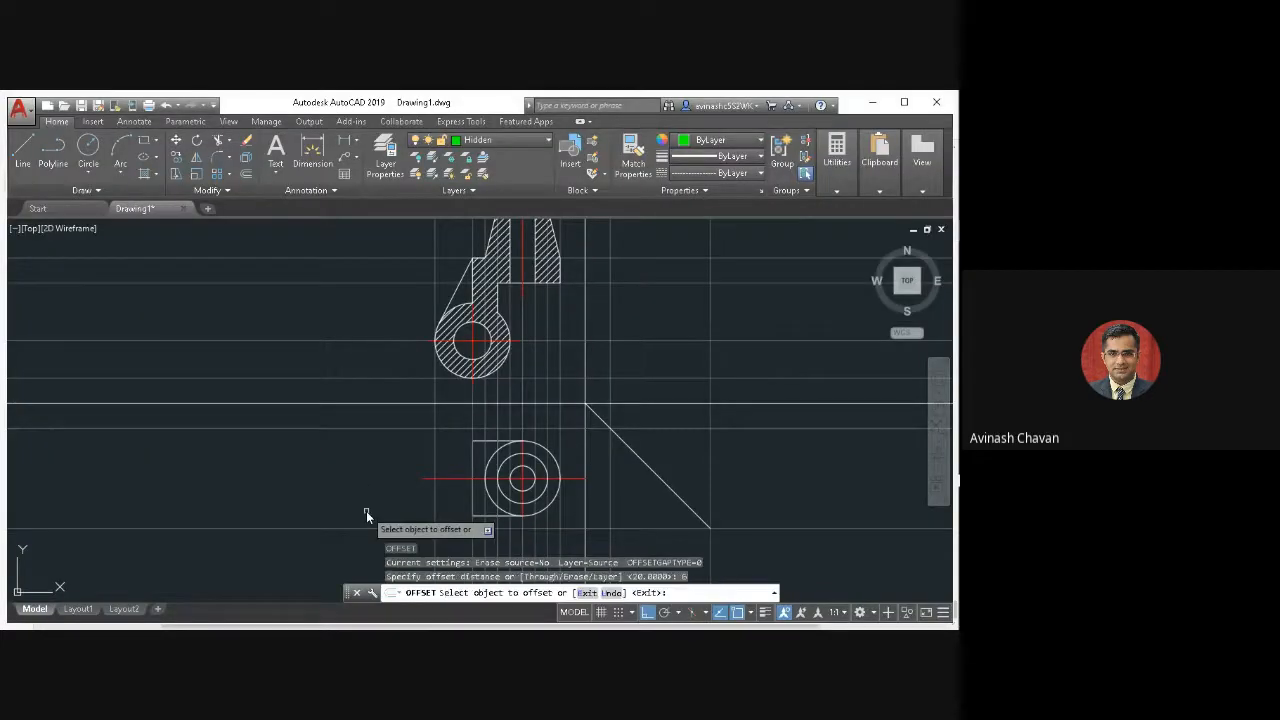
left_click(459, 477)
left_click(458, 470)
left_click(459, 478)
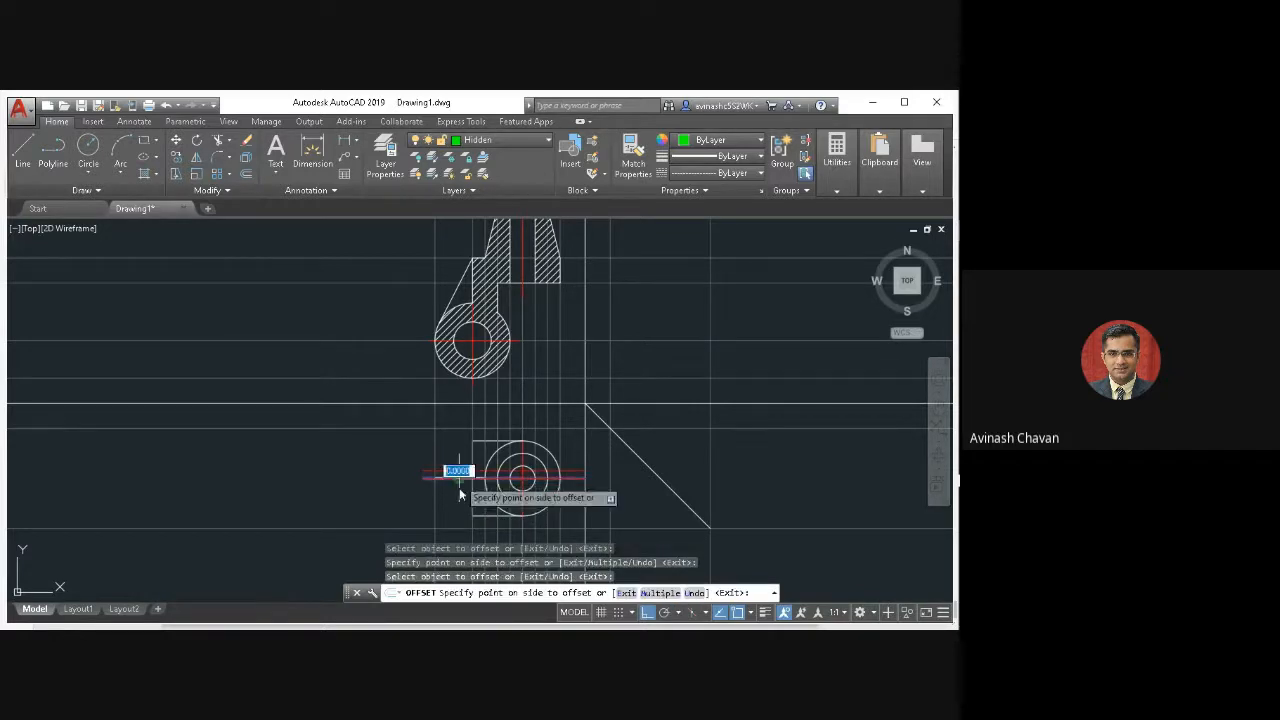
left_click(464, 506)
key("Escape")
Shorten both offset lines in the top view by stretching their right ends back to the plate's left edge.
scroll(470, 511, "up", 2)
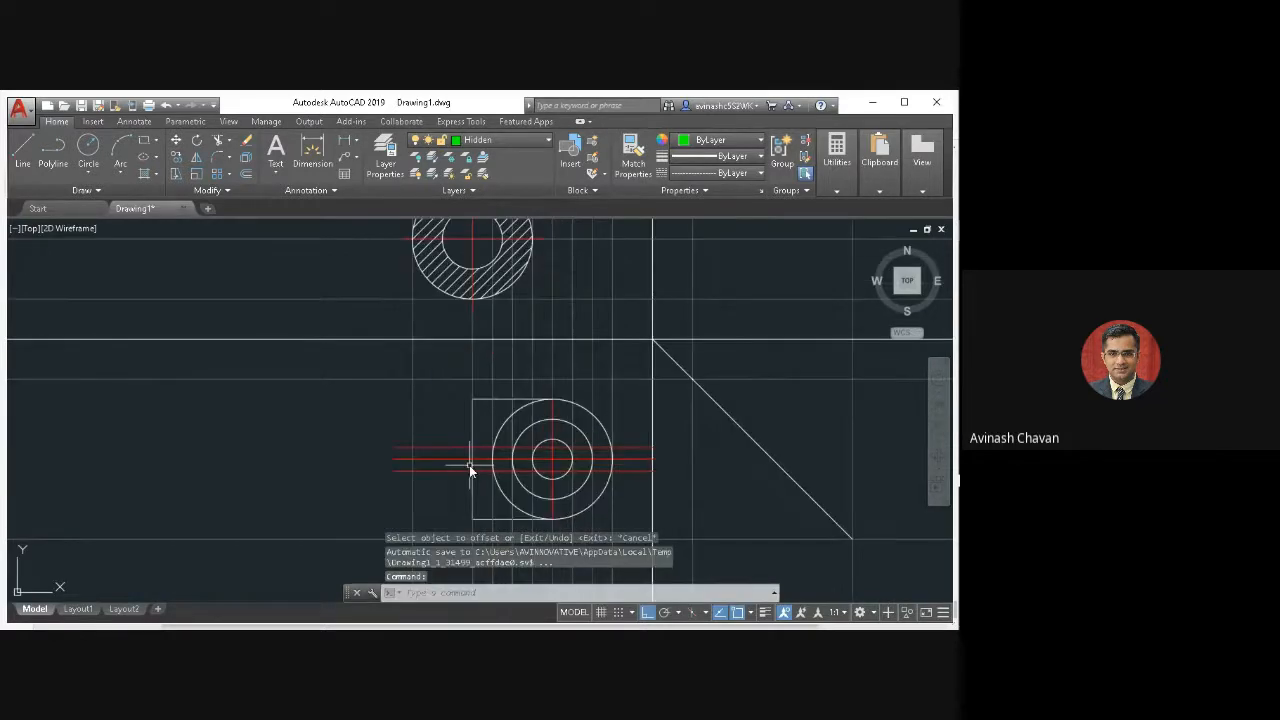
left_click(452, 447)
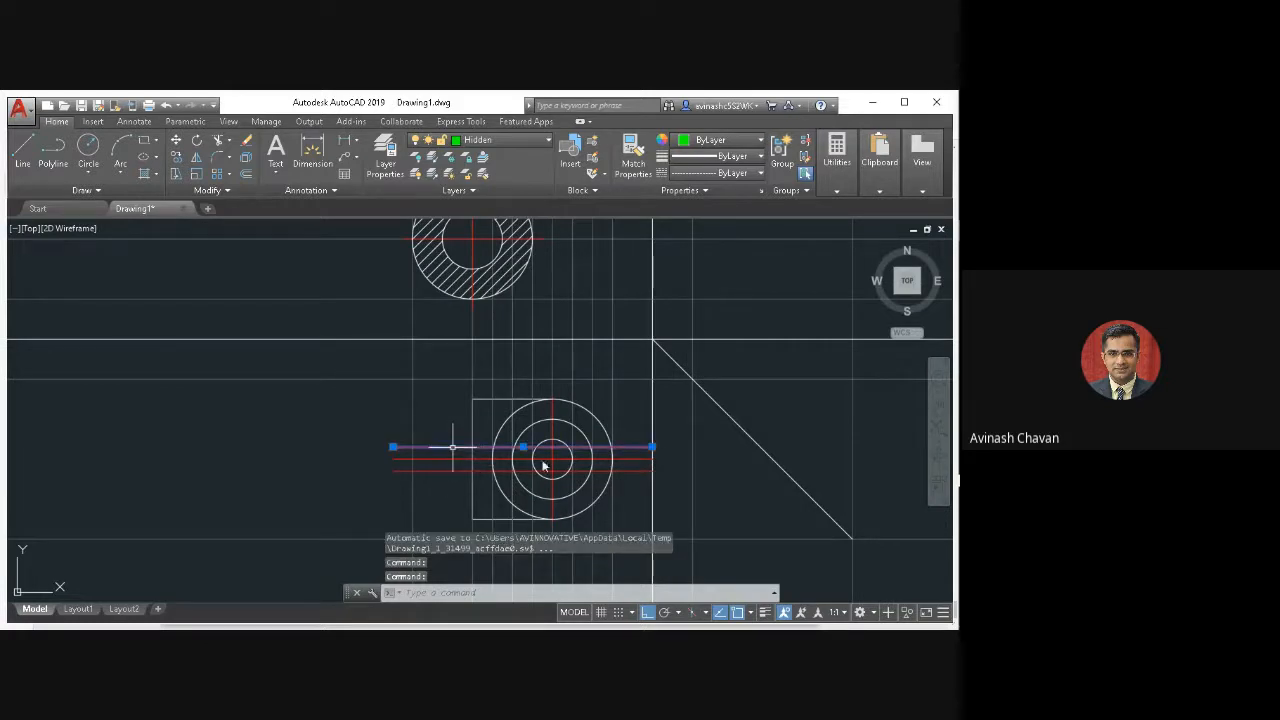
left_click(653, 447)
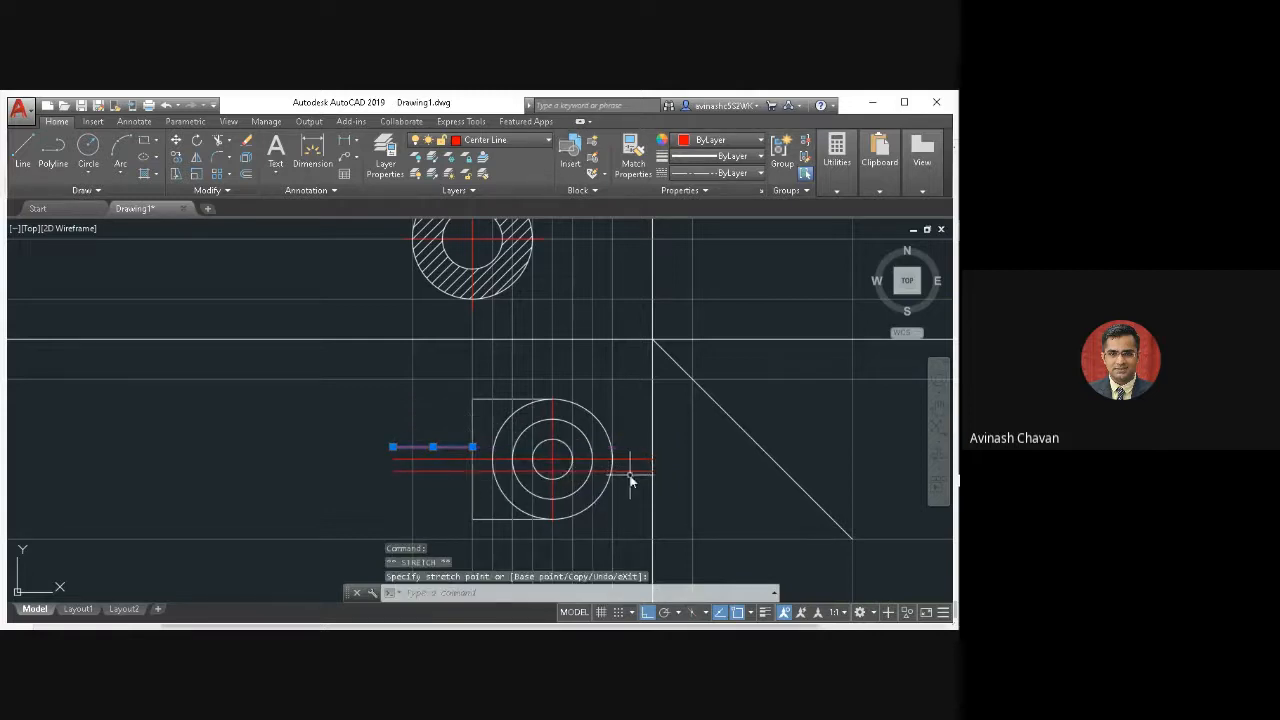
left_click(631, 471)
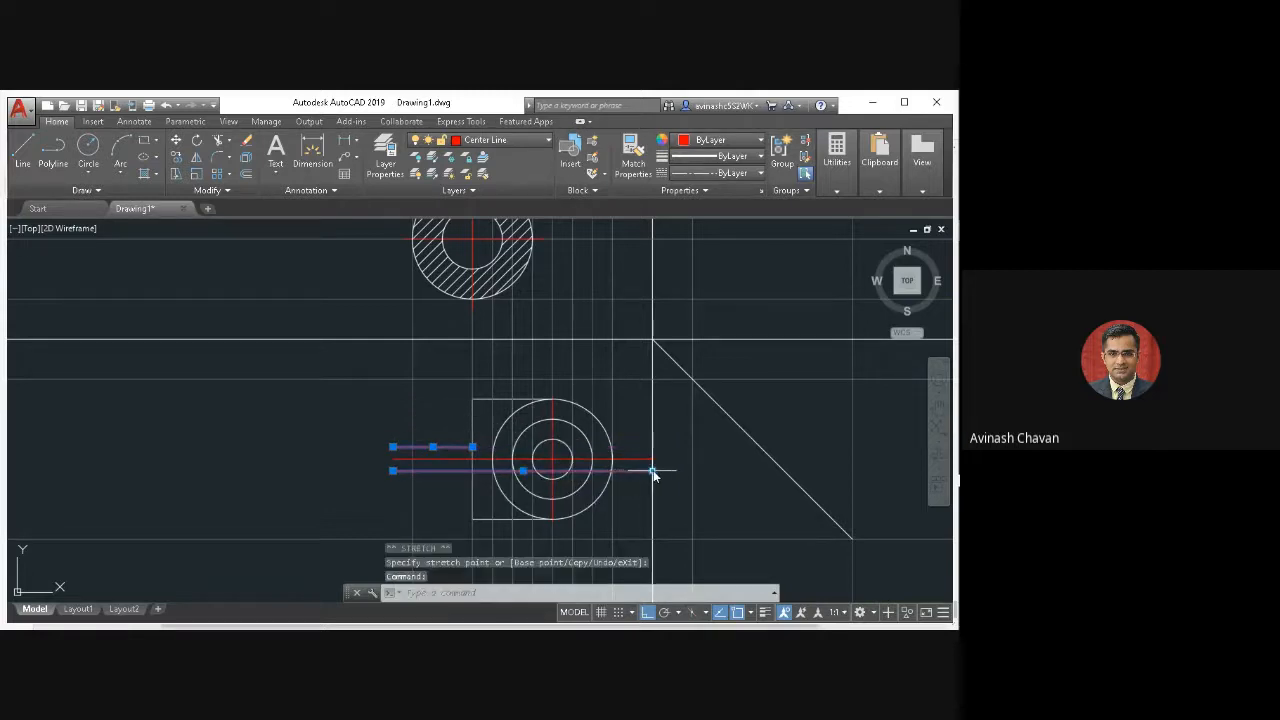
left_click(652, 471)
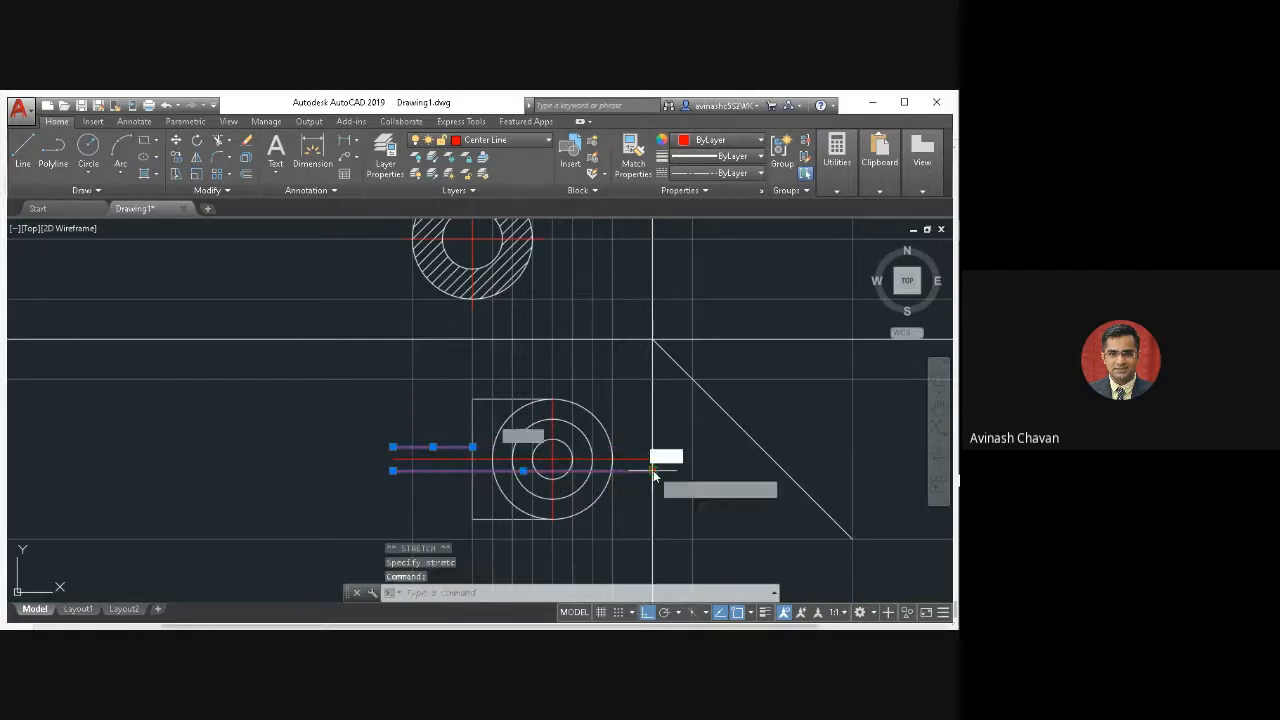
left_click(476, 478)
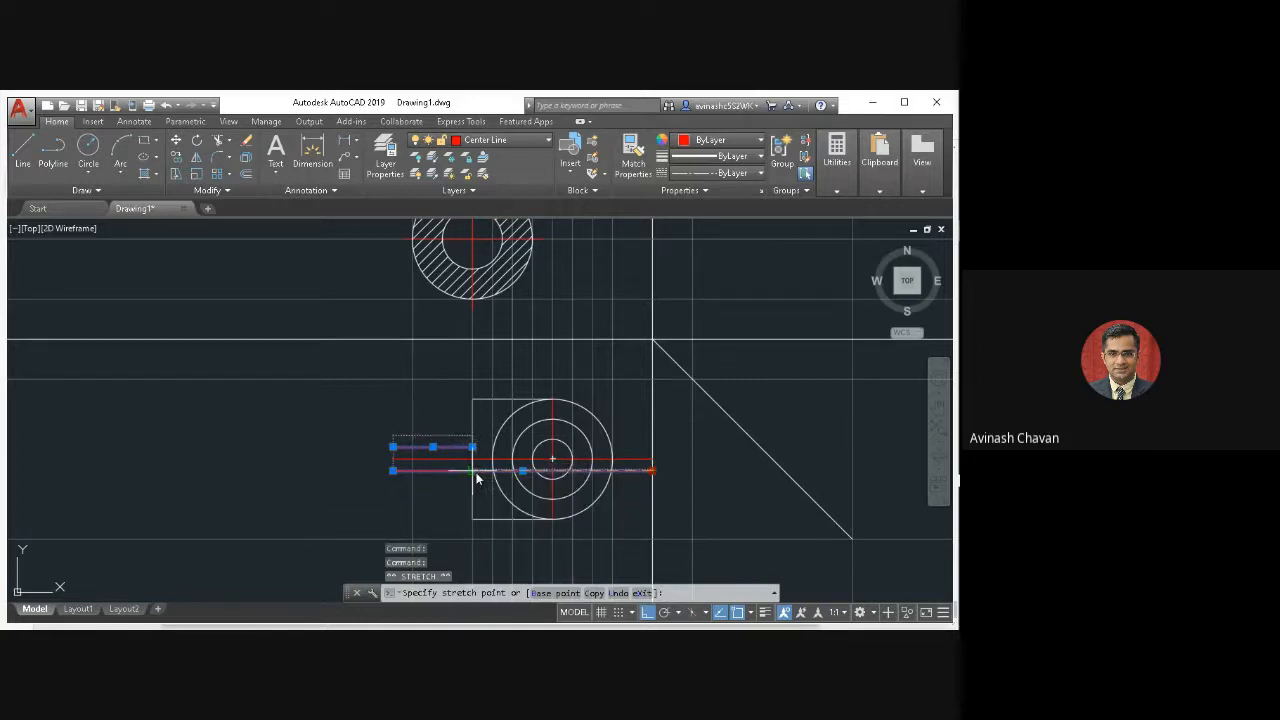
Stretch the left ends of both offset lines to the outermost projection line from the cylinder's left side.
left_click(412, 447)
left_click(390, 469)
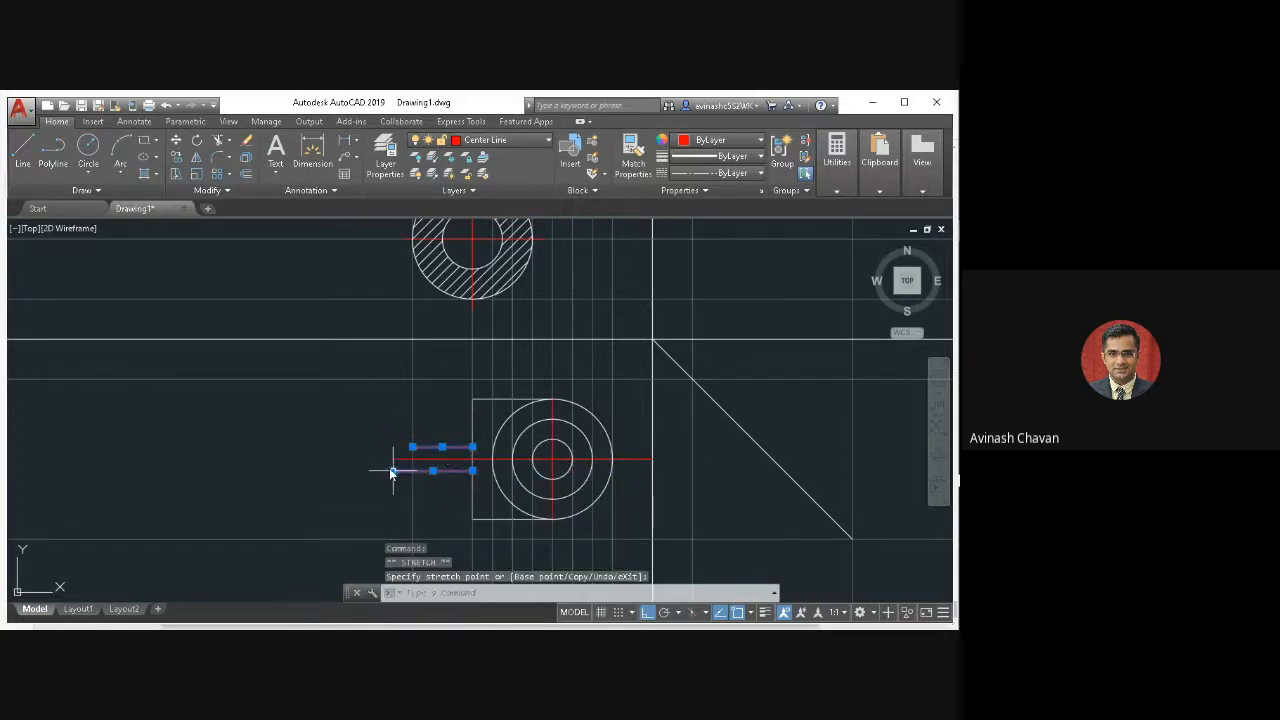
mouse_move(392, 471)
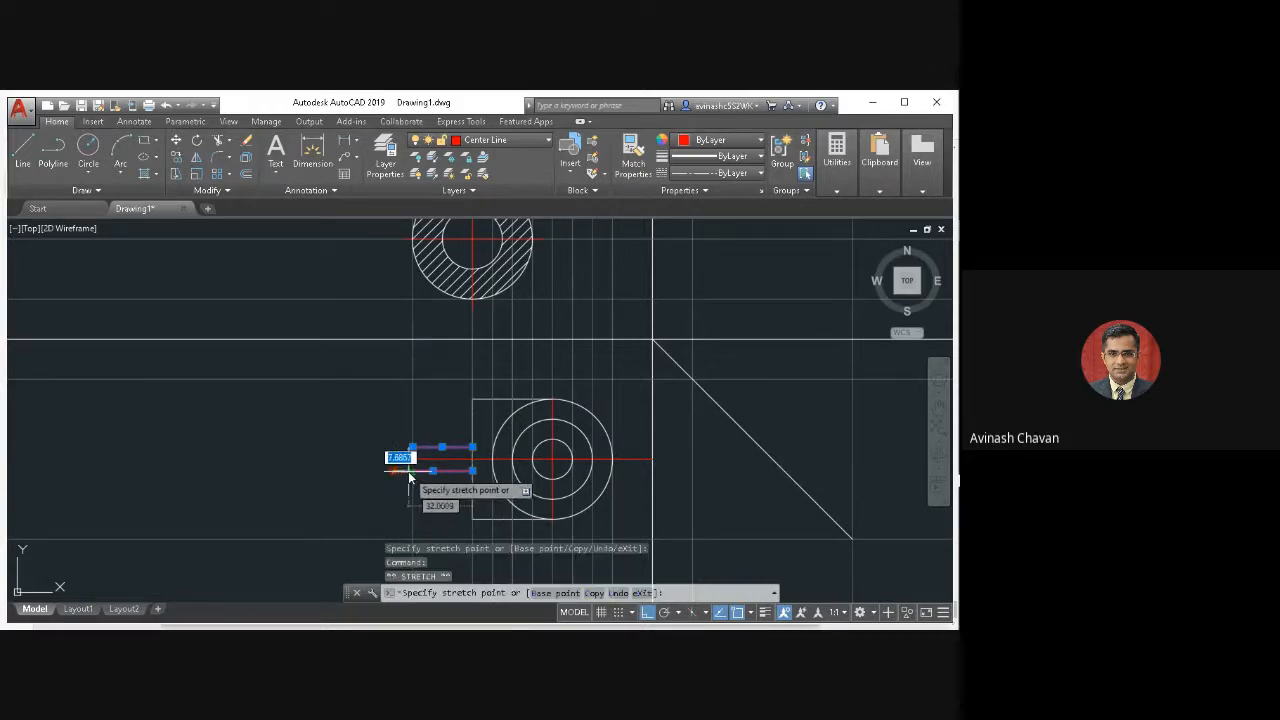
key("Escape")
Compare the left ends of the rib lines with the hatched circle and sloping rib edge in the sectional front view.
scroll(396, 462, "down", 3)
mouse_move(396, 459)
middle_mouse_down()
mouse_move(373, 465)
mouse_move(403, 466)
middle_mouse_up()
scroll(373, 458, "up", 4)
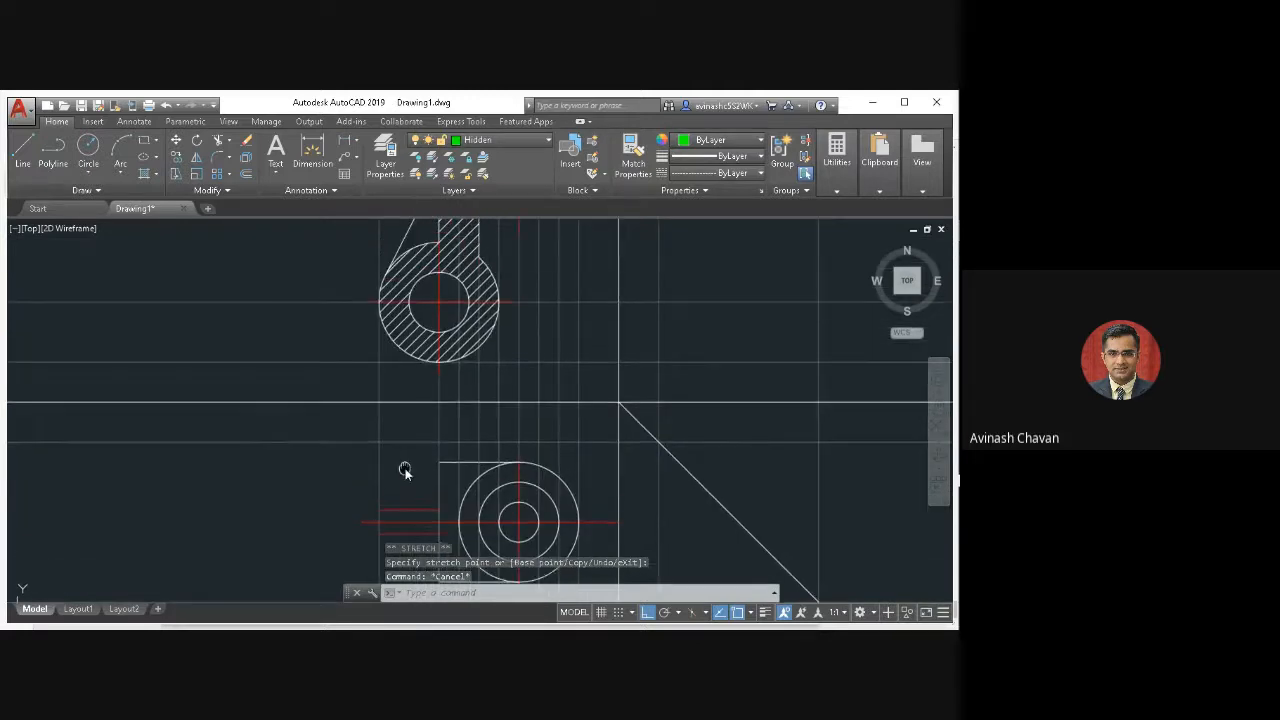
scroll(374, 517, "up", 4)
scroll(380, 503, "down", 2)
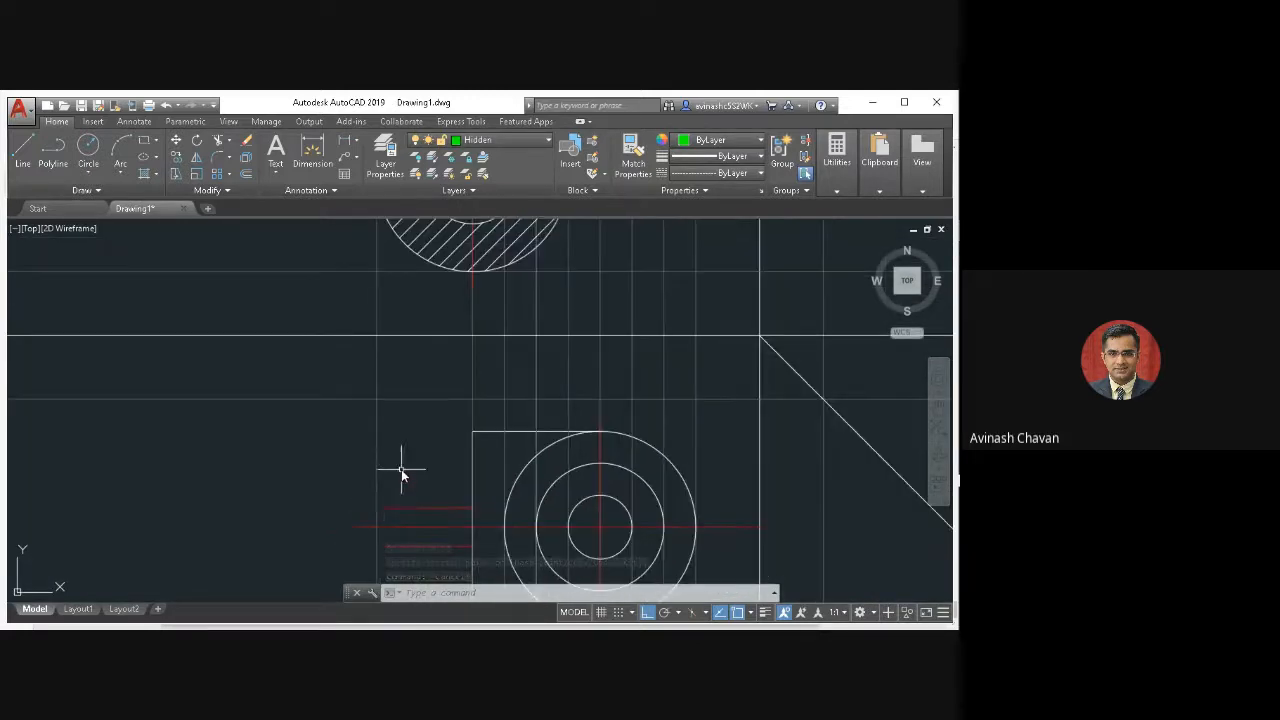
scroll(397, 511, "down", 2)
middle_click_drag(404, 495, 432, 501)
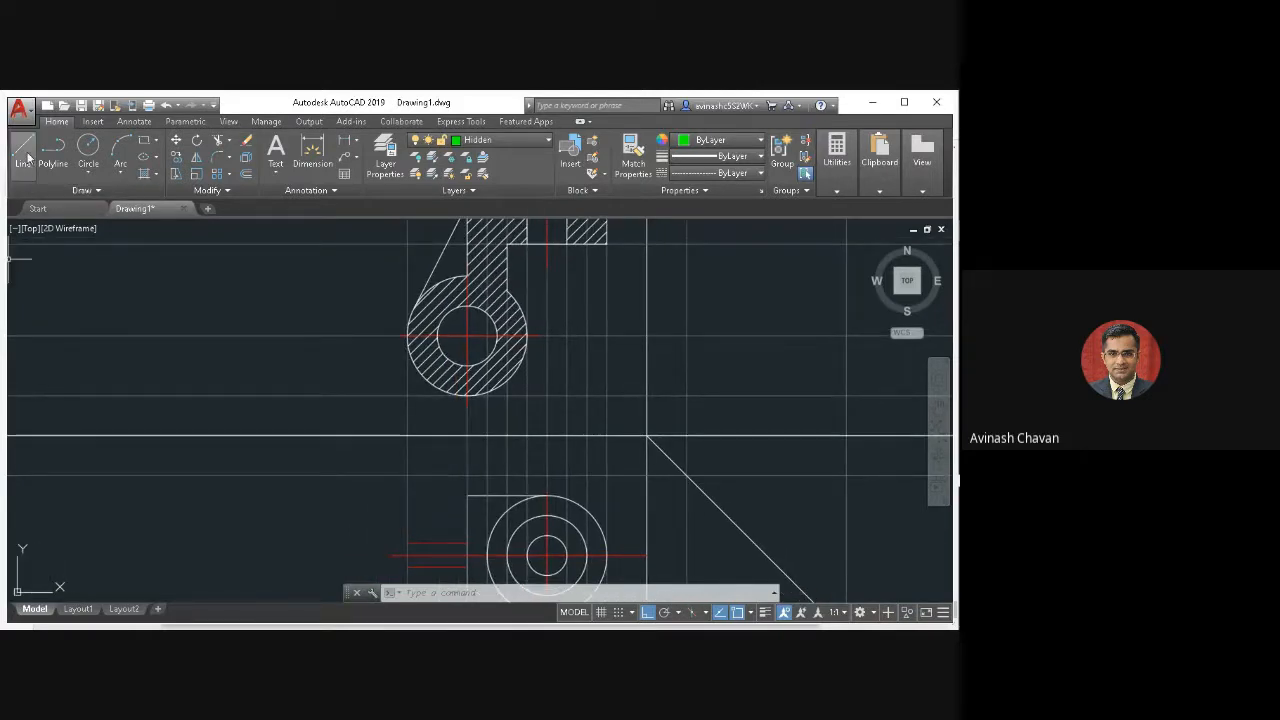
On the construction layer, project a vertical line from the rib's tangent point on the front view's circle down to the lower rib line.
left_click(498, 141)
left_click(490, 190)
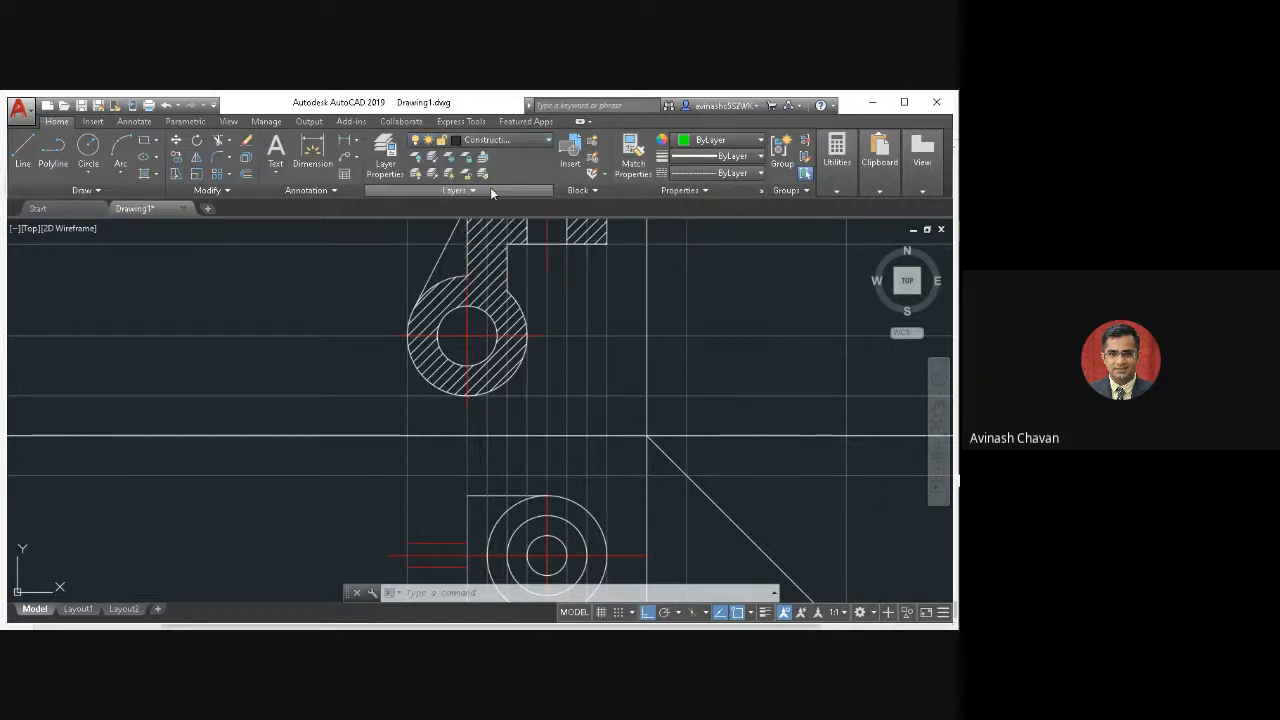
left_click(27, 158)
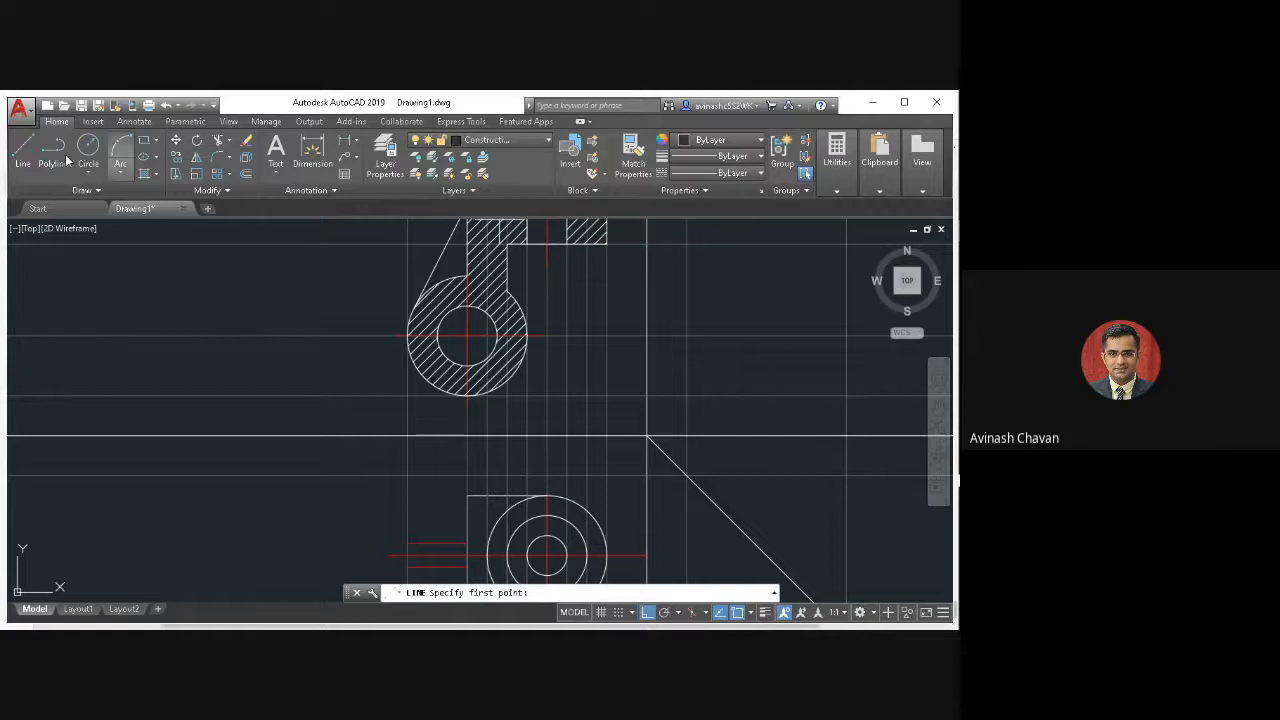
left_click(27, 164)
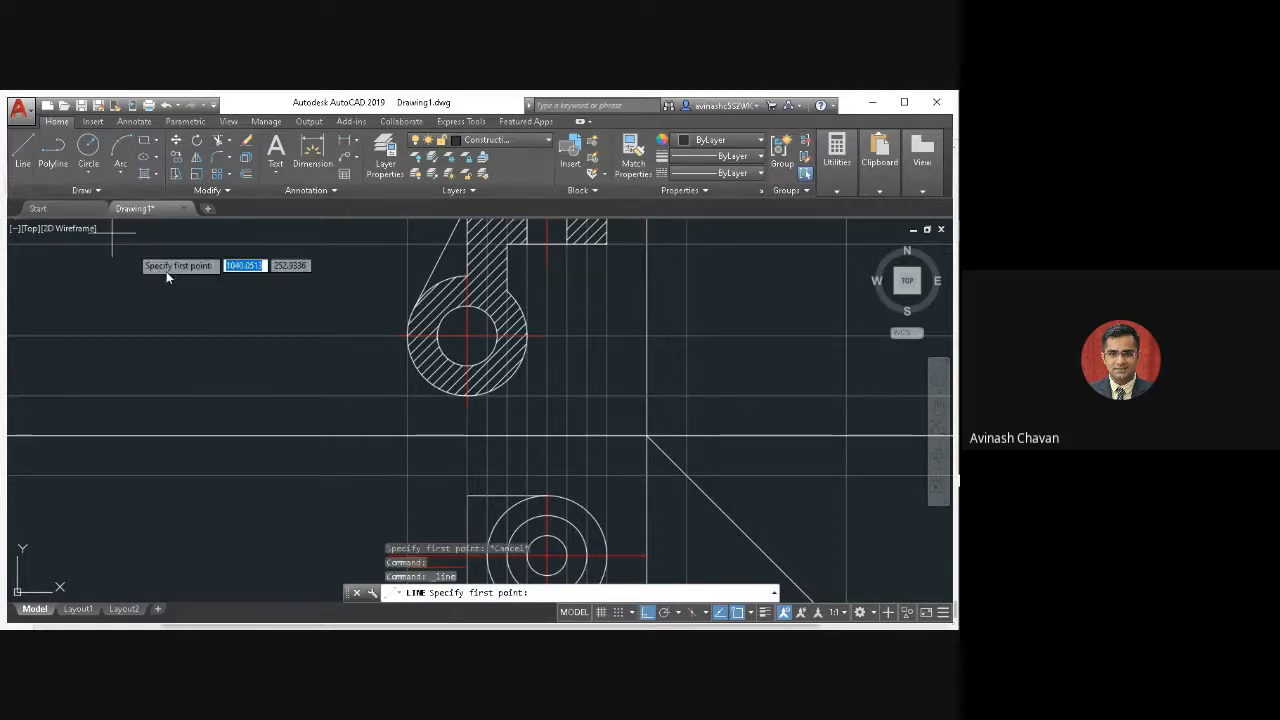
scroll(393, 345, "up", 2)
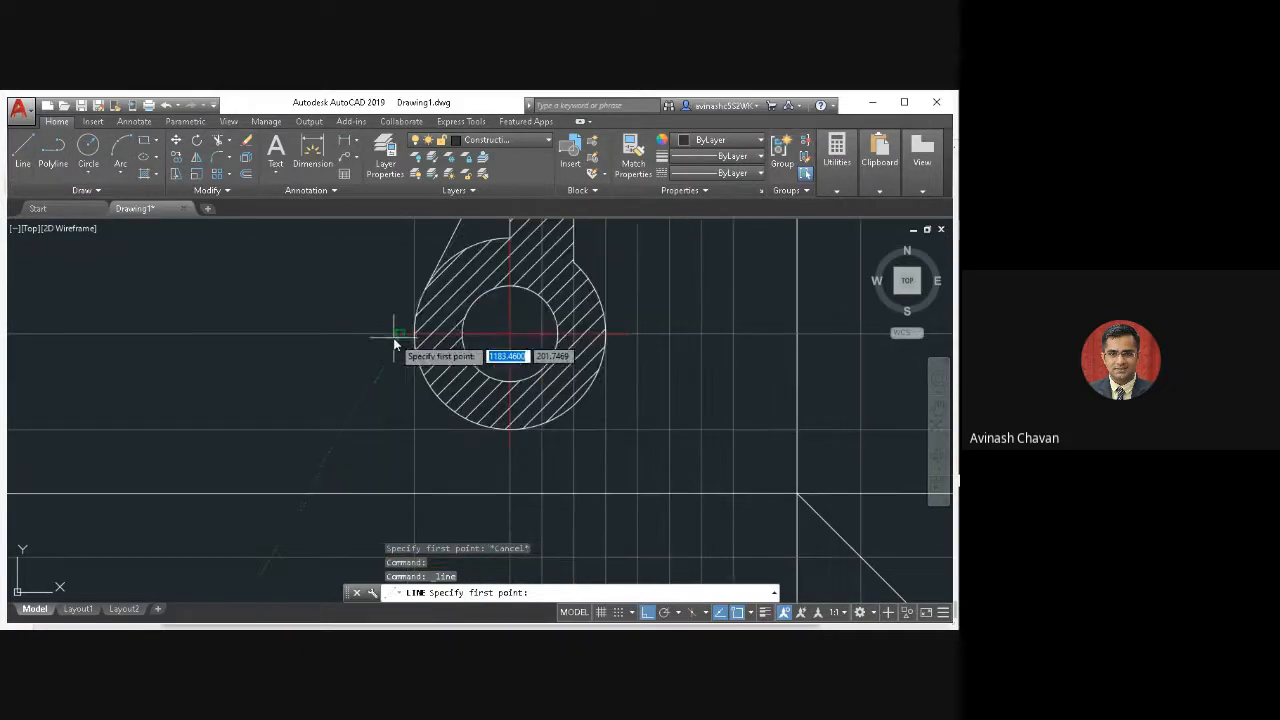
left_click(430, 283)
scroll(420, 465, "down", 3)
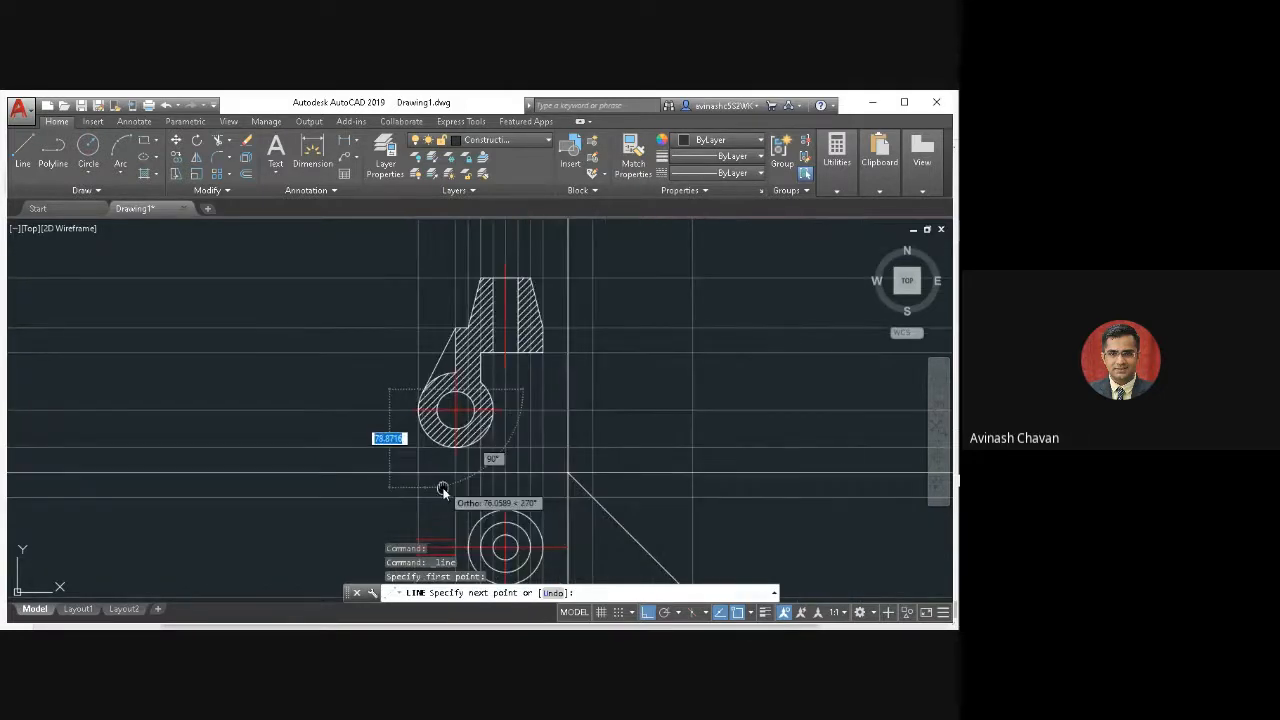
middle_click_drag(443, 490, 428, 288)
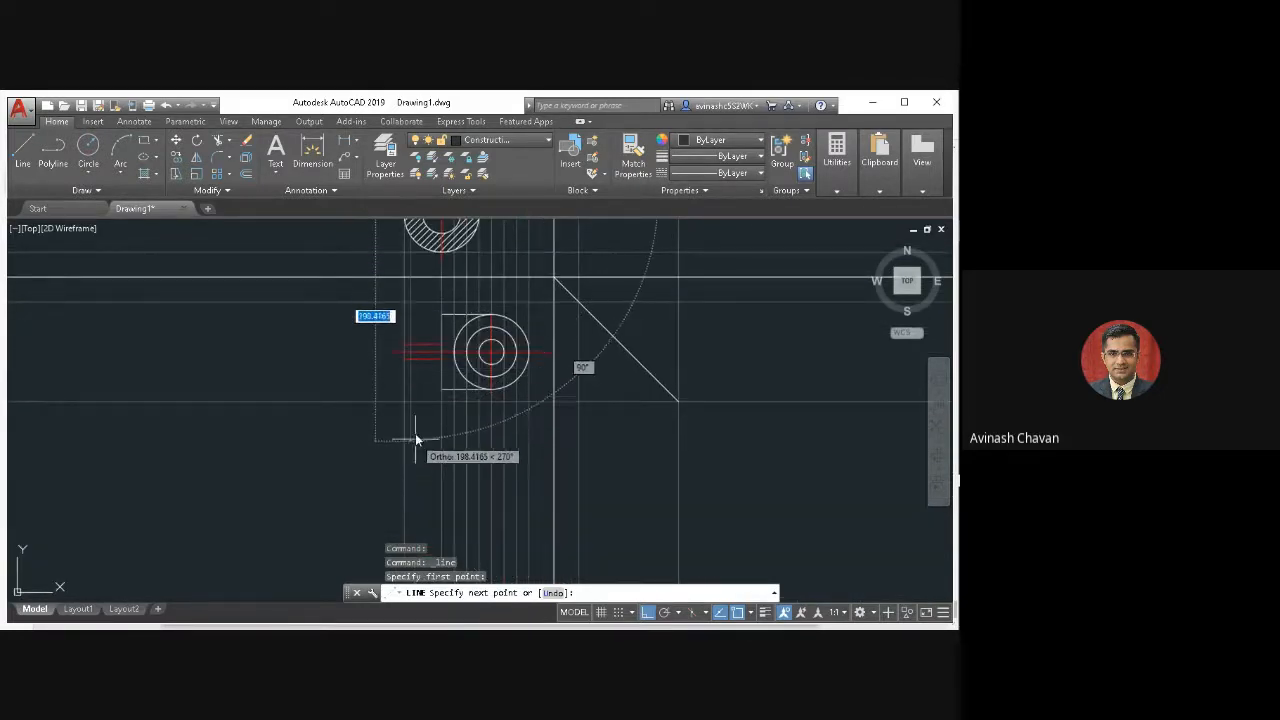
scroll(413, 386, "up", 4)
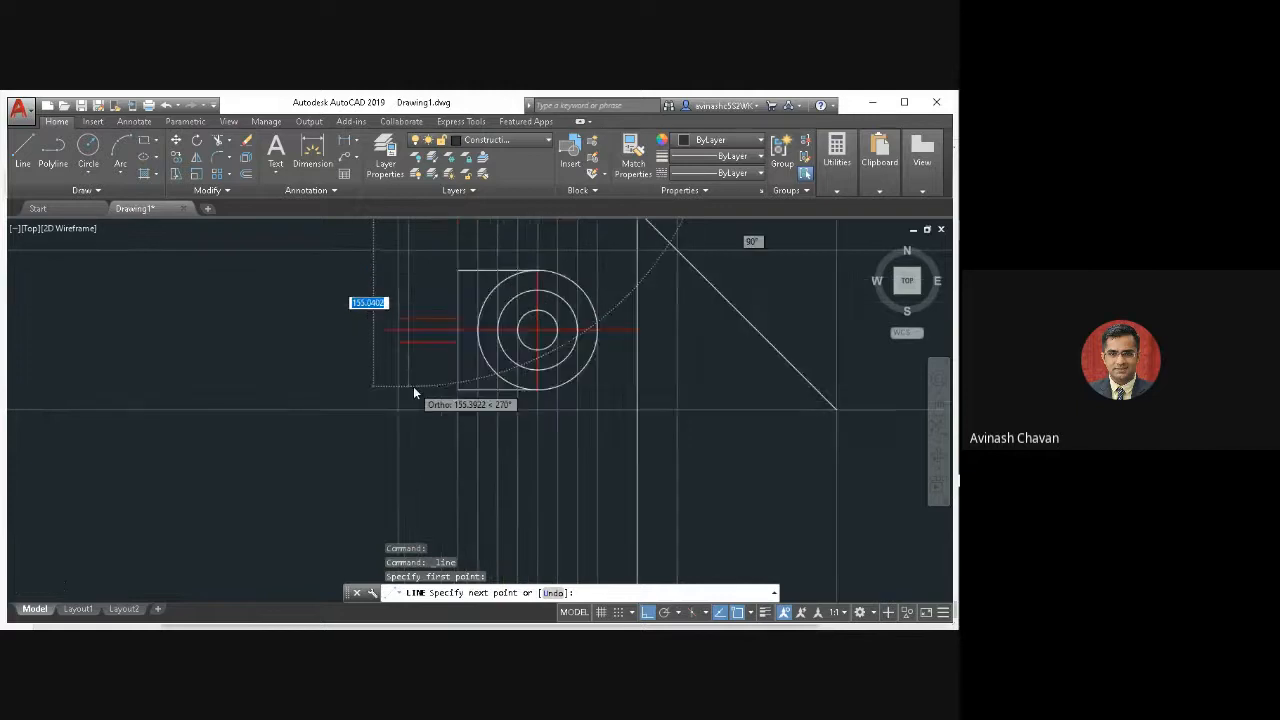
left_click(407, 321)
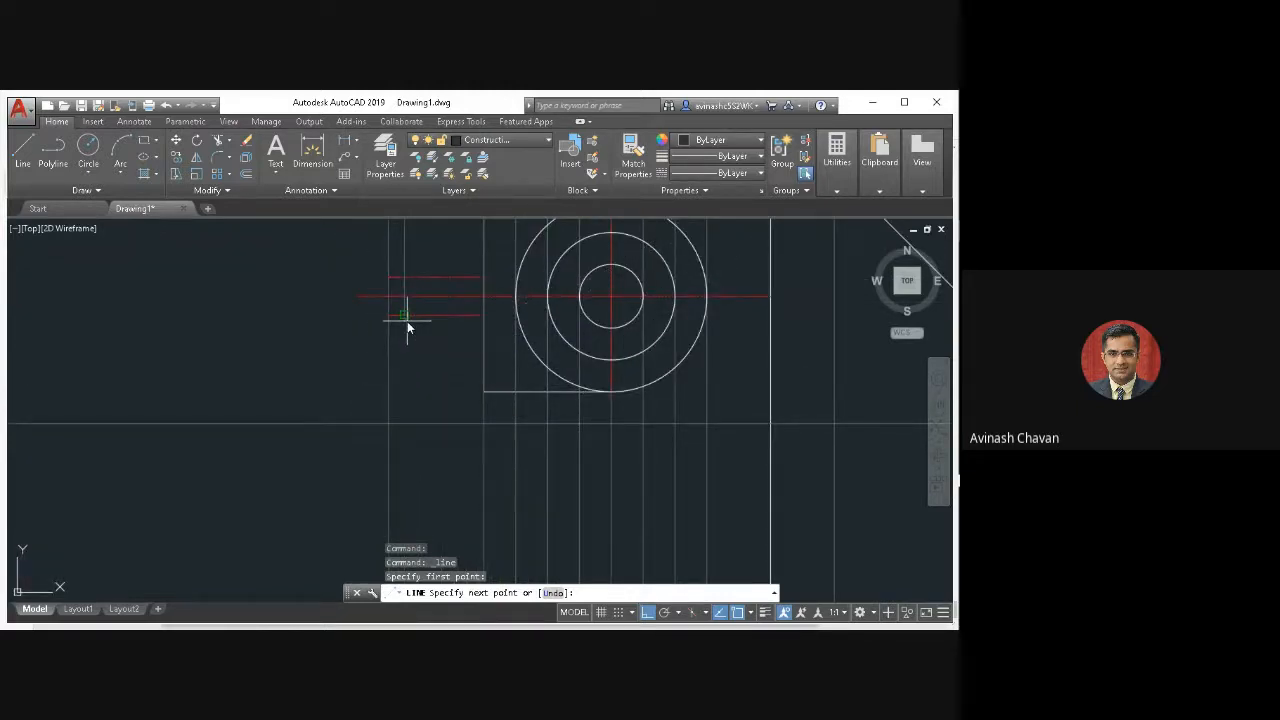
key("Escape")
Stretch the left ends of both rib lines in the top view to the vertical projection line from the tangent point.
scroll(425, 345, "up", 2)
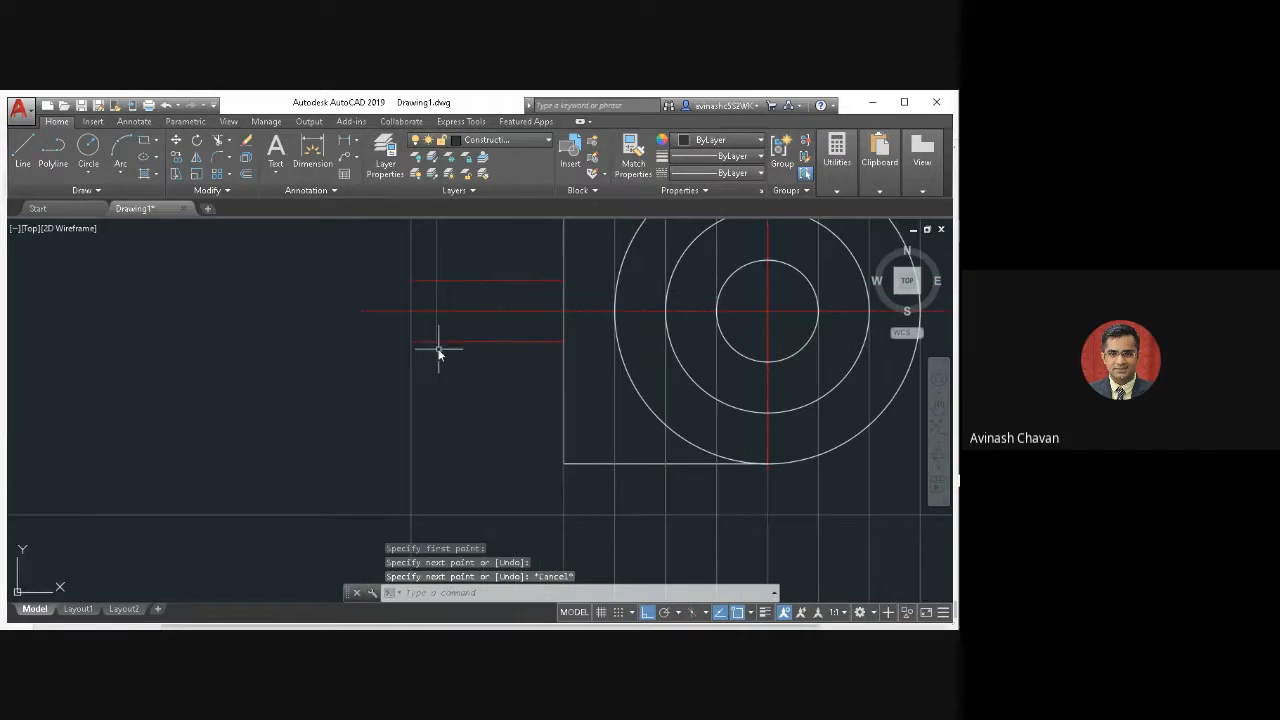
left_click(429, 342)
scroll(423, 364, "up", 3)
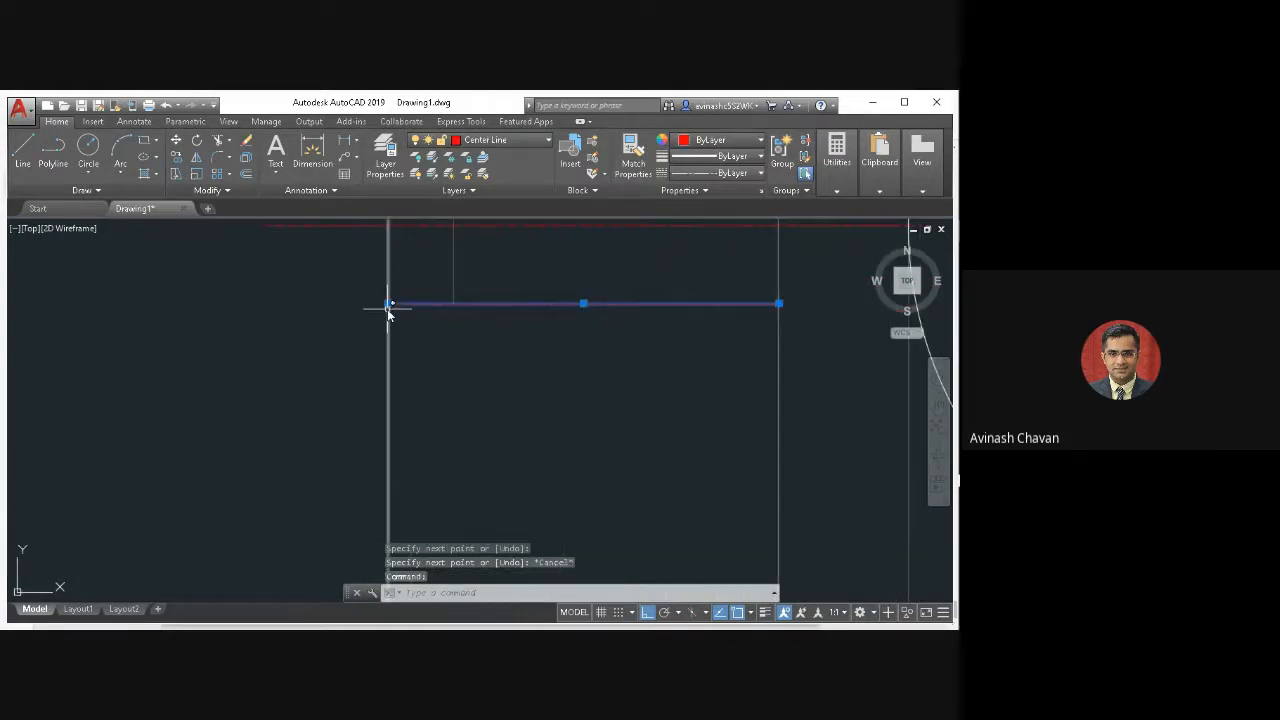
left_click(389, 303)
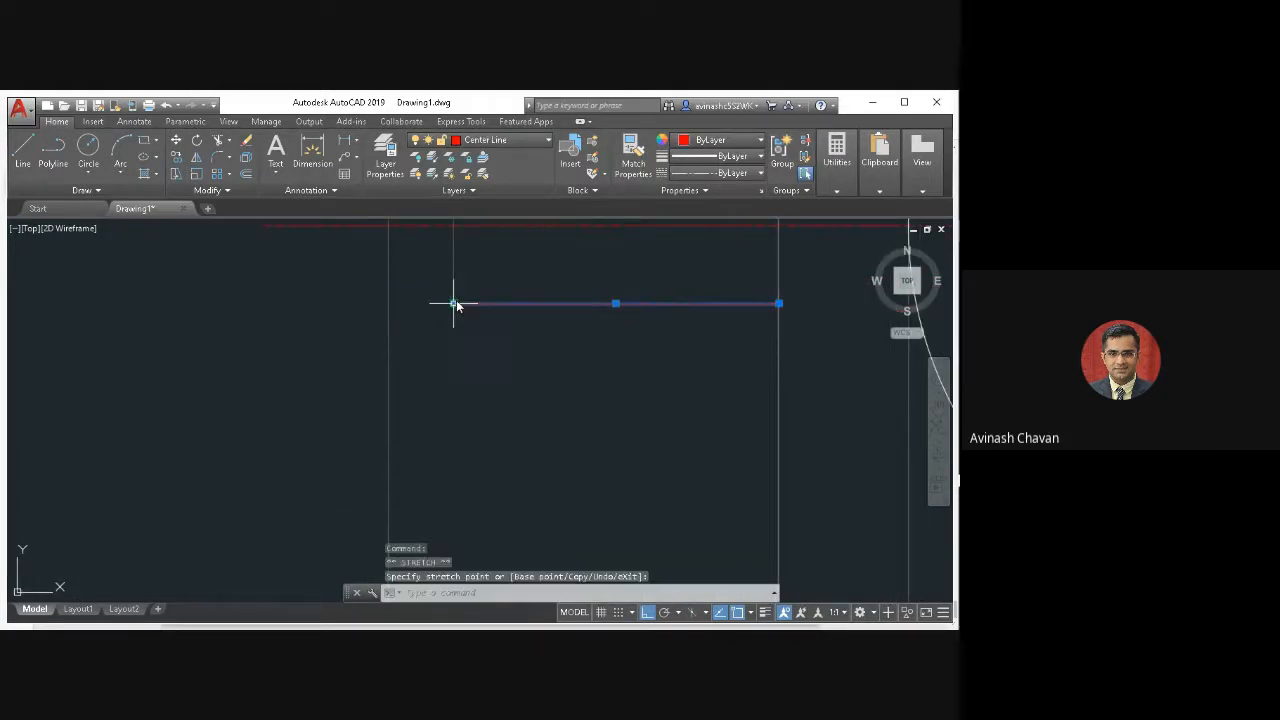
scroll(470, 350, "down", 3)
middle_click_drag(471, 363, 457, 466)
scroll(449, 423, "up", 4)
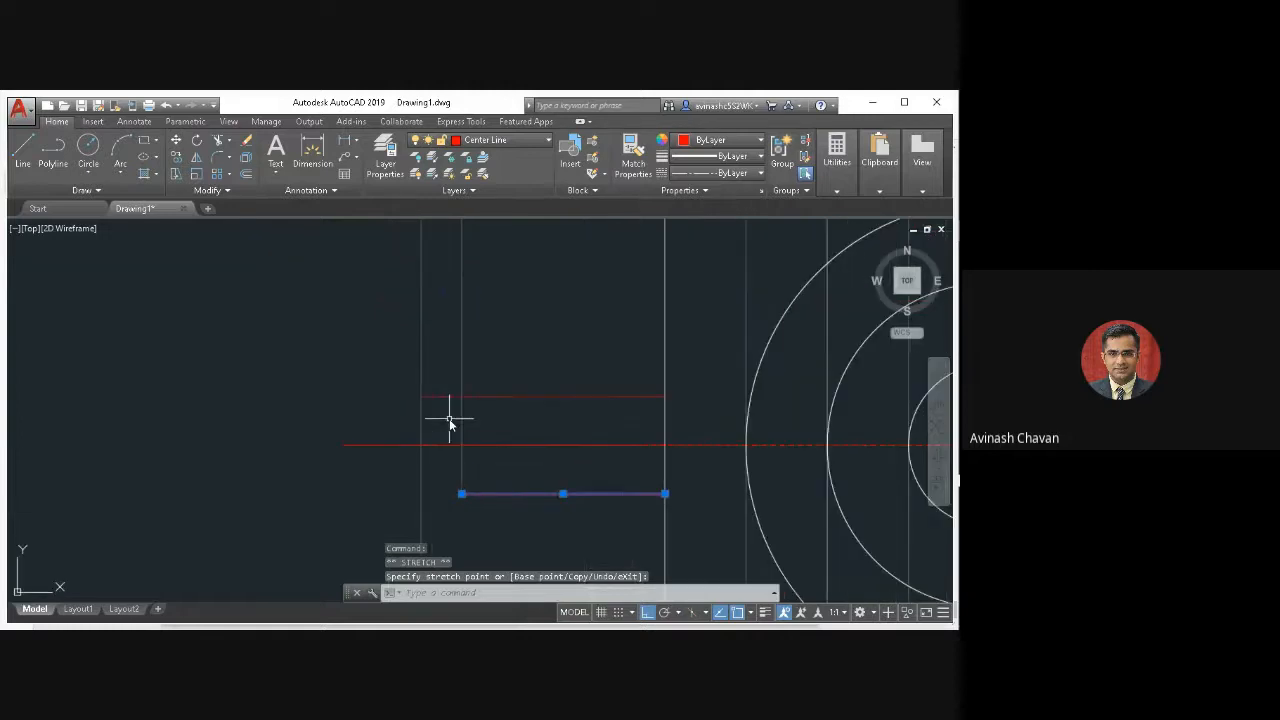
left_click(416, 385)
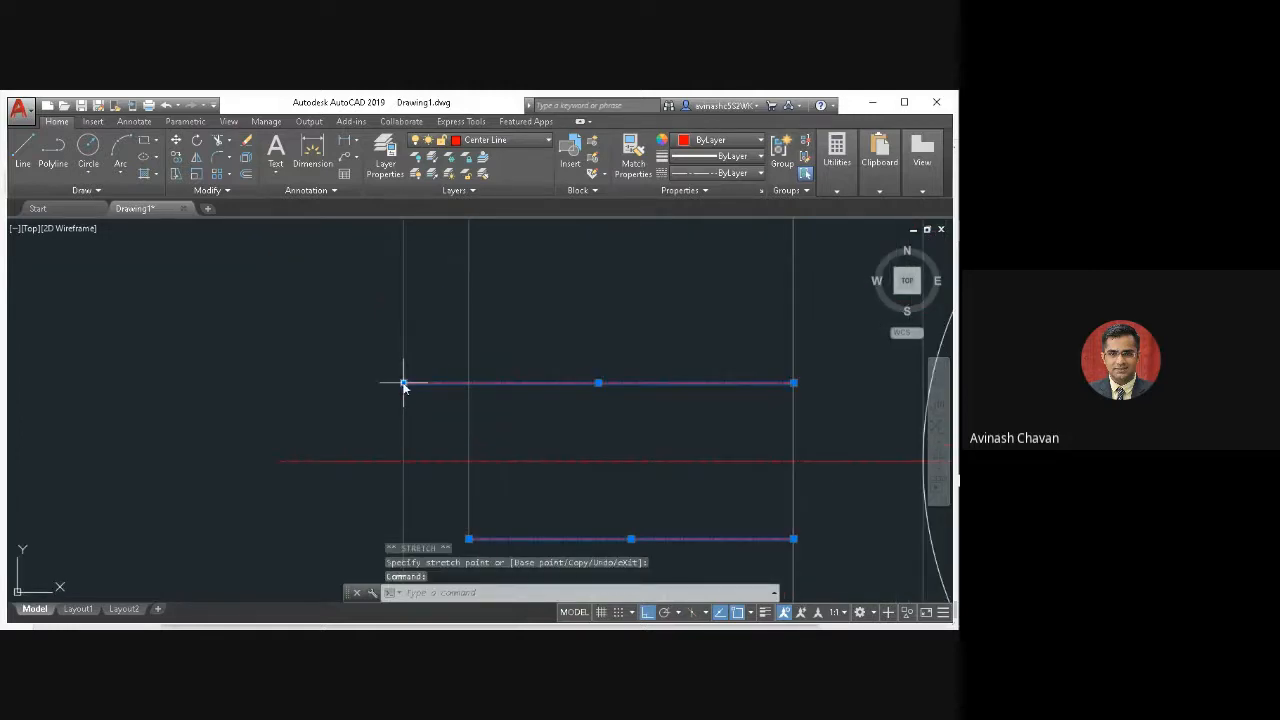
left_click(403, 383)
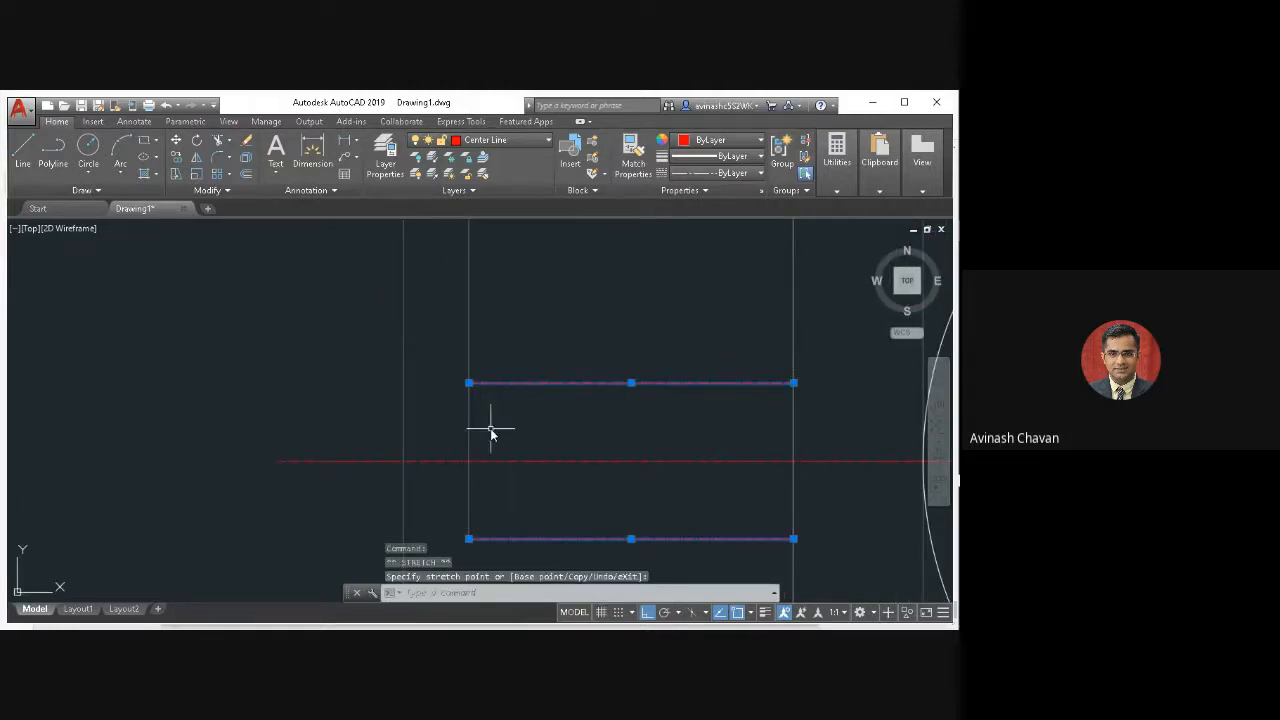
key("Escape")
scroll(520, 440, "down", 4)
middle_click_drag(557, 463, 517, 429)
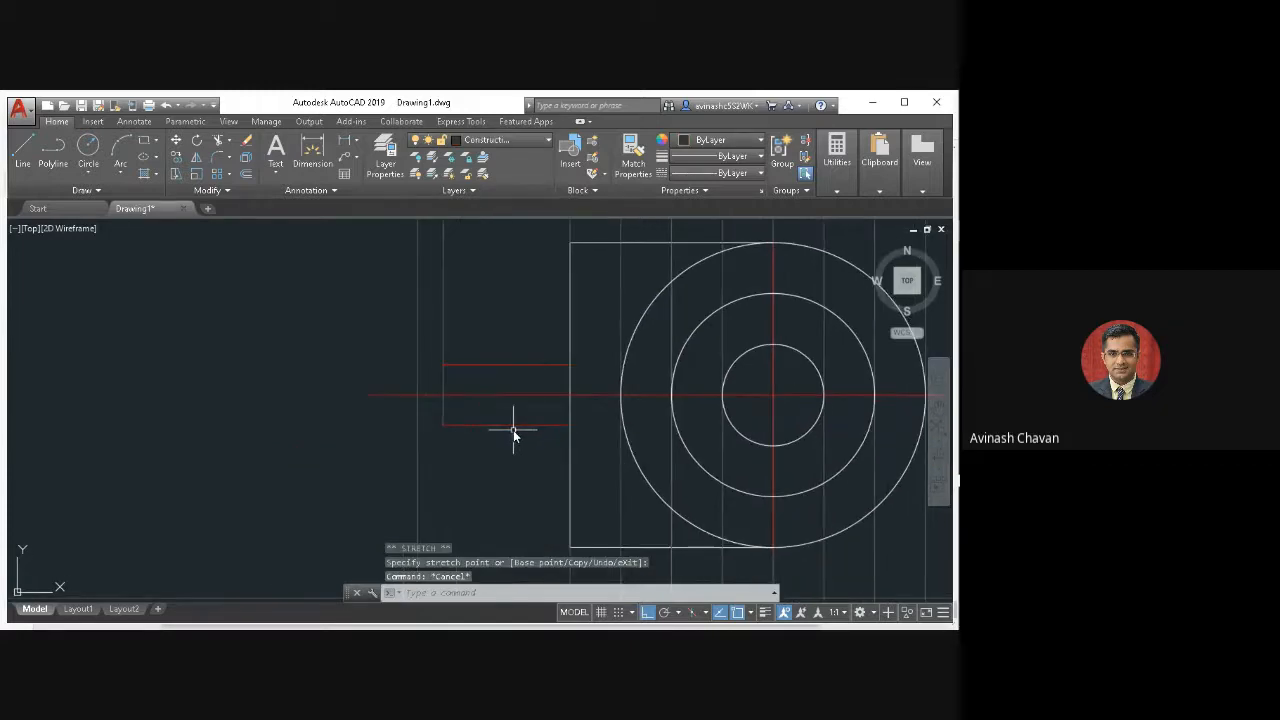
Move both horizontal rib lines in the top view from the Center Line layer to the Object layer.
left_click(514, 424)
left_click(512, 364)
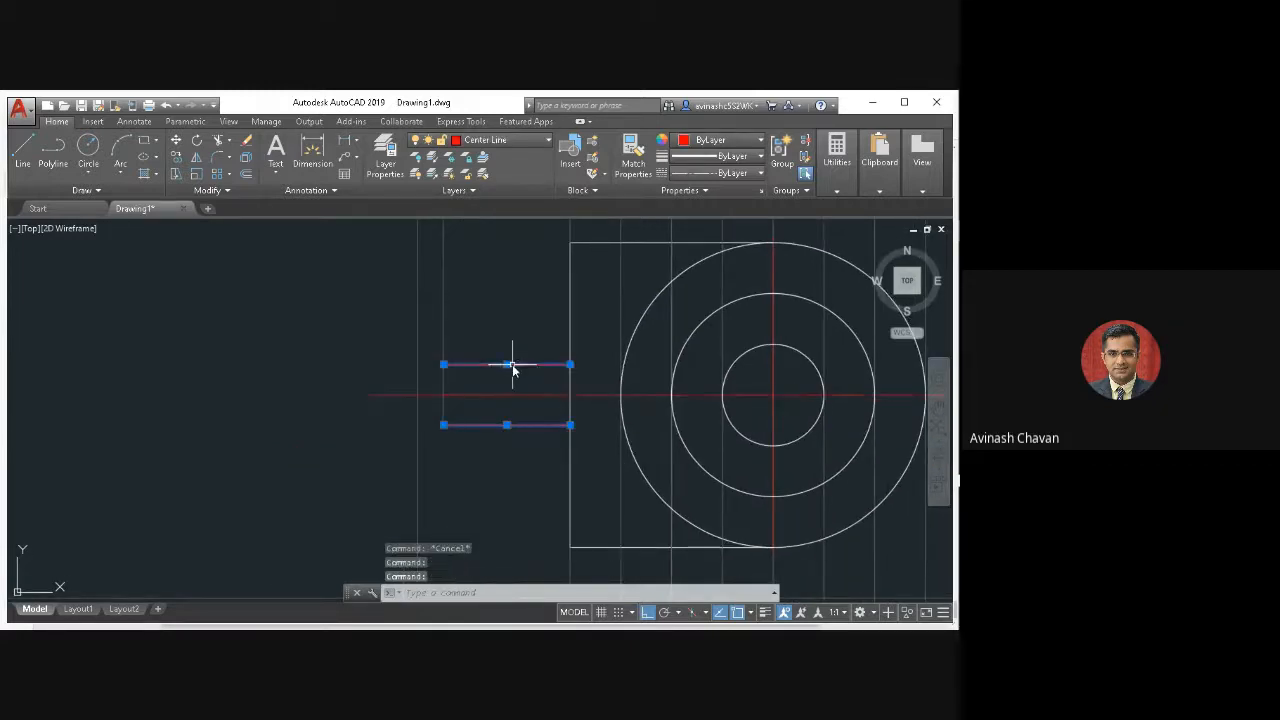
left_click(495, 140)
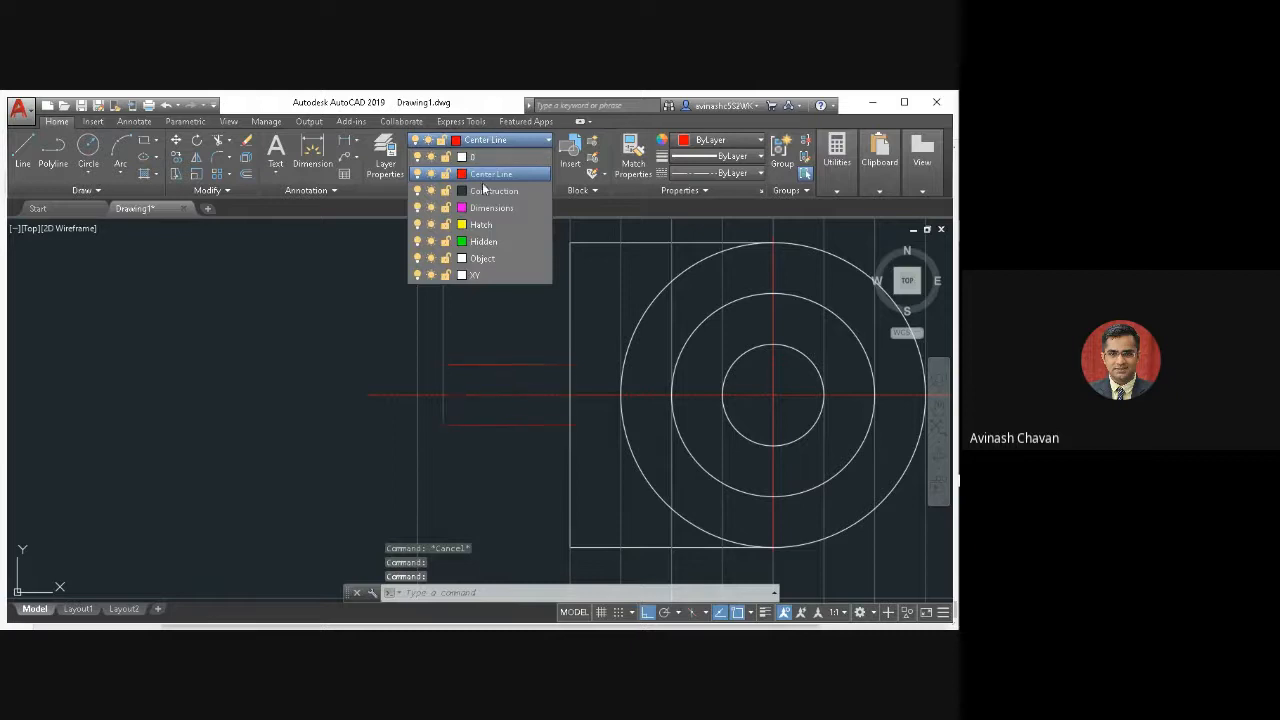
left_click(484, 258)
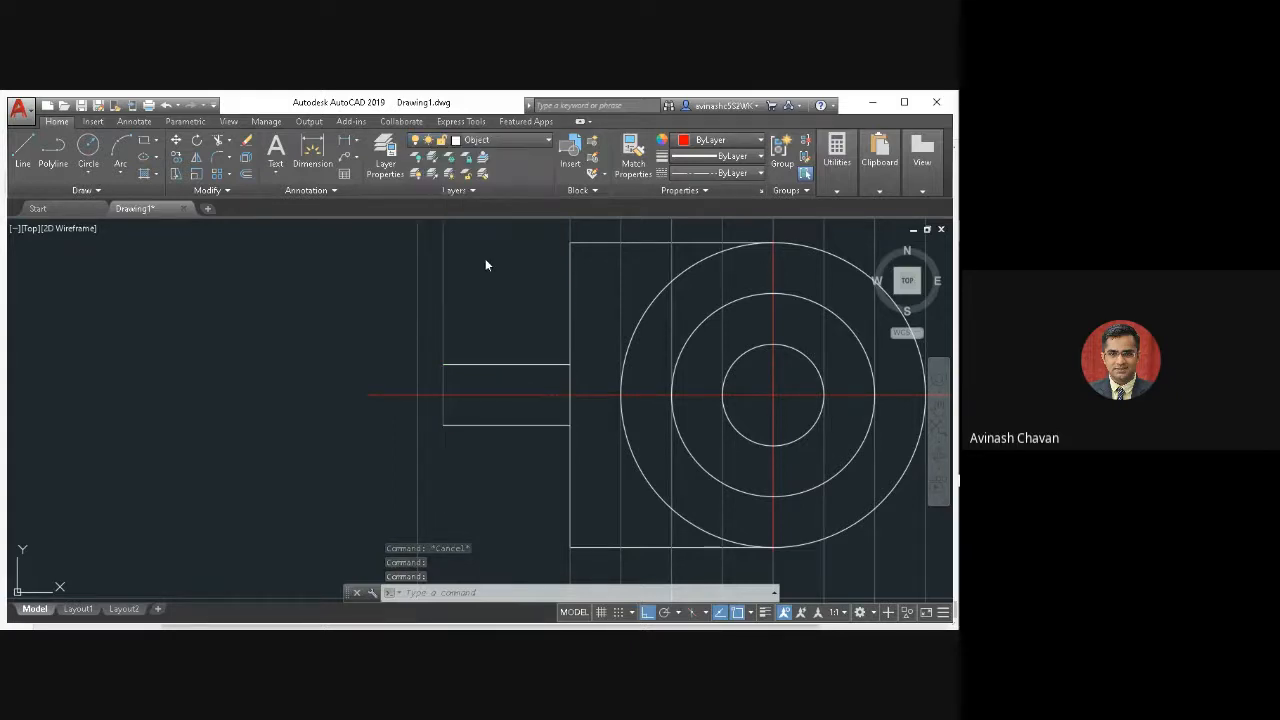
key("Escape")
Compare the unfinished top view with the hatched cylinder in the sectional front view and the cylinder in the manual's pictorial view.
scroll(483, 310, "down", 6)
mouse_move(486, 326)
middle_mouse_down()
mouse_move(490, 520)
mouse_move(473, 508)
middle_mouse_up()
scroll(445, 315, "up", 4)
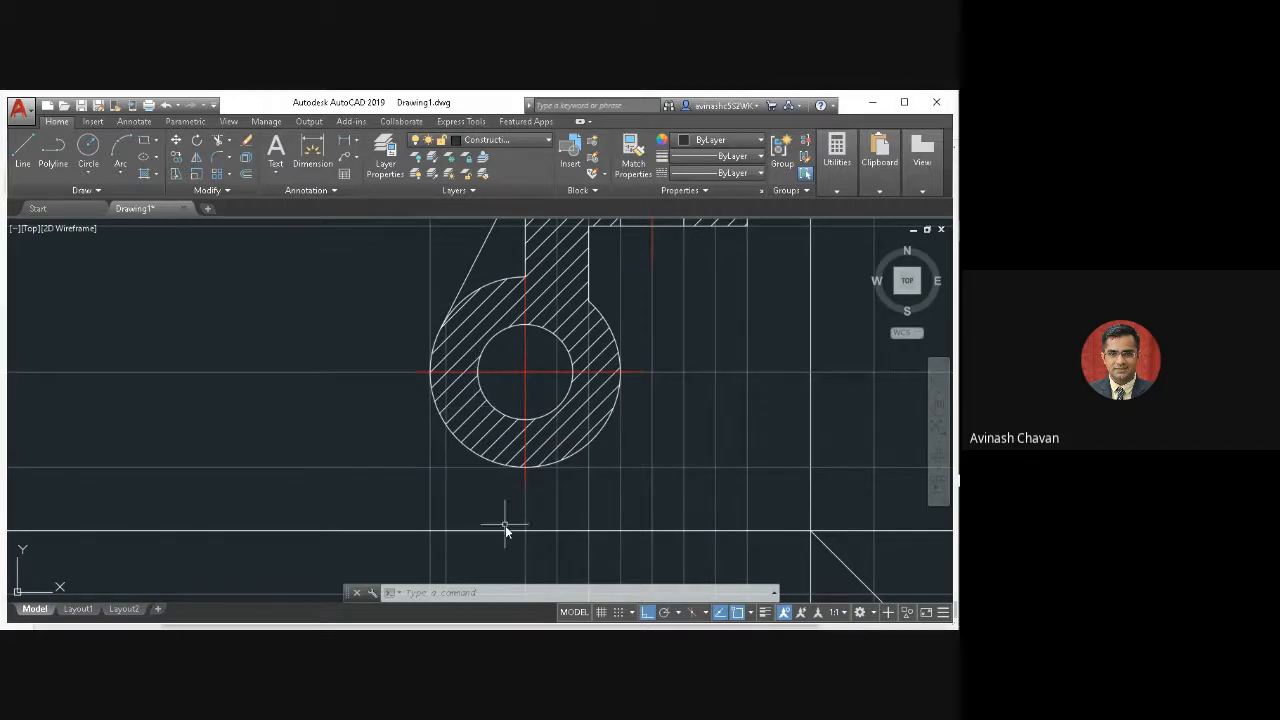
middle_click_drag(506, 525, 500, 428)
scroll(500, 430, "down", 2)
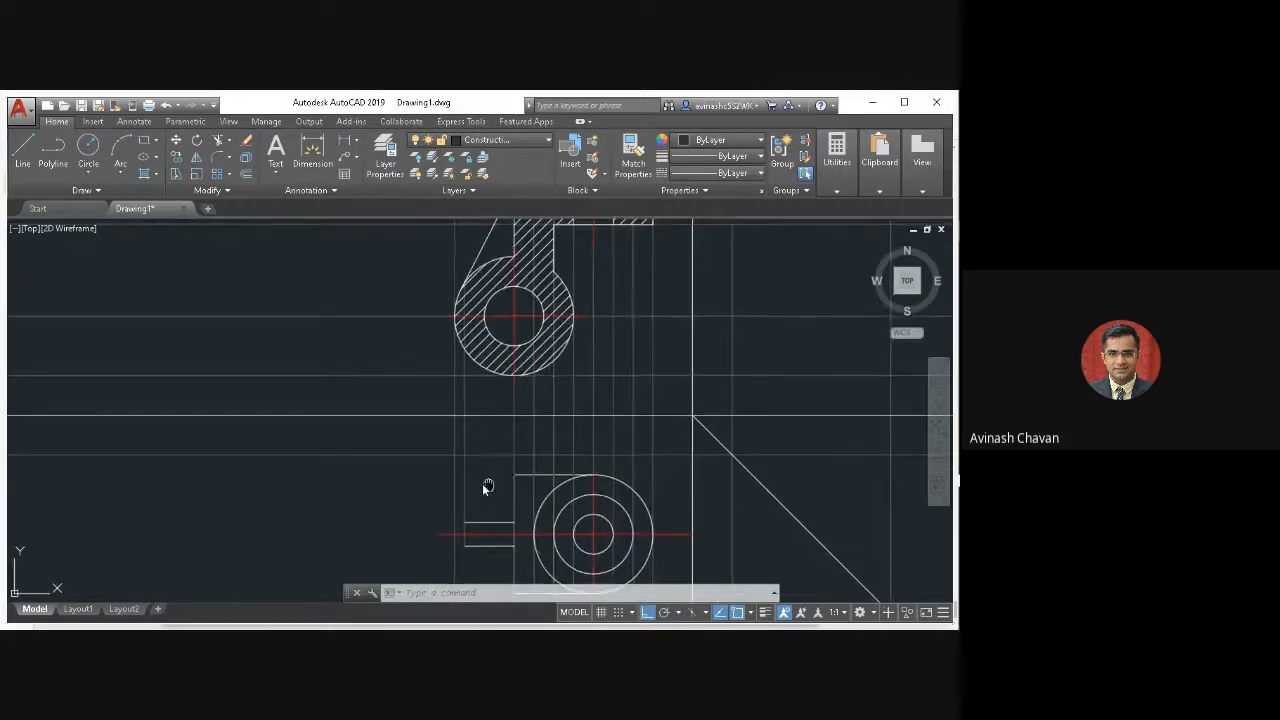
middle_click_drag(486, 486, 459, 453)
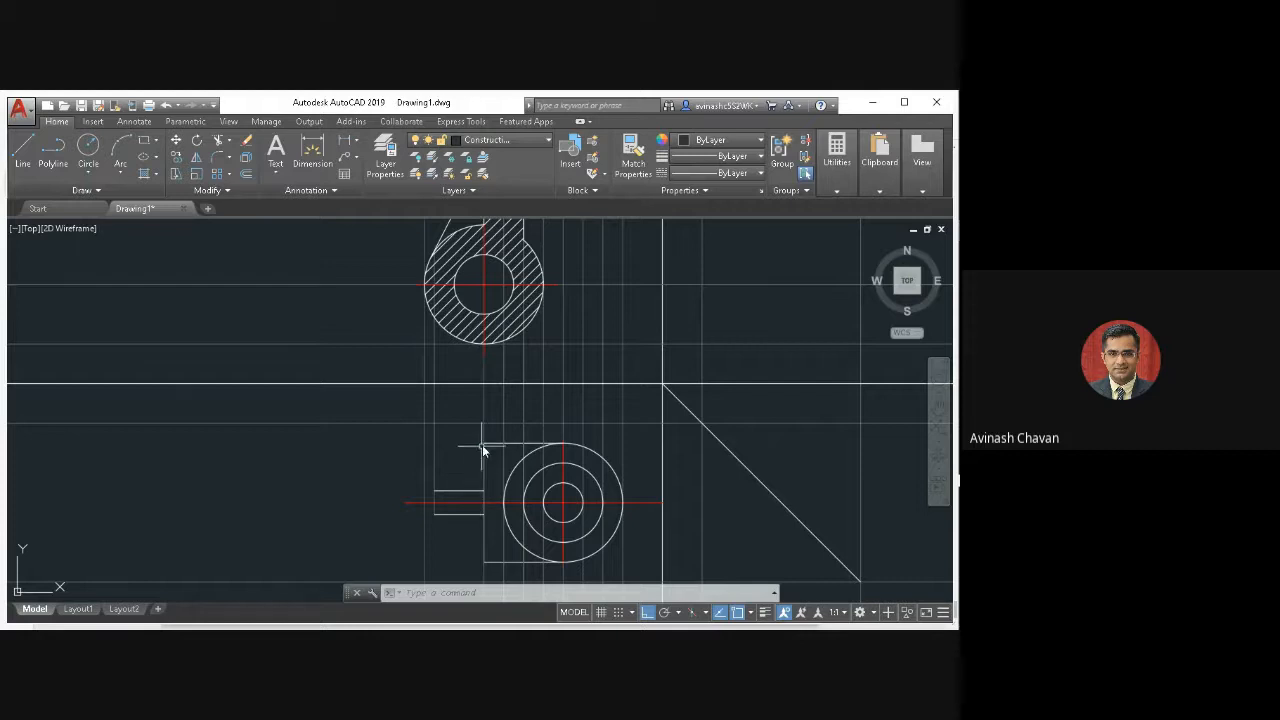
scroll(473, 470, "down", 1)
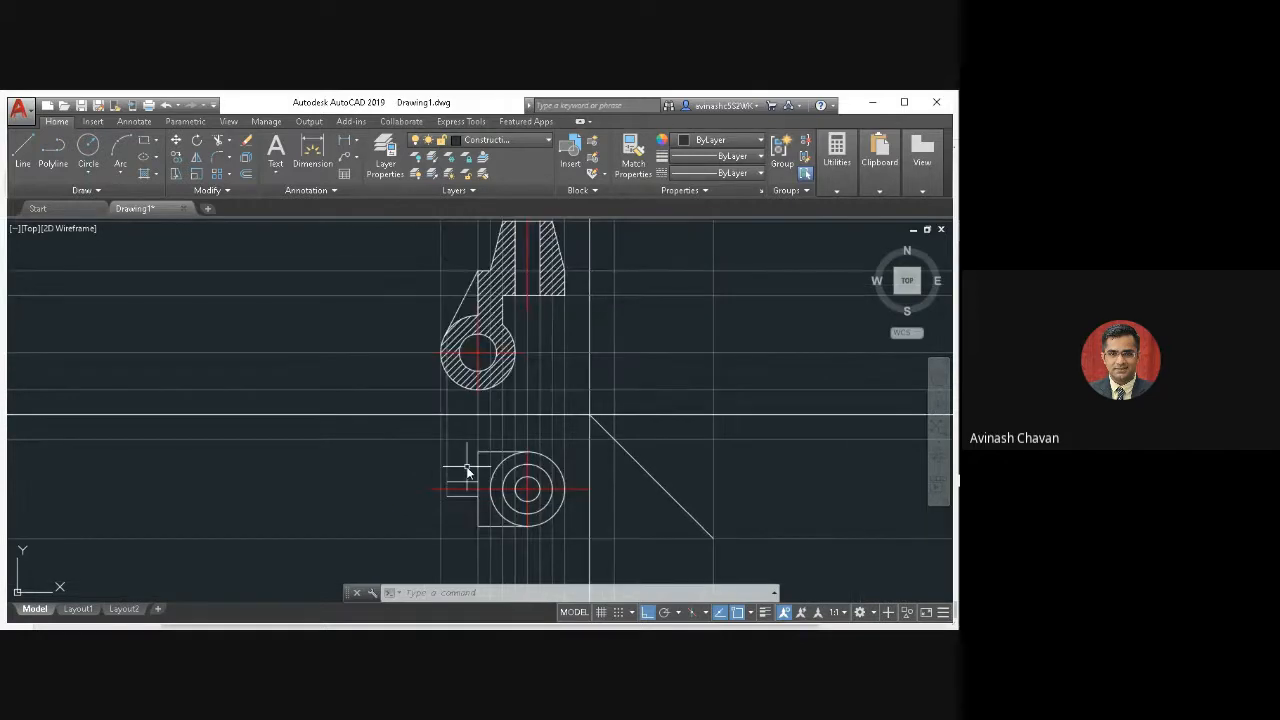
mouse_move(467, 472)
middle_mouse_down()
mouse_move(414, 449)
mouse_move(394, 429)
mouse_move(409, 417)
mouse_move(421, 463)
middle_mouse_up()
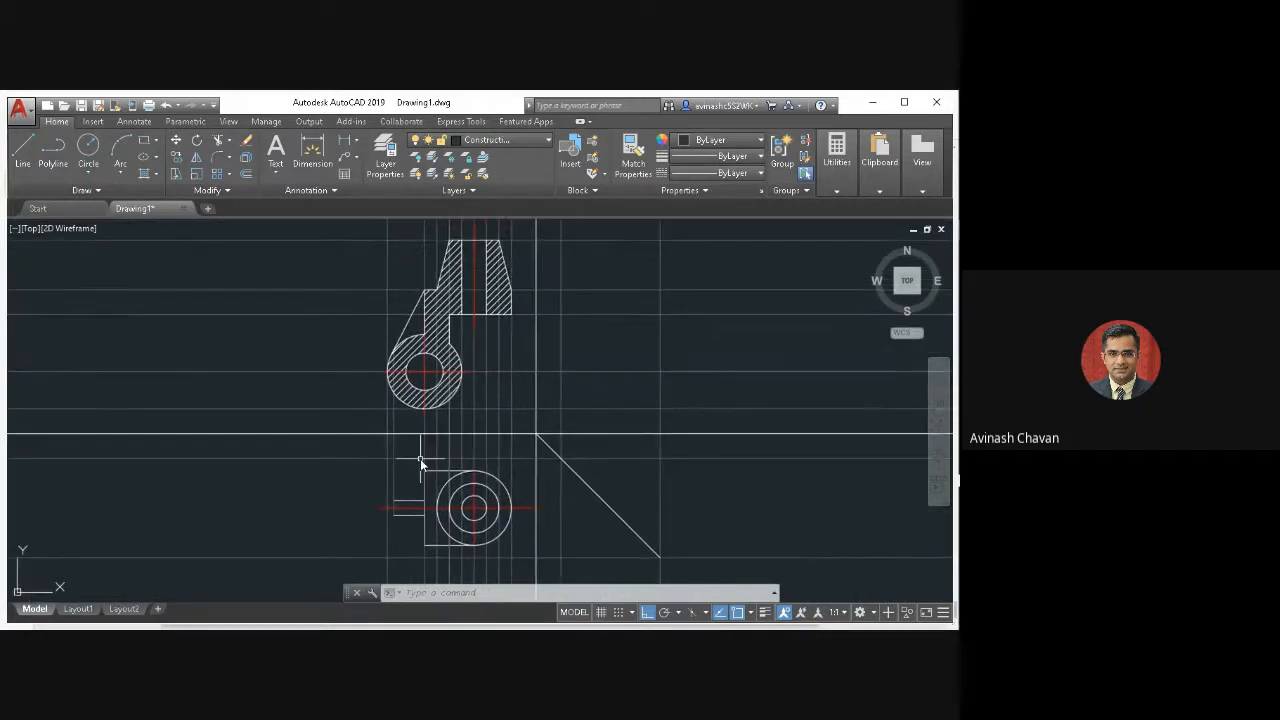
key("alt+Tab")
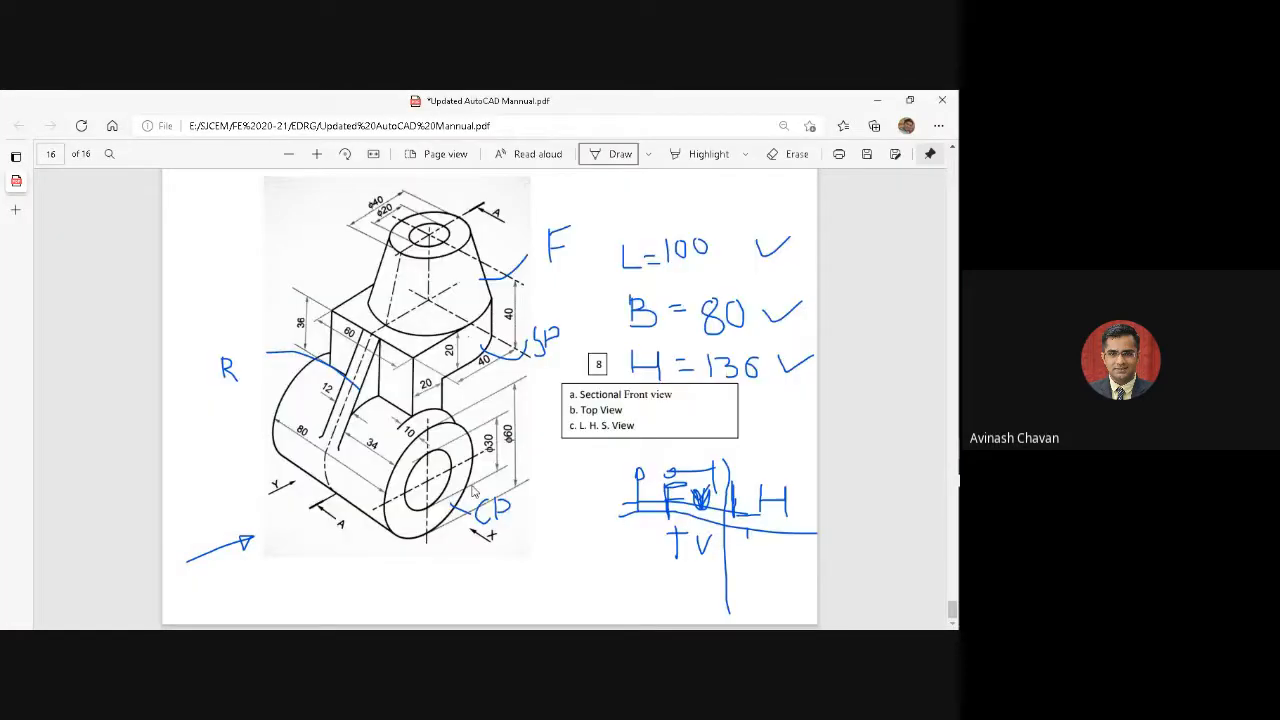
key("alt+Tab")
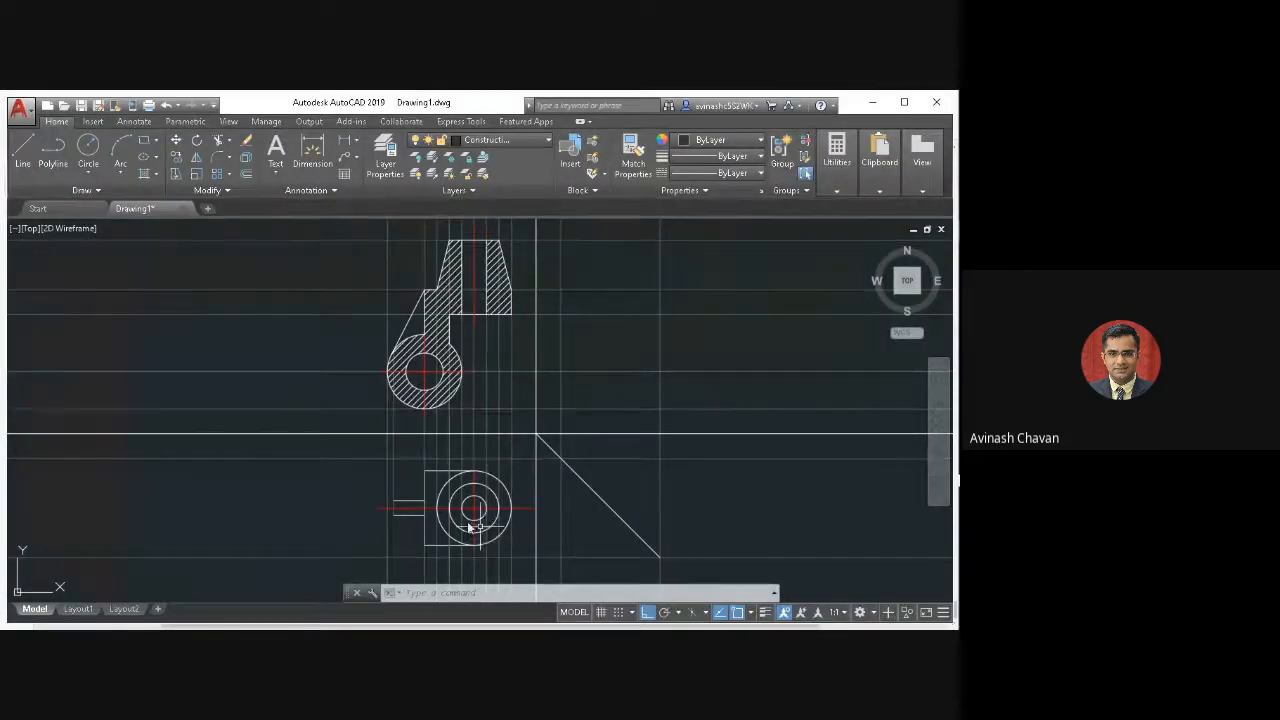
middle_click_drag(471, 523, 476, 437)
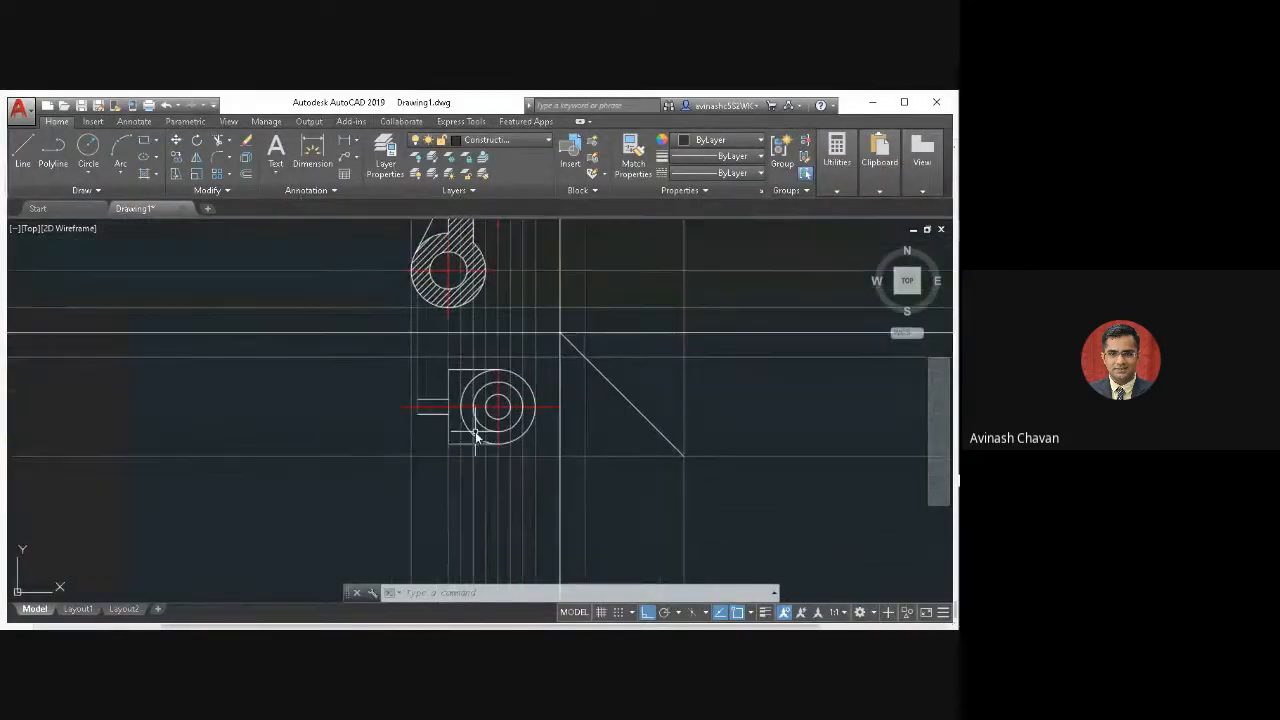
left_click(22, 163)
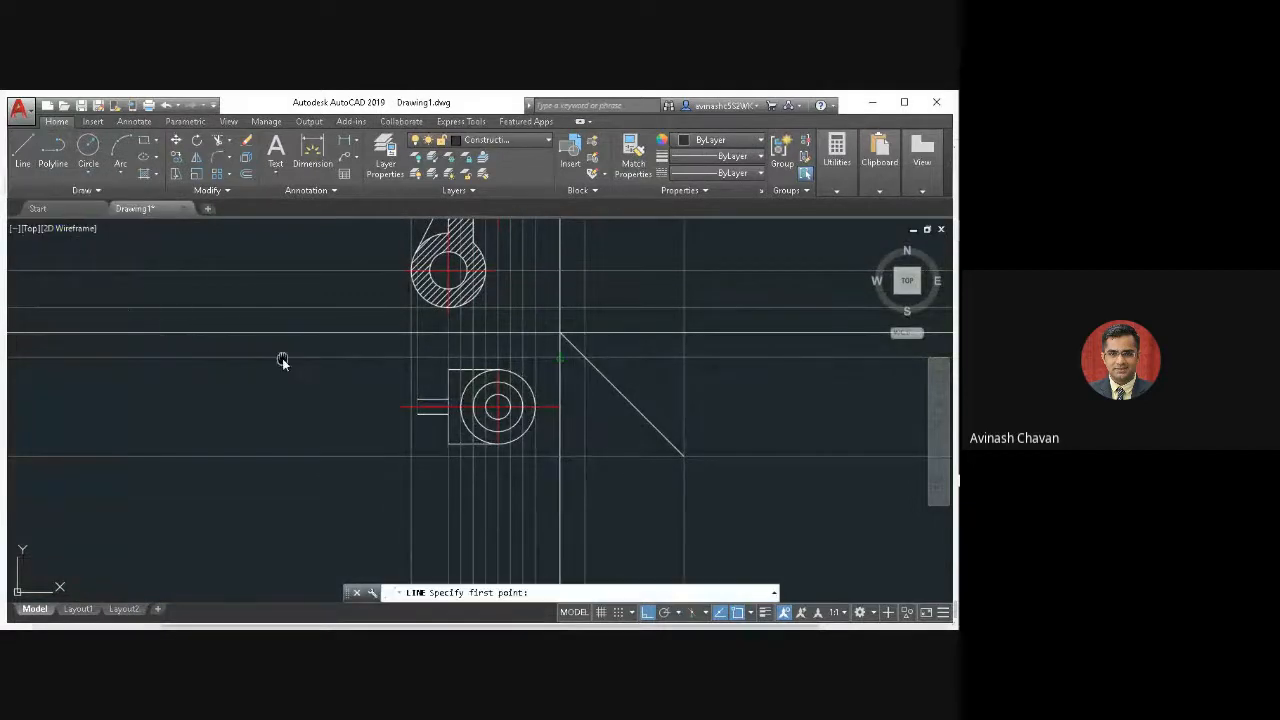
middle_click_drag(283, 360, 286, 409)
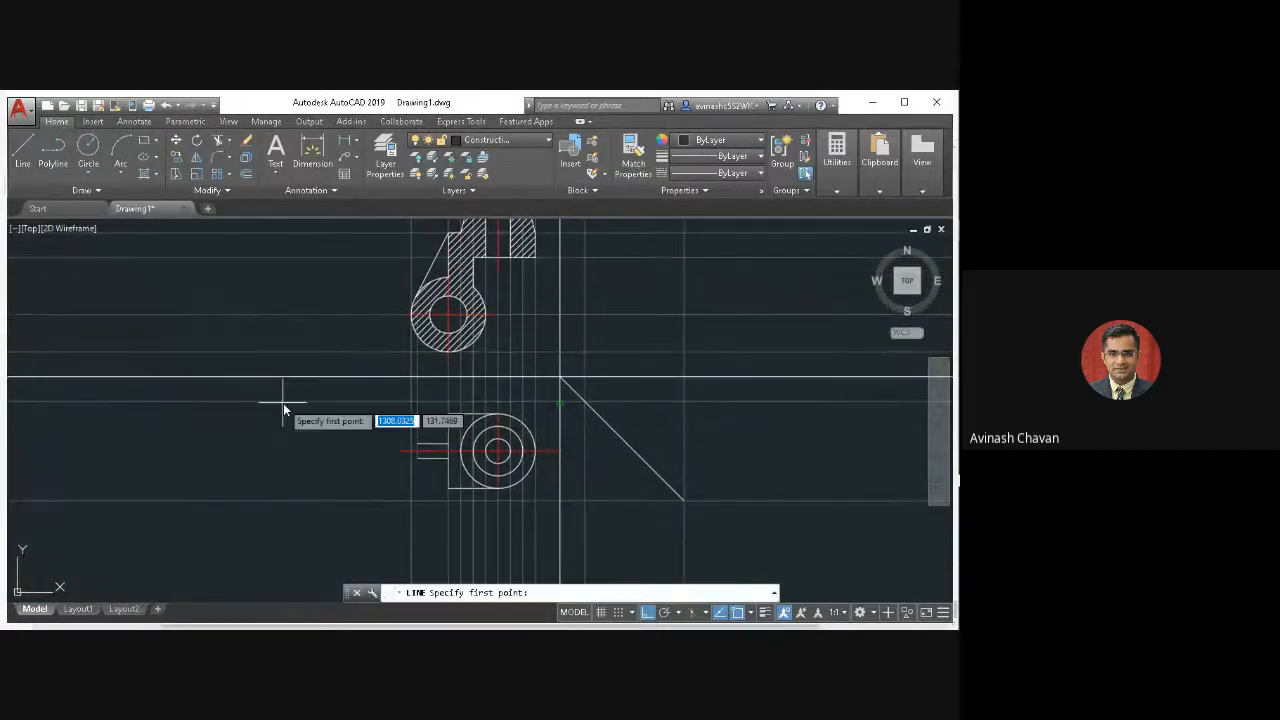
left_click(414, 401)
key("Escape")
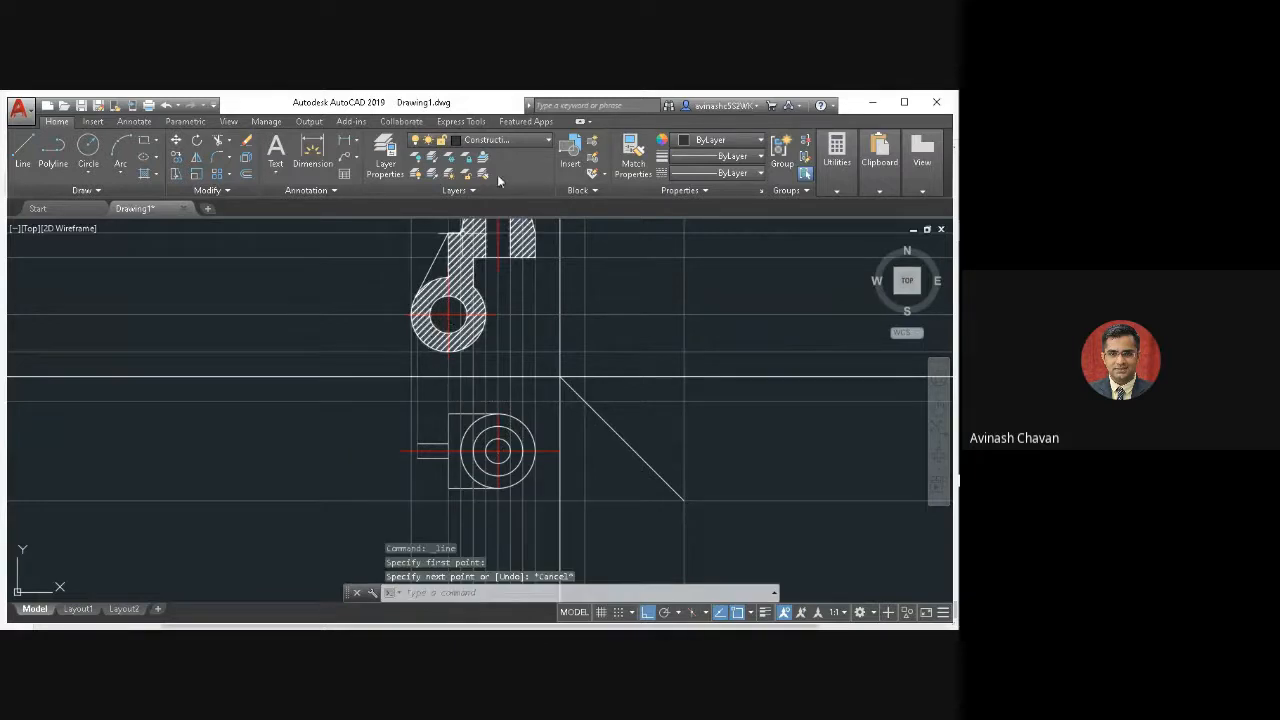
On the Object layer, start the cylinder outline with a vertical left edge along the outermost projection line, between the two horizontal construction lines.
left_click(515, 139)
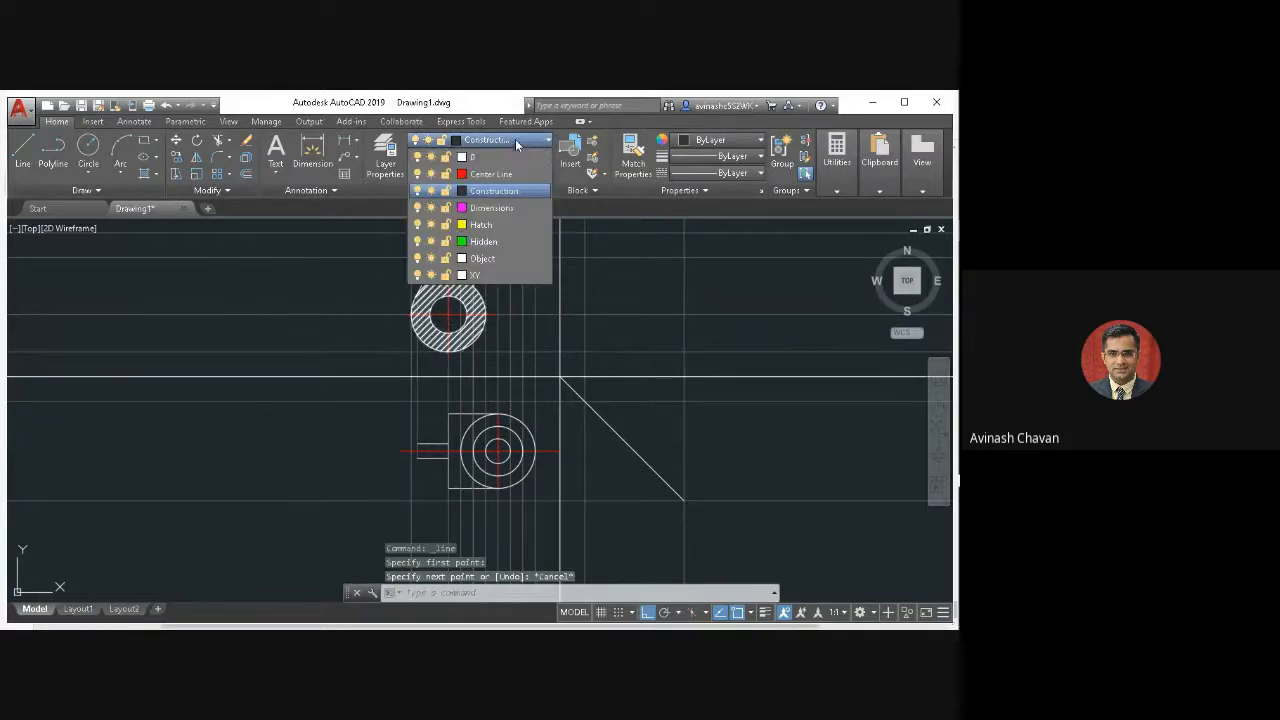
left_click(483, 259)
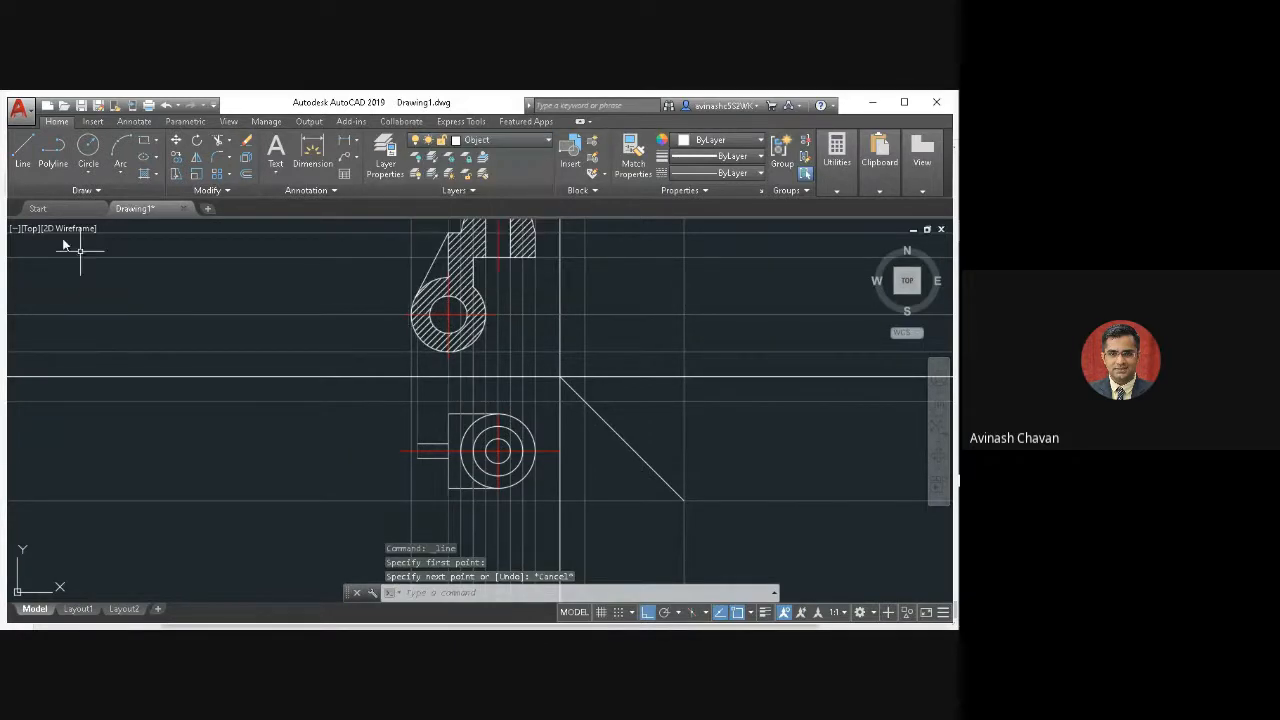
left_click(22, 148)
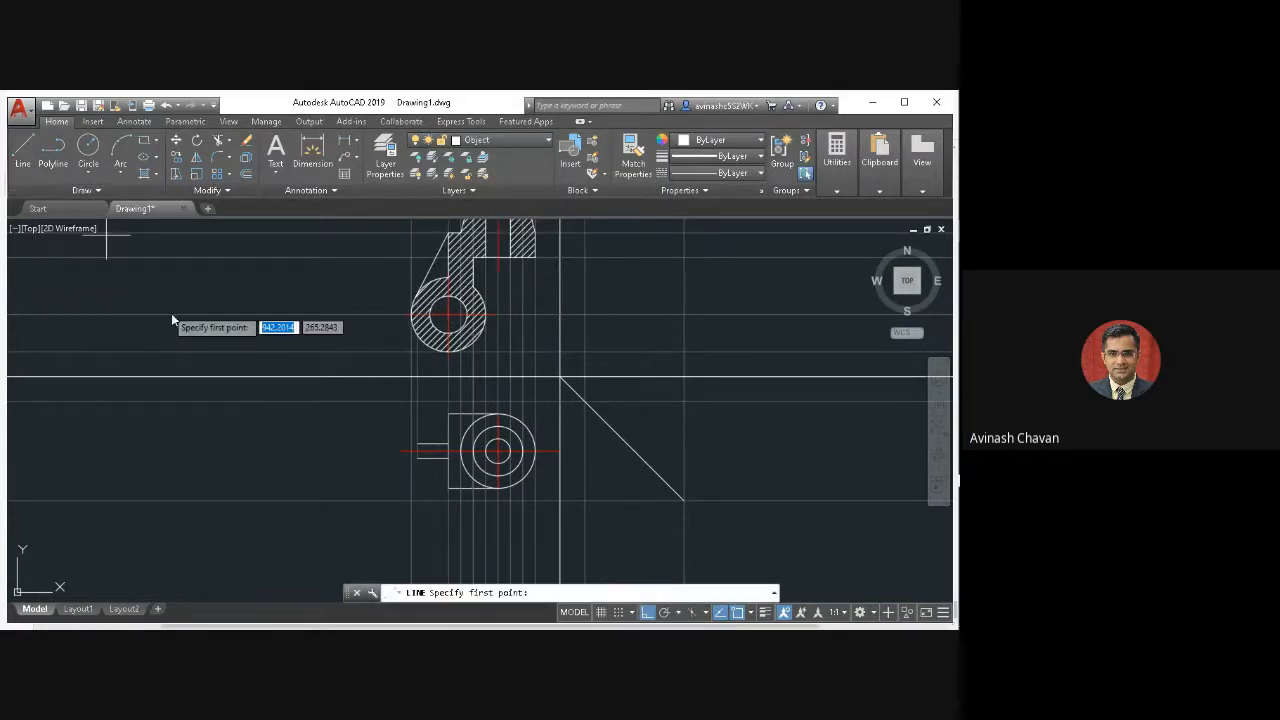
left_click(411, 402)
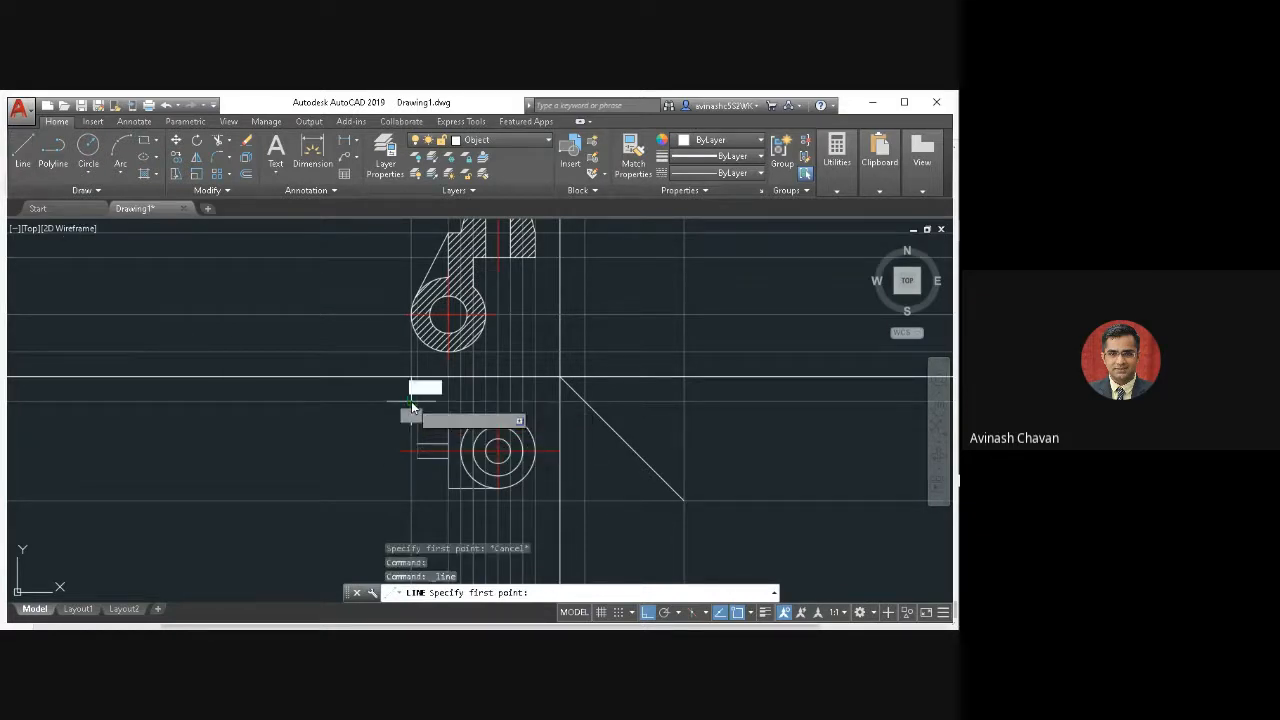
left_click(411, 500)
Continue the cylinder outline with a 60 mm lower edge along the lower construction line to the projection line from the cylinder's right side.
scroll(455, 512, "up", 2)
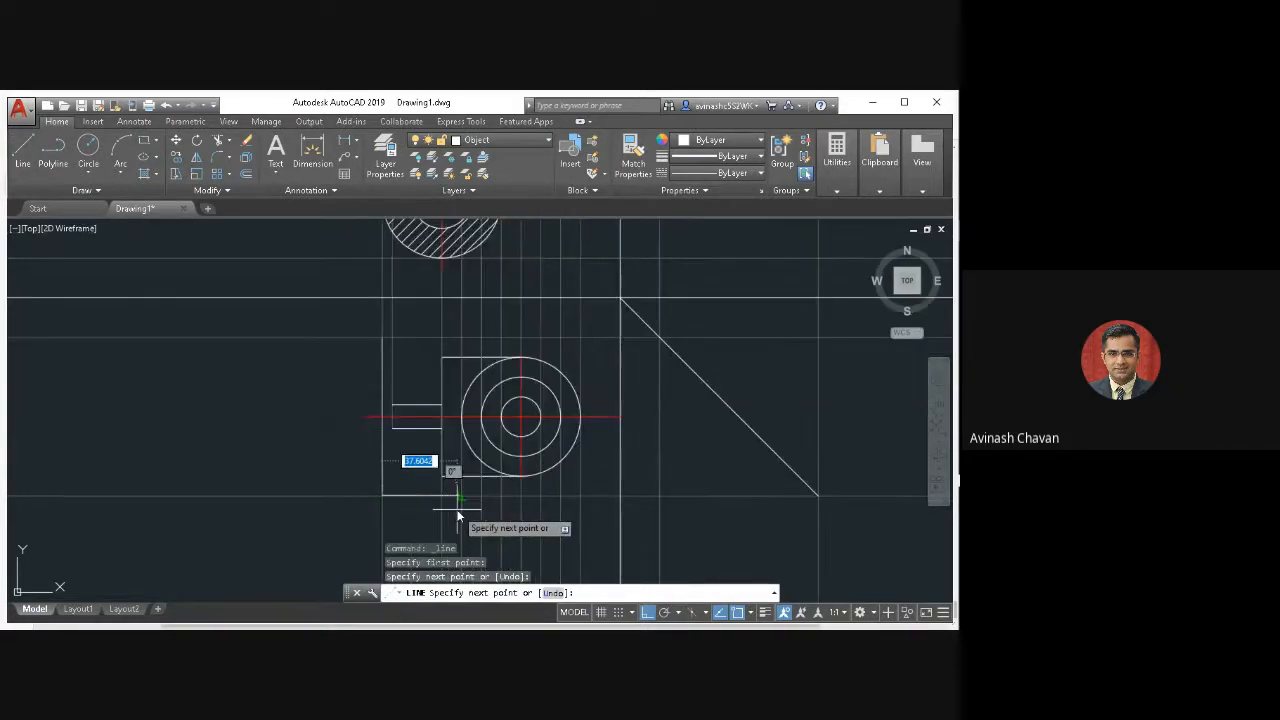
scroll(459, 516, "down", 2)
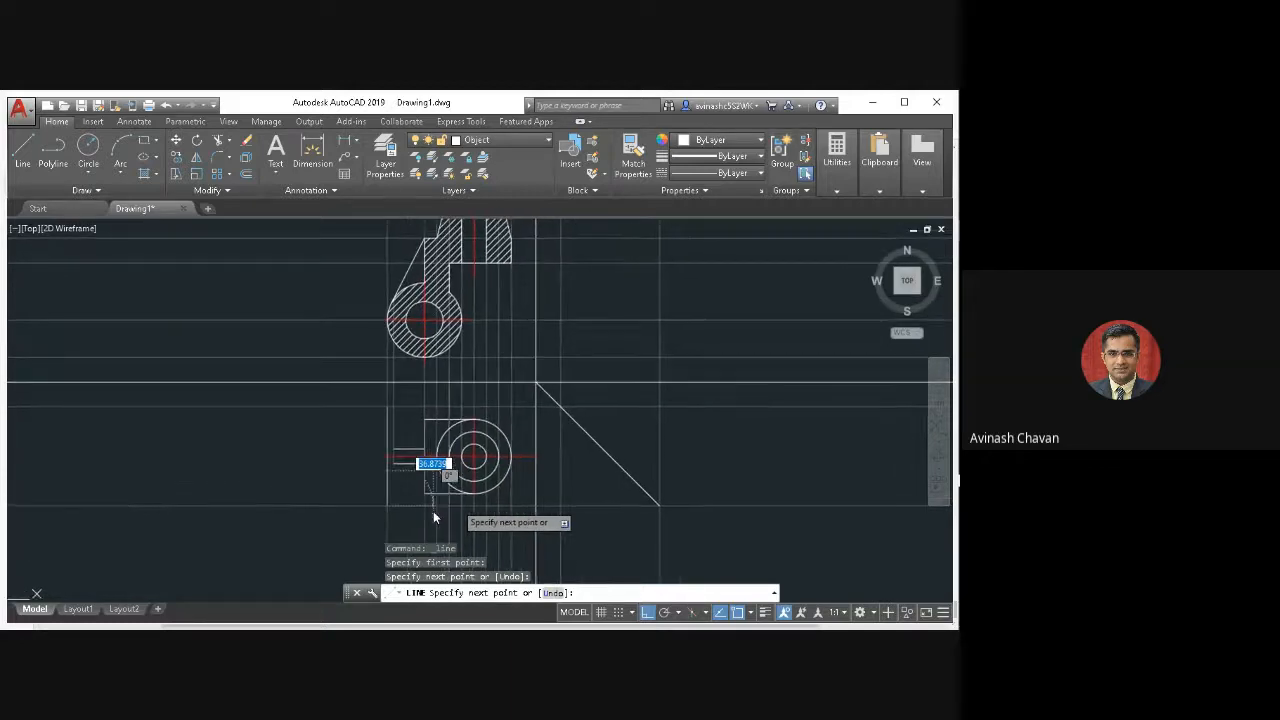
scroll(434, 514, "up", 2)
middle_click_drag(433, 511, 433, 556)
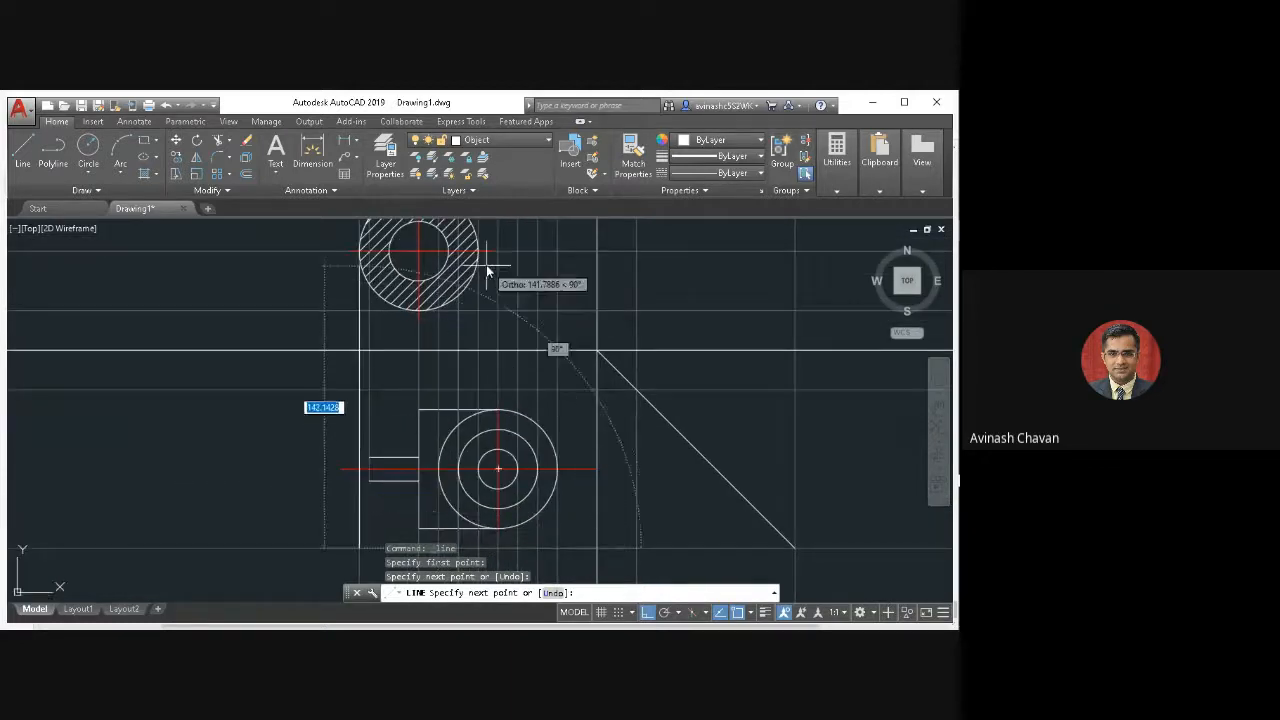
scroll(483, 543, "up", 2)
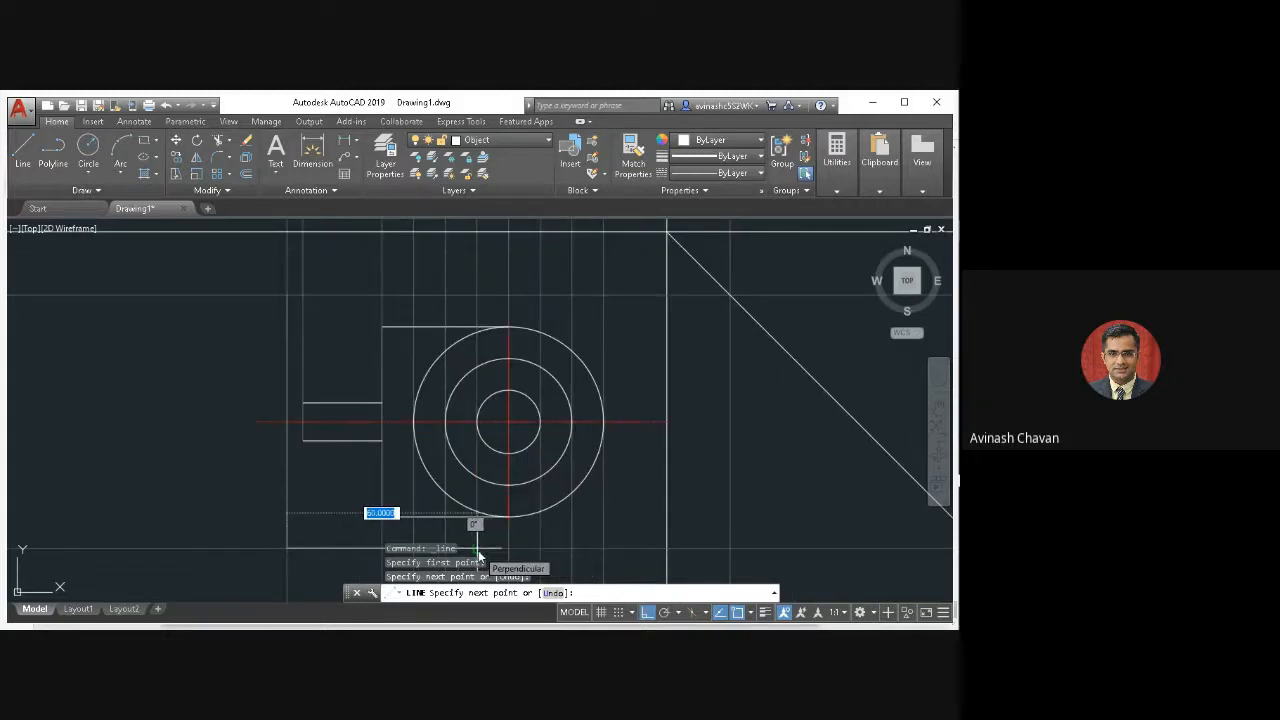
left_click(478, 553)
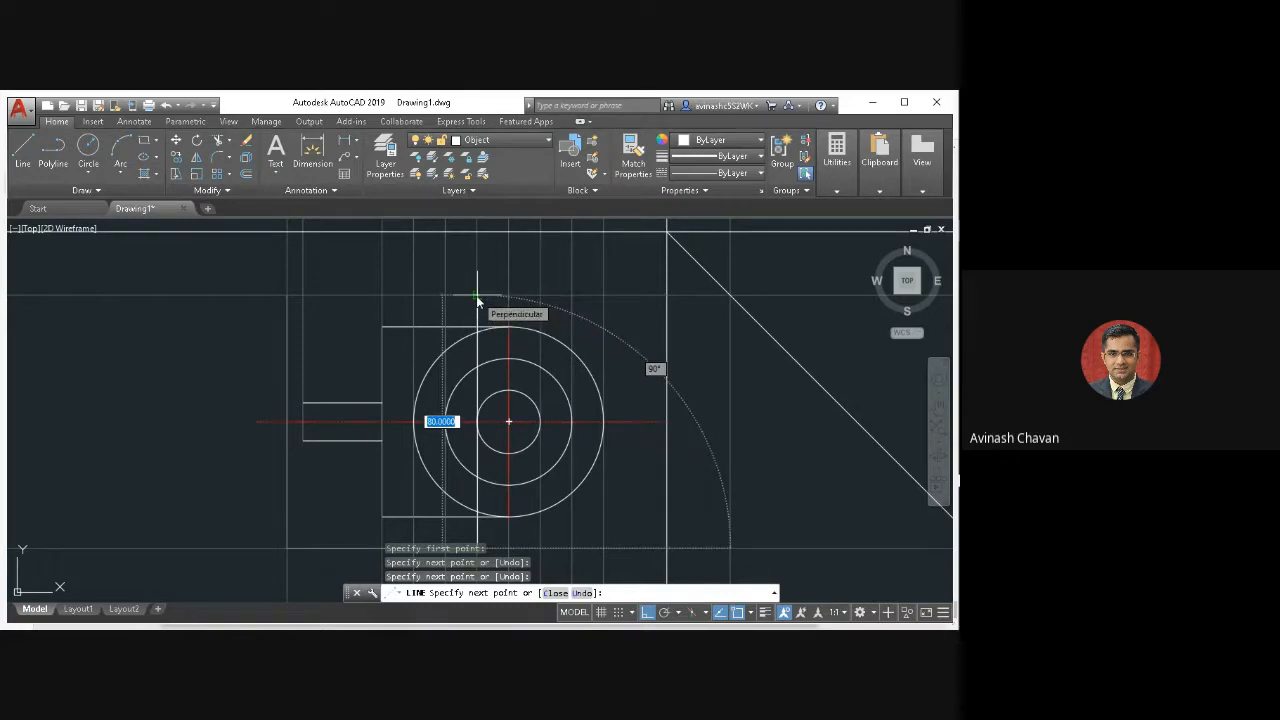
Check the manual's pictorial view and draw the cylinder's right edge 10 mm up to the lower edge of the supporting block.
scroll(478, 300, "down", 2)
middle_click_drag(478, 446, 511, 408)
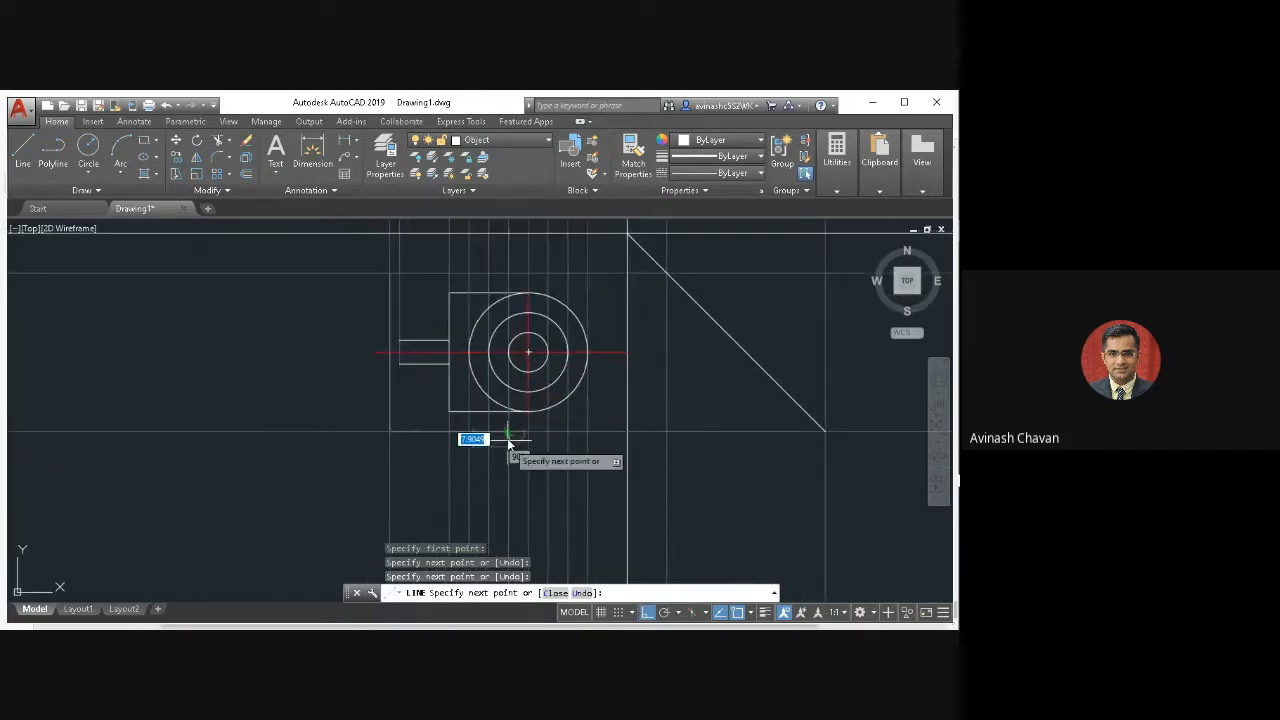
scroll(511, 412, "up", 4)
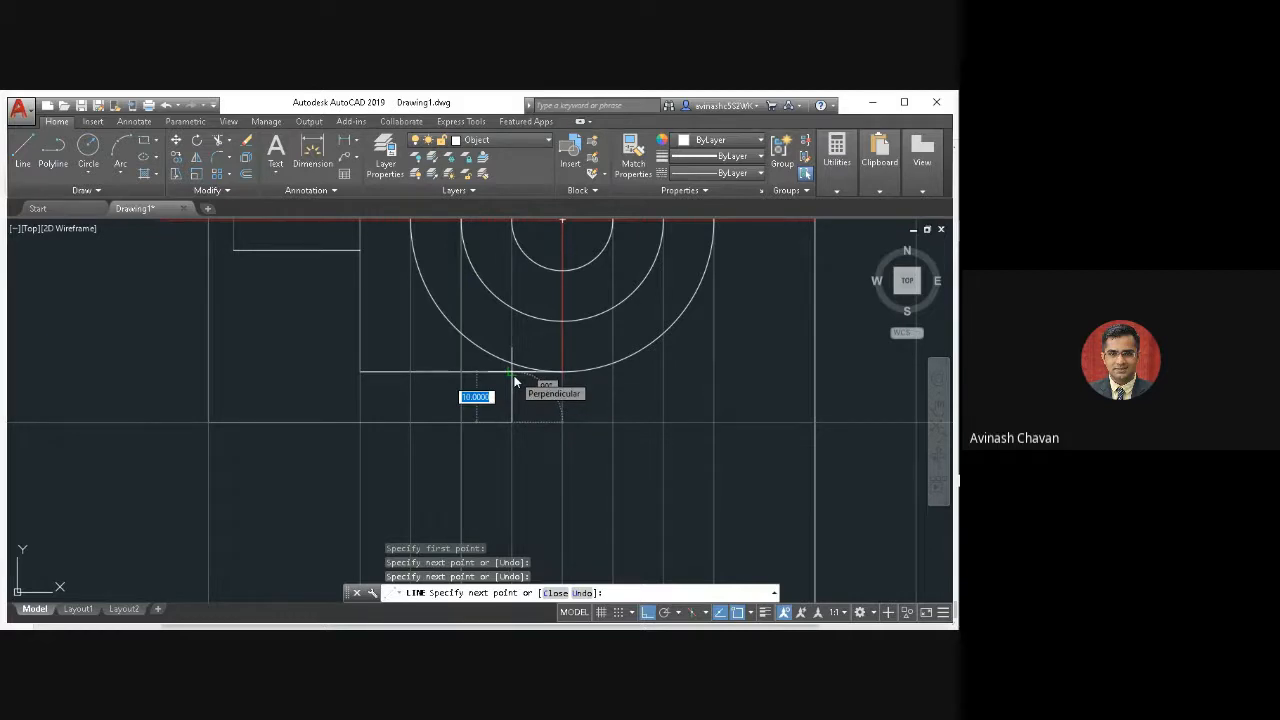
key("alt+Tab")
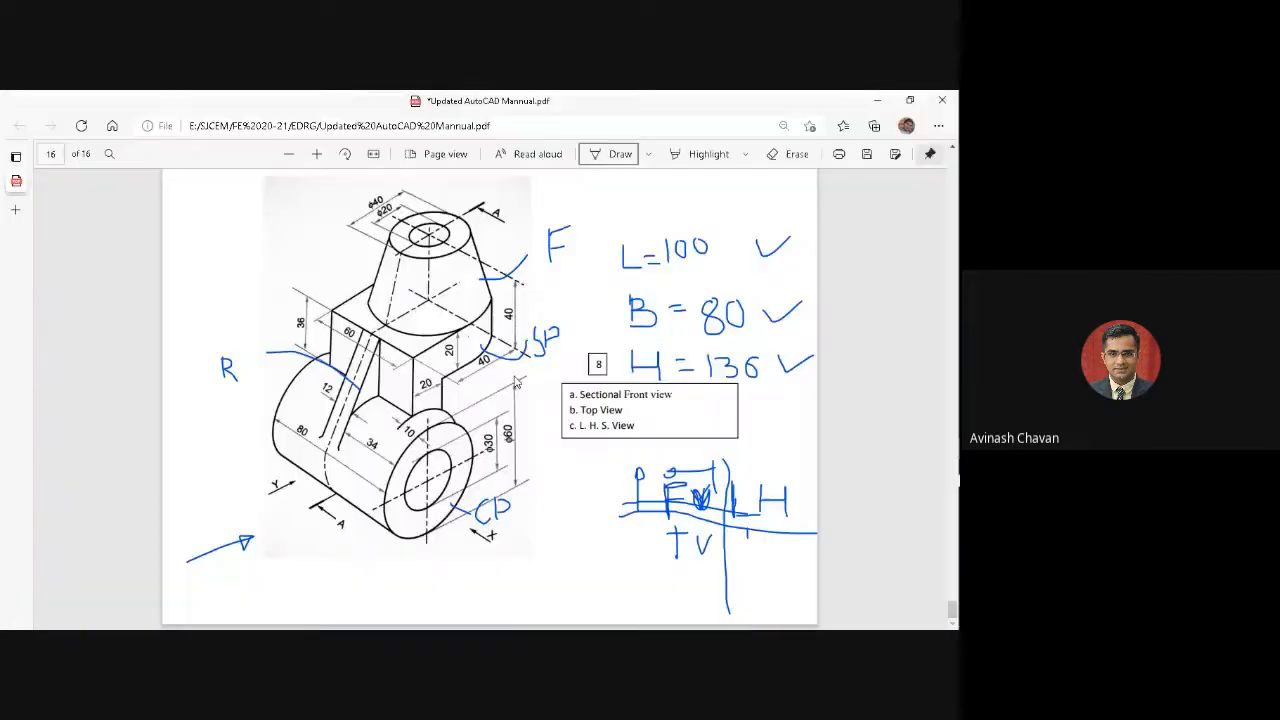
key("alt+Tab")
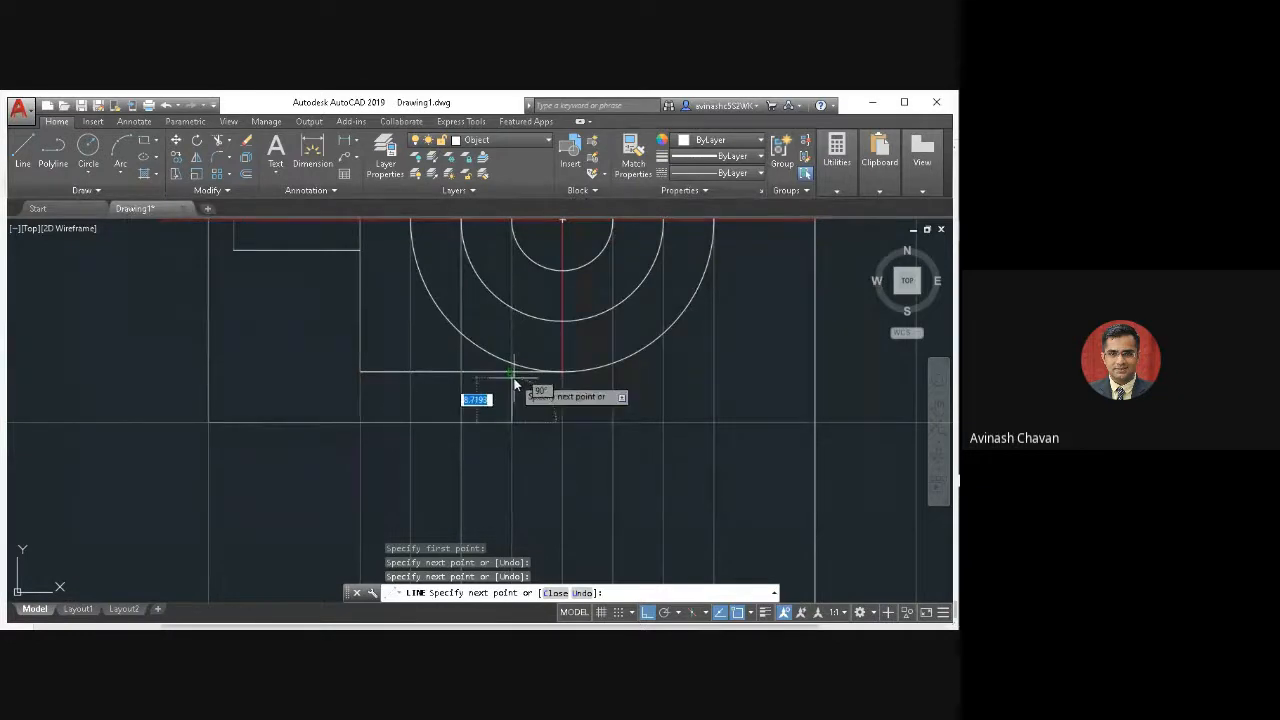
left_click(511, 379)
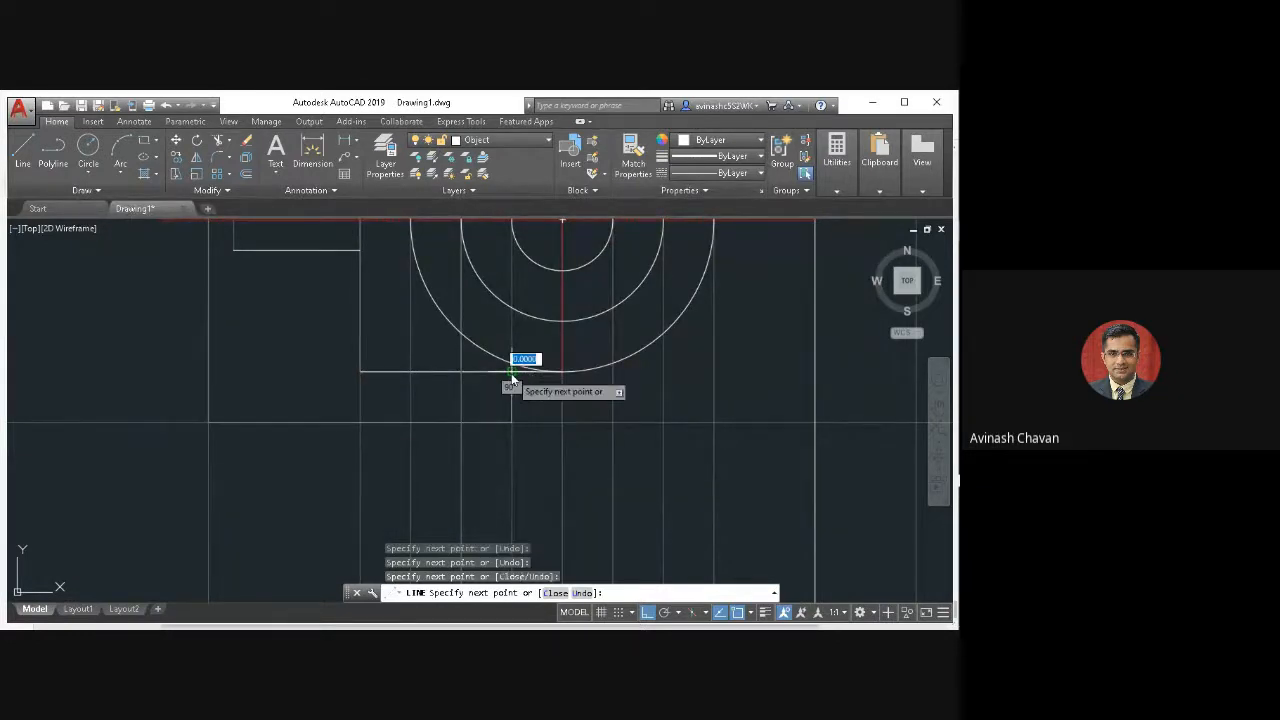
Check the manual again and extend the cylinder's right edge 60 mm up to the upper edge of the supporting block.
mouse_move(512, 377)
middle_mouse_down()
mouse_move(516, 563)
mouse_move(531, 595)
middle_mouse_up()
key("alt+Tab")
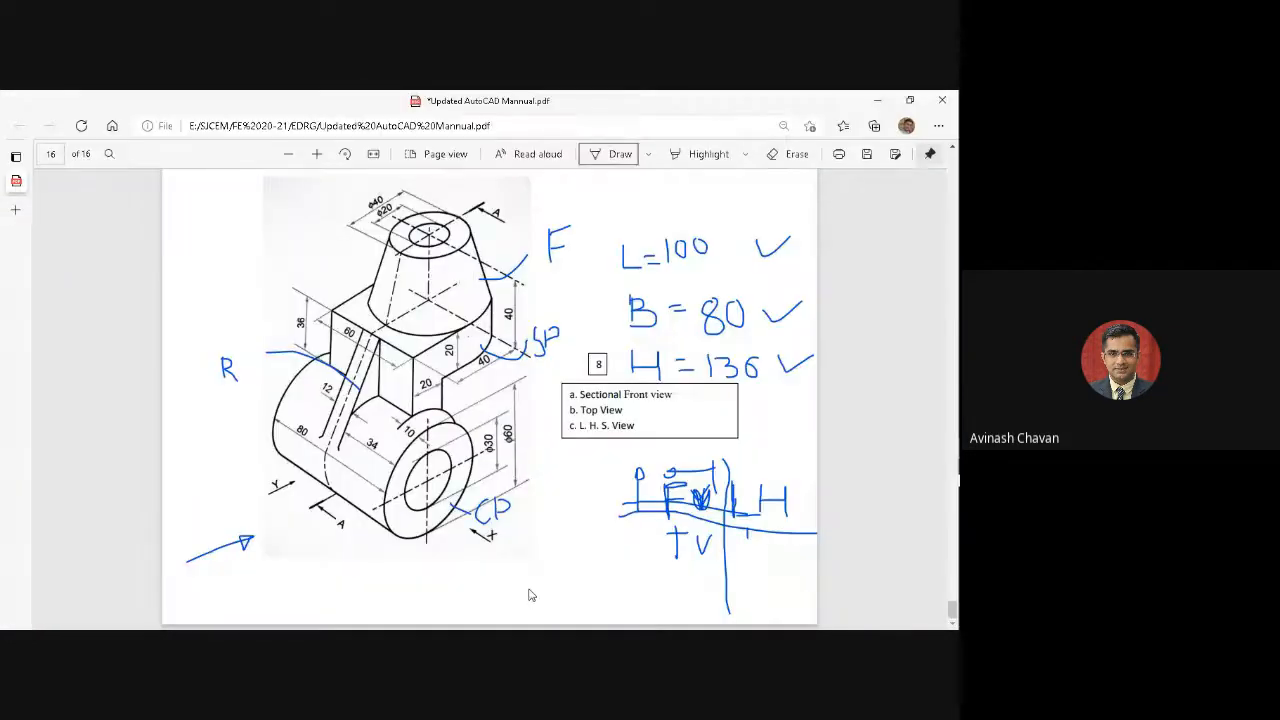
key("alt+Tab")
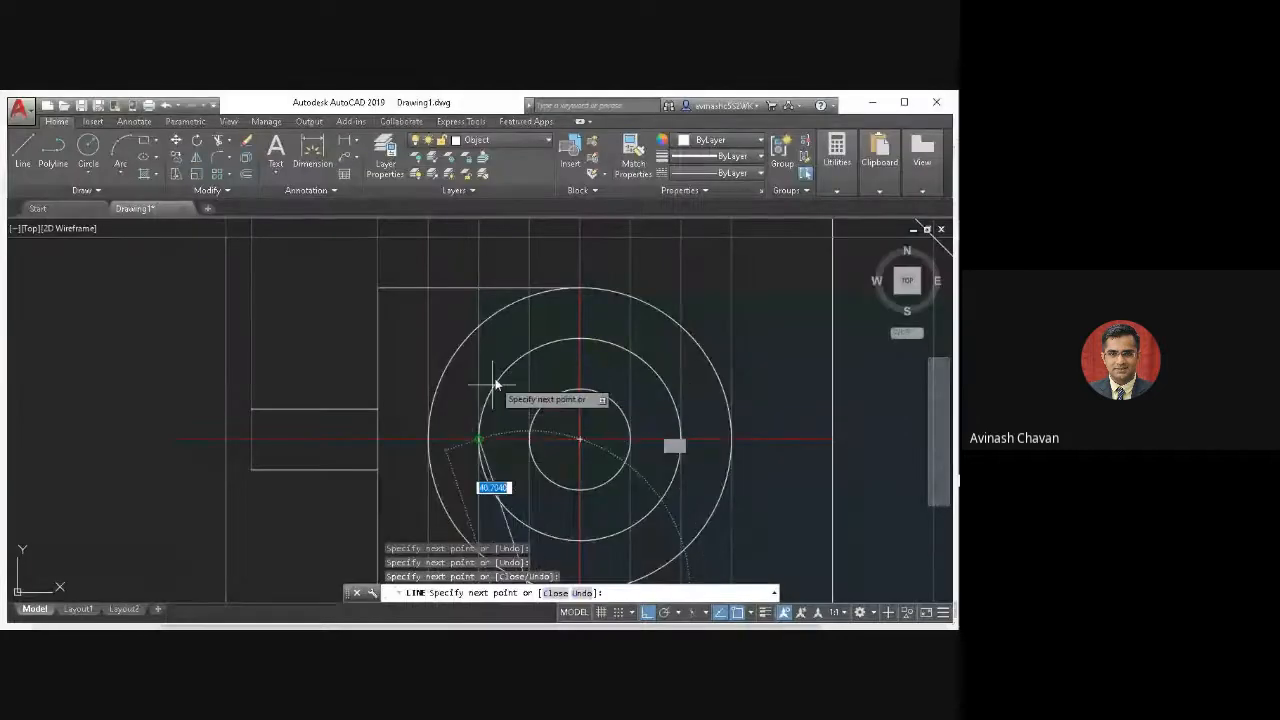
middle_click_drag(497, 380, 528, 430)
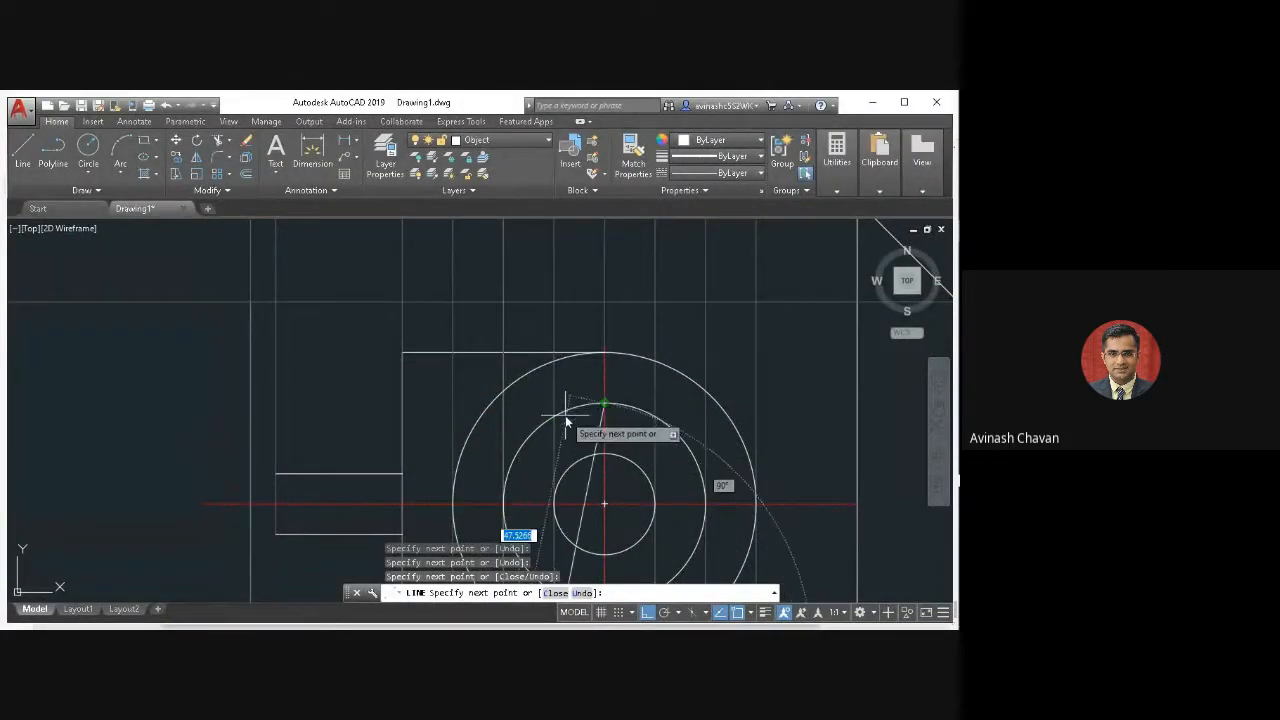
left_click(555, 357)
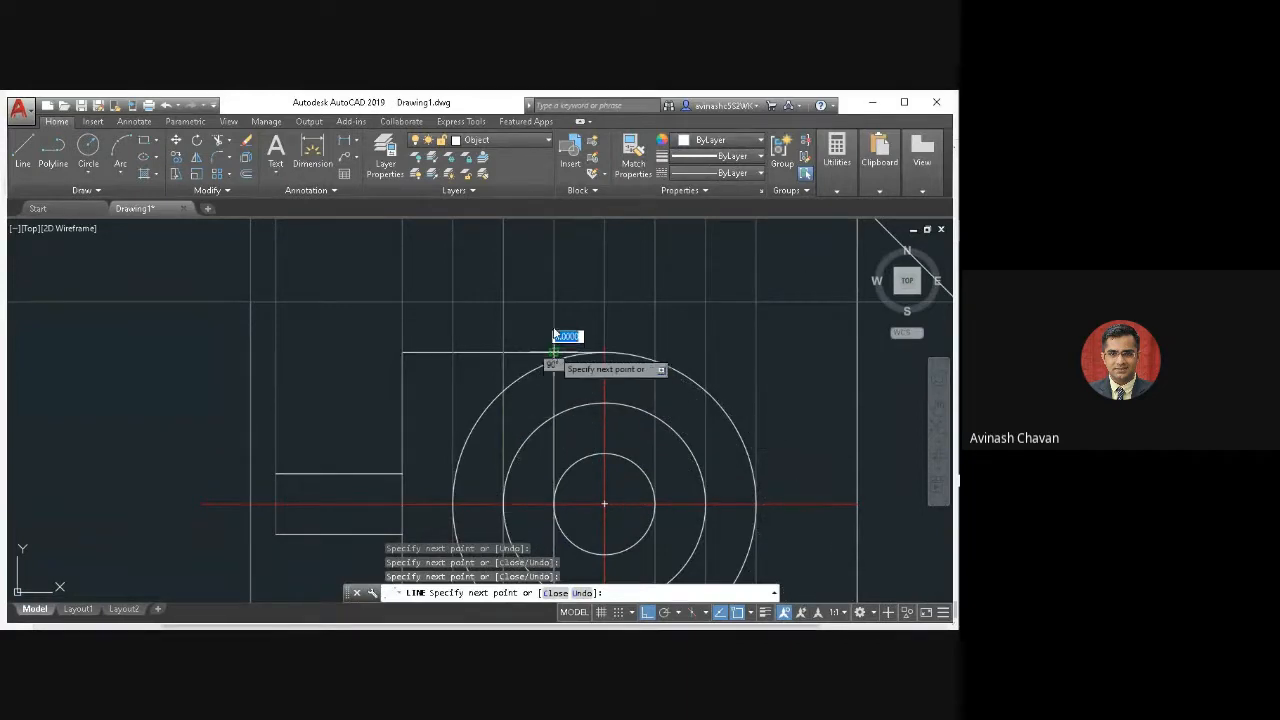
Close the cylinder's rectangle along the upper construction line to its upper-left corner, and turn off the Construction layer.
left_click(555, 301)
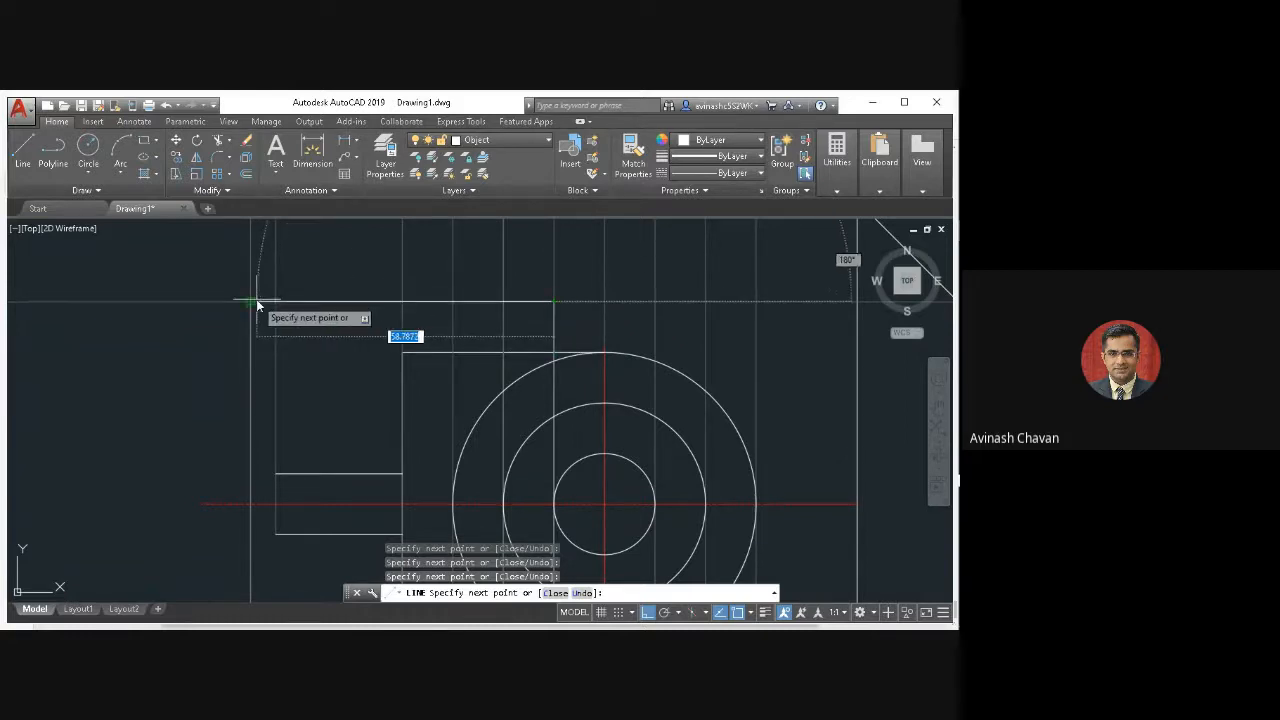
left_click(251, 301)
key("Escape")
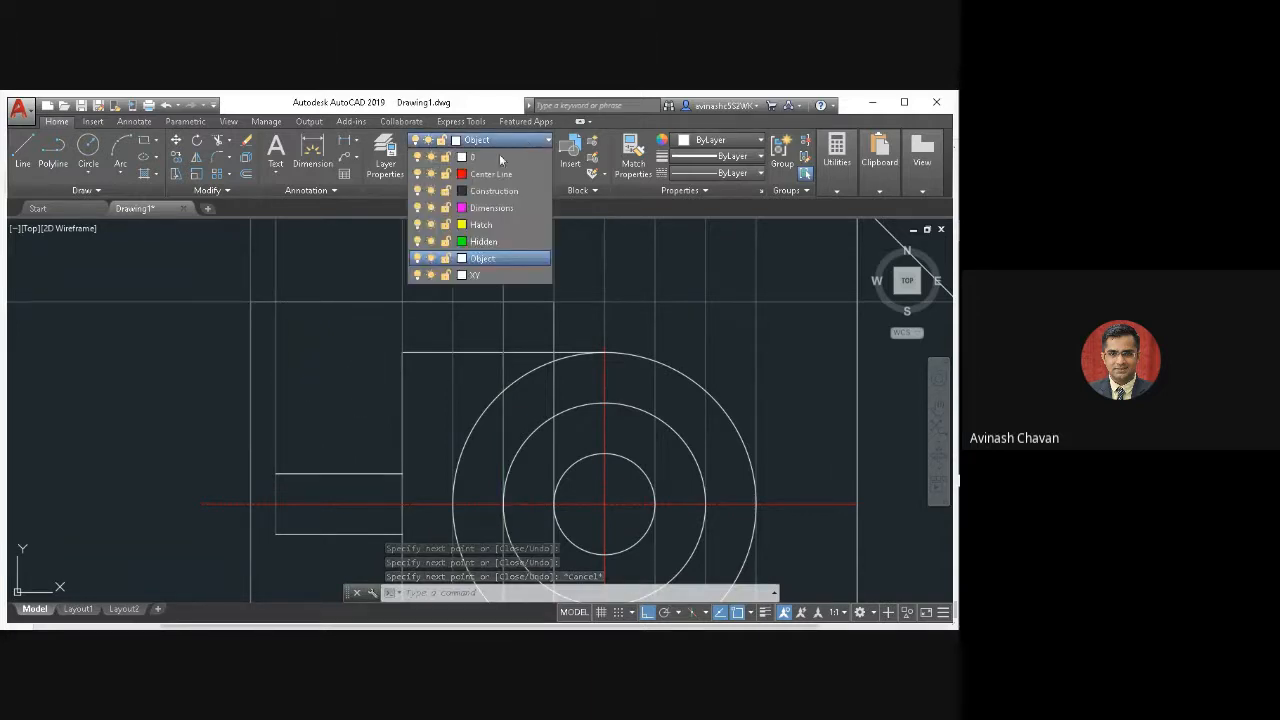
left_click(417, 191)
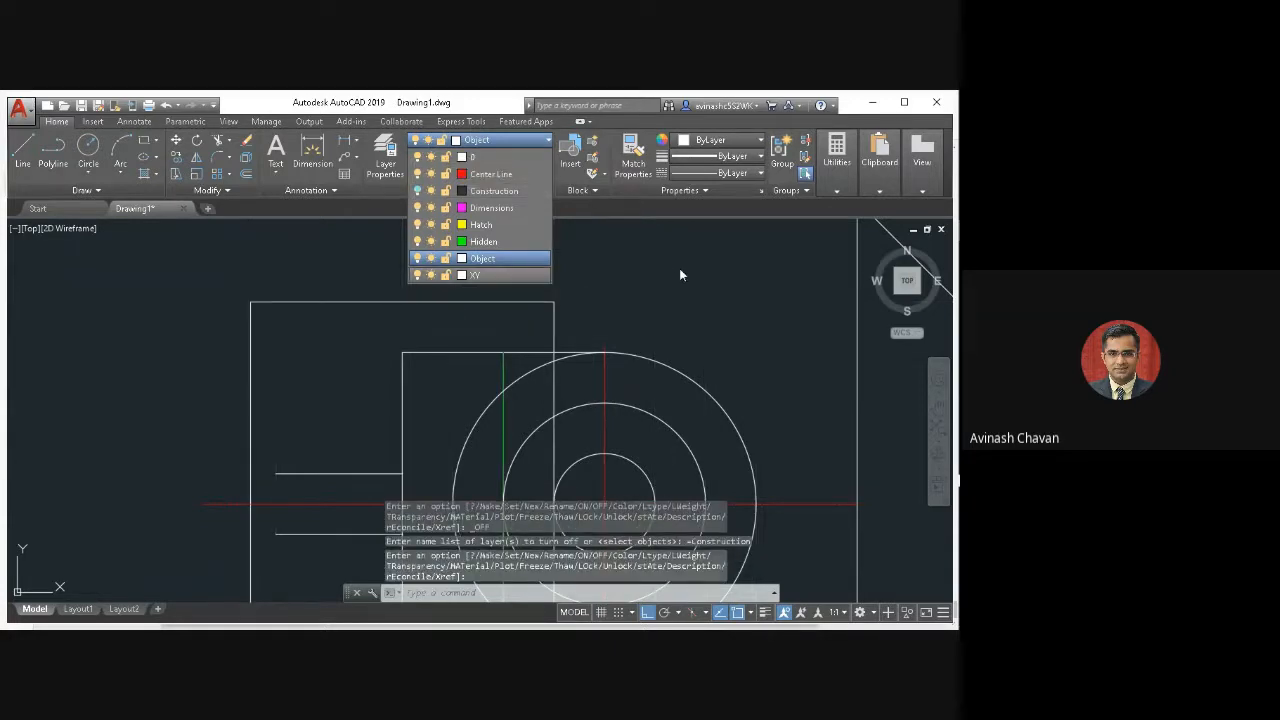
Move the part of the cylinder's right edge that lies beneath the supporting block to the Hidden layer.
left_click(685, 295)
scroll(648, 340, "down", 4)
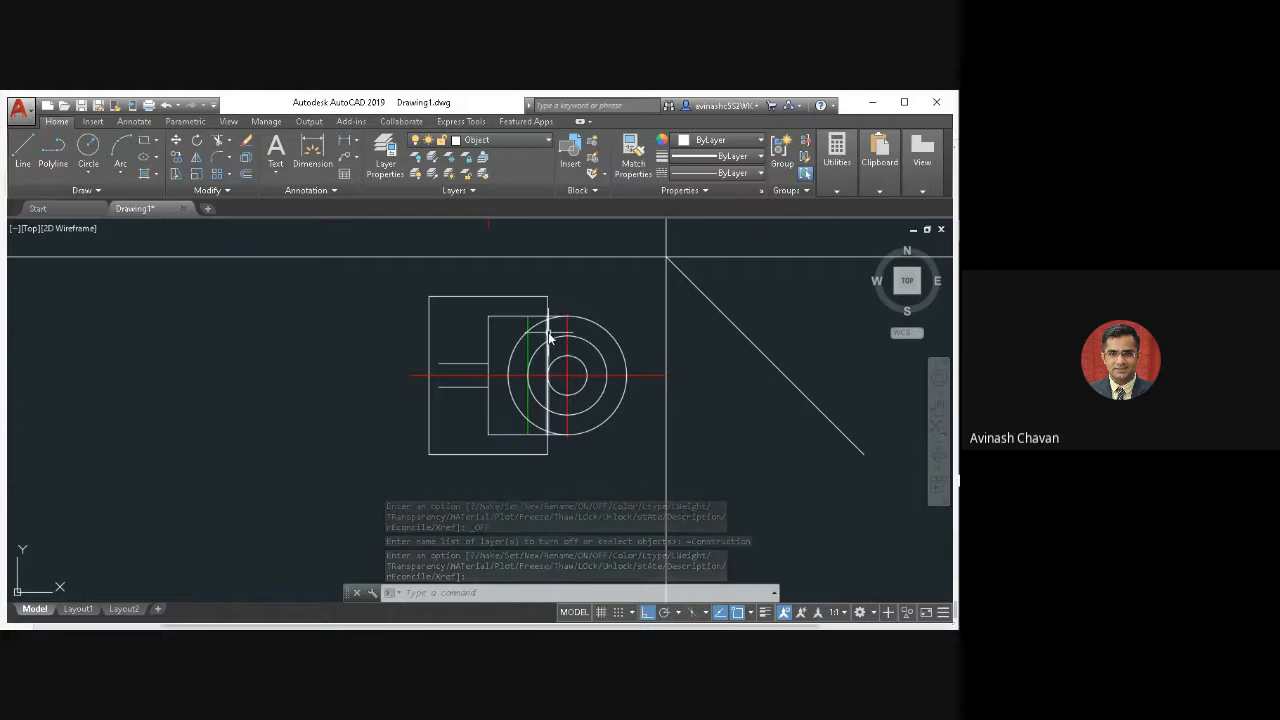
left_click(548, 336)
scroll(583, 323, "up", 2)
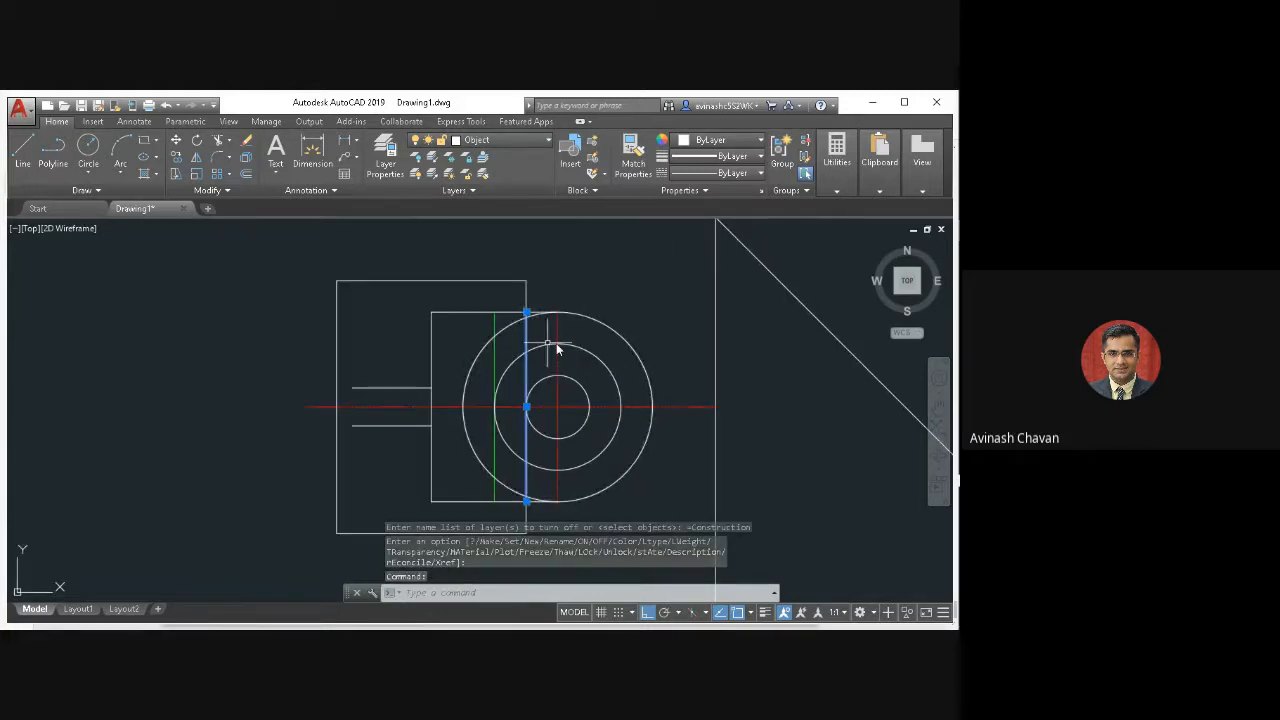
left_click(500, 140)
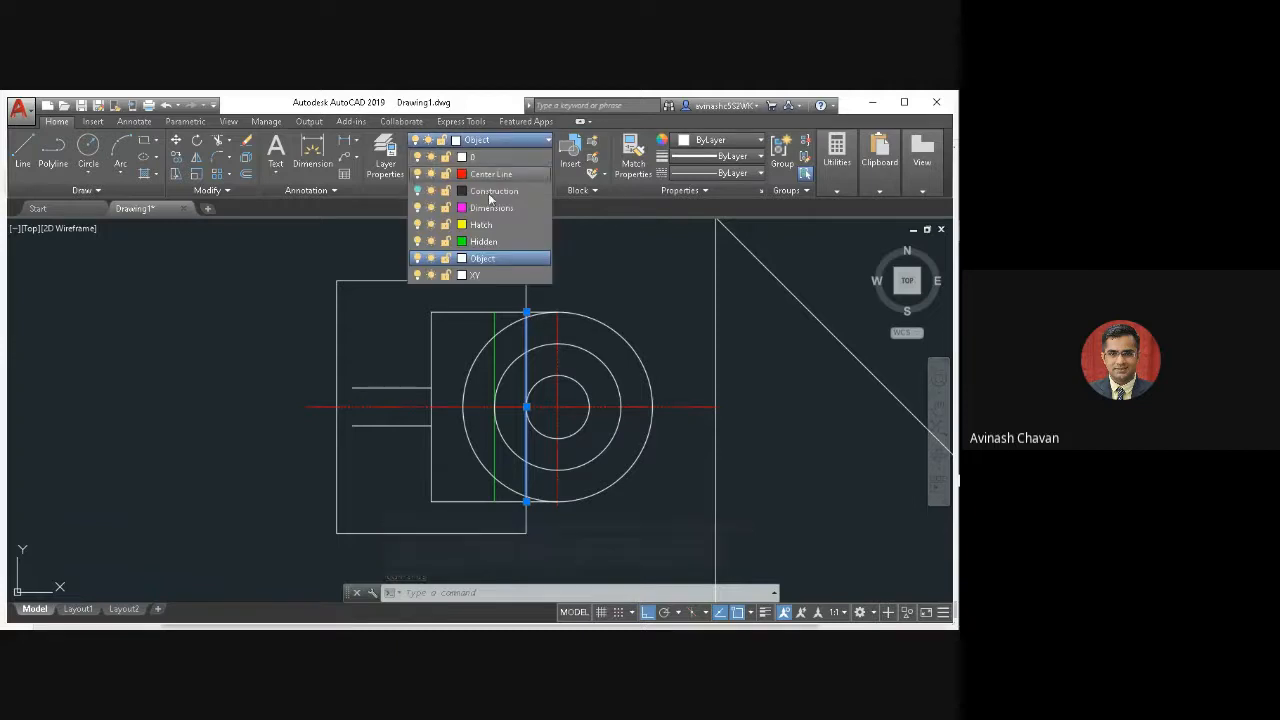
left_click(483, 242)
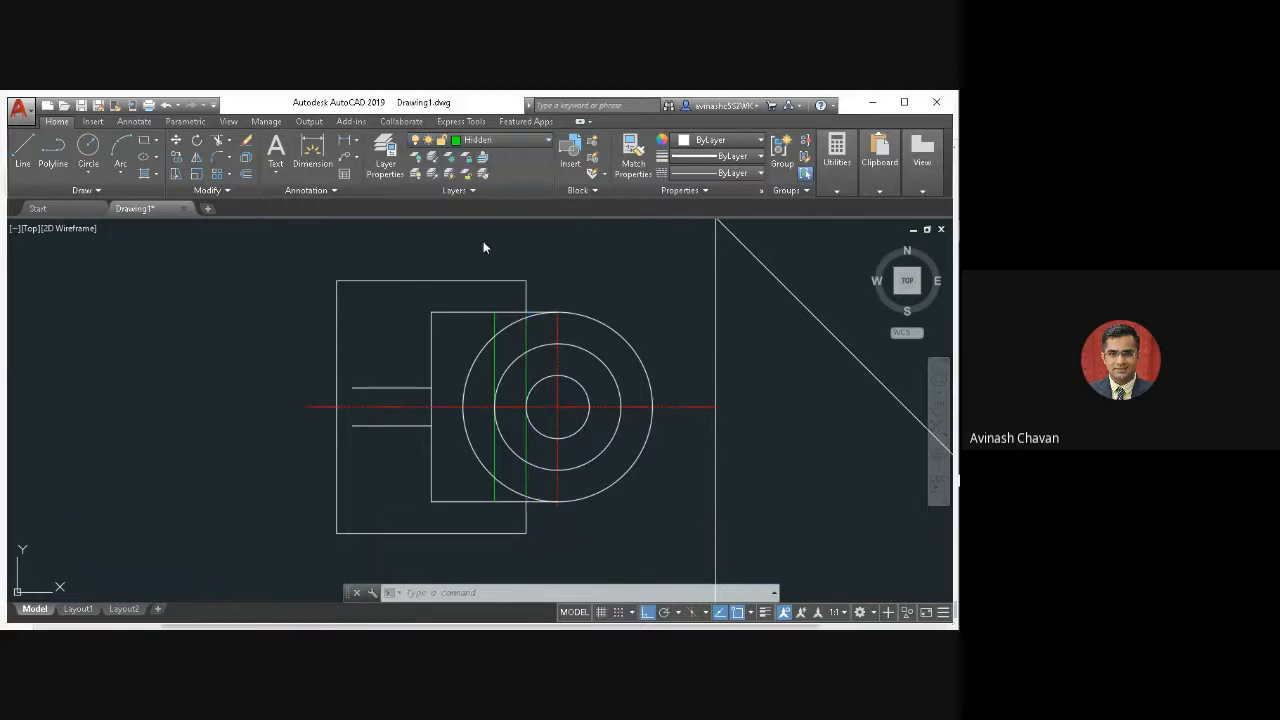
key("Escape")
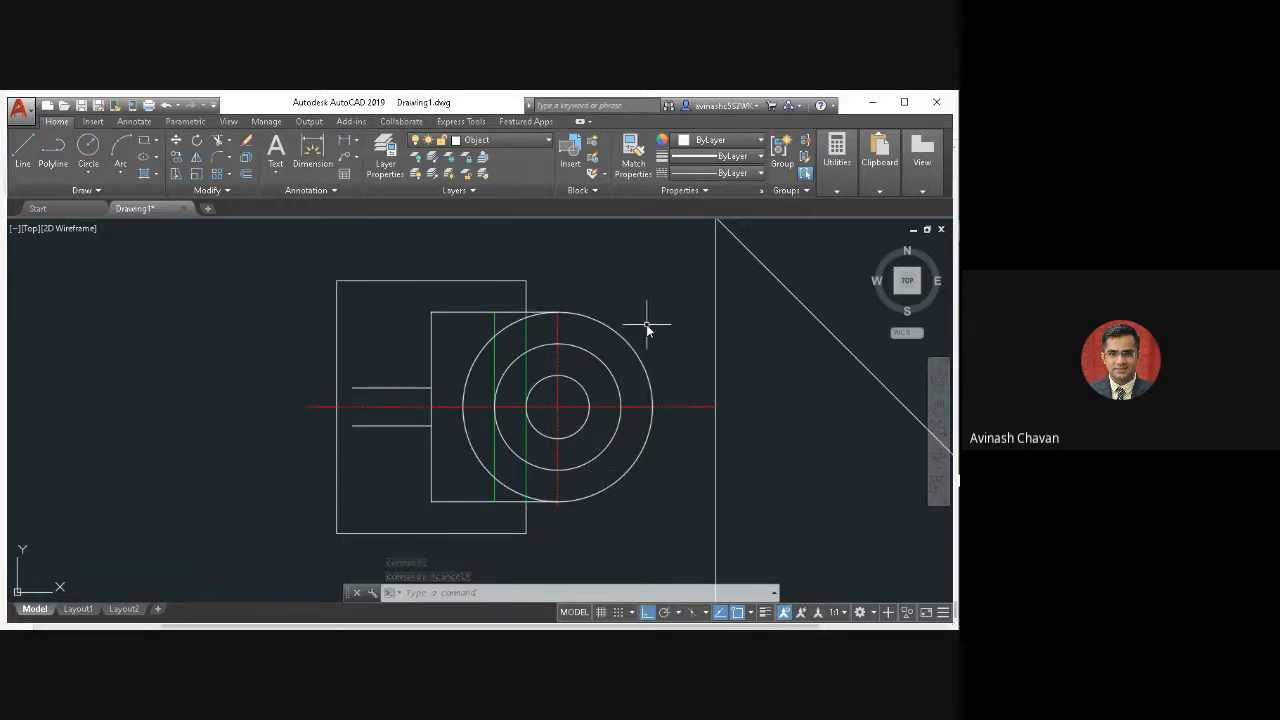
Compare the top view with the manual's pictorial view and turn the Construction layer back on.
key("alt+Tab")
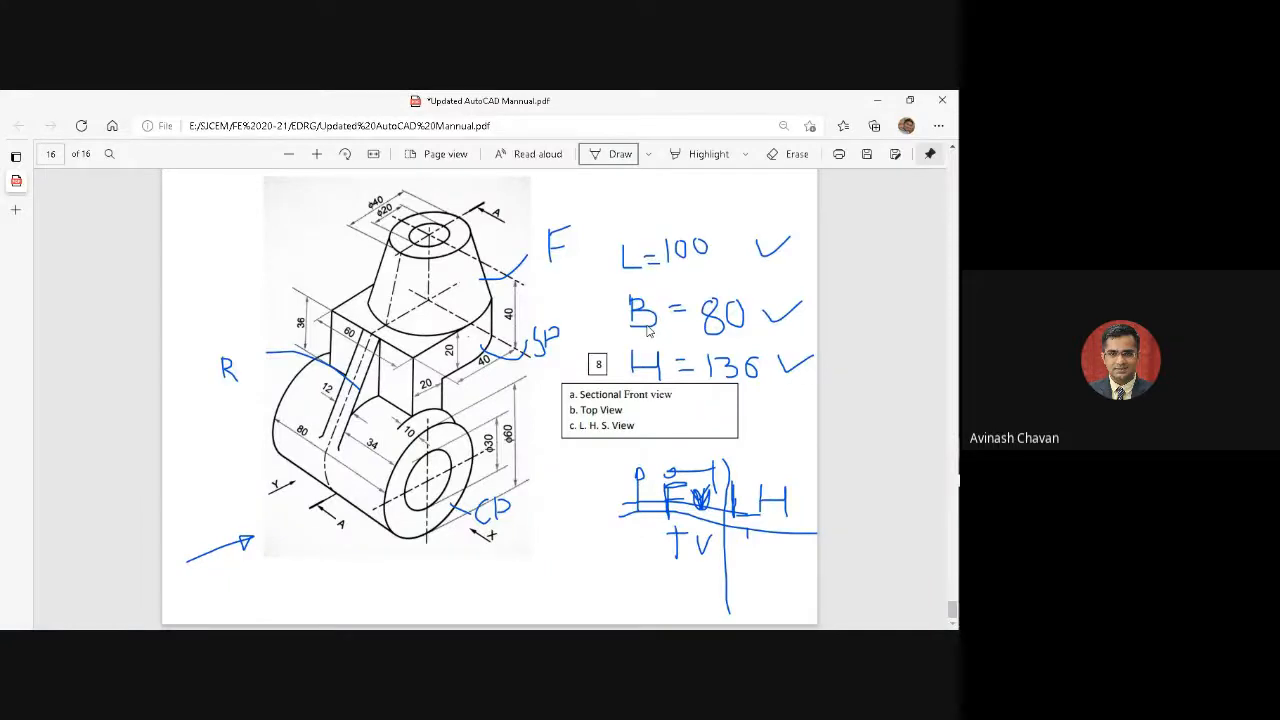
key("alt+Tab")
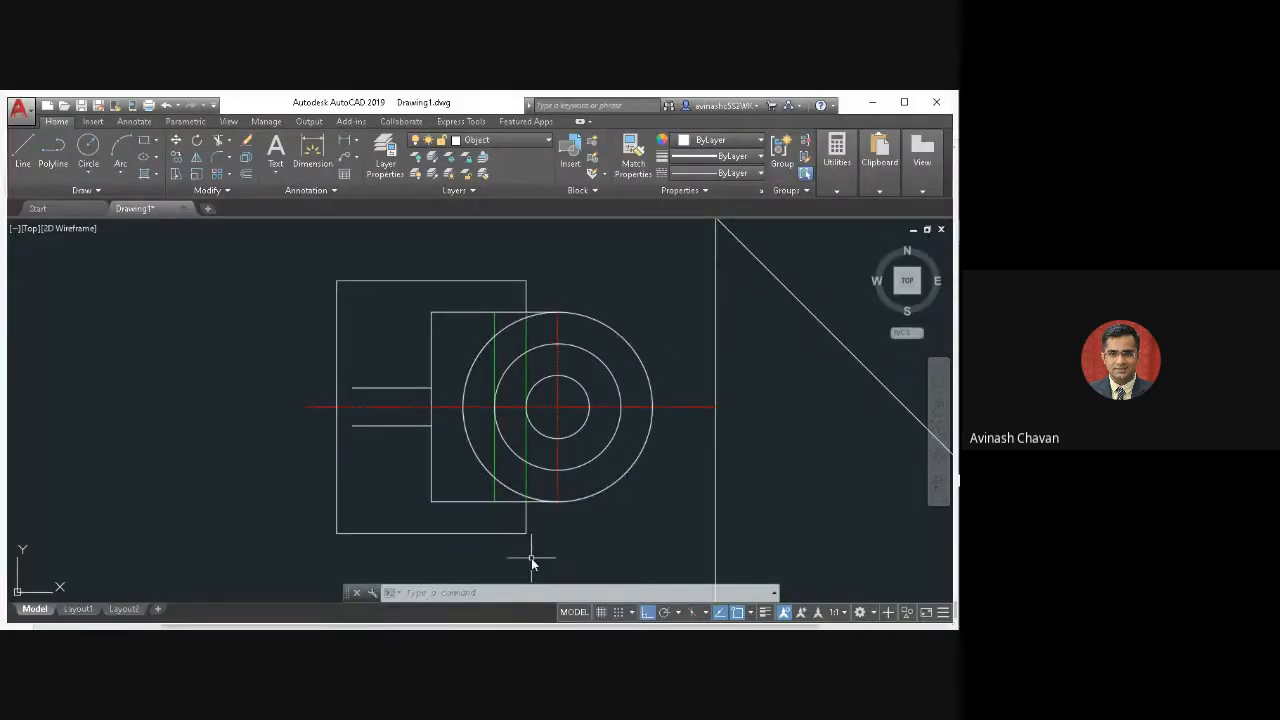
key("alt+Tab")
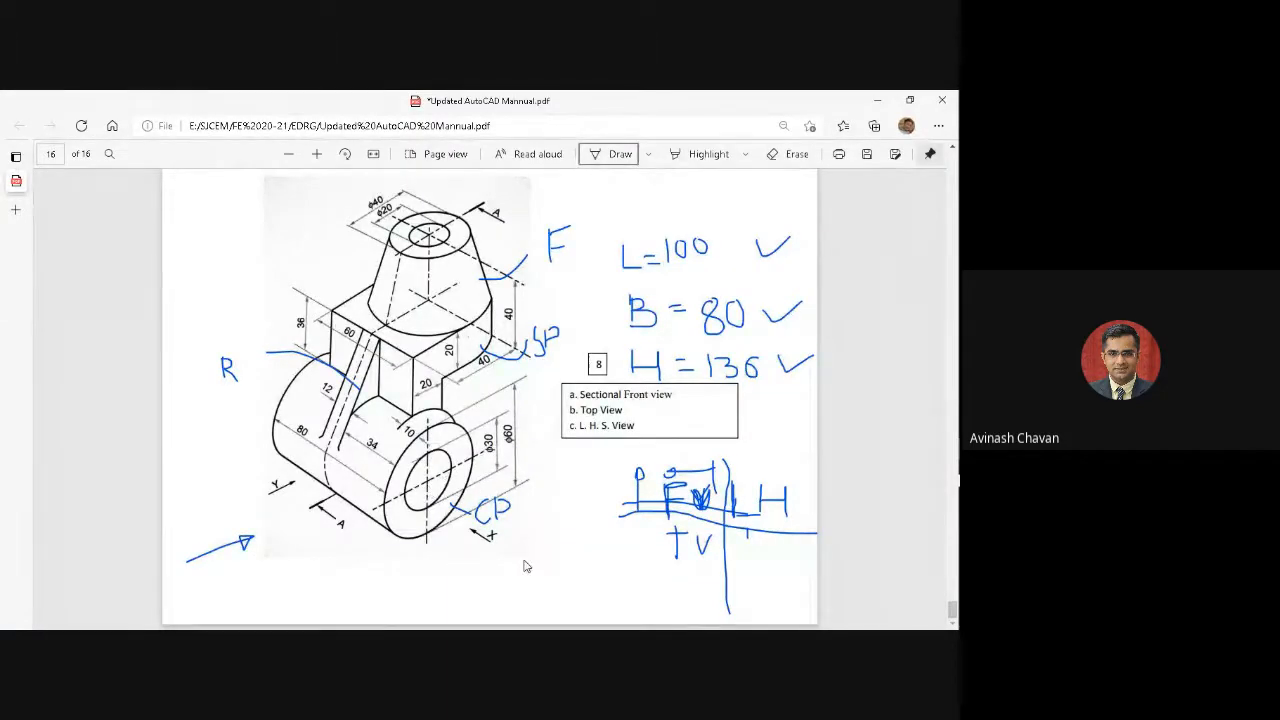
key("alt+Tab")
key("alt+Tab")
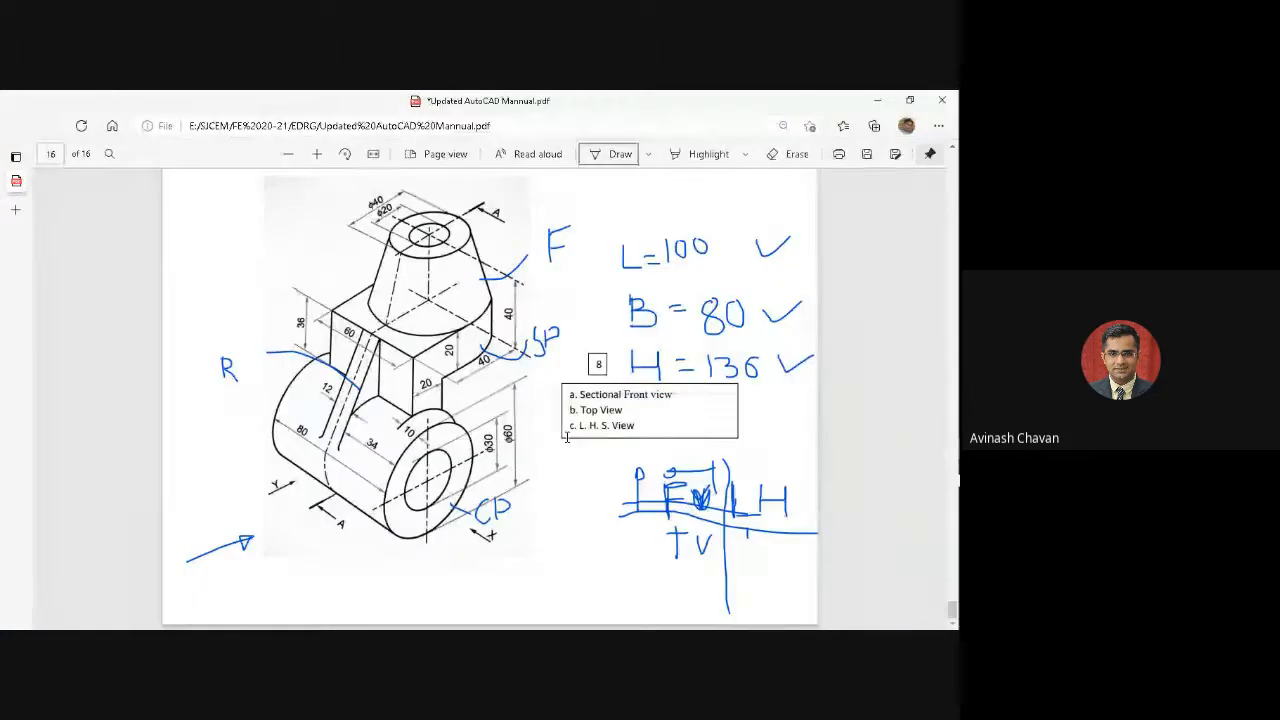
key("alt+Tab")
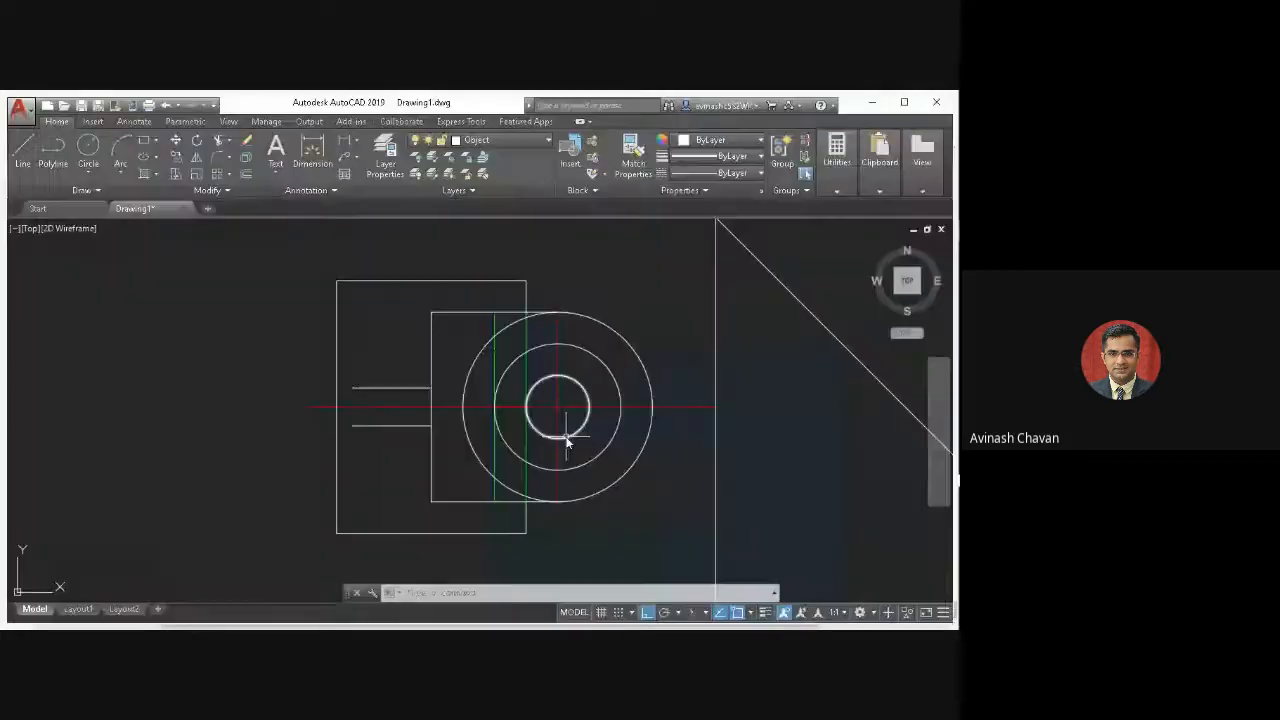
middle_click_drag(590, 310, 632, 310)
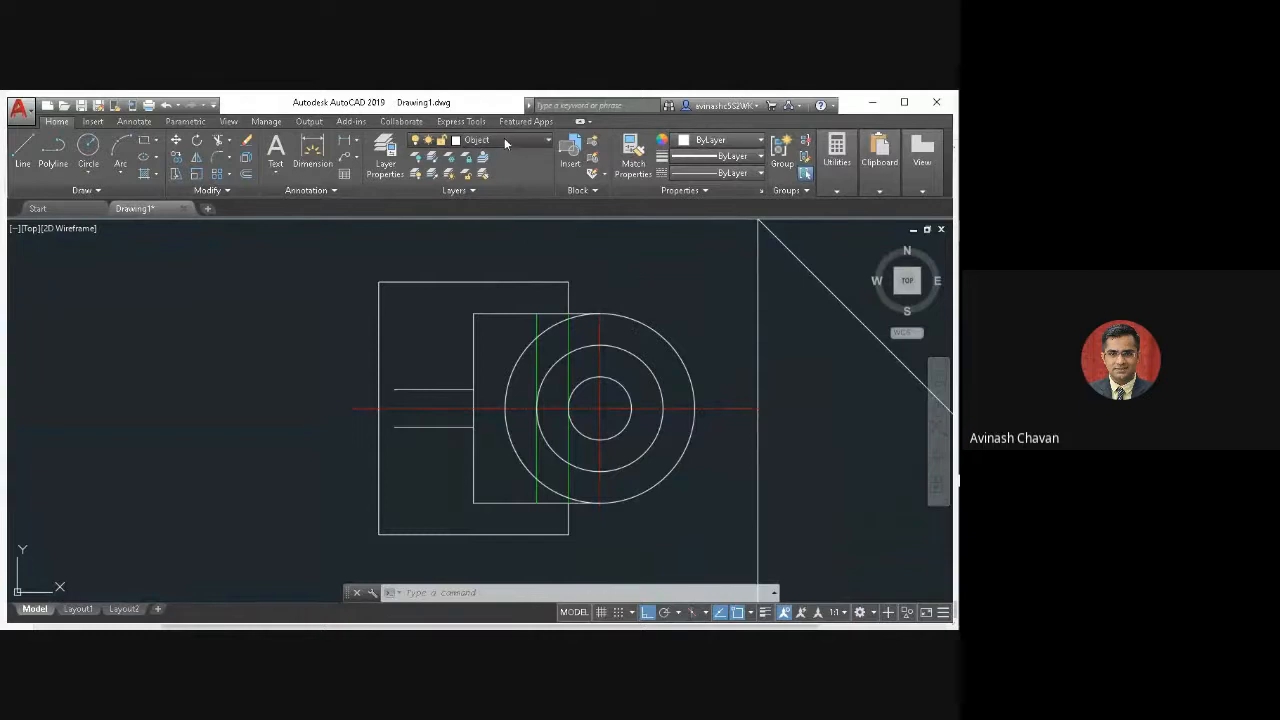
left_click(504, 139)
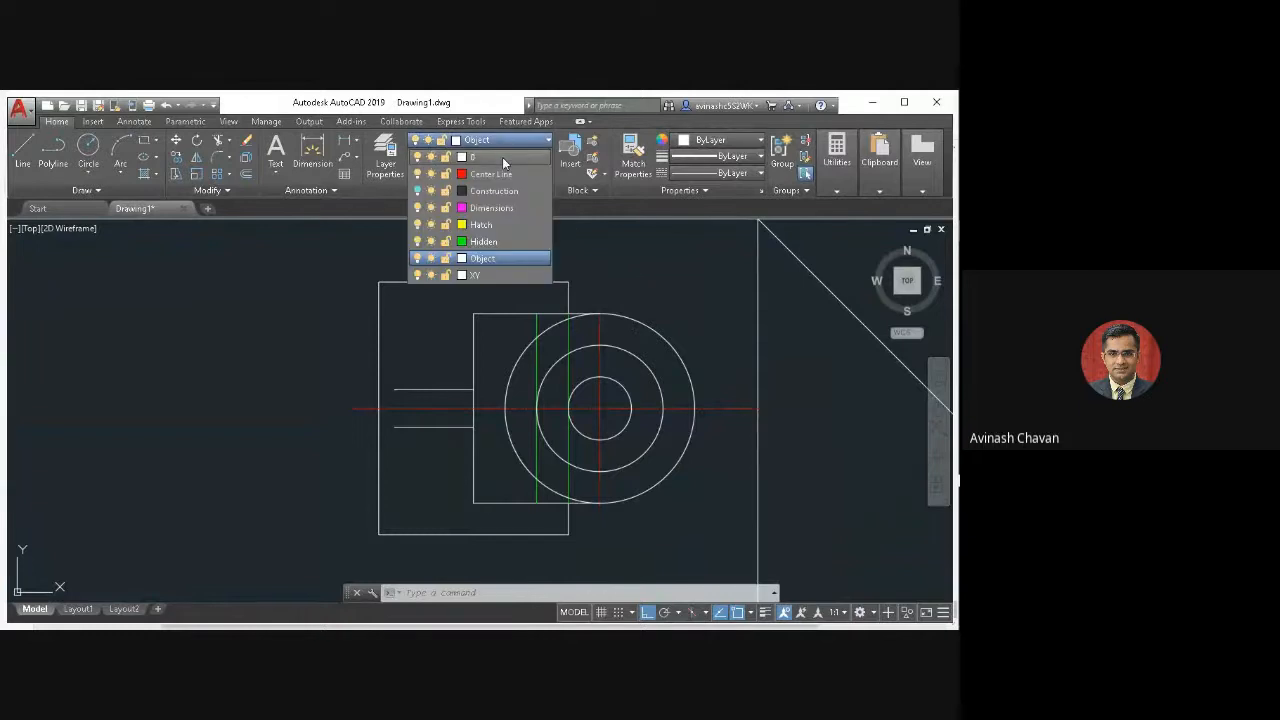
left_click(418, 190)
left_click(427, 364)
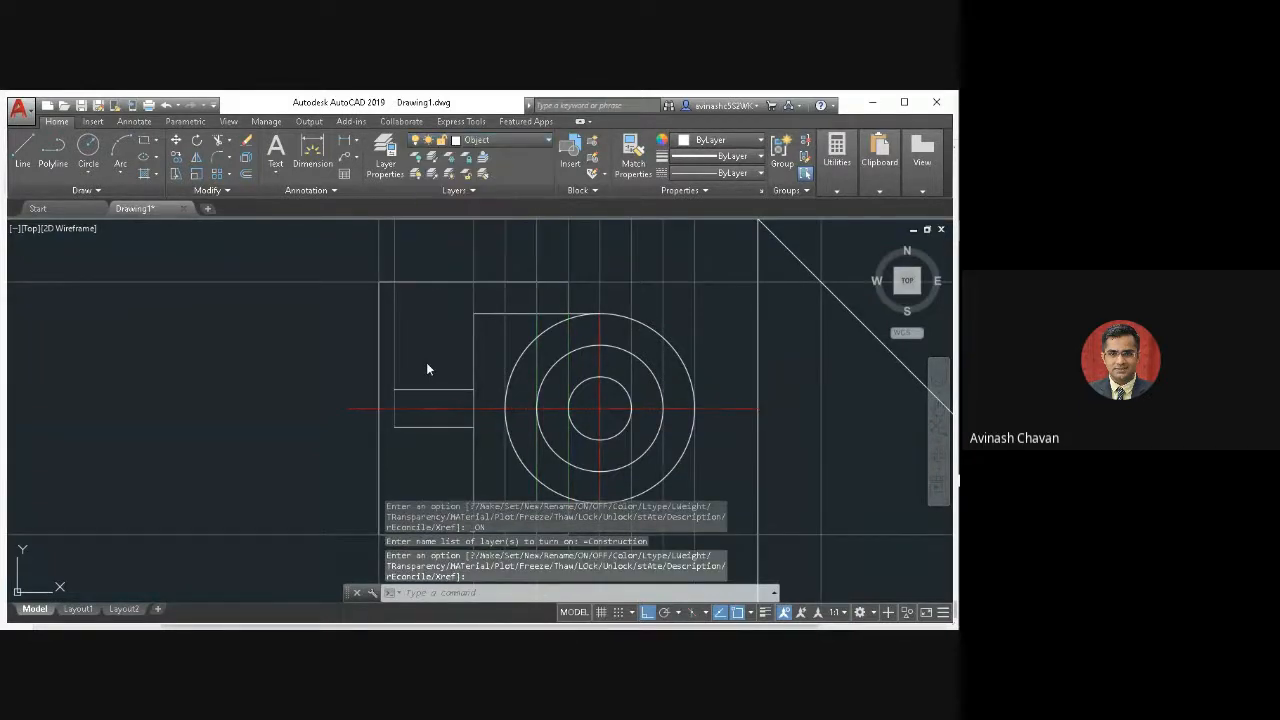
Offset a vertical construction line through the right quadrant of the cylinder's bore in the sectional front view.
scroll(388, 388, "down", 5)
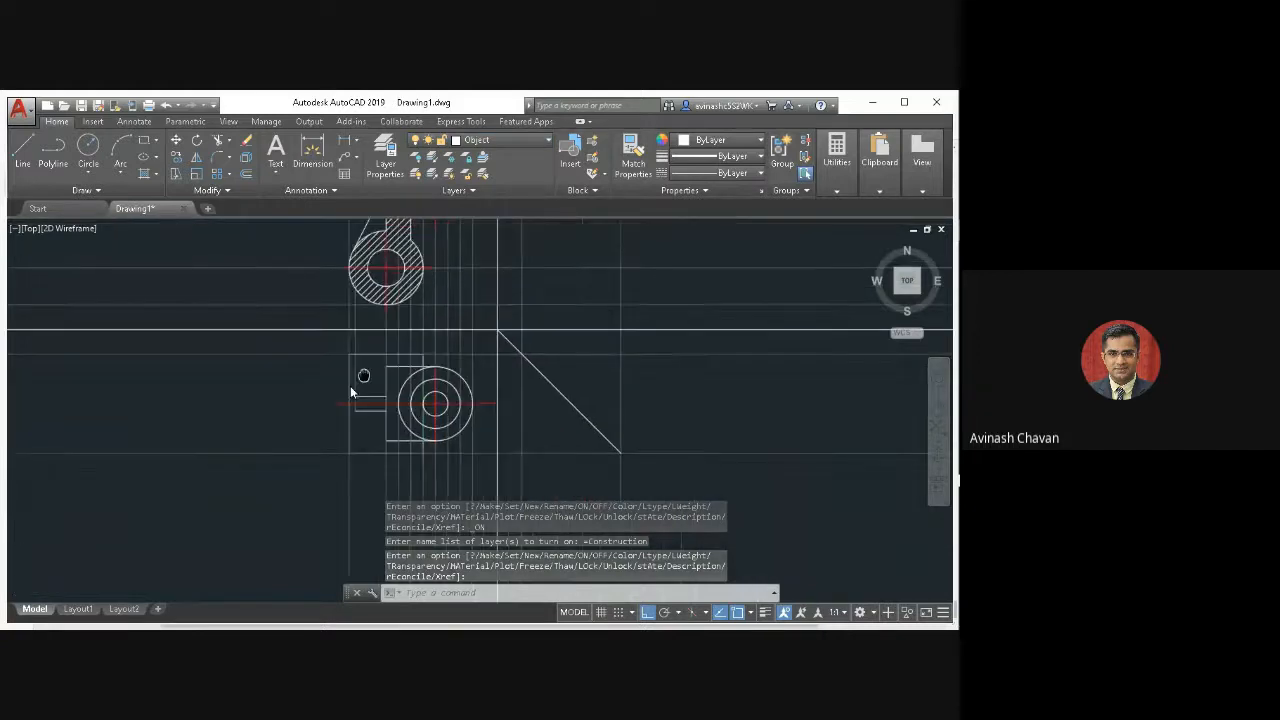
scroll(430, 330, "up", 5)
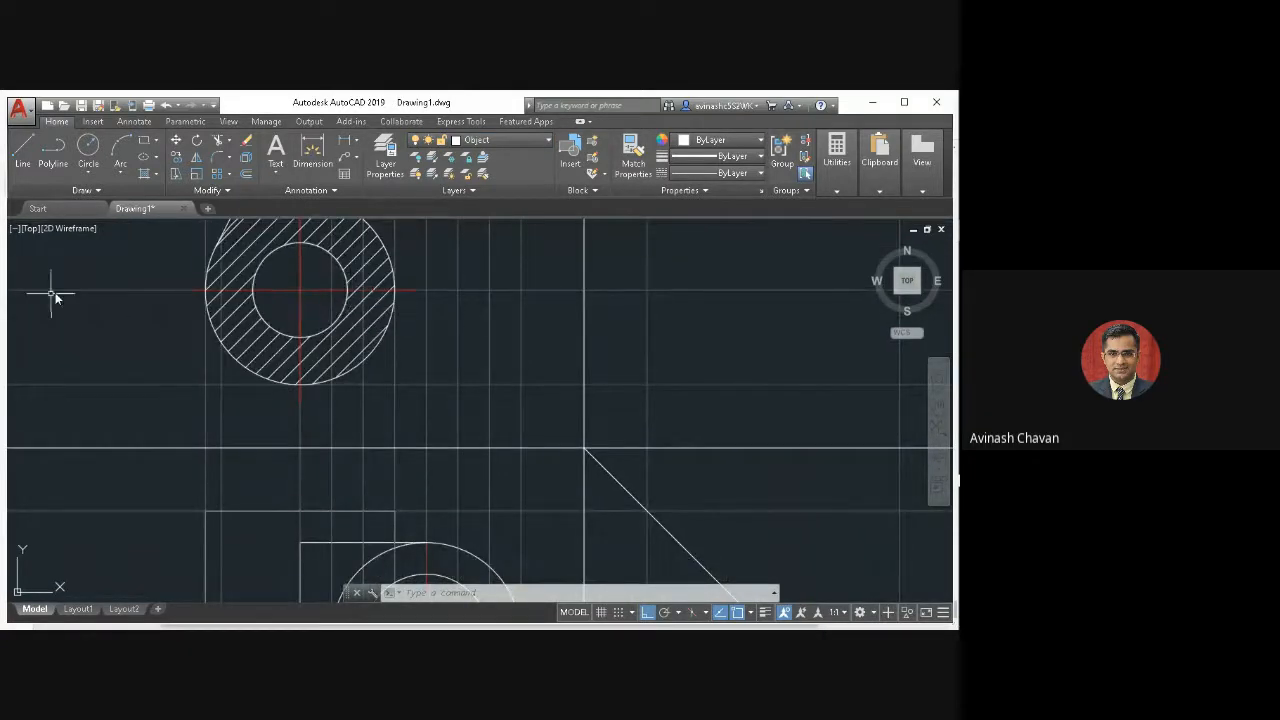
middle_click_drag(88, 322, 96, 362)
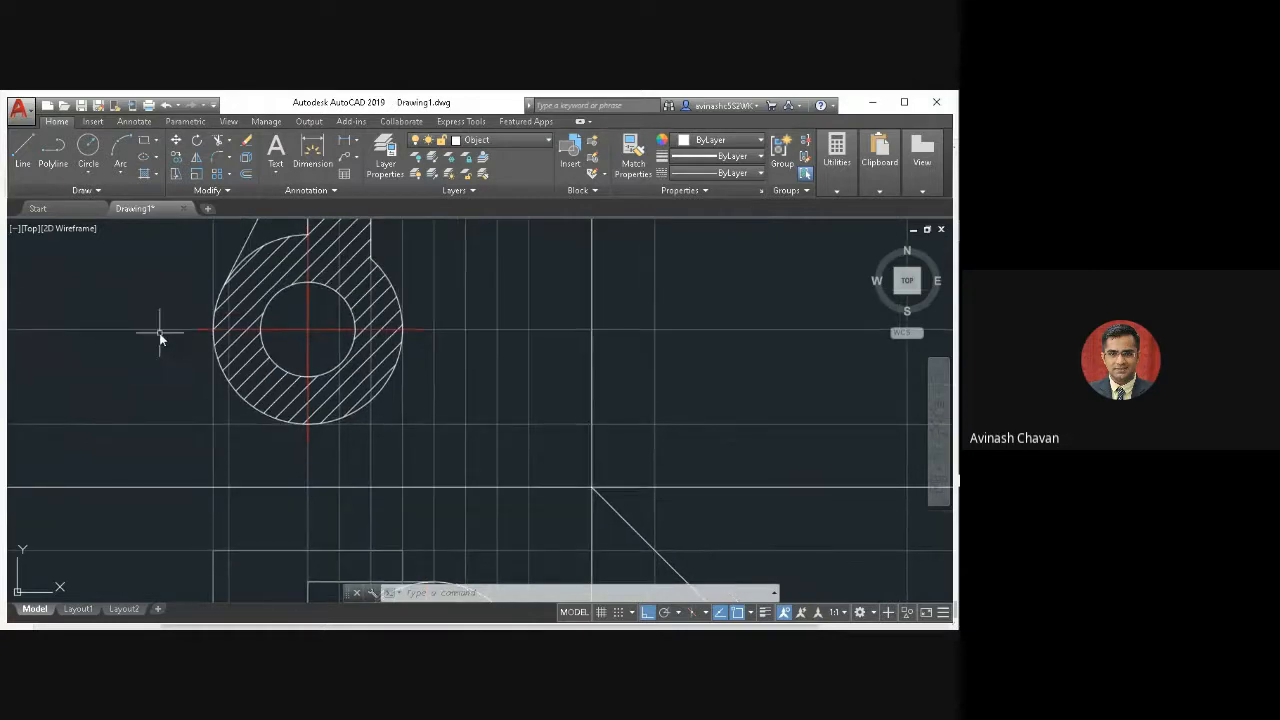
type("o")
key("Return")
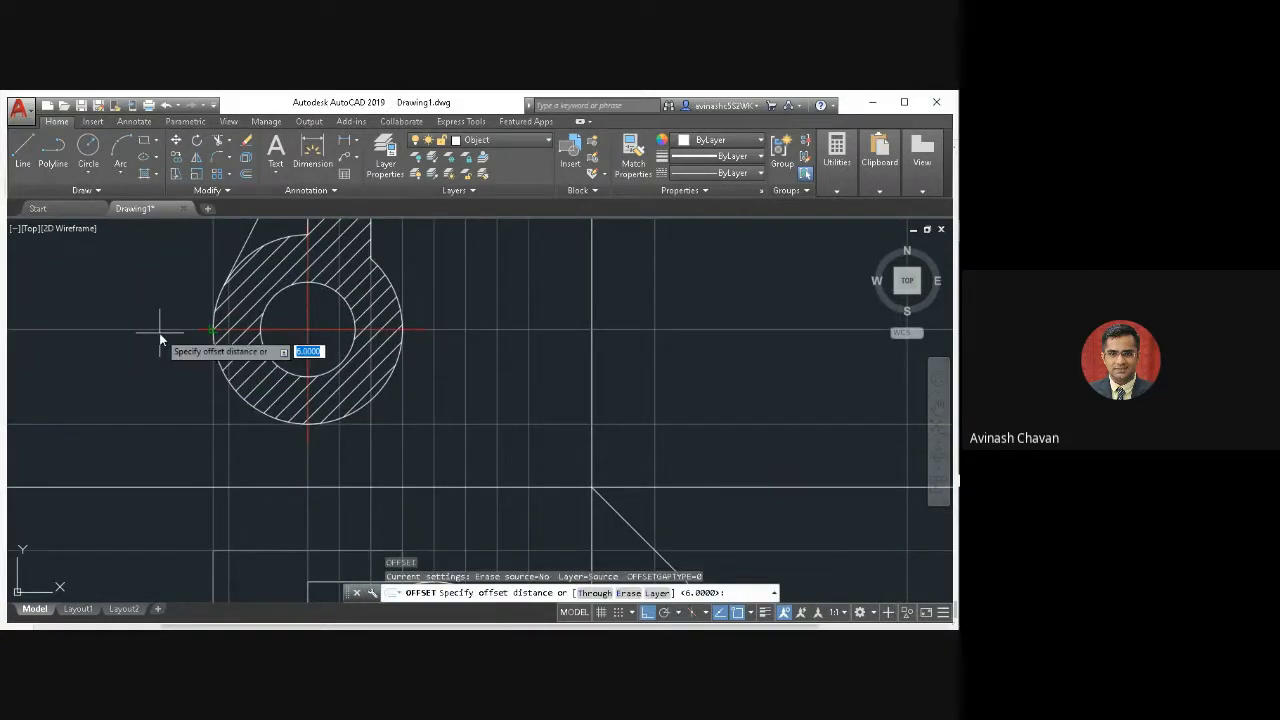
type("t")
key("Return")
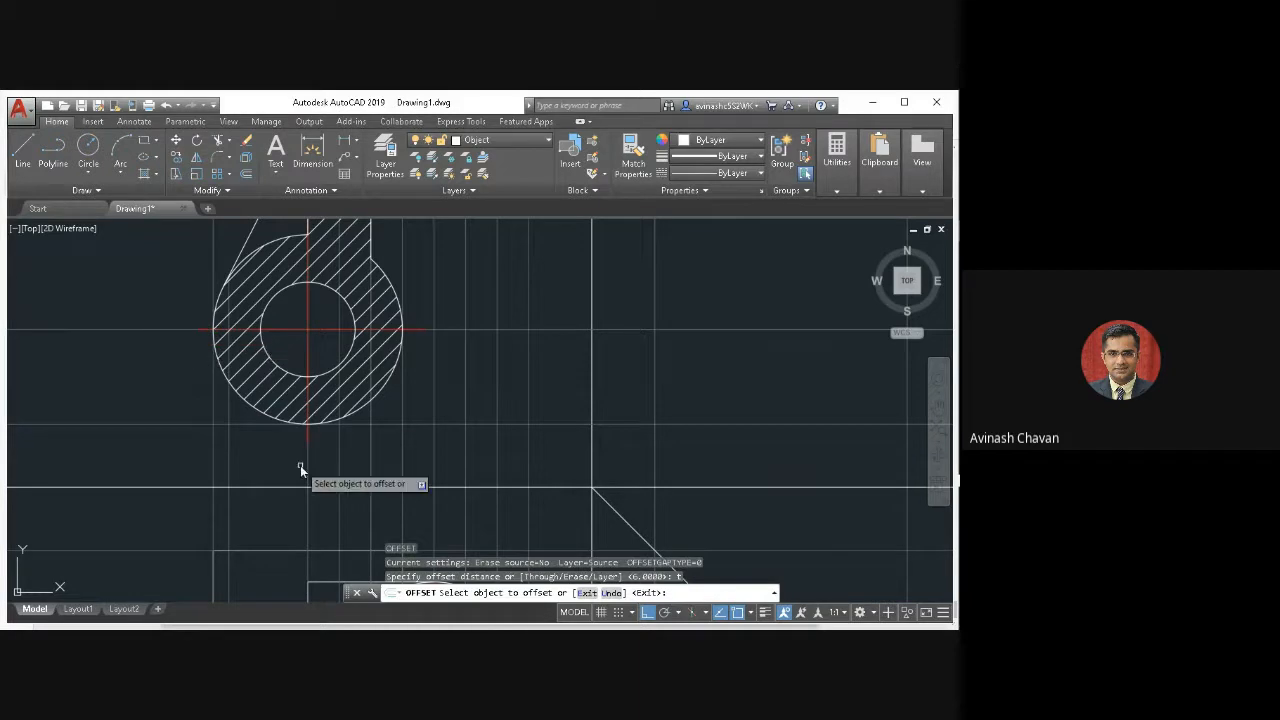
left_click(370, 445)
scroll(355, 385, "up", 4)
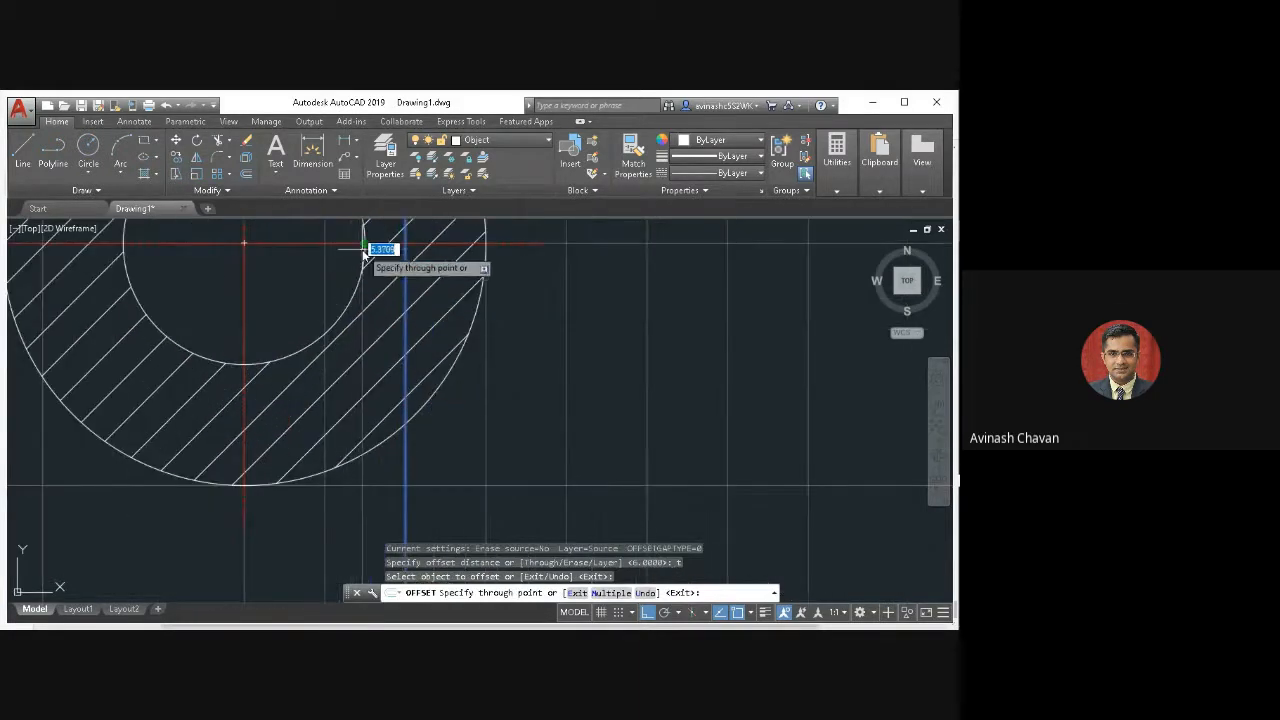
left_click(364, 242)
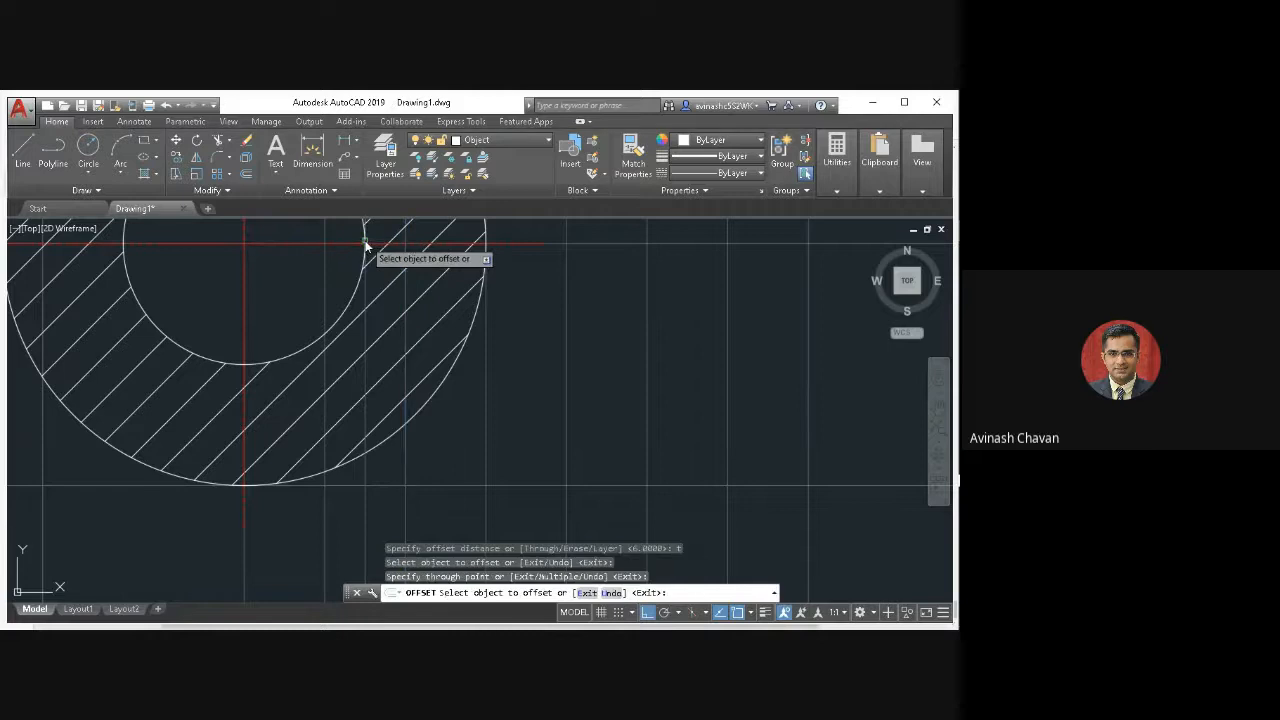
Offset the bore's right projection line through the left quadrant of the bore circle.
left_click(365, 473)
middle_click_drag(314, 459, 342, 507)
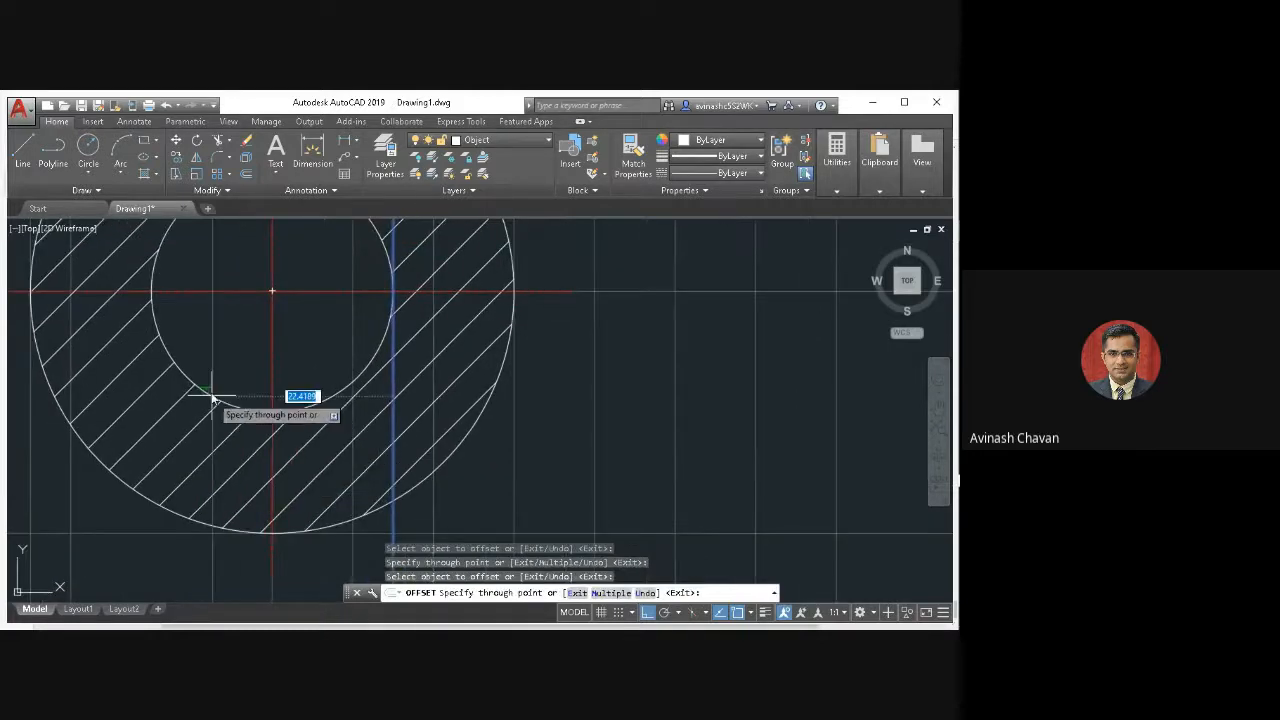
left_click(154, 293)
scroll(154, 290, "down", 5)
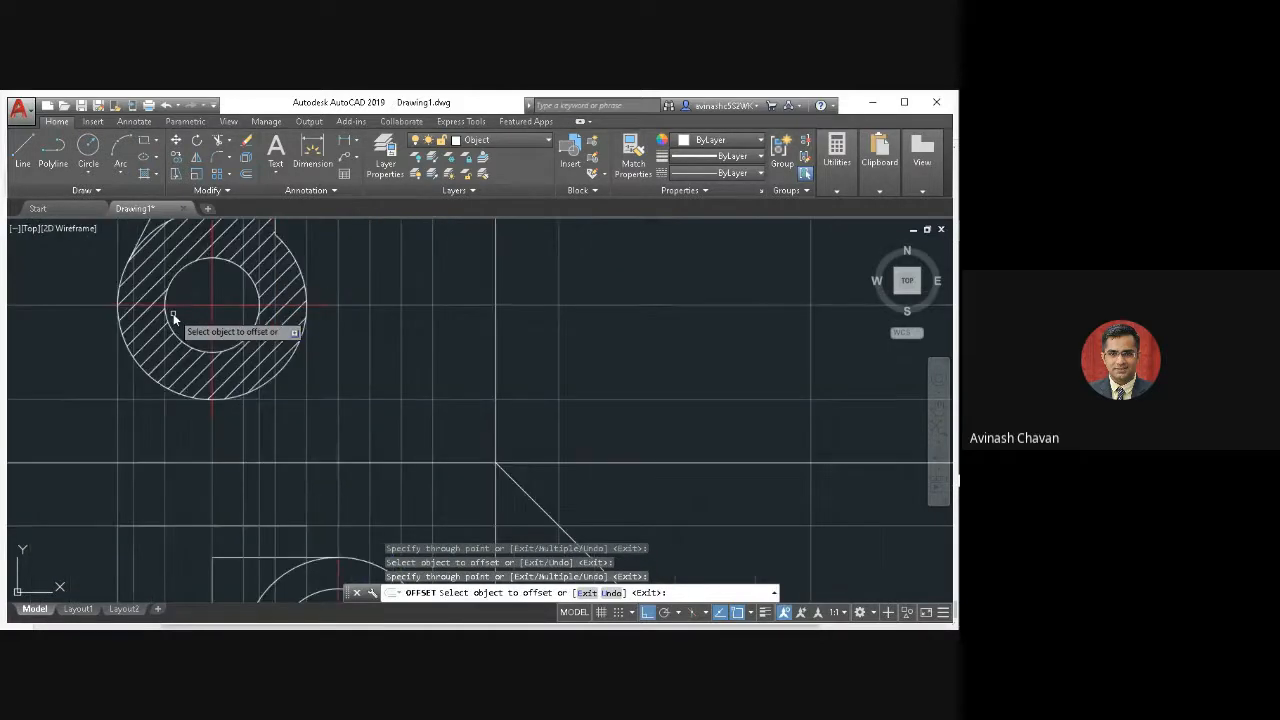
key("Escape")
On the Hidden layer, draw the bore's left edge in the top view from the cylinder's upper edge to its lower edge.
scroll(271, 338, "down", 4)
middle_click_drag(292, 381, 364, 320)
scroll(336, 390, "up", 2)
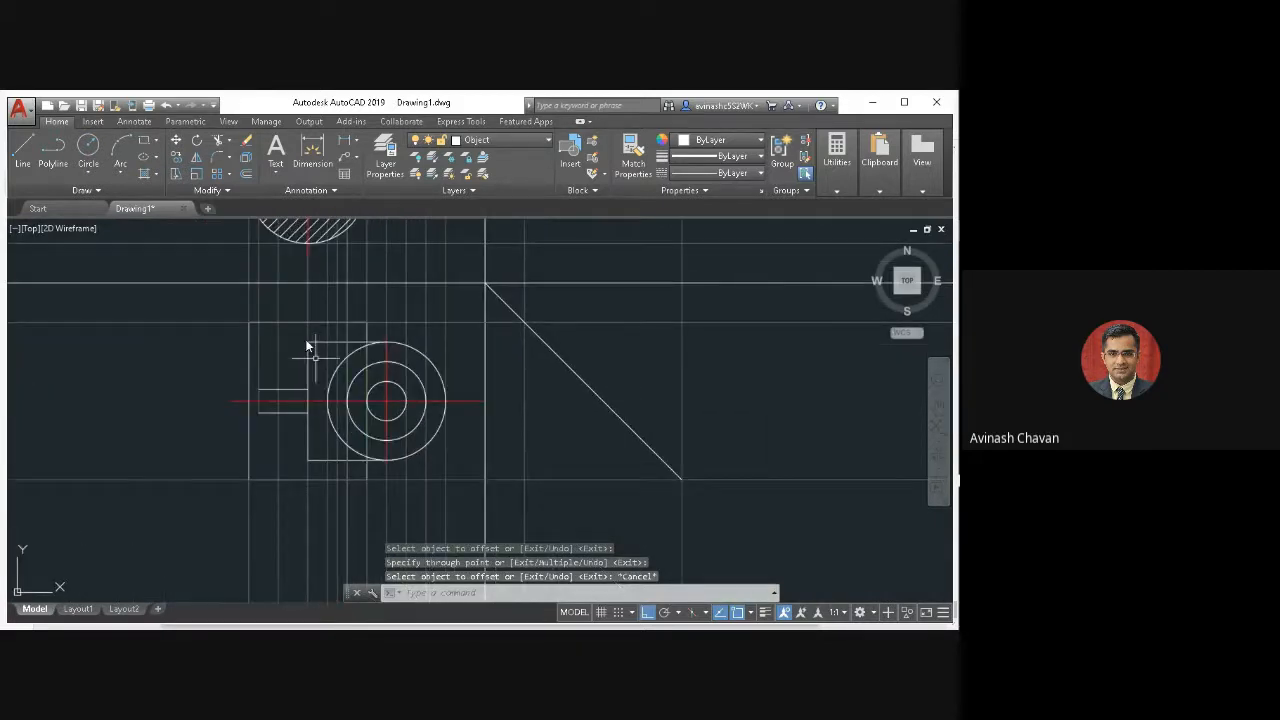
left_click(508, 141)
left_click(483, 240)
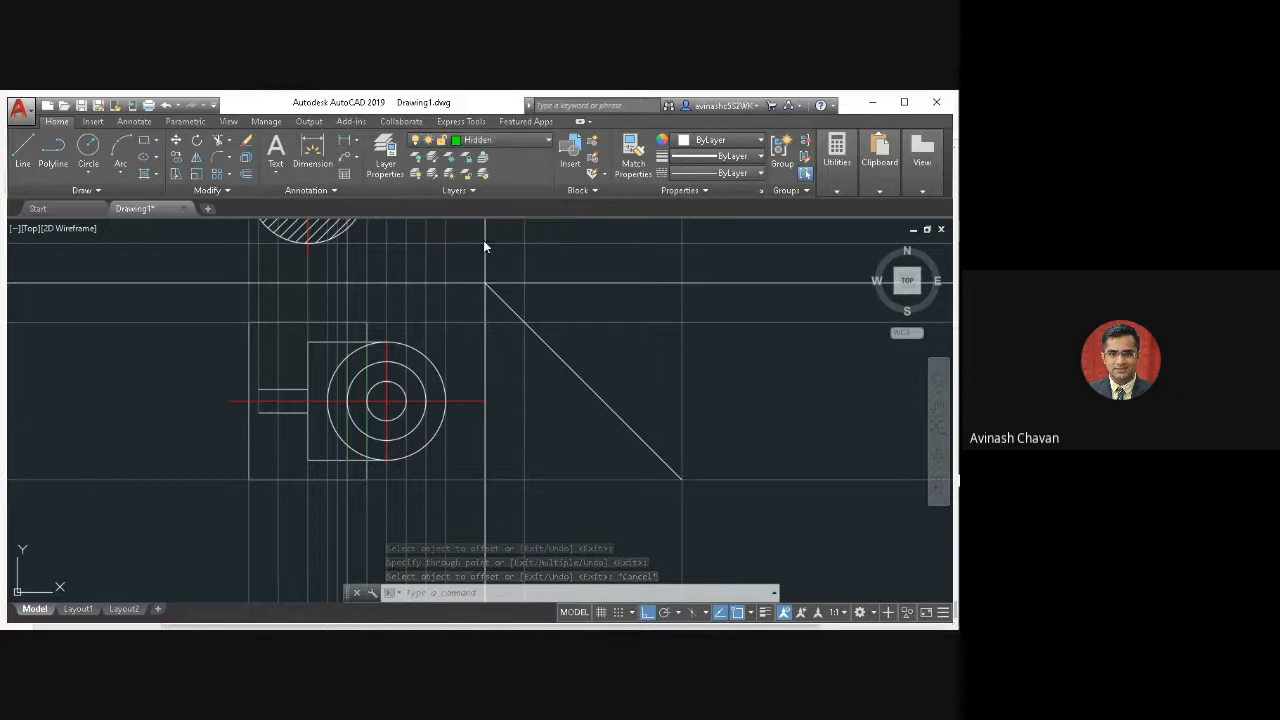
left_click(22, 158)
scroll(325, 360, "up", 2)
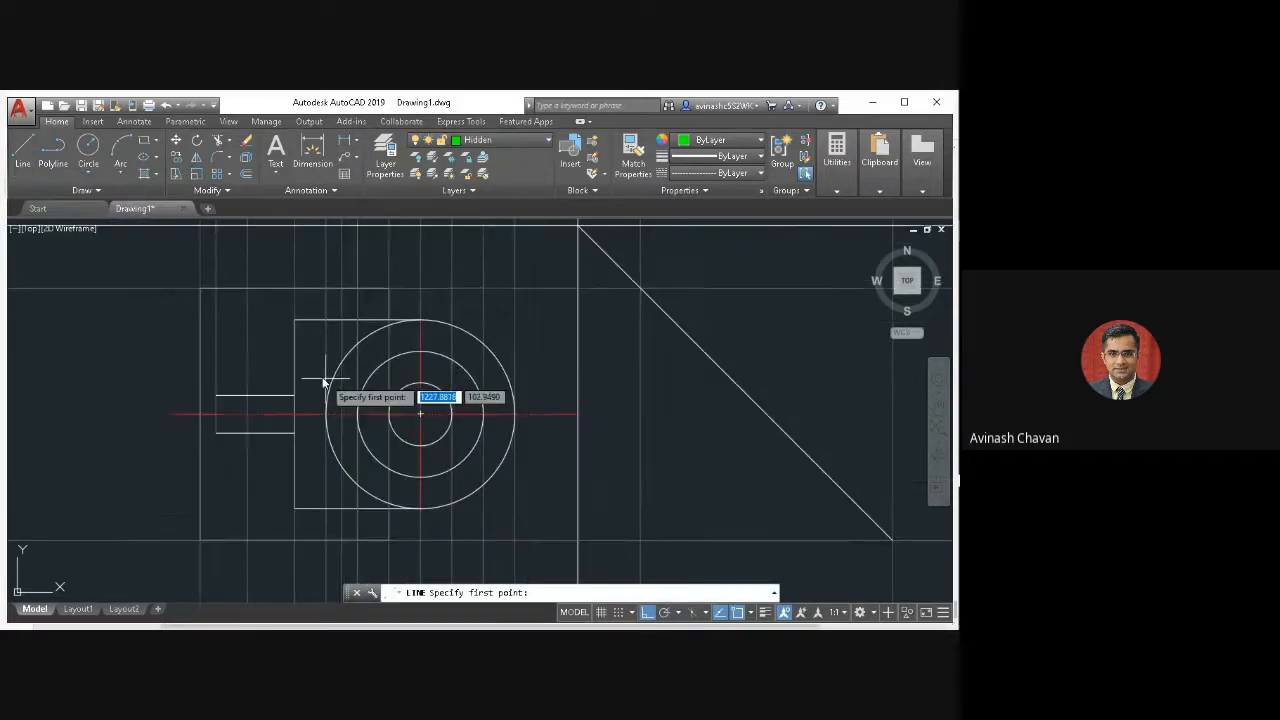
scroll(281, 334, "down", 2)
mouse_move(281, 334)
middle_mouse_down()
mouse_move(306, 475)
mouse_move(306, 368)
middle_mouse_up()
left_click(286, 450)
left_click(294, 492)
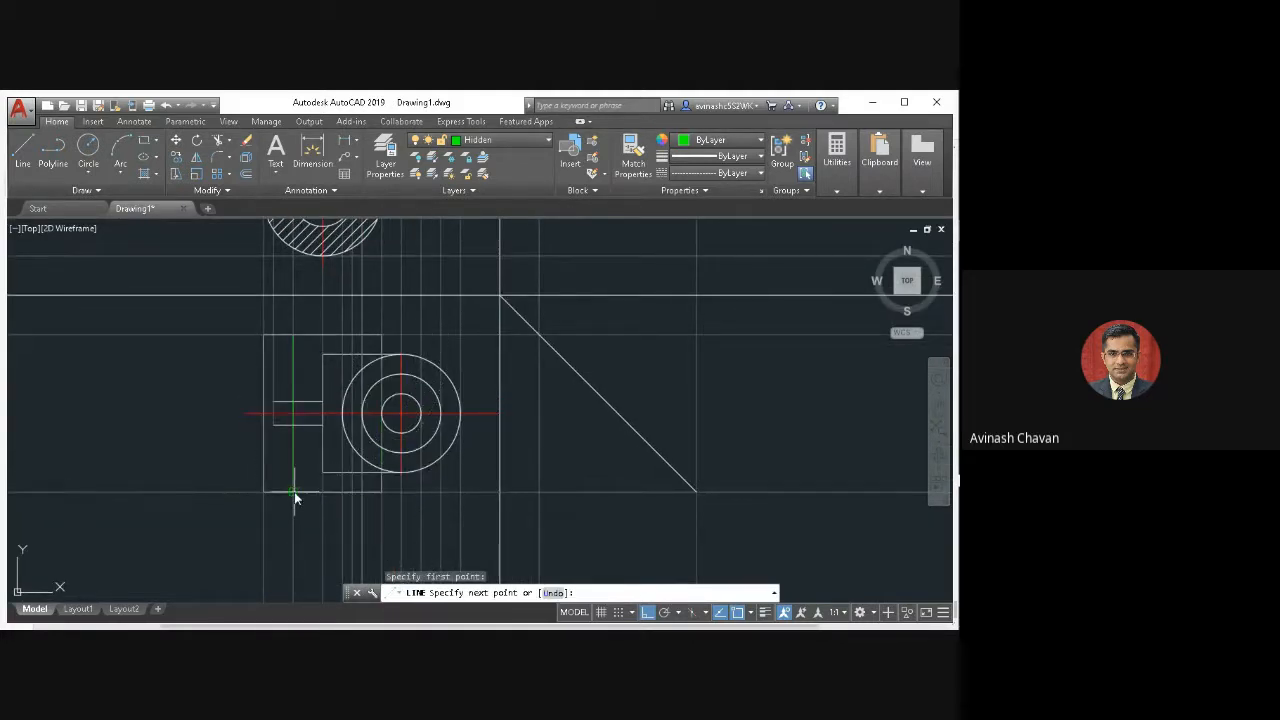
key("Return")
key("Return")
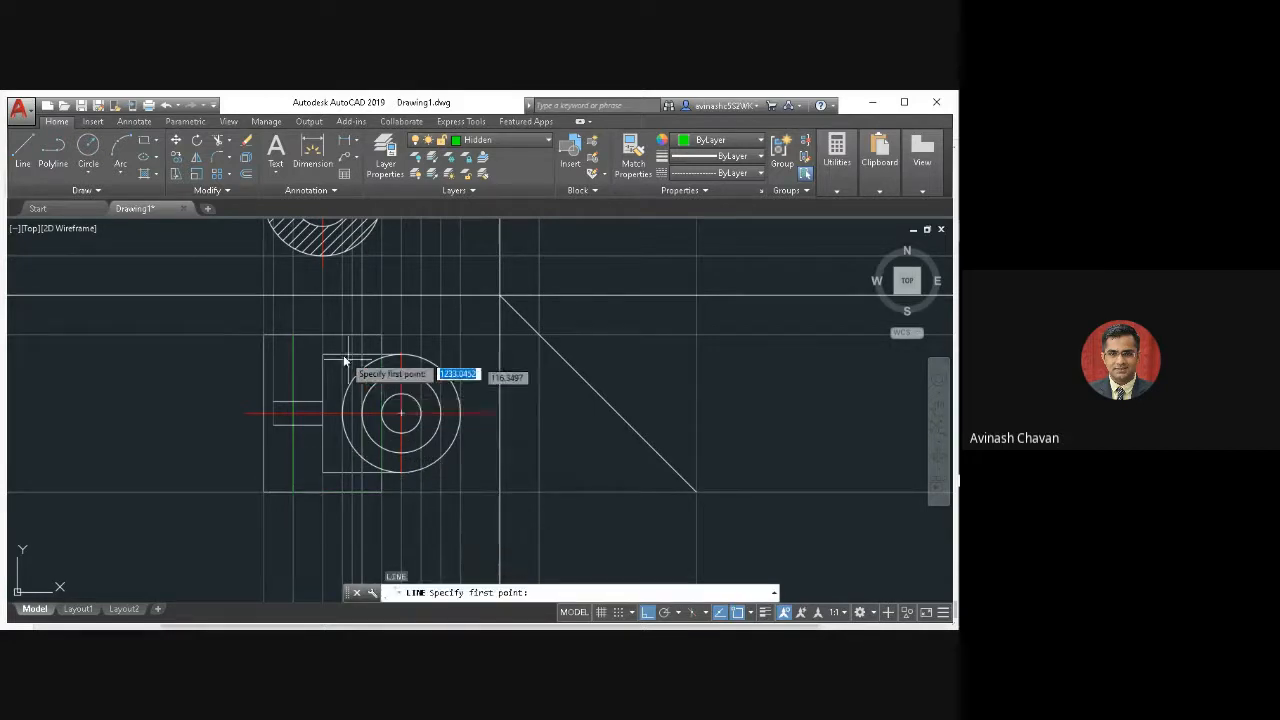
Draw the bore's right hidden edge along its projection line from the cylinder's upper edge to its lower edge.
middle_click_drag(344, 375, 353, 482)
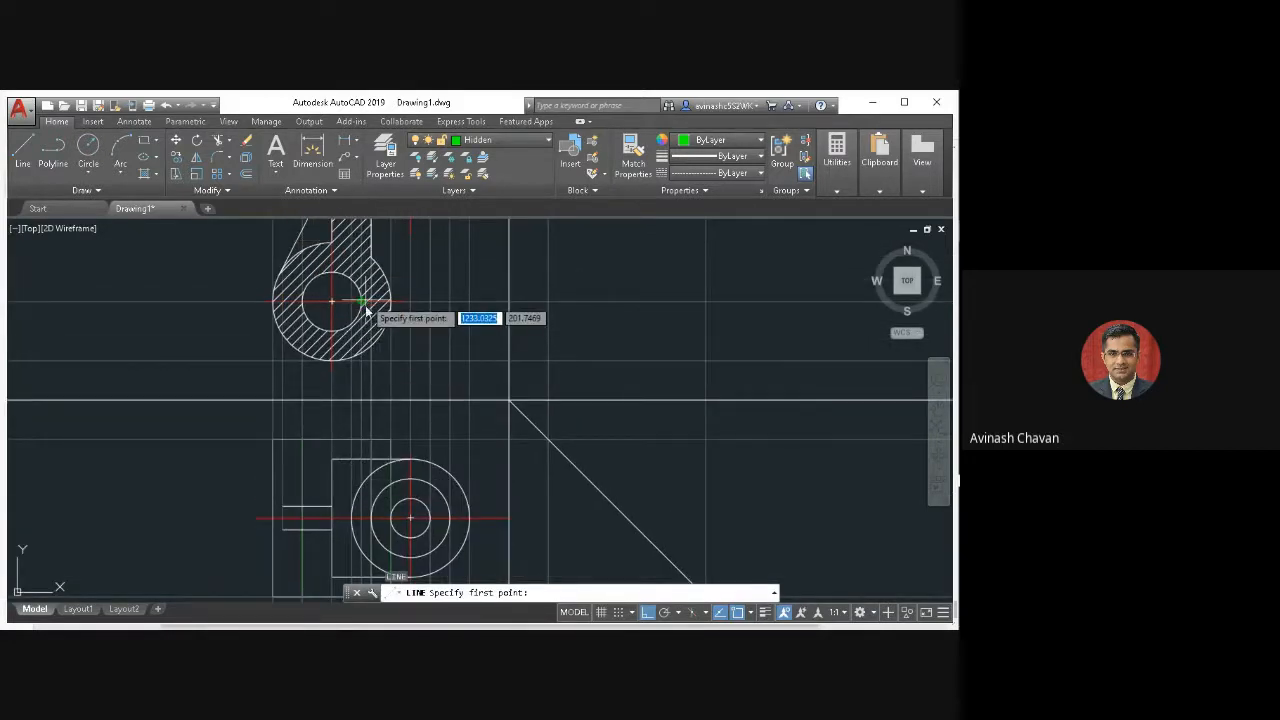
left_click(362, 441)
middle_click_drag(370, 470, 370, 341)
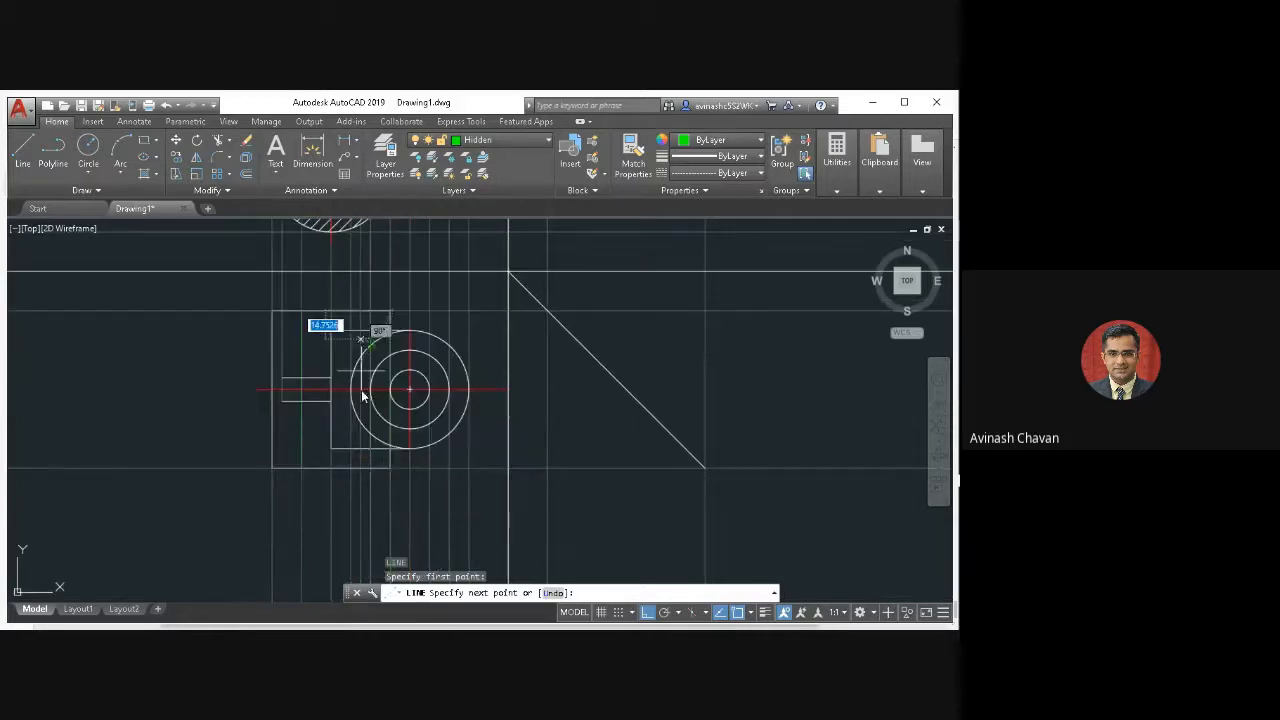
left_click(362, 472)
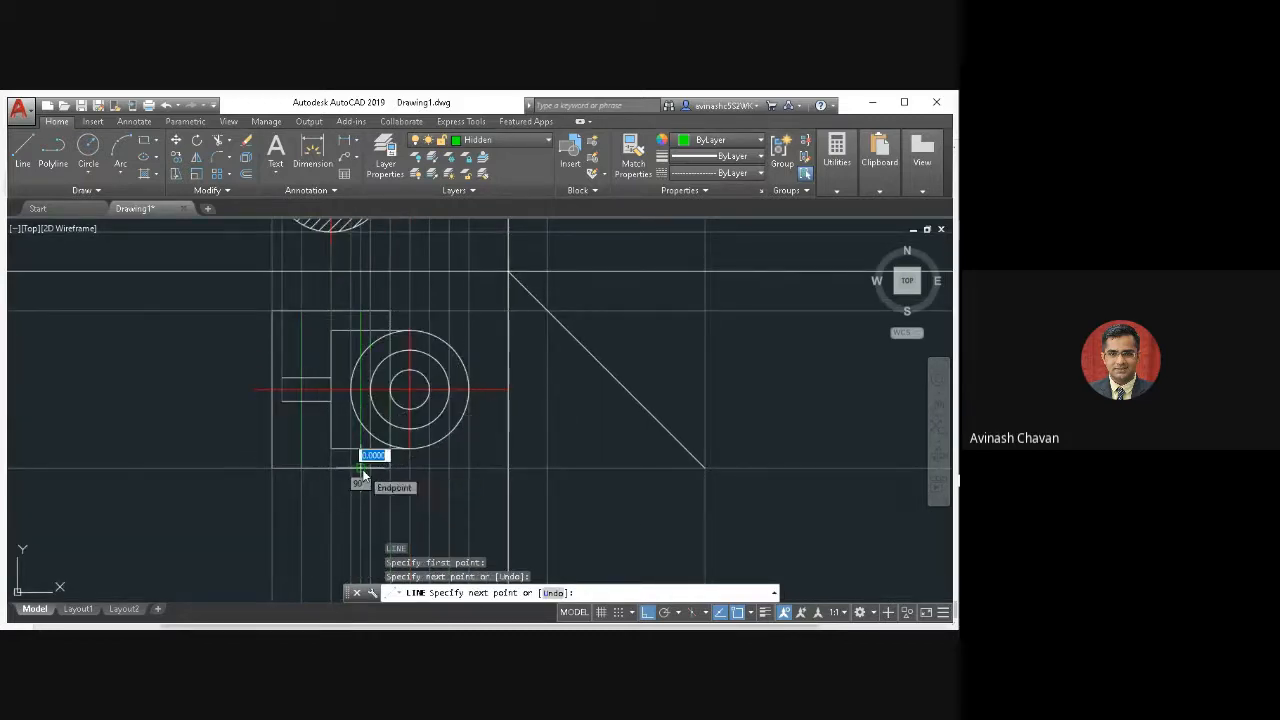
key("Escape")
On the Center Line layer, draw the cylinder's vertical centre line in the top view from just above its upper edge to just below its lower edge.
middle_click_drag(367, 357, 407, 456)
middle_click_drag(424, 345, 421, 286)
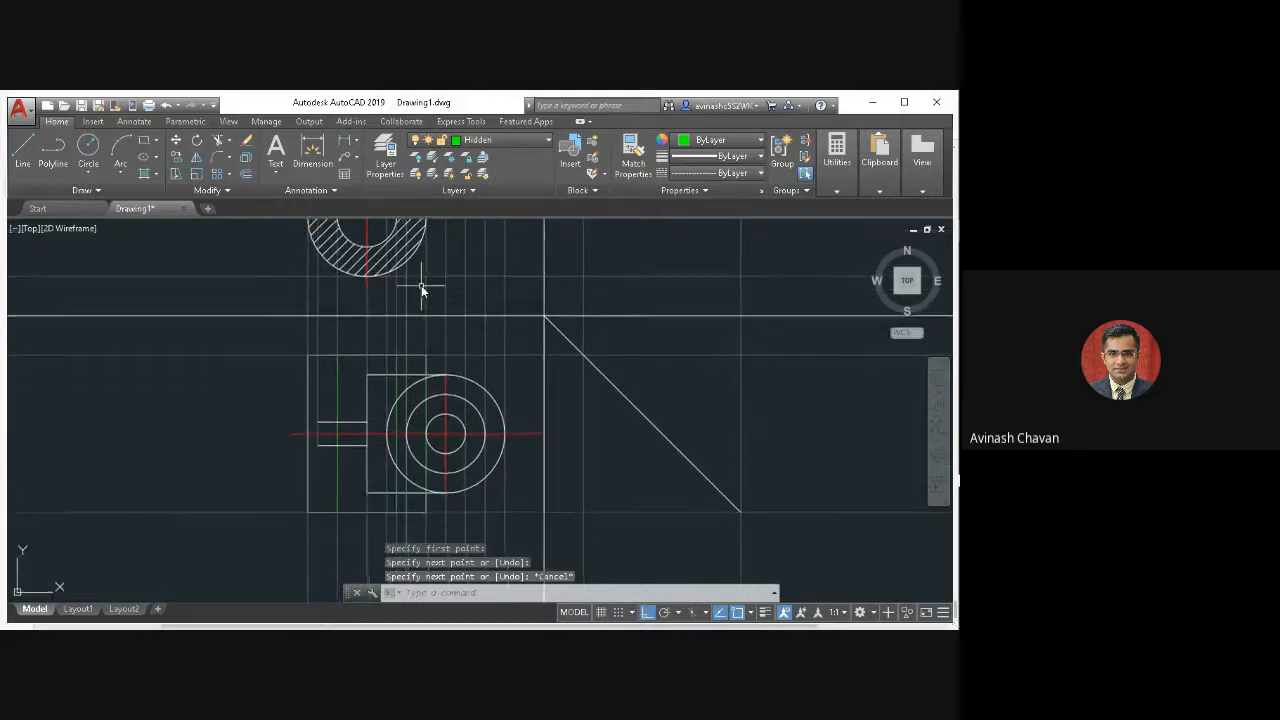
left_click(518, 139)
left_click(484, 176)
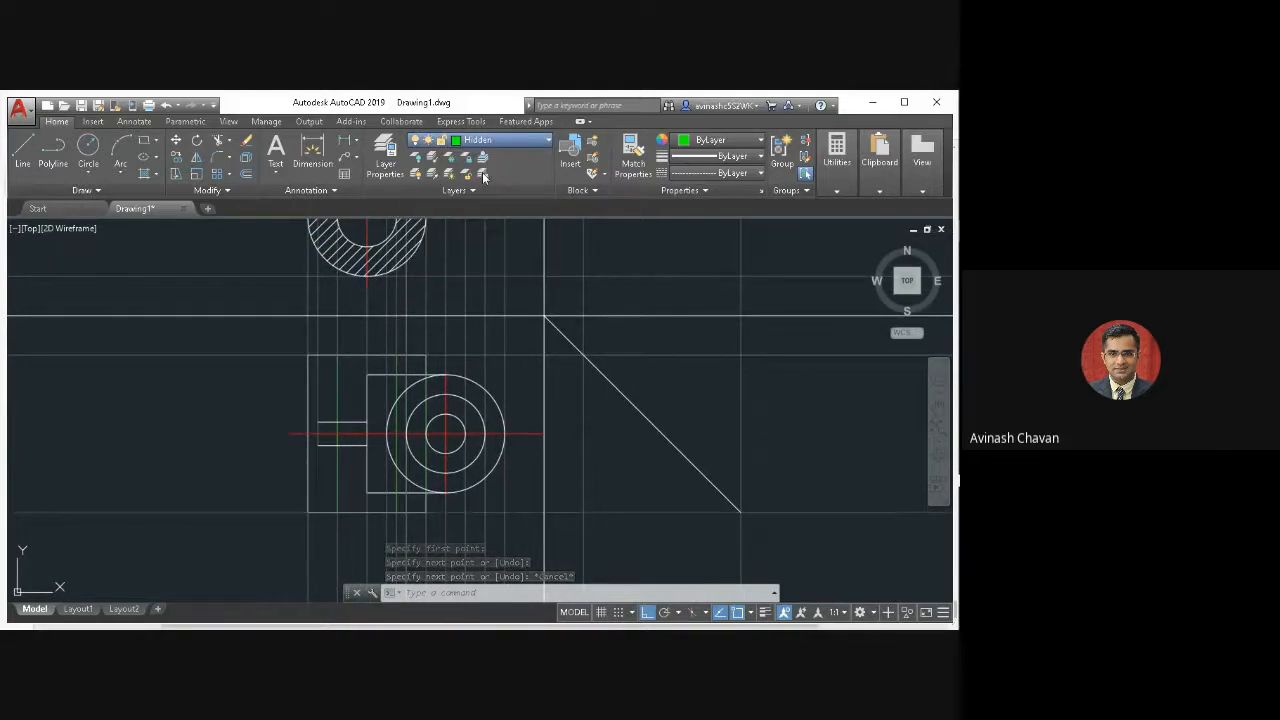
left_click(30, 146)
scroll(370, 398, "up", 2)
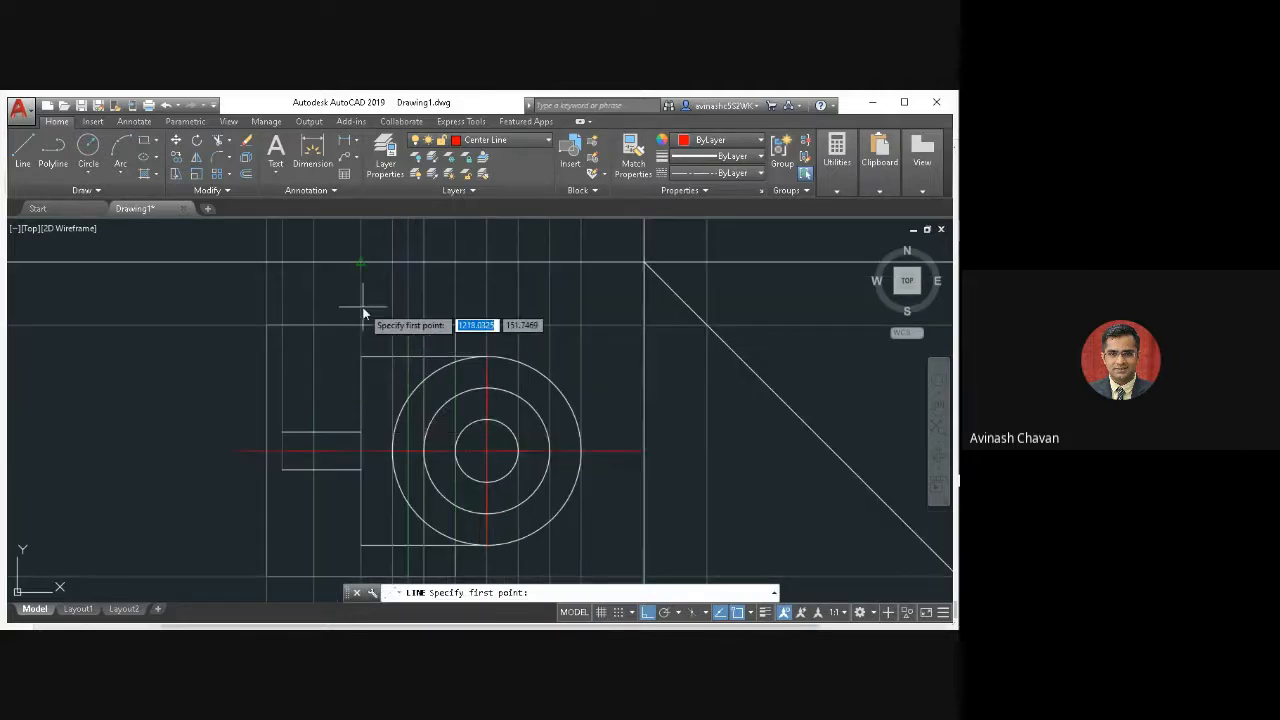
middle_click_drag(371, 328, 374, 285)
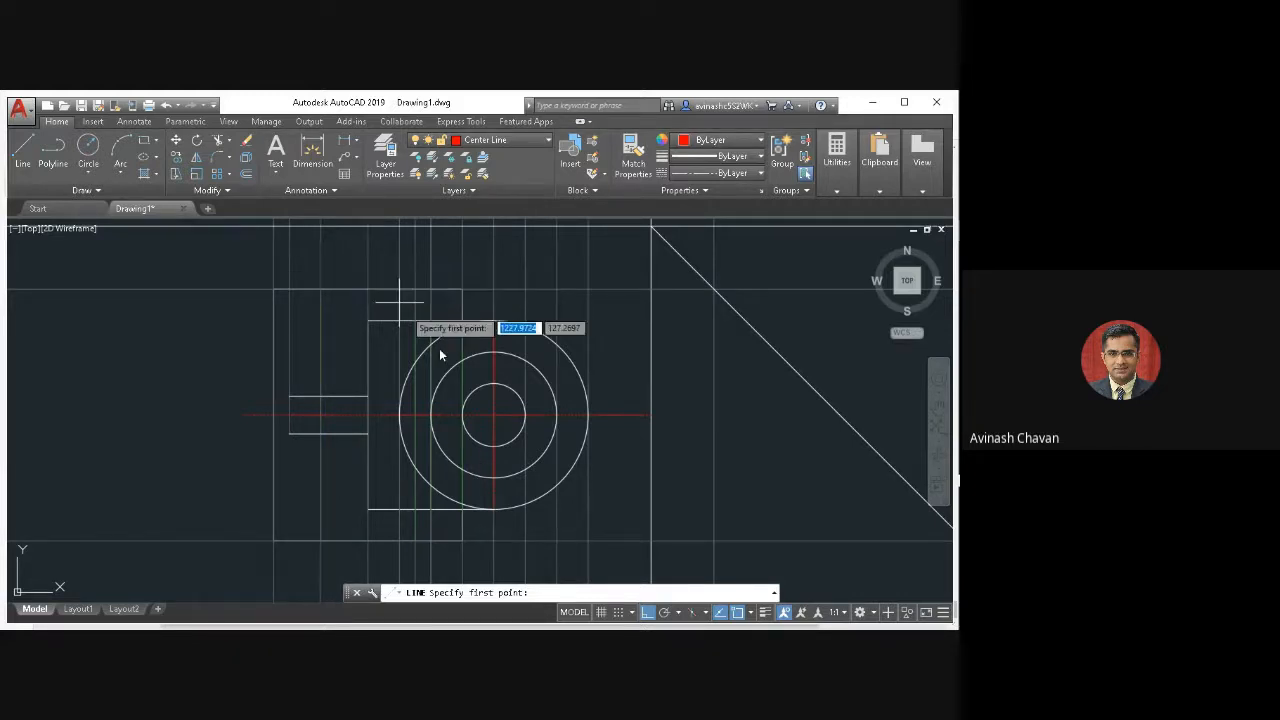
left_click(750, 613)
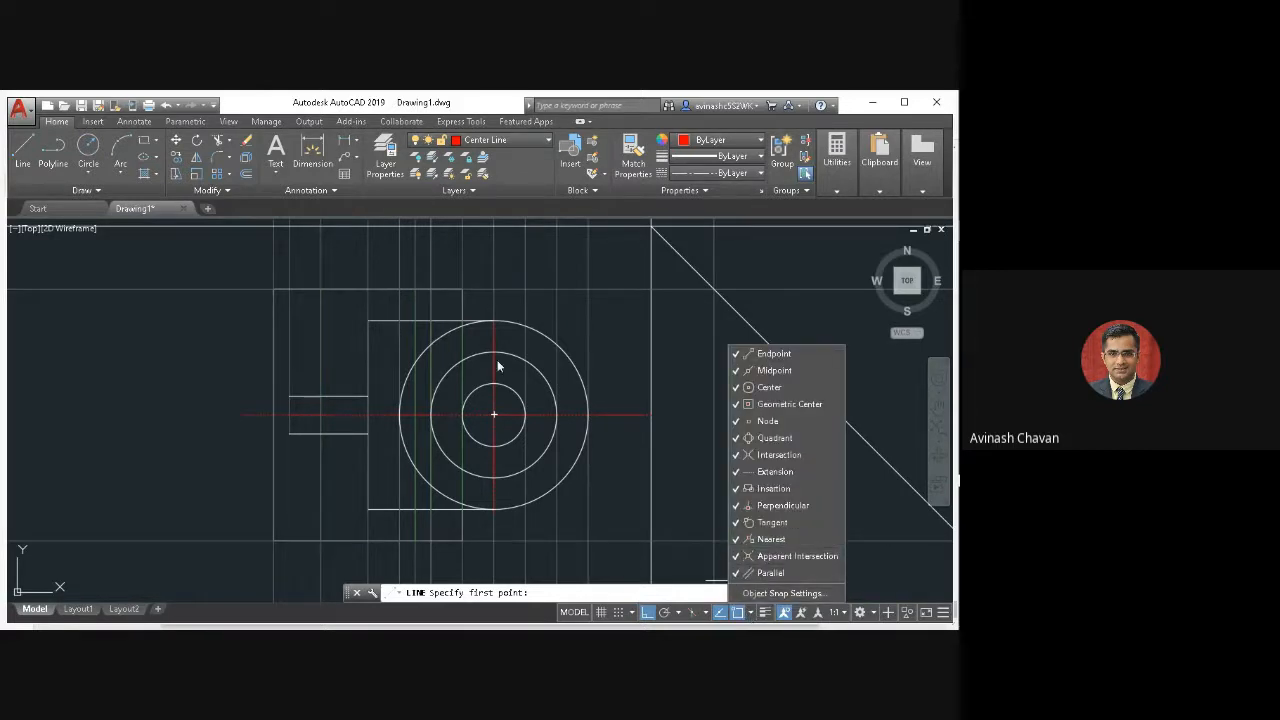
left_click(688, 357)
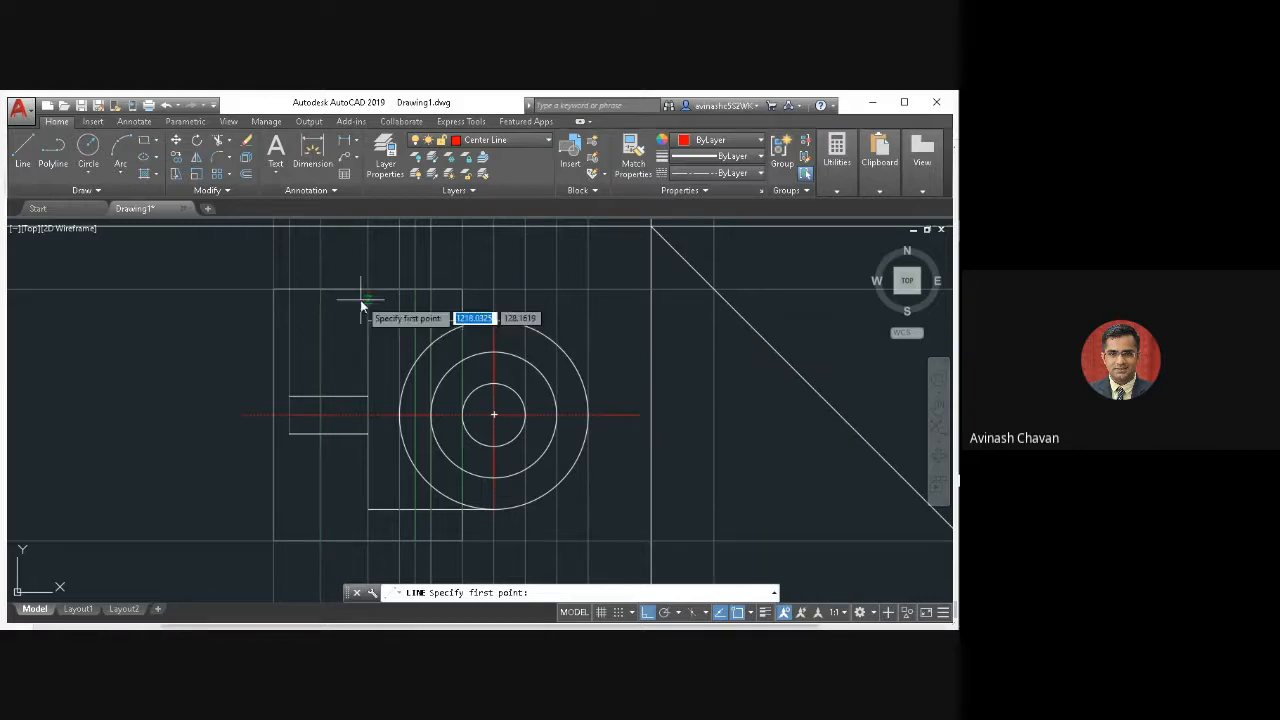
scroll(363, 298, "up", 2)
scroll(365, 298, "down", 2)
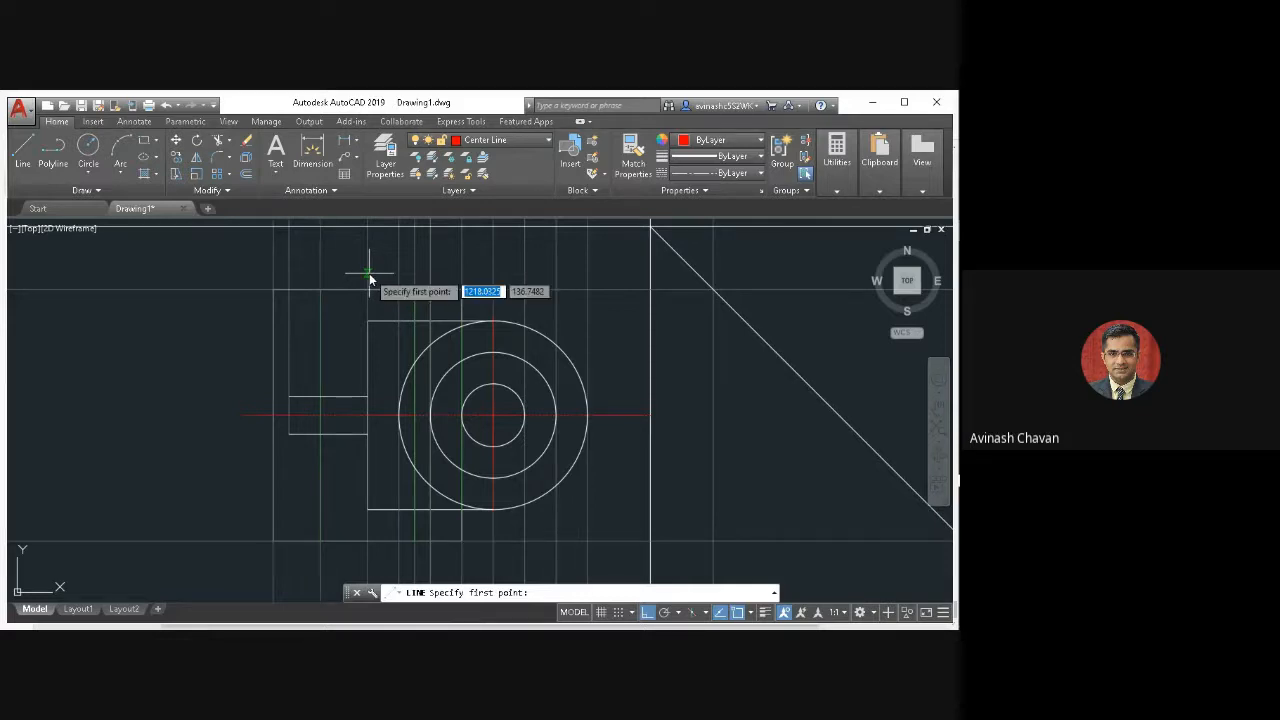
left_click(369, 280)
middle_click_drag(361, 475, 378, 370)
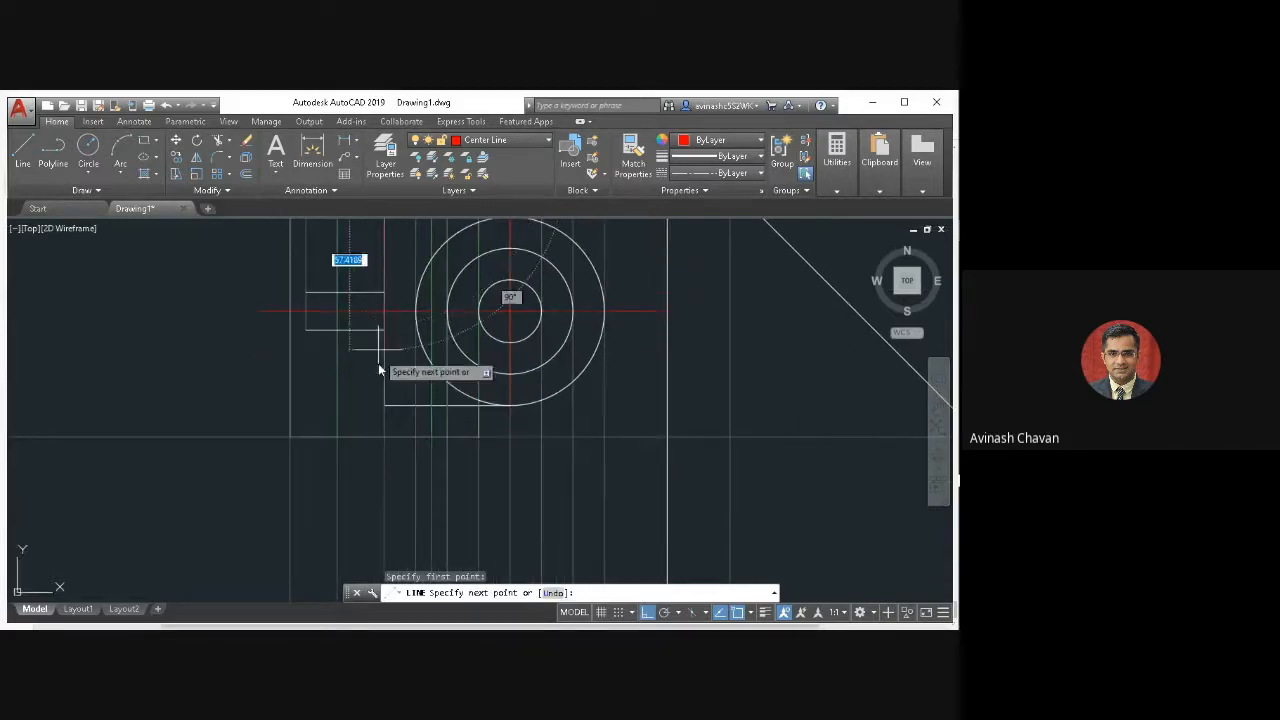
left_click(385, 461)
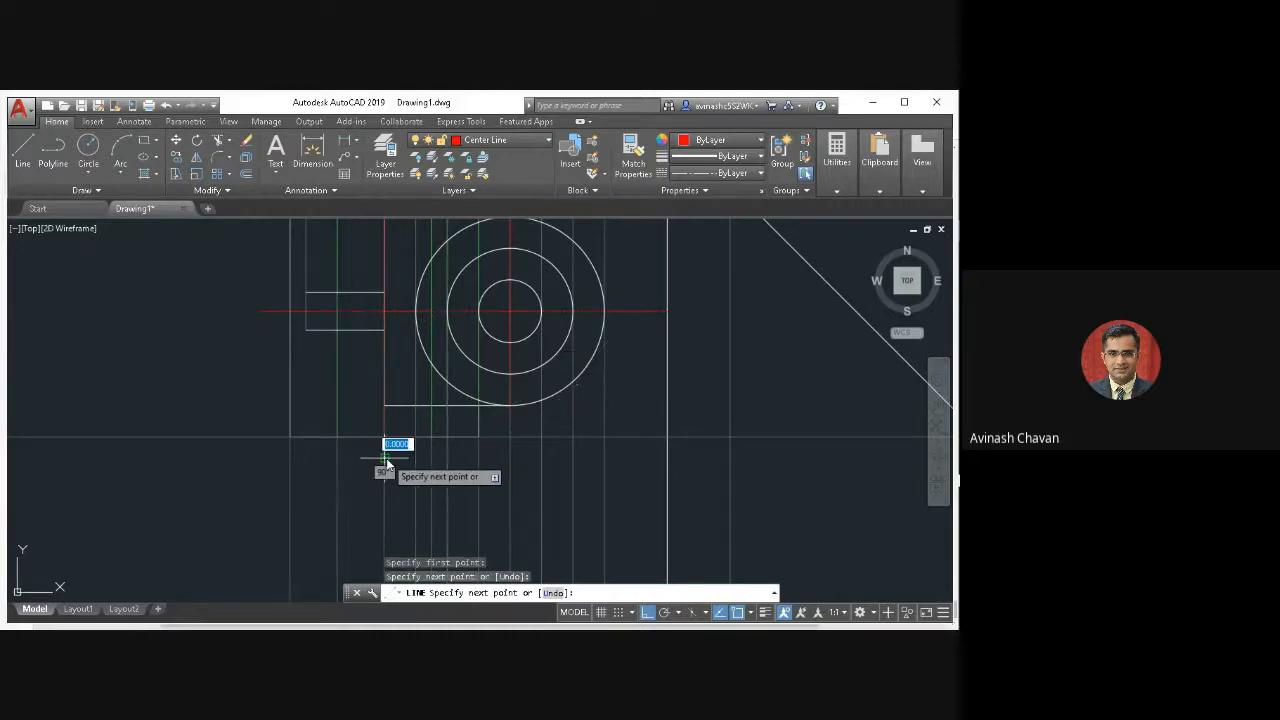
key("Escape")
scroll(437, 469, "down", 2)
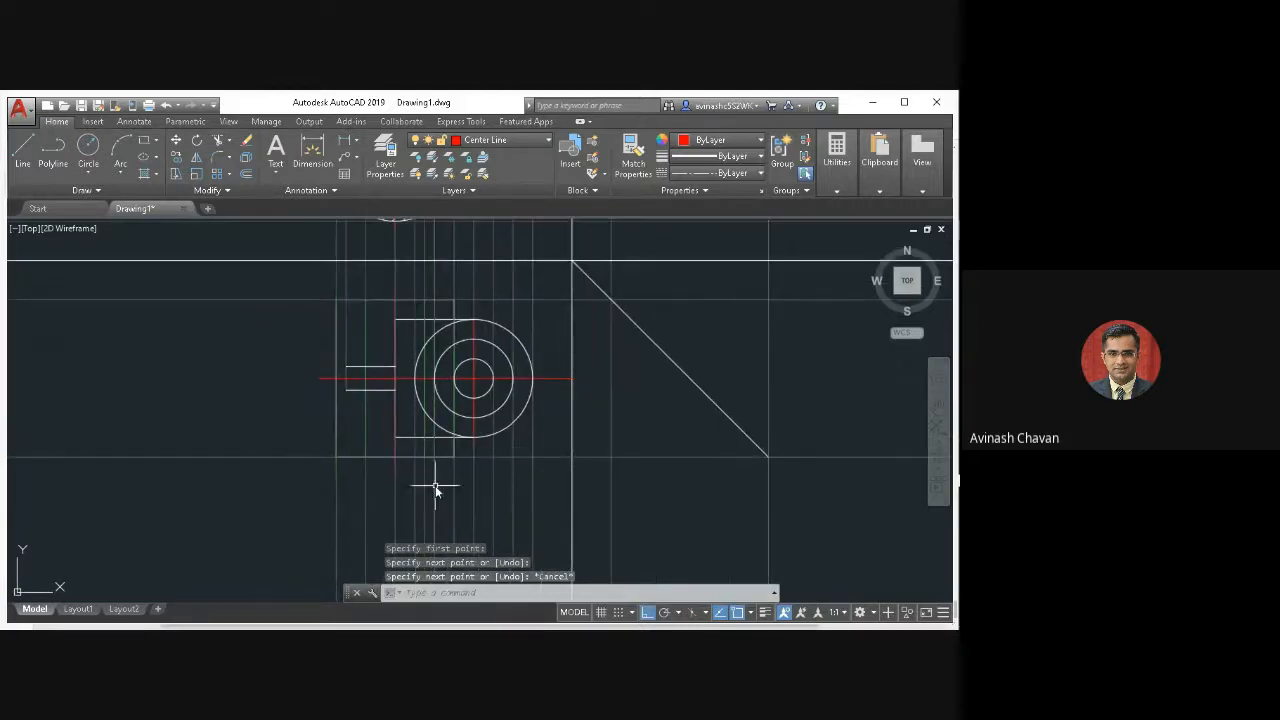
Check problem 8's pictorial drawing and required views in the AutoCAD manual PDF, and return to the AutoCAD drawing.
middle_click_drag(506, 475, 398, 502)
scroll(398, 502, "down", 2)
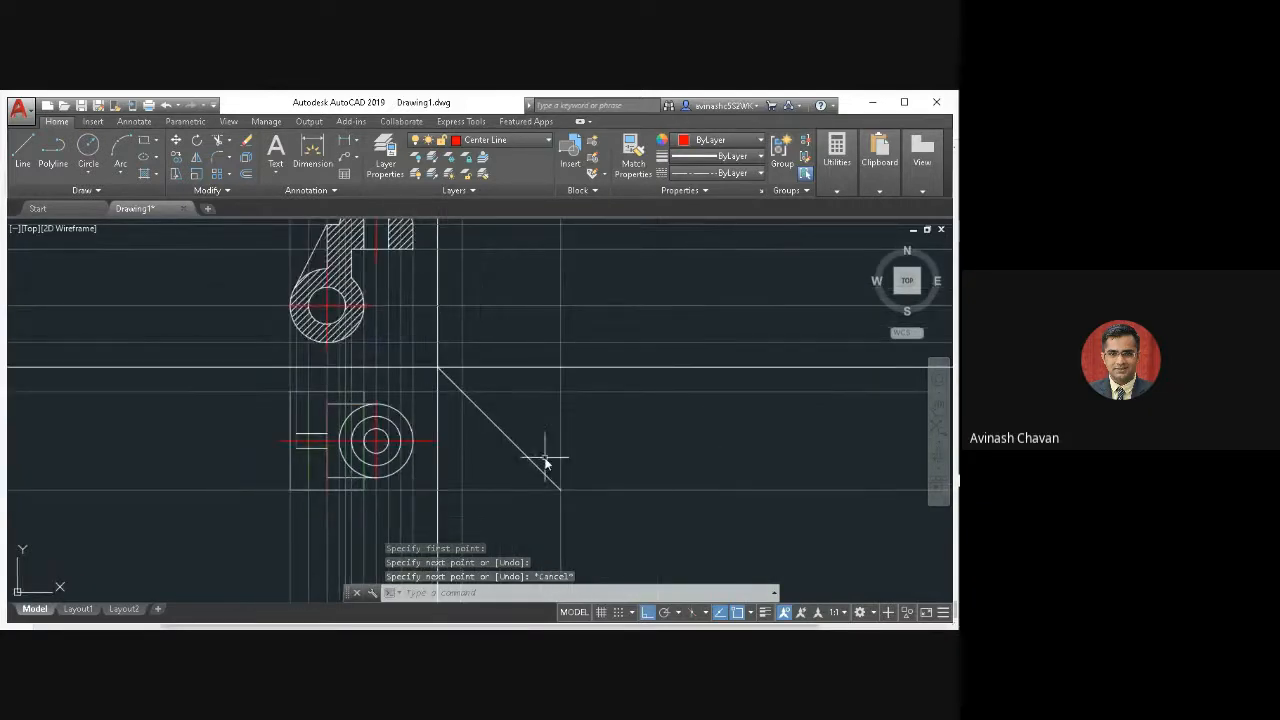
middle_click_drag(413, 410, 412, 475)
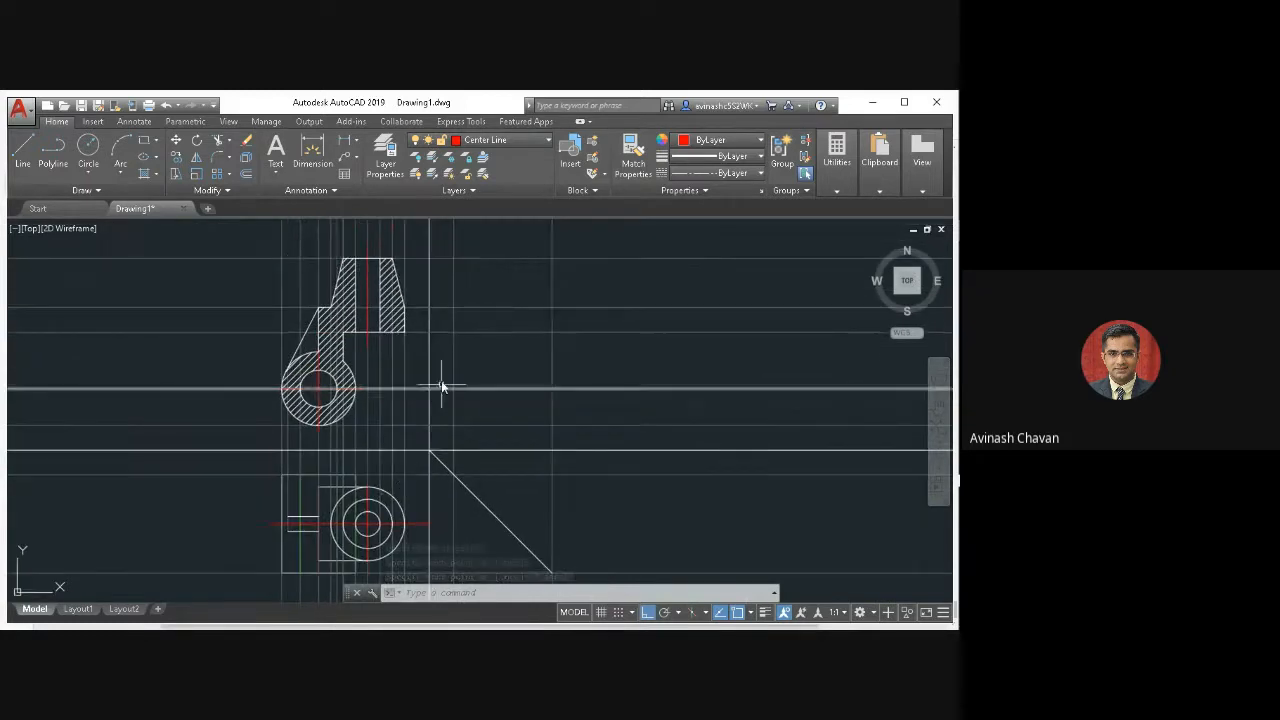
mouse_move(466, 357)
middle_mouse_down()
mouse_move(441, 403)
mouse_move(489, 317)
mouse_move(451, 337)
middle_mouse_up()
scroll(431, 357, "up", 4)
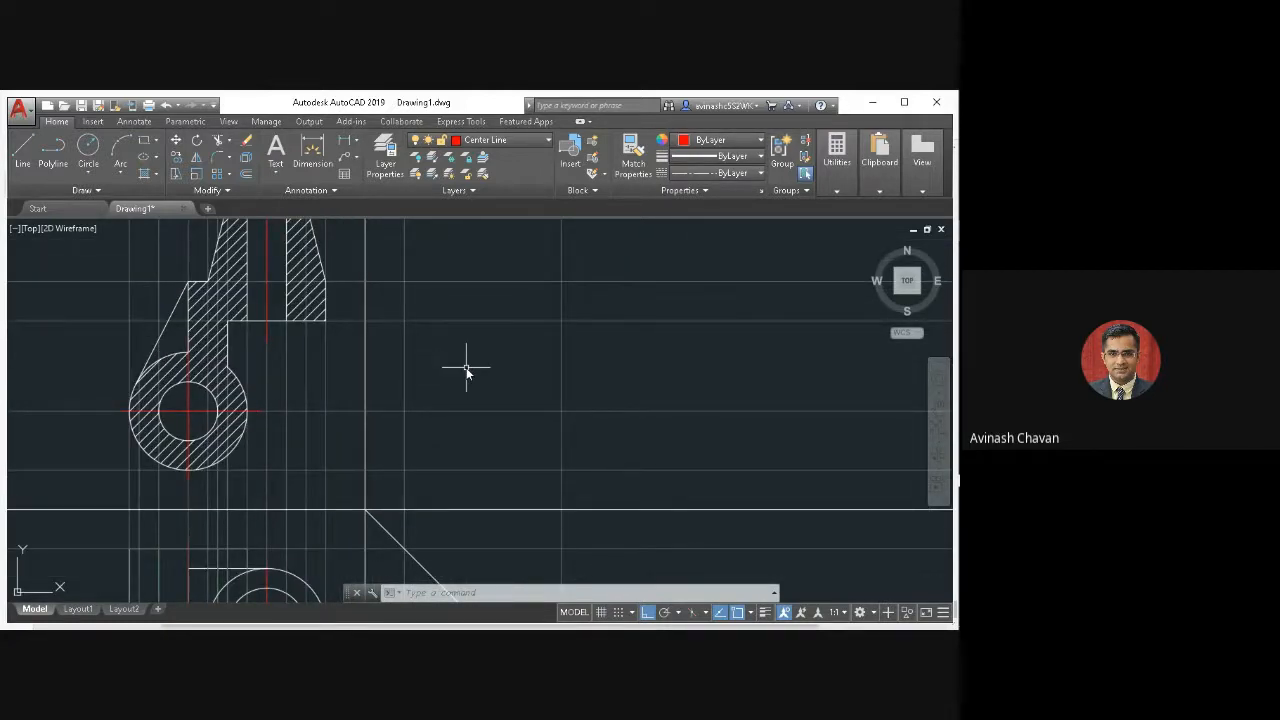
key("alt+Tab")
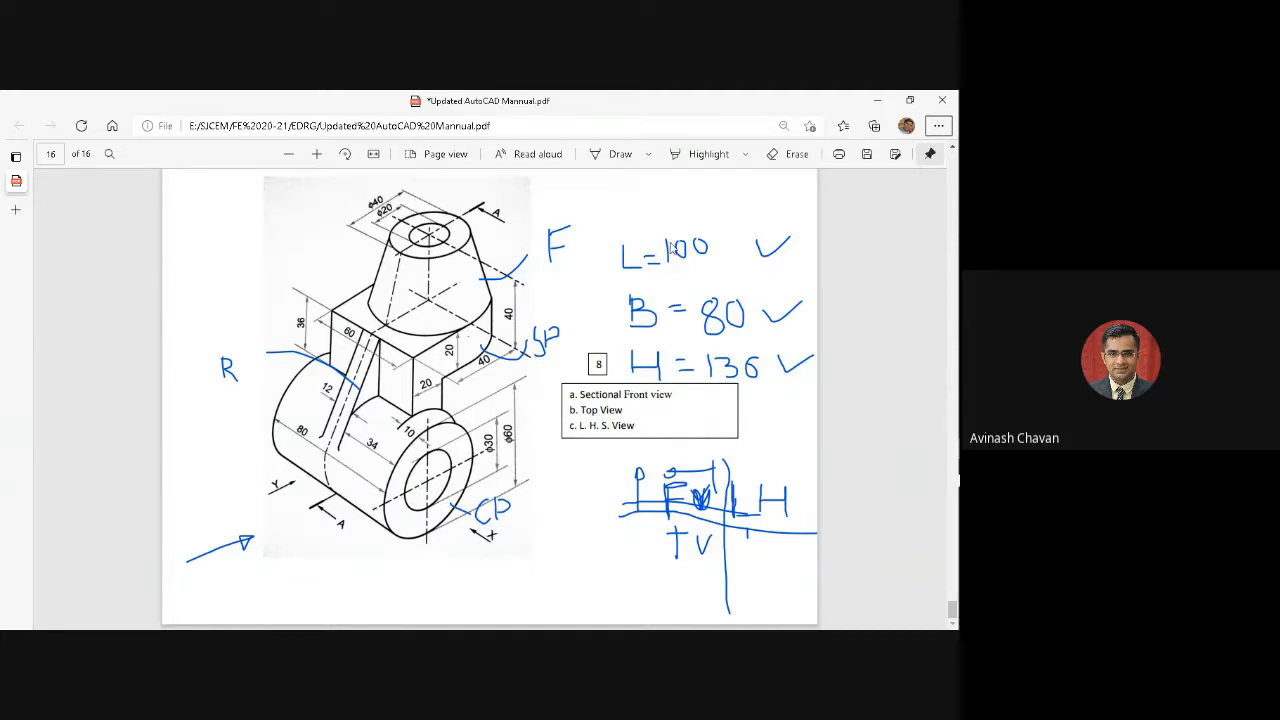
key("alt+Tab")
mouse_move(517, 298)
middle_mouse_down()
mouse_move(594, 380)
mouse_move(600, 371)
middle_mouse_up()
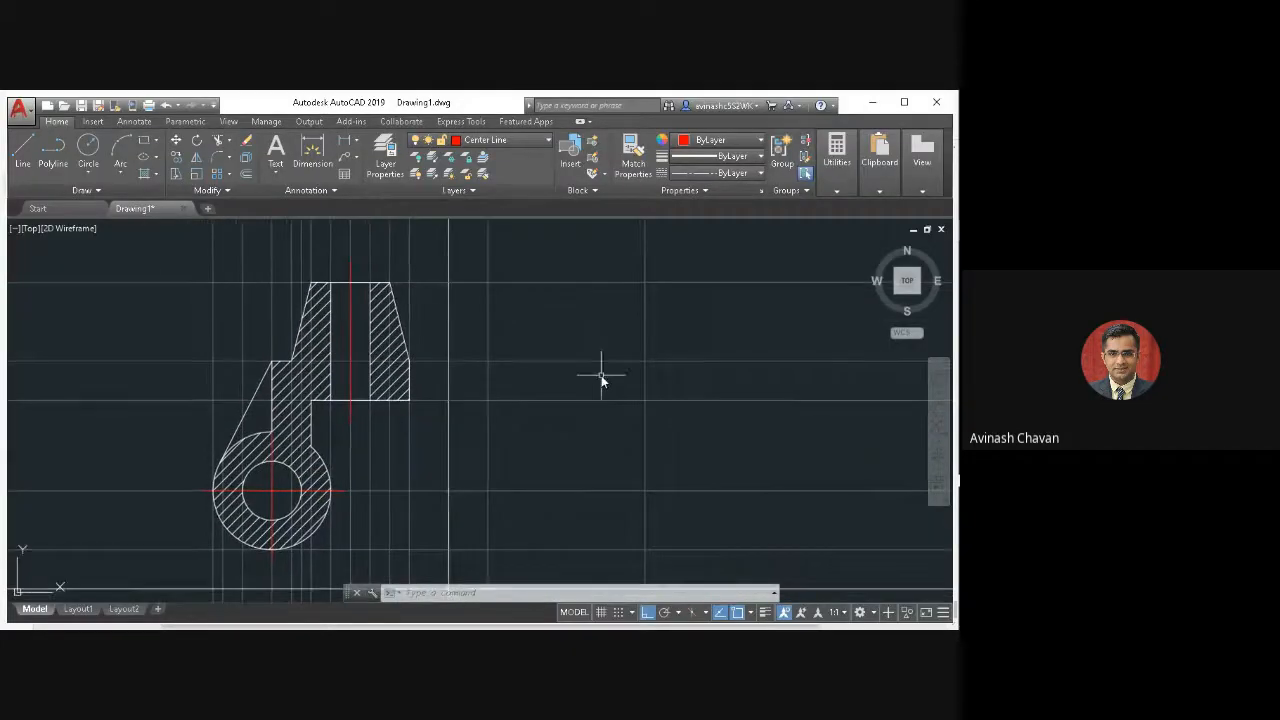
Highlight the frustum's top edge, bore edges and sloping sides in the sectional front view to examine what the side view needs.
left_click(332, 284)
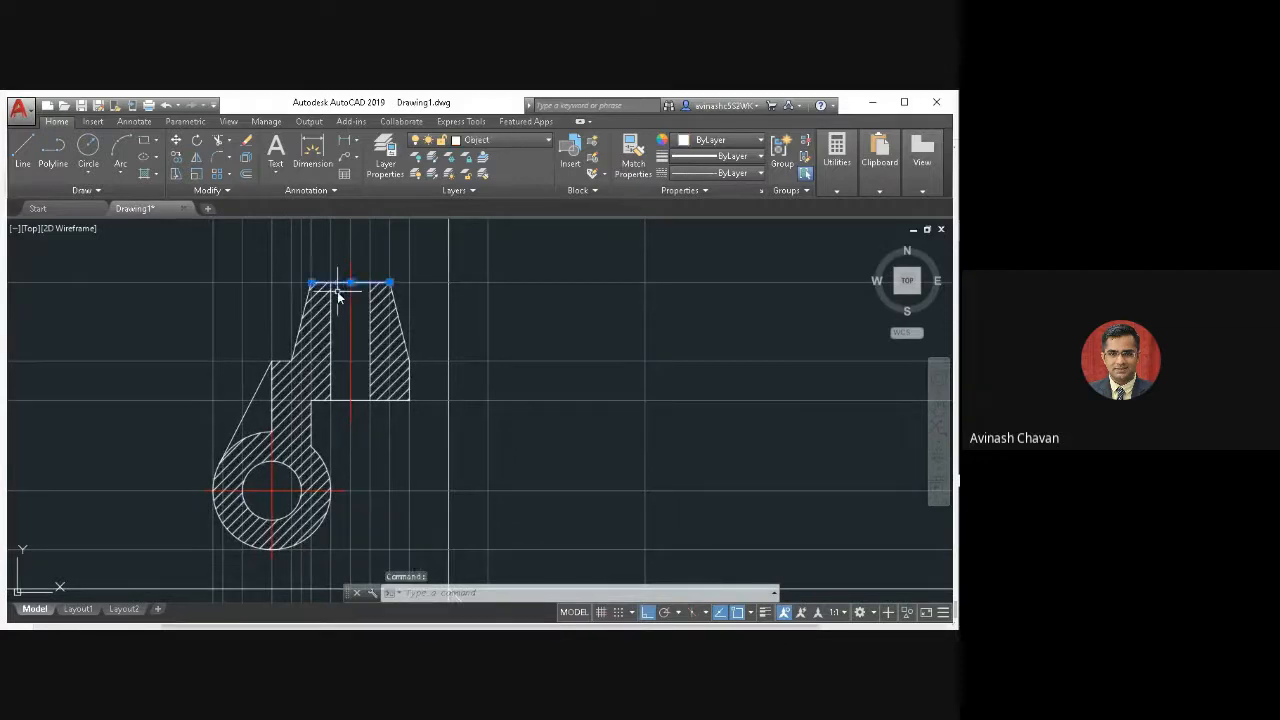
scroll(337, 292, "up", 2)
left_click(327, 292)
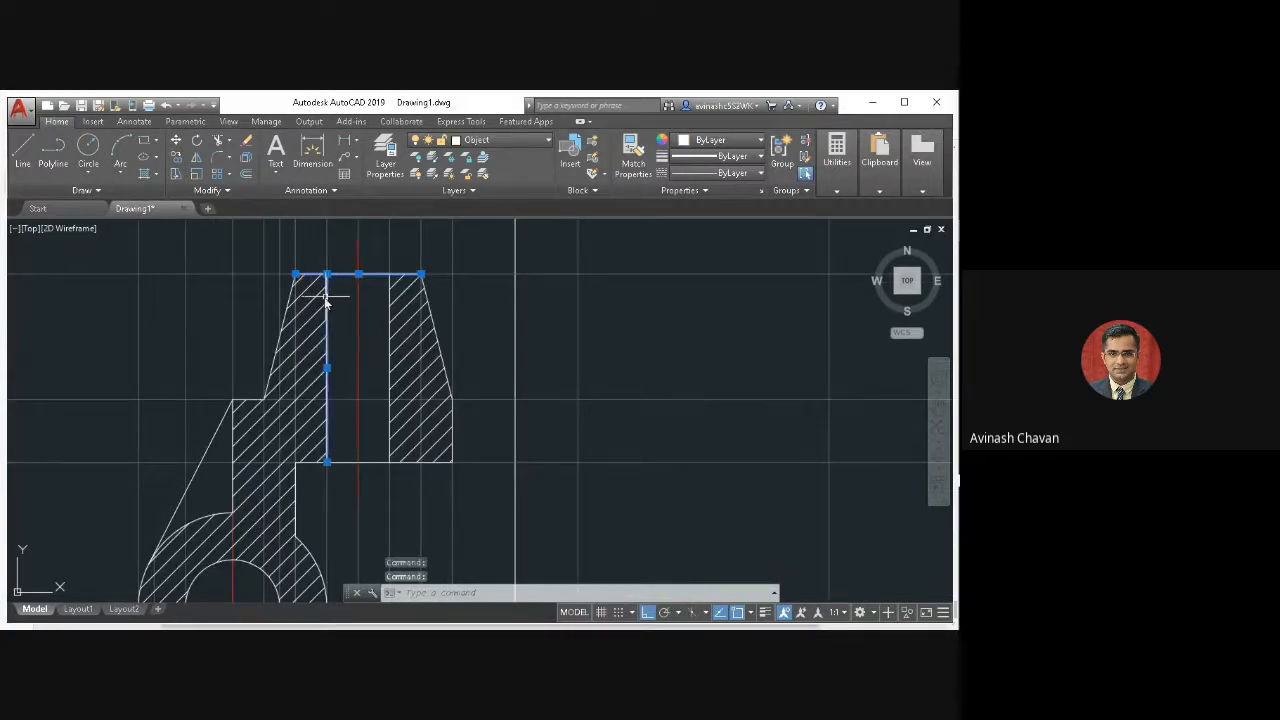
left_click(288, 312)
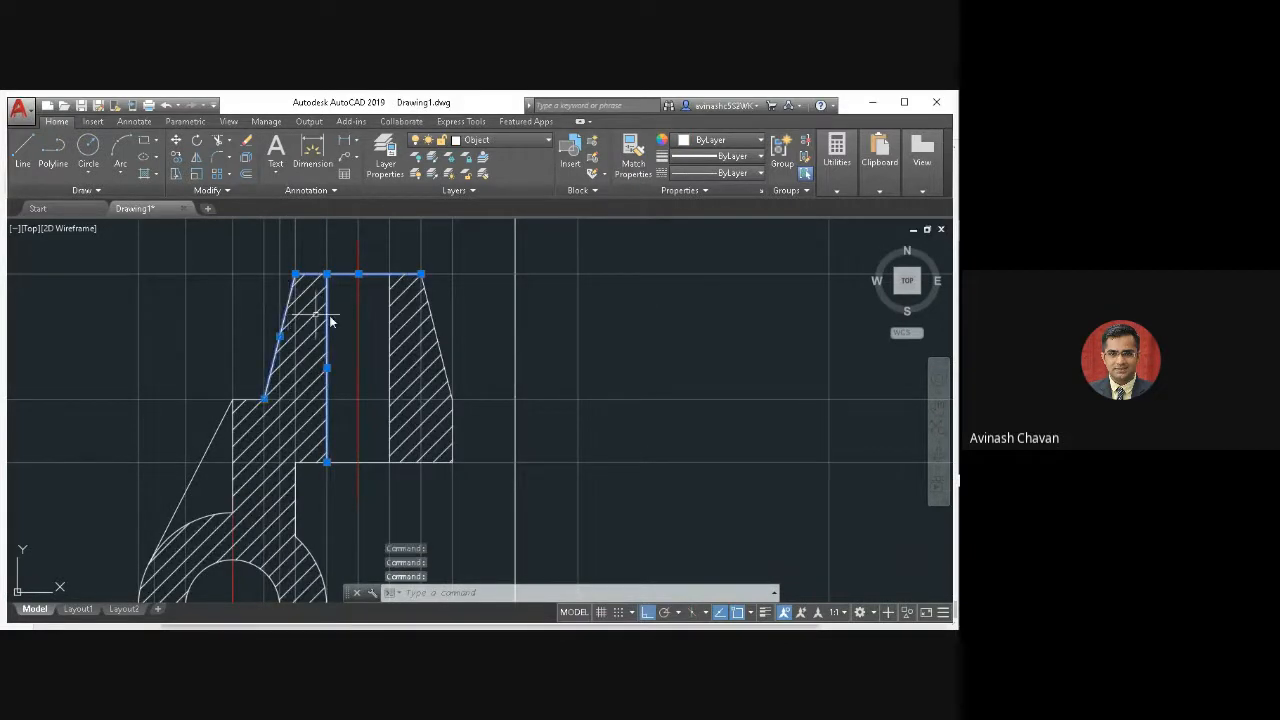
left_click(390, 318)
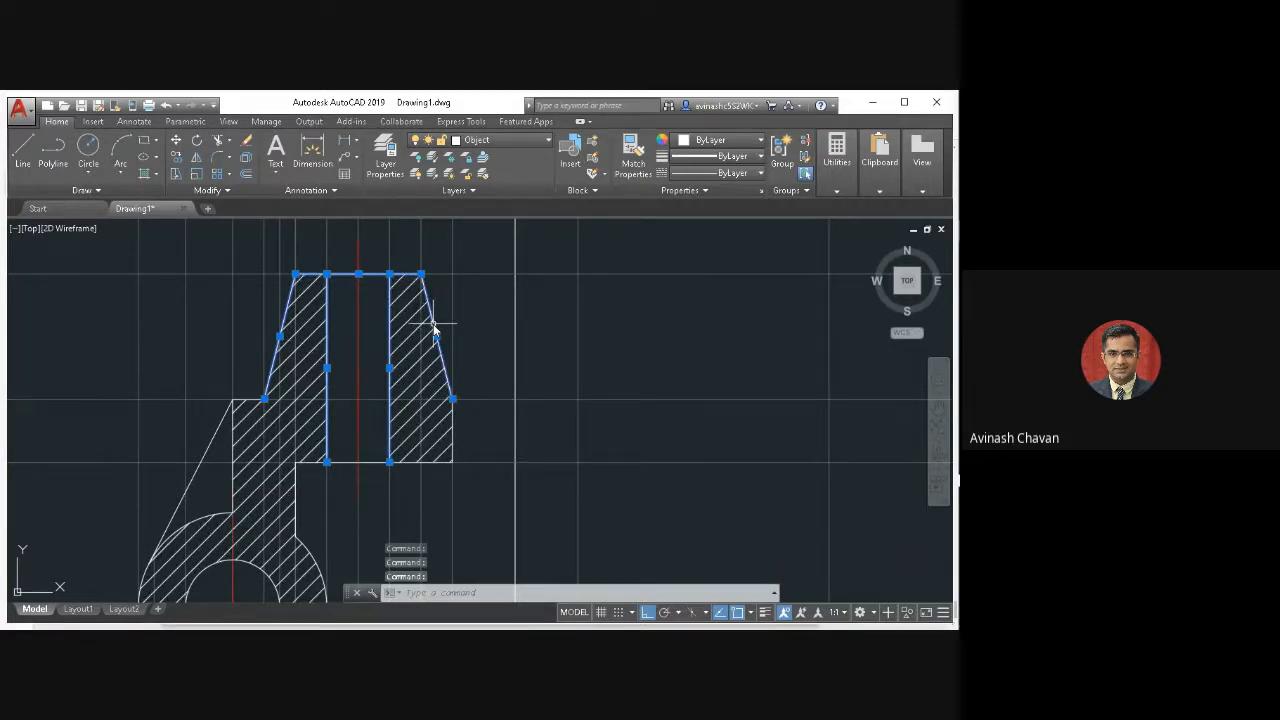
left_click(435, 330)
scroll(710, 345, "down", 2)
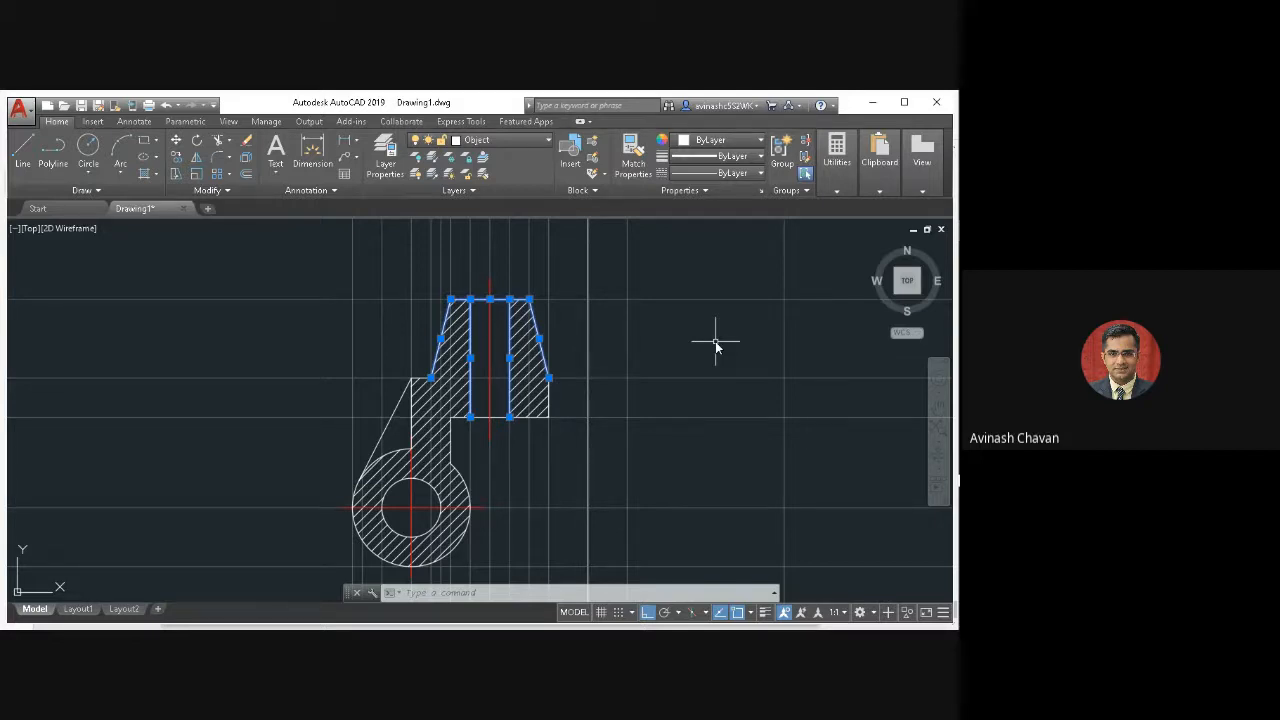
key("Escape")
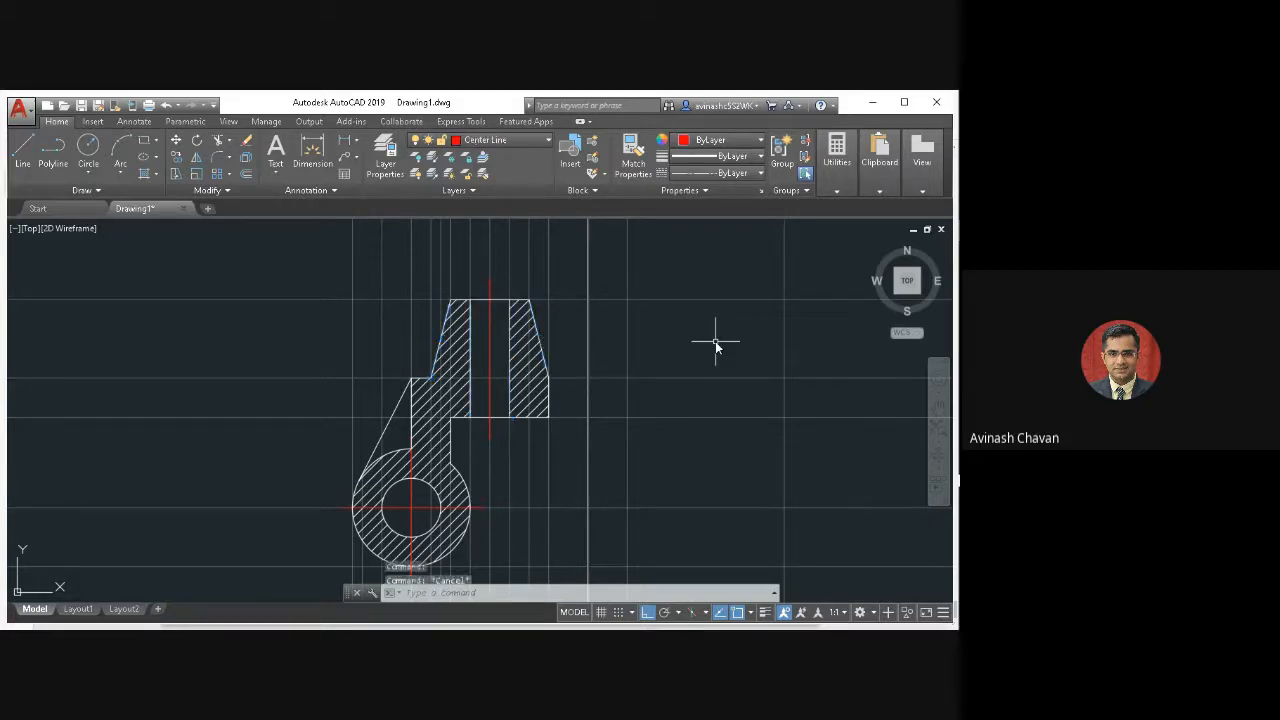
Draw a horizontal centre line continuing the top view's centre line from the vertical reference line to past the inclined mitre line.
scroll(715, 345, "down", 3)
middle_click_drag(715, 345, 606, 326)
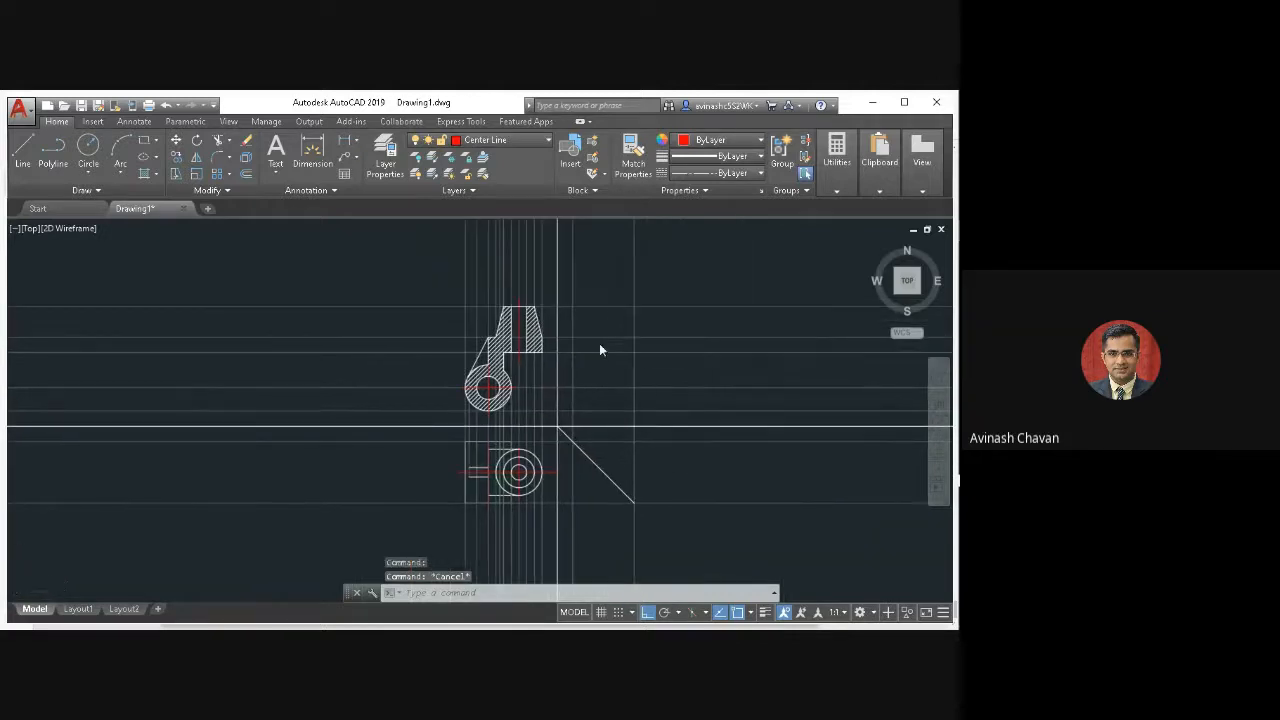
scroll(600, 348, "up", 2)
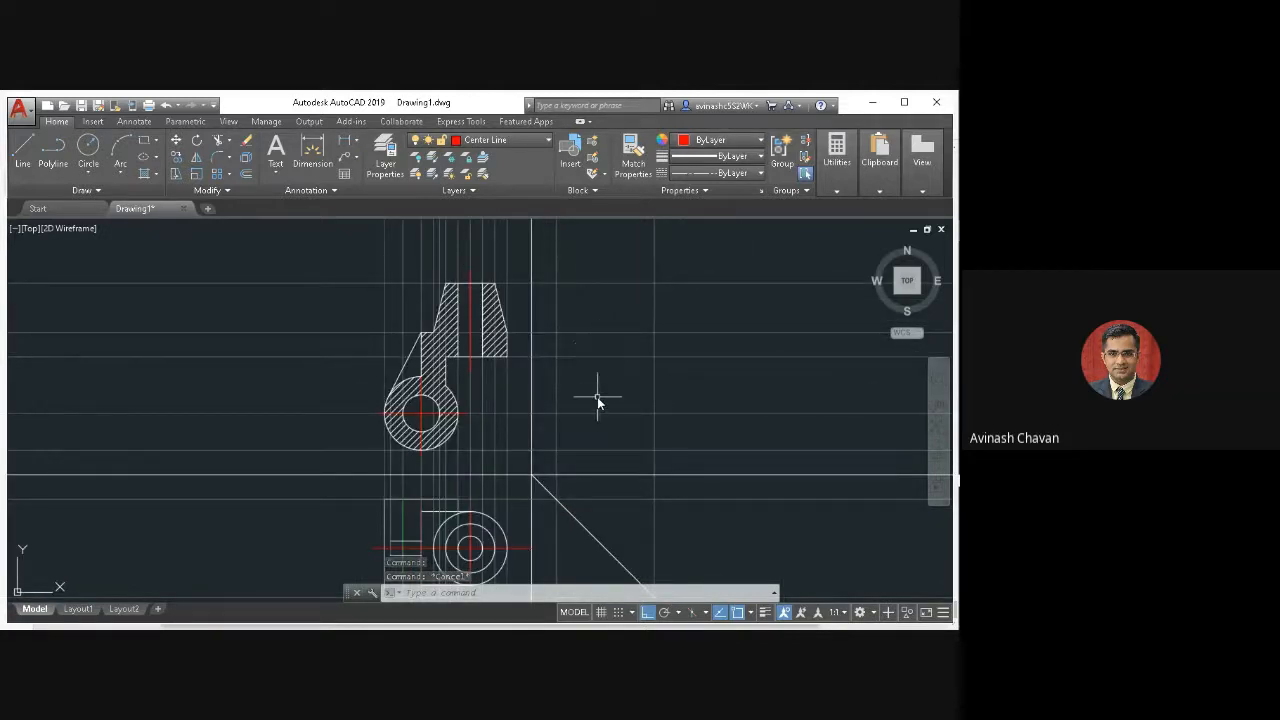
left_click(22, 150)
middle_click_drag(618, 427, 601, 320)
scroll(595, 460, "up", 2)
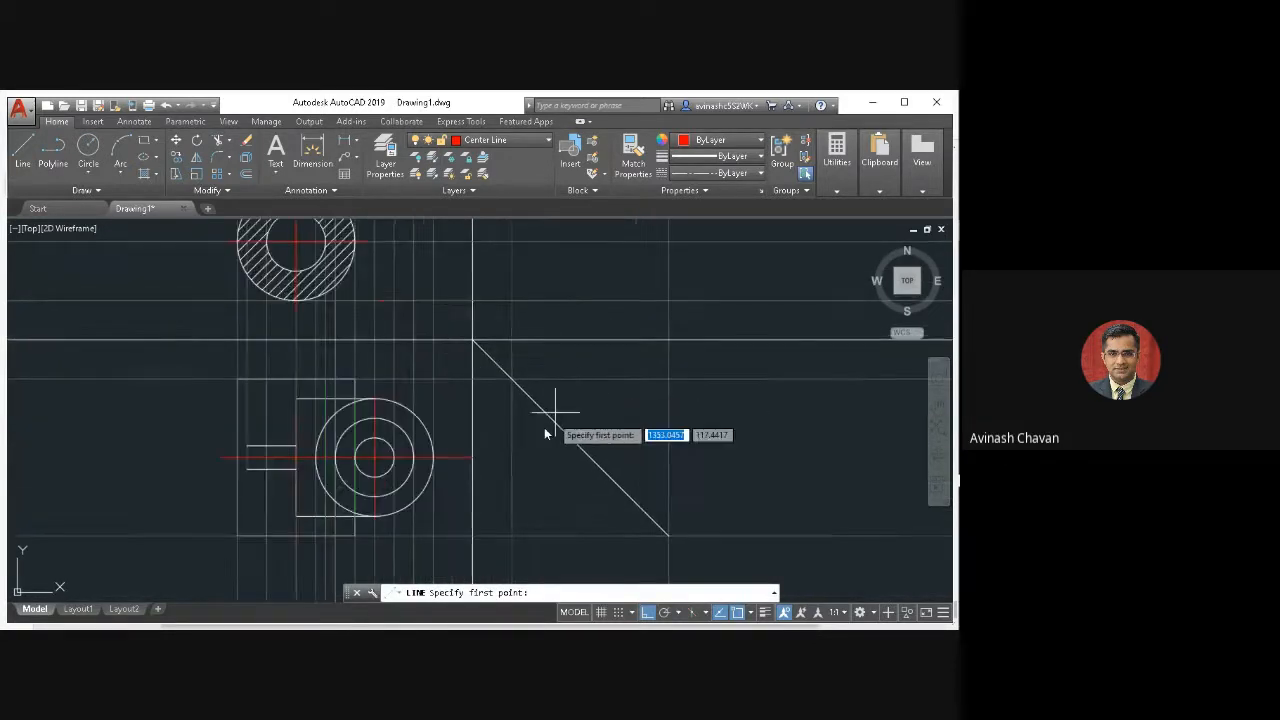
left_click(472, 458)
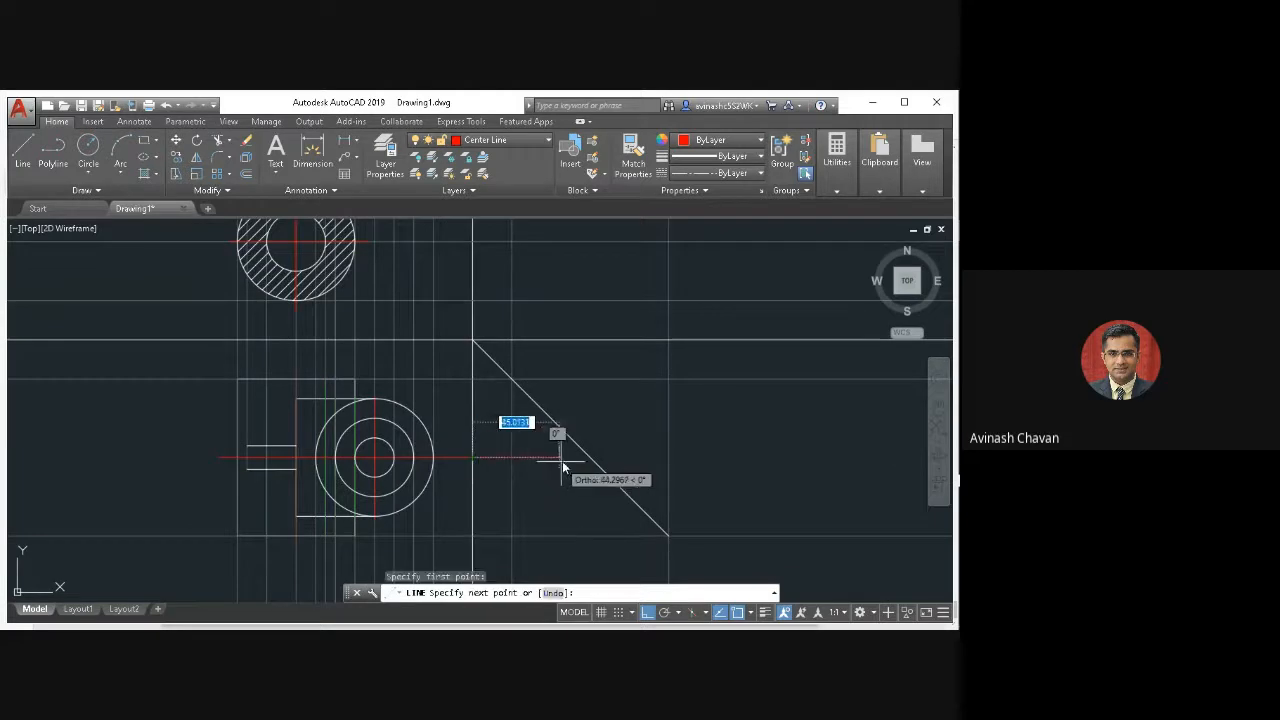
left_click(627, 458)
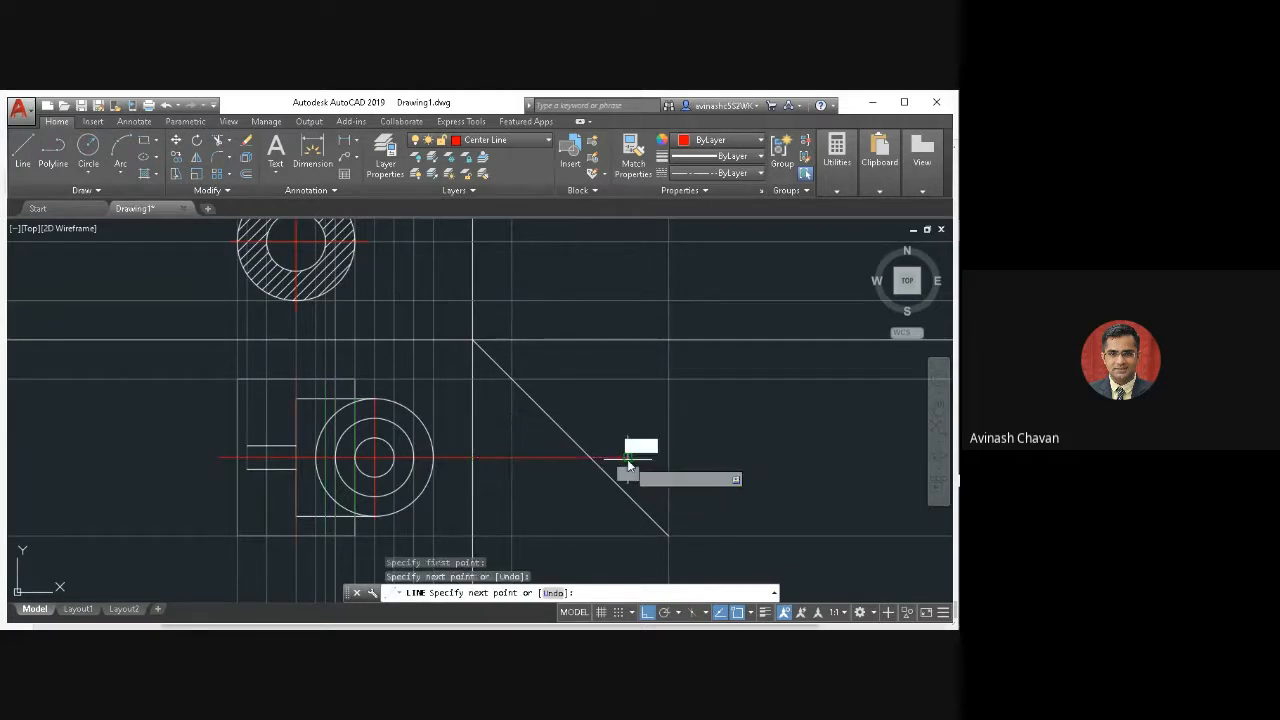
key("Return")
key("Return")
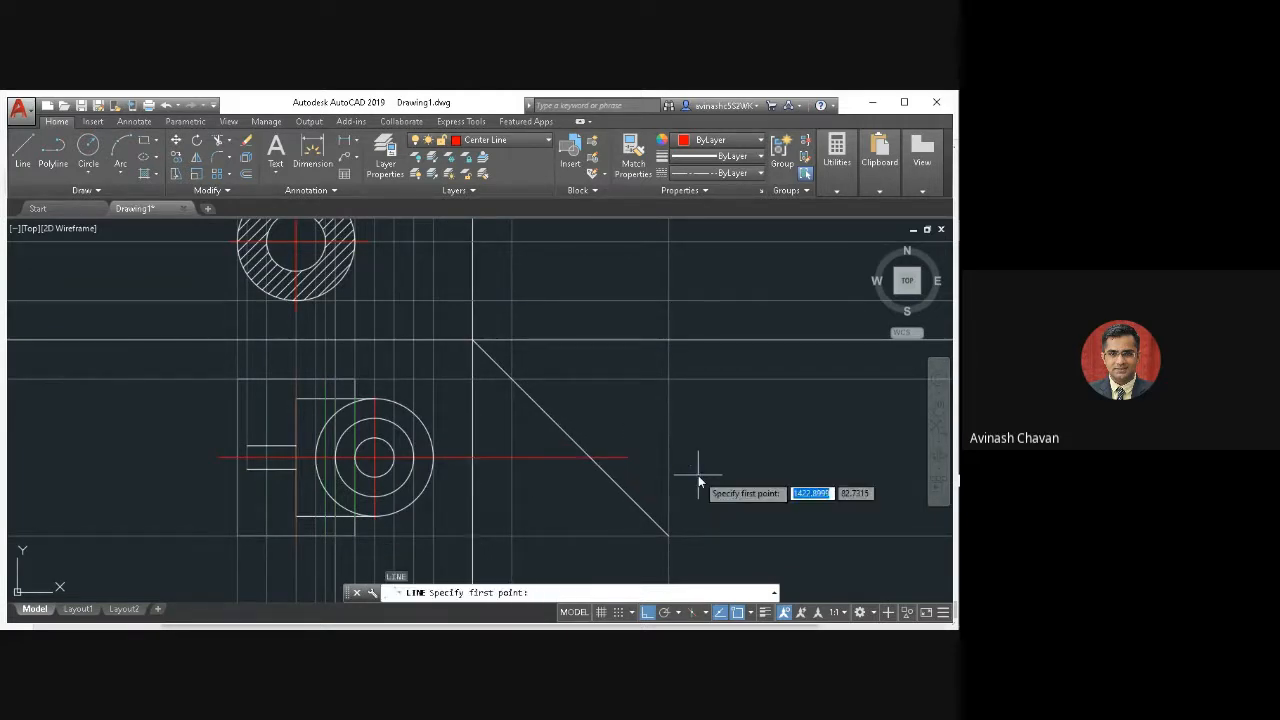
Draw the side view's vertical centre line from the horizontal centre line's intersection with the mitre line up past the frustum's top level.
left_click(583, 460)
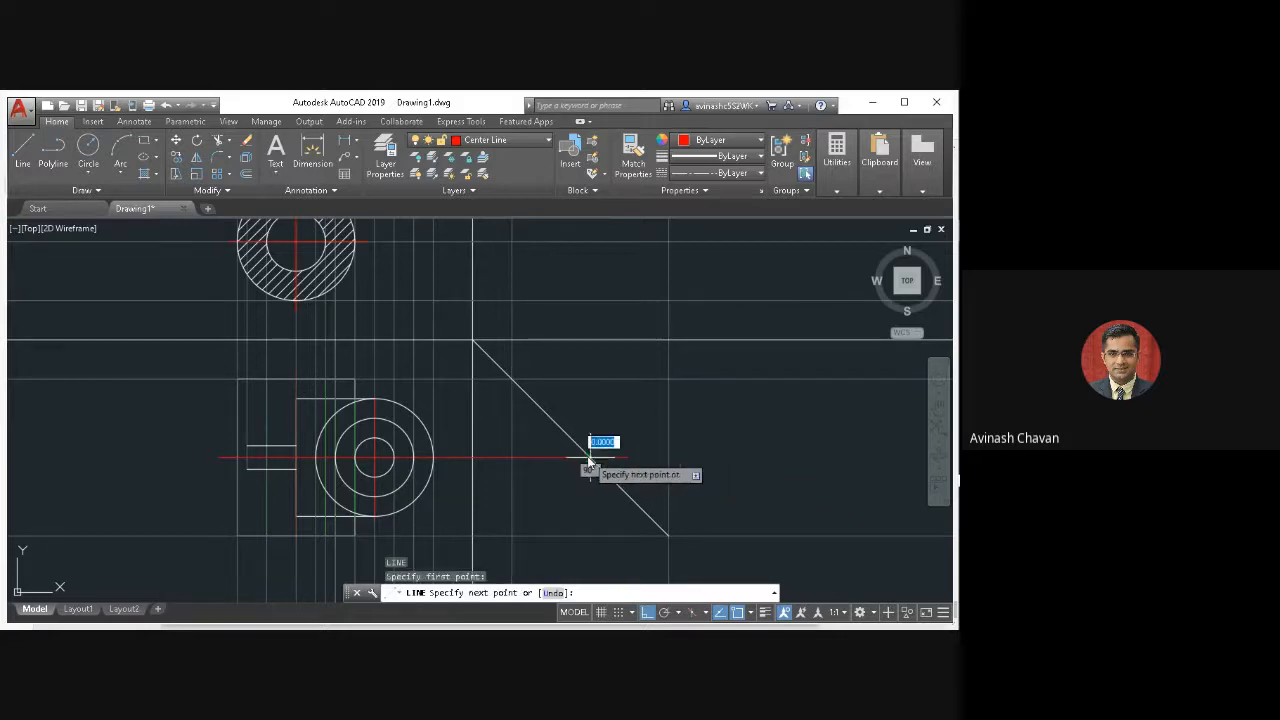
middle_click_drag(588, 458, 594, 586)
middle_click_drag(594, 297, 600, 377)
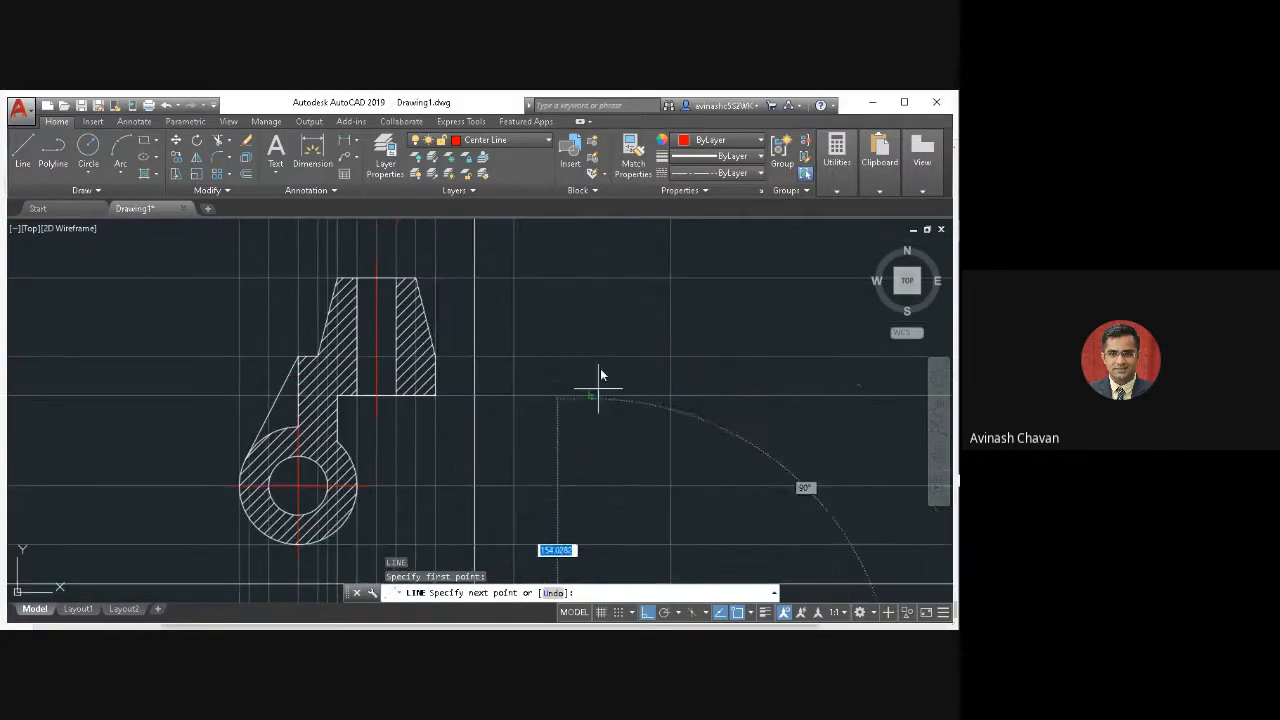
key("Escape")
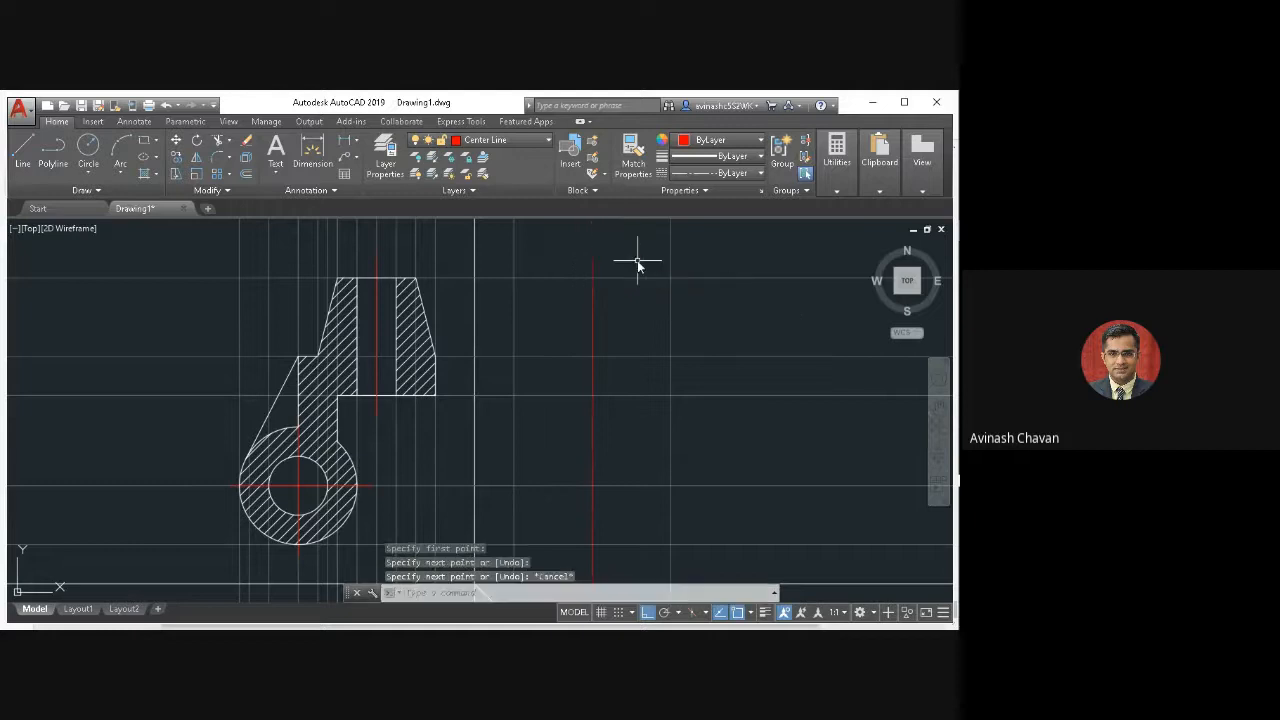
Shorten the projected horizontal centre line so that its end lies on the inclined mitre line.
scroll(648, 265, "down", 2)
middle_click_drag(645, 345, 663, 275)
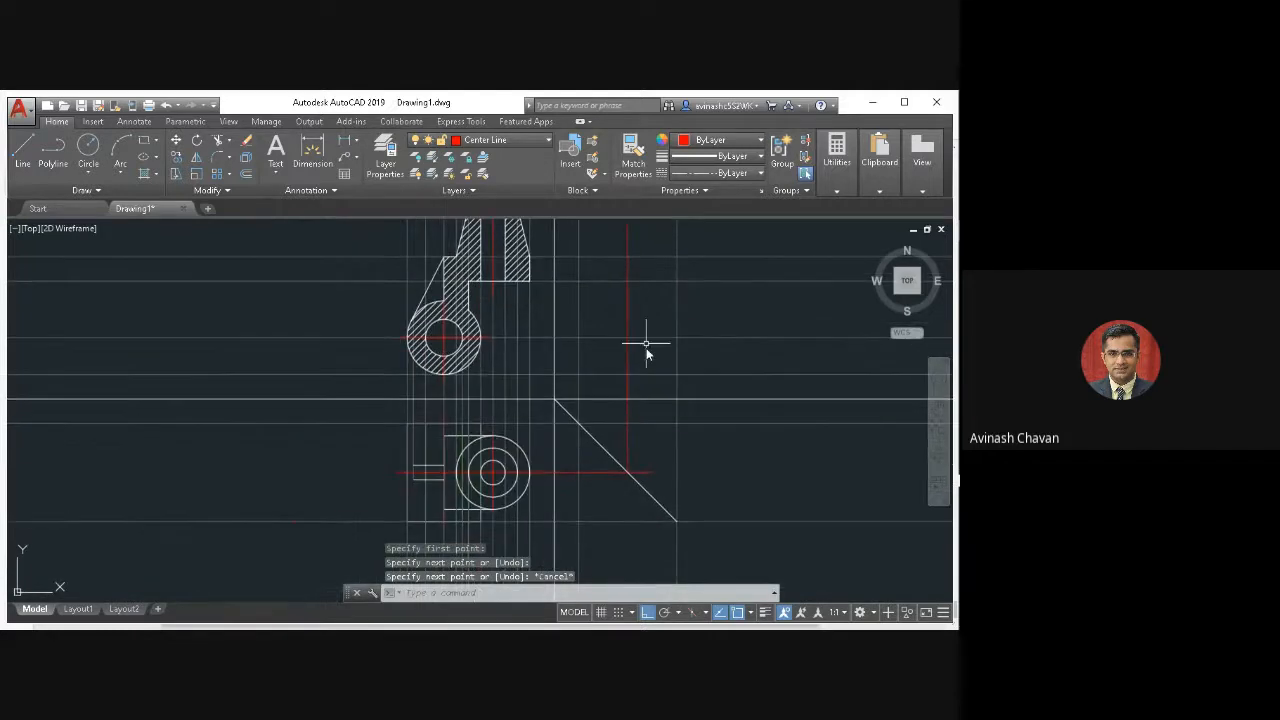
scroll(648, 472, "up", 2)
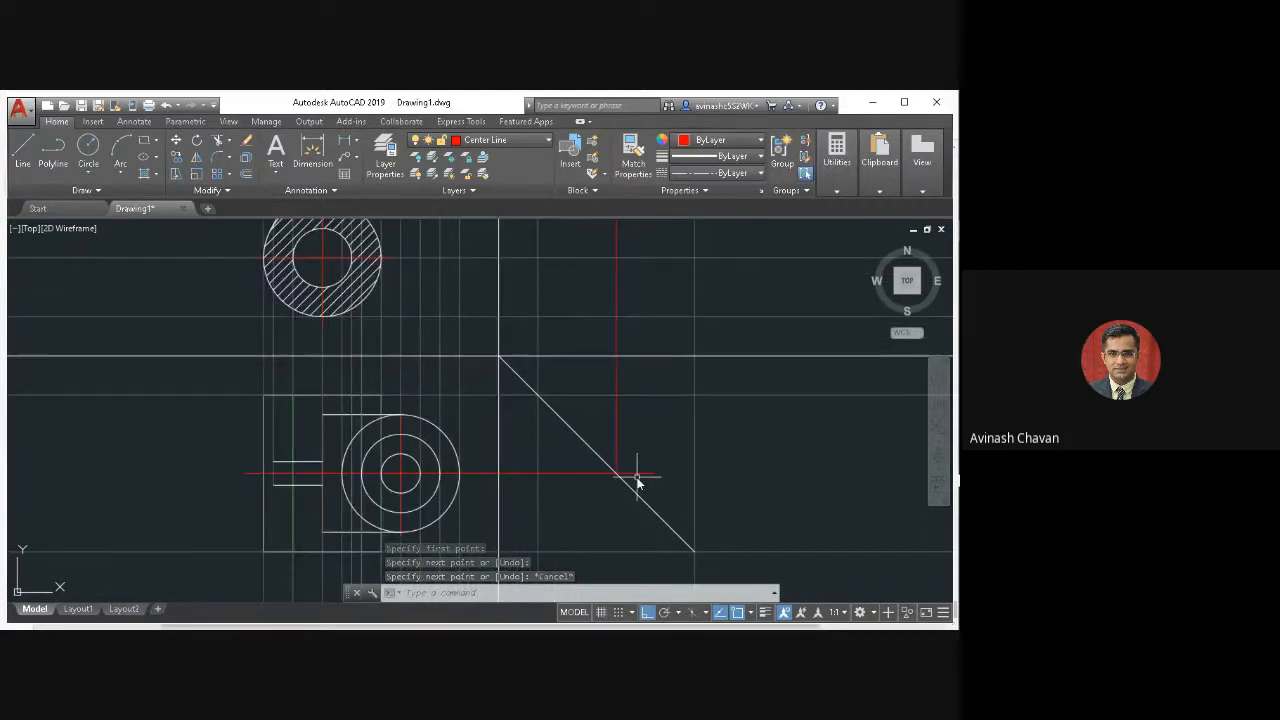
left_click(645, 472)
left_click(655, 472)
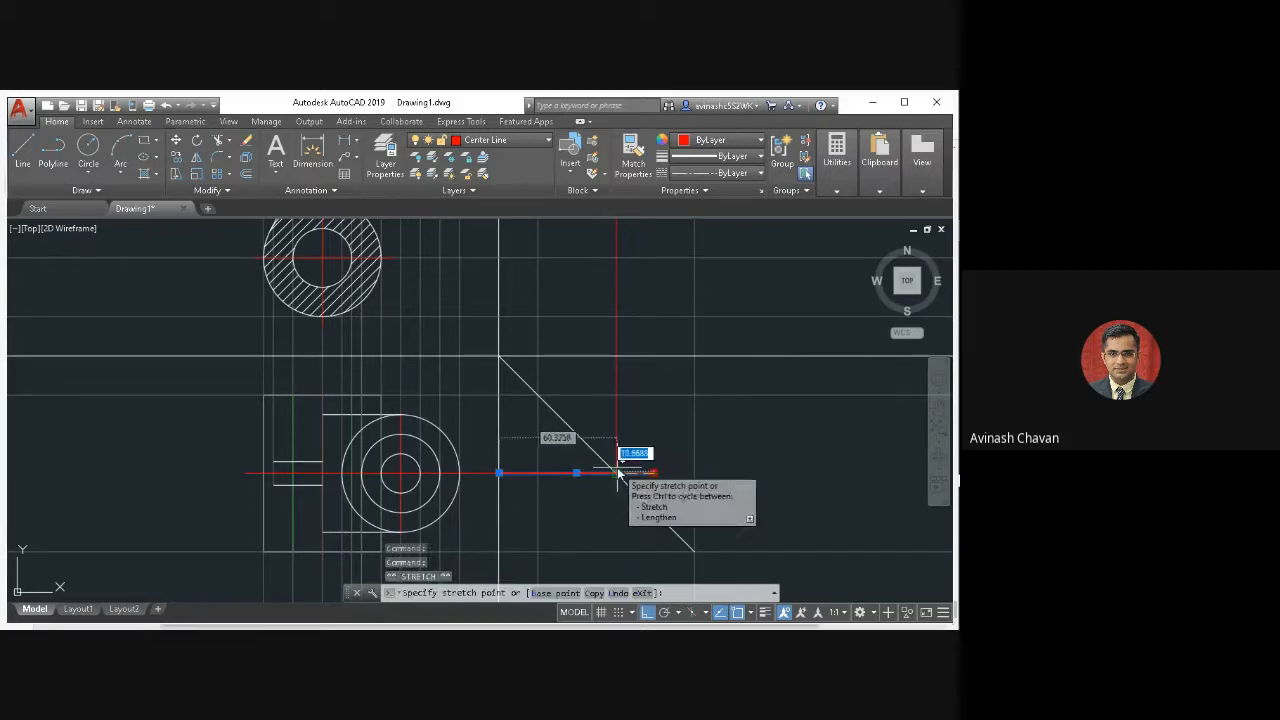
key("Escape")
key("Escape")
scroll(641, 428, "down", 3)
middle_click_drag(641, 428, 617, 493)
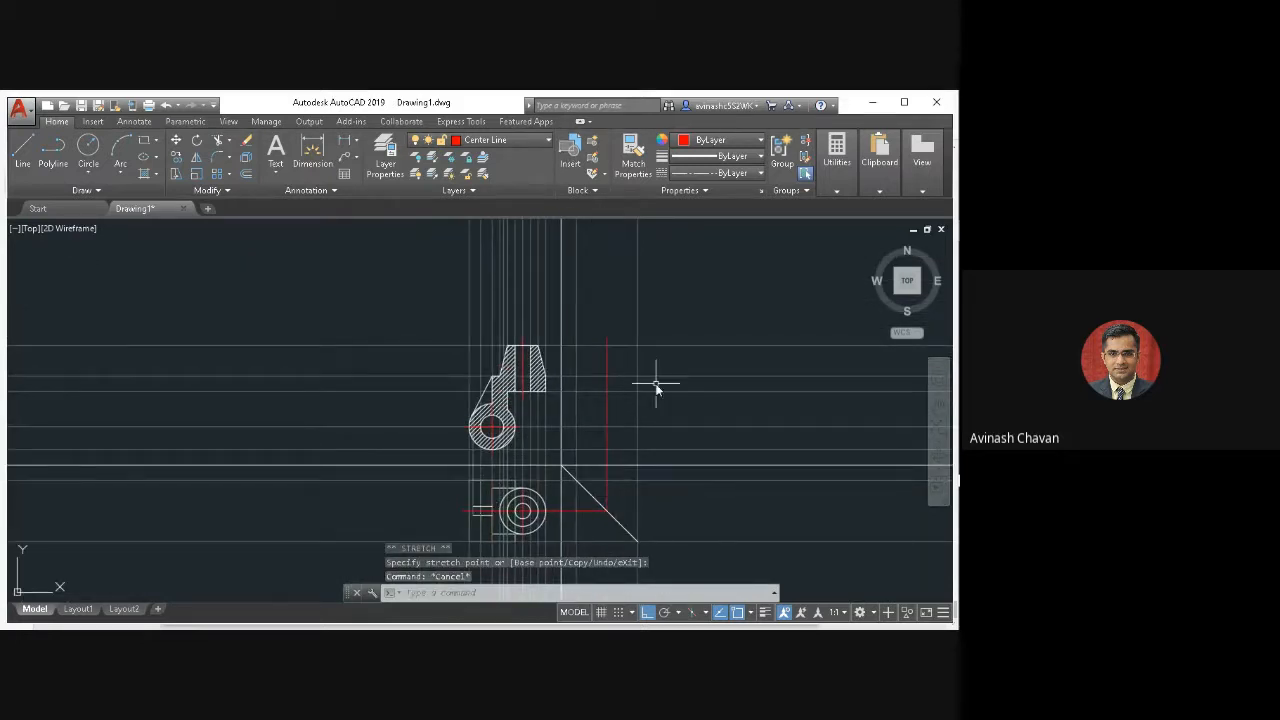
middle_click_drag(654, 383, 630, 368)
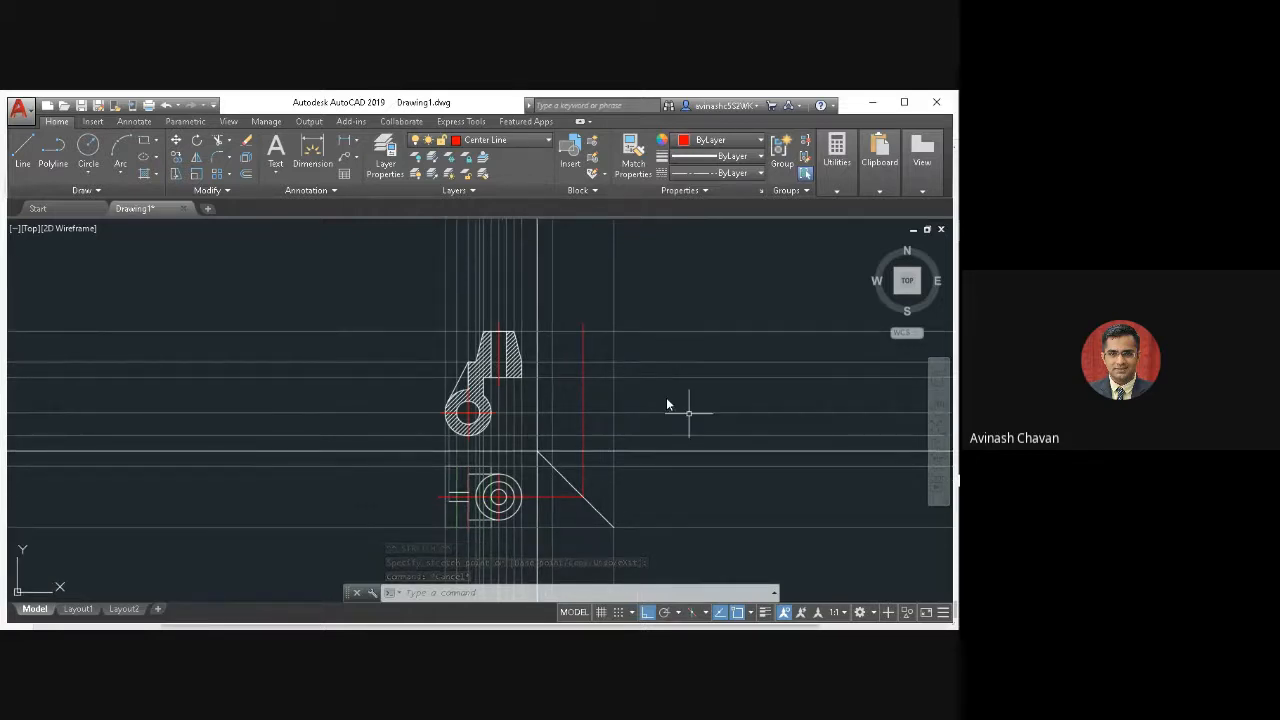
Copy the frustum's top edge, sloping sides and bore edges from the top edge's midpoint onto the side view's vertical centre line at the same level.
scroll(665, 397, "up", 4)
middle_click_drag(531, 387, 580, 387)
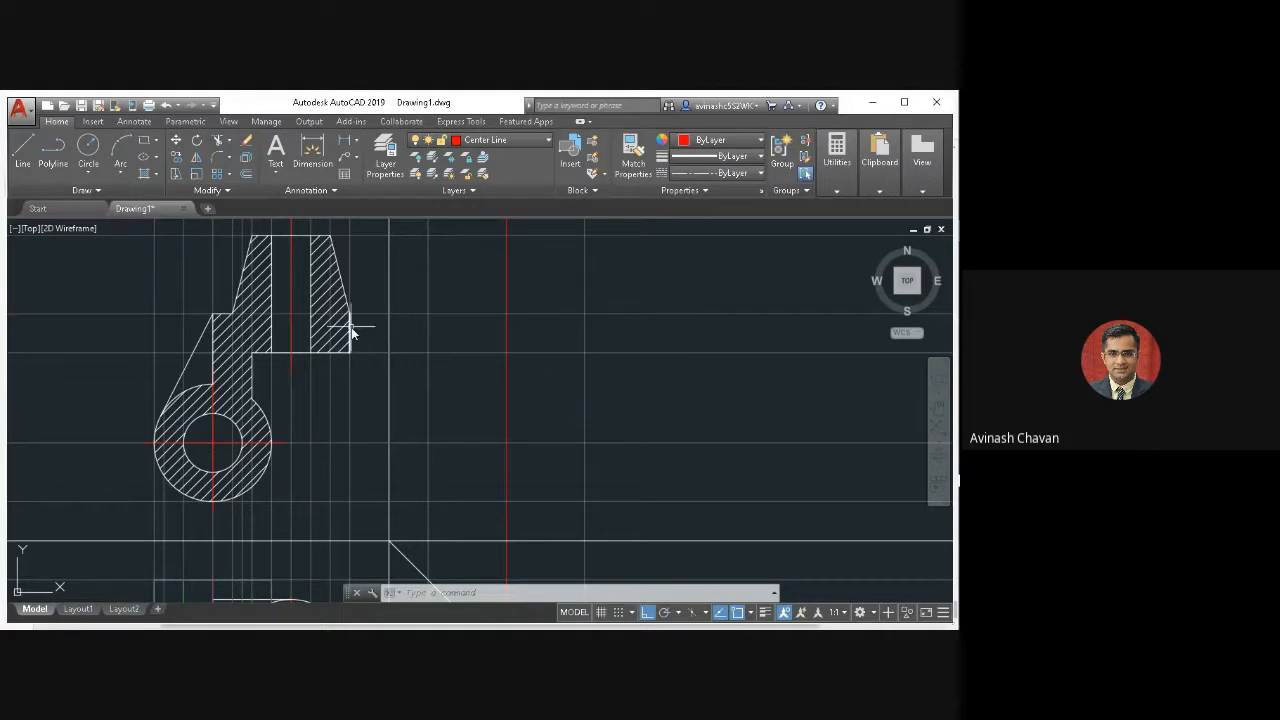
scroll(388, 361, "down", 2)
middle_click_drag(323, 305, 327, 355)
scroll(327, 355, "up", 2)
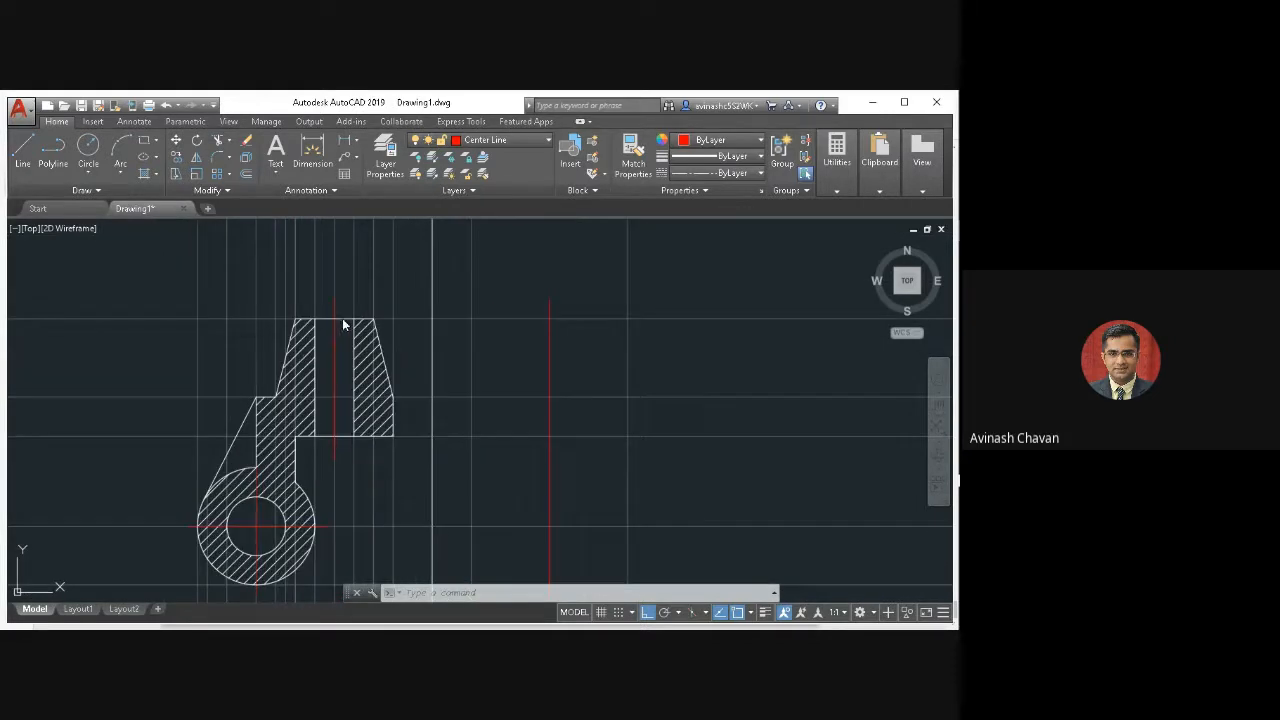
left_click(340, 320)
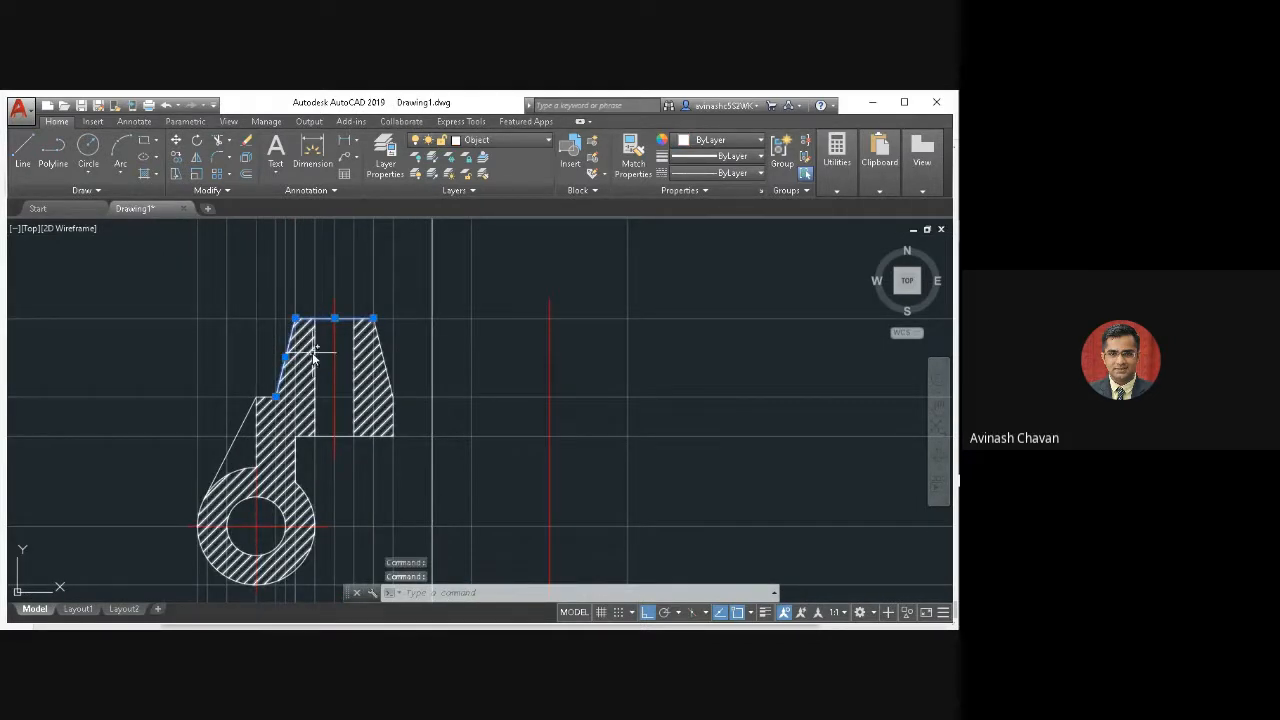
left_click(315, 358)
left_click(354, 362)
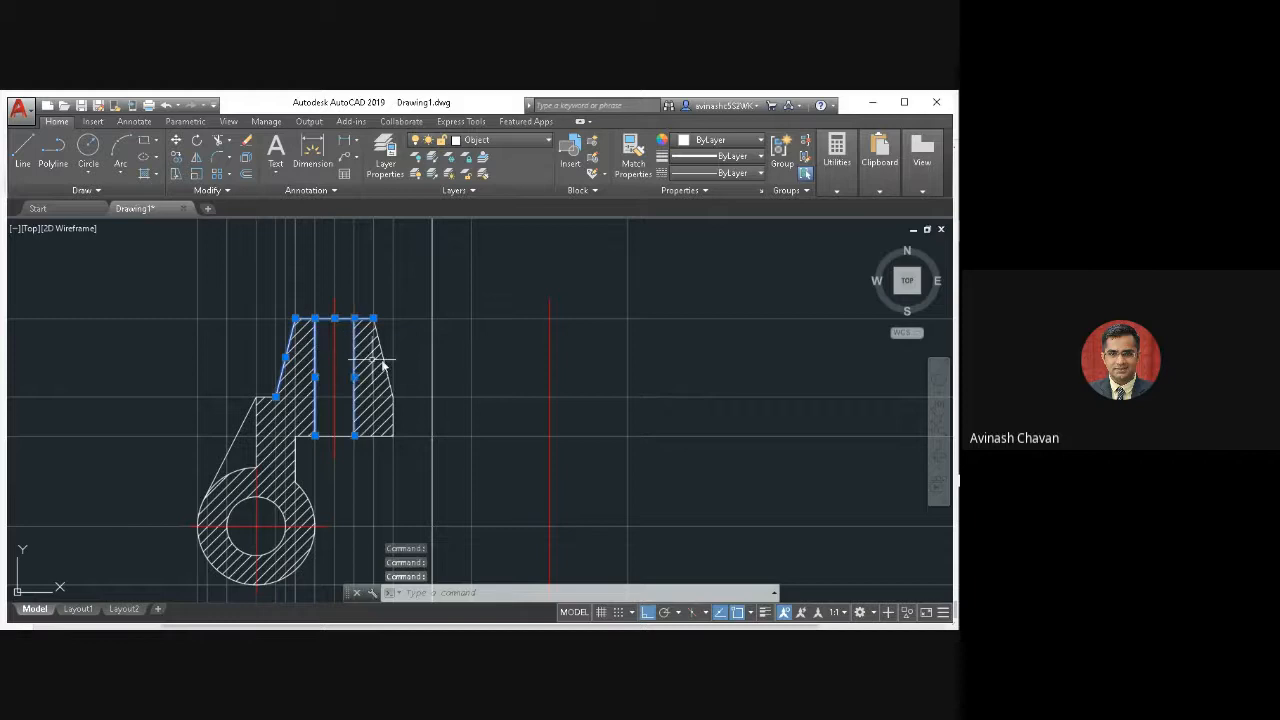
left_click(383, 362)
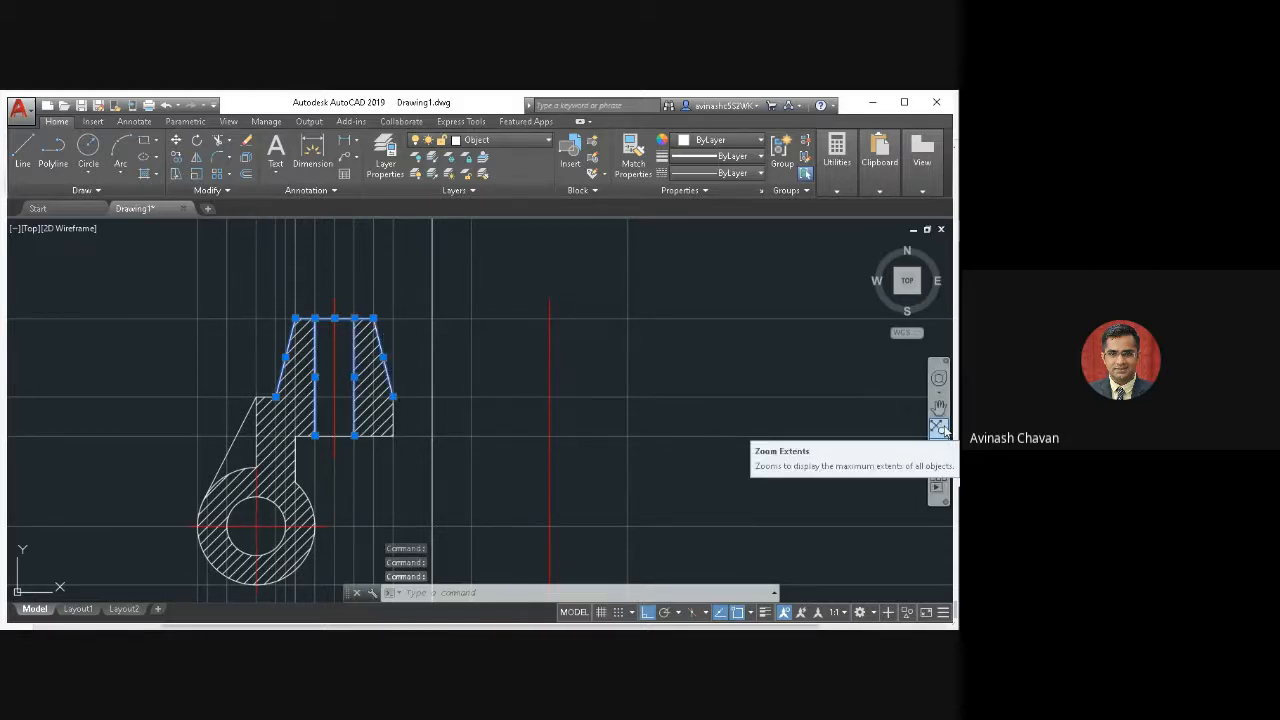
type("co")
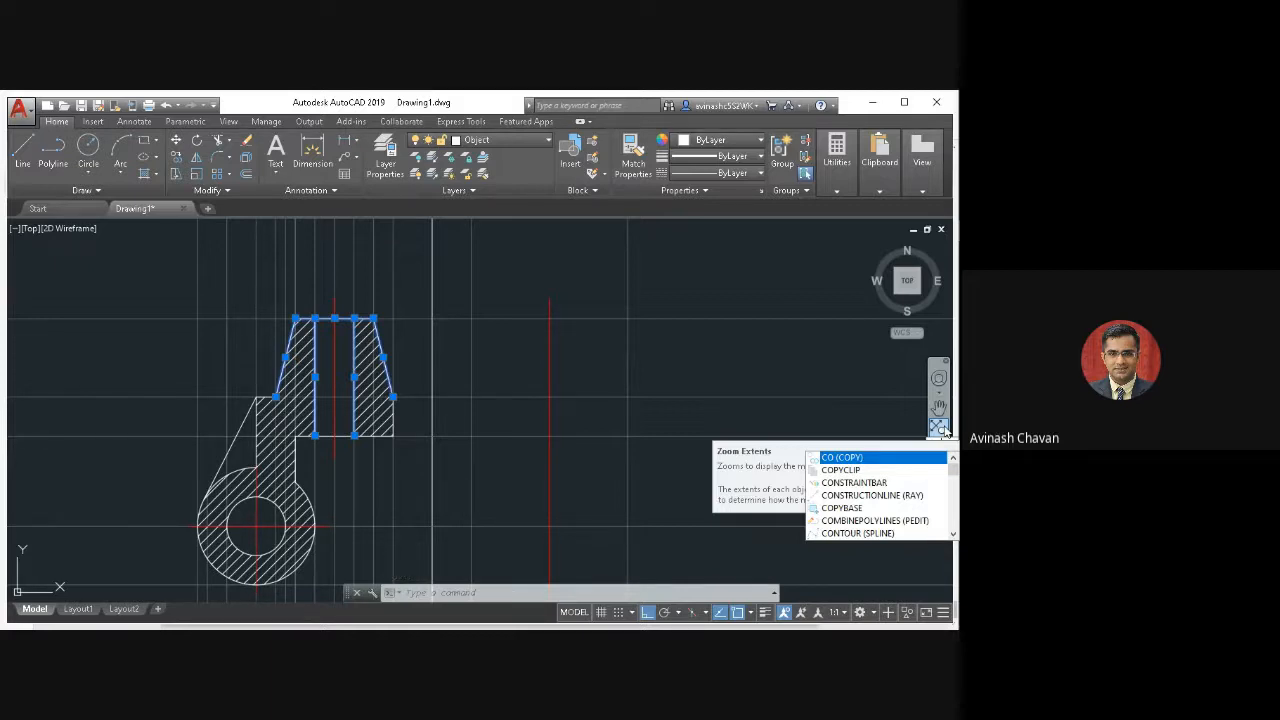
key("Return")
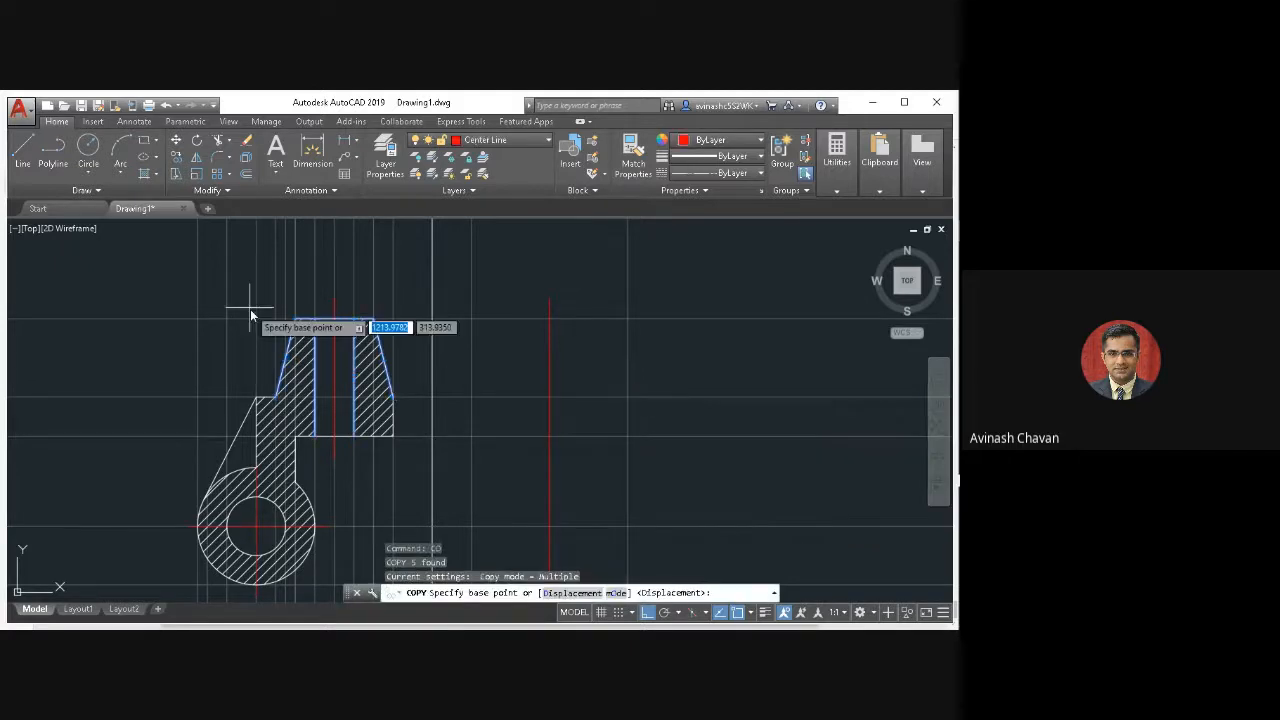
left_click(335, 322)
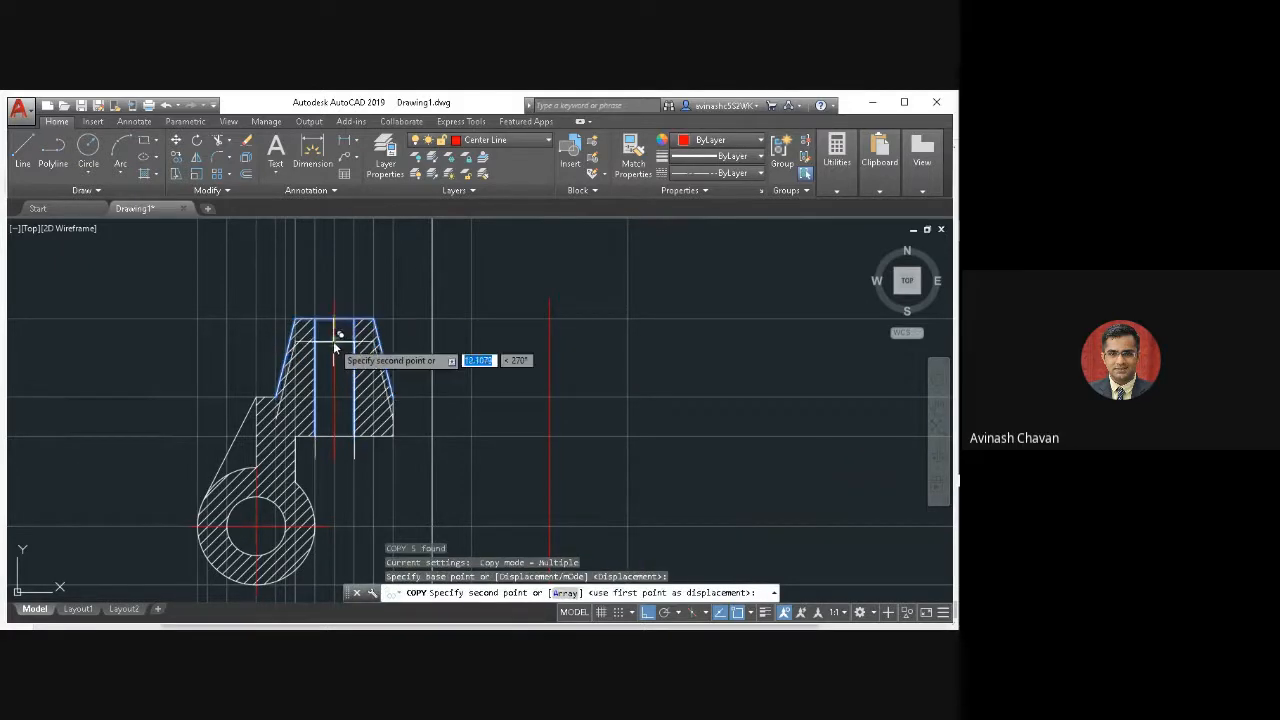
scroll(333, 341, "up", 5)
scroll(335, 340, "down", 4)
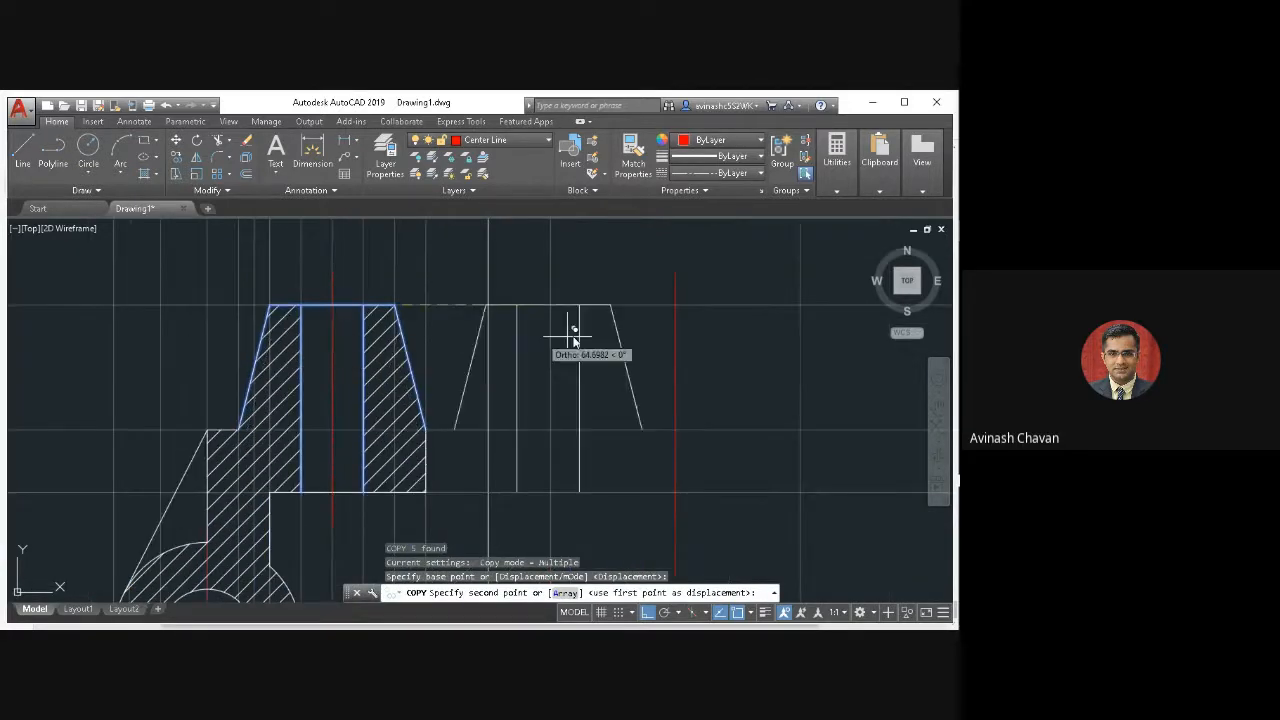
left_click(675, 307)
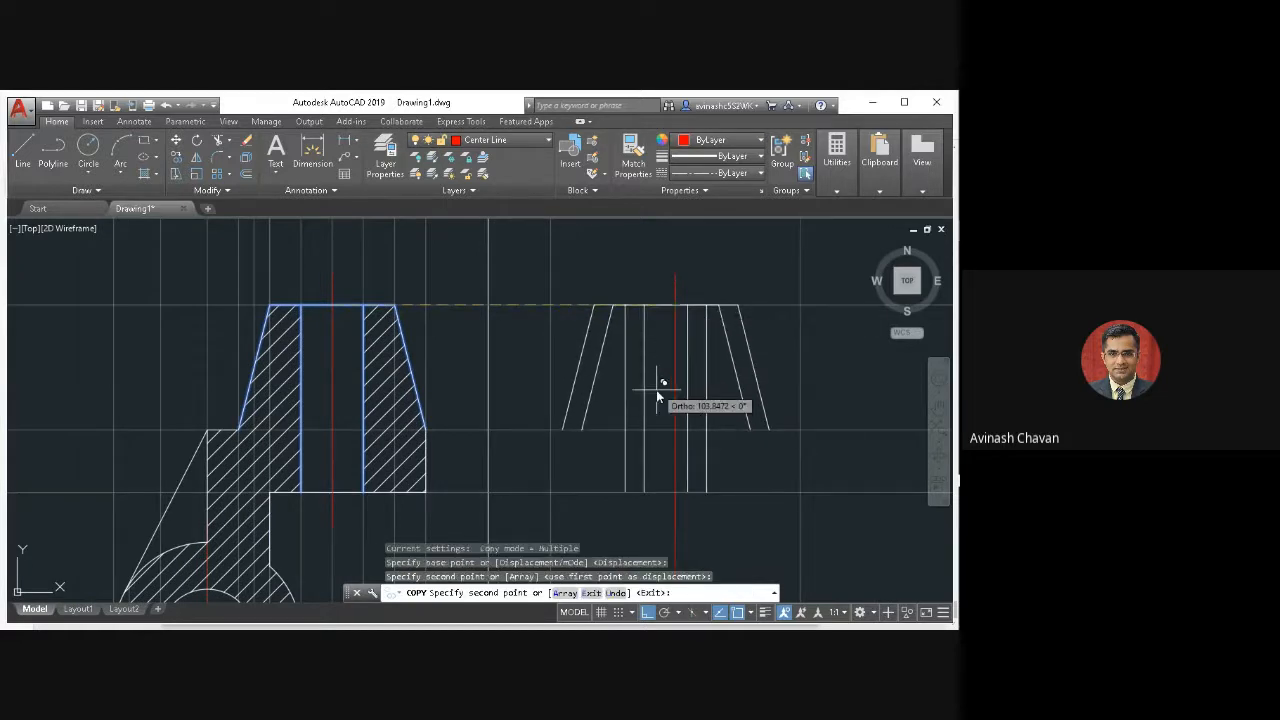
key("Escape")
Move the two vertical bore edges in the side view's frustum to the Hidden layer.
scroll(641, 379, "down", 5)
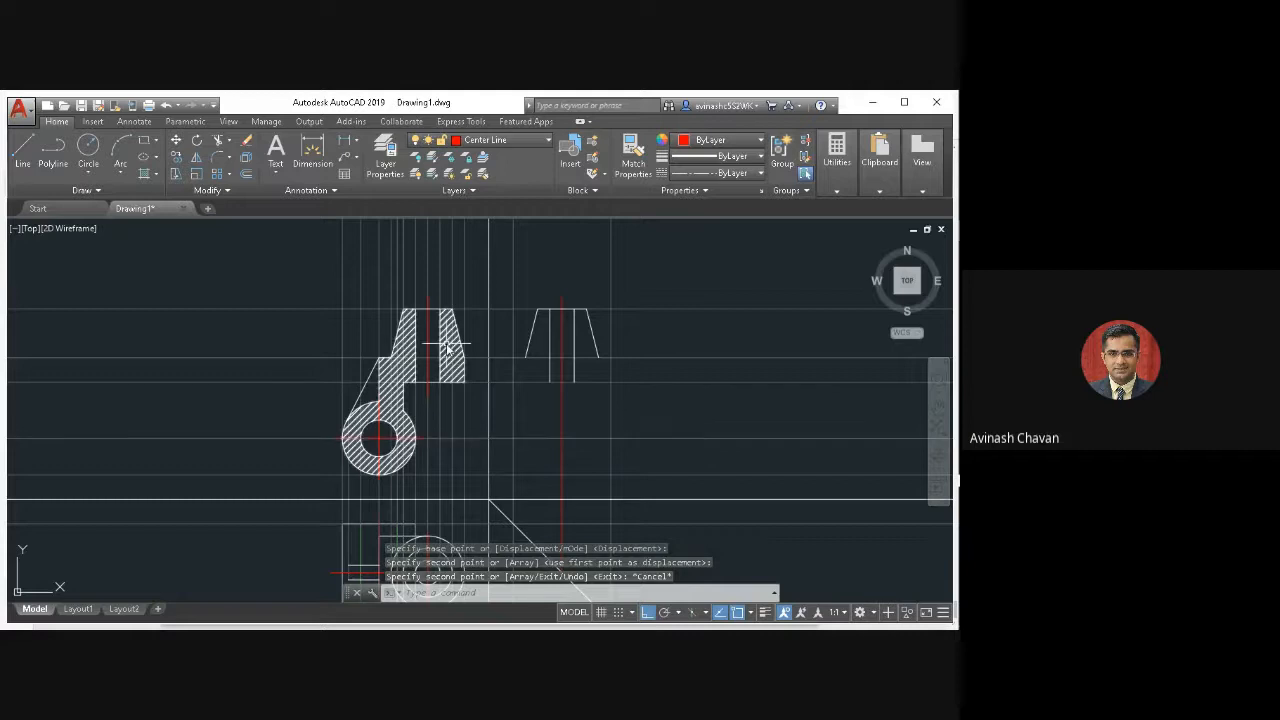
left_click(549, 347)
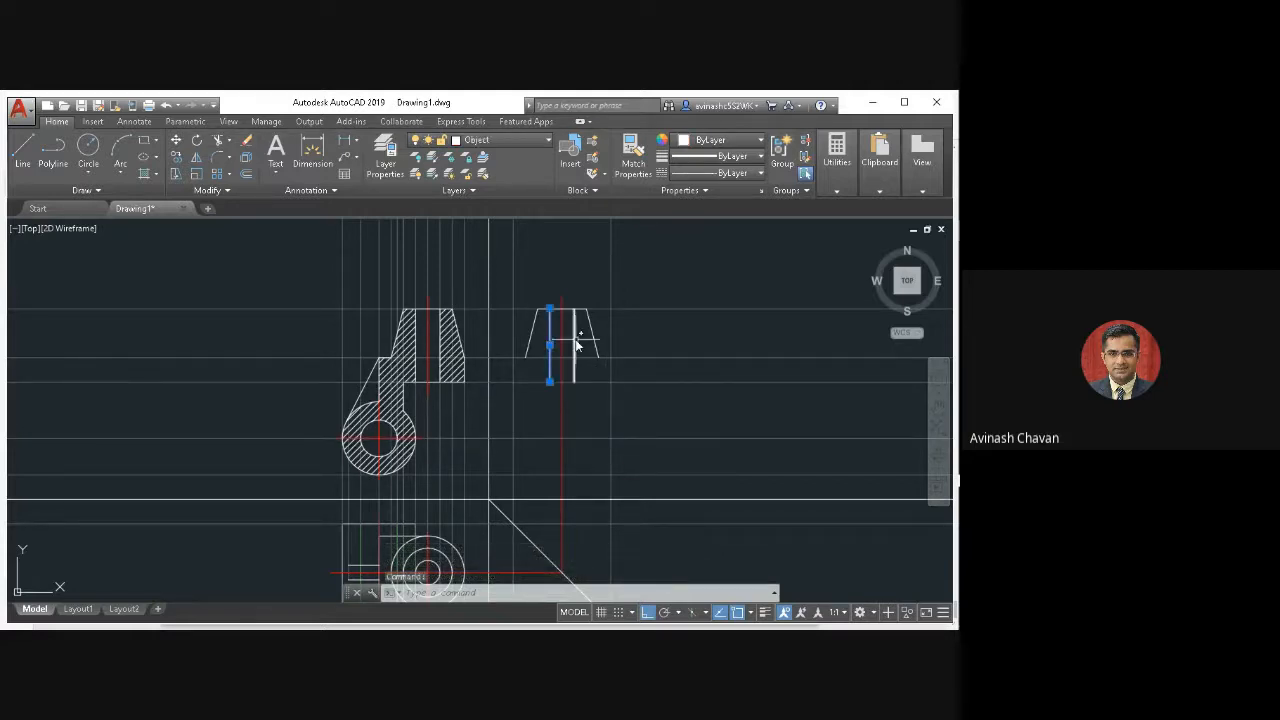
left_click(574, 343)
left_click(497, 144)
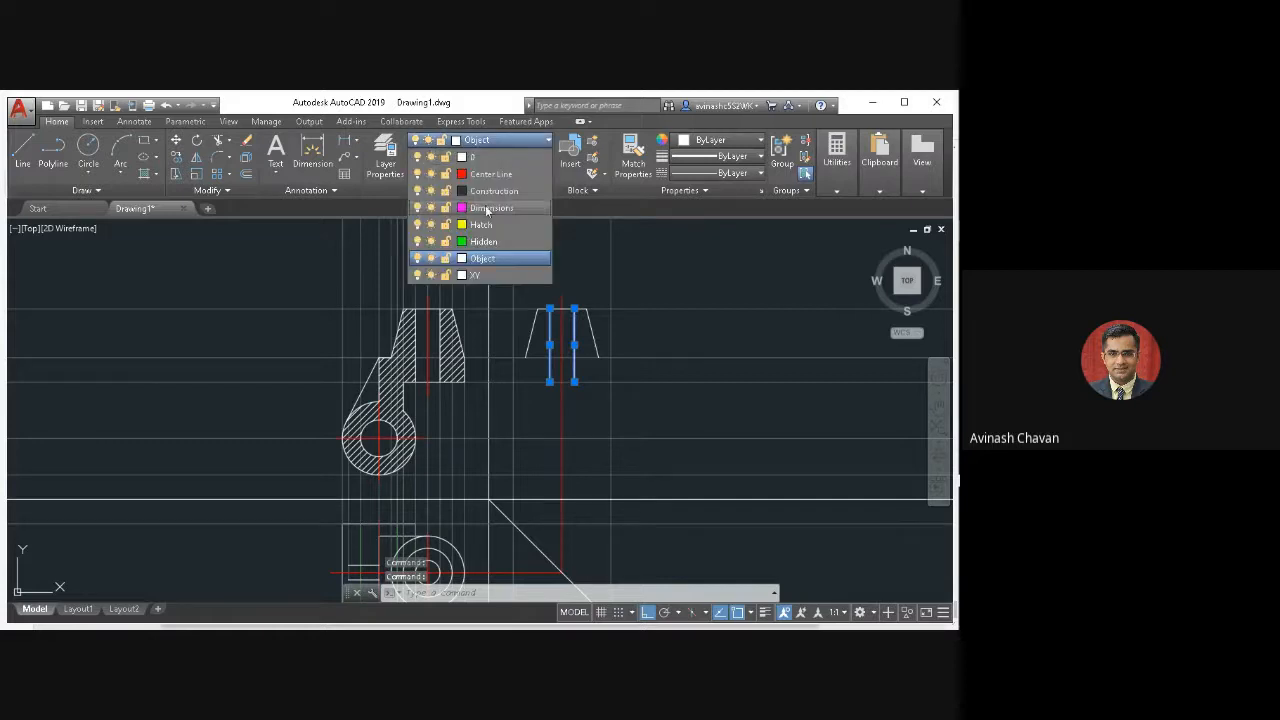
left_click(486, 245)
key("Escape")
key("Escape")
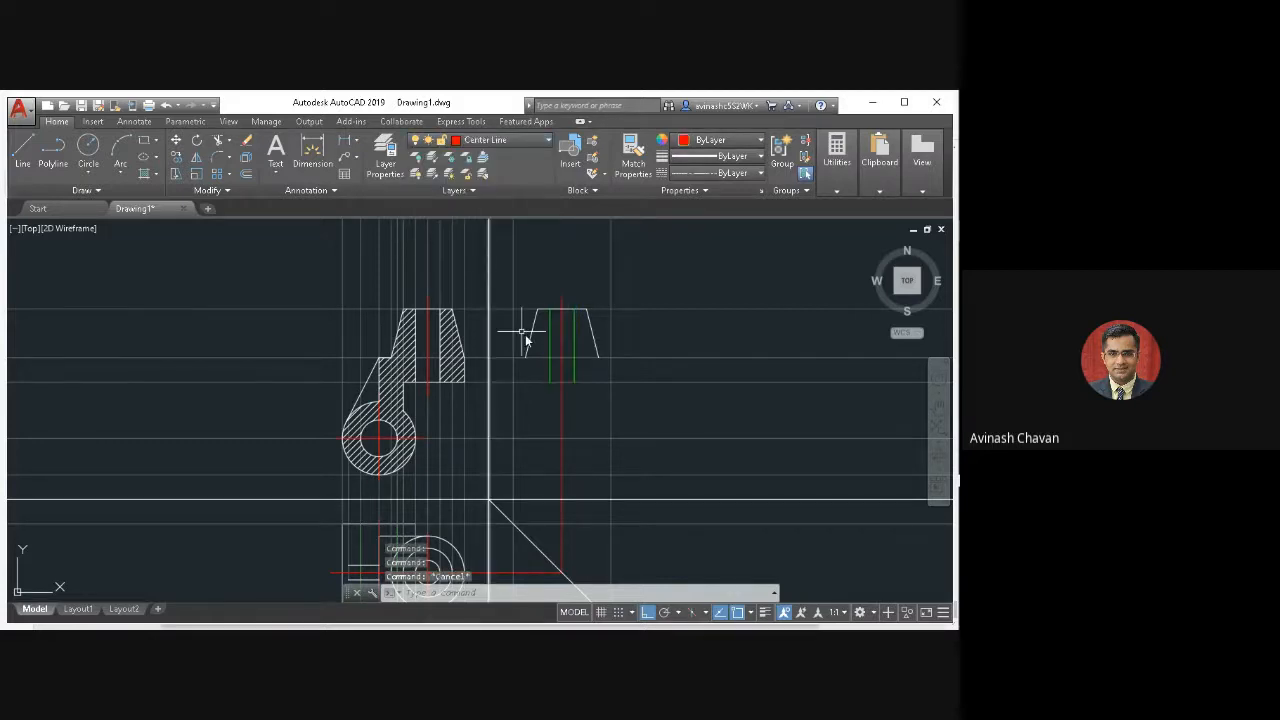
Compare the manual PDF's isometric figure for problem 8 with the sectional front view, examining the support plate, rib and cylinder below the frustum.
middle_click_drag(631, 324, 640, 322)
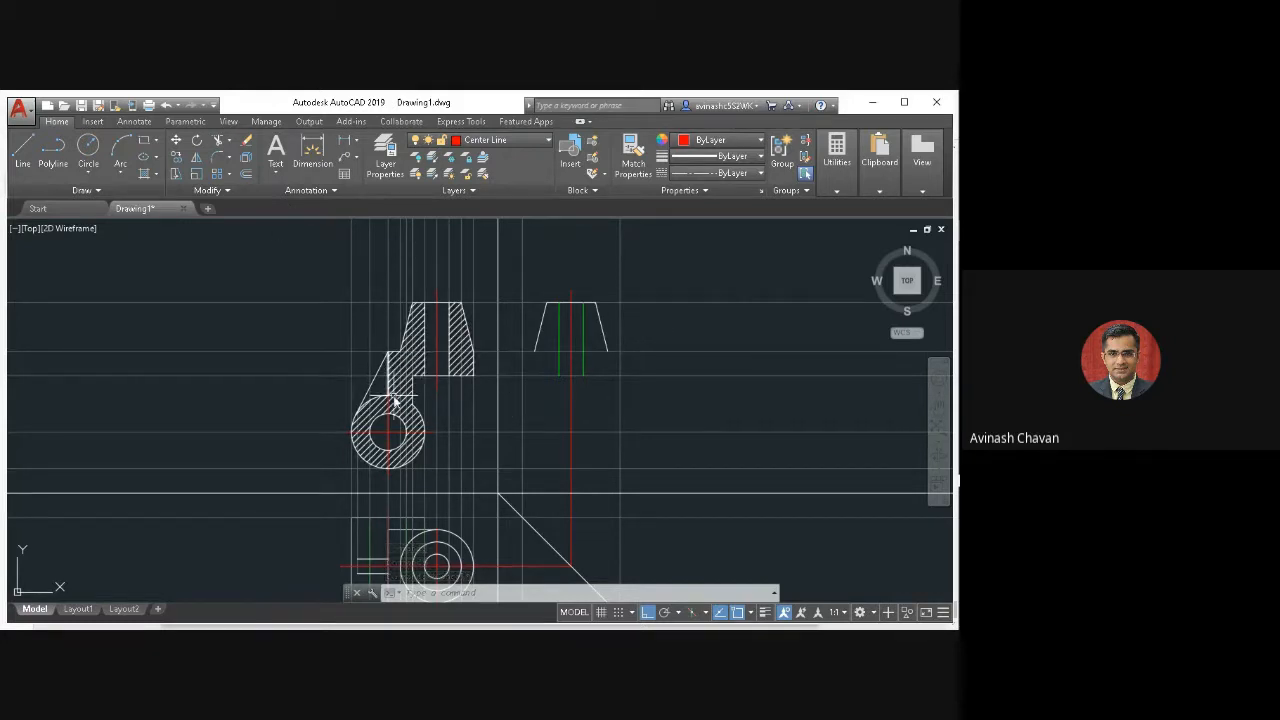
key("alt+Tab")
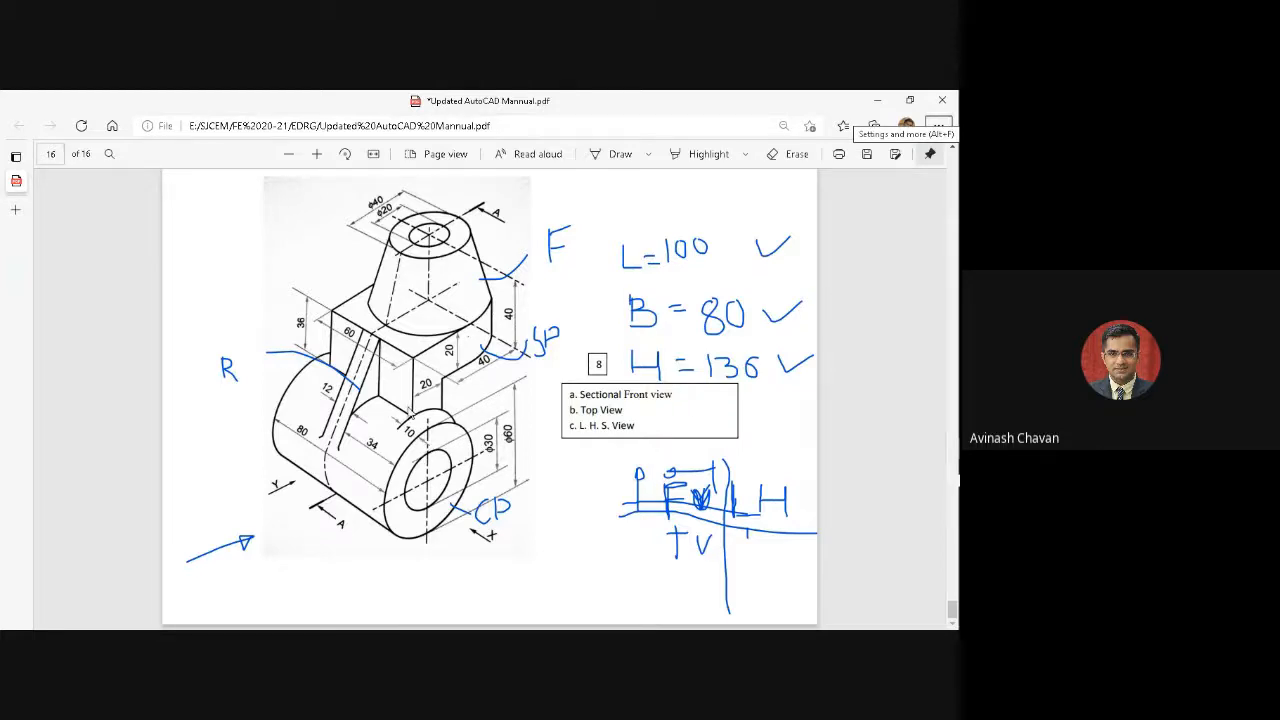
key("alt+Tab")
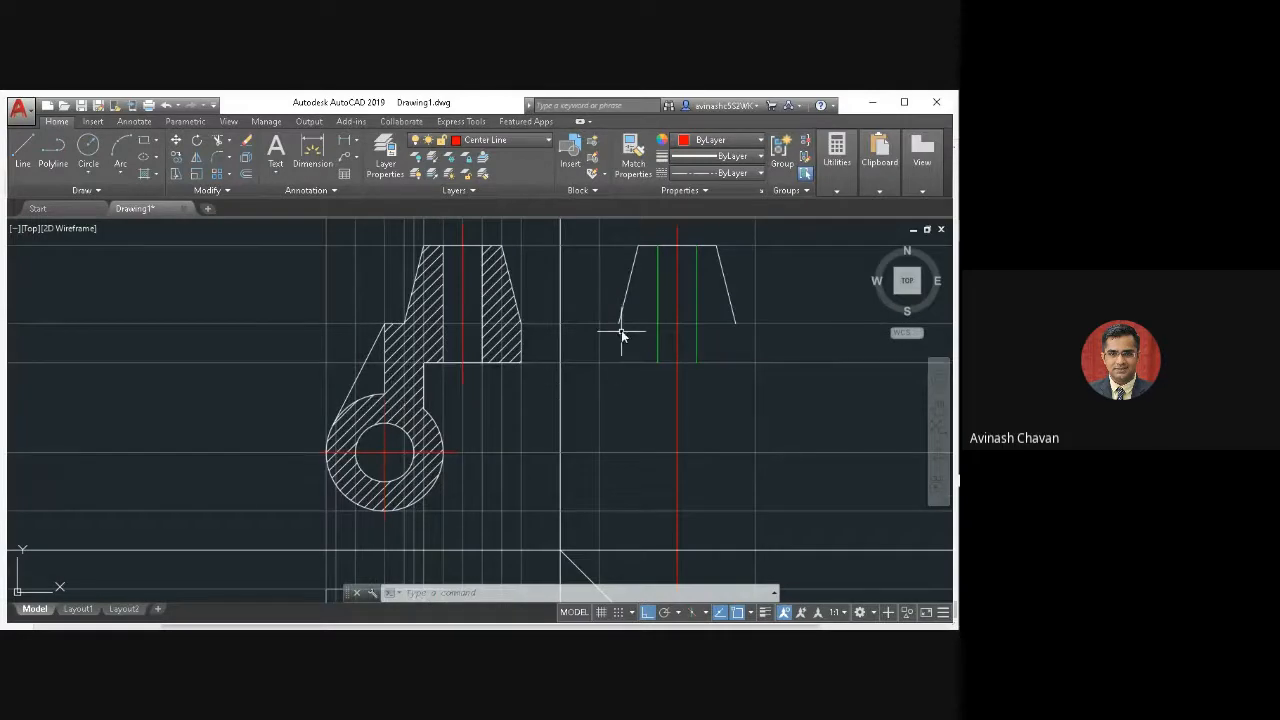
key("alt+Tab")
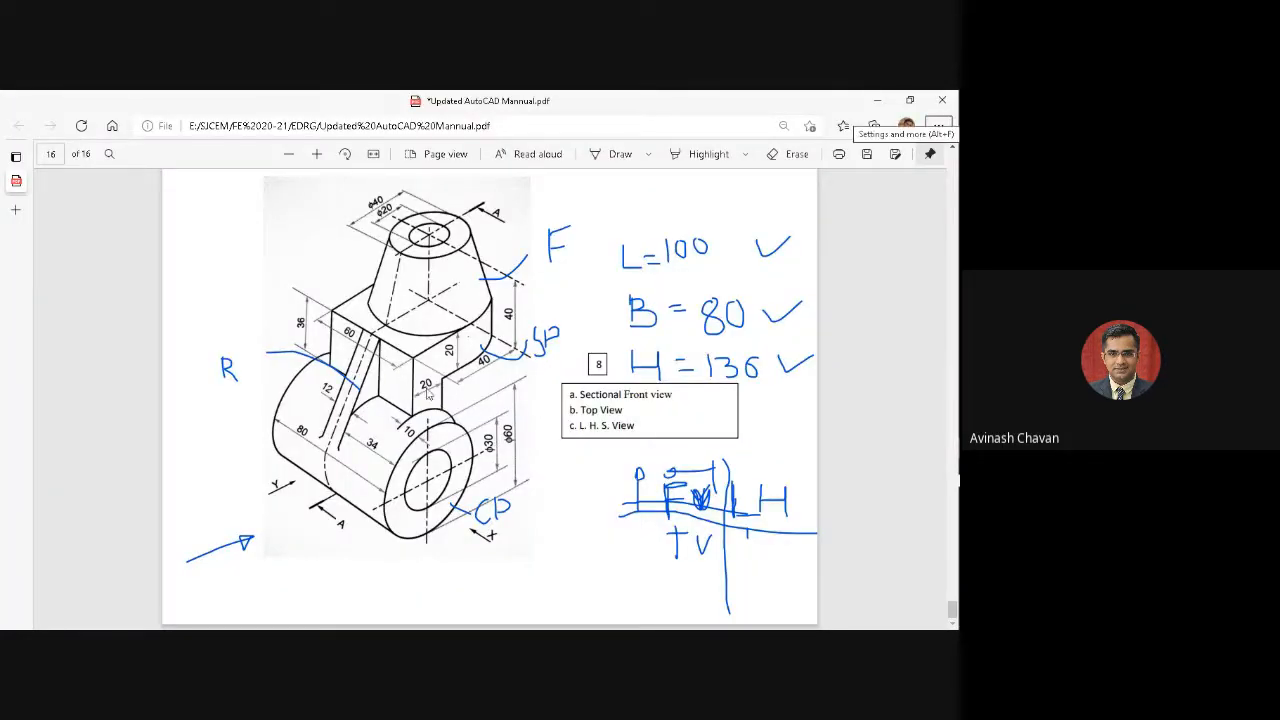
key("alt+Tab")
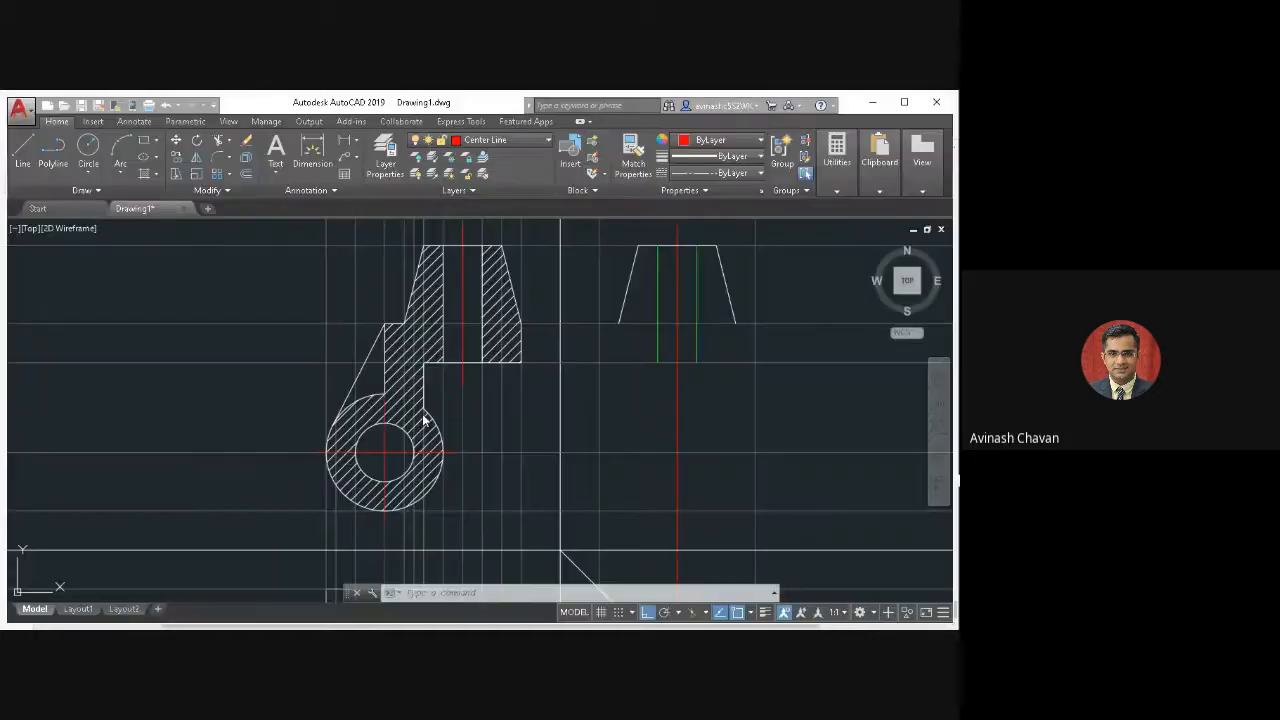
middle_click_drag(466, 417, 400, 400)
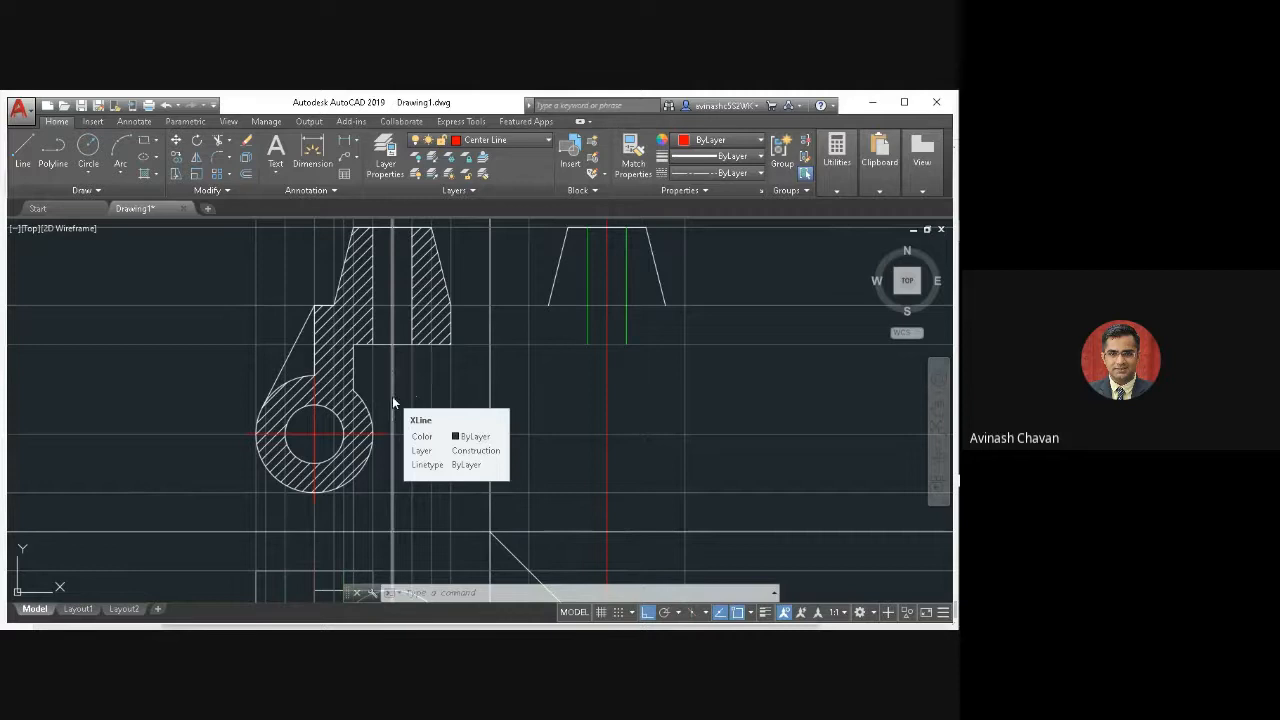
key("alt+Tab")
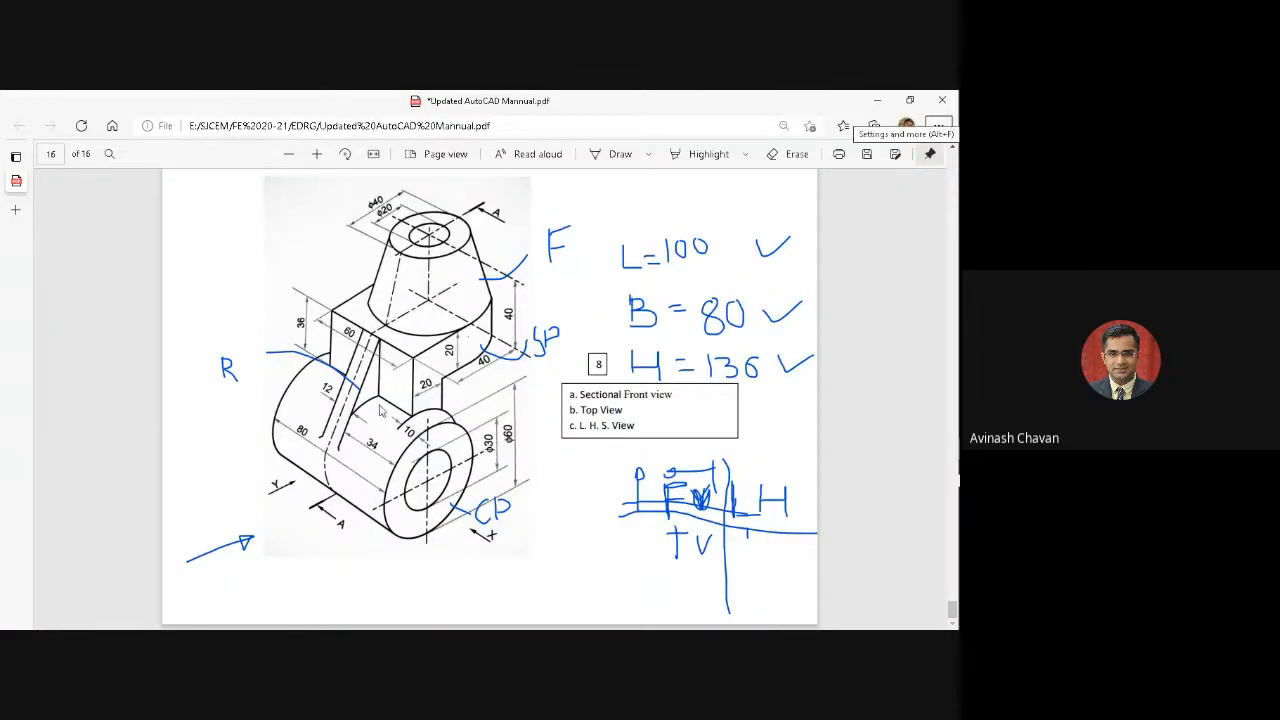
key("alt+Tab")
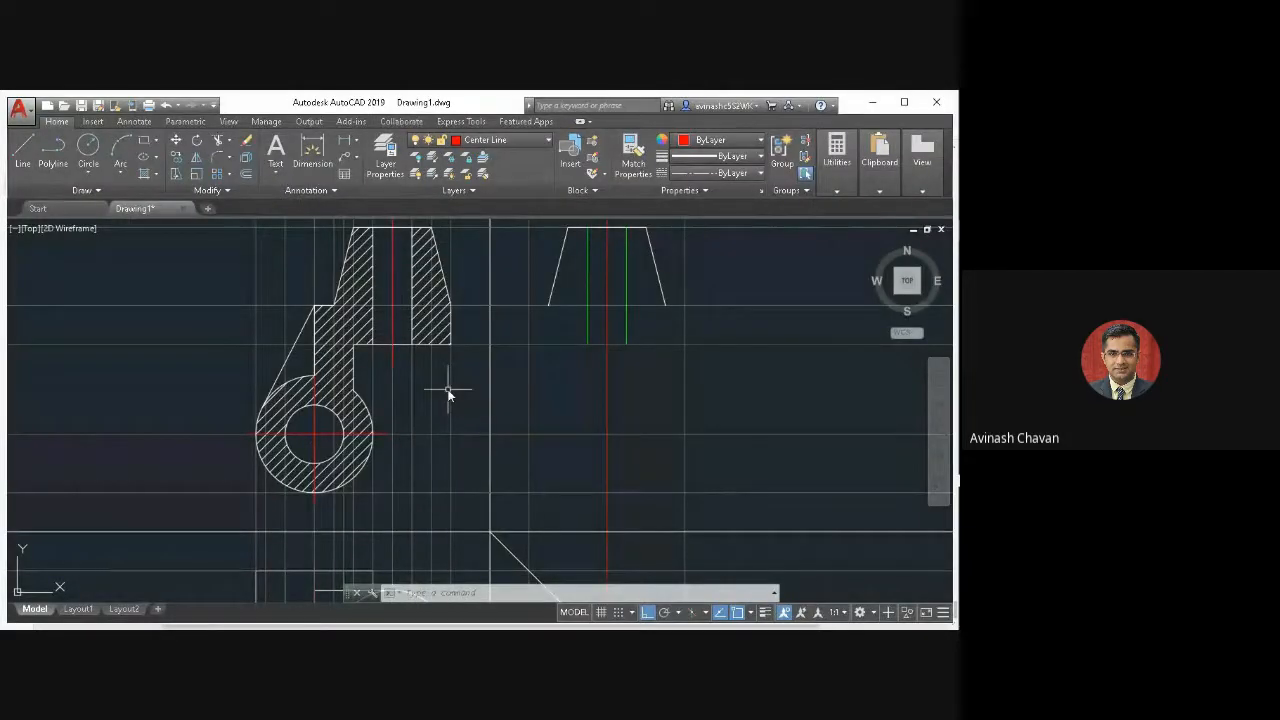
middle_click_drag(208, 397, 240, 400)
middle_click_drag(478, 425, 464, 432)
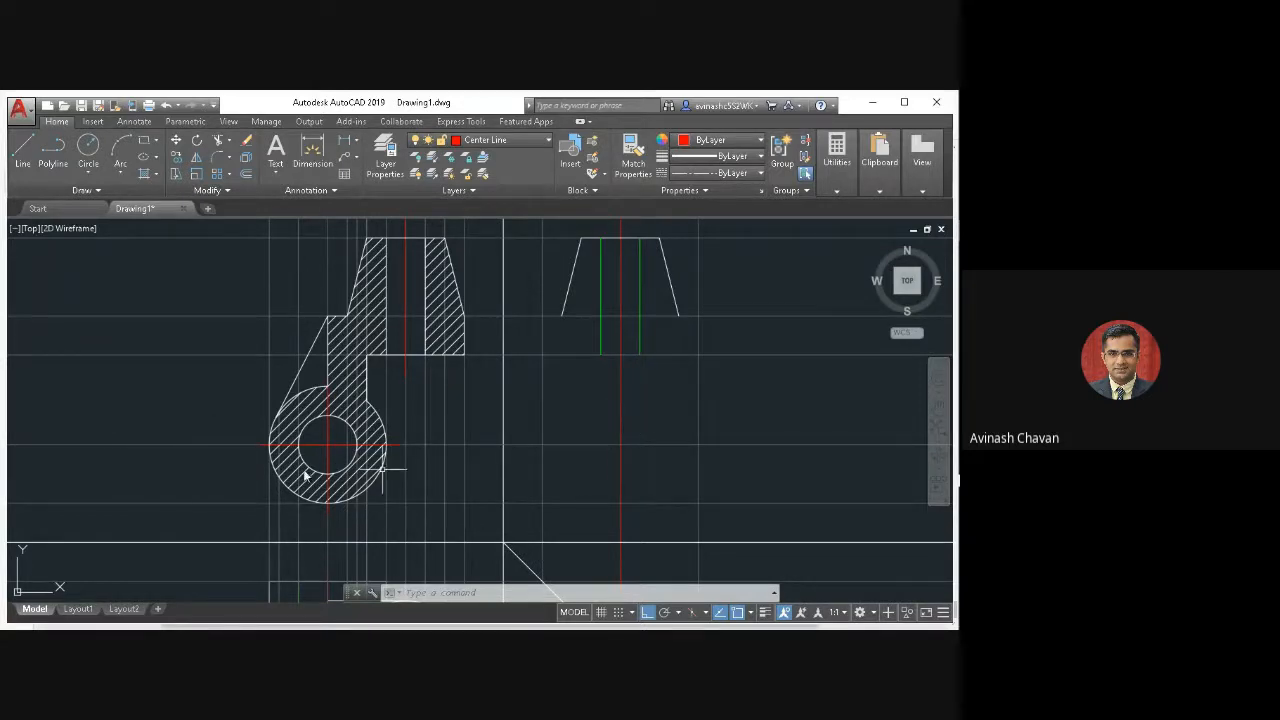
key("alt+Tab")
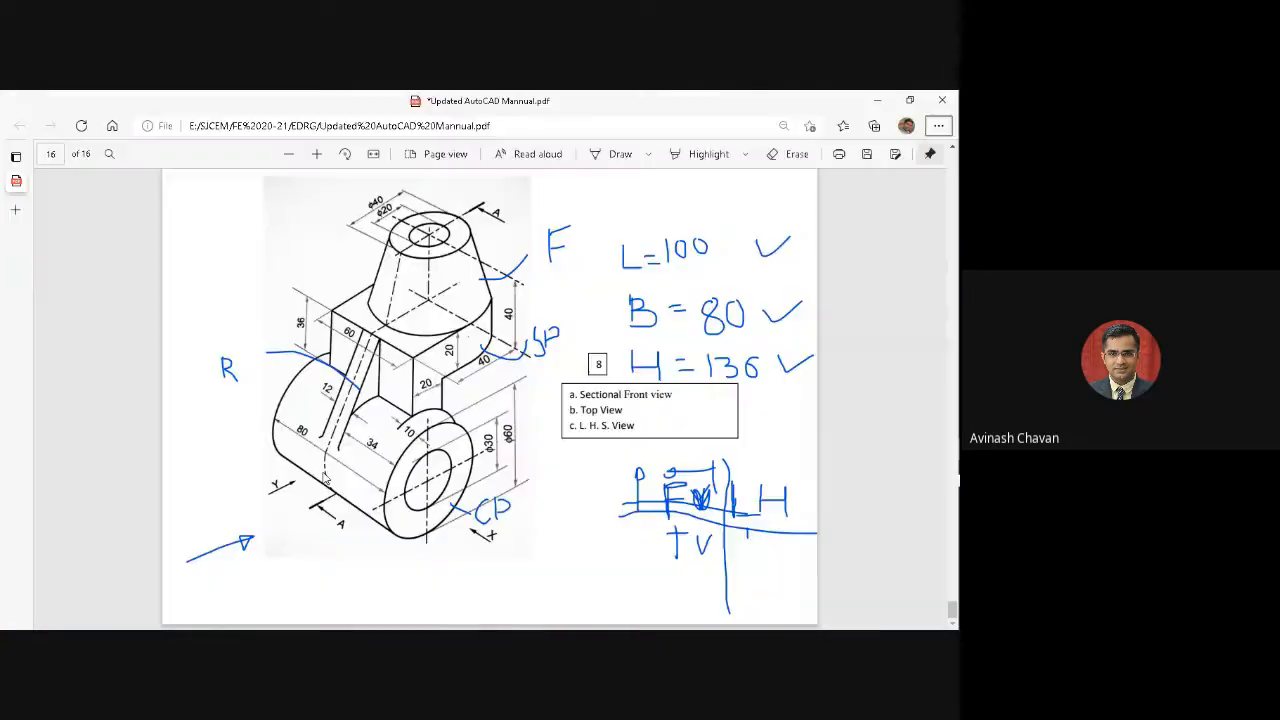
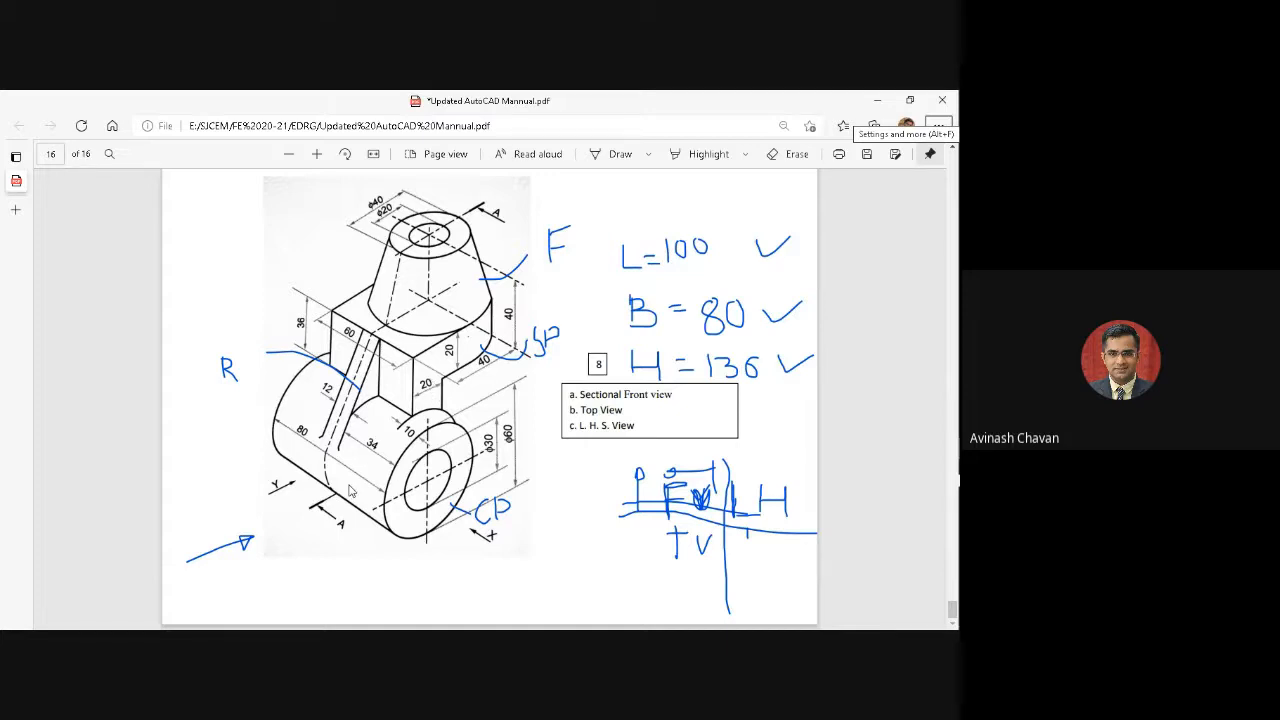
key("alt+Tab")
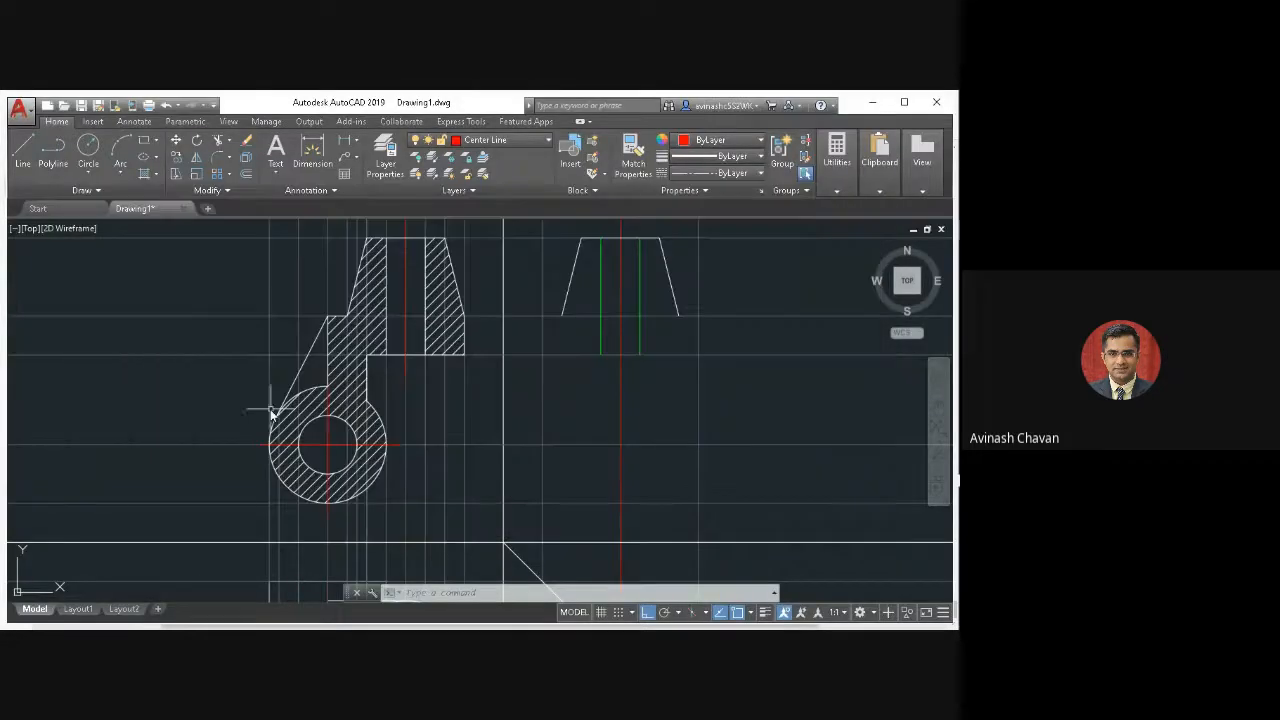
left_click(27, 162)
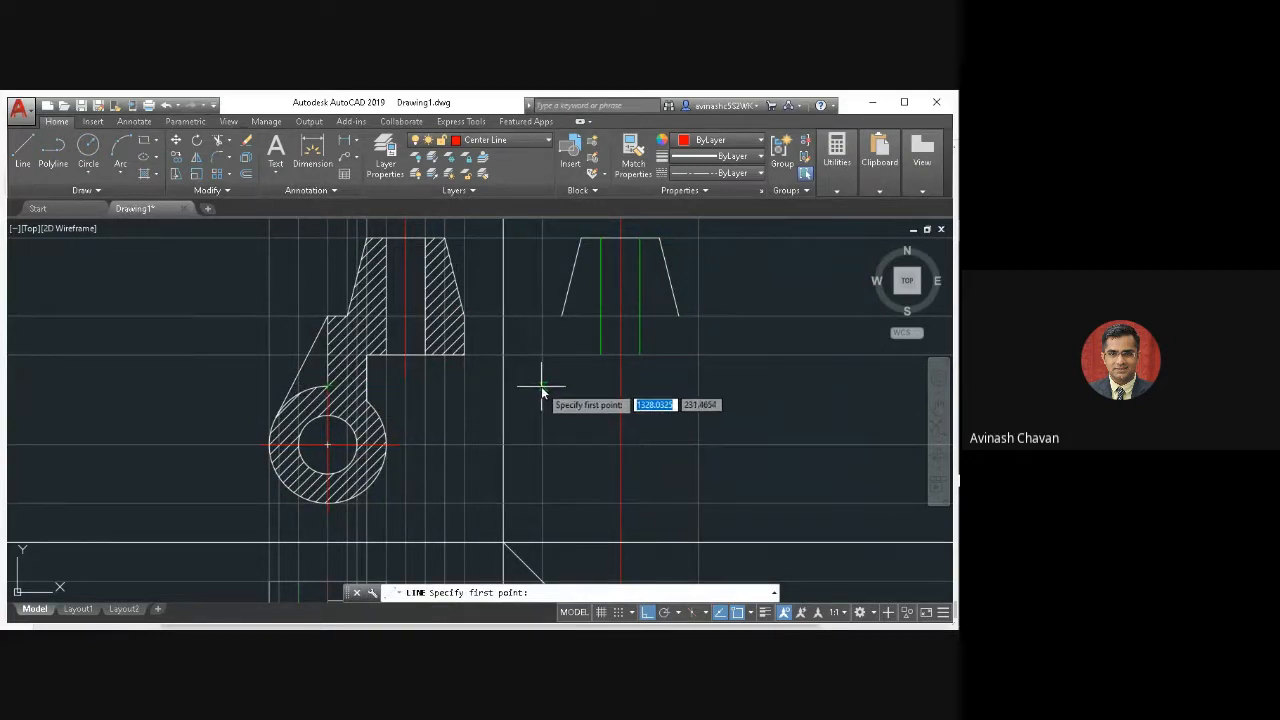
left_click(488, 140)
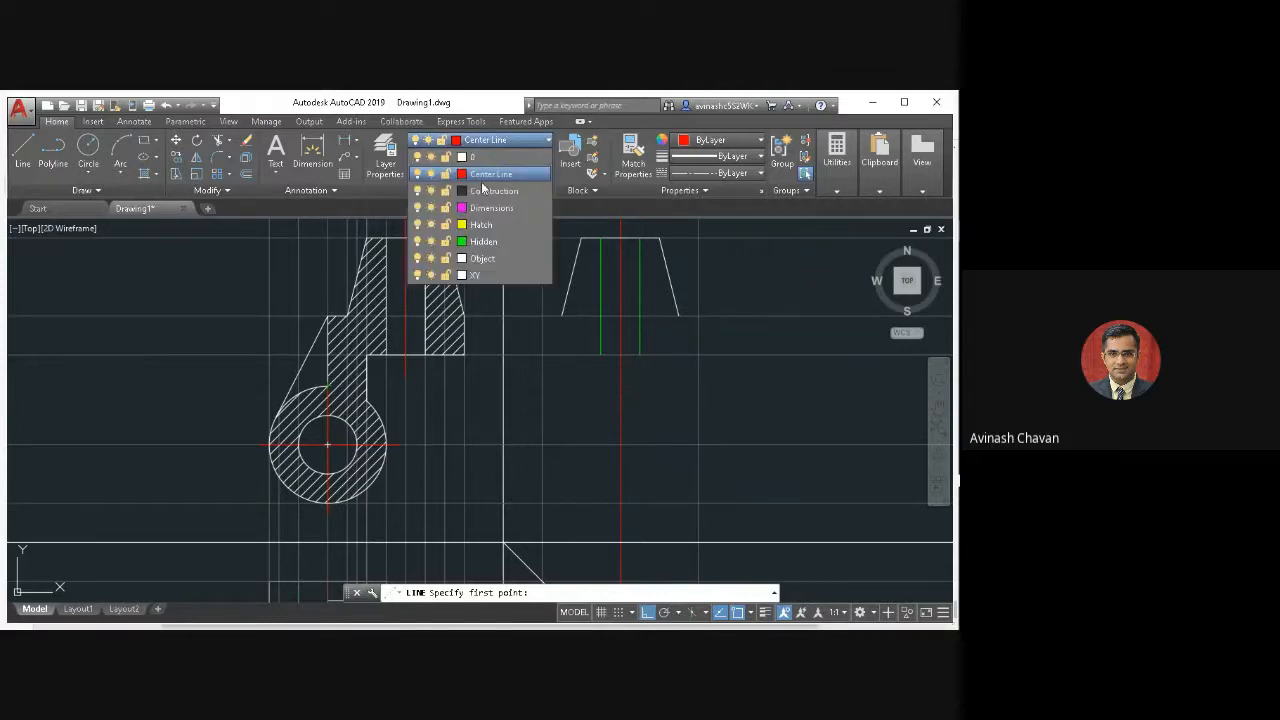
left_click(545, 368)
middle_click_drag(558, 430, 564, 393)
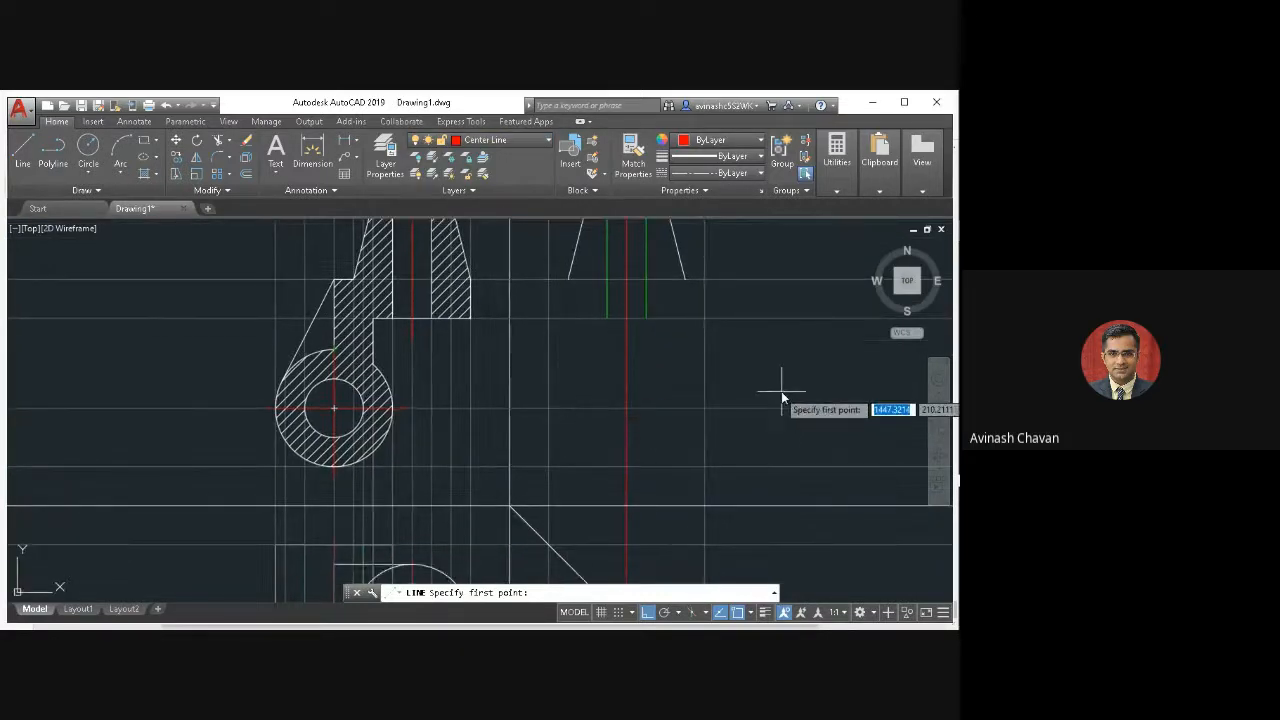
type("o")
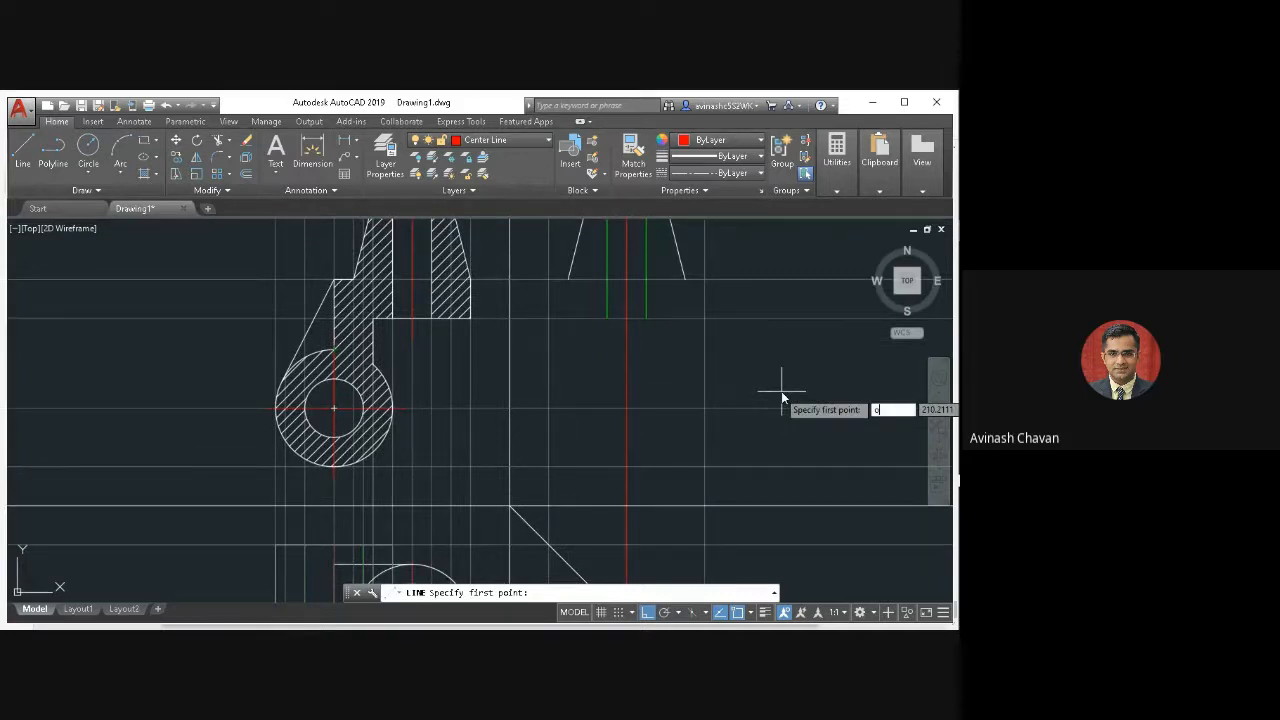
key("Return")
type("t")
key("Return")
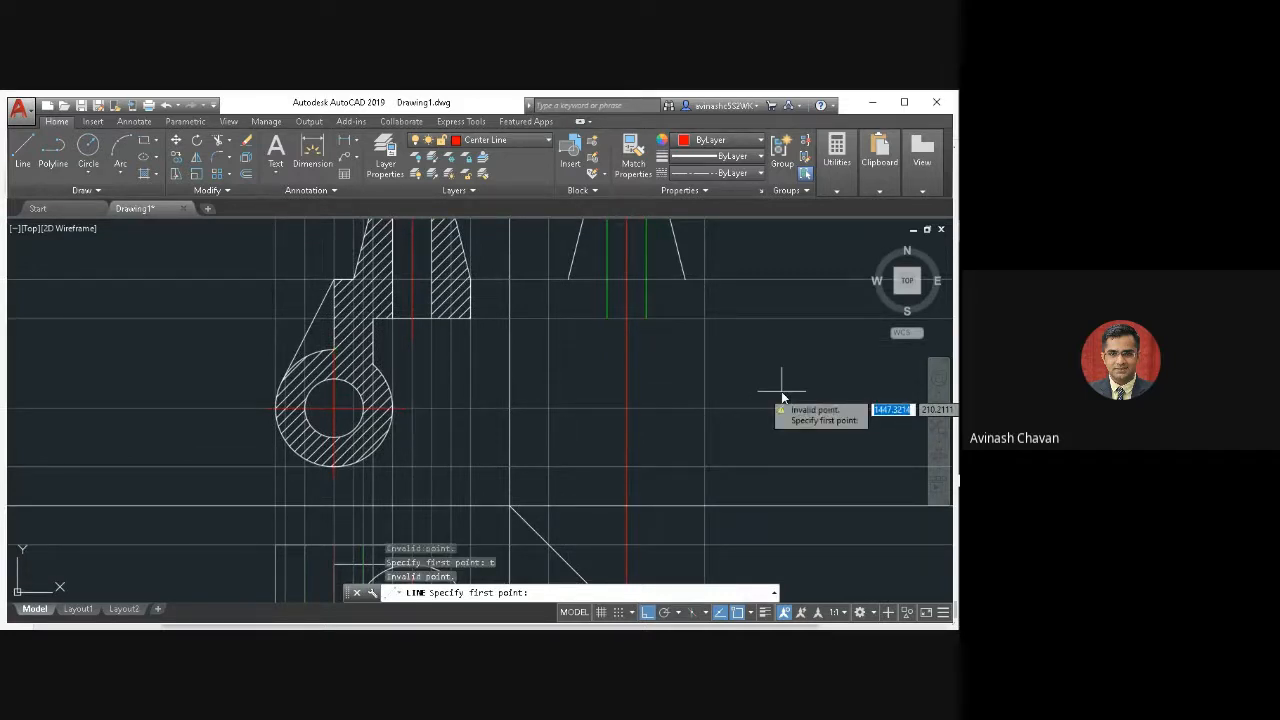
key("Escape")
key("Escape")
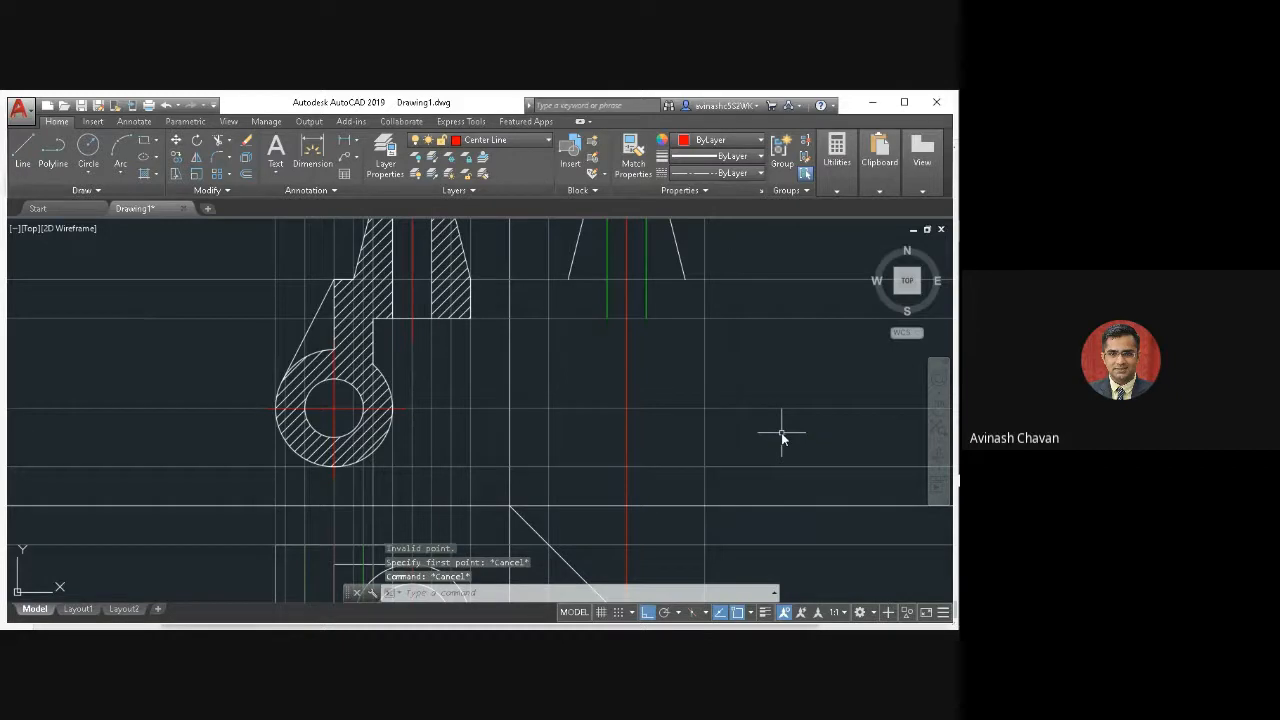
Offset the cylinder's horizontal construction line through the top of the bore circle in the sectional front view.
type("o")
key("Return")
type("t")
key("Return")
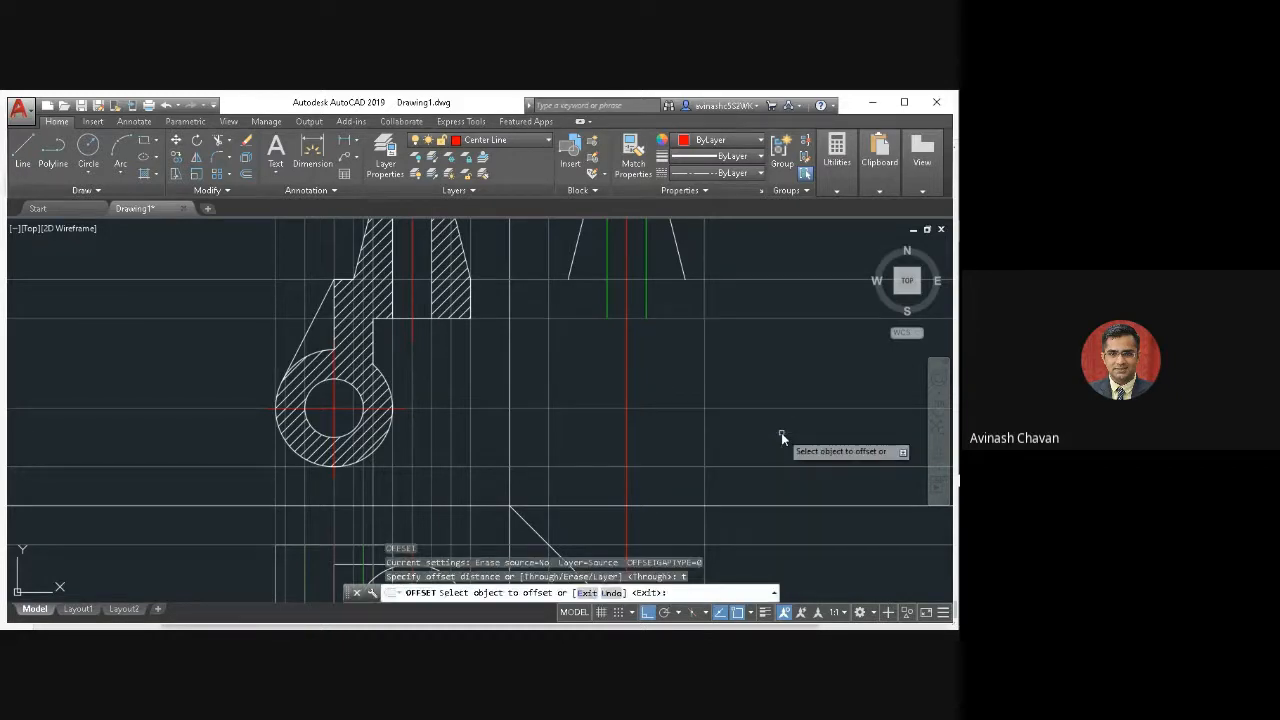
left_click(216, 410)
scroll(234, 408, "up", 4)
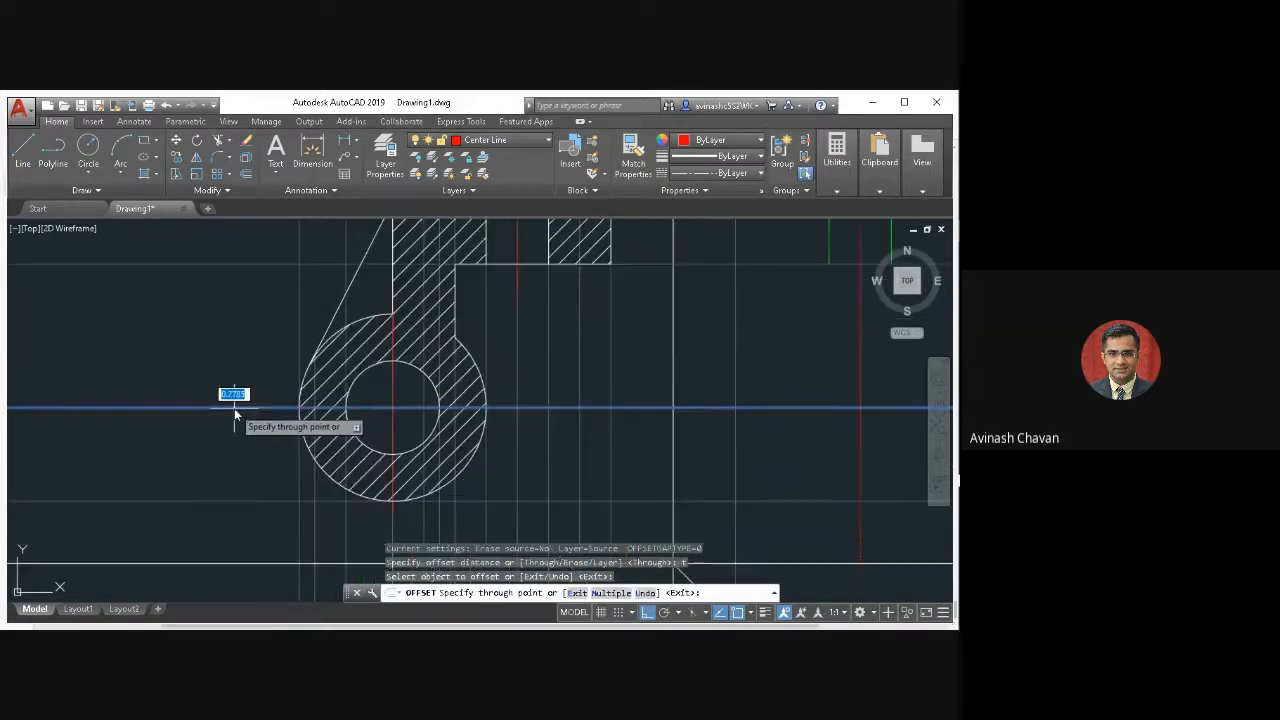
left_click(487, 335)
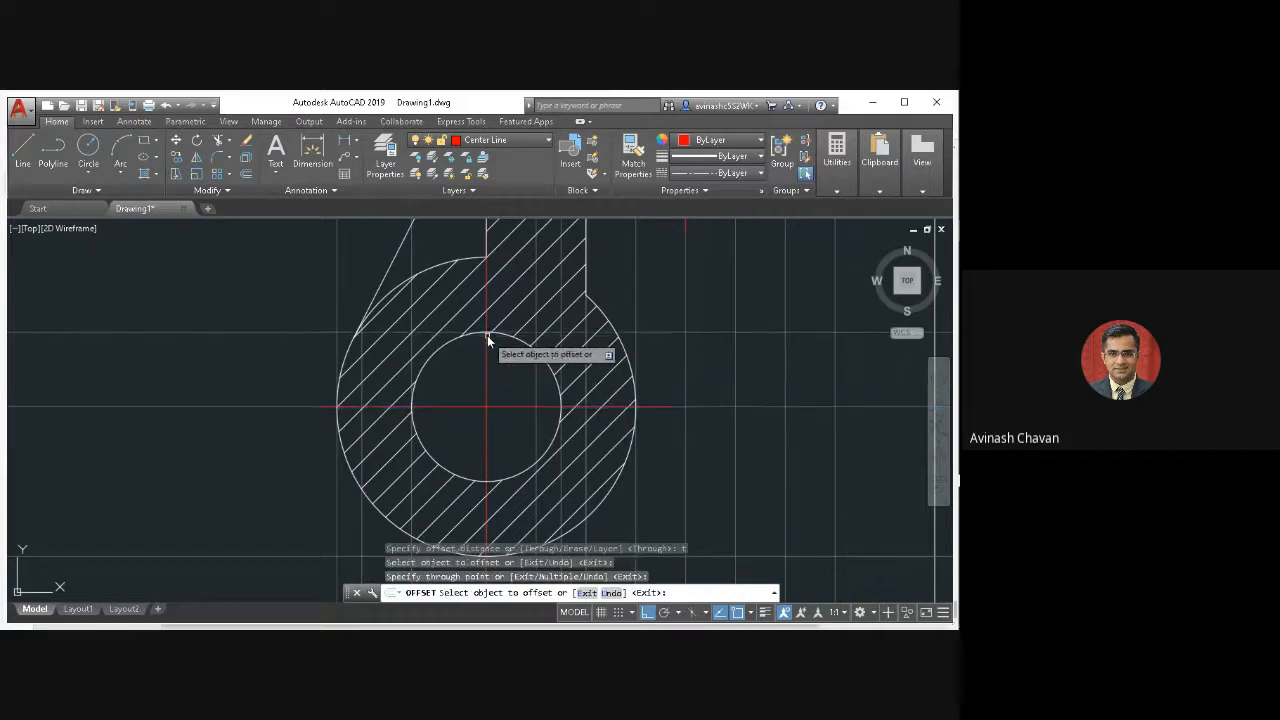
Offset further horizontal construction lines through the top of the cylinder's outer circle and the bottom of its bore circle.
left_click(321, 333)
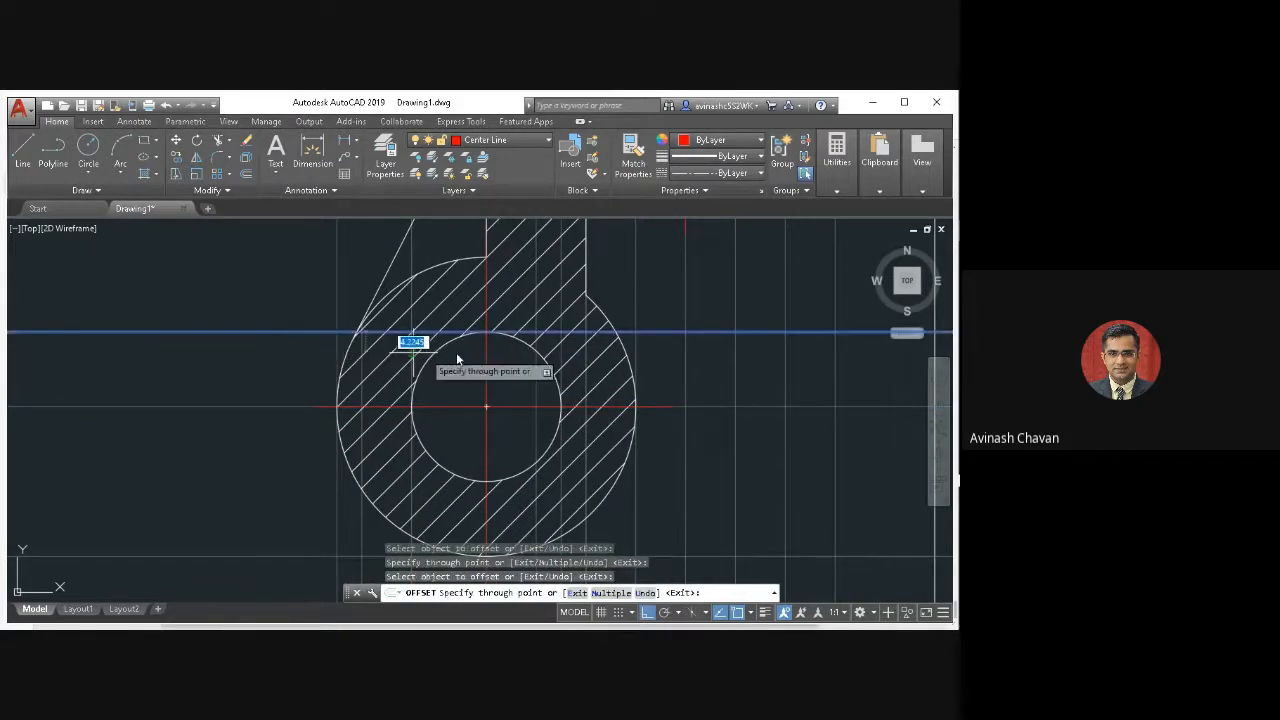
left_click(488, 263)
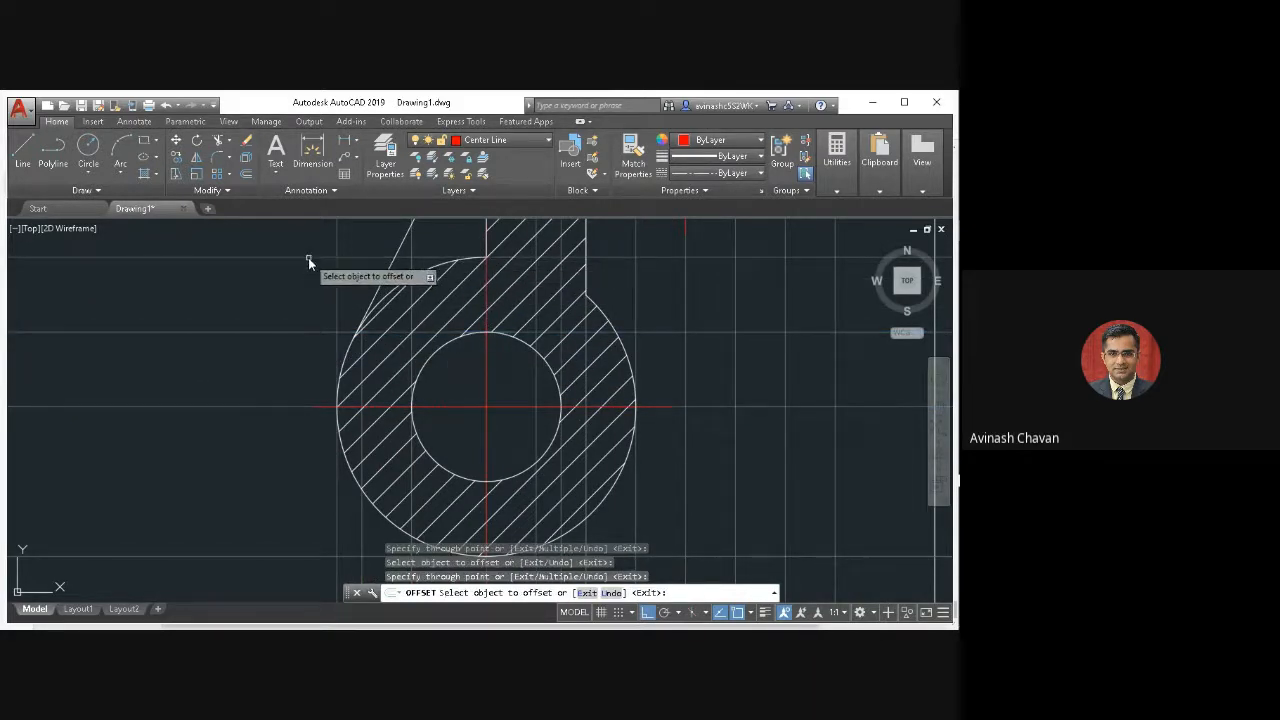
left_click(308, 258)
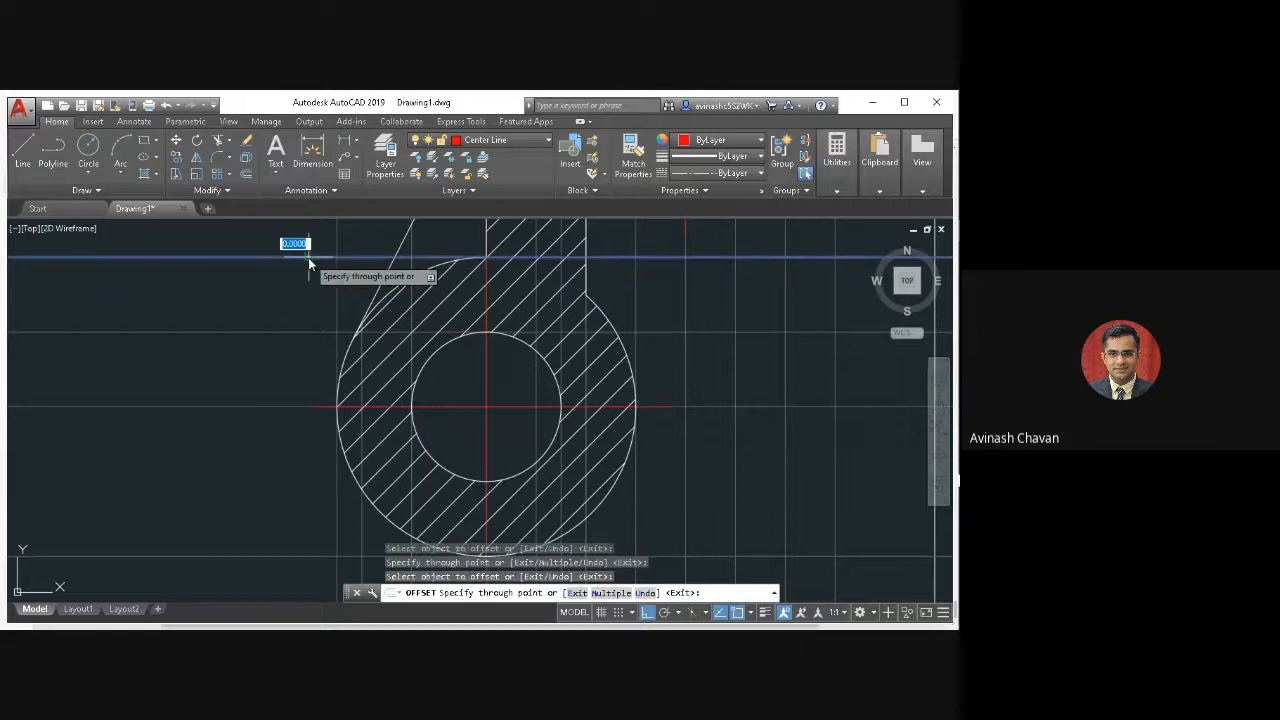
left_click(471, 463)
middle_click_drag(471, 463, 428, 369)
scroll(390, 445, "down", 2)
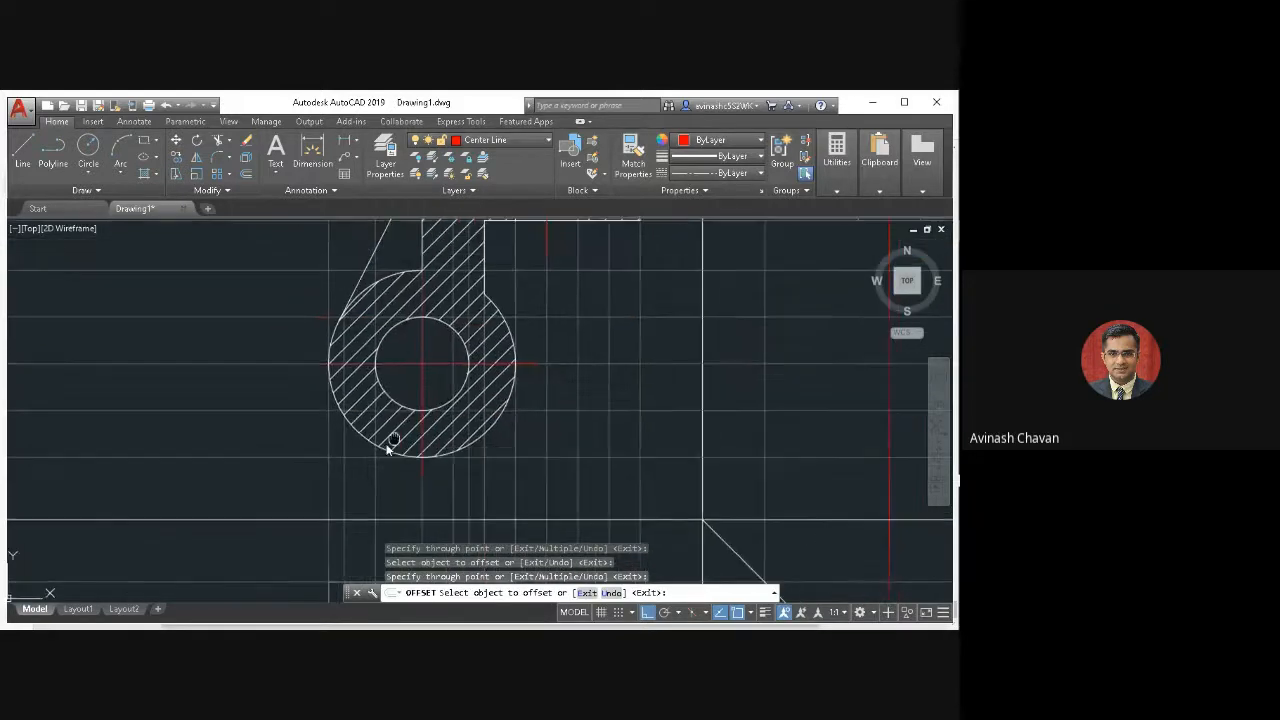
mouse_move(391, 442)
middle_mouse_down()
mouse_move(196, 467)
mouse_move(160, 442)
mouse_move(212, 503)
middle_mouse_up()
scroll(160, 442, "down", 2)
key("Escape")
Draw the cylinder's rectangular outline in the side view on the Object layer, following the projected top, bottom and side construction lines.
left_click(24, 152)
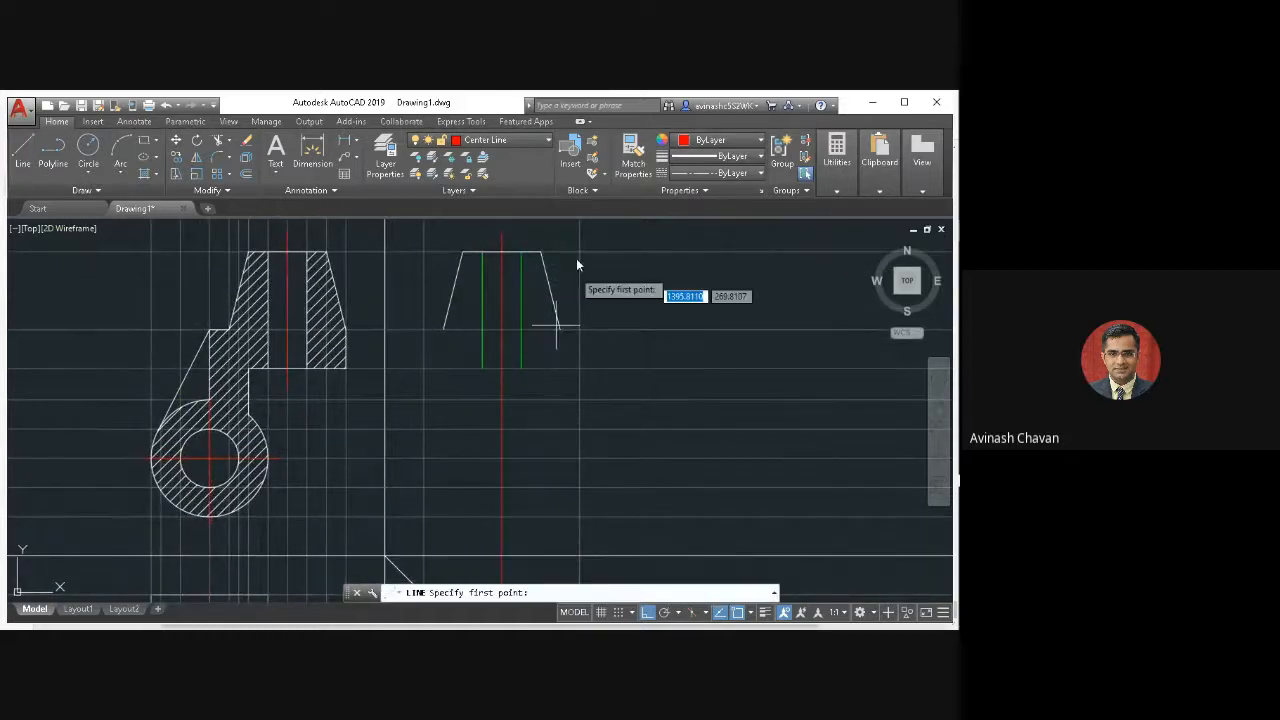
left_click(480, 140)
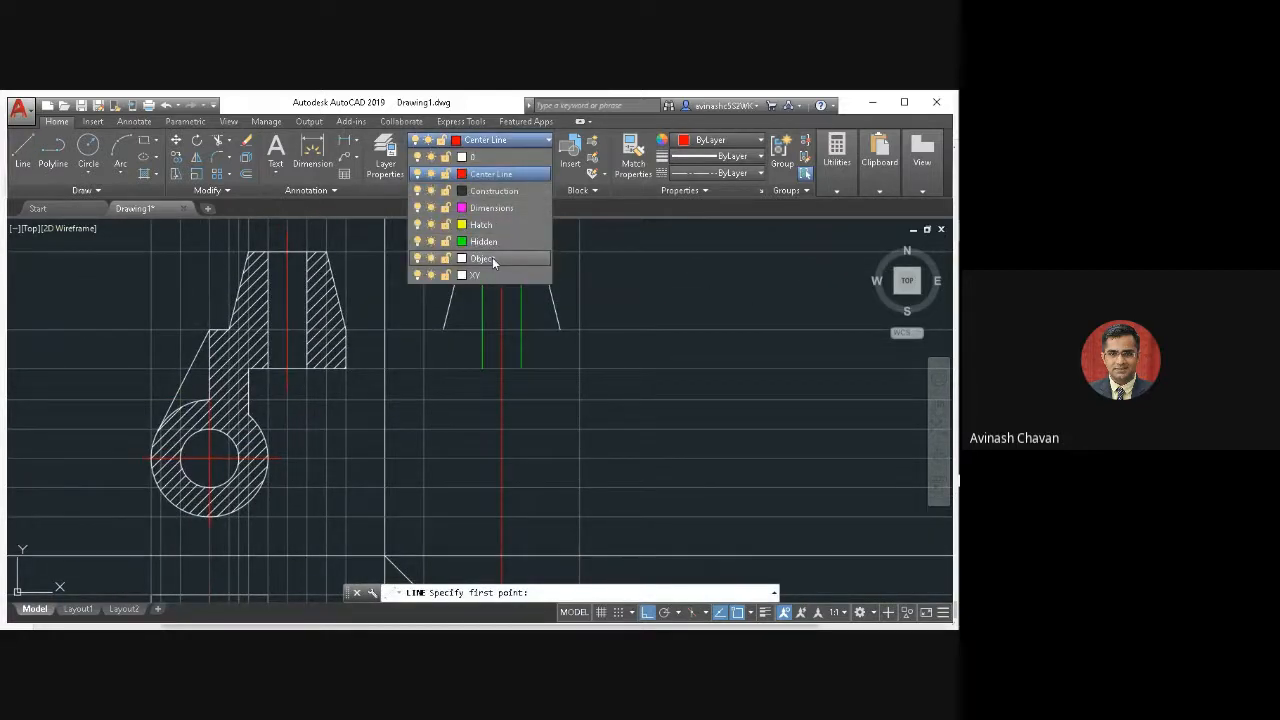
left_click(490, 258)
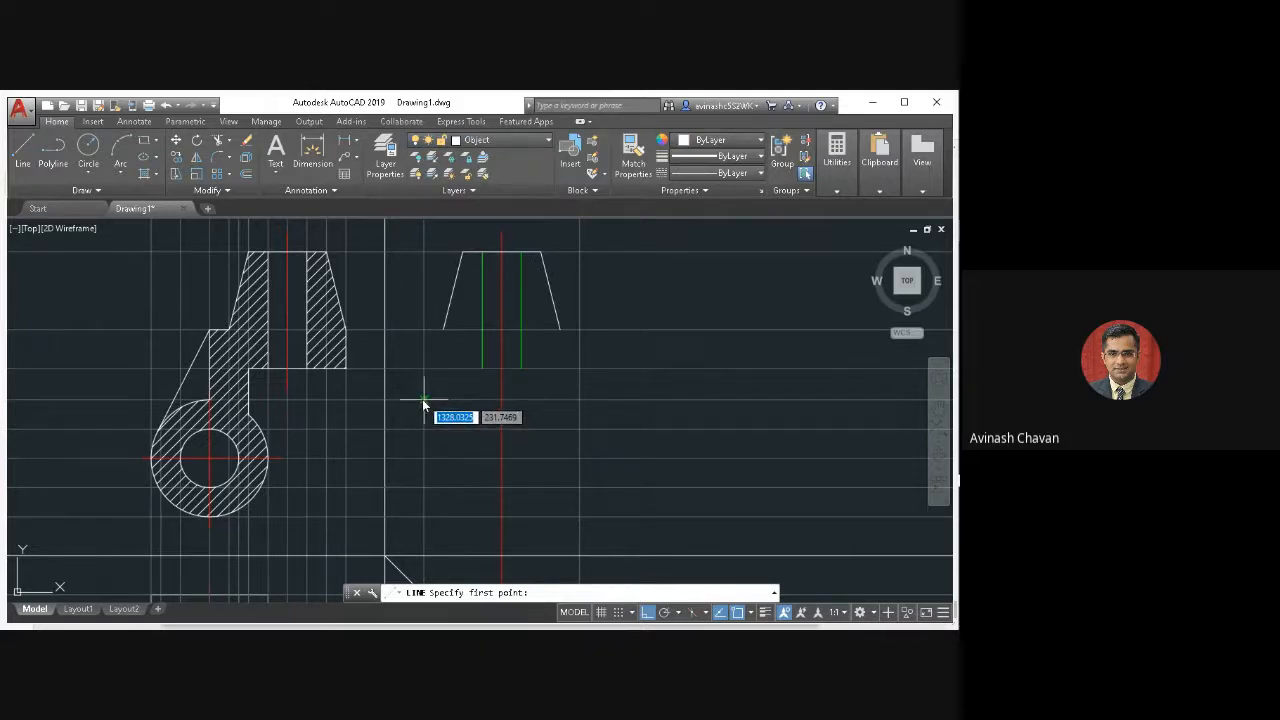
left_click(424, 399)
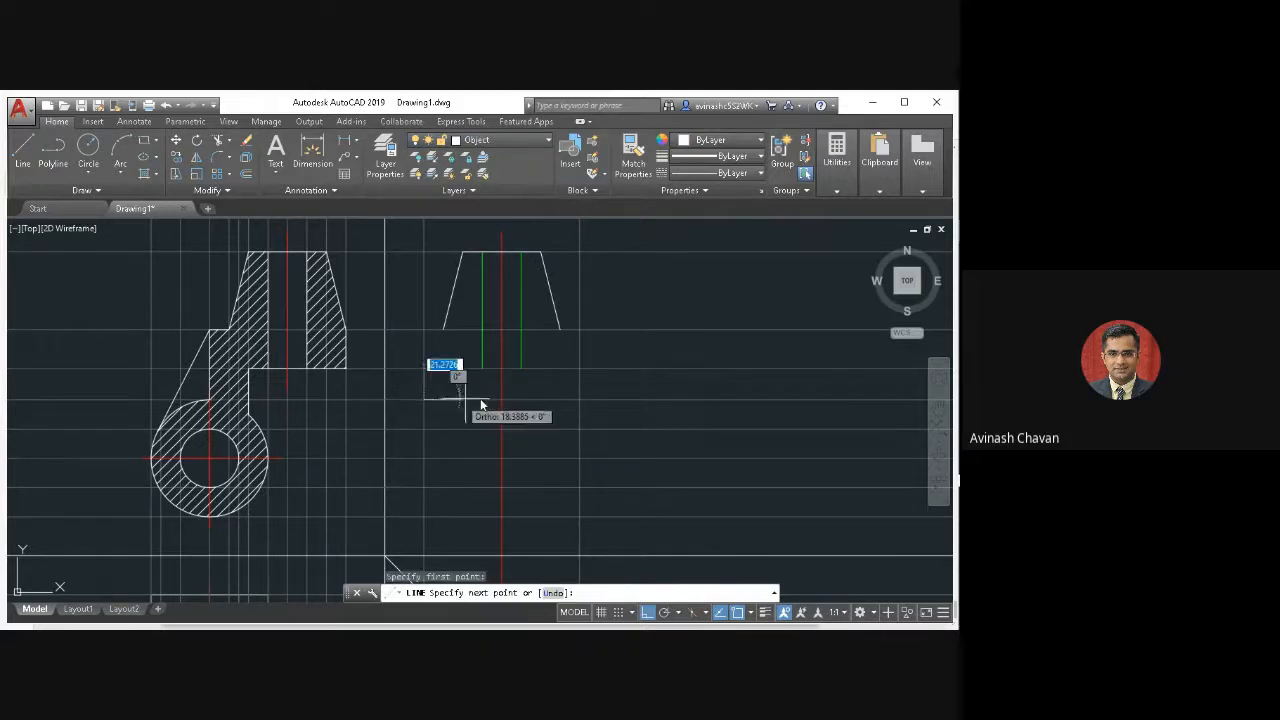
left_click(579, 400)
left_click(578, 517)
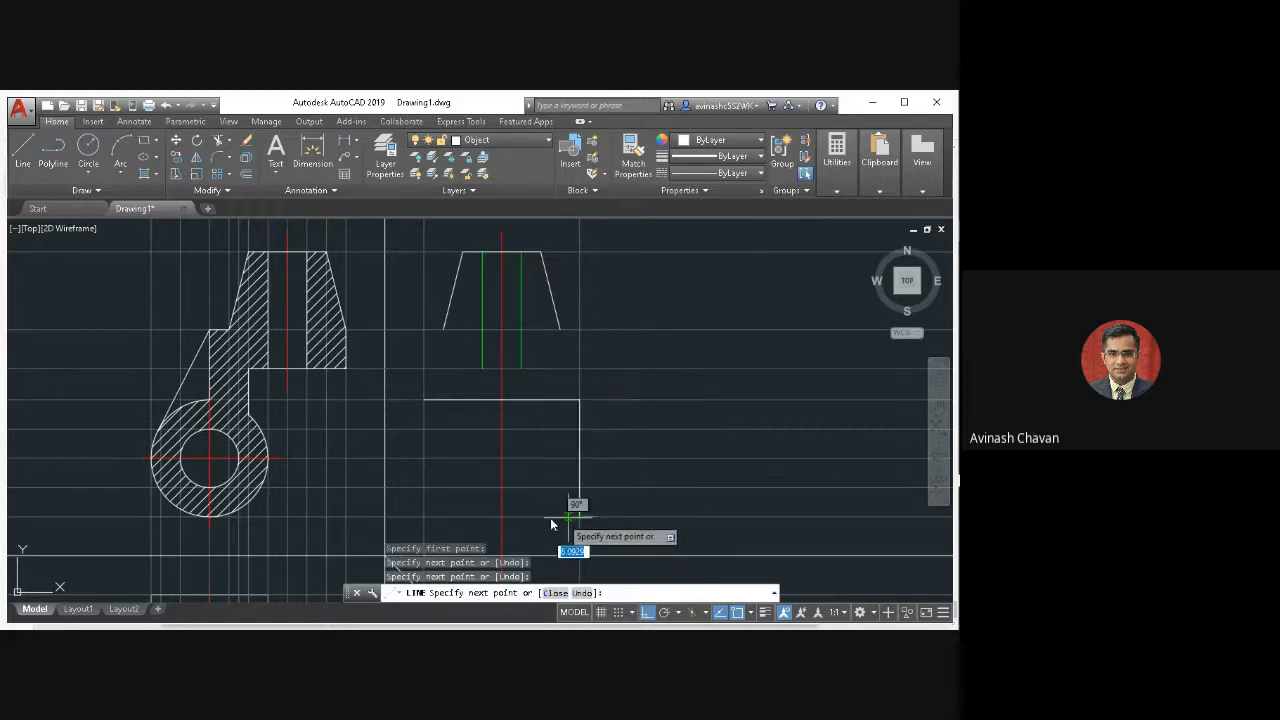
left_click(424, 517)
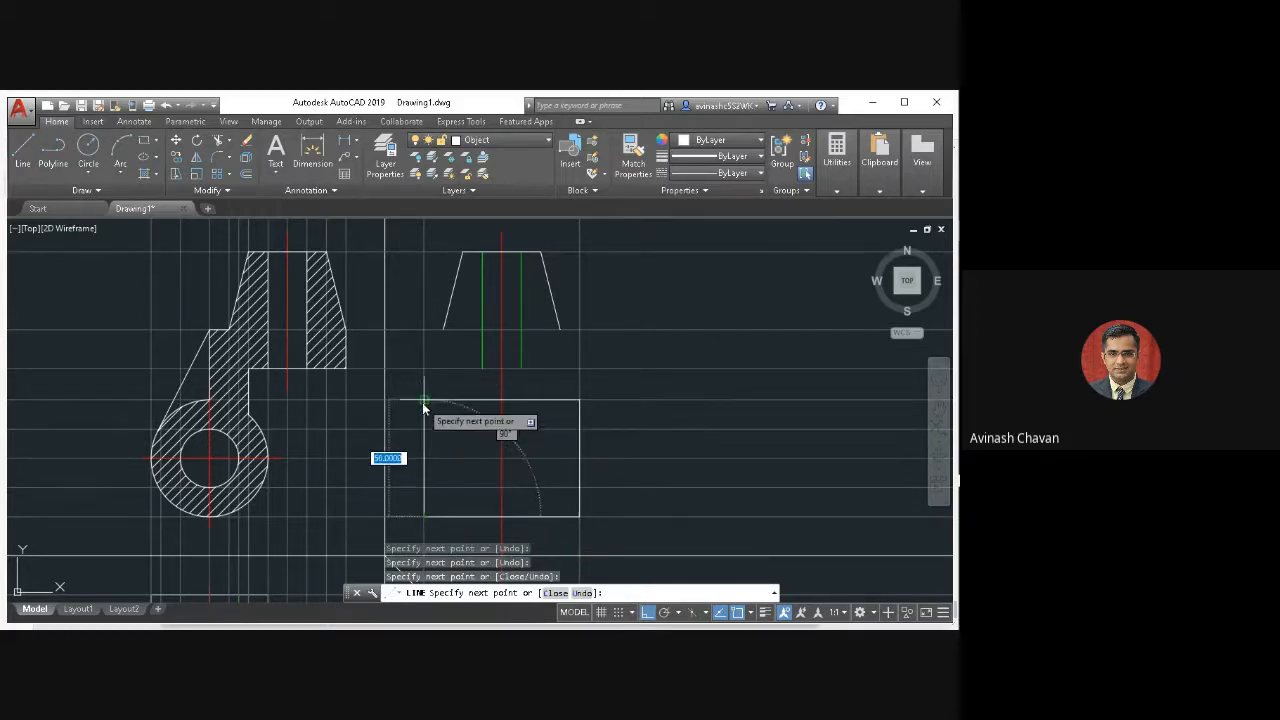
left_click(424, 400)
key("Escape")
middle_click_drag(533, 398, 577, 395)
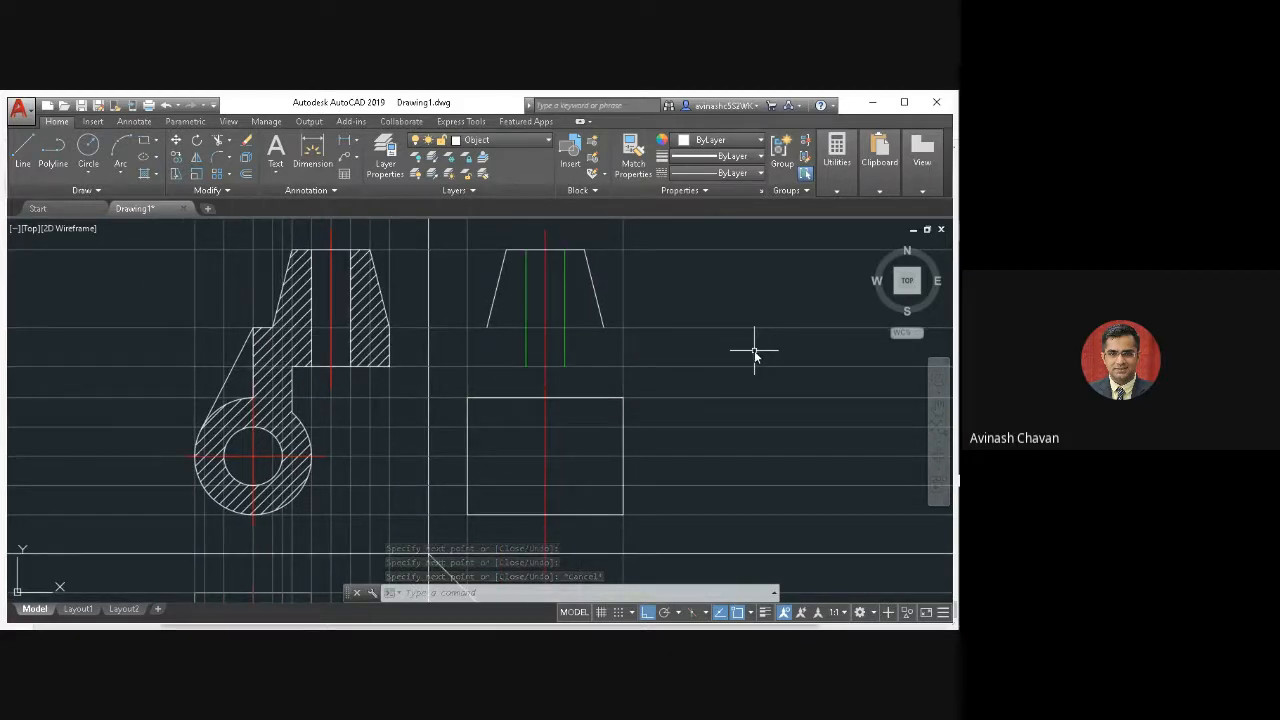
Check the manual PDF's isometric figure for problem 8, and make Construction the current layer in AutoCAD for projecting the rib's lower end.
key("alt+Tab")
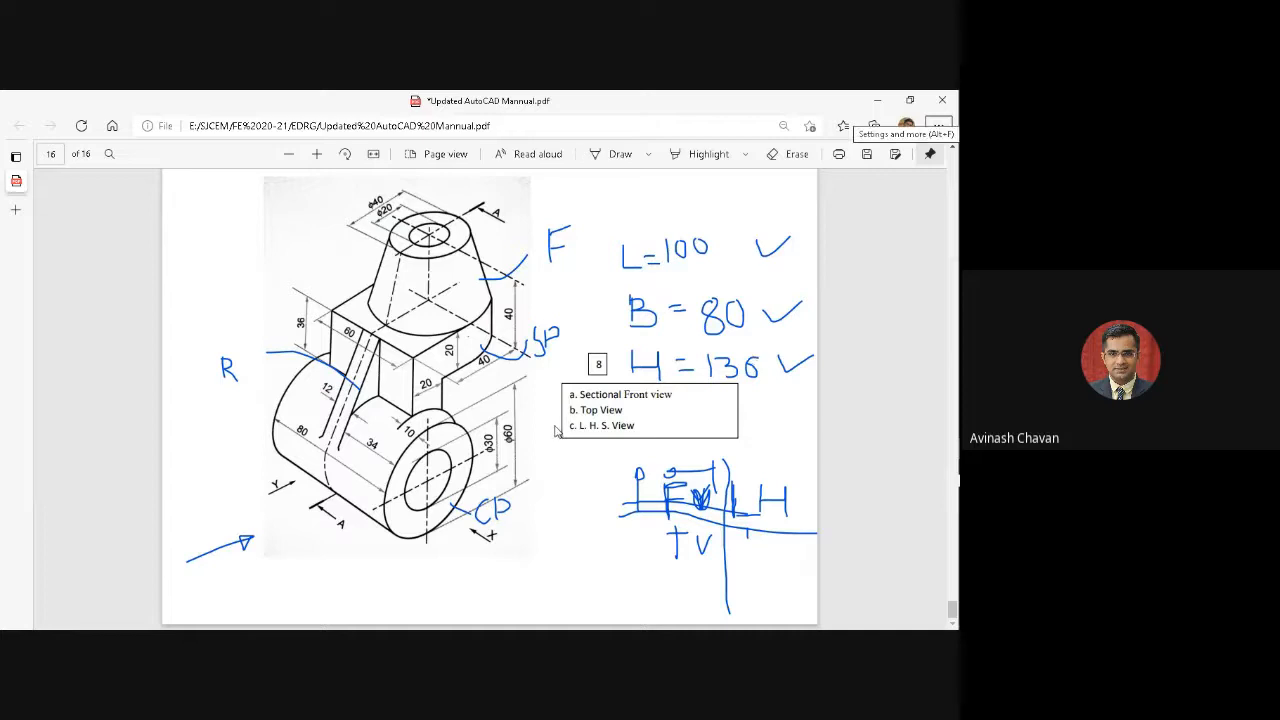
key("alt+Tab")
middle_click_drag(611, 377, 618, 404)
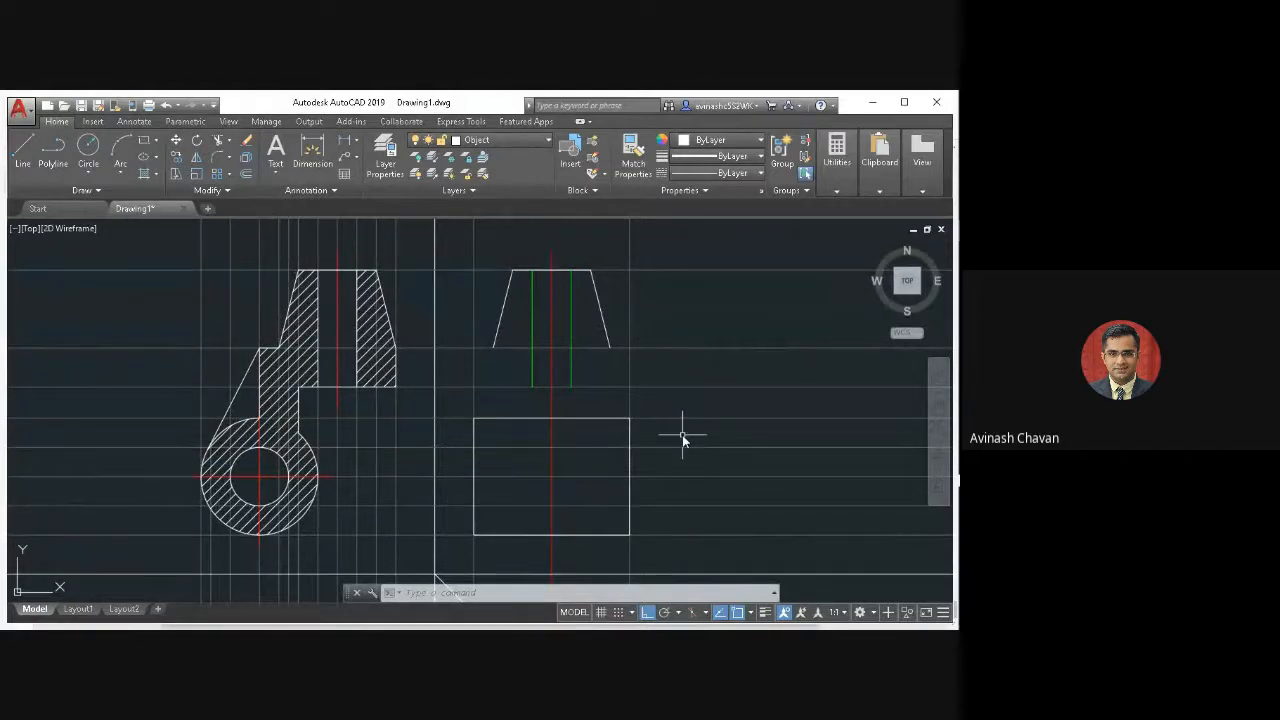
middle_click_drag(683, 437, 661, 437)
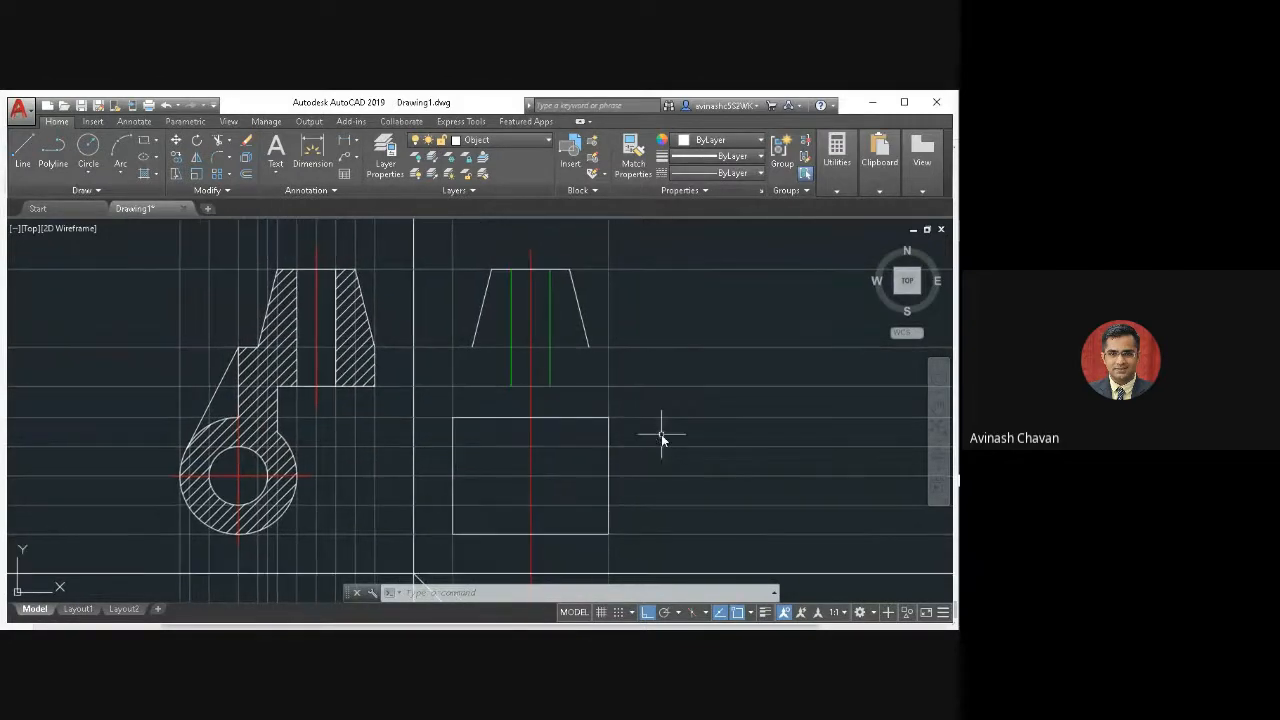
left_click(23, 152)
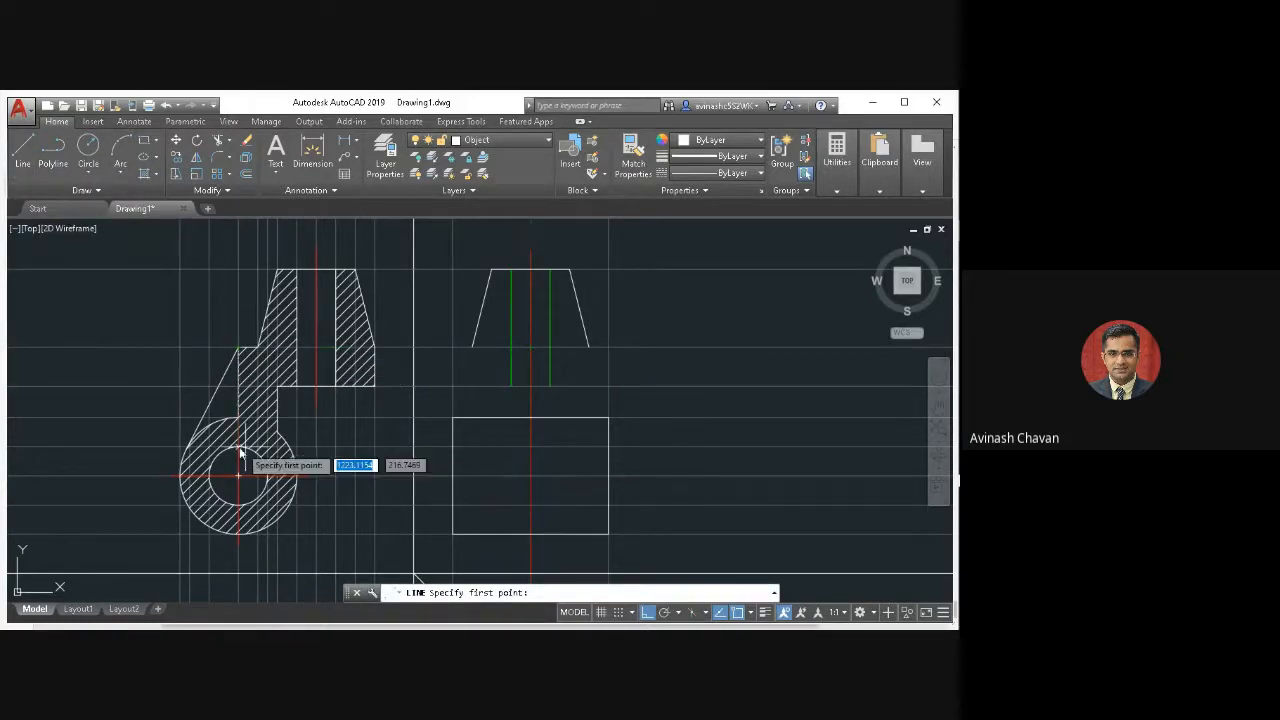
scroll(193, 455, "up", 4)
scroll(175, 455, "up", 4)
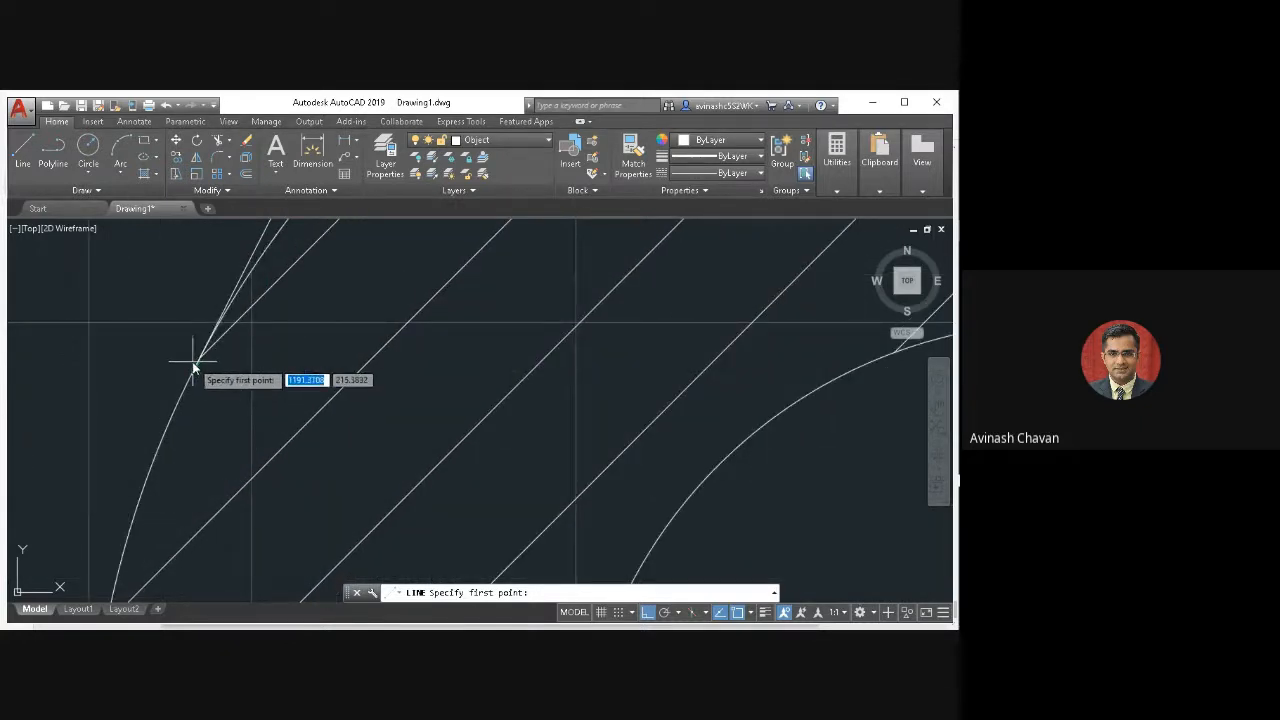
left_click(523, 142)
left_click(504, 191)
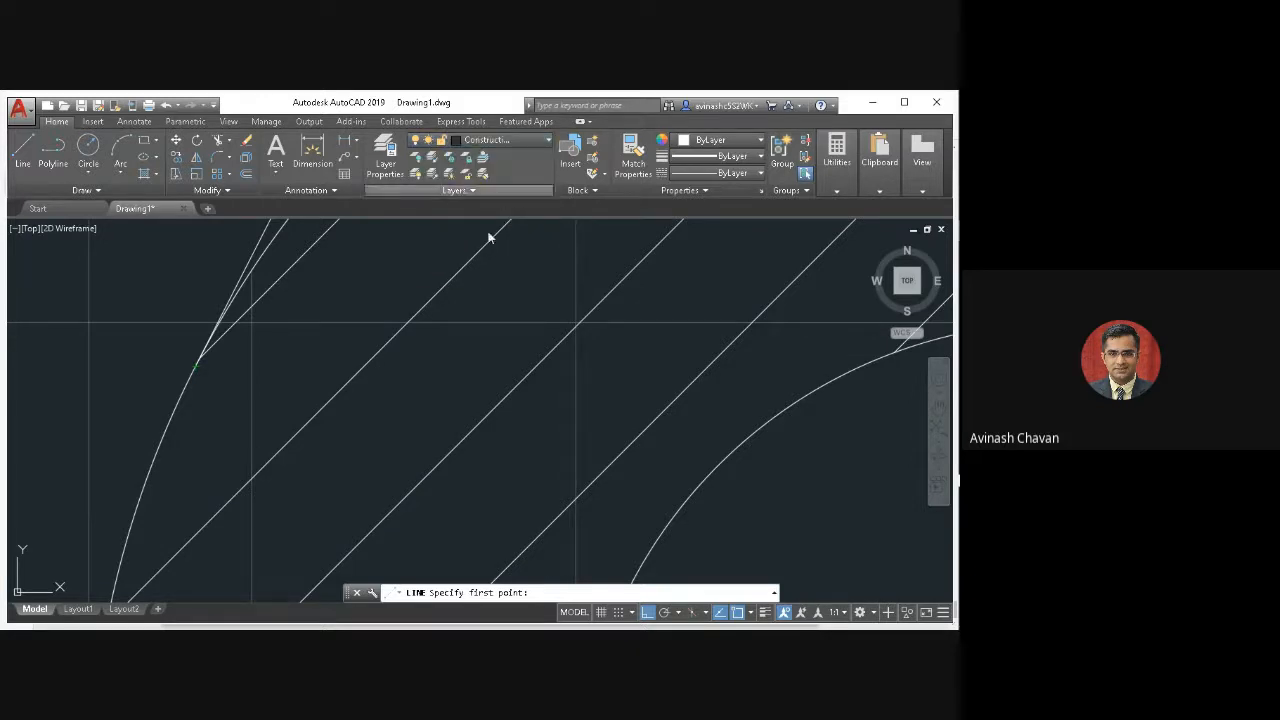
scroll(457, 291, "down", 3)
middle_click_drag(412, 290, 386, 434)
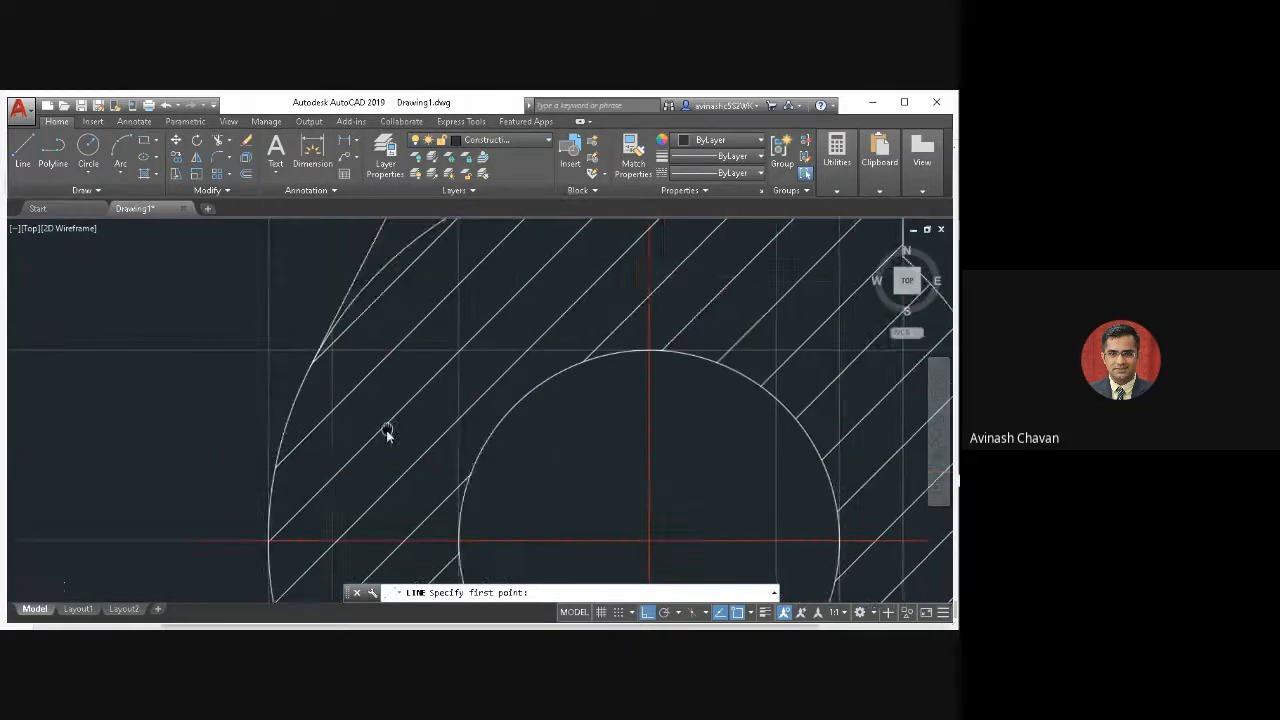
Draw a horizontal construction line about 220 mm long from the rib's tangent point on the outer circle to just beyond the side view's rectangle.
left_click(17, 150)
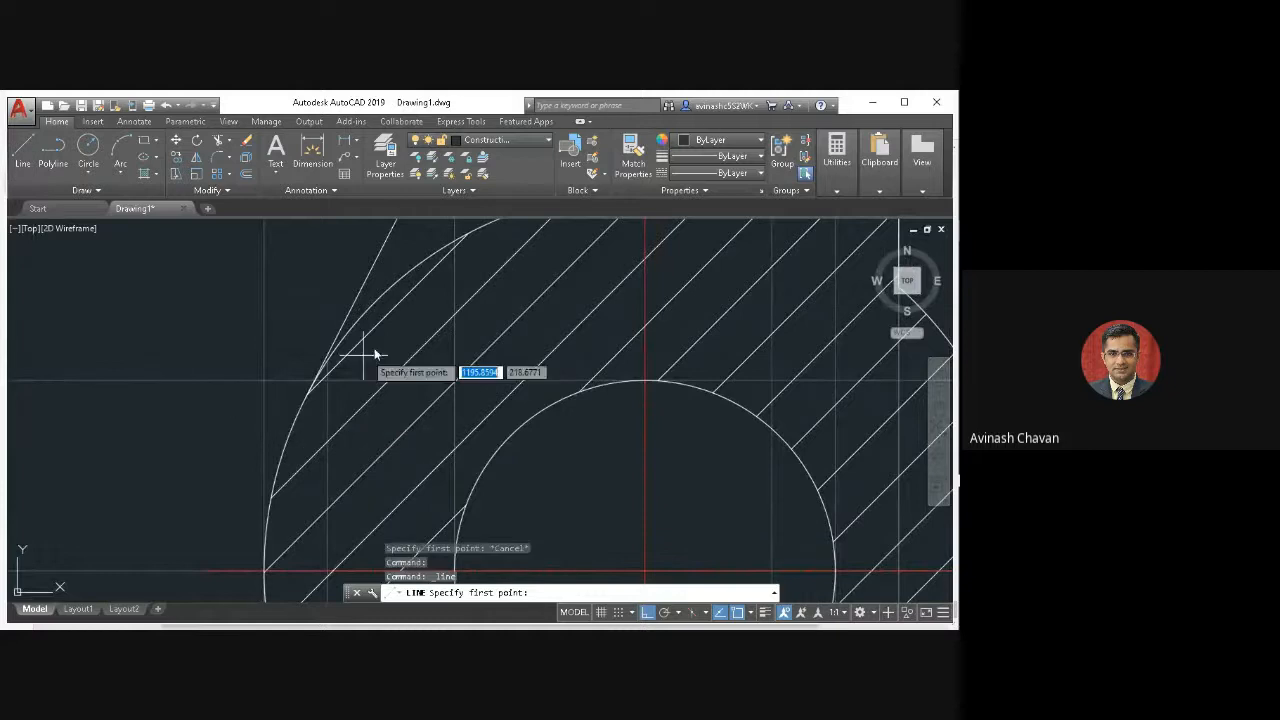
left_click(305, 399)
scroll(170, 308, "down", 4)
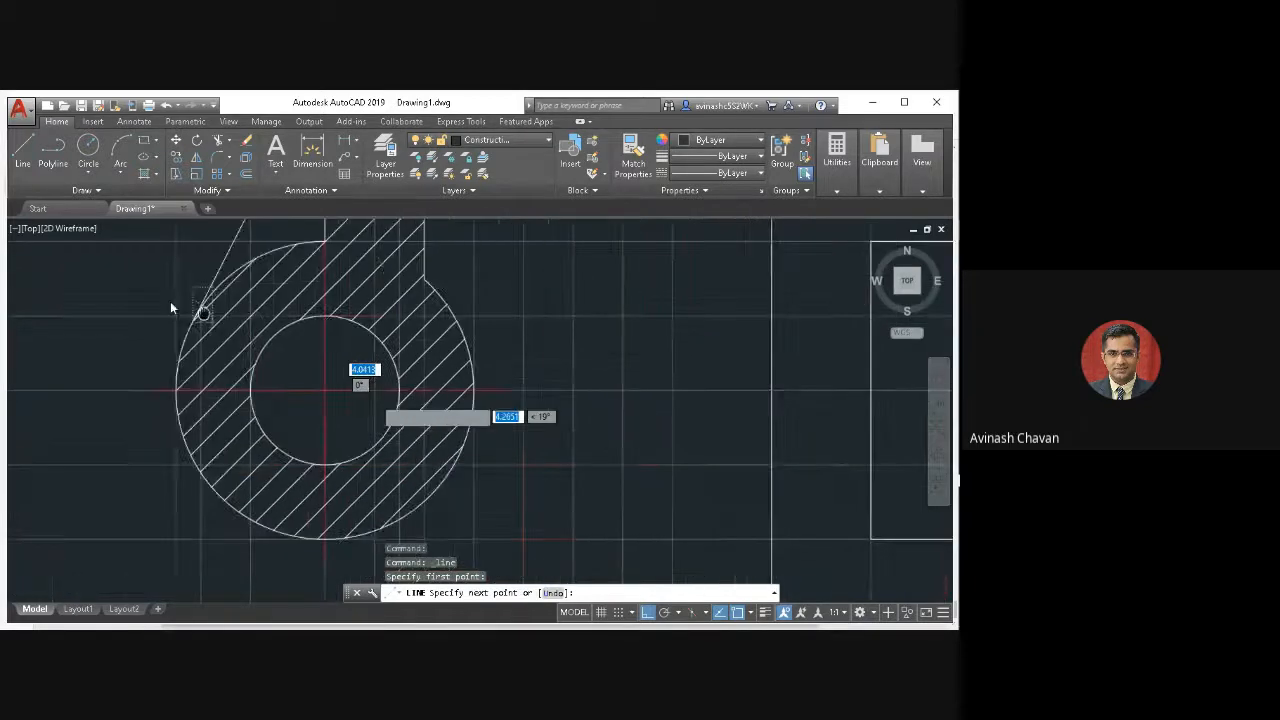
mouse_move(170, 308)
middle_mouse_down()
mouse_move(79, 280)
mouse_move(191, 359)
mouse_move(183, 400)
middle_mouse_up()
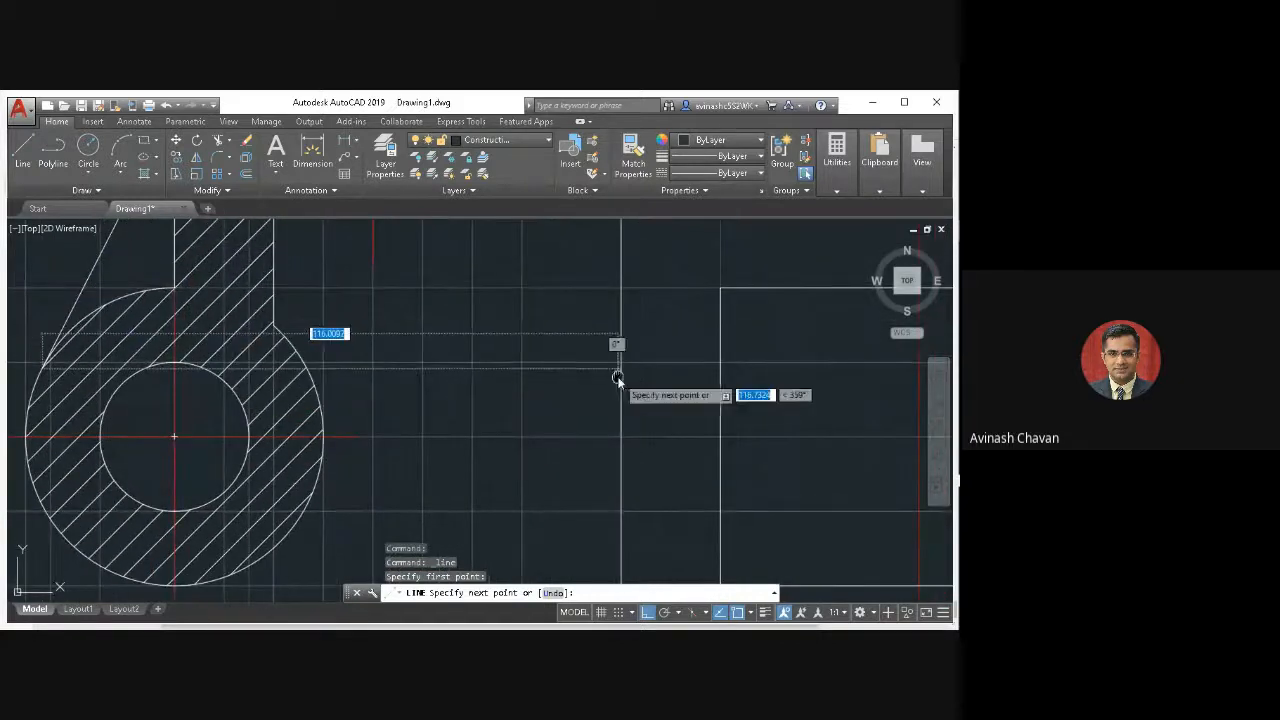
middle_click_drag(618, 380, 240, 344)
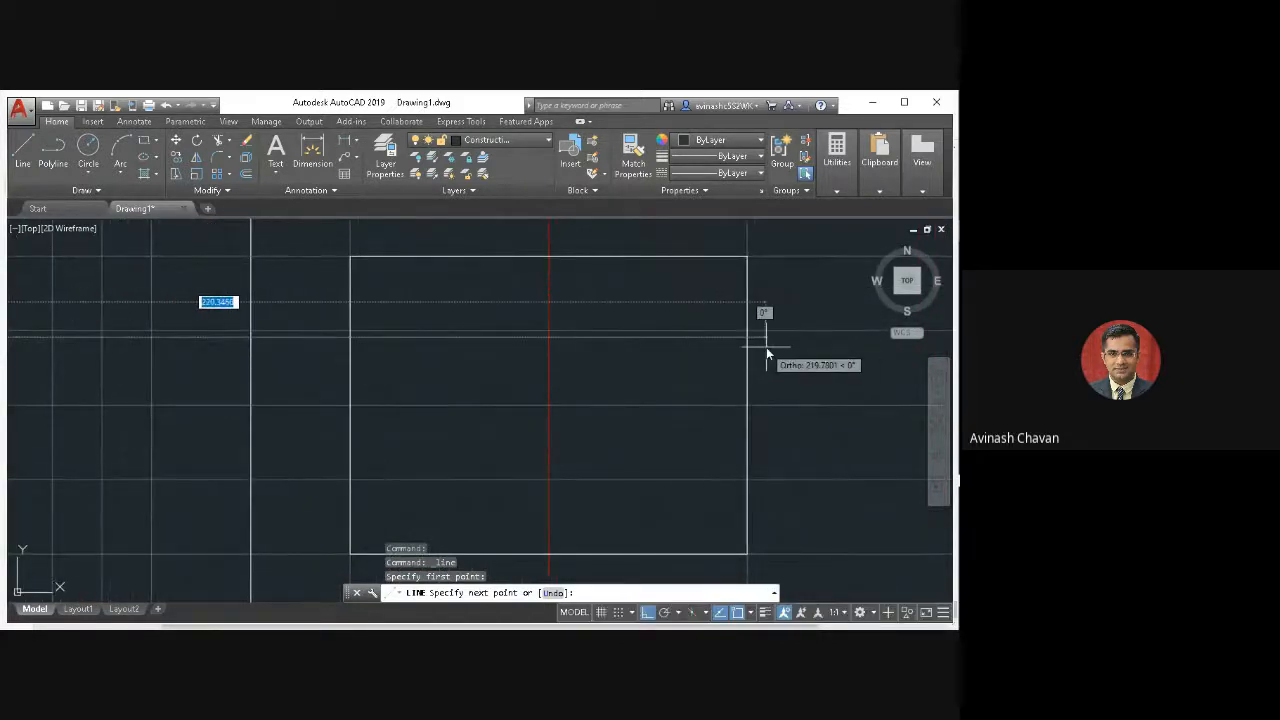
key("Escape")
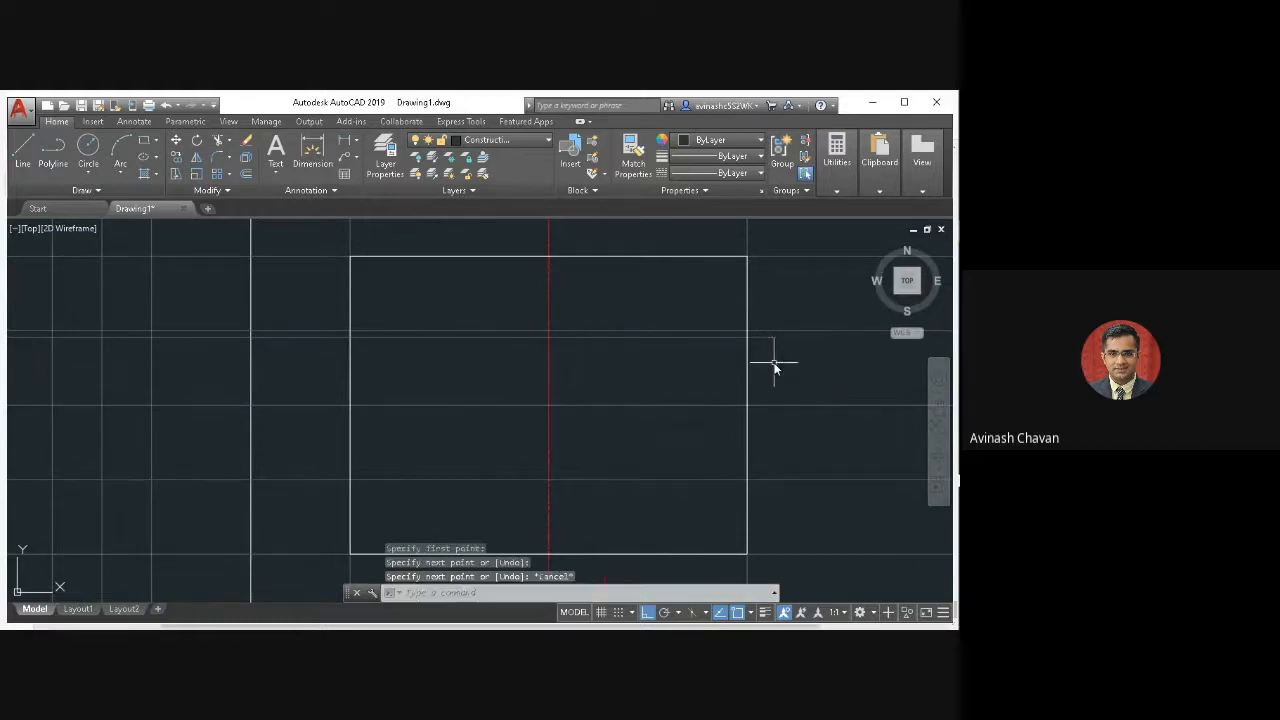
scroll(700, 360, "down", 2)
scroll(700, 358, "down", 2)
middle_click_drag(694, 378, 667, 441)
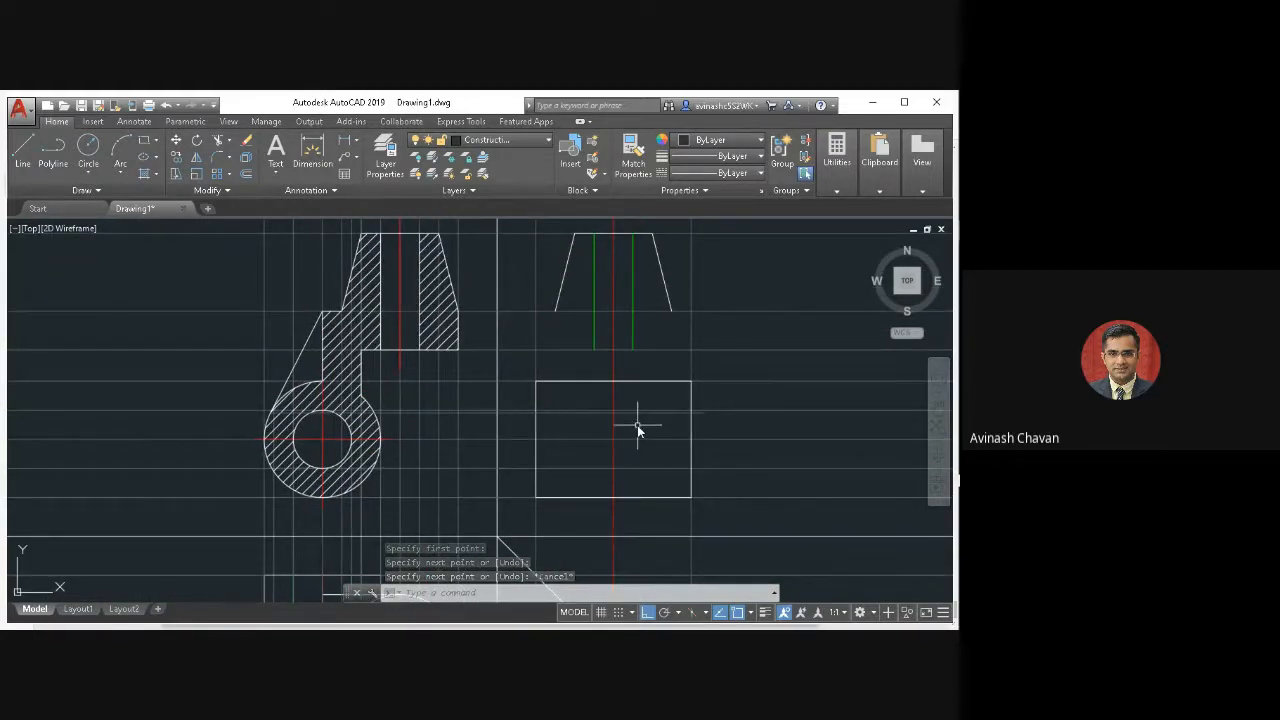
scroll(637, 425, "up", 2)
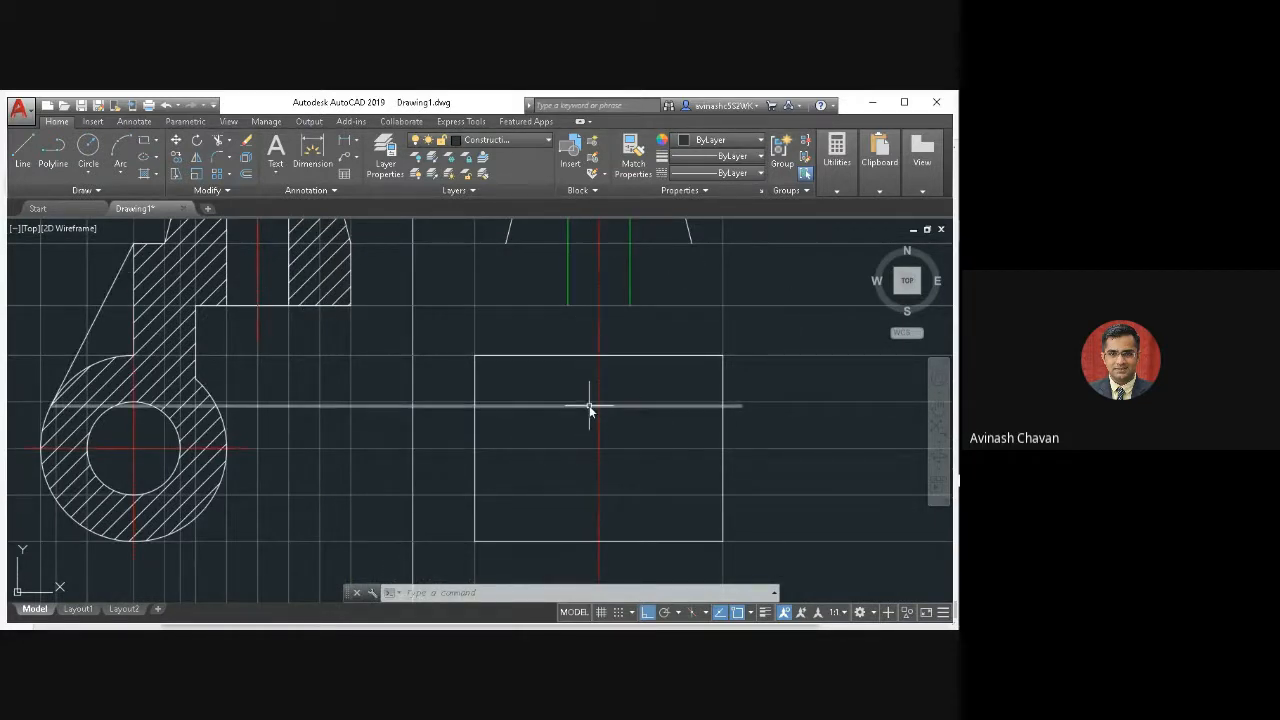
Draw a vertical Object-layer line about 52 mm long on the side view's centre line, from the frustum's base level to the rib's projected lower end.
left_click(29, 150)
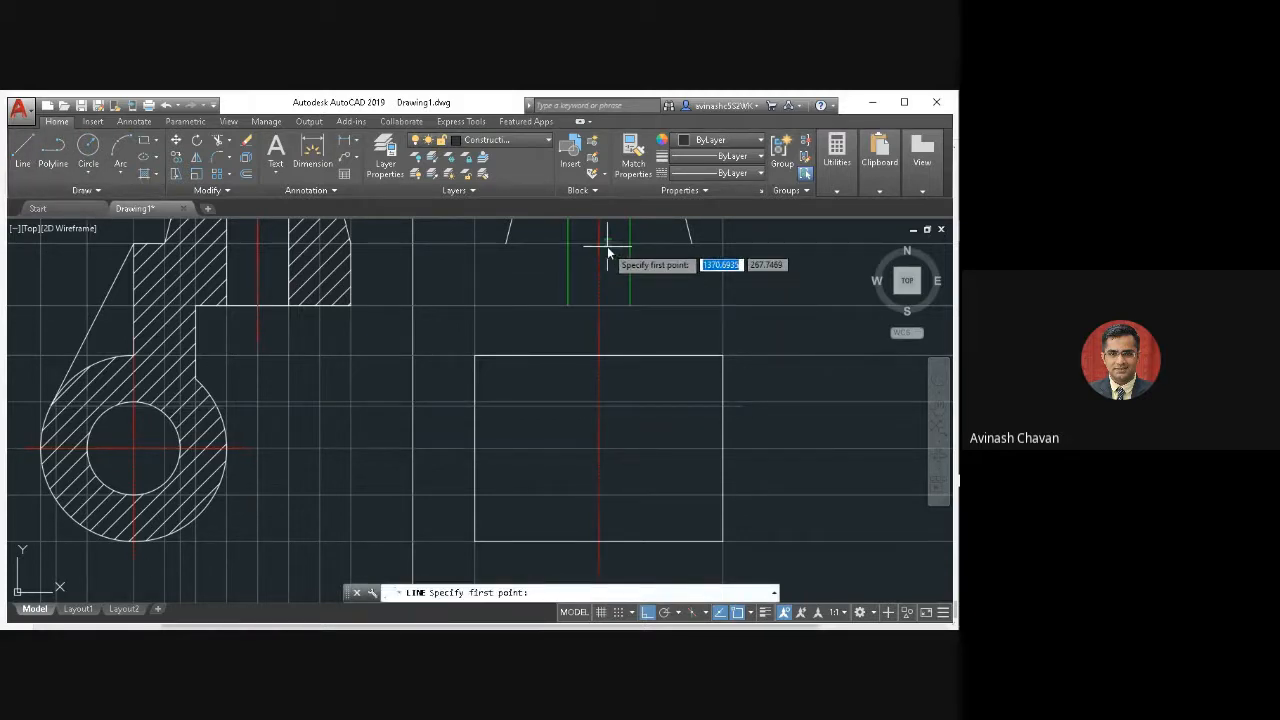
left_click(502, 142)
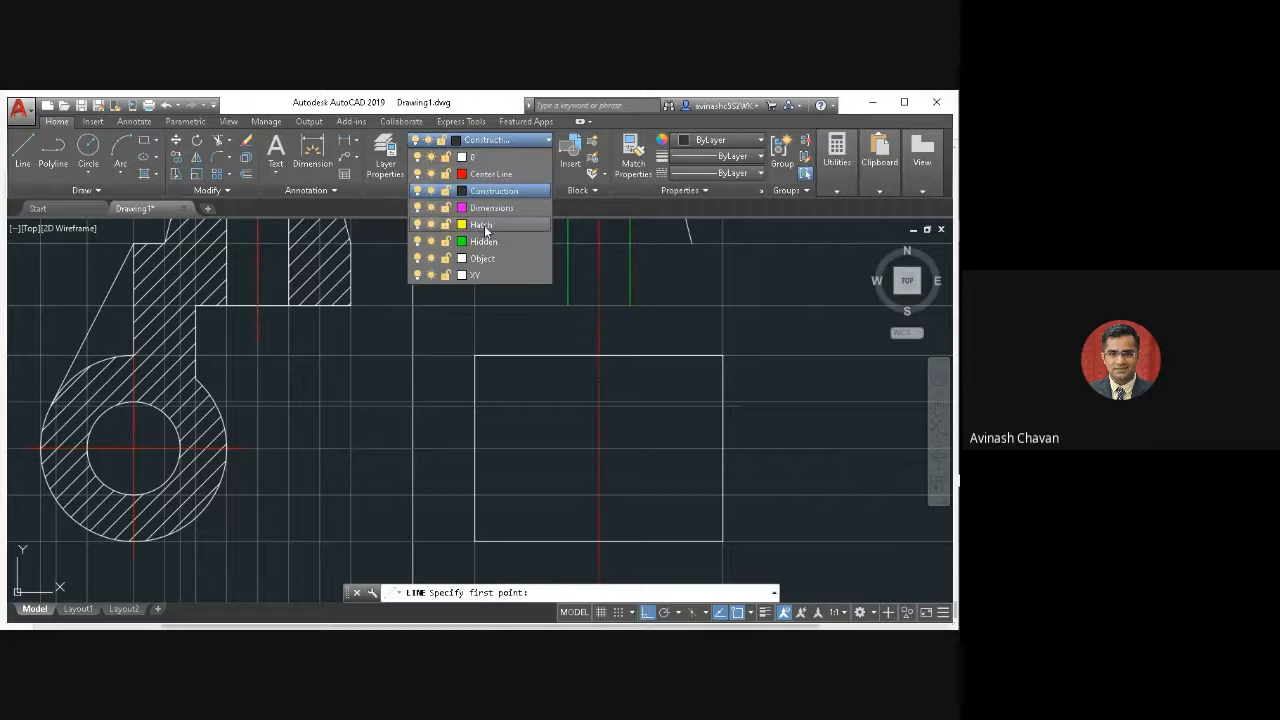
left_click(483, 258)
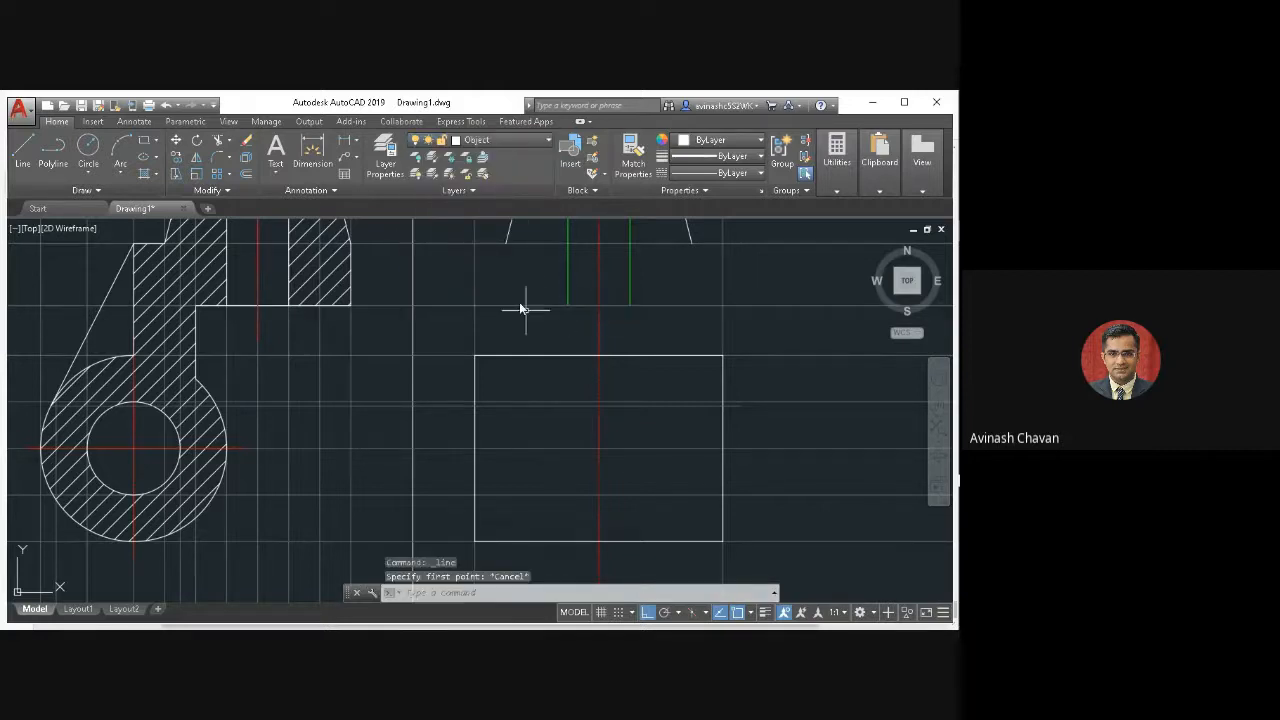
left_click(21, 152)
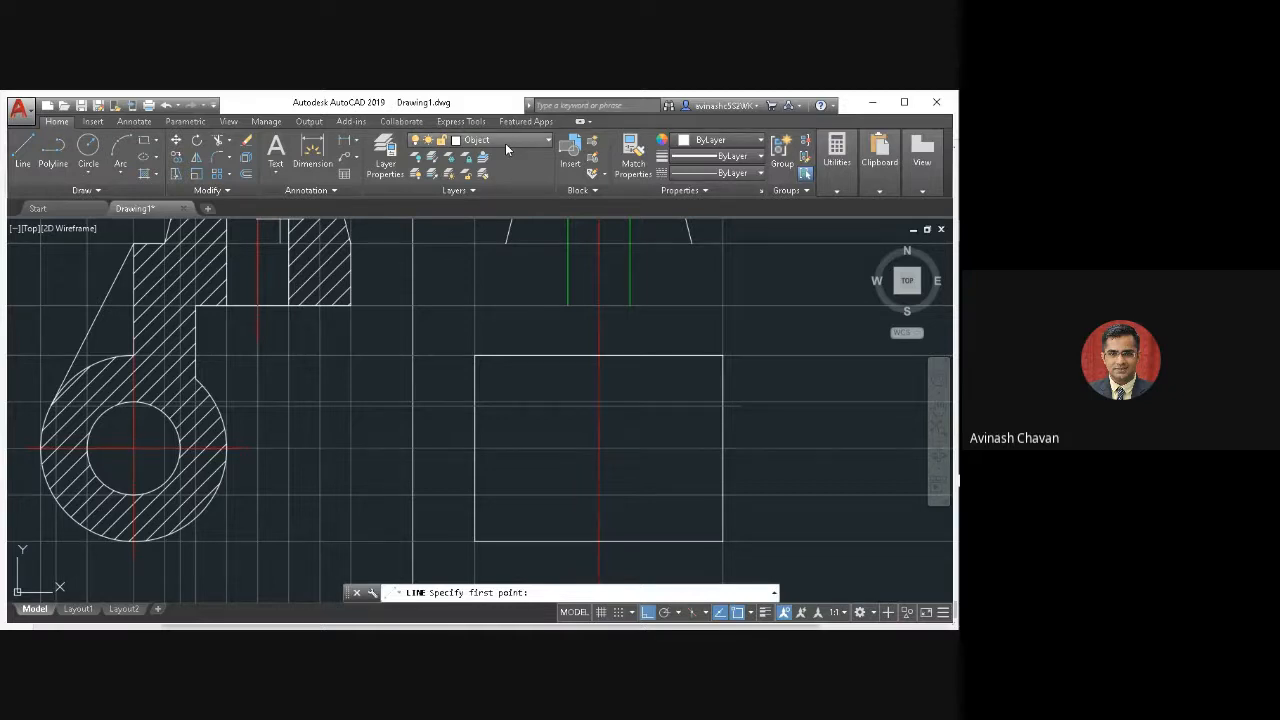
left_click(28, 154)
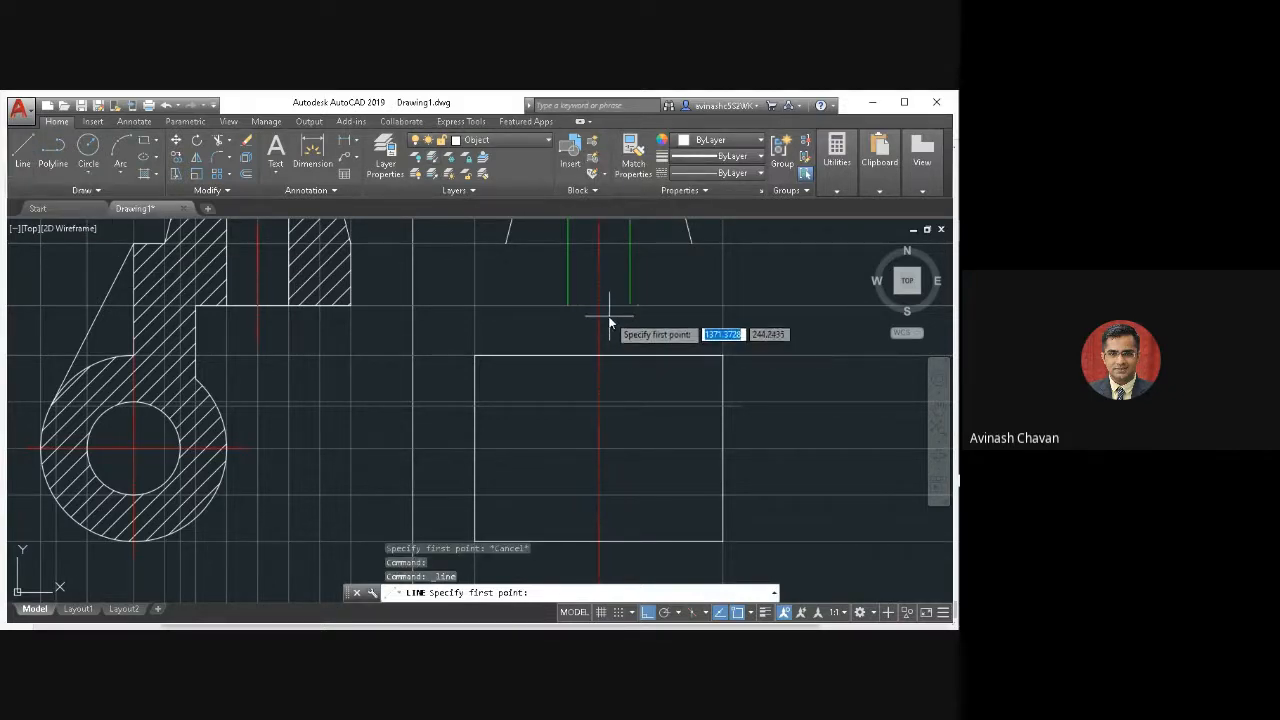
left_click(599, 245)
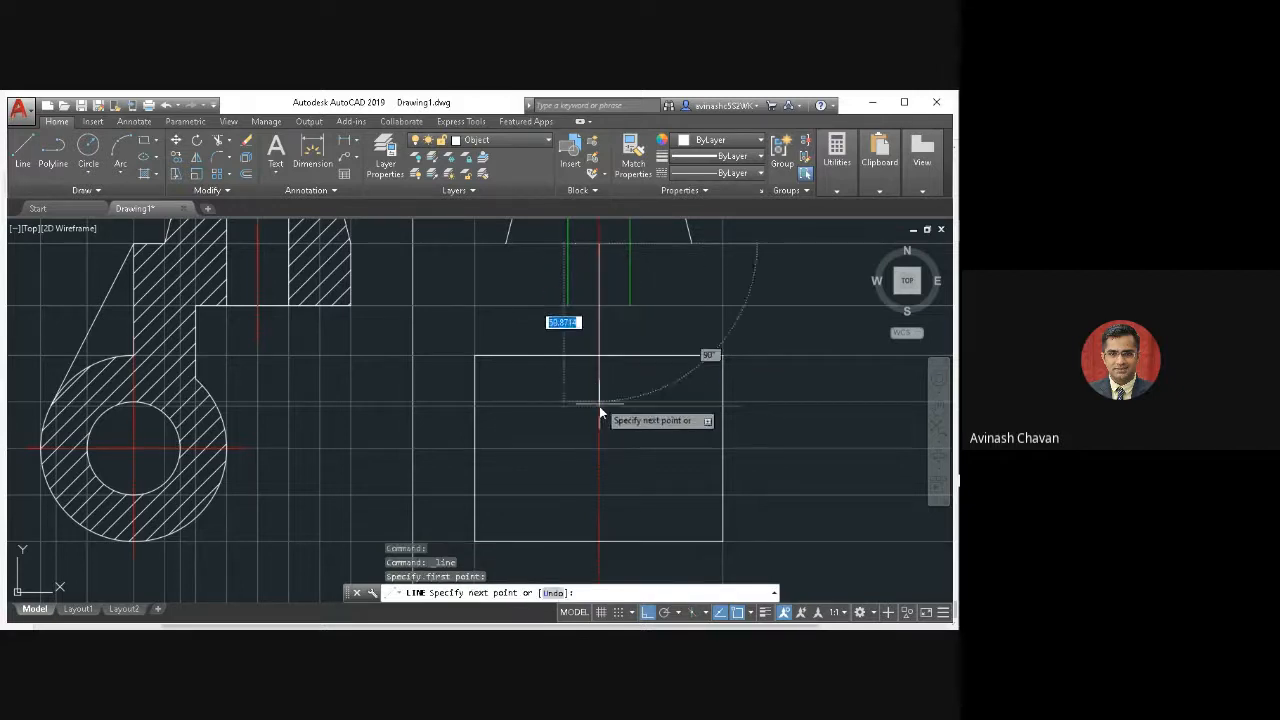
scroll(600, 410, "up", 2)
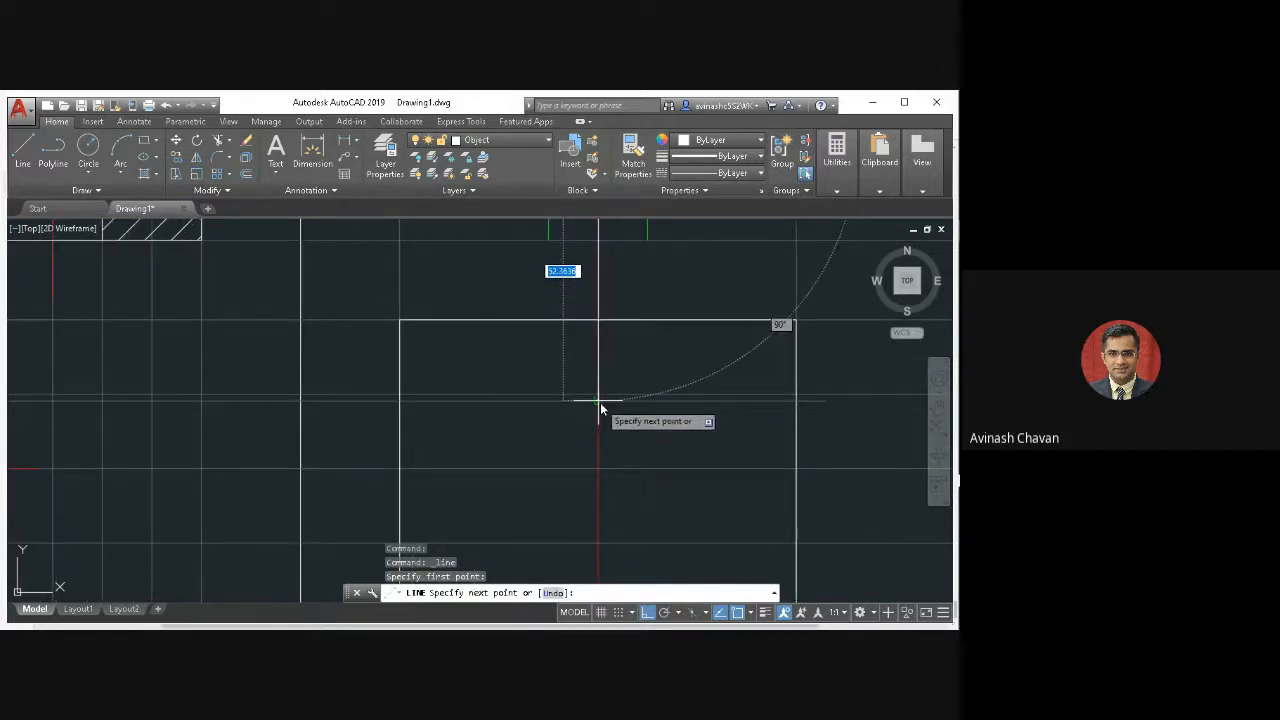
left_click(600, 402)
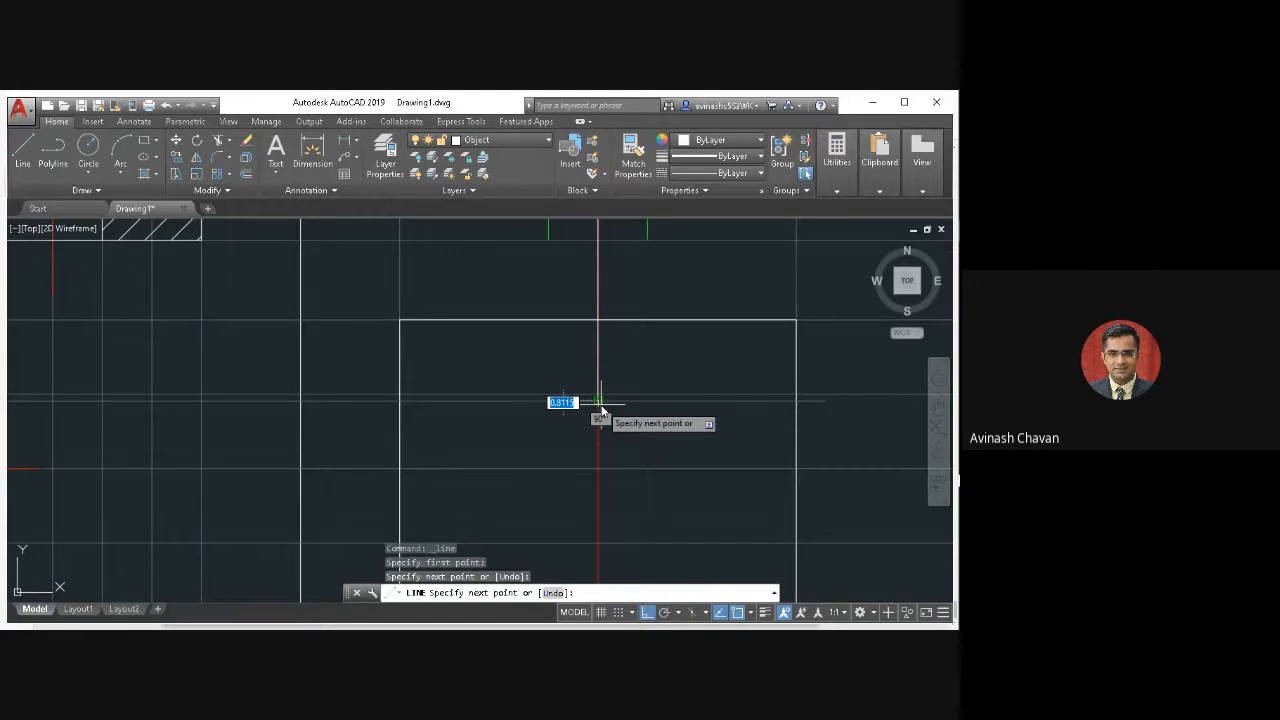
scroll(600, 402, "down", 2)
key("Escape")
middle_click_drag(603, 345, 615, 382)
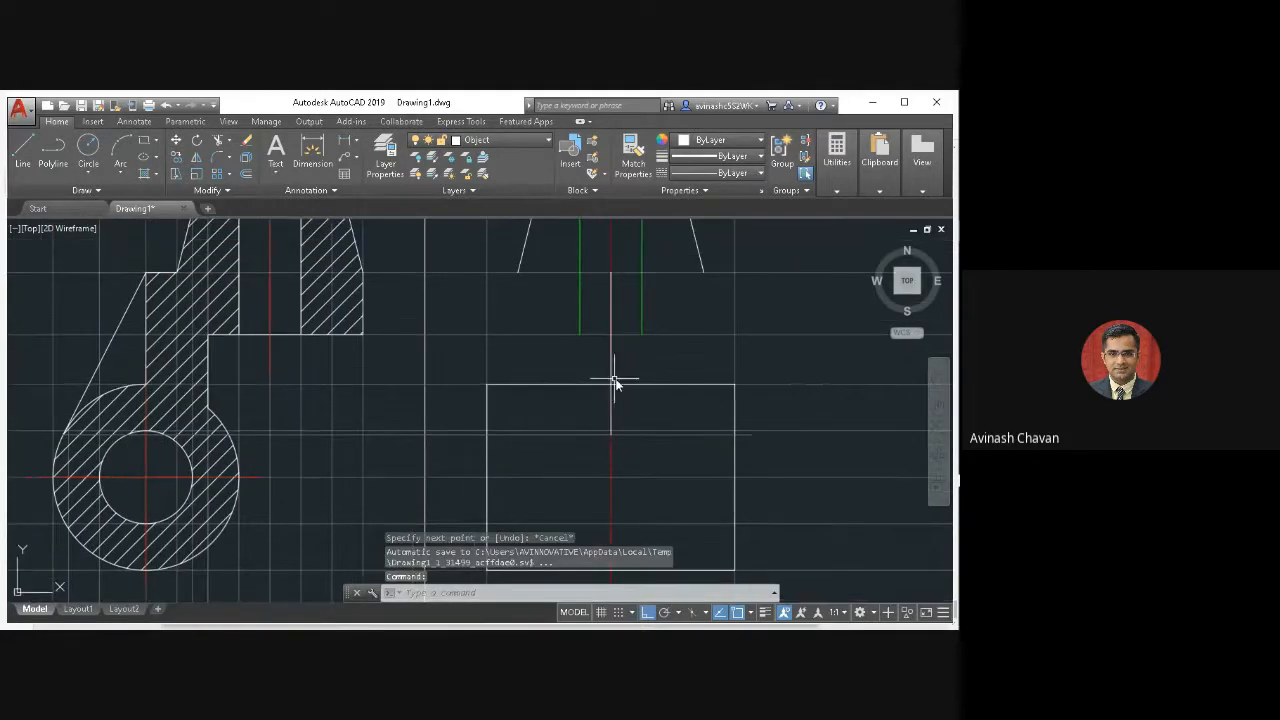
Copy the vertical line 6 mm to each side as the rib's edges, and erase the original middle line.
left_click(610, 370)
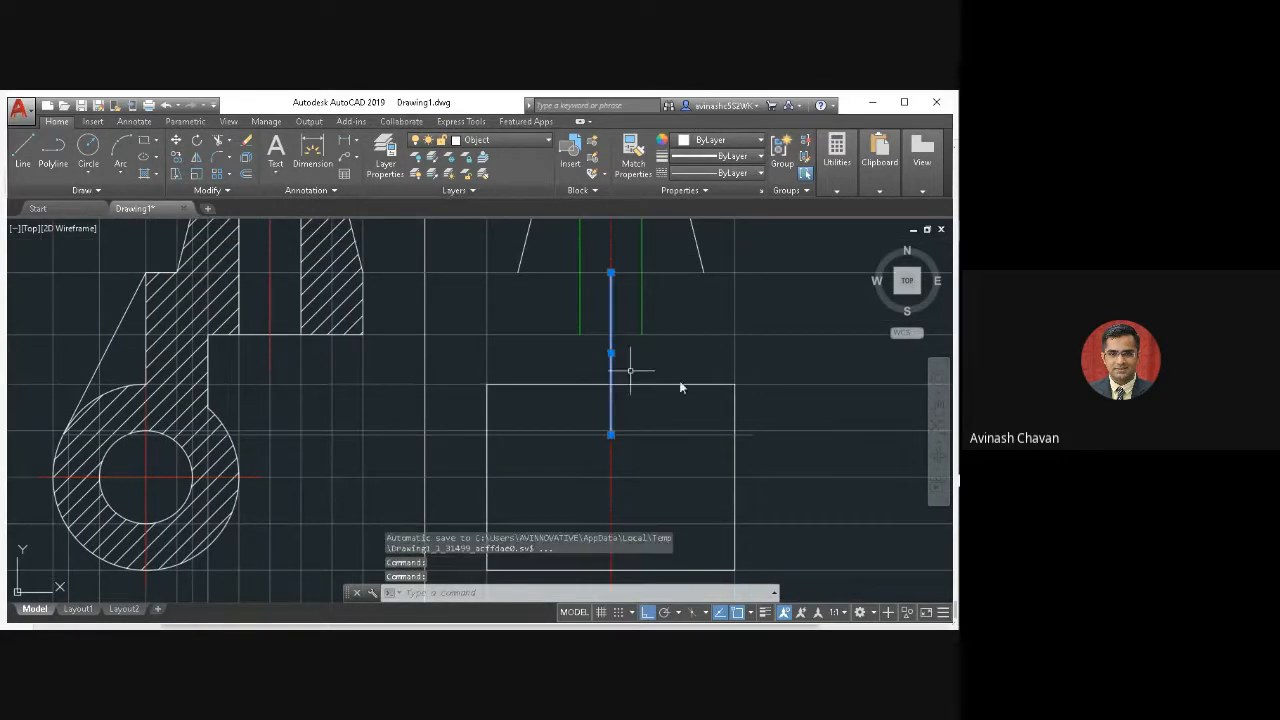
type("co")
key("Return")
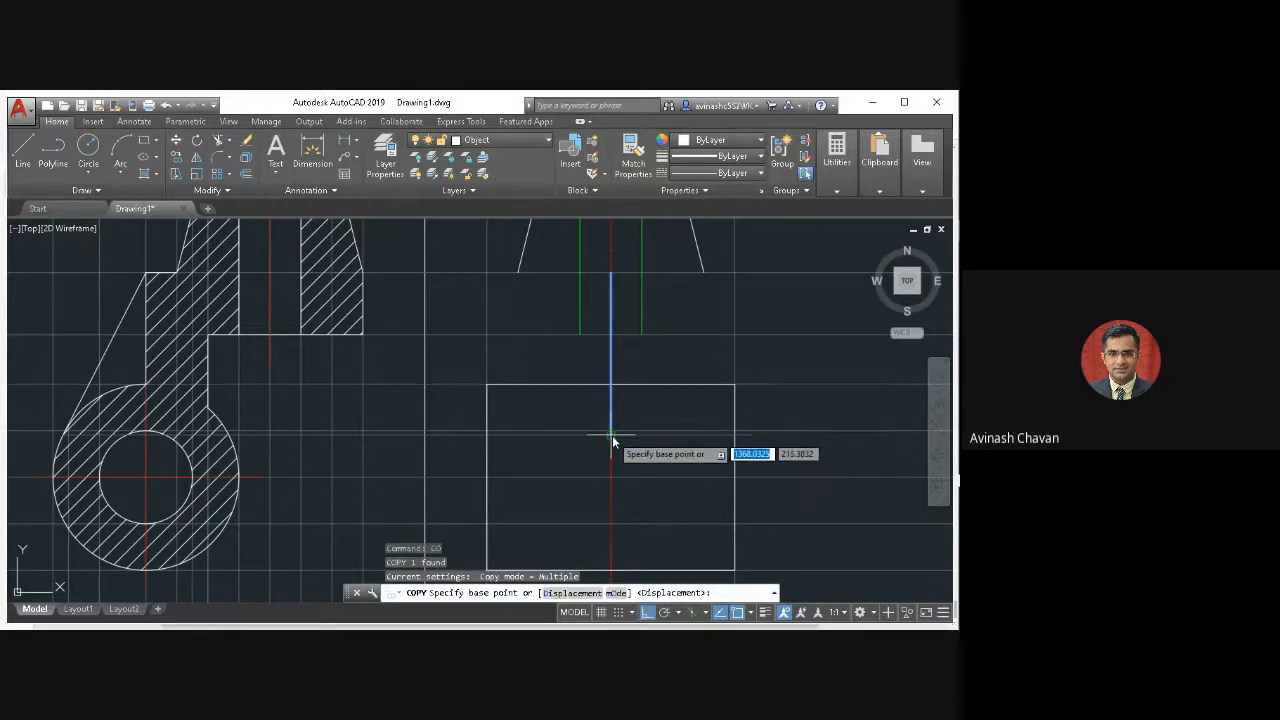
left_click(806, 436)
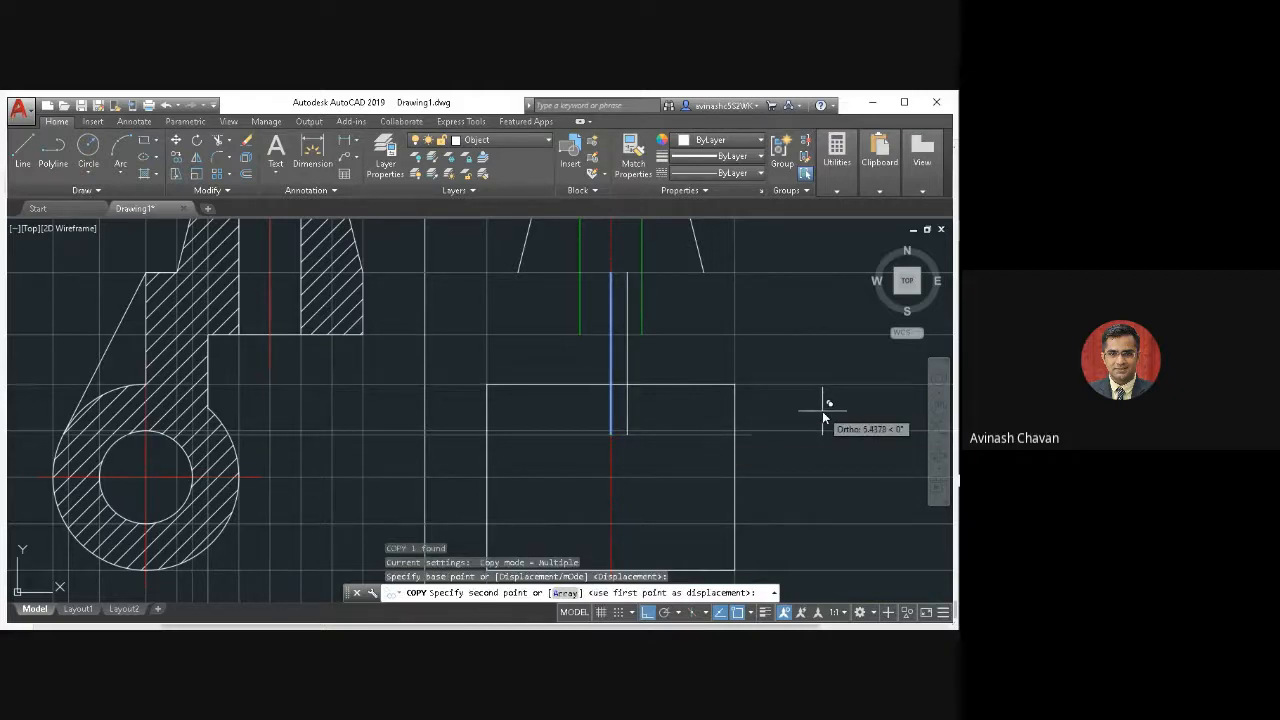
type("6")
key("Return")
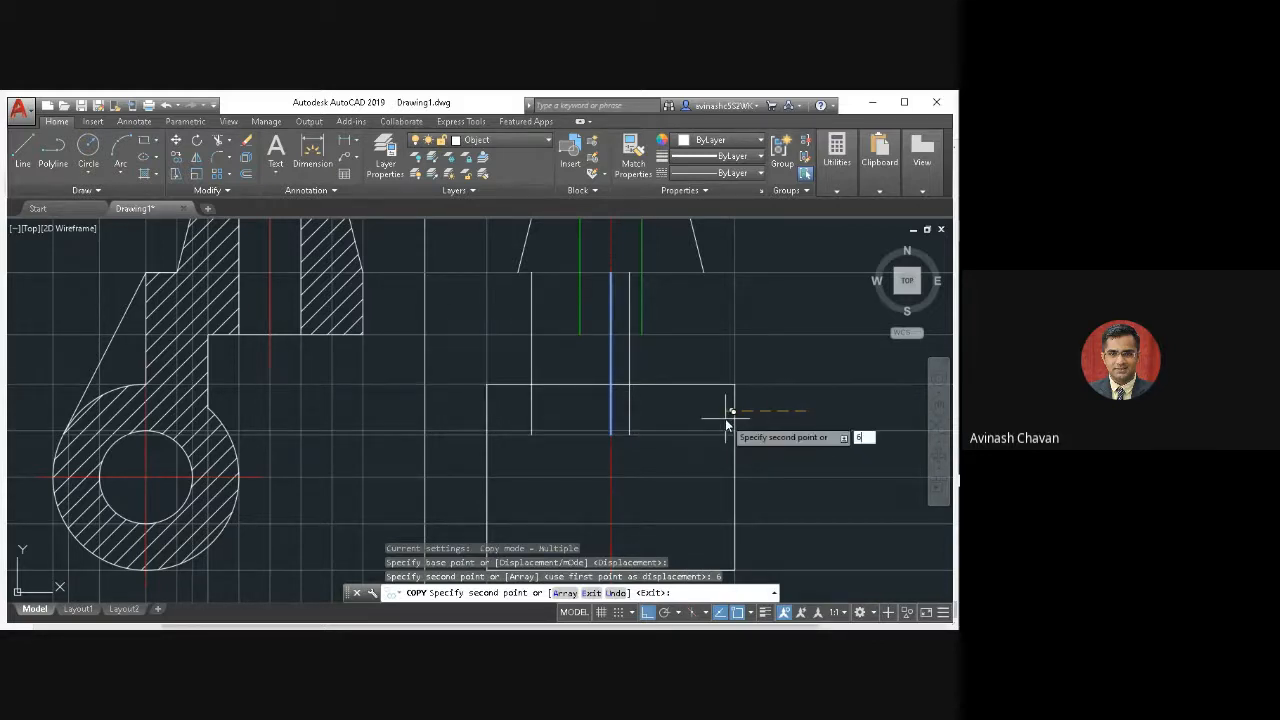
key("Escape")
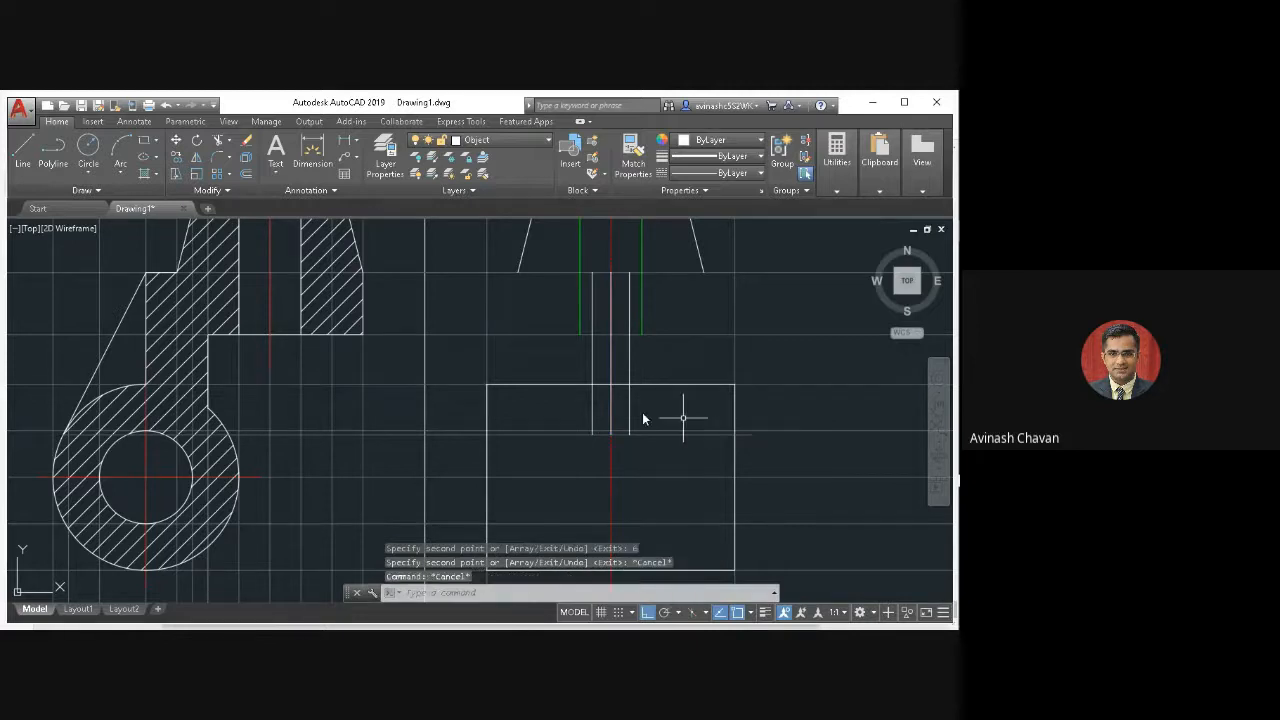
left_click(611, 372)
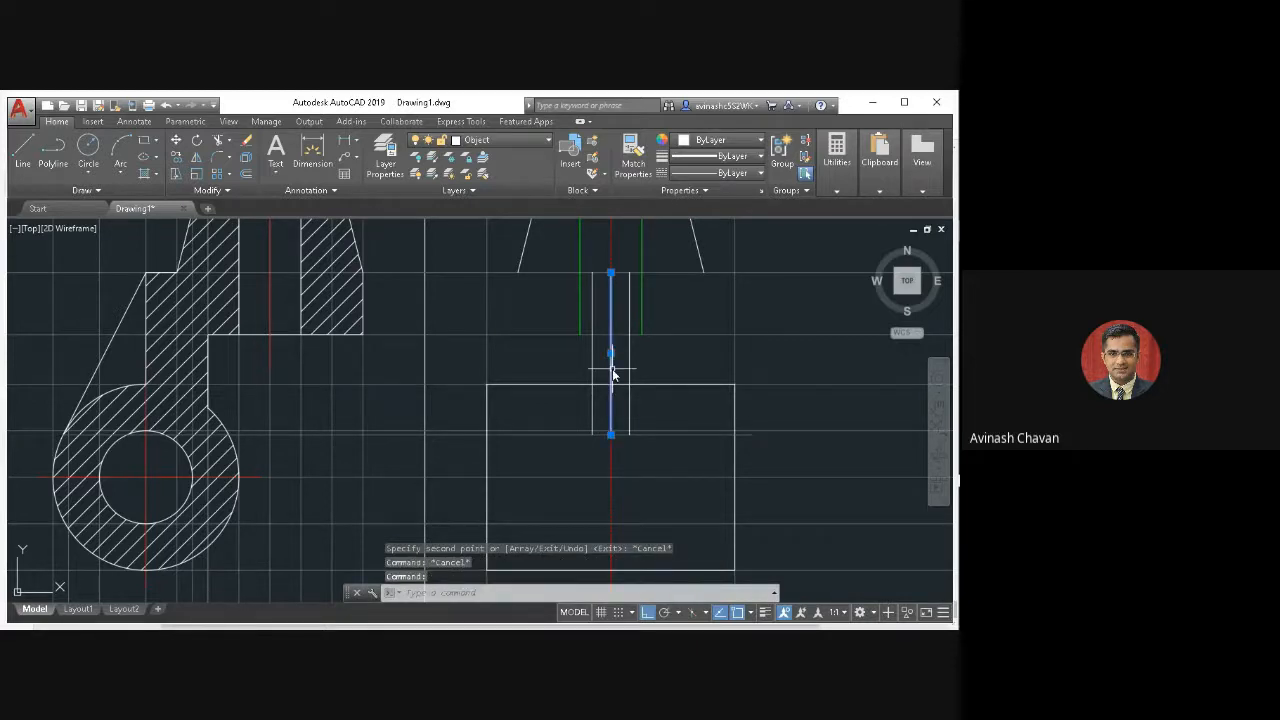
key("Delete")
scroll(616, 372, "down", 3)
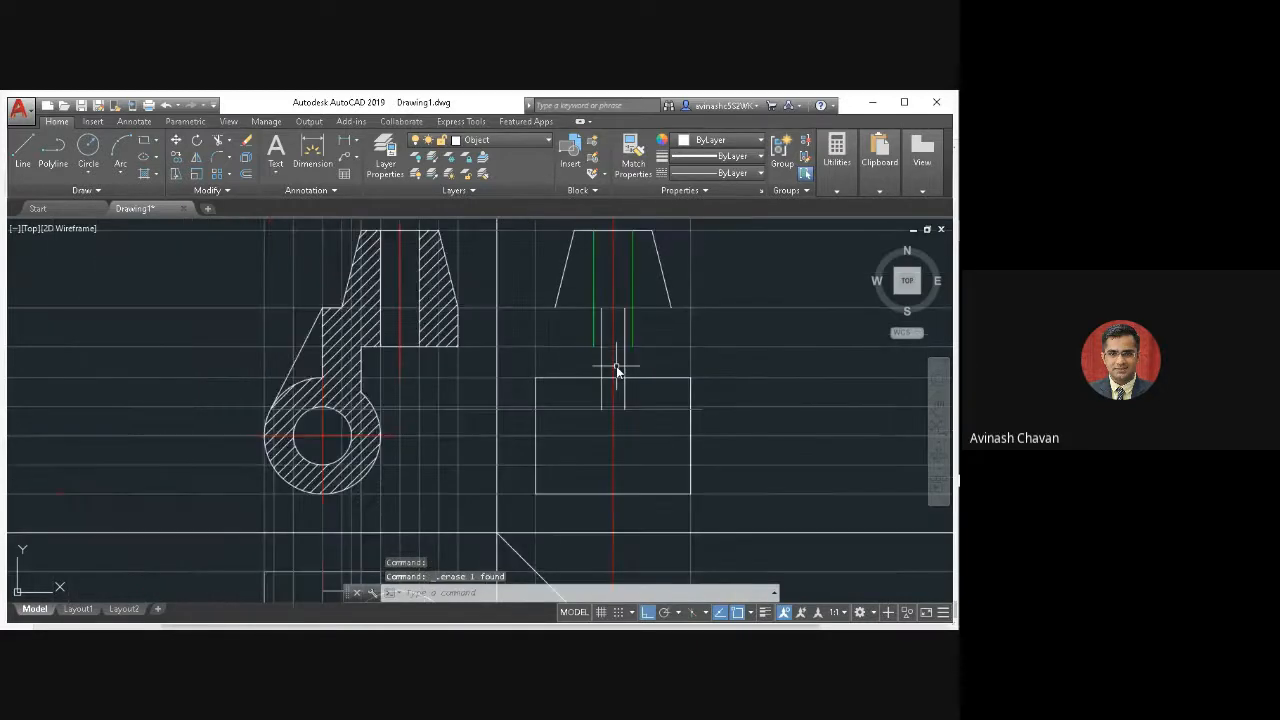
Trim the part of the cylinder rectangle's top edge that lies between the two rib lines in the side view.
scroll(643, 421, "up", 1)
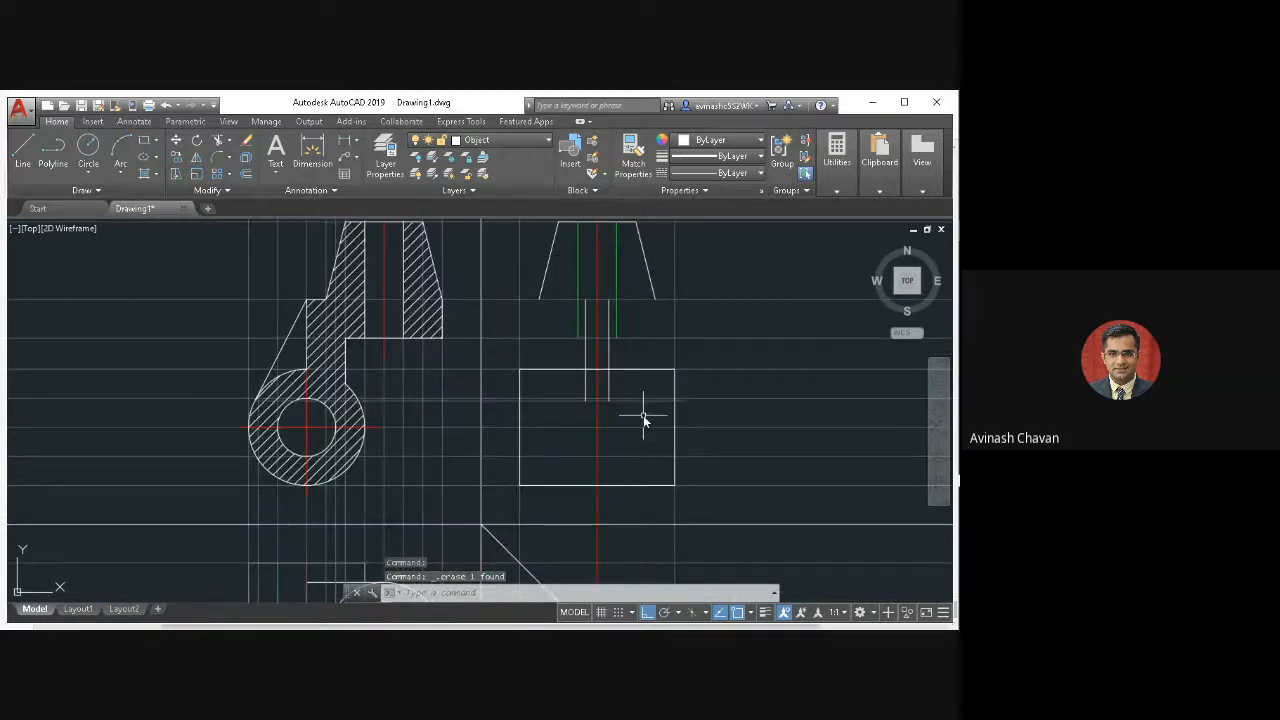
scroll(586, 386, "up", 2)
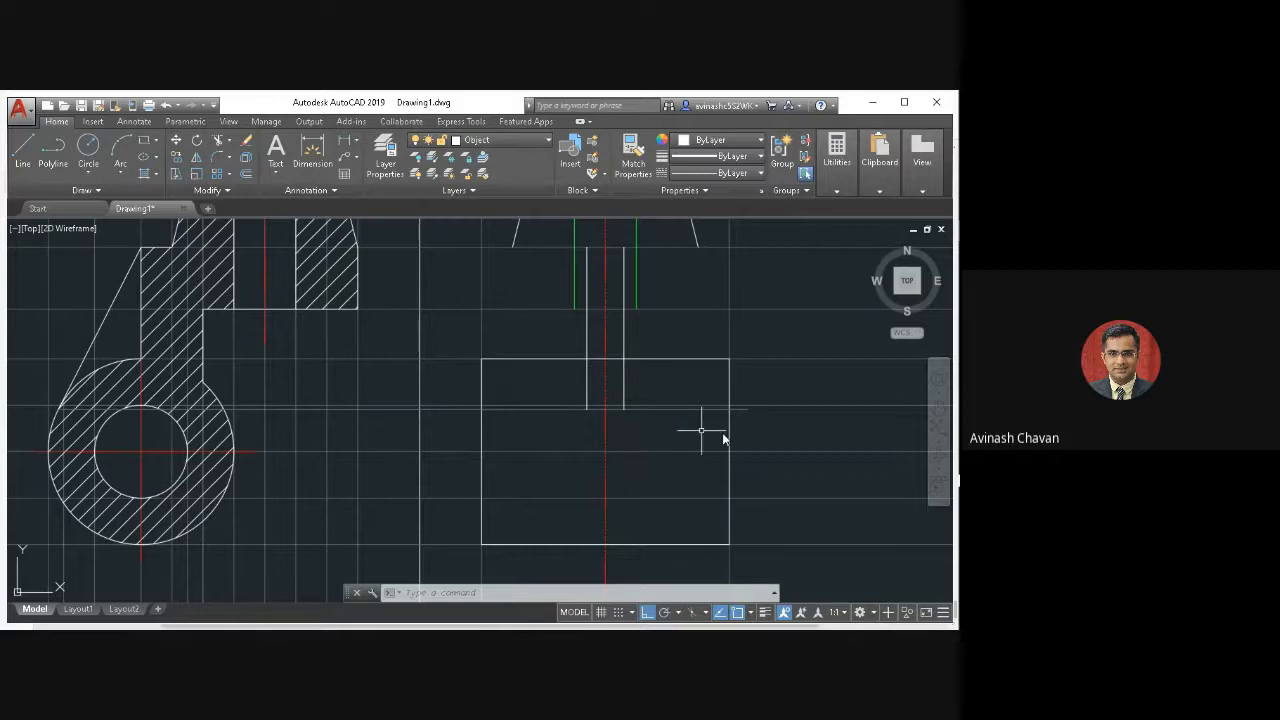
key("Return")
key("Return")
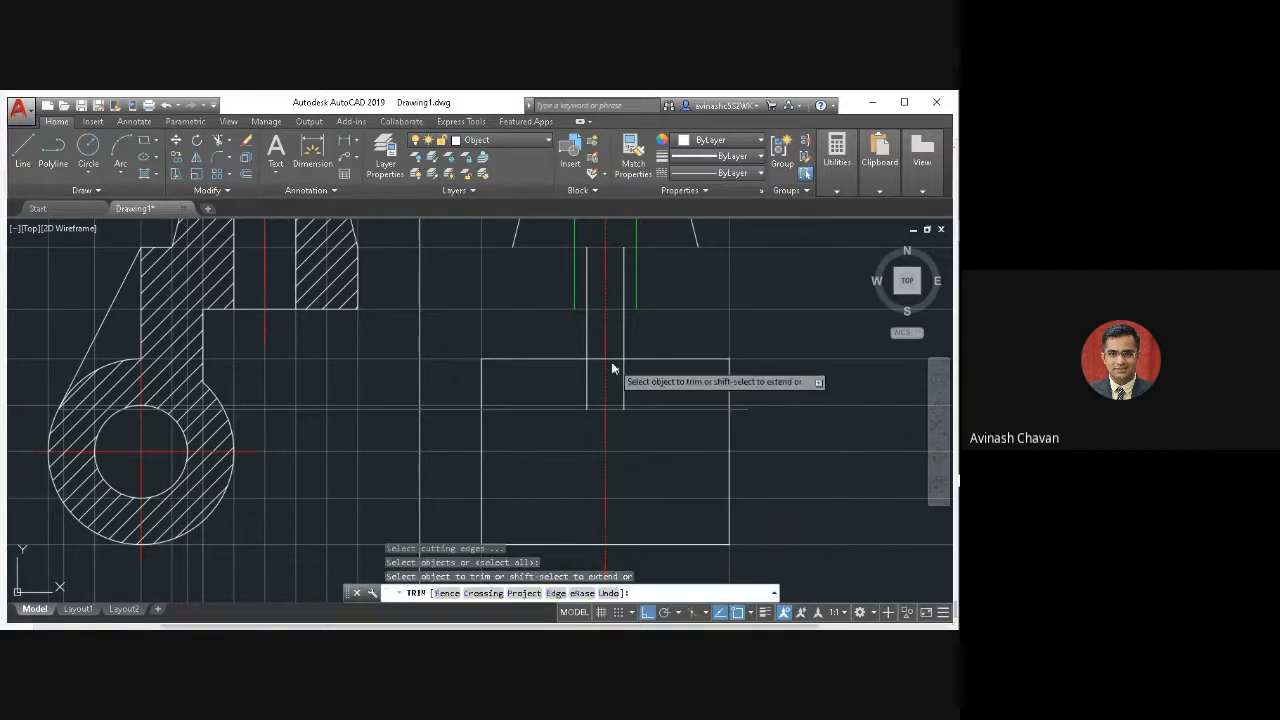
left_click(601, 358)
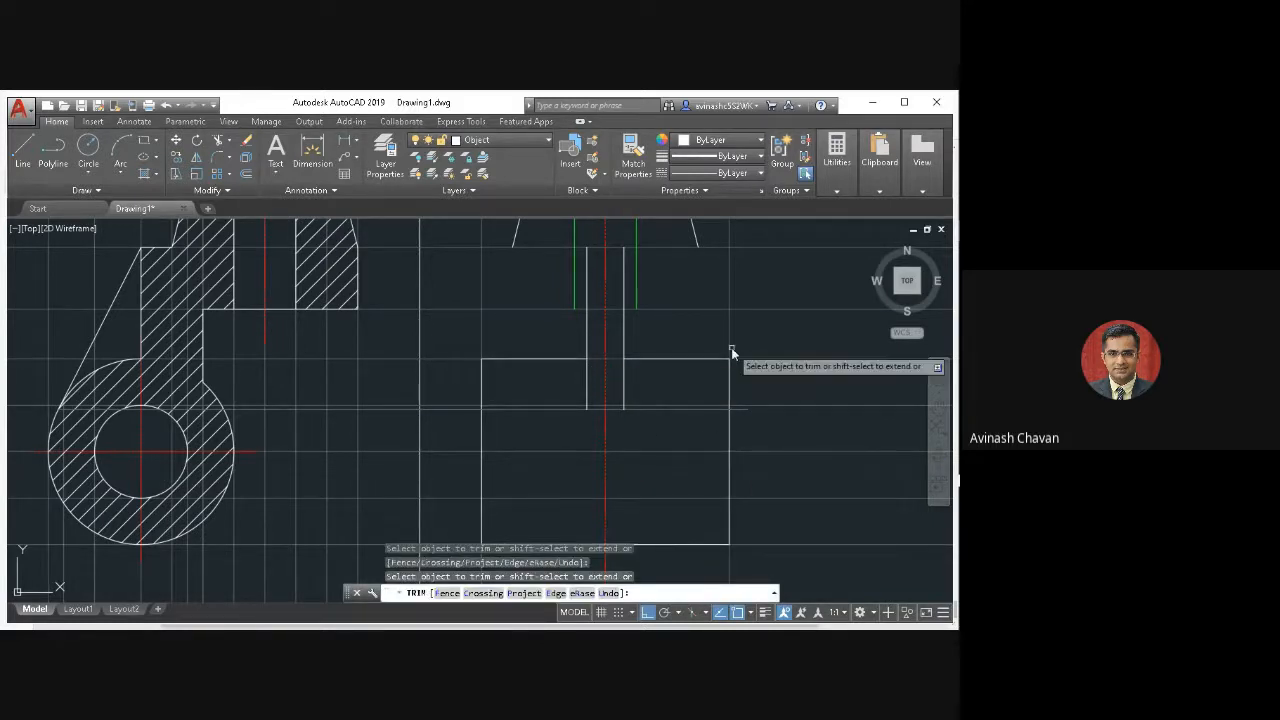
key("Escape")
scroll(632, 345, "down", 2)
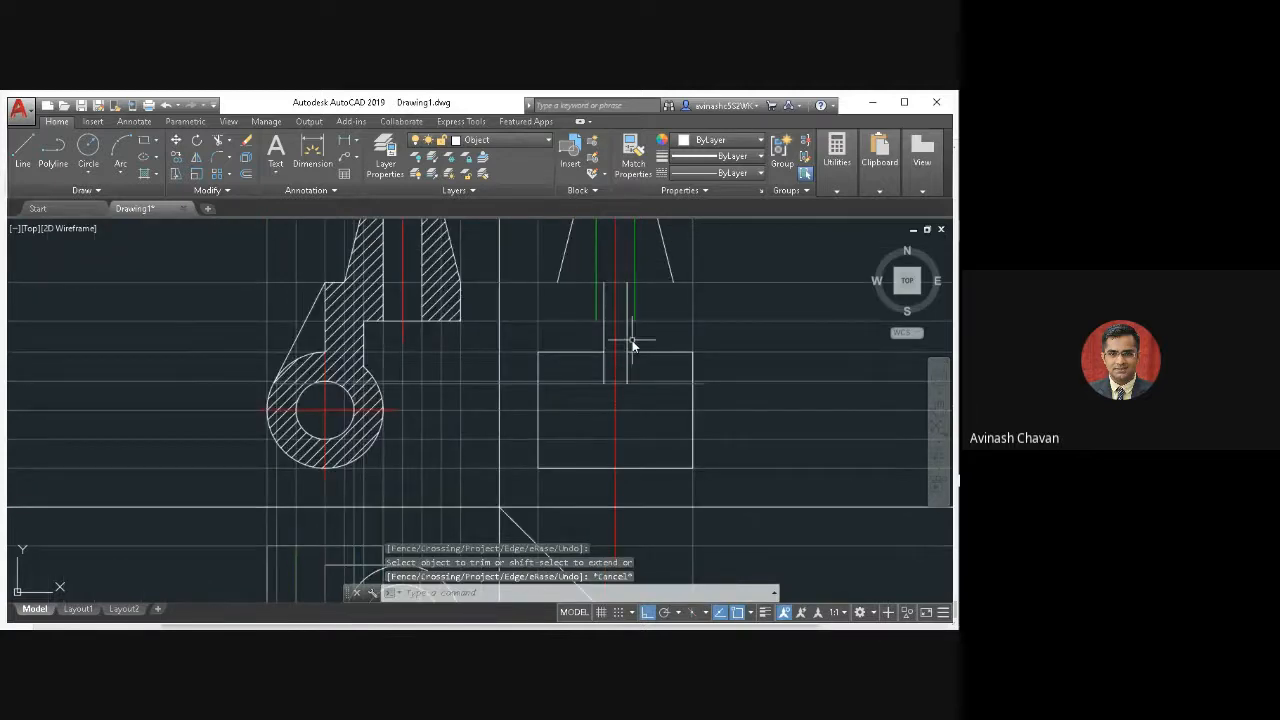
middle_click_drag(632, 343, 657, 388)
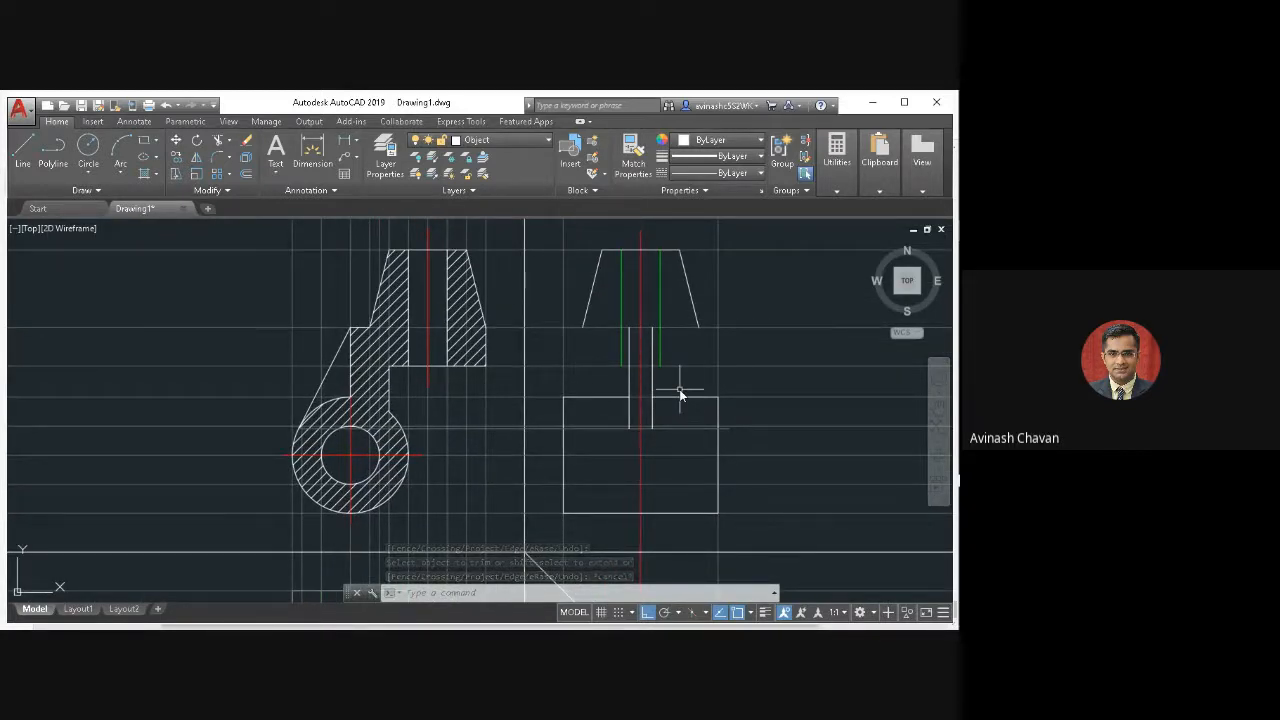
middle_click_drag(680, 392, 674, 420)
Check the manual's isometric figure, and draw the bore's upper edge on the Hidden layer across the full width of the side view's cylinder rectangle.
key("alt+Tab")
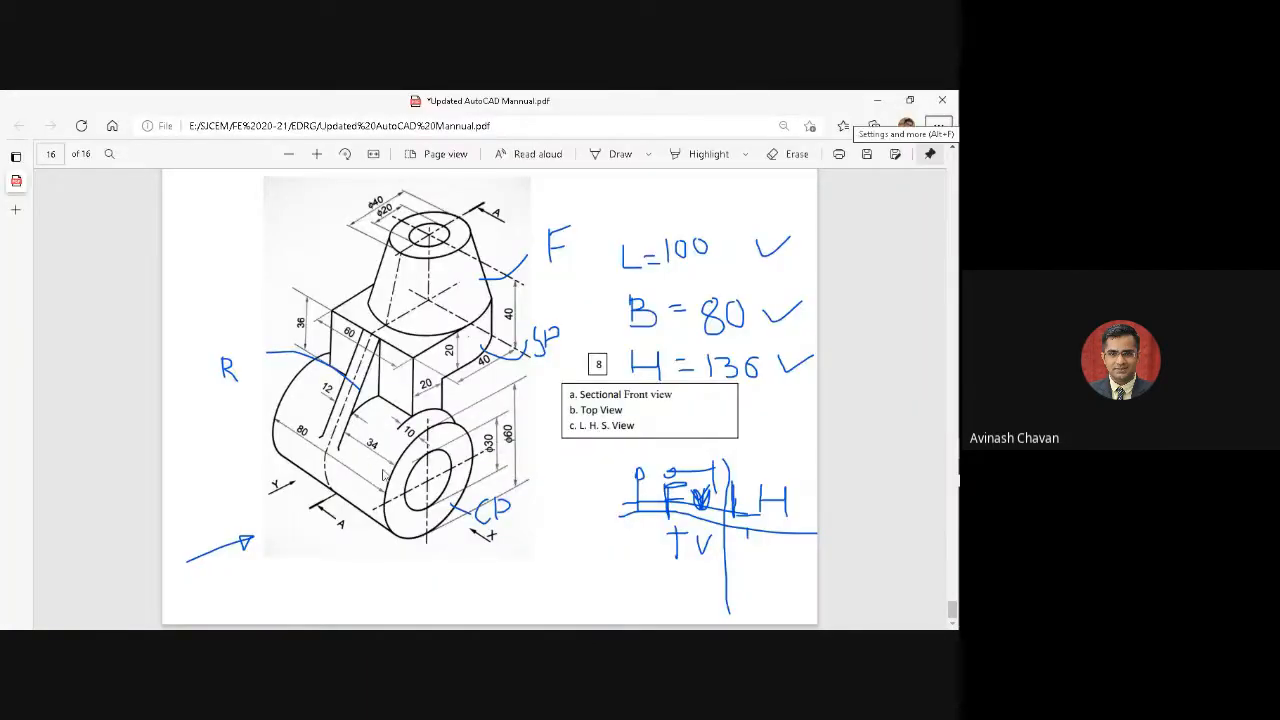
key("alt+Tab")
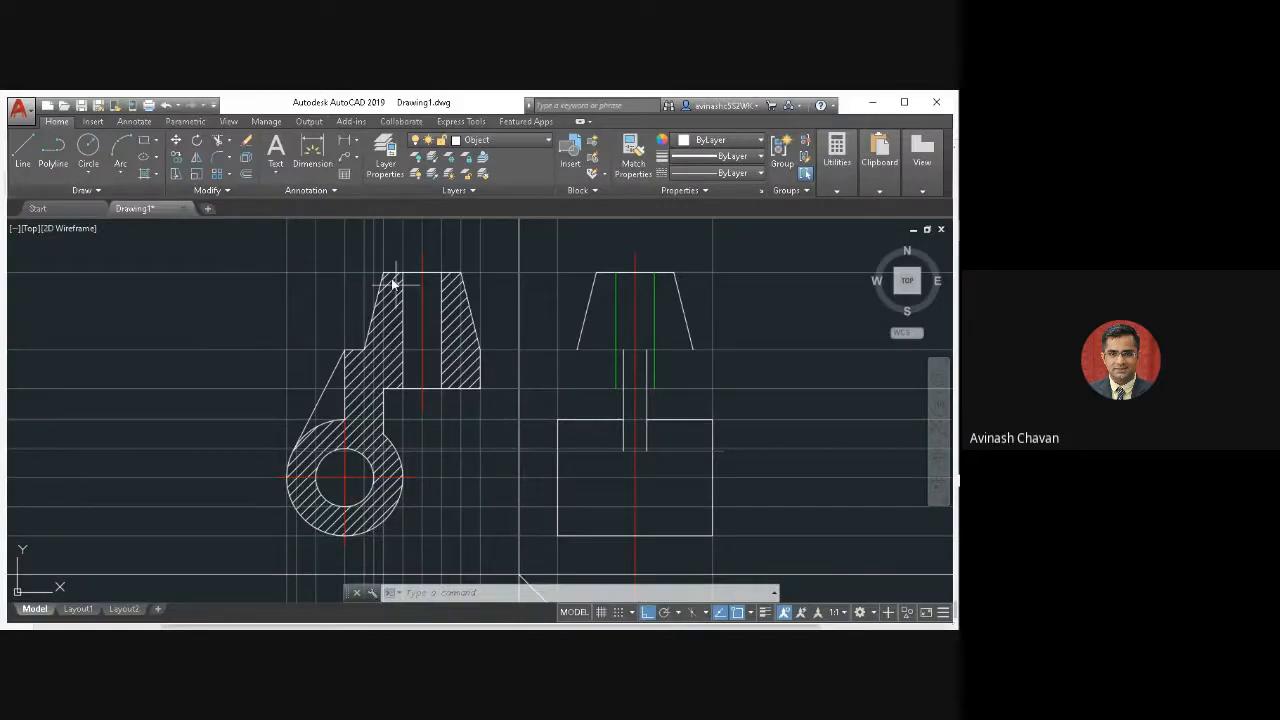
left_click(494, 140)
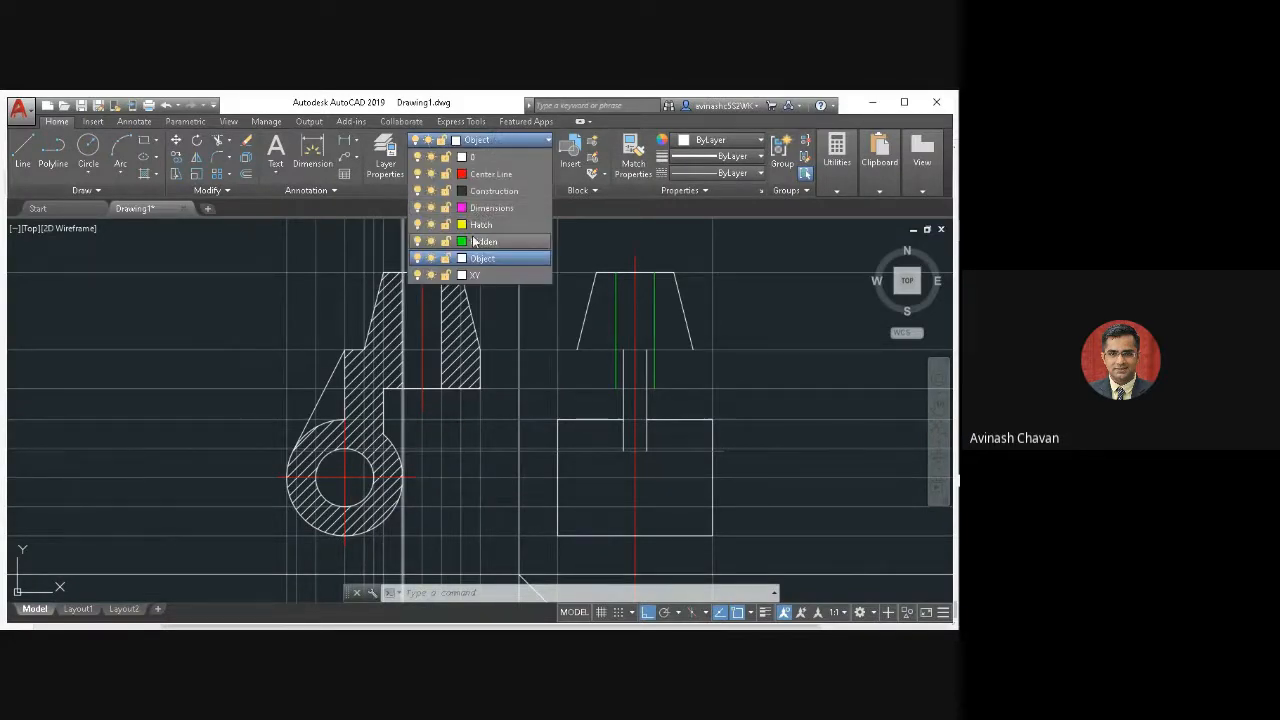
left_click(480, 248)
left_click(22, 150)
scroll(561, 473, "up", 2)
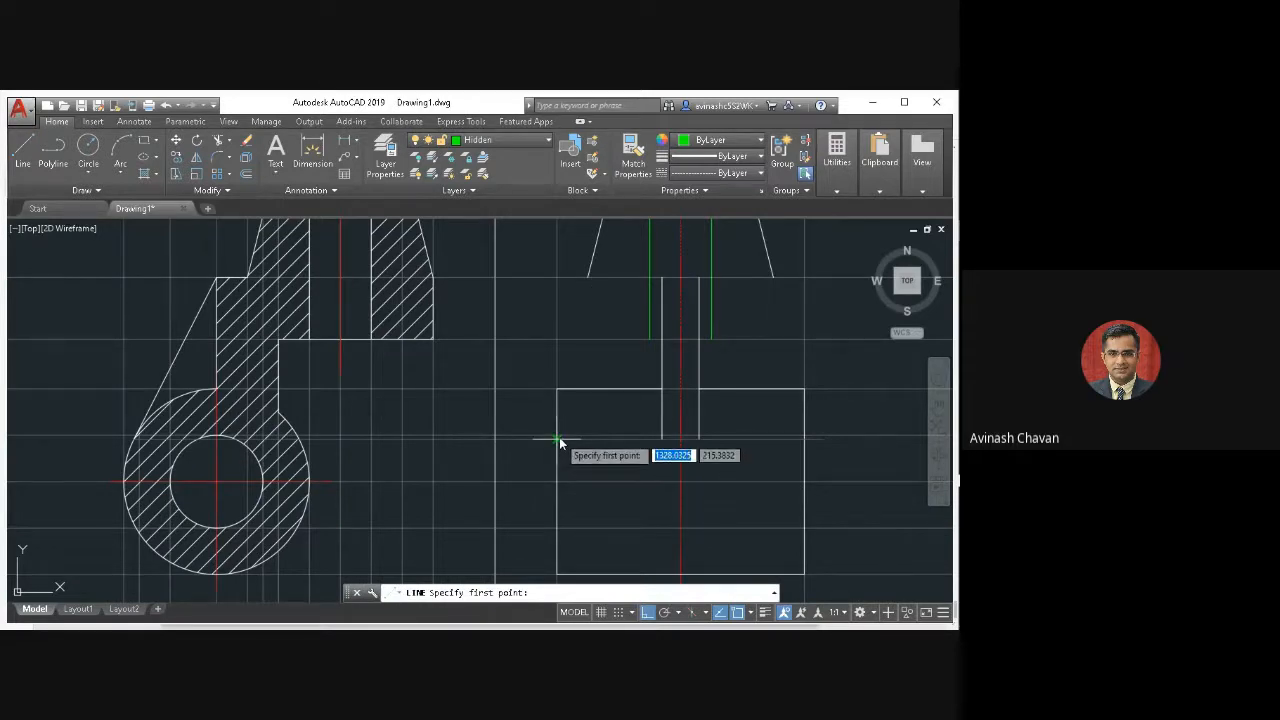
left_click(557, 438)
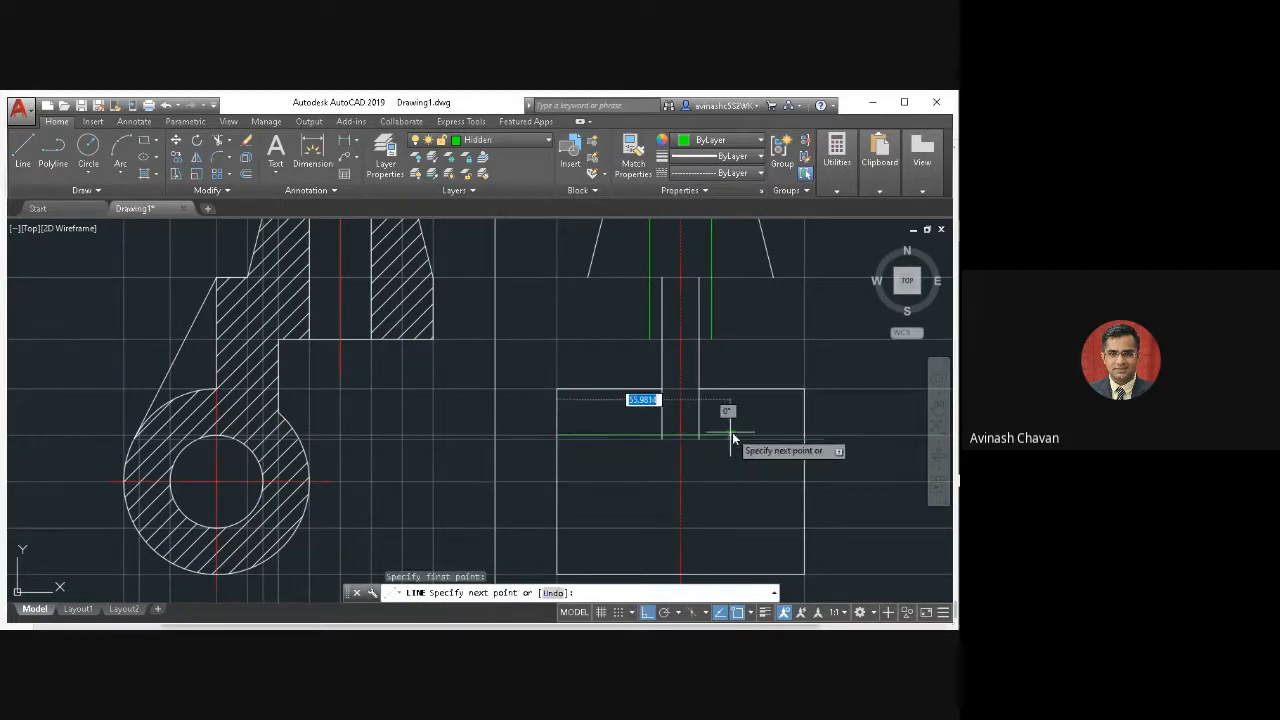
left_click(803, 436)
key("Return")
key("Return")
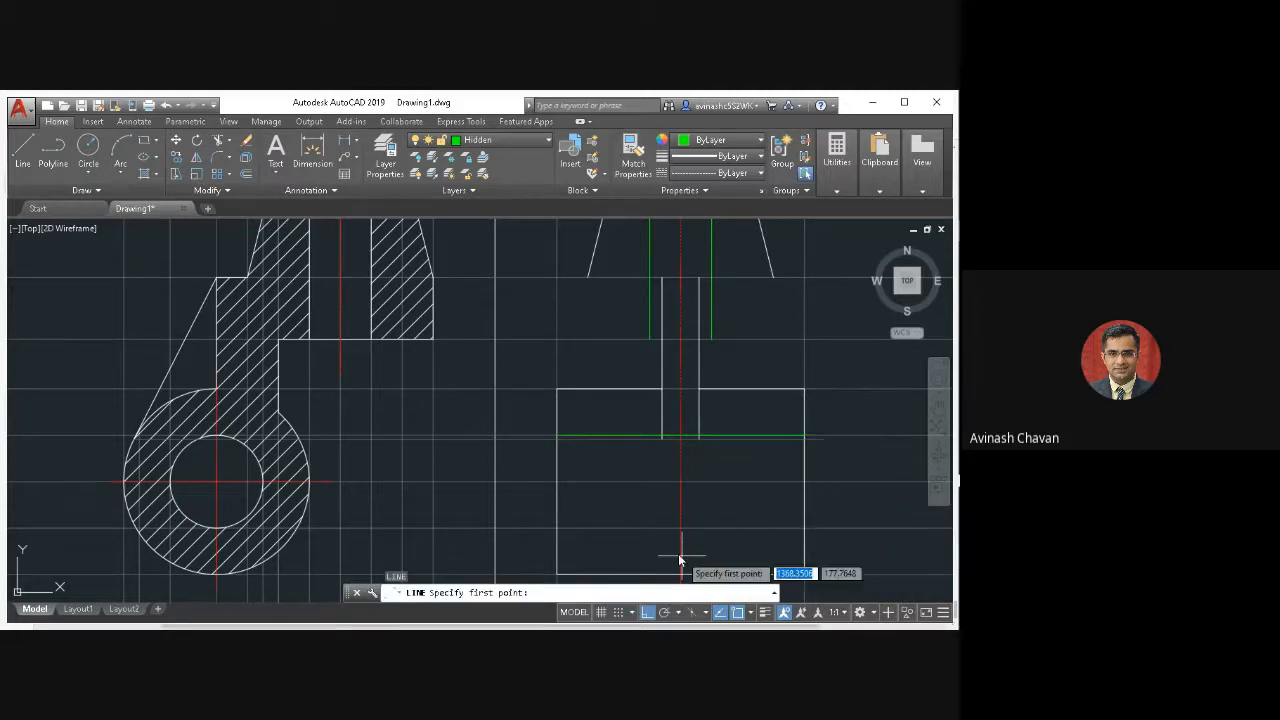
Draw the bore's lower hidden edge across the cylinder rectangle along its projected construction line.
left_click(557, 527)
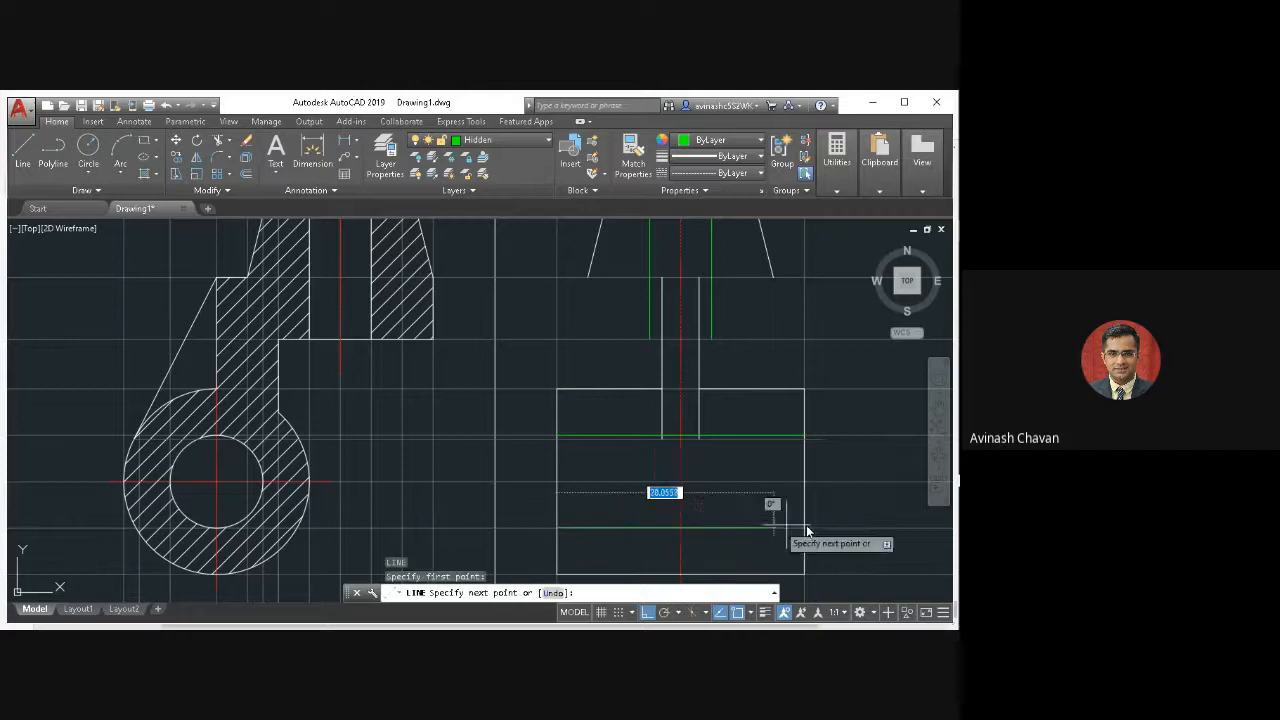
left_click(803, 527)
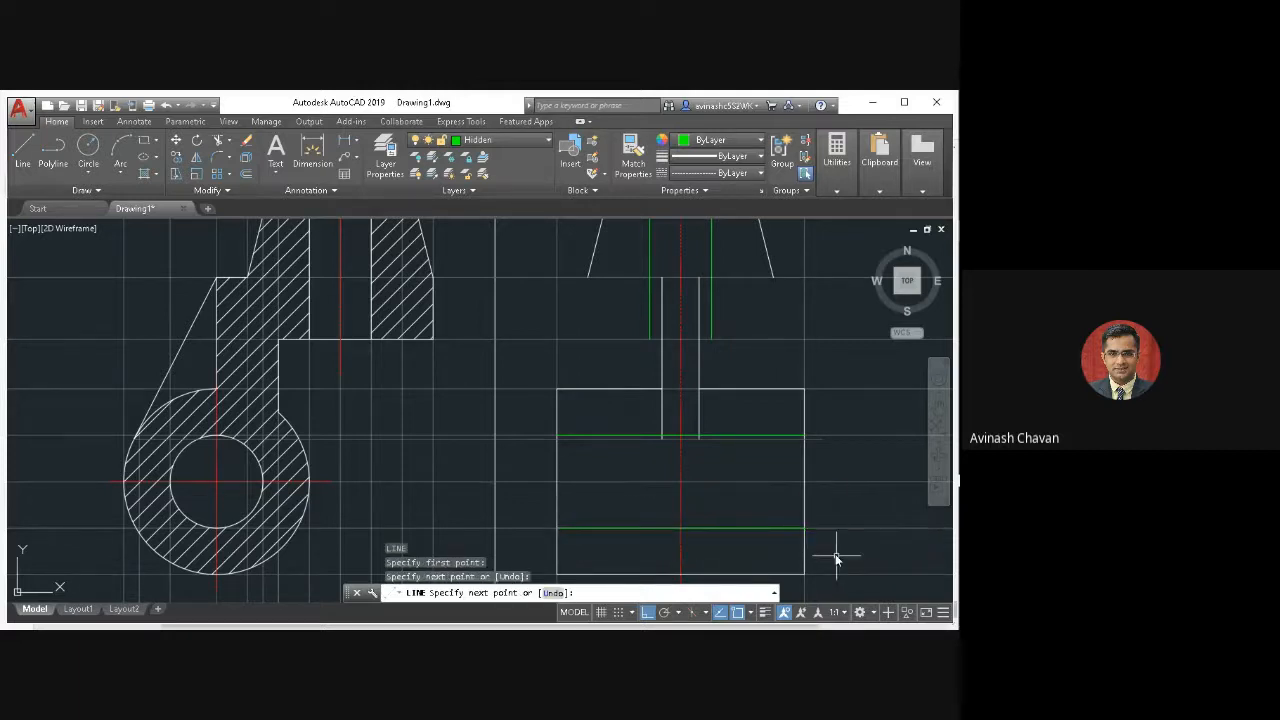
key("Escape")
scroll(733, 502, "down", 4)
scroll(726, 471, "up", 3)
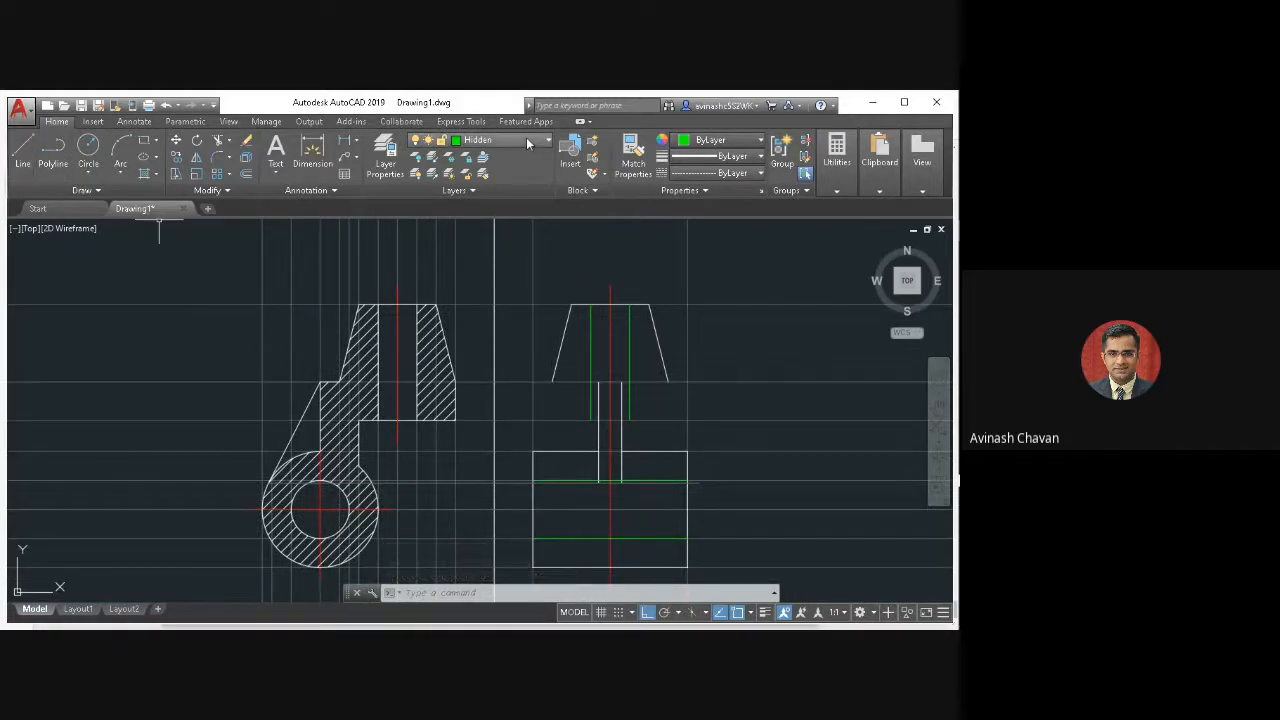
On the Object layer, draw the support block's top edge beneath the frustum and its right side down to the cylinder in the side view.
left_click(480, 140)
left_click(426, 268)
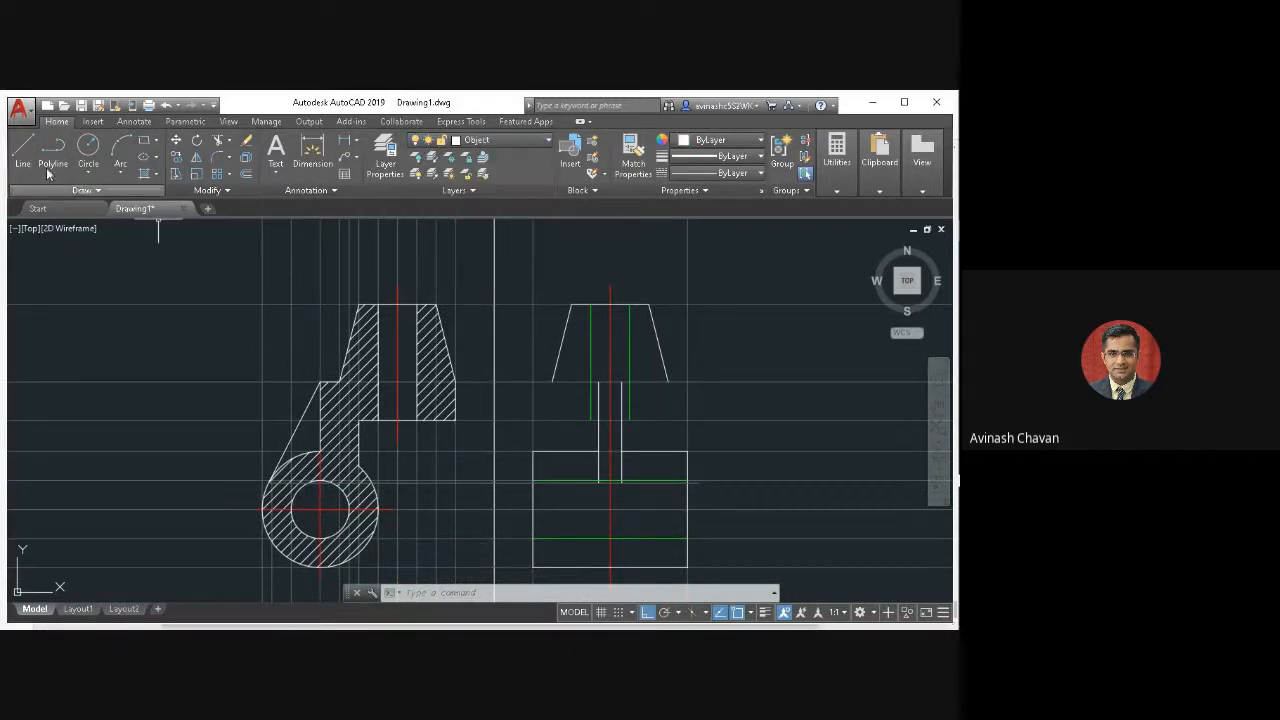
left_click(22, 150)
scroll(650, 456, "up", 2)
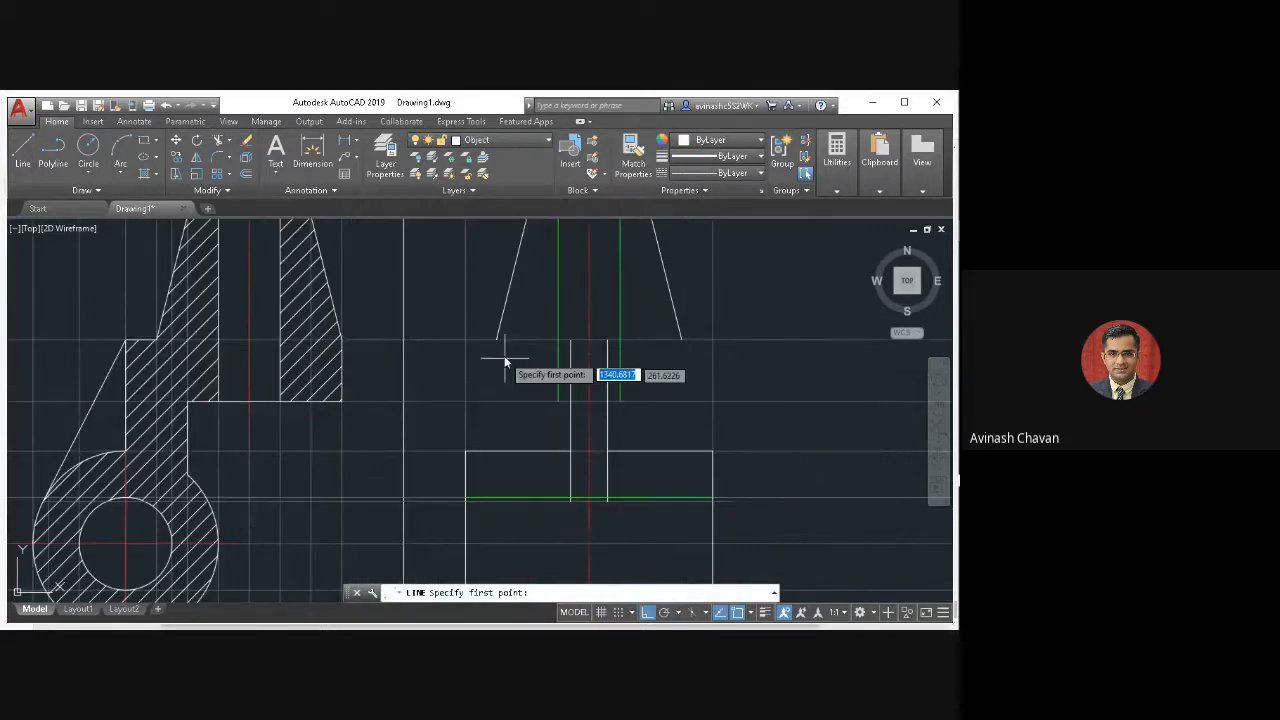
key("alt+Tab")
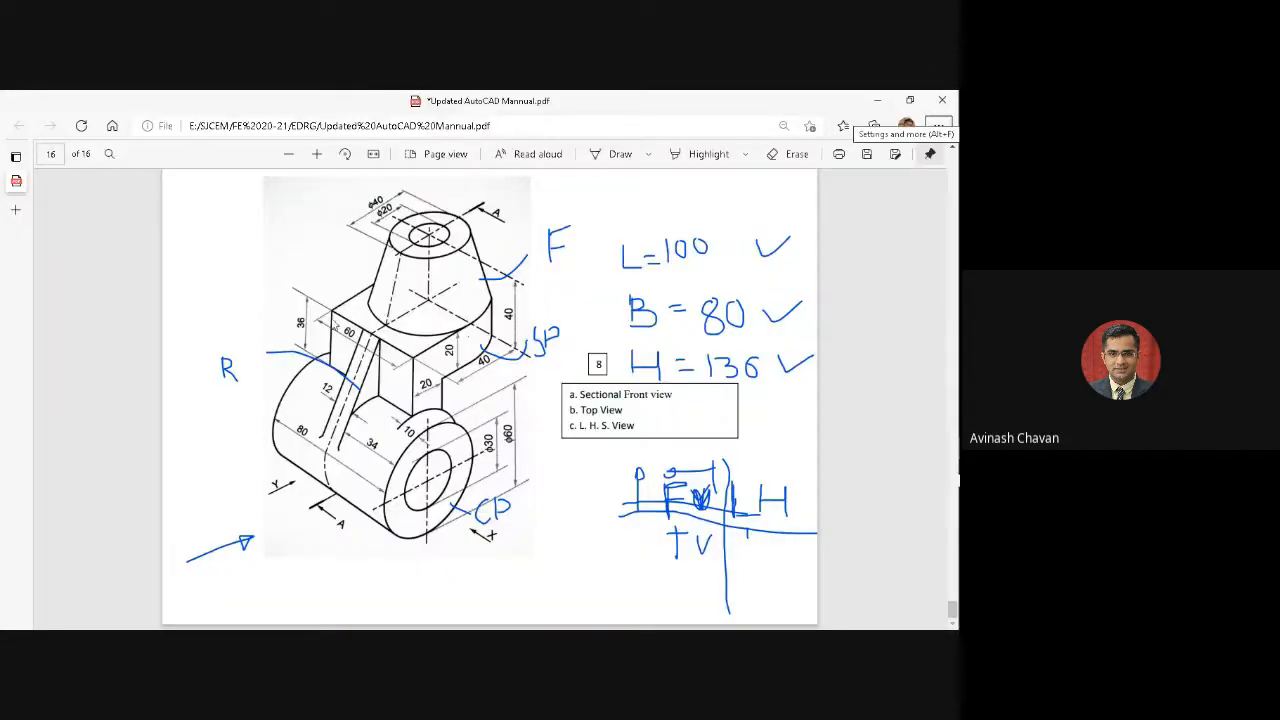
key("alt+Tab")
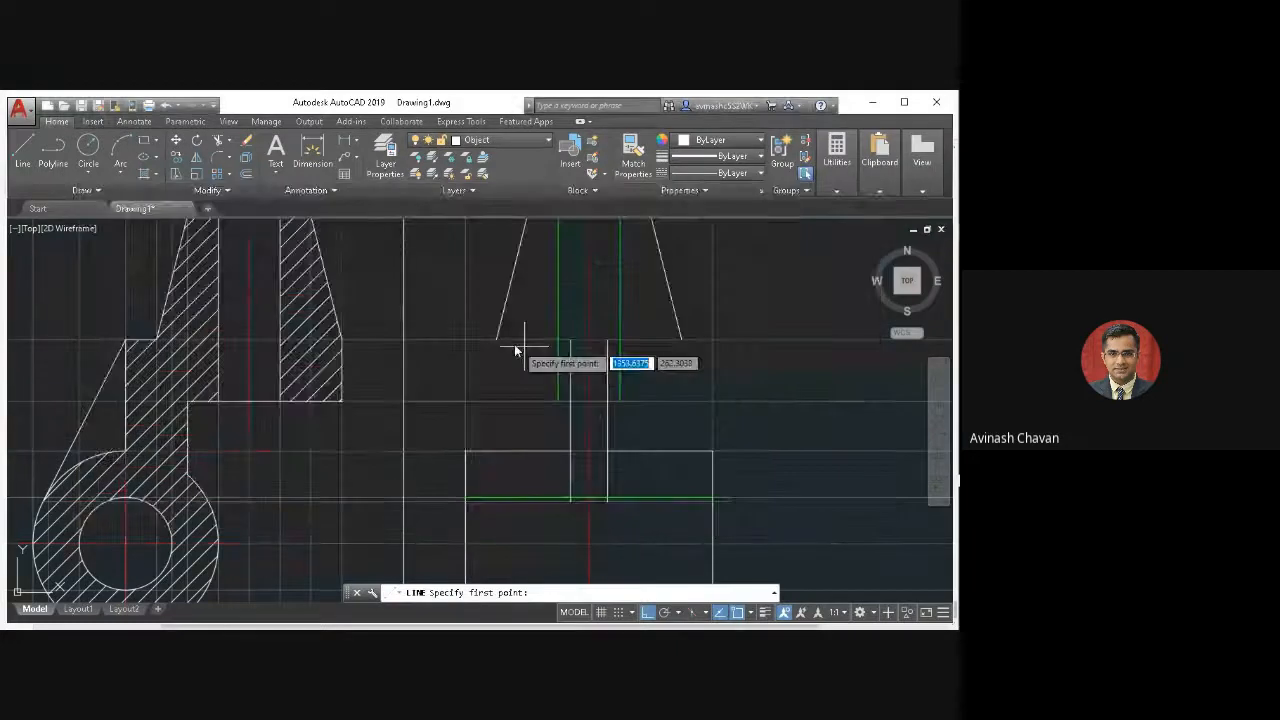
left_click(498, 340)
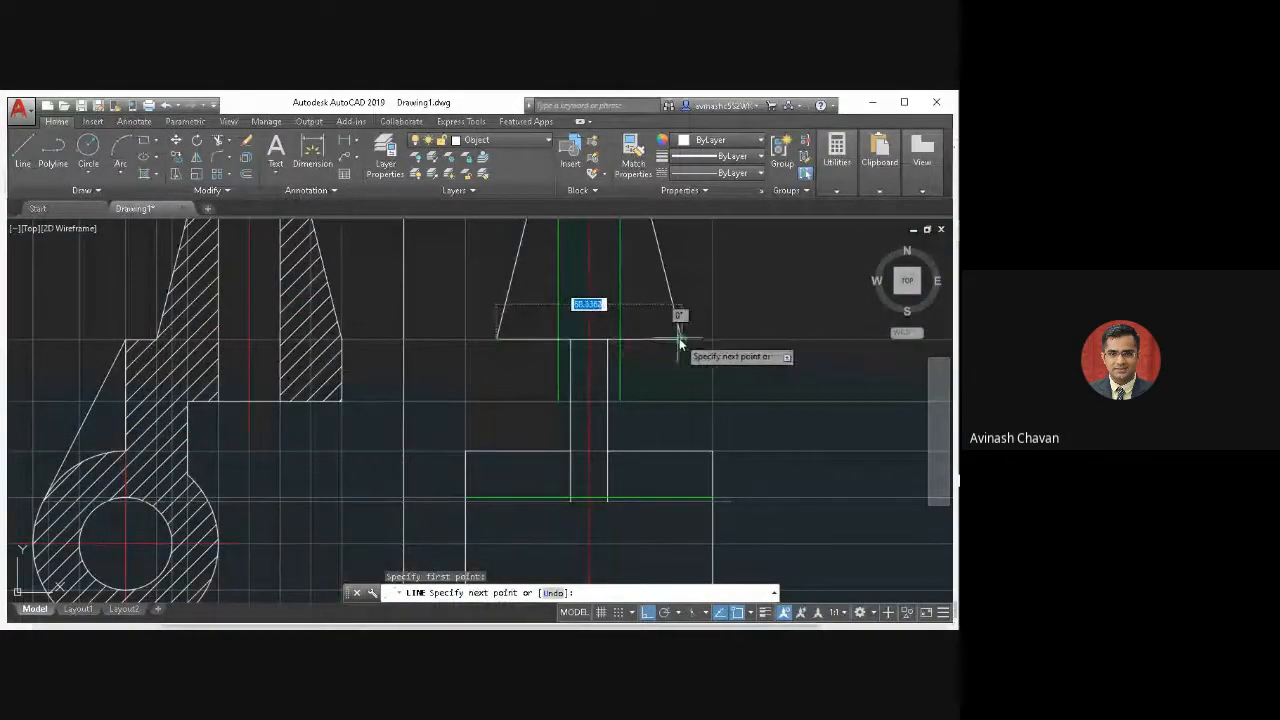
key("alt+Tab")
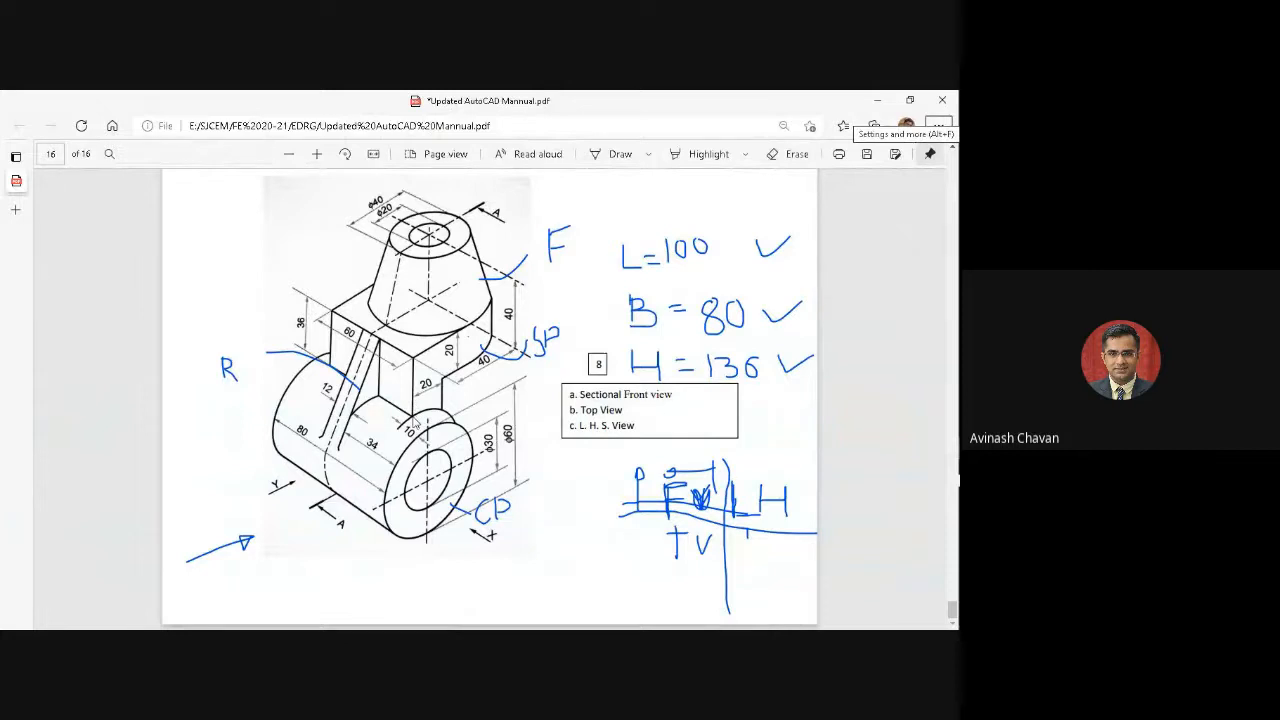
key("alt+Tab")
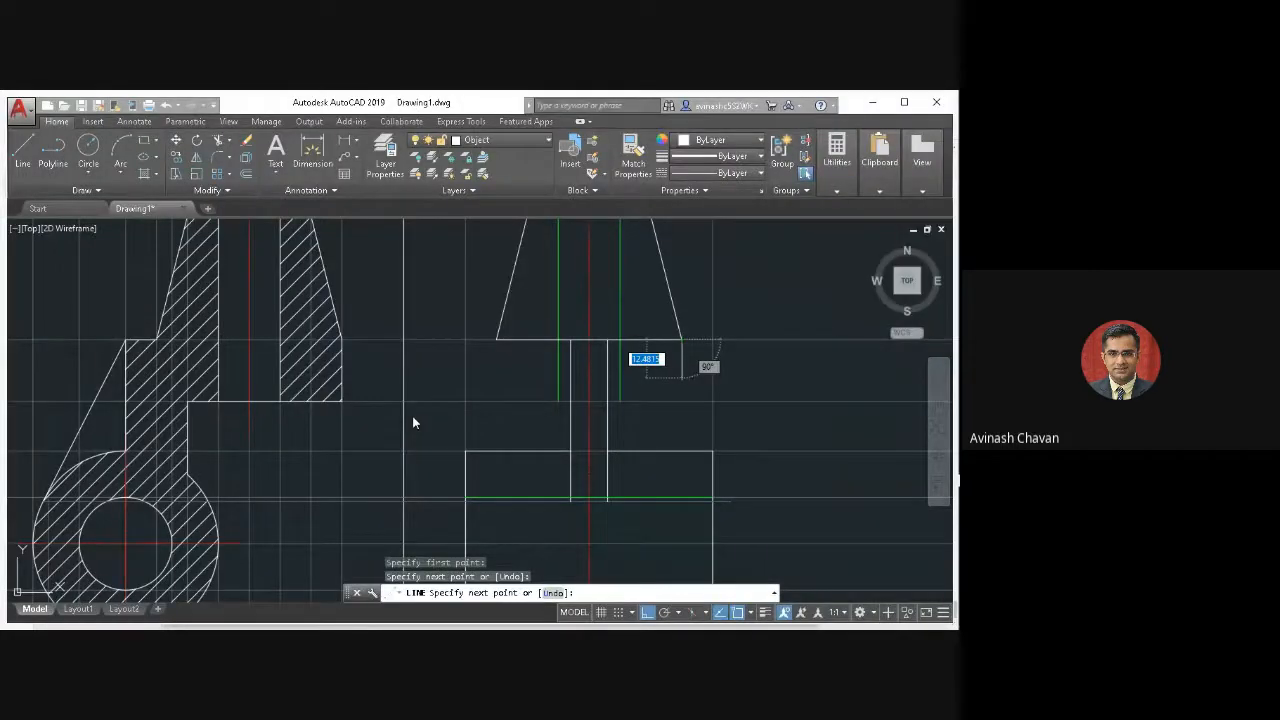
left_click(682, 450)
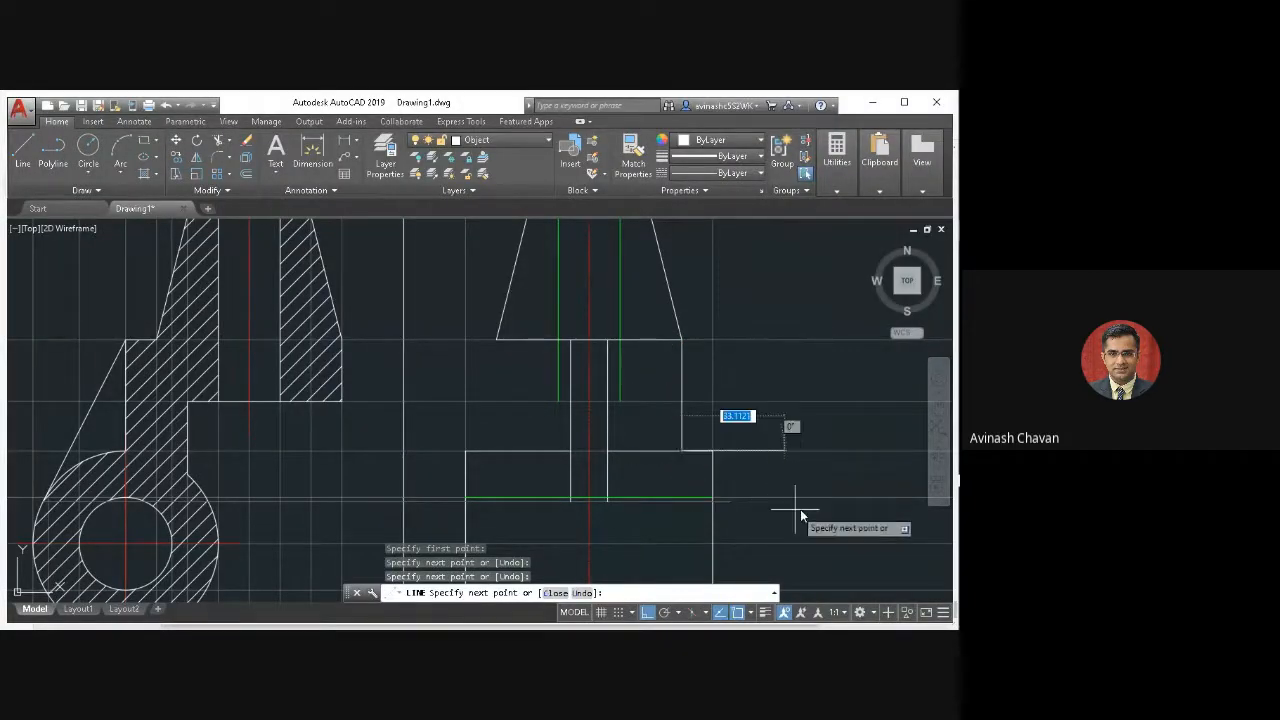
key("Return")
key("Return")
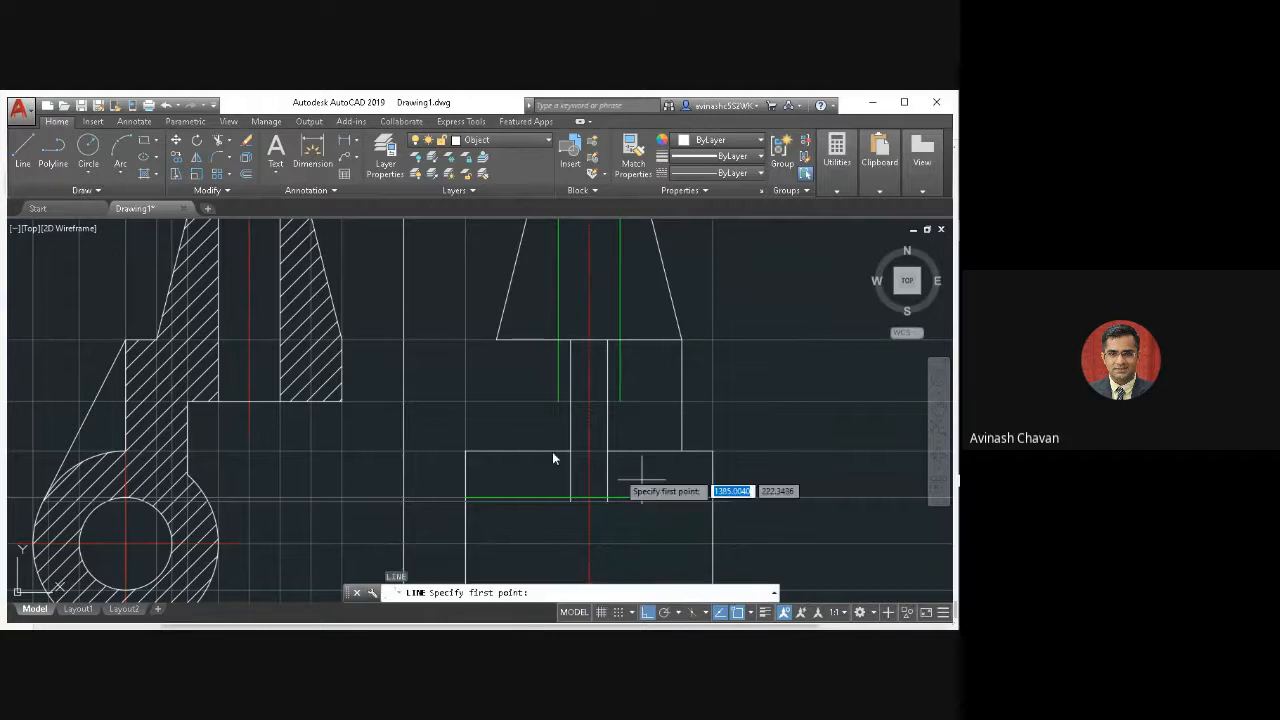
Draw the support block's left side 36 mm down from the frustum's lower-left corner to the cylinder's top edge in the side view.
left_click(498, 341)
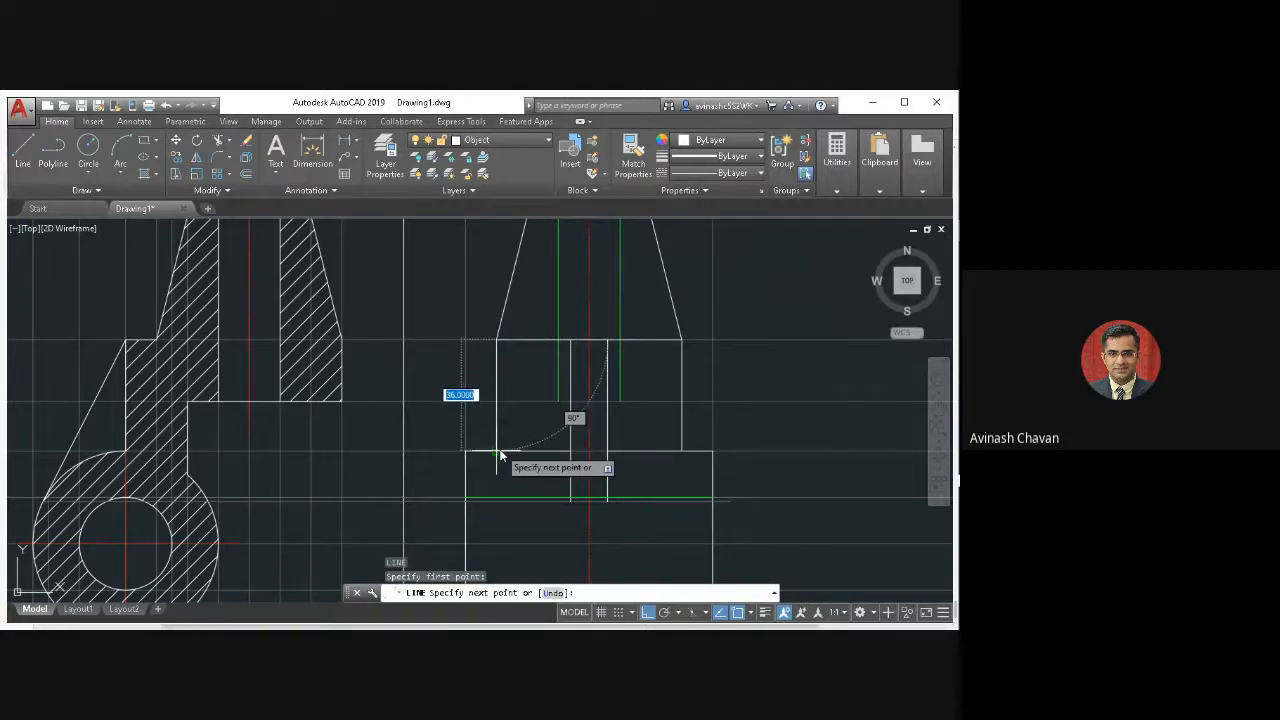
key("Escape")
Check the manual's isometric figure, and draw a 60 mm Hidden-layer line across the support block, level with the front view's overhang underside.
scroll(680, 470, "down", 4)
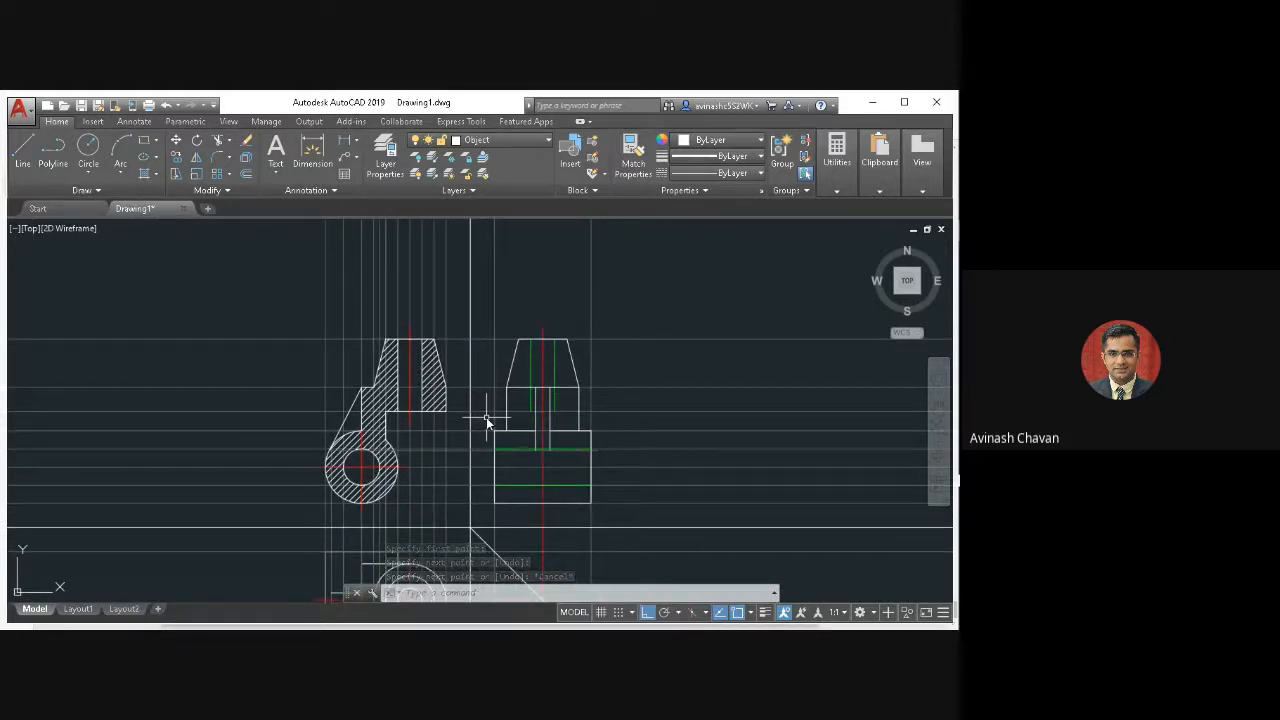
scroll(486, 423, "up", 2)
middle_click_drag(486, 419, 515, 448)
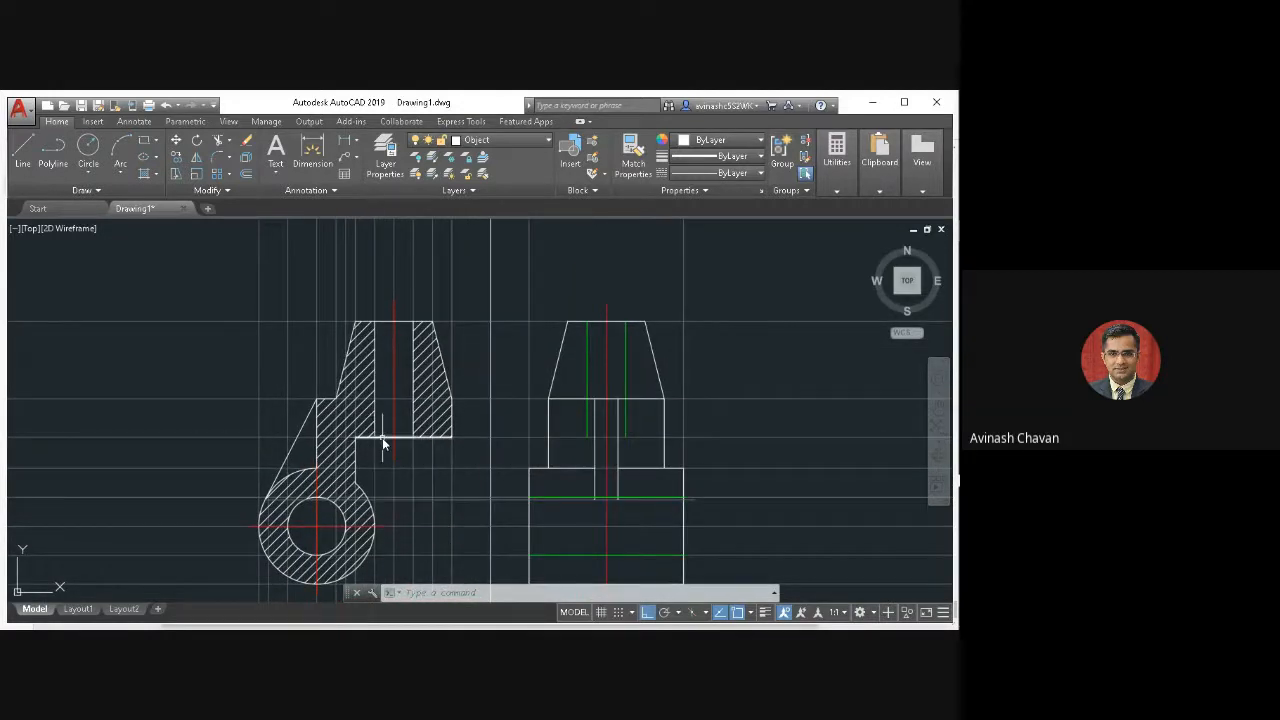
key("alt+Tab")
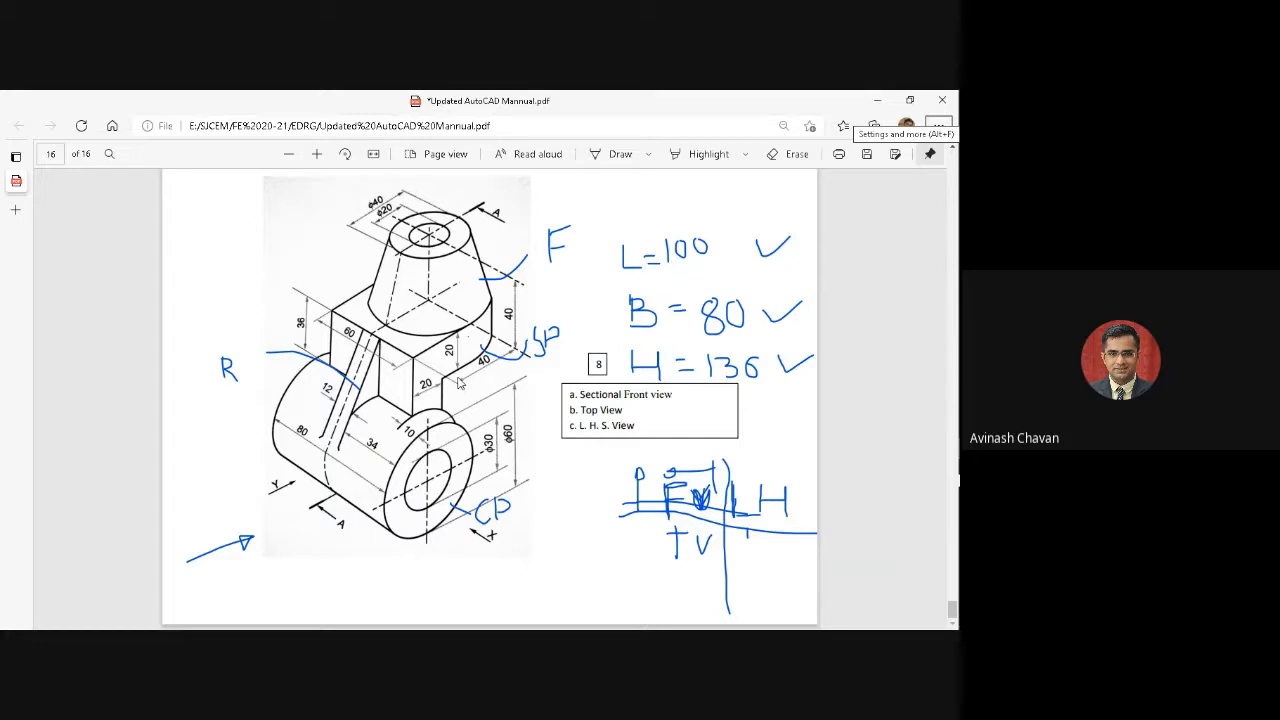
key("alt+Tab")
middle_click_drag(584, 430, 556, 428)
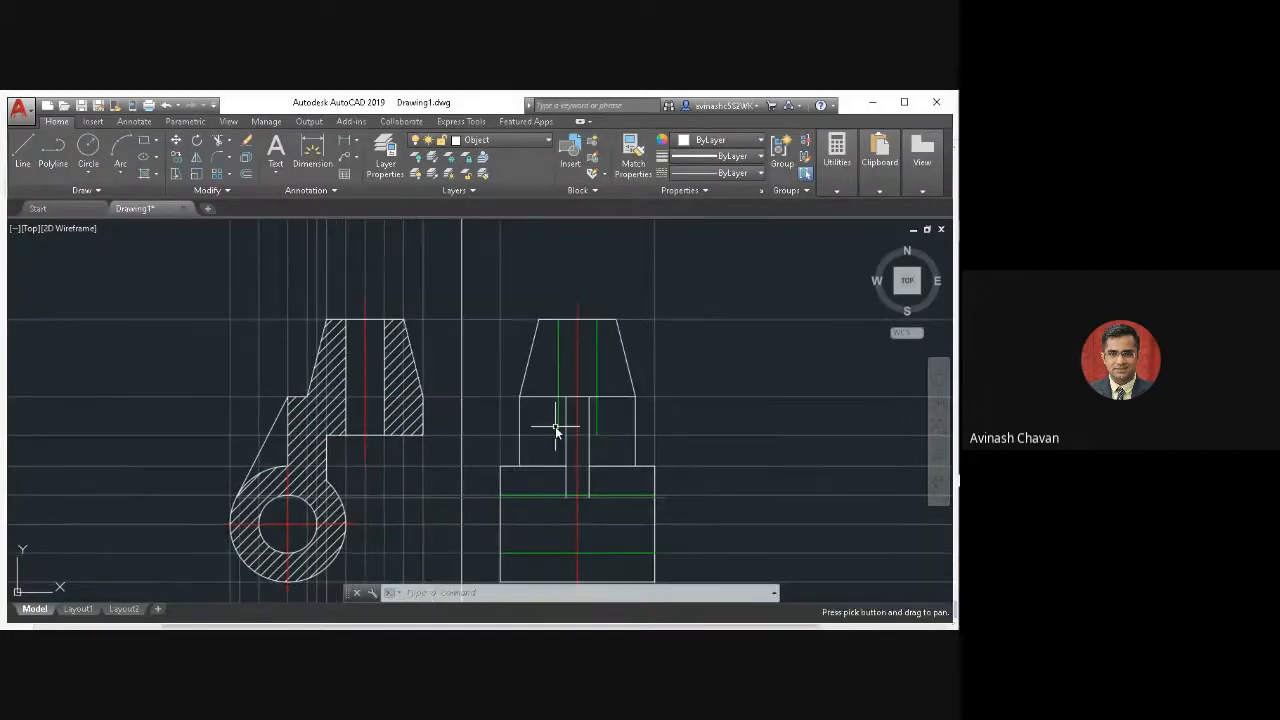
left_click(502, 140)
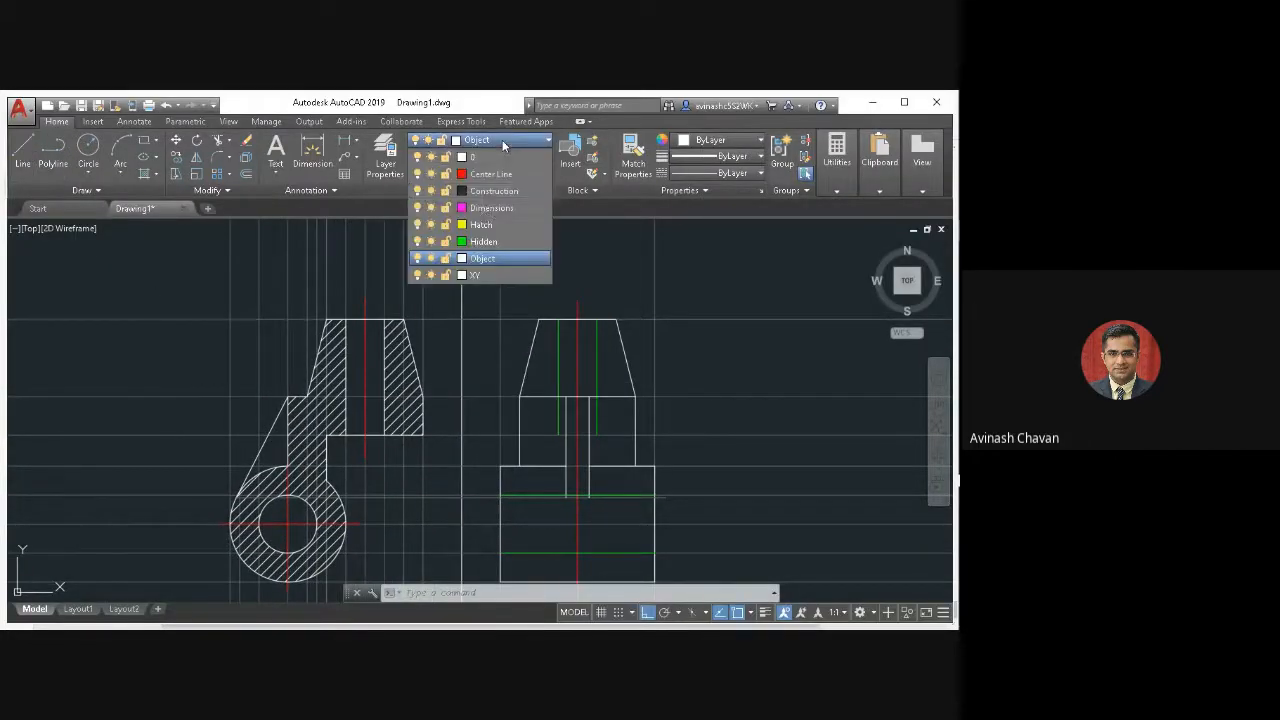
left_click(480, 241)
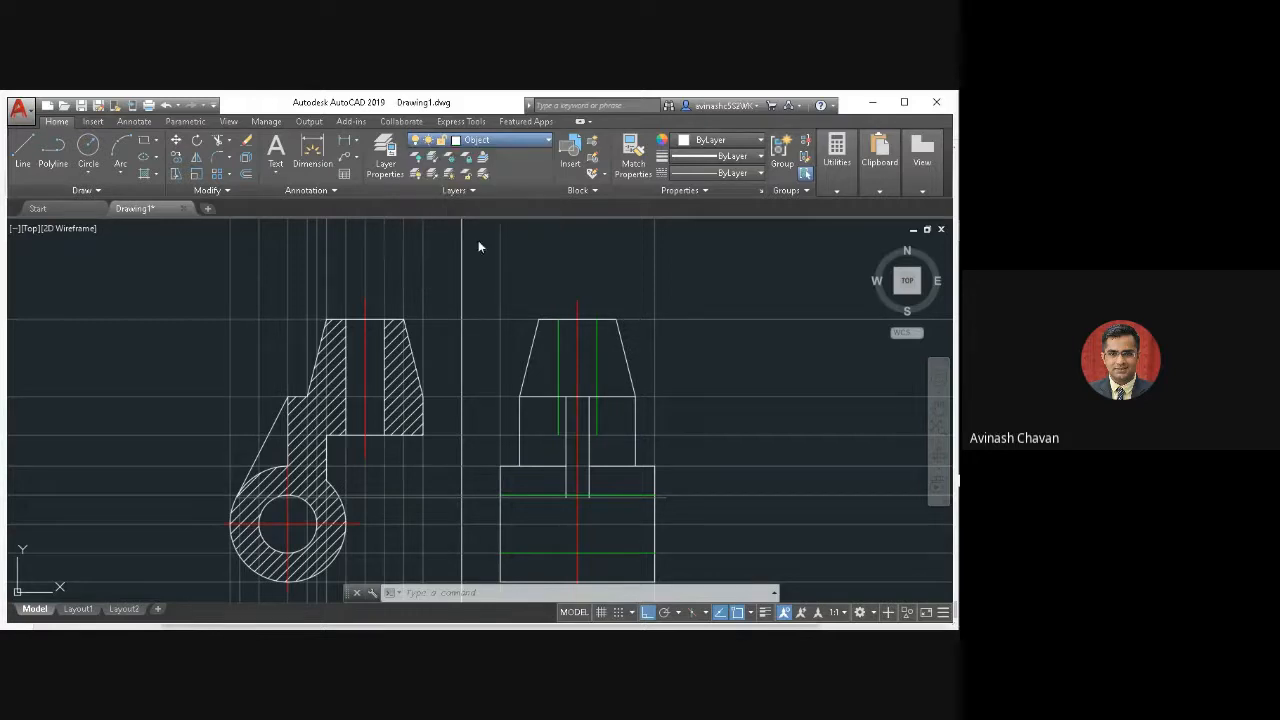
left_click(30, 155)
scroll(546, 464, "up", 2)
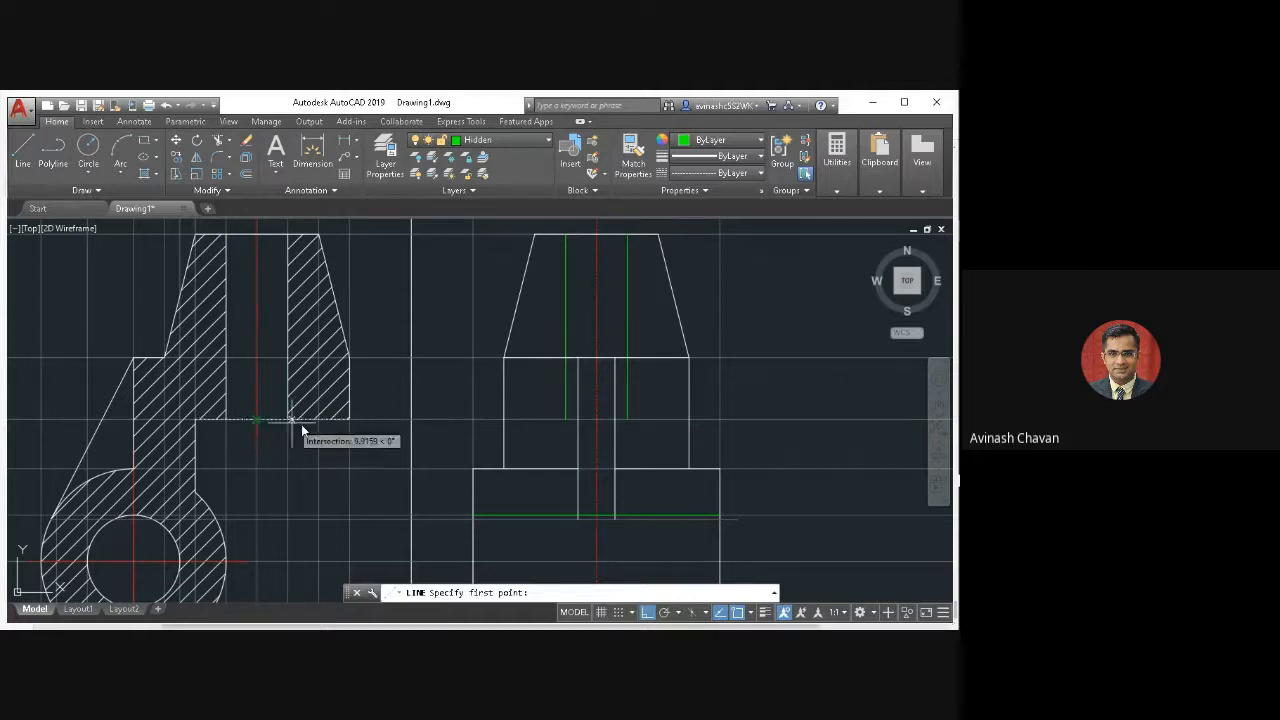
left_click(504, 420)
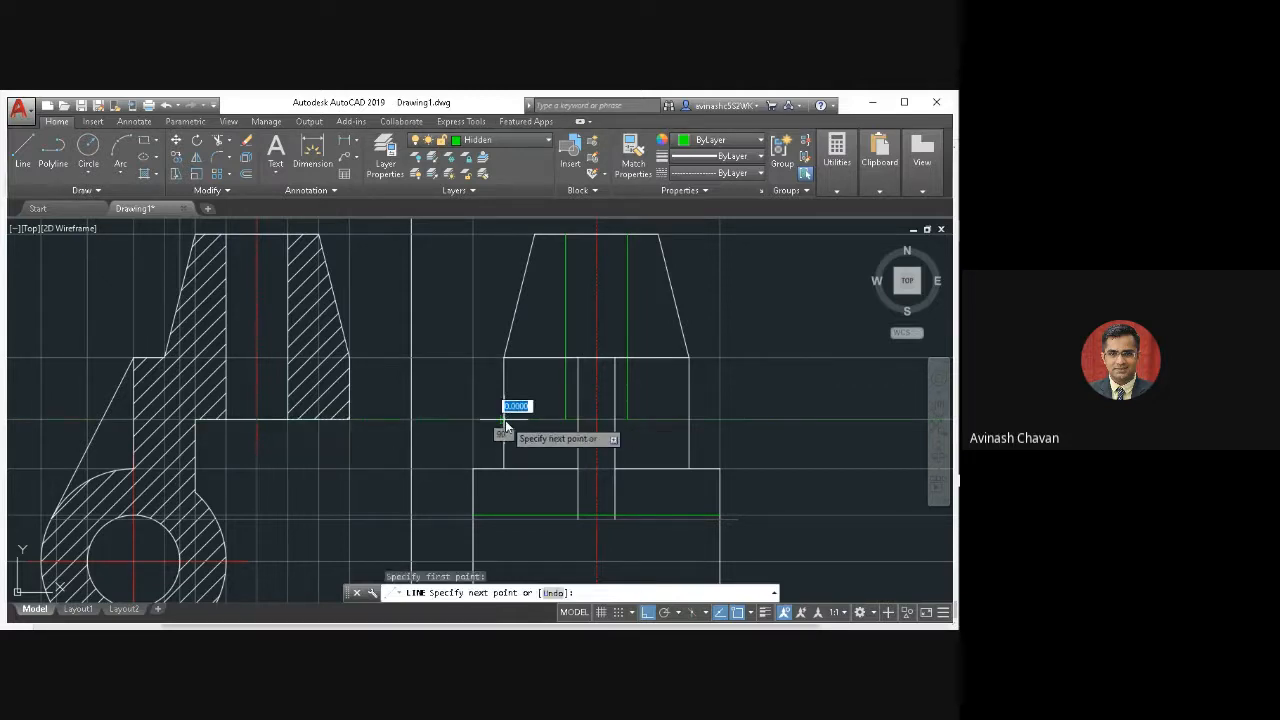
left_click(688, 419)
key("Escape")
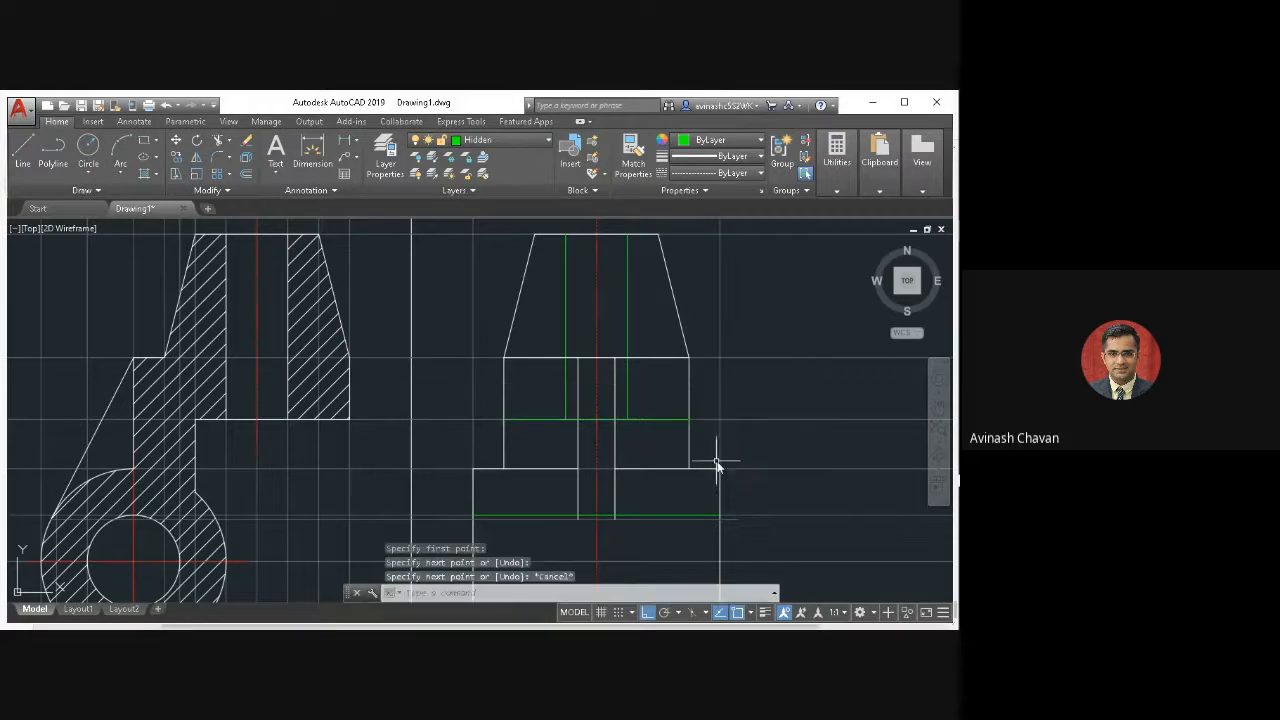
Examine the sectional front, top and left-hand side views together for completeness and alignment.
scroll(694, 428, "down", 4)
middle_click_drag(741, 420, 661, 410)
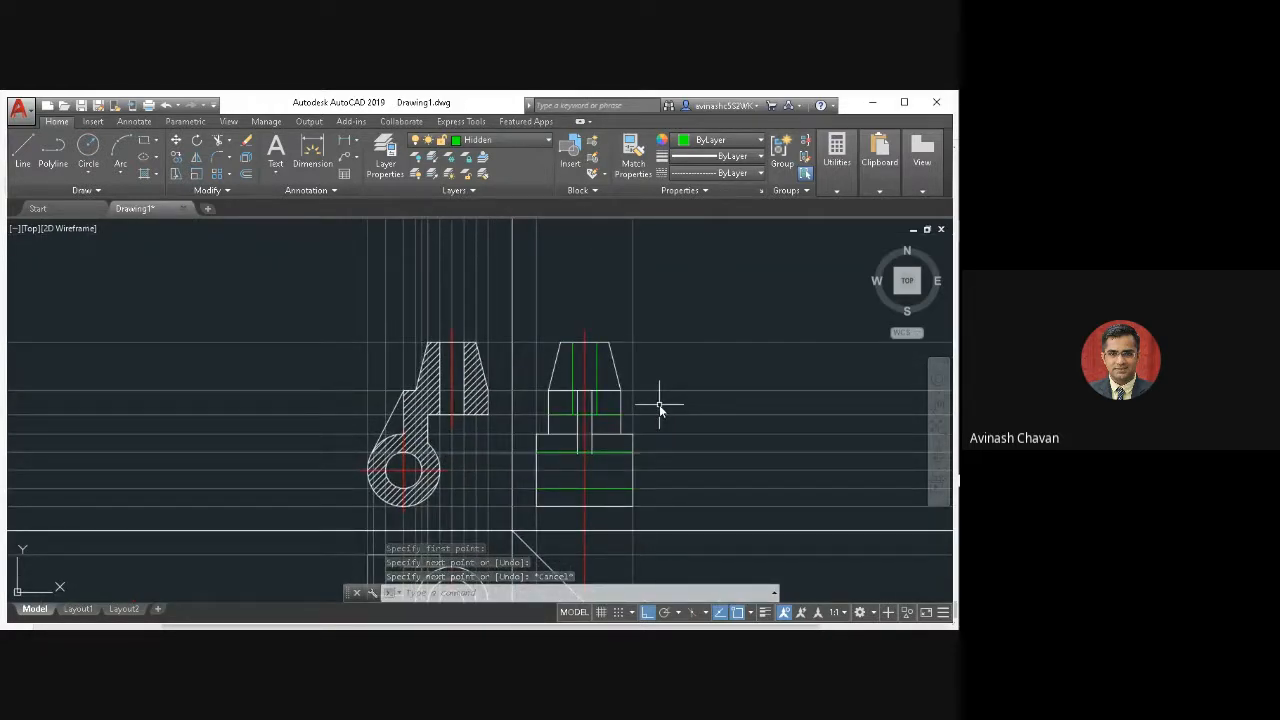
middle_click_drag(659, 407, 728, 407)
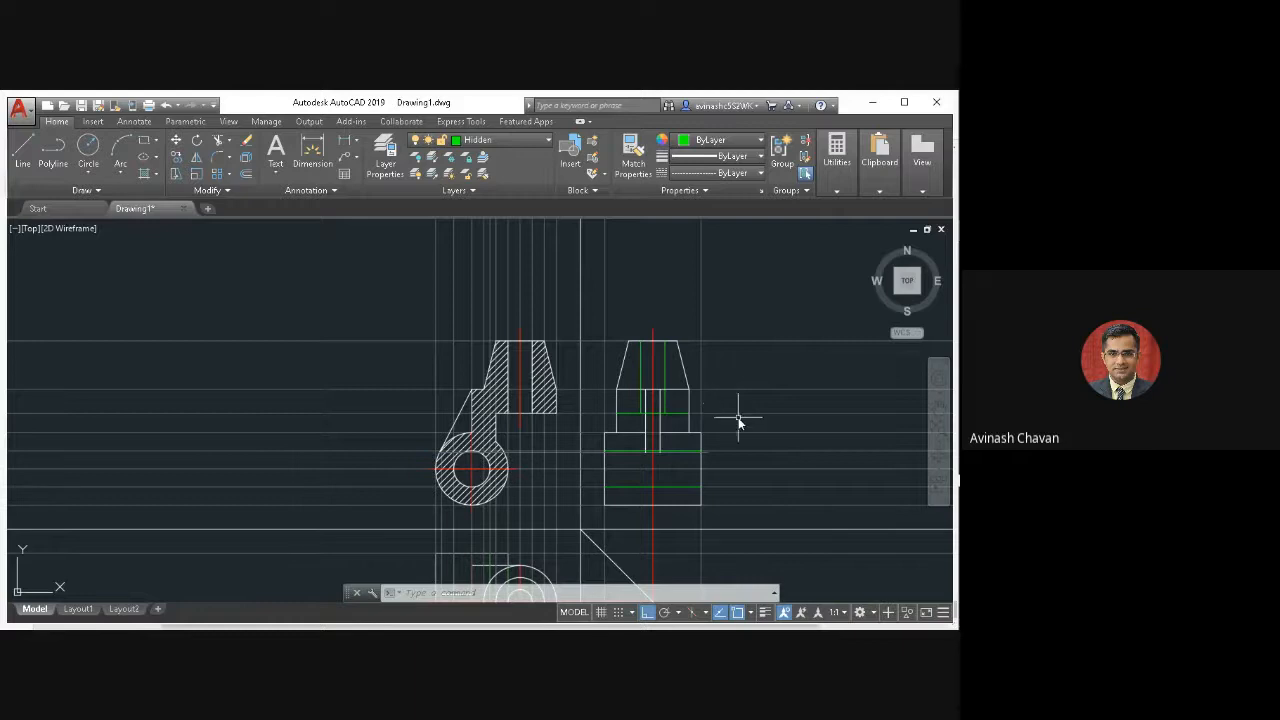
middle_click_drag(740, 420, 674, 340)
middle_click_drag(709, 390, 653, 392)
scroll(414, 450, "down", 2)
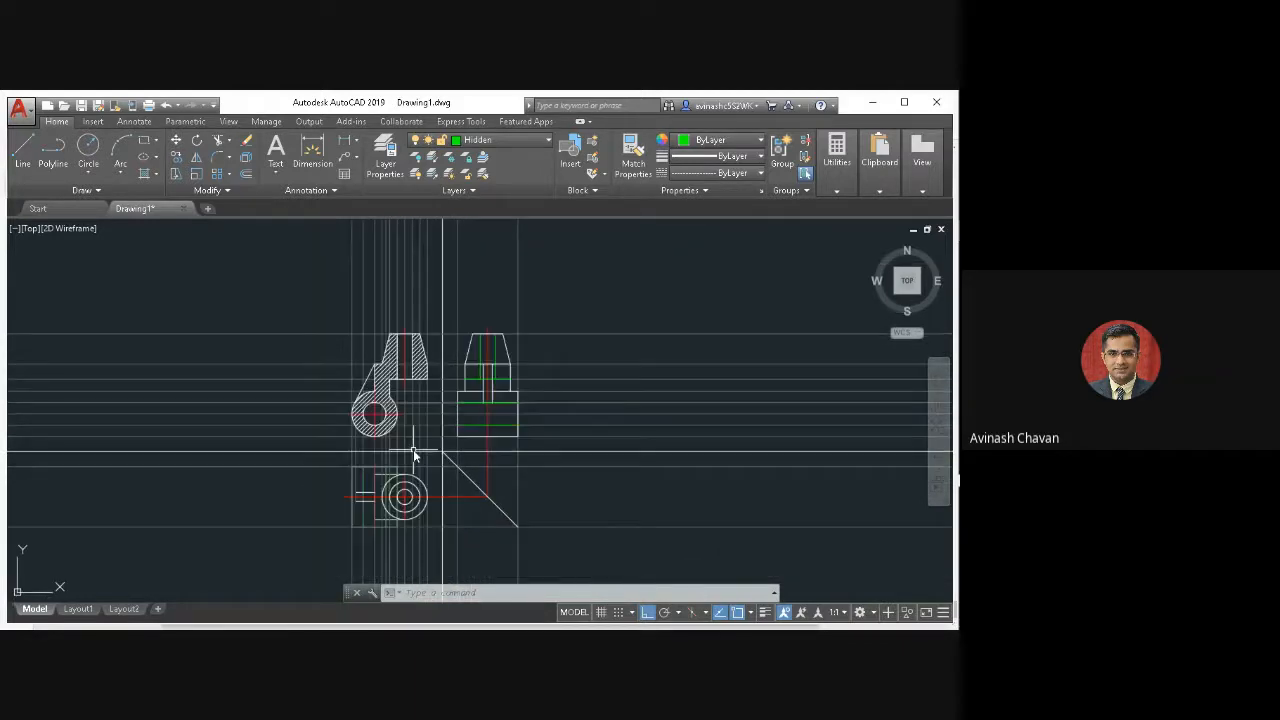
mouse_move(414, 450)
middle_mouse_down()
mouse_move(530, 427)
mouse_move(423, 408)
middle_mouse_up()
scroll(530, 427, "up", 2)
scroll(625, 460, "down", 4)
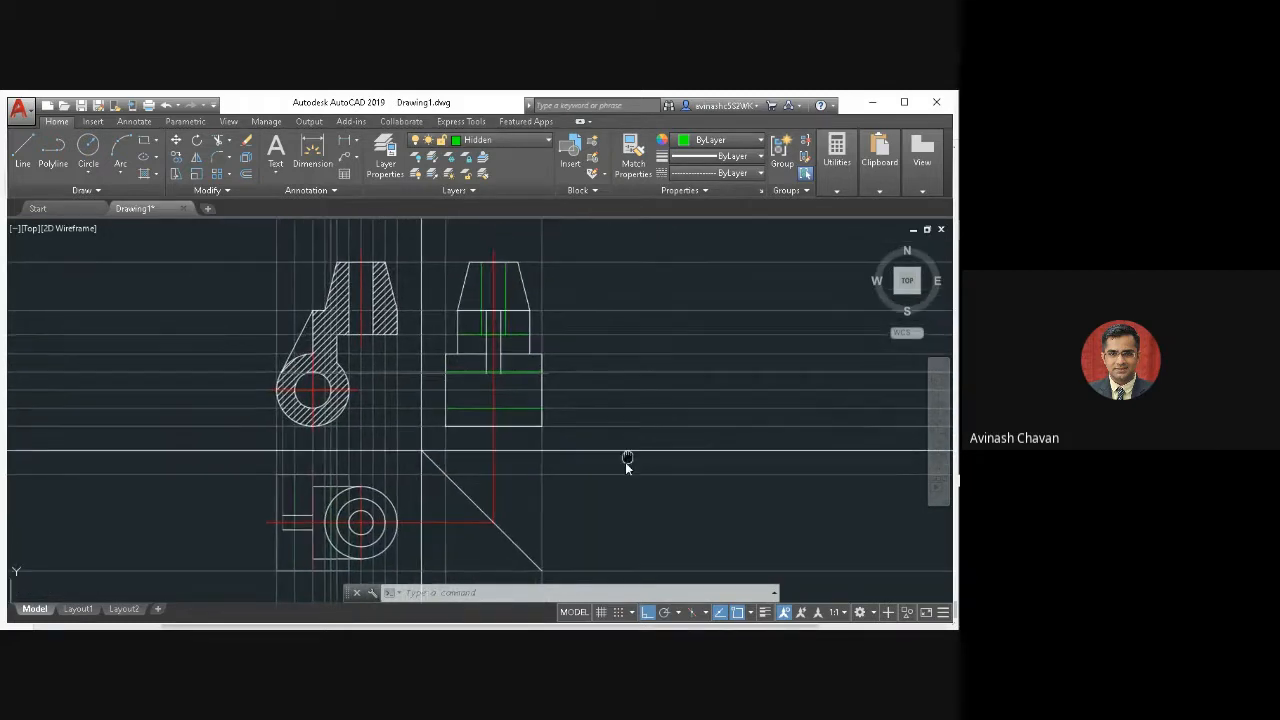
middle_click_drag(590, 468, 500, 453)
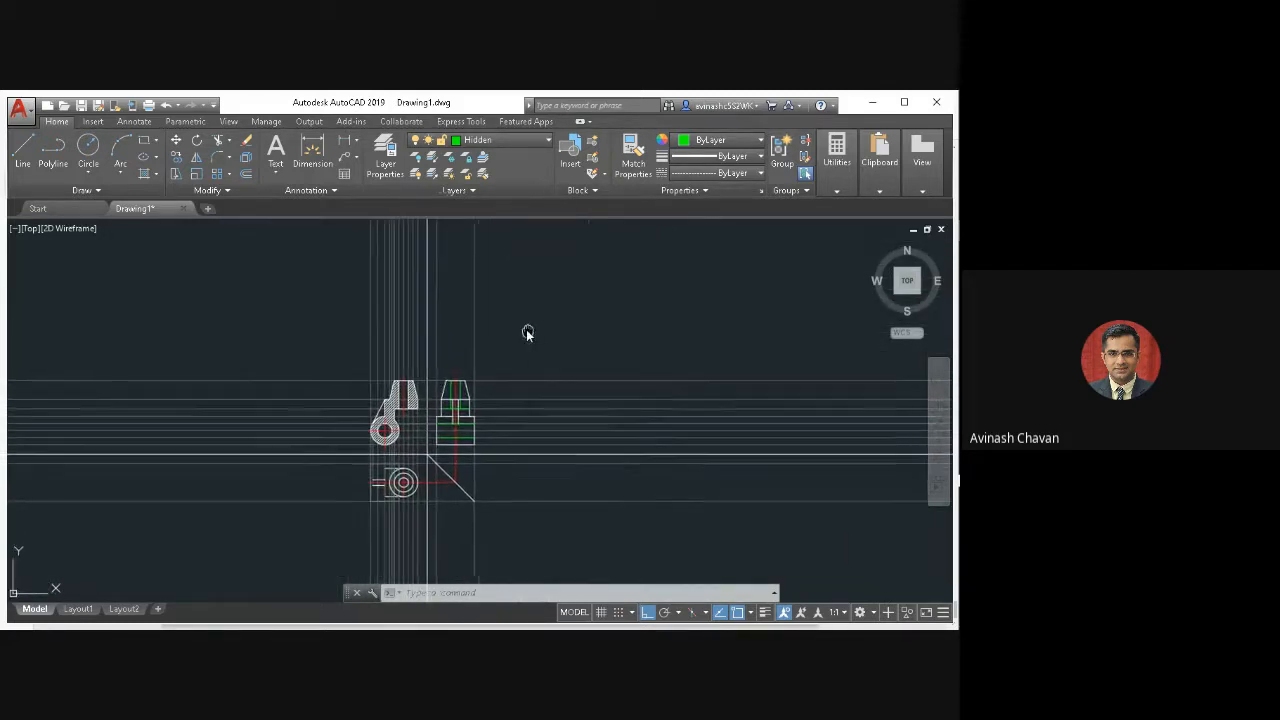
middle_click_drag(526, 331, 491, 334)
scroll(400, 372, "up", 3)
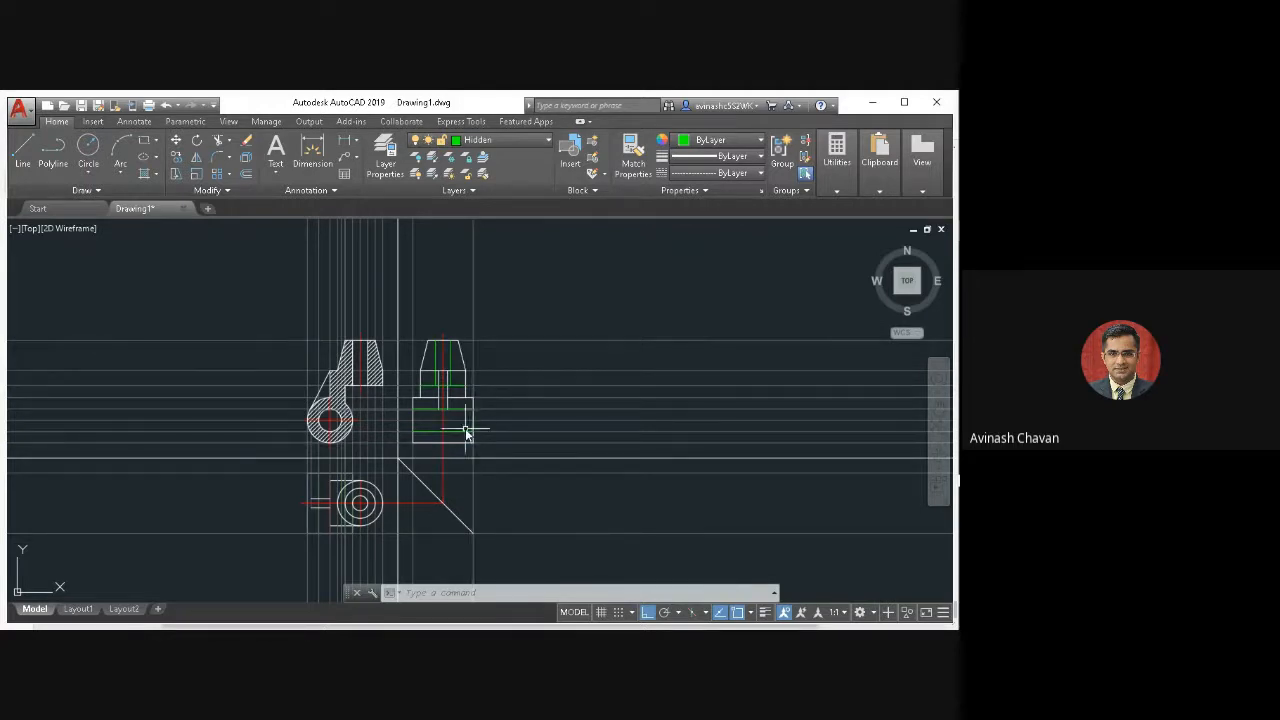
middle_click_drag(466, 429, 477, 427)
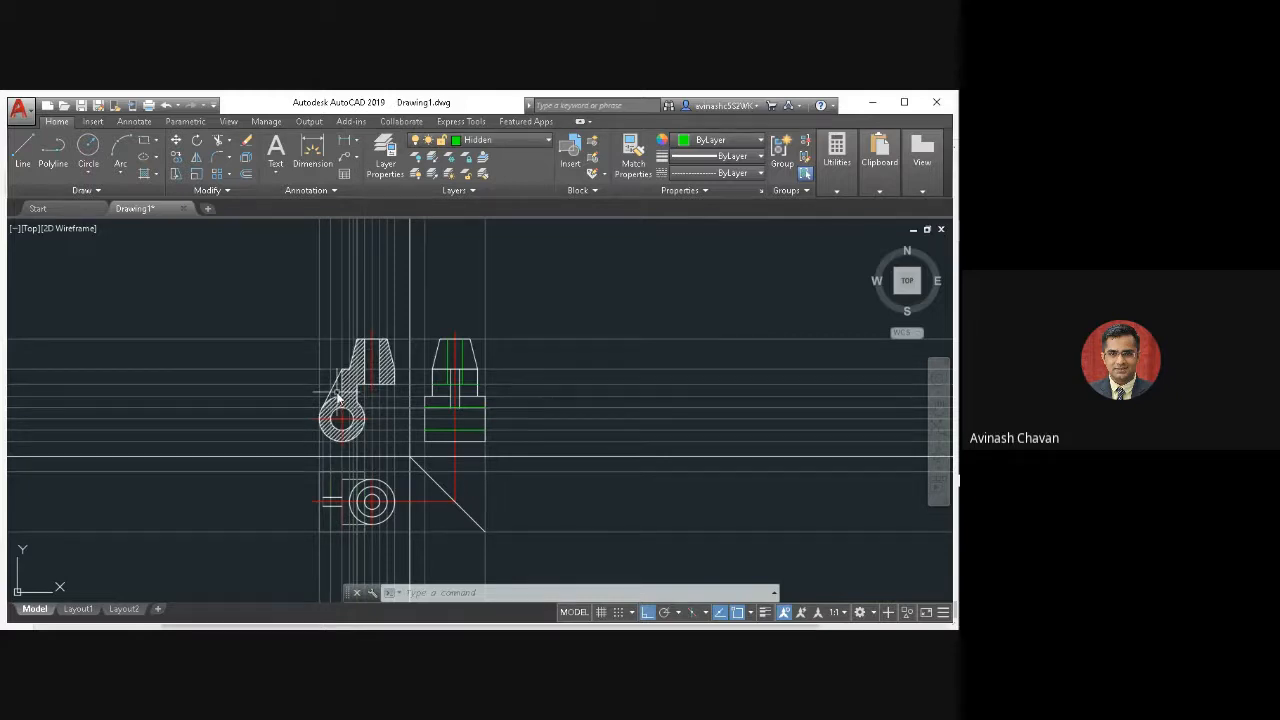
mouse_move(500, 363)
middle_mouse_down()
mouse_move(505, 328)
mouse_move(490, 350)
middle_mouse_up()
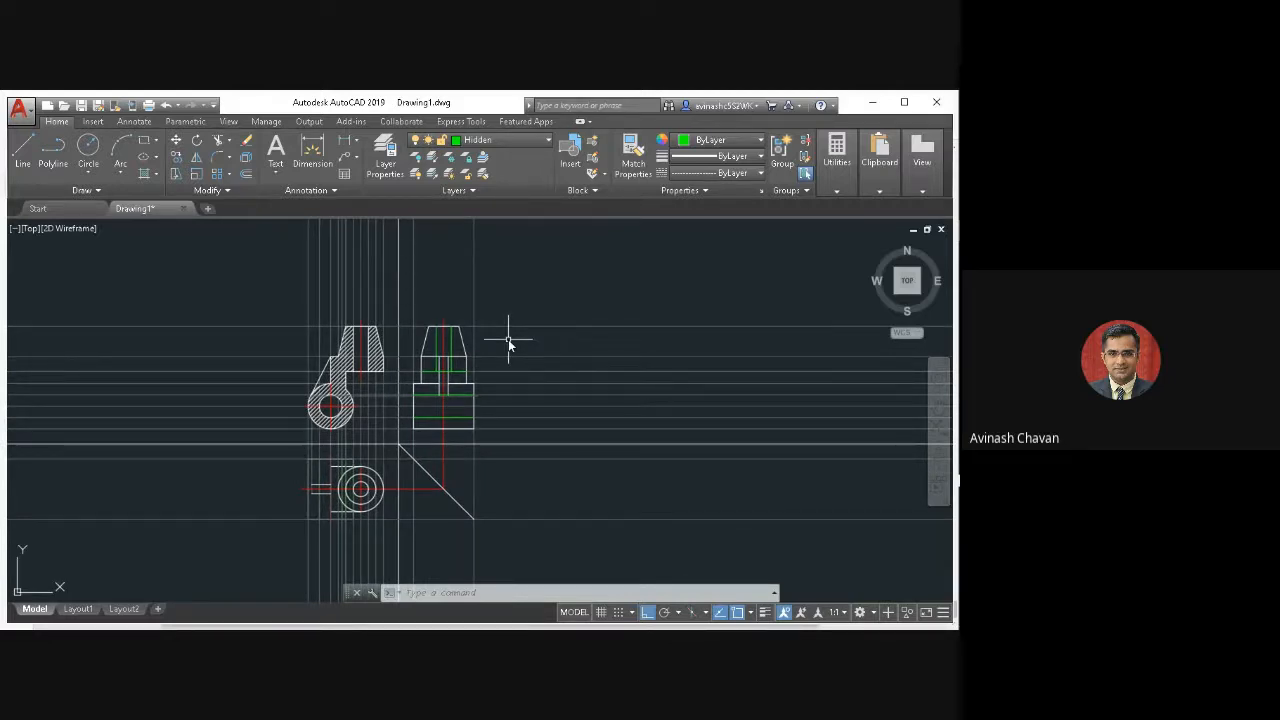
middle_click_drag(500, 357, 493, 353)
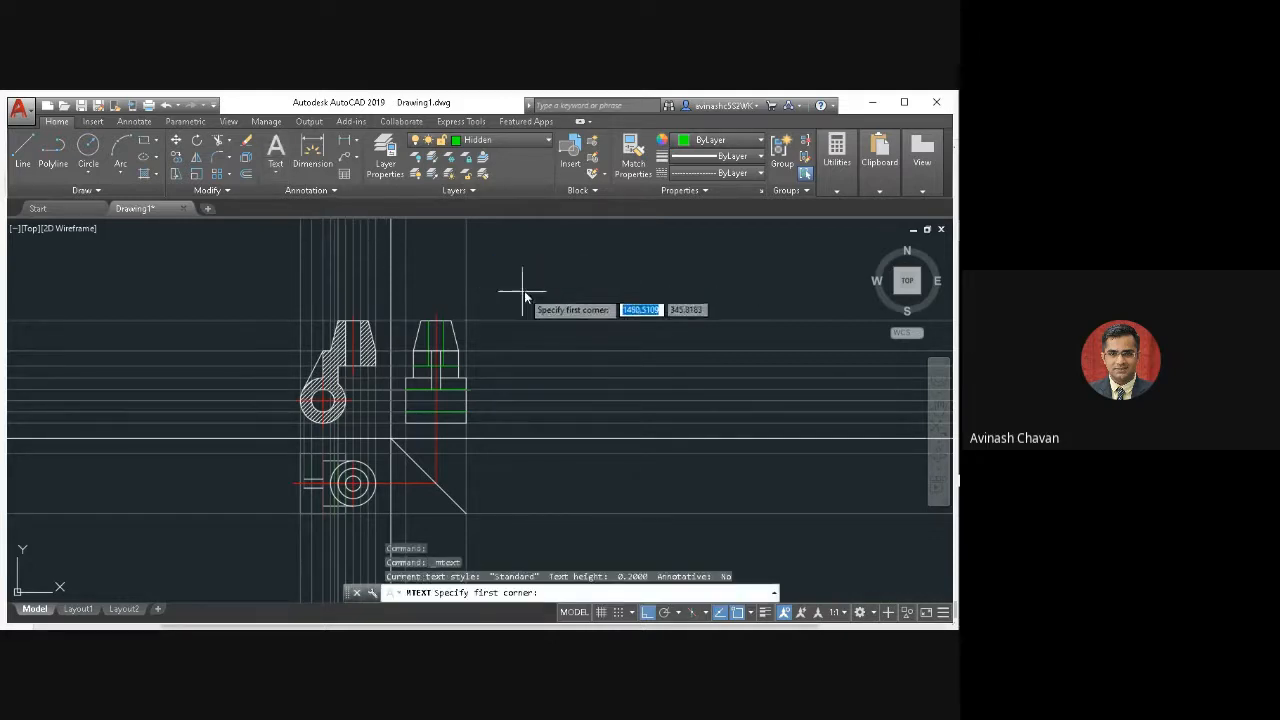
Place a multiline text box with text height 8 in the empty area beyond the side view.
middle_click_drag(529, 286, 383, 403)
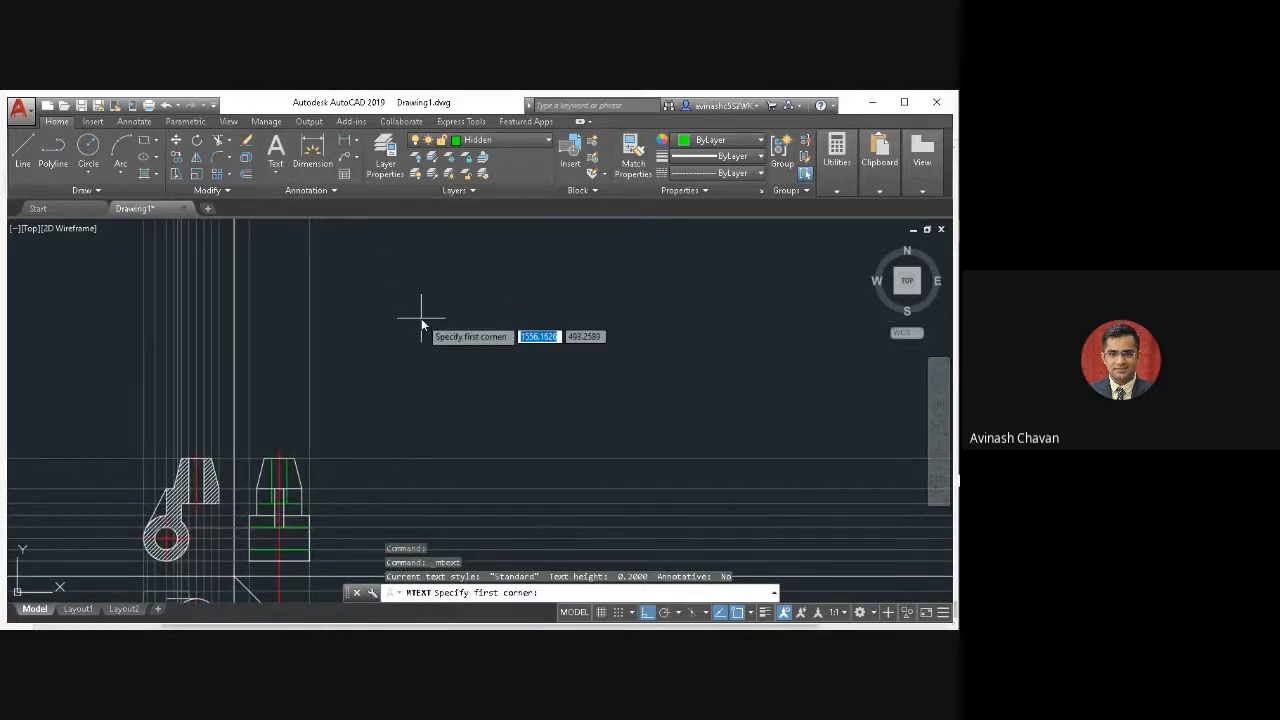
key("Escape")
type("T")
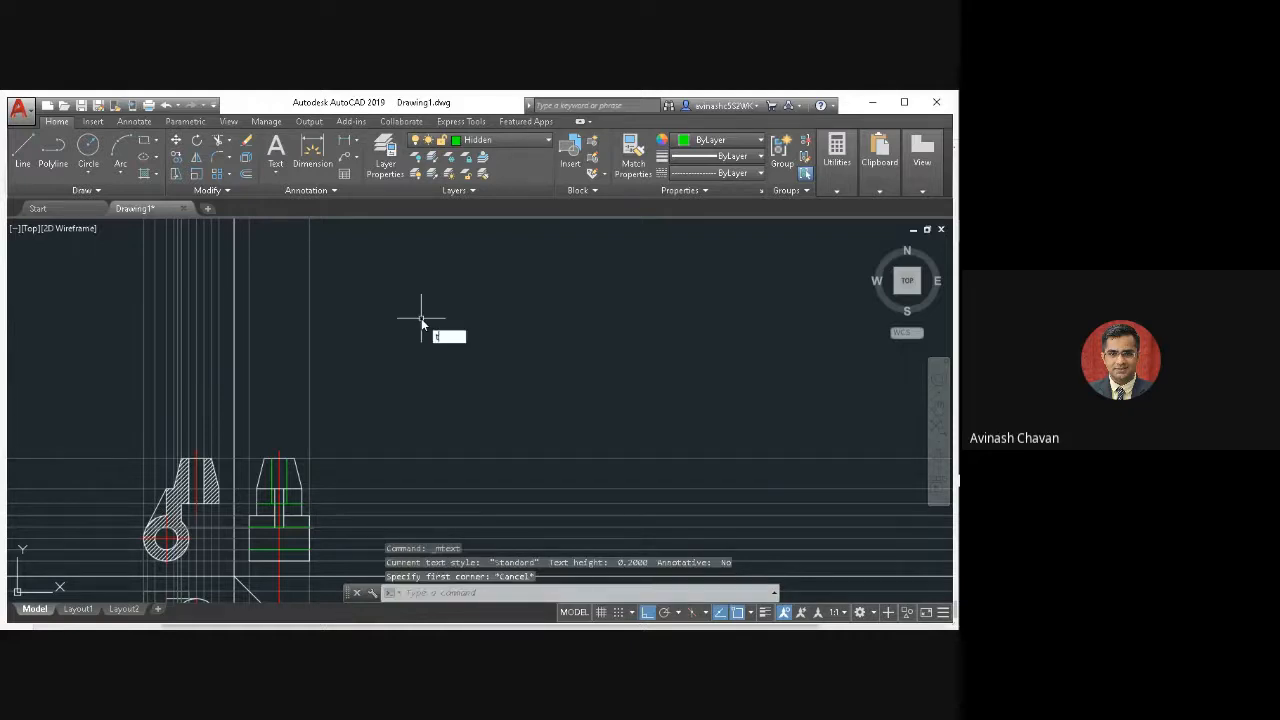
key("Return")
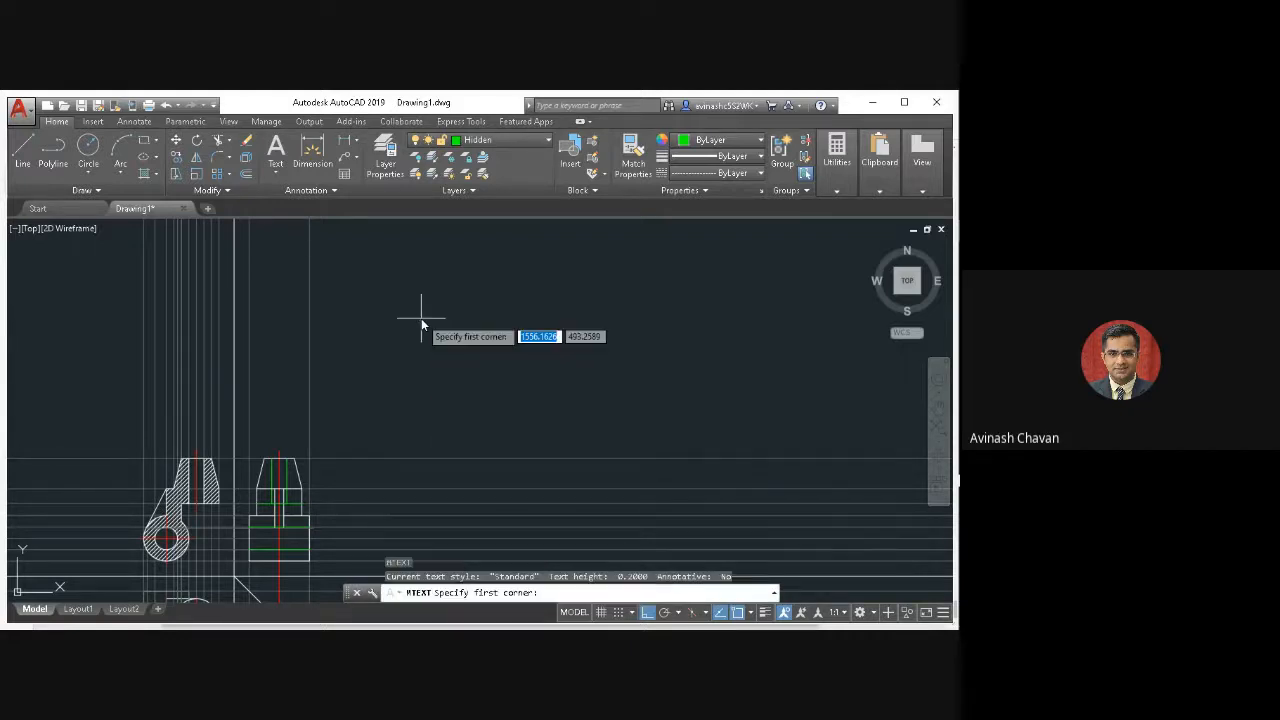
left_click(469, 300)
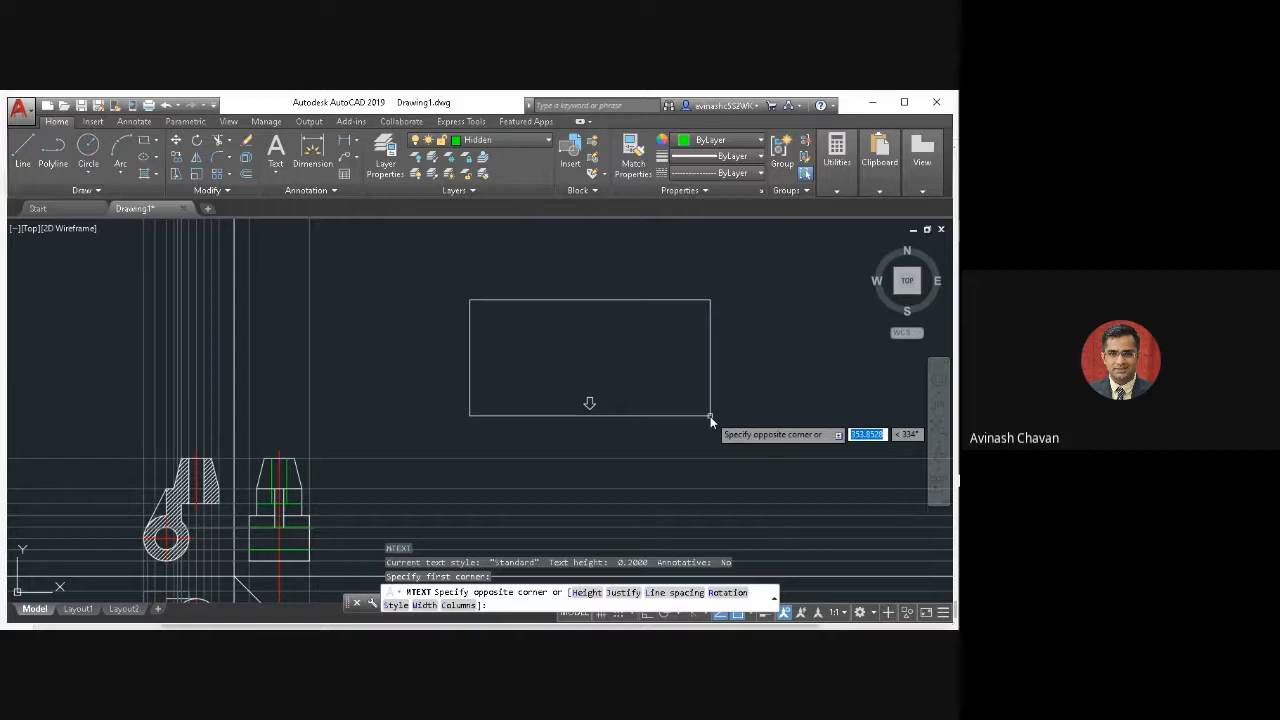
type("h")
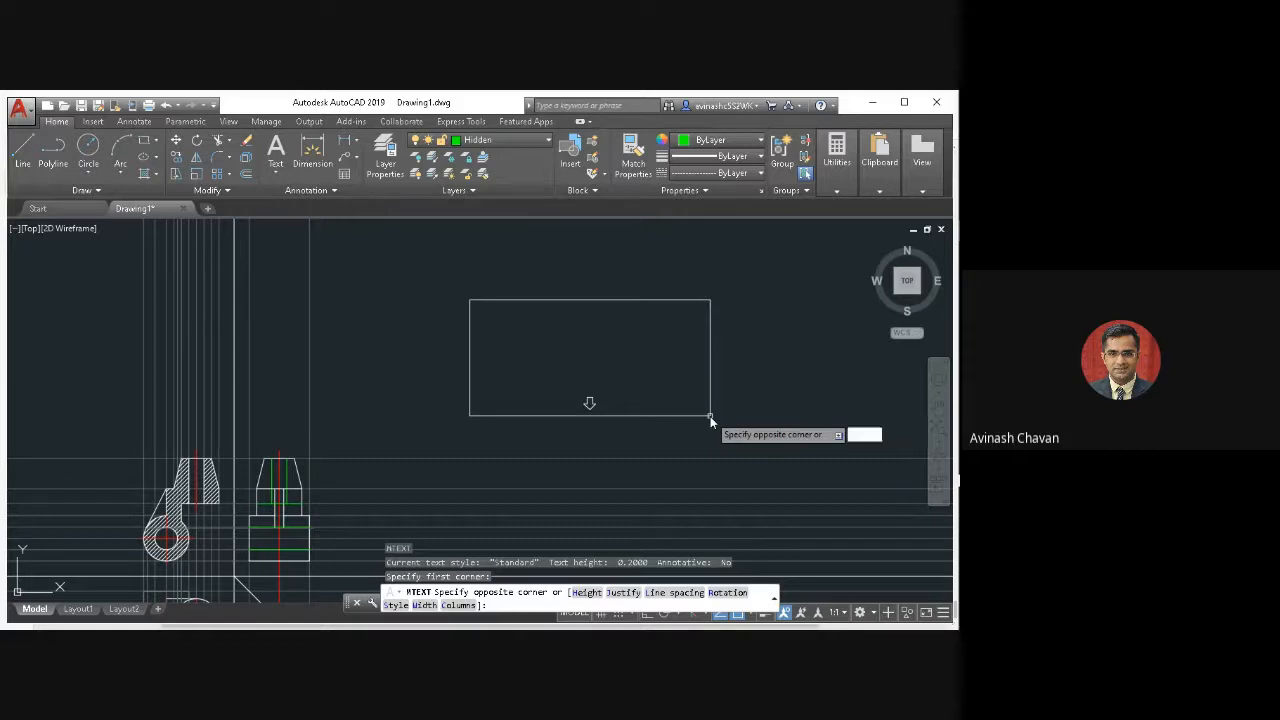
key("Return")
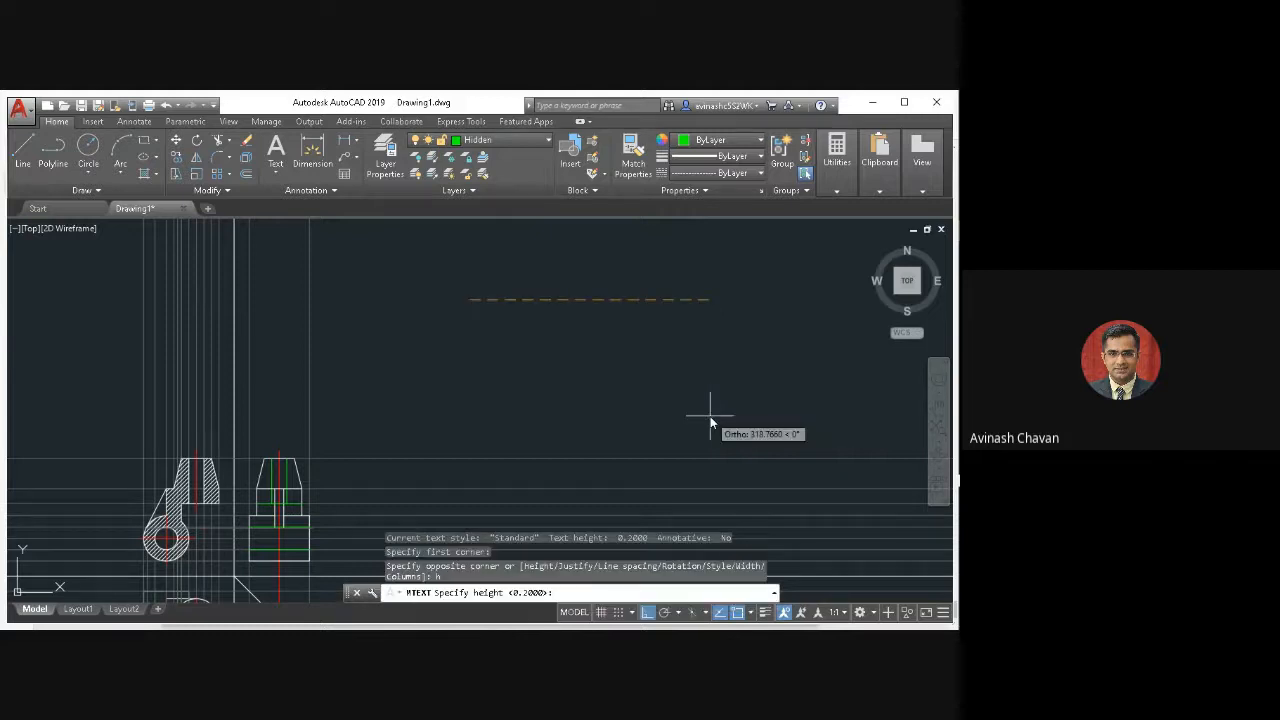
type("8")
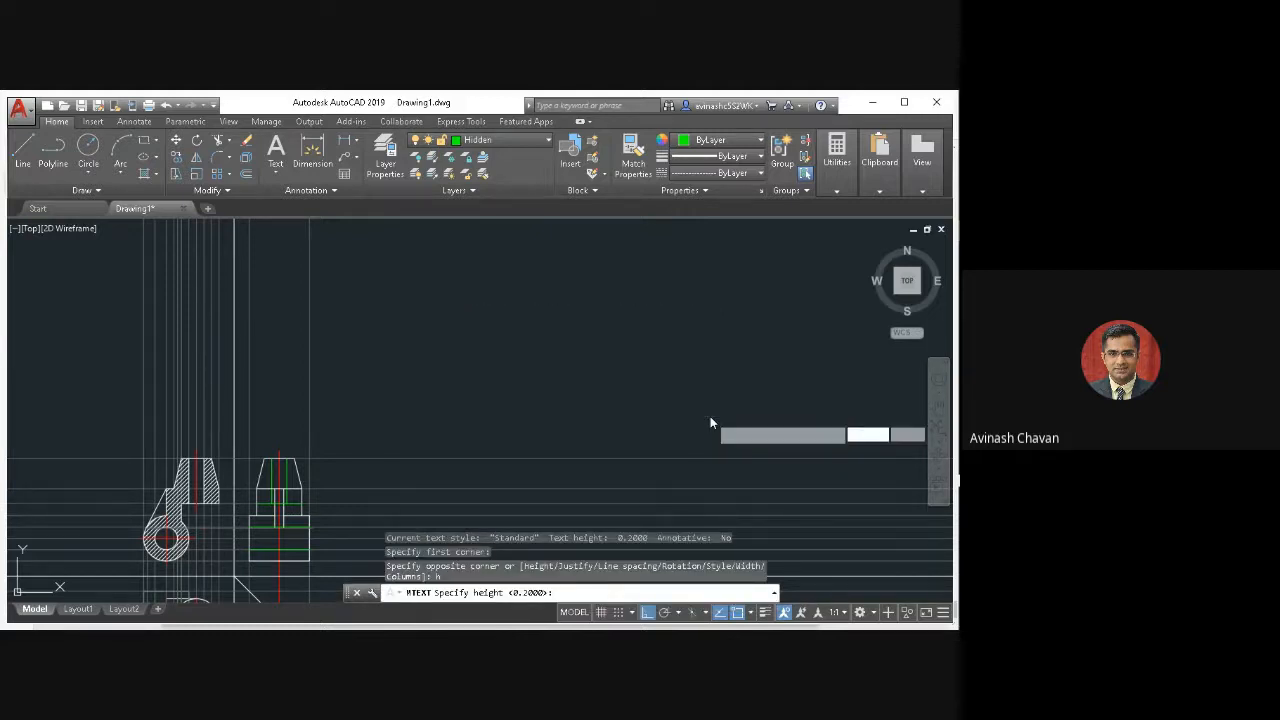
key("Return")
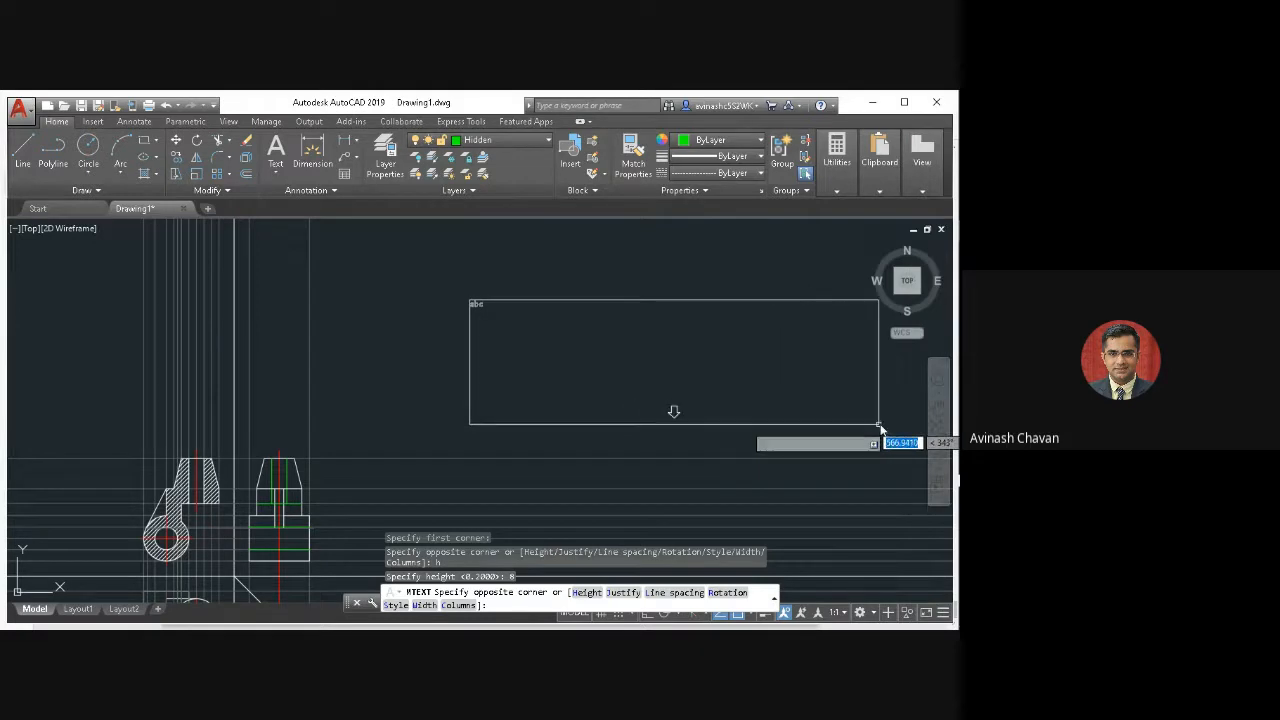
key("Escape")
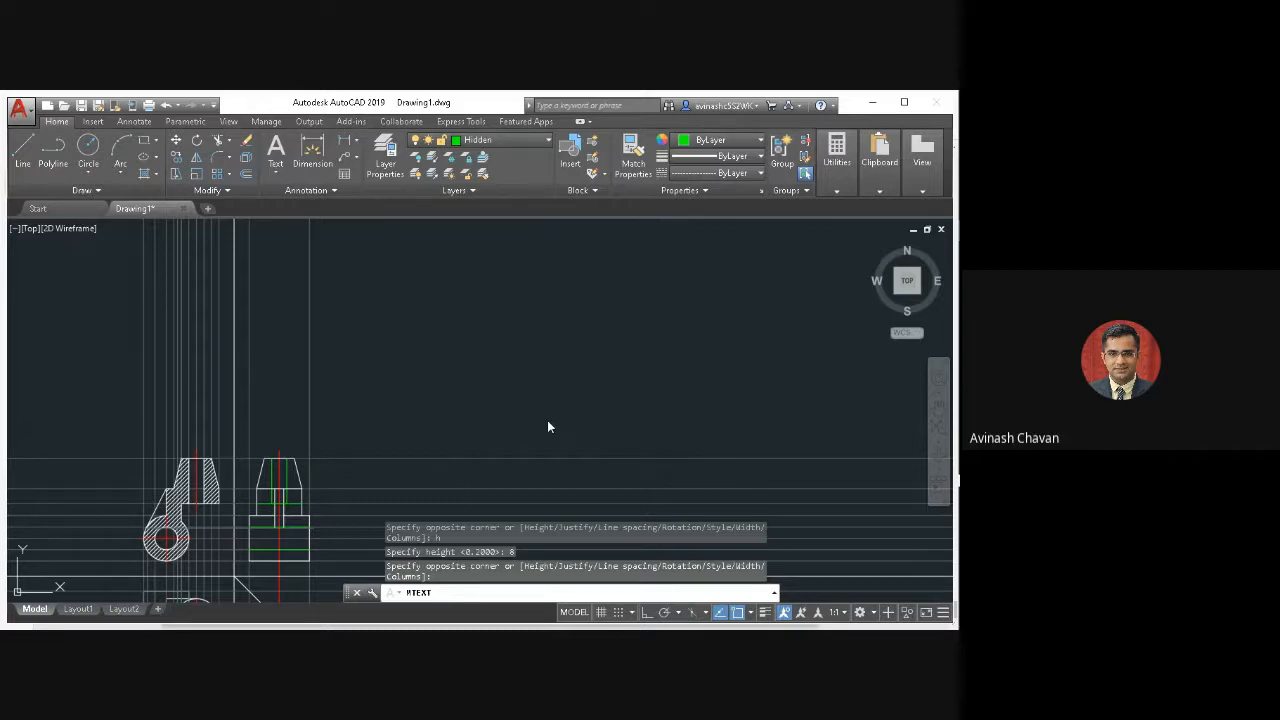
left_click(643, 397)
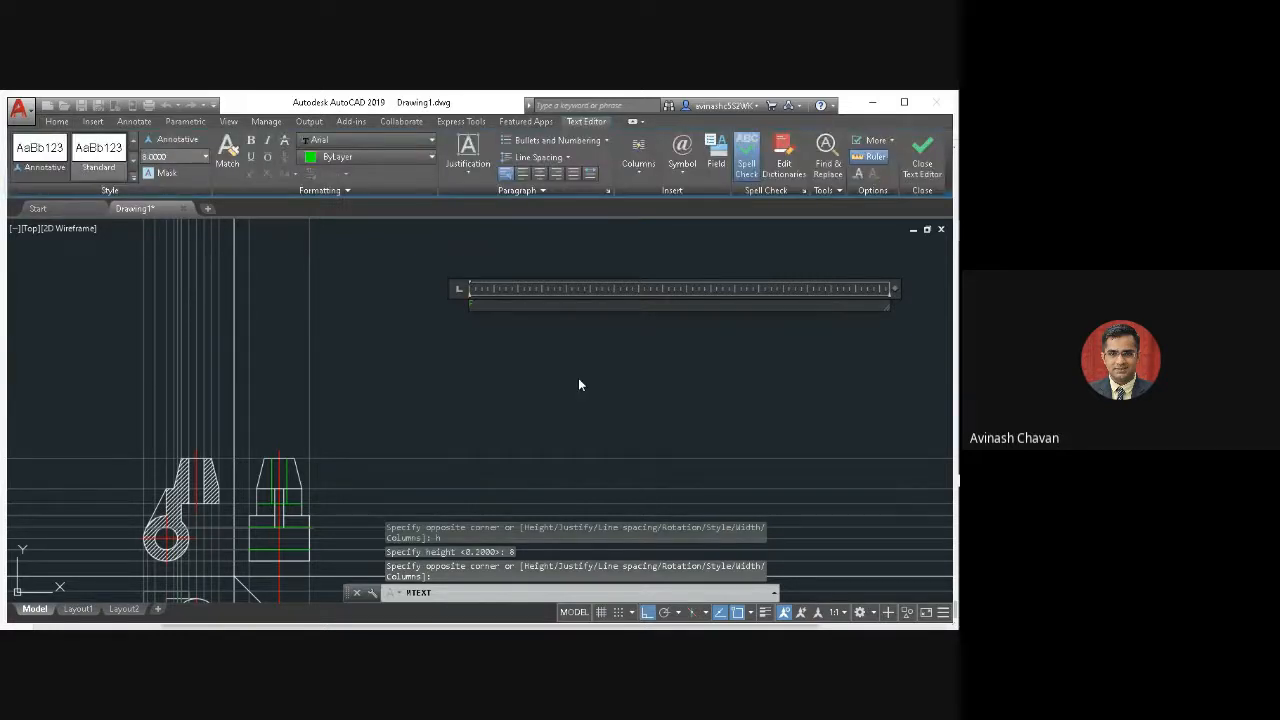
Enter the text FRONT VIEW in capitals and finish the text object.
type("Front")
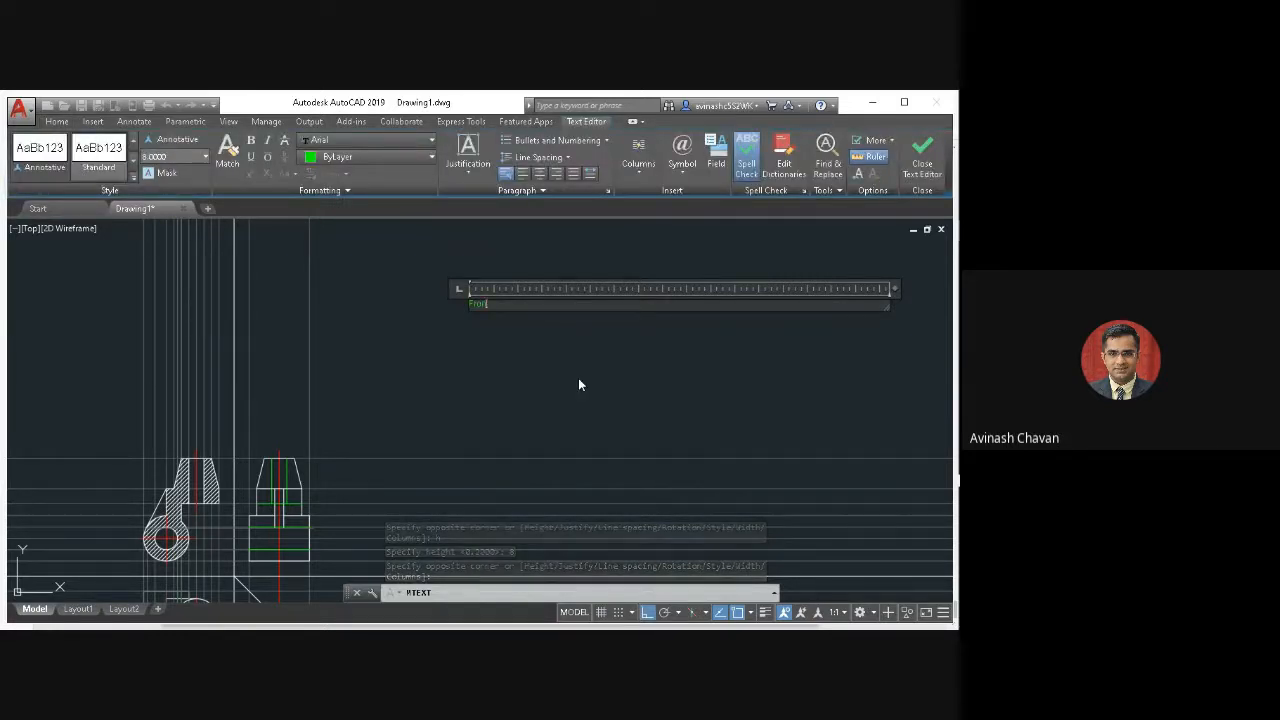
type(" View")
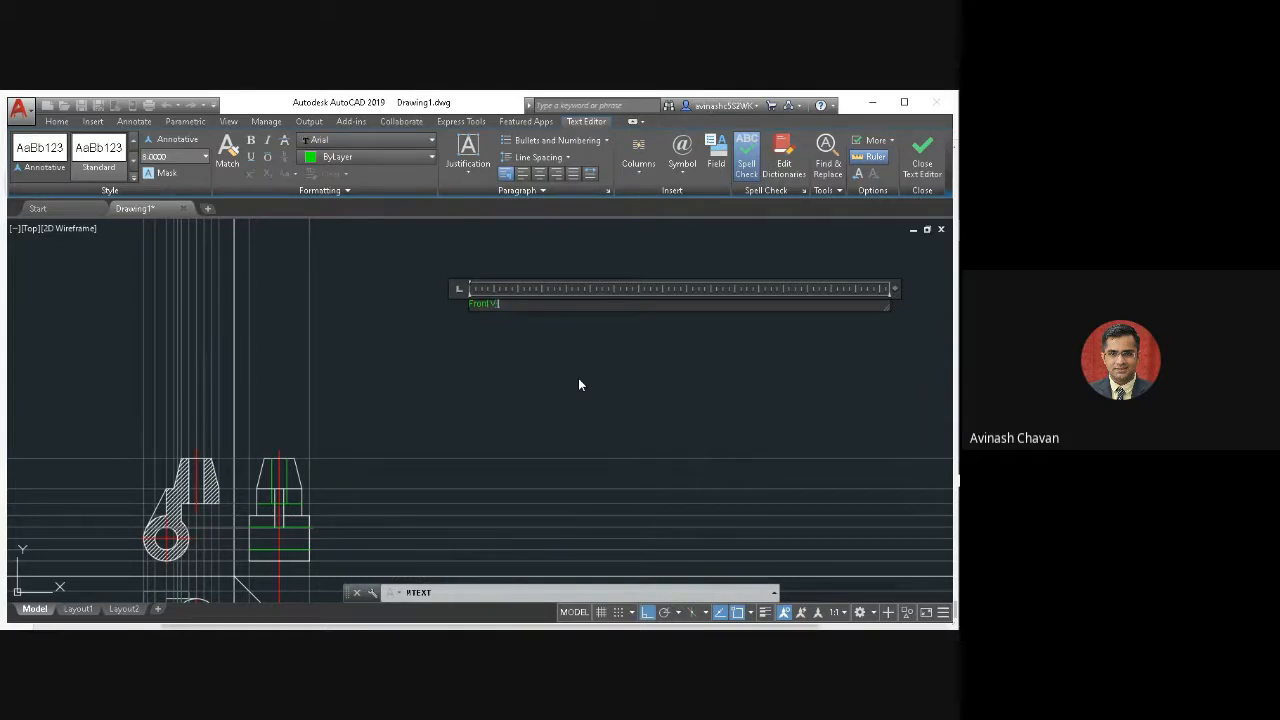
key("BackSpace")
key("BackSpace")
key("BackSpace")
key("BackSpace")
key("BackSpace")
key("BackSpace")
key("BackSpace")
key("BackSpace")
key("BackSpace")
type("RONT VIEW")
left_click(485, 350)
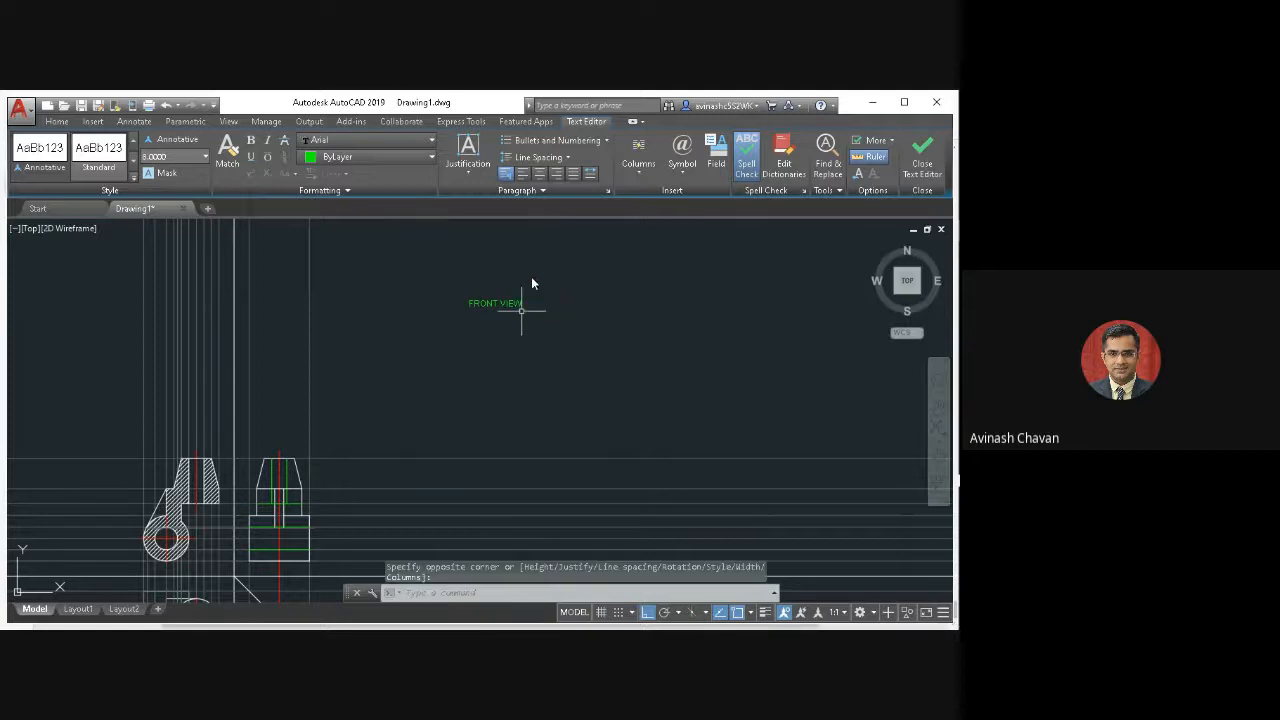
key("Escape")
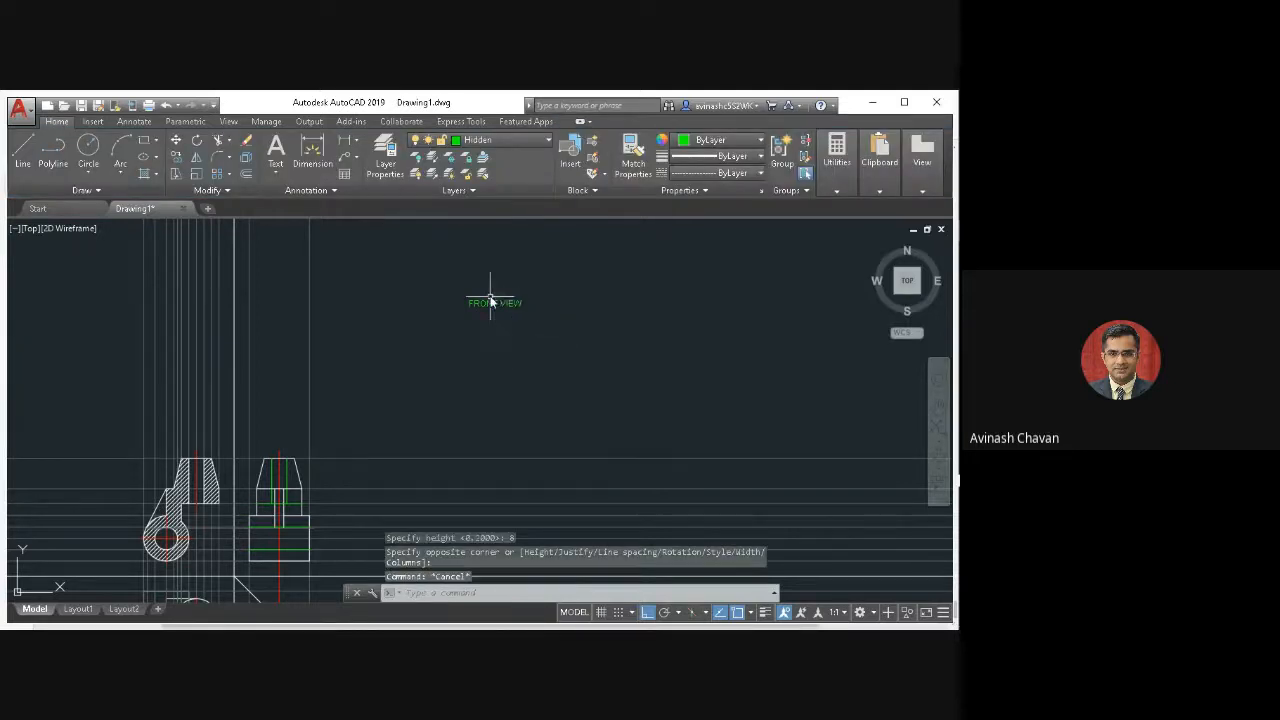
Move the FRONT VIEW text to the Object layer.
middle_click_drag(490, 316, 514, 321)
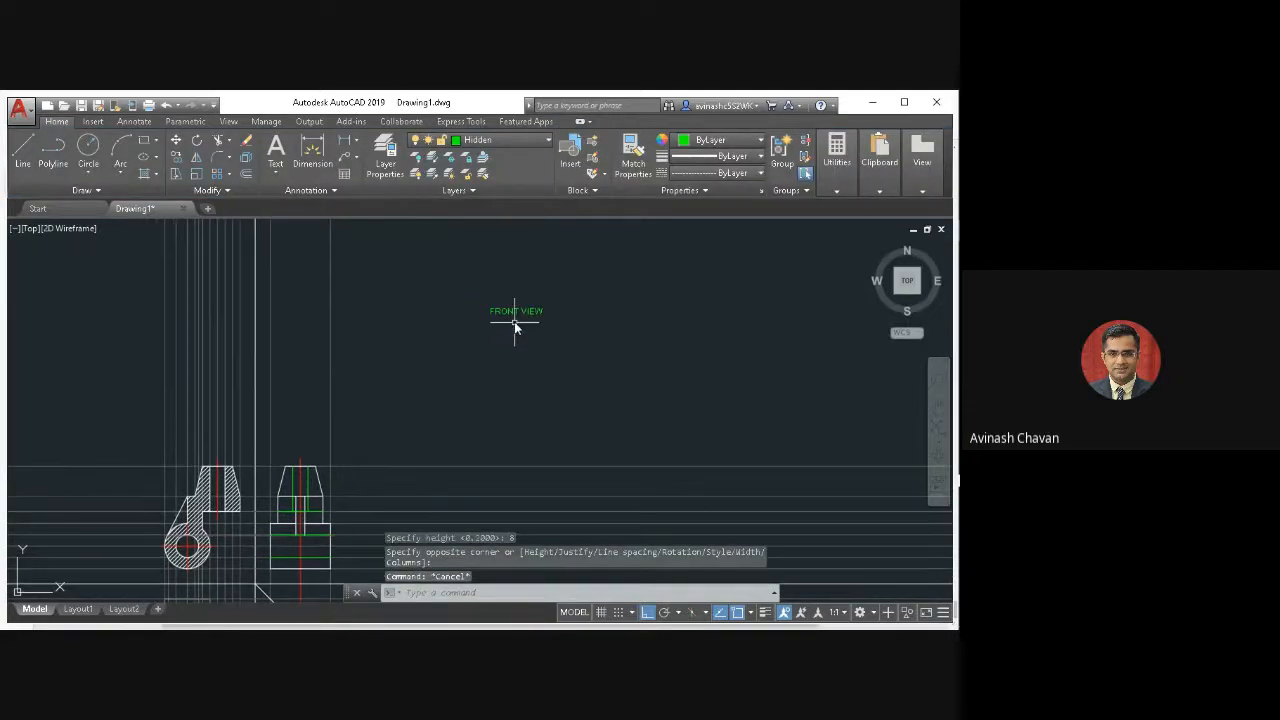
left_click(507, 315)
left_click(482, 140)
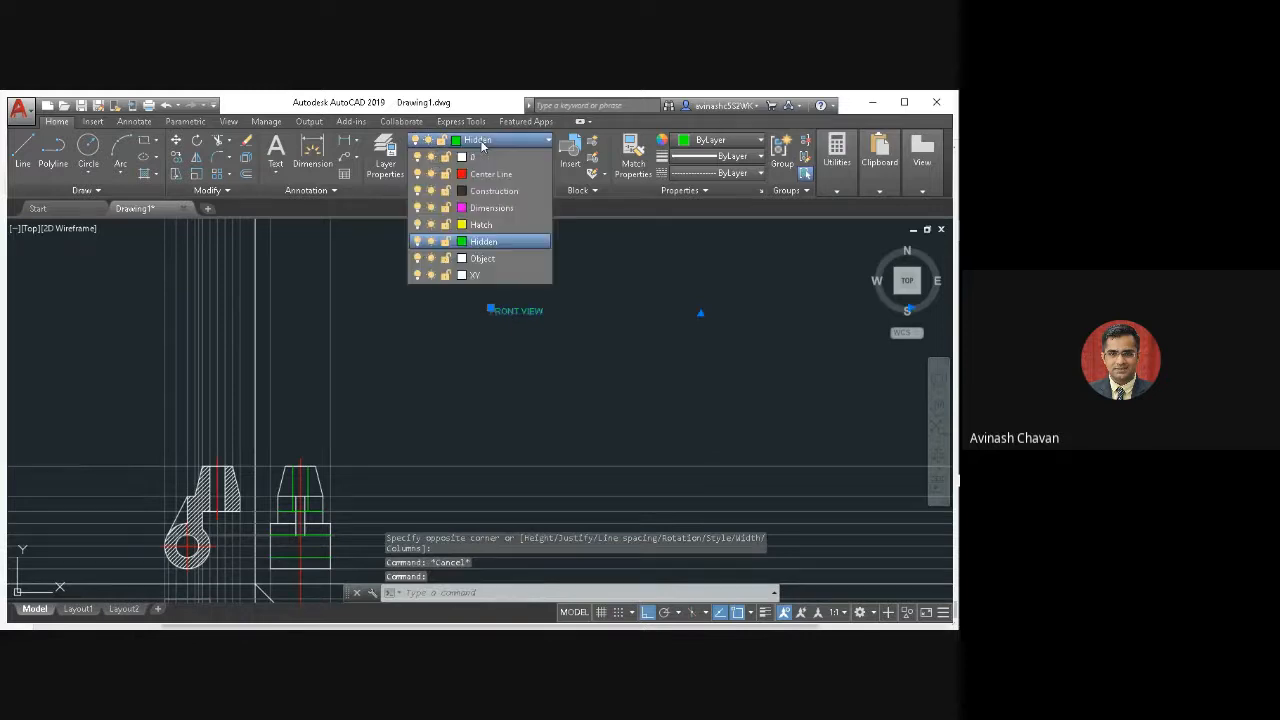
left_click(483, 258)
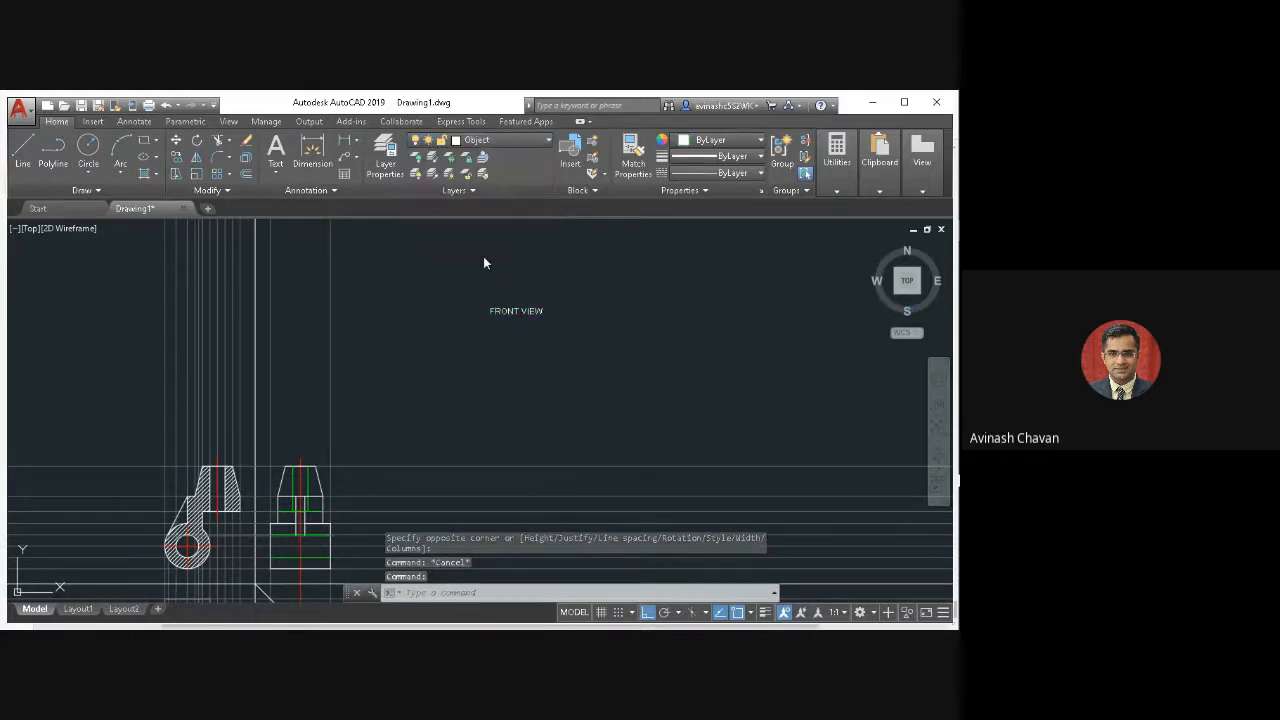
key("Escape")
Copy the FRONT VIEW text to the clipboard.
scroll(530, 320, "up", 2)
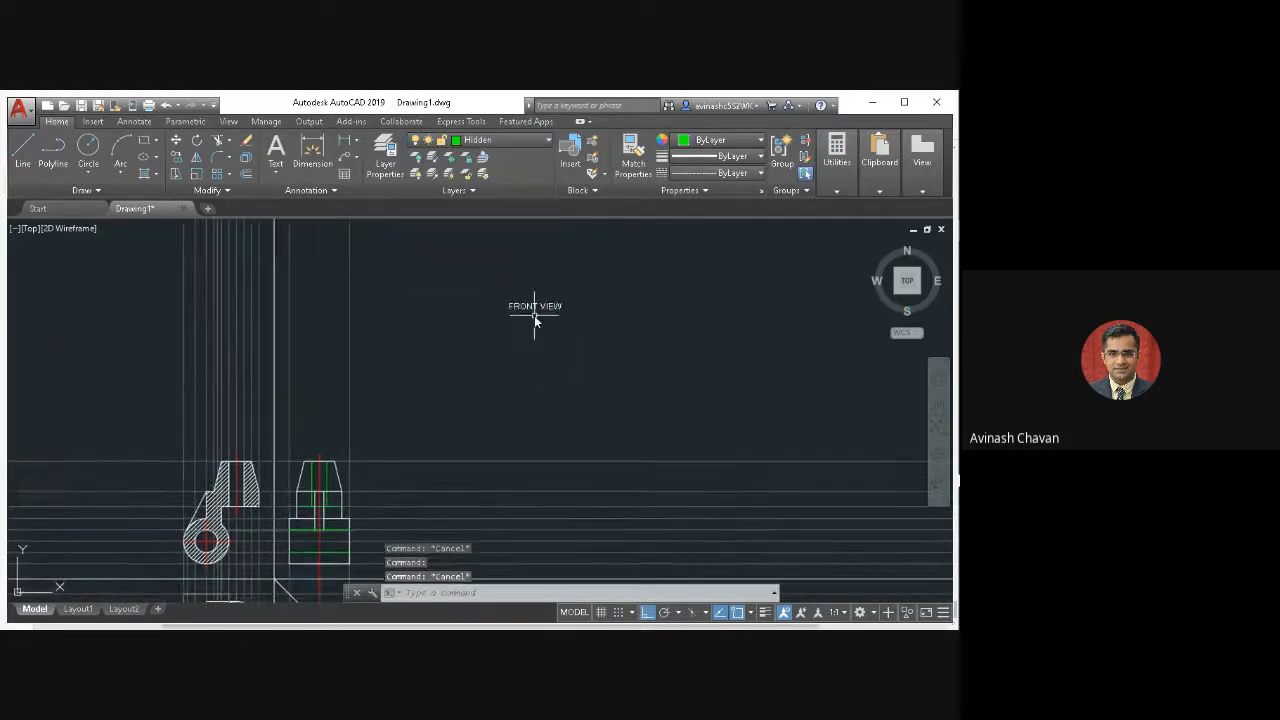
left_click(518, 312)
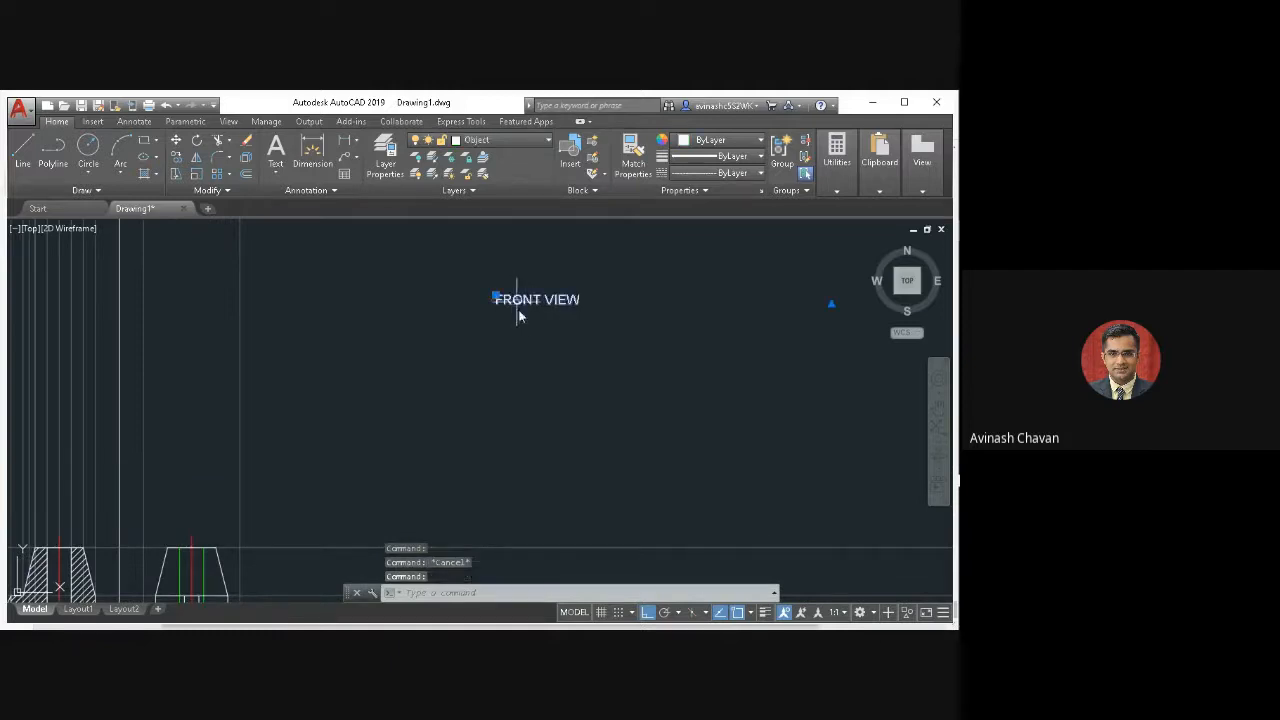
scroll(577, 321, "down", 2)
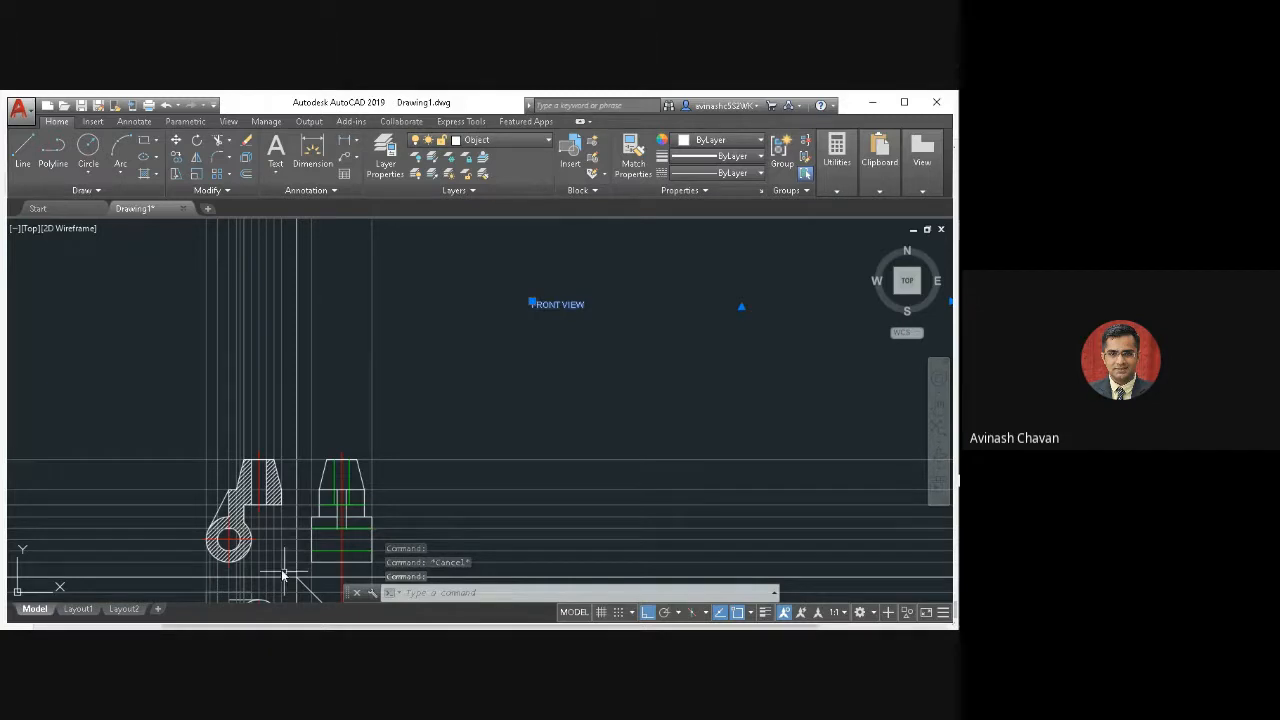
scroll(252, 562, "up", 2)
scroll(531, 343, "down", 4)
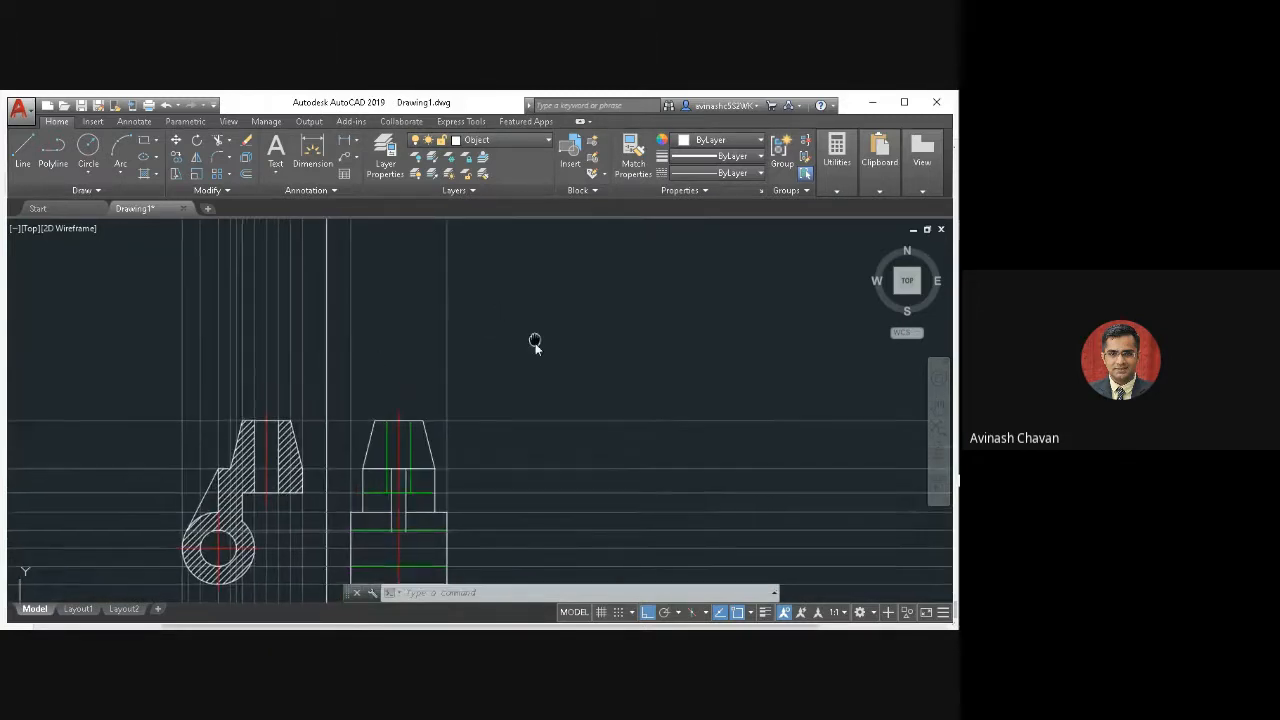
scroll(548, 325, "down", 1)
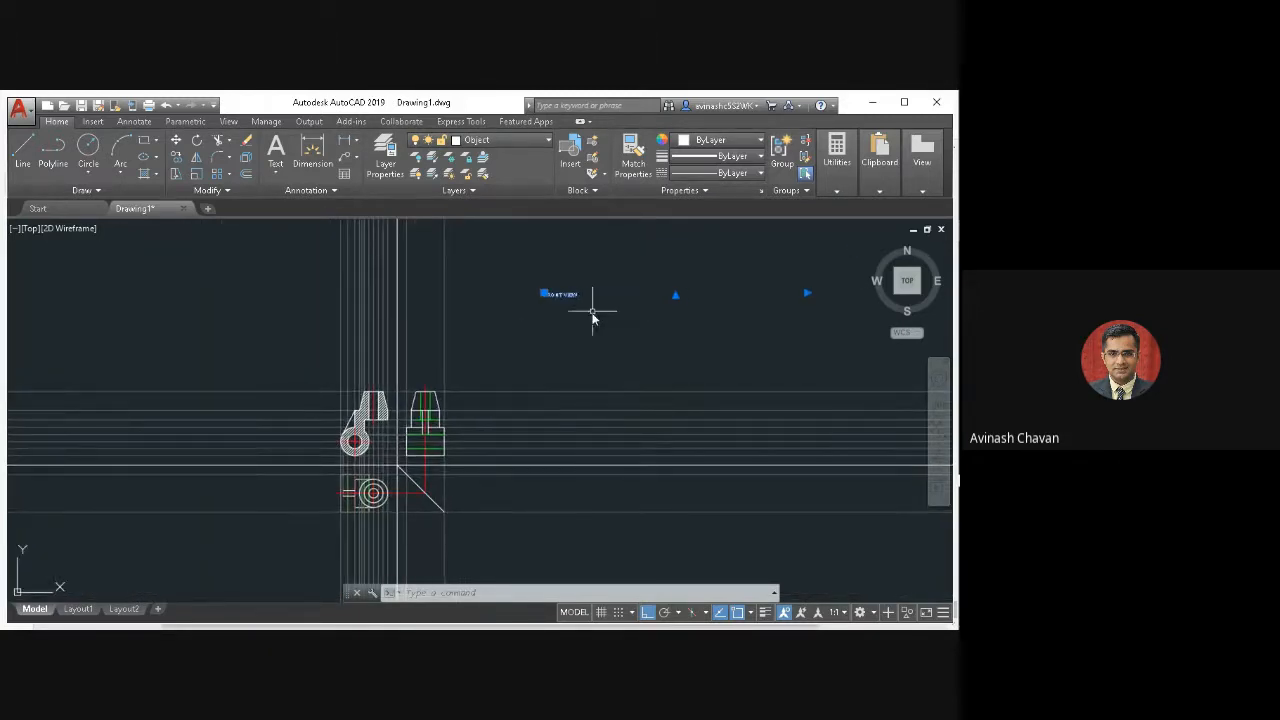
scroll(591, 312, "up", 4)
middle_click_drag(589, 330, 595, 340)
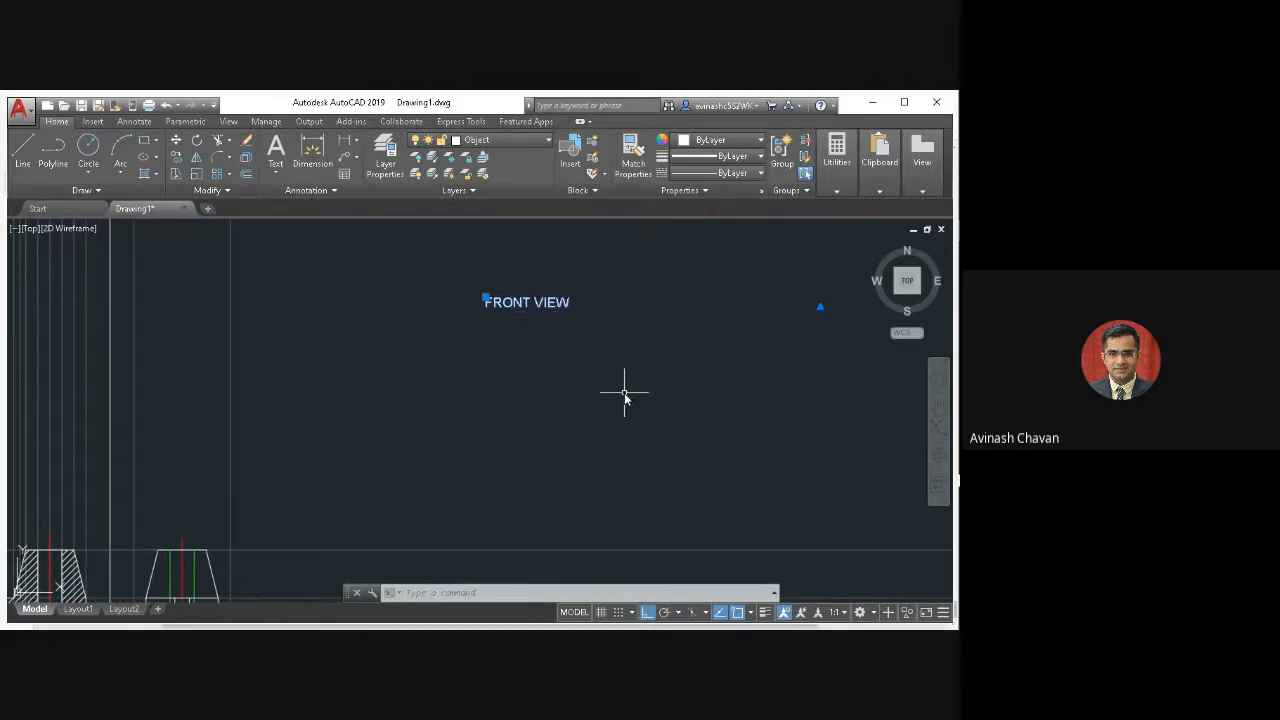
key("Escape")
key("Escape")
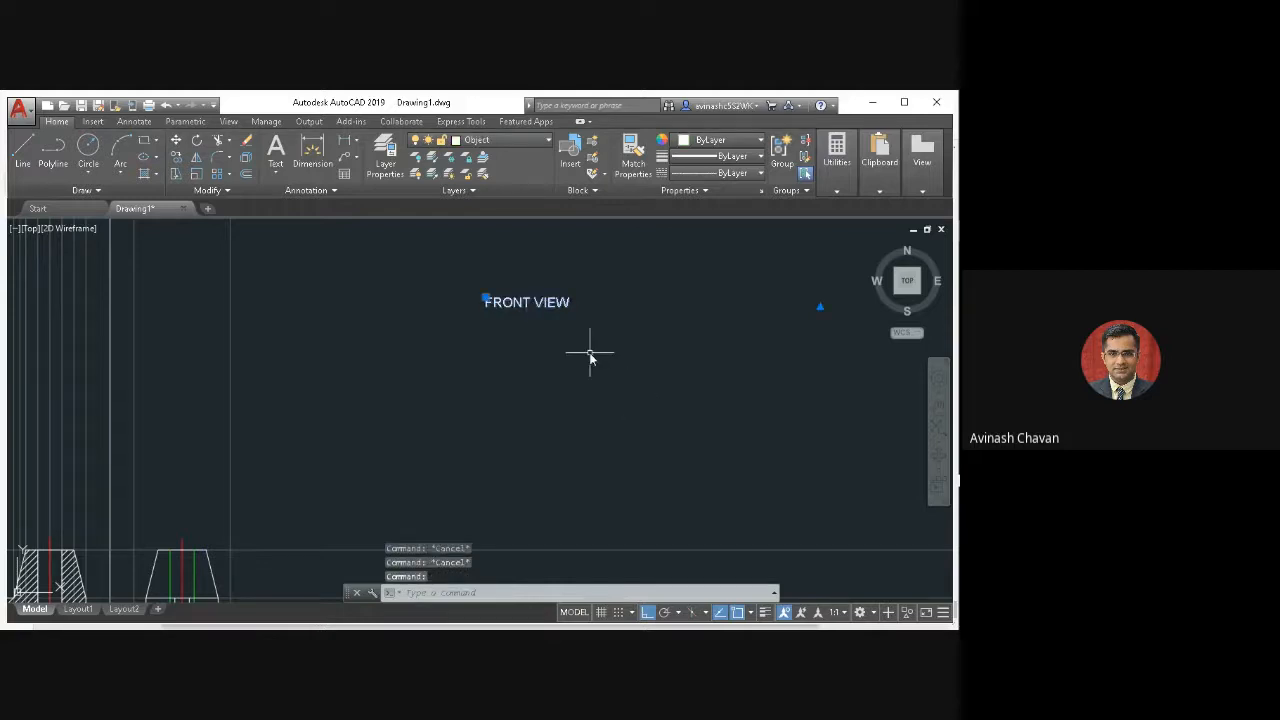
key("ctrl+c")
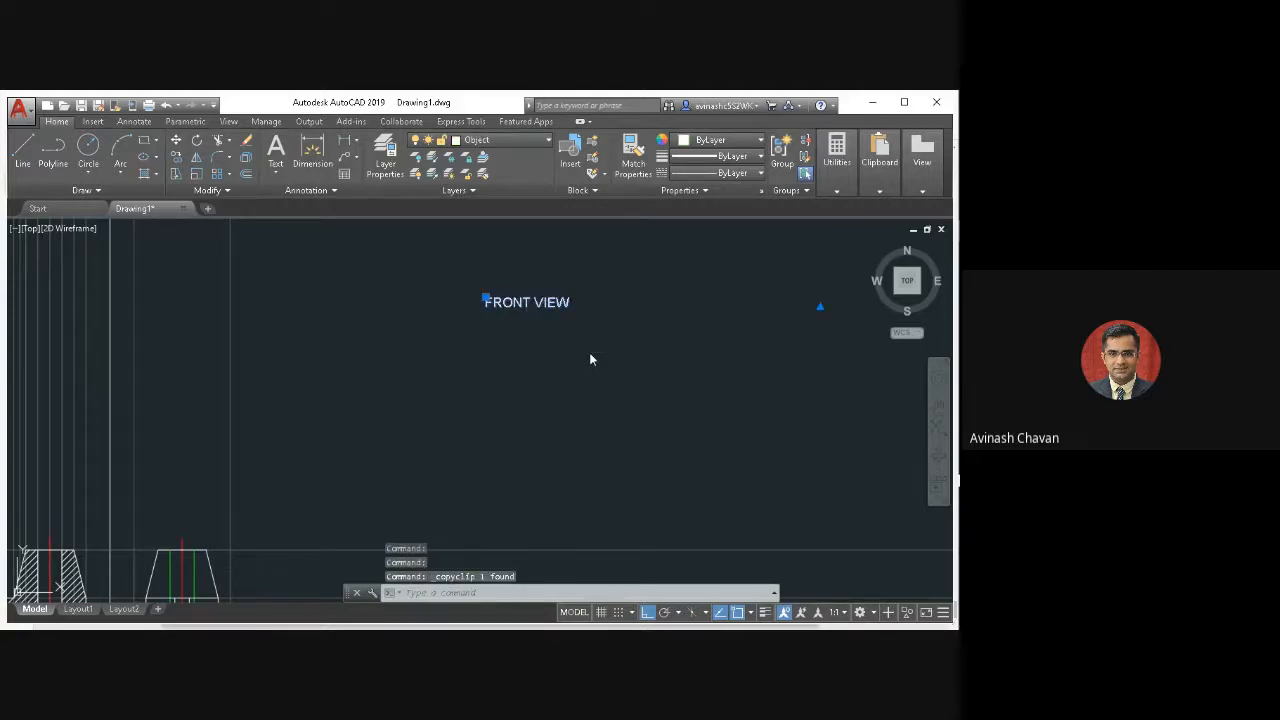
Paste the FRONT VIEW label between the sectional front view's cylinder and the horizontal XY line.
key("ctrl+v")
scroll(587, 385, "down", 2)
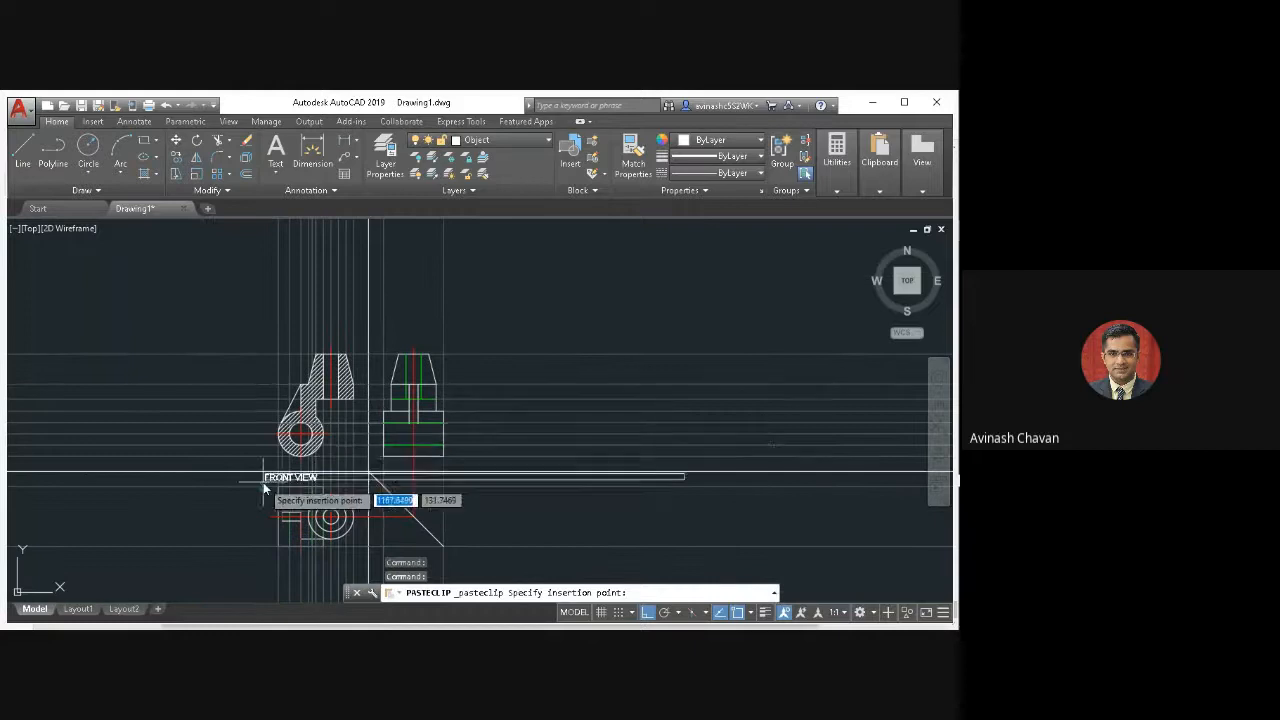
scroll(263, 482, "up", 3)
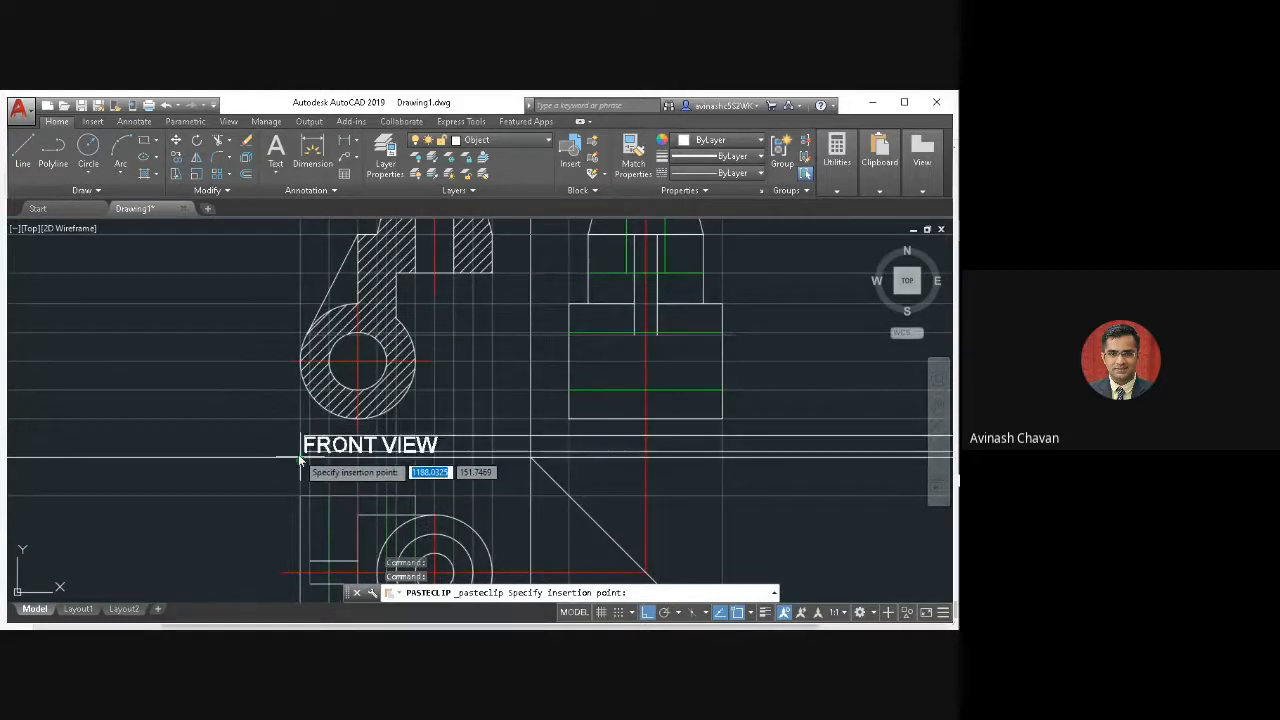
scroll(298, 456, "up", 4)
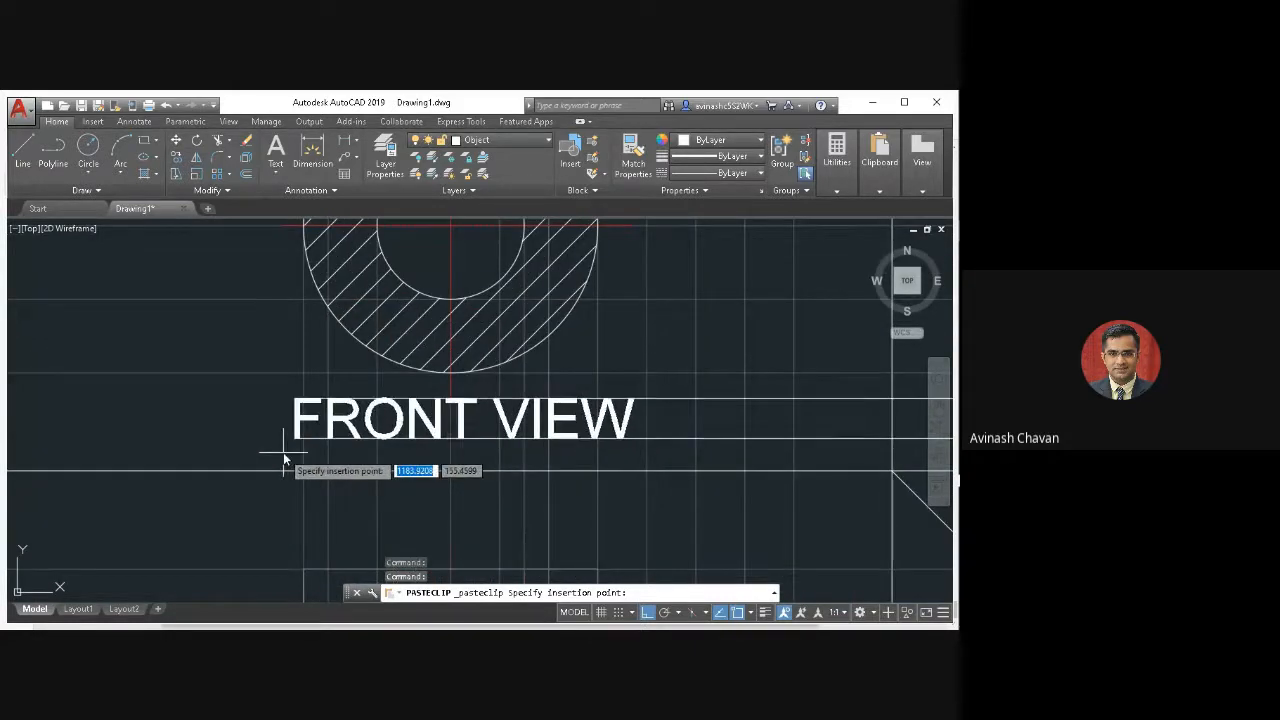
left_click(278, 456)
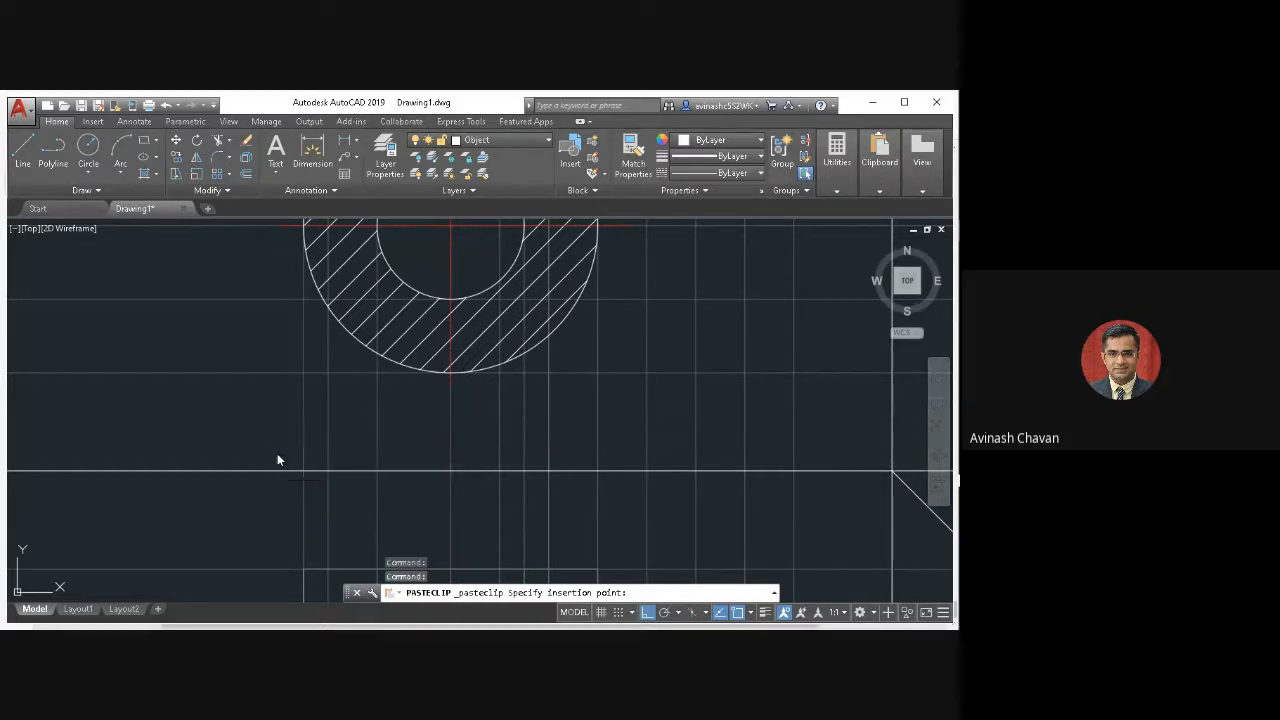
Paste another copy of the FRONT VIEW label beneath the side view, just above the XY line.
scroll(318, 447, "down", 3)
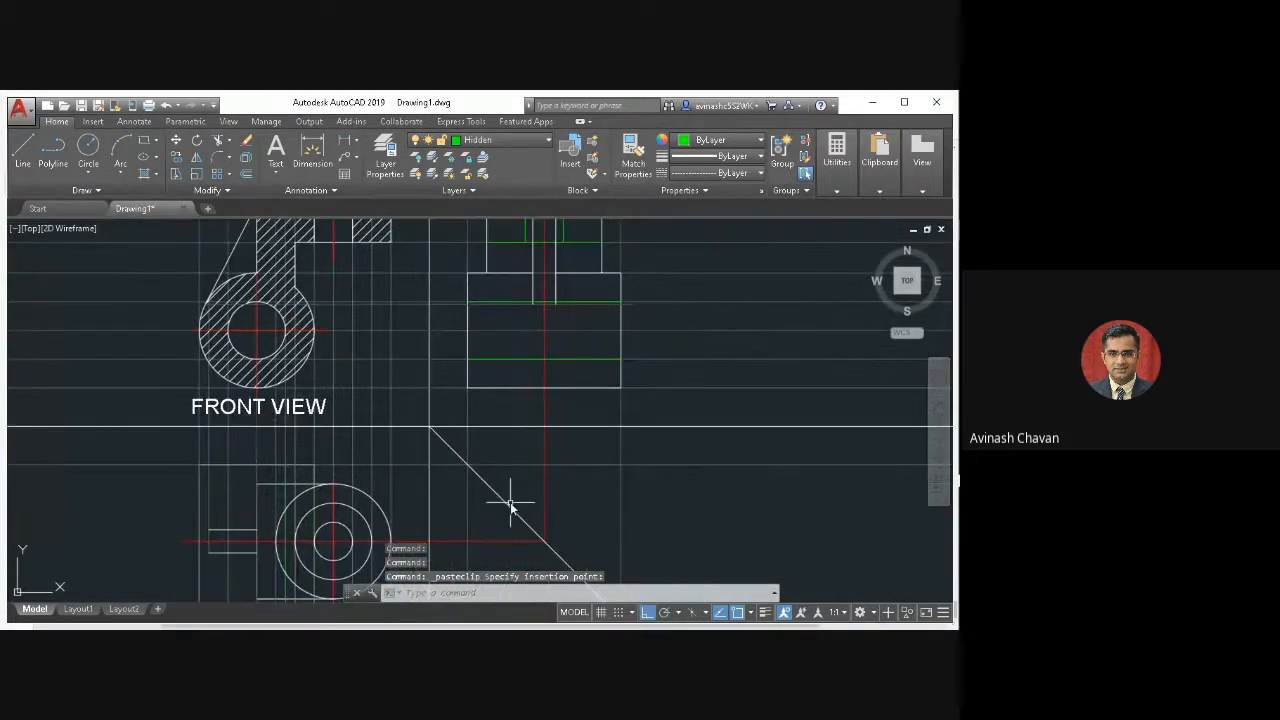
key("ctrl+v")
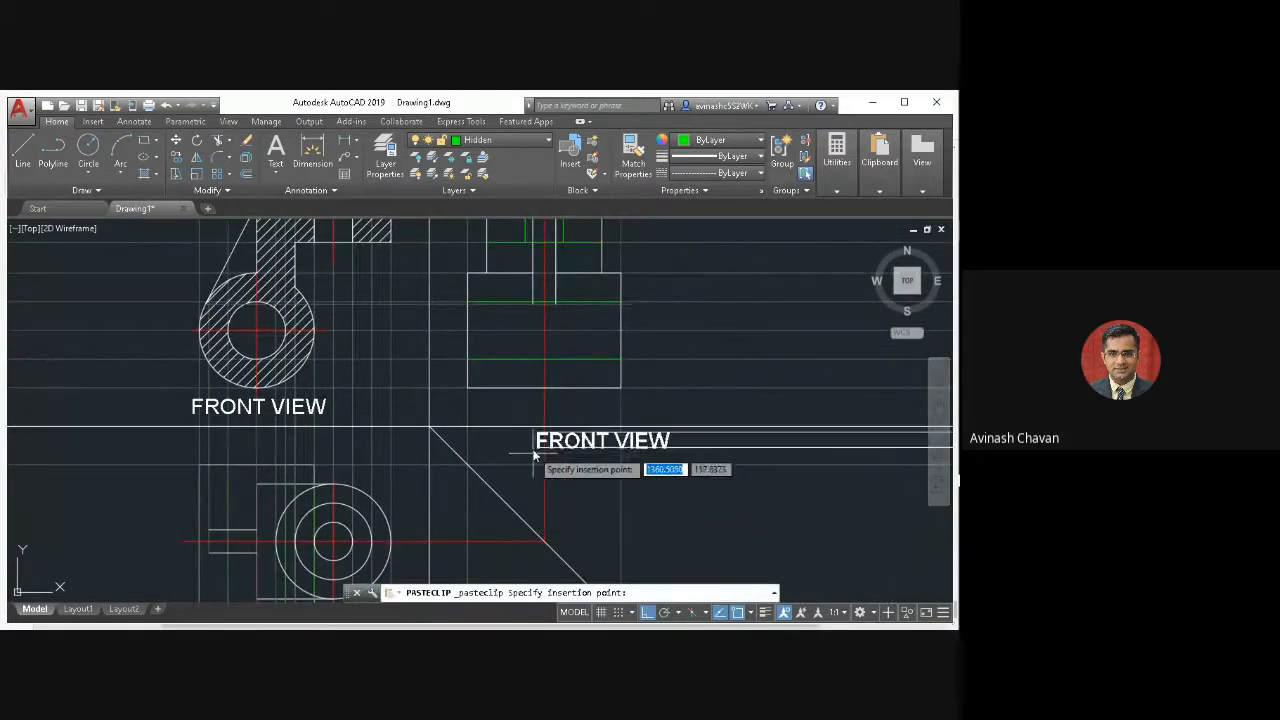
scroll(493, 432, "up", 2)
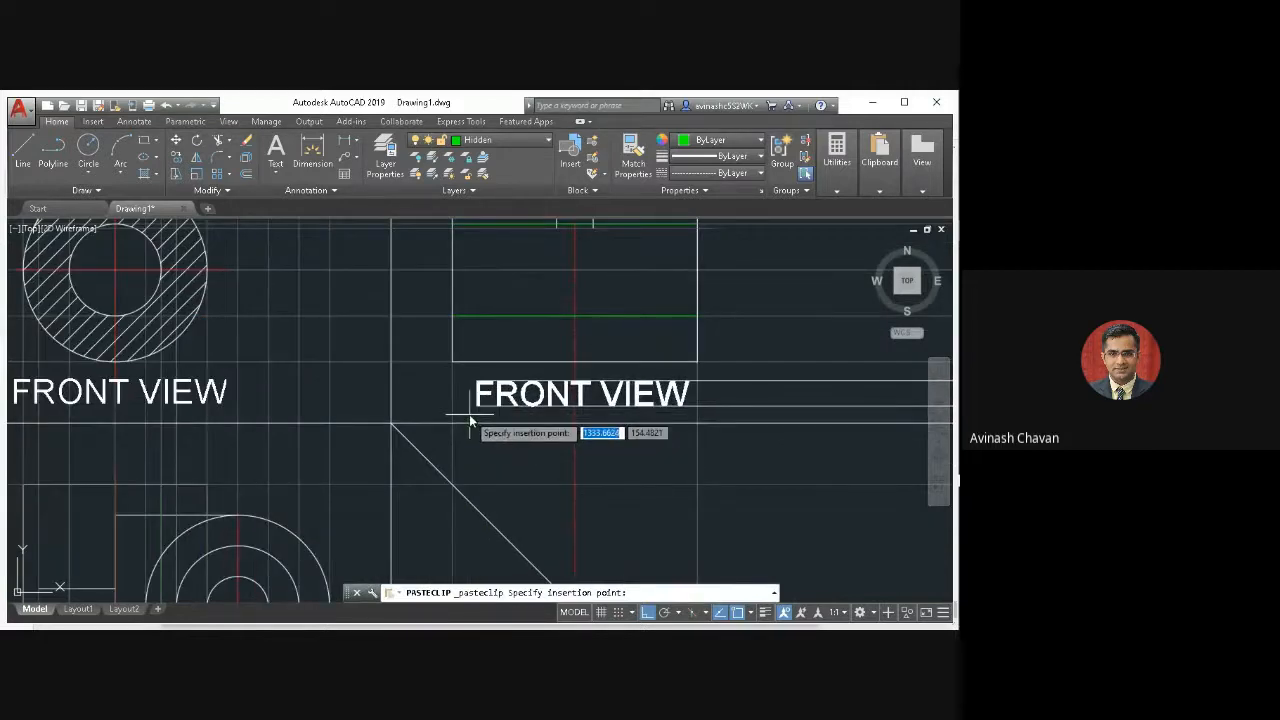
left_click(469, 414)
Paste a third copy of the FRONT VIEW label beneath the top view.
scroll(476, 440, "down", 2)
middle_click_drag(480, 449, 566, 309)
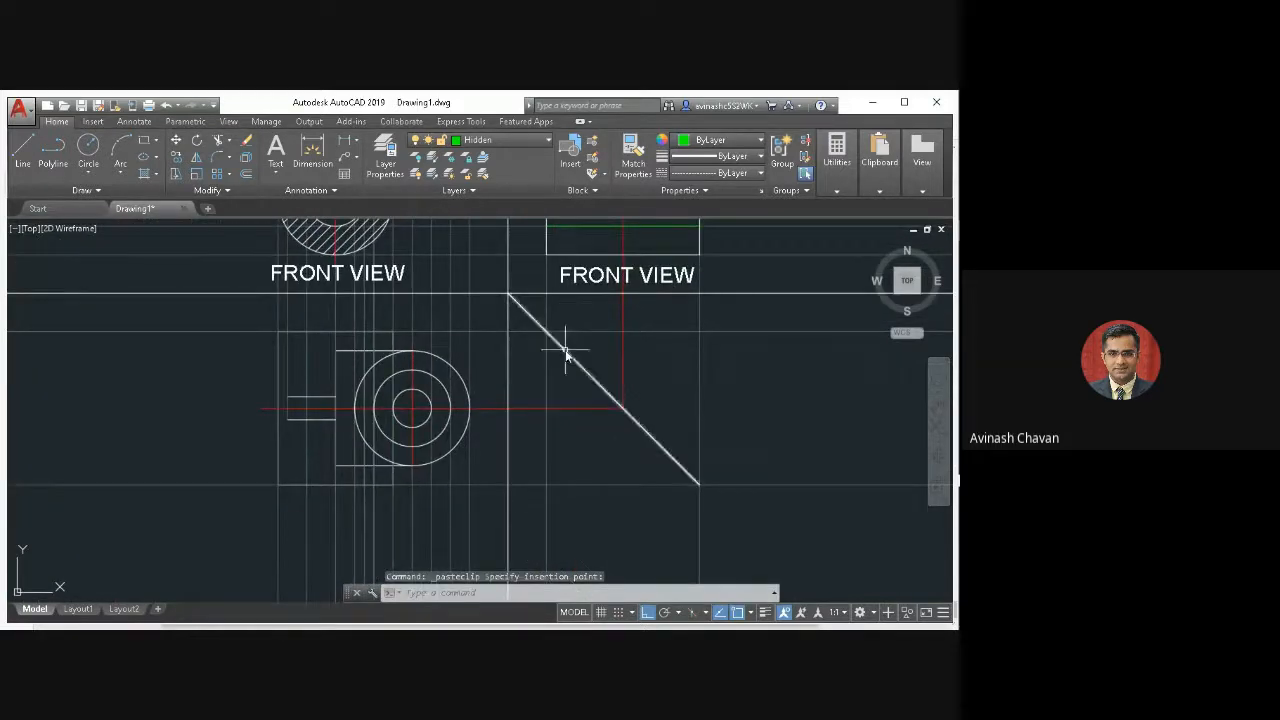
key("ctrl+v")
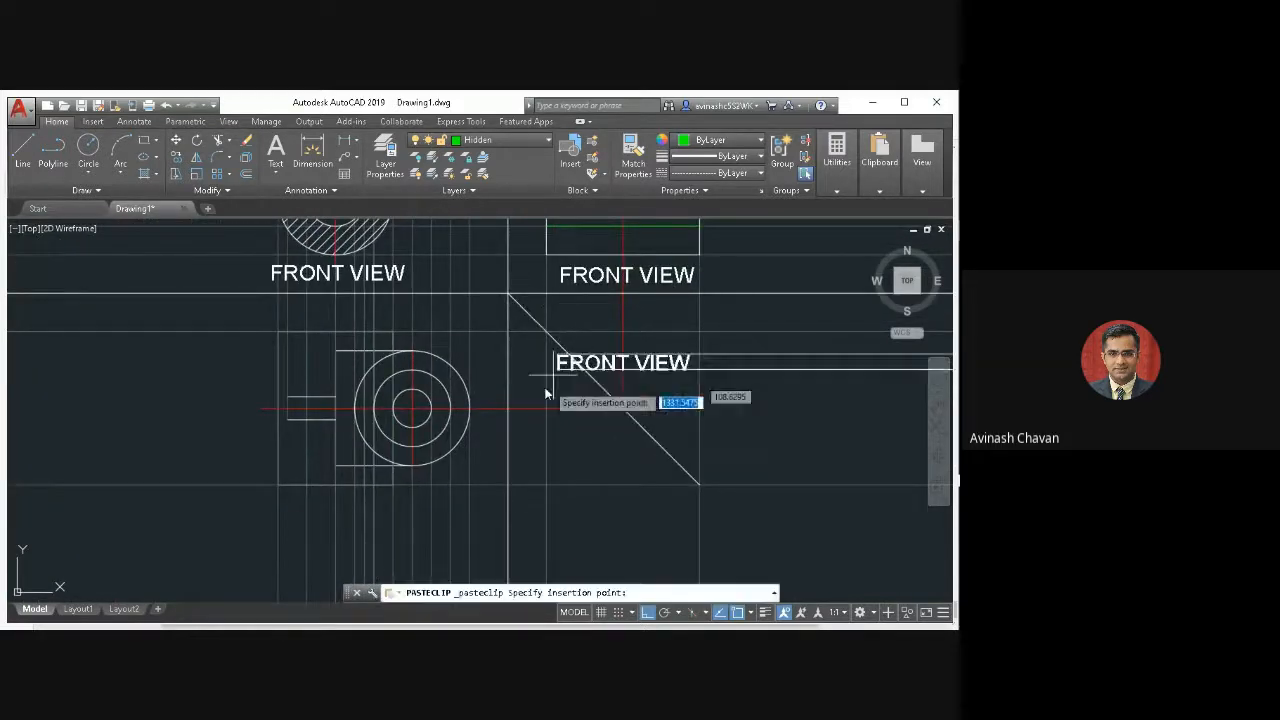
left_click(313, 523)
middle_click_drag(402, 433, 443, 462)
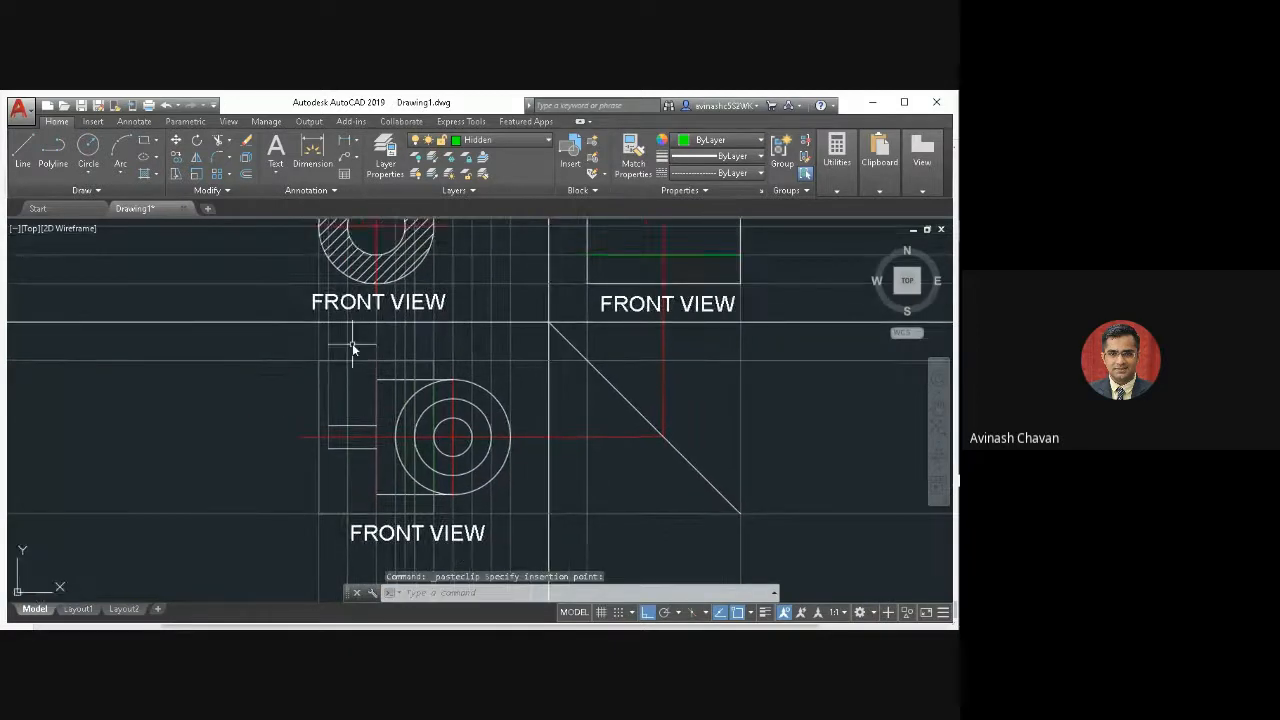
Change the label beneath the sectional front view to read SECT. FRONT VIEW.
scroll(352, 345, "up", 2)
scroll(360, 390, "down", 4)
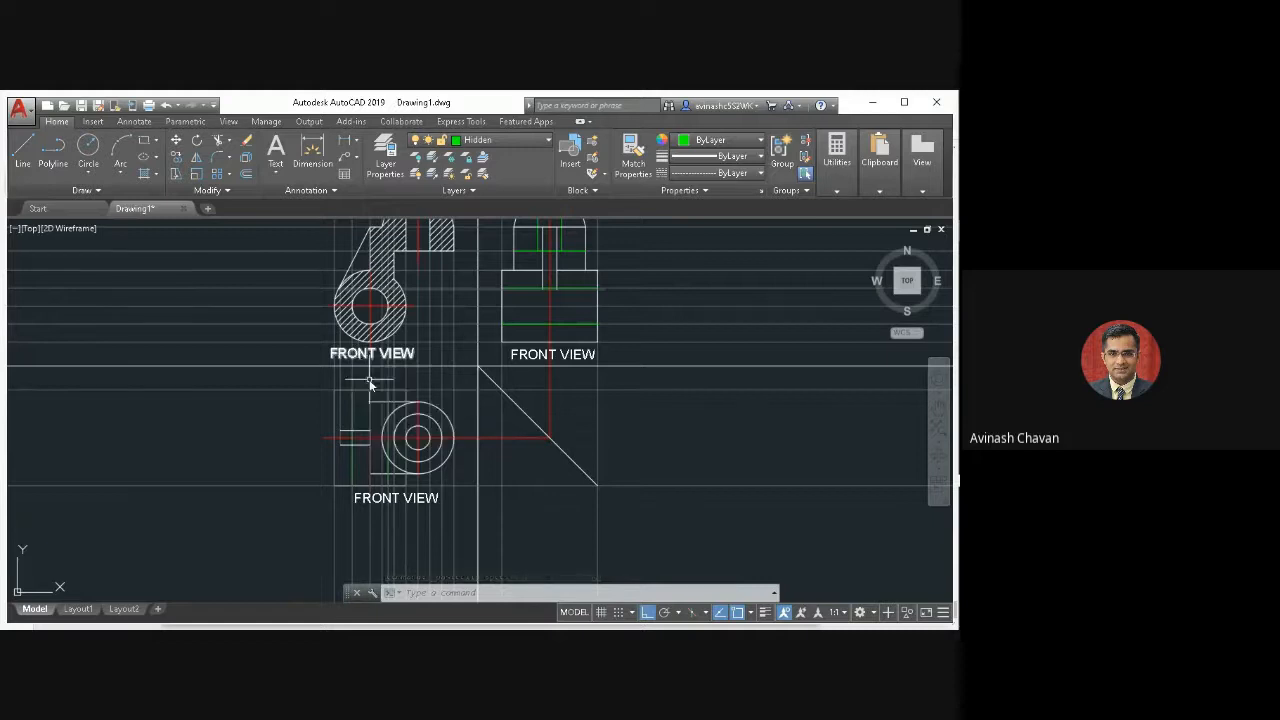
double_click(360, 356)
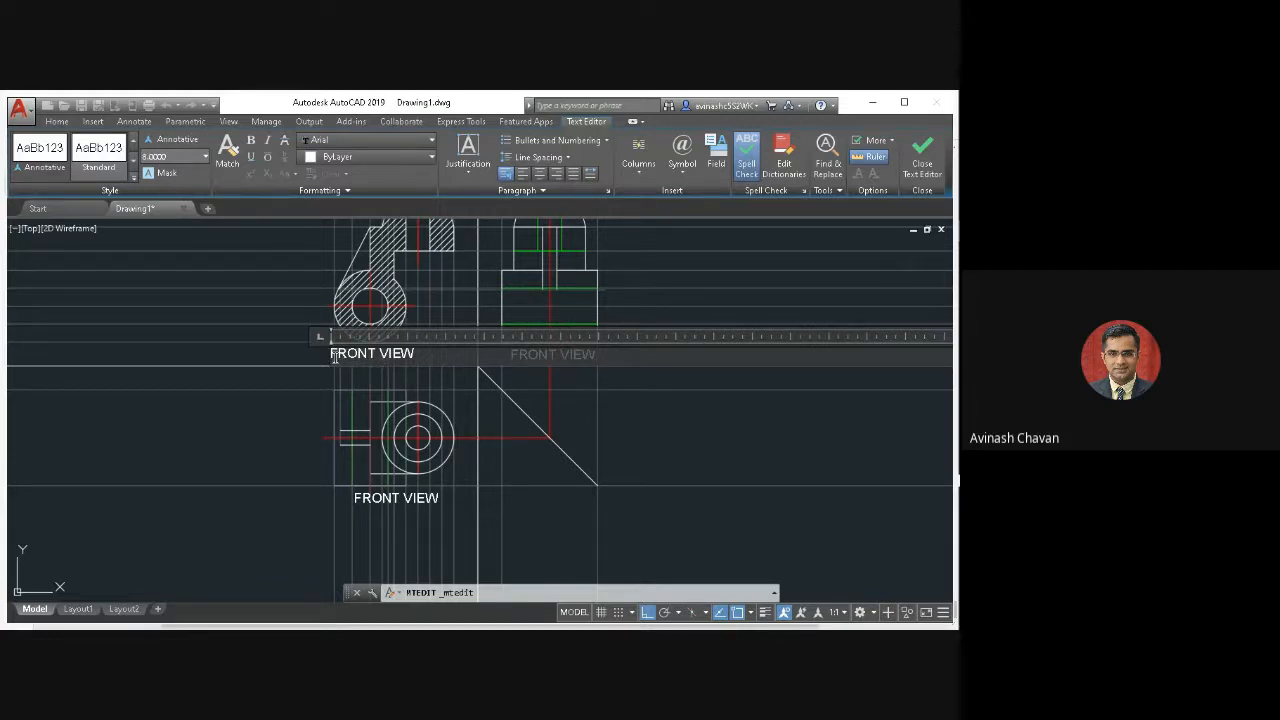
type("sec")
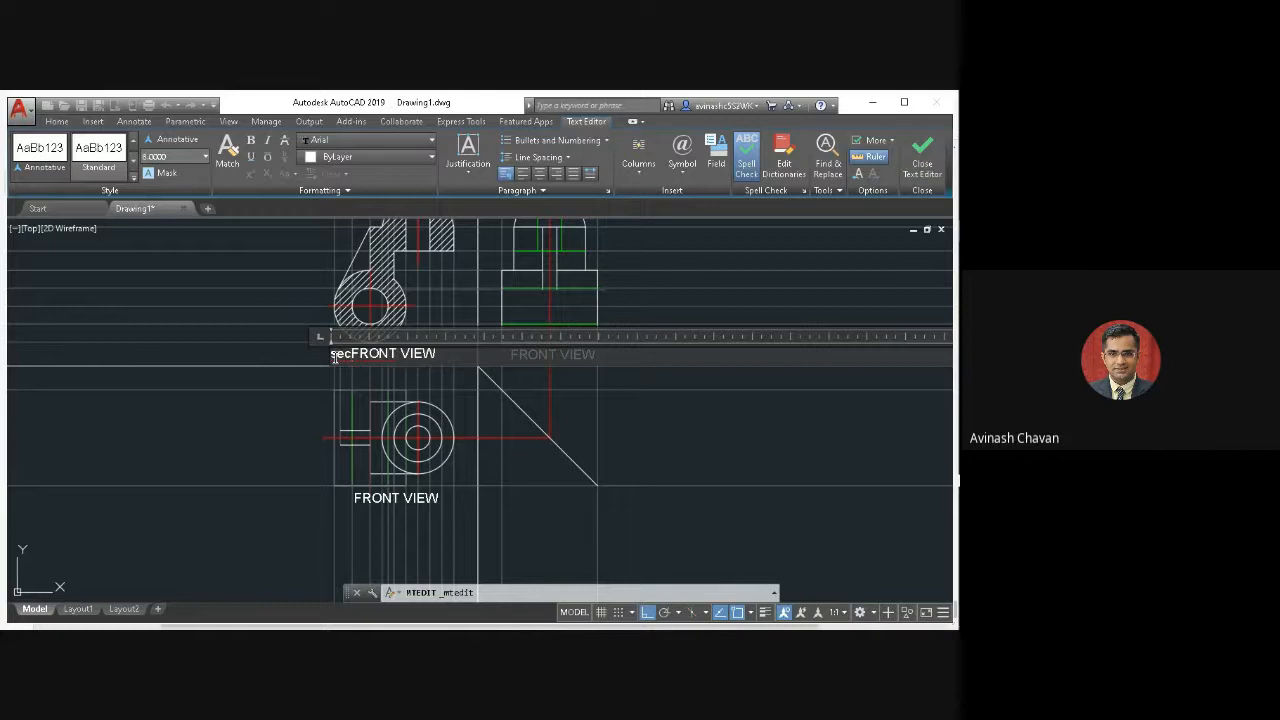
key("BackSpace")
key("BackSpace")
key("BackSpace")
type("SECT")
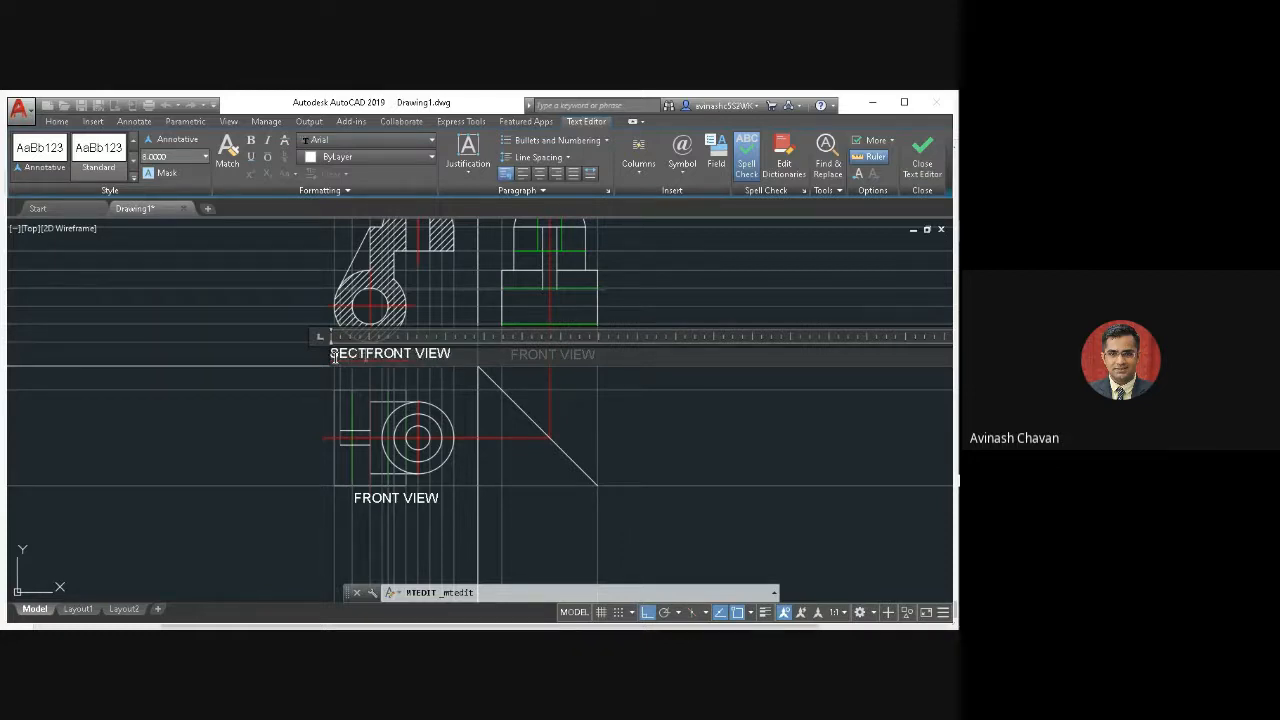
type(".")
left_click(686, 438)
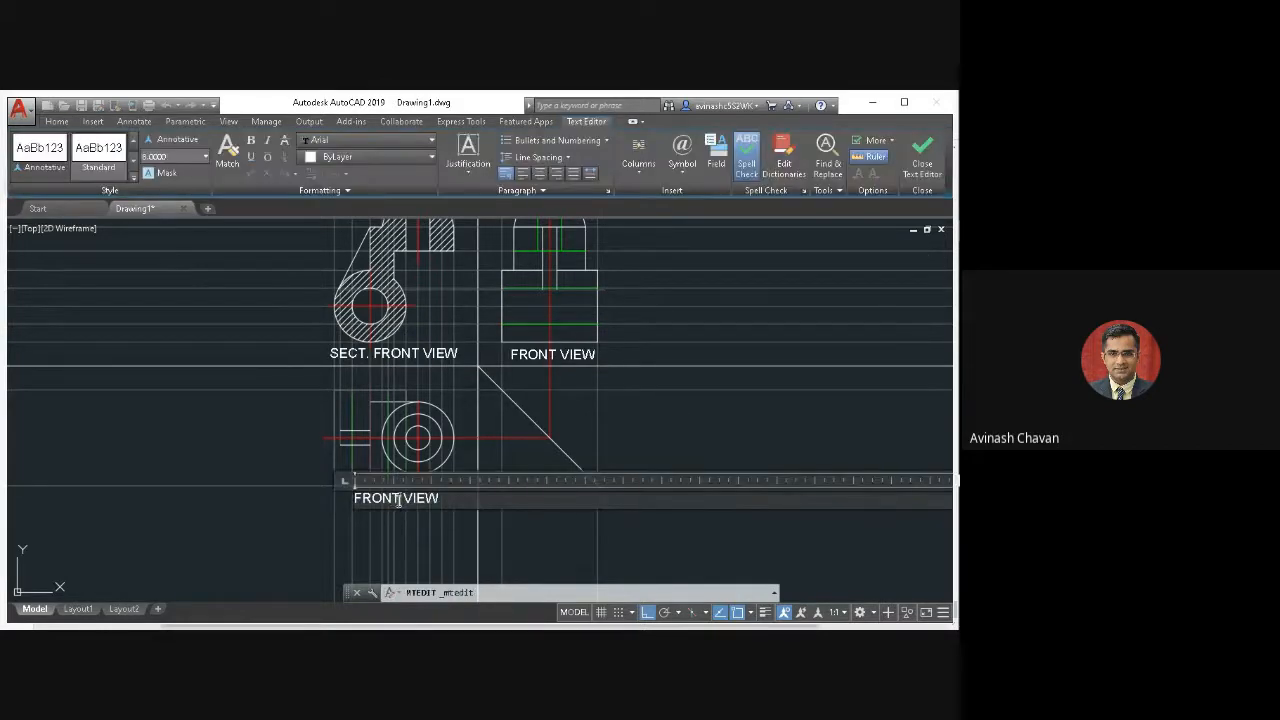
Change the label beneath the top view to read TOP VIEW.
left_click_drag(395, 499, 357, 507)
type("TOP")
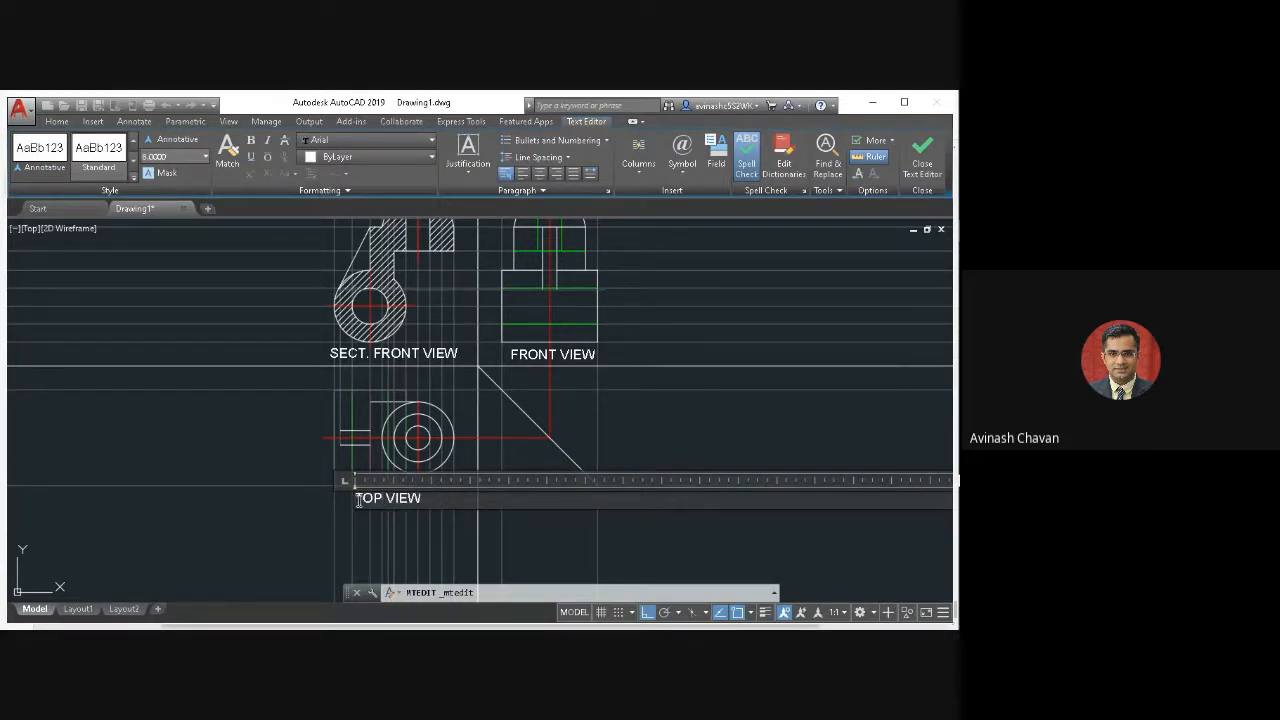
left_click(504, 529)
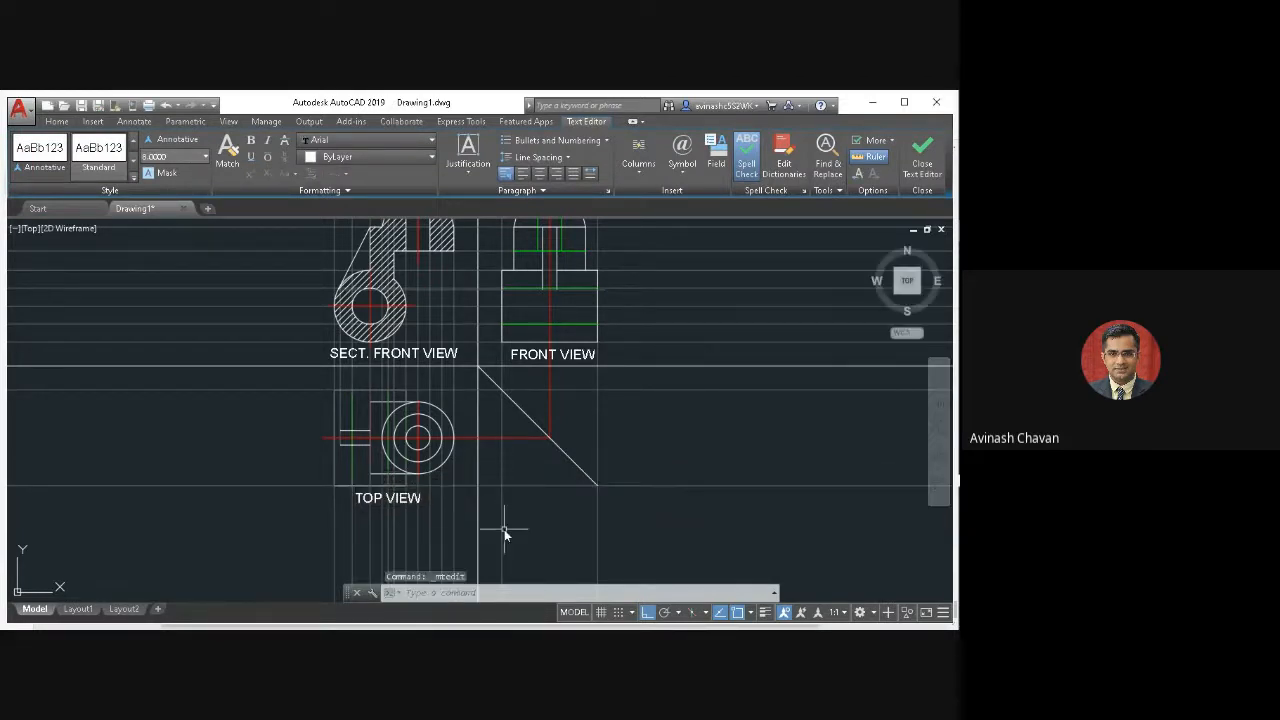
Change the label beneath the side view to read LHS VIEW.
double_click(535, 356)
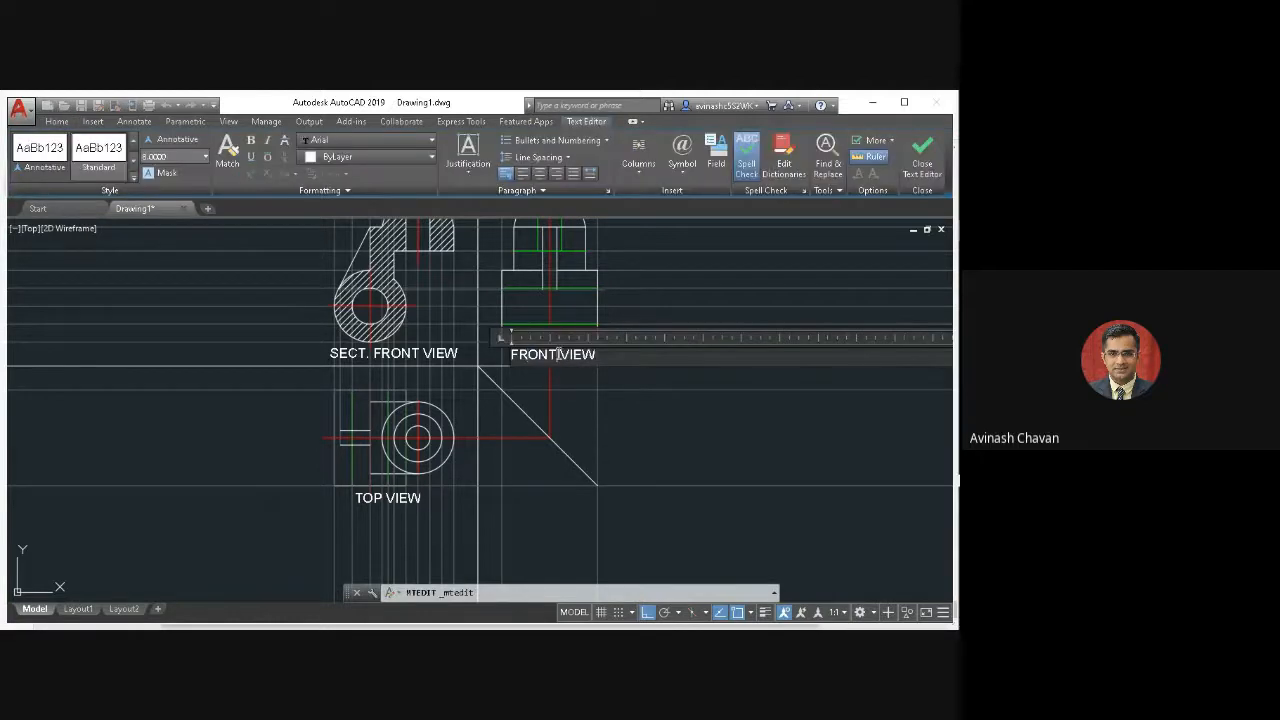
left_click_drag(558, 355, 510, 356)
type("LHS")
left_click(630, 413)
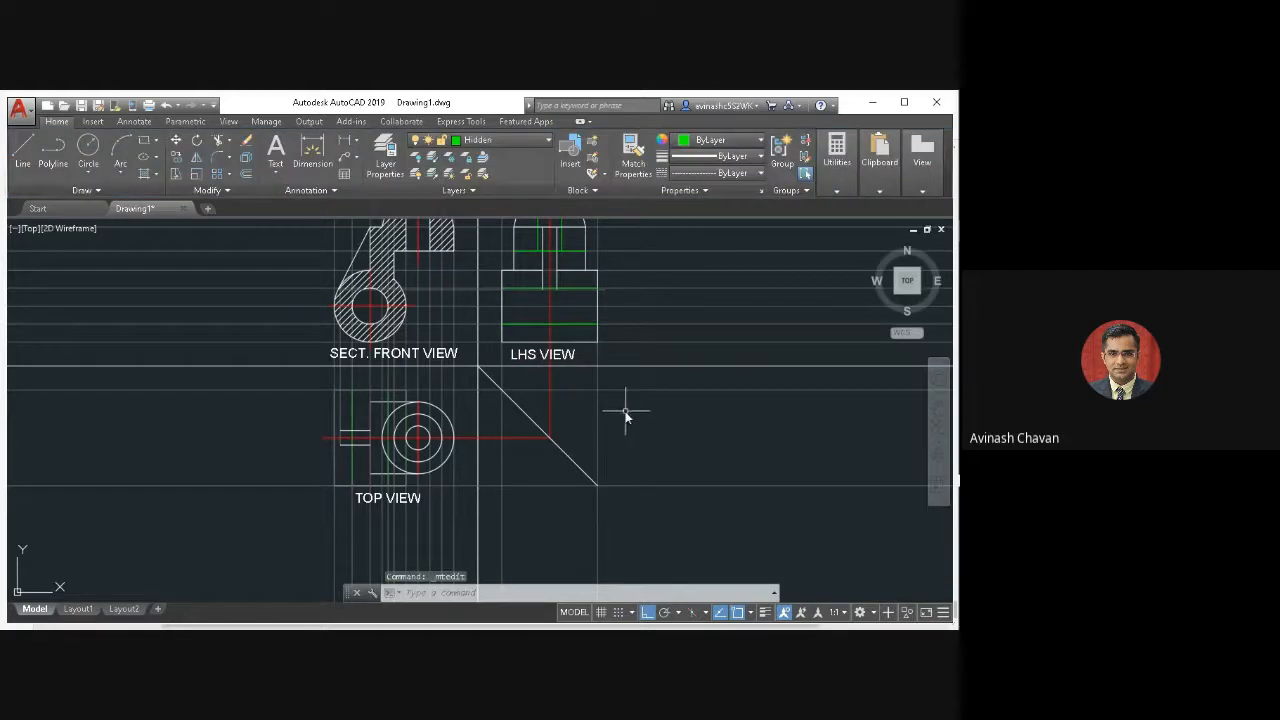
Underline the entire text of the spare FRONT VIEW label above and to the right of the views.
scroll(614, 422, "down", 2)
mouse_move(614, 422)
middle_mouse_down()
mouse_move(563, 459)
mouse_move(554, 485)
middle_mouse_up()
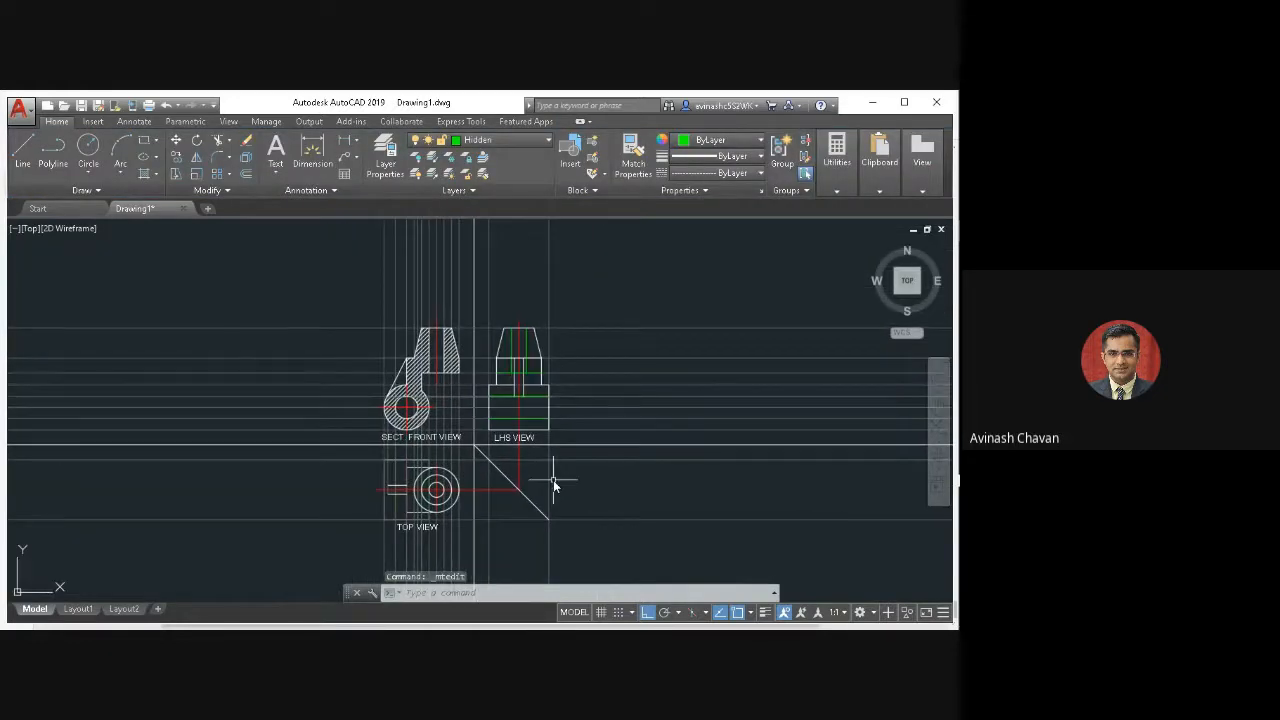
middle_click_drag(631, 247, 616, 314)
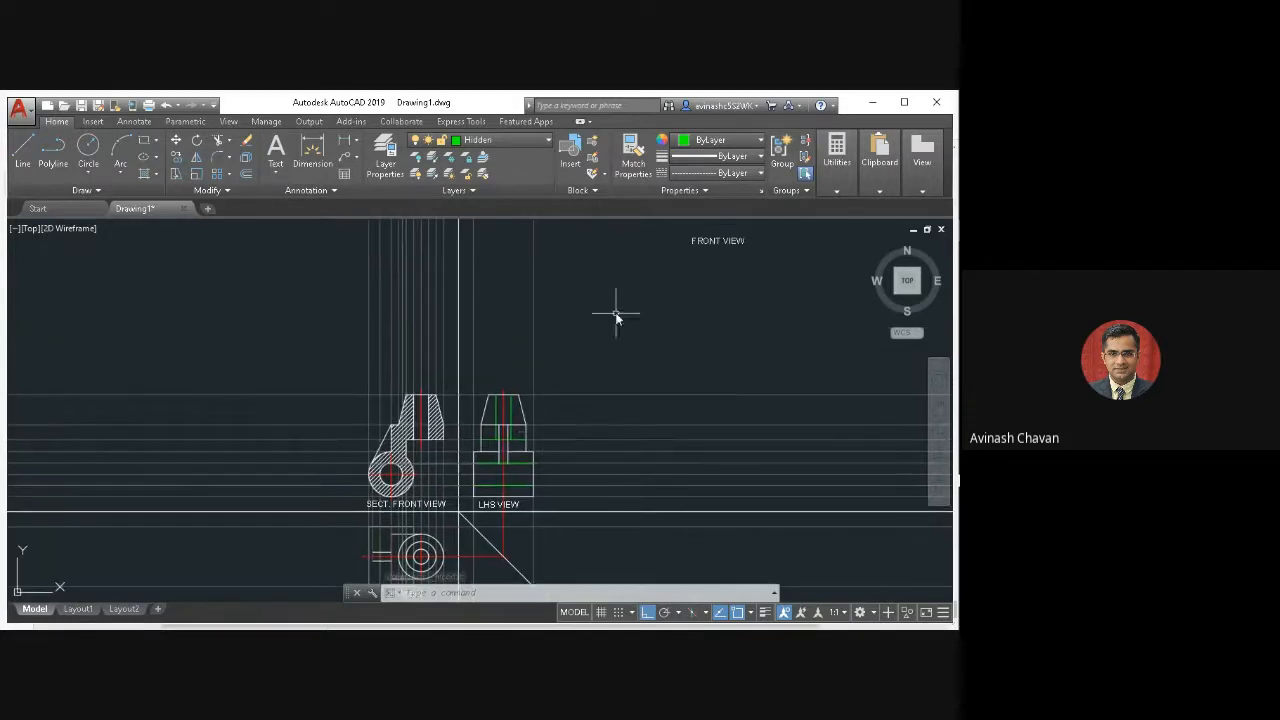
middle_click_drag(699, 268, 684, 309)
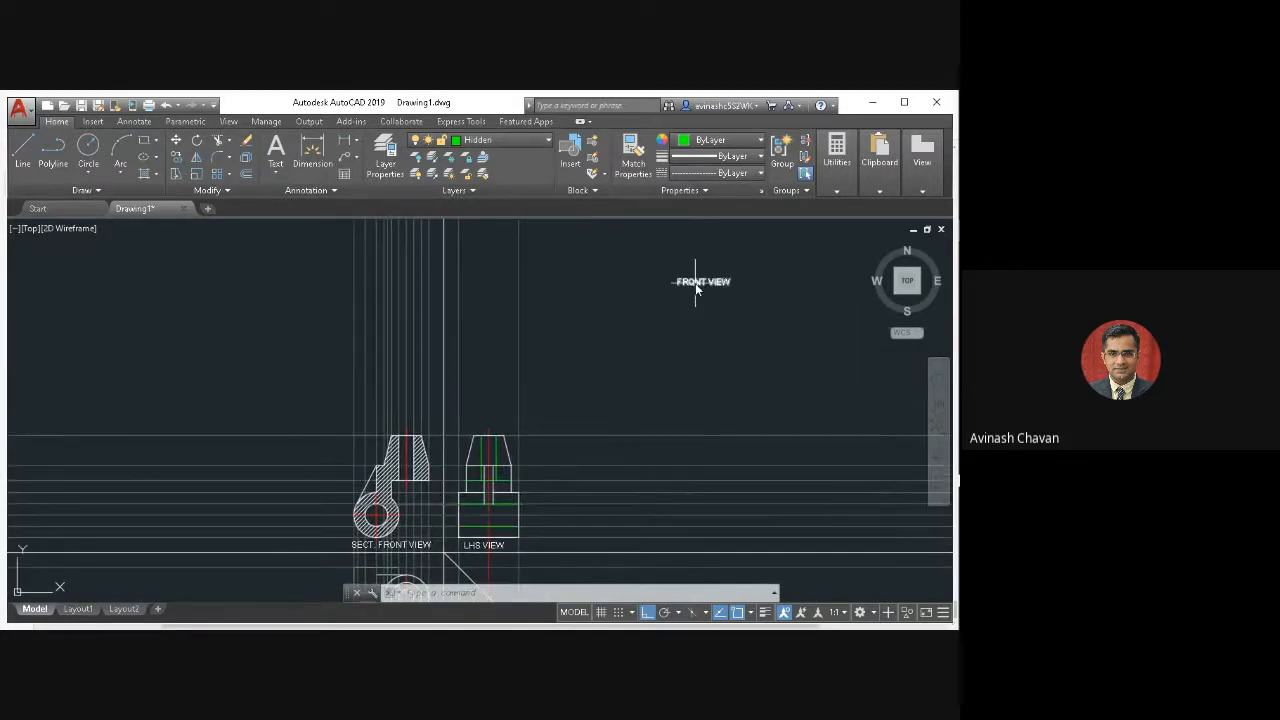
double_click(695, 283)
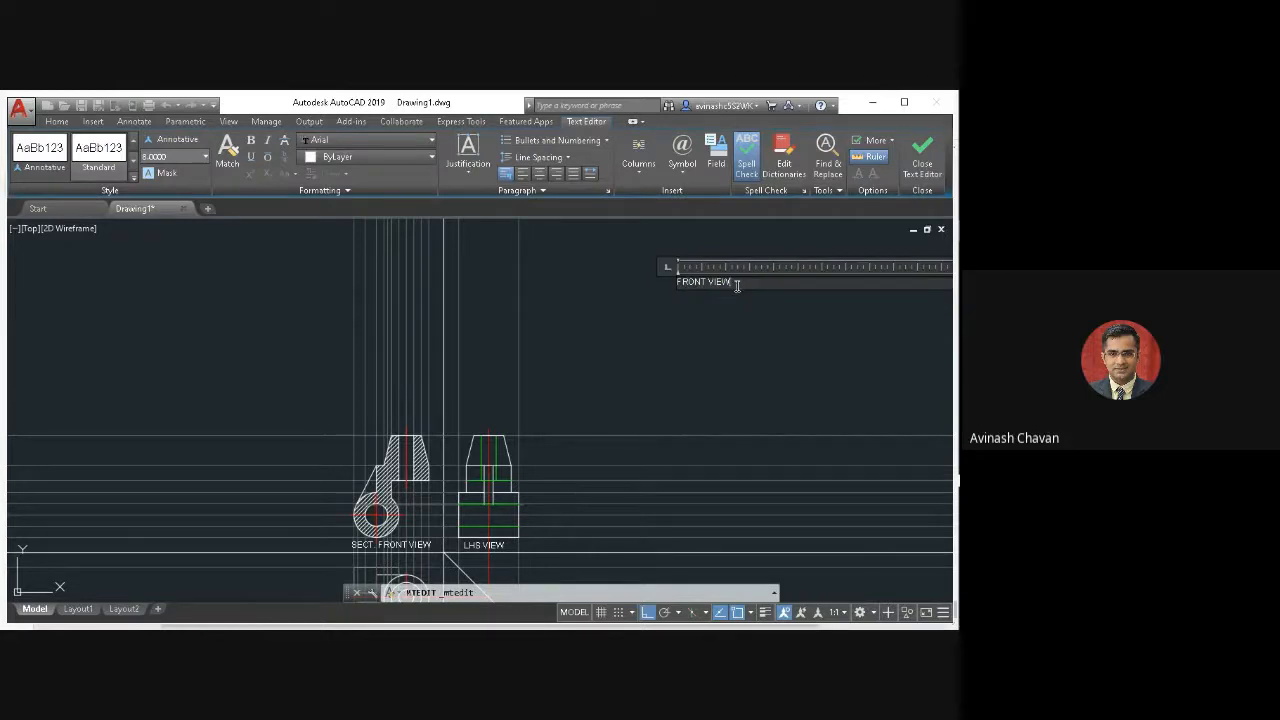
left_click_drag(737, 286, 667, 282)
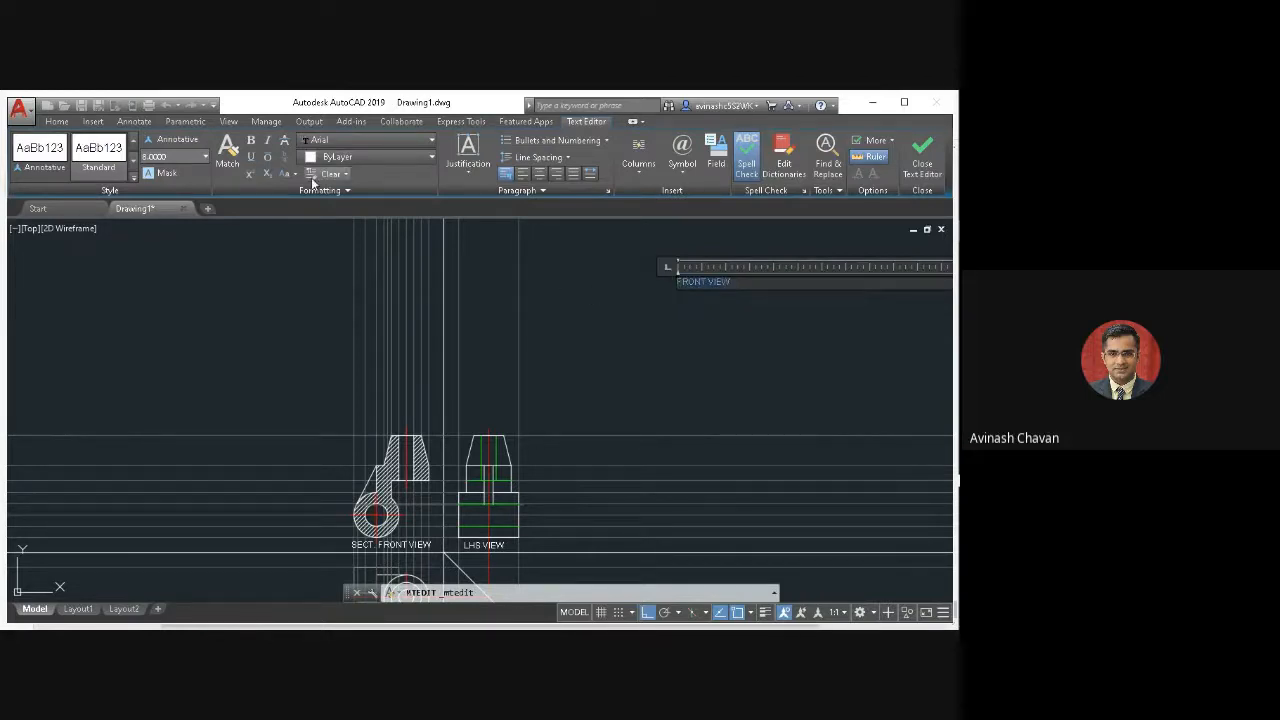
left_click(251, 157)
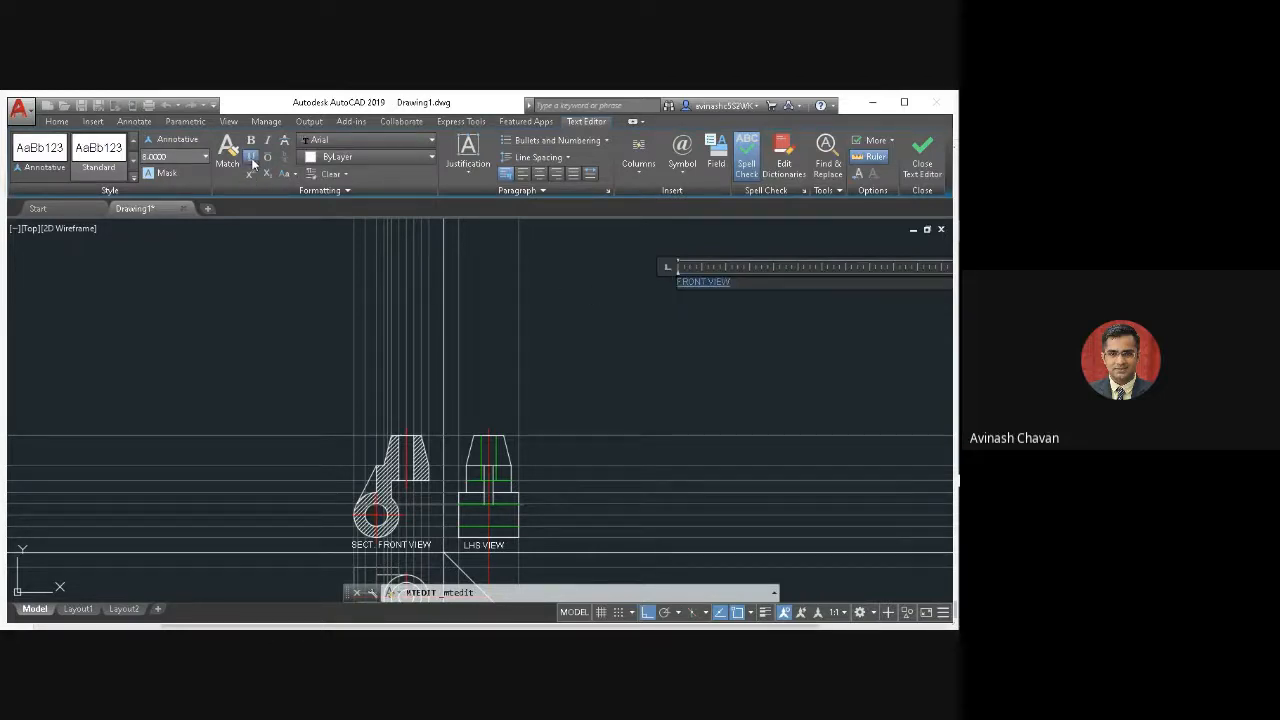
left_click(561, 302)
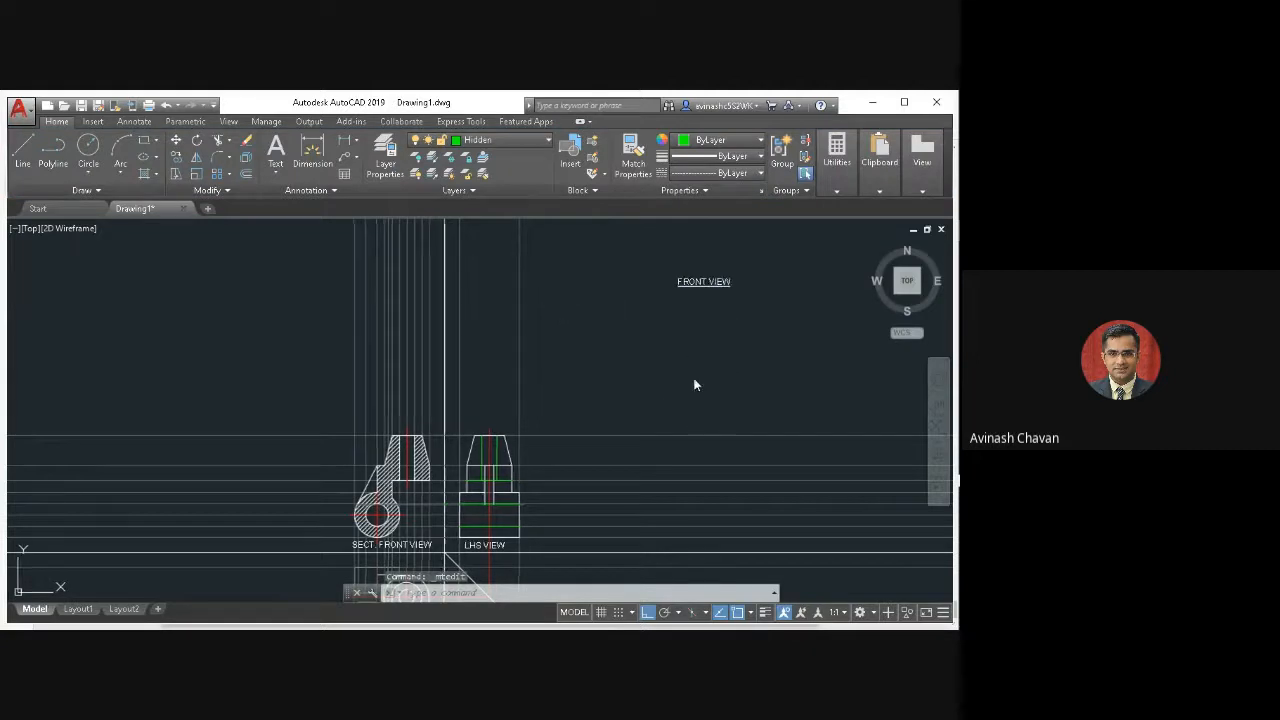
Copy the underlined FRONT VIEW label and paste it below the XY line, to the right of the 45-degree mitre line.
mouse_move(695, 385)
middle_mouse_down()
mouse_move(686, 334)
mouse_move(537, 341)
middle_mouse_up()
scroll(598, 330, "down", 2)
scroll(432, 472, "up", 2)
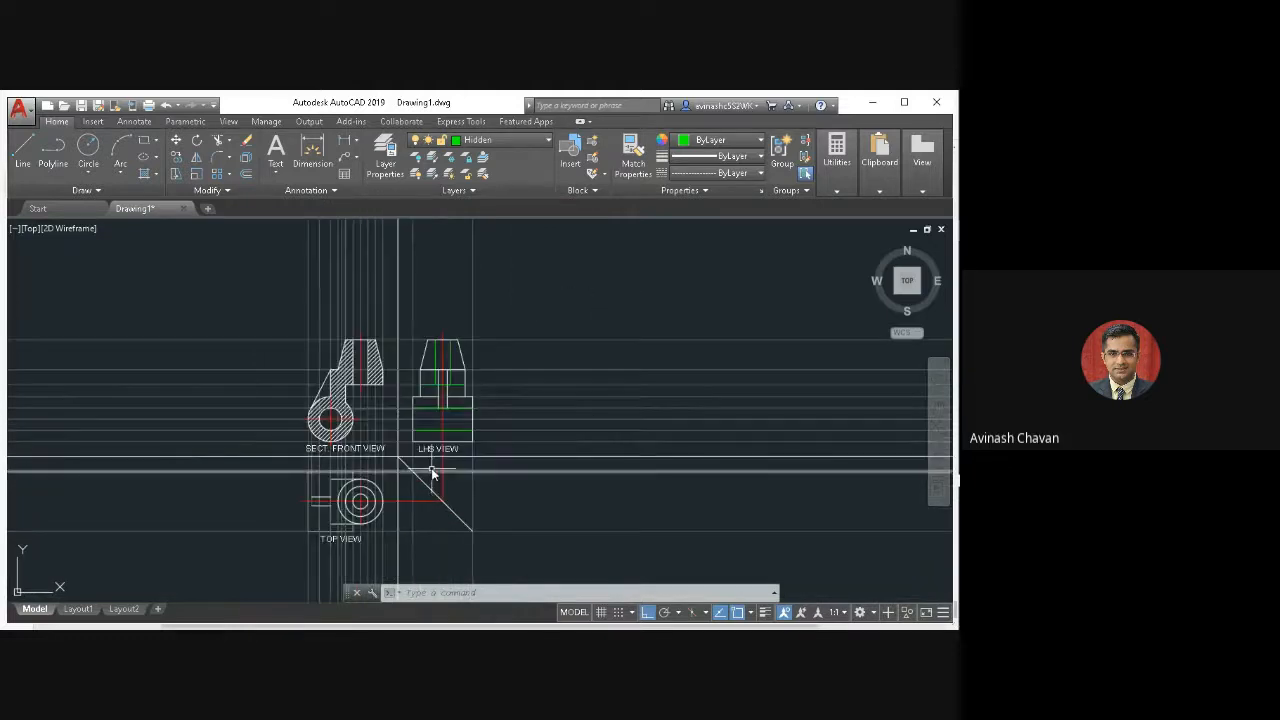
mouse_move(432, 472)
middle_mouse_down()
mouse_move(526, 468)
mouse_move(402, 507)
middle_mouse_up()
middle_click_drag(617, 275, 618, 319)
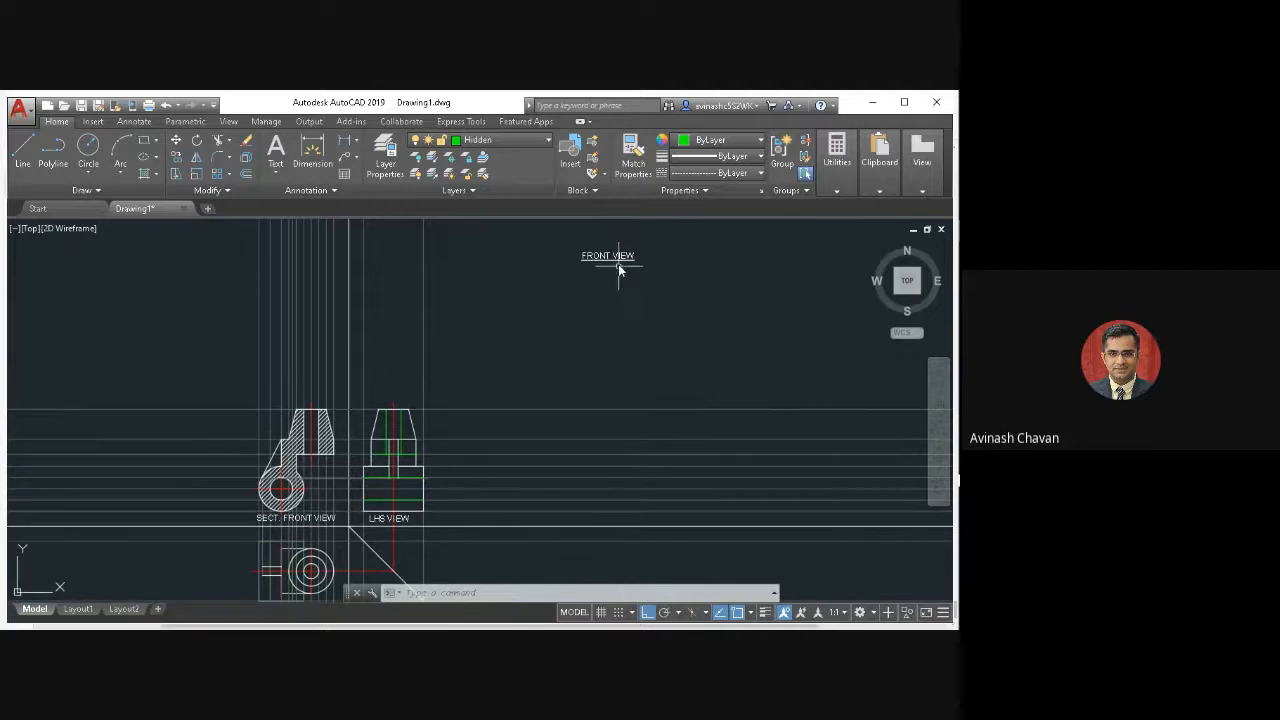
left_click(602, 254)
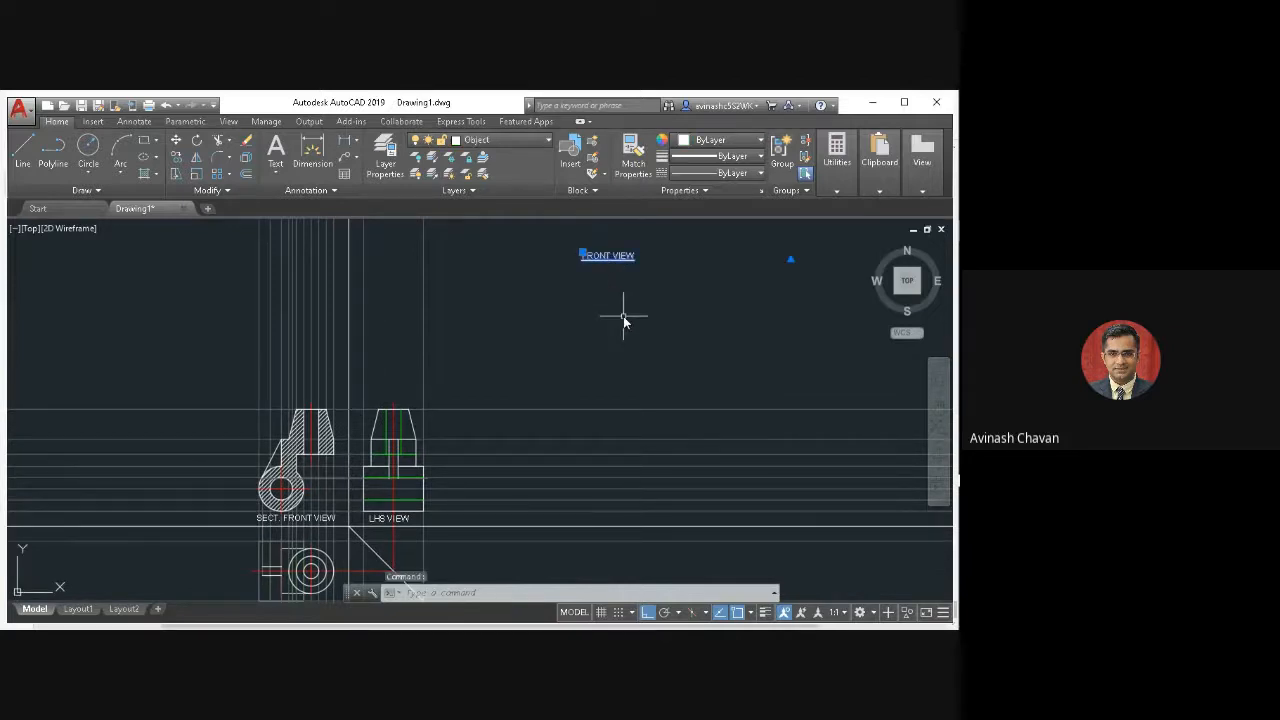
key("ctrl+c")
key("ctrl+v")
middle_click_drag(597, 382, 630, 270)
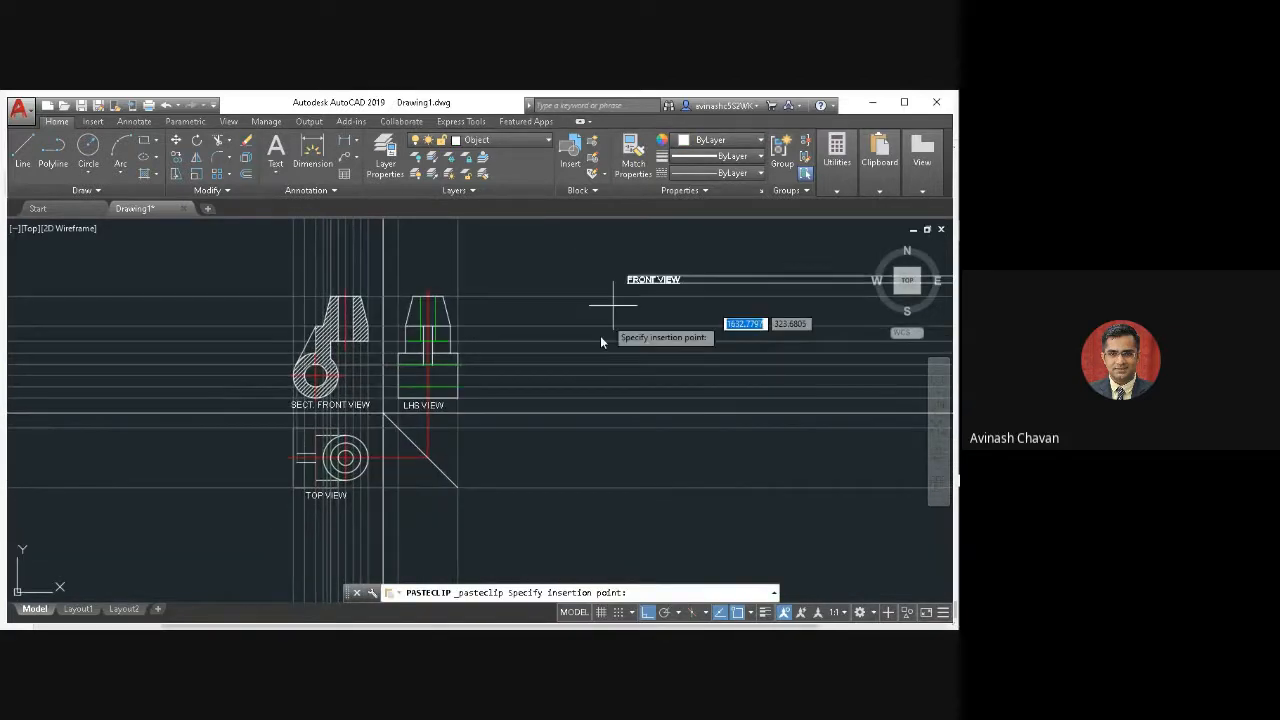
middle_click_drag(520, 485, 606, 456)
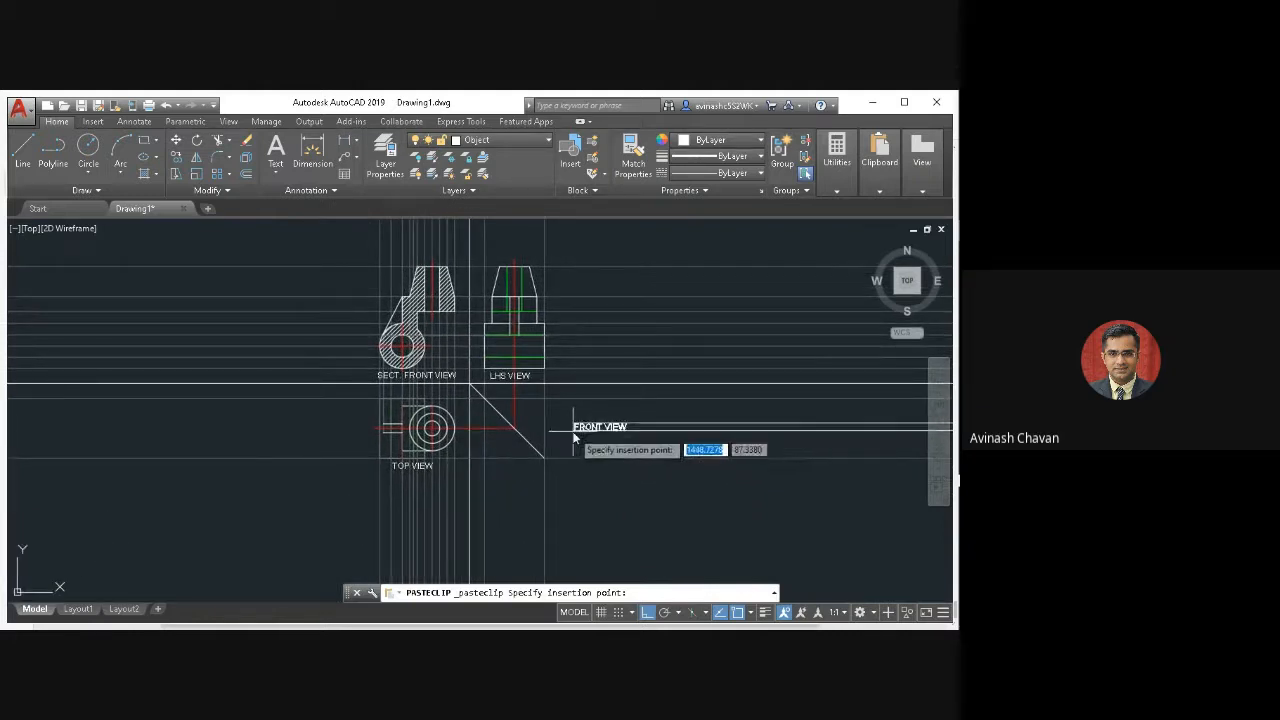
scroll(556, 416, "up", 2)
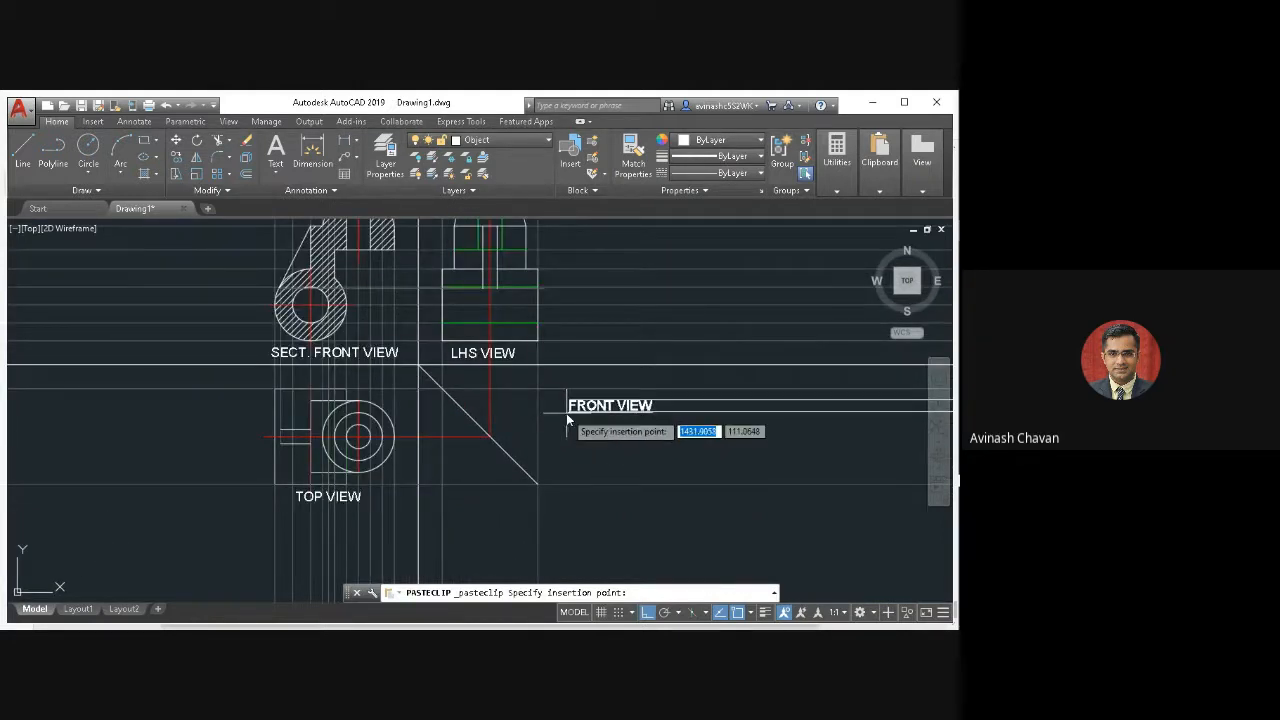
left_click(580, 416)
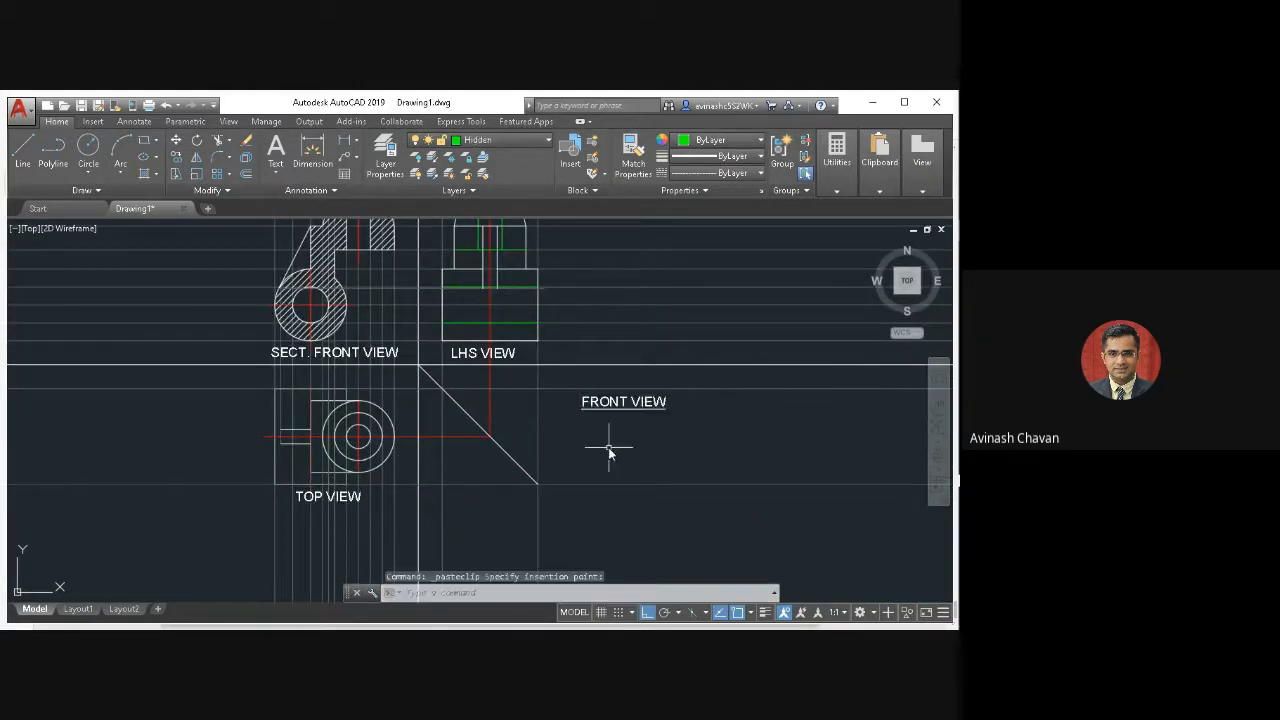
Paste two more copies of the underlined FRONT VIEW label, stacked directly beneath the first copy.
key("ctrl+v")
left_click(581, 434)
key("ctrl+v")
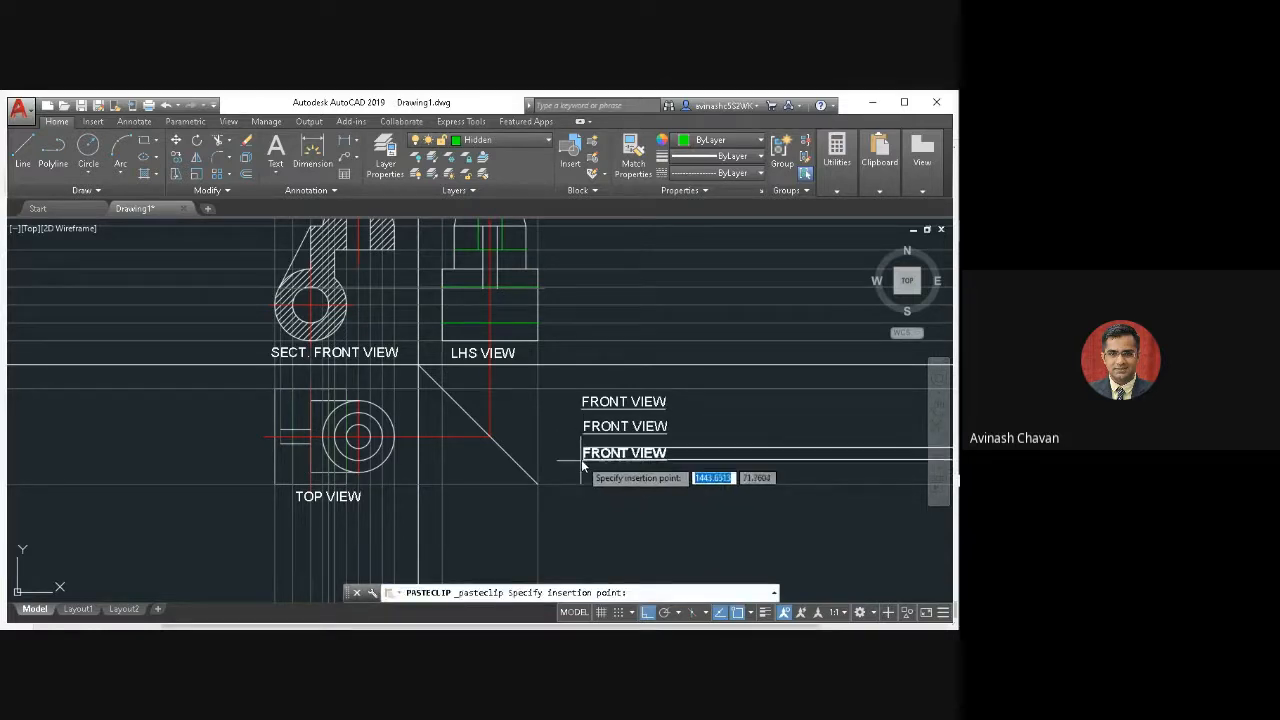
left_click(583, 457)
key("Escape")
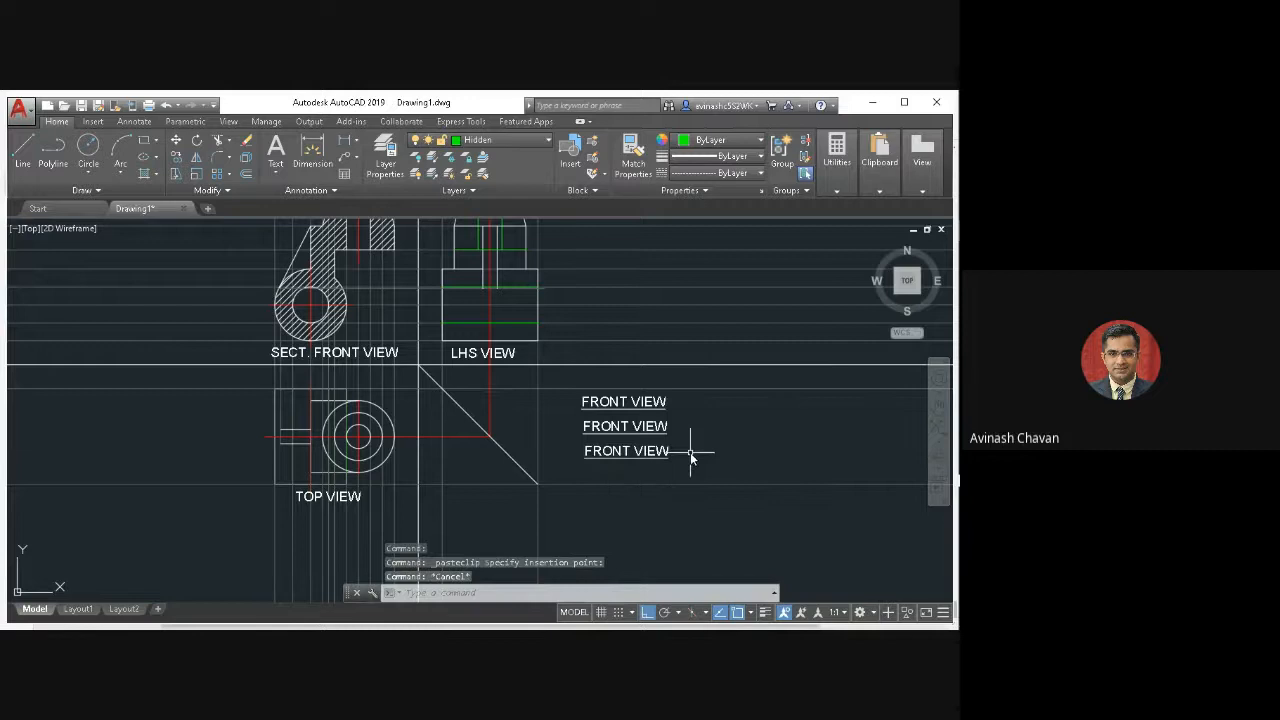
Replace the text of the uppermost stacked label with Div A.
double_click(606, 403)
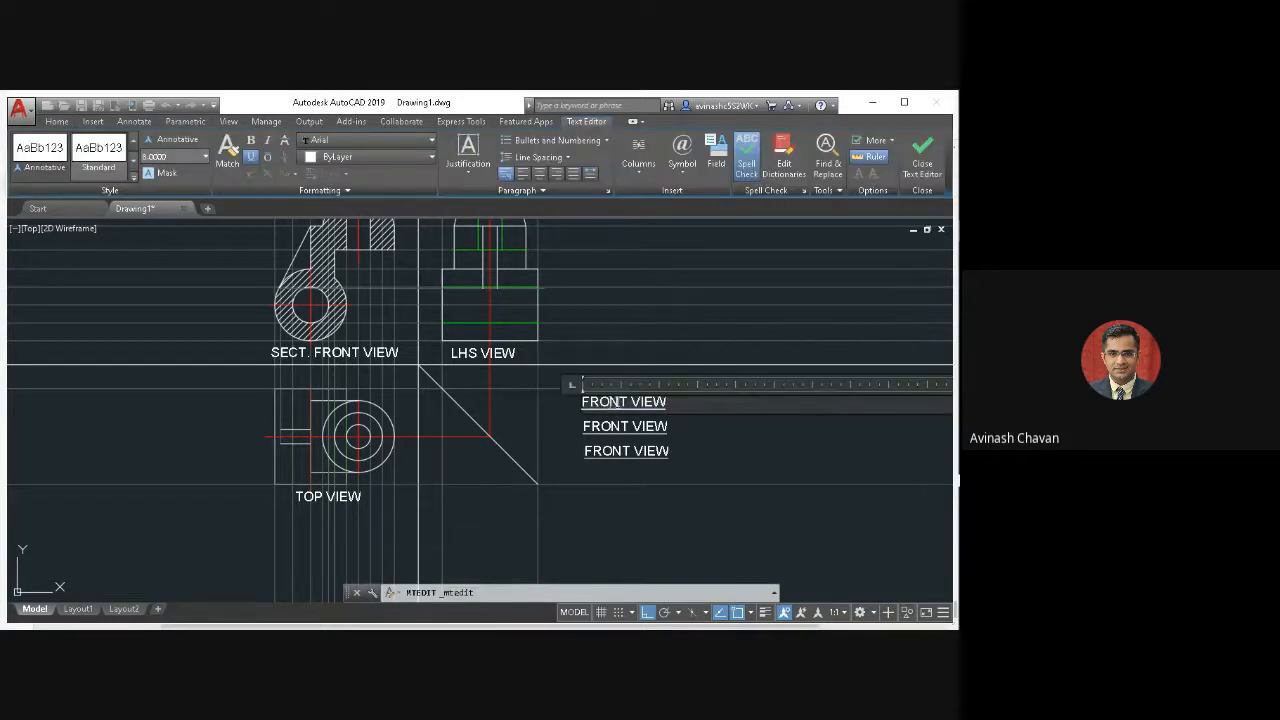
left_click_drag(668, 403, 585, 412)
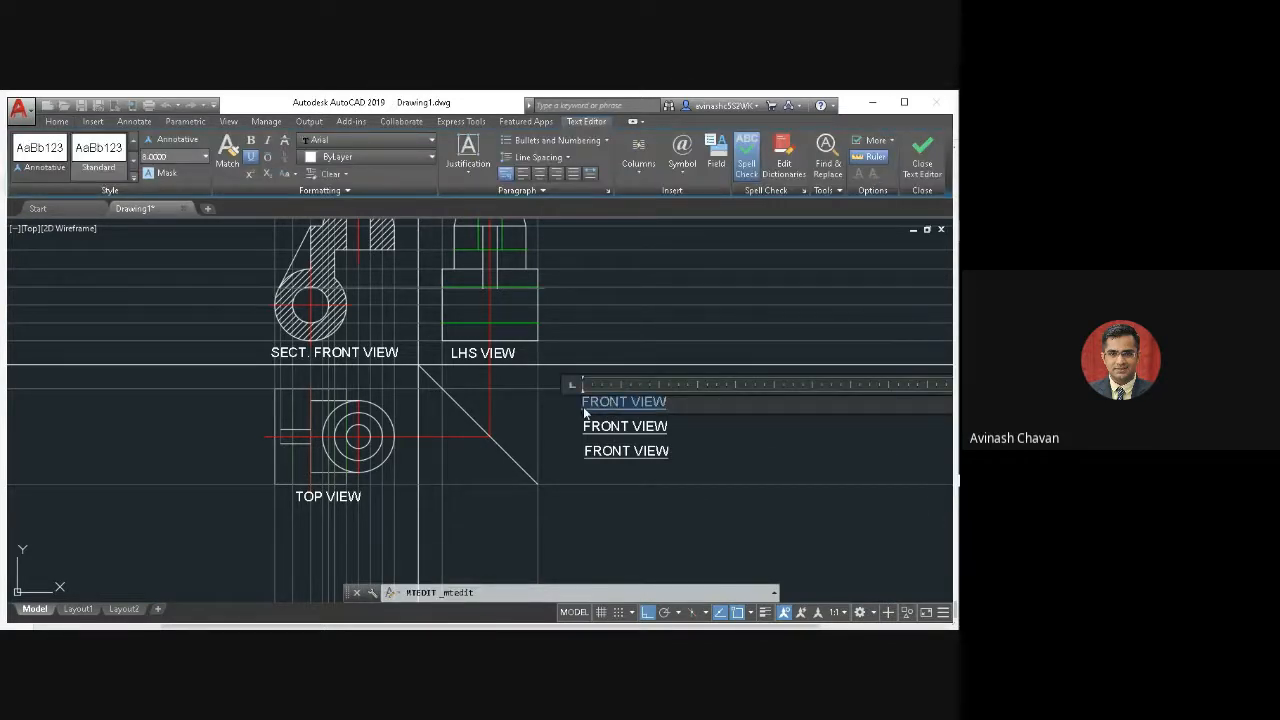
type("d")
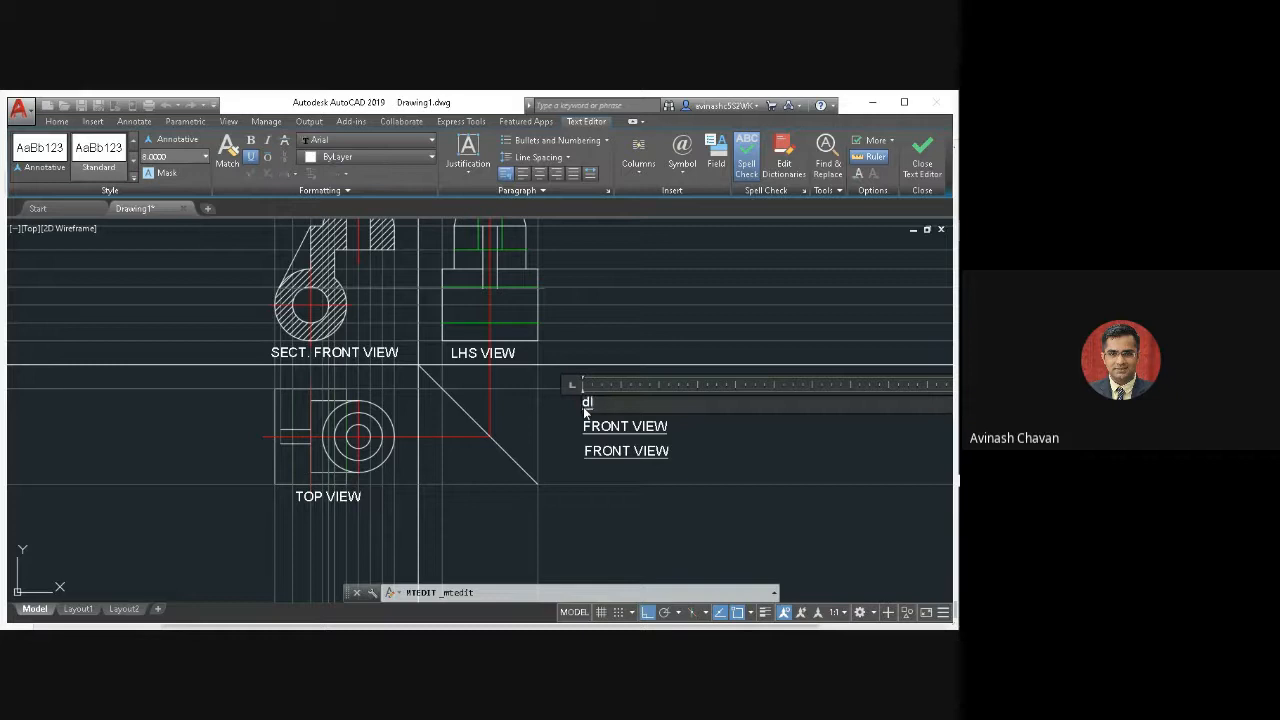
key("BackSpace")
type("Div A")
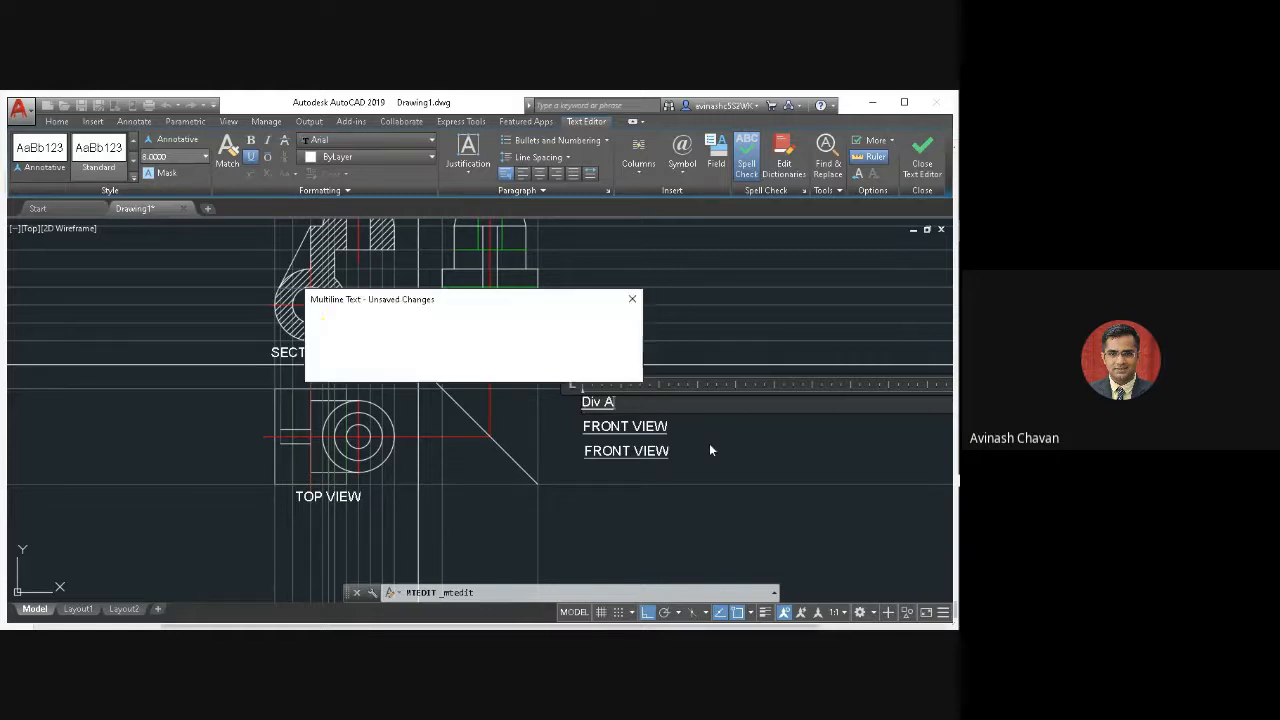
left_click(630, 300)
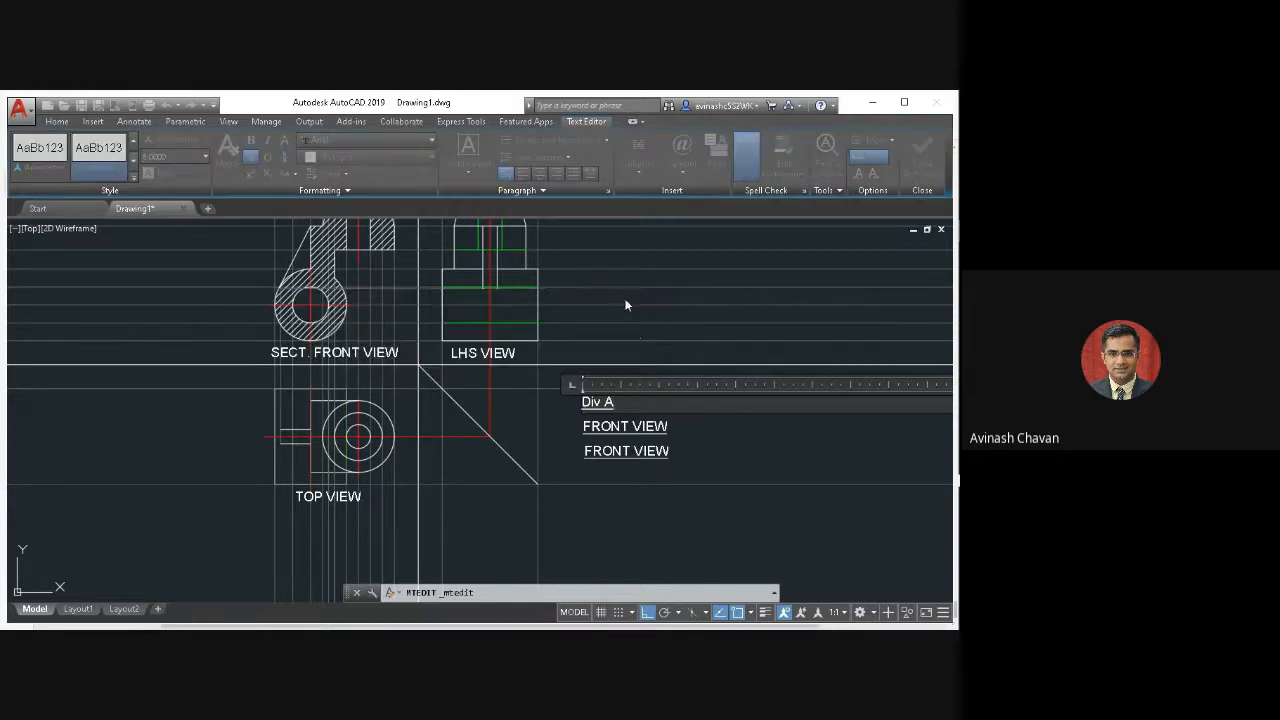
left_click(616, 533)
Replace the text of the middle stacked label with "Roll No." followed by the student's roll number.
double_click(616, 434)
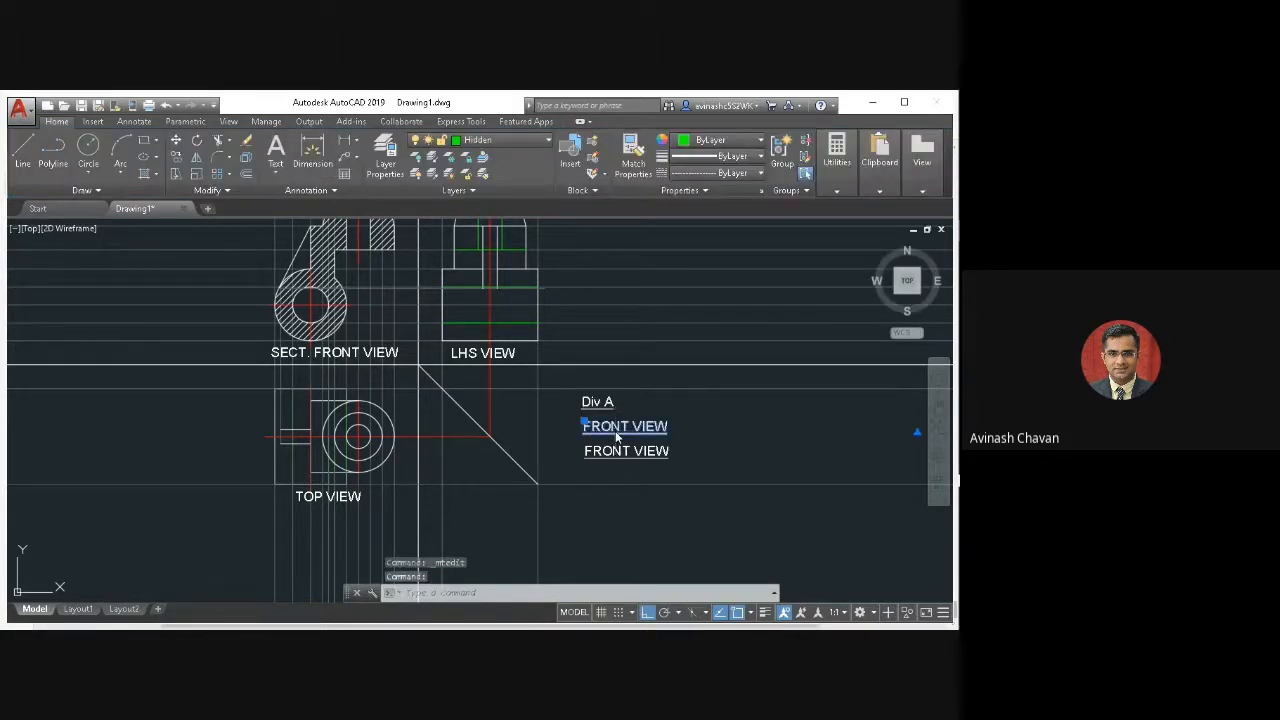
left_click_drag(667, 427, 581, 429)
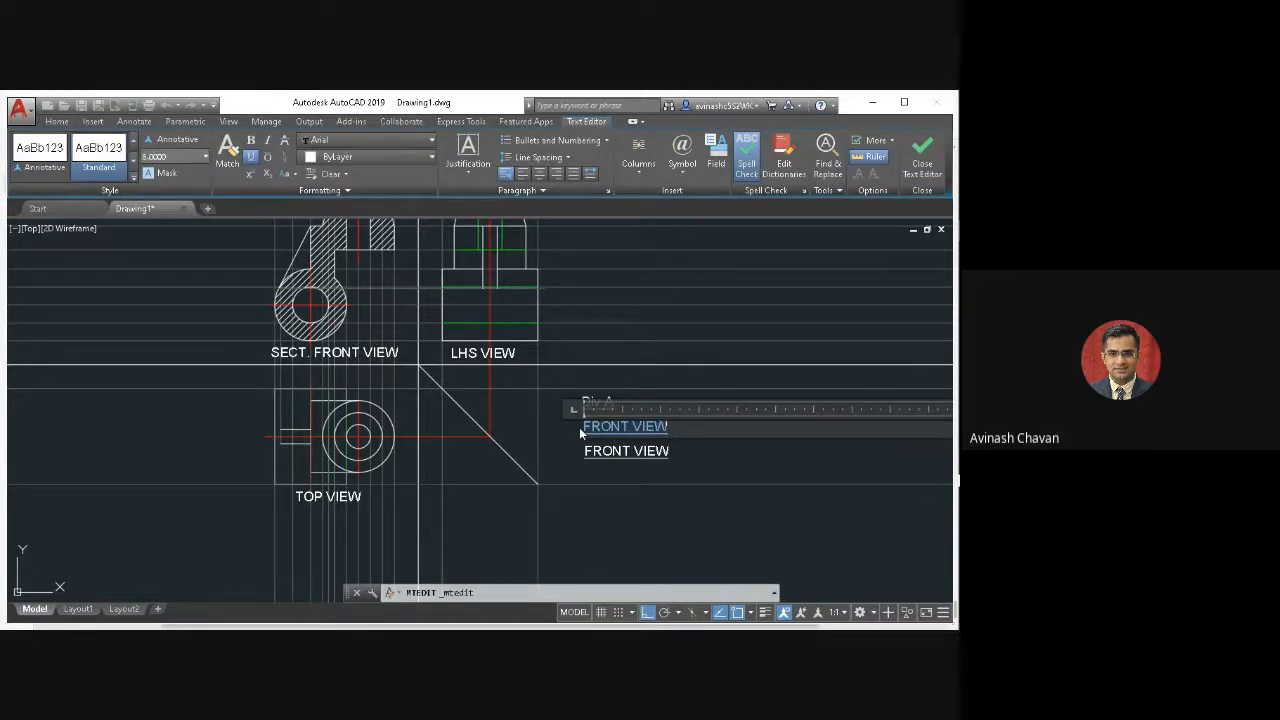
type("AB")
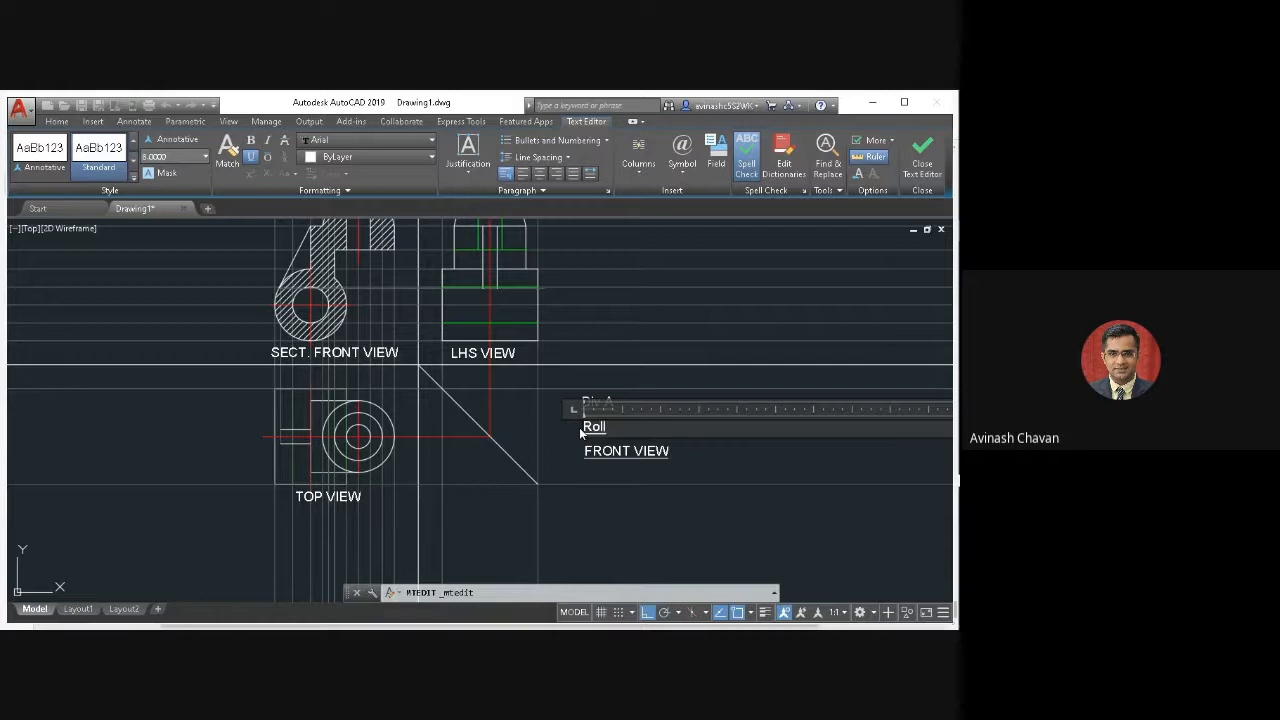
type("No. 111")
left_click(690, 534)
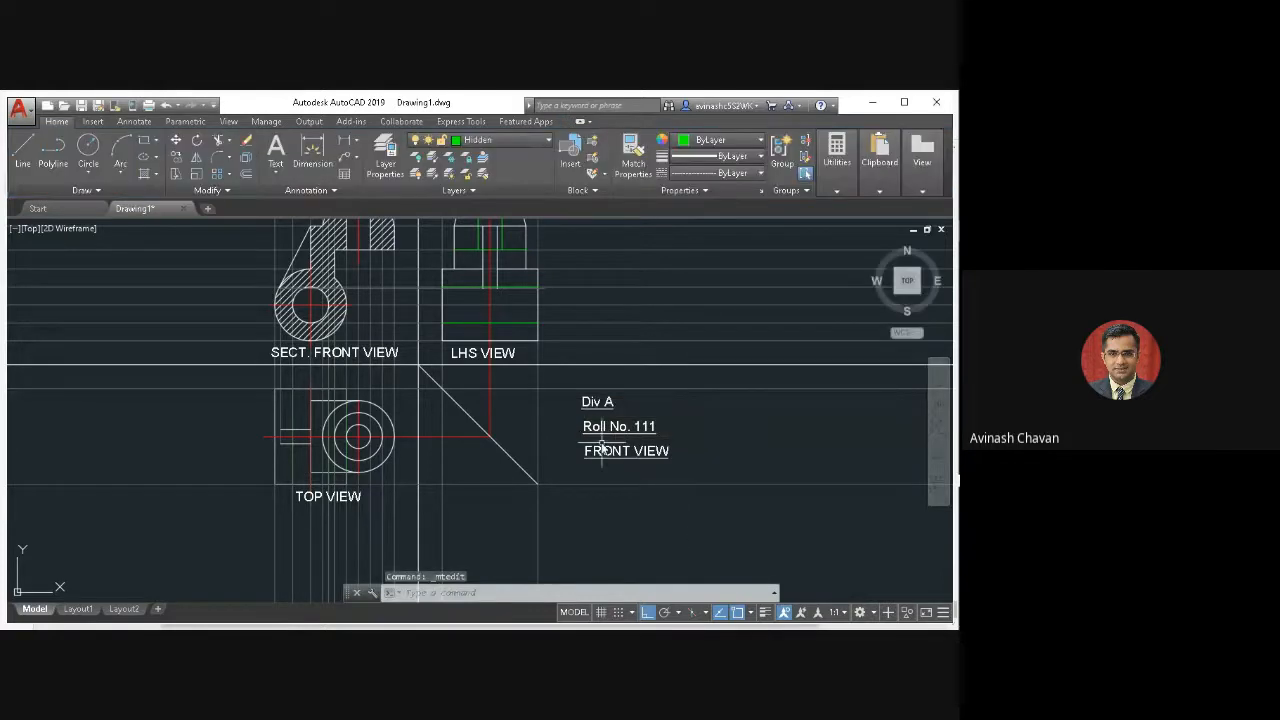
Replace the text of the lowest stacked label with "Name:" followed by the student's full name.
left_click(602, 459)
double_click(602, 458)
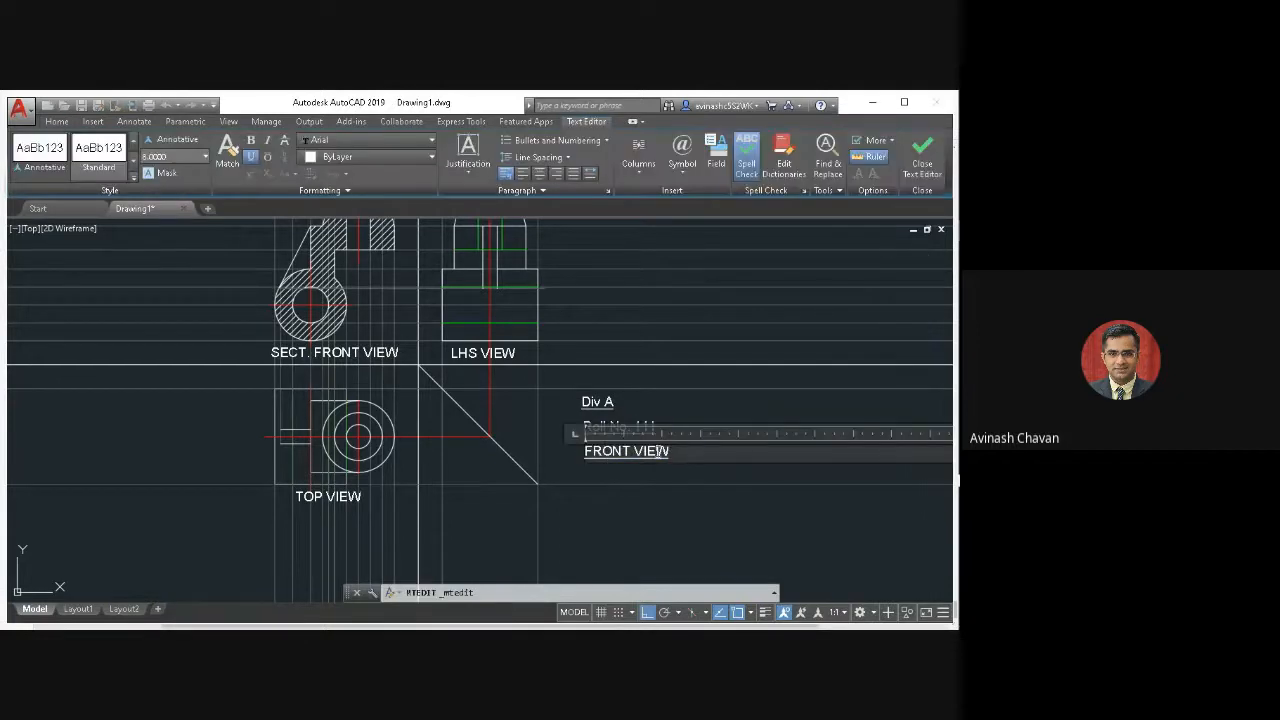
left_click_drag(606, 450, 583, 452)
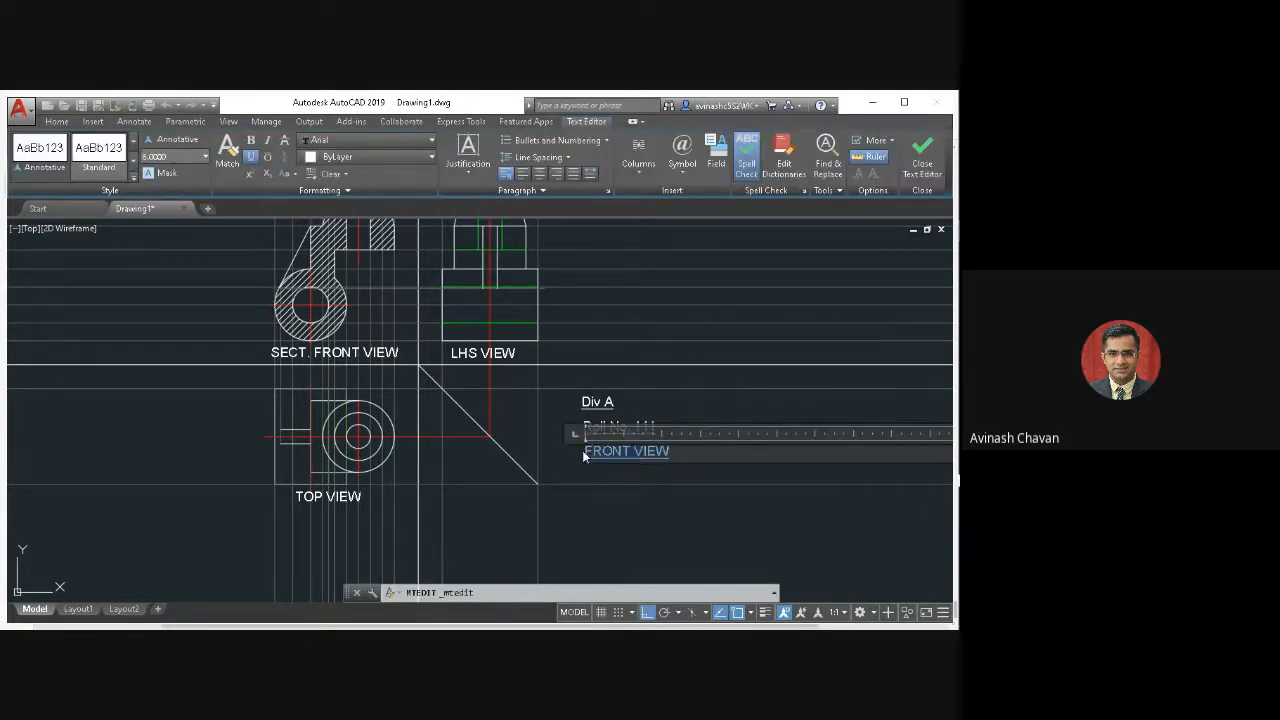
type("Name: ABC")
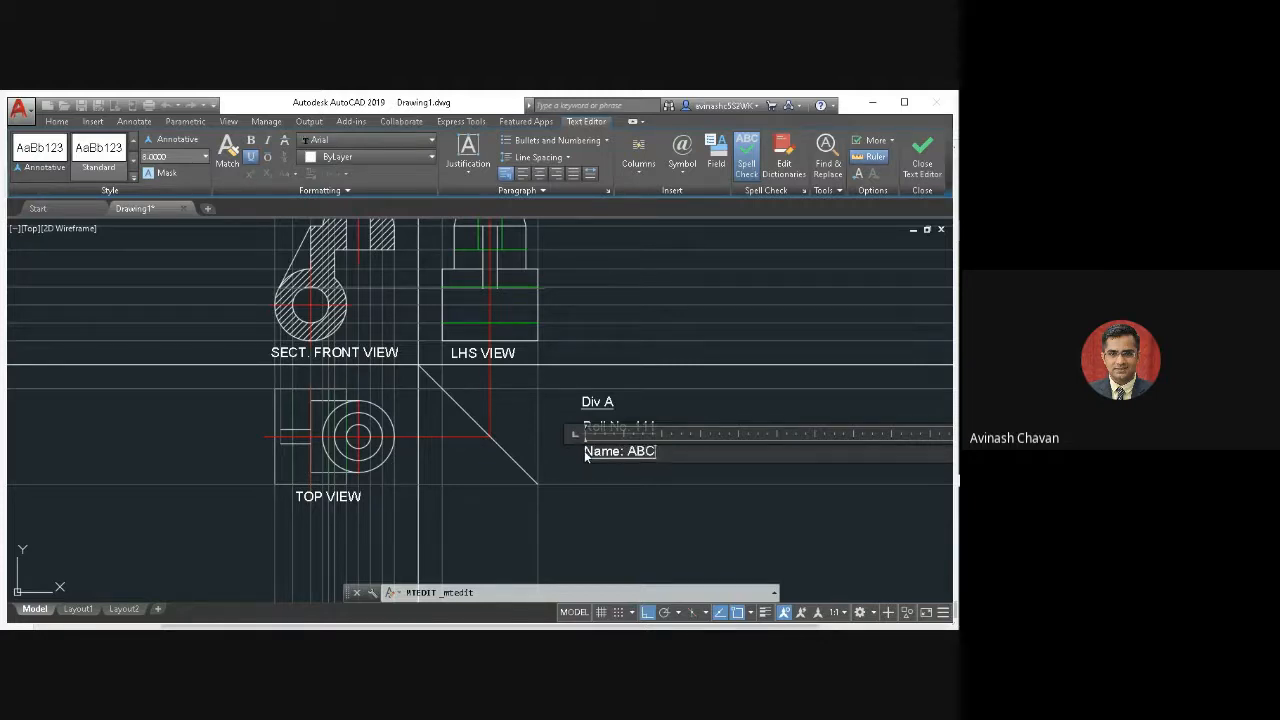
type(" ABCDEF")
left_click(612, 510)
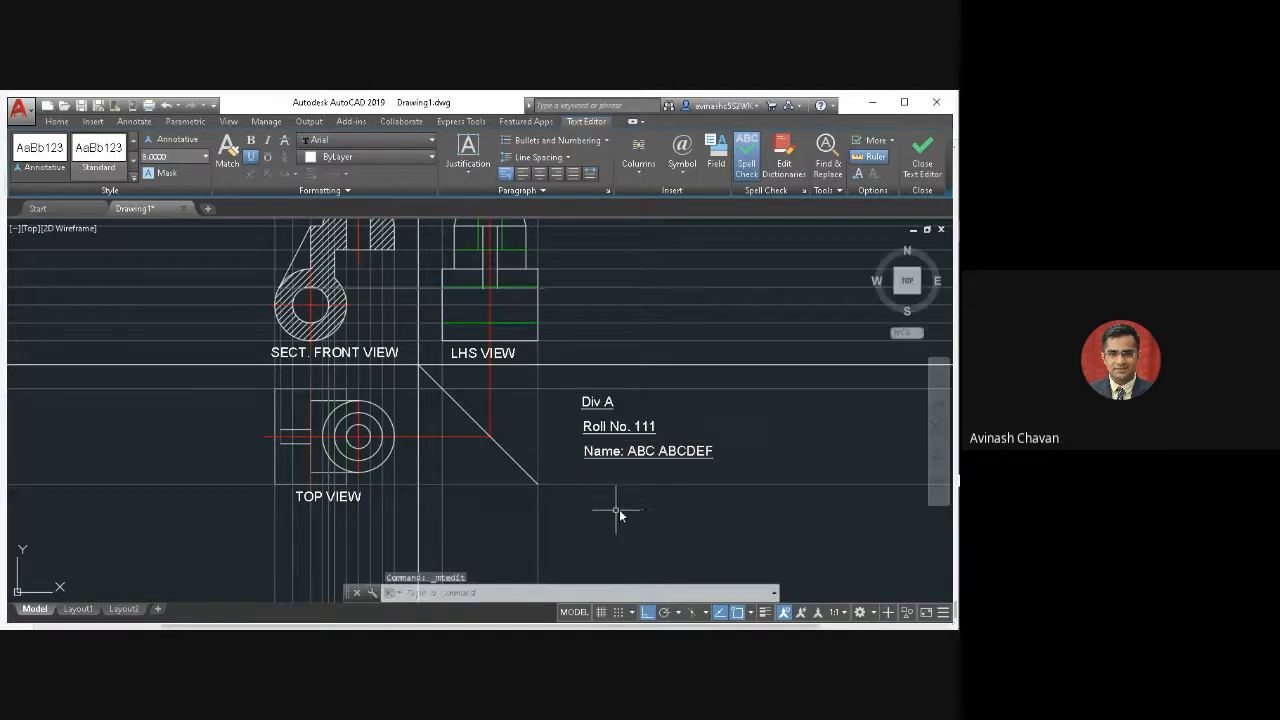
Examine the sectional front, top and left-hand side views together with their labels and the student details.
scroll(678, 518, "down", 2)
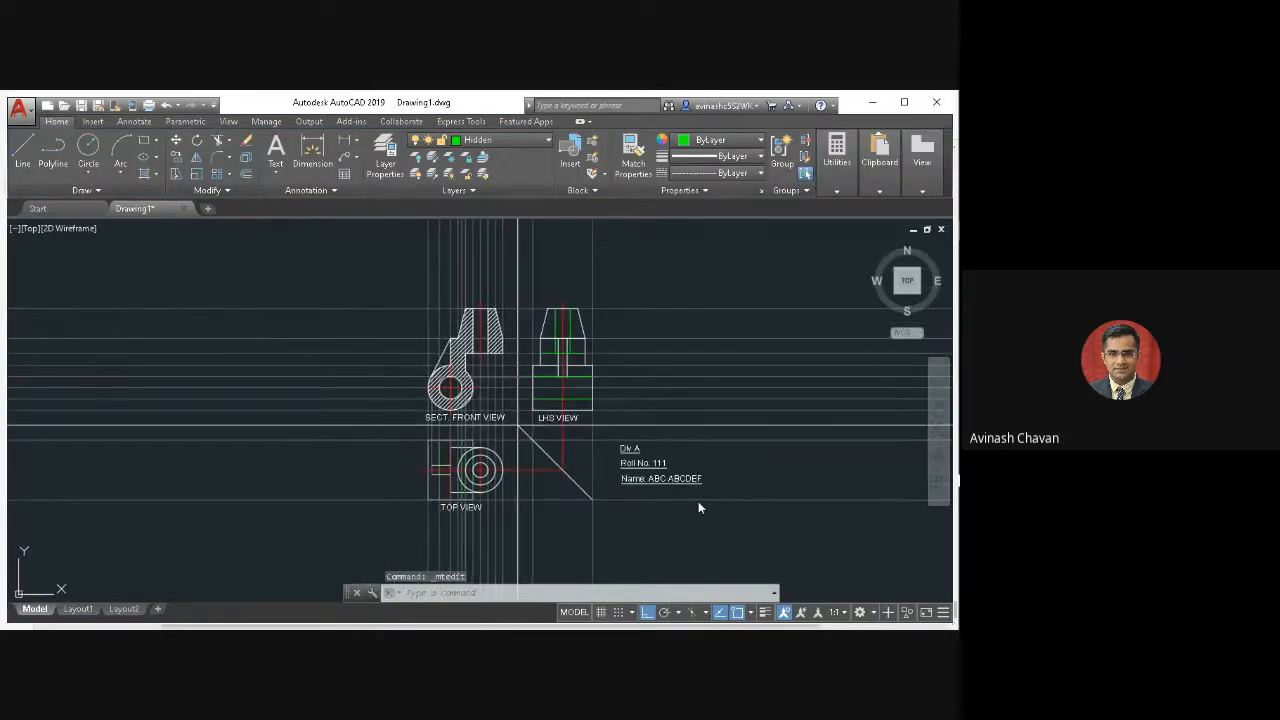
middle_click_drag(697, 505, 694, 522)
middle_click_drag(655, 467, 607, 446)
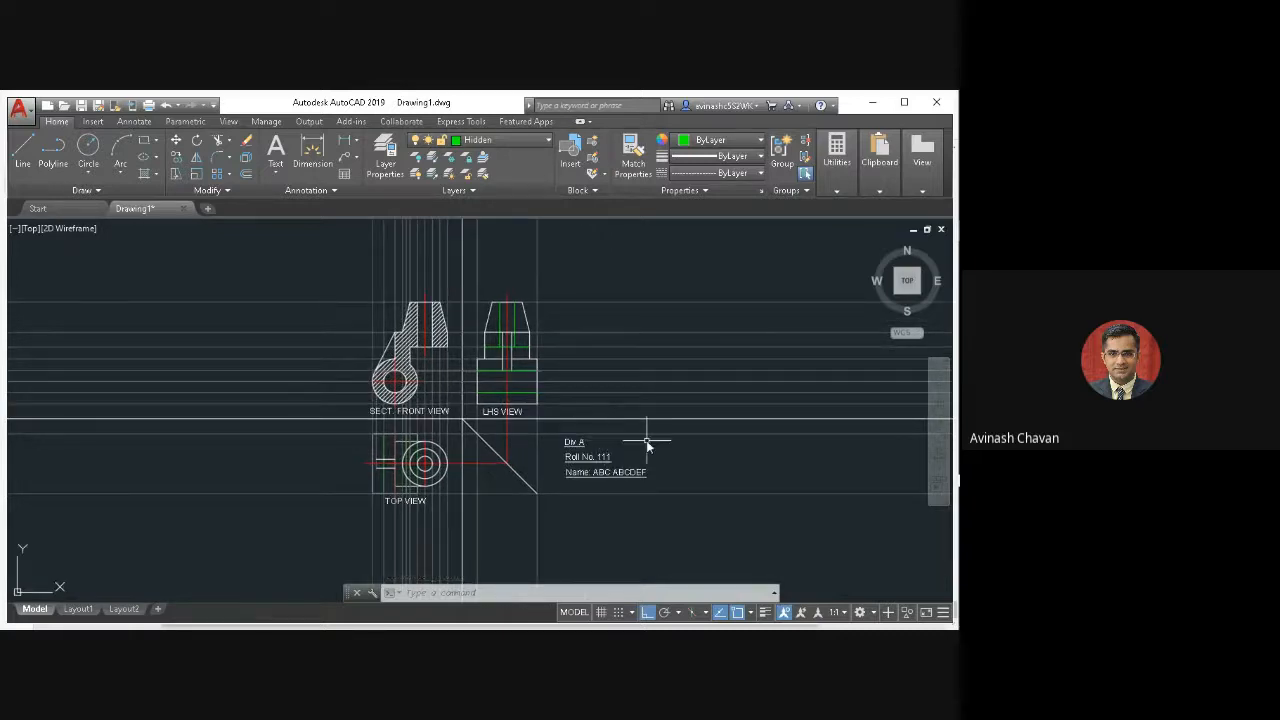
scroll(694, 449, "up", 1)
scroll(685, 476, "up", 1)
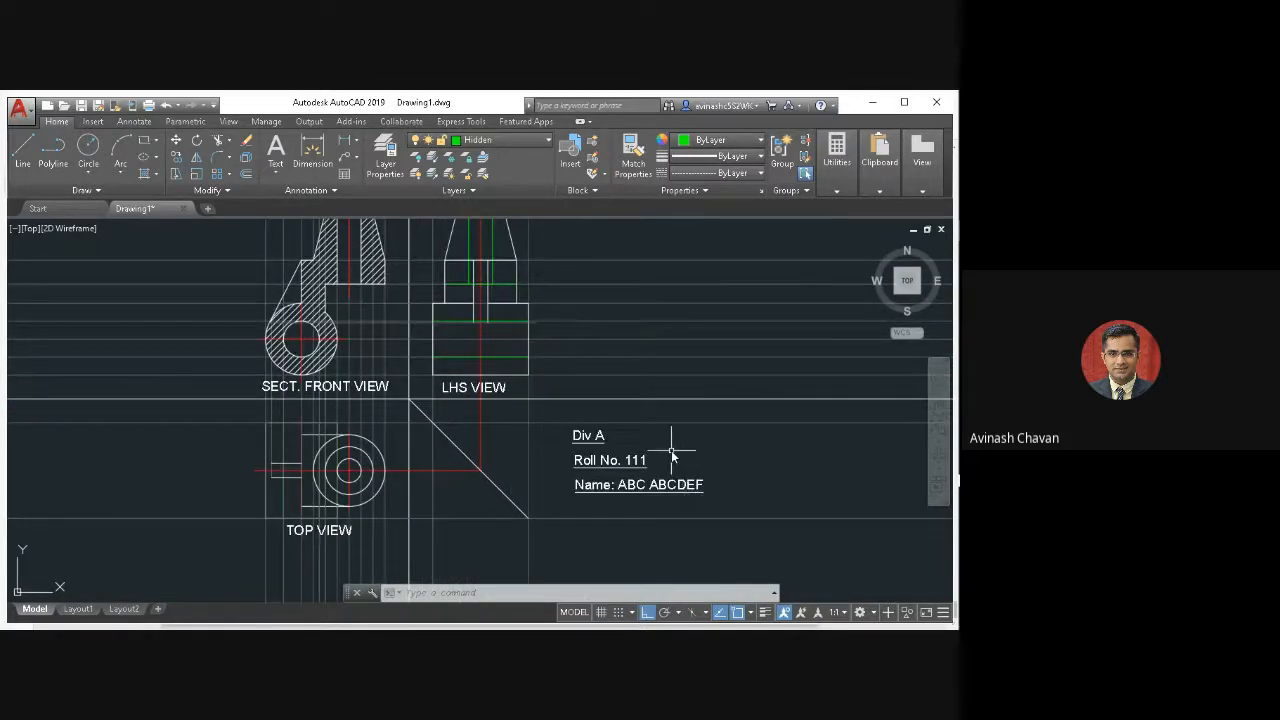
scroll(640, 446, "down", 2)
scroll(572, 428, "down", 2)
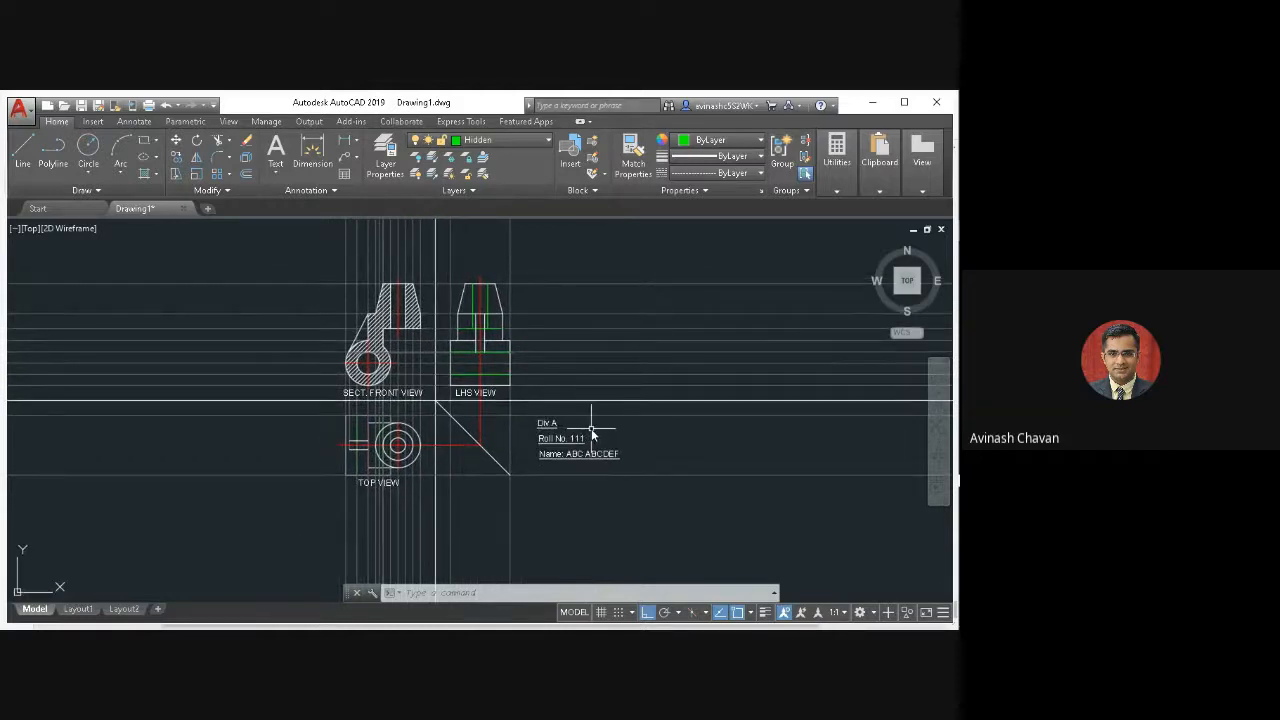
scroll(476, 378, "up", 1)
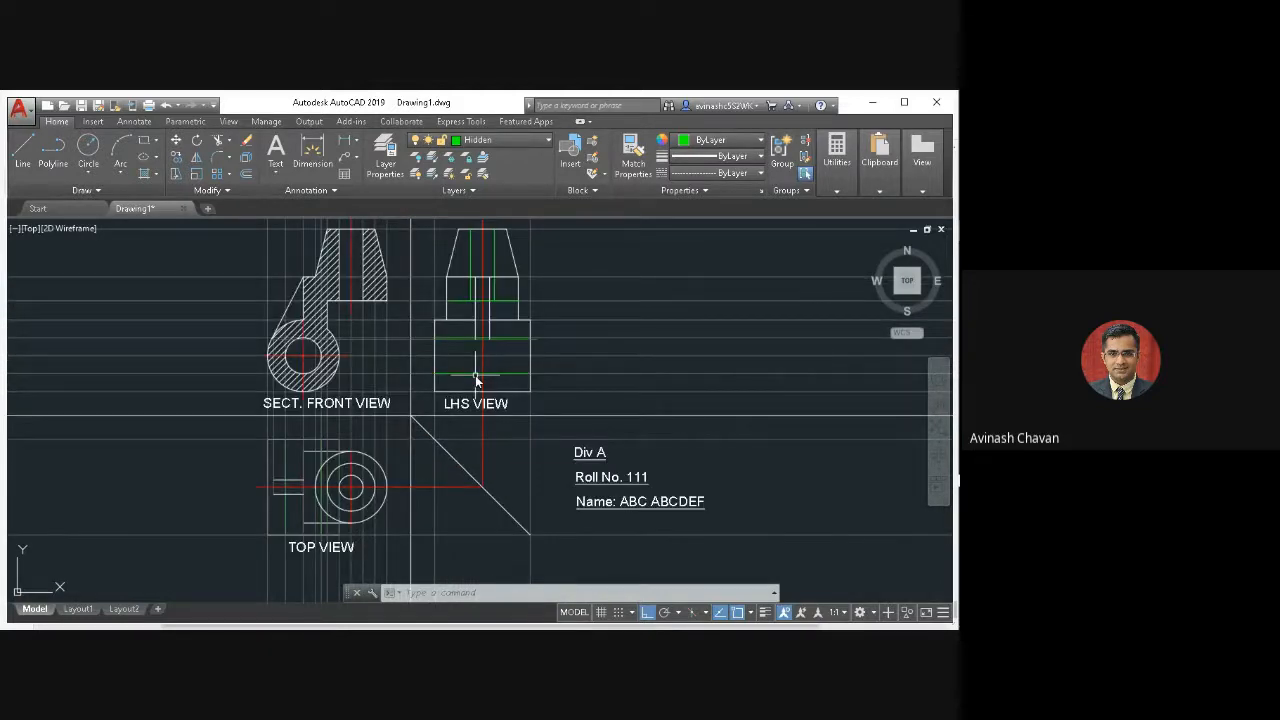
mouse_move(476, 378)
middle_click_drag(503, 331, 531, 348)
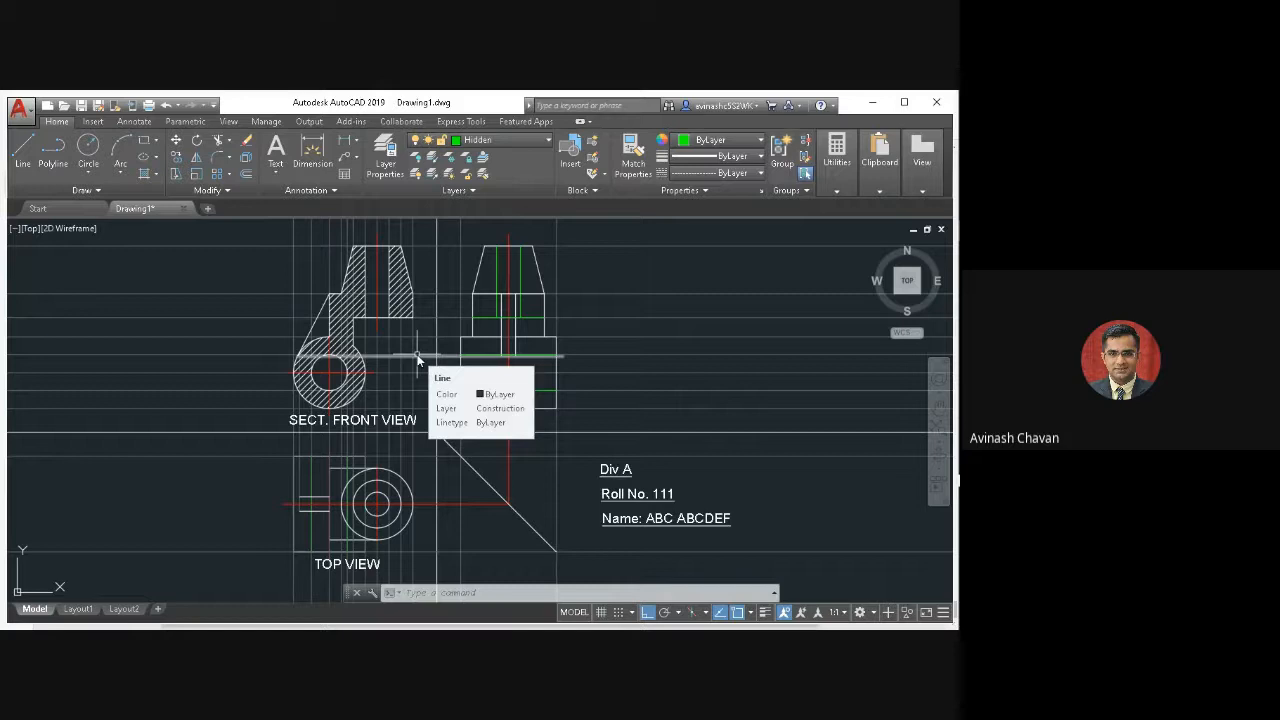
middle_click_drag(424, 352, 448, 343)
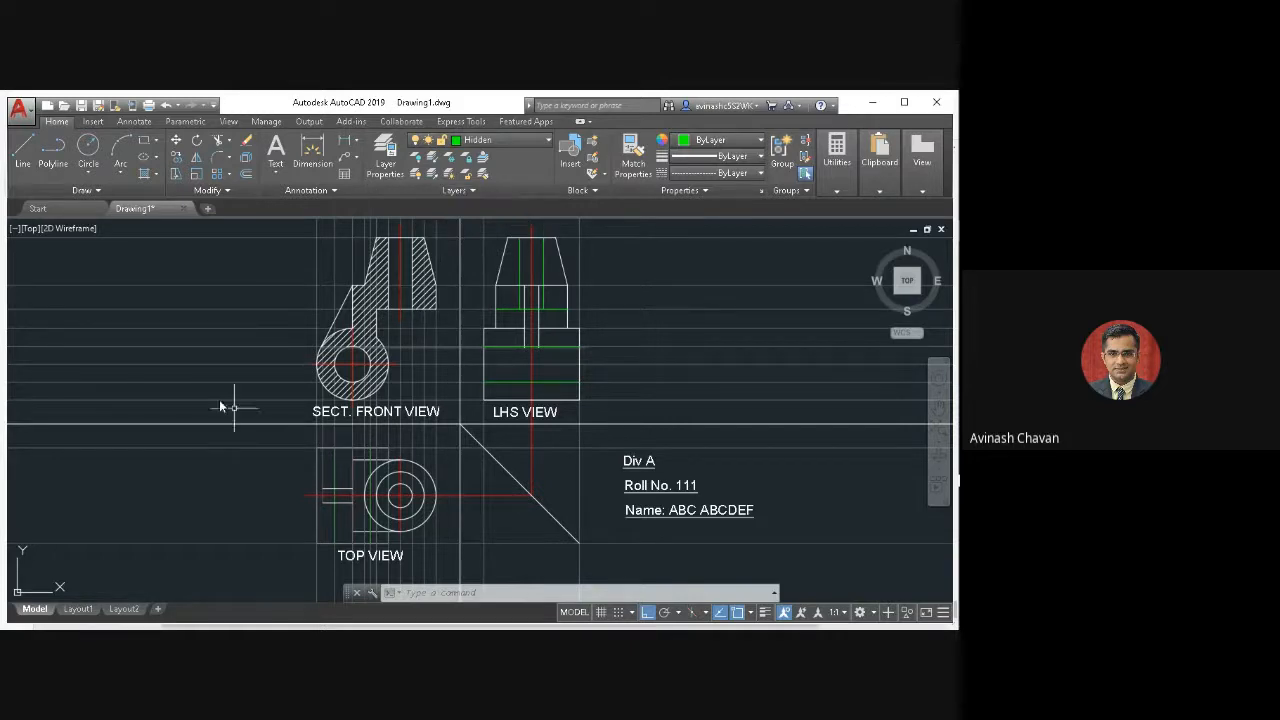
mouse_move(243, 382)
middle_mouse_down()
mouse_move(249, 400)
mouse_move(249, 374)
middle_mouse_up()
scroll(250, 402, "down", 2)
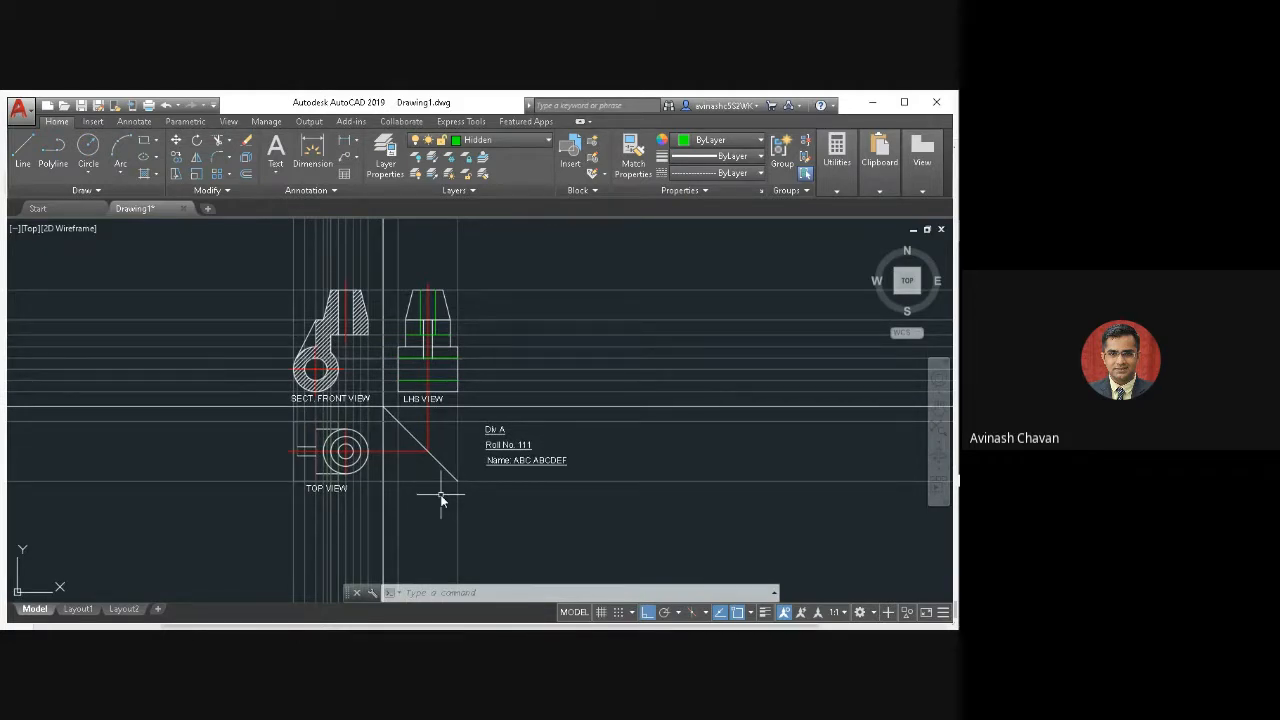
Modify the Standard dimension style and set its arrow size to 3.
type("d")
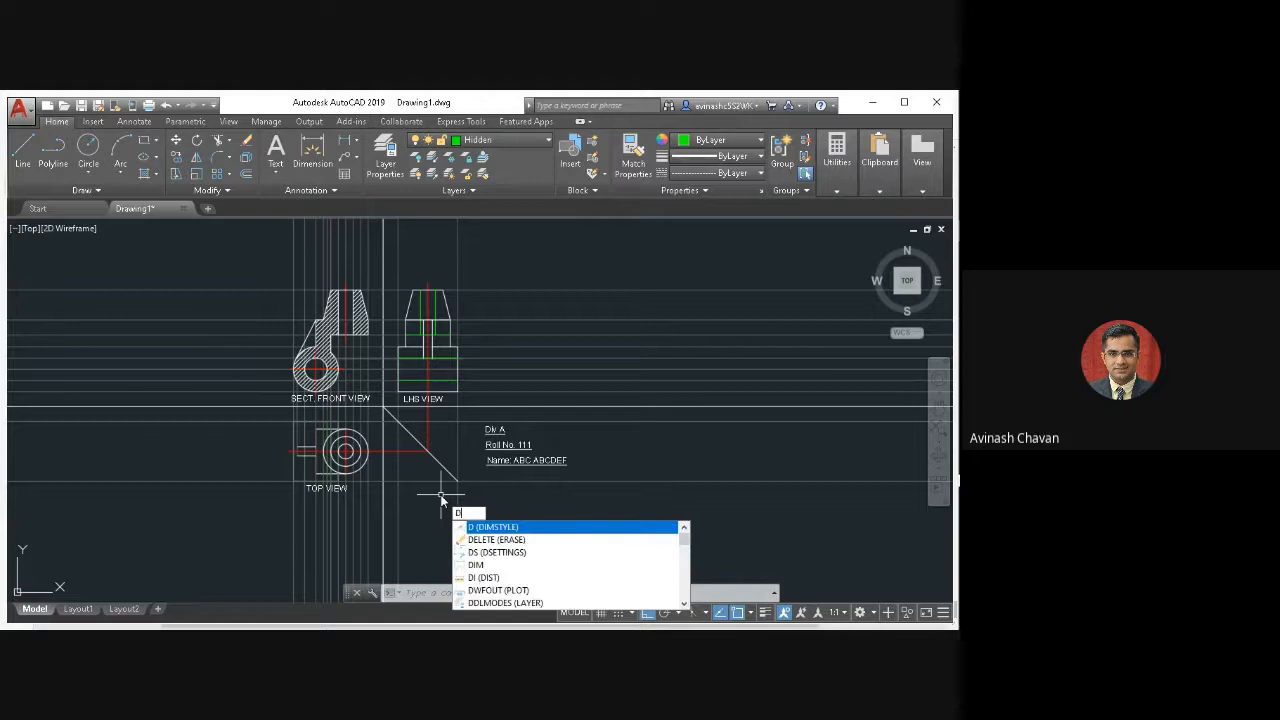
key("Return")
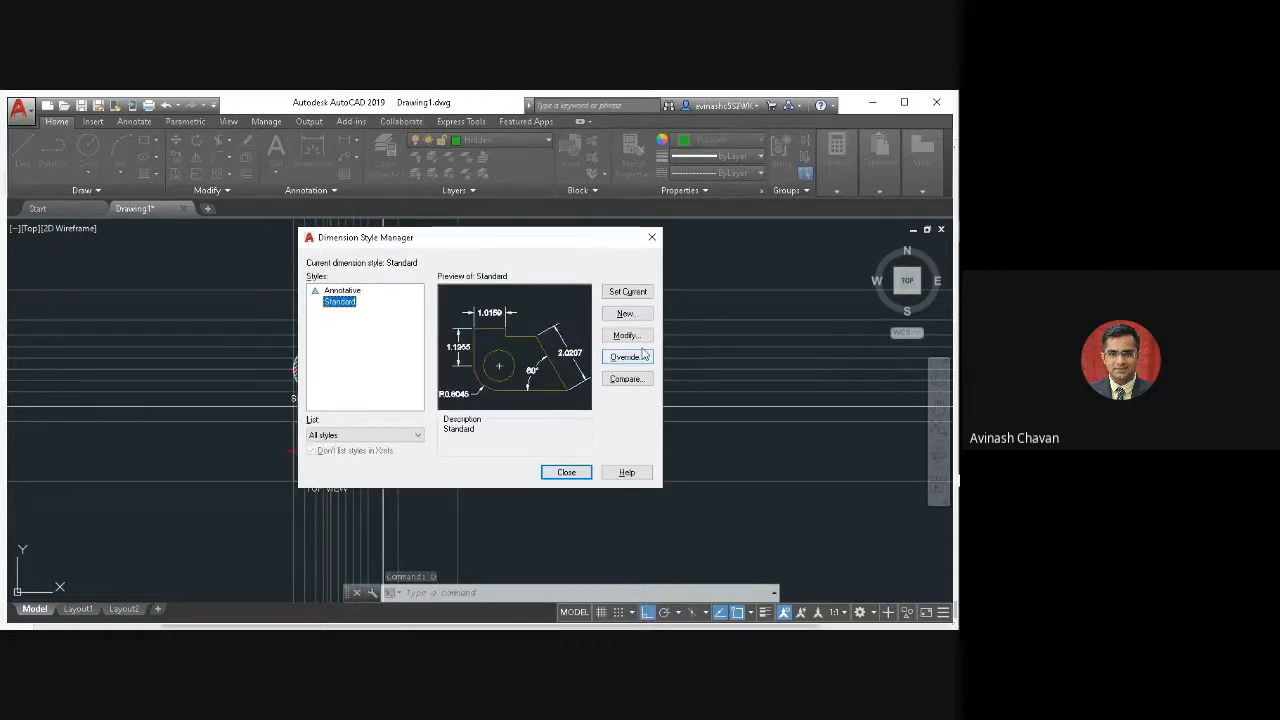
left_click(634, 338)
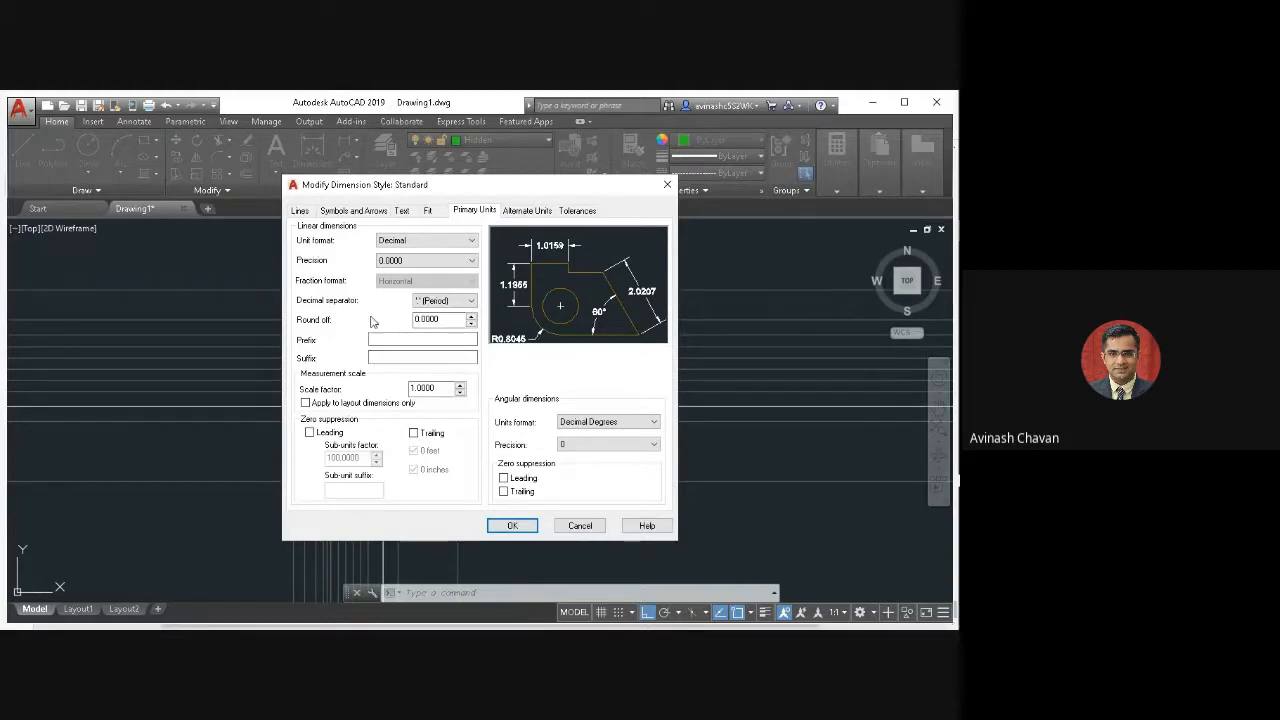
left_click(334, 212)
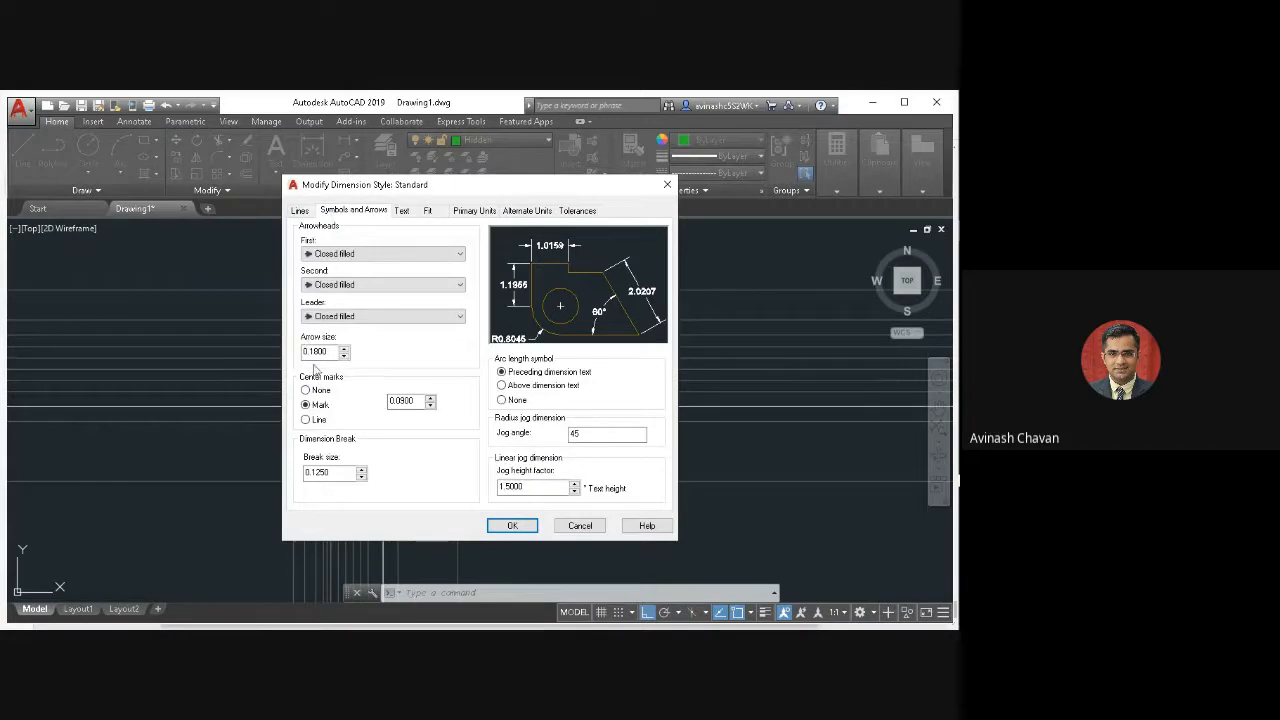
left_click_drag(336, 352, 303, 345)
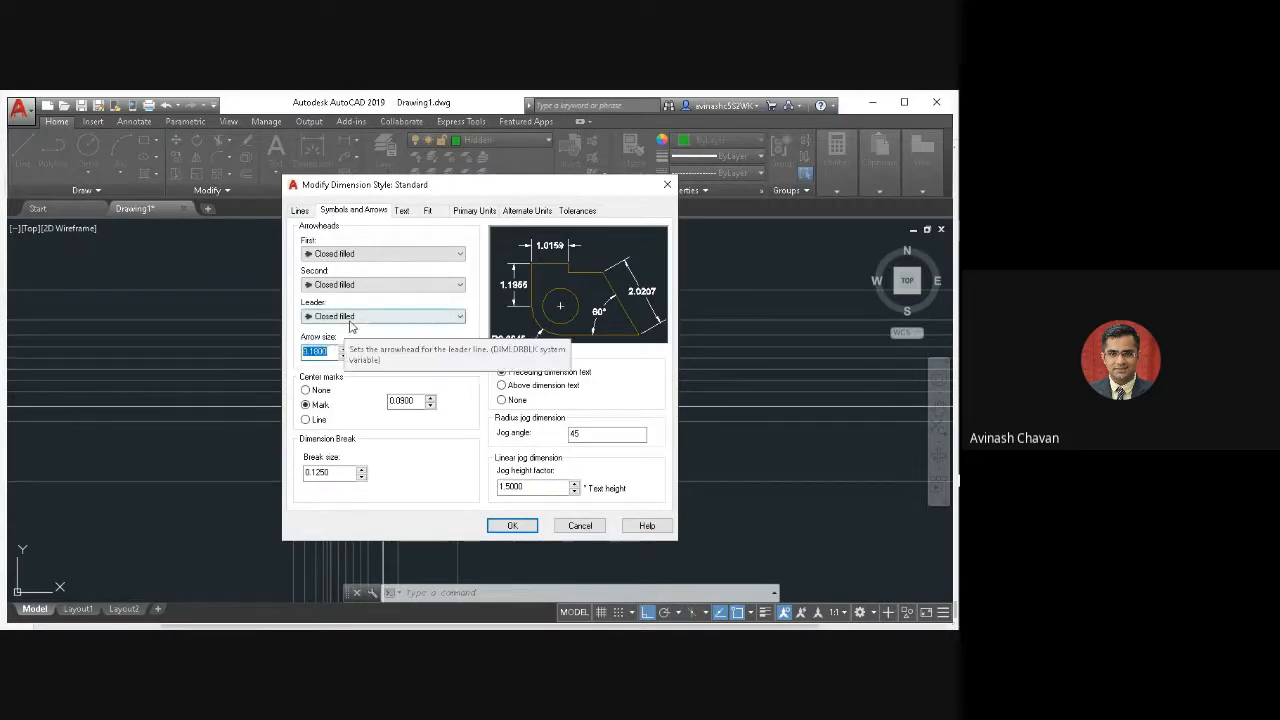
type("3")
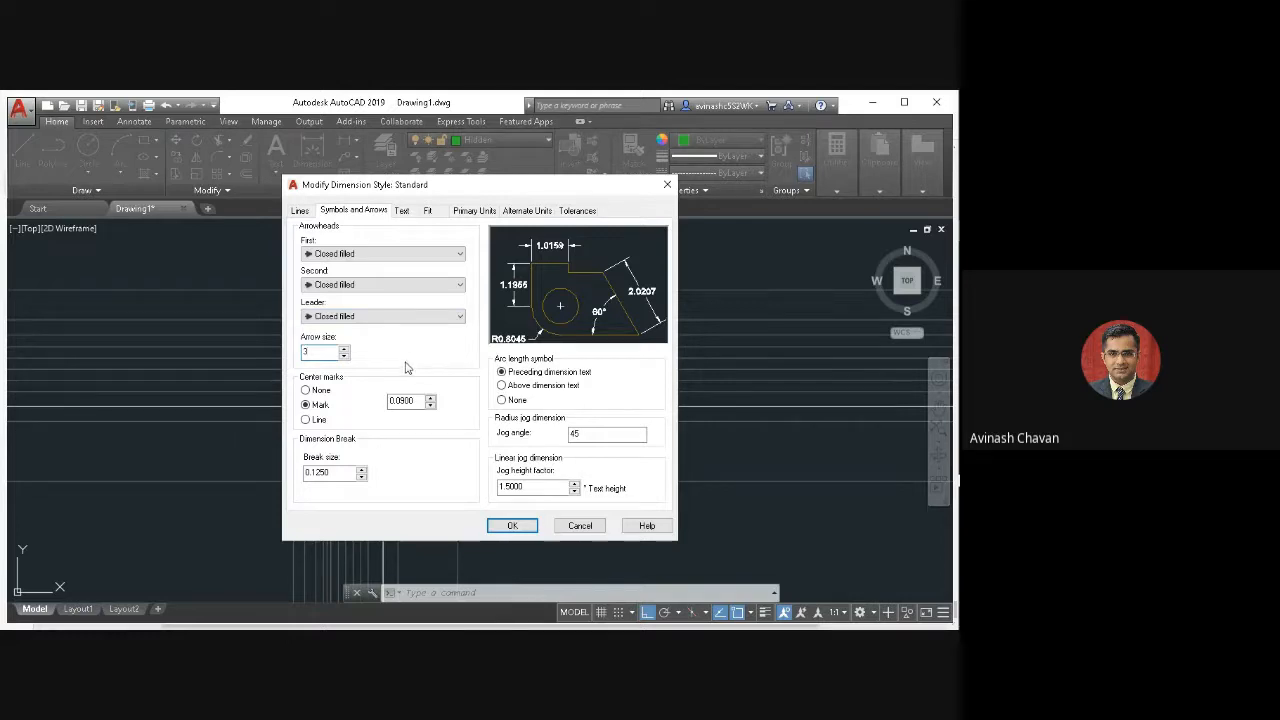
Set the dimension text height to 7 and its vertical placement to Above.
left_click(402, 211)
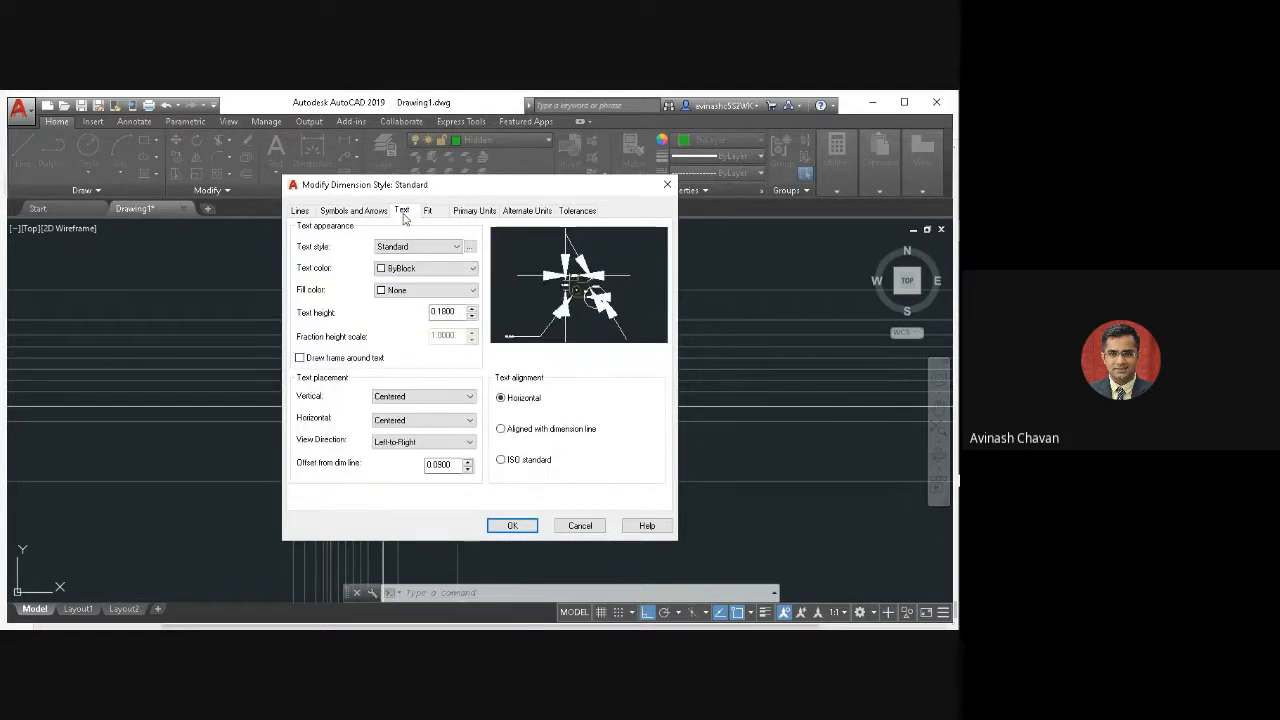
double_click(444, 311)
type("7")
left_click(438, 364)
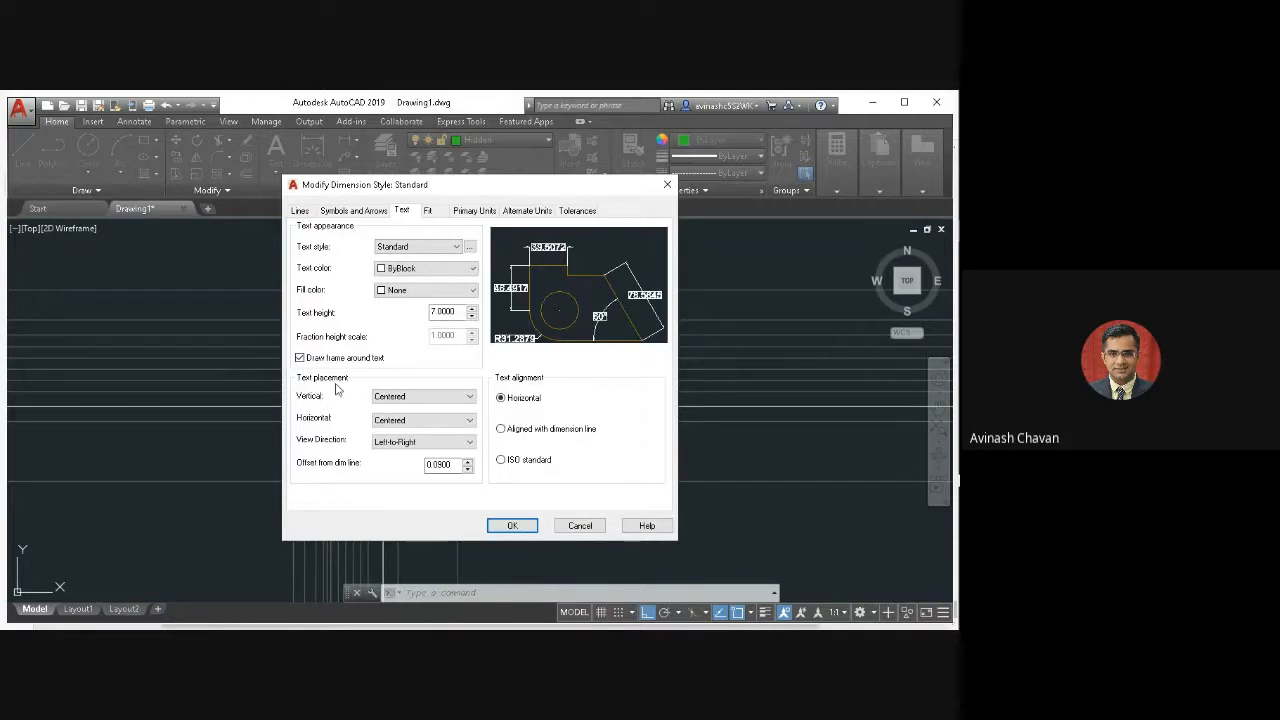
left_click(395, 400)
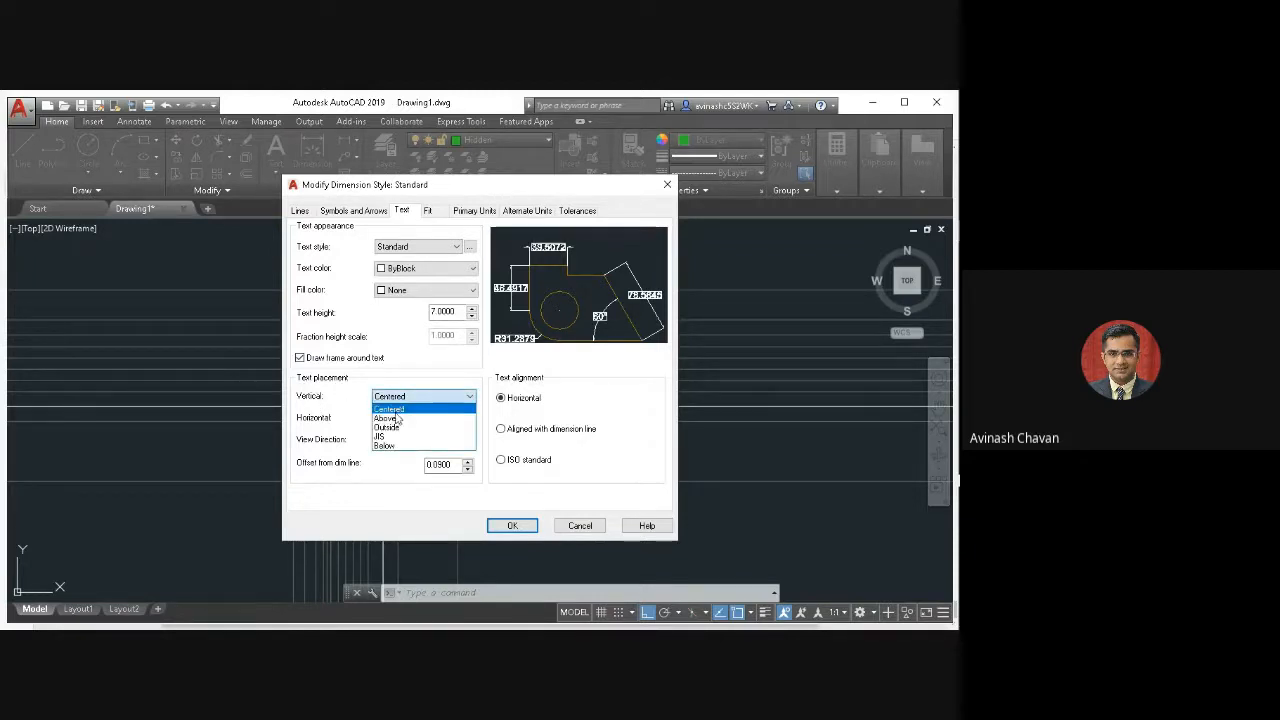
left_click(386, 418)
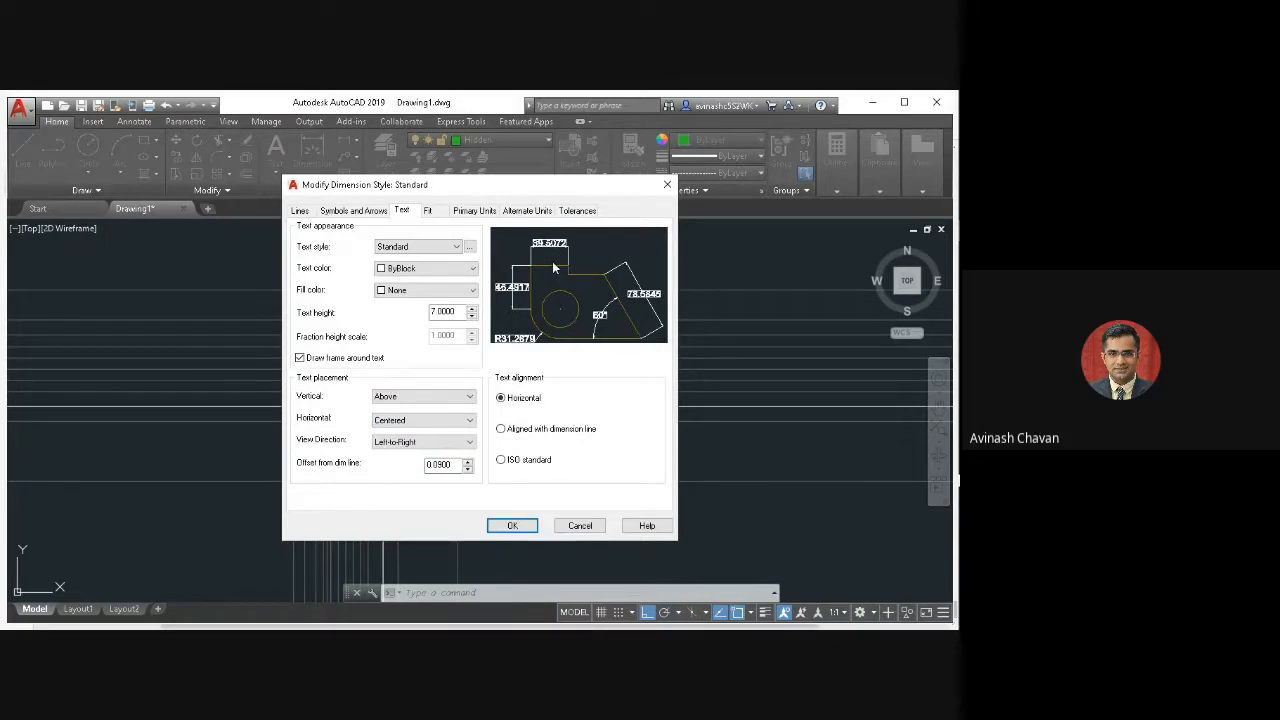
Align the dimension text to ISO standard without a frame and set its offset from the dimension line to 1.5.
left_click(504, 460)
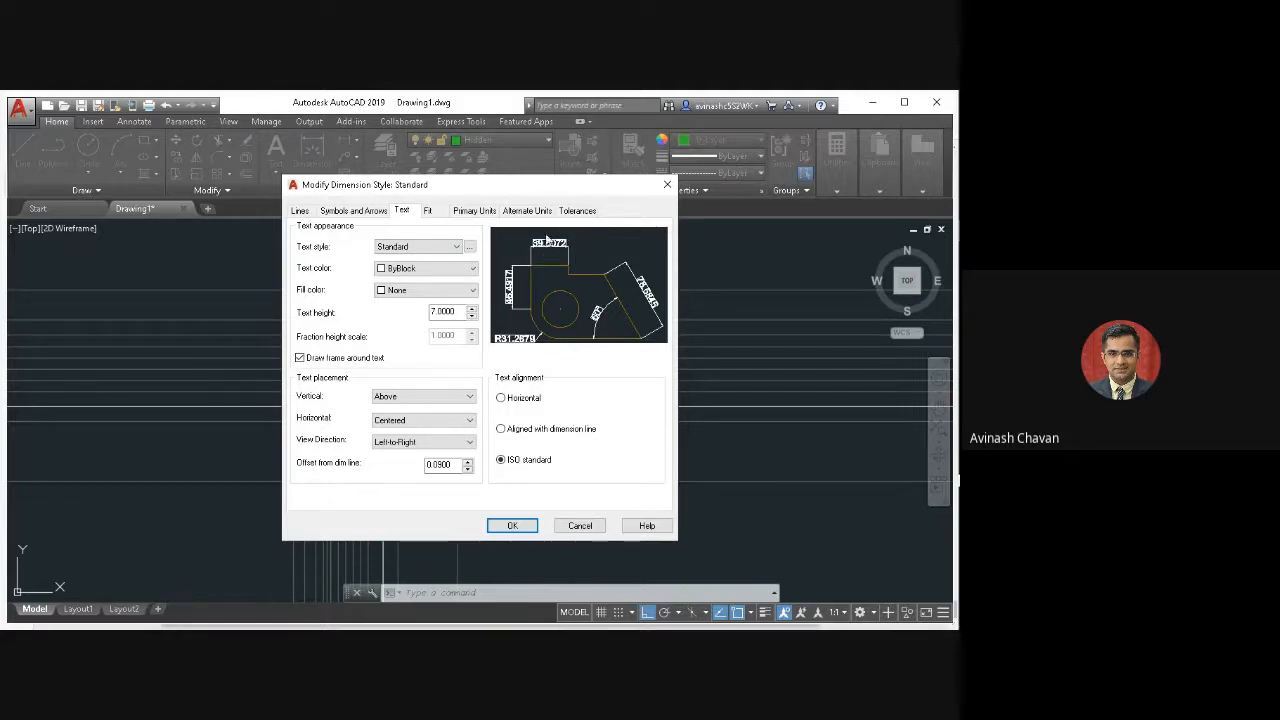
left_click(300, 358)
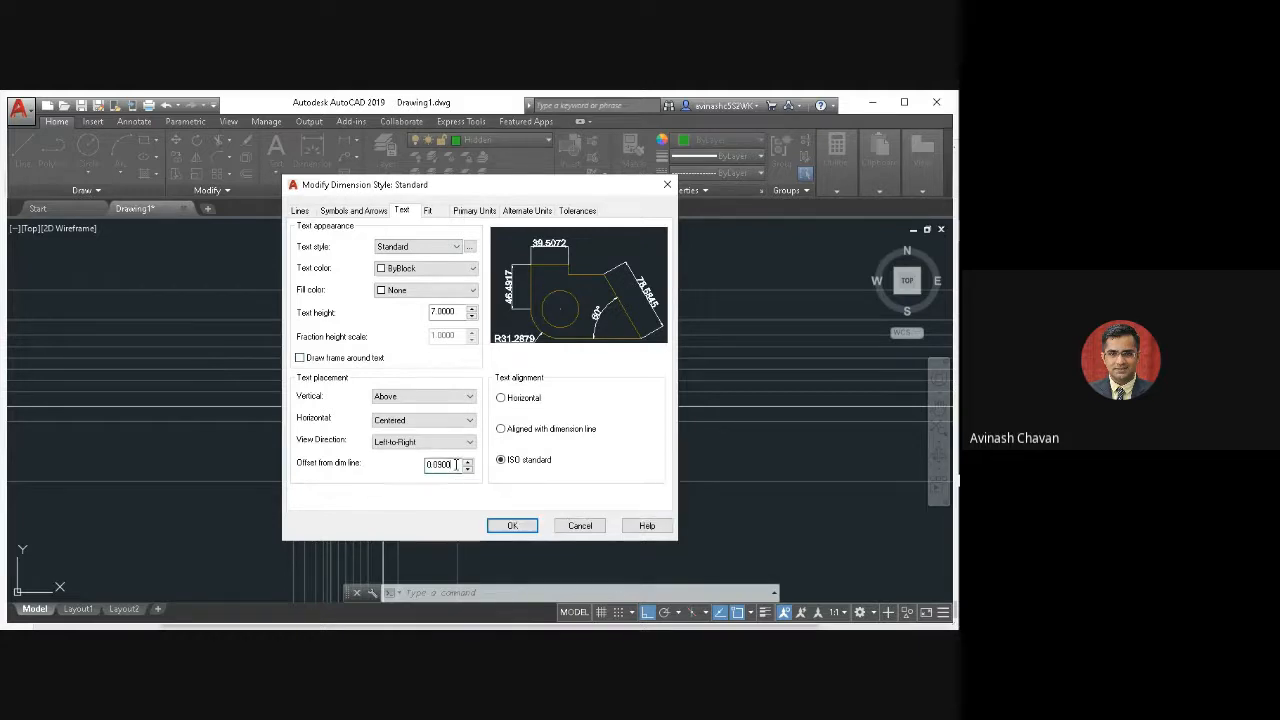
left_click_drag(457, 465, 418, 465)
type("1")
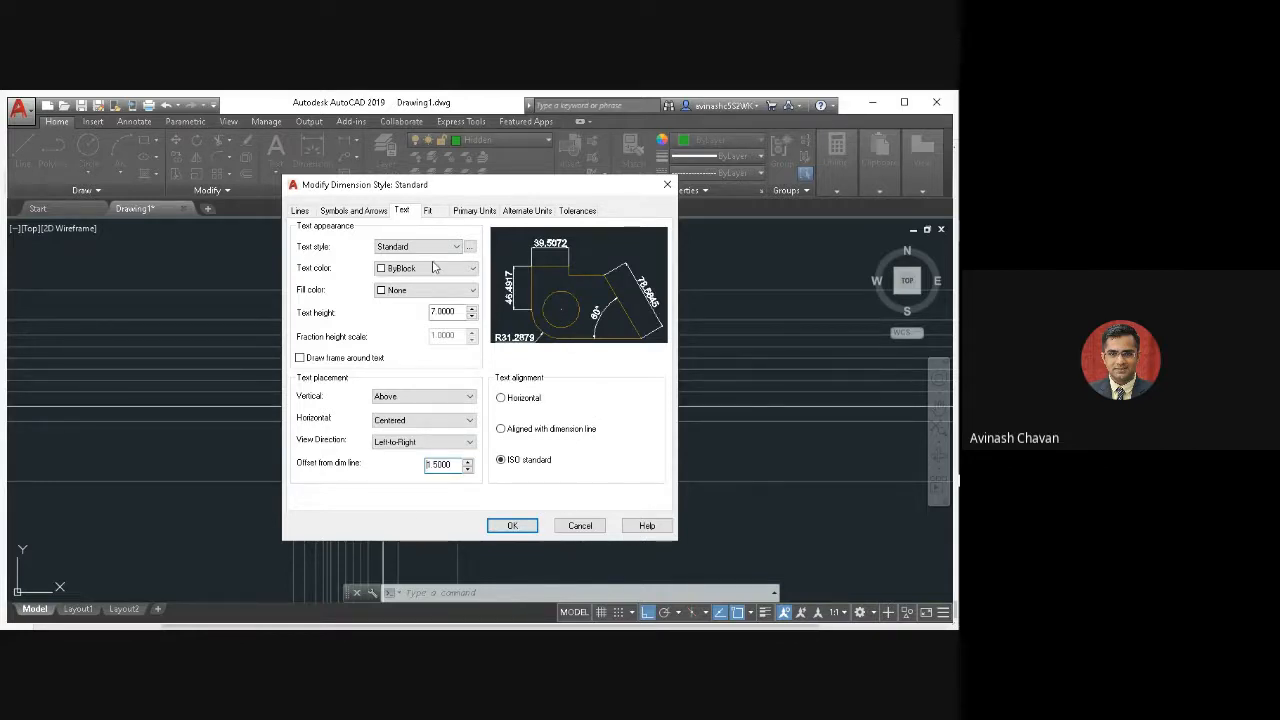
Set the precision of the linear dimensions' primary units to 0.
left_click(428, 212)
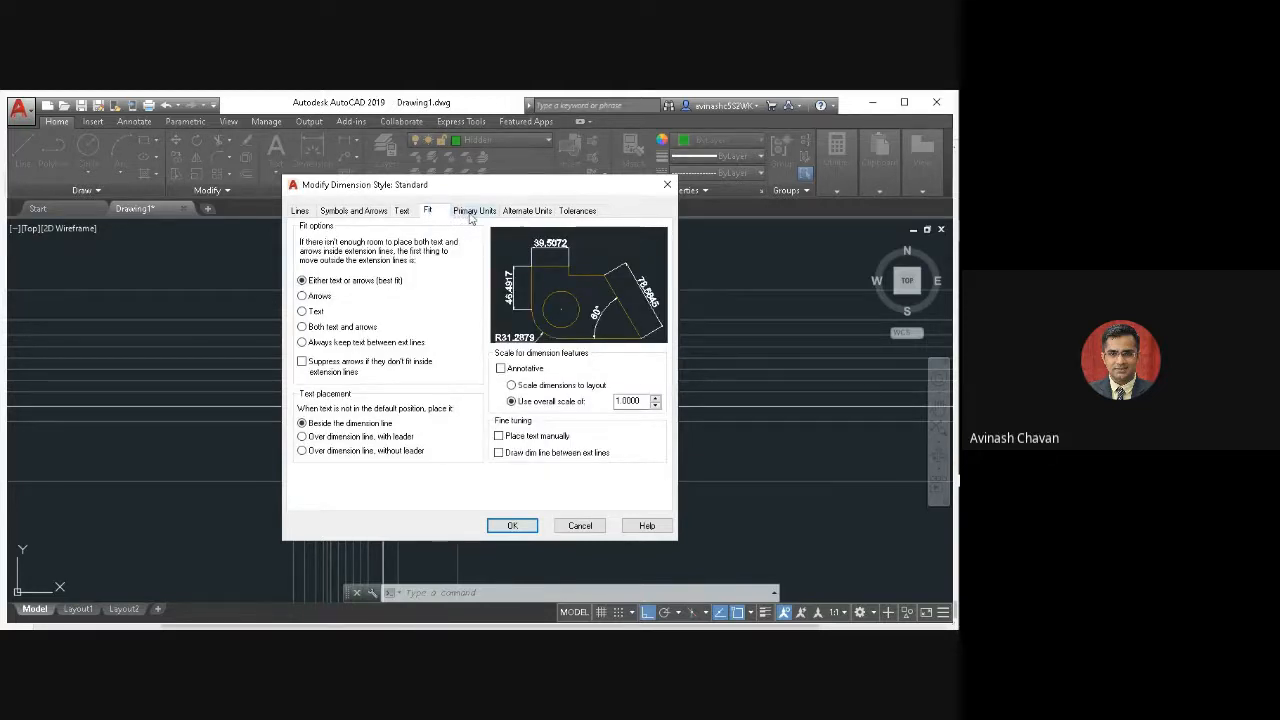
left_click(471, 214)
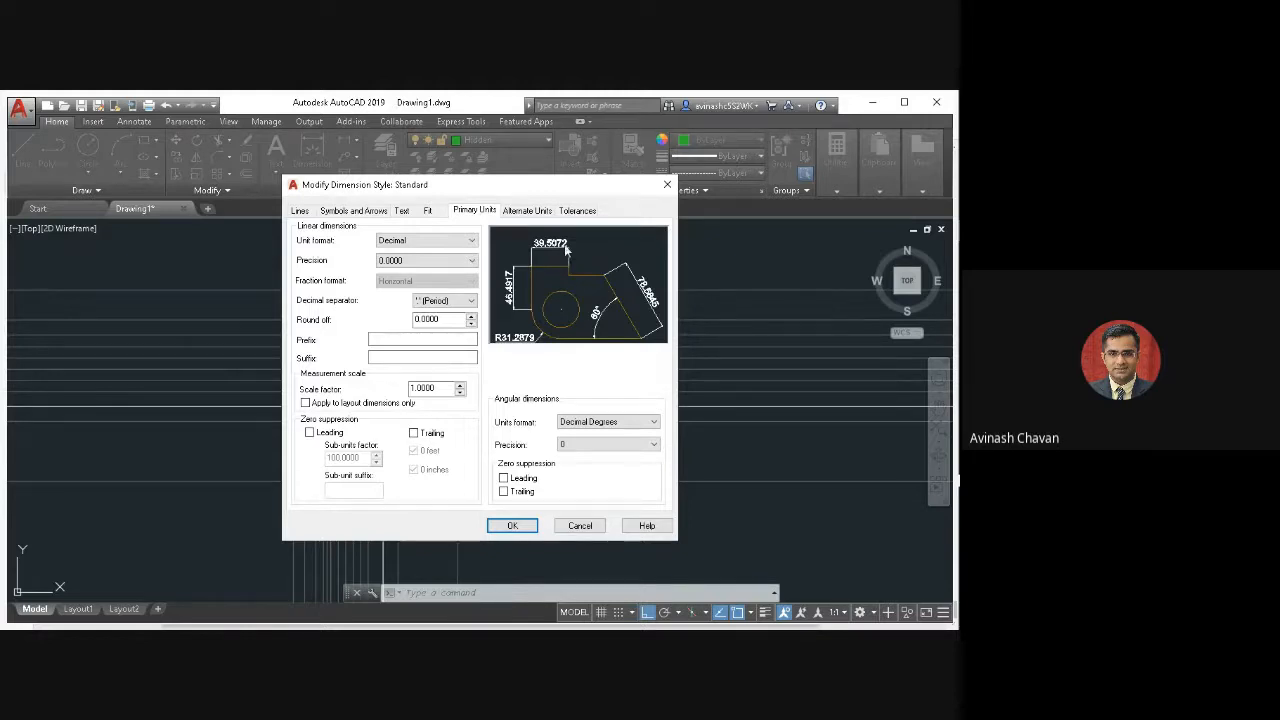
left_click(438, 260)
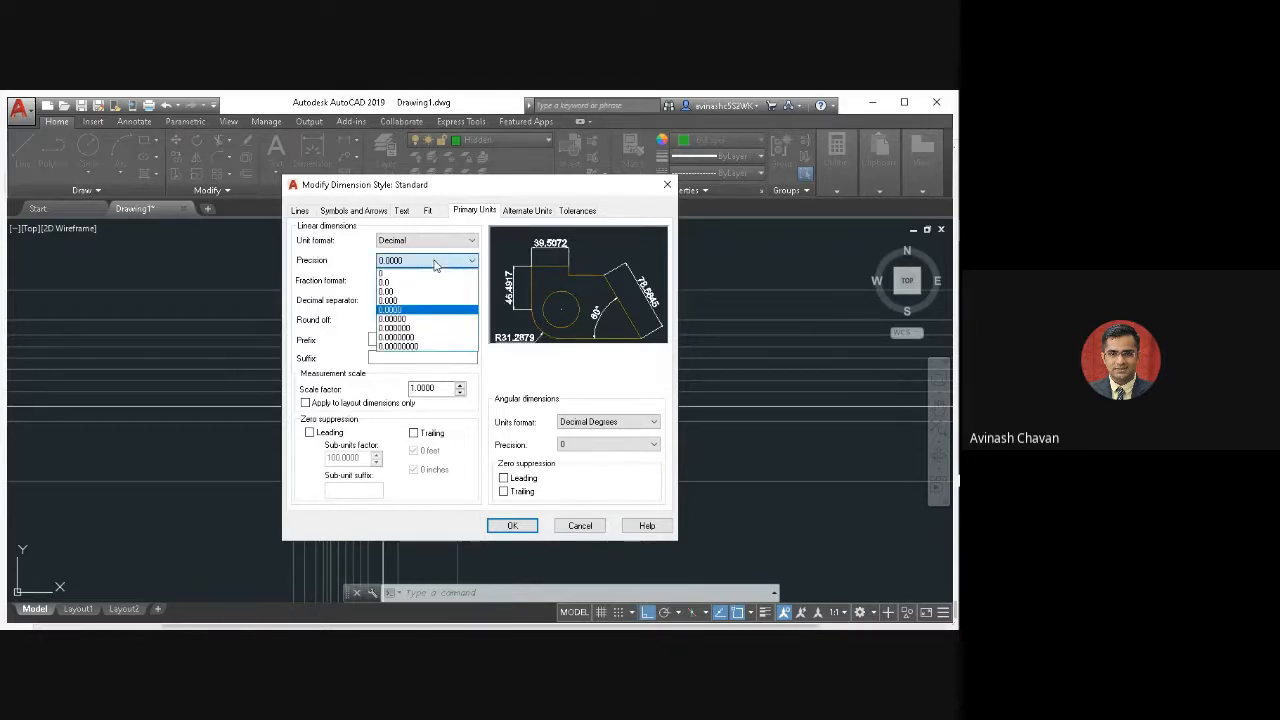
left_click(411, 274)
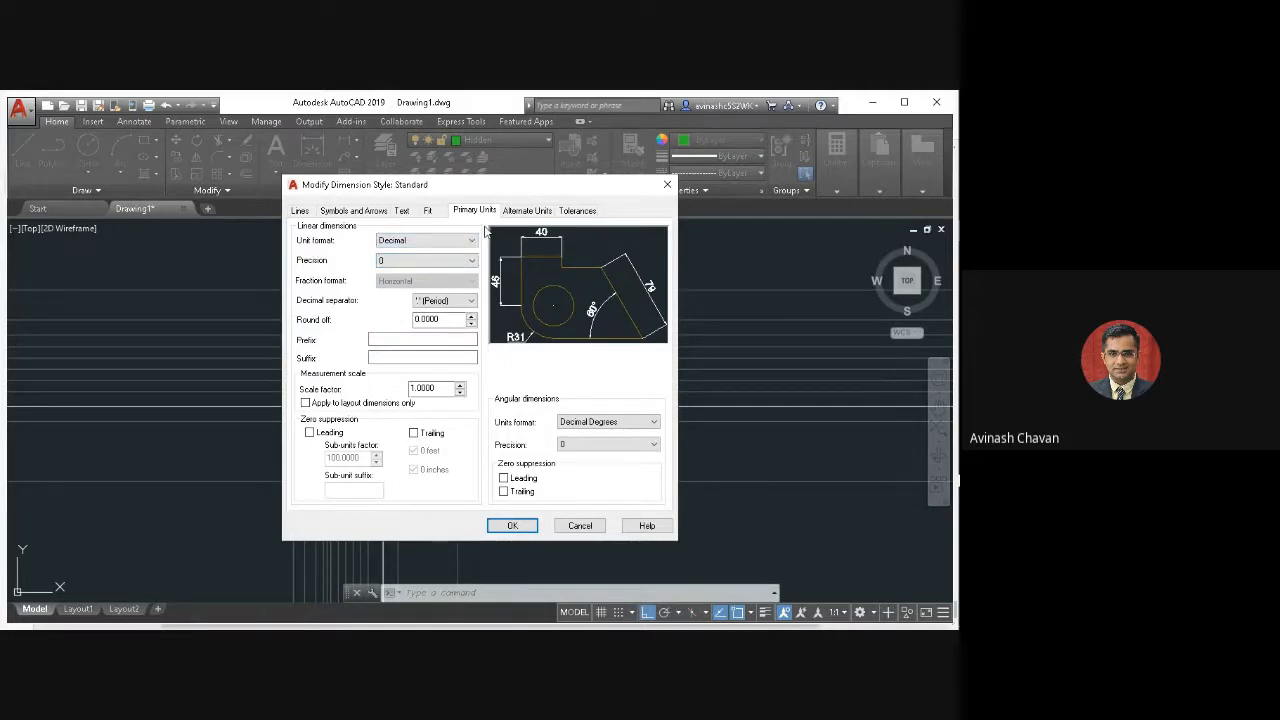
Recheck the arrow and text settings, accept the modified Standard dimension style and make it current.
left_click(326, 213)
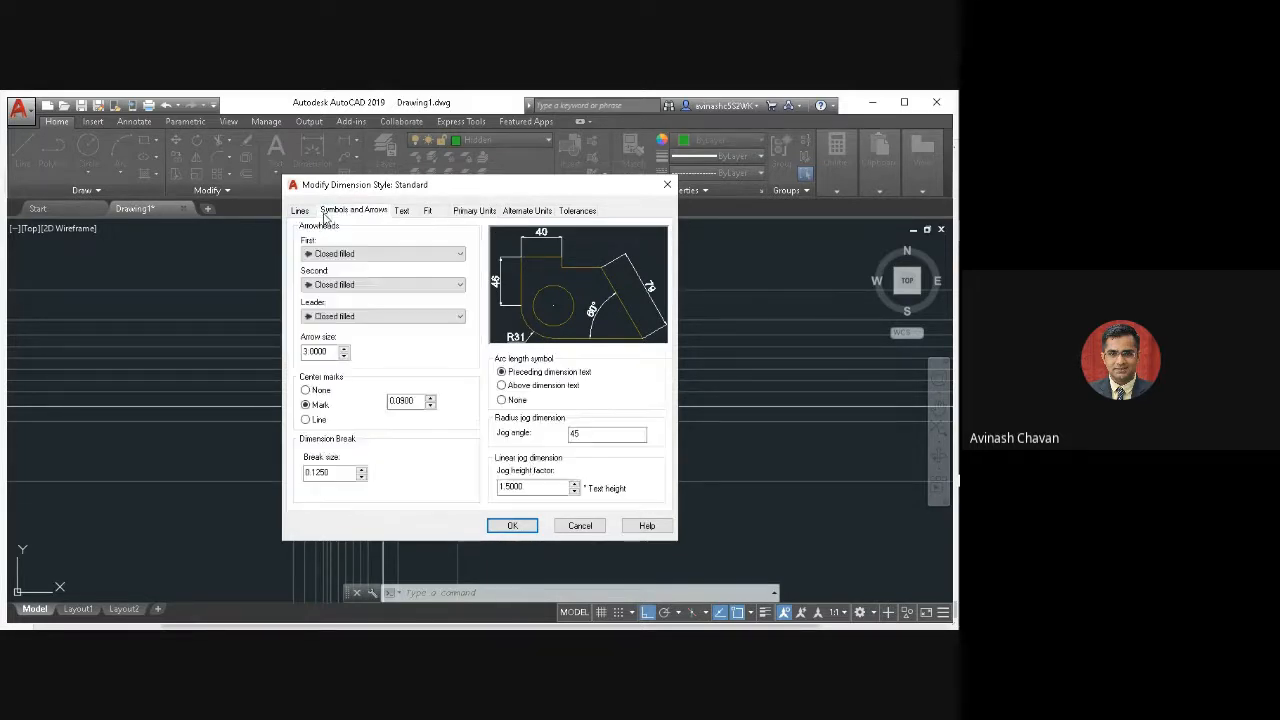
left_click(402, 212)
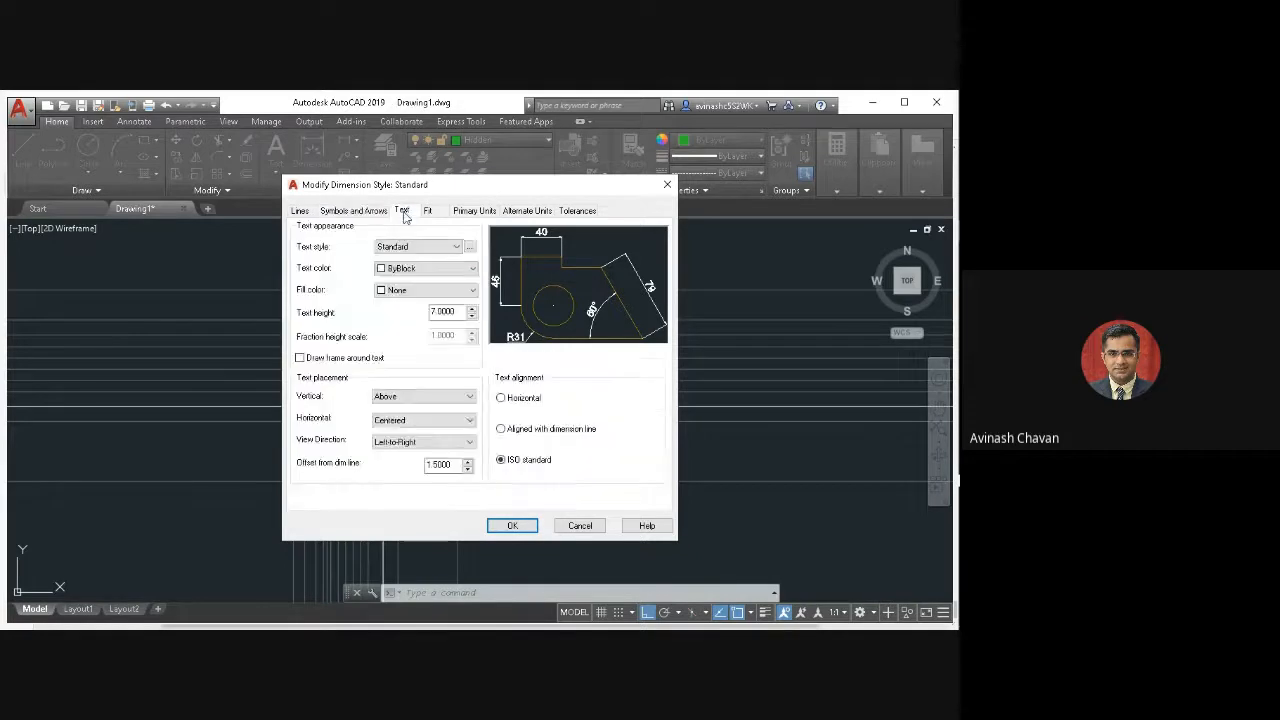
double_click(432, 311)
left_click(480, 212)
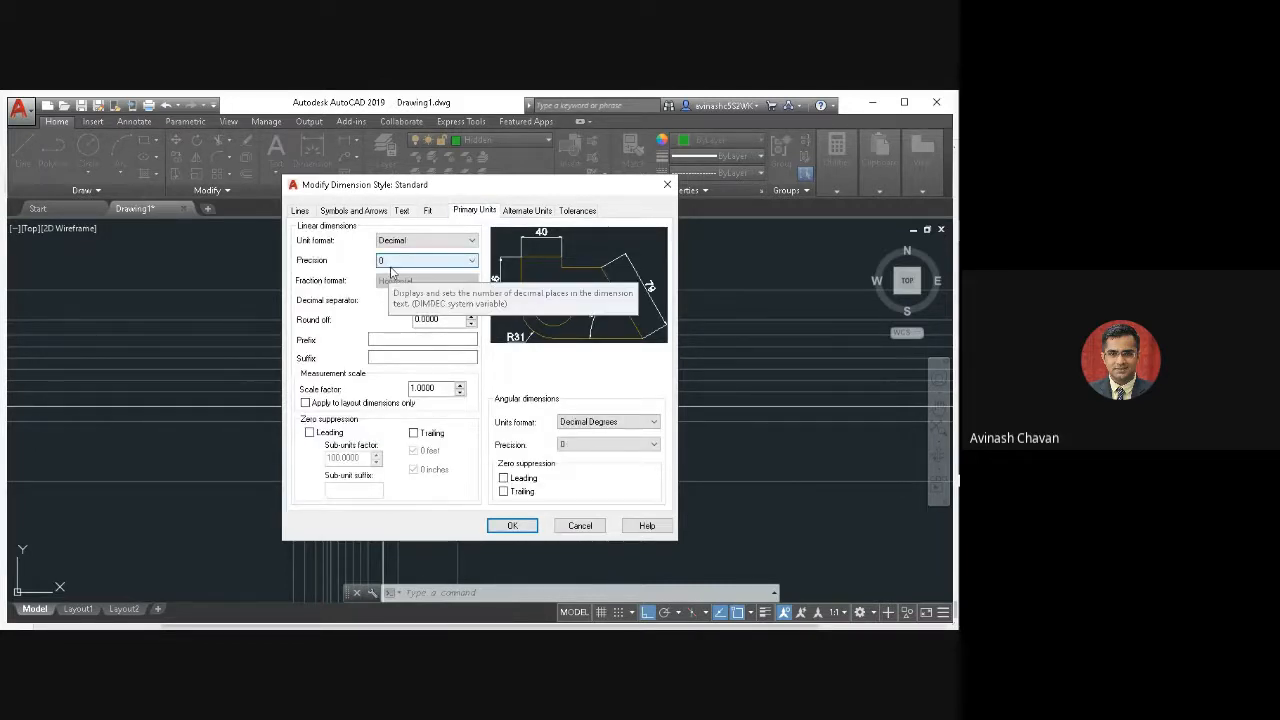
left_click(524, 530)
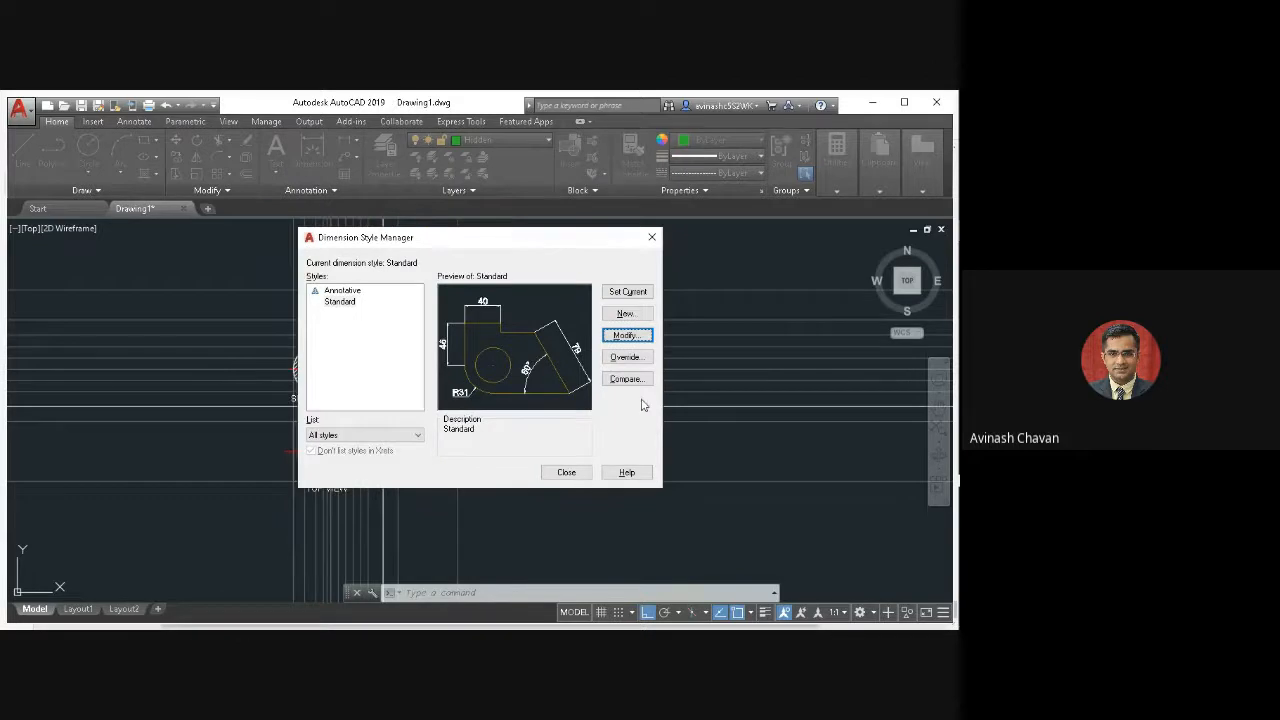
left_click(630, 292)
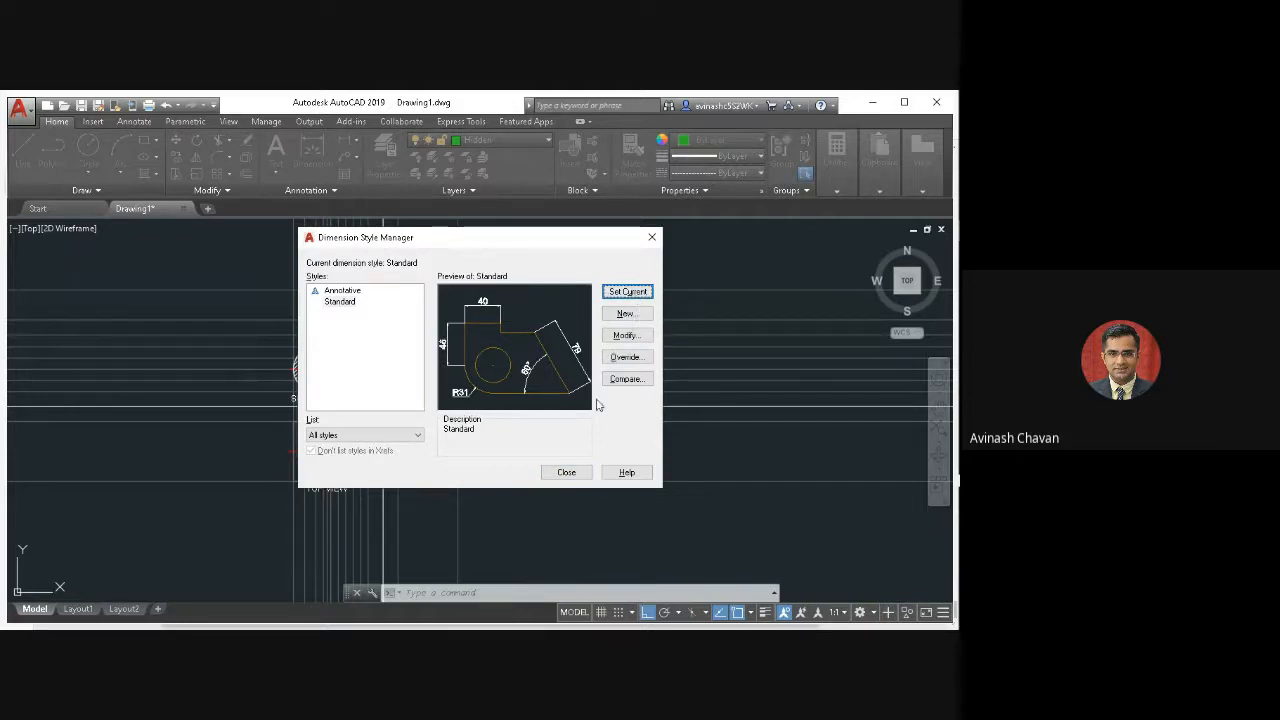
left_click(567, 472)
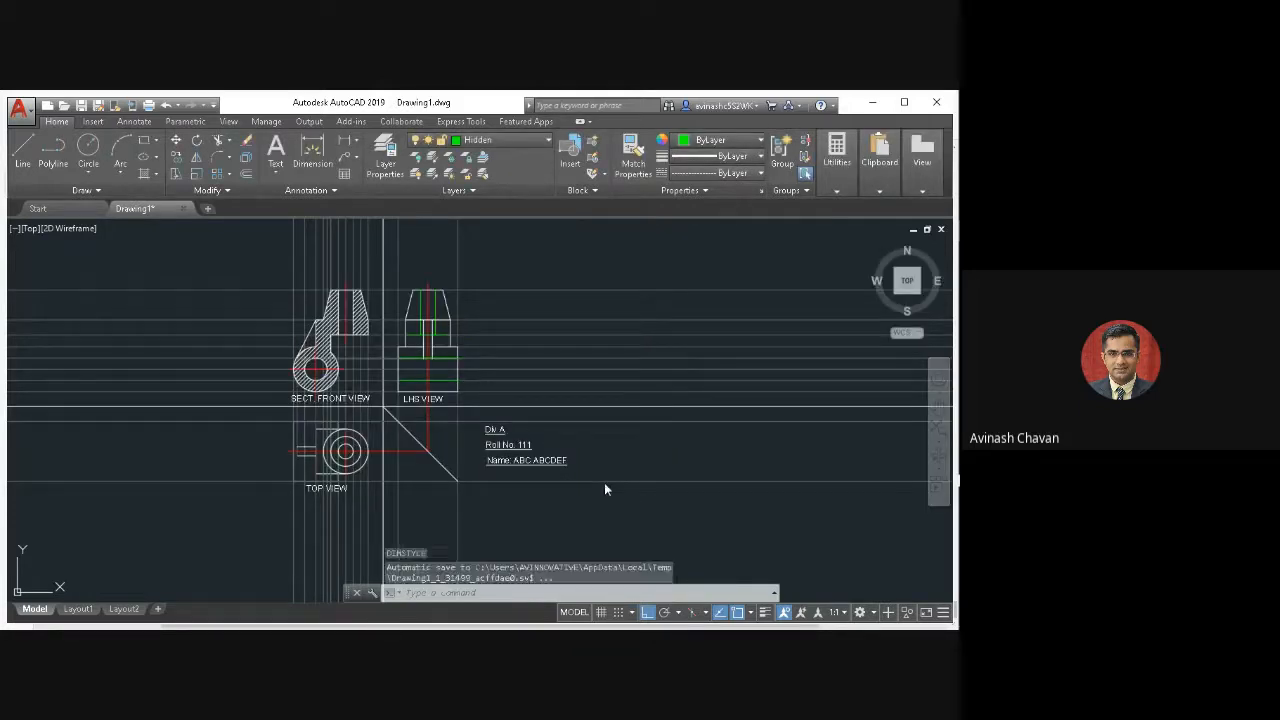
Add a vertical linear dimension from the hole centre to the top of the slanted edge, left of the sectional front view.
mouse_move(456, 426)
middle_mouse_down()
mouse_move(526, 417)
mouse_move(504, 389)
middle_mouse_up()
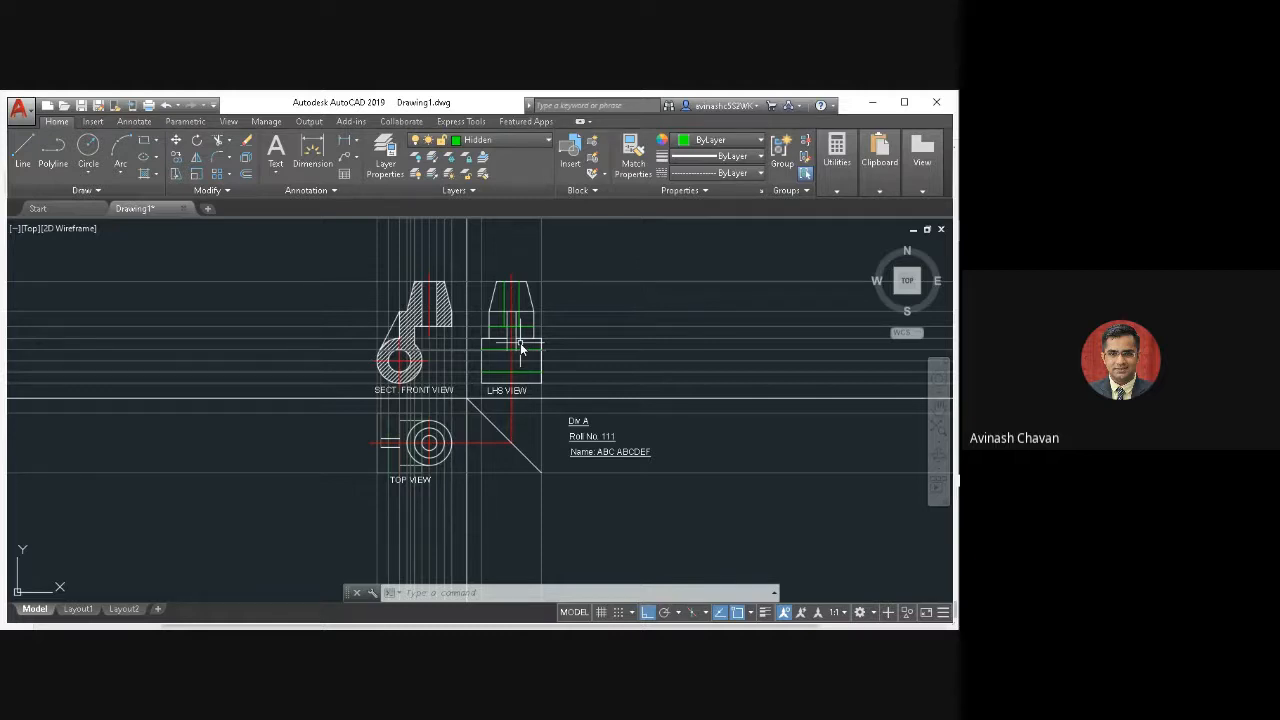
left_click(358, 143)
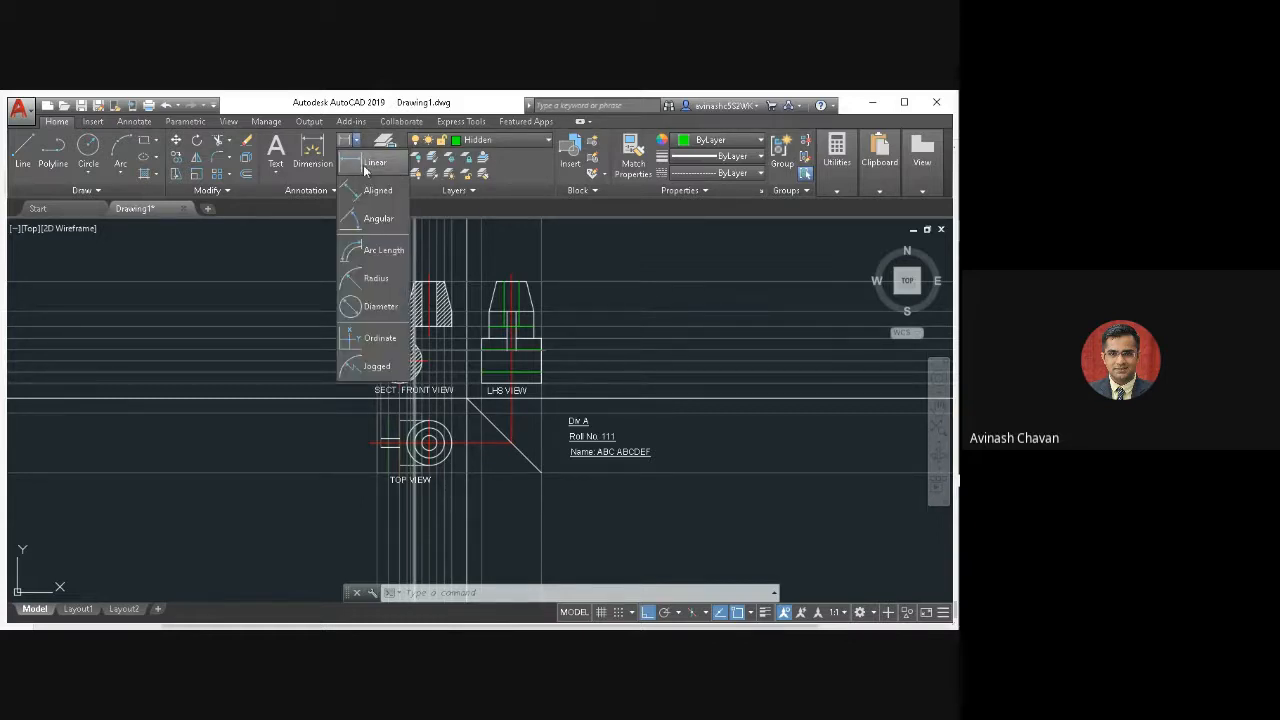
left_click(372, 162)
scroll(404, 346, "up", 2)
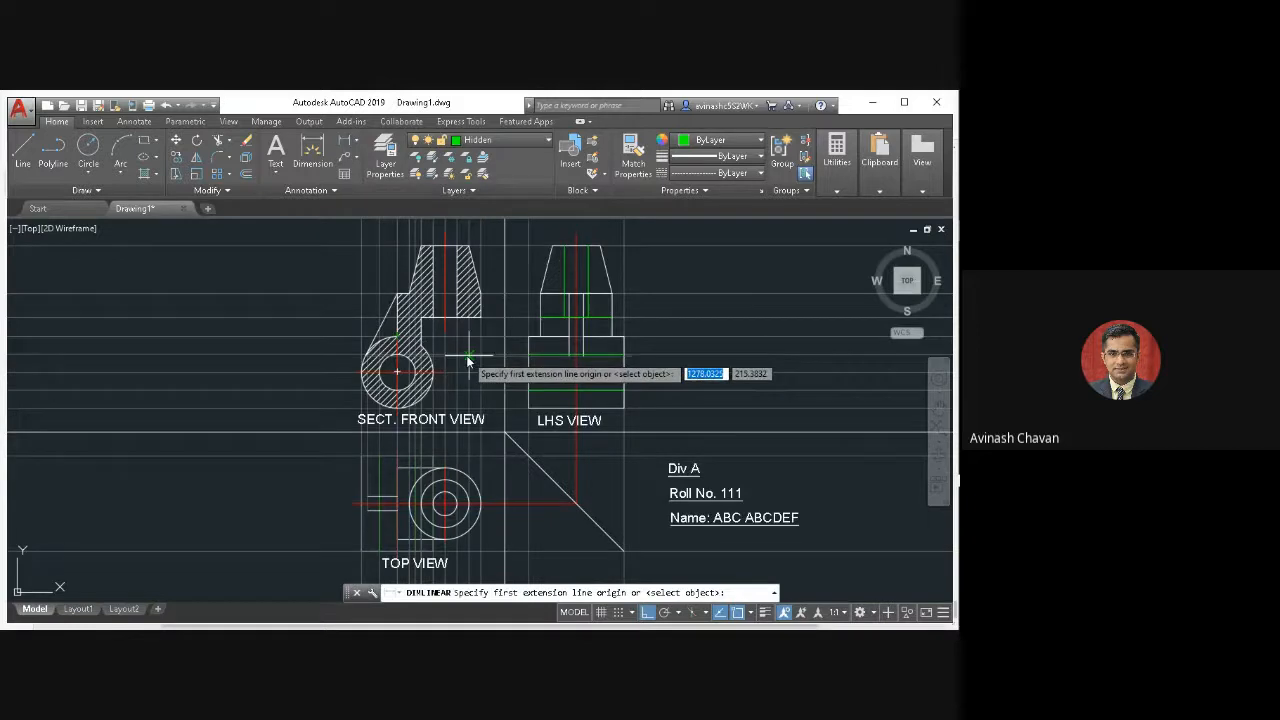
middle_click_drag(466, 362, 337, 365)
scroll(440, 425, "up", 3)
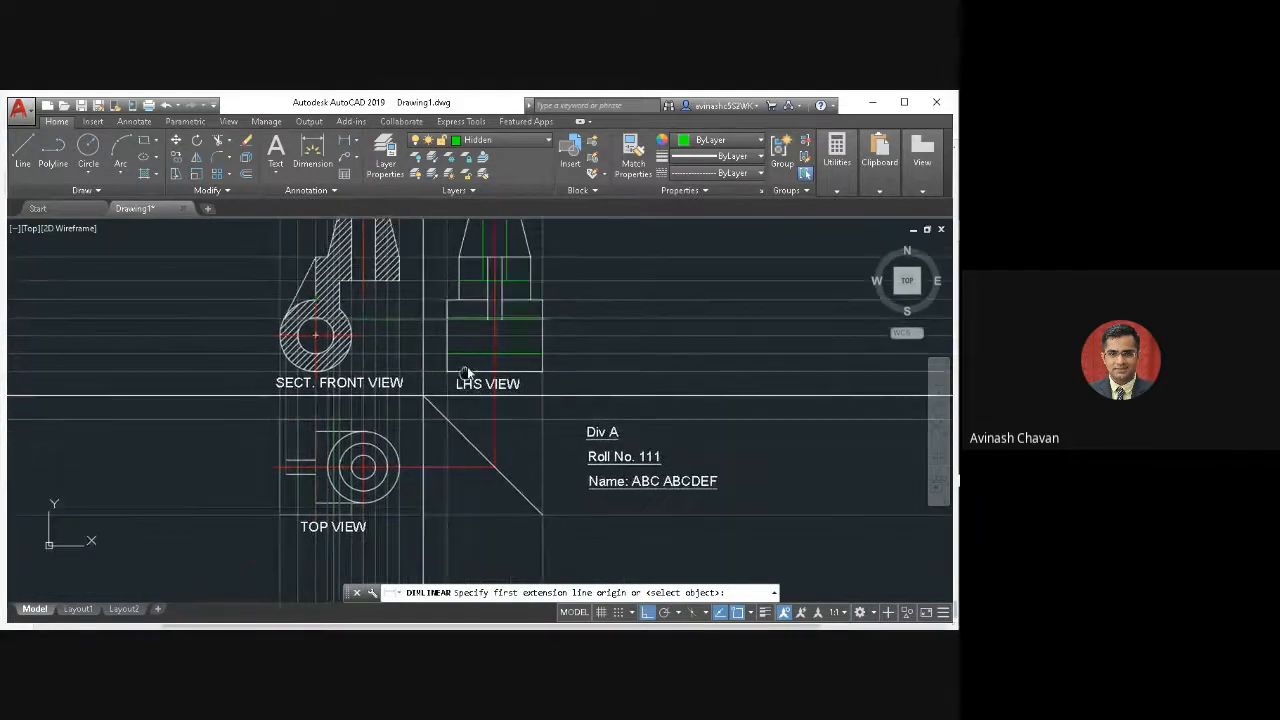
scroll(460, 428, "down", 3)
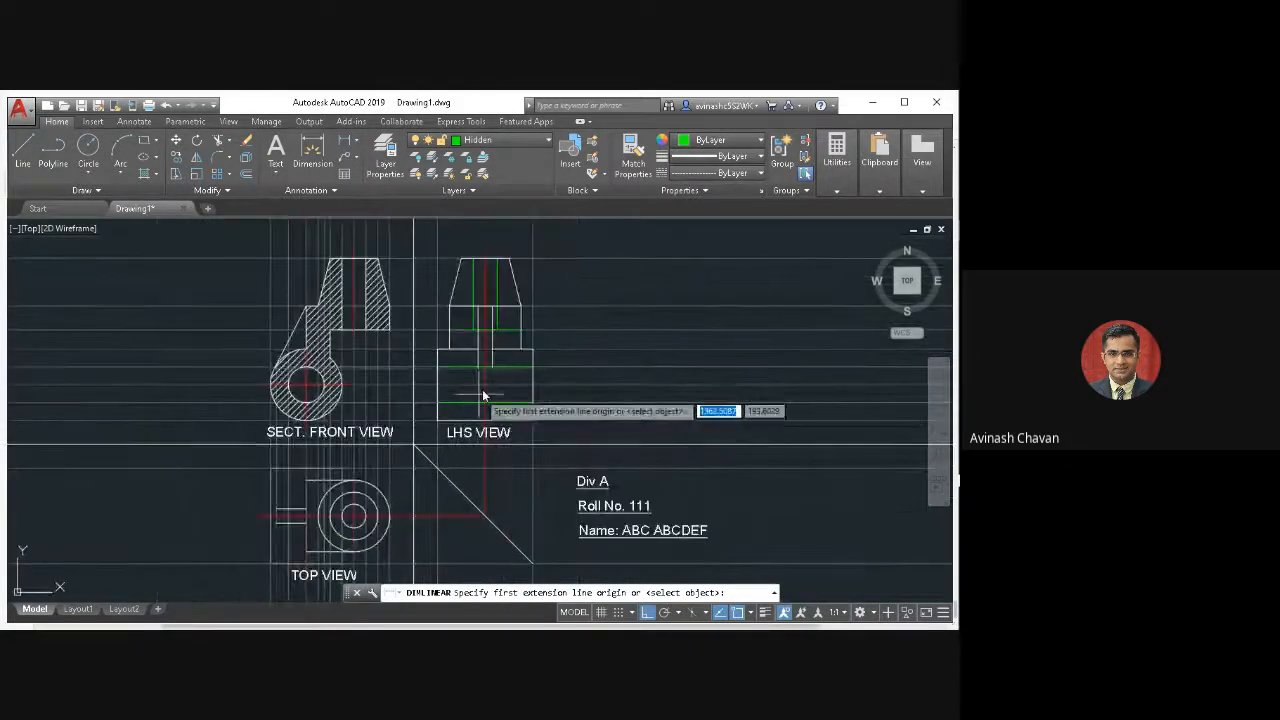
mouse_move(486, 389)
middle_mouse_down()
mouse_move(523, 357)
mouse_move(460, 363)
mouse_move(466, 417)
middle_mouse_up()
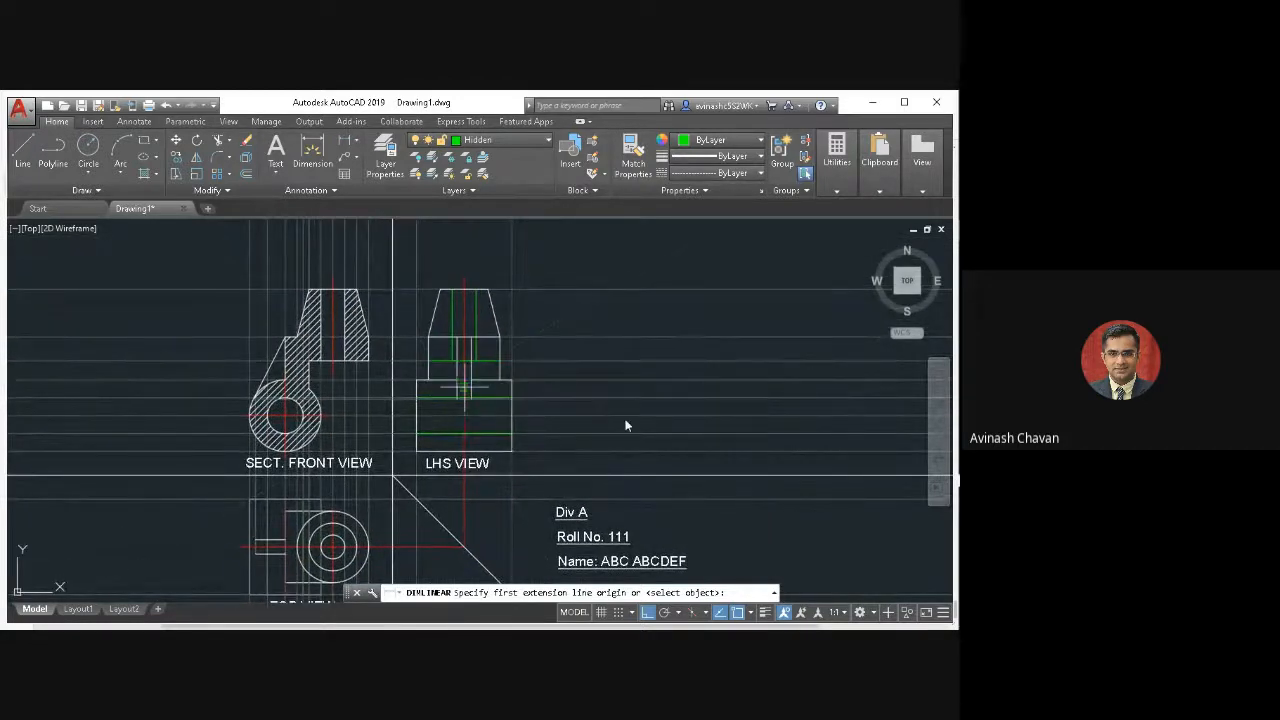
scroll(392, 355, "up", 2)
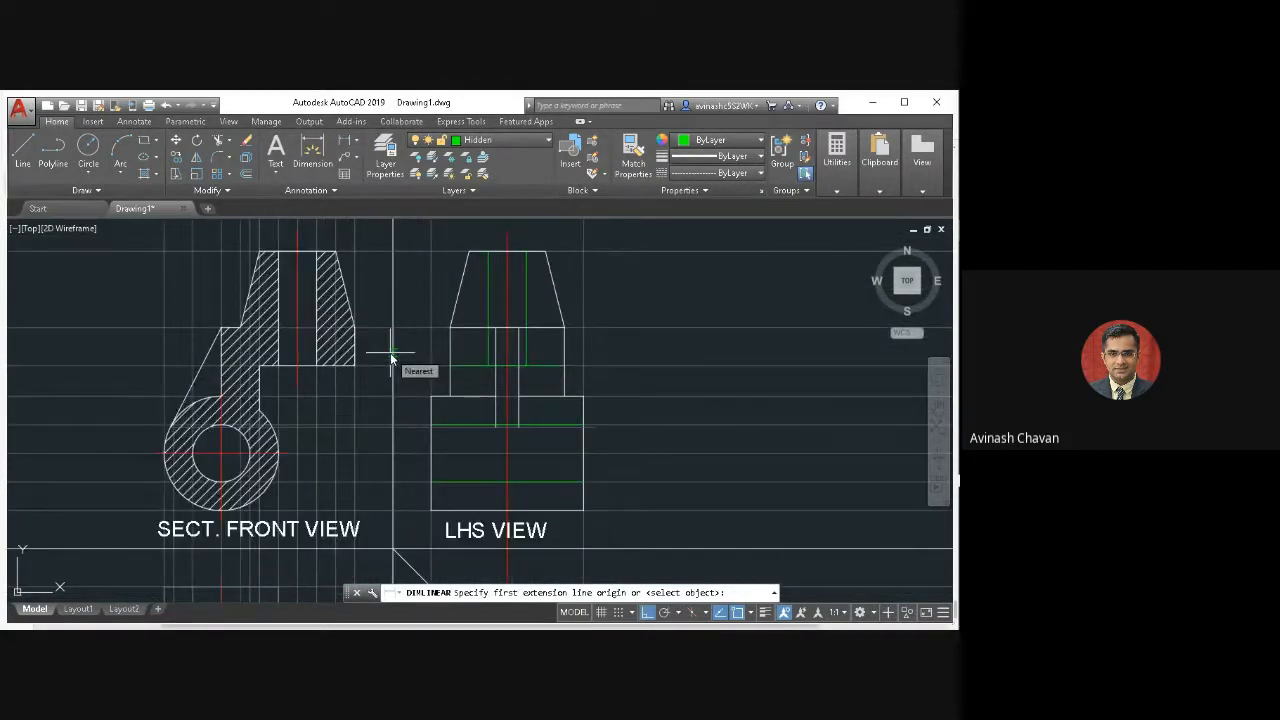
scroll(391, 356, "down", 2)
middle_click_drag(451, 380, 546, 378)
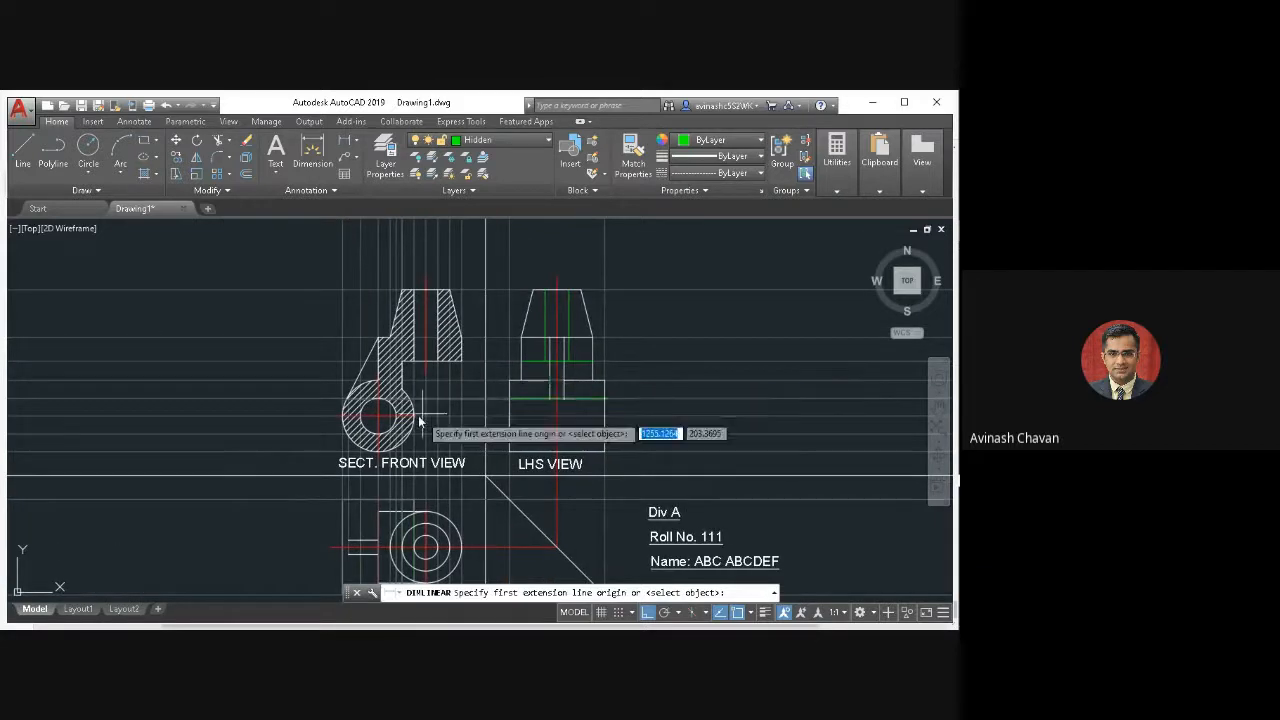
left_click(379, 418)
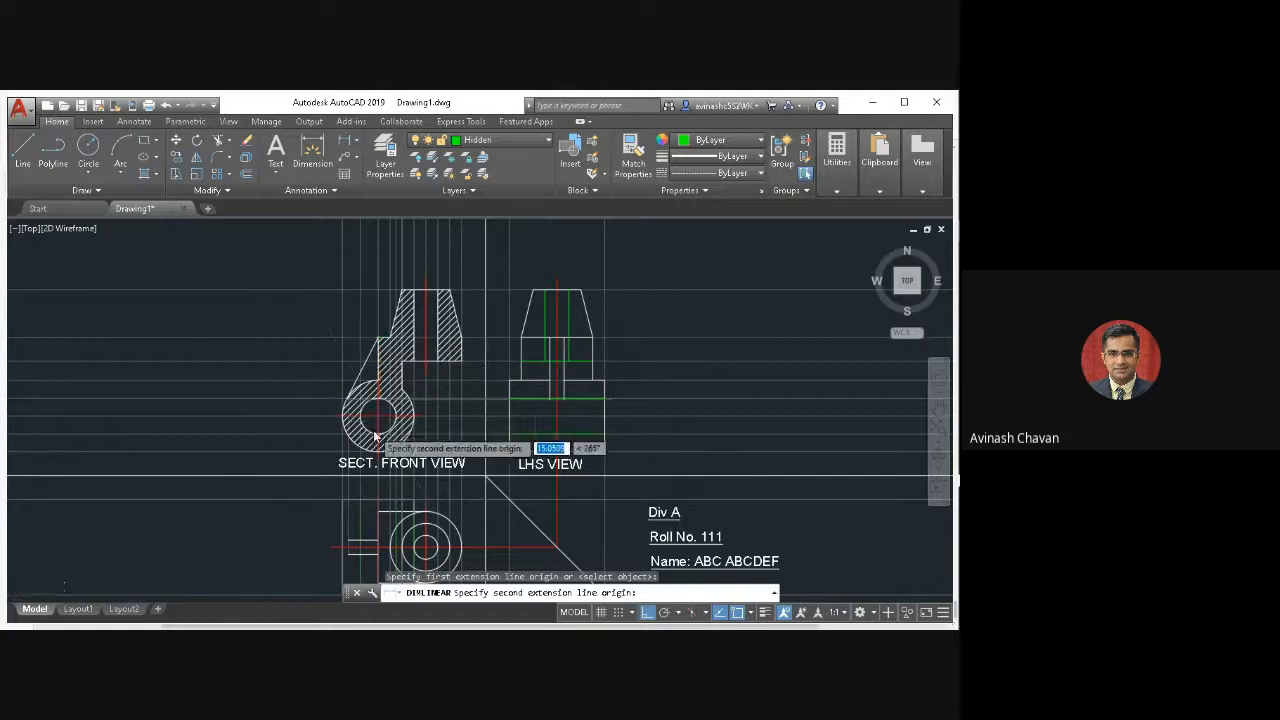
scroll(380, 400, "up", 3)
scroll(389, 410, "down", 3)
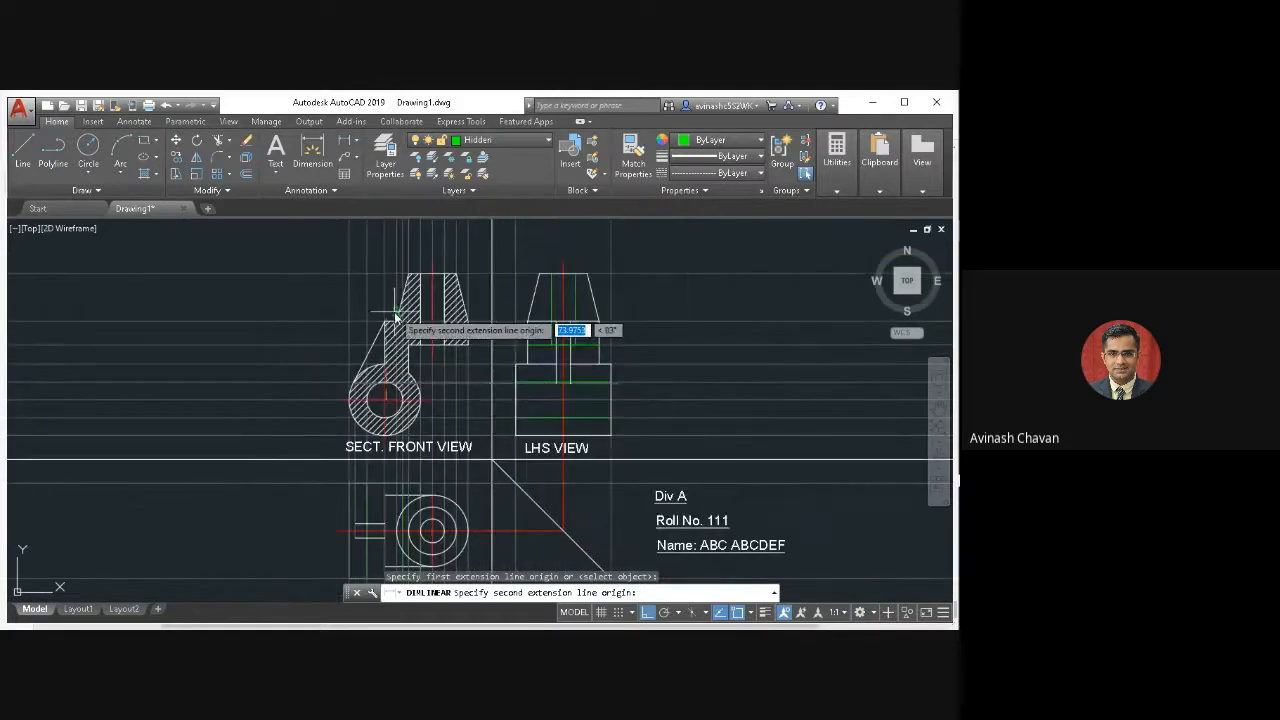
scroll(387, 325, "up", 4)
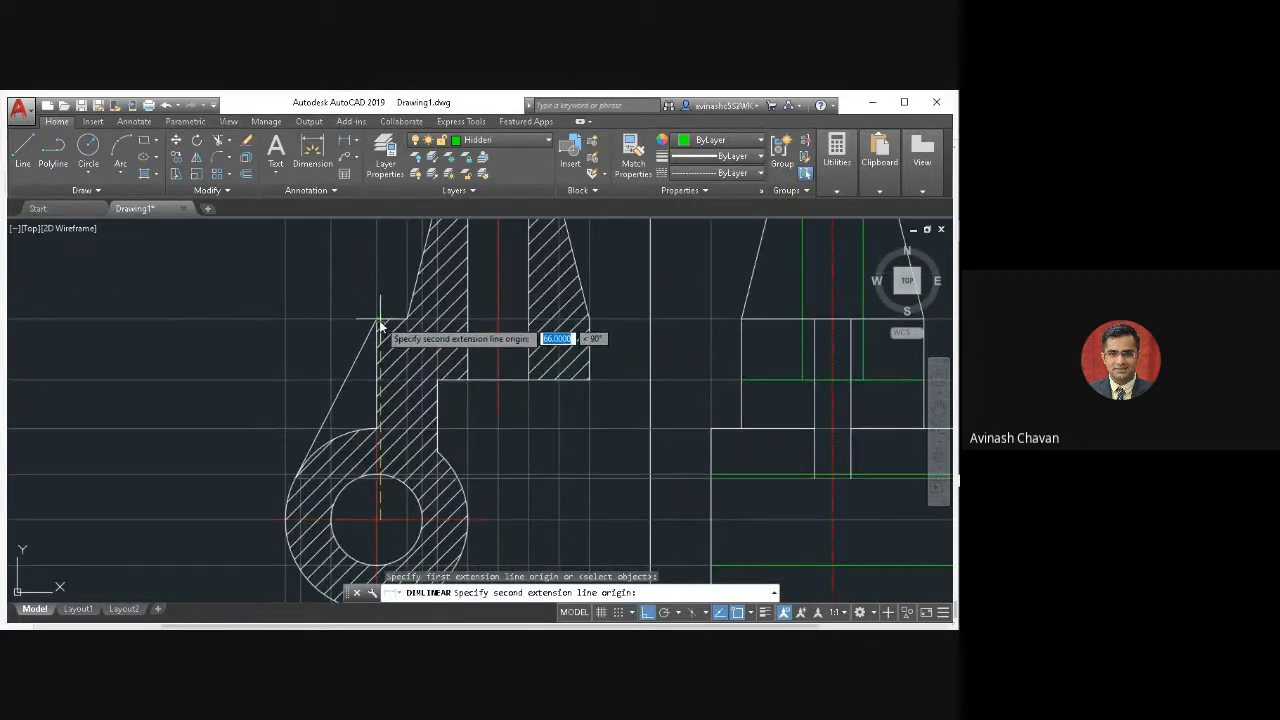
left_click(380, 321)
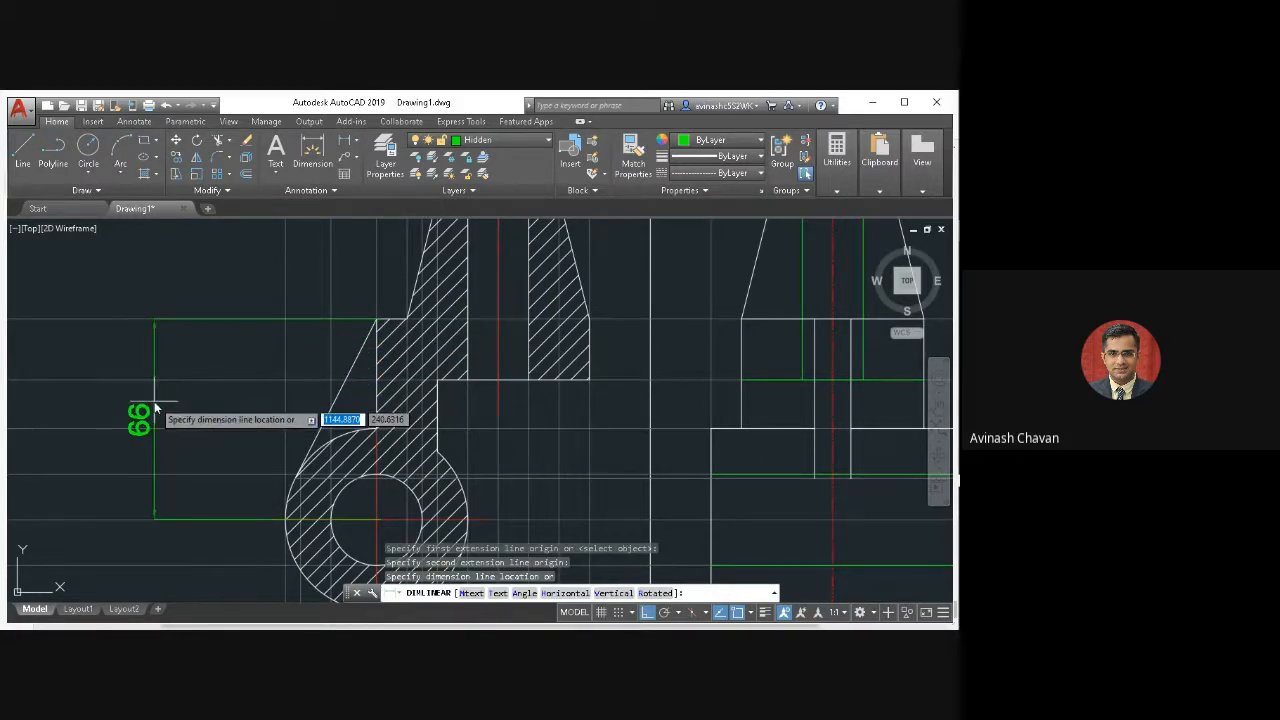
left_click(155, 405)
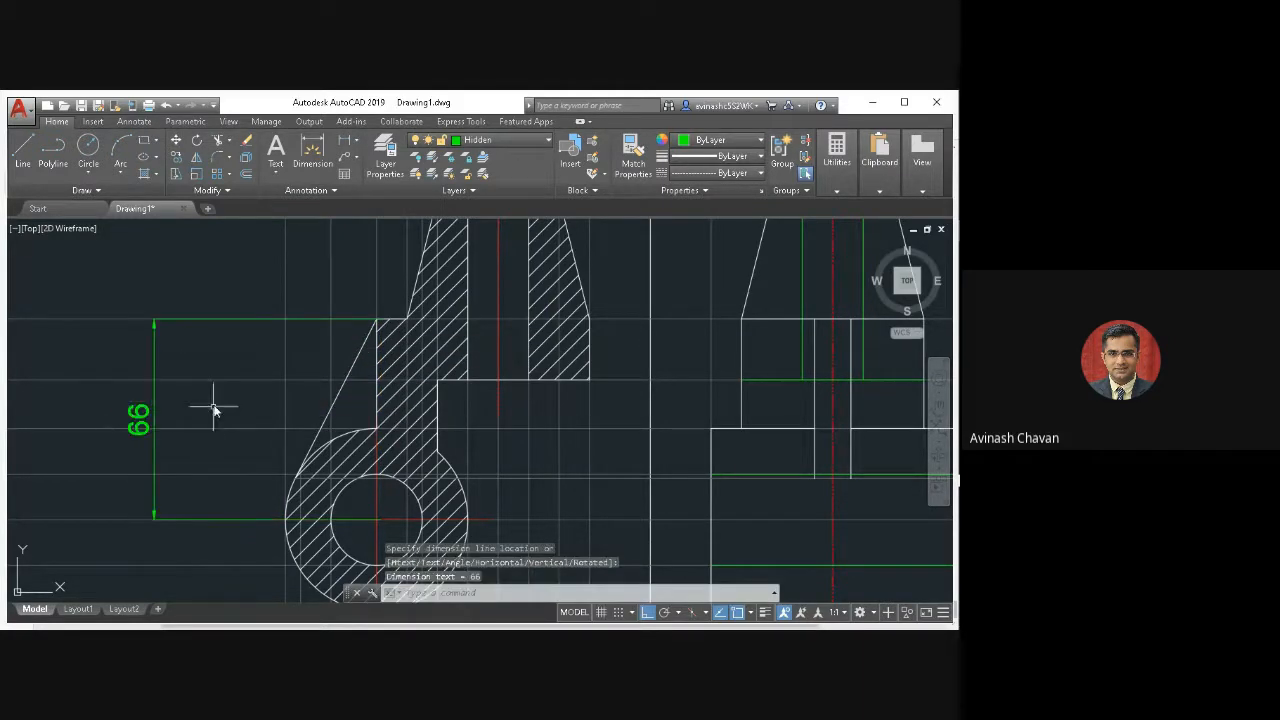
Move the vertical dimension beside the sectional front view to the Dimensions layer.
scroll(213, 410, "down", 4)
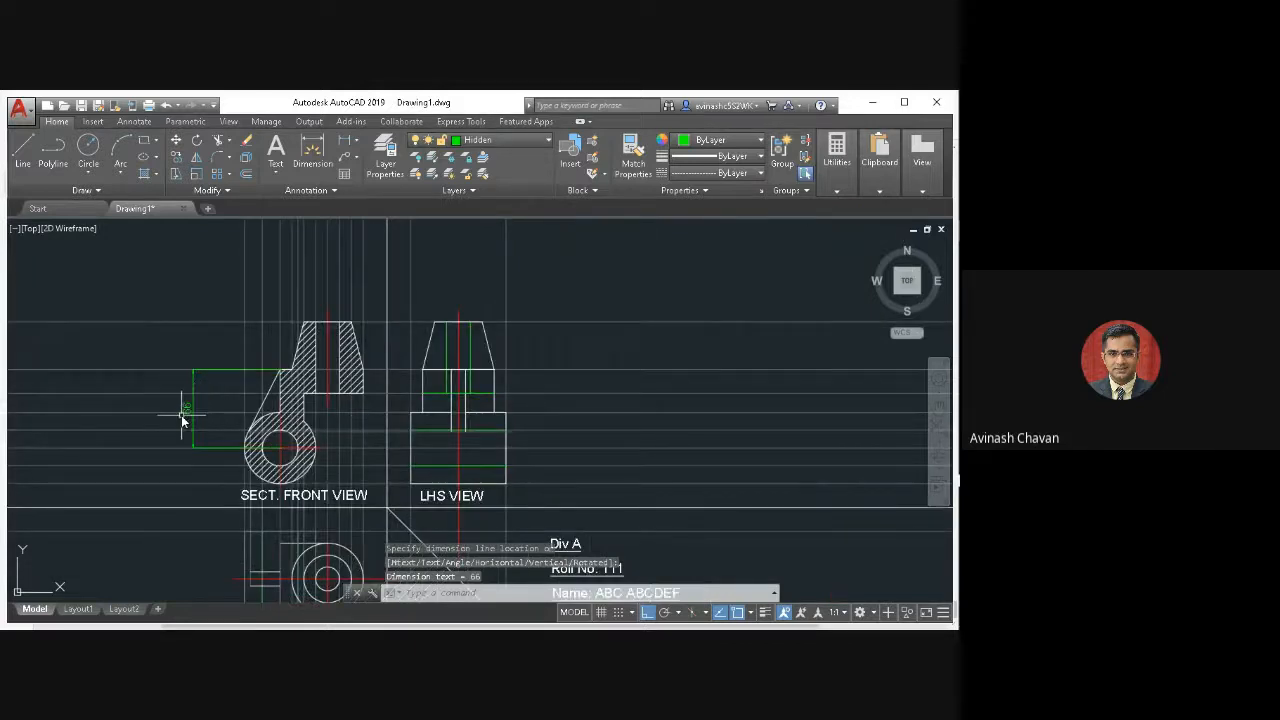
left_click(186, 410)
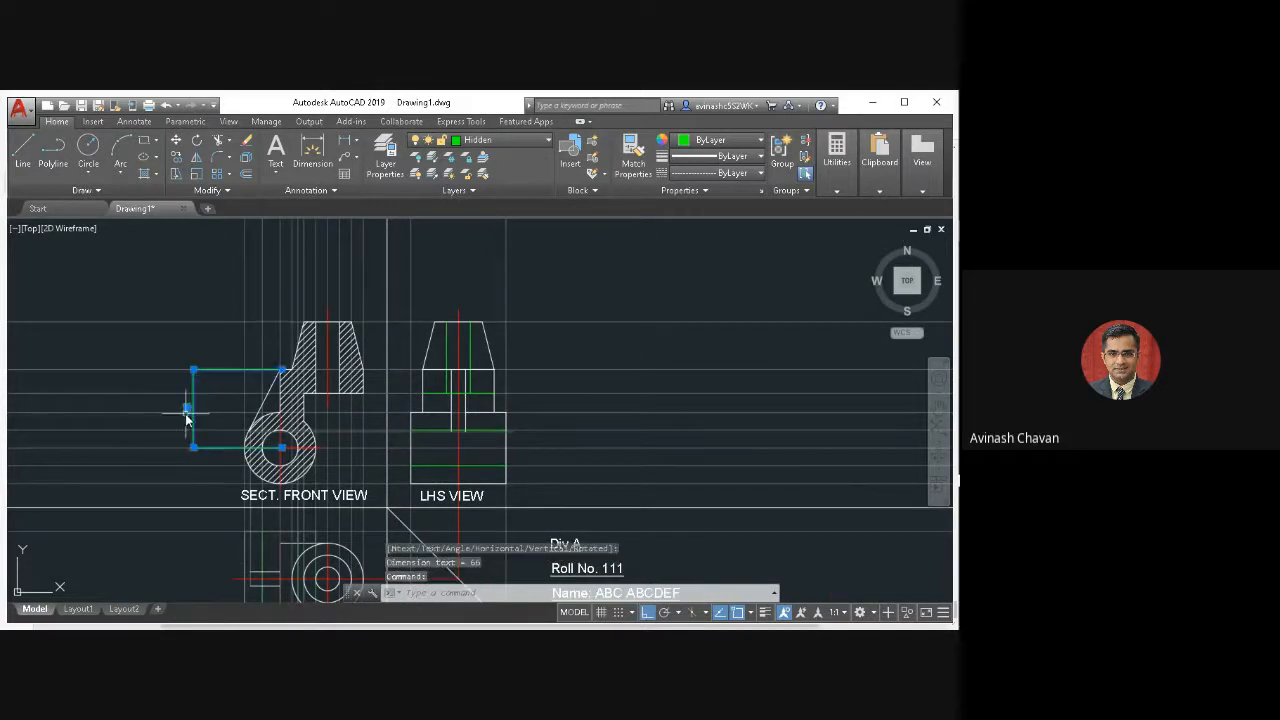
left_click(508, 139)
left_click(504, 221)
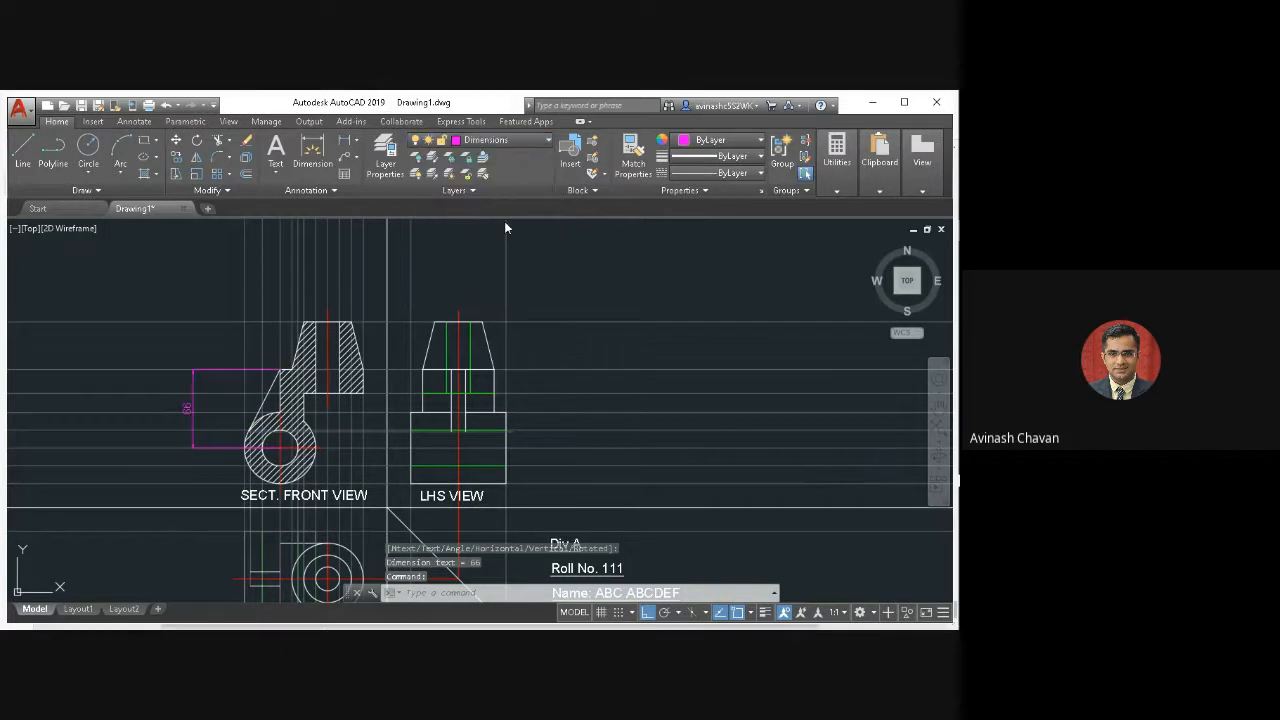
key("Escape")
Add a vertical linear dimension to the short straight right edge of the hatched boss in the sectional front view.
scroll(420, 395, "down", 2)
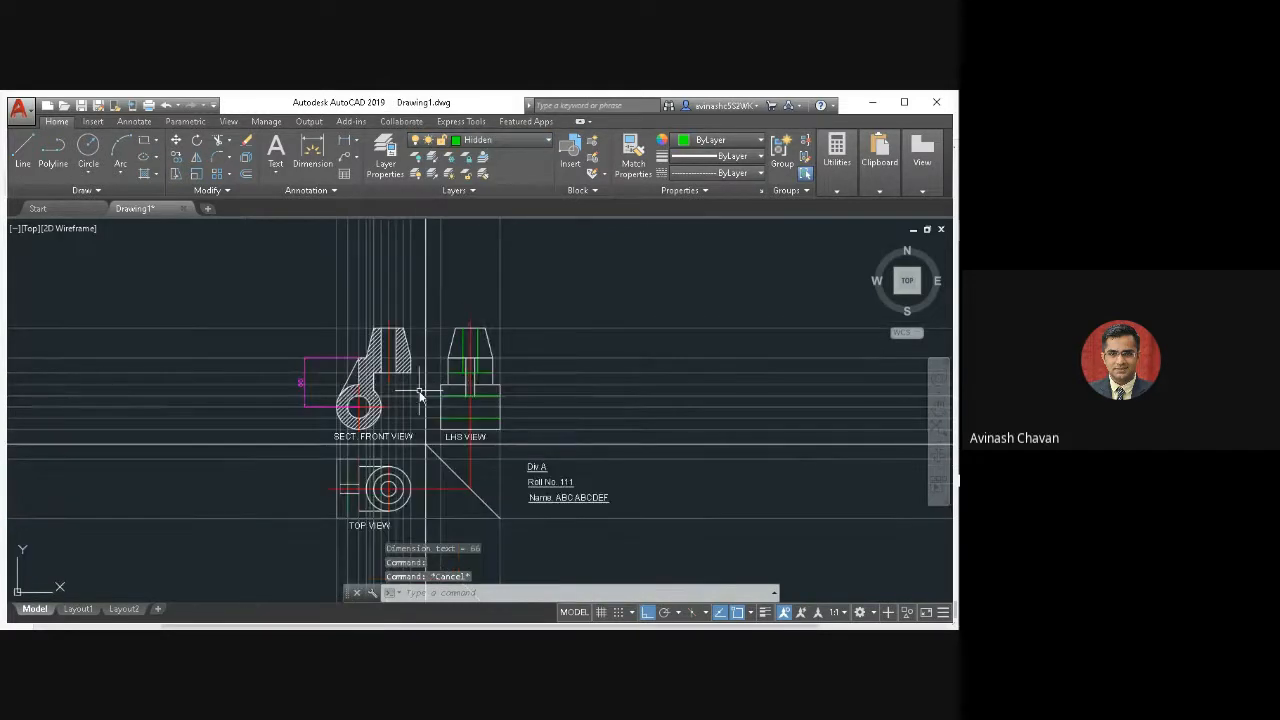
scroll(420, 395, "up", 2)
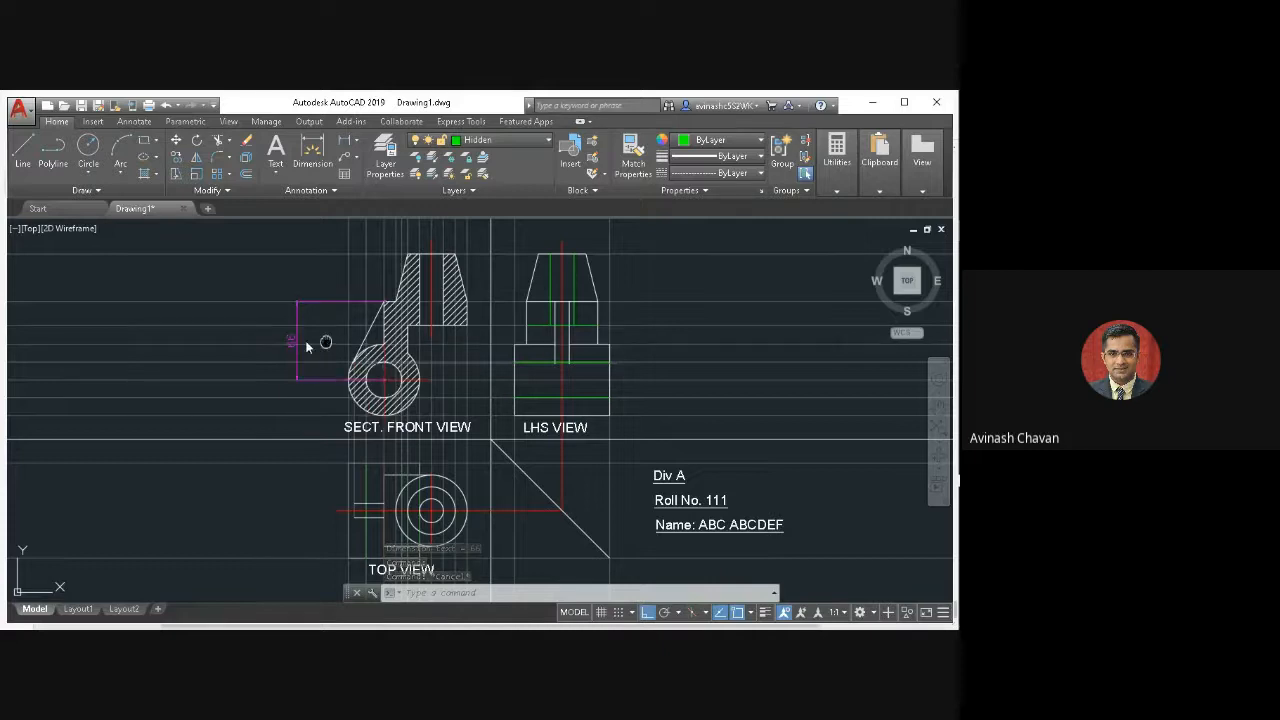
middle_click_drag(306, 346, 262, 347)
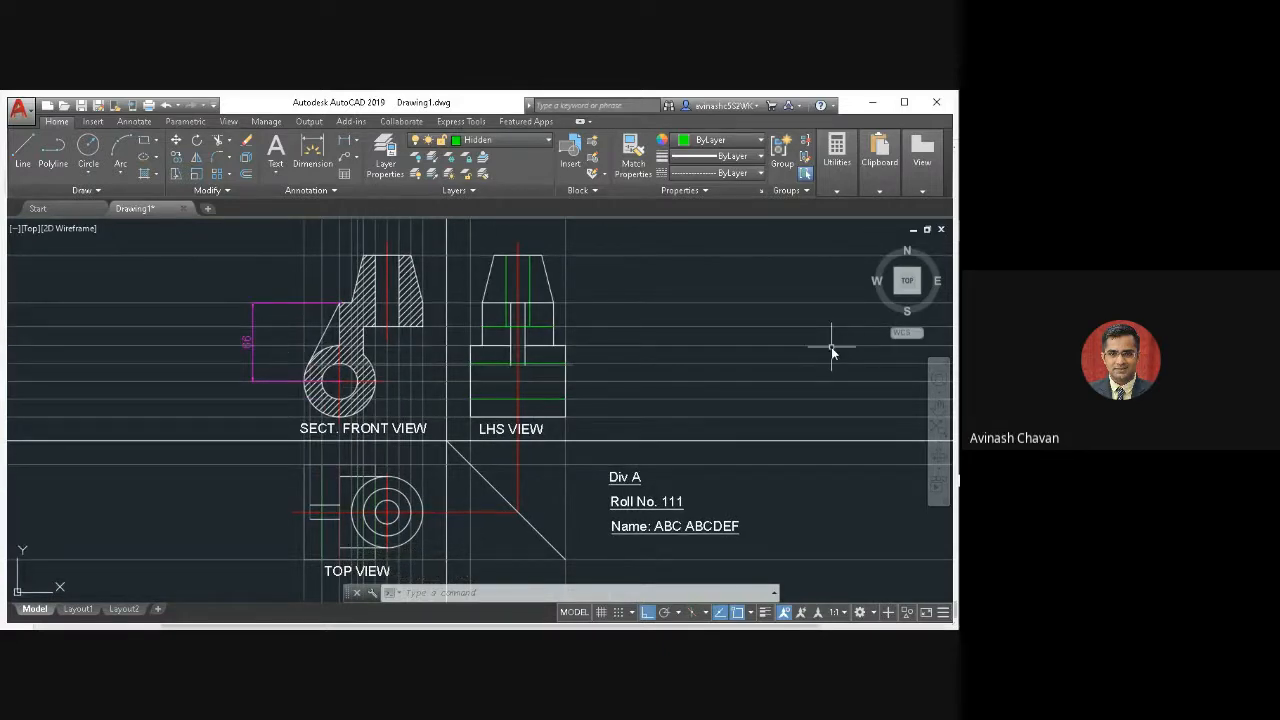
key("Return")
middle_click_drag(603, 310, 601, 338)
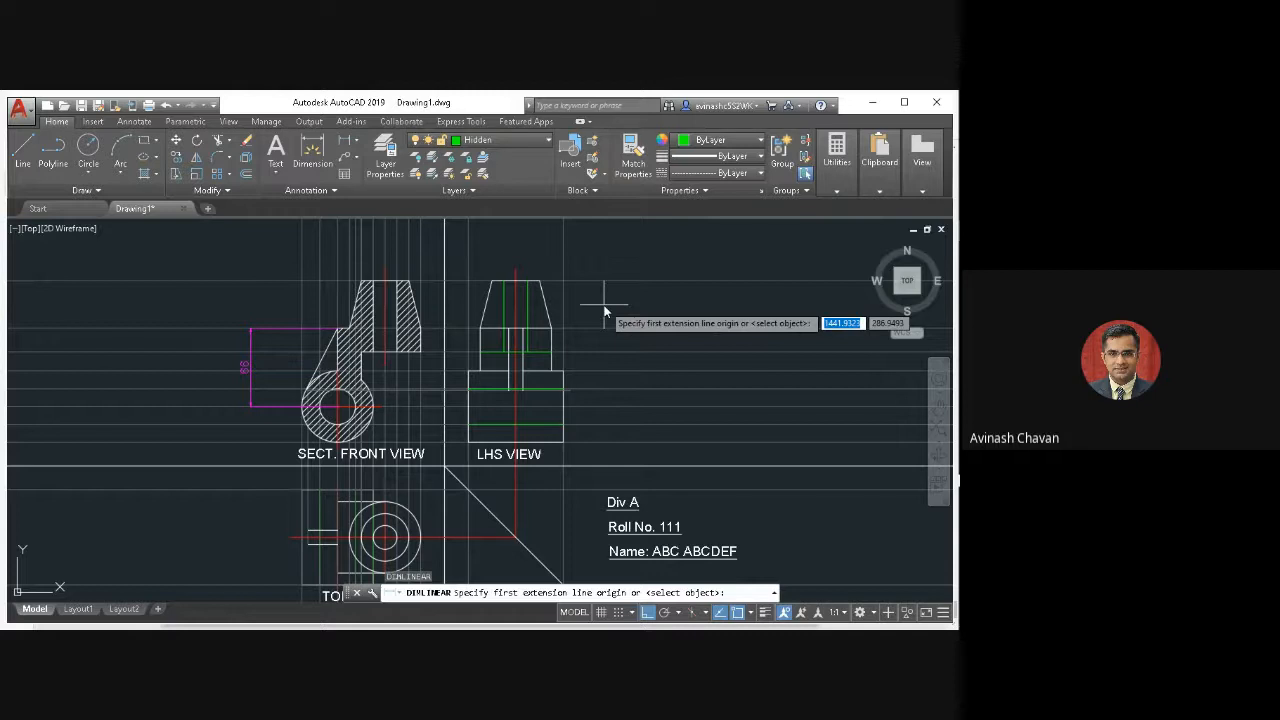
scroll(460, 320, "up", 2)
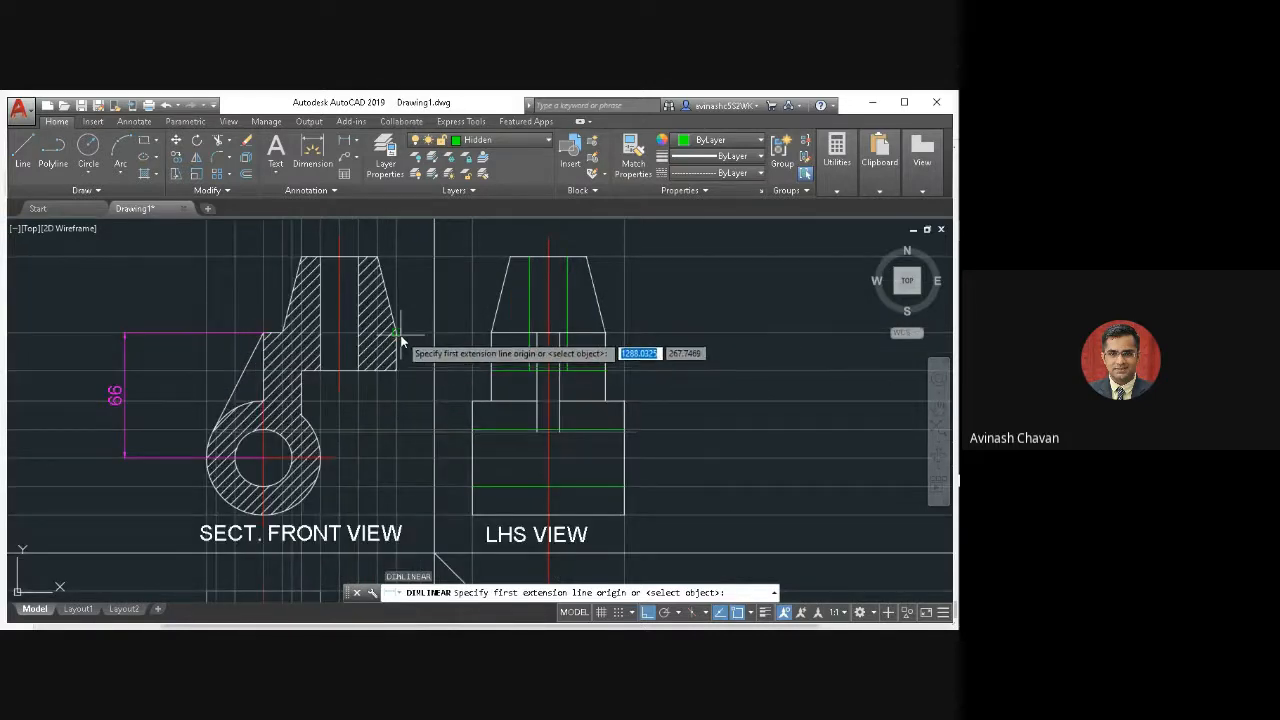
left_click(399, 338)
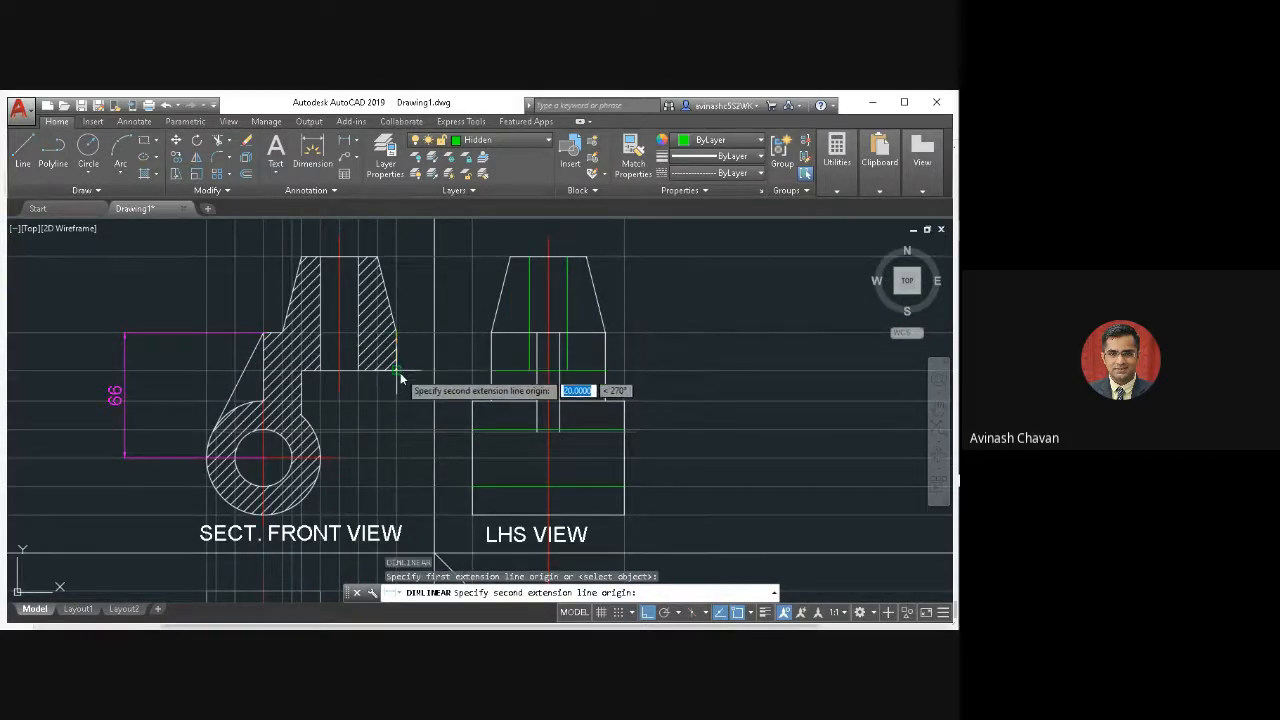
left_click(399, 371)
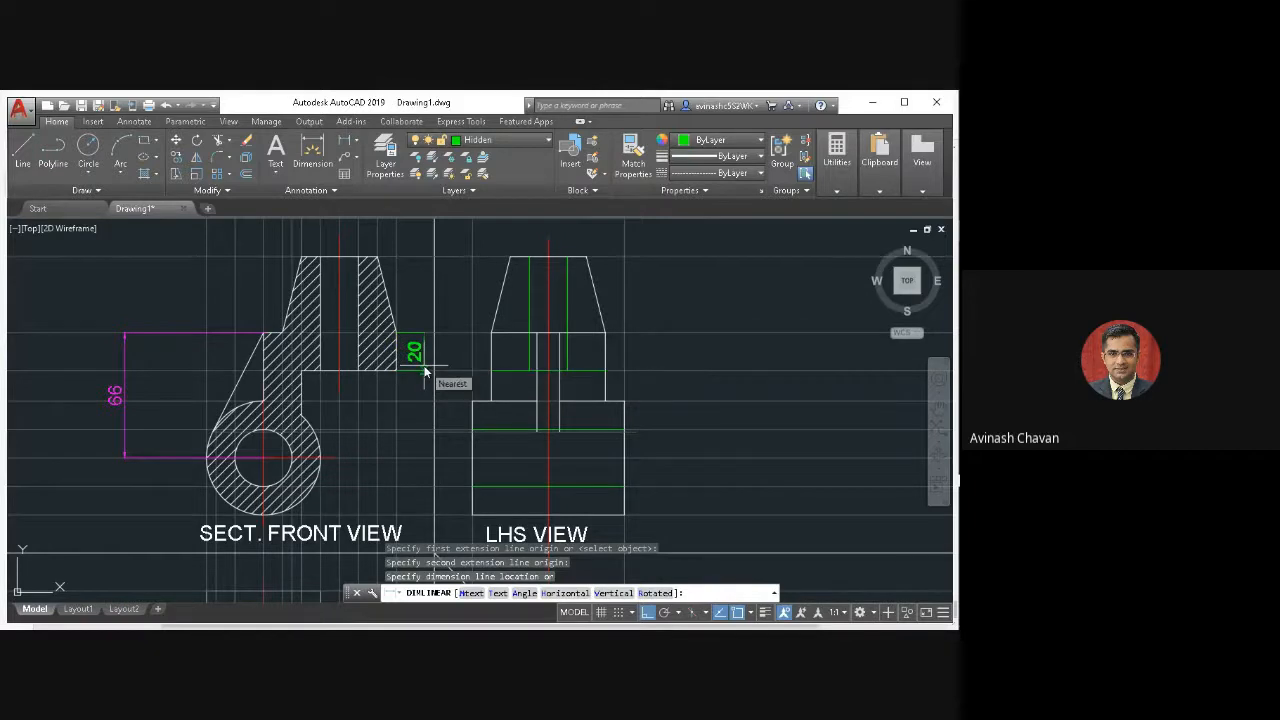
left_click(421, 362)
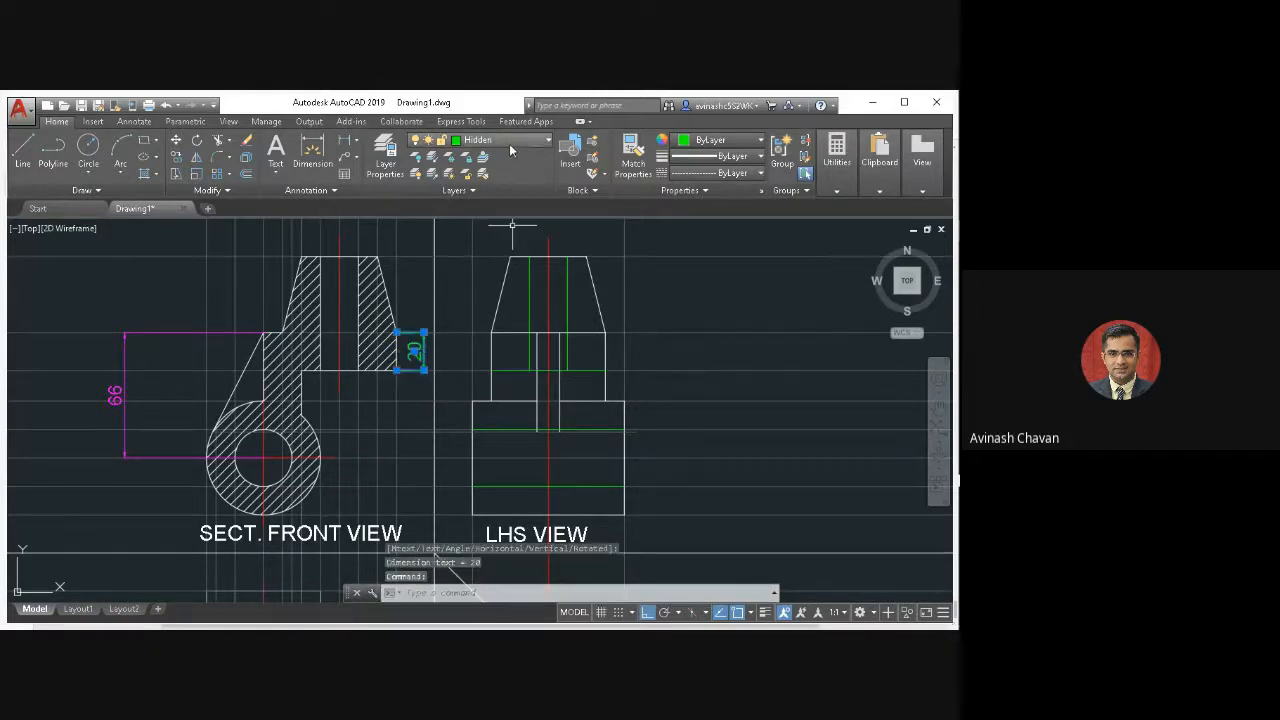
Move the boss edge dimension to the Dimensions layer and make Dimensions the current layer.
left_click(480, 140)
left_click(494, 228)
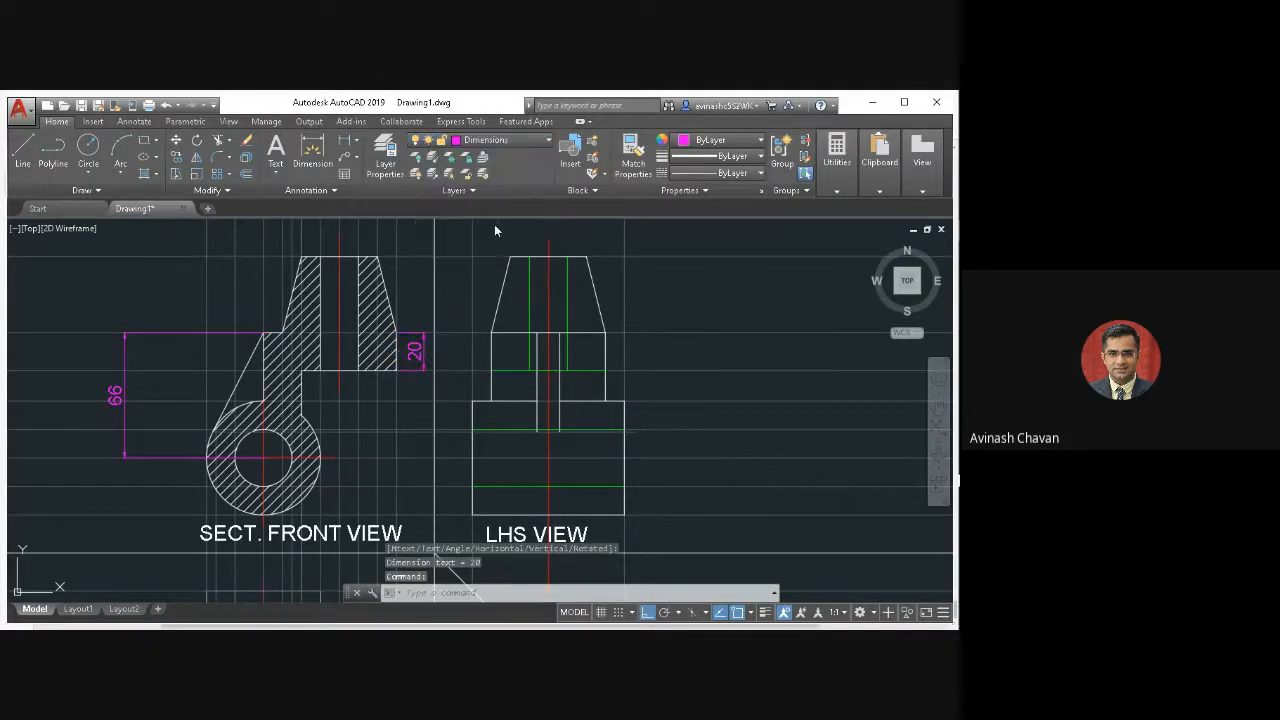
key("Escape")
left_click(516, 141)
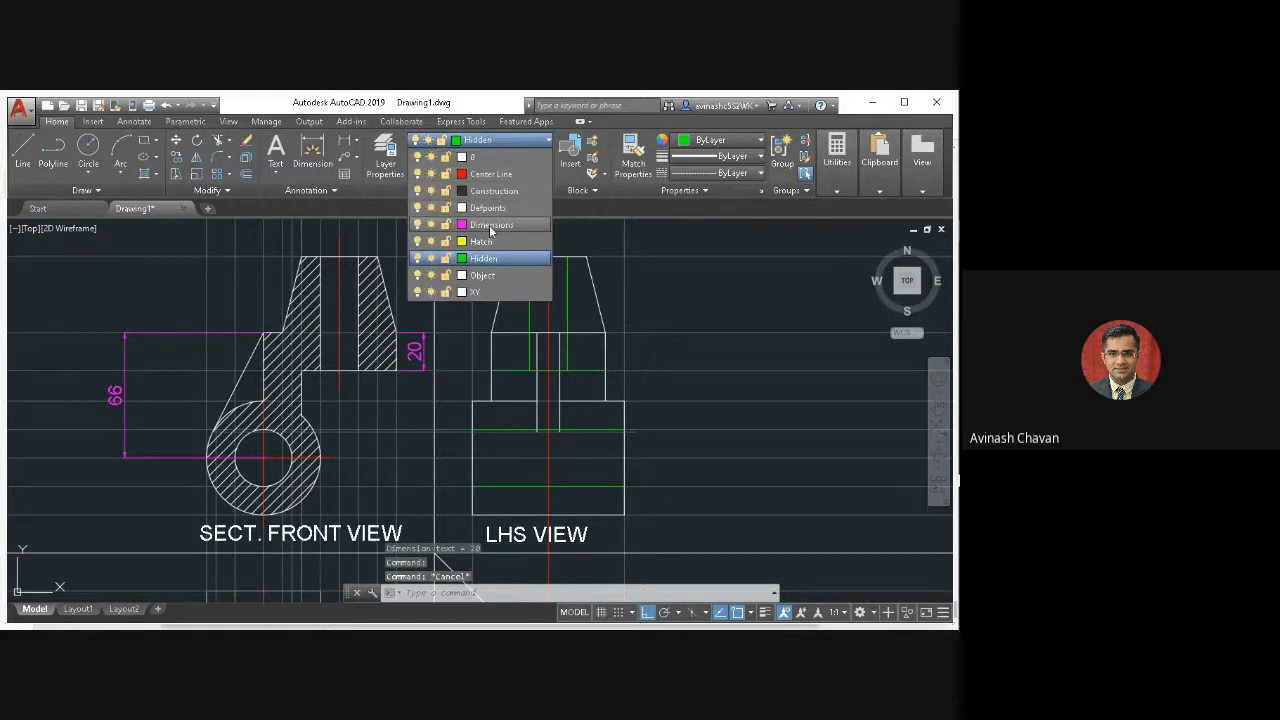
left_click(494, 228)
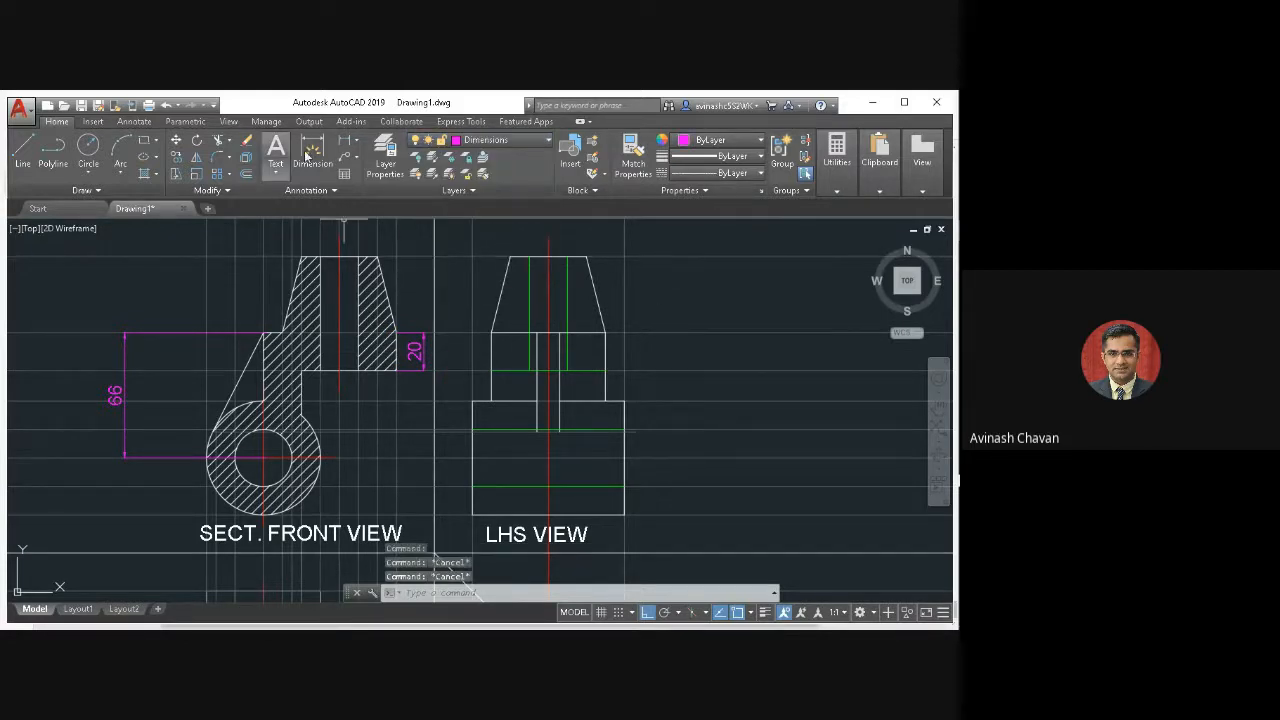
Add a linear dimension for the full width of the LHS view's base block, placed well above the view.
left_click(344, 141)
middle_click_drag(618, 403, 623, 271)
mouse_move(611, 417)
middle_mouse_down()
mouse_move(591, 480)
mouse_move(614, 534)
middle_mouse_up()
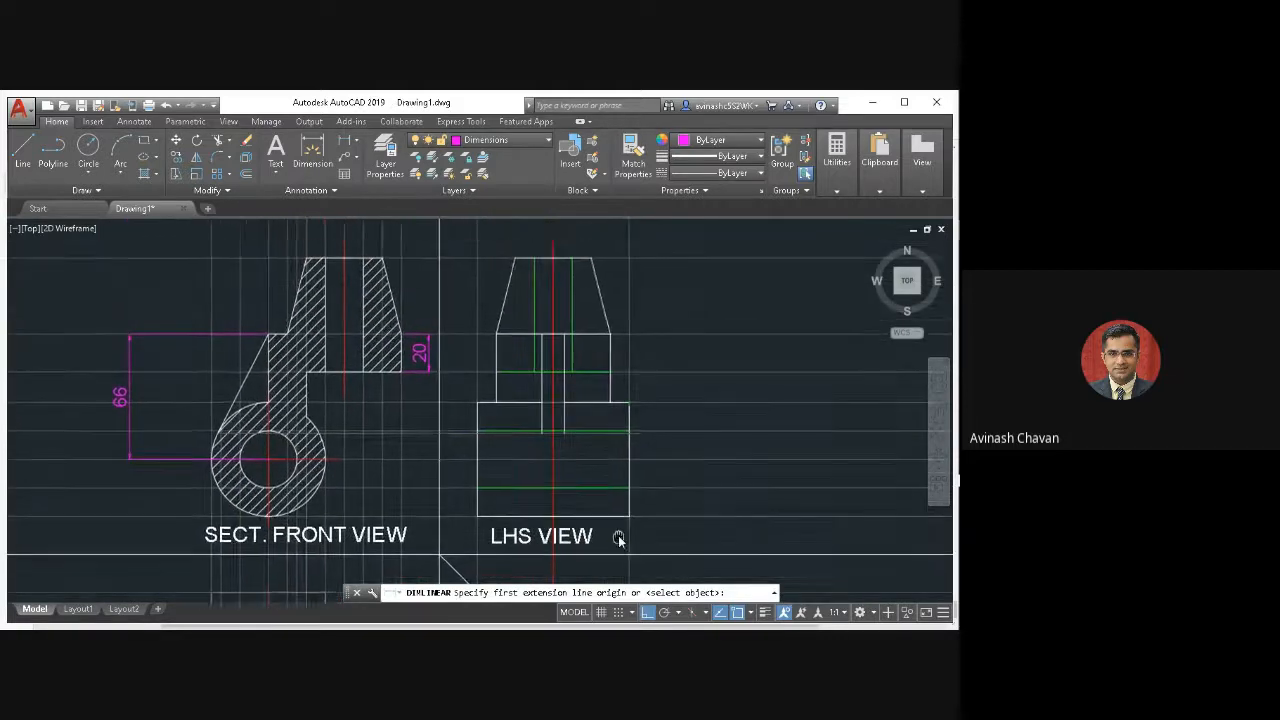
left_click(477, 404)
left_click(628, 404)
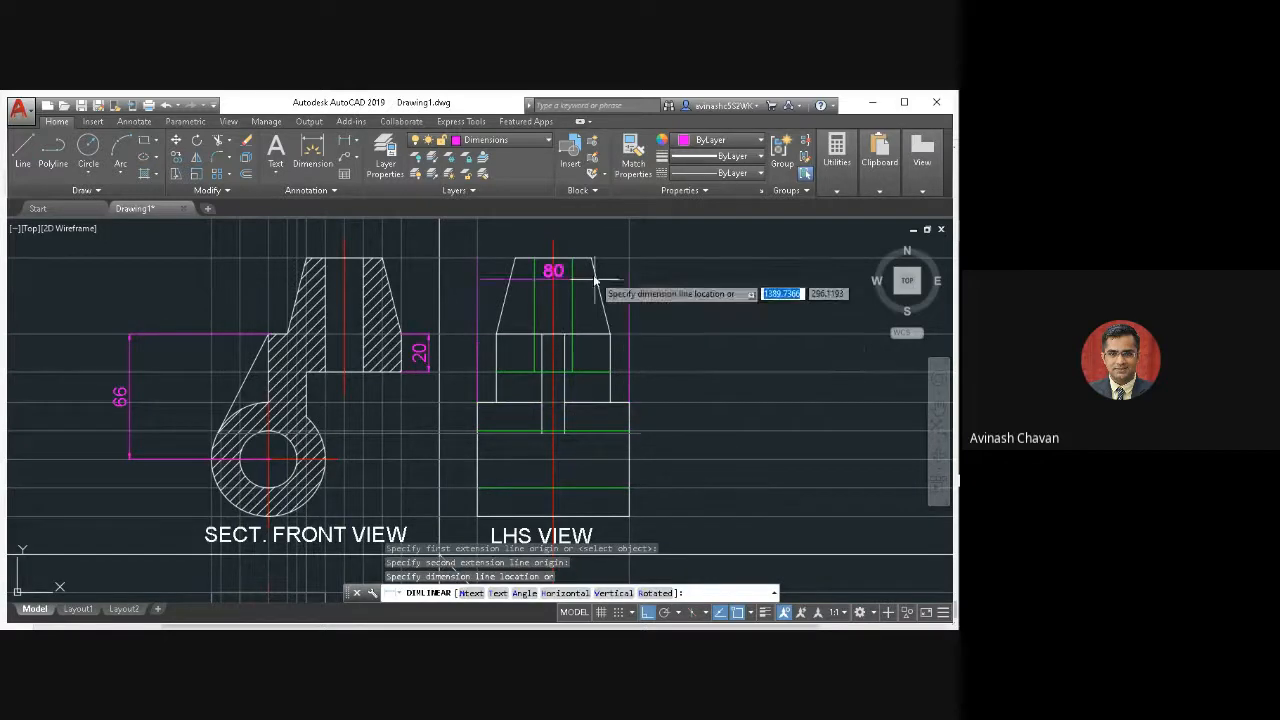
middle_click_drag(583, 234, 577, 317)
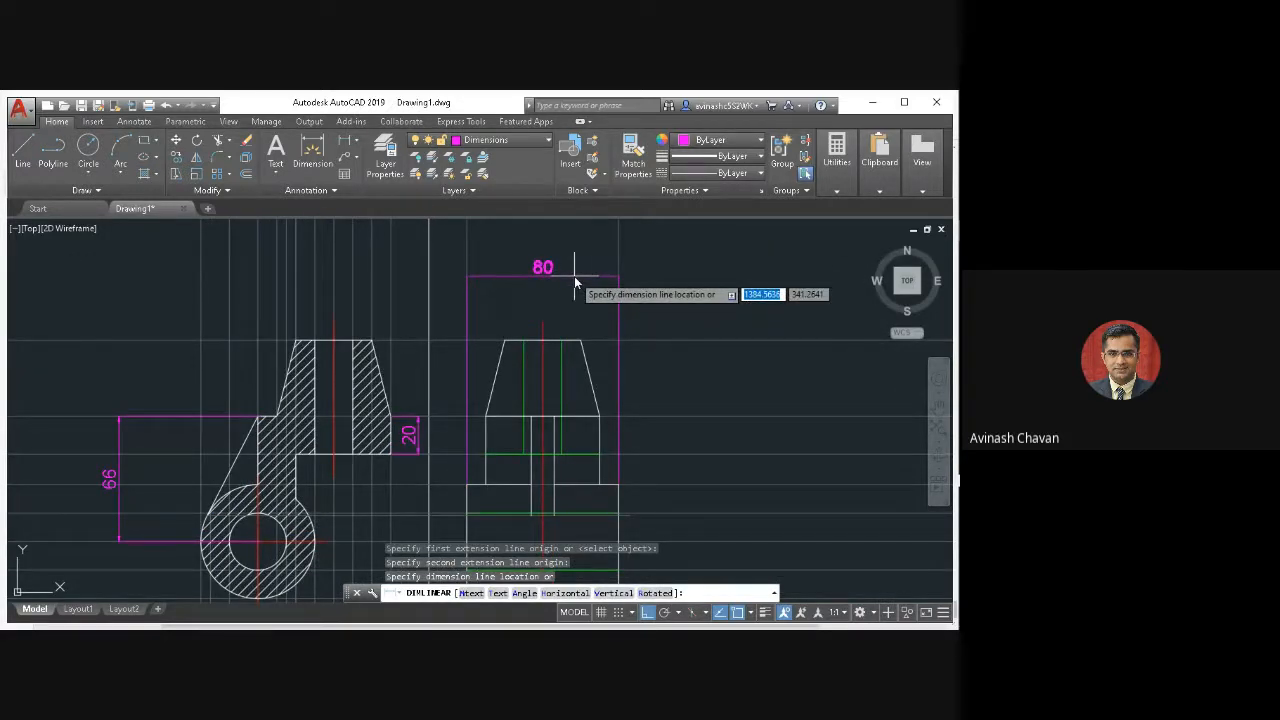
mouse_move(583, 263)
middle_mouse_down()
mouse_move(583, 317)
mouse_move(578, 290)
middle_mouse_up()
left_click(582, 267)
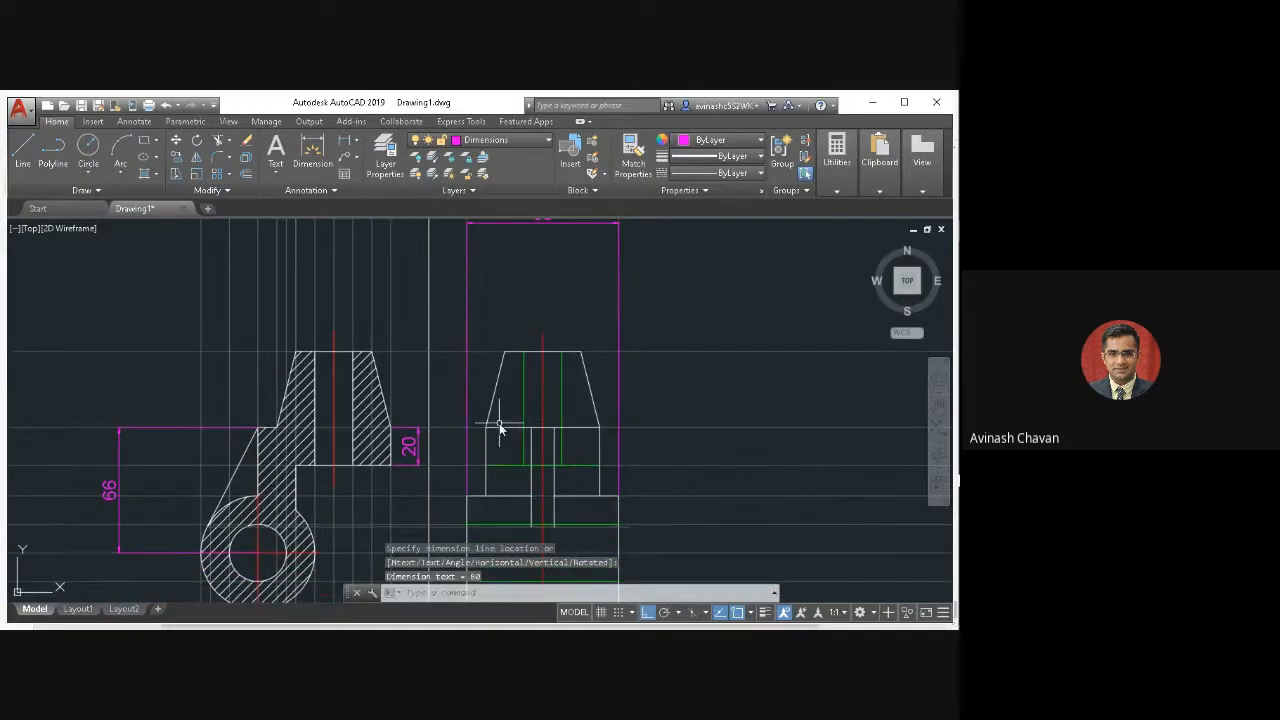
Add a linear dimension for the width at the LHS view's taper base, placed between the view and the overall width dimension.
key("space")
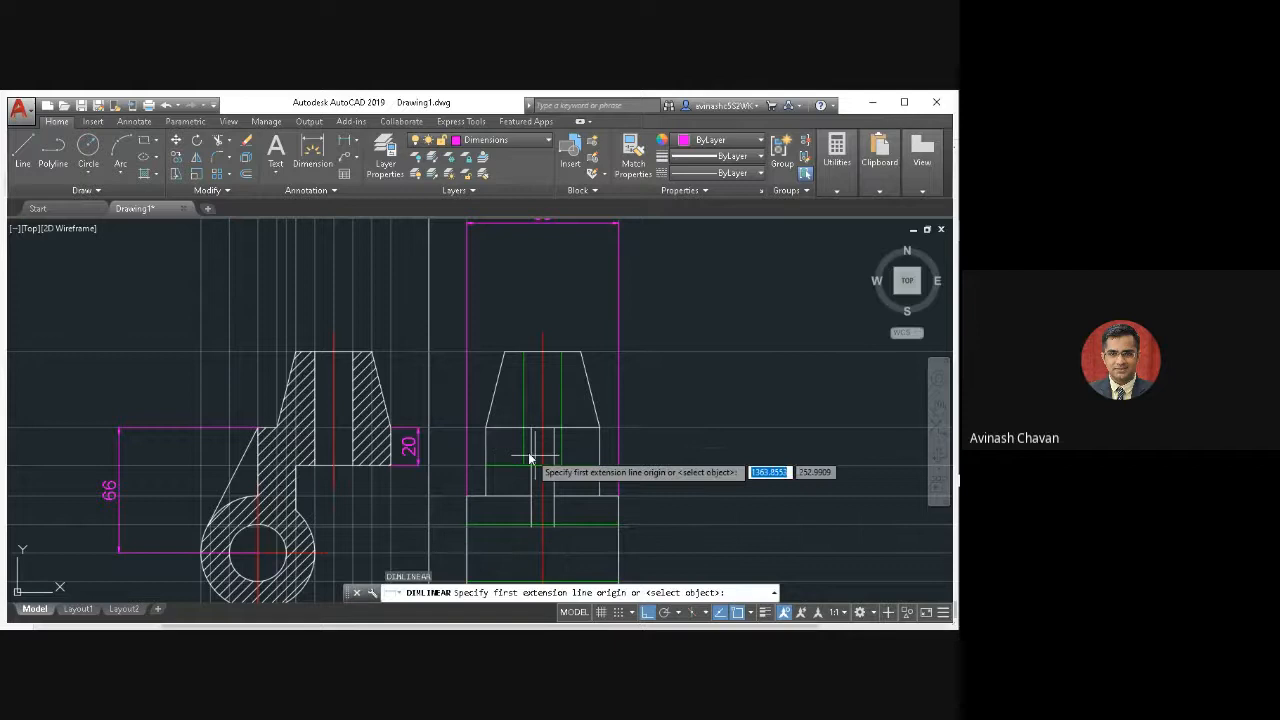
left_click(487, 429)
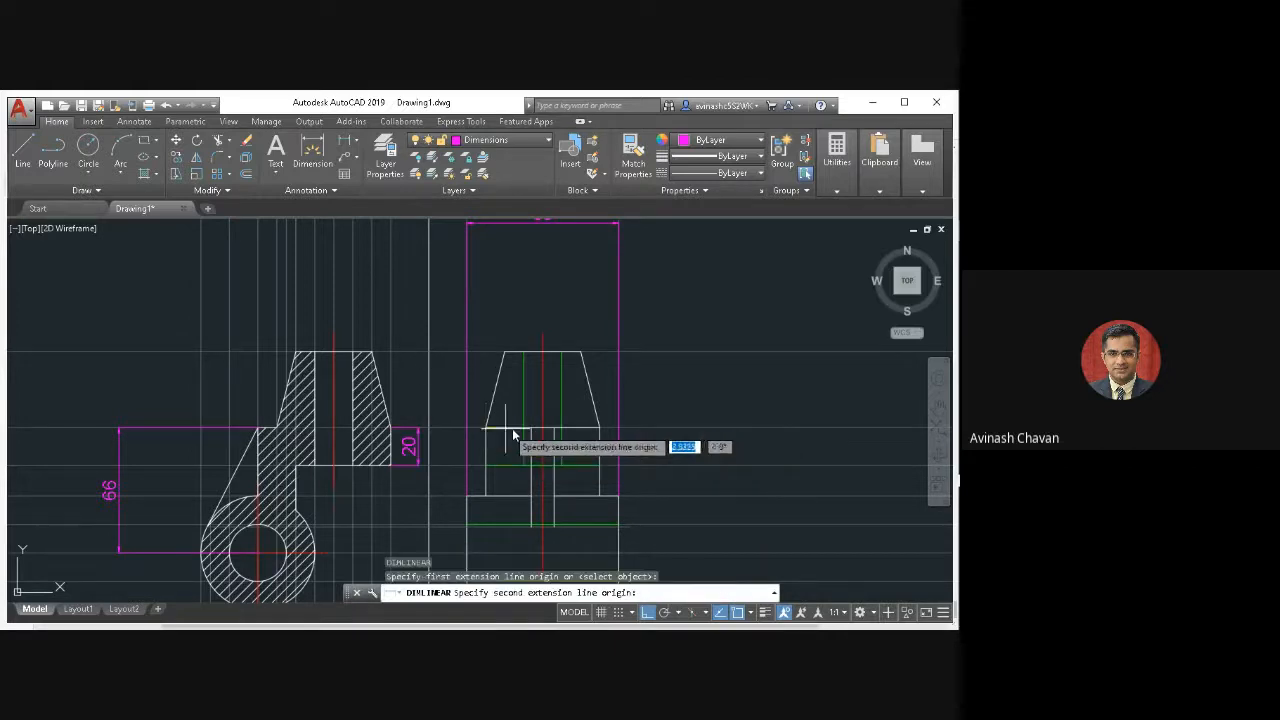
left_click(599, 429)
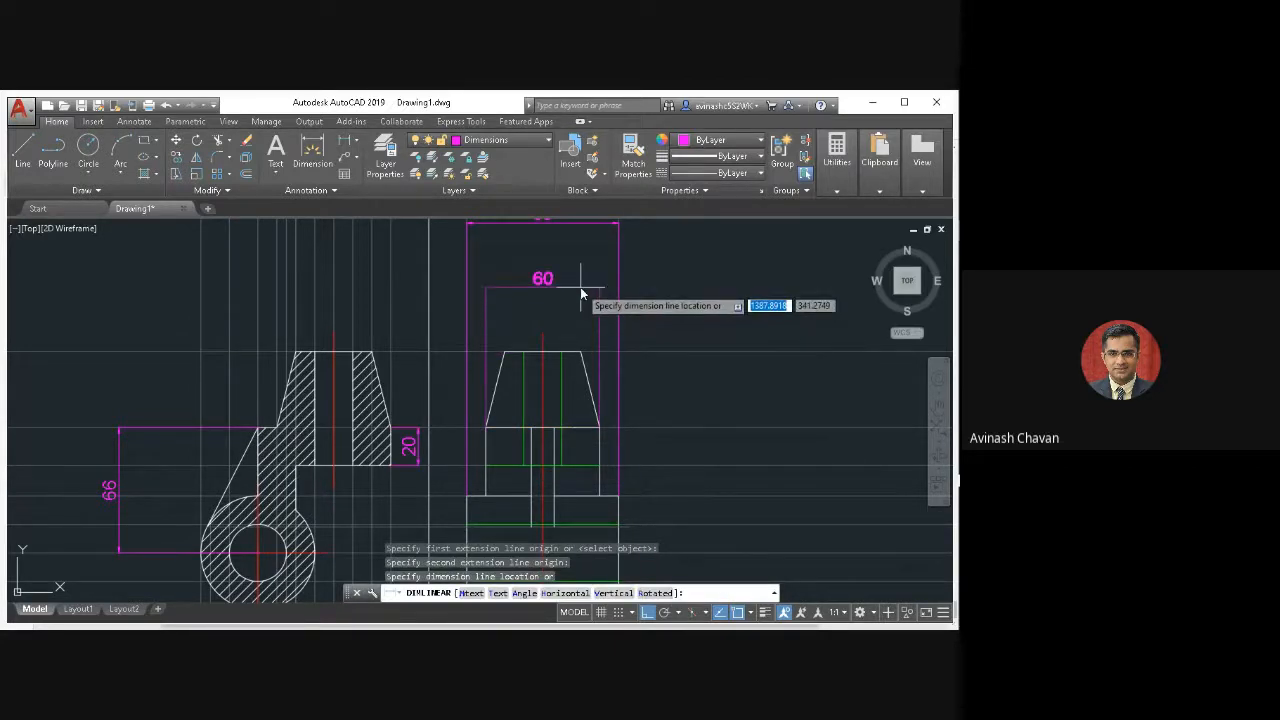
left_click(580, 287)
scroll(591, 344, "down", 4)
middle_click_drag(666, 466, 620, 336)
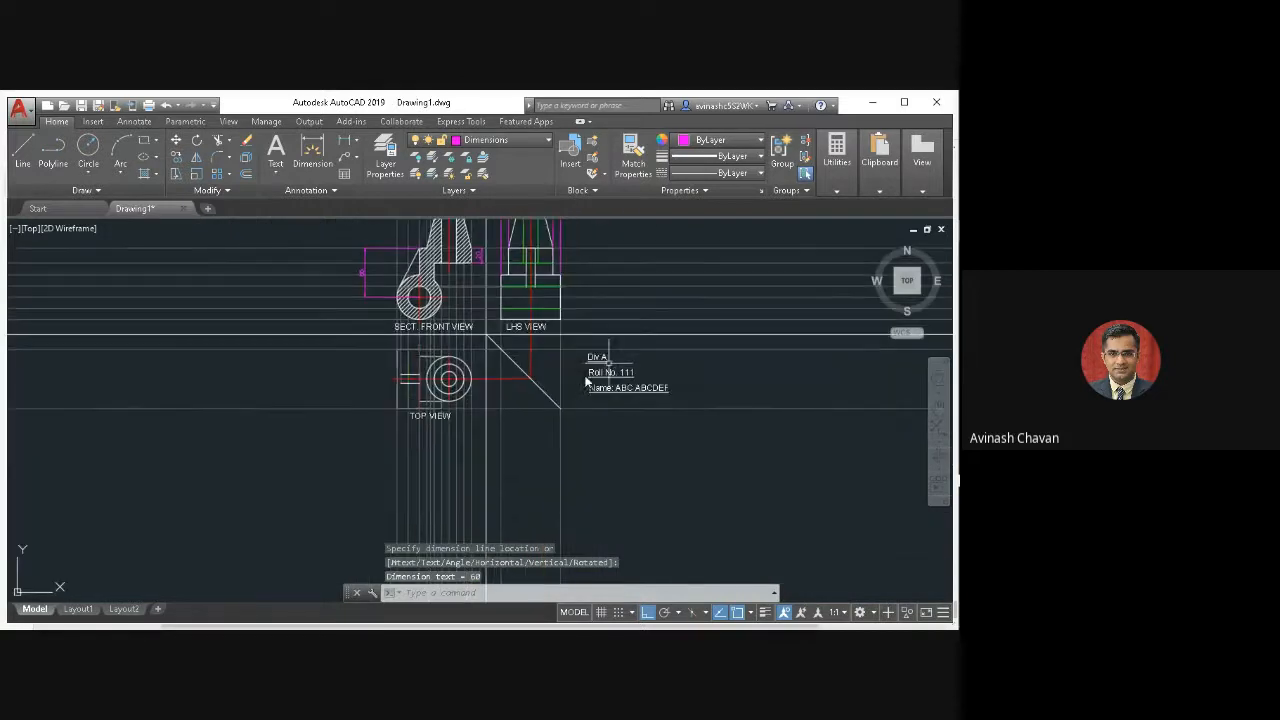
Add a vertical linear dimension for the full height of the top view's outer edge, placed on the side away from the circles.
scroll(381, 366, "up", 2)
middle_click_drag(371, 371, 374, 434)
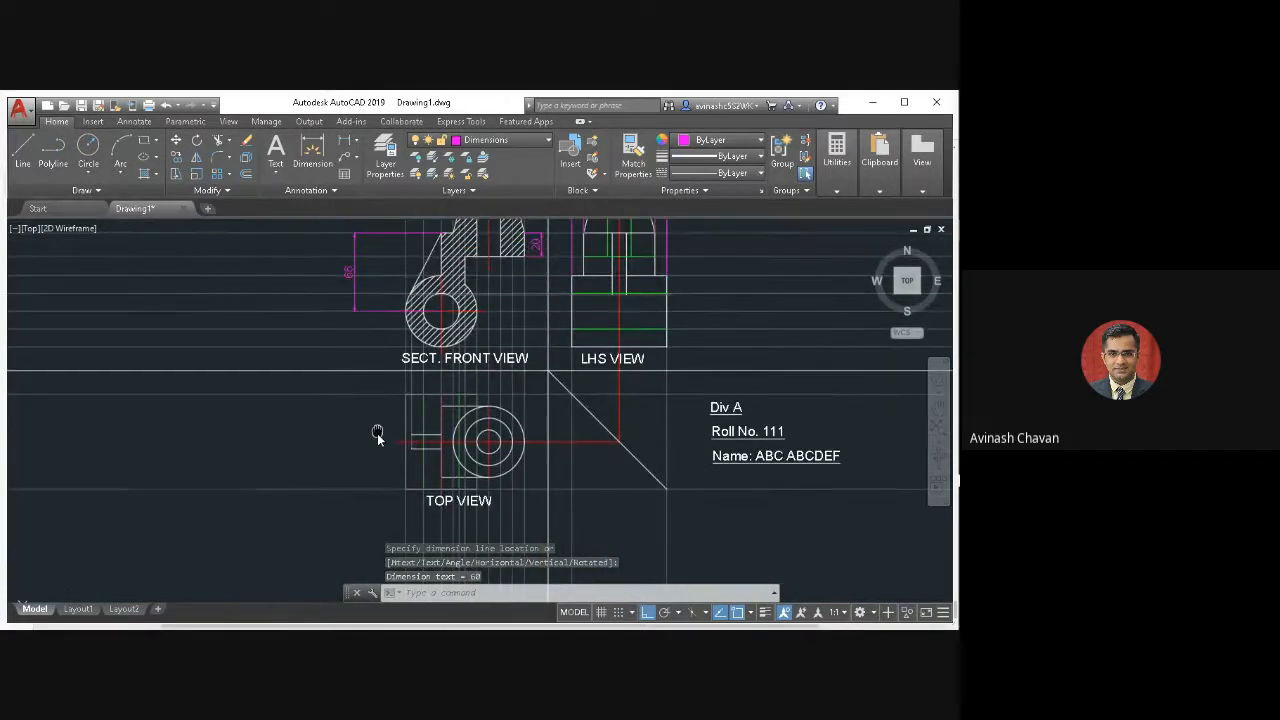
scroll(374, 446, "down", 3)
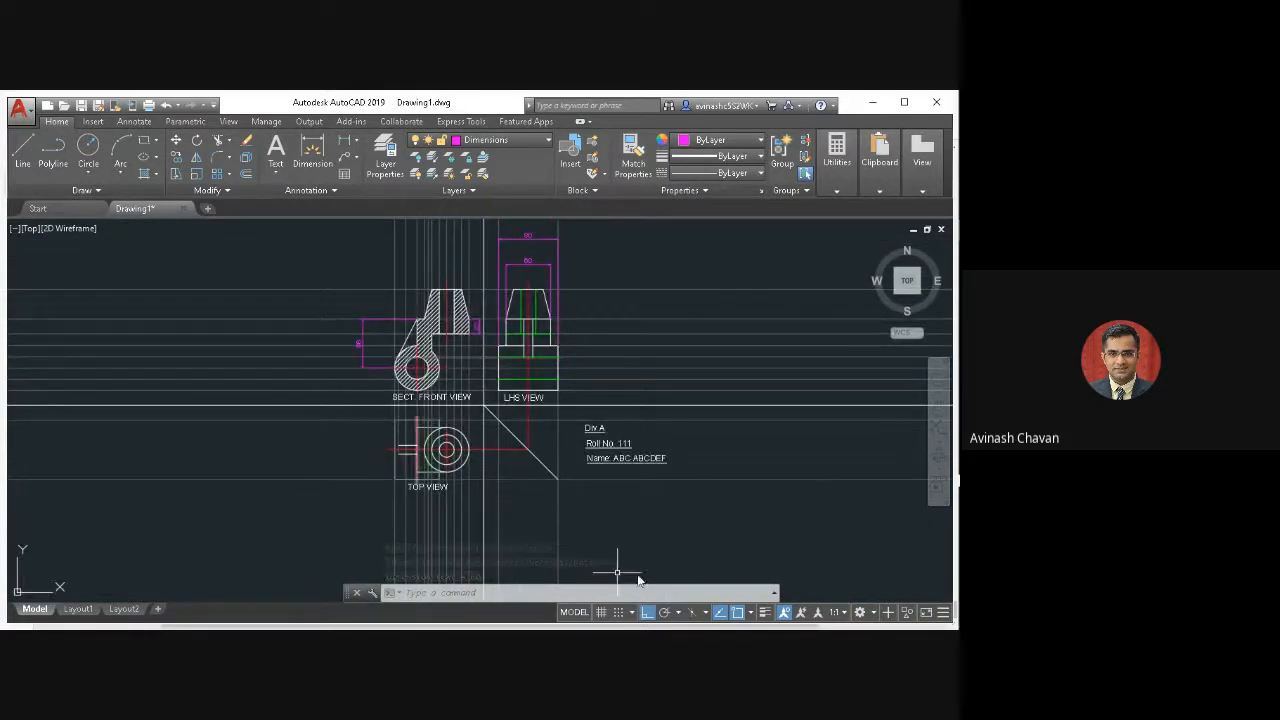
key("Return")
scroll(480, 452, "up", 2)
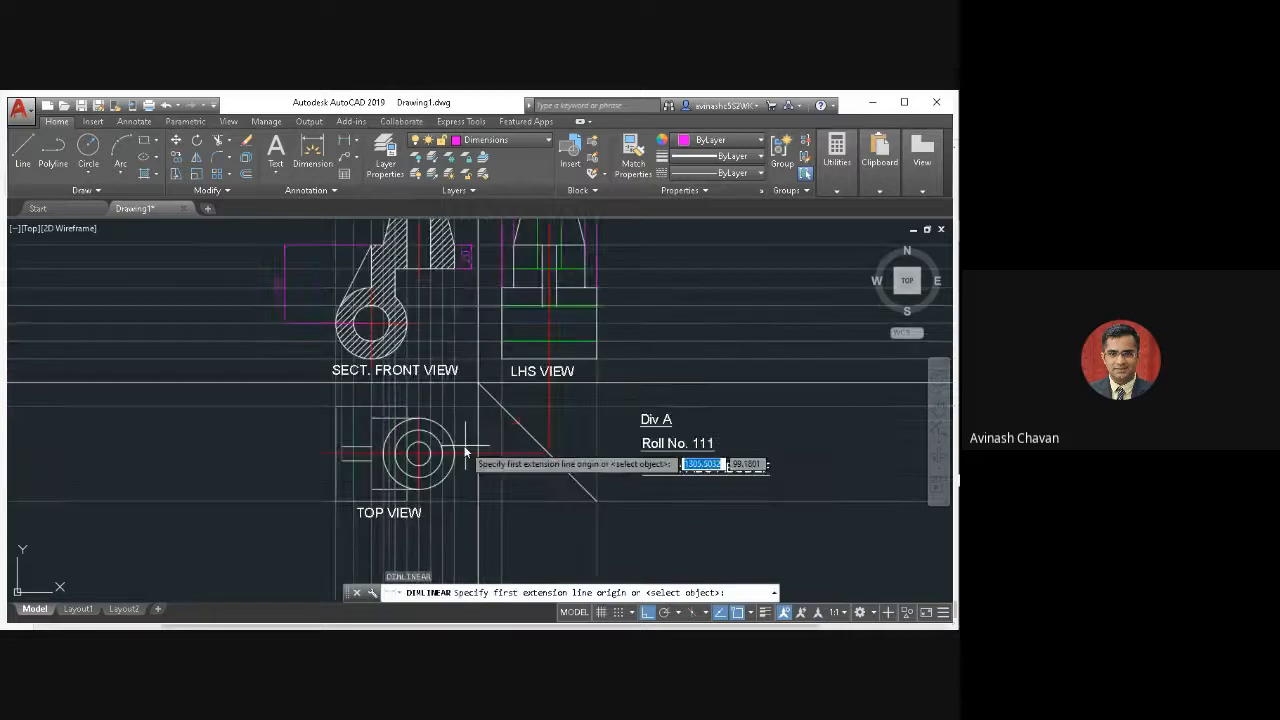
left_click(337, 415)
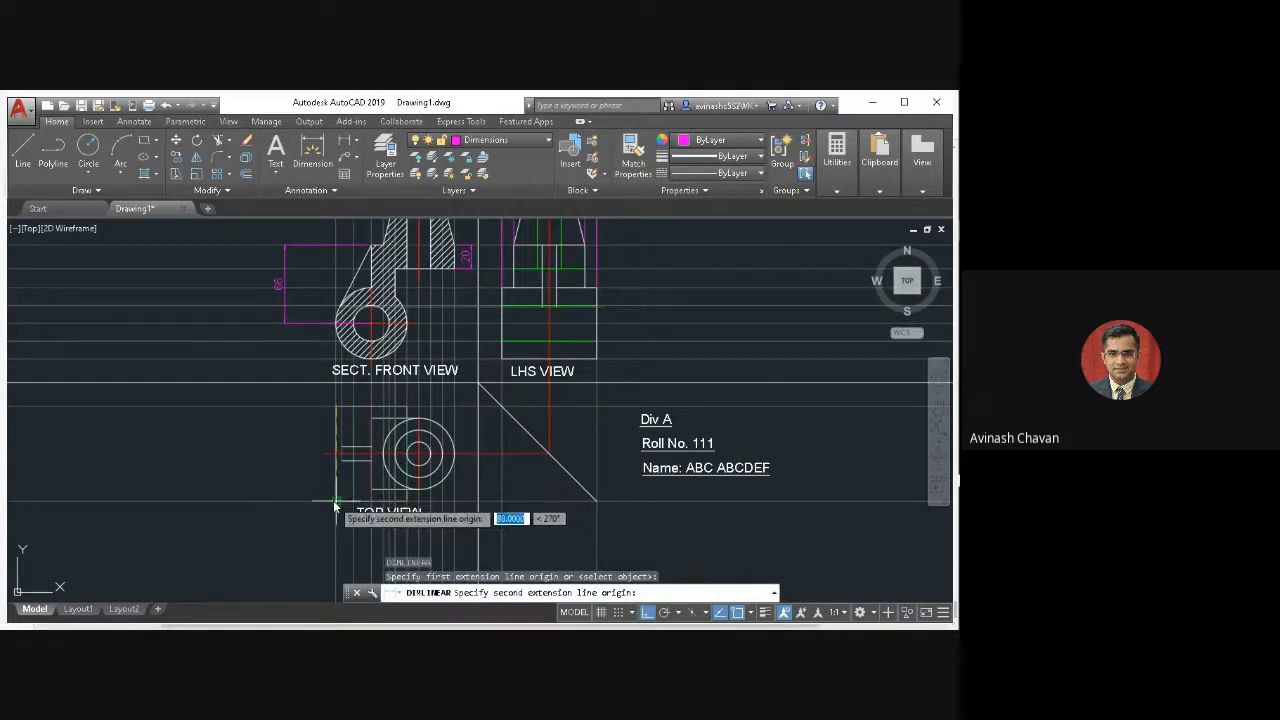
left_click(337, 494)
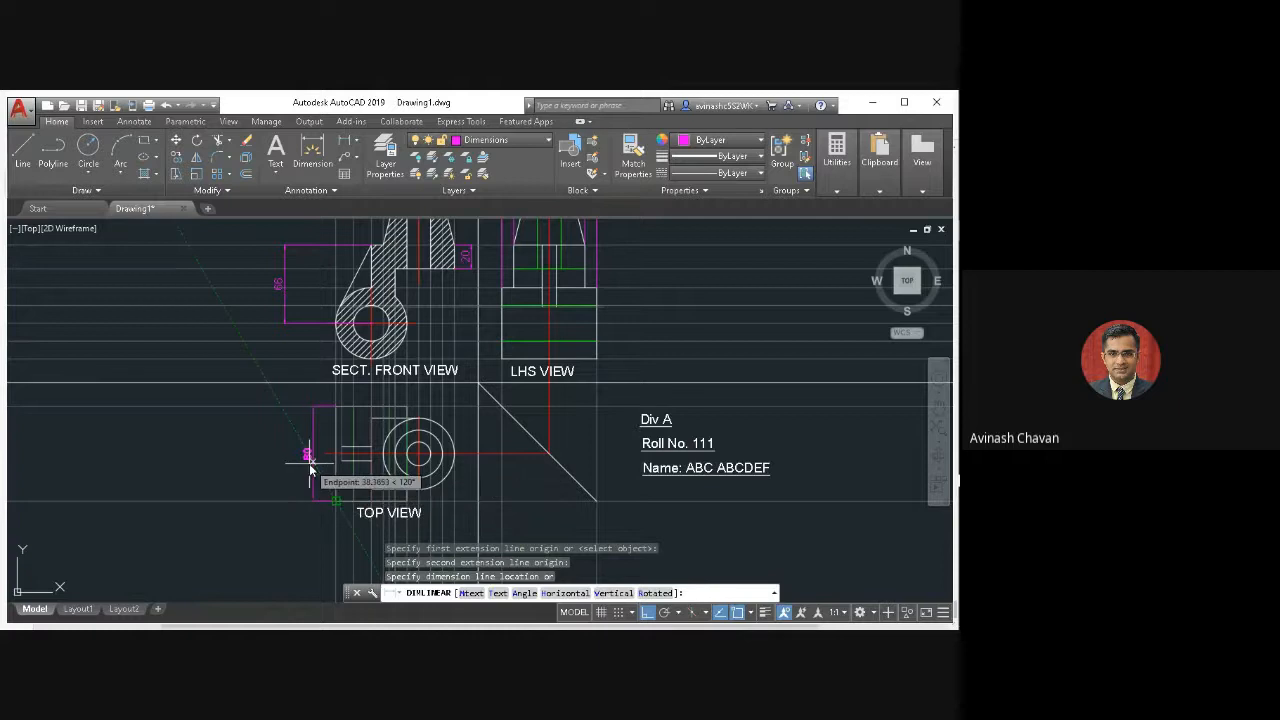
left_click(321, 467)
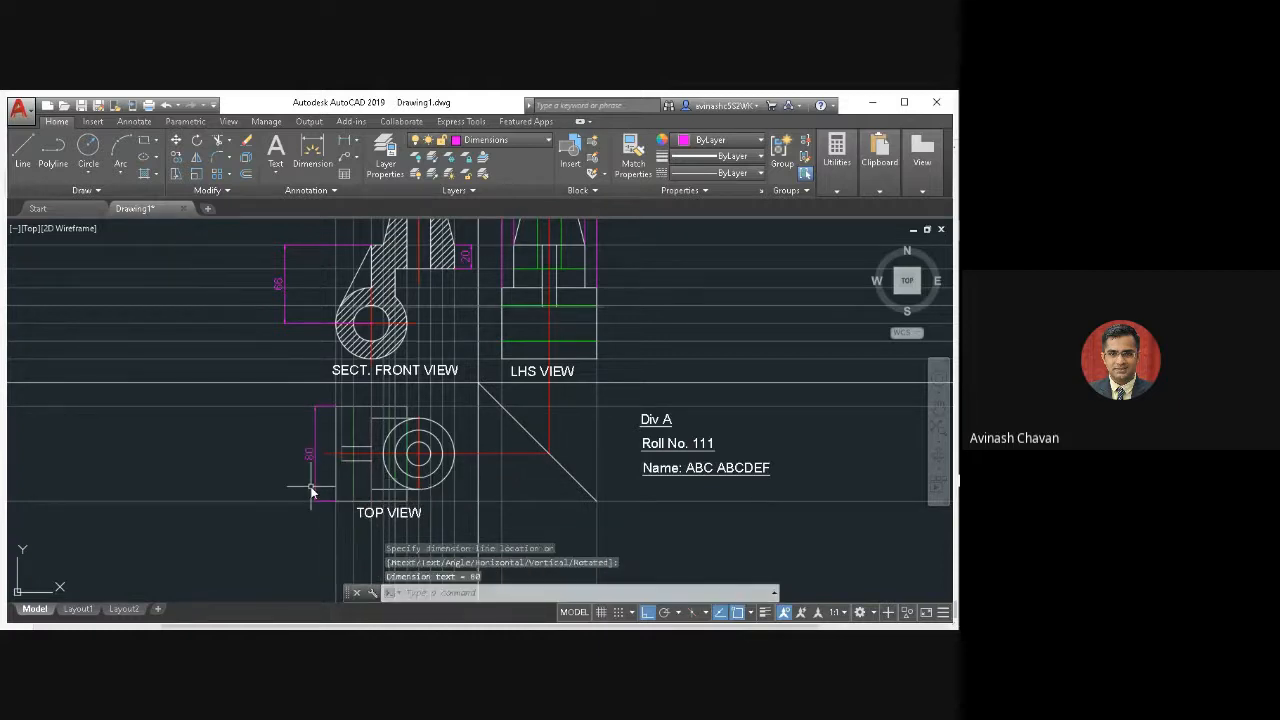
key("Escape")
Add a diameter dimension to the inner hole of the hatched ring in the sectional front view, placed outside beside the ring.
scroll(325, 488, "down", 3)
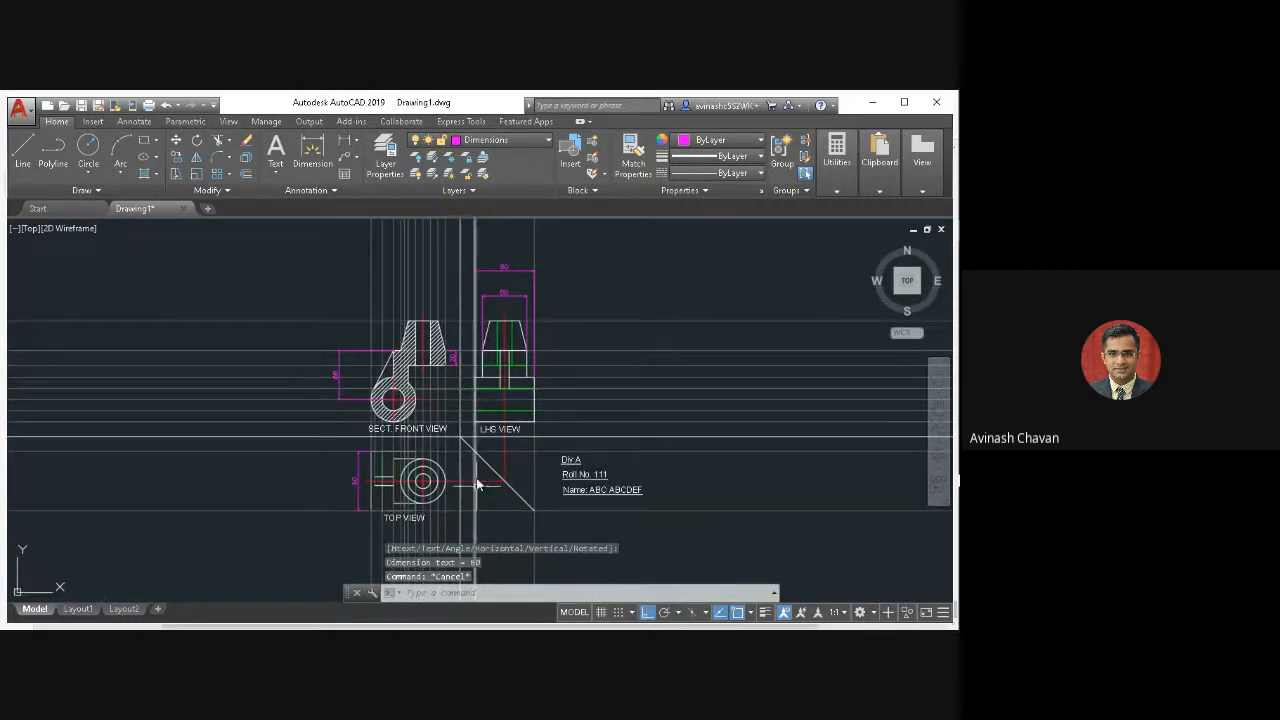
scroll(470, 455, "up", 2)
scroll(570, 420, "up", 2)
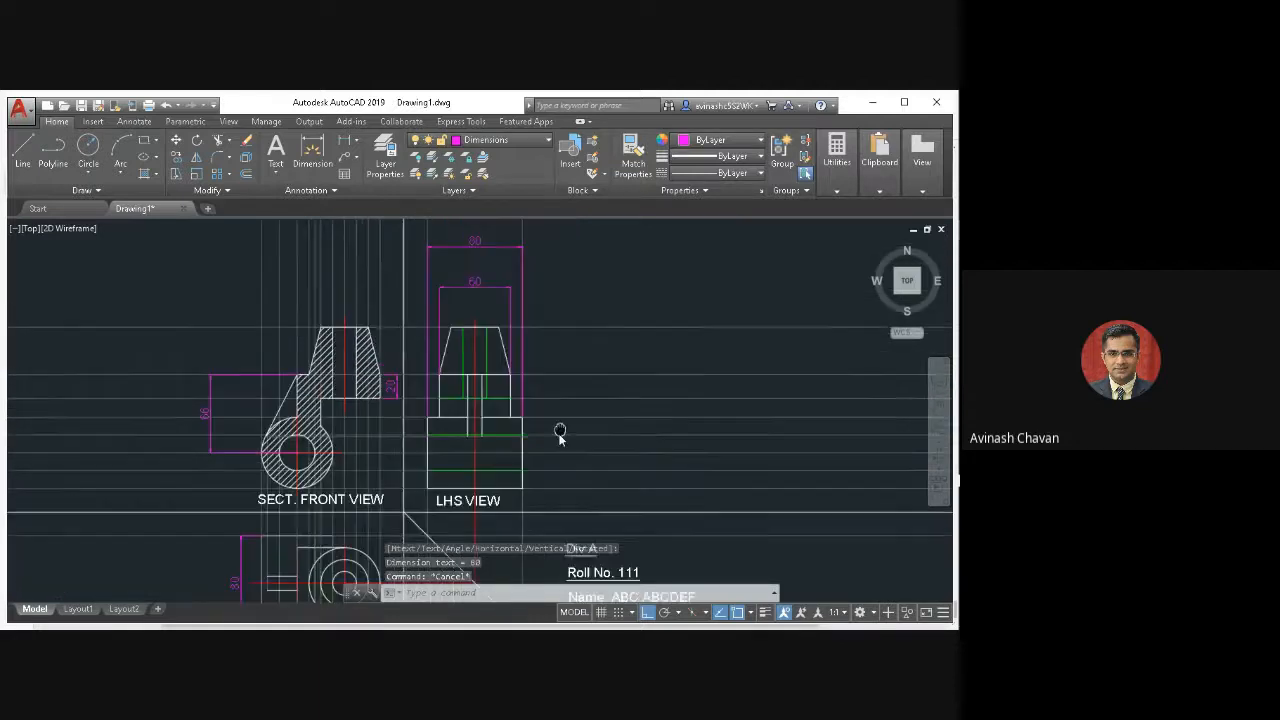
scroll(573, 432, "down", 1)
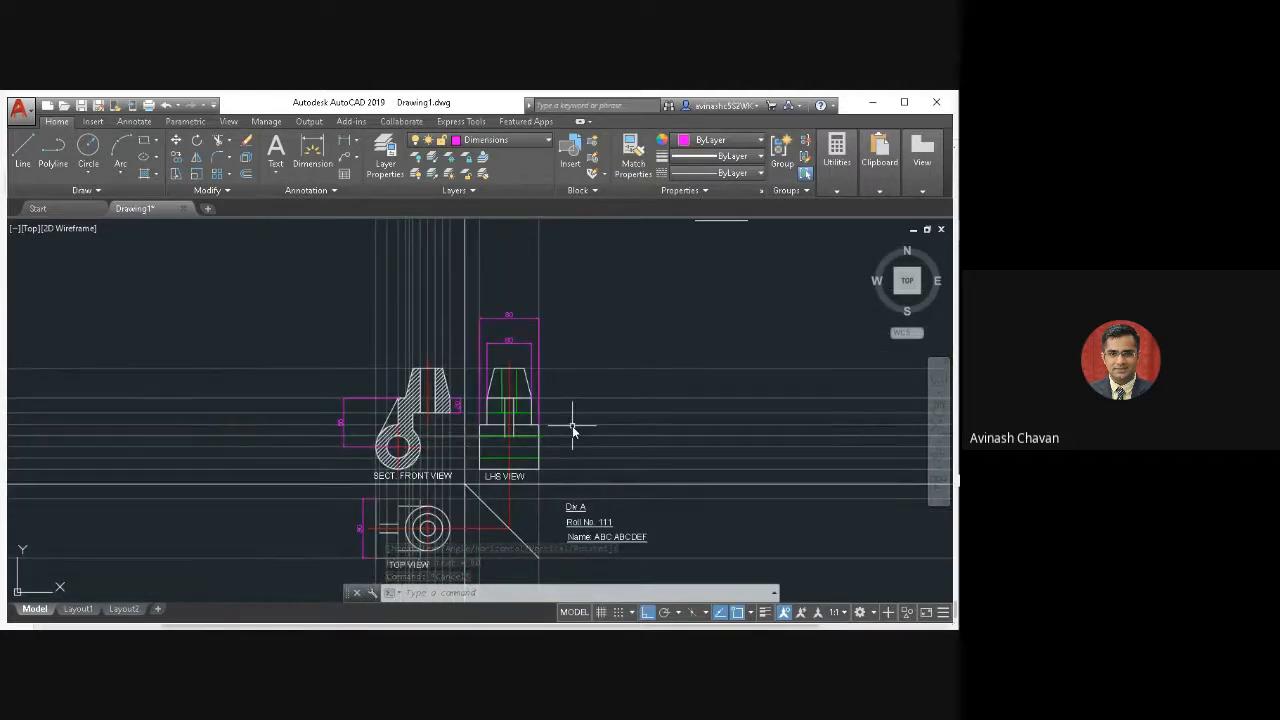
left_click(358, 145)
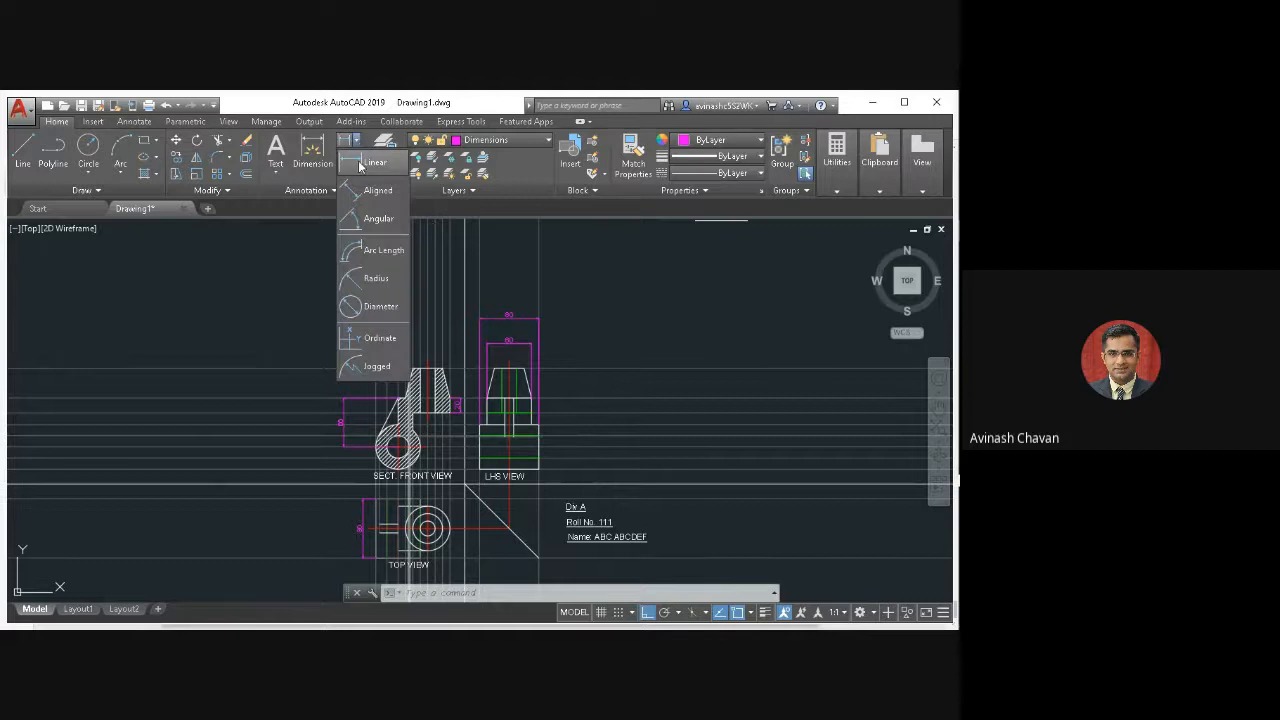
left_click(366, 310)
scroll(395, 445, "up", 2)
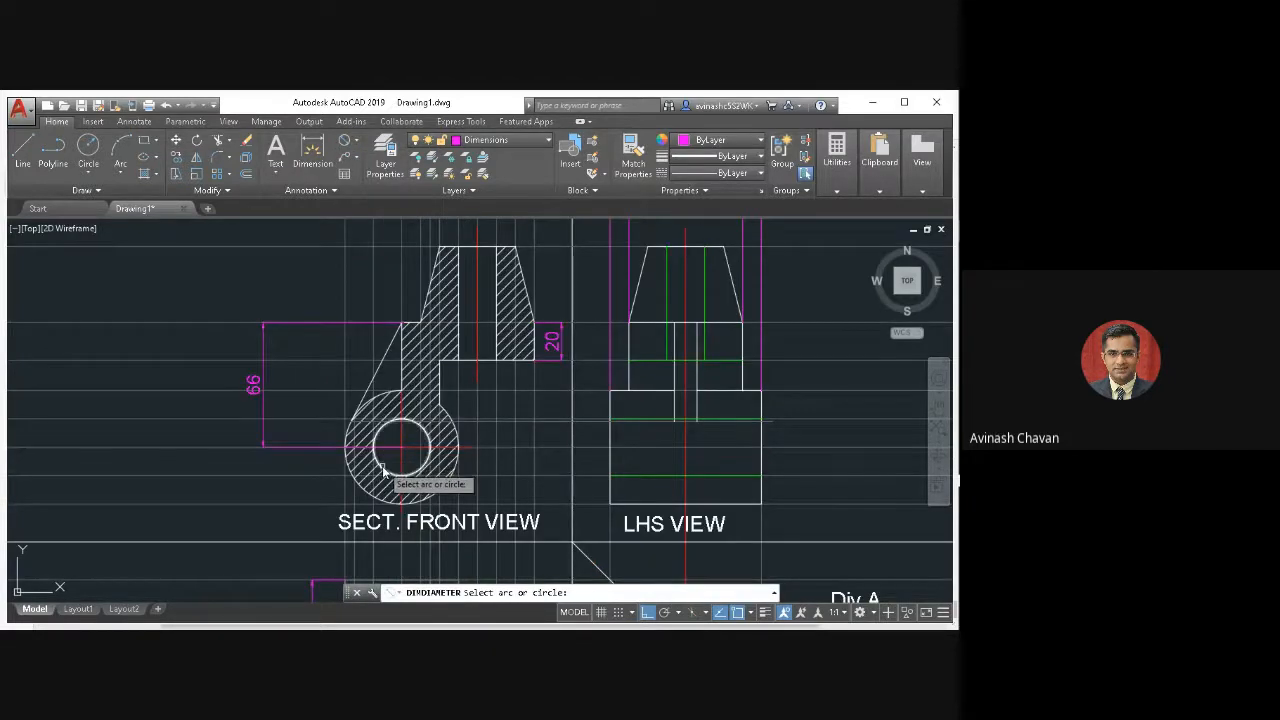
left_click(383, 470)
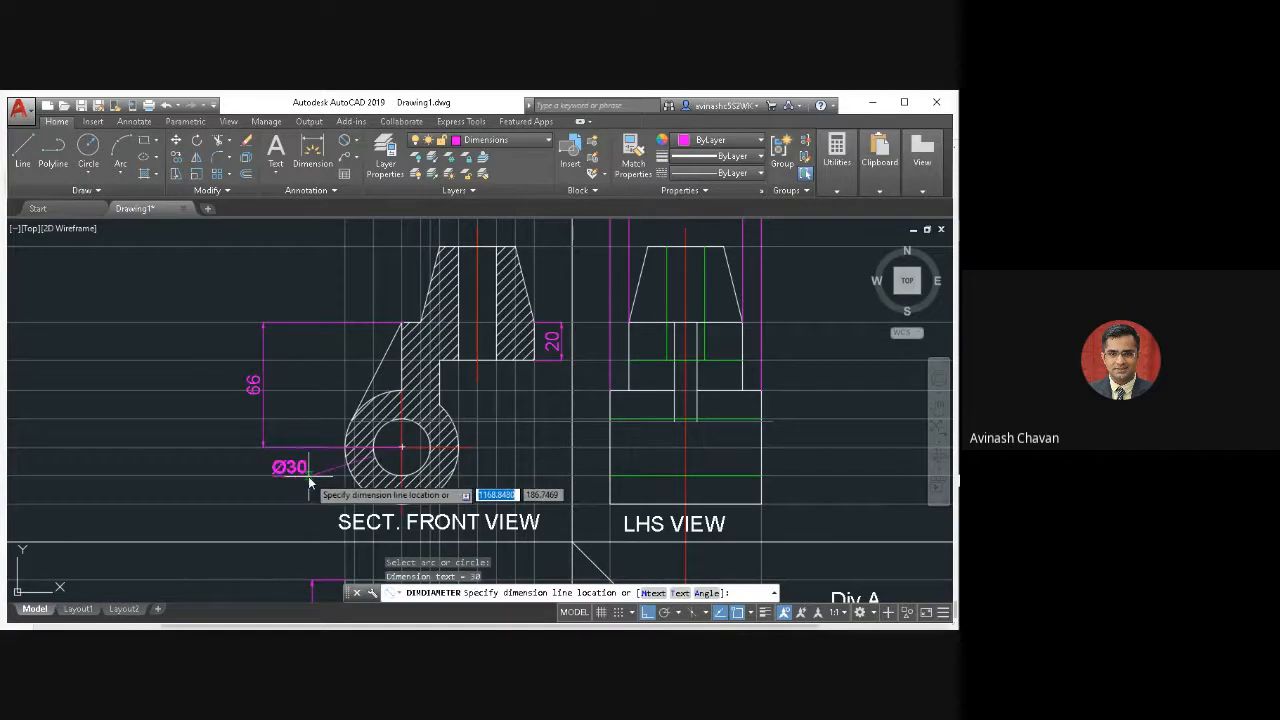
left_click(309, 483)
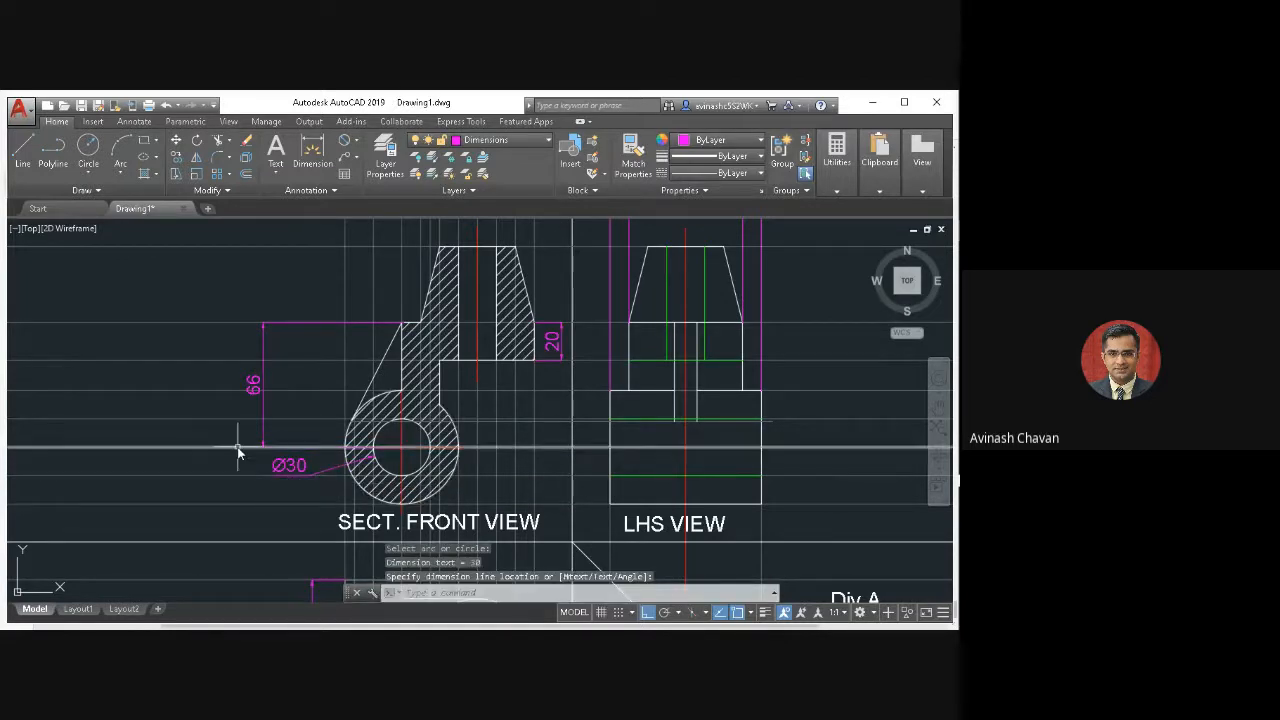
Add a diameter dimension to the ring's outer arc in the sectional front view, placed just below the hole's diameter dimension.
key("Return")
left_click(362, 492)
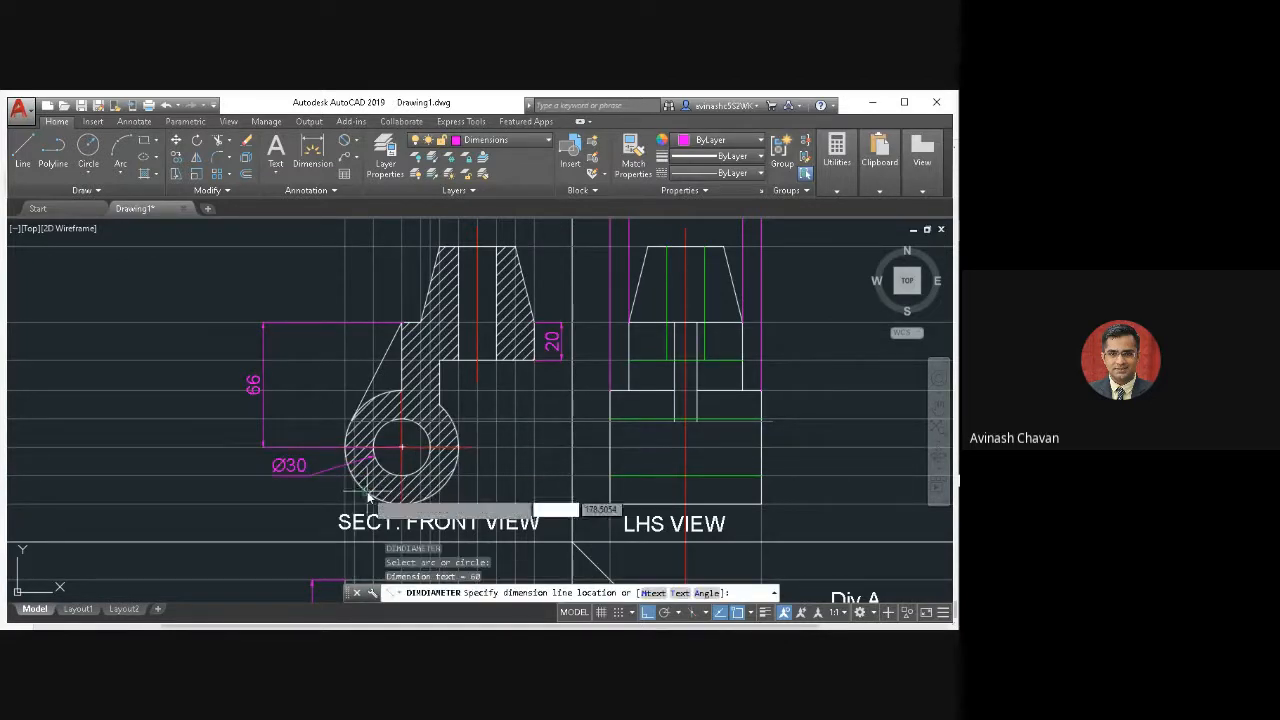
left_click(311, 509)
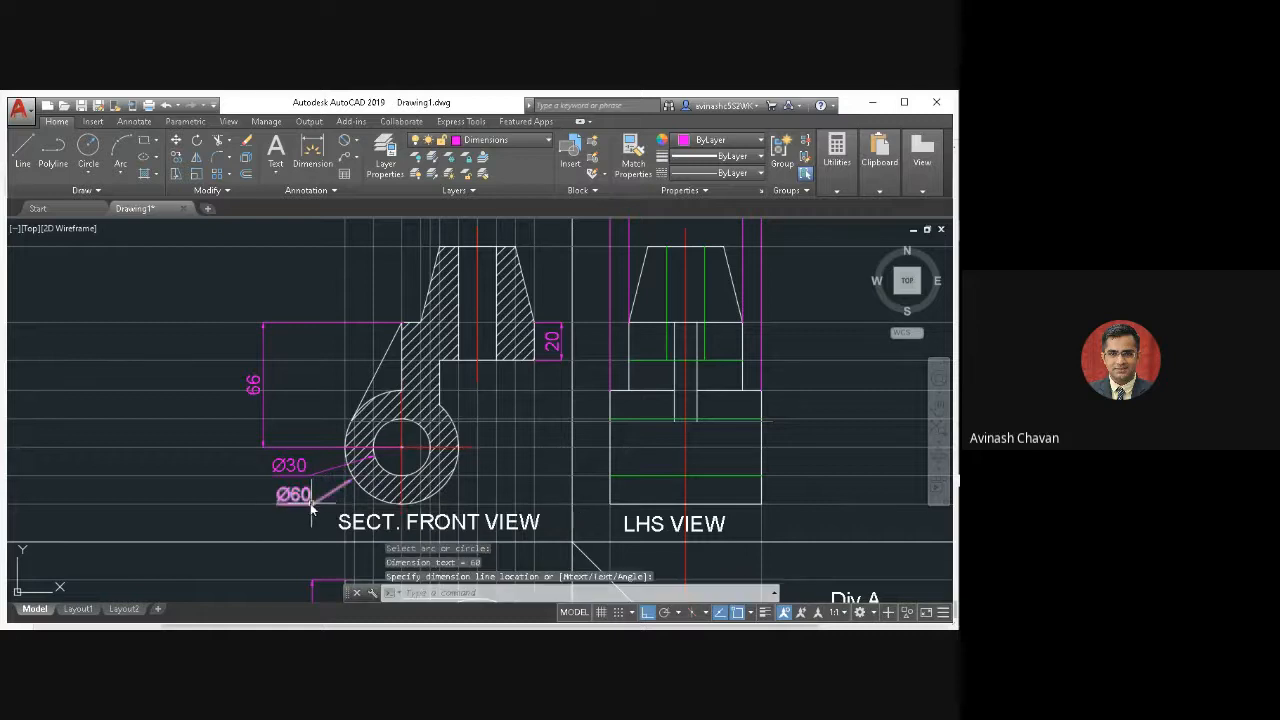
scroll(250, 435, "down", 4)
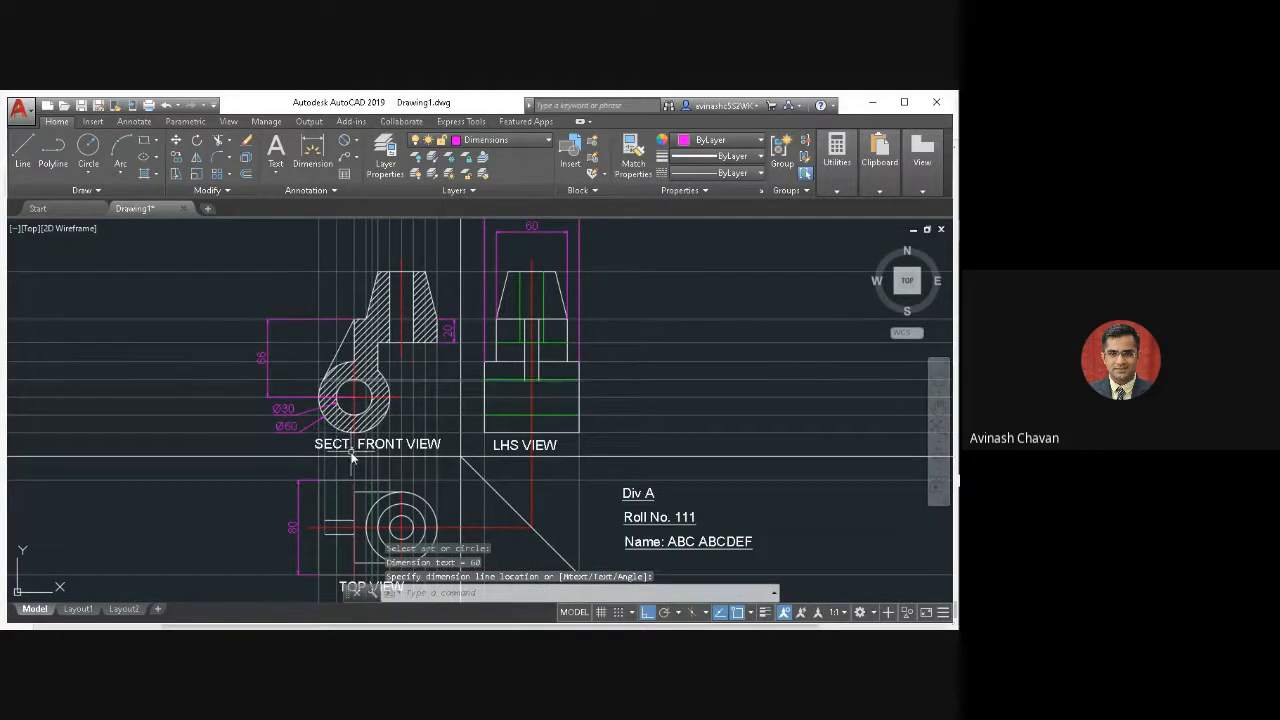
scroll(373, 388, "up", 2)
middle_click_drag(389, 374, 380, 277)
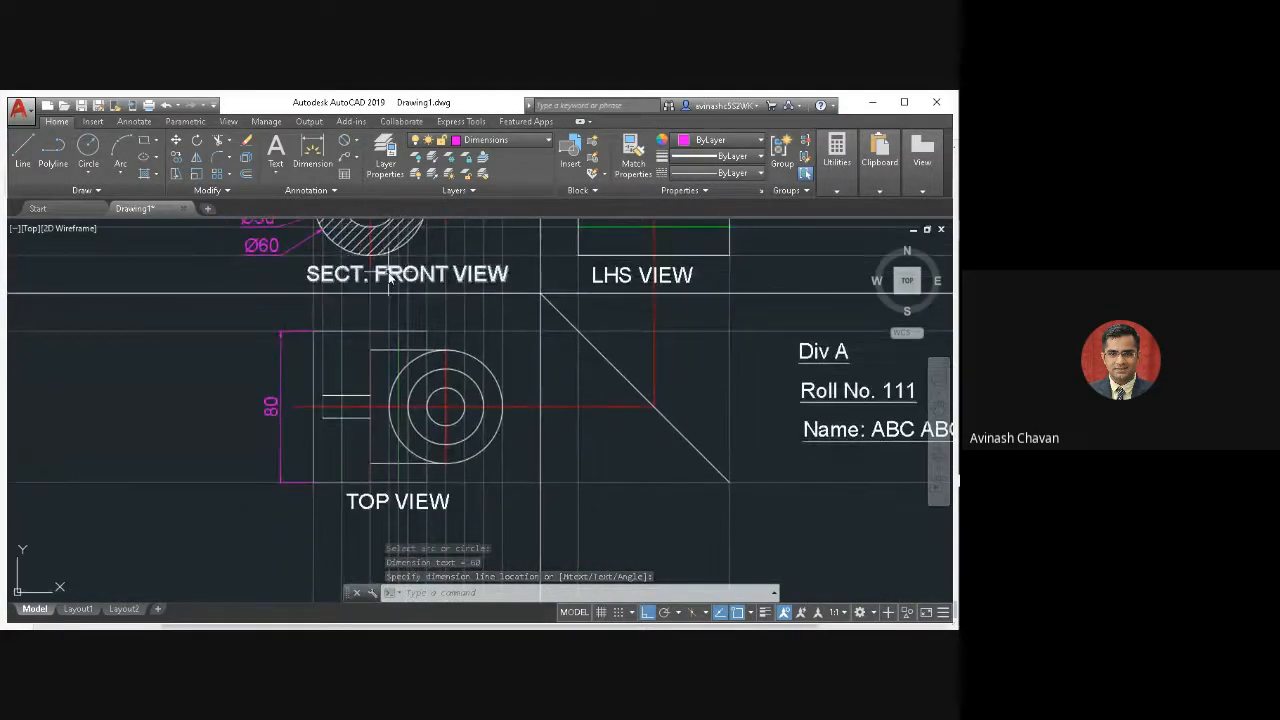
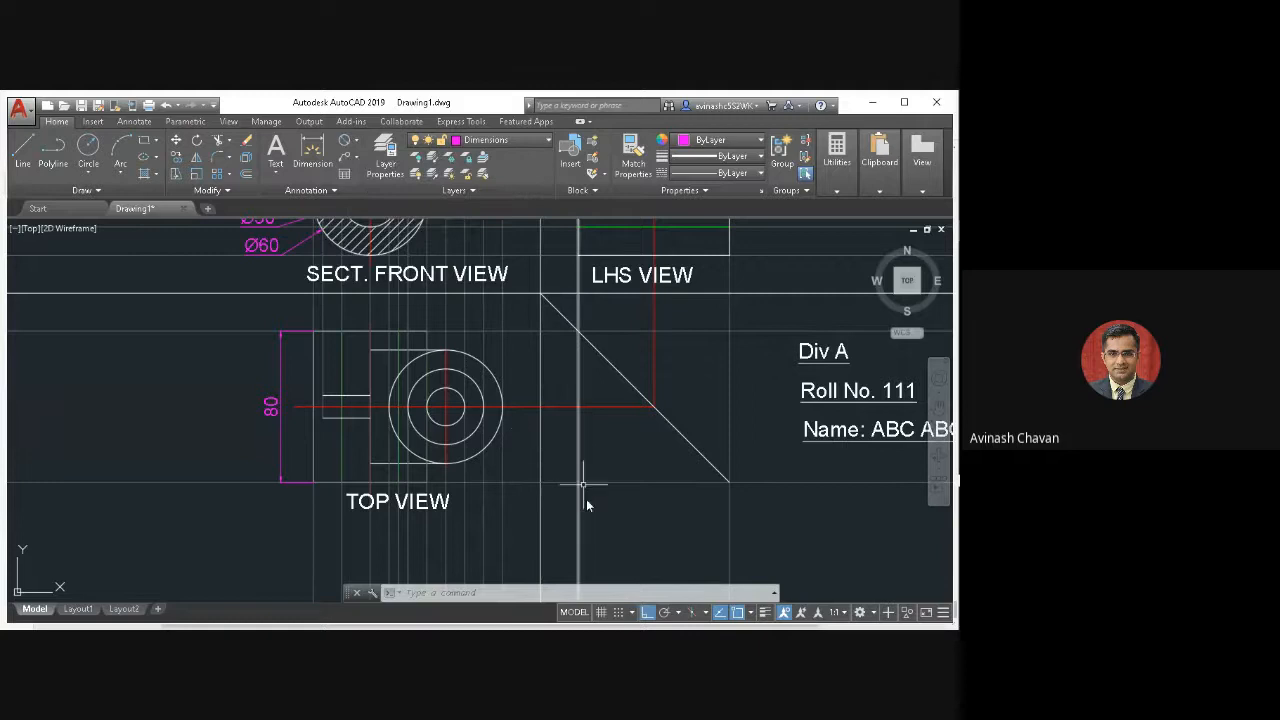
Add diameter dimensions to the inner, middle and outer concentric circles in the top view.
key("Return")
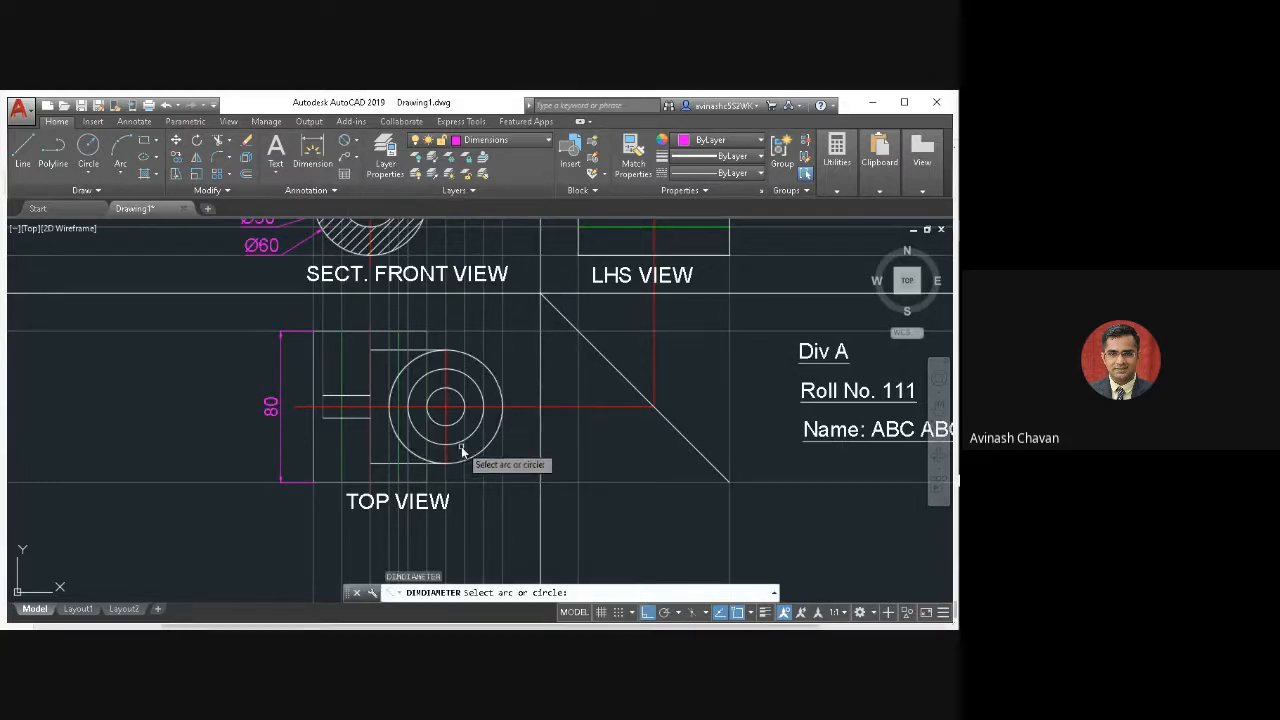
left_click(458, 423)
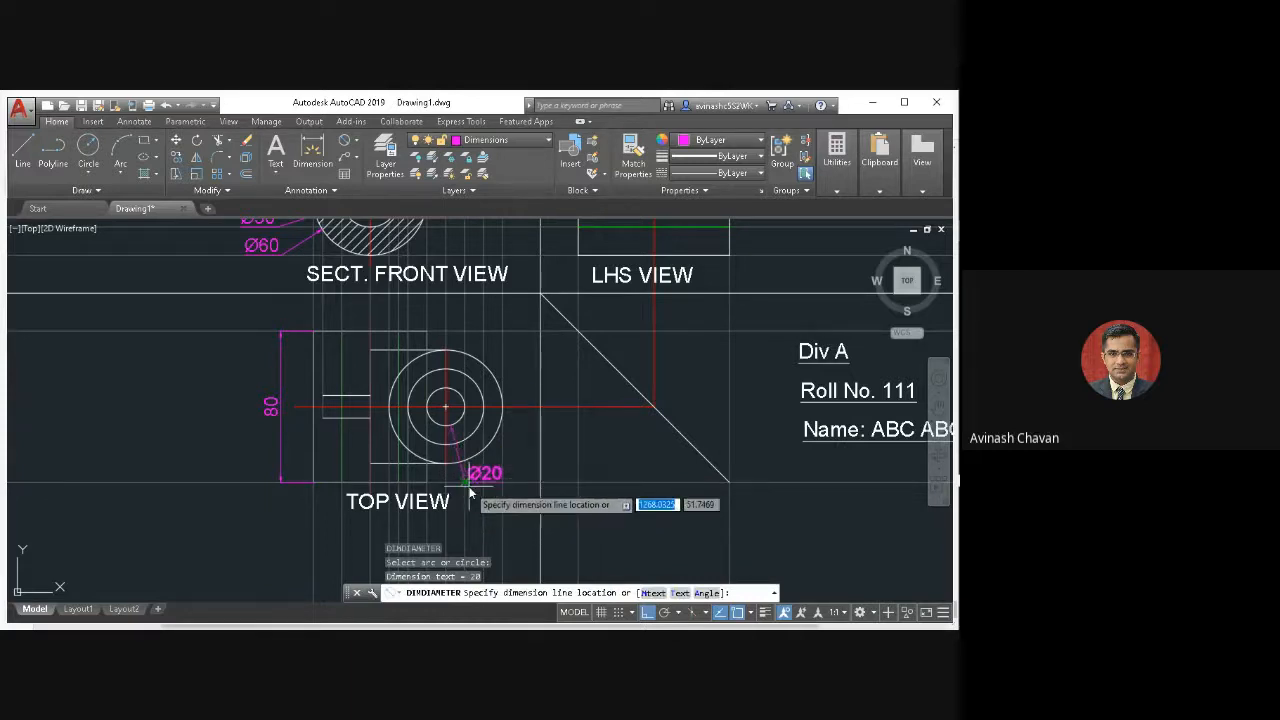
left_click(492, 470)
key("Return")
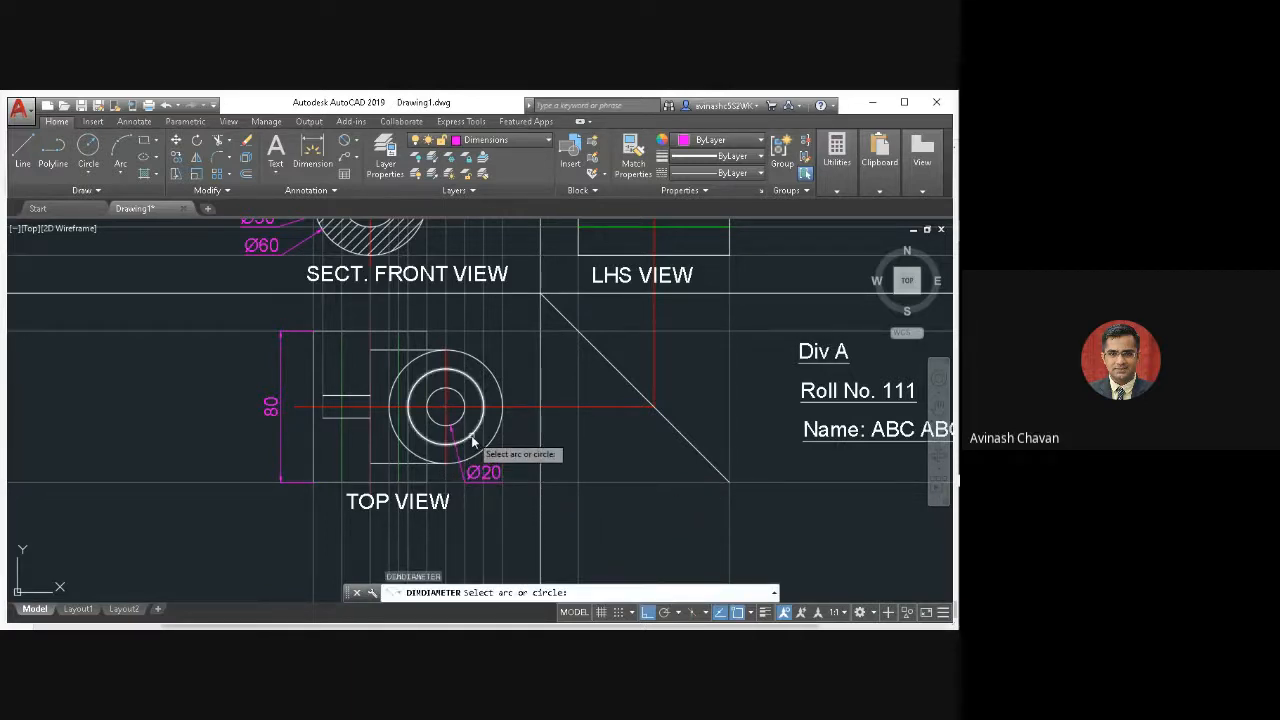
left_click(472, 442)
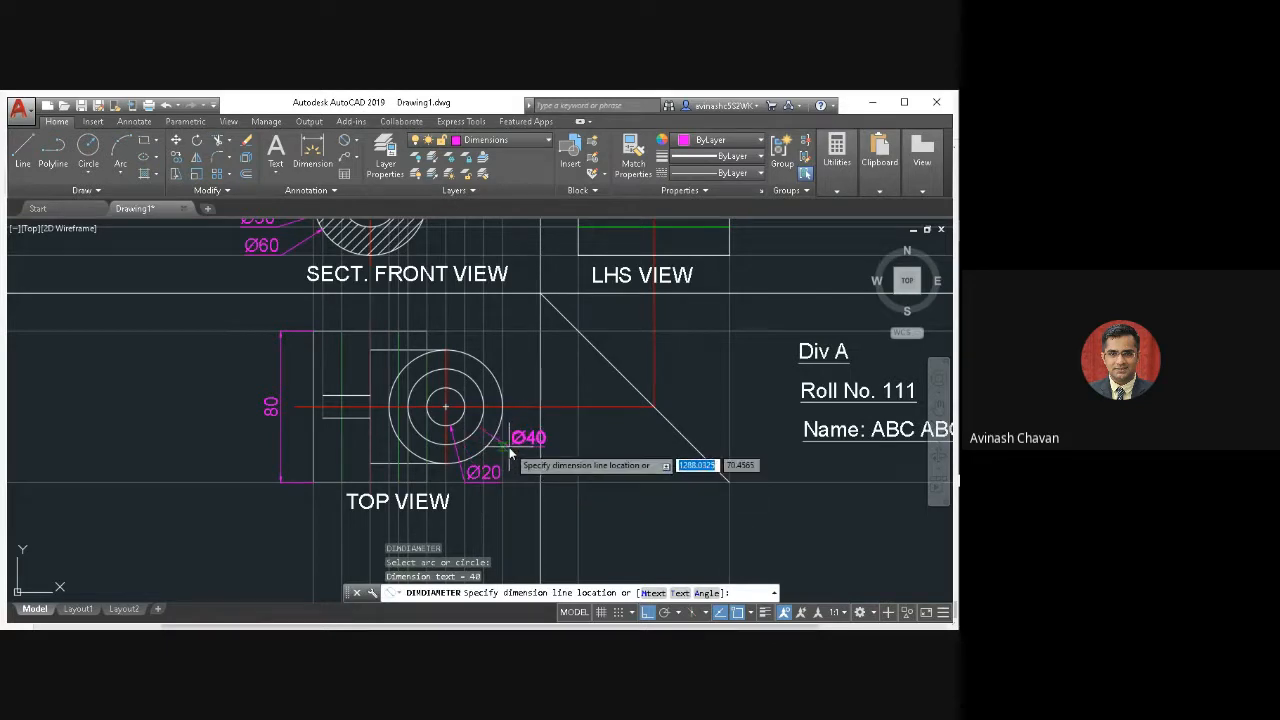
left_click(510, 455)
key("Return")
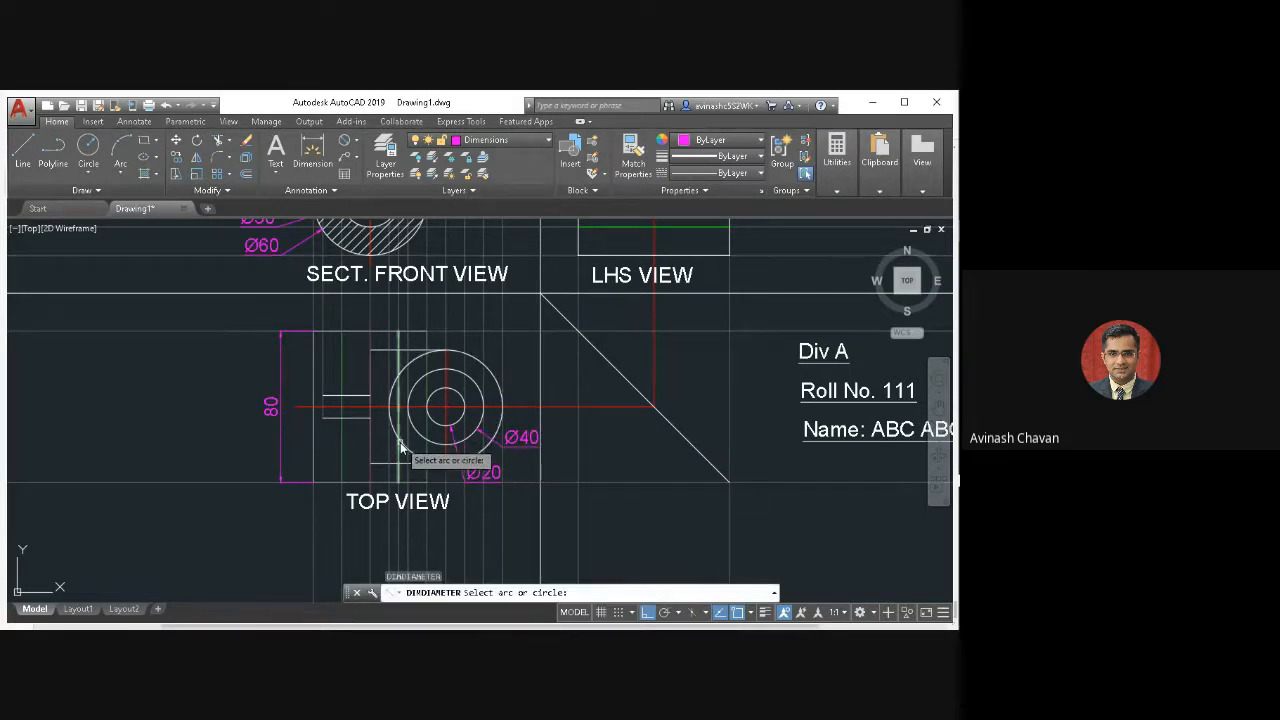
left_click(400, 448)
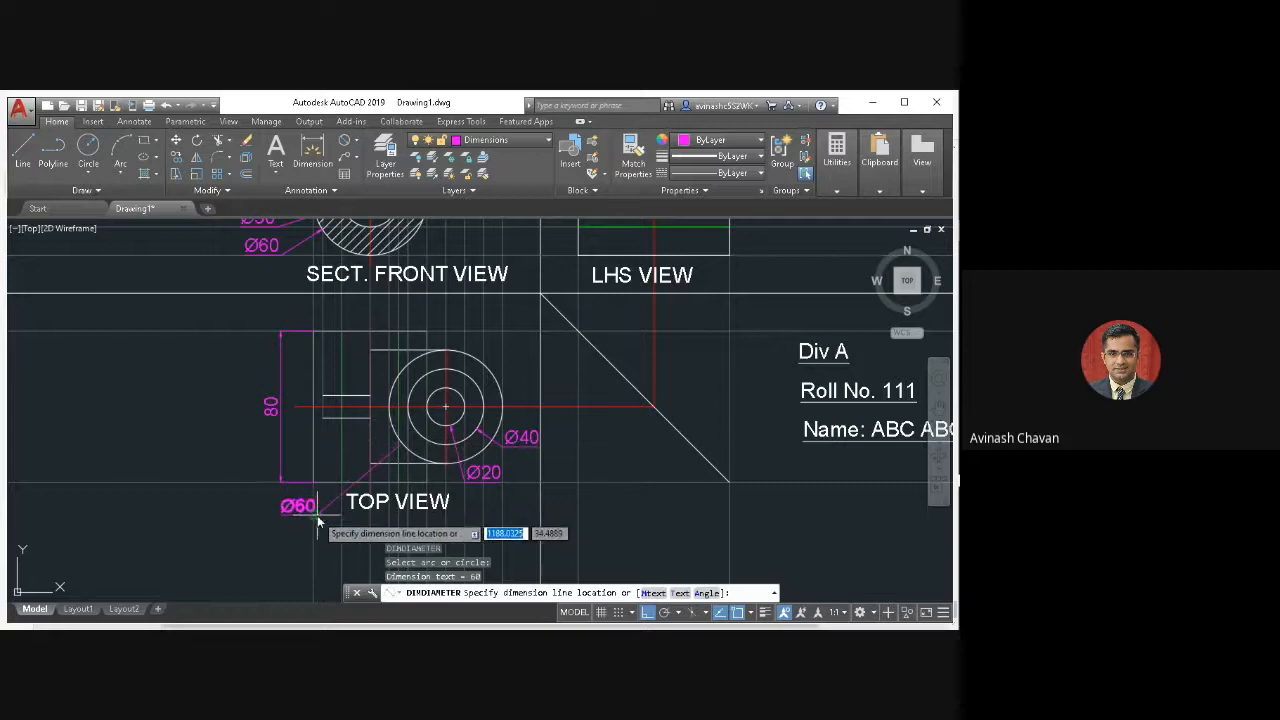
left_click(310, 513)
Add a vertical linear dimension for the height of the tapered upper portion in the LHS view, placed outside its outline.
scroll(458, 522, "down", 2)
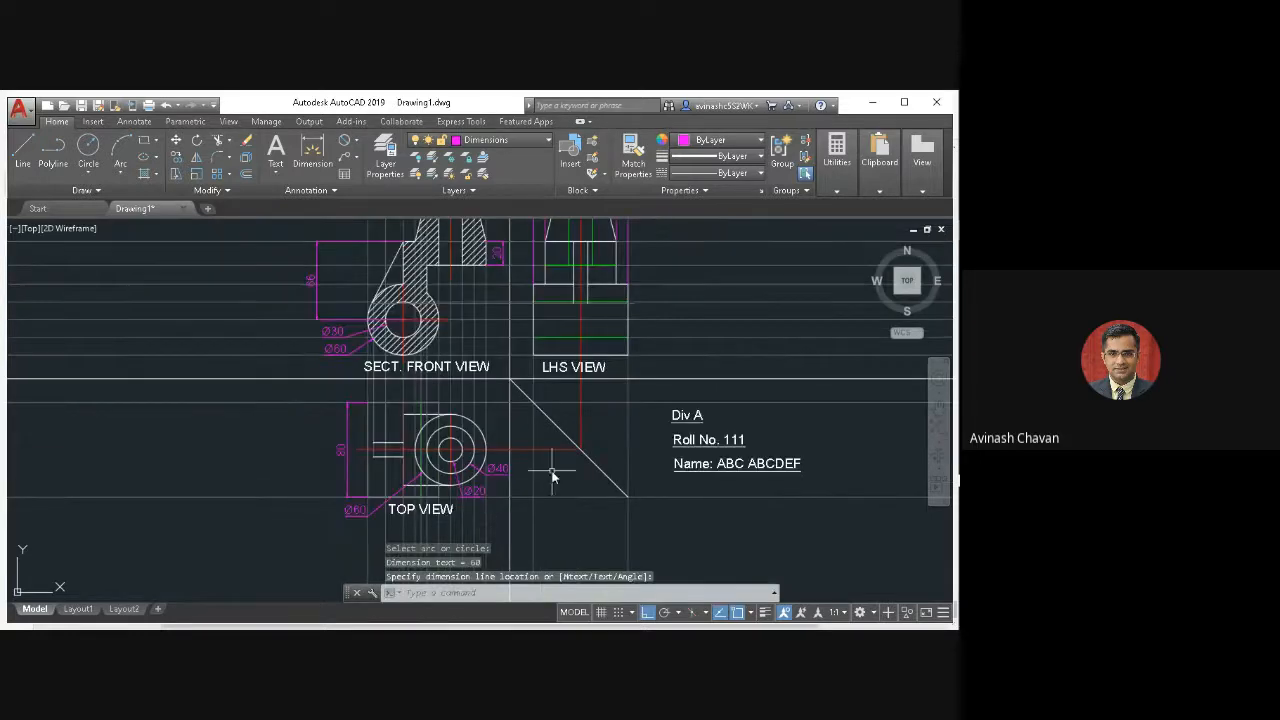
middle_click_drag(552, 471, 463, 520)
mouse_move(574, 396)
middle_mouse_down()
mouse_move(468, 398)
mouse_move(500, 400)
middle_mouse_up()
scroll(470, 398, "down", 2)
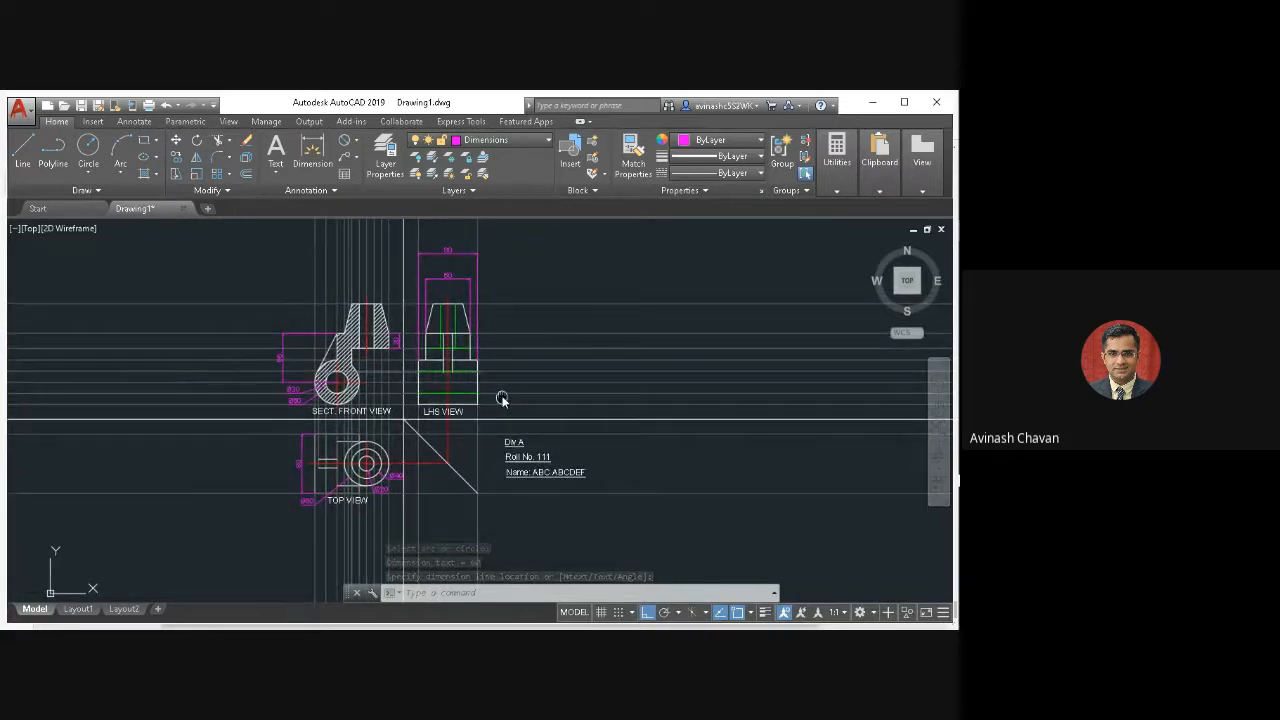
scroll(500, 393, "up", 2)
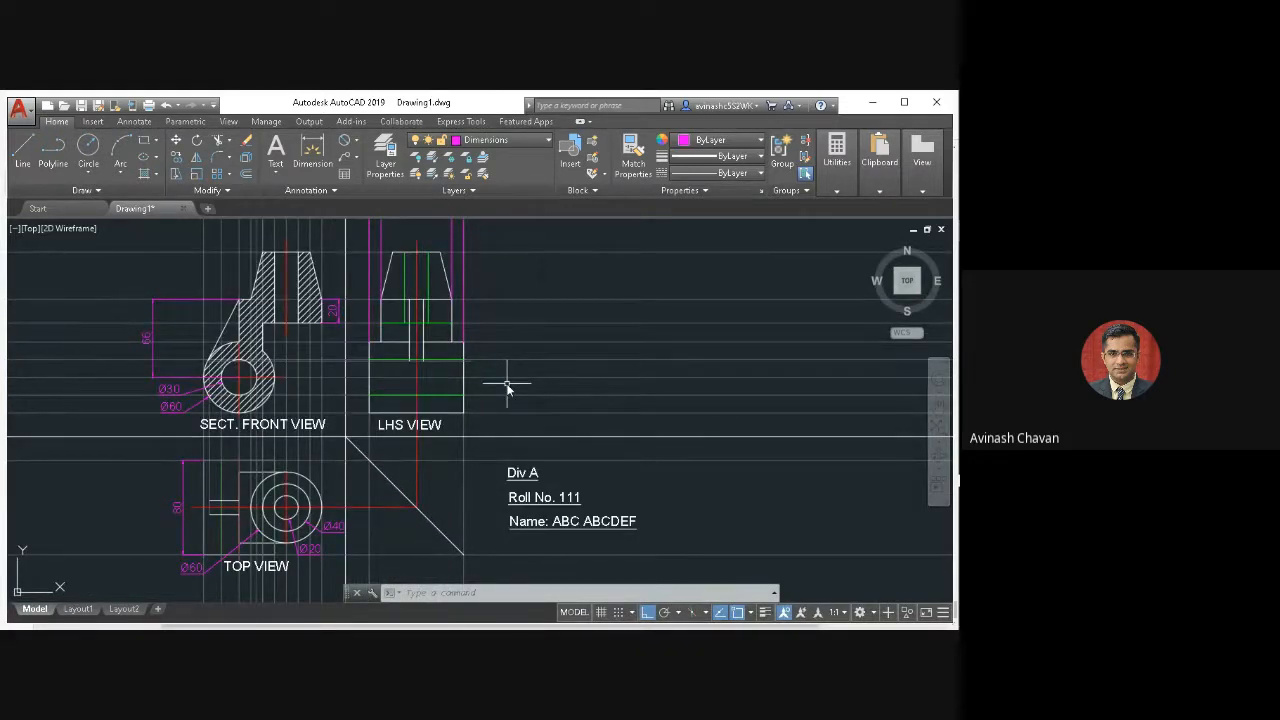
middle_click_drag(508, 355, 508, 403)
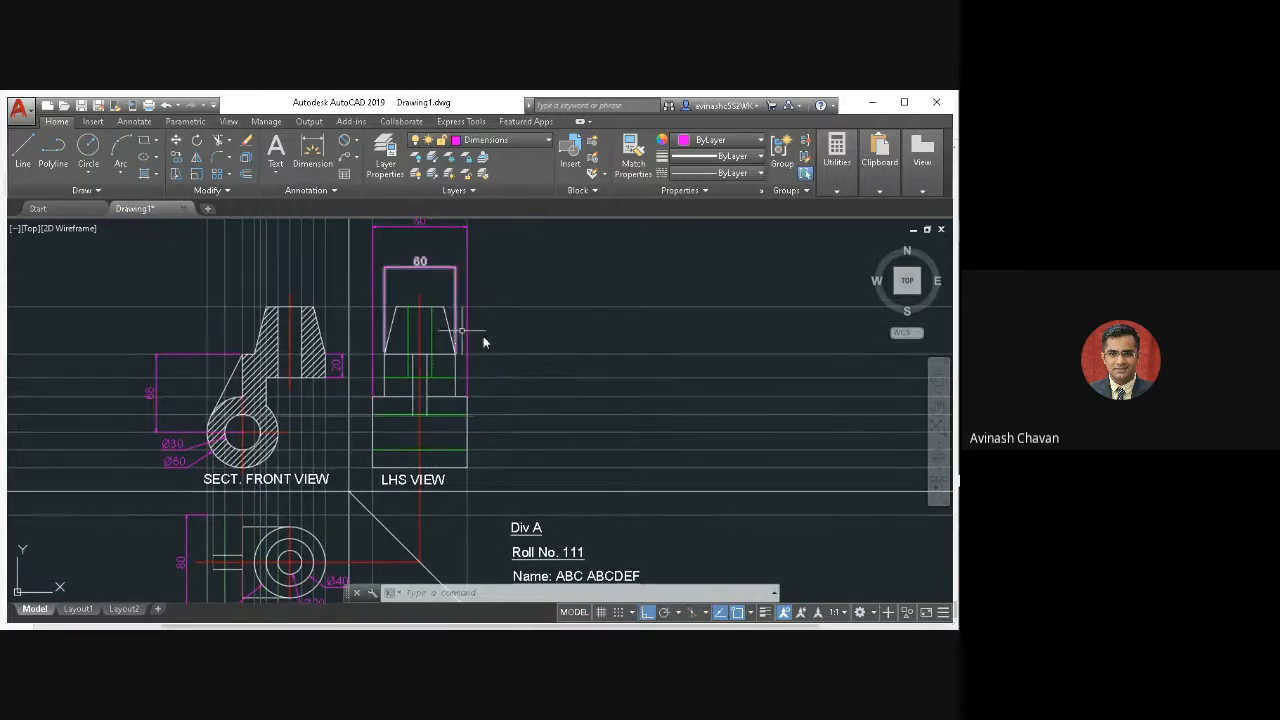
left_click(357, 145)
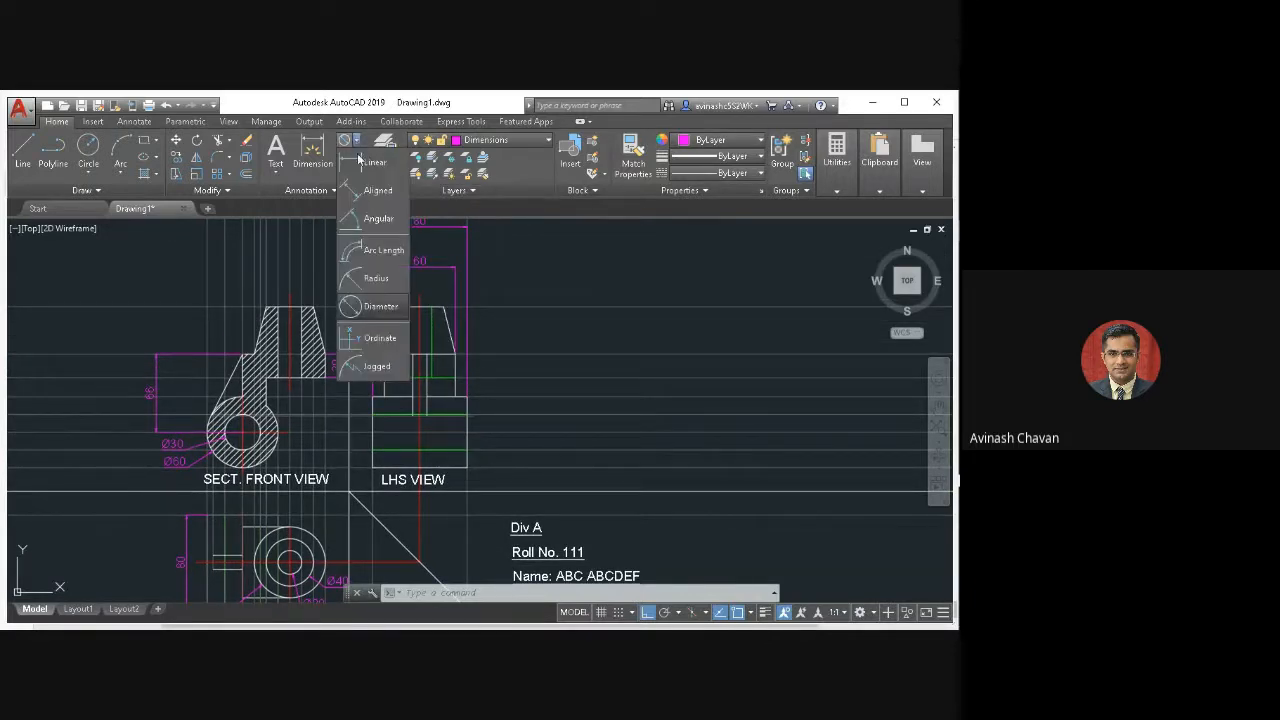
left_click(372, 162)
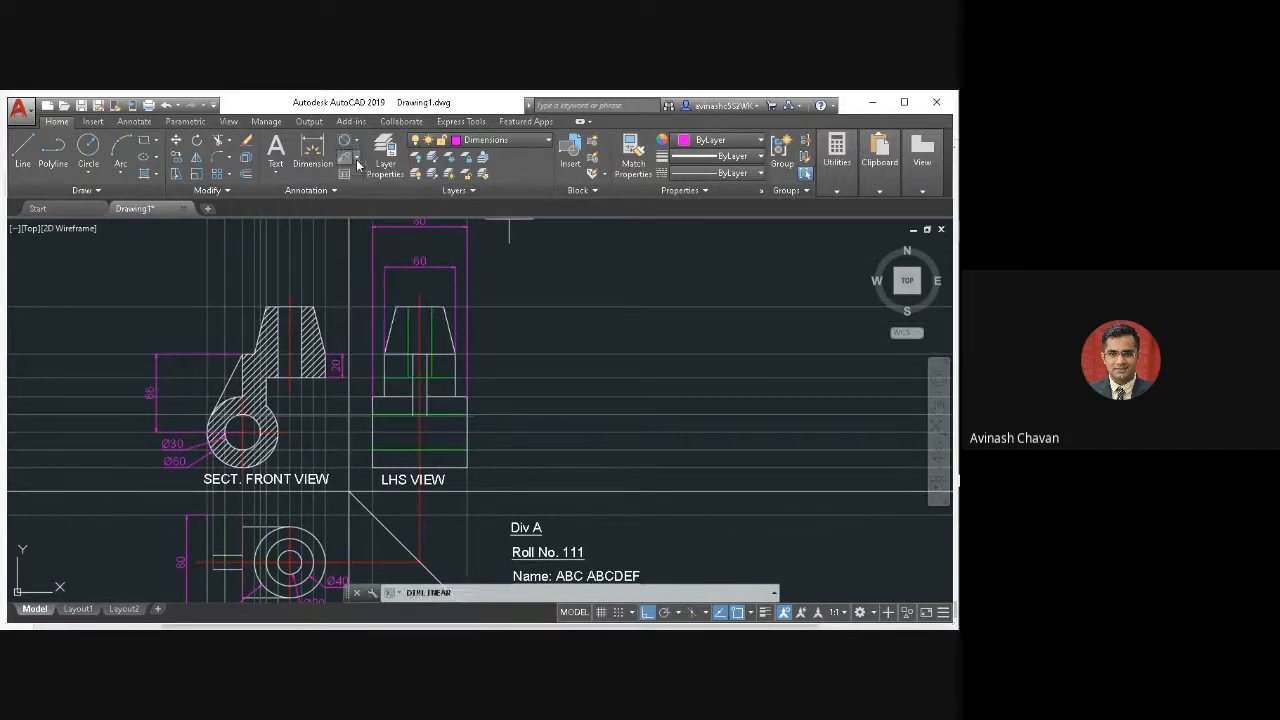
left_click(447, 310)
left_click(457, 354)
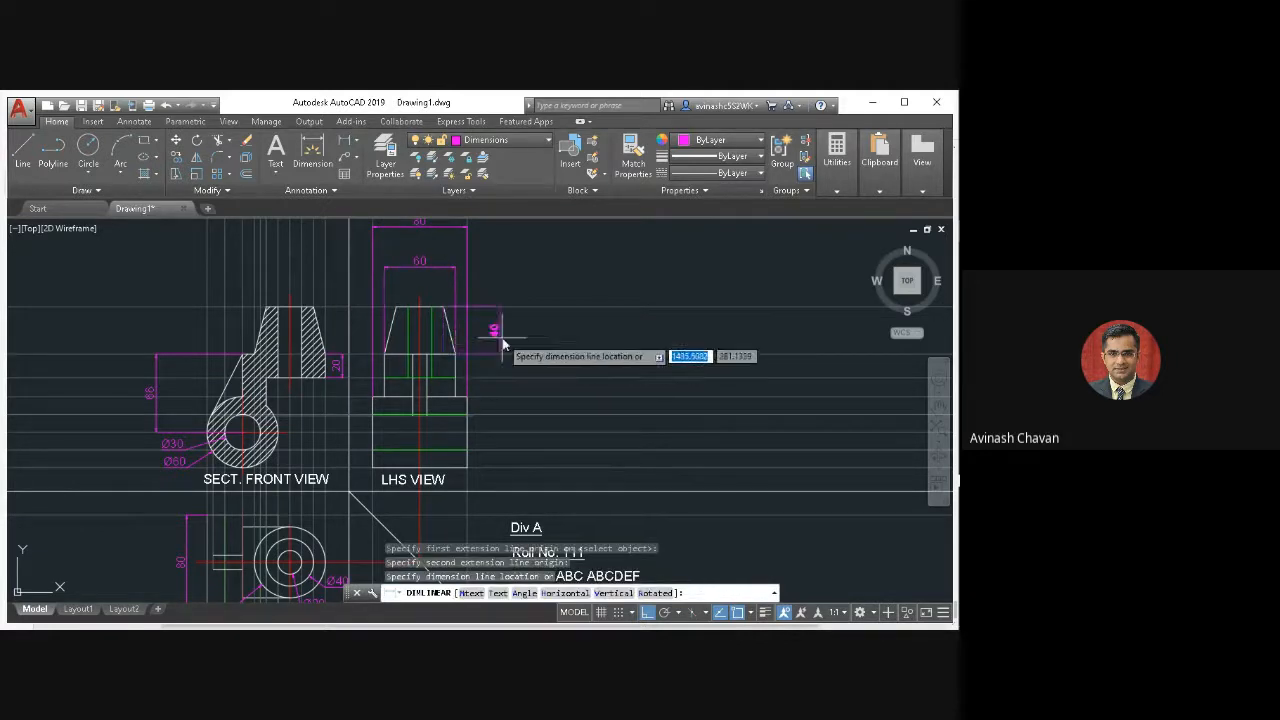
left_click(500, 338)
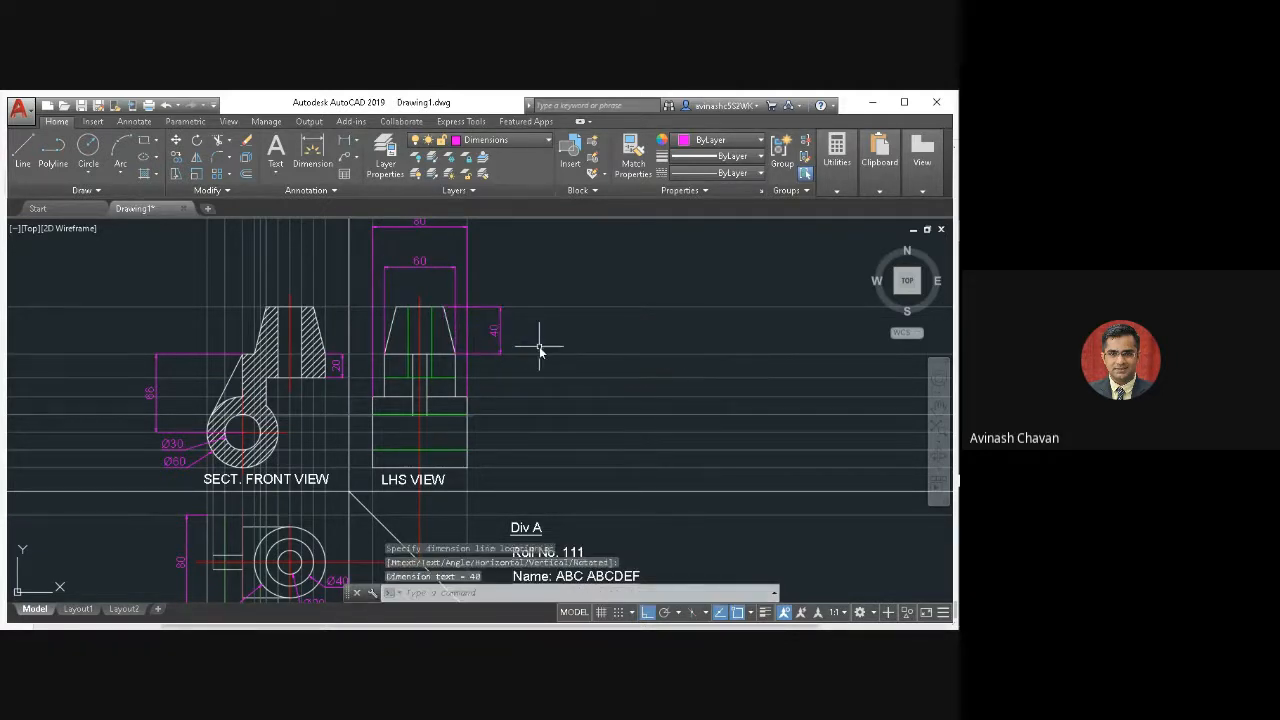
key("Escape")
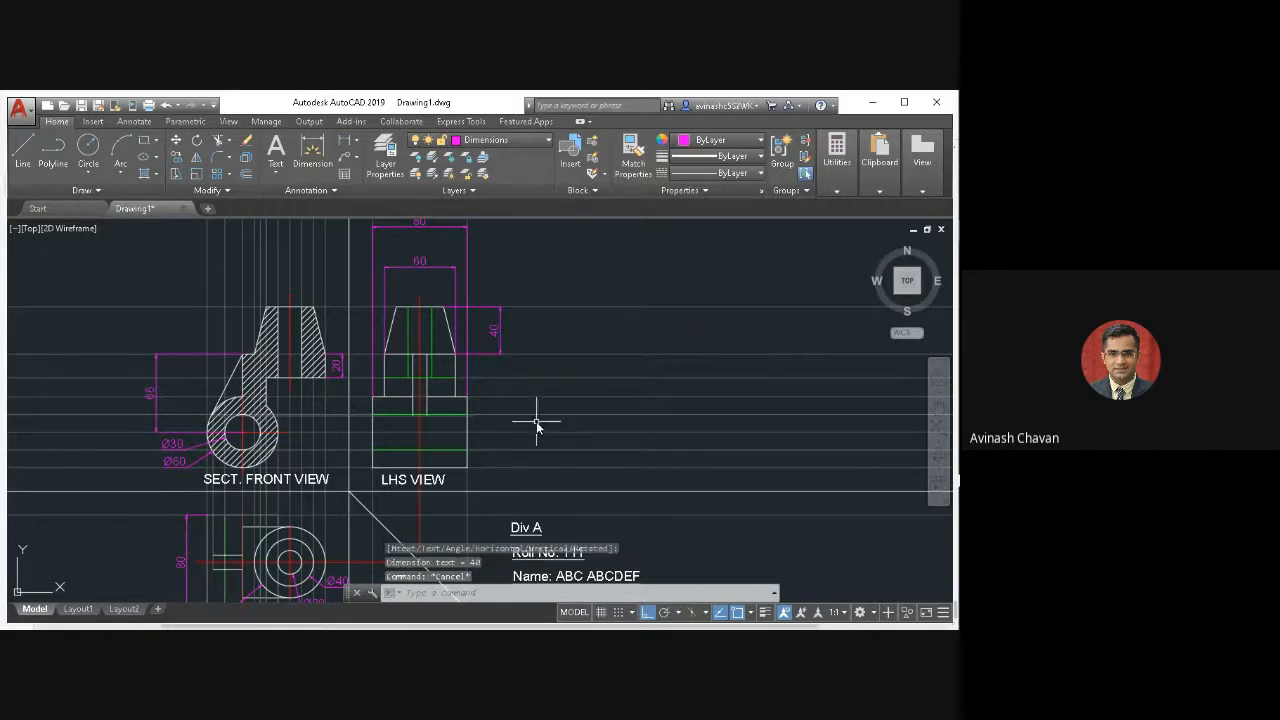
Make Center Line the current layer and draw a horizontal centre line through the base block of the LHS view, extending past both sides.
middle_click_drag(537, 425, 529, 345)
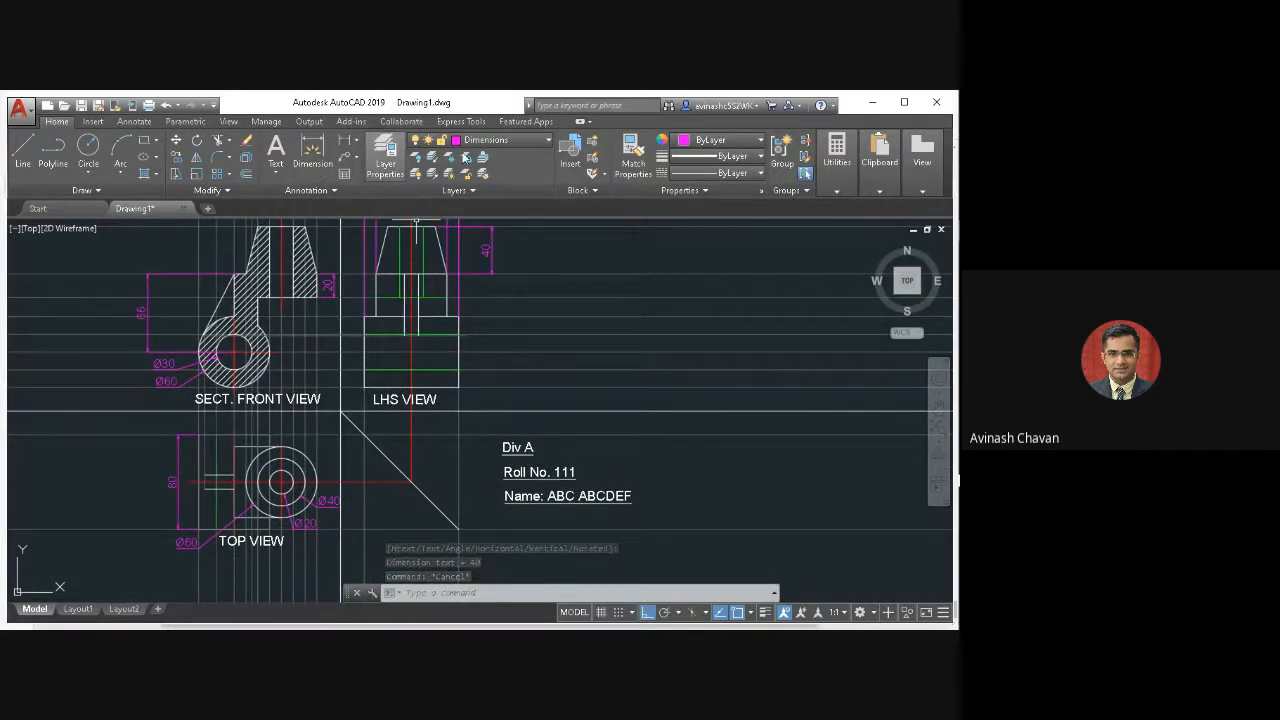
left_click(490, 140)
left_click(487, 174)
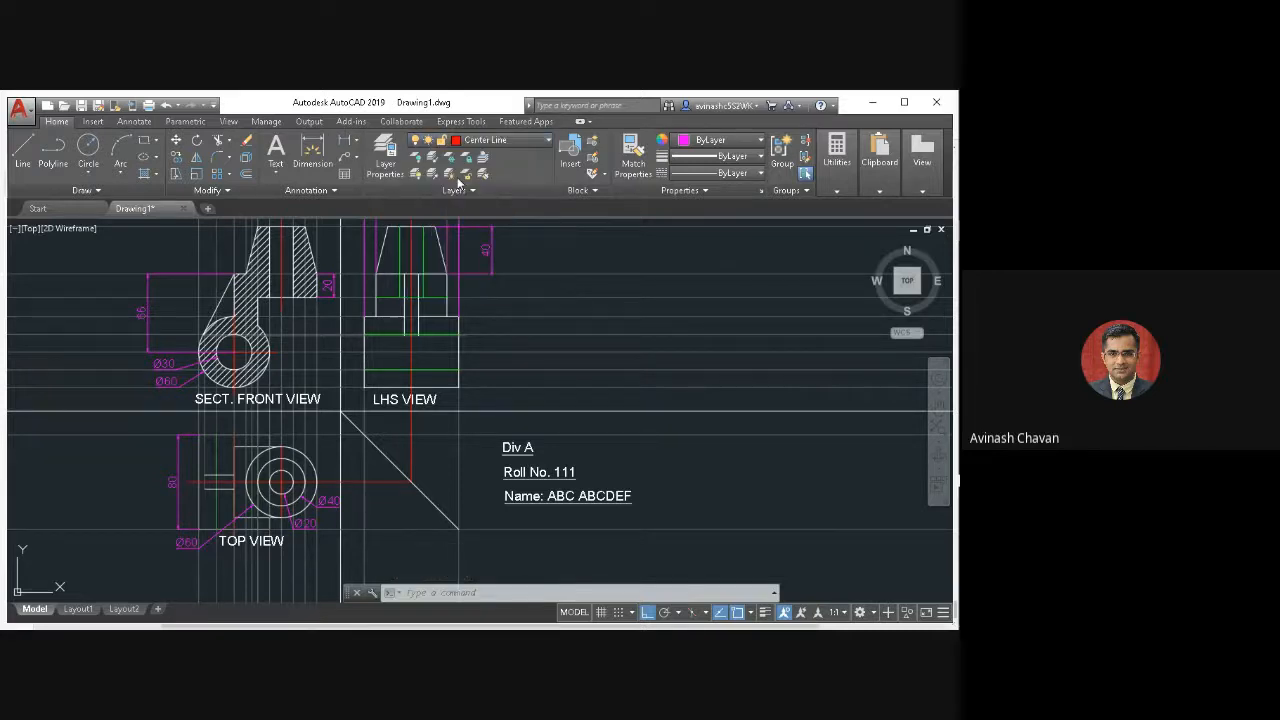
left_click(27, 153)
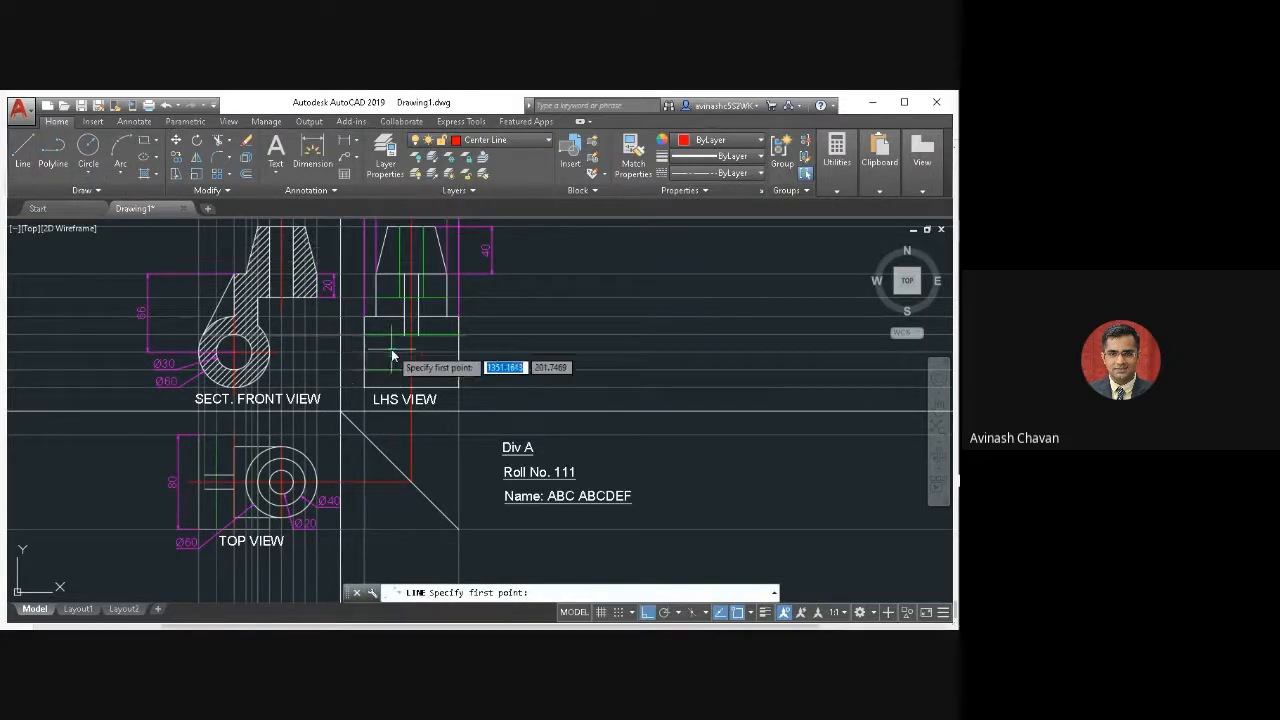
scroll(391, 357, "up", 2)
left_click(336, 353)
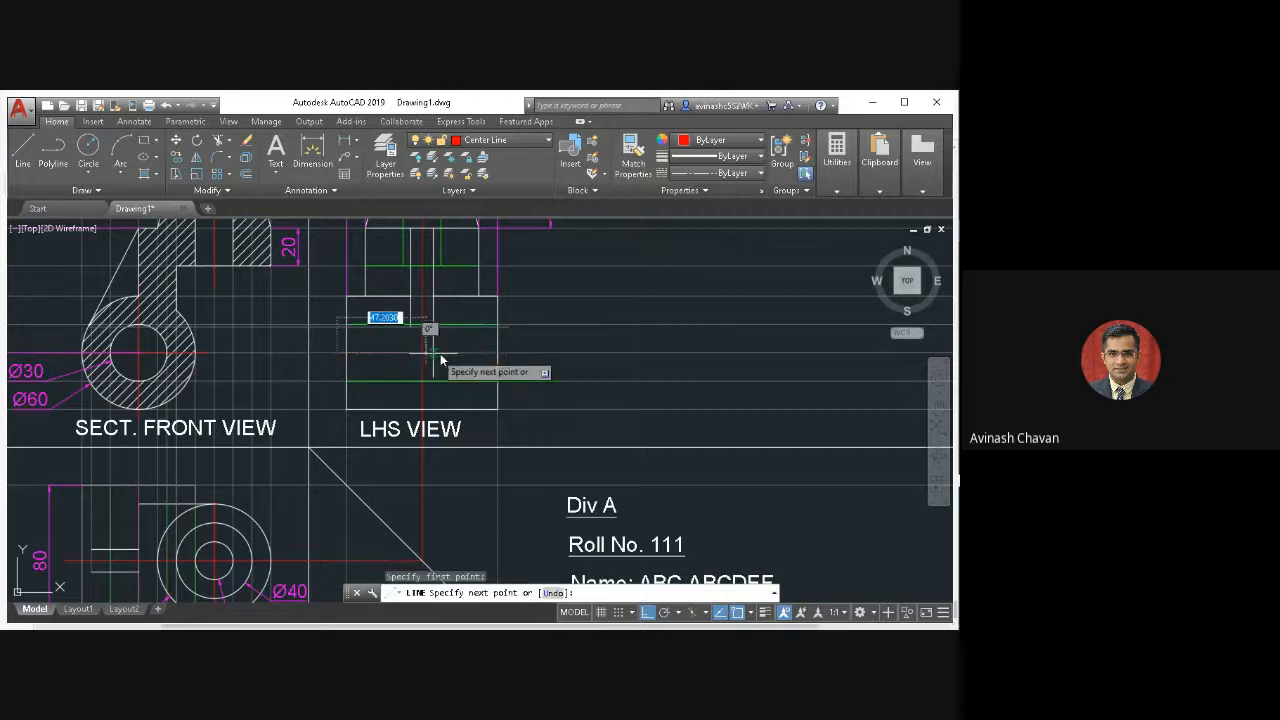
left_click(521, 353)
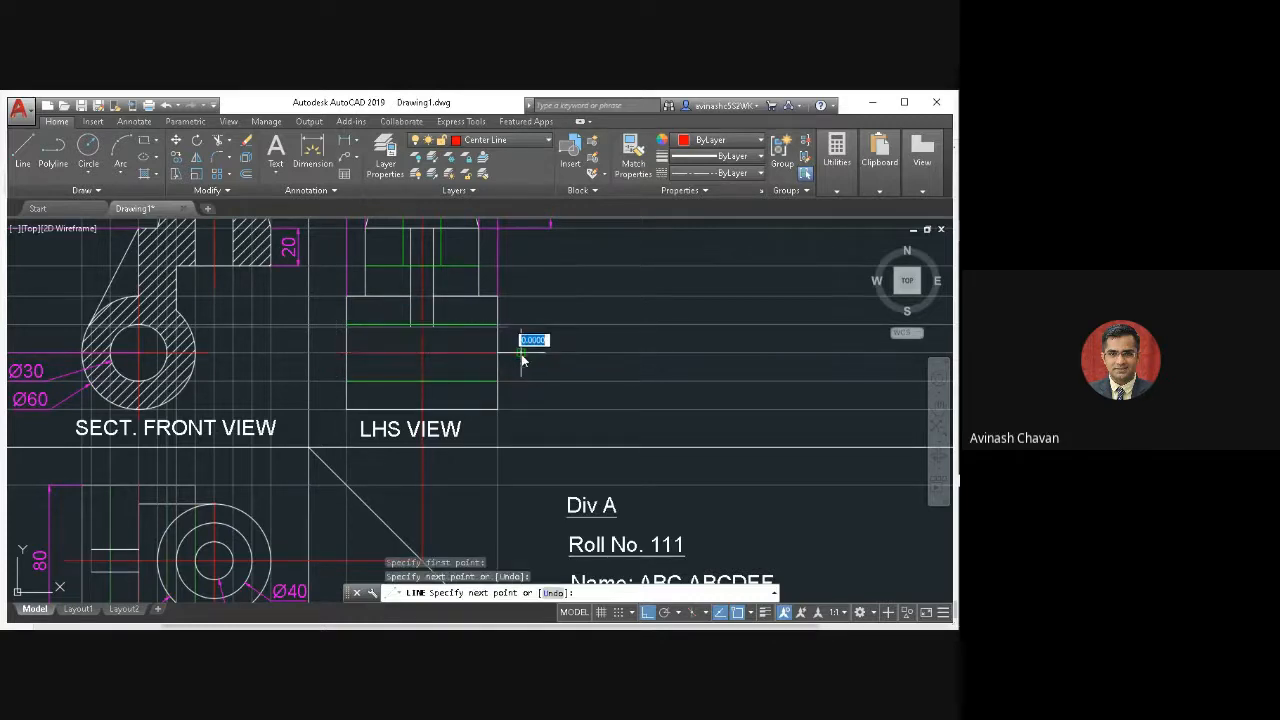
key("Escape")
Examine the dimensions and centre lines across the sectional front, LHS and top views.
scroll(521, 359, "down", 2)
scroll(526, 397, "down", 4)
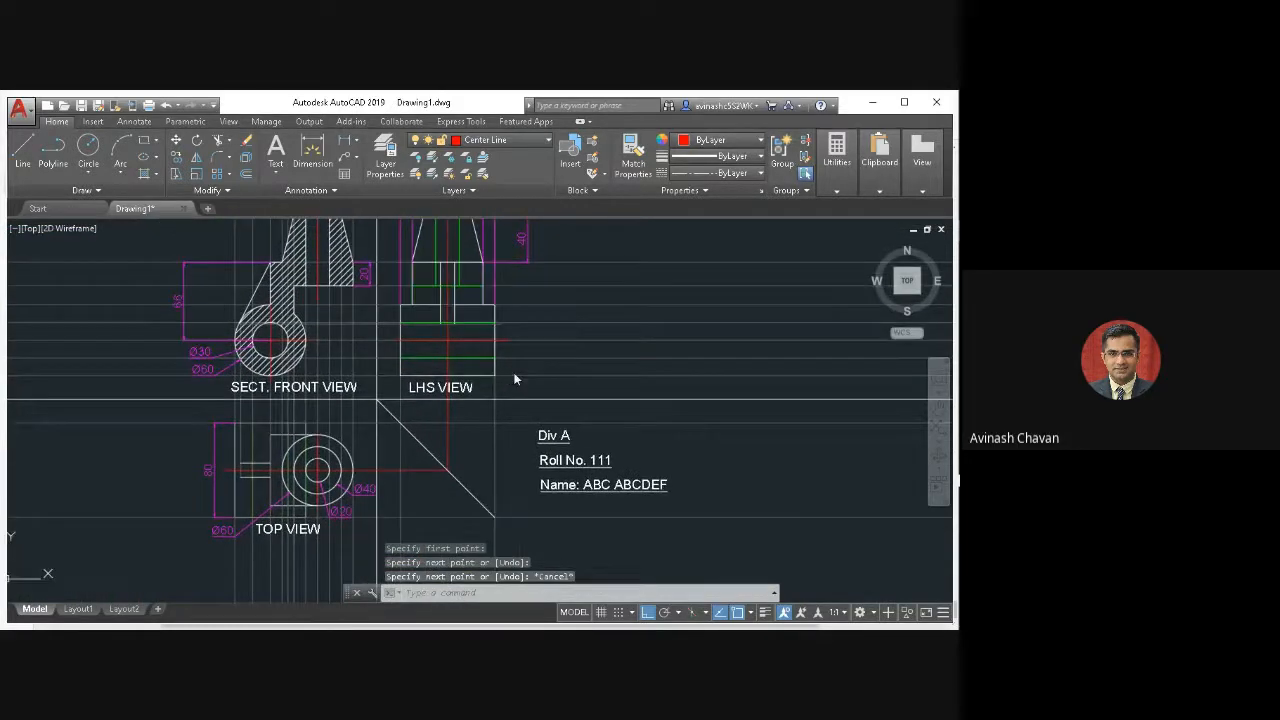
middle_click_drag(460, 395, 395, 401)
scroll(338, 399, "up", 2)
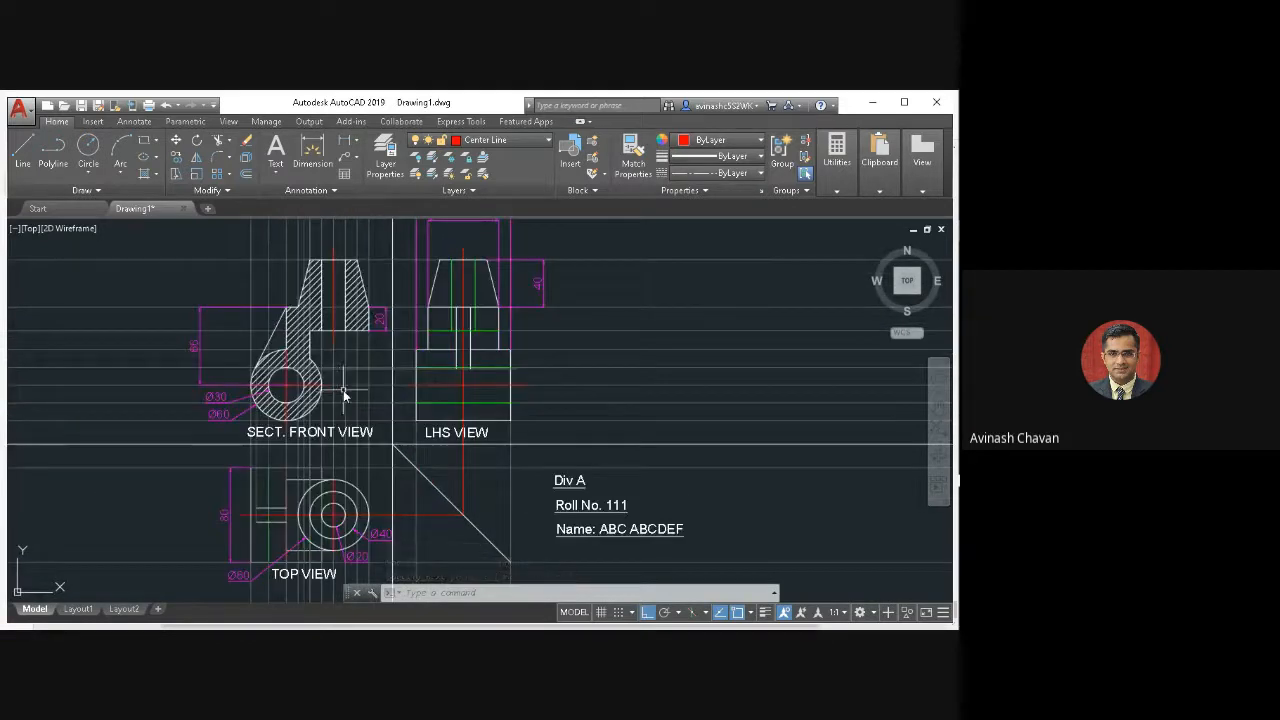
scroll(330, 396, "down", 3)
scroll(316, 390, "up", 1)
scroll(317, 389, "up", 1)
scroll(325, 395, "up", 1)
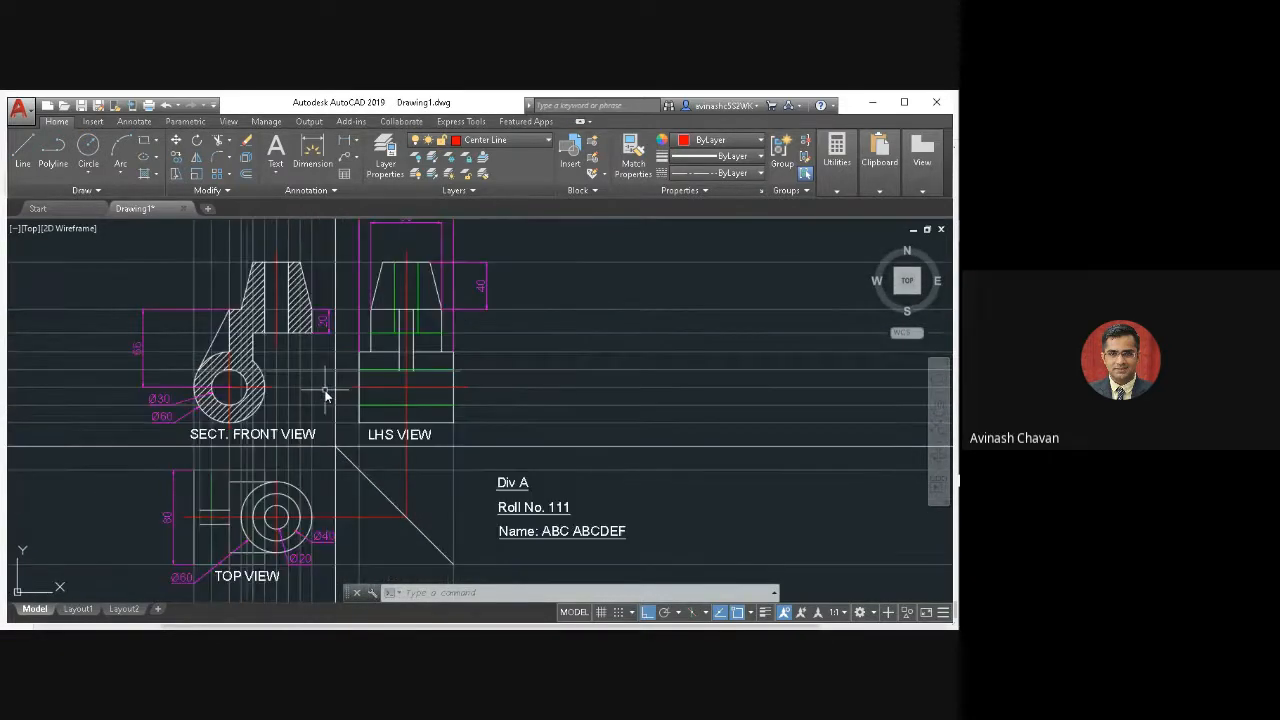
scroll(328, 393, "down", 2)
middle_click_drag(334, 394, 349, 409)
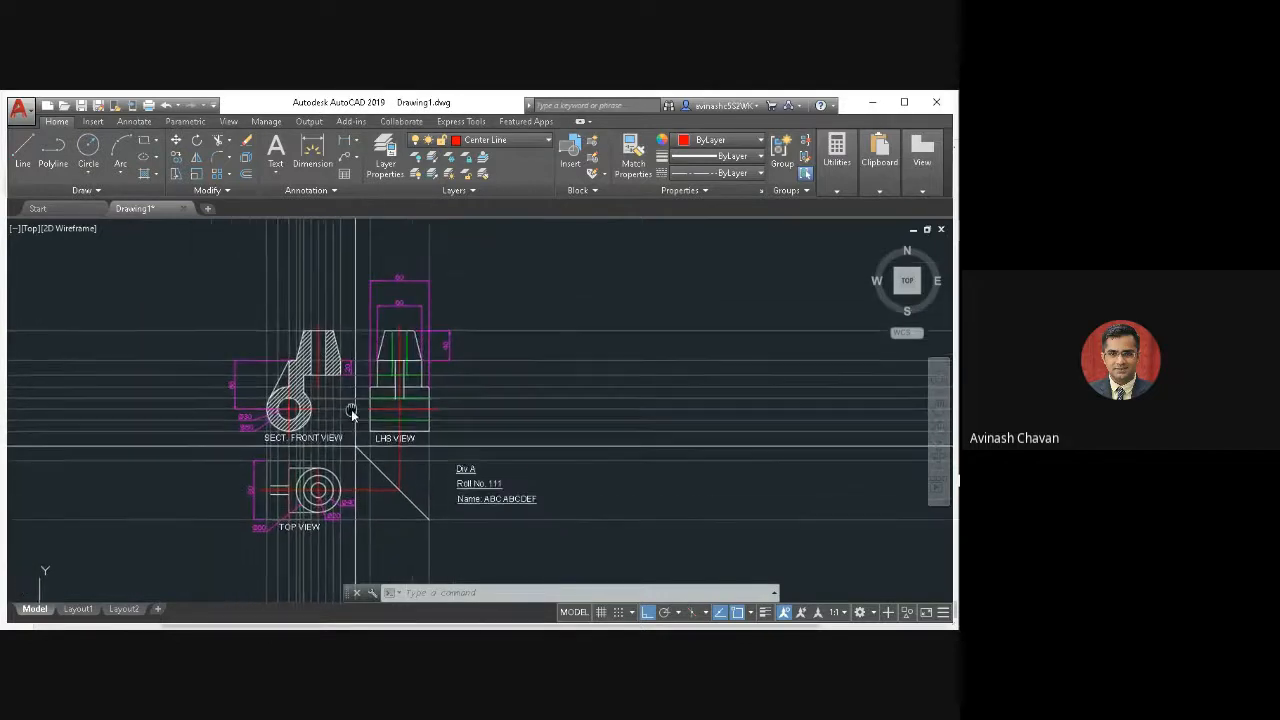
scroll(352, 410, "up", 1)
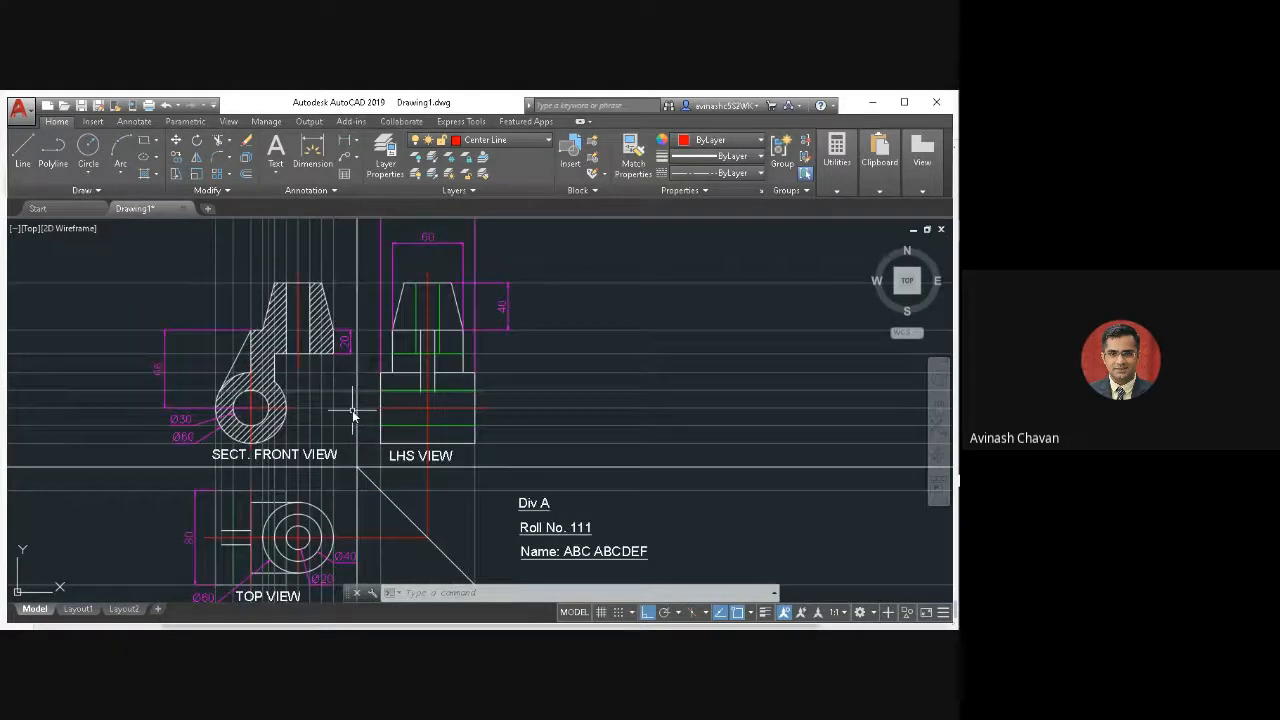
scroll(352, 410, "down", 1)
middle_click_drag(352, 411, 337, 374)
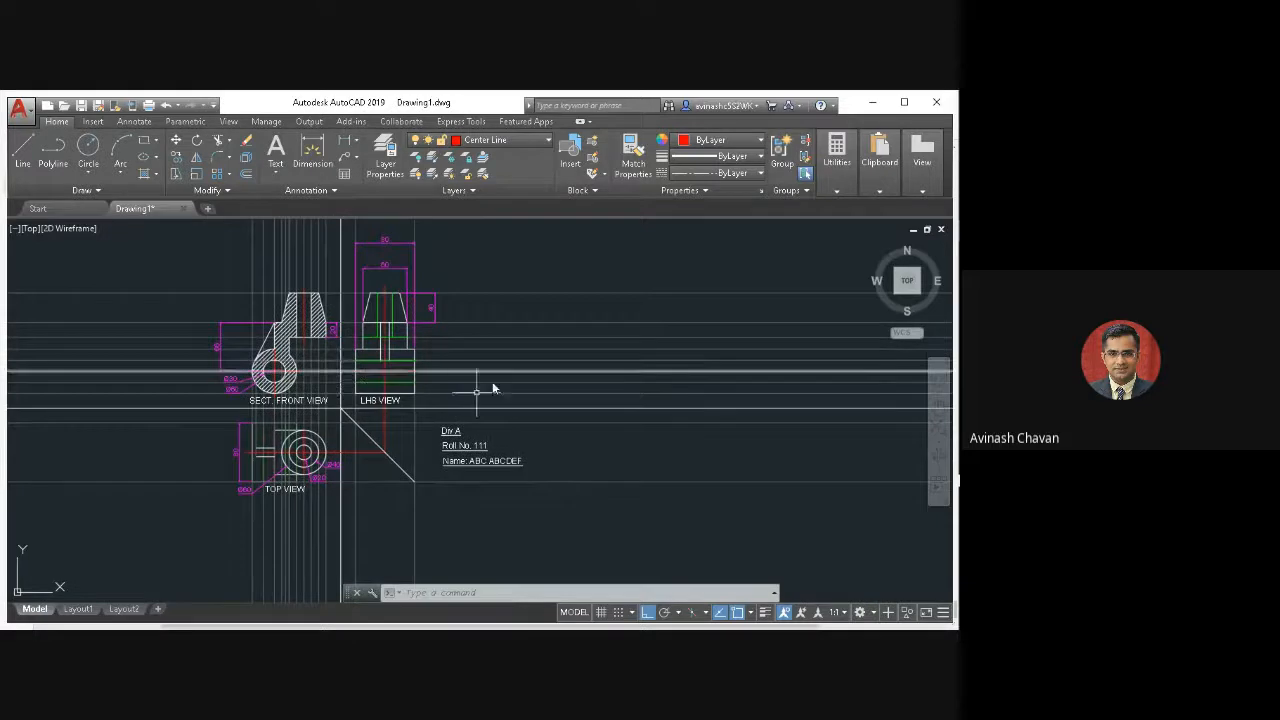
middle_click_drag(497, 379, 486, 400)
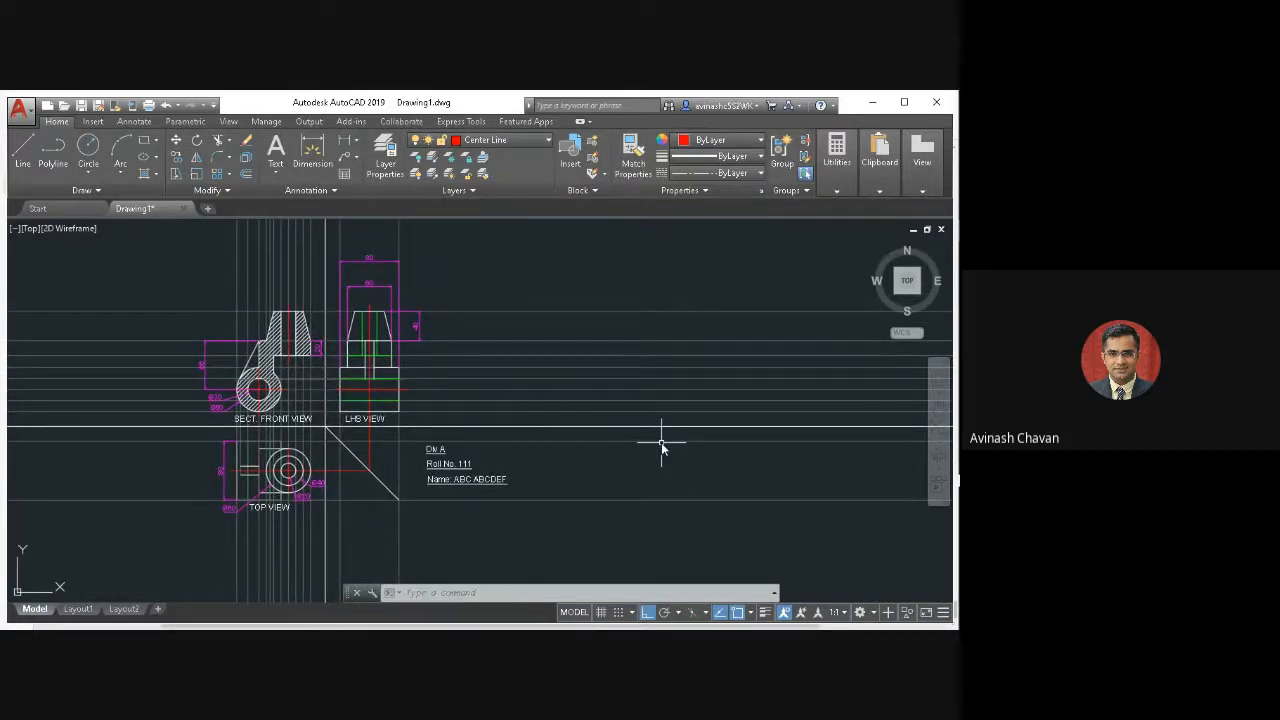
Open the plot settings for the model drawing.
key("ctrl+p")
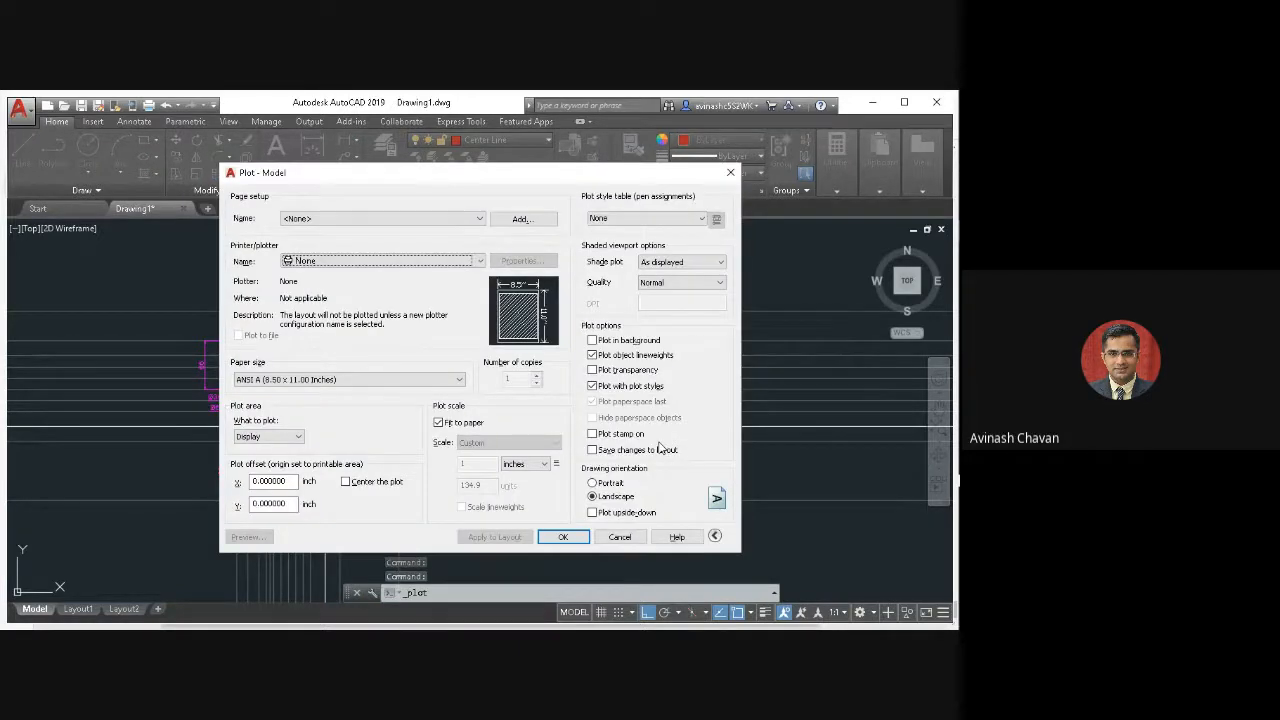
key("alt+Tab")
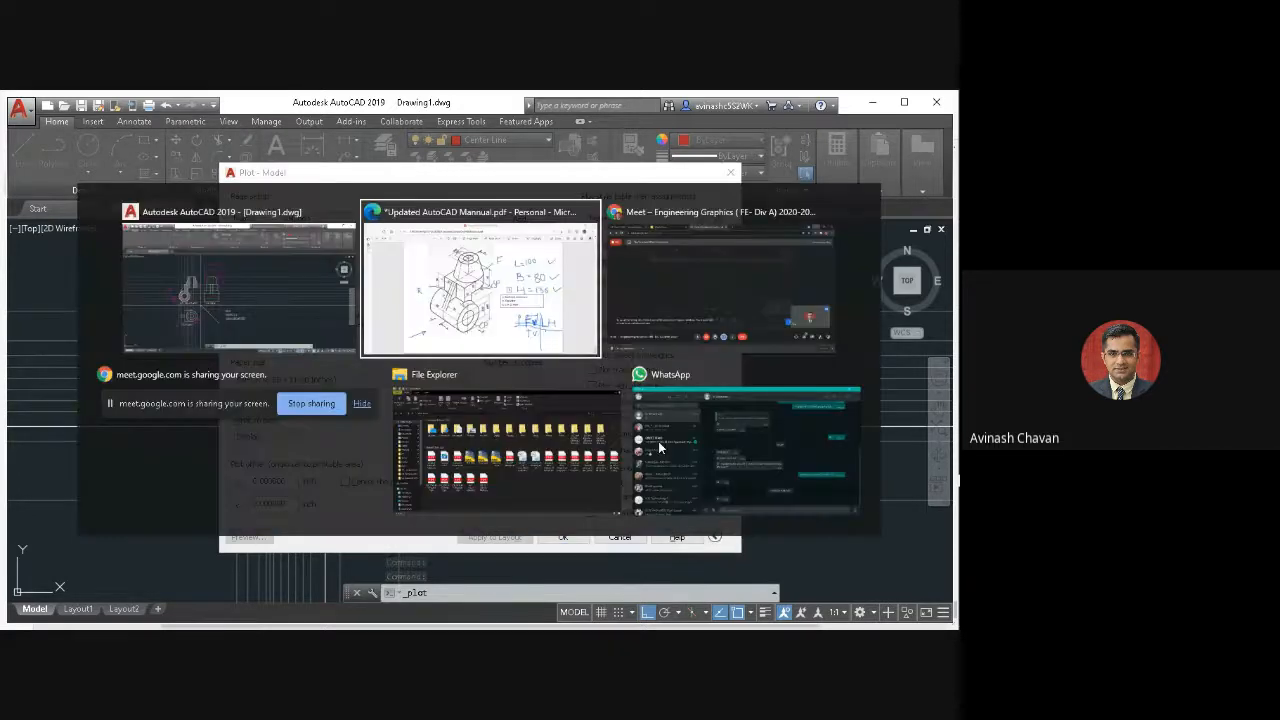
key("alt+Tab")
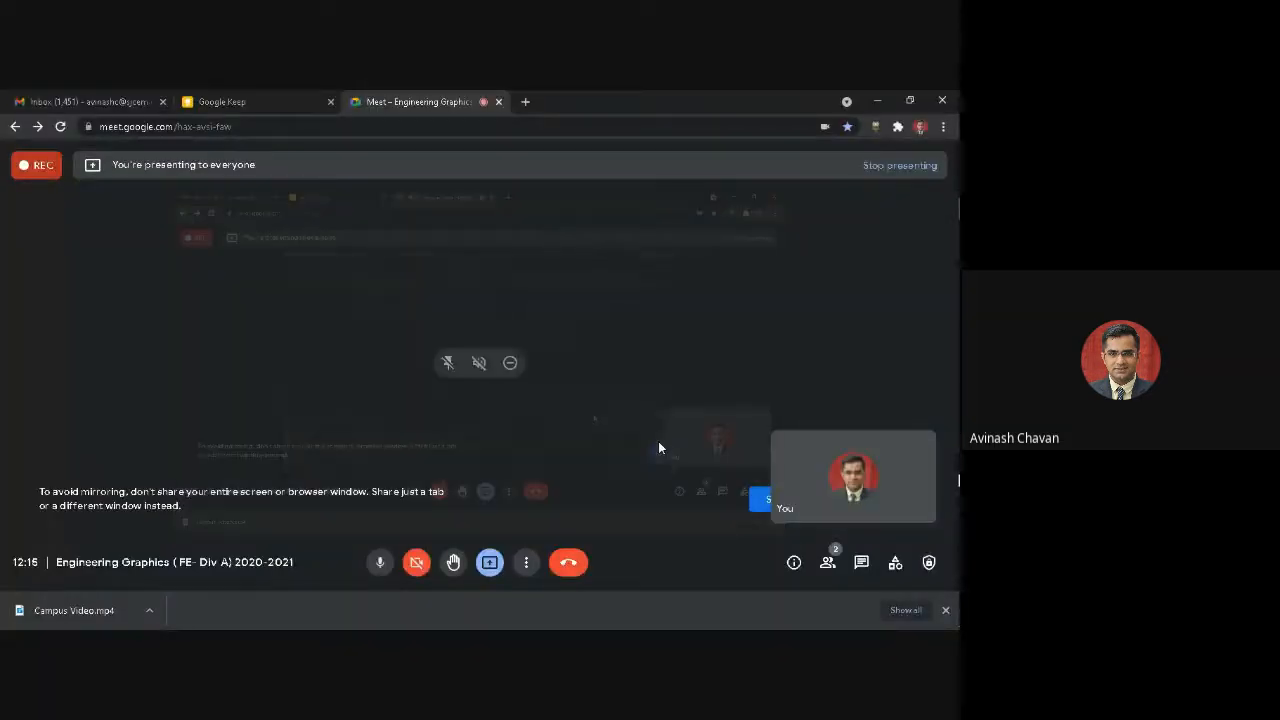
key("alt+Tab")
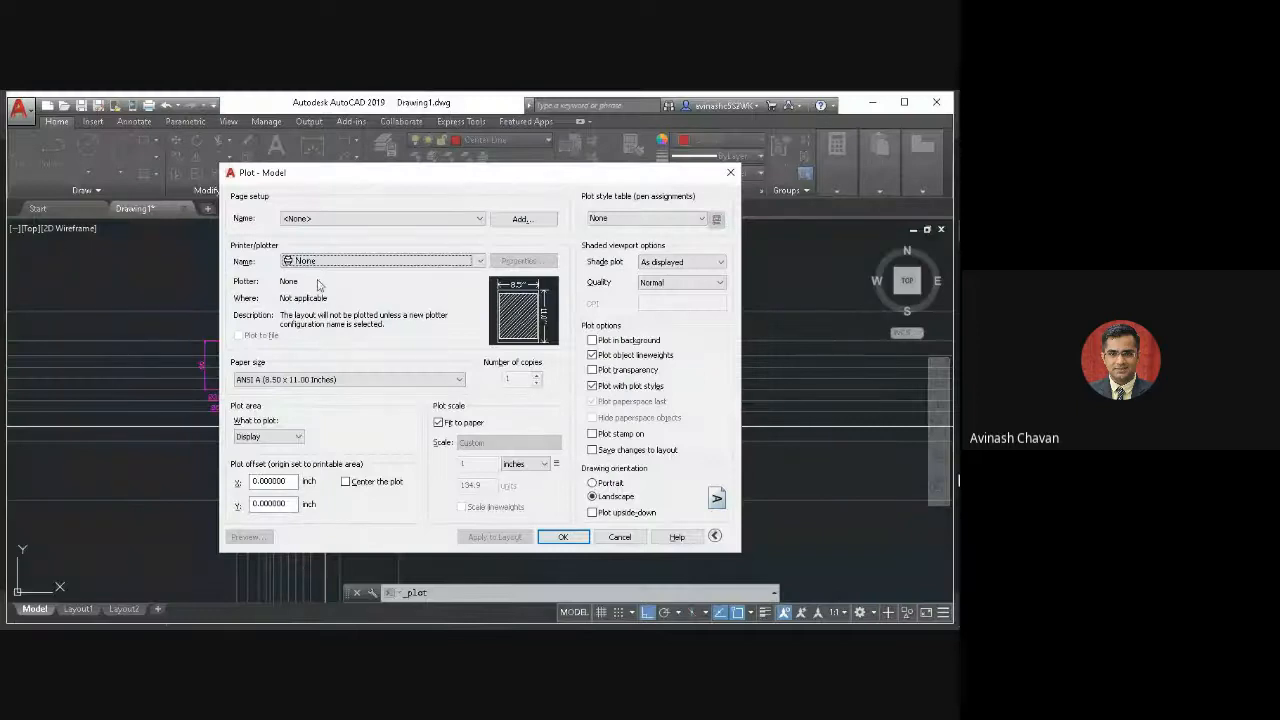
Choose Adobe PDF as the plotter and set the paper size to A3.
left_click(343, 262)
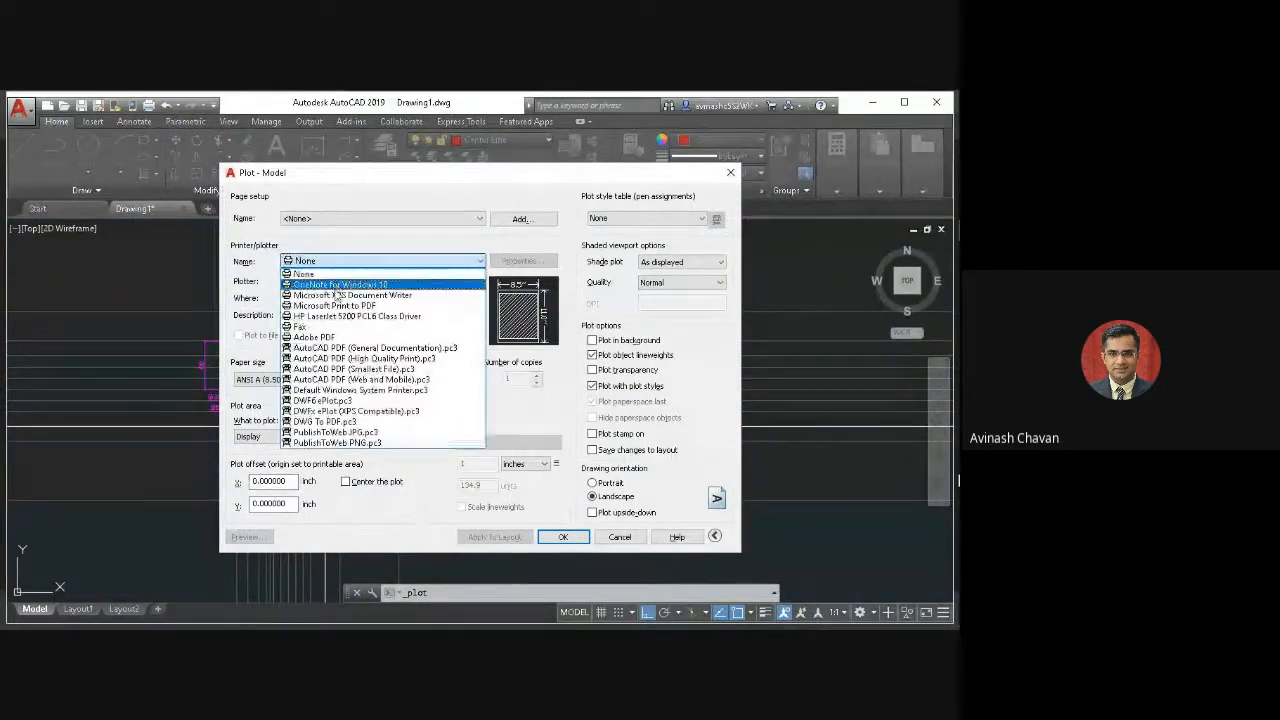
left_click(324, 337)
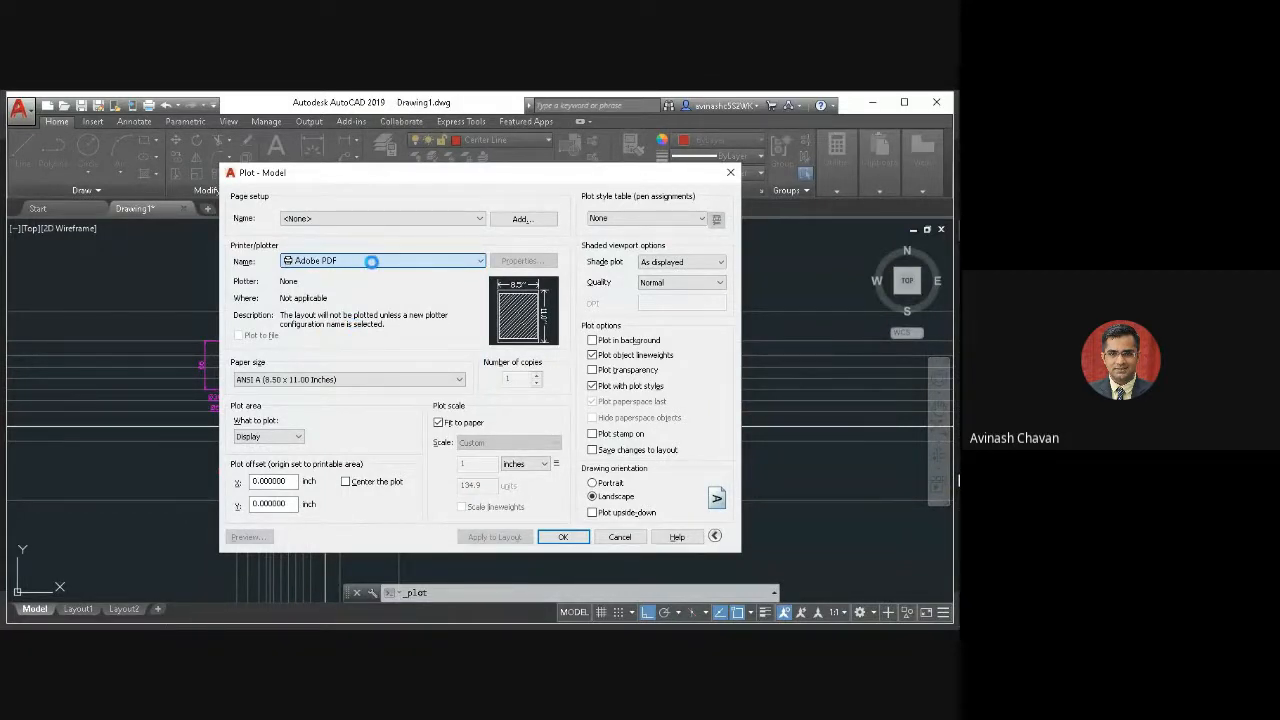
left_click(270, 380)
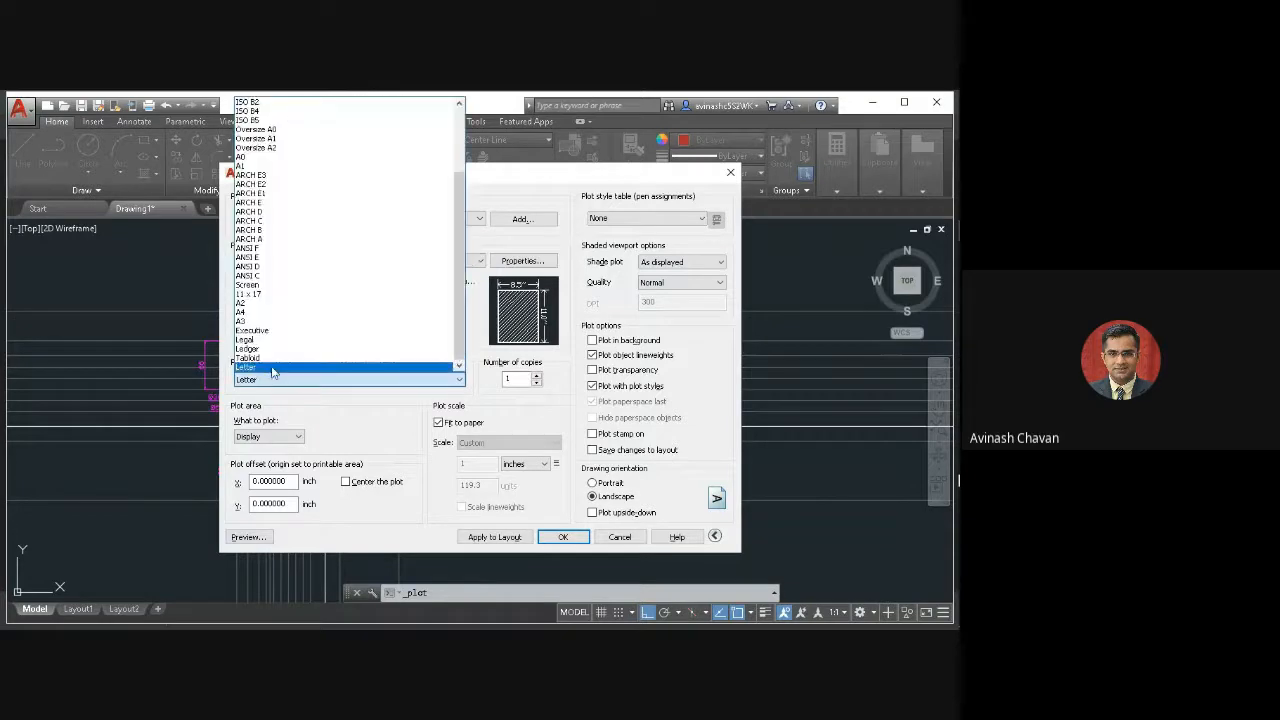
left_click(258, 321)
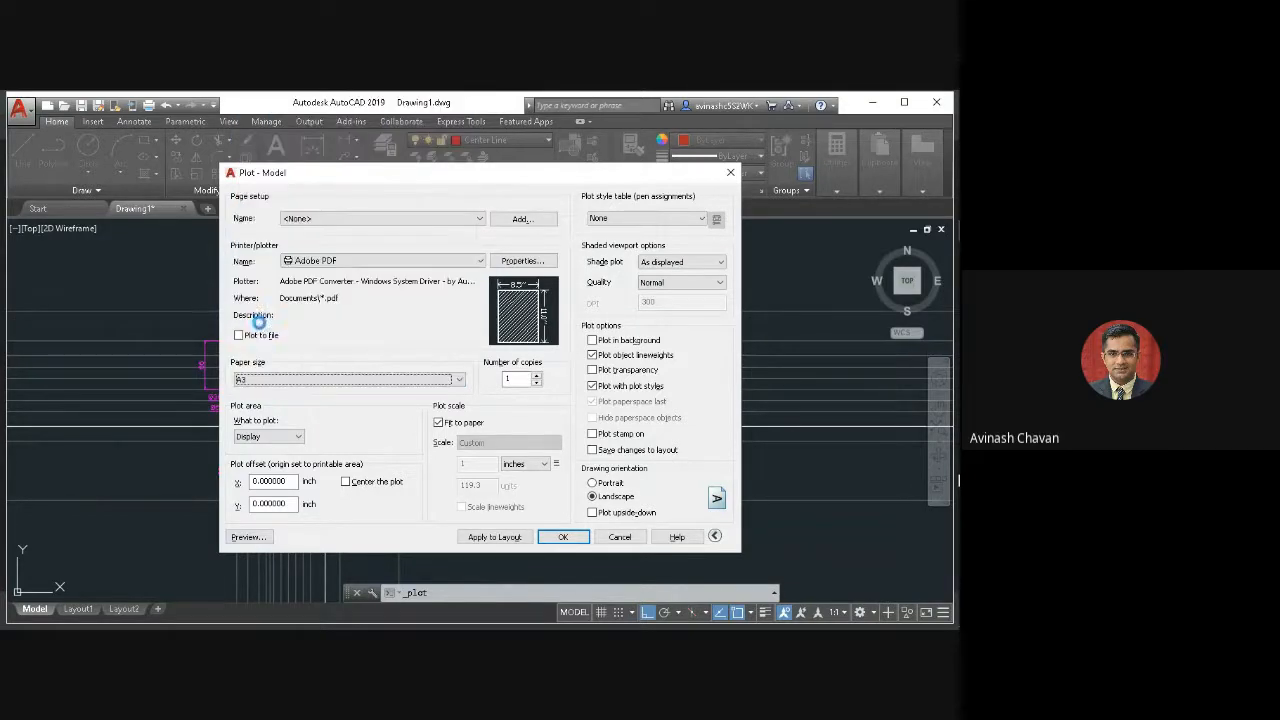
Set the plot area to a window enclosing the three dimensioned views and the title text, and center the plot on the paper.
left_click(265, 437)
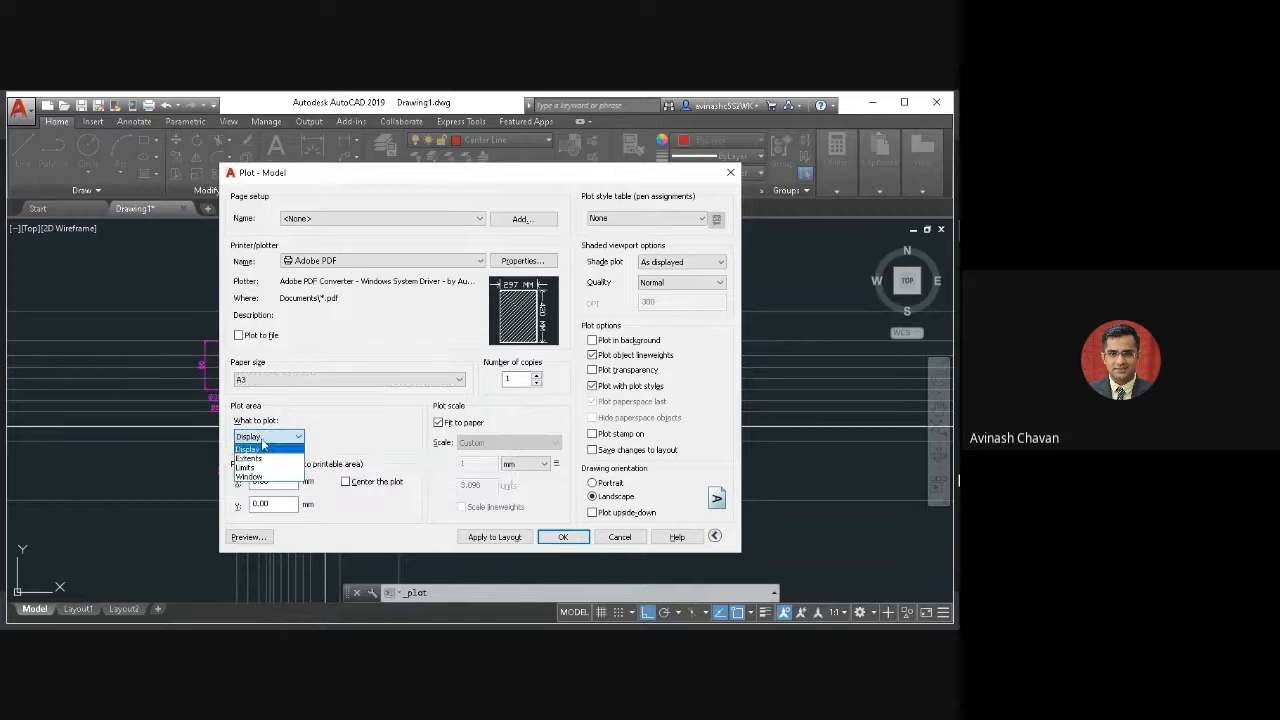
left_click(252, 477)
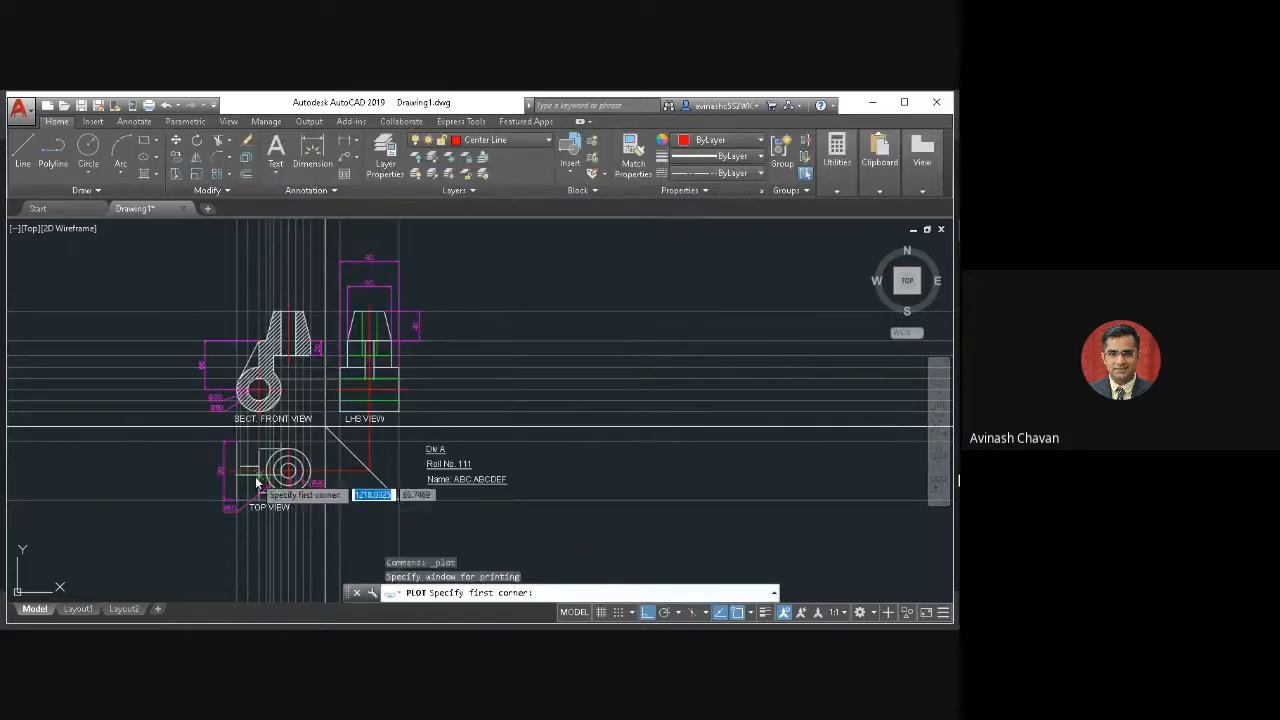
left_click(177, 243)
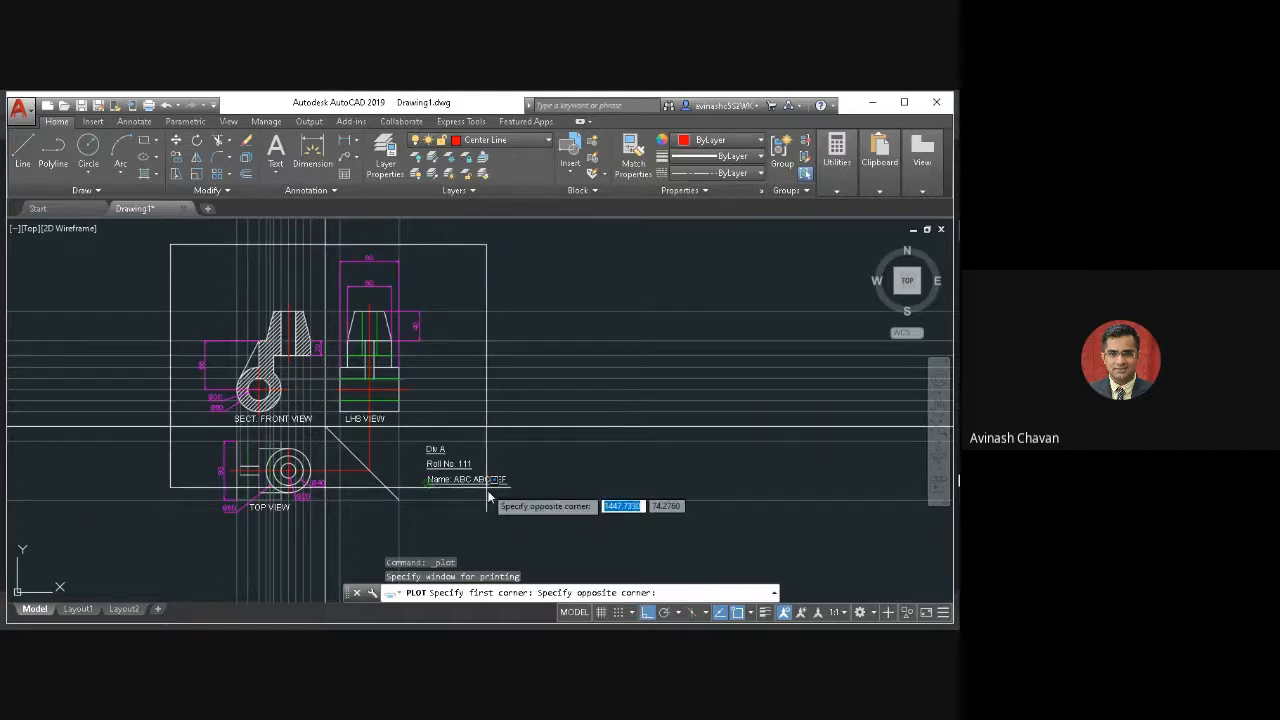
left_click(526, 527)
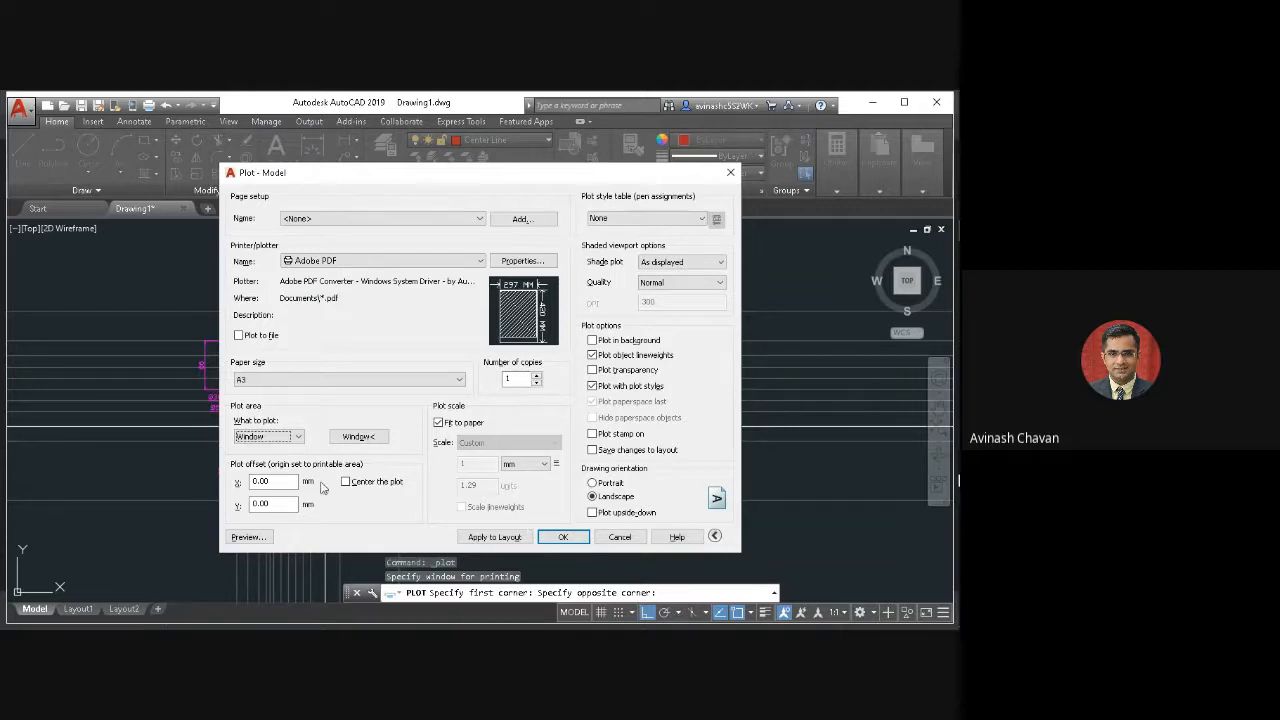
left_click(345, 482)
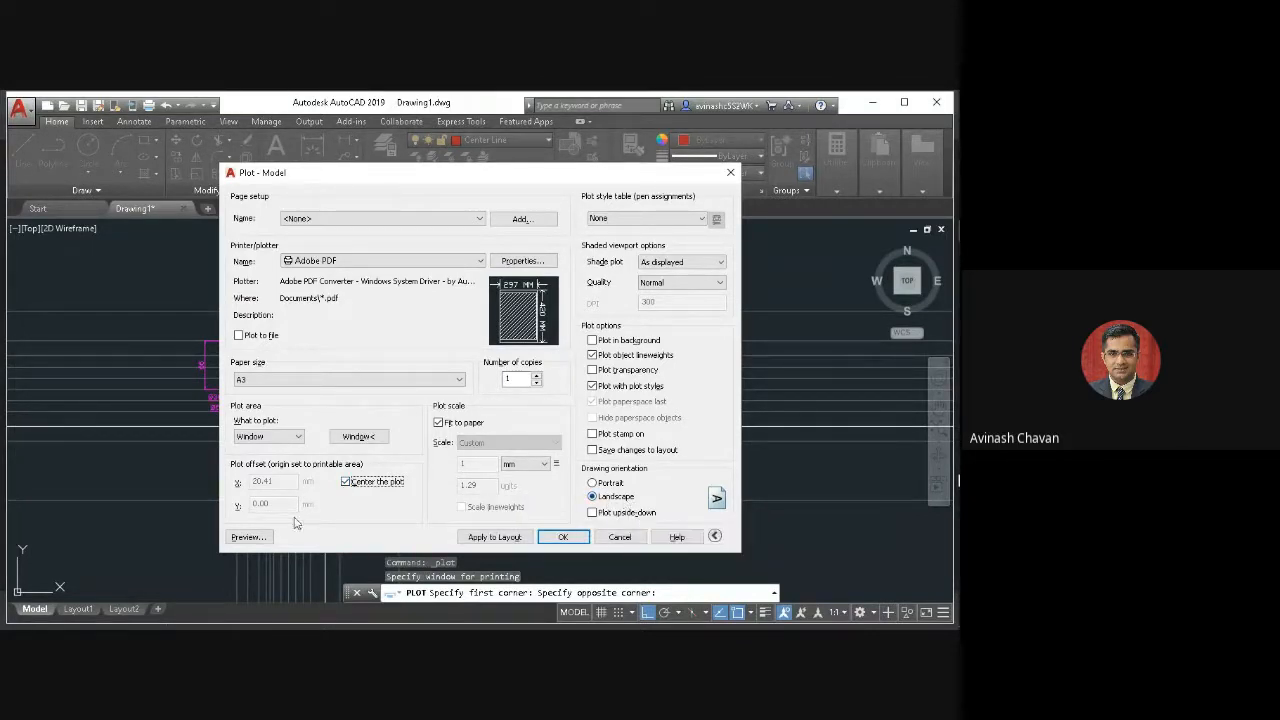
Preview the plot and examine the line weights, hatching and dimensions of the sectional front and LHS views.
left_click(248, 537)
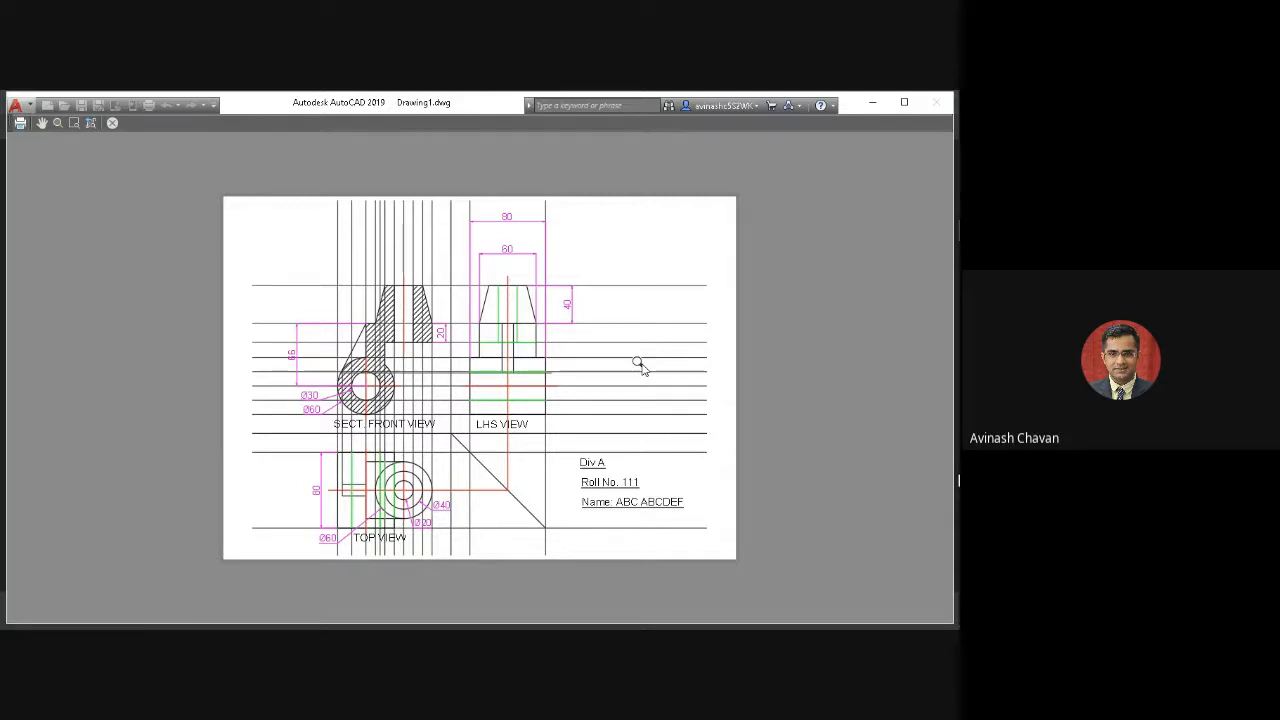
scroll(465, 360, "up", 4)
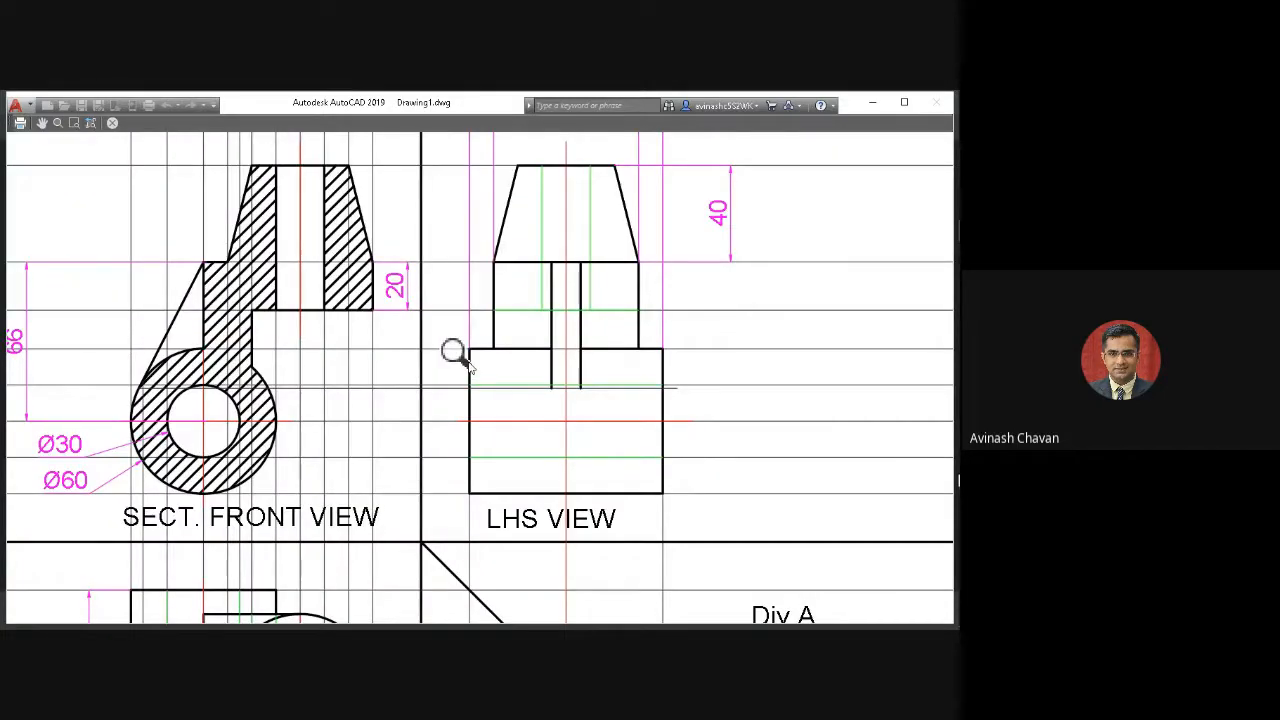
scroll(465, 360, "down", 4)
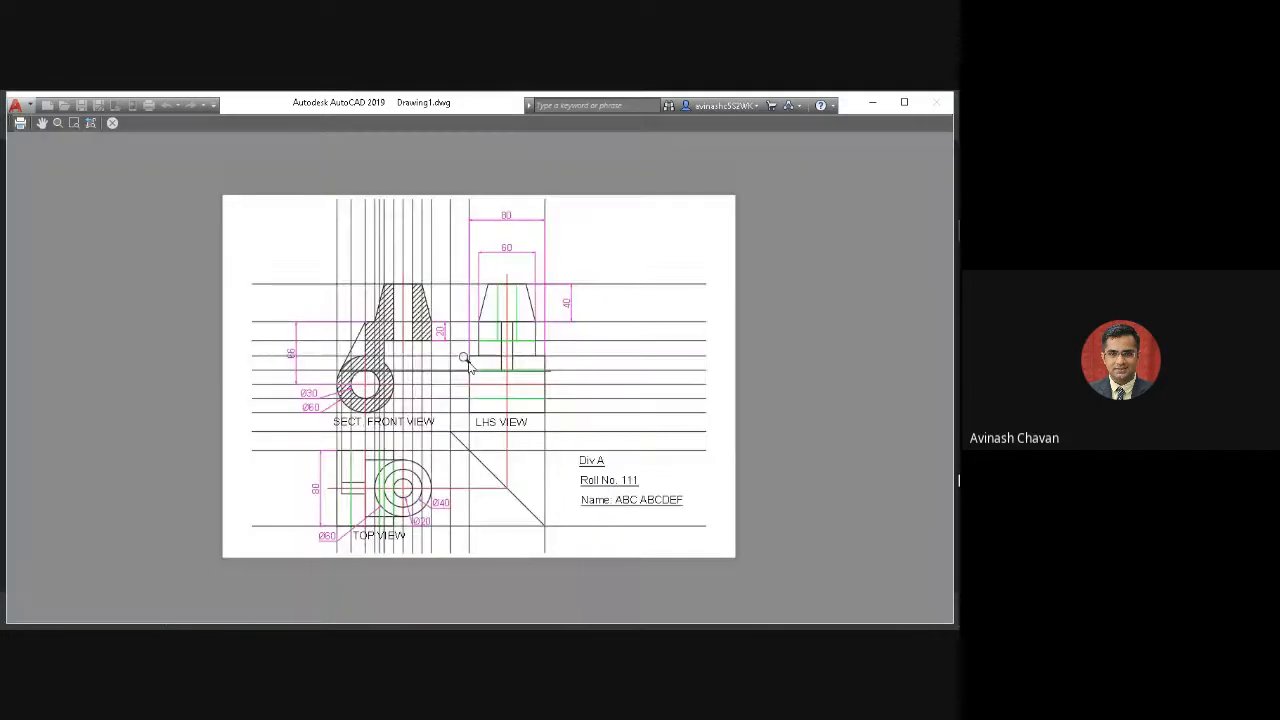
scroll(468, 366, "up", 4)
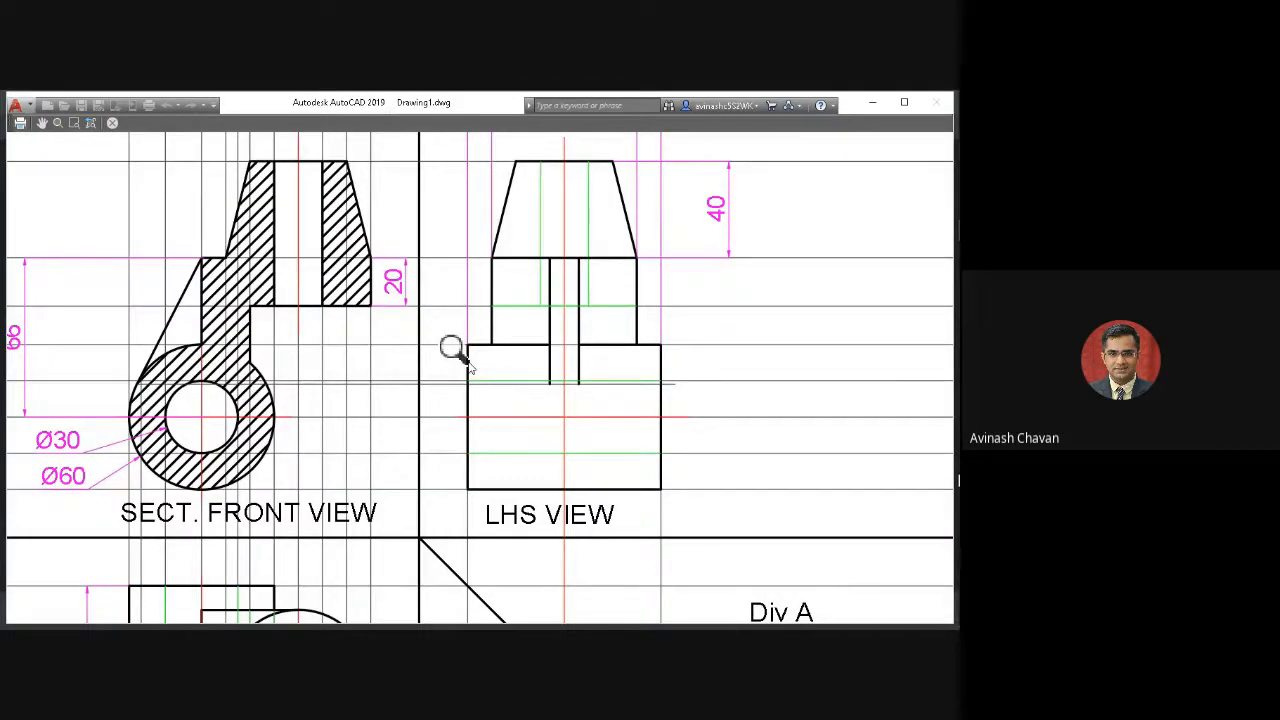
scroll(451, 349, "down", 4)
scroll(450, 345, "up", 4)
left_click_drag(445, 421, 400, 450)
scroll(443, 206, "down", 3)
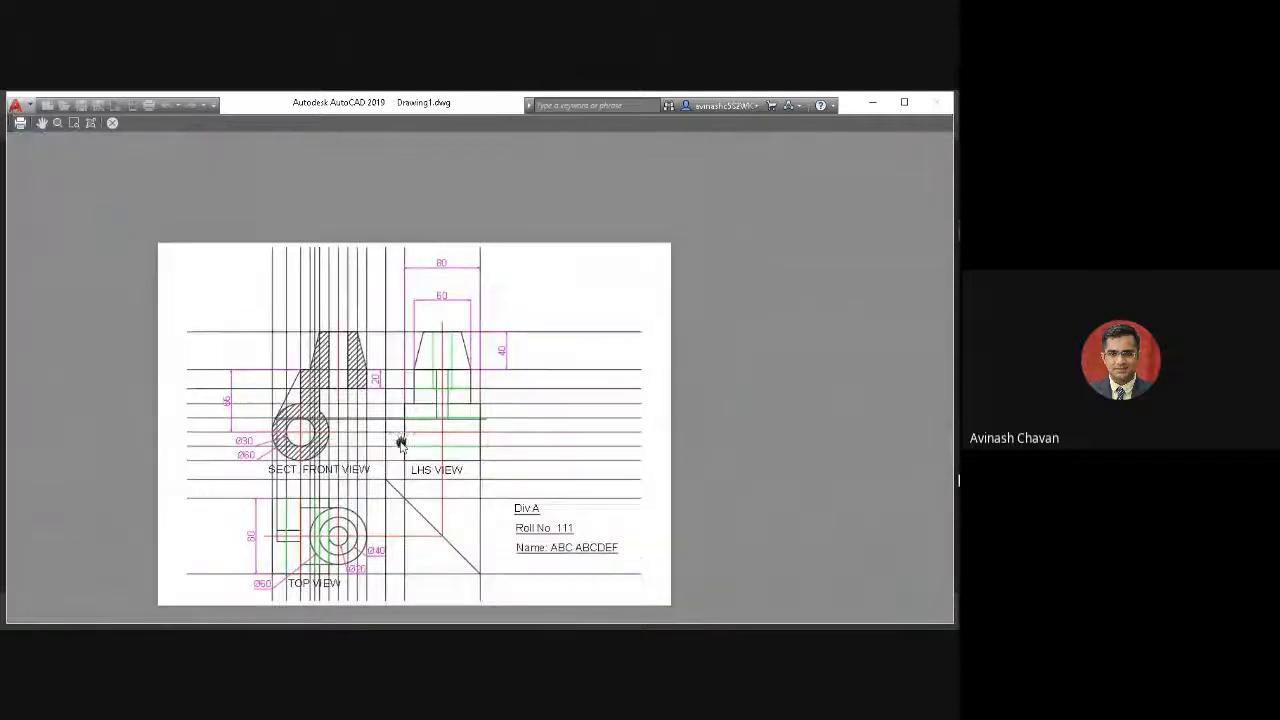
Plot the previewed drawing and save the PDF on the Desktop as Q1 EG AutoCAD.
left_click(21, 123)
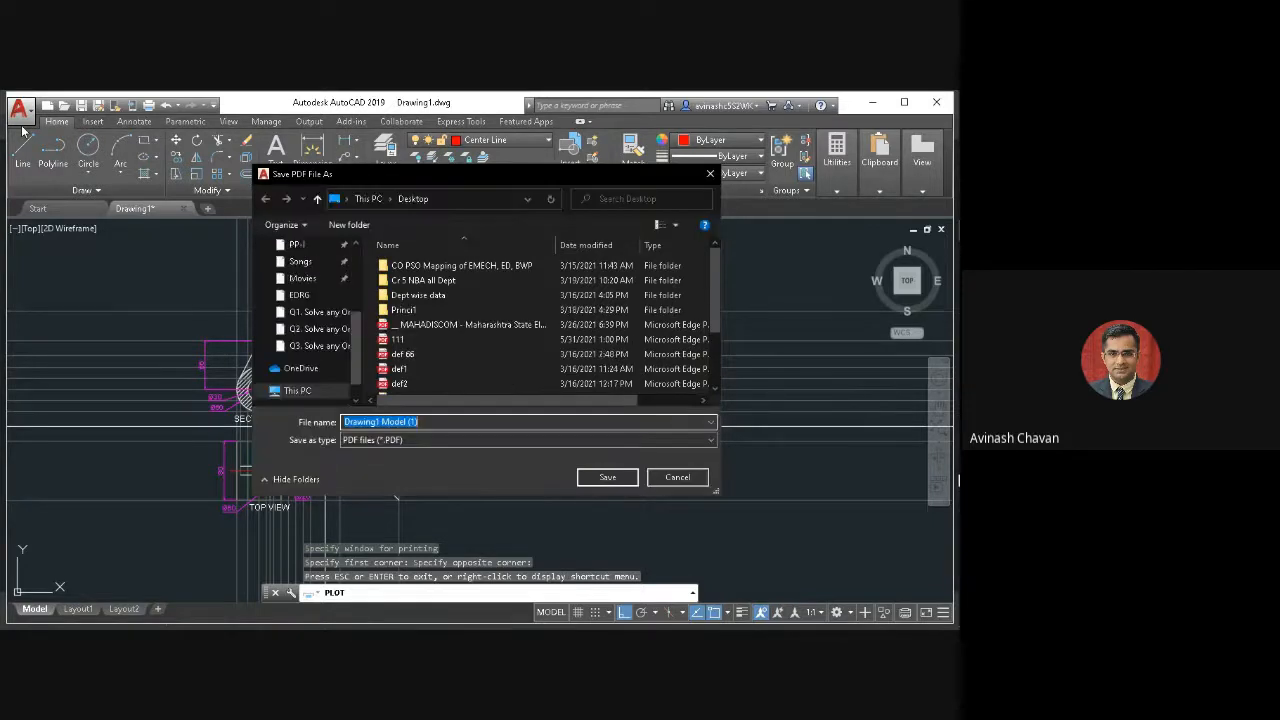
scroll(345, 345, "down", 3)
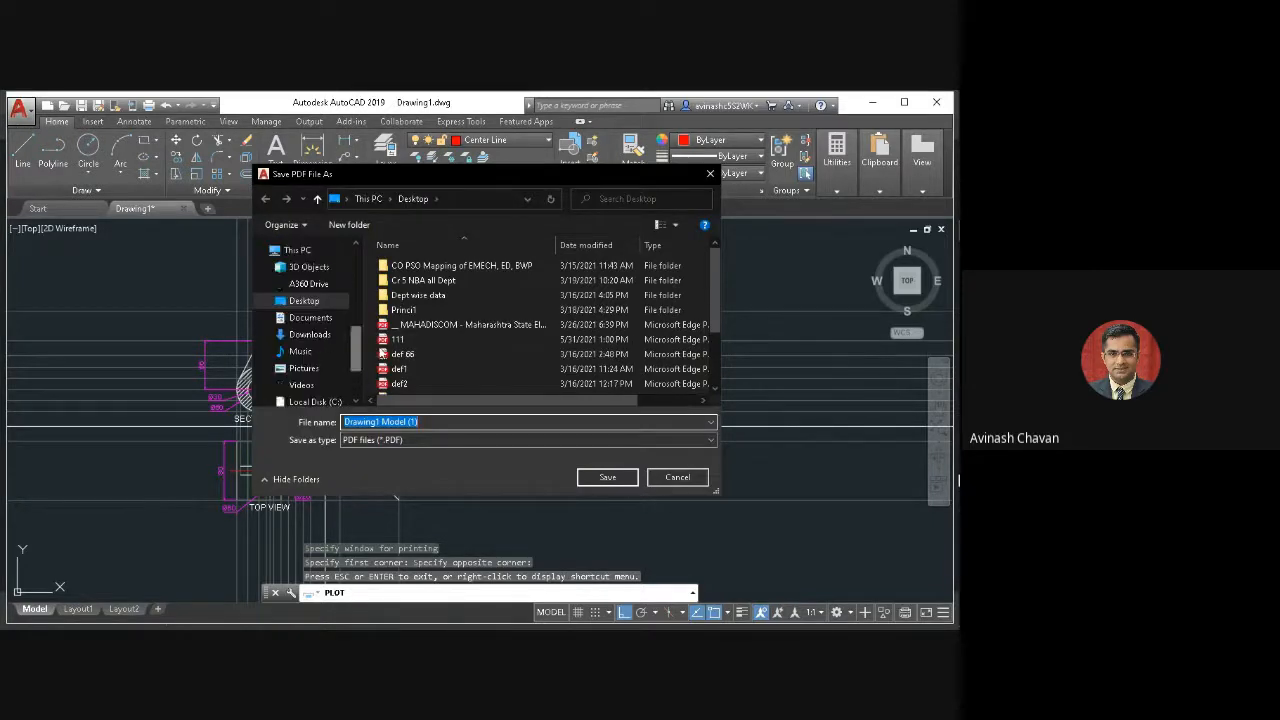
left_click(318, 302)
left_click(424, 421)
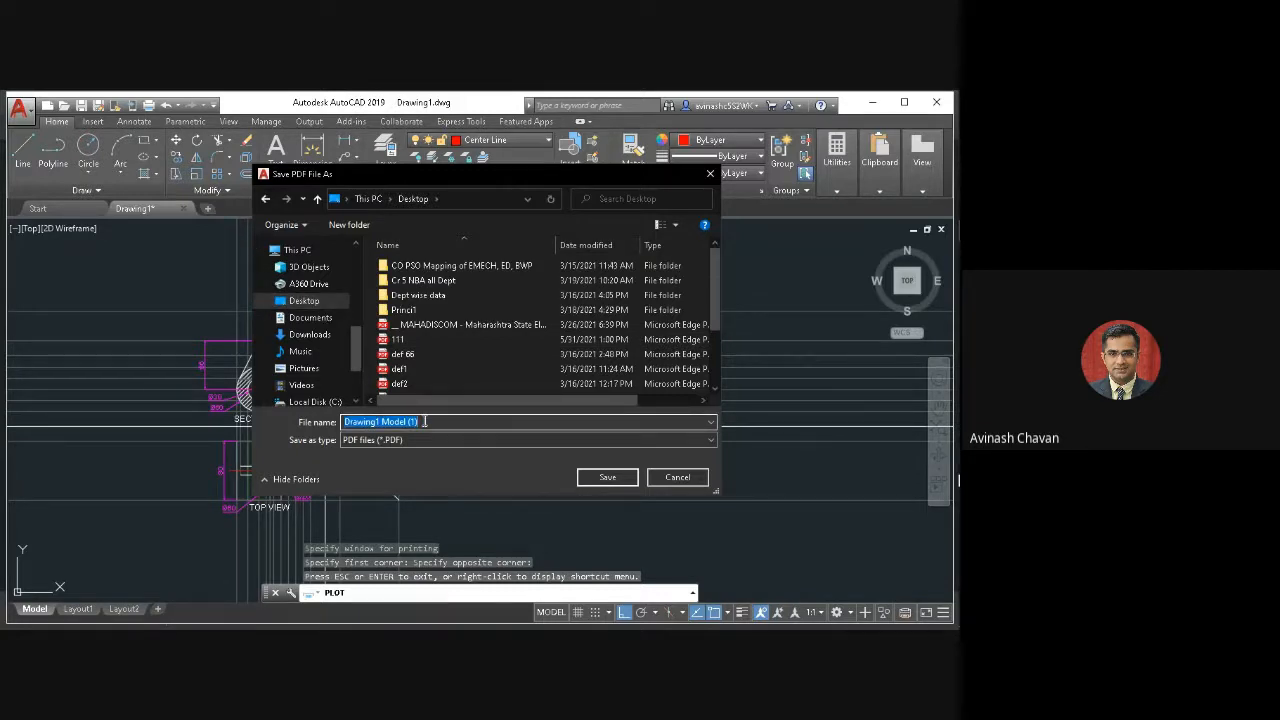
type("S")
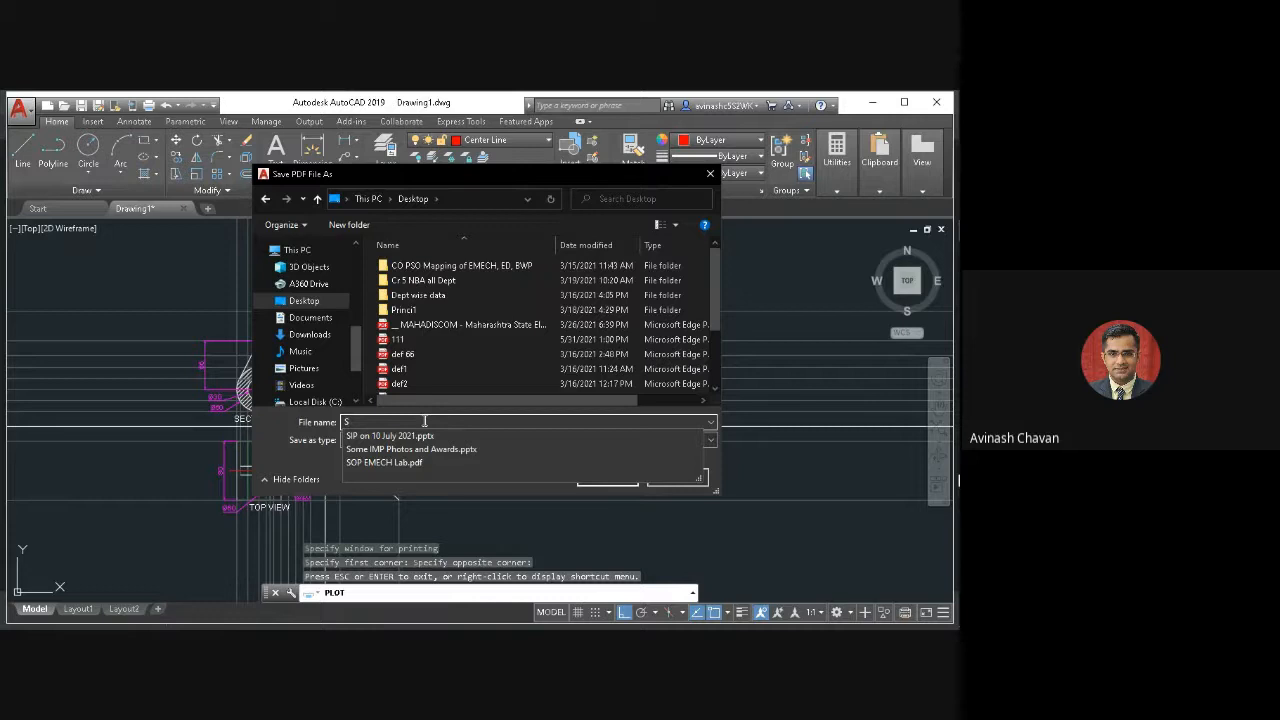
key("BackSpace")
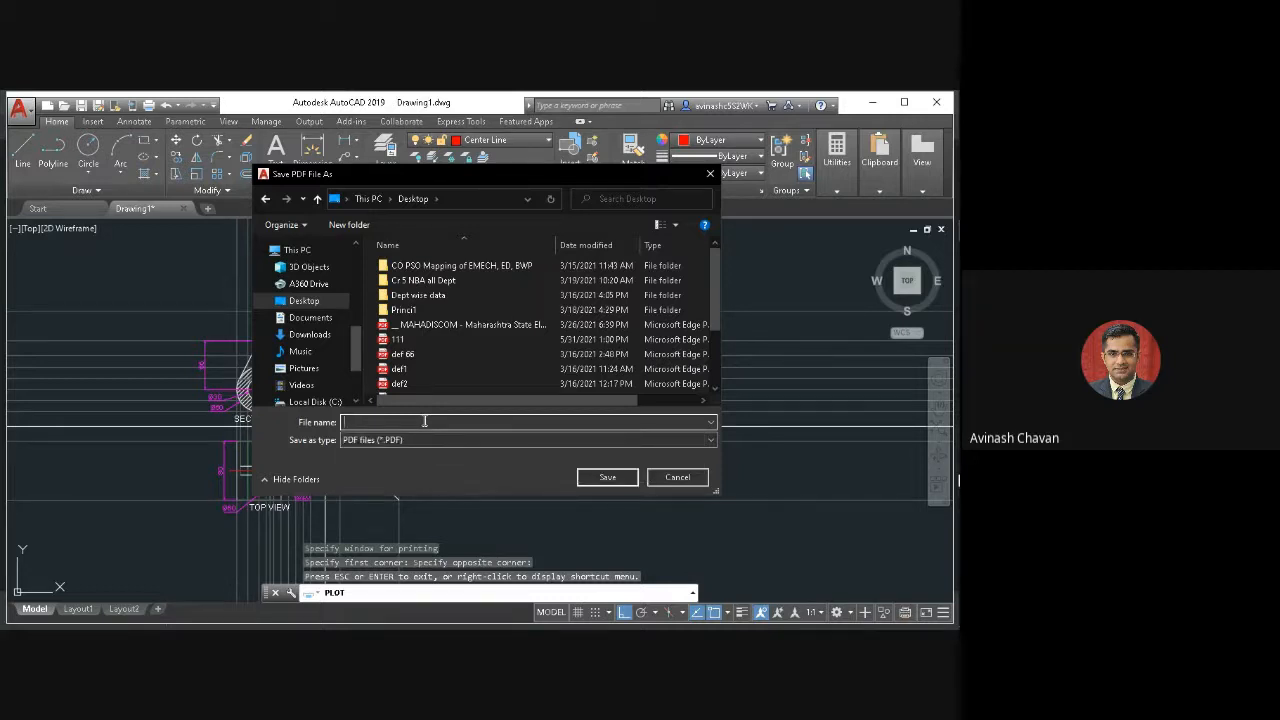
type("Q1 EG Autoa")
key("BackSpace")
type("CAD")
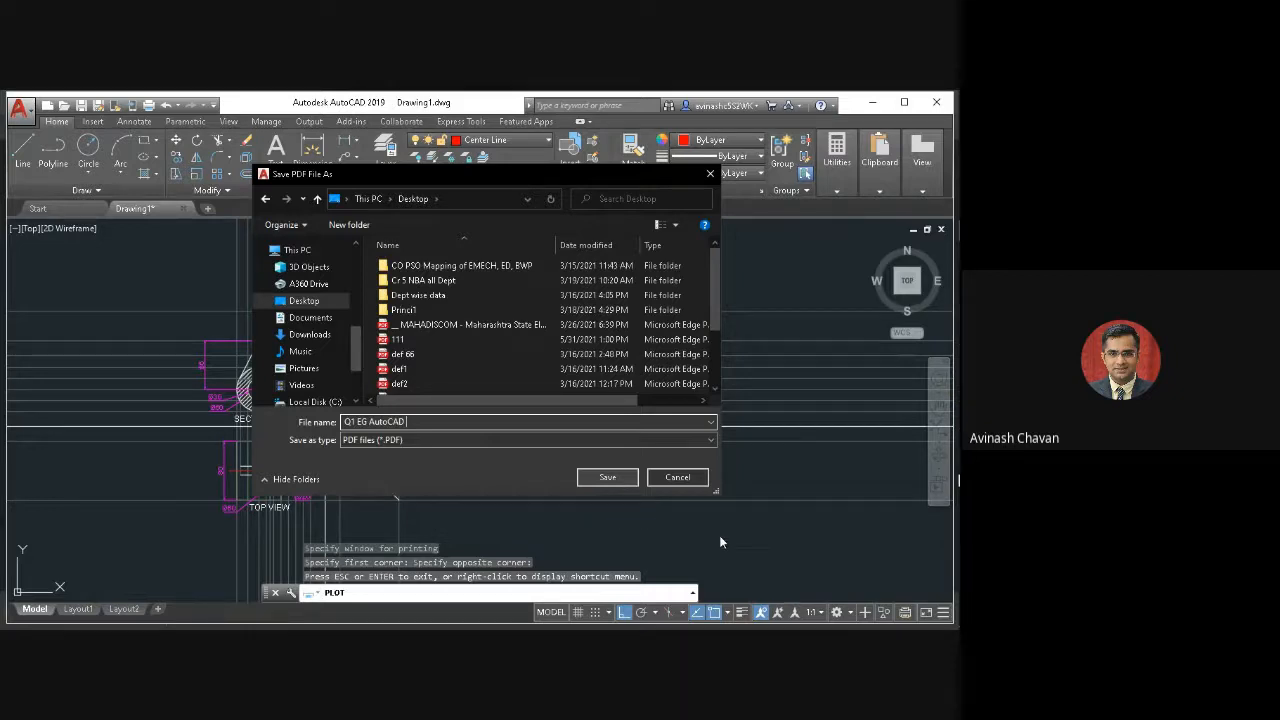
key("Return")
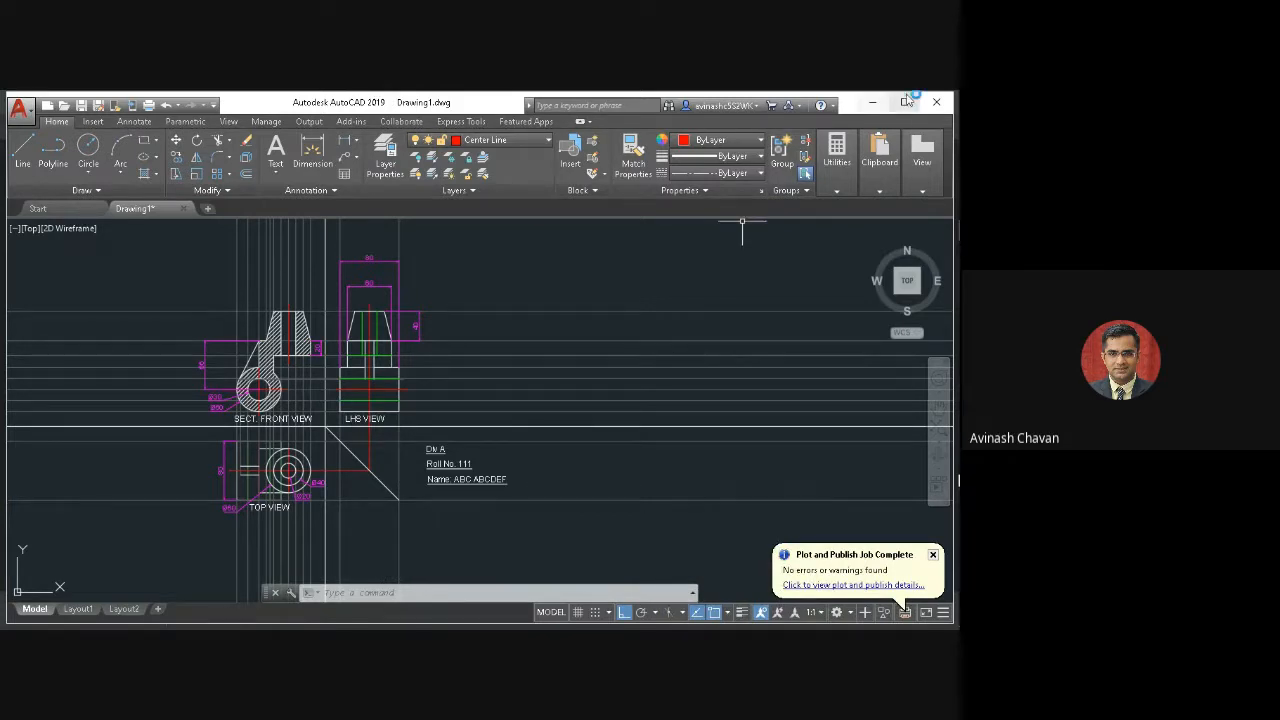
Minimise the open windows and open the plotted file Q1 EG AutoCAD from the desktop.
left_click(873, 102)
left_click(875, 102)
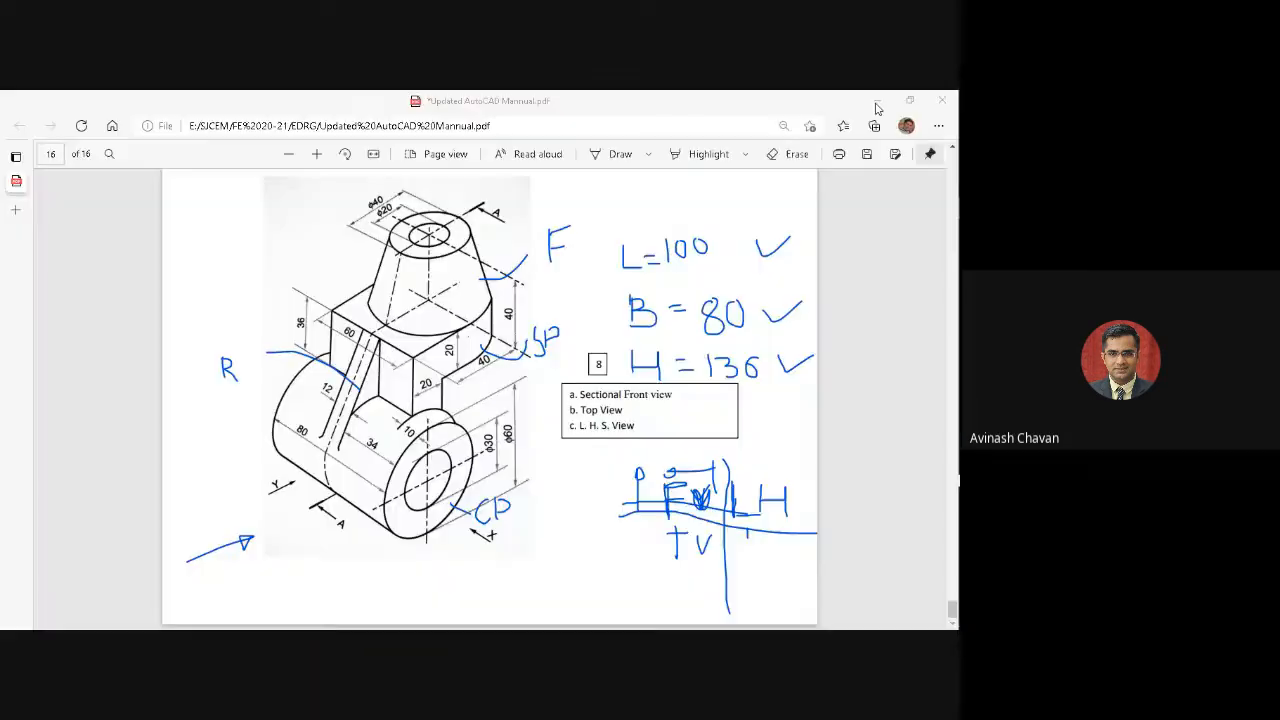
left_click(876, 102)
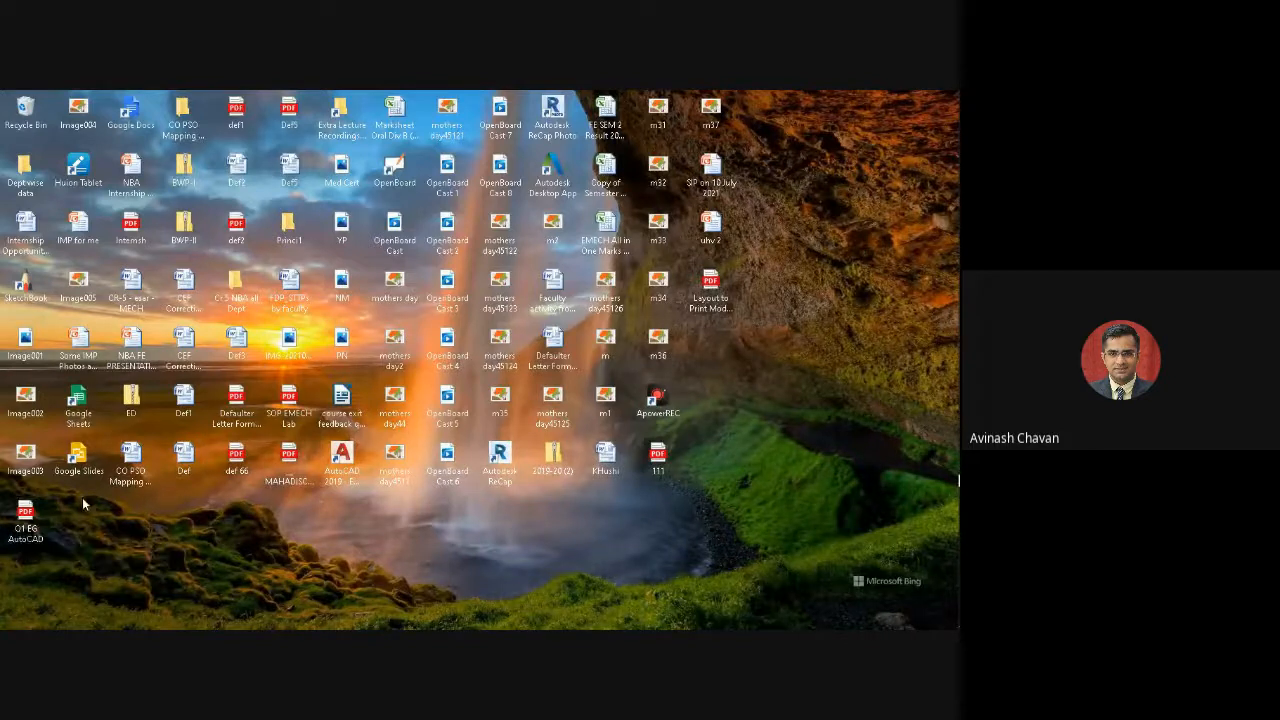
left_click(24, 528)
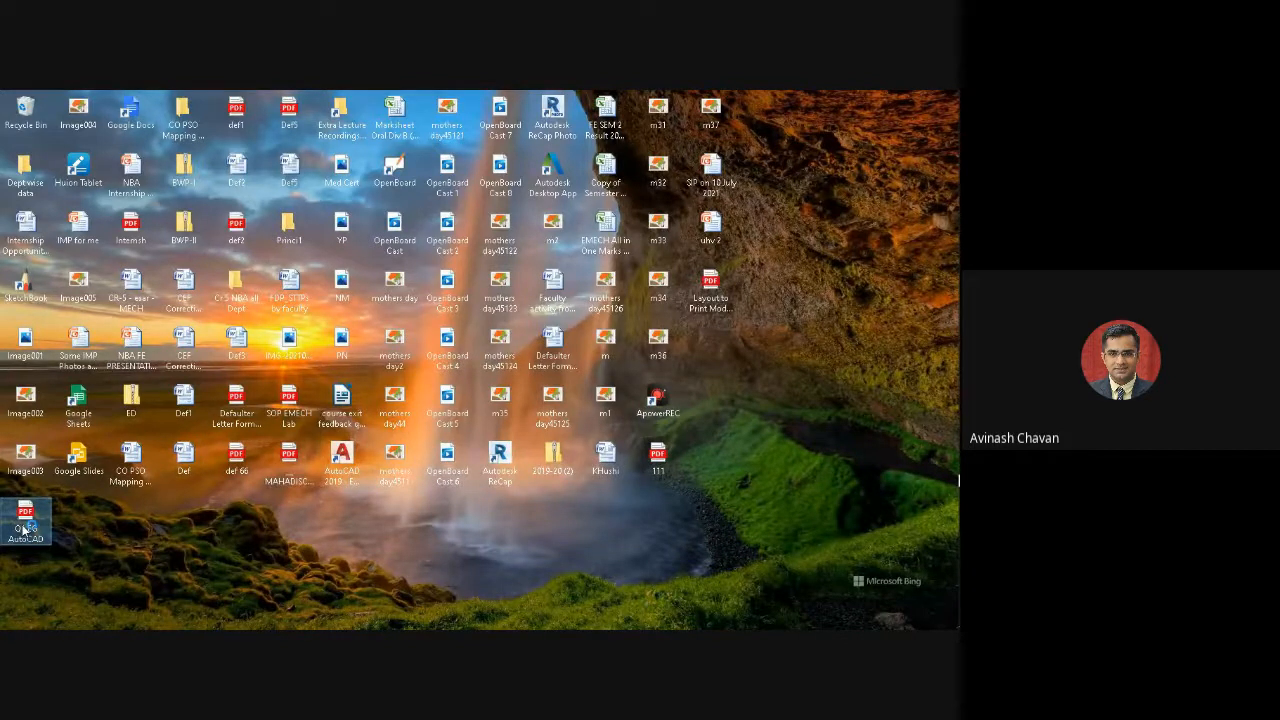
double_click(24, 528)
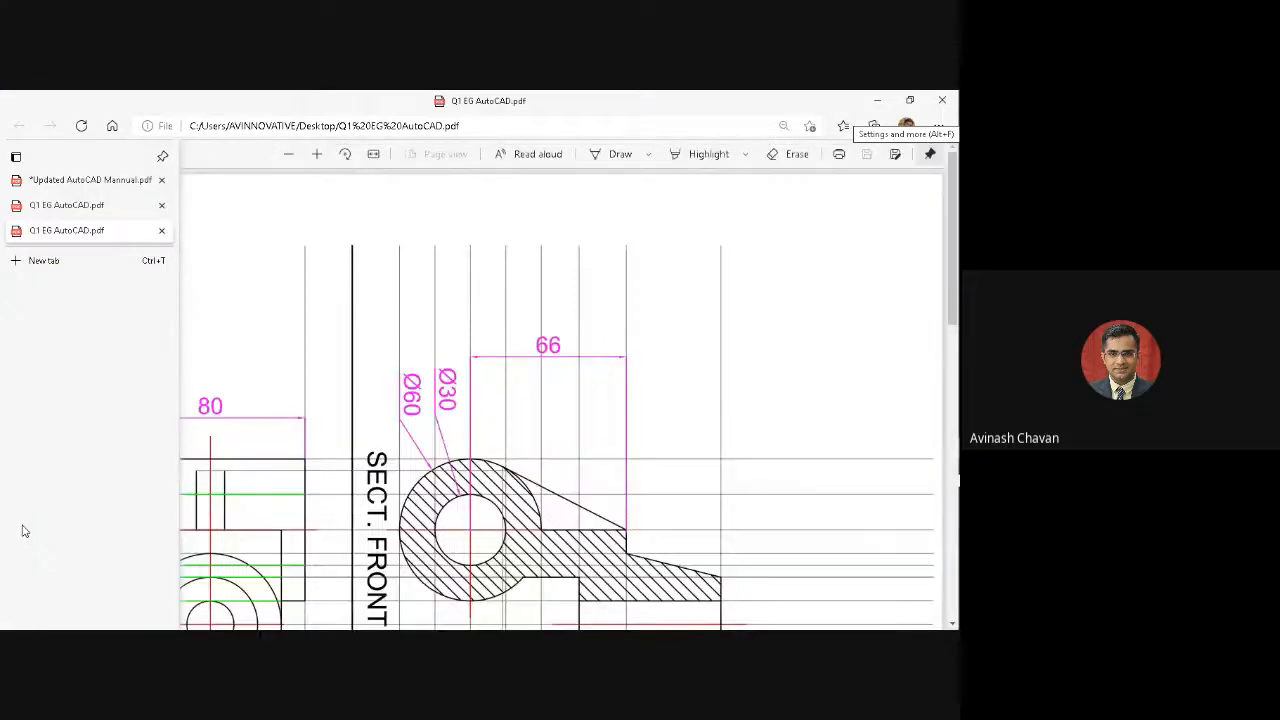
Examine the hidden lines, centre lines, dimensions and title text of all three views in the plotted PDF.
scroll(435, 455, "down", 2)
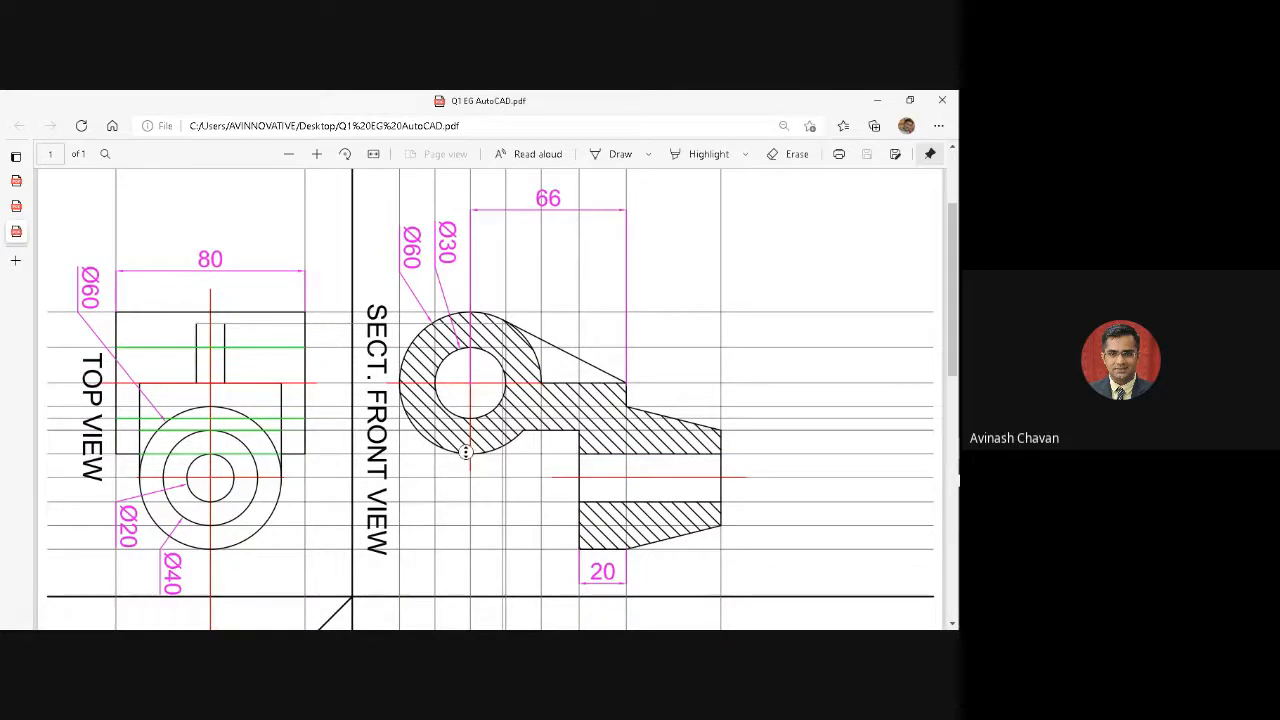
scroll(475, 447, "down", 3)
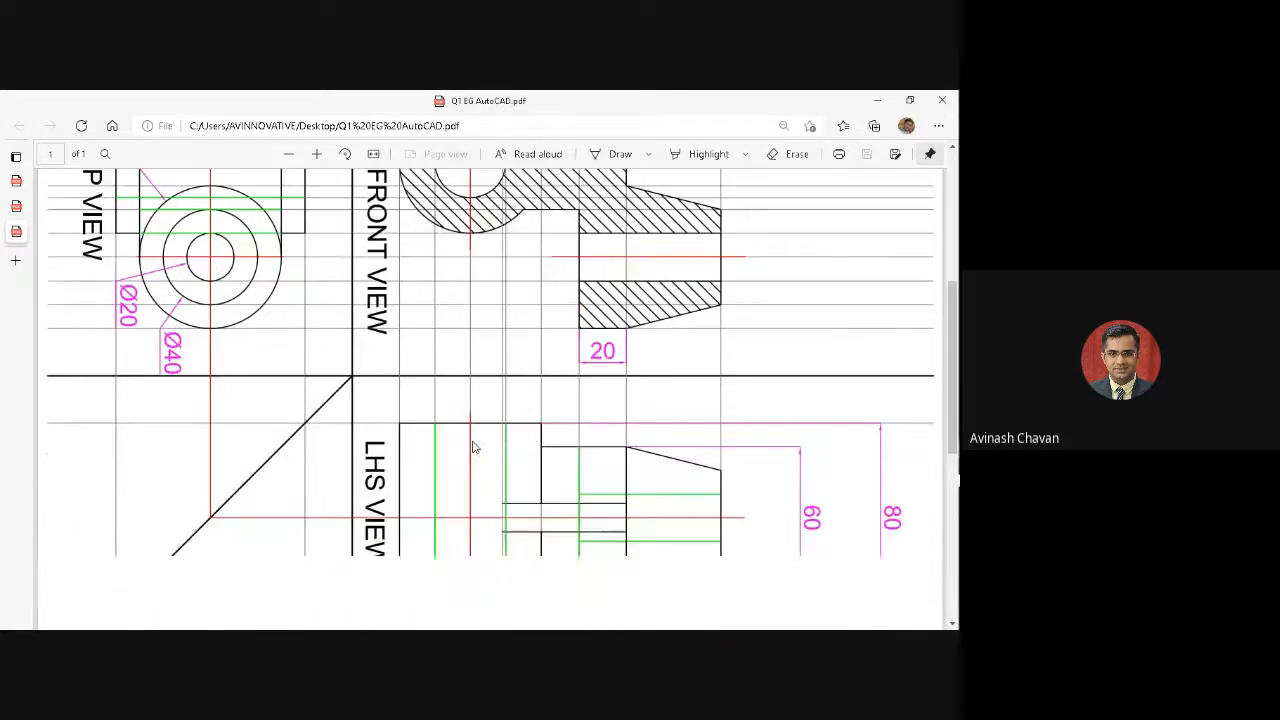
scroll(476, 446, "down", 6)
scroll(477, 444, "up", 4)
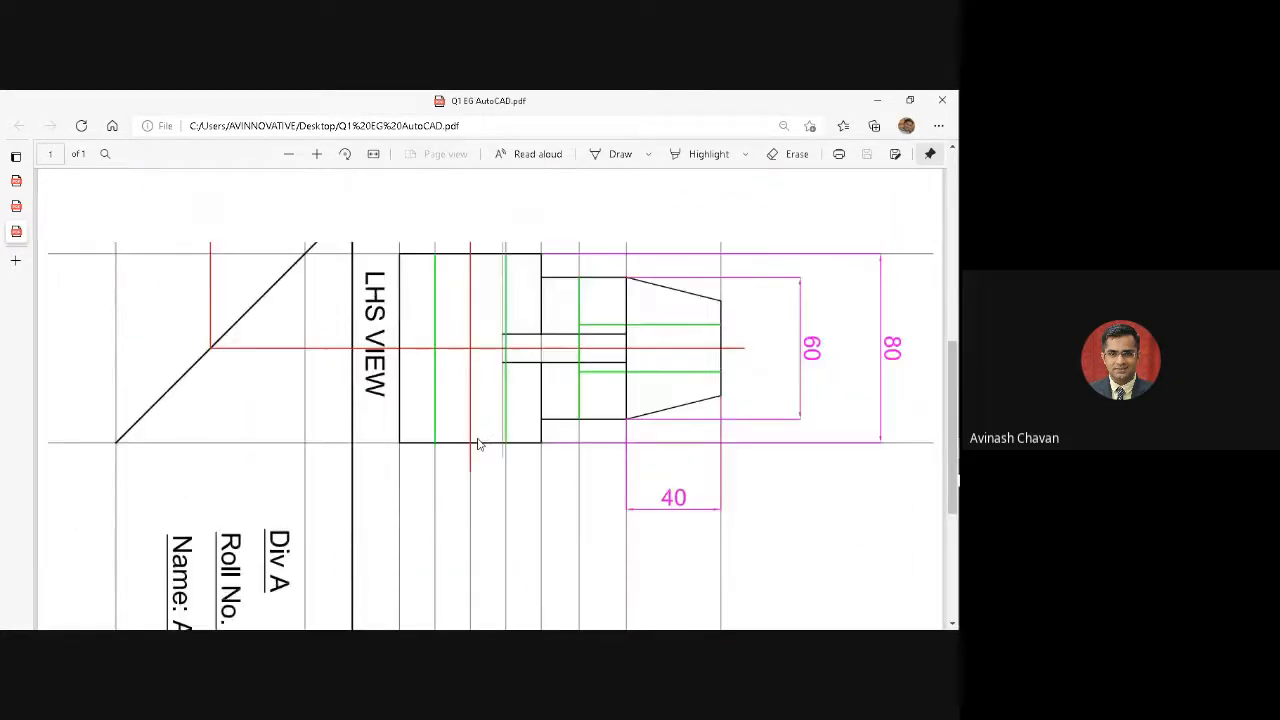
scroll(477, 444, "up", 1)
scroll(477, 444, "down", 2, "ctrl")
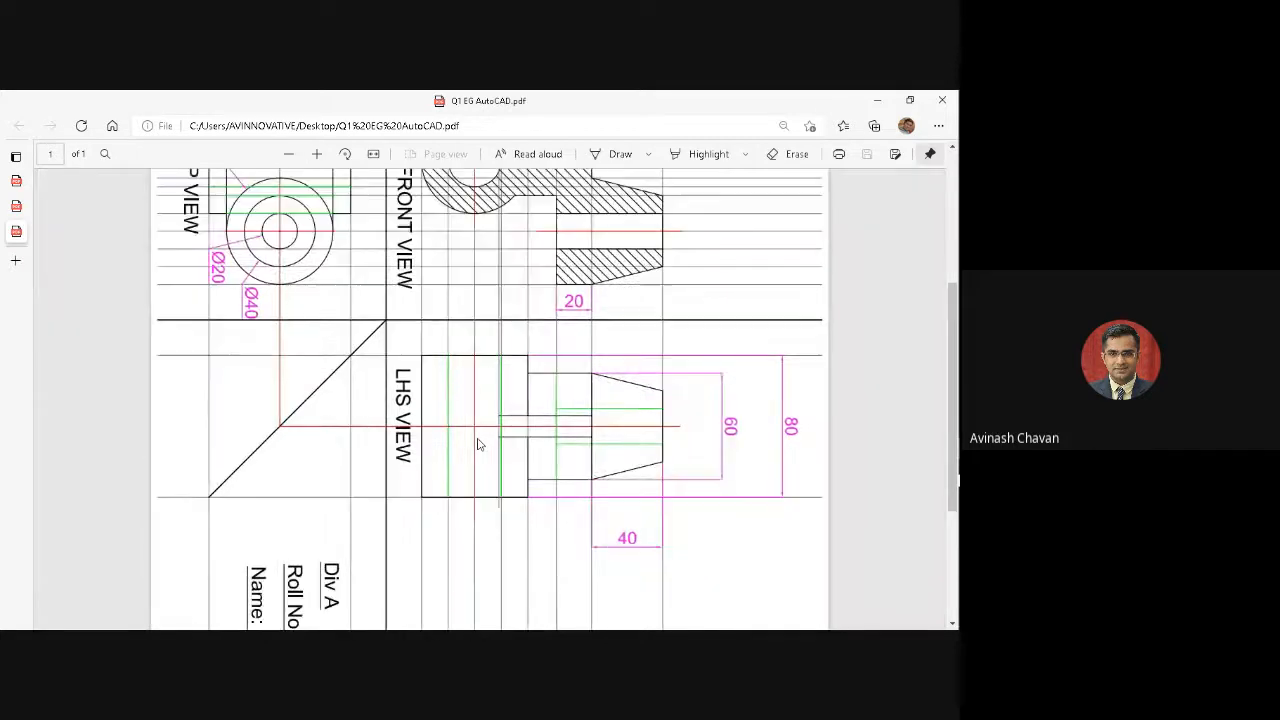
scroll(477, 444, "down", 3)
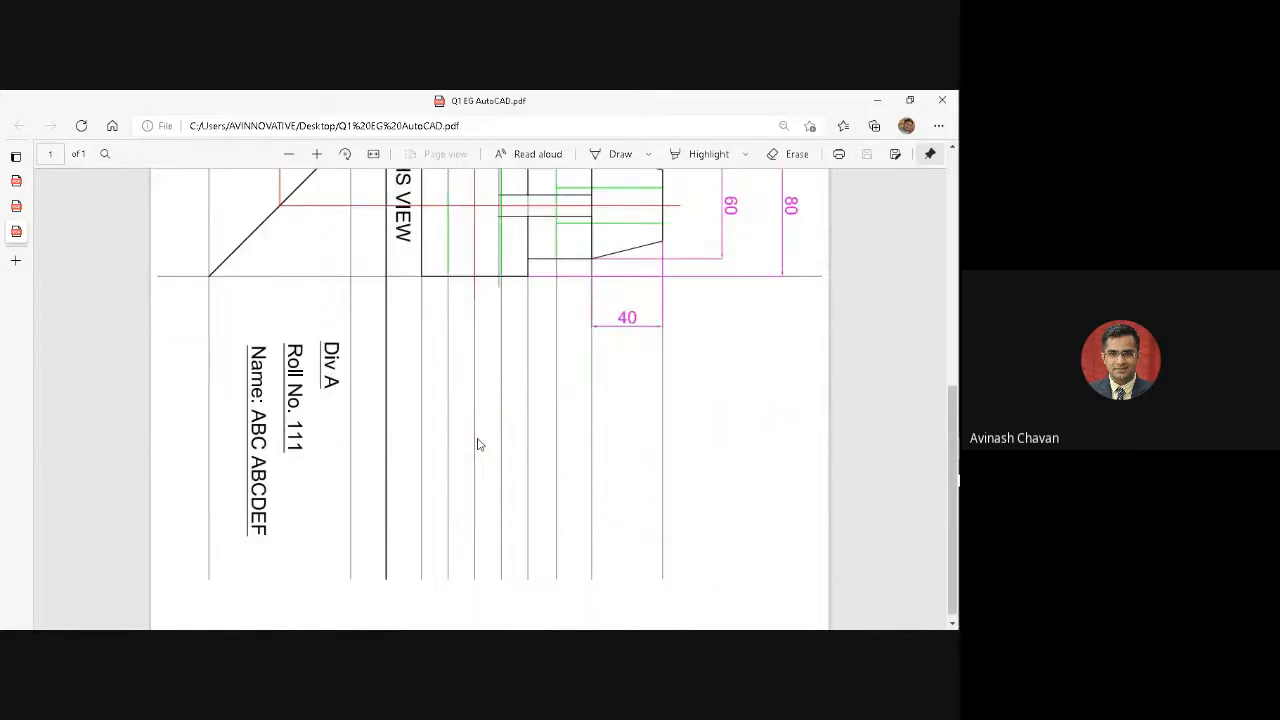
scroll(477, 444, "up", 6)
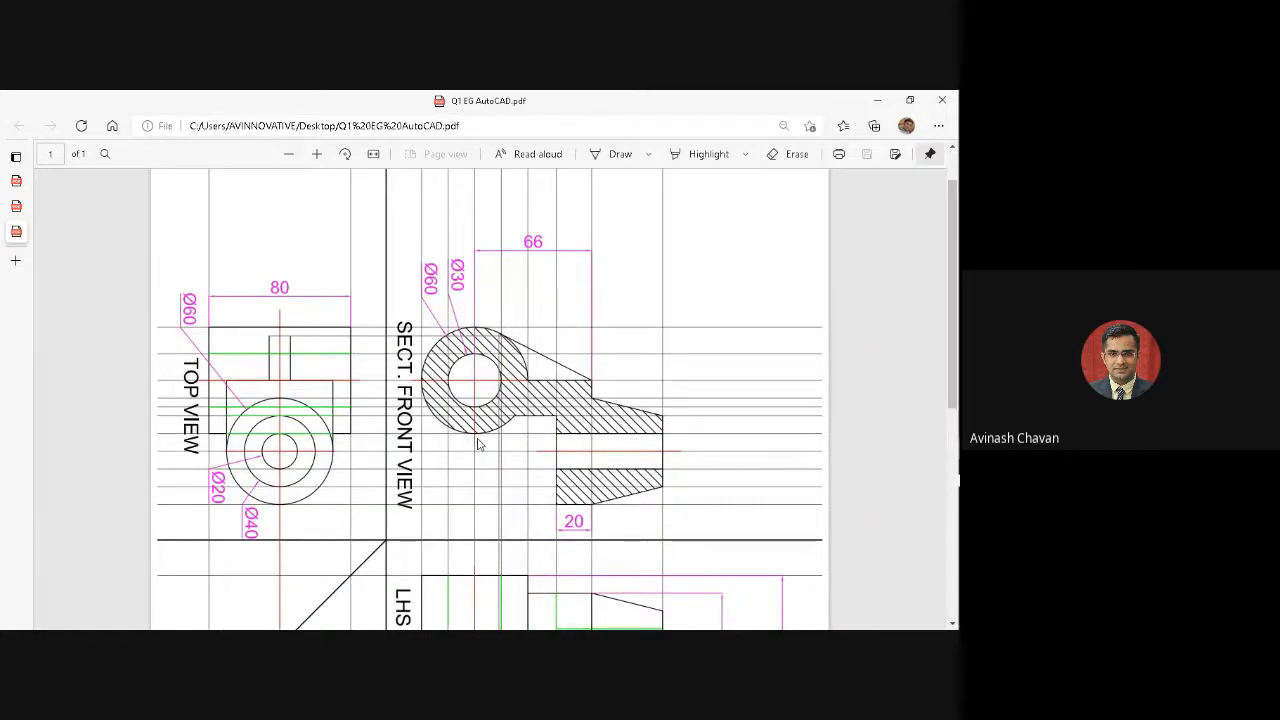
Switch back to the AutoCAD drawing and set the global linetype scale factor to 20.
key("alt+Tab")
key("alt+Tab")
key("alt+Tab")
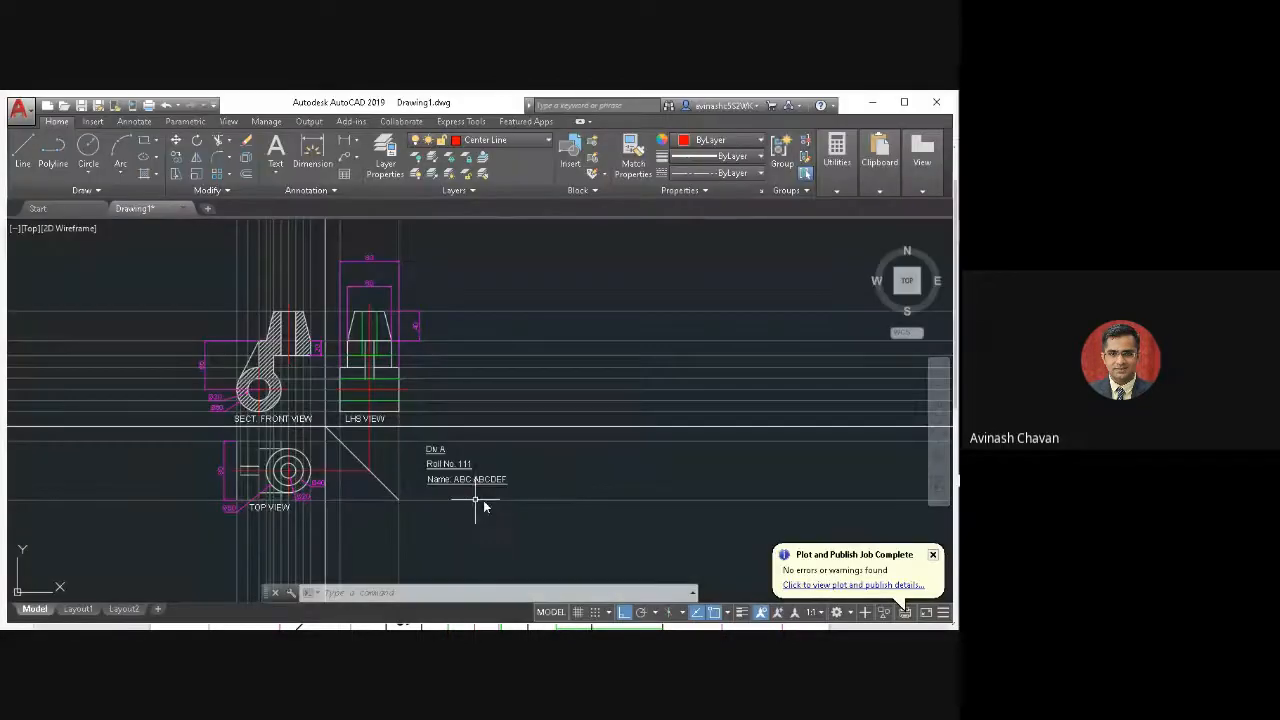
scroll(345, 364, "up", 3)
mouse_move(375, 370)
middle_mouse_down()
mouse_move(422, 363)
mouse_move(391, 349)
mouse_move(417, 354)
middle_mouse_up()
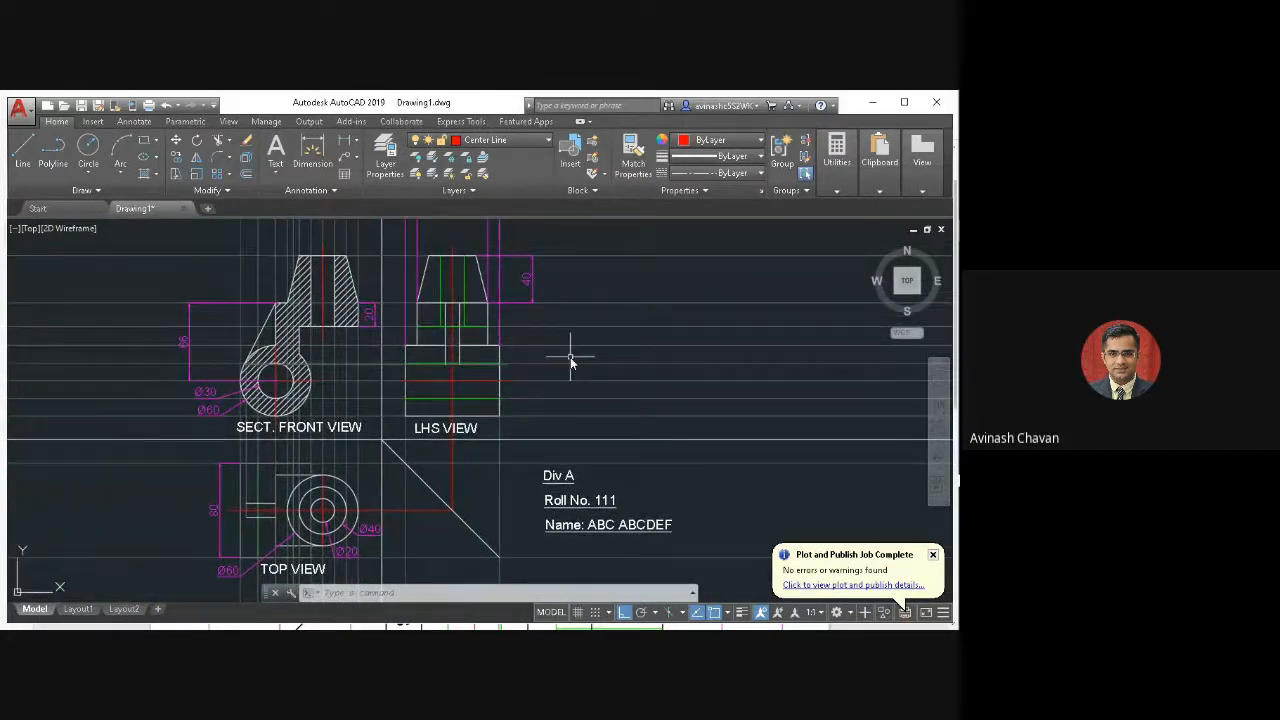
scroll(570, 360, "down", 2)
middle_click_drag(570, 362, 484, 391)
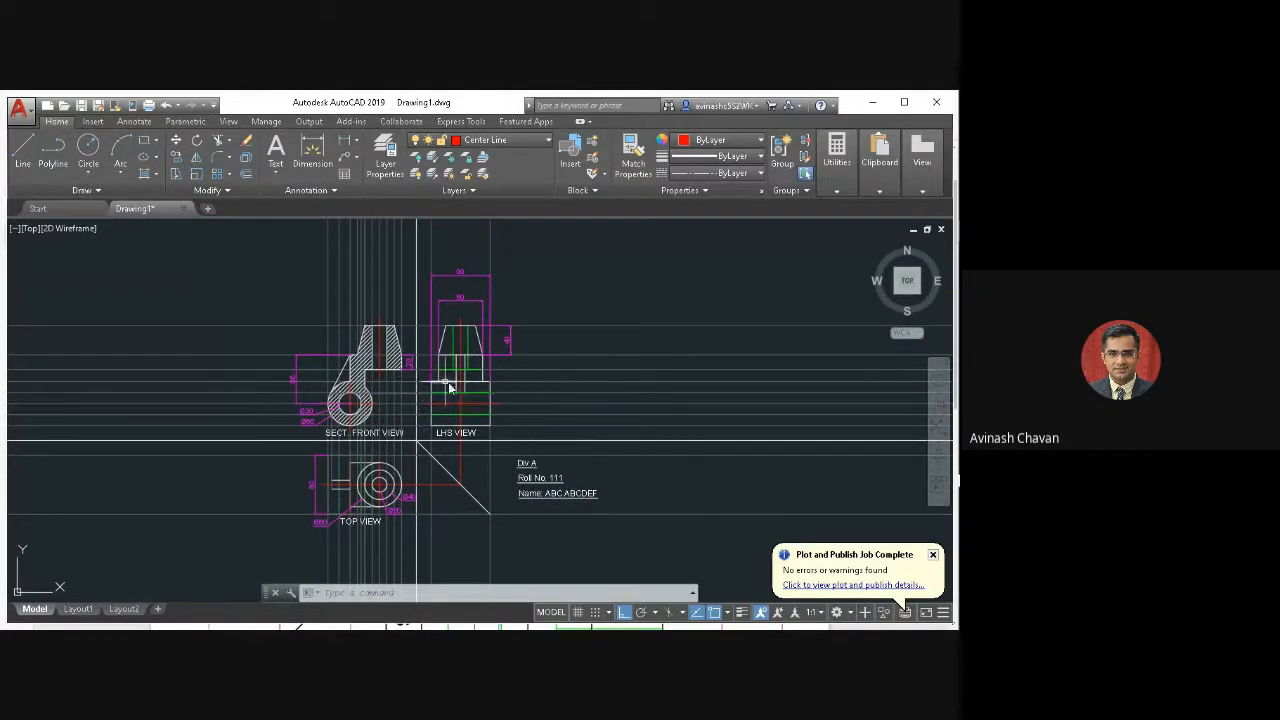
mouse_move(656, 375)
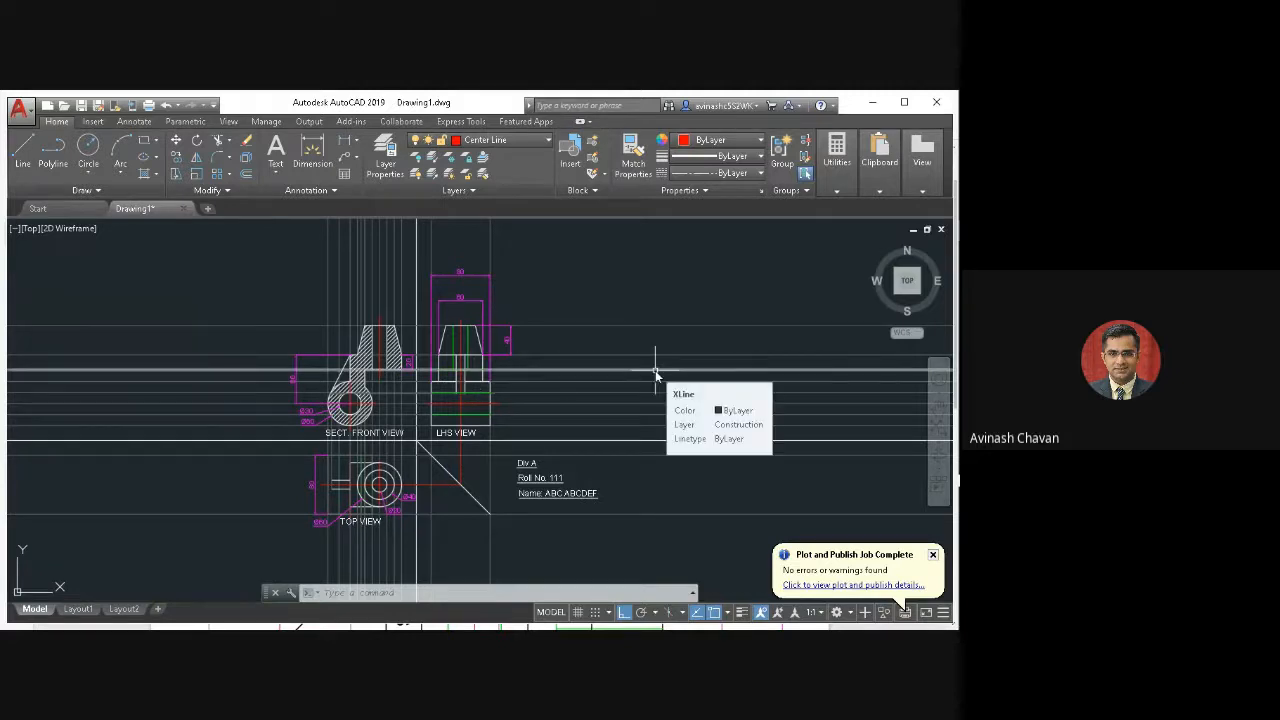
key("Escape")
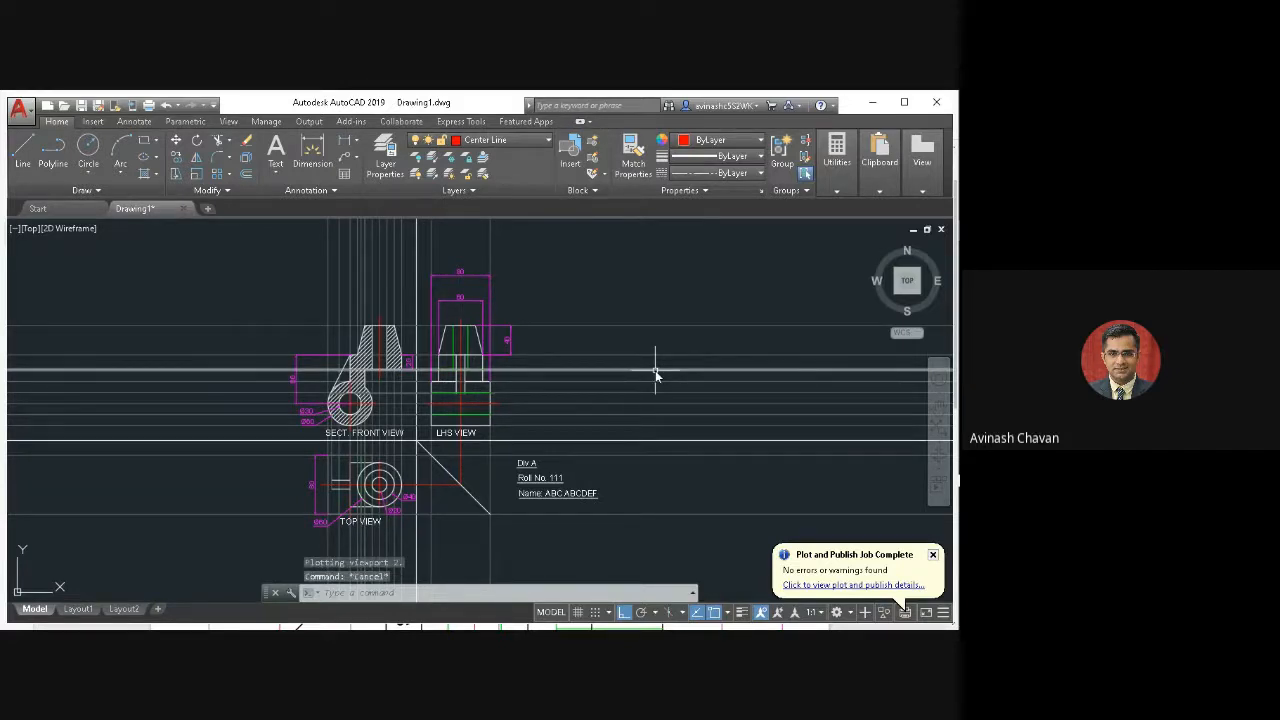
type("LTS")
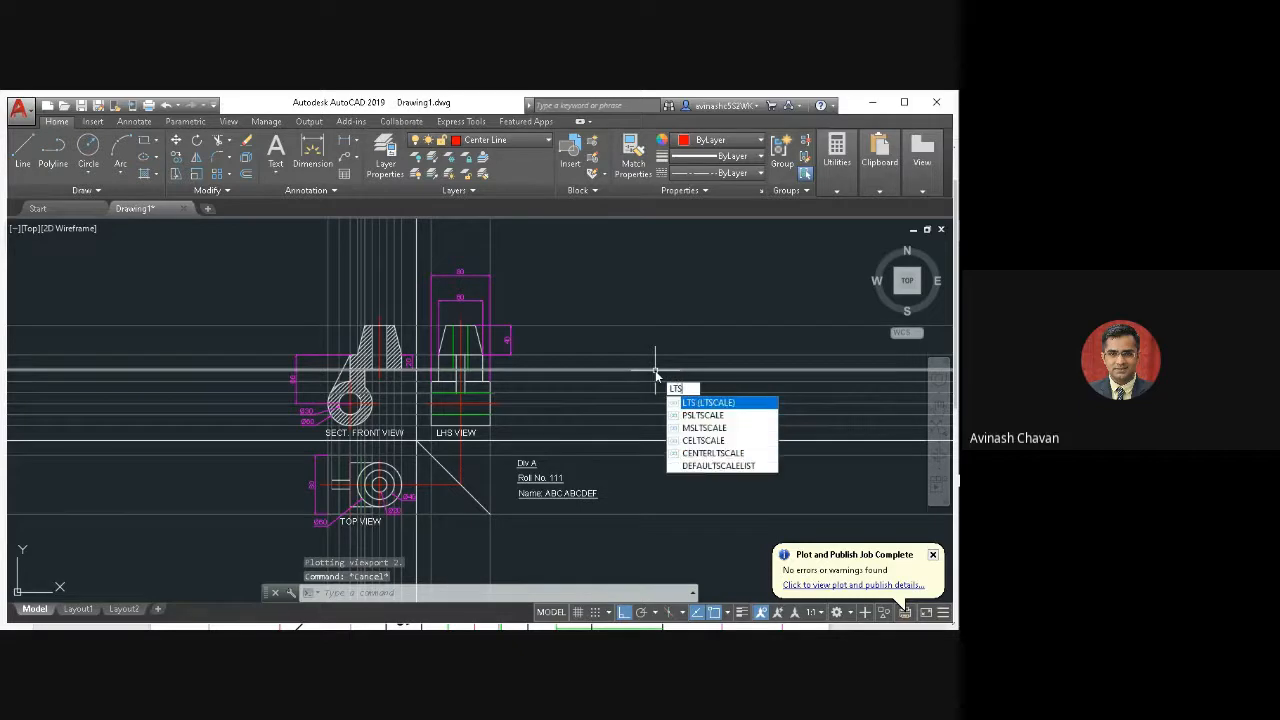
key("Return")
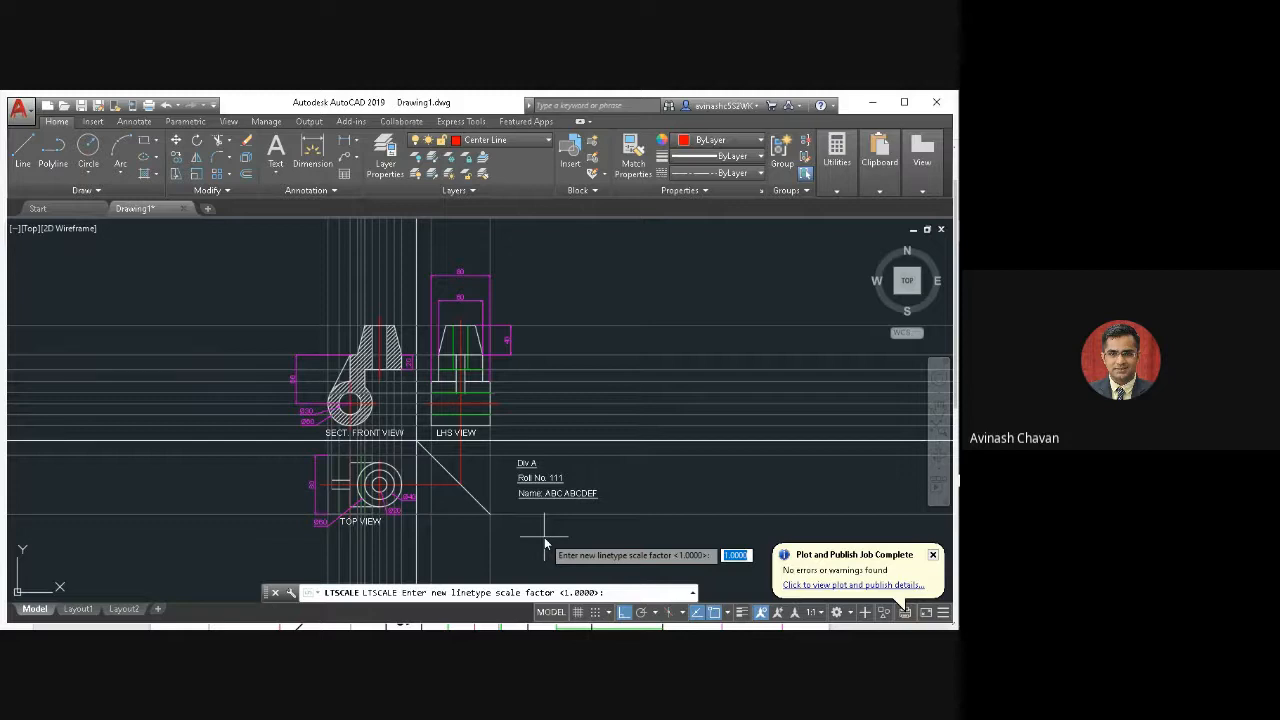
type("20")
key("Return")
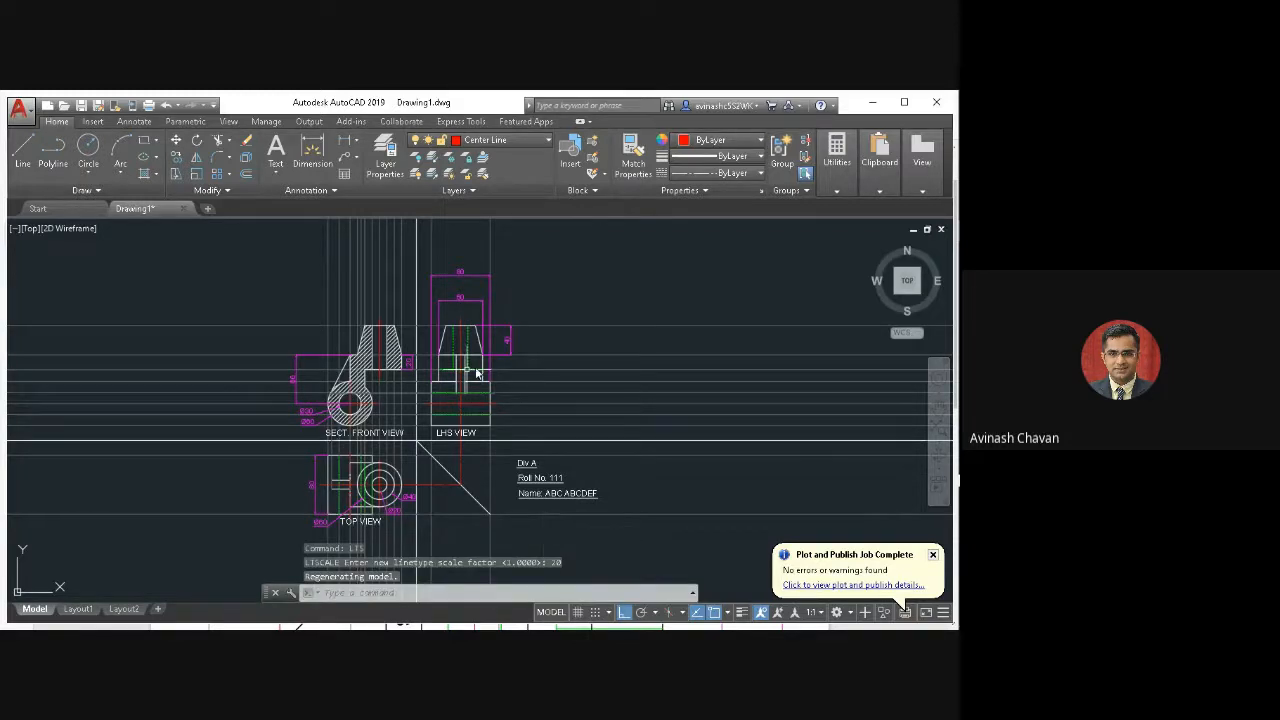
Examine how the hidden lines and centre lines display in the sectional front, LHS and top views with the new linetype scale.
scroll(476, 367, "up", 2)
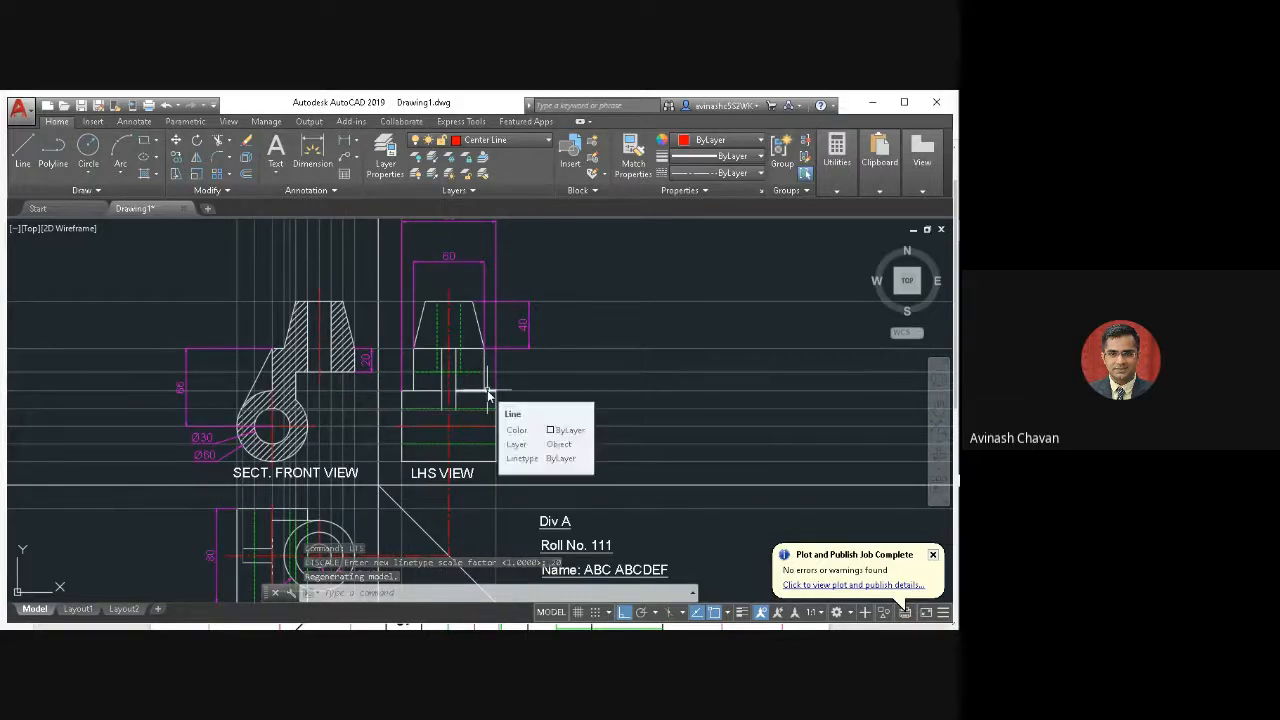
key("Escape")
mouse_move(503, 371)
middle_mouse_down()
mouse_move(531, 334)
mouse_move(537, 294)
middle_mouse_up()
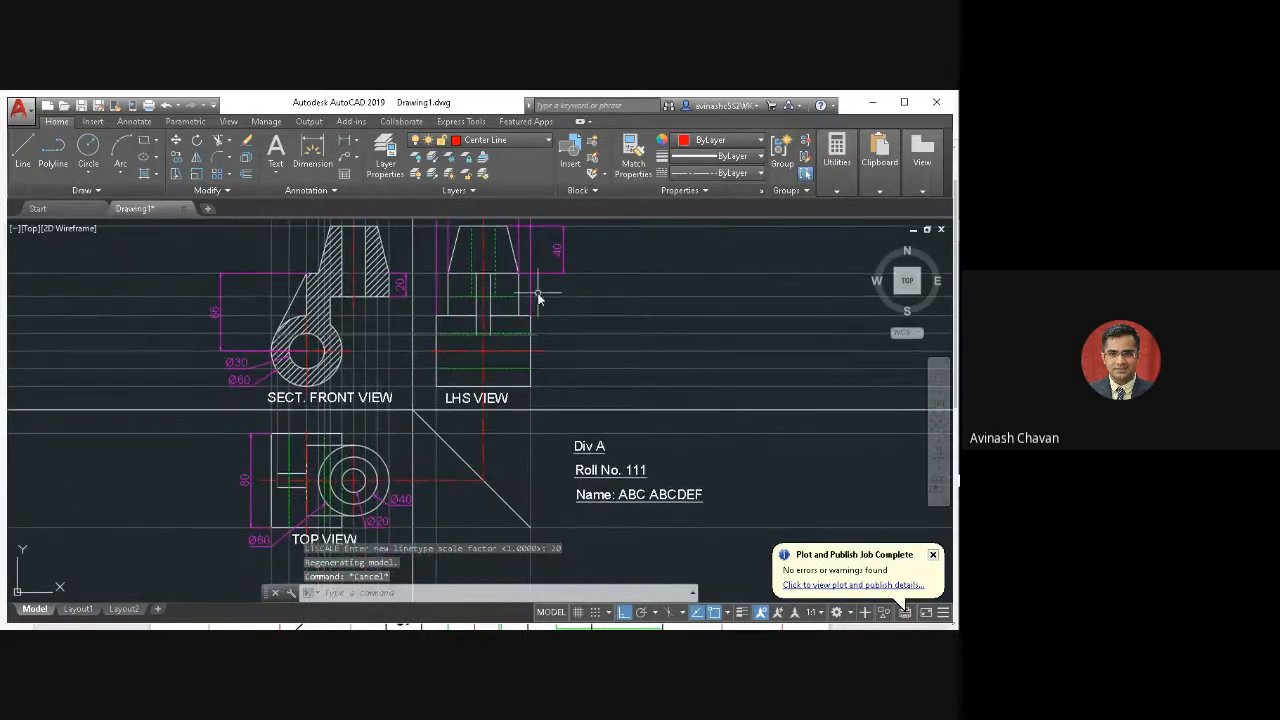
scroll(528, 335, "down", 2)
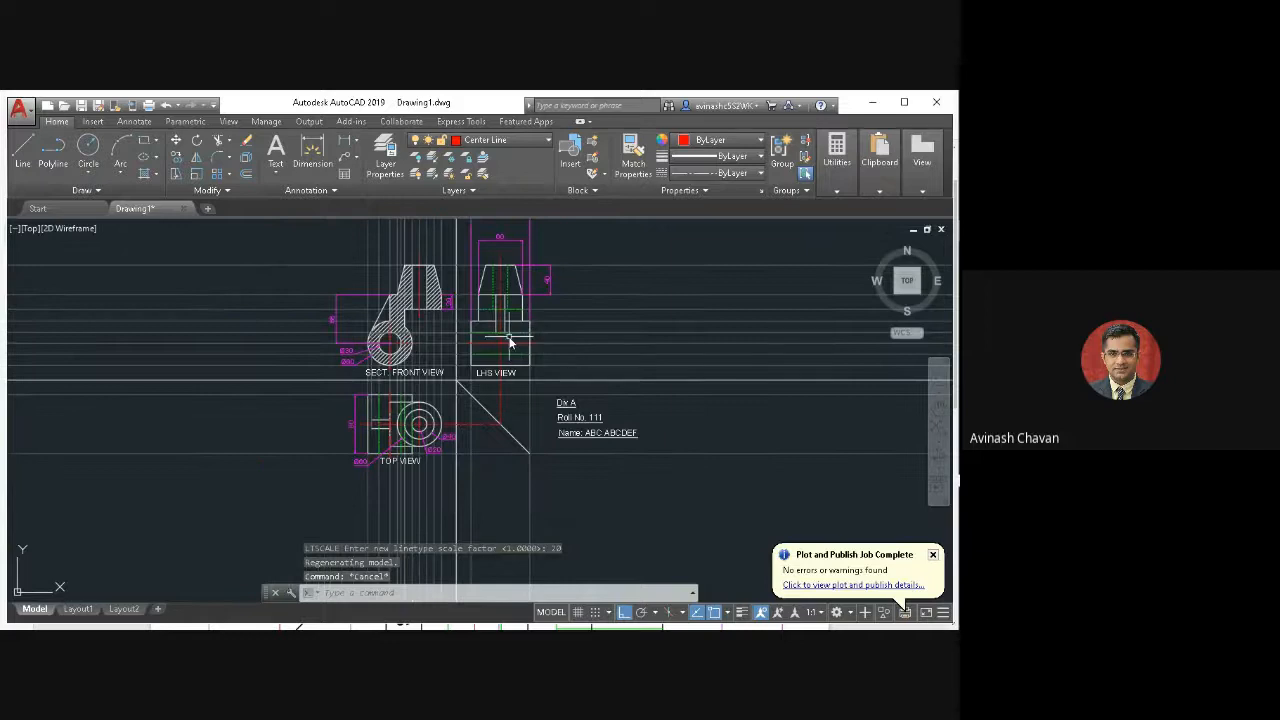
scroll(513, 340, "up", 2)
middle_click_drag(508, 343, 506, 374)
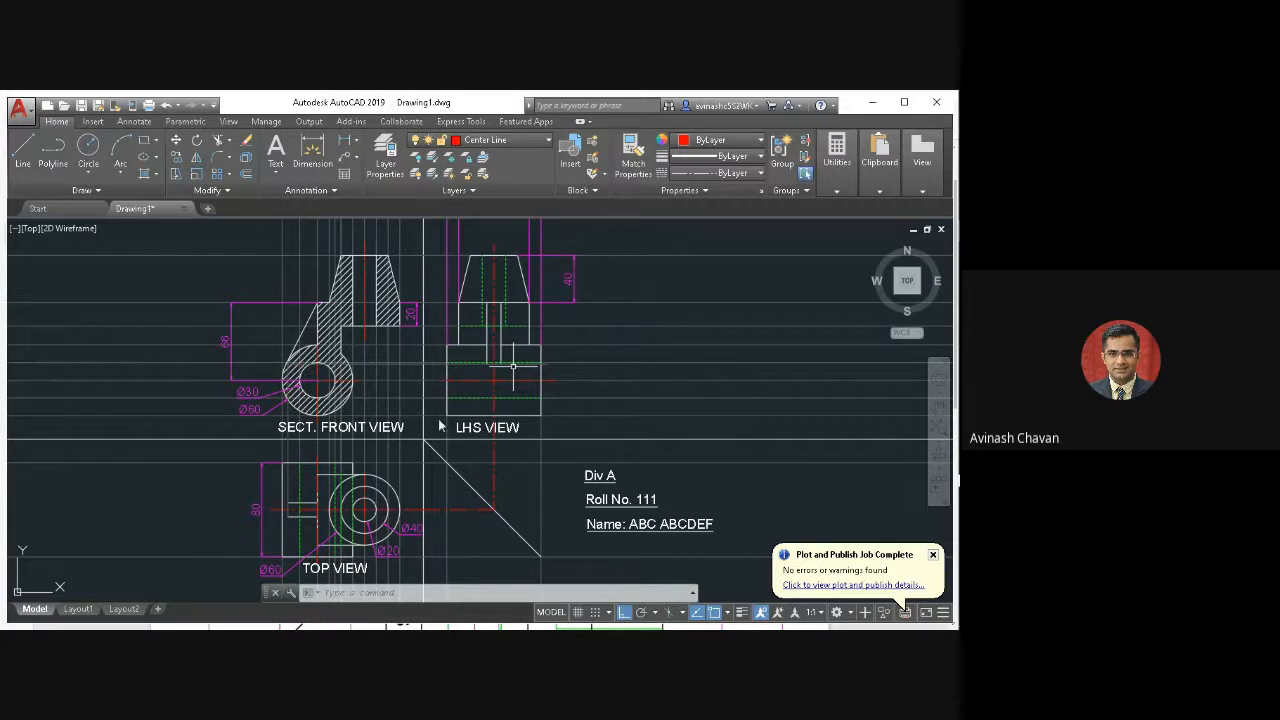
Switch to the Google Meet call window and mute the microphone.
key("alt+Tab")
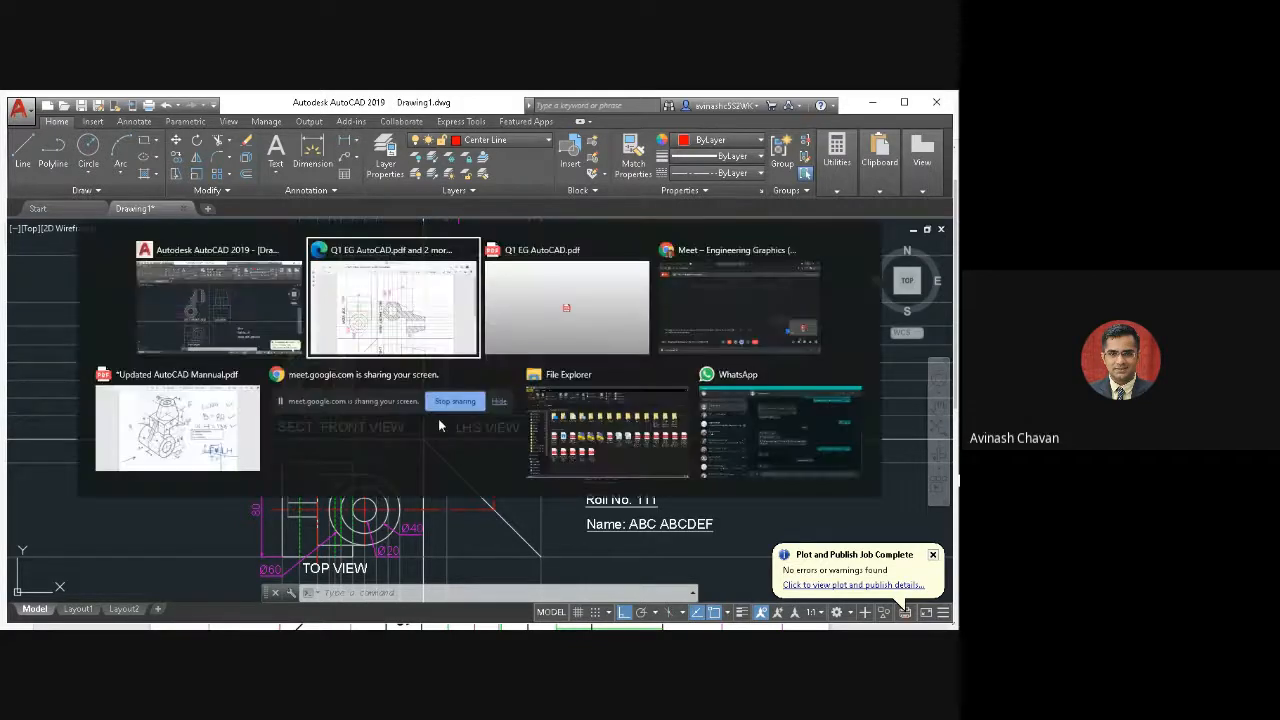
key("alt+Tab")
key("alt+Tab")
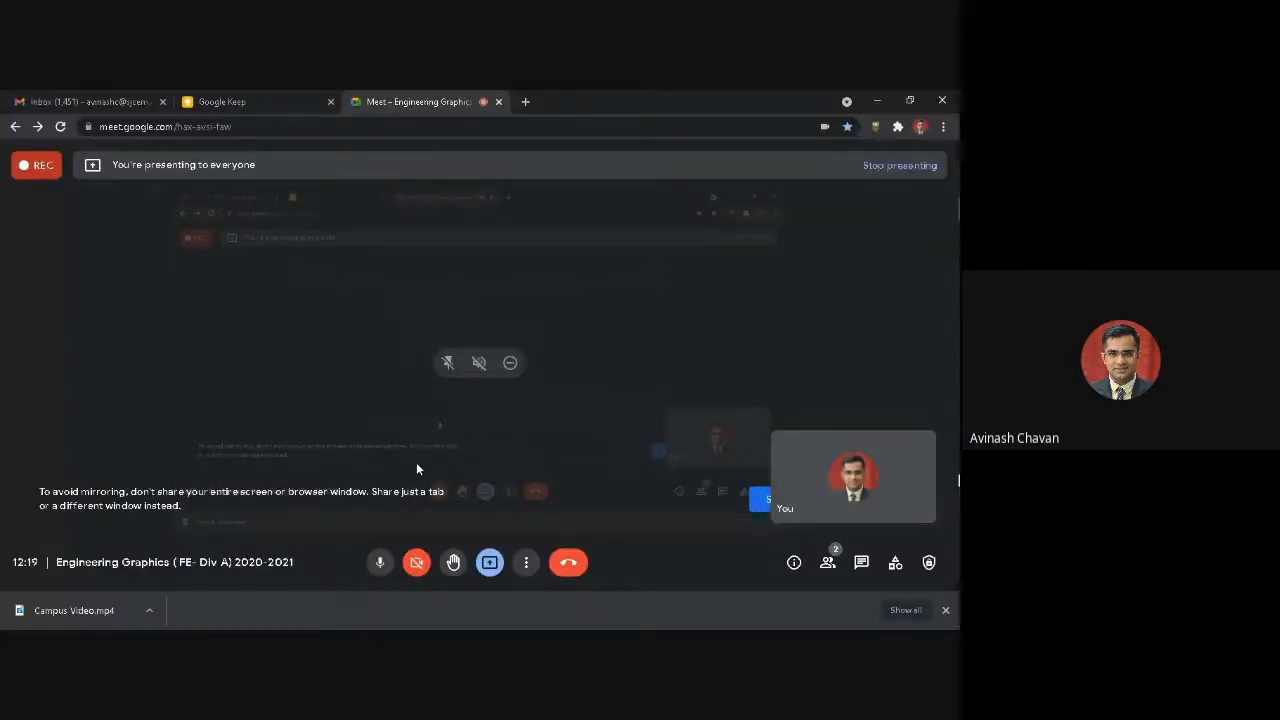
left_click(380, 564)
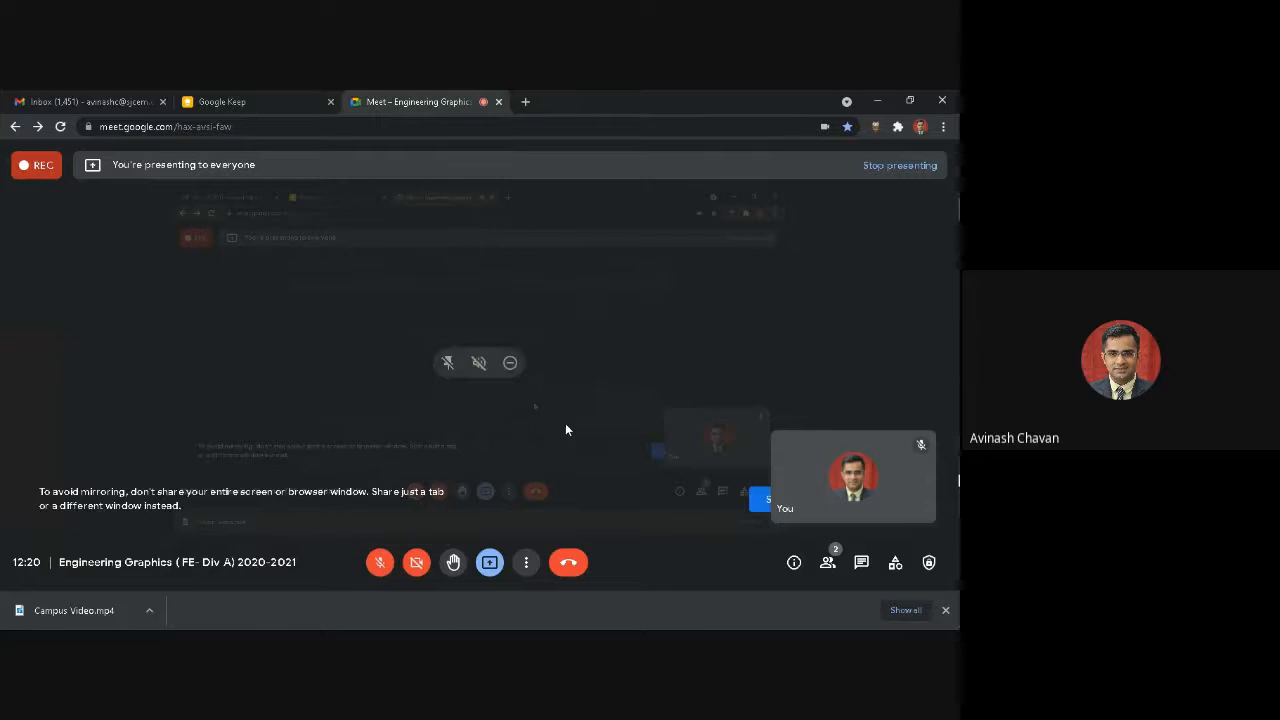
Open the video call's recording controls for stopping the recording.
left_click(527, 564)
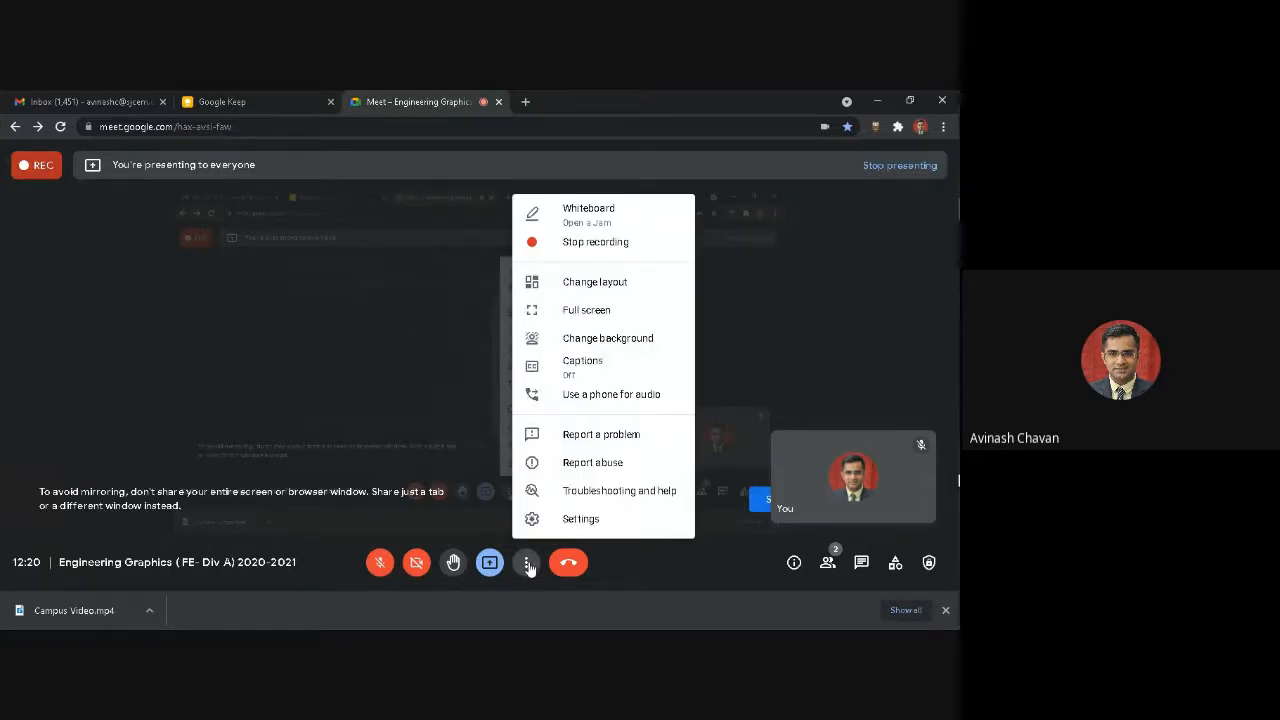
left_click(608, 242)
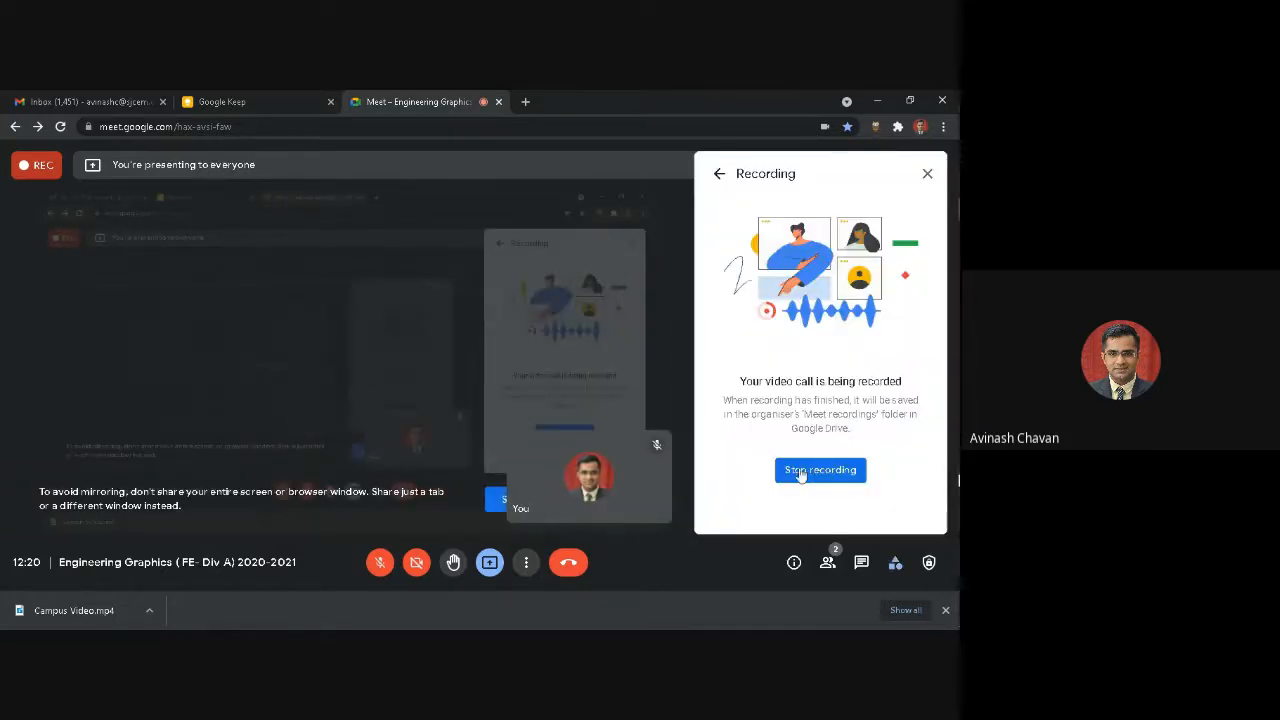